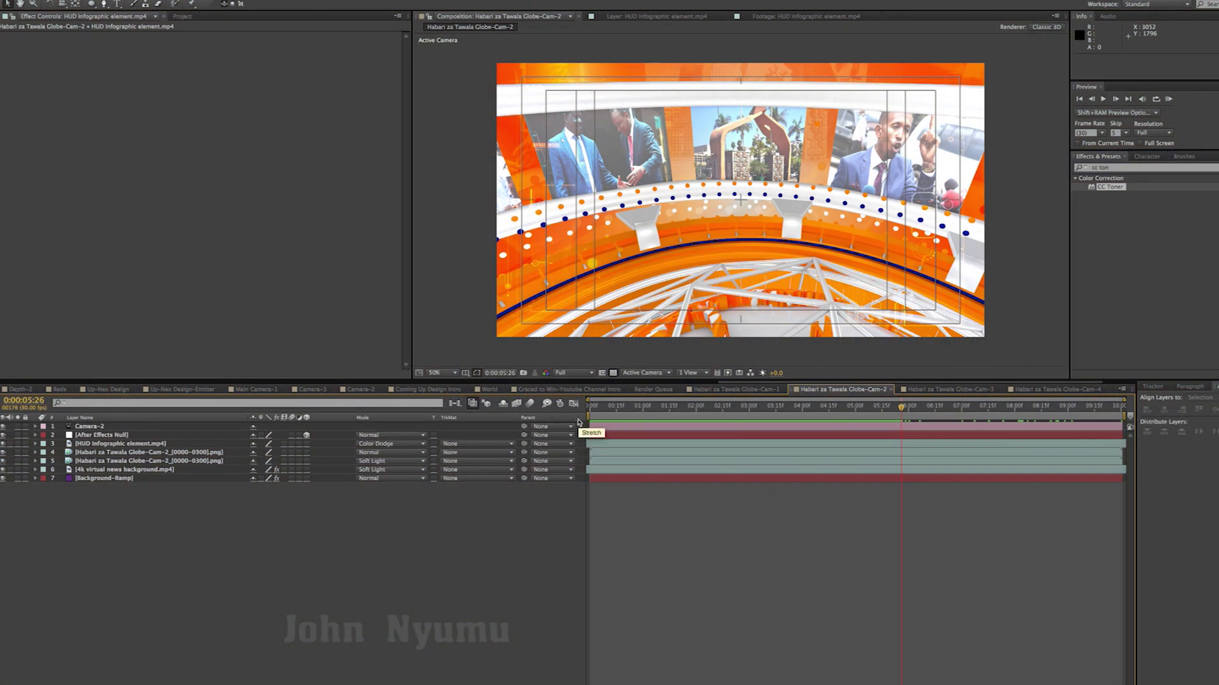
Step: Hide the studio globe render (layer 4) in Cam-2 and return to about 2 seconds
{"action": "left_click", "coordinate": [3, 452]}
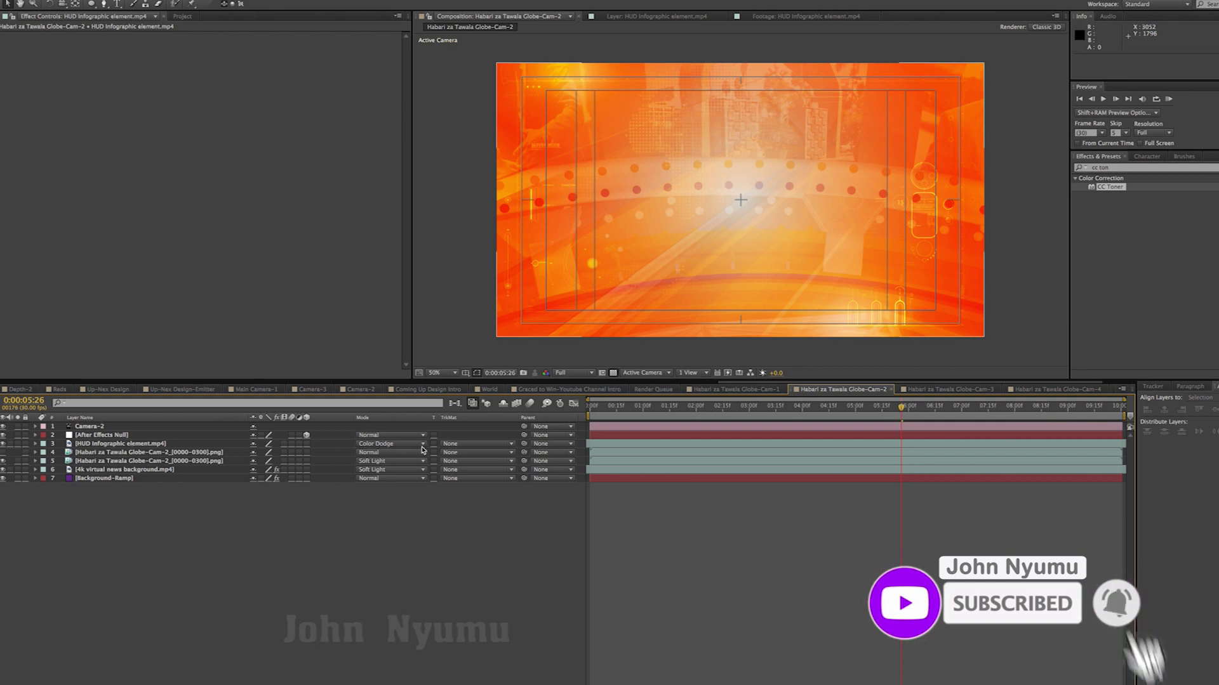
{"action": "left_click", "coordinate": [95, 453]}
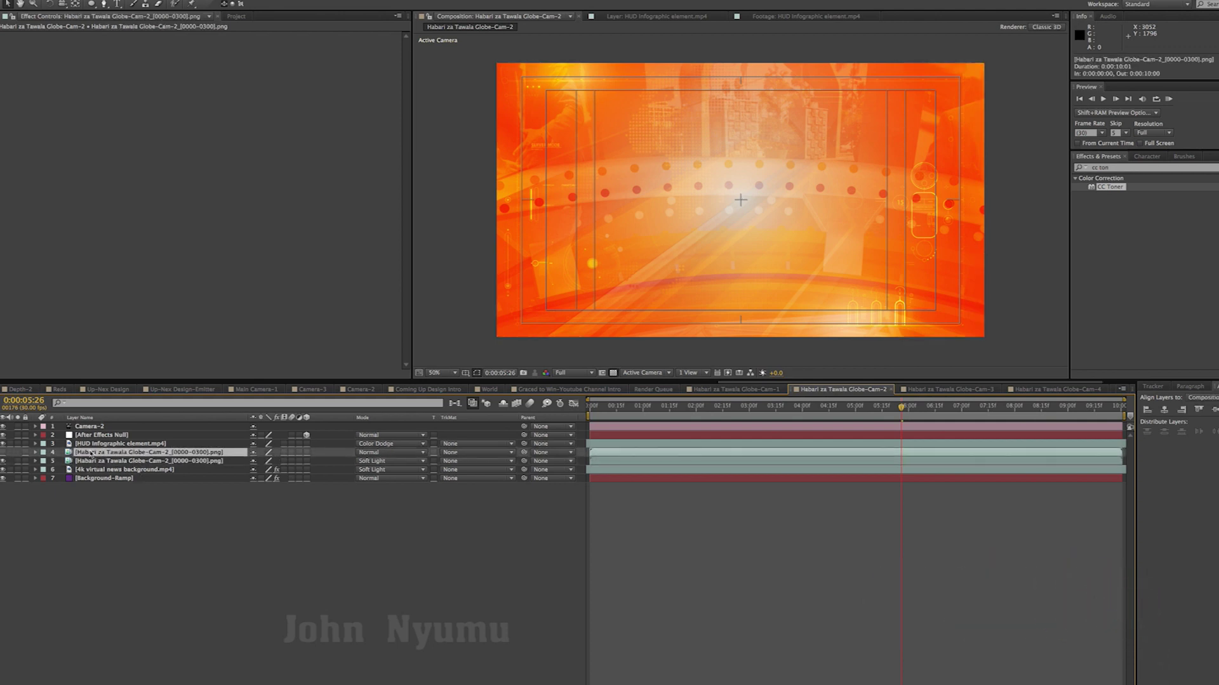
{"action": "mouse_move", "coordinate": [861, 411]}
{"action": "left_mouse_down"}
{"action": "mouse_move", "coordinate": [663, 418]}
{"action": "mouse_move", "coordinate": [713, 413]}
{"action": "left_mouse_up"}
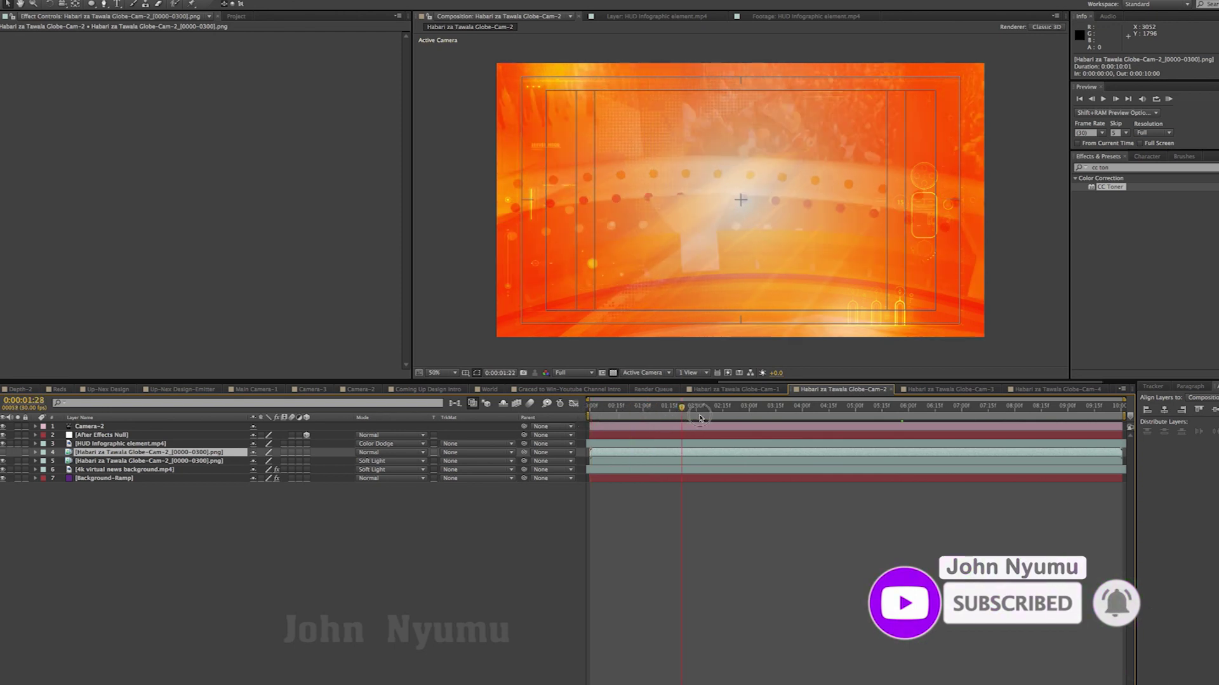
Step: Scale the 4k virtual news background layer to 160
{"action": "left_click", "coordinate": [116, 470]}
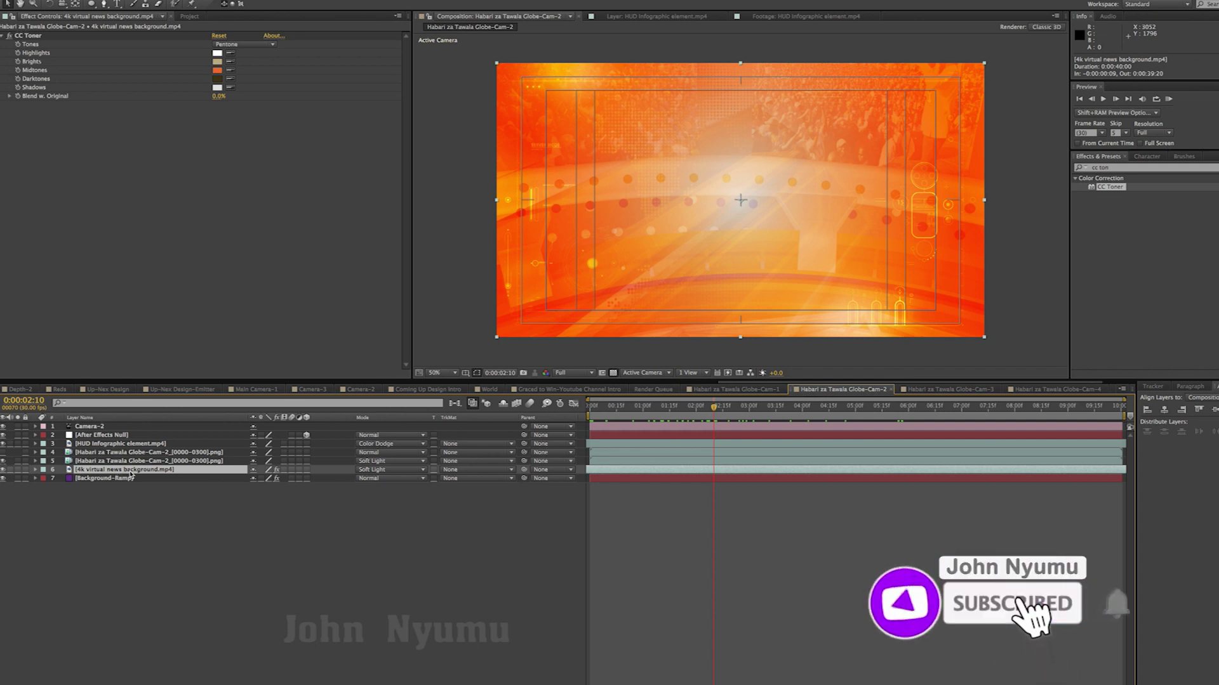
{"action": "key", "text": "s"}
{"action": "left_click", "coordinate": [267, 479]}
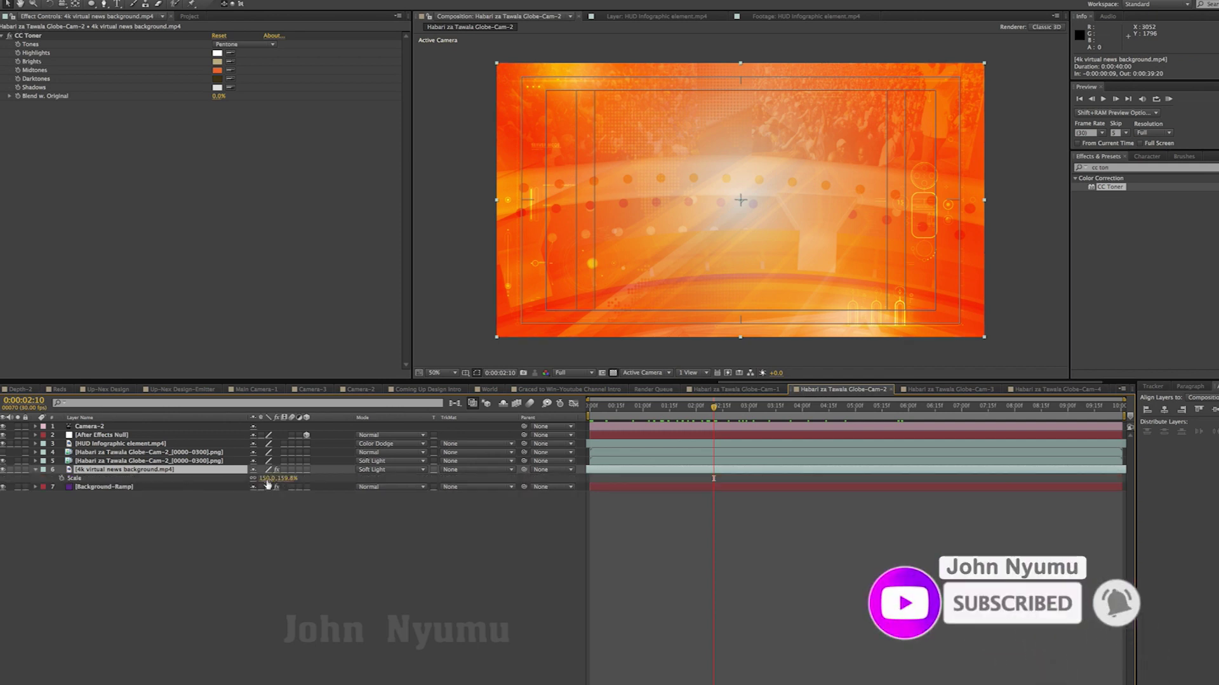
{"action": "type", "text": "160"}
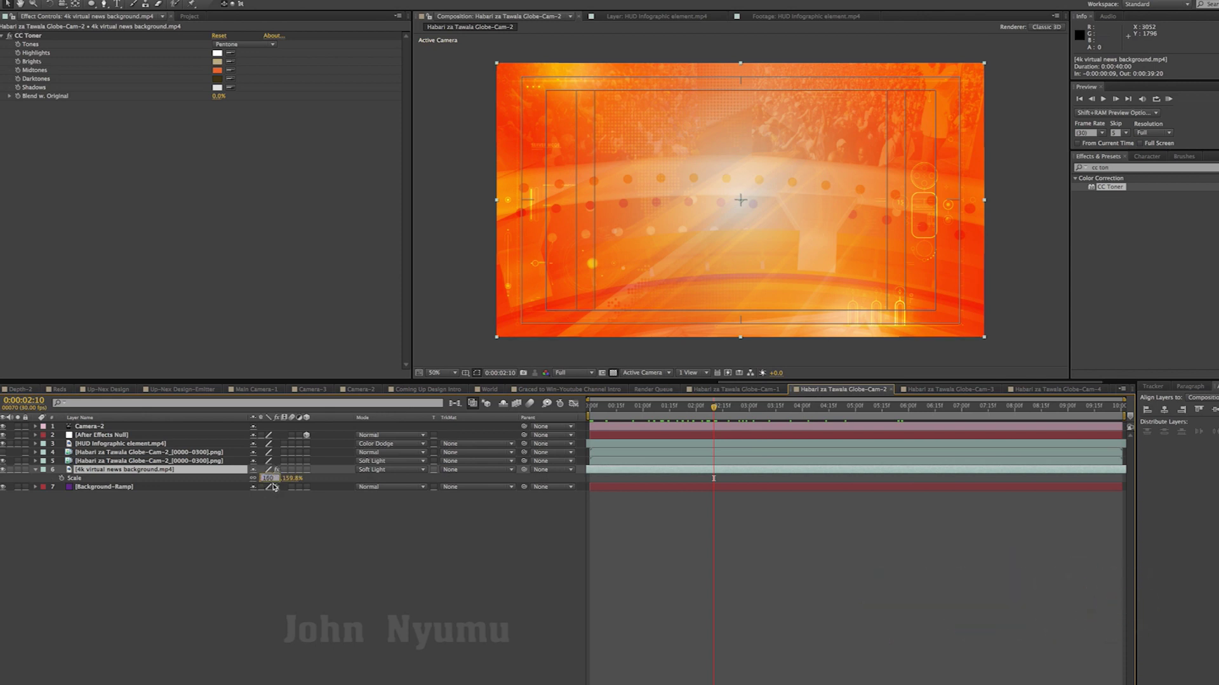
{"action": "left_click", "coordinate": [209, 583]}
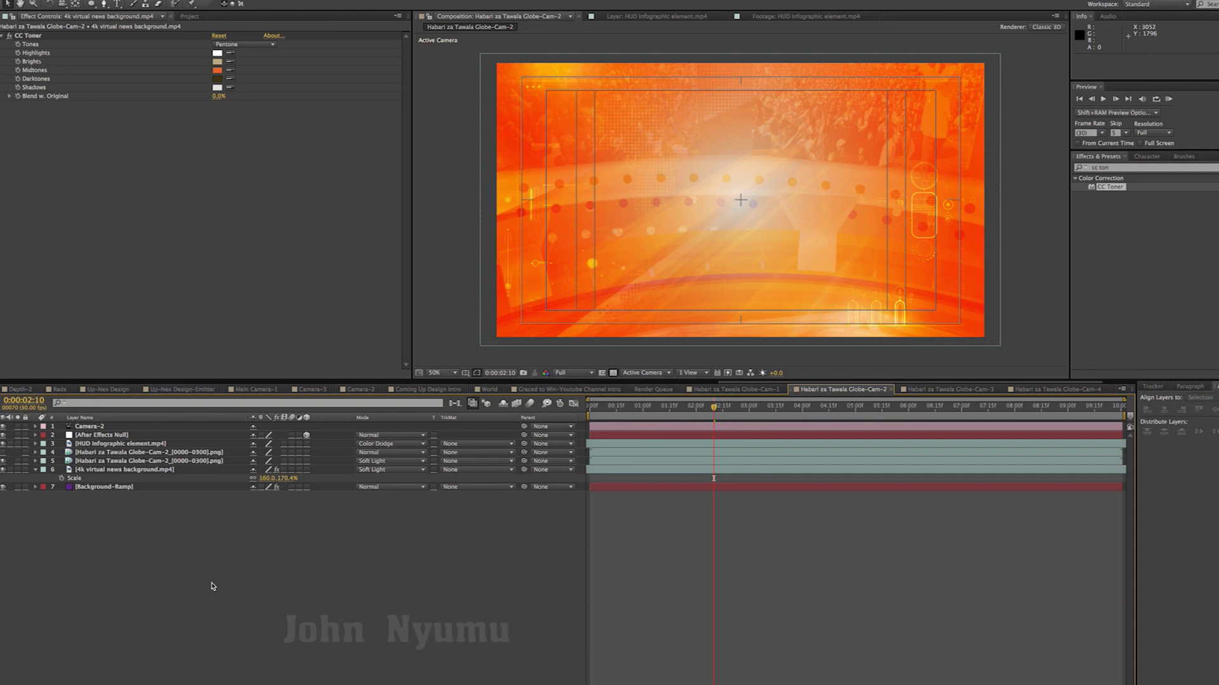
Step: Nudge the news background two steps up and three right, to roughly 1006, 512
{"action": "left_click", "coordinate": [119, 472]}
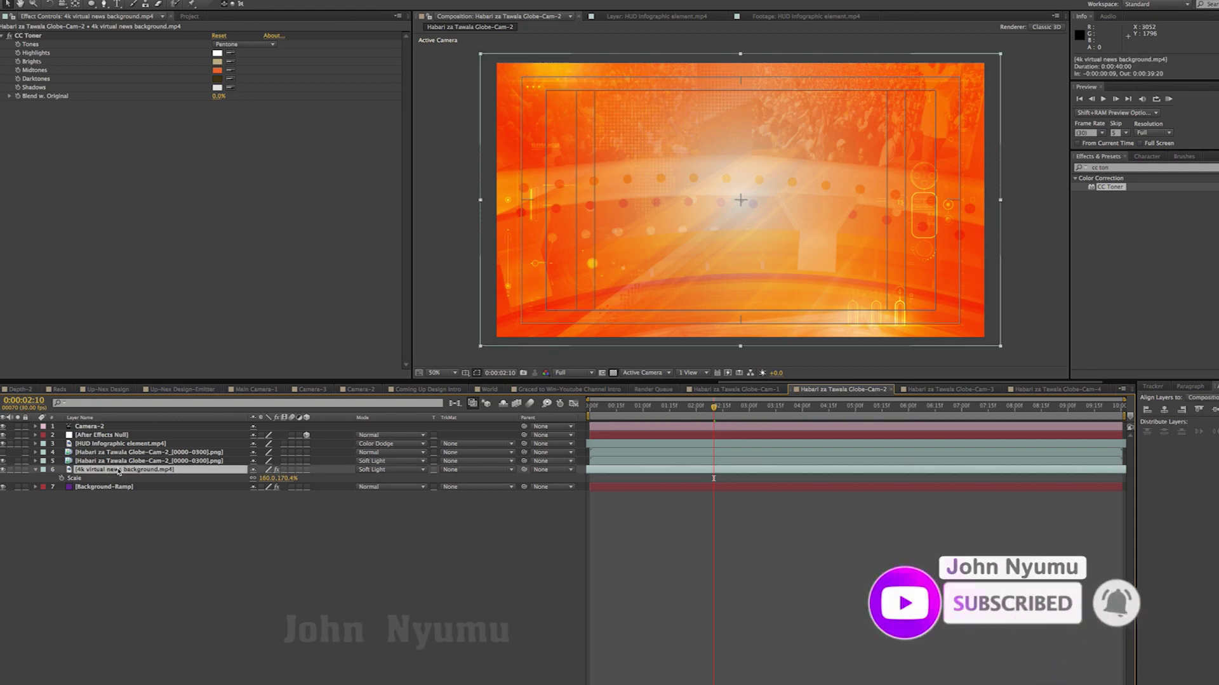
{"action": "key", "text": "Up"}
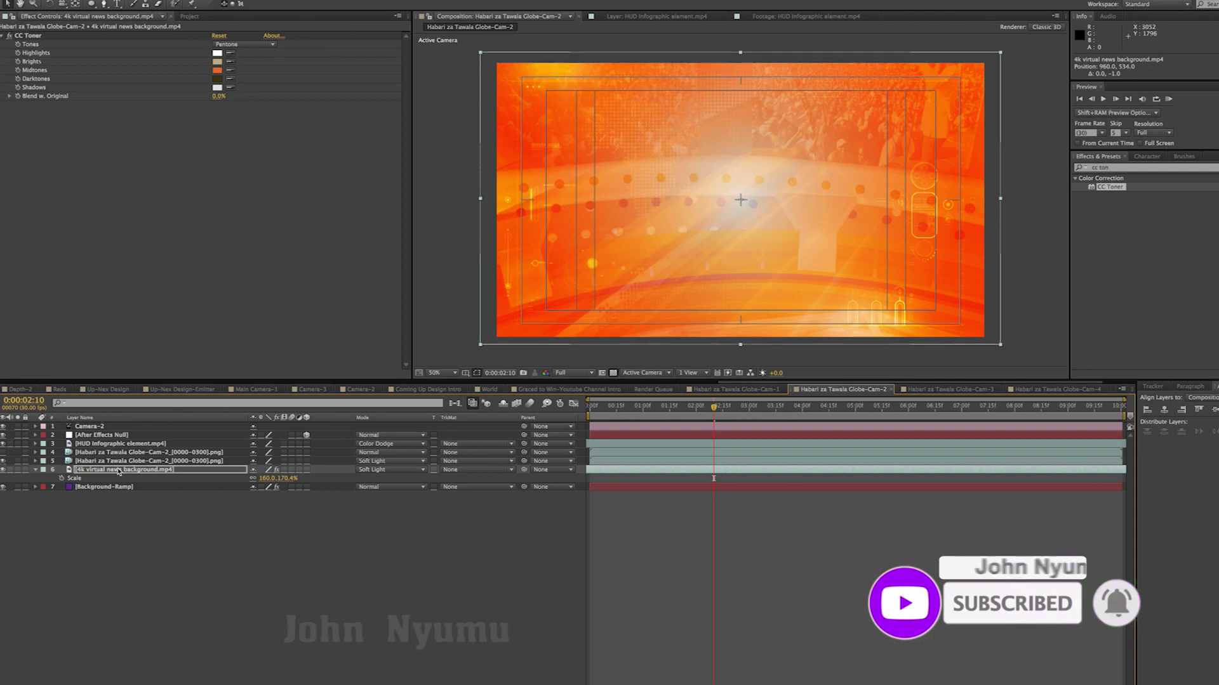
{"action": "key", "text": "Up"}
{"action": "key", "text": "Up"}
{"action": "key", "text": "Up"}
{"action": "key", "text": "Up"}
{"action": "key", "text": "Up"}
{"action": "key", "text": "Up"}
{"action": "key", "text": "Up"}
{"action": "key", "text": "Up"}
{"action": "key", "text": "Up"}
{"action": "key", "text": "Up"}
{"action": "key", "text": "Up"}
{"action": "key", "text": "Up"}
{"action": "key", "text": "Right"}
{"action": "key", "text": "Right"}
{"action": "key", "text": "Right"}
{"action": "key", "text": "Right"}
{"action": "key", "text": "Right"}
{"action": "key", "text": "Right"}
{"action": "key", "text": "Right"}
{"action": "key", "text": "Right"}
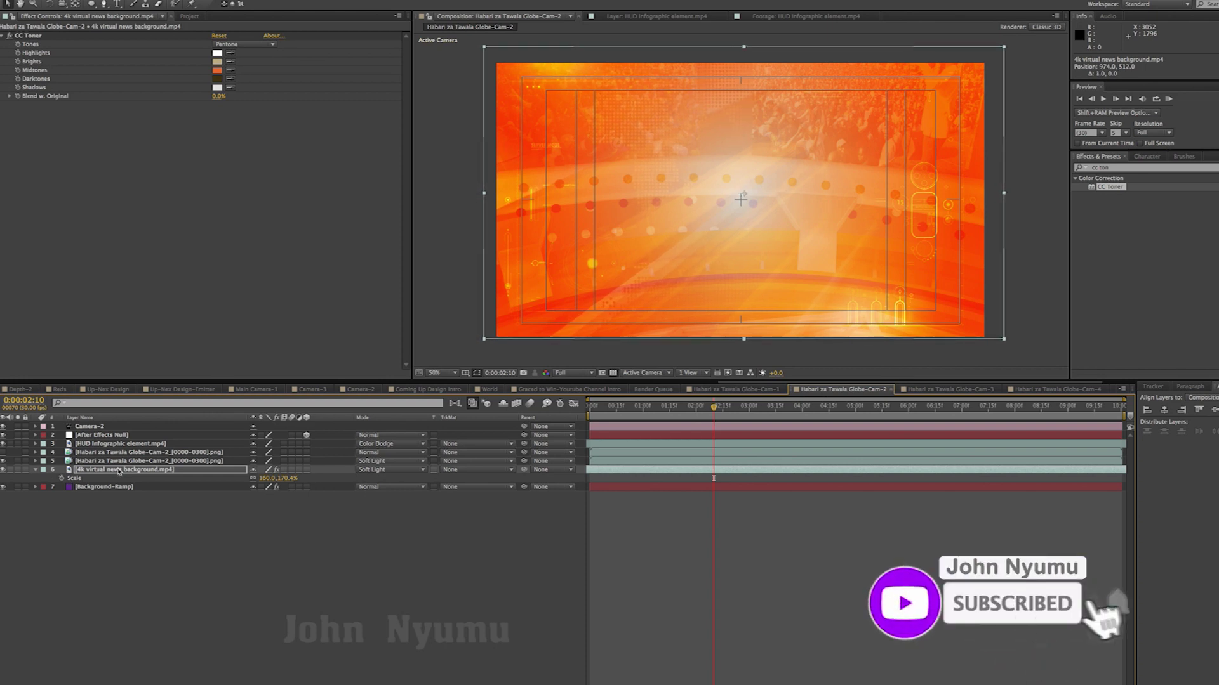
{"action": "key", "text": "Right"}
{"action": "key", "text": "Right"}
{"action": "key", "text": "Right"}
{"action": "key", "text": "Right"}
{"action": "key", "text": "Right"}
{"action": "key", "text": "Right"}
{"action": "key", "text": "Right"}
{"action": "key", "text": "Right"}
{"action": "key", "text": "Right"}
{"action": "key", "text": "Right"}
{"action": "key", "text": "Right"}
{"action": "key", "text": "Right"}
{"action": "key", "text": "Right"}
{"action": "key", "text": "Right"}
{"action": "key", "text": "Right"}
{"action": "key", "text": "Right"}
{"action": "key", "text": "Right"}
{"action": "key", "text": "Right"}
{"action": "key", "text": "Right"}
{"action": "key", "text": "Right"}
{"action": "key", "text": "Right"}
{"action": "key", "text": "Right"}
{"action": "key", "text": "Right"}
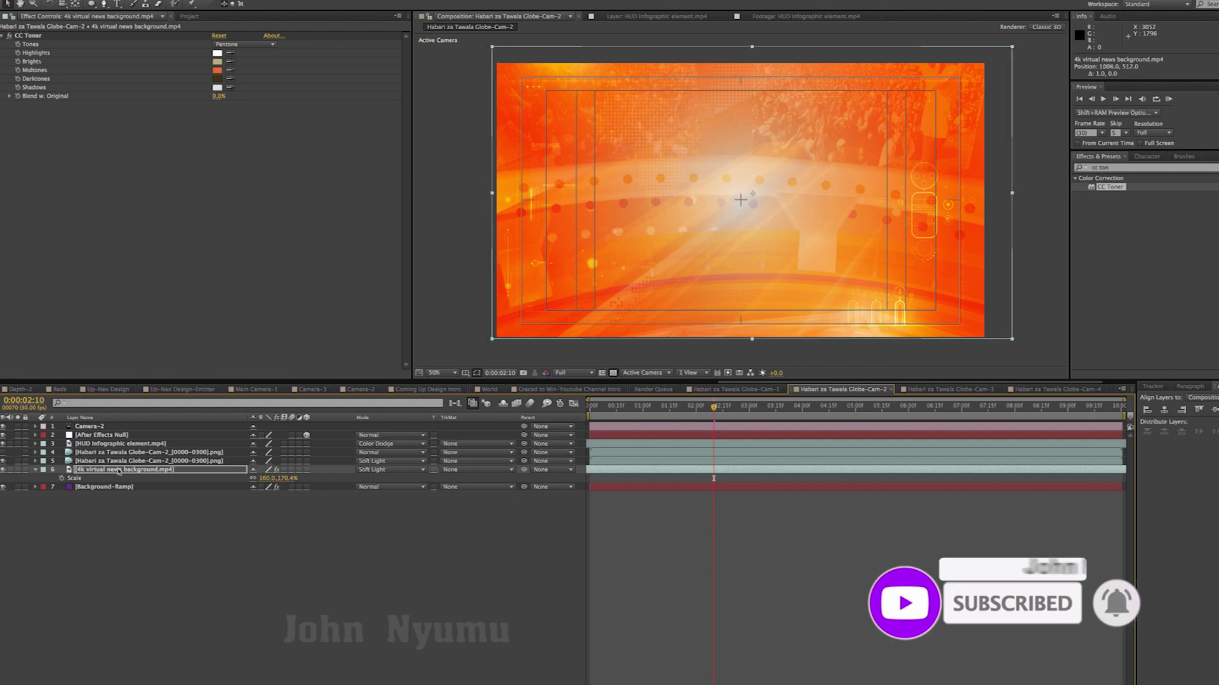
{"action": "key", "text": "Right"}
{"action": "key", "text": "Right"}
{"action": "key", "text": "Right"}
{"action": "key", "text": "Right"}
{"action": "key", "text": "Right"}
{"action": "key", "text": "Right"}
{"action": "key", "text": "Right"}
{"action": "key", "text": "Right"}
{"action": "key", "text": "Right"}
Step: Preview Cam-2, turn the studio globe render back on, and switch to the Globe-Cam-1 comp
{"action": "left_click", "coordinate": [829, 556]}
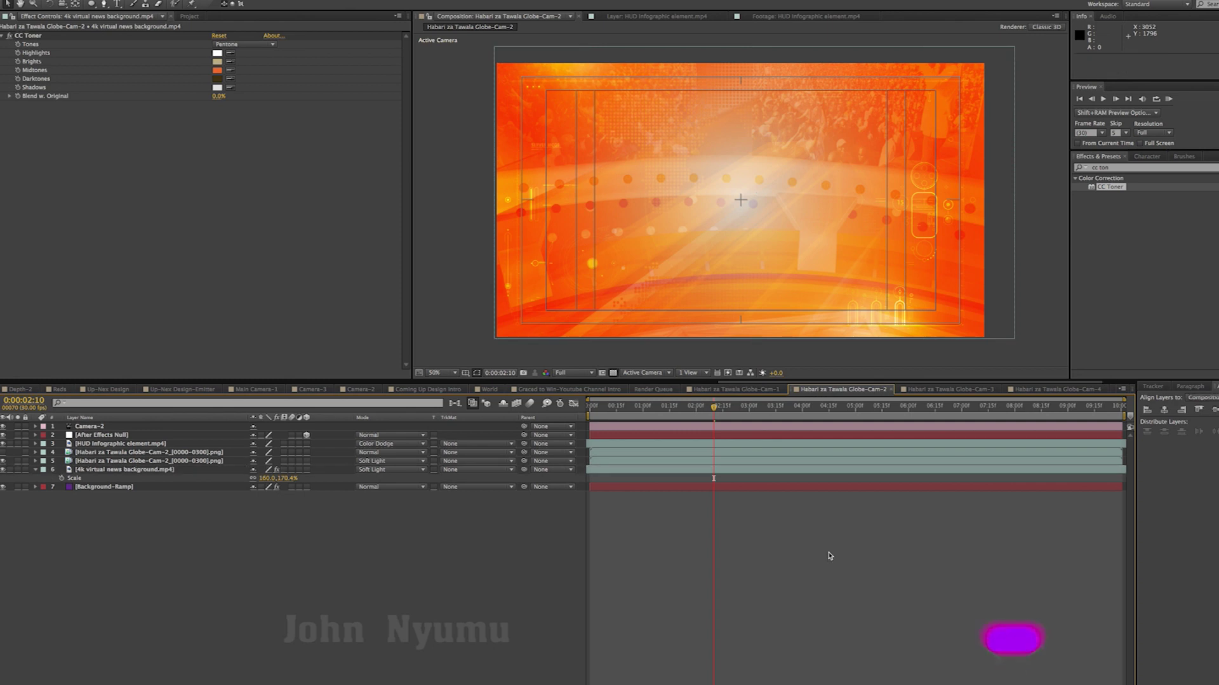
{"action": "key", "text": "space"}
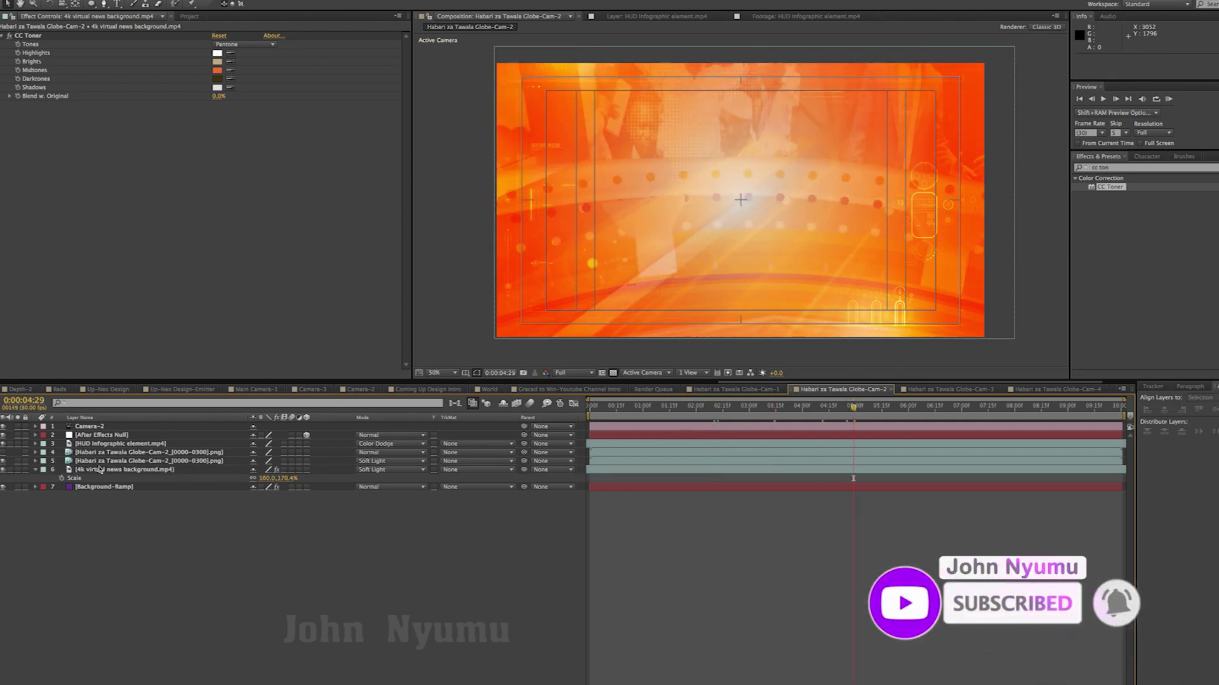
{"action": "left_click", "coordinate": [94, 462]}
{"action": "key", "text": "ctrl+Up"}
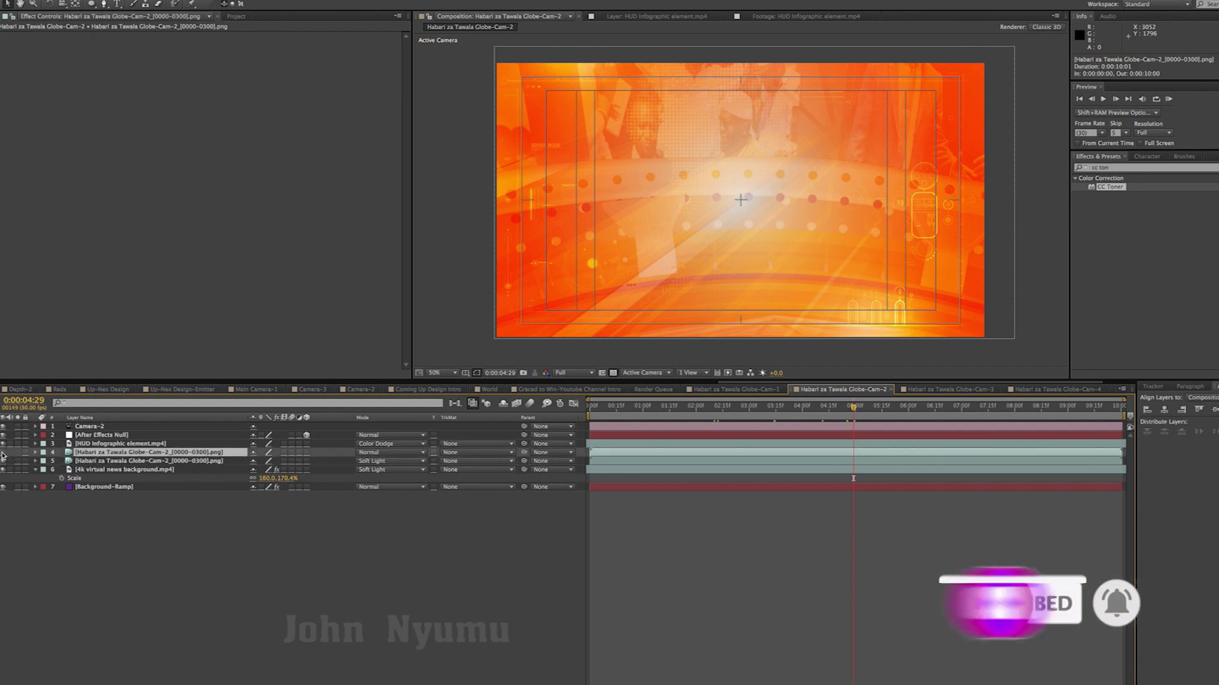
{"action": "left_click", "coordinate": [3, 452]}
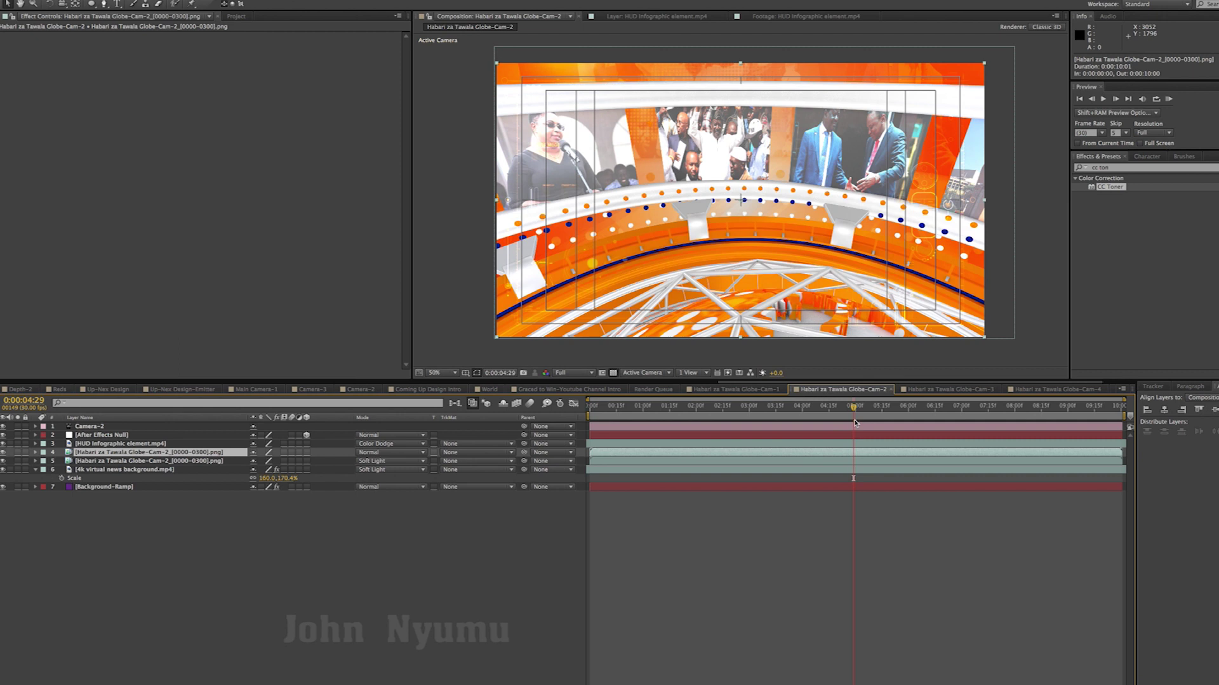
{"action": "left_click_drag", "start_coordinate": [853, 406], "coordinate": [627, 417]}
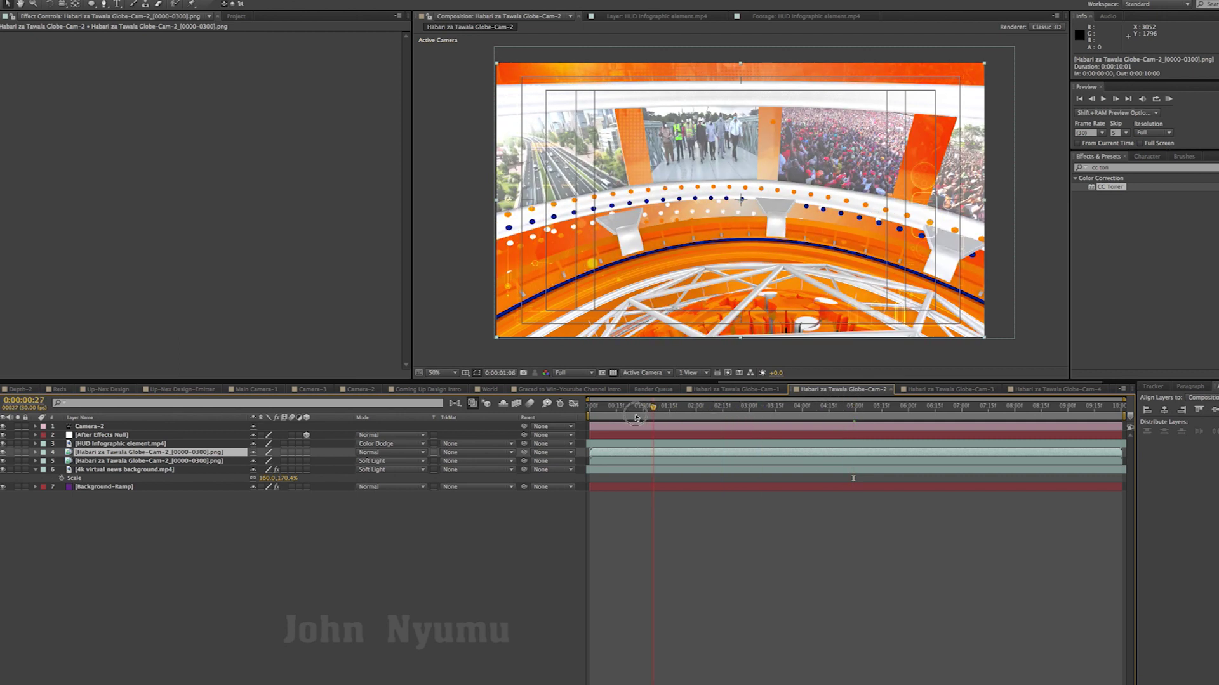
{"action": "left_click", "coordinate": [724, 390]}
{"action": "left_click", "coordinate": [753, 615]}
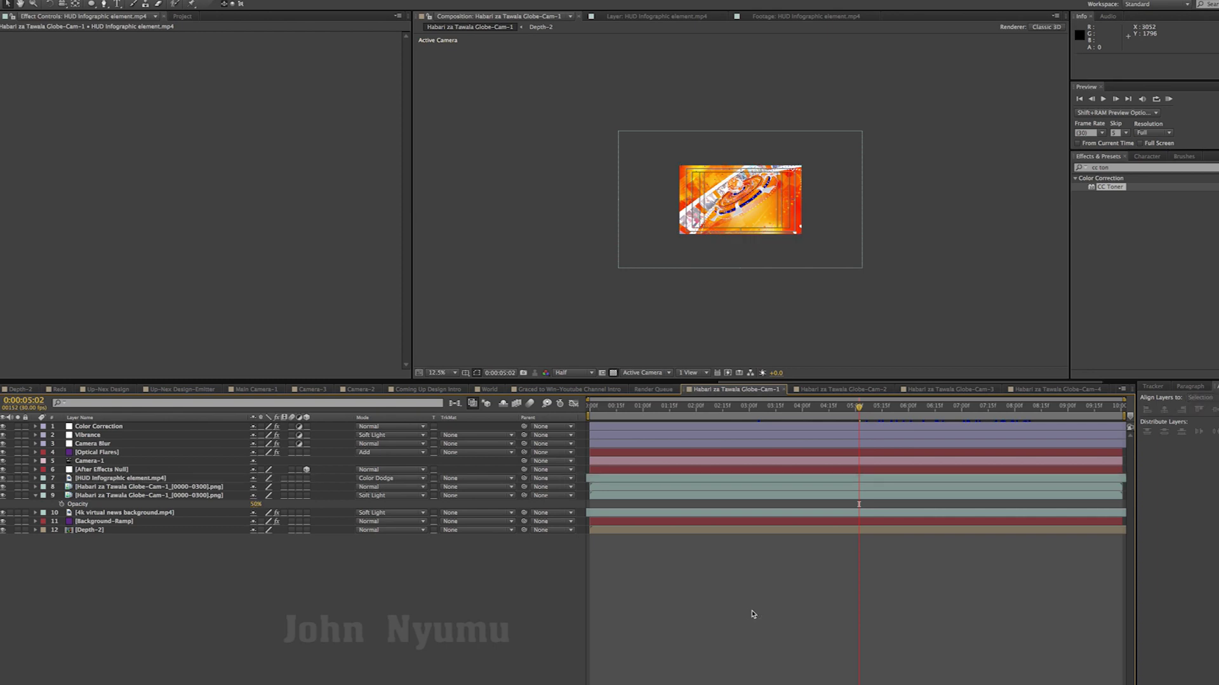
Step: Copy Cam-1's Optical Flares layer and paste it at 0:00 as Cam-2's top layer
{"action": "left_click", "coordinate": [92, 452]}
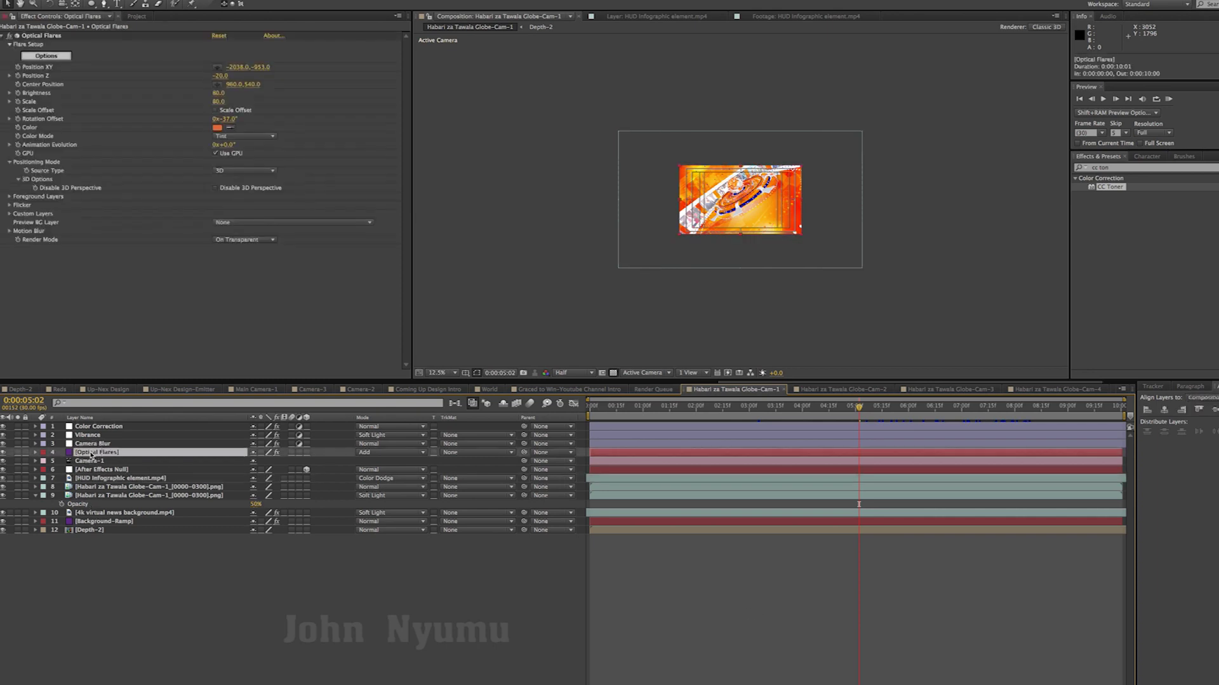
{"action": "key", "text": "ctrl+c"}
{"action": "left_click", "coordinate": [844, 389]}
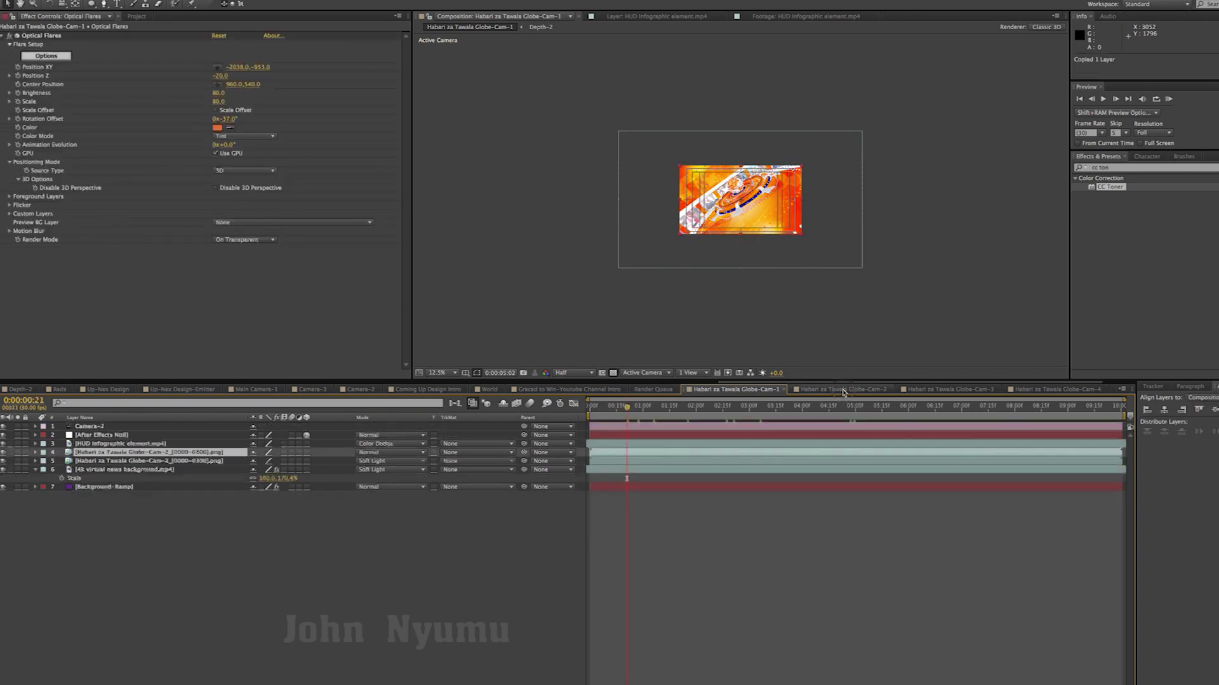
{"action": "left_click_drag", "start_coordinate": [604, 411], "coordinate": [552, 415]}
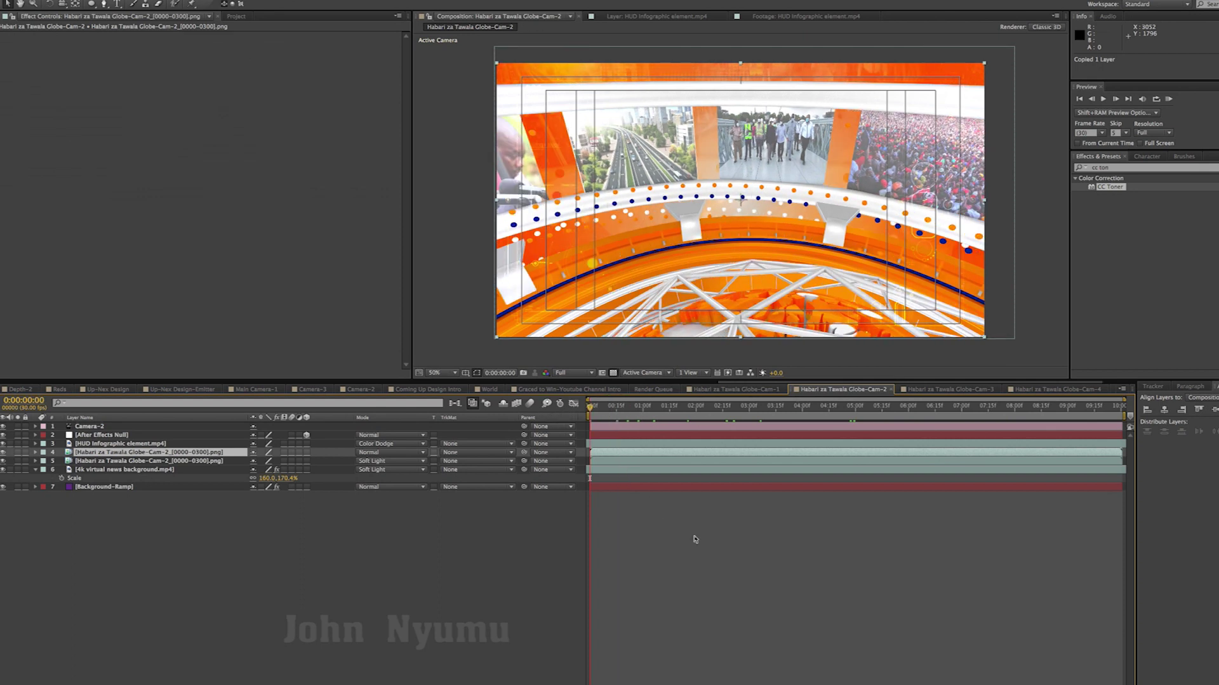
{"action": "left_click", "coordinate": [797, 567]}
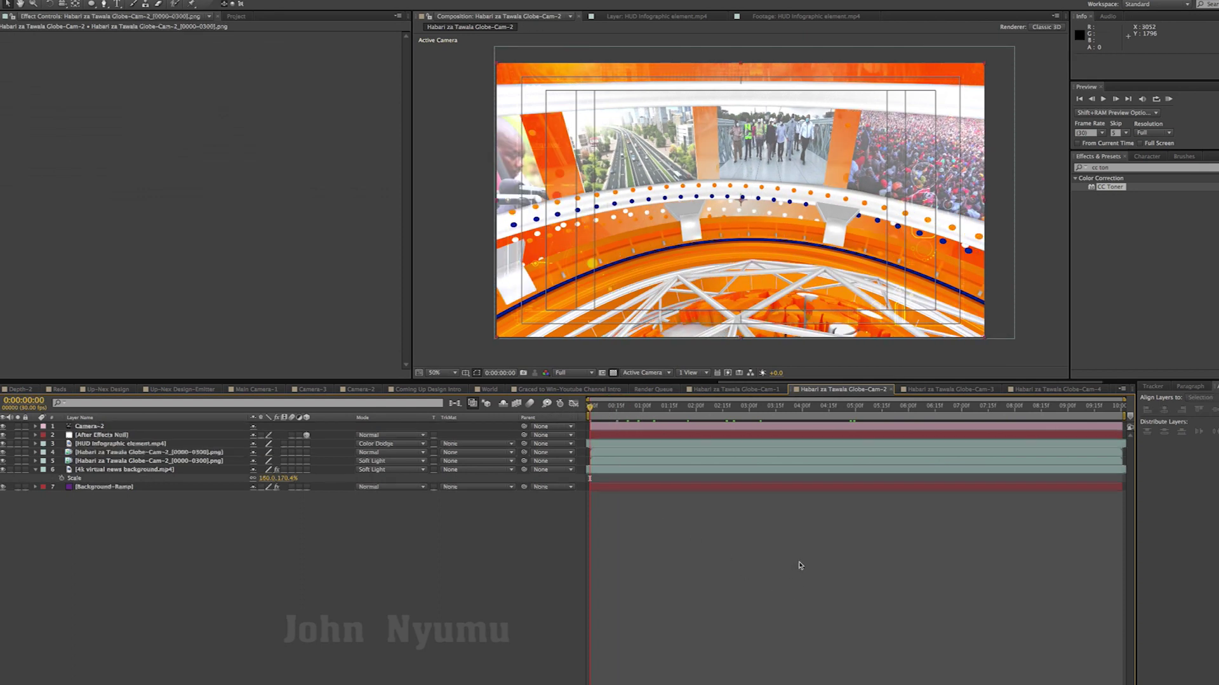
{"action": "key", "text": "ctrl+v"}
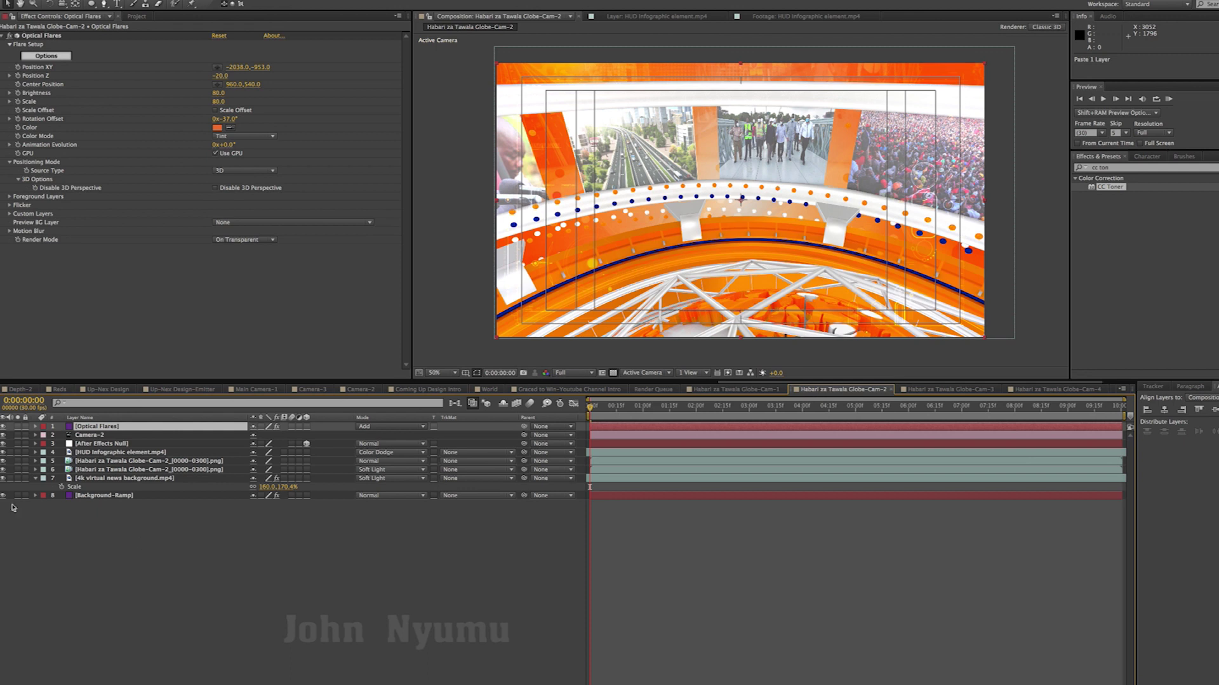
Step: Switch the pasted Optical Flares Source Type from 3D to 2D, previewing through 10 seconds
{"action": "left_click", "coordinate": [93, 429]}
{"action": "left_click_drag", "start_coordinate": [630, 412], "coordinate": [941, 418]}
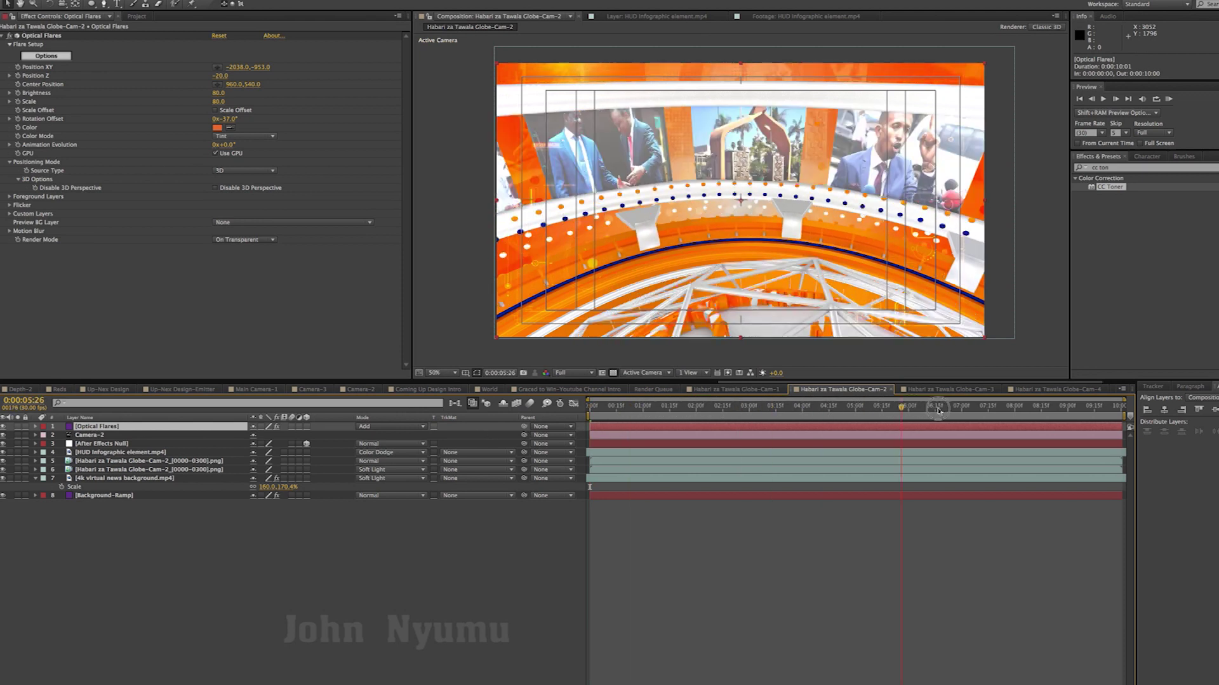
{"action": "left_click_drag", "start_coordinate": [1035, 410], "coordinate": [1113, 415]}
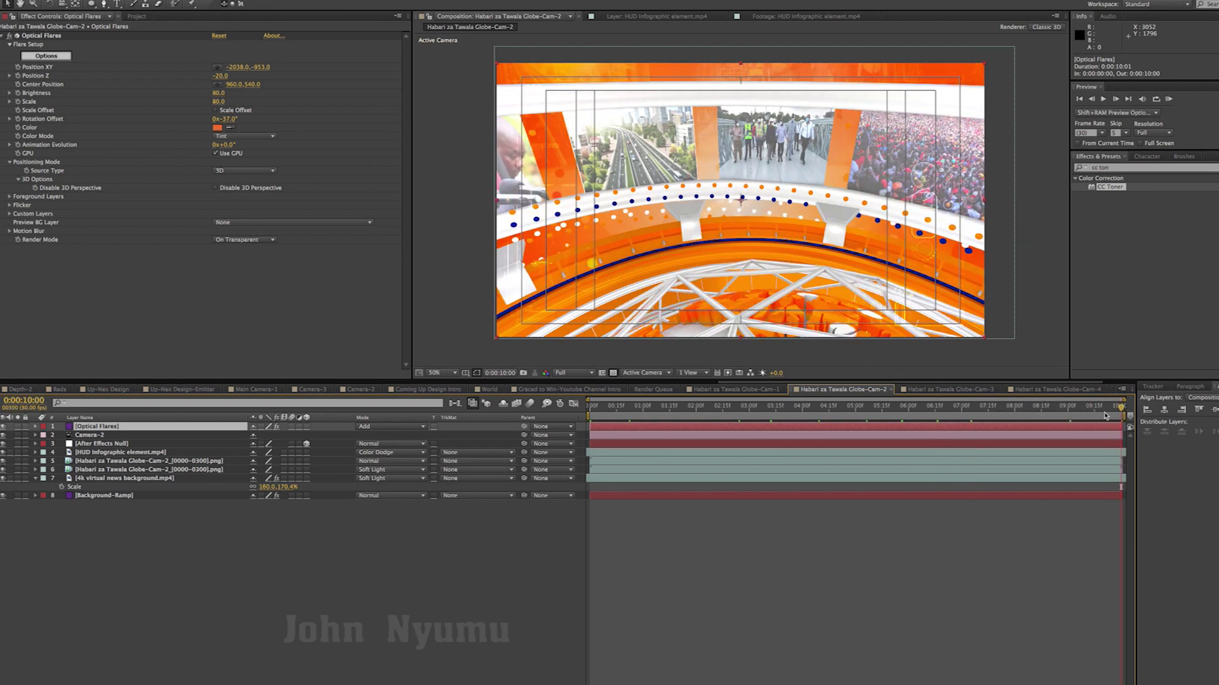
{"action": "left_click", "coordinate": [234, 172]}
{"action": "left_click", "coordinate": [234, 187]}
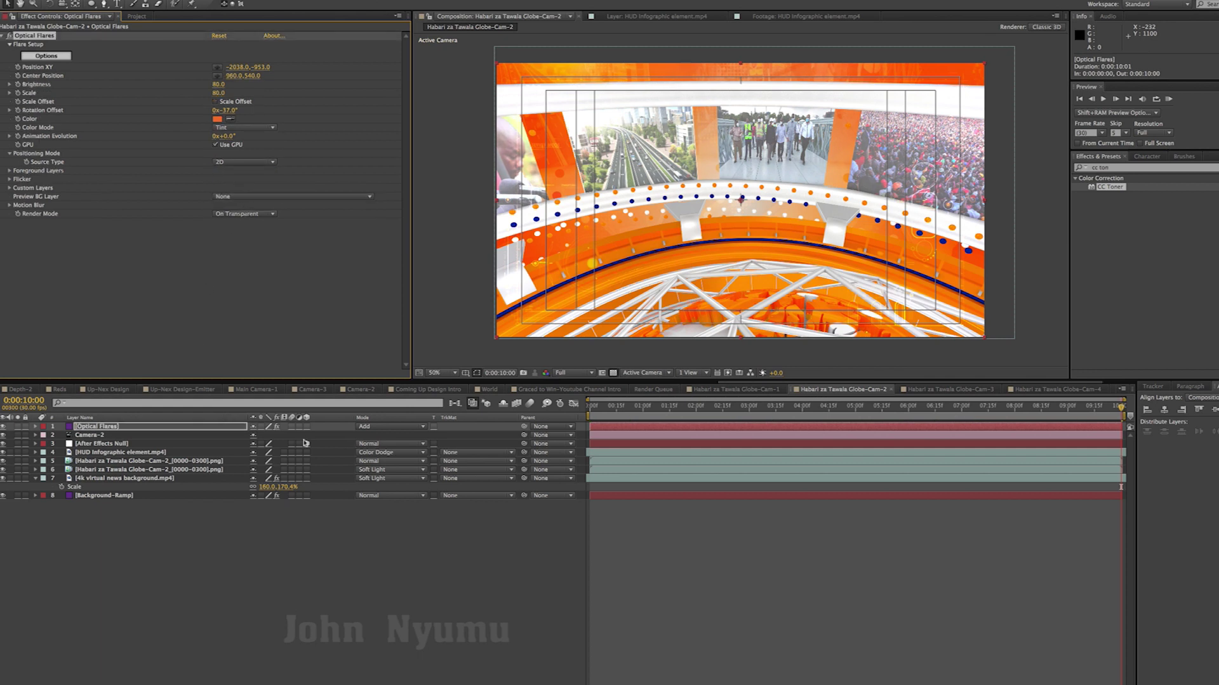
{"action": "left_click", "coordinate": [88, 429]}
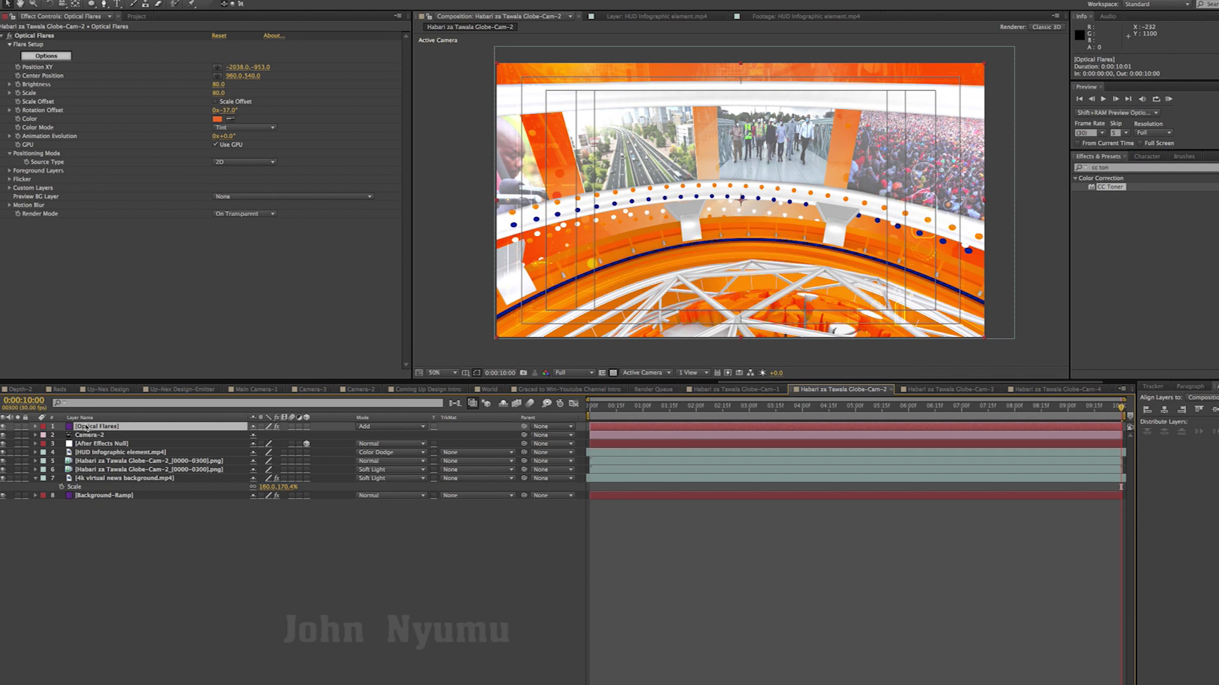
{"action": "left_click", "coordinate": [89, 461]}
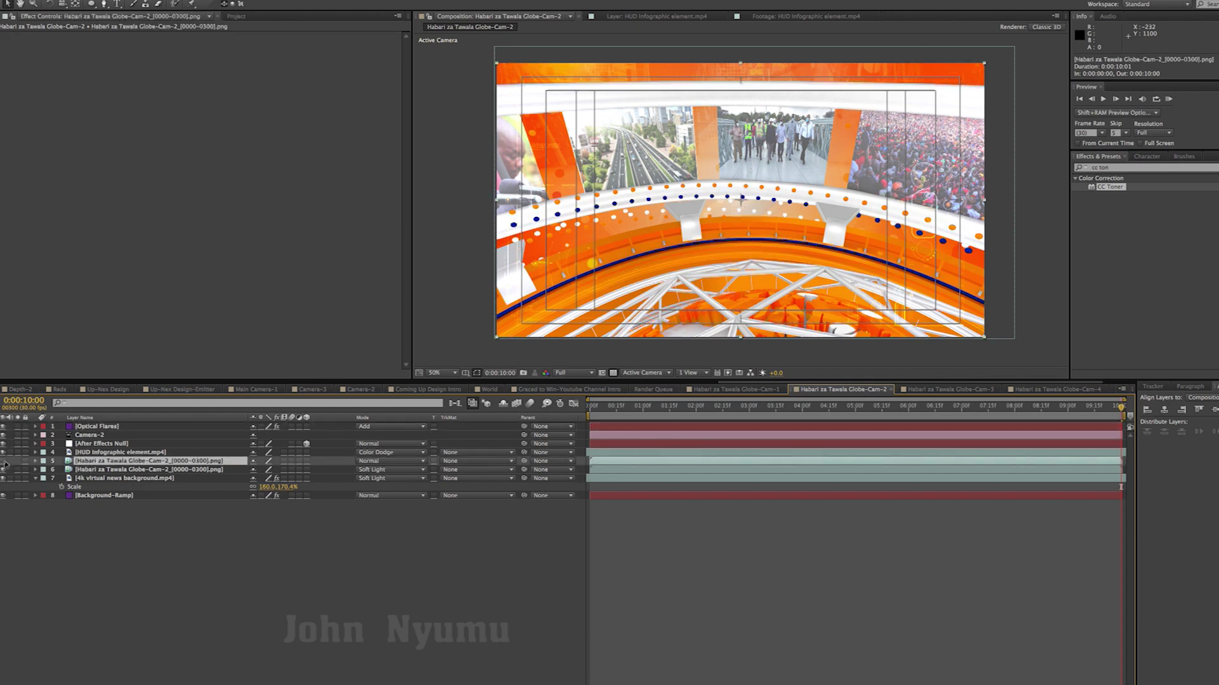
Step: Hide the Cam-2 globe PNG layer and play the comp from about 4 seconds
{"action": "left_click", "coordinate": [4, 461]}
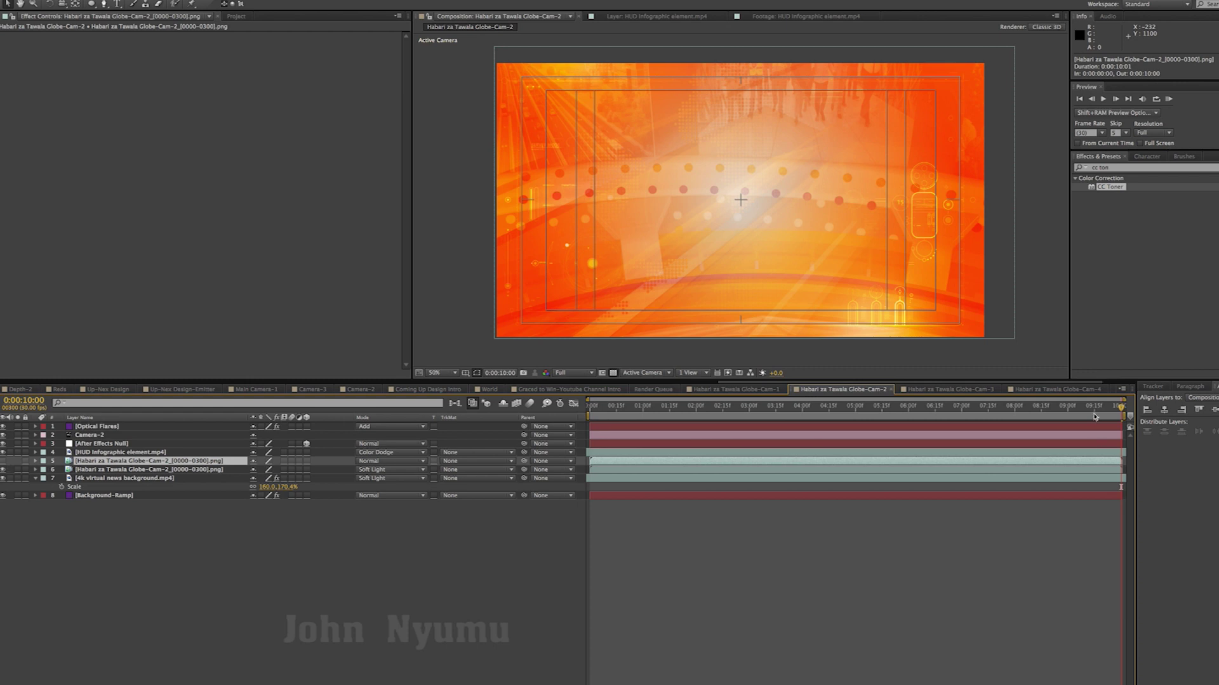
{"action": "left_click_drag", "start_coordinate": [1094, 417], "coordinate": [847, 411]}
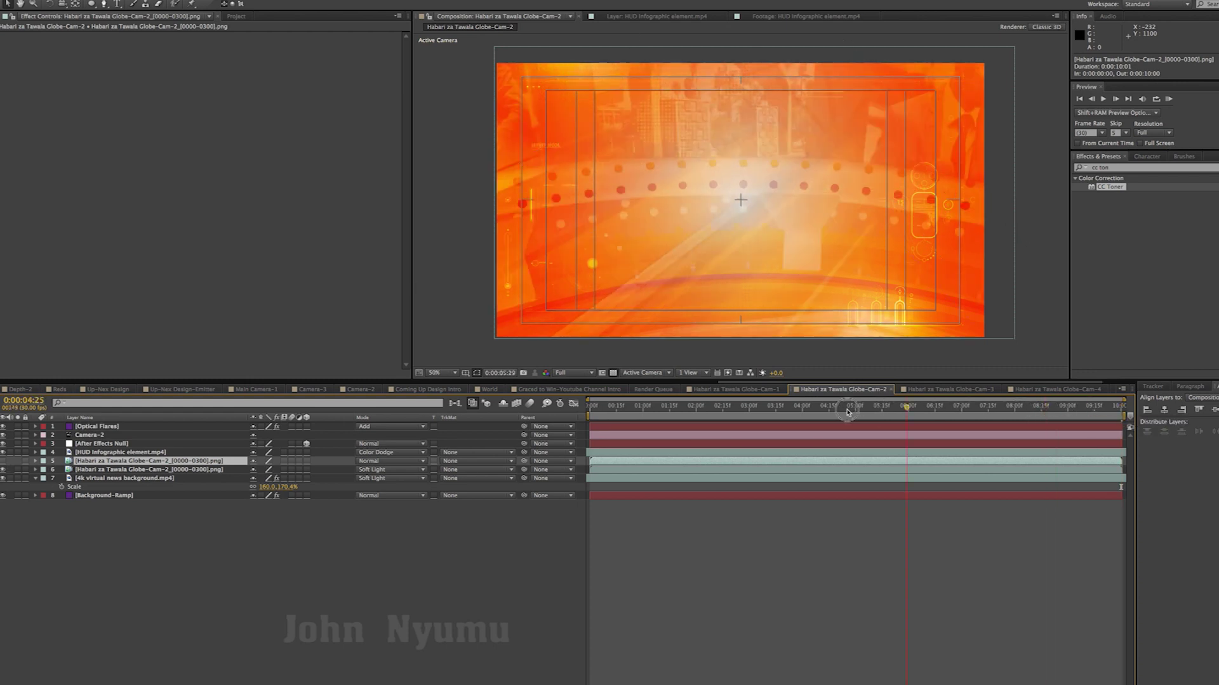
{"action": "key", "text": "space"}
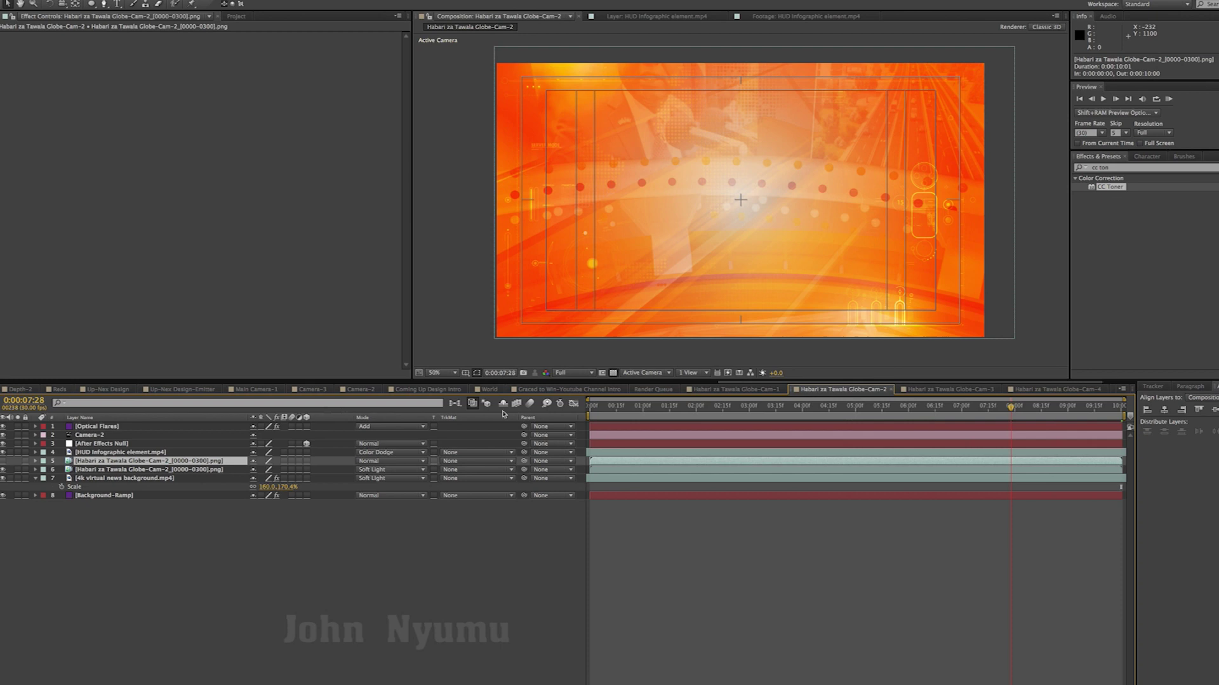
{"action": "left_click", "coordinate": [107, 427]}
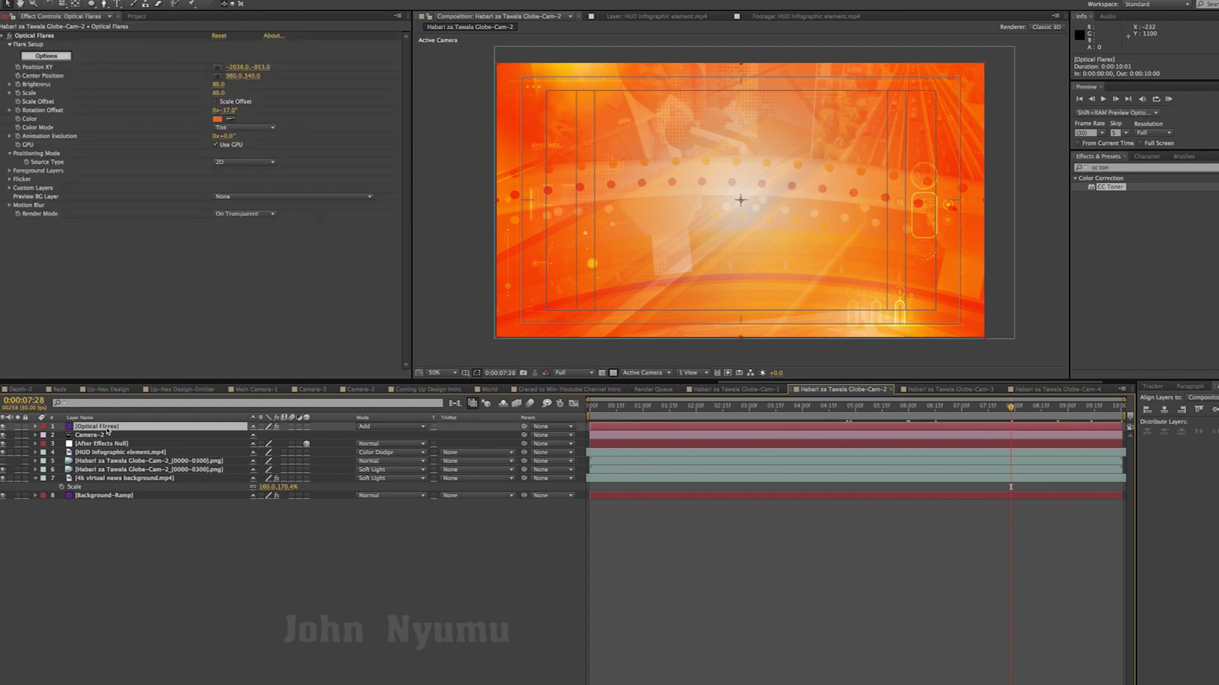
{"action": "left_click", "coordinate": [127, 487]}
{"action": "left_click", "coordinate": [99, 430]}
{"action": "left_click", "coordinate": [180, 584]}
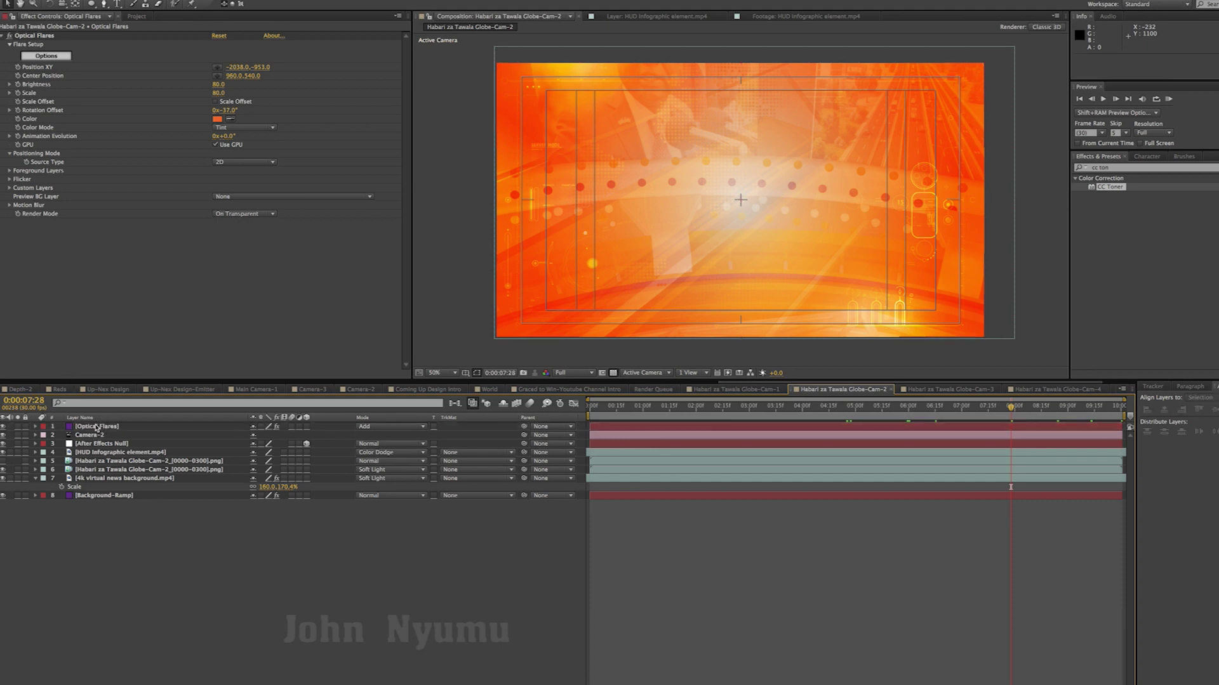
{"action": "left_click", "coordinate": [96, 428]}
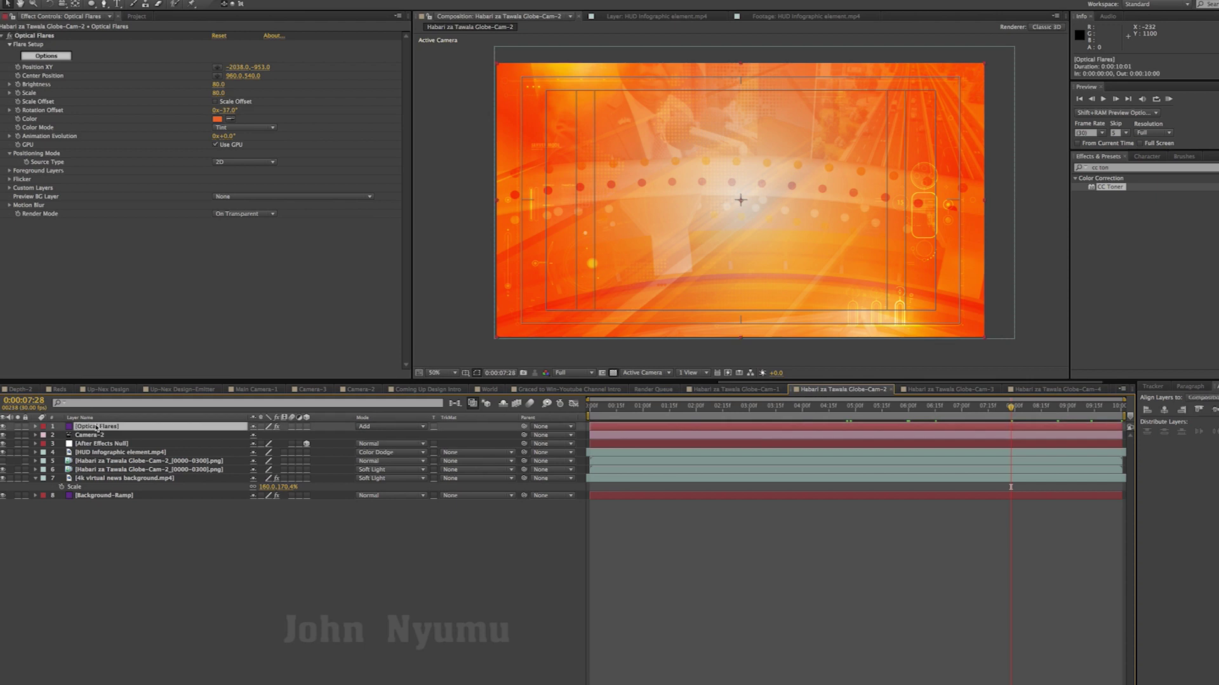
Step: Toggle the Optical Flares effect off and on, delete that layer, and re-show the Globe-Cam-2 image
{"action": "left_click", "coordinate": [9, 37]}
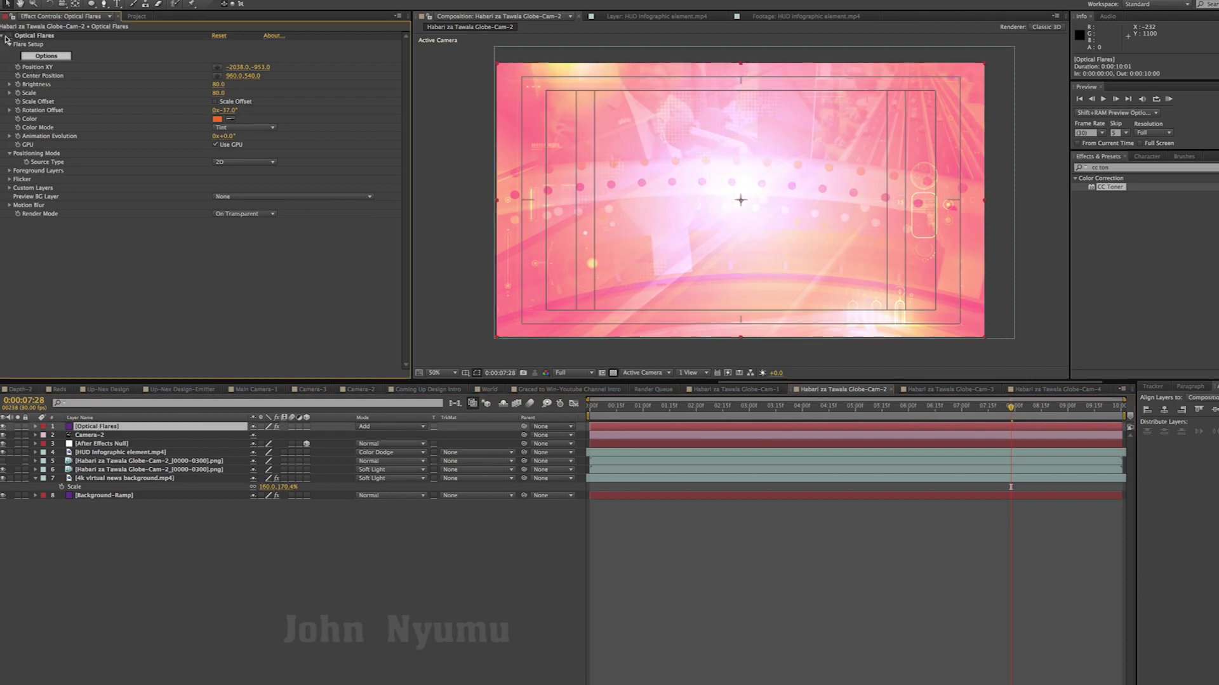
{"action": "left_click", "coordinate": [8, 36]}
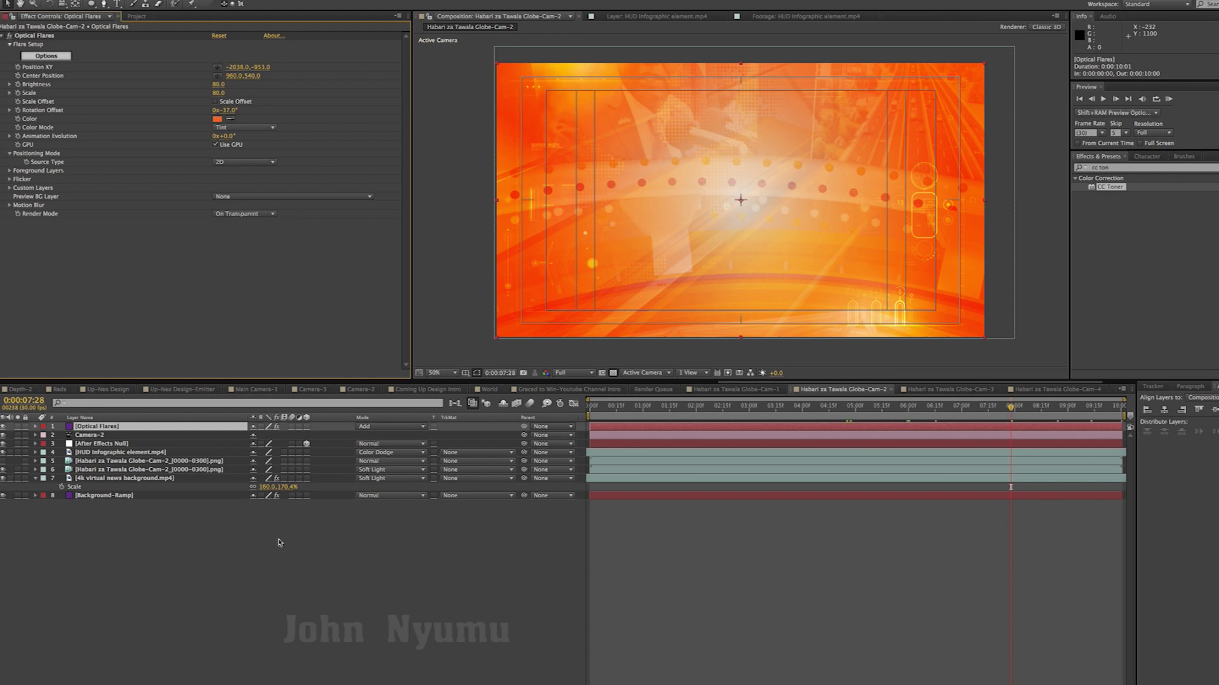
{"action": "left_click", "coordinate": [167, 525]}
{"action": "left_click", "coordinate": [101, 429]}
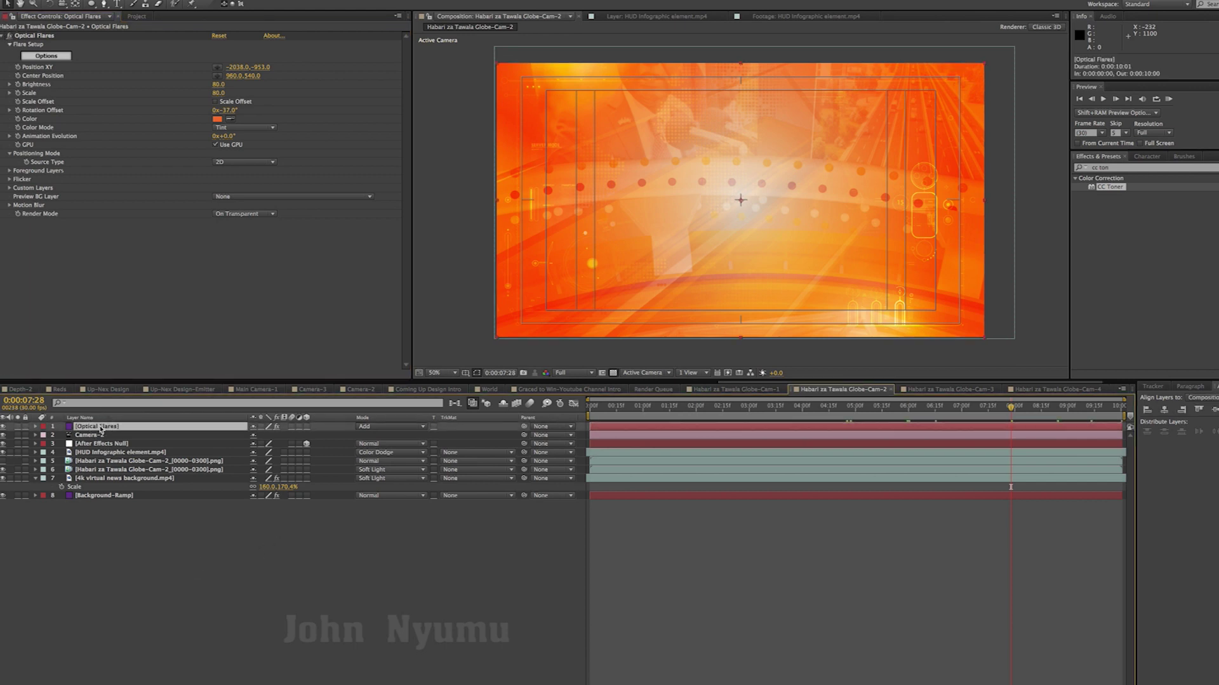
{"action": "key", "text": "Delete"}
{"action": "left_click", "coordinate": [155, 452]}
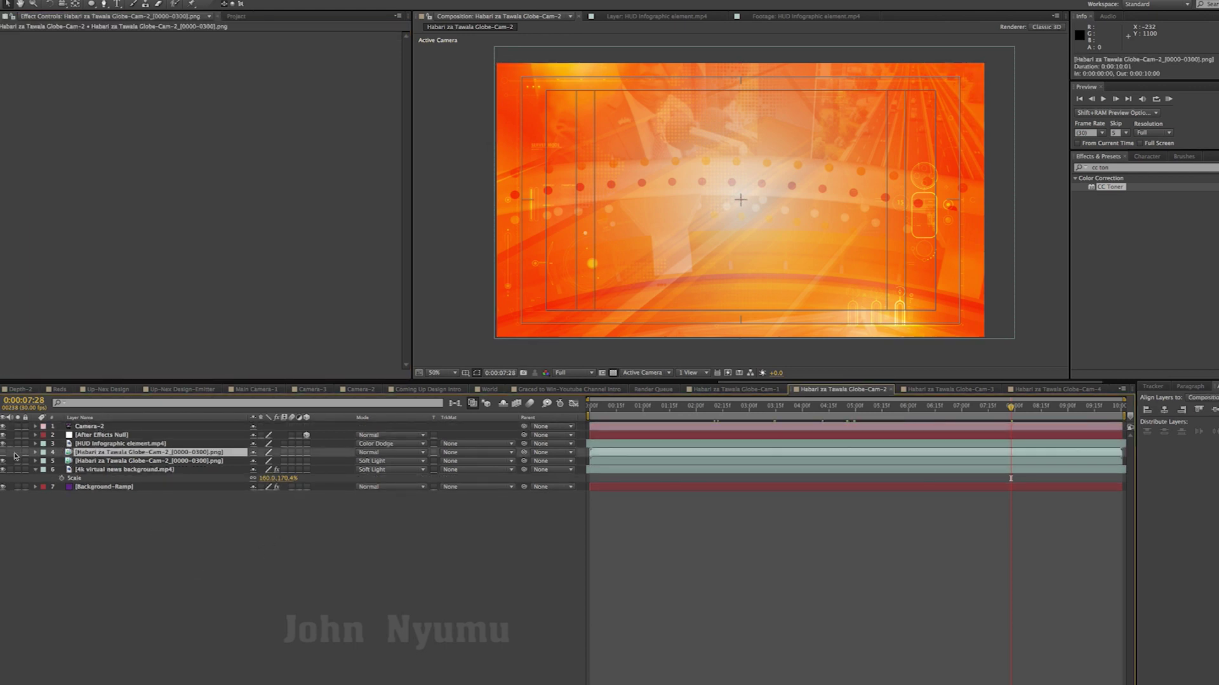
{"action": "left_click", "coordinate": [4, 453]}
Step: Create a 1920×1080 purple solid named Optical Flares at the top of Cam-2
{"action": "right_click", "coordinate": [253, 596]}
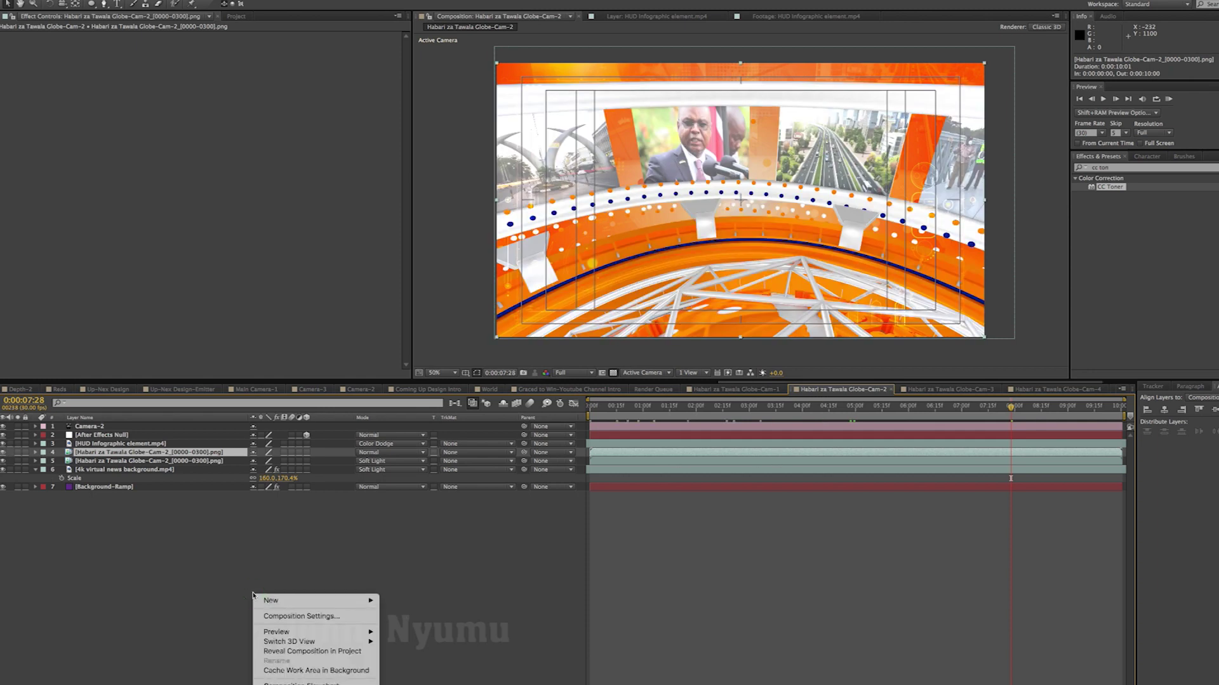
{"action": "mouse_move", "coordinate": [316, 607]}
{"action": "left_click", "coordinate": [426, 627]}
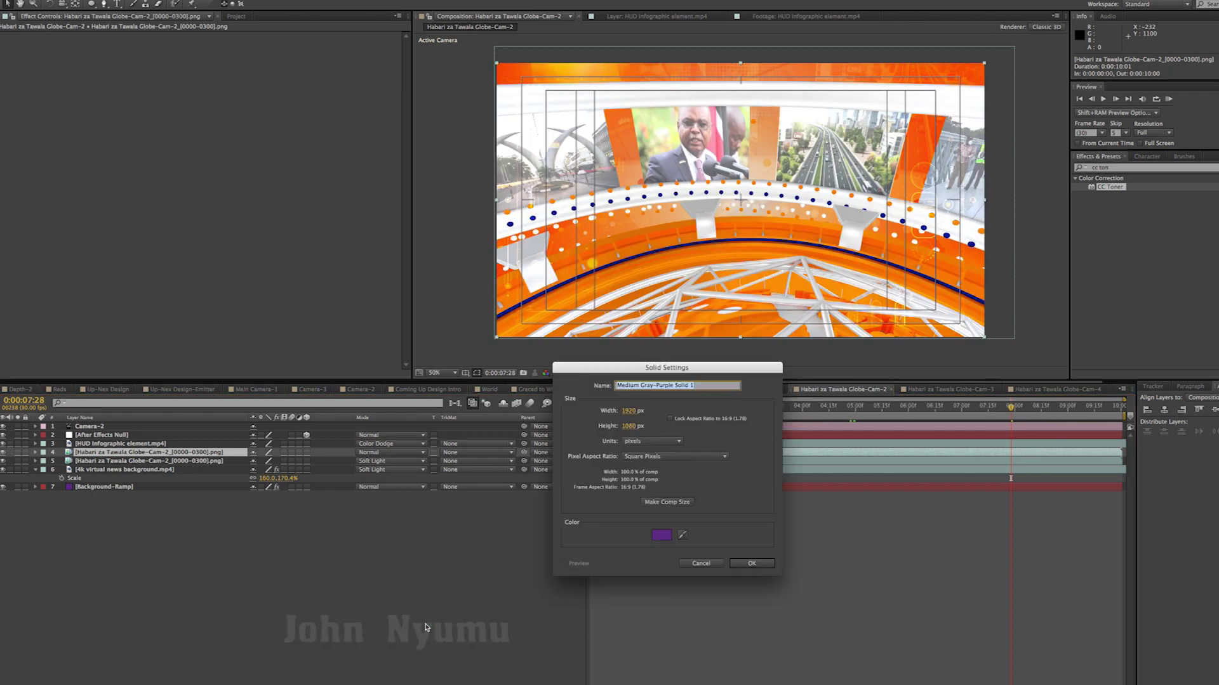
{"action": "type", "text": "Optical Flares"}
{"action": "left_click", "coordinate": [754, 563]}
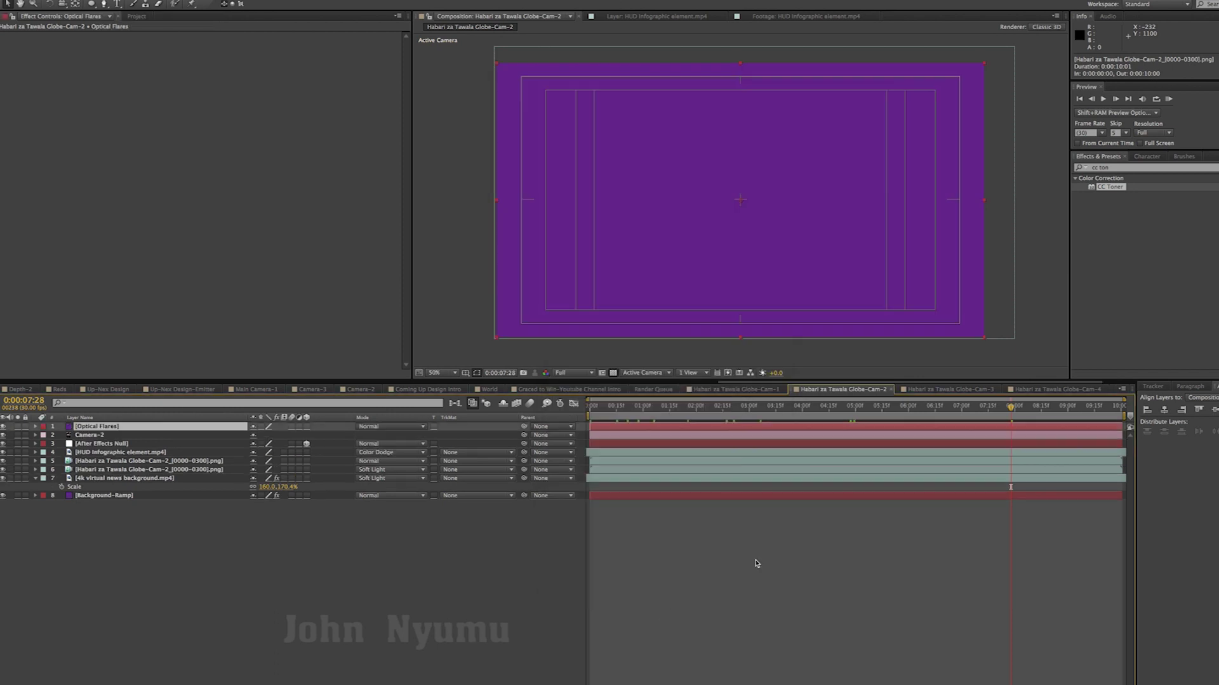
{"action": "left_click", "coordinate": [101, 435]}
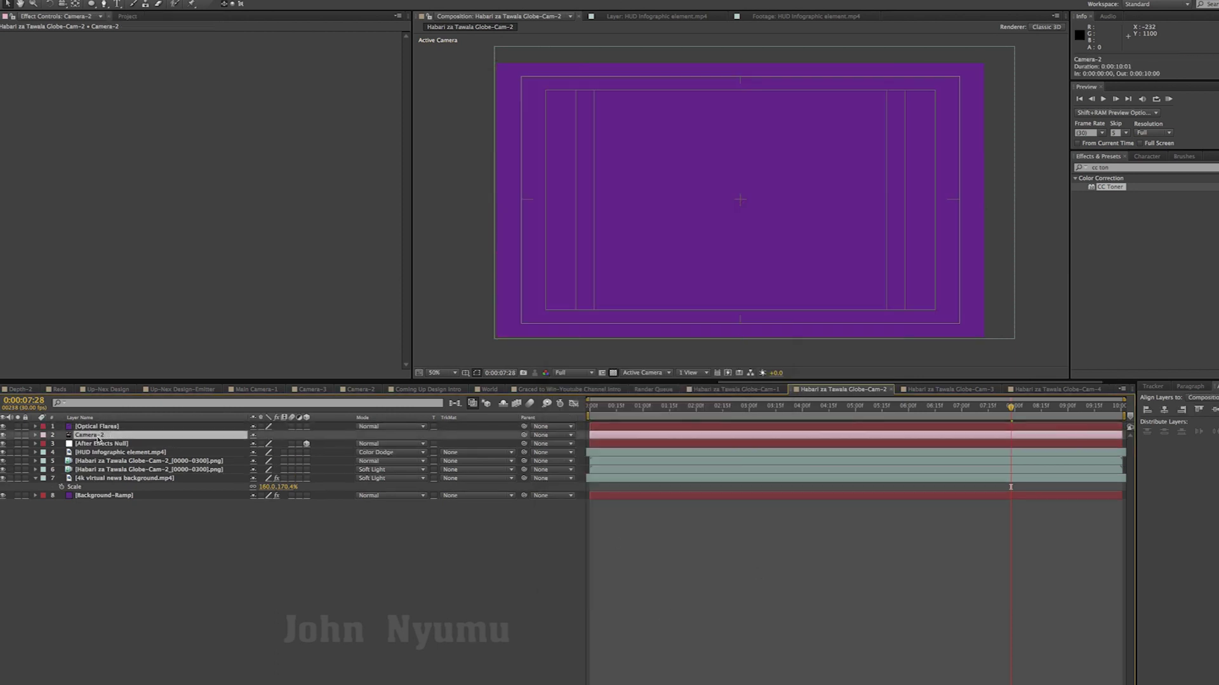
{"action": "left_click", "coordinate": [98, 426]}
{"action": "left_click", "coordinate": [209, 2]}
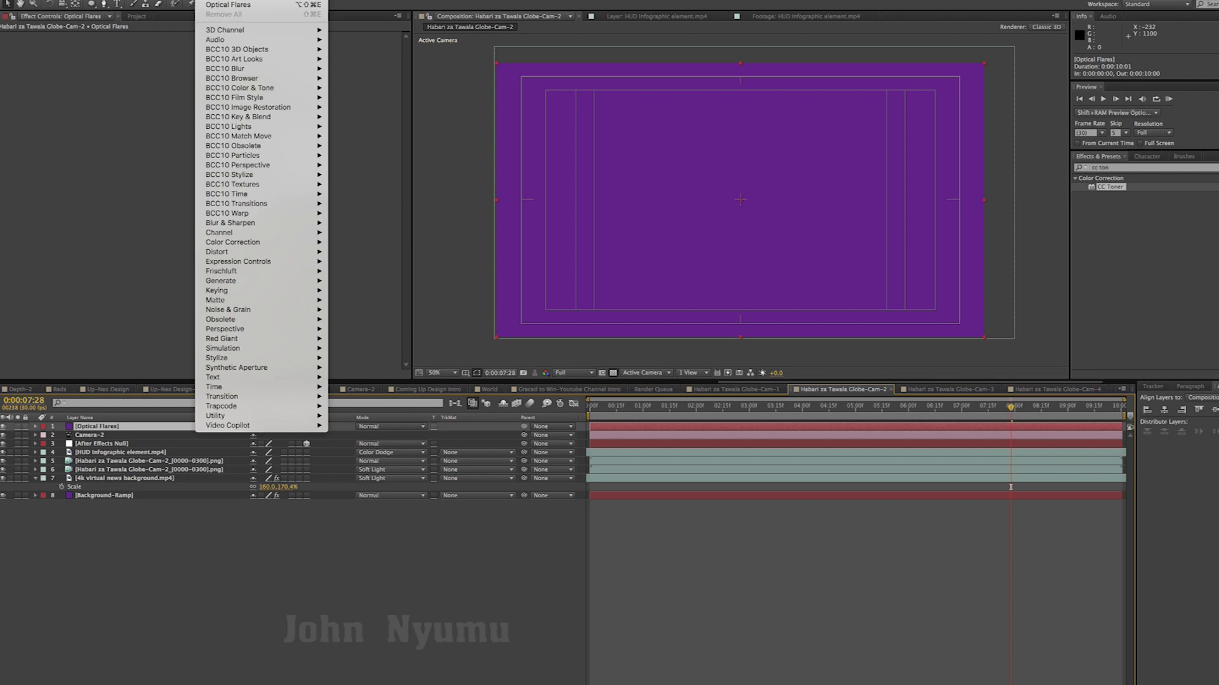
Step: Apply Video Copilot Optical Flares to the solid and set its blend mode to Add
{"action": "mouse_move", "coordinate": [228, 425]}
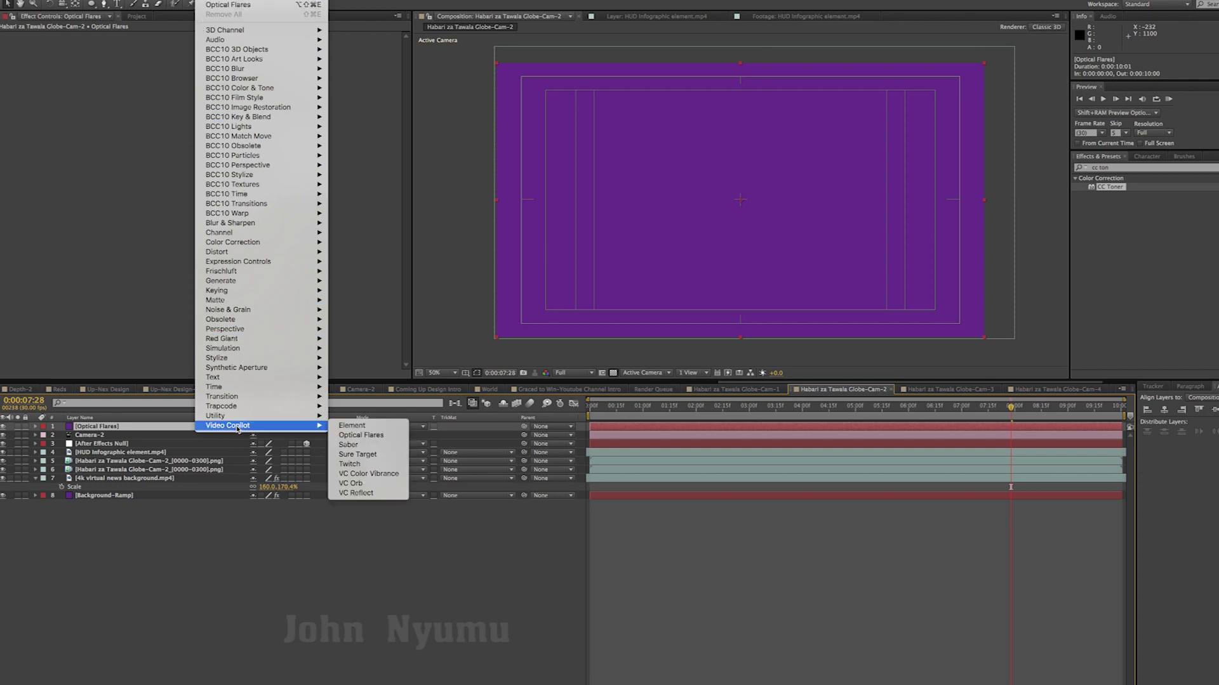
{"action": "left_click", "coordinate": [359, 436]}
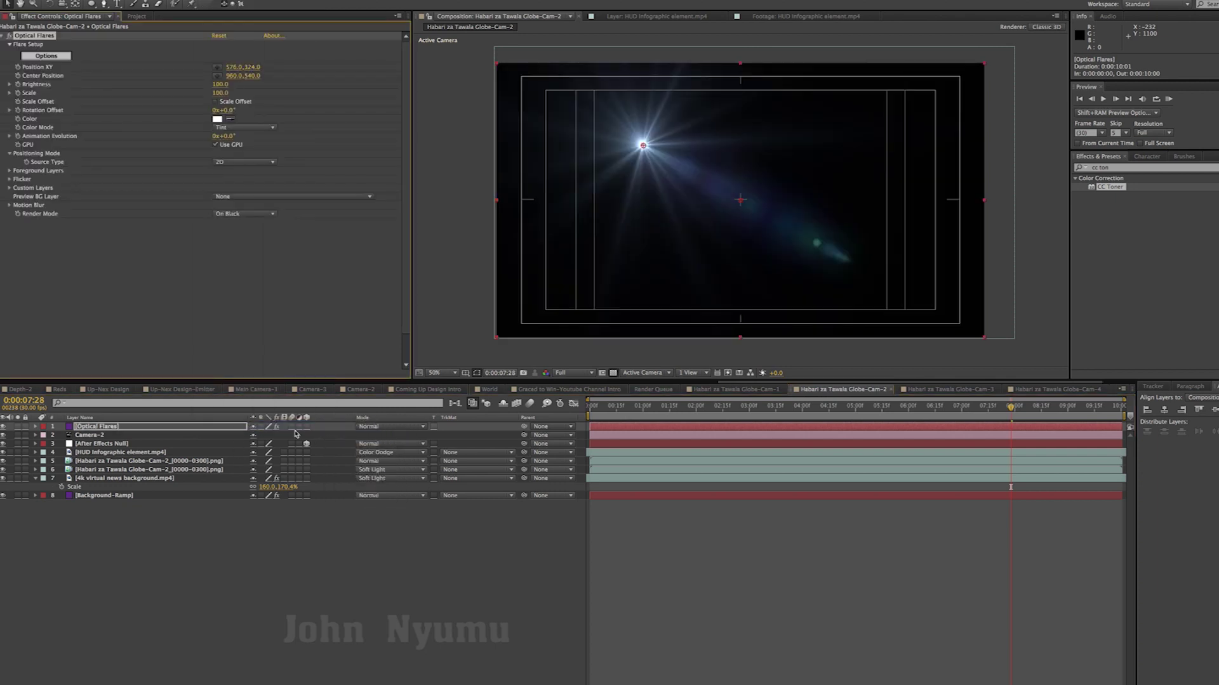
{"action": "left_click", "coordinate": [384, 431]}
{"action": "left_click", "coordinate": [379, 398]}
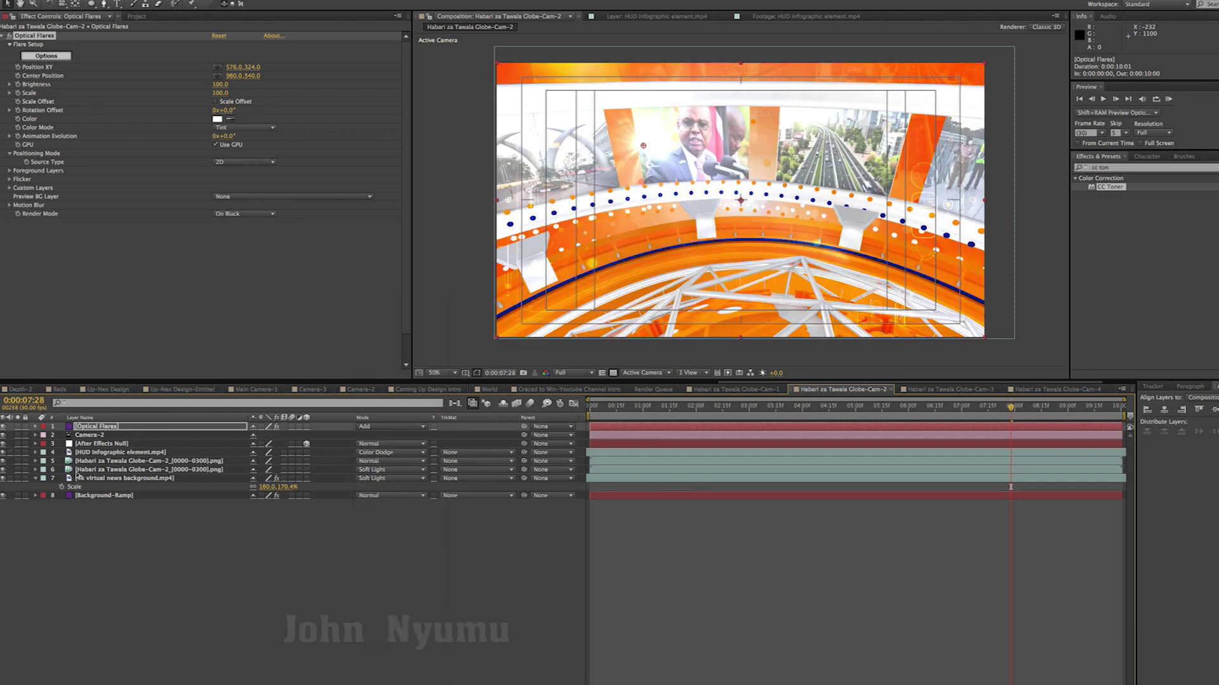
Step: Copy the ramp's FF6600 end colour and set the flare colour to FF6600
{"action": "left_click", "coordinate": [104, 497]}
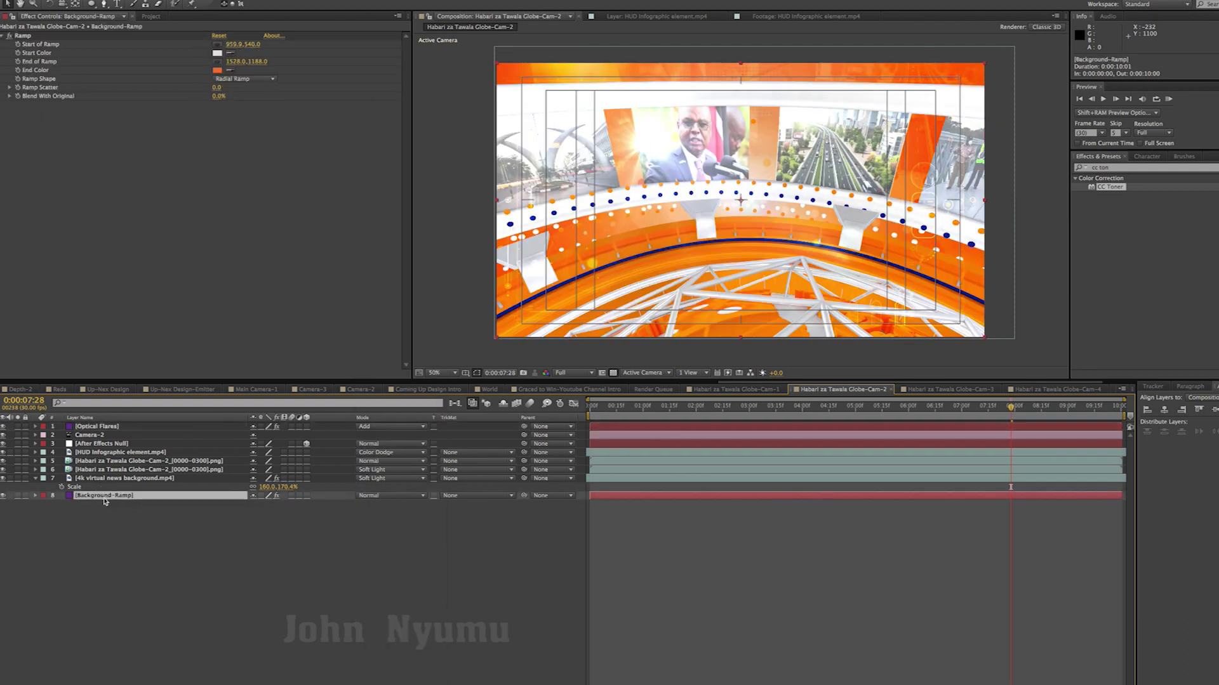
{"action": "left_click", "coordinate": [217, 70]}
{"action": "left_click", "coordinate": [854, 558]}
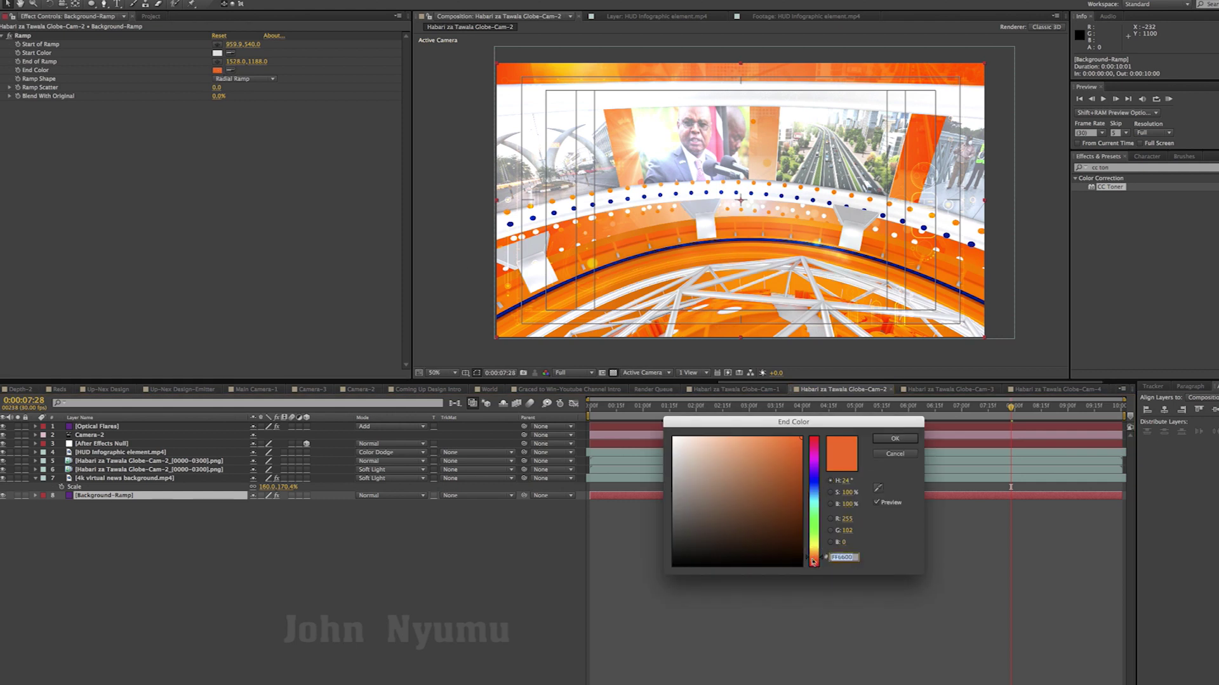
{"action": "right_click", "coordinate": [832, 558]}
{"action": "left_click", "coordinate": [851, 594]}
{"action": "left_click", "coordinate": [902, 457]}
{"action": "left_click", "coordinate": [98, 427]}
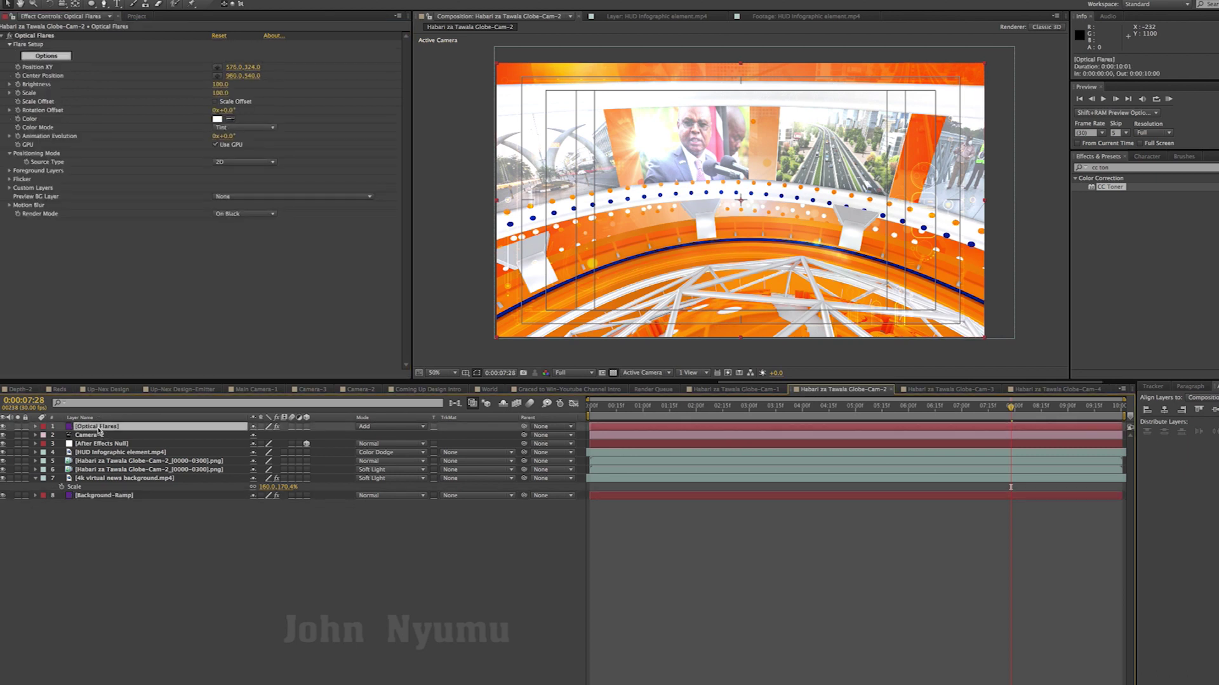
{"action": "left_click", "coordinate": [219, 119]}
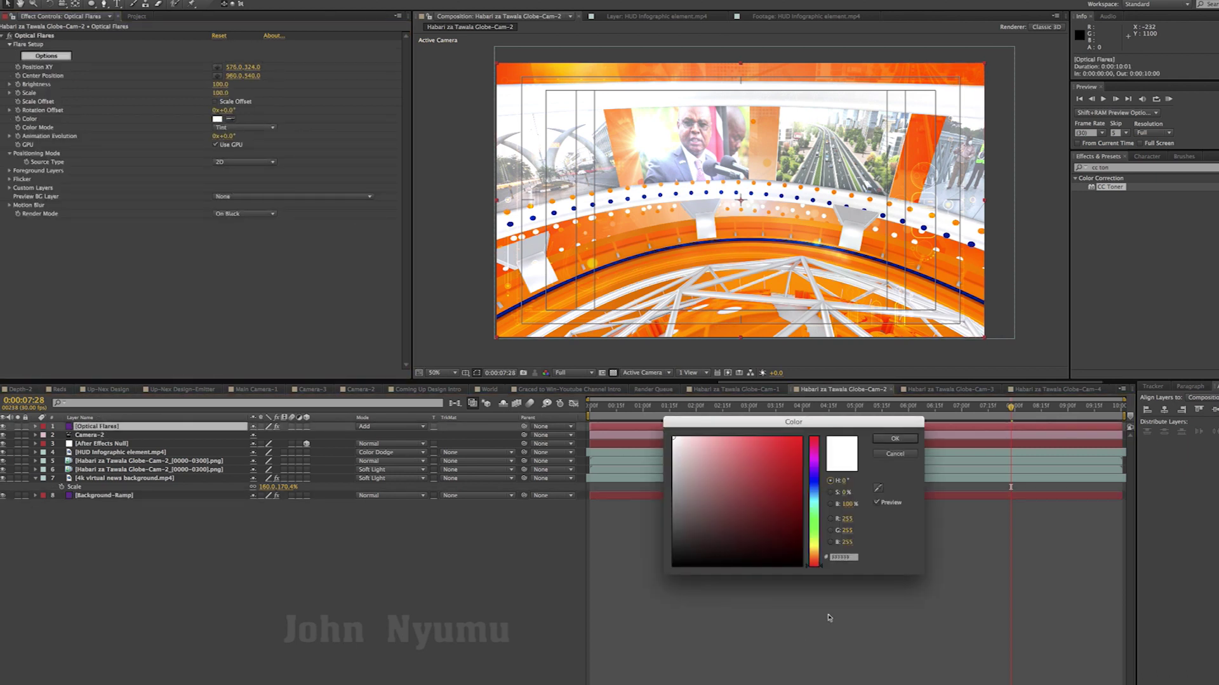
{"action": "left_click", "coordinate": [850, 558]}
{"action": "type", "text": "FF6600"}
{"action": "left_click", "coordinate": [891, 438]}
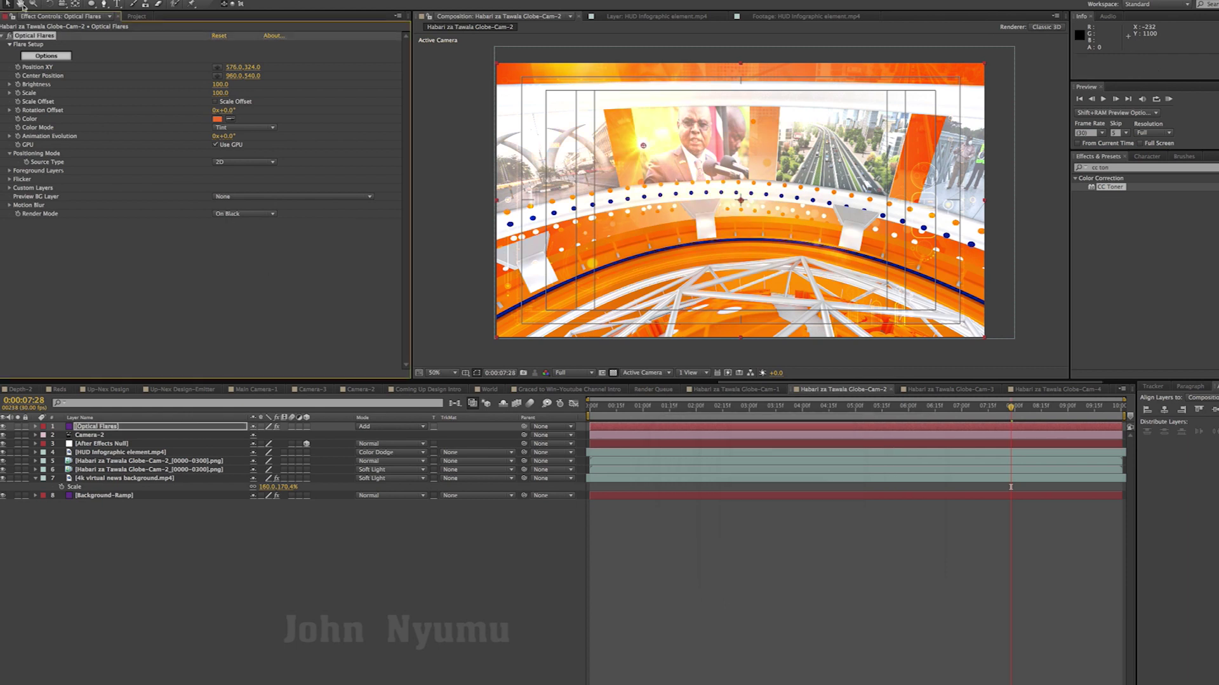
Step: Clear the flare stack in Optical Flares options and rebuild it with only Glow and Streak
{"action": "left_click", "coordinate": [47, 56]}
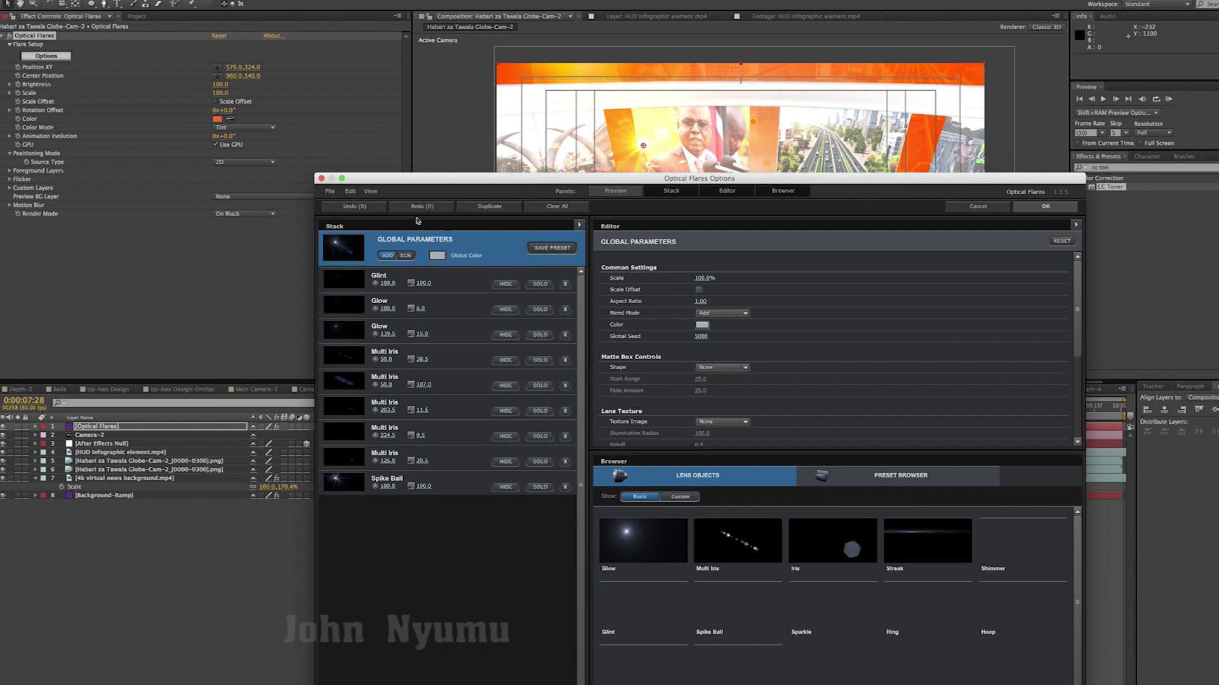
{"action": "left_click", "coordinate": [556, 206]}
{"action": "left_click", "coordinate": [618, 195]}
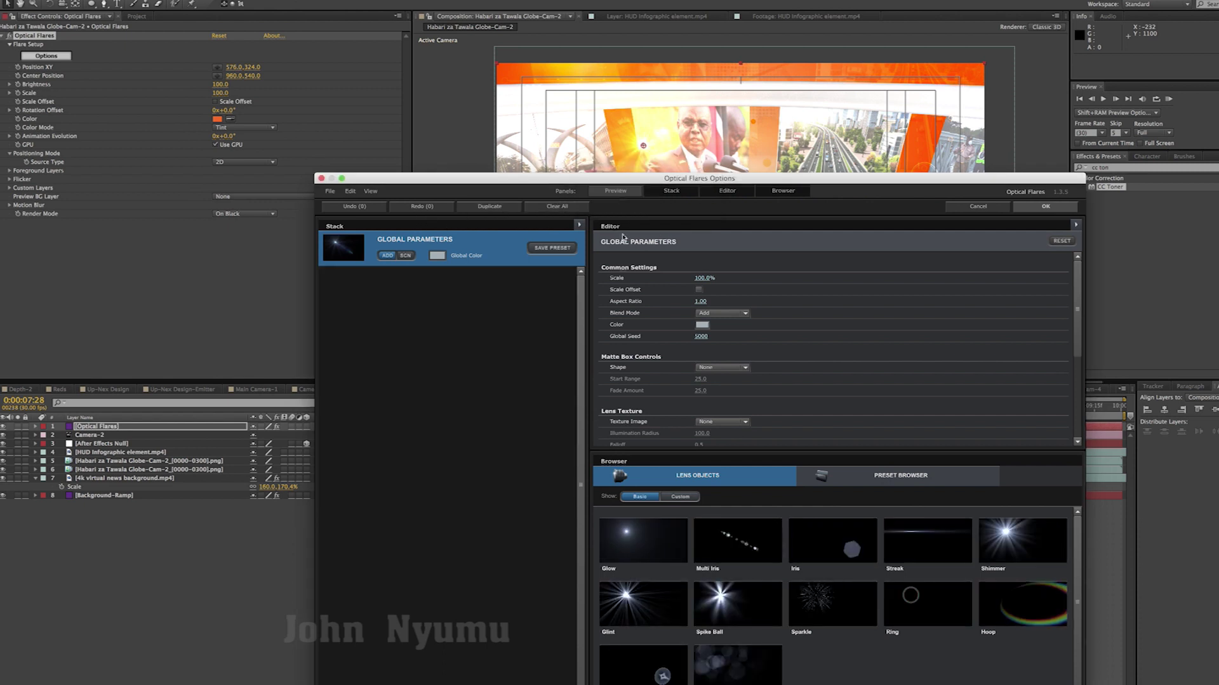
{"action": "left_click", "coordinate": [630, 534]}
{"action": "left_click", "coordinate": [928, 540]}
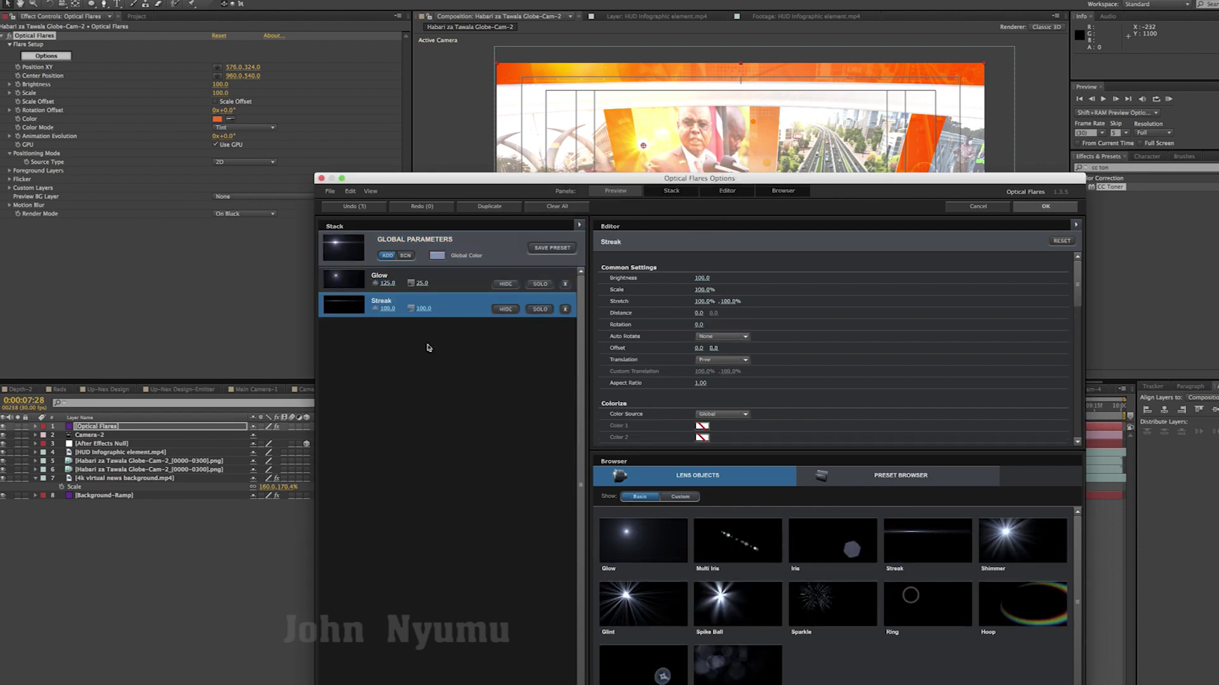
{"action": "left_click", "coordinate": [1044, 207]}
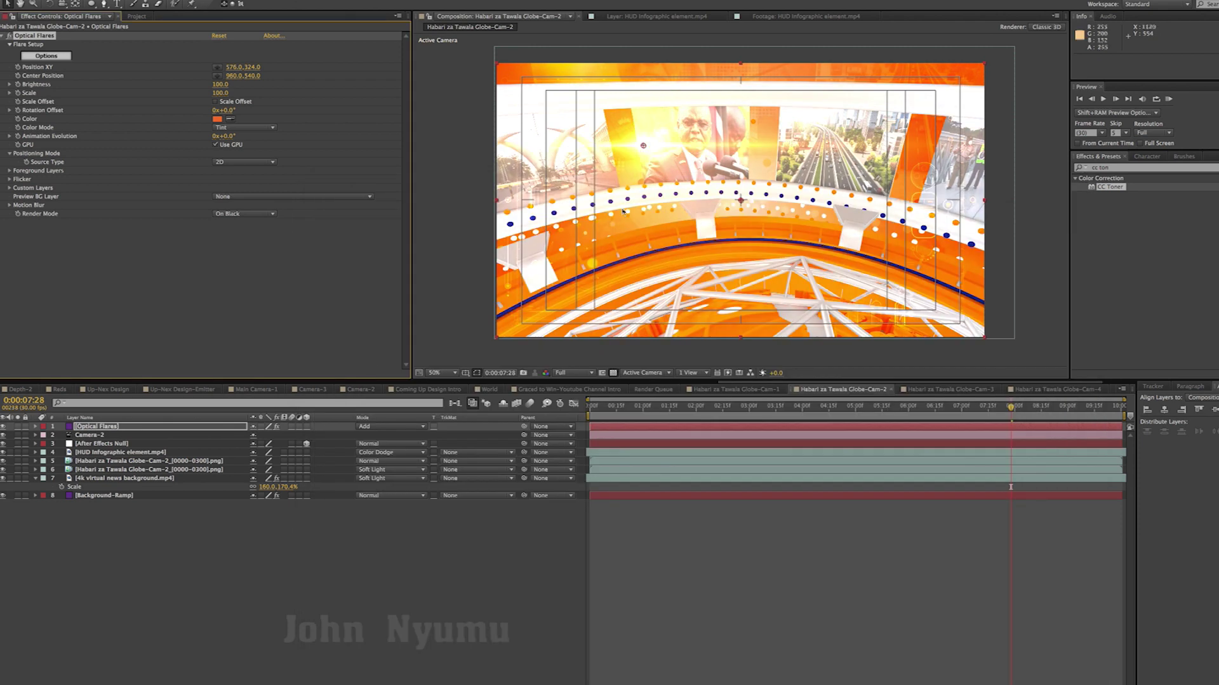
Step: Move the flare's Position XY to the top edge at about 968, 35
{"action": "left_click_drag", "start_coordinate": [249, 69], "coordinate": [430, 73]}
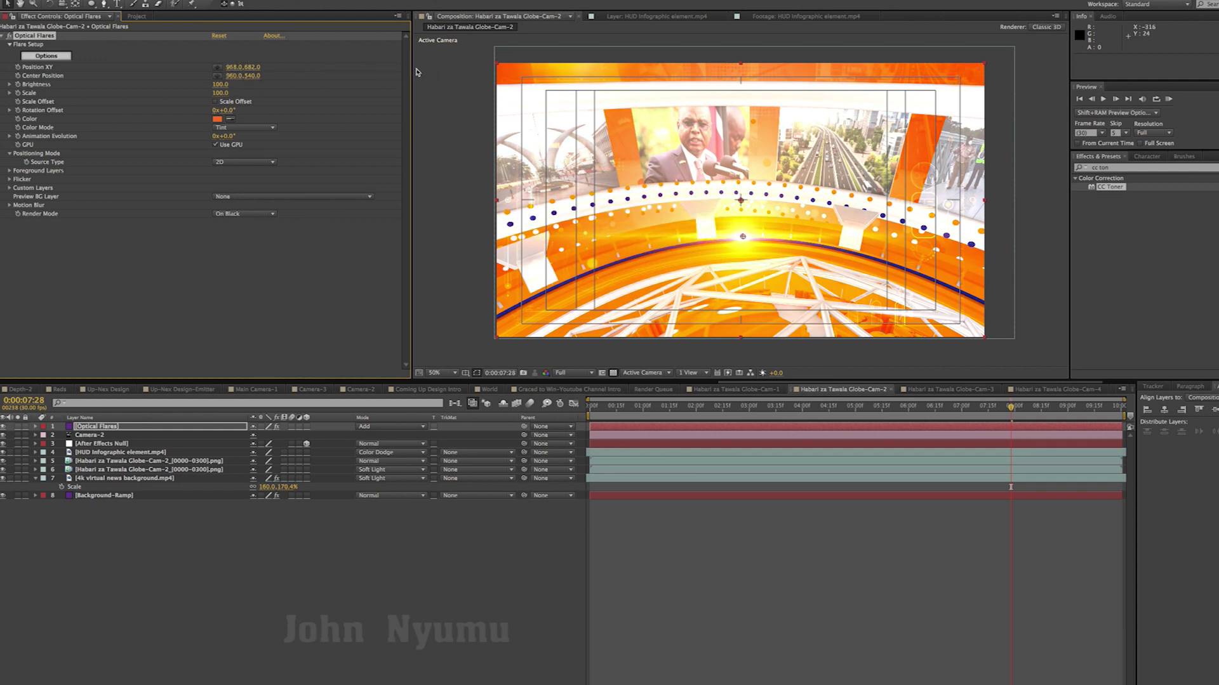
{"action": "left_click_drag", "start_coordinate": [253, 68], "coordinate": [2, 70]}
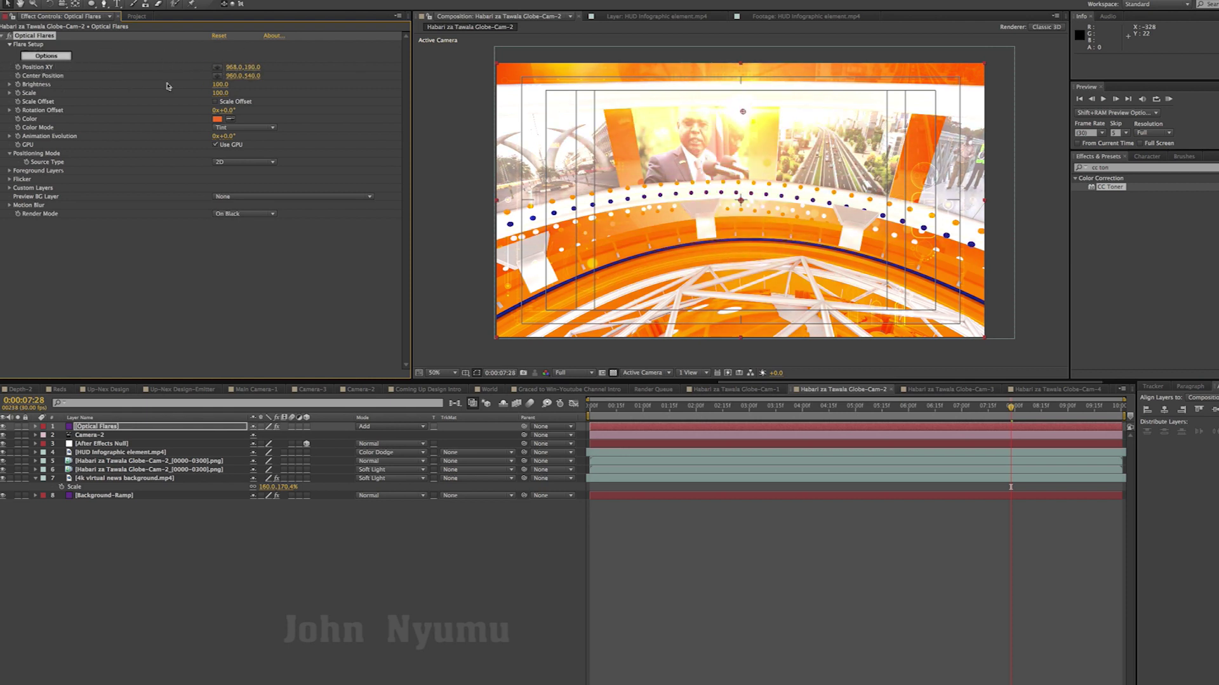
{"action": "mouse_move", "coordinate": [254, 70]}
{"action": "left_mouse_down"}
{"action": "mouse_move", "coordinate": [157, 69]}
{"action": "mouse_move", "coordinate": [177, 64]}
{"action": "left_mouse_up"}
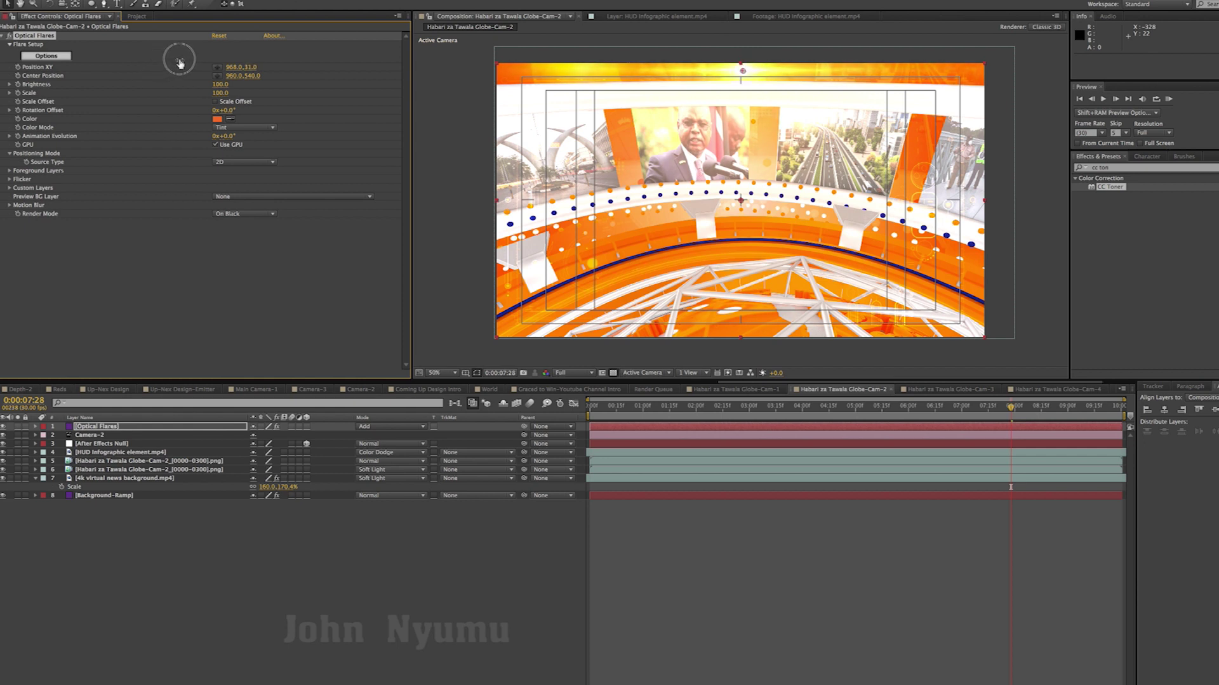
{"action": "mouse_move", "coordinate": [176, 64]}
{"action": "left_mouse_down"}
{"action": "mouse_move", "coordinate": [190, 62]}
{"action": "mouse_move", "coordinate": [172, 76]}
{"action": "left_mouse_up"}
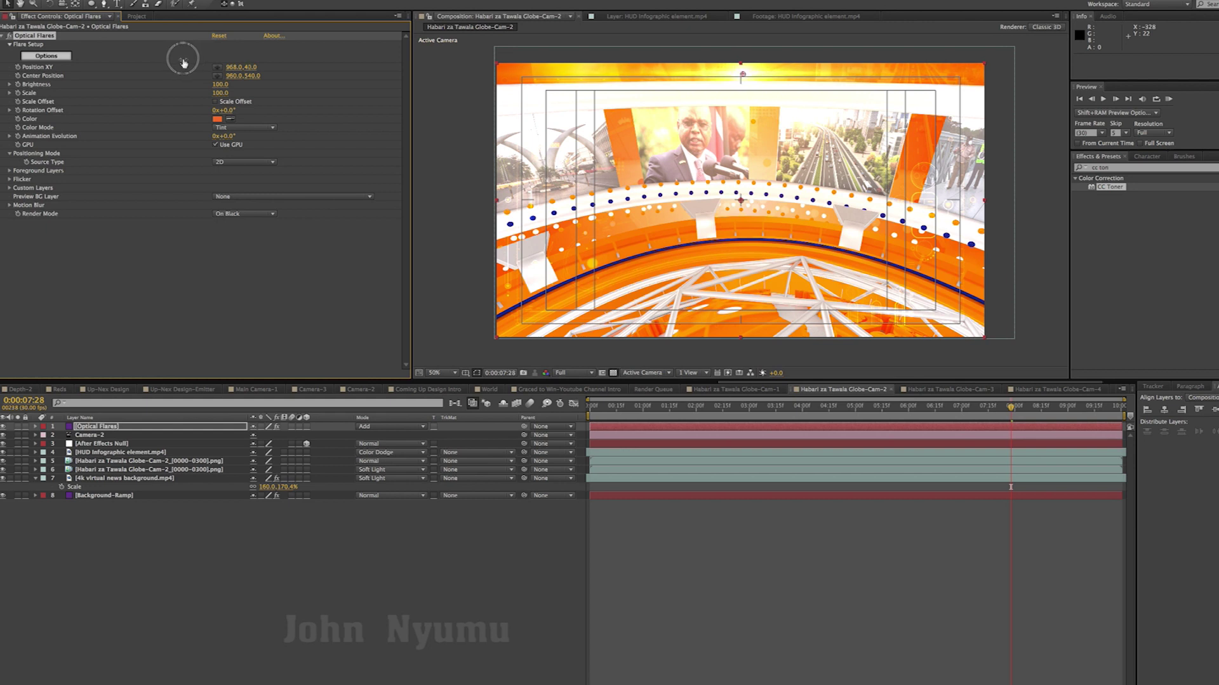
Step: Lower the flare's Brightness and Scale to 70 each
{"action": "left_click", "coordinate": [220, 84]}
{"action": "key", "text": "Tab"}
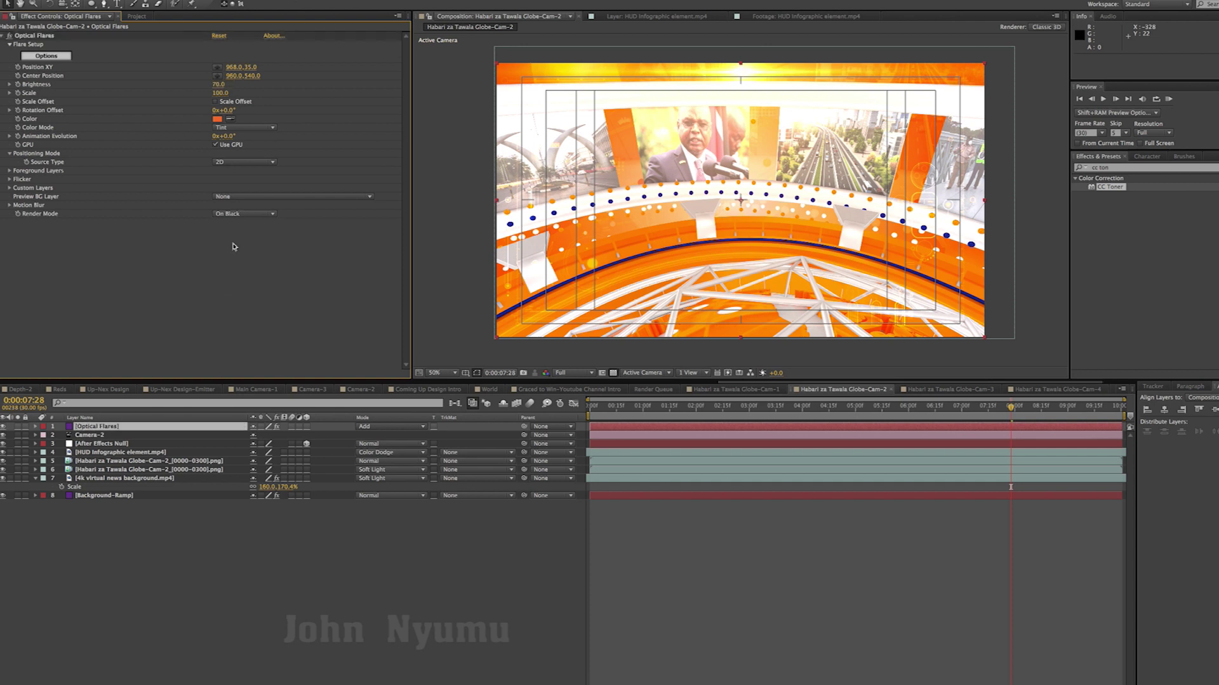
{"action": "type", "text": "70"}
{"action": "key", "text": "Return"}
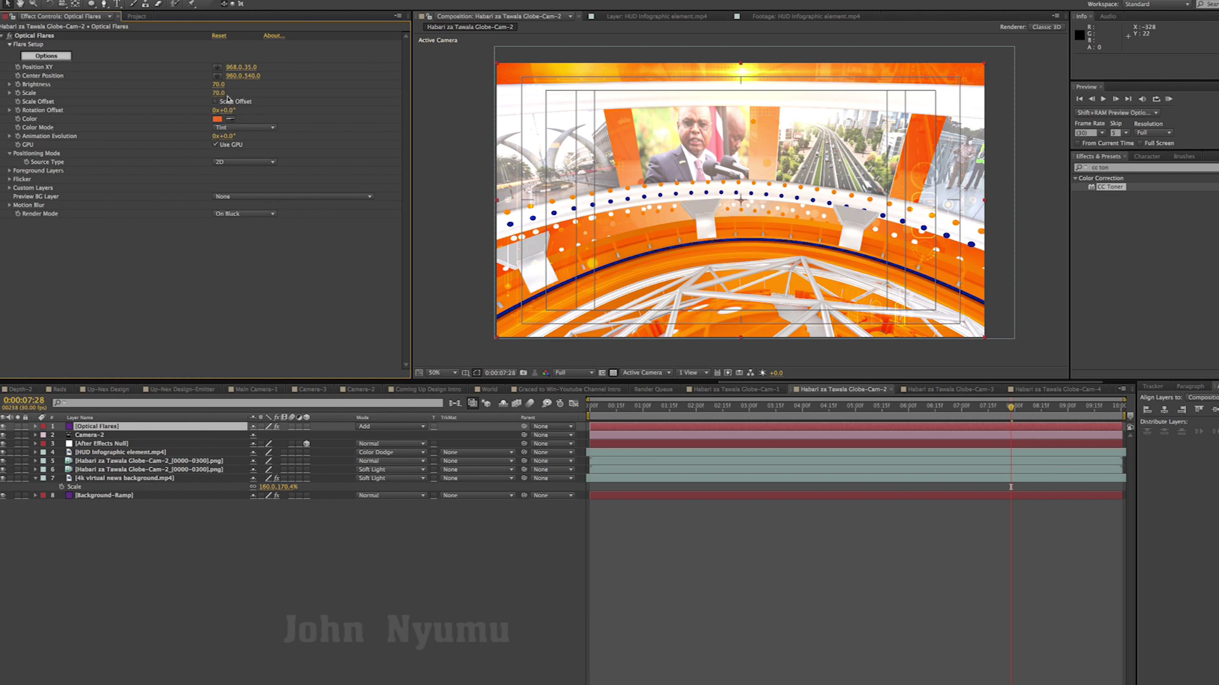
{"action": "left_click", "coordinate": [841, 603]}
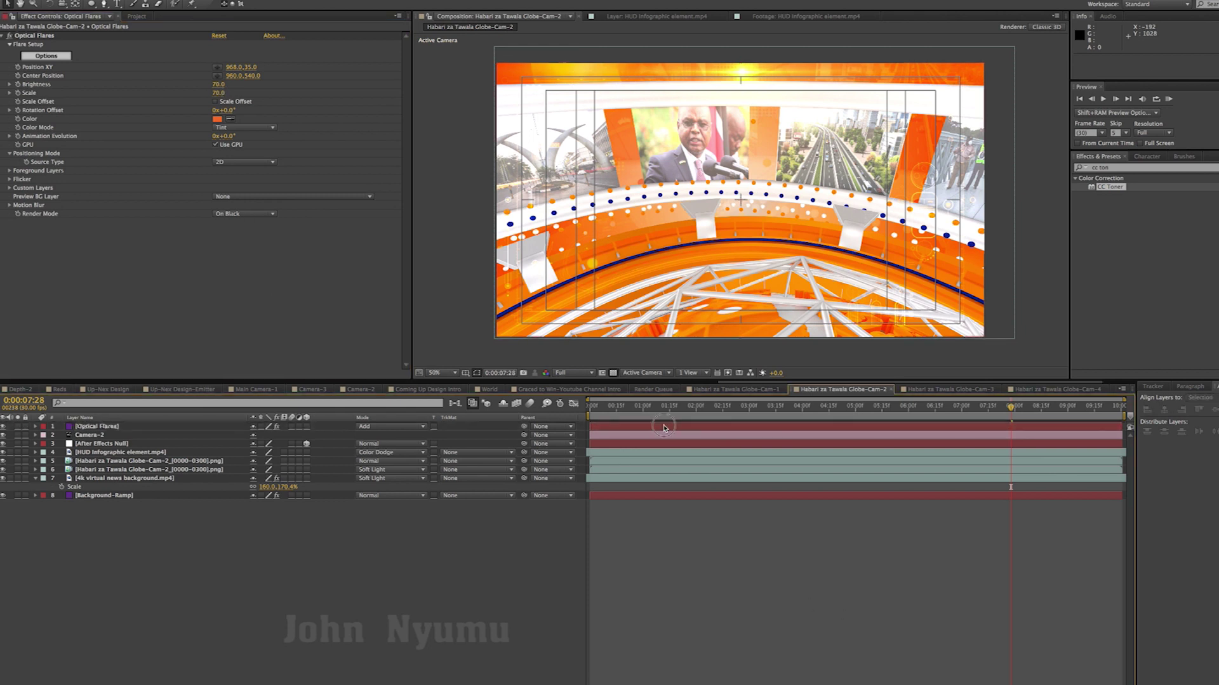
Step: At 0:00, place the flare just off the left edge at about -36, 35
{"action": "left_click", "coordinate": [664, 428]}
{"action": "left_click_drag", "start_coordinate": [670, 414], "coordinate": [581, 409]}
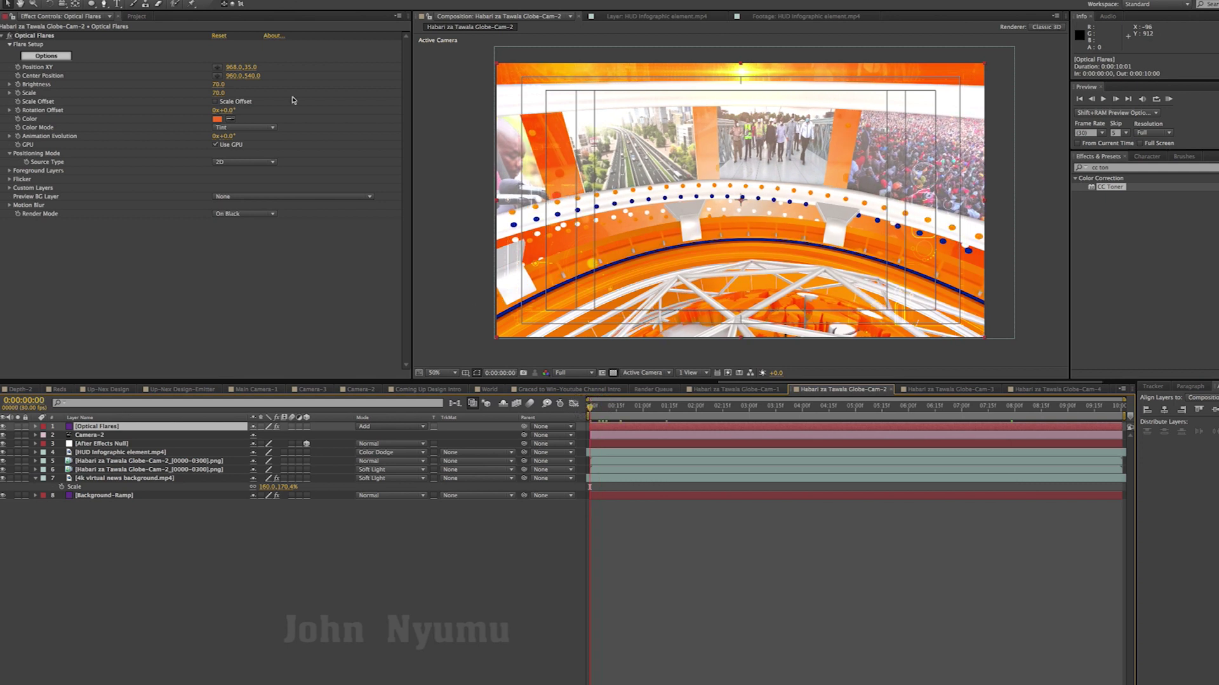
{"action": "left_click", "coordinate": [19, 68]}
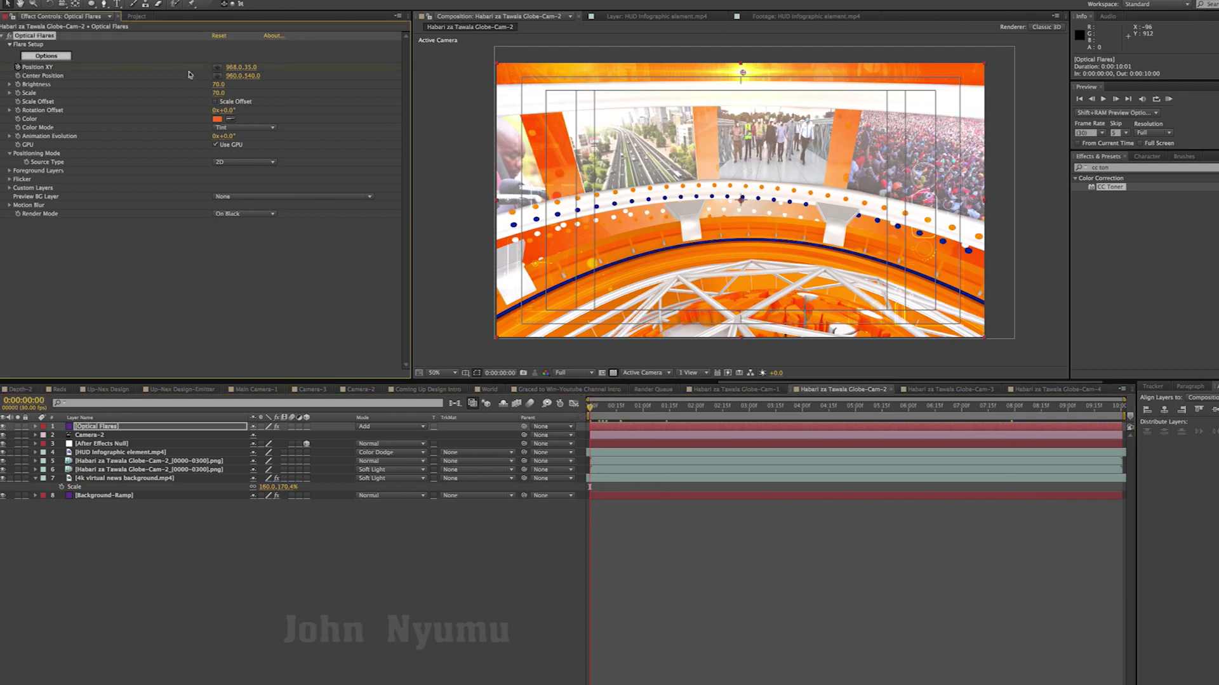
{"action": "left_click_drag", "start_coordinate": [236, 68], "coordinate": [1, 72]}
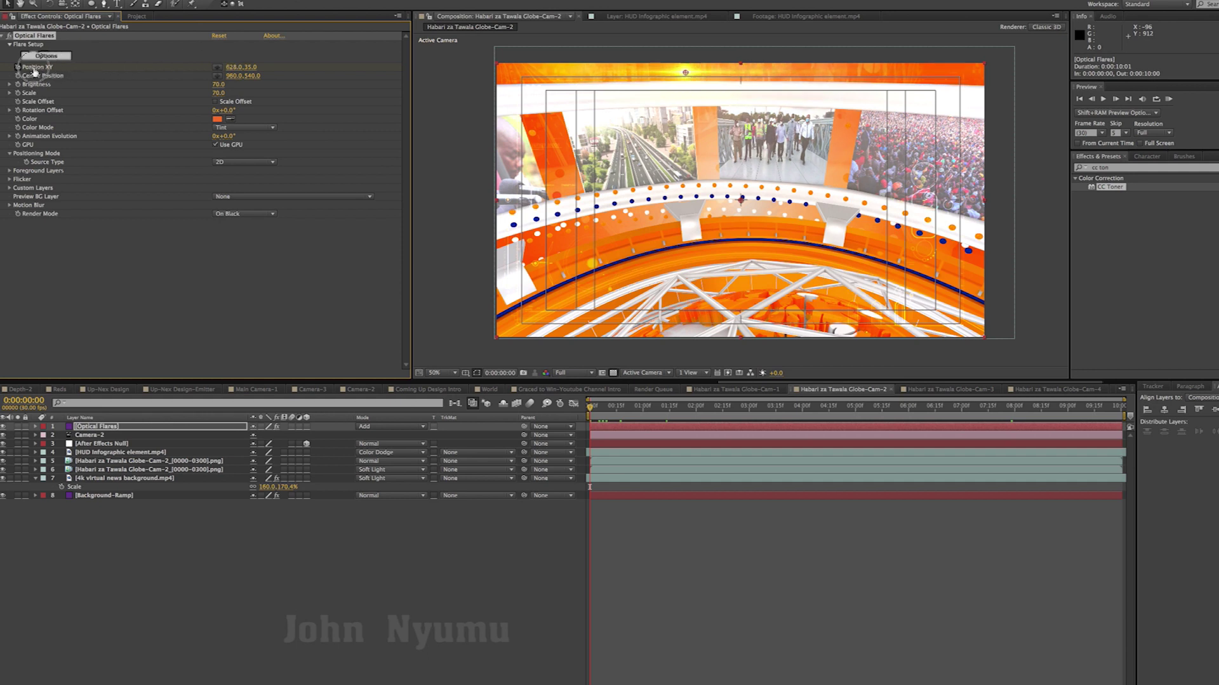
{"action": "left_click_drag", "start_coordinate": [235, 69], "coordinate": [2, 75]}
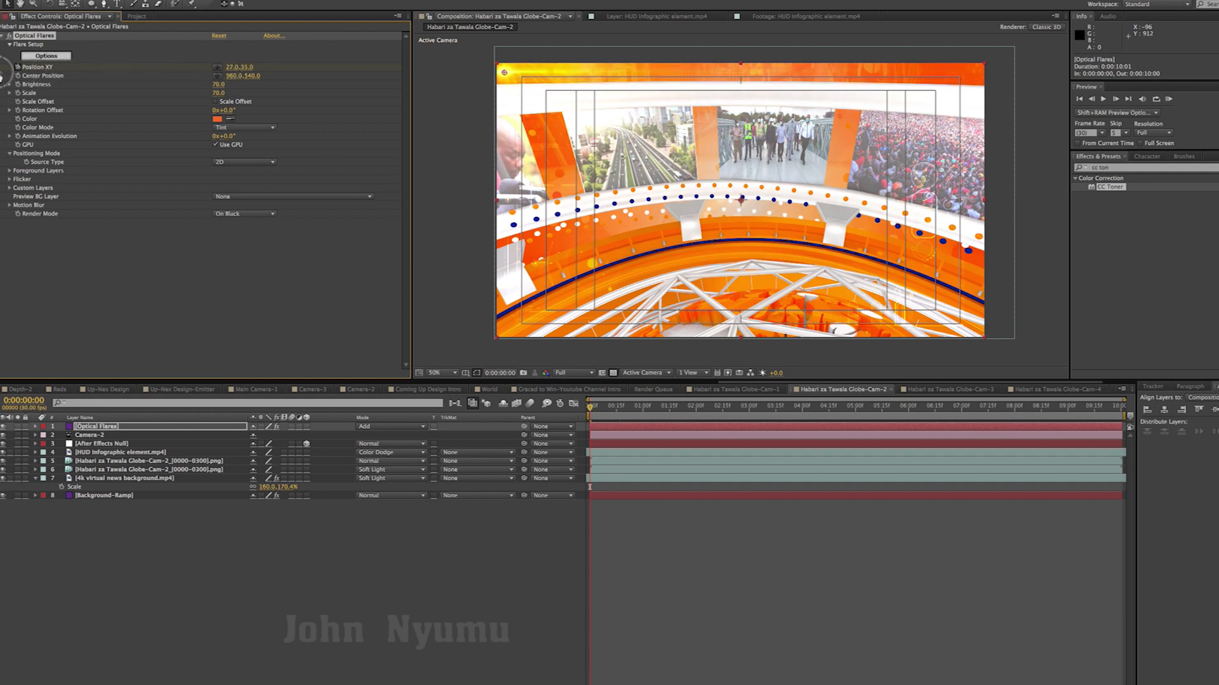
{"action": "left_click_drag", "start_coordinate": [232, 73], "coordinate": [201, 73]}
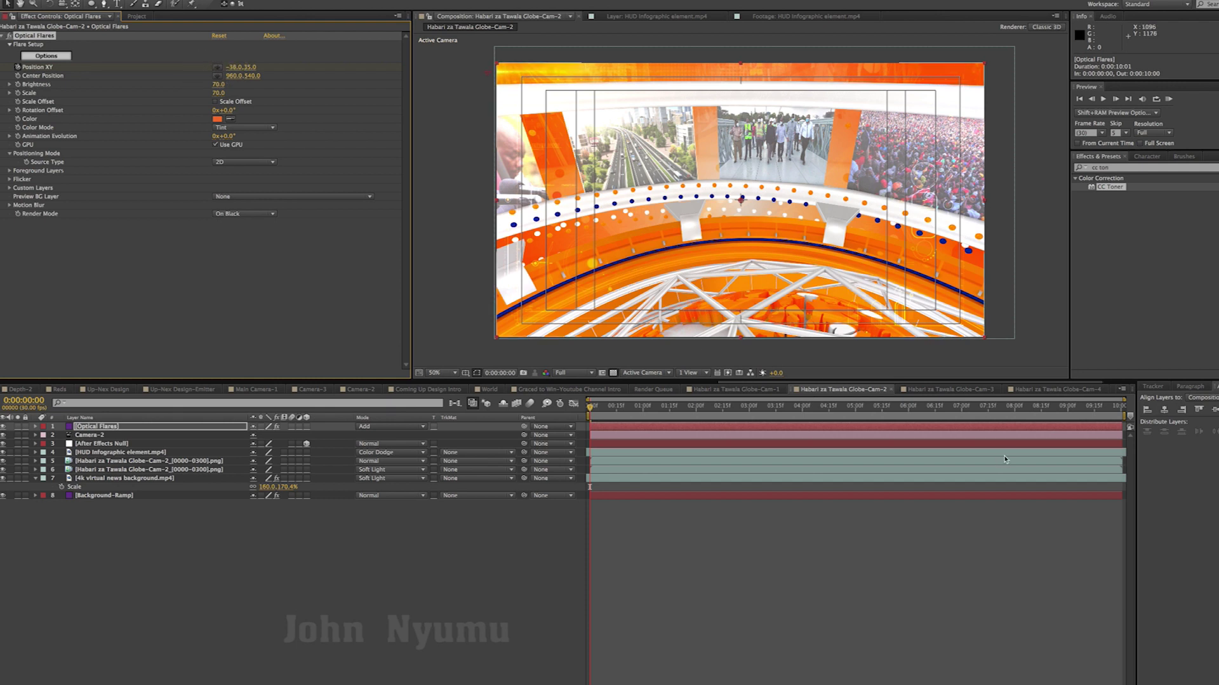
Step: At 10:00, move the flare off the right edge to 1935, 35, then scrub back to check
{"action": "left_click", "coordinate": [1131, 412]}
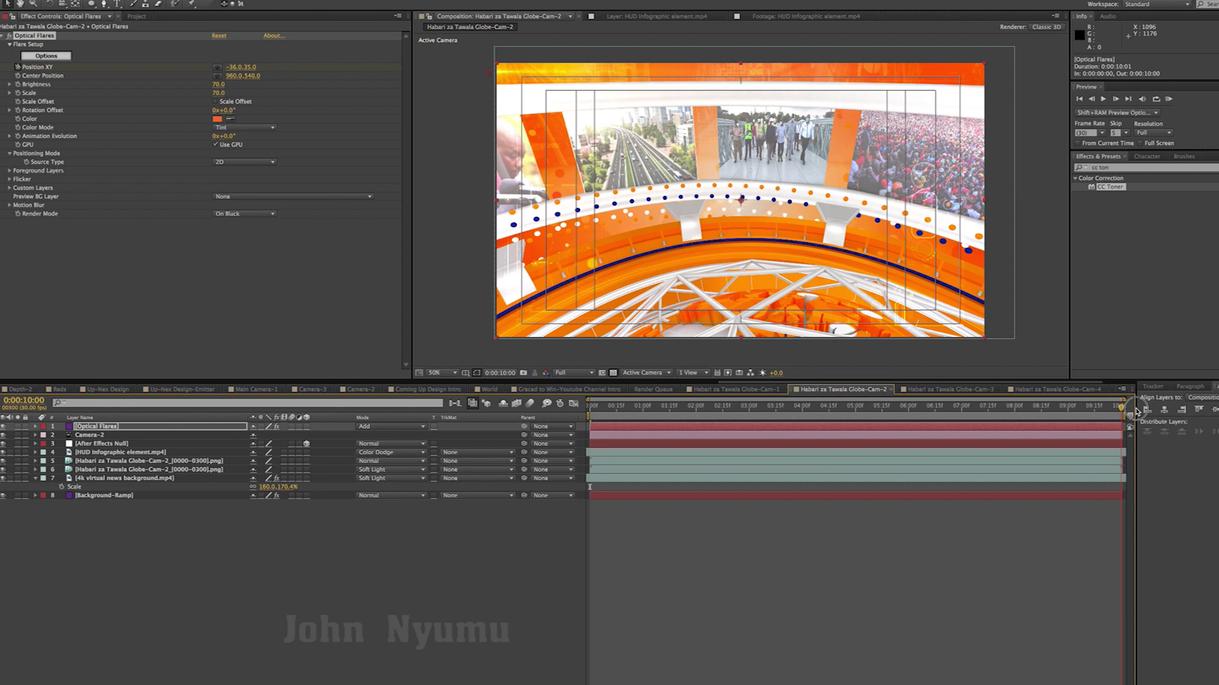
{"action": "left_click_drag", "start_coordinate": [234, 70], "coordinate": [1032, 83]}
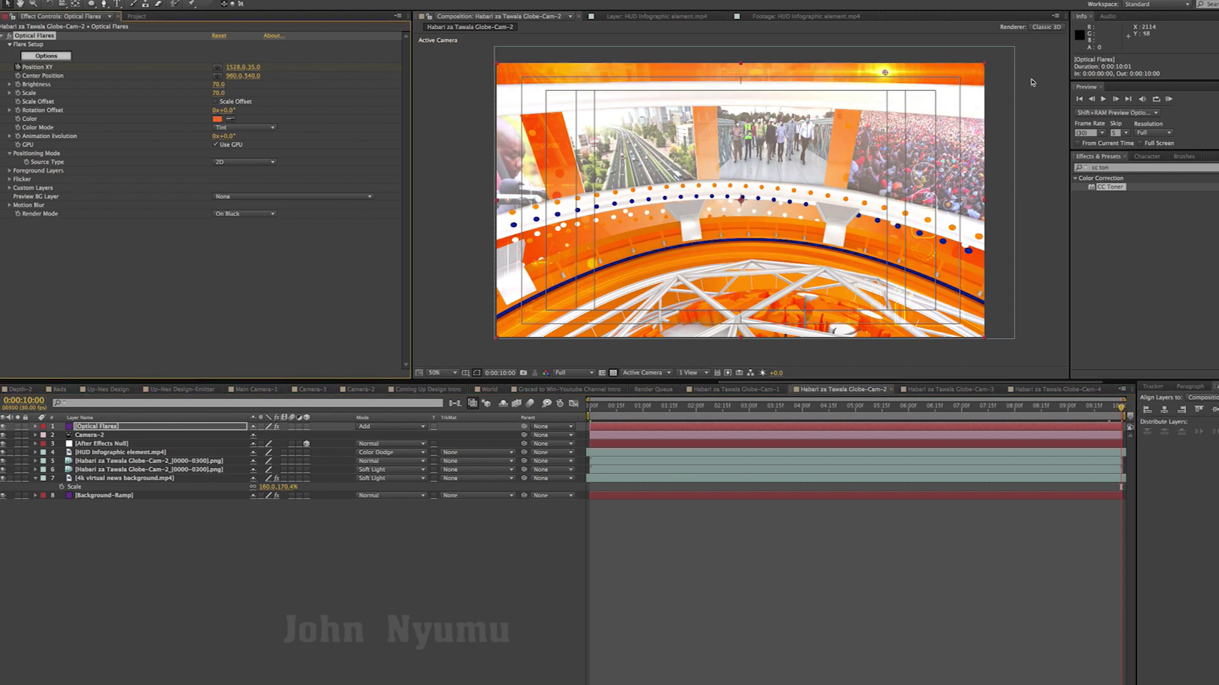
{"action": "left_click_drag", "start_coordinate": [232, 68], "coordinate": [447, 74]}
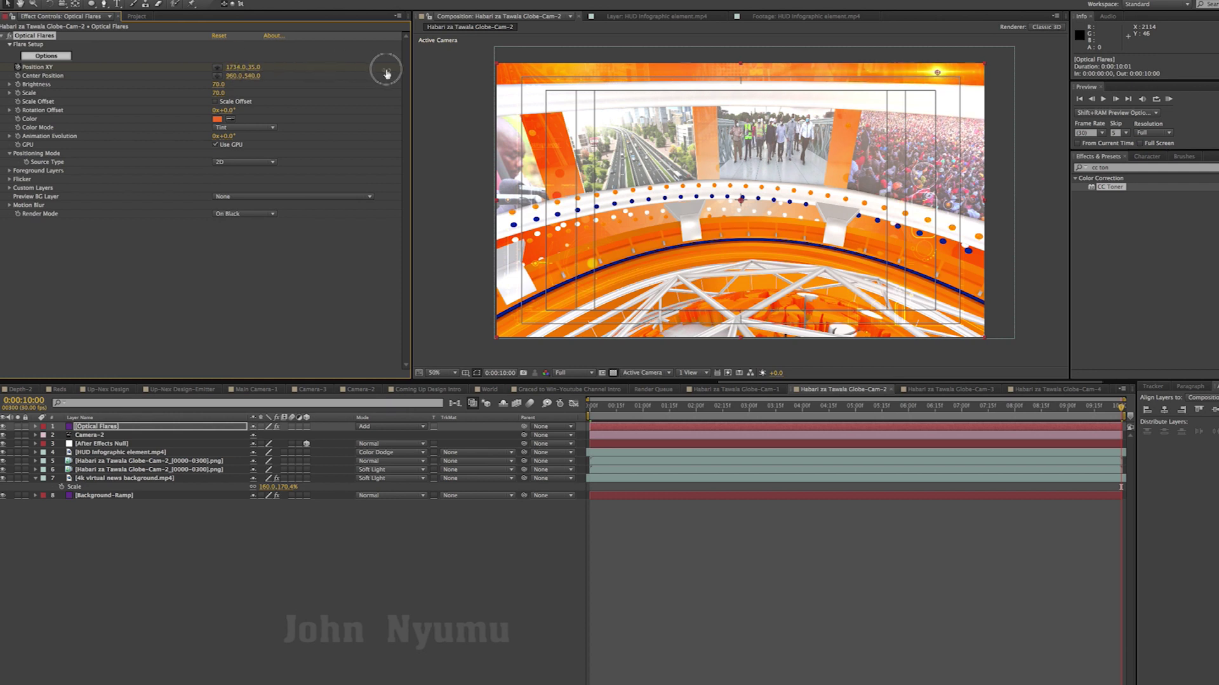
{"action": "left_click_drag", "start_coordinate": [447, 74], "coordinate": [445, 74]}
{"action": "left_click_drag", "start_coordinate": [1093, 413], "coordinate": [825, 410]}
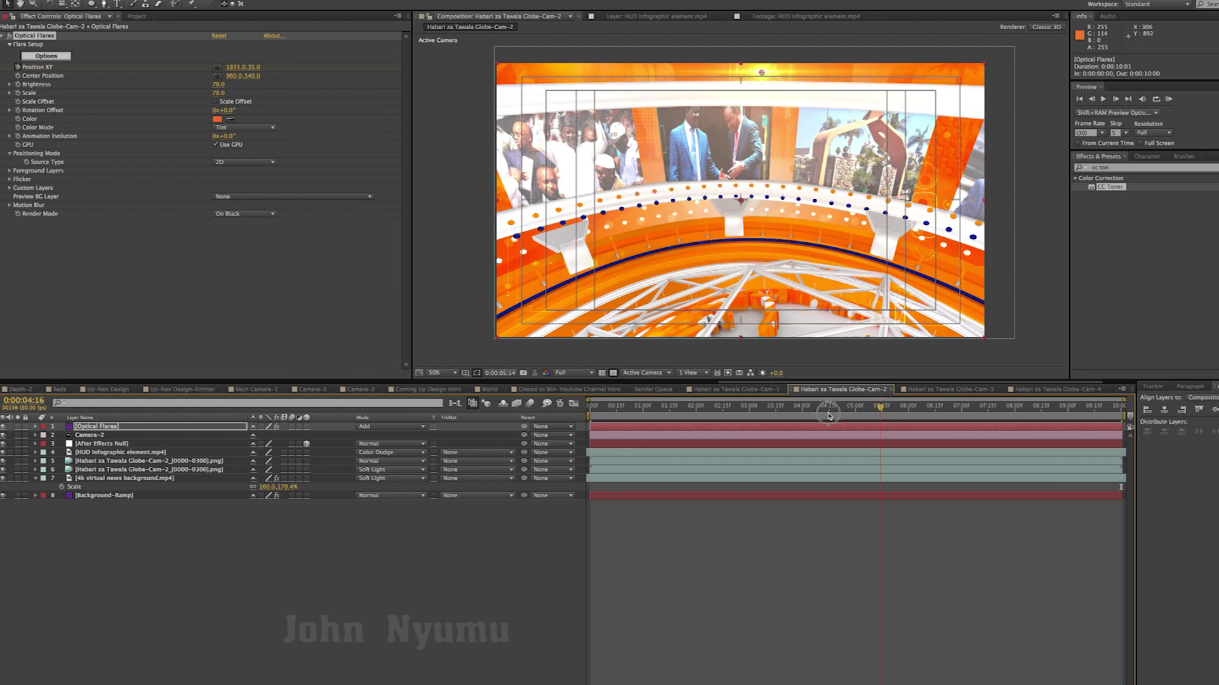
Step: Raise the flare's Glow brightness to 130 and stretch its Streak to 171%
{"action": "left_click", "coordinate": [46, 57]}
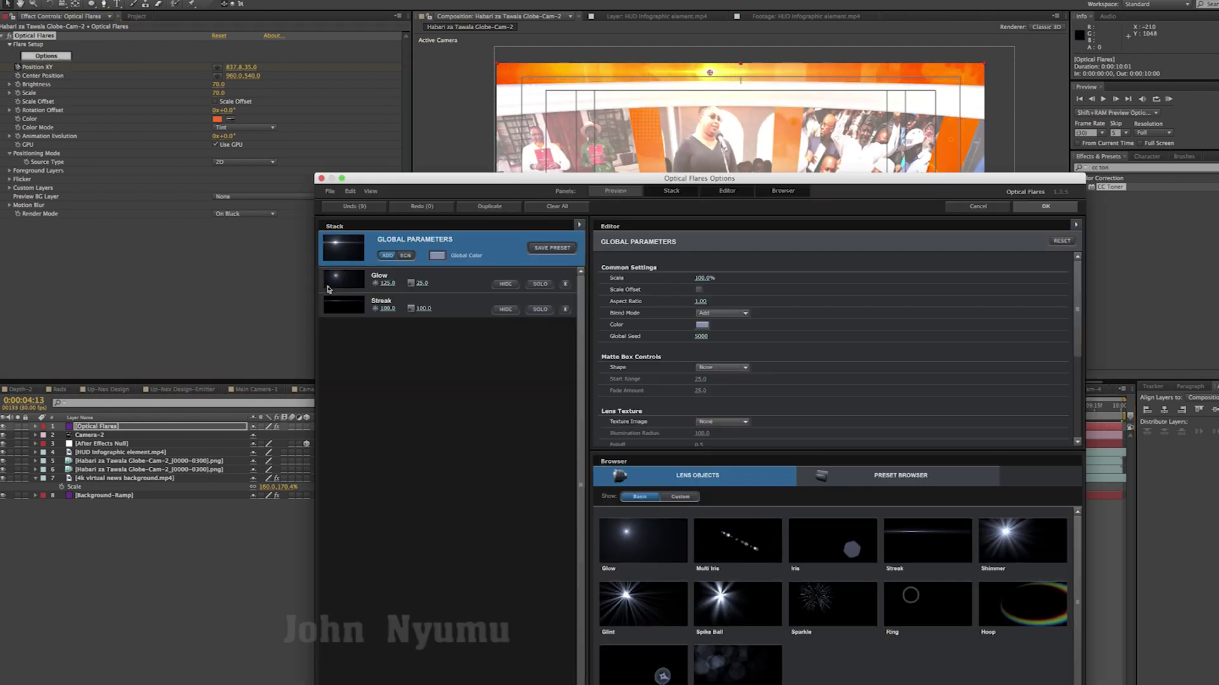
{"action": "left_click", "coordinate": [328, 290]}
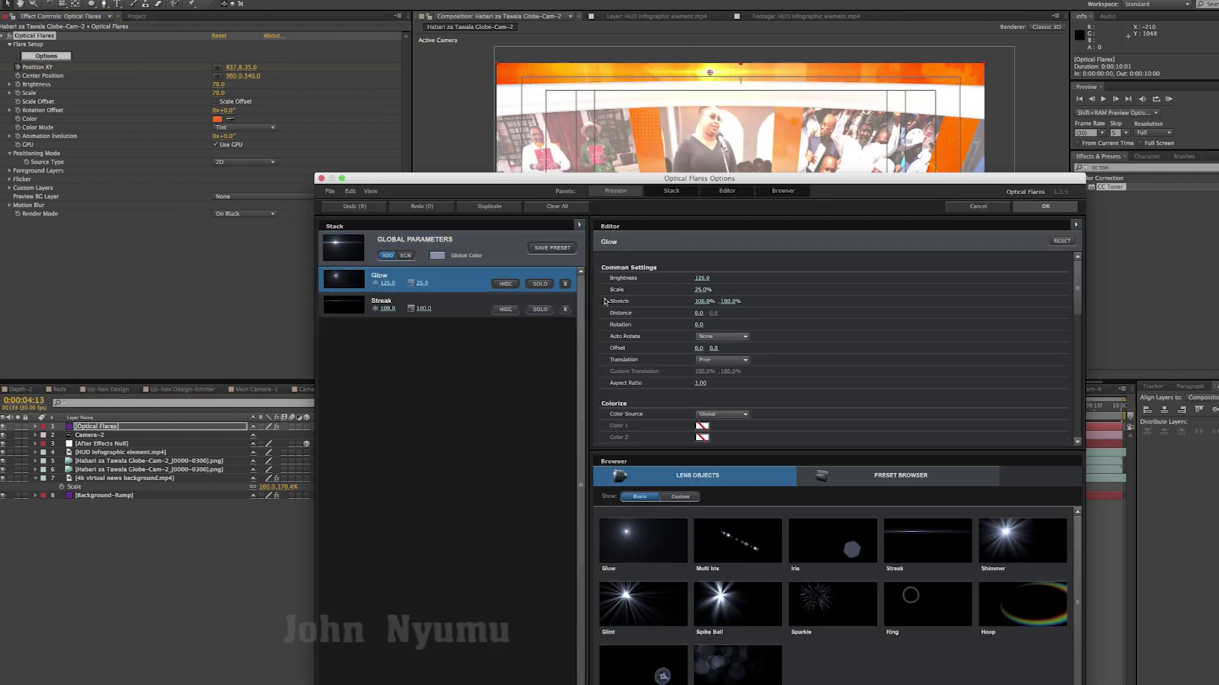
{"action": "left_click", "coordinate": [701, 278]}
{"action": "key", "text": "Return"}
{"action": "left_click", "coordinate": [346, 301]}
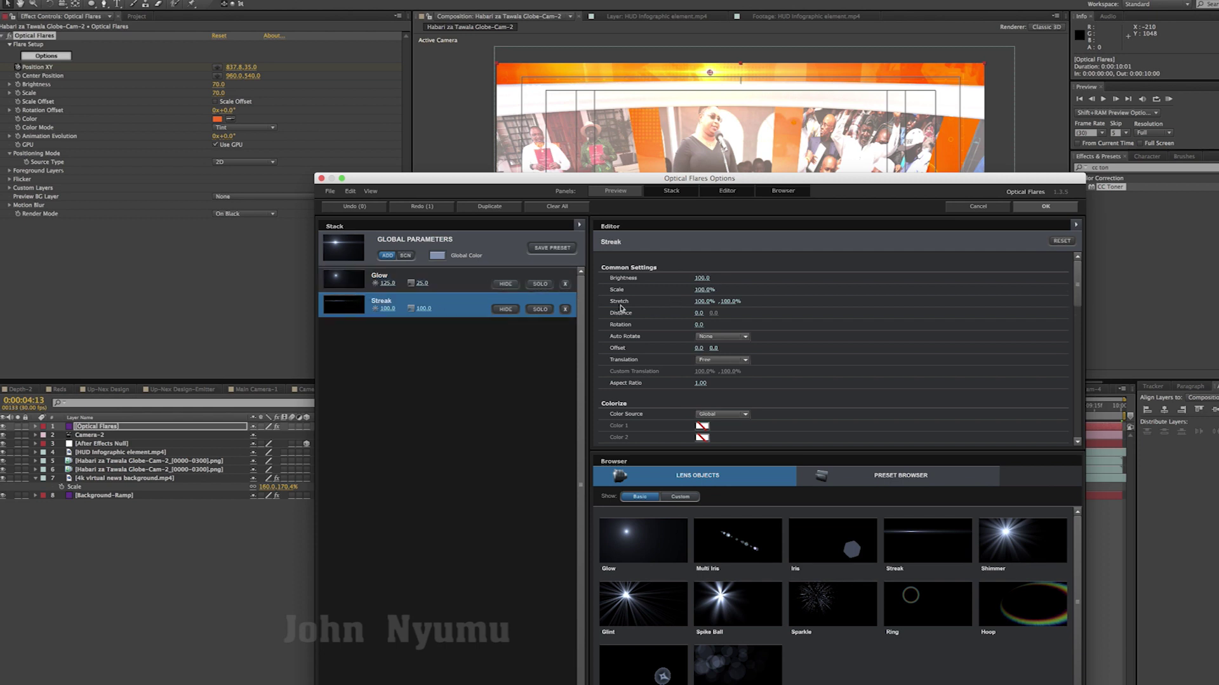
{"action": "left_click_drag", "start_coordinate": [702, 301], "coordinate": [755, 304]}
{"action": "left_click_drag", "start_coordinate": [700, 304], "coordinate": [728, 305]}
{"action": "left_click", "coordinate": [1038, 211]}
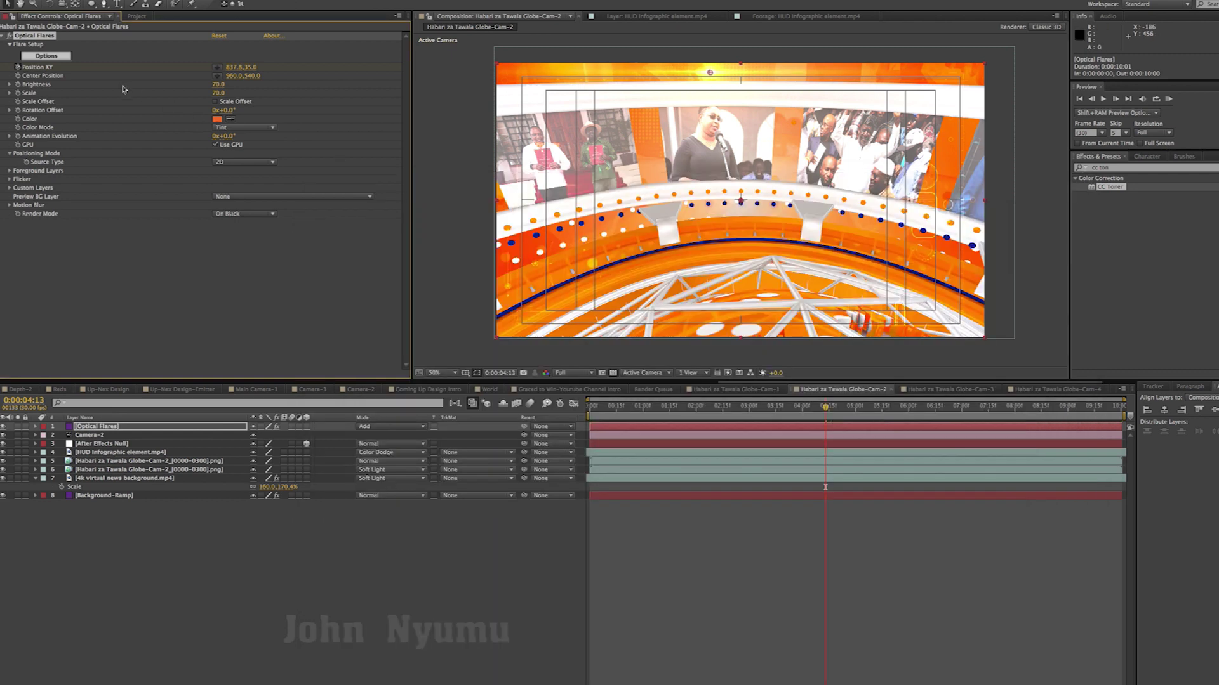
Step: Lengthen the Optical Flares streak further to a 320.5% stretch
{"action": "left_click", "coordinate": [51, 57]}
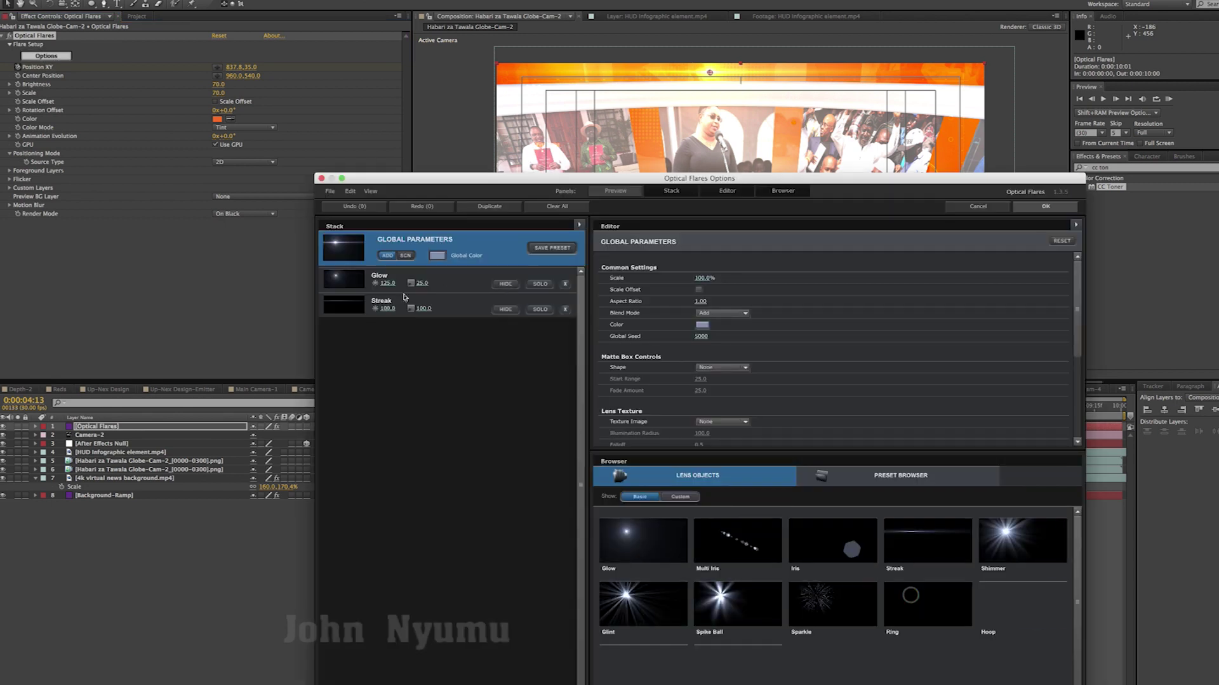
{"action": "left_click", "coordinate": [338, 305]}
{"action": "left_click_drag", "start_coordinate": [701, 303], "coordinate": [846, 298]}
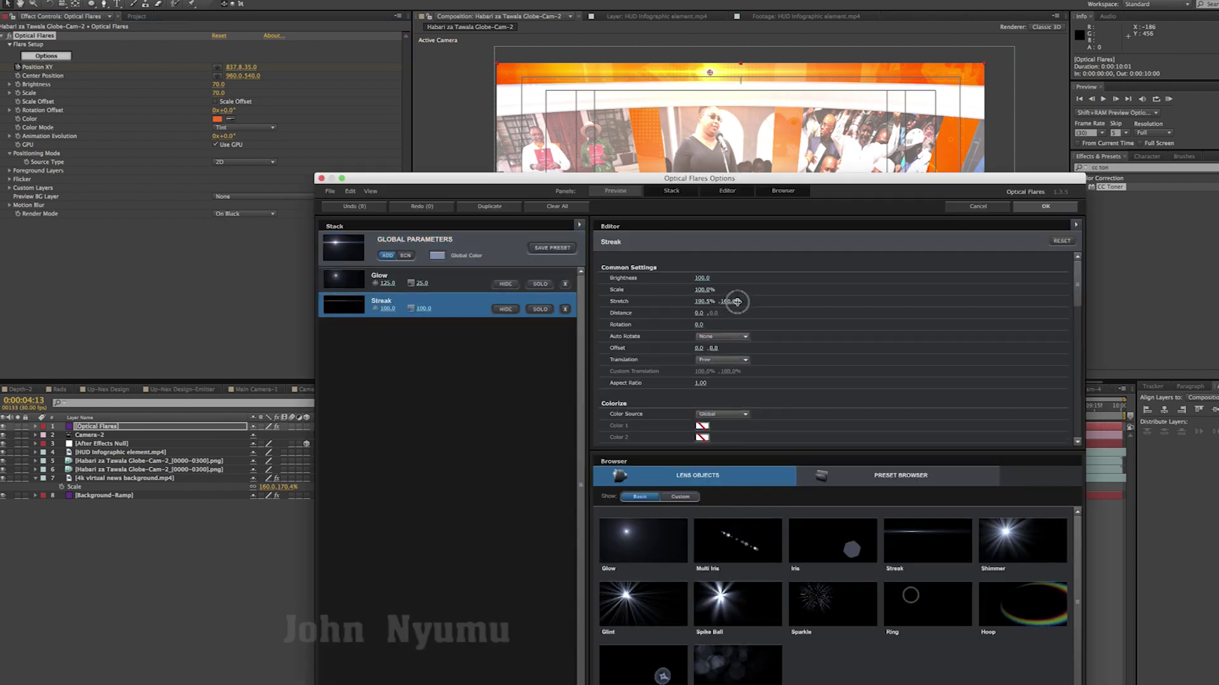
{"action": "left_click", "coordinate": [1045, 207]}
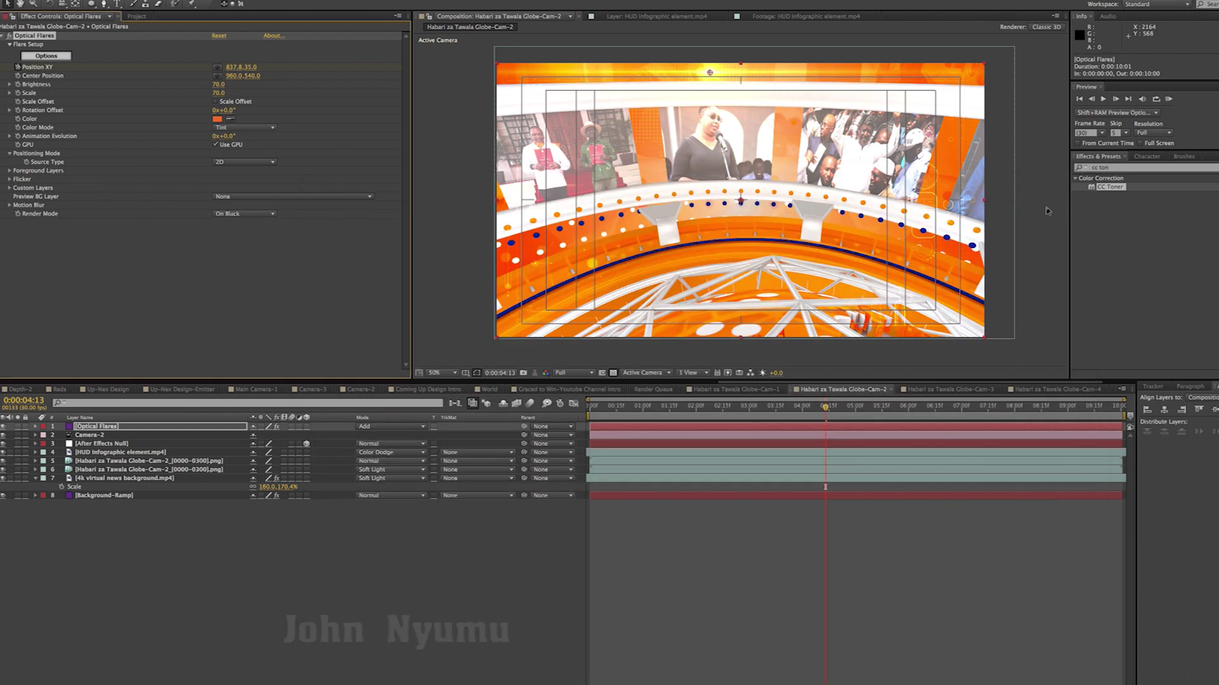
Step: Widen the Glow element's Stretch X to 118.5%
{"action": "left_click", "coordinate": [46, 56]}
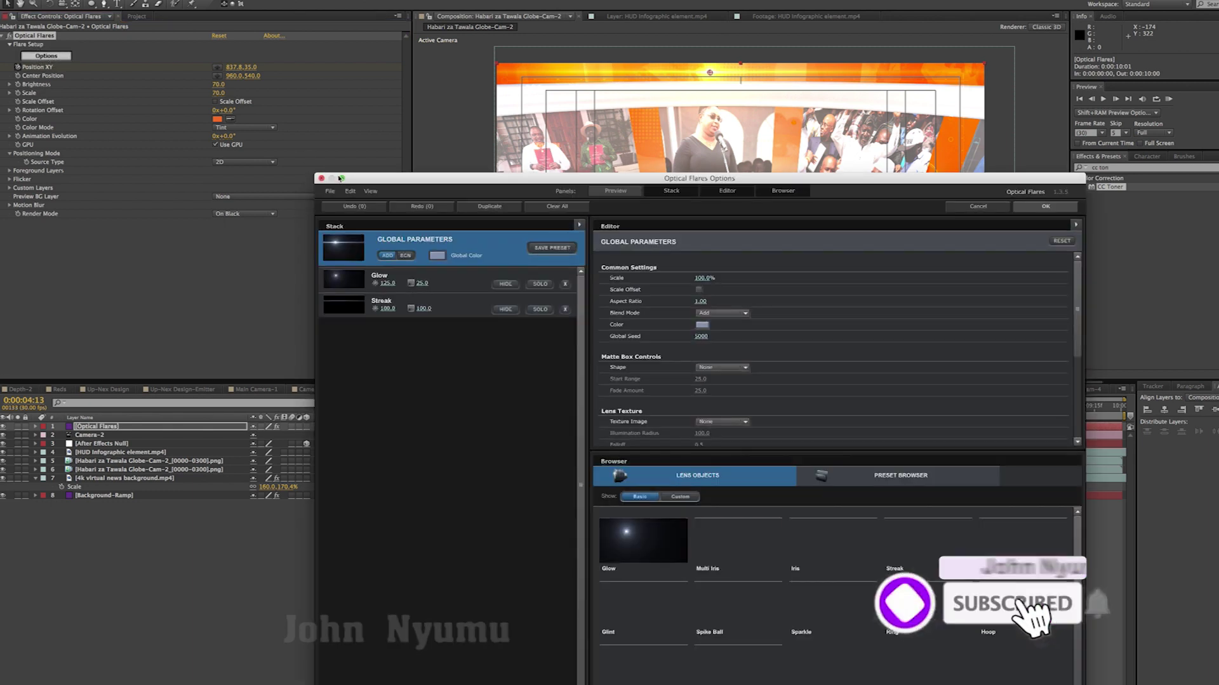
{"action": "left_click", "coordinate": [355, 277]}
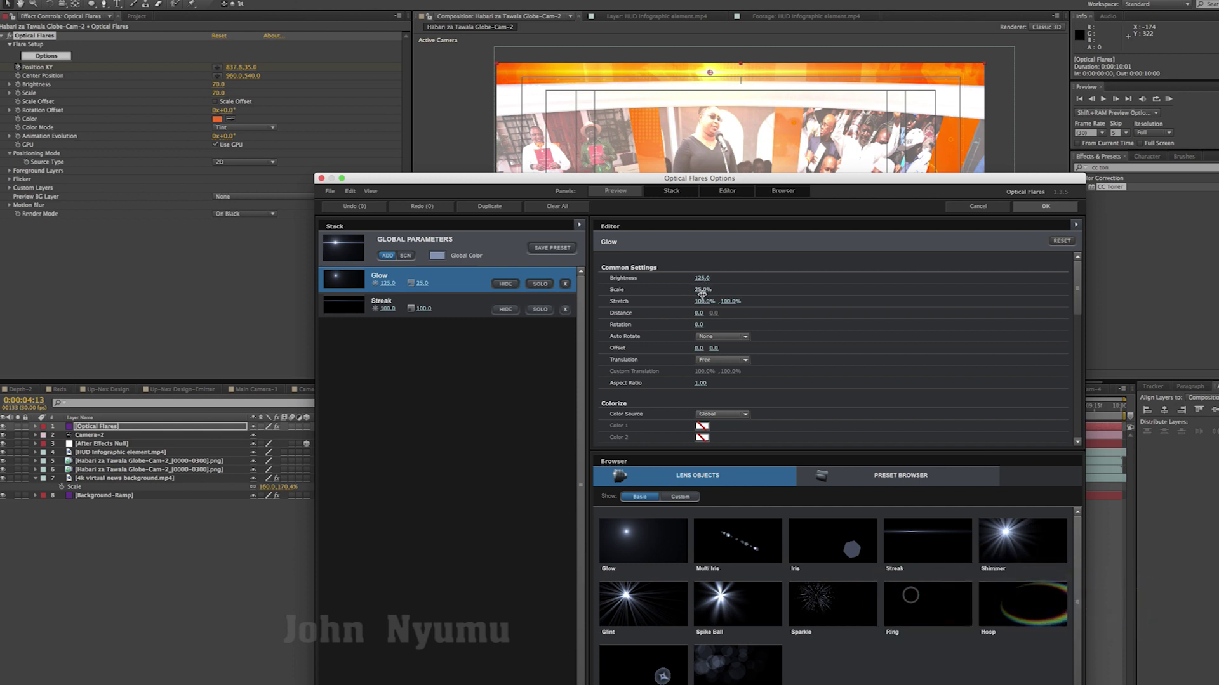
{"action": "left_click_drag", "start_coordinate": [703, 309], "coordinate": [744, 305]}
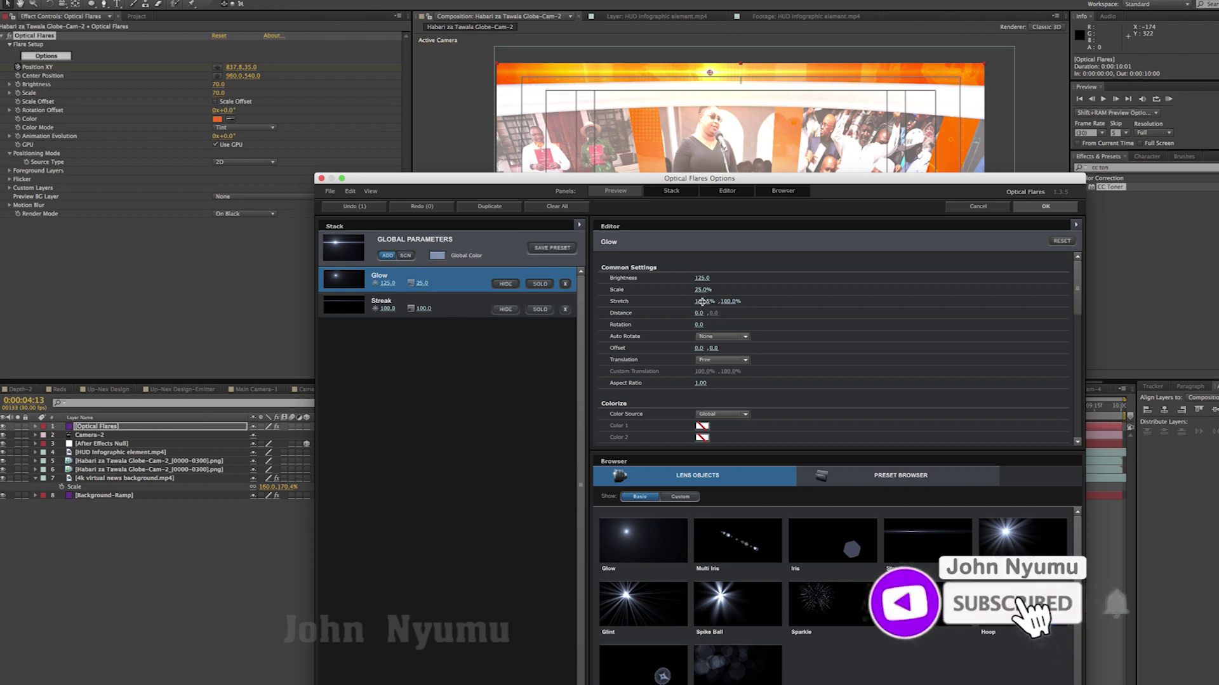
{"action": "left_click", "coordinate": [1045, 206]}
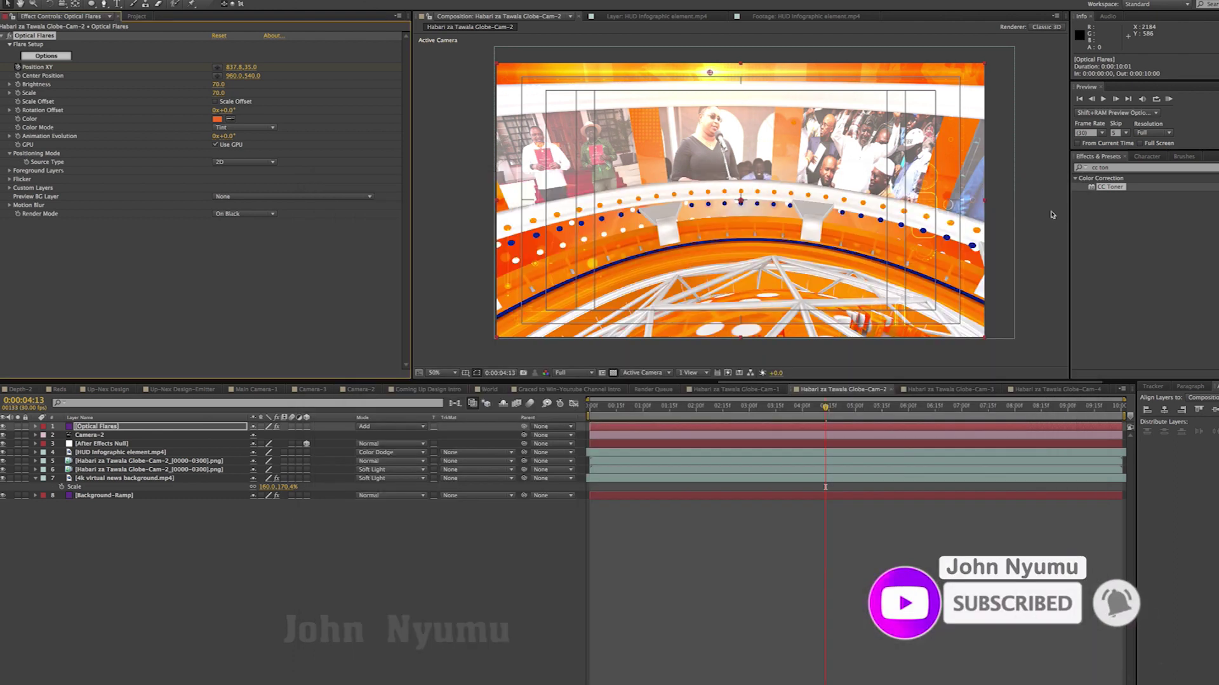
Step: Deselect the flare layer, scrub the Cam-2 animation and set preview resolution to Half
{"action": "key", "text": "ctrl+shift+a"}
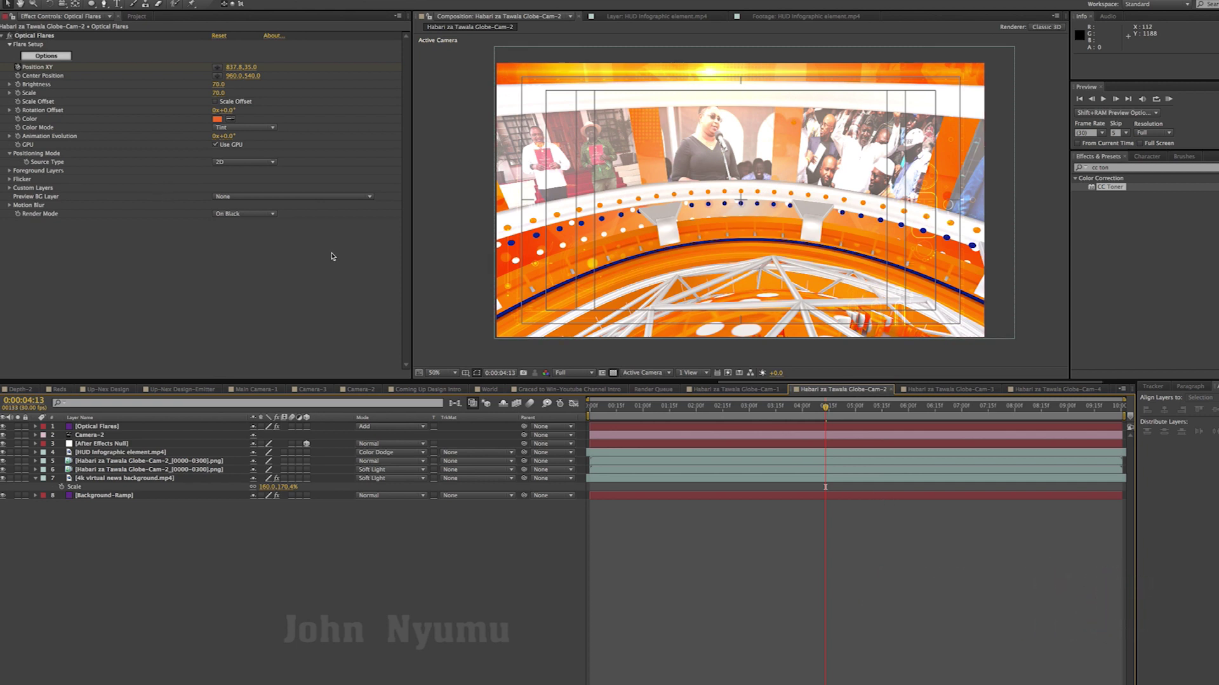
{"action": "left_click_drag", "start_coordinate": [827, 410], "coordinate": [975, 408]}
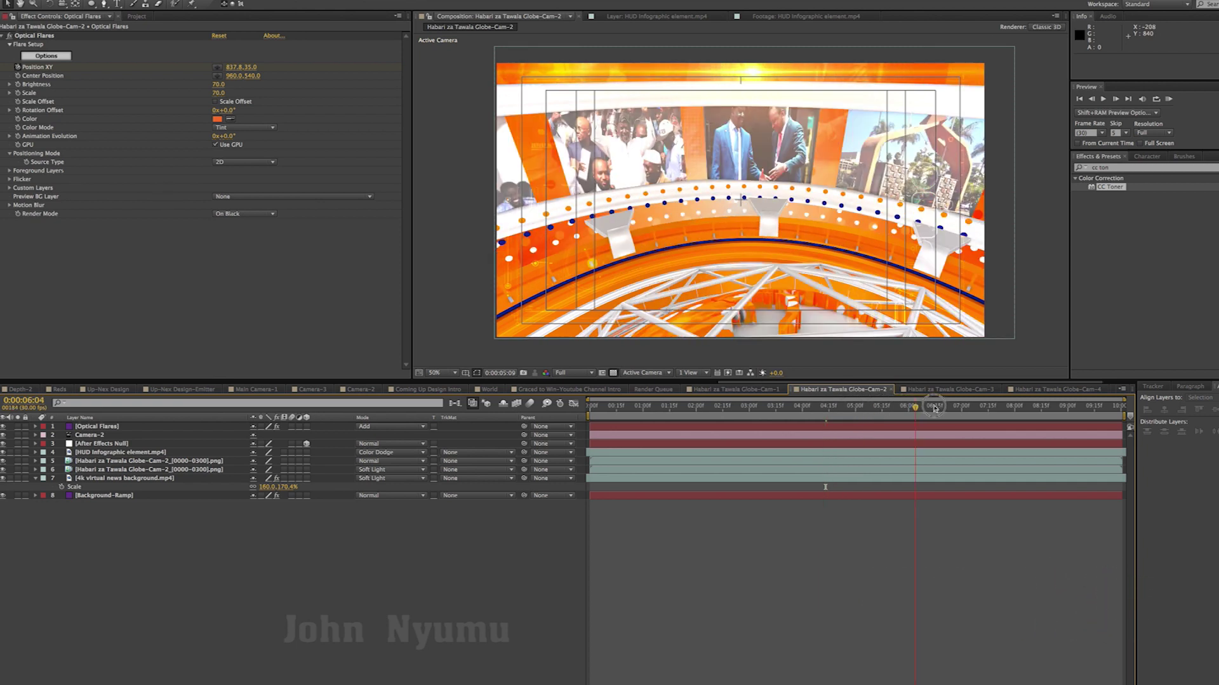
{"action": "key", "text": "space"}
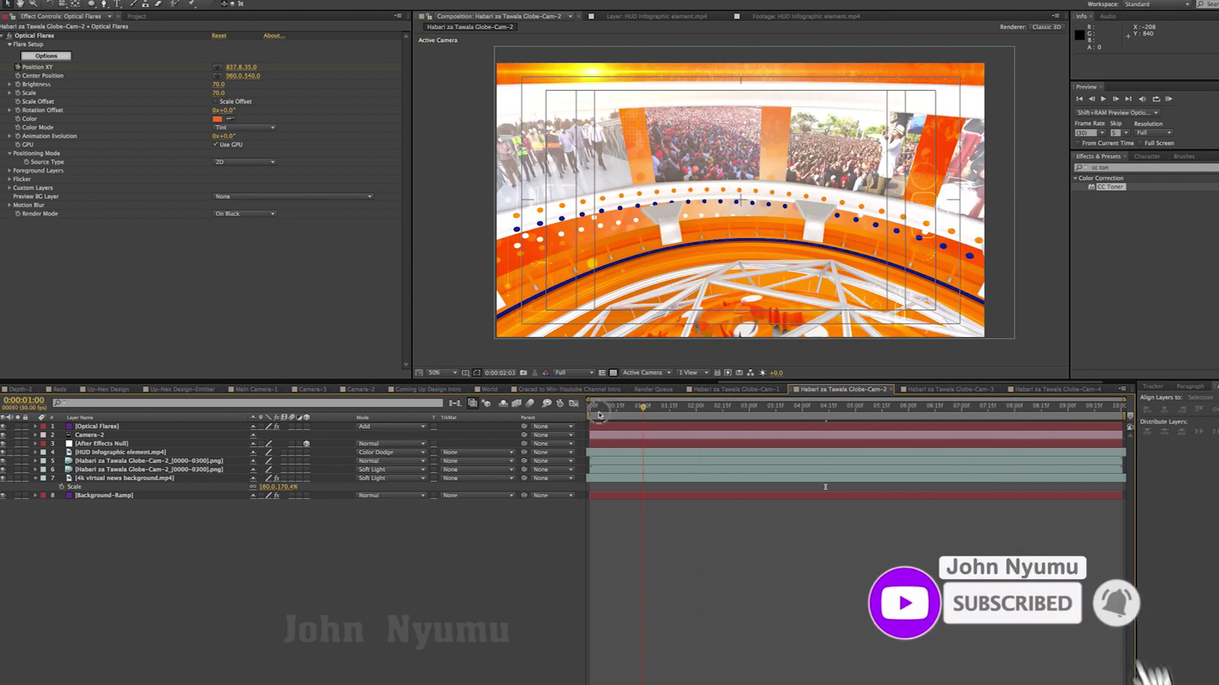
{"action": "key", "text": "Home"}
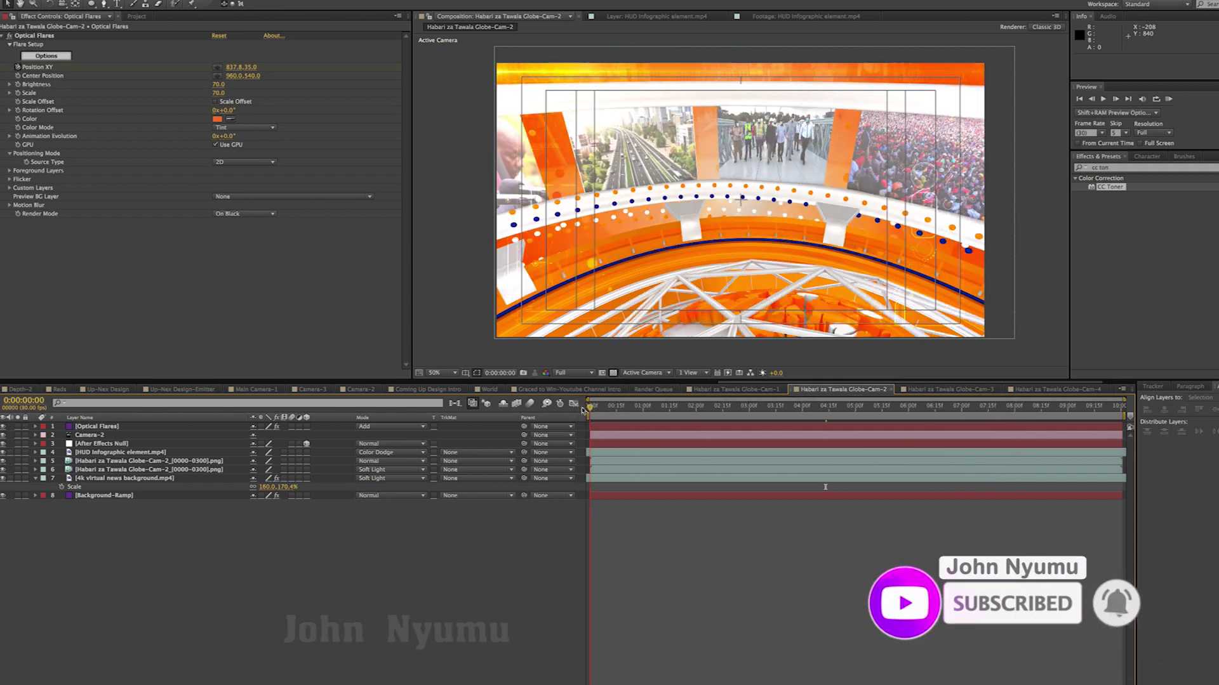
{"action": "left_click", "coordinate": [570, 374]}
{"action": "left_click", "coordinate": [568, 407]}
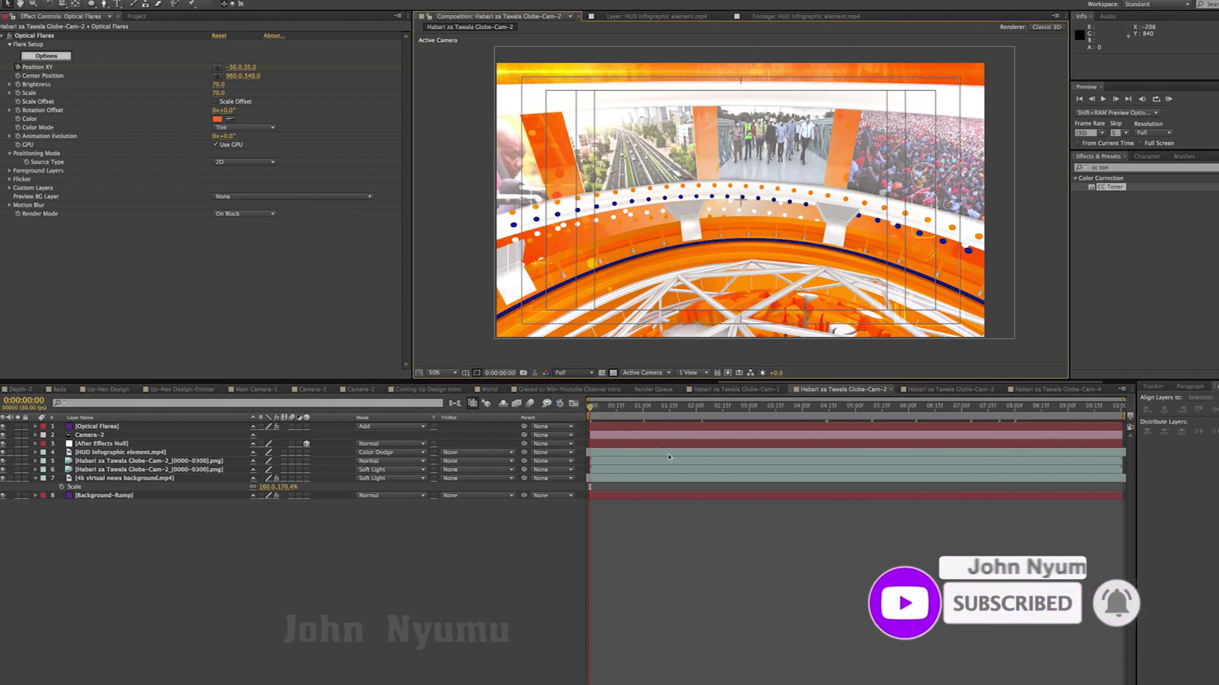
Step: Preview the Cam-2 flare sweep from the first frame
{"action": "key", "text": "space"}
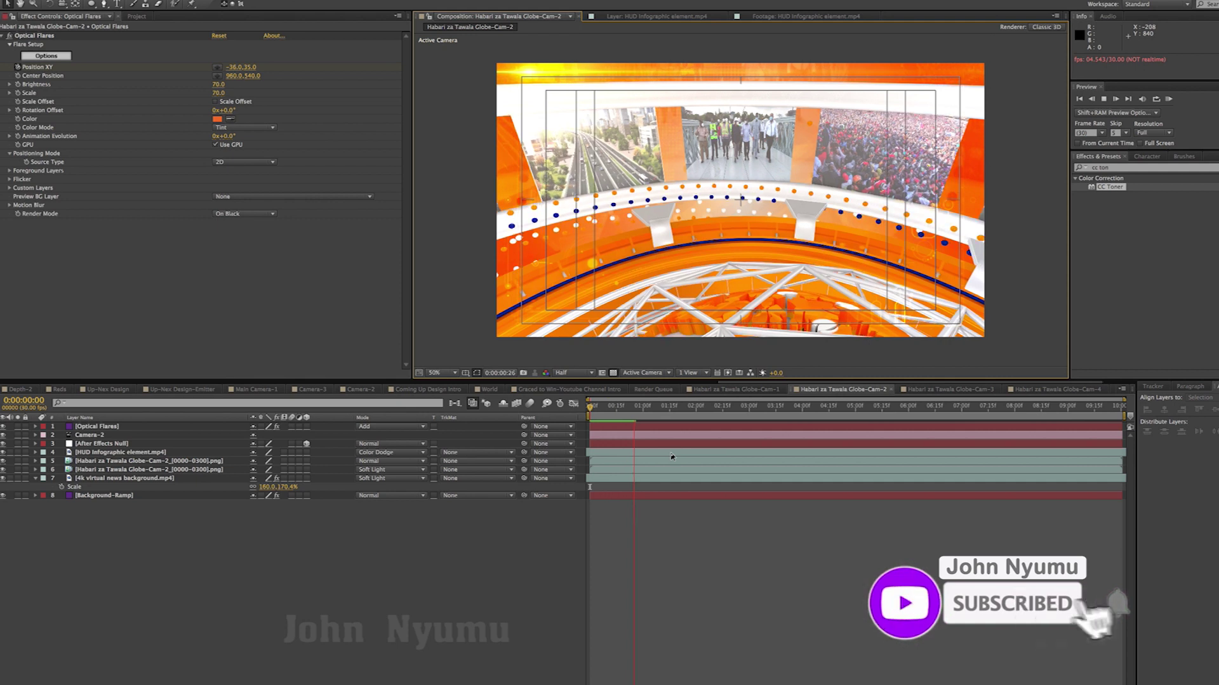
{"action": "key", "text": "space"}
{"action": "left_click", "coordinate": [590, 406]}
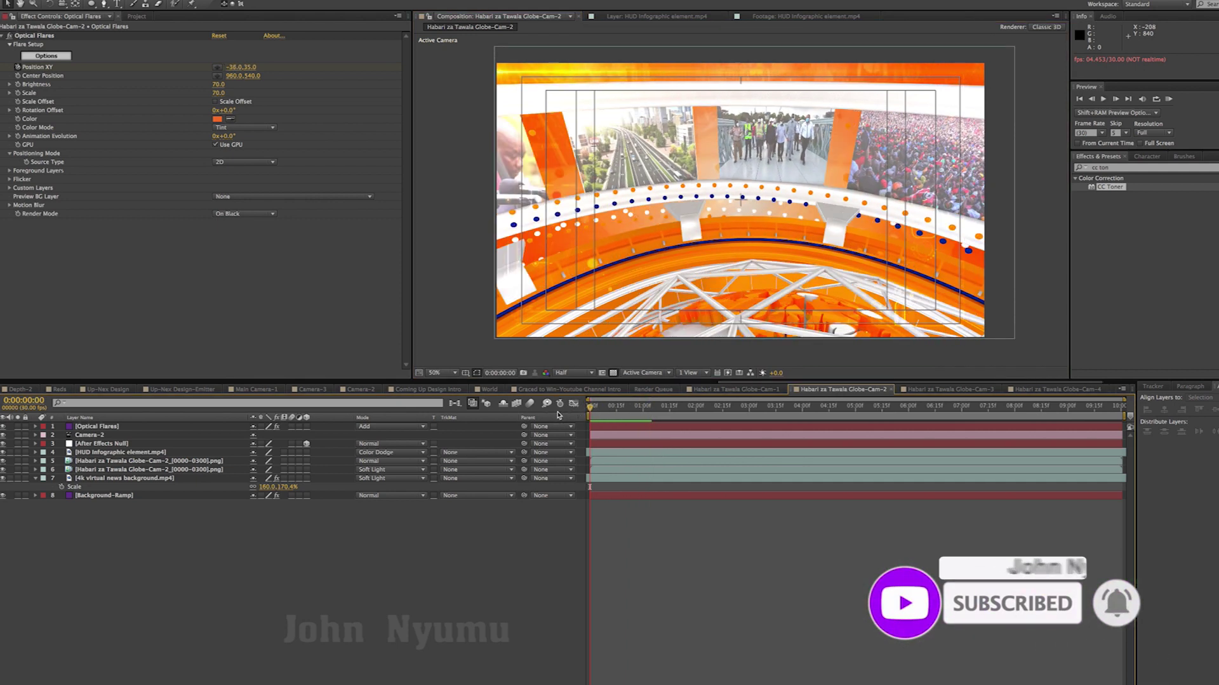
{"action": "key", "text": "comma"}
{"action": "key", "text": "comma"}
{"action": "key", "text": "comma"}
{"action": "key", "text": "comma"}
{"action": "key", "text": "comma"}
{"action": "key", "text": "comma"}
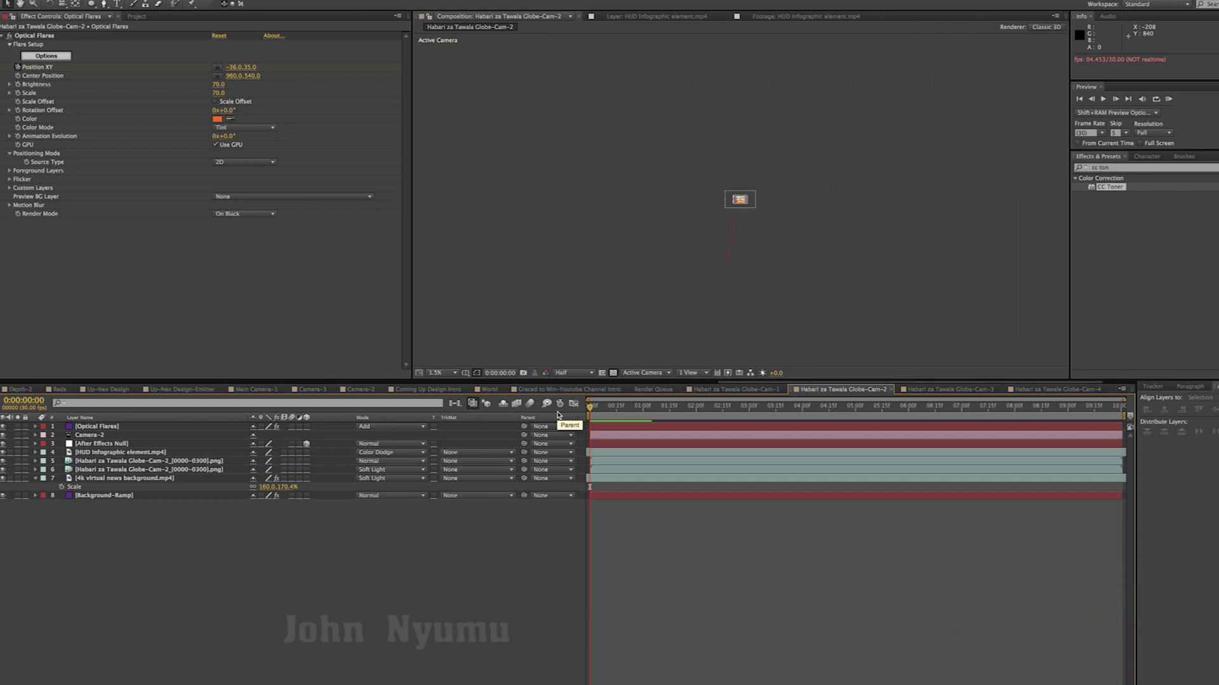
{"action": "key", "text": "period"}
{"action": "key", "text": "period"}
{"action": "key", "text": "period"}
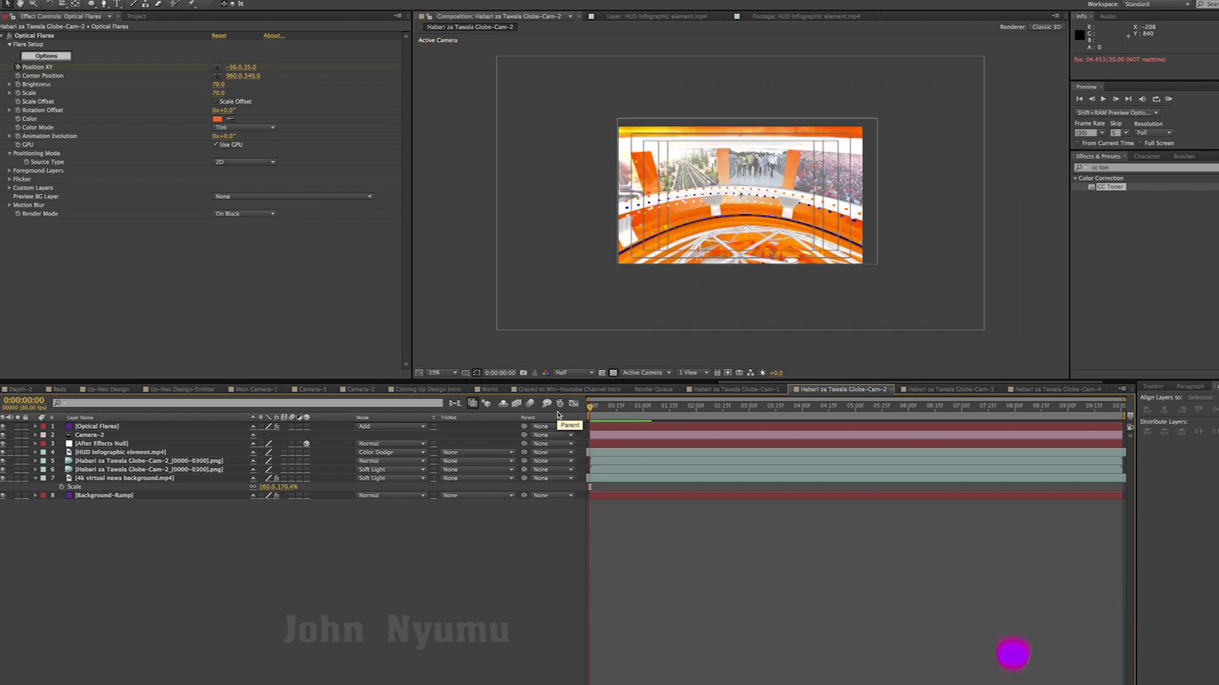
{"action": "key", "text": "period"}
{"action": "key", "text": "period"}
{"action": "key", "text": "space"}
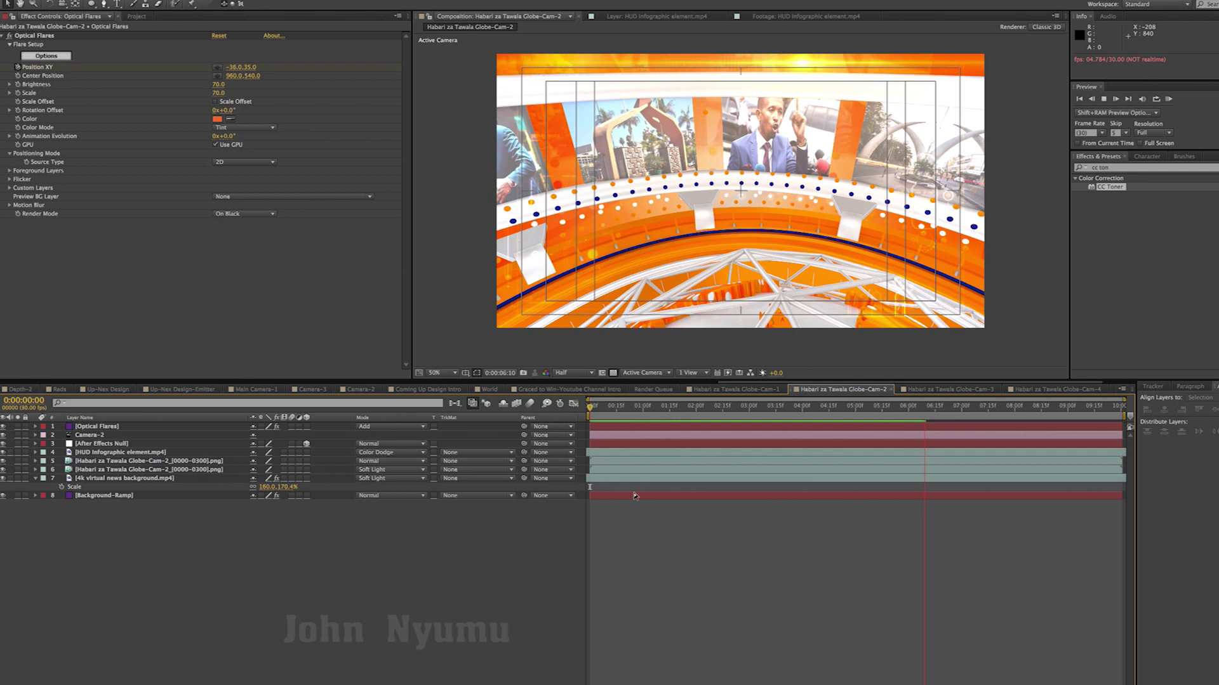
Step: Scrub to about 2 seconds, then switch to the Habari za Tawala Globe-Cam-1 composition
{"action": "left_click", "coordinate": [932, 406]}
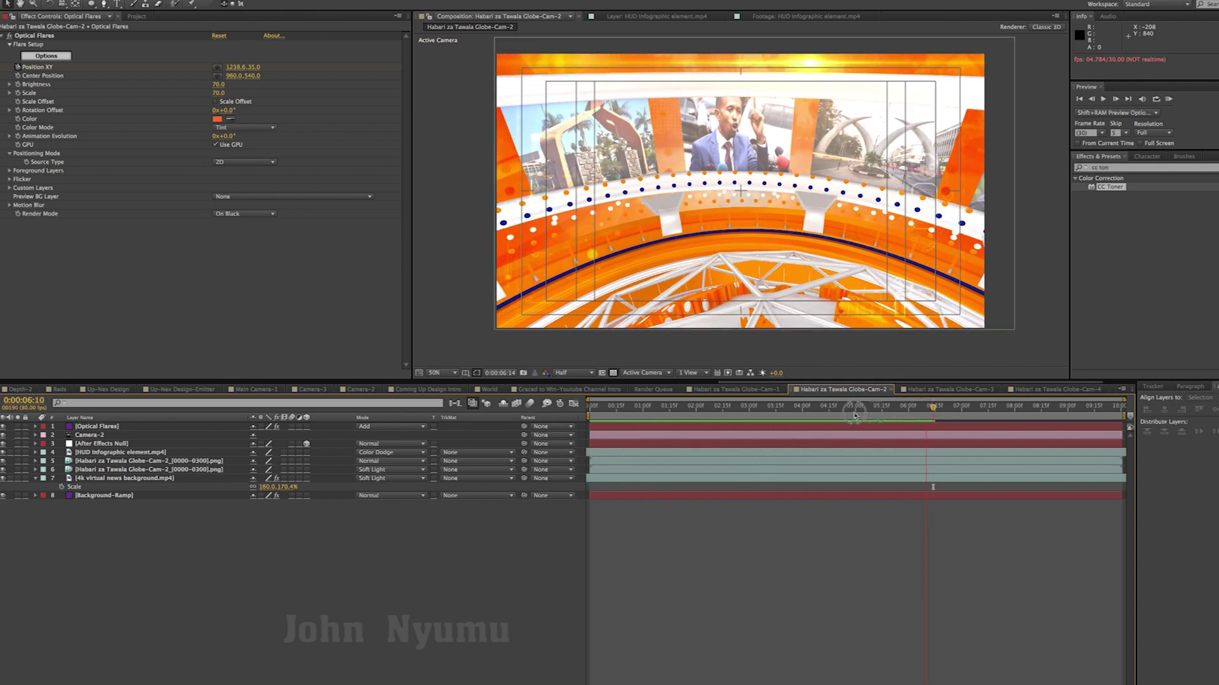
{"action": "mouse_move", "coordinate": [855, 415]}
{"action": "left_mouse_down"}
{"action": "mouse_move", "coordinate": [714, 419]}
{"action": "mouse_move", "coordinate": [867, 419]}
{"action": "left_mouse_up"}
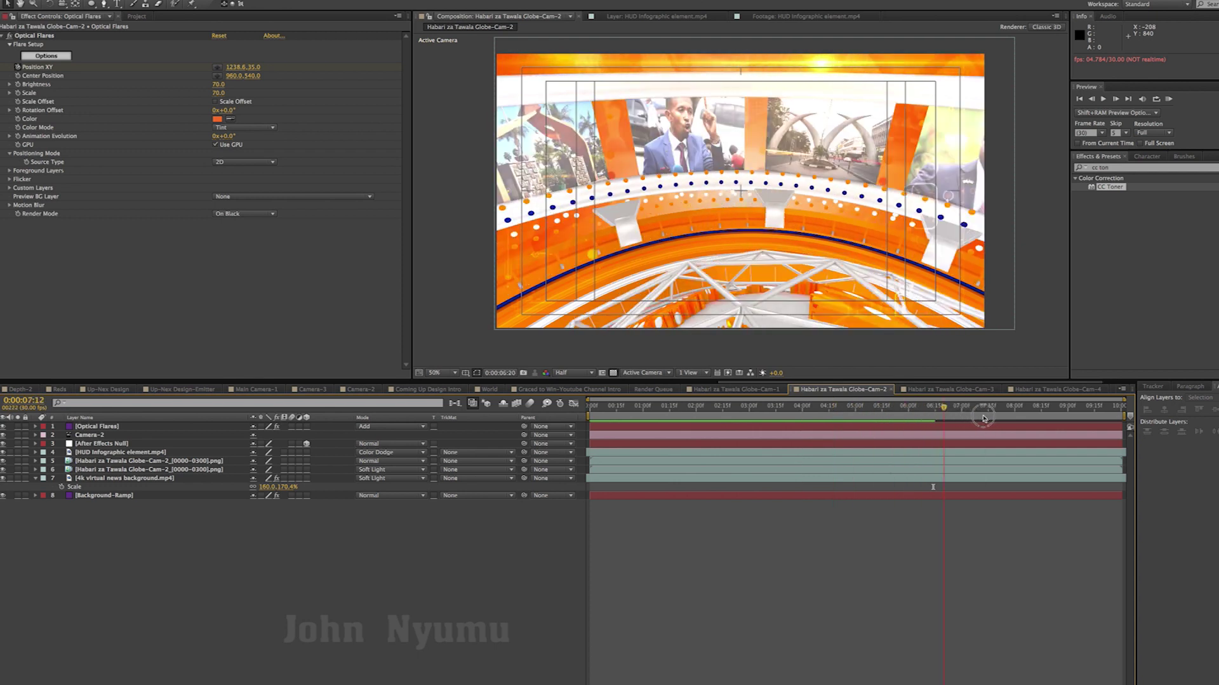
{"action": "left_click", "coordinate": [713, 393]}
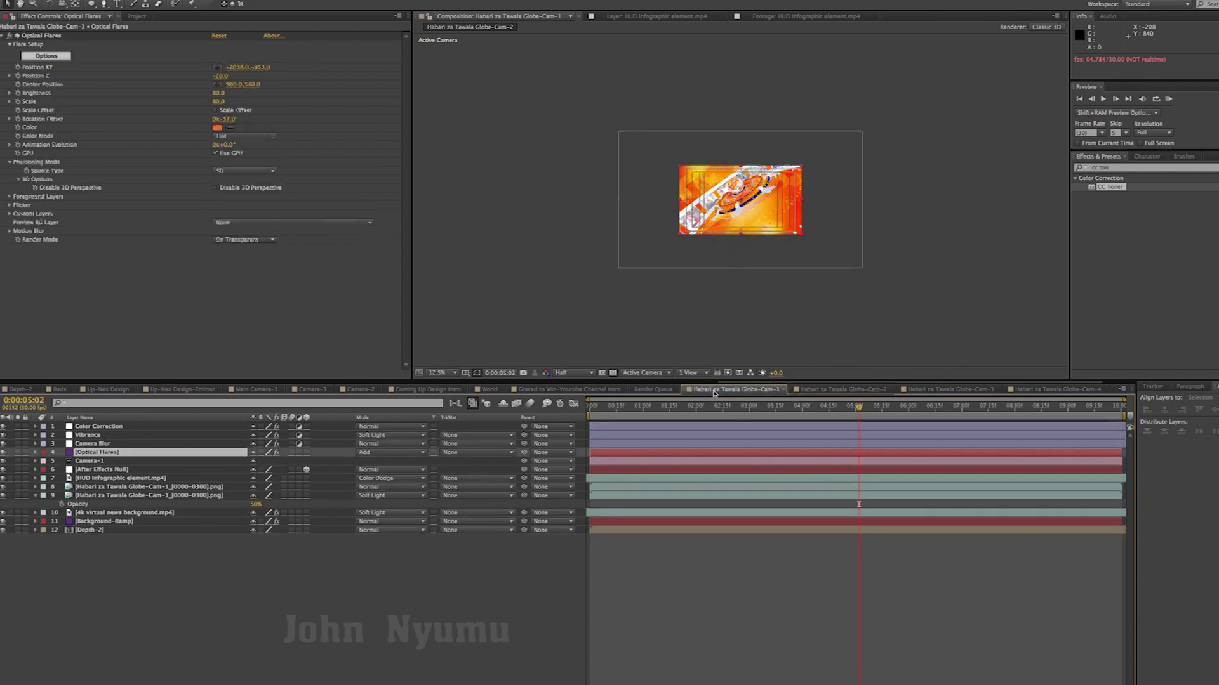
Step: Copy the Camera Blur, Vibrance, Color Correction and Depth-2 layers from Cam-1
{"action": "left_click", "coordinate": [98, 445]}
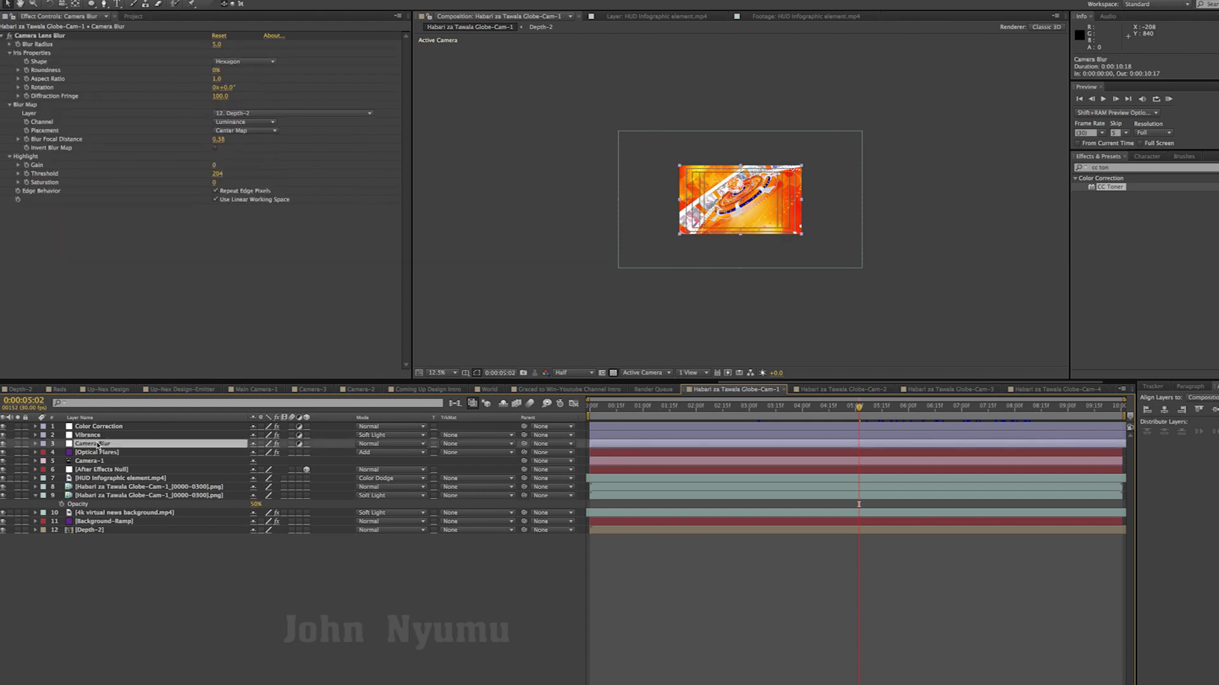
{"action": "left_click", "coordinate": [93, 436], "text": "ctrl"}
{"action": "left_click", "coordinate": [96, 427], "text": "ctrl"}
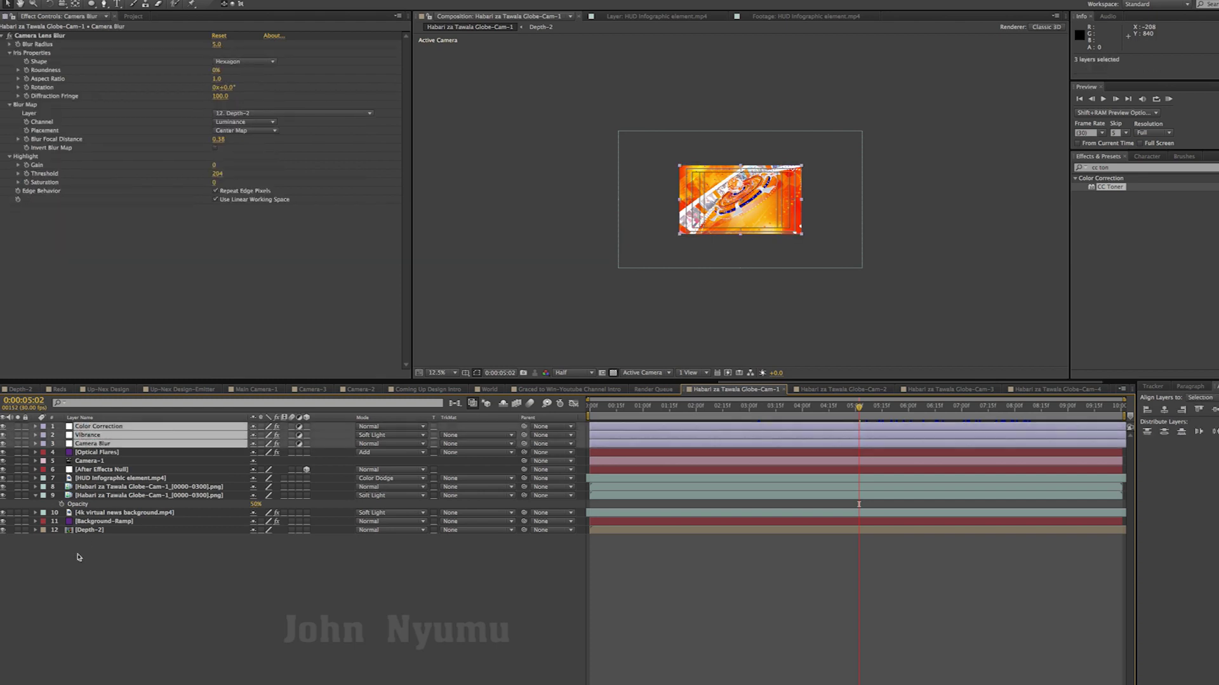
{"action": "left_click", "coordinate": [94, 531], "text": "ctrl"}
{"action": "key", "text": "ctrl+c"}
Step: Paste the four layers into Cam-2 at the first frame and move Depth-2 to the bottom
{"action": "left_click", "coordinate": [844, 389]}
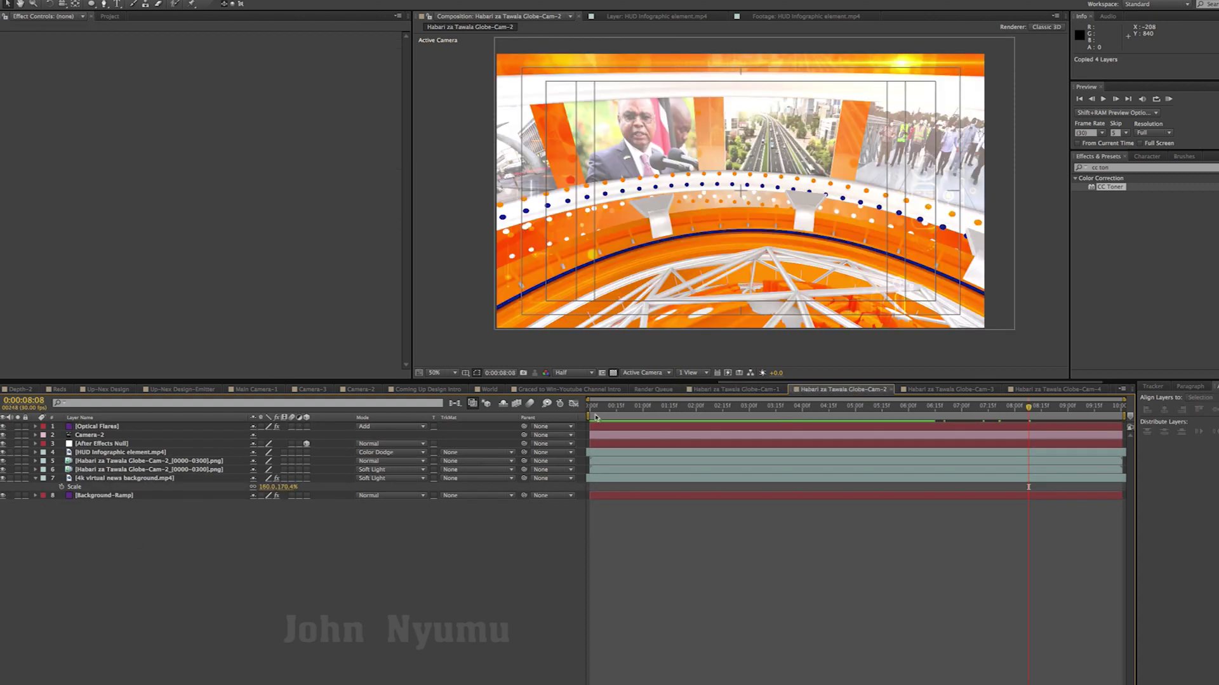
{"action": "key", "text": "Home"}
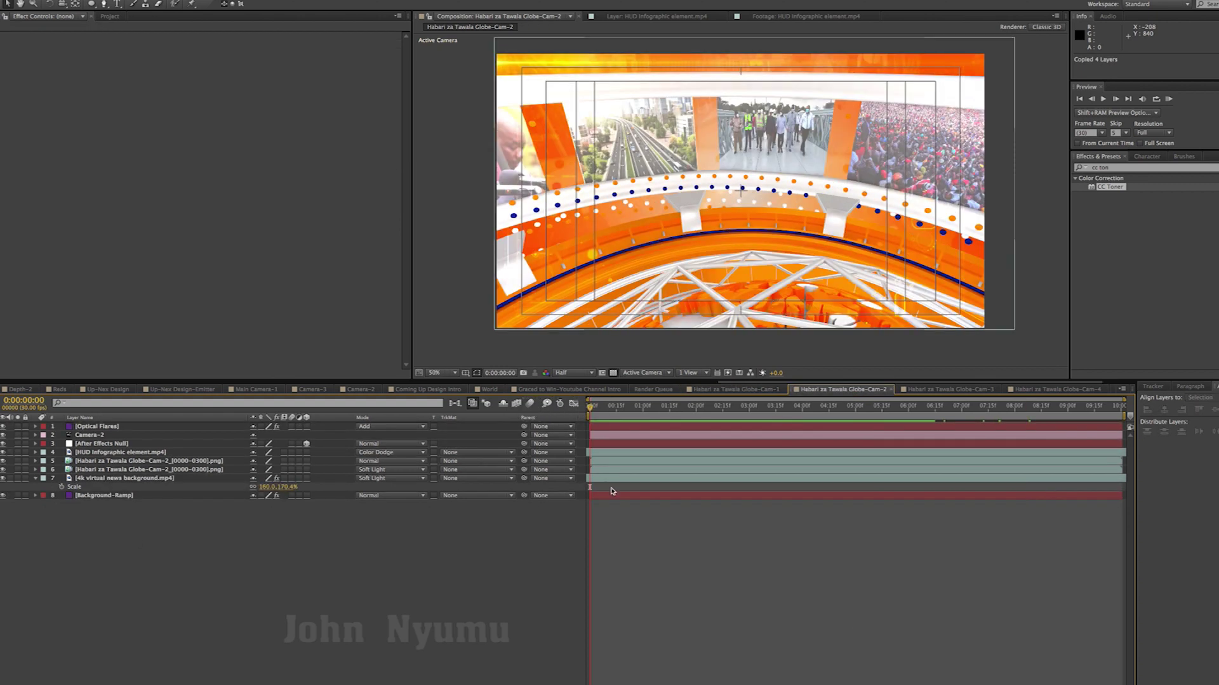
{"action": "key", "text": "ctrl+v"}
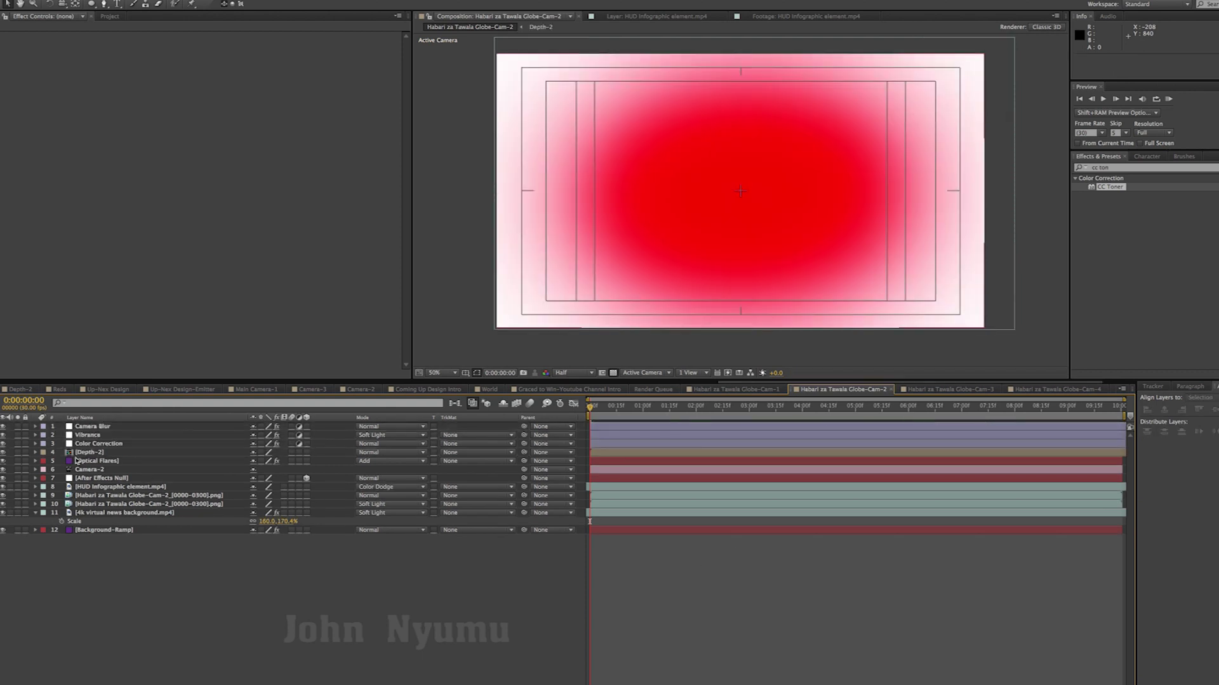
{"action": "left_click_drag", "start_coordinate": [89, 453], "coordinate": [102, 577]}
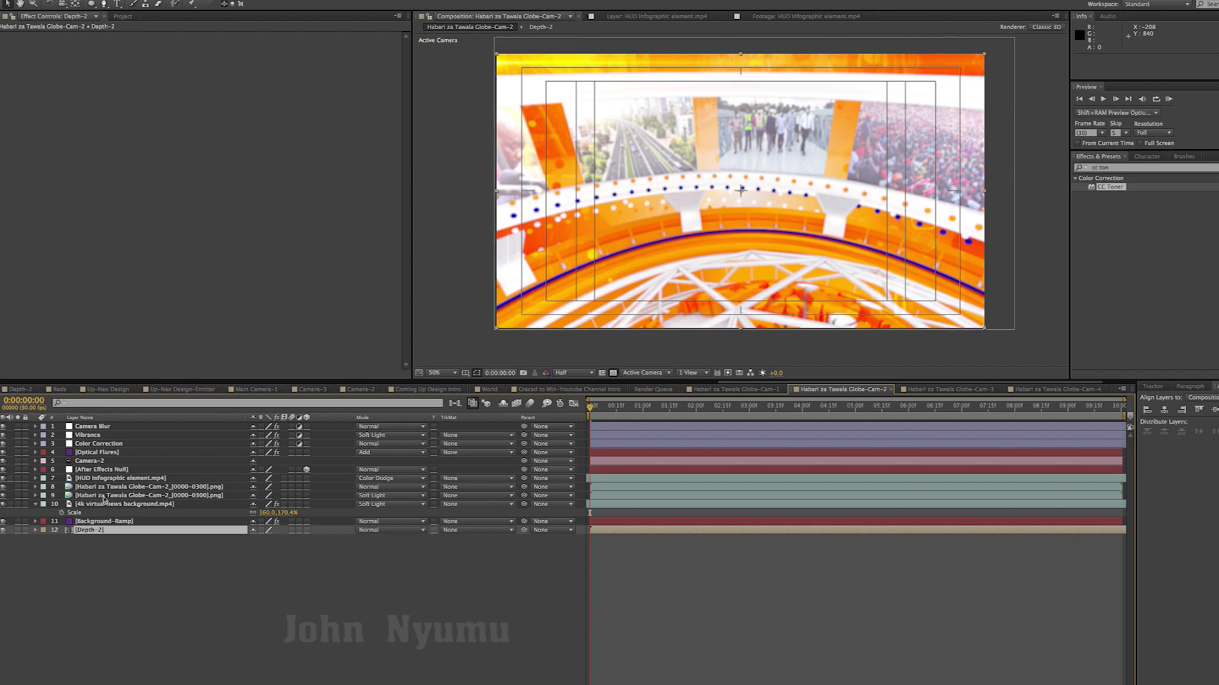
Step: Set Camera Blur's Blur Map layer to 12. Depth-2 and scrub ahead to check the lens blur
{"action": "left_click", "coordinate": [92, 427]}
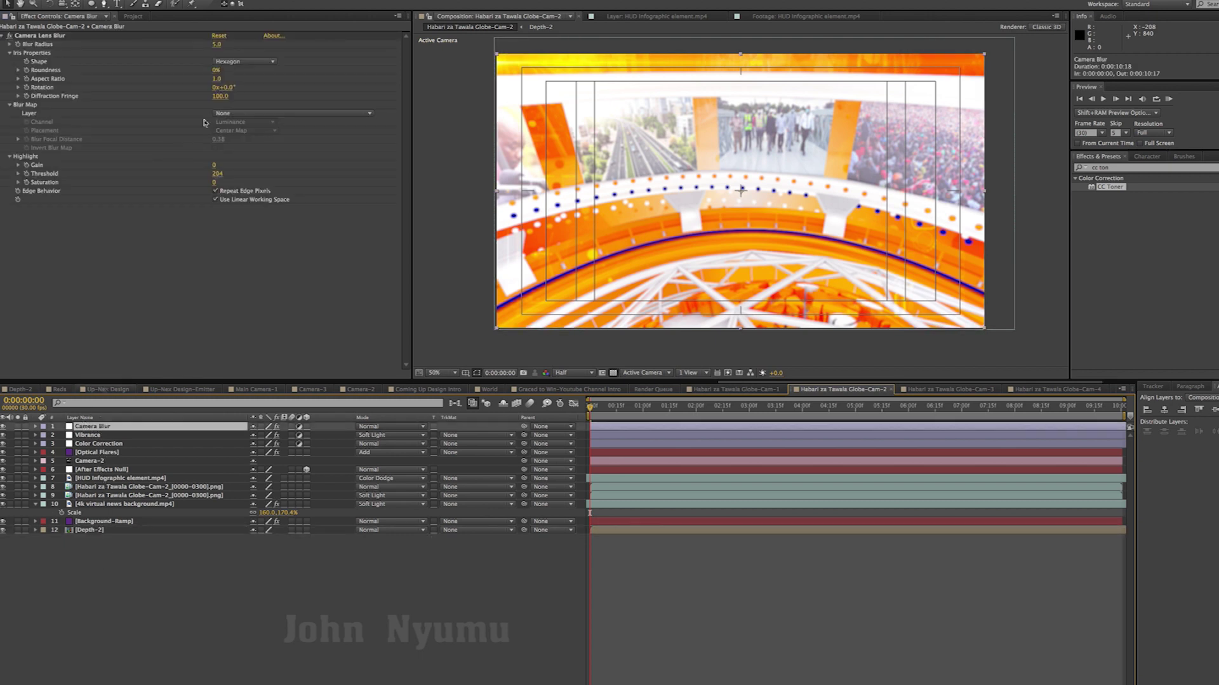
{"action": "left_click", "coordinate": [246, 114]}
{"action": "left_click", "coordinate": [243, 236]}
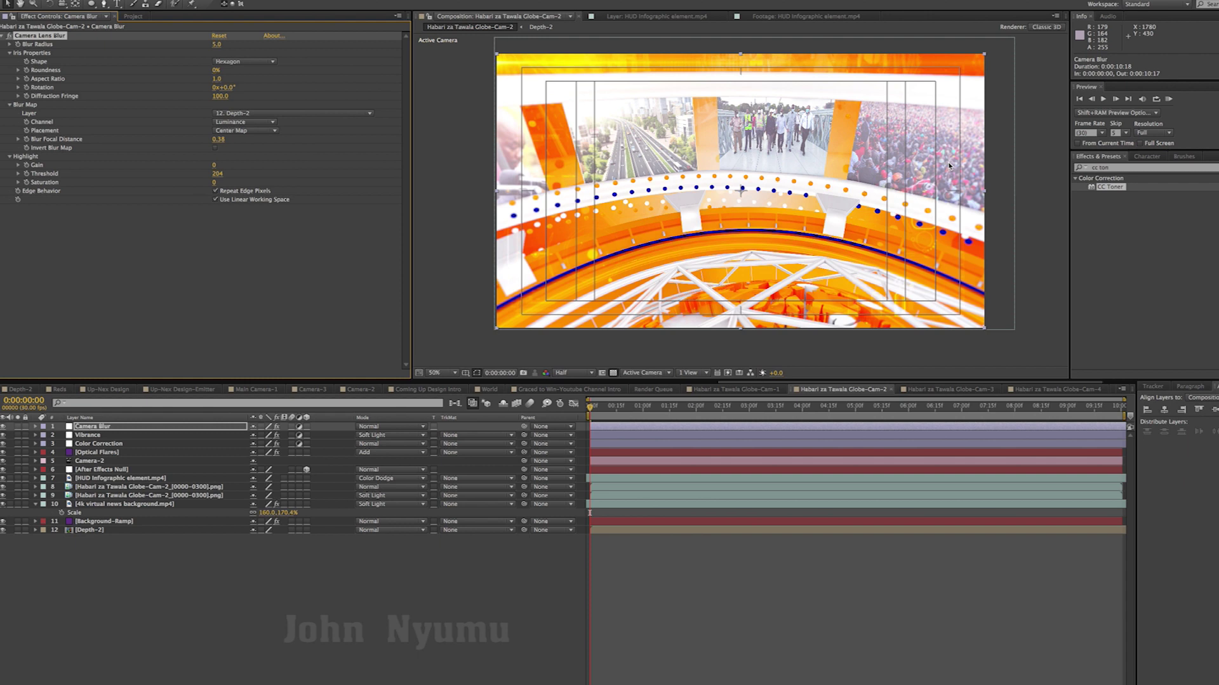
{"action": "left_click", "coordinate": [601, 408]}
{"action": "left_click_drag", "start_coordinate": [600, 408], "coordinate": [640, 409]}
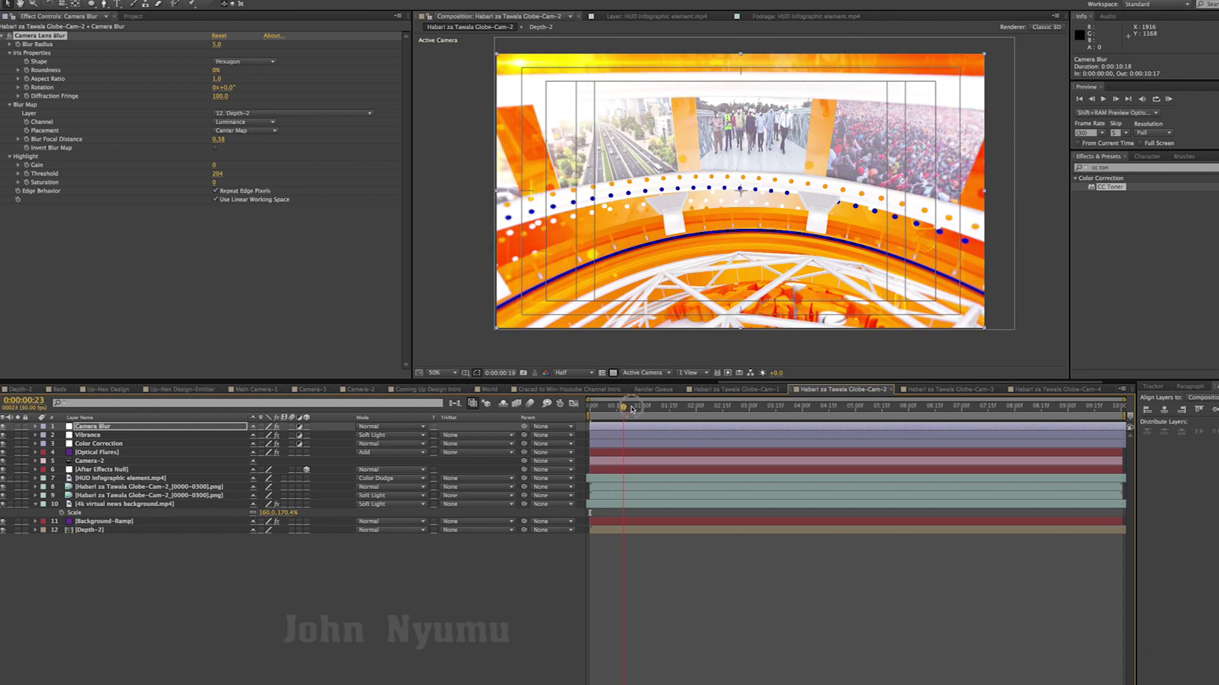
{"action": "left_click", "coordinate": [860, 584]}
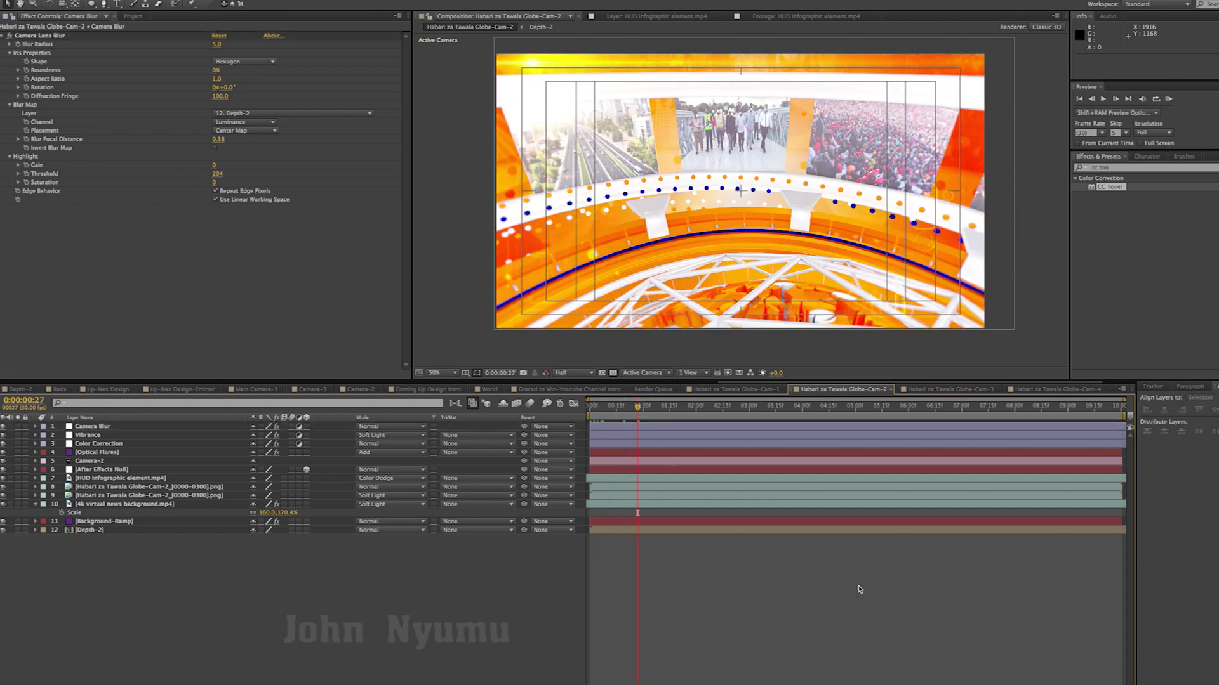
{"action": "left_click_drag", "start_coordinate": [637, 408], "coordinate": [727, 408]}
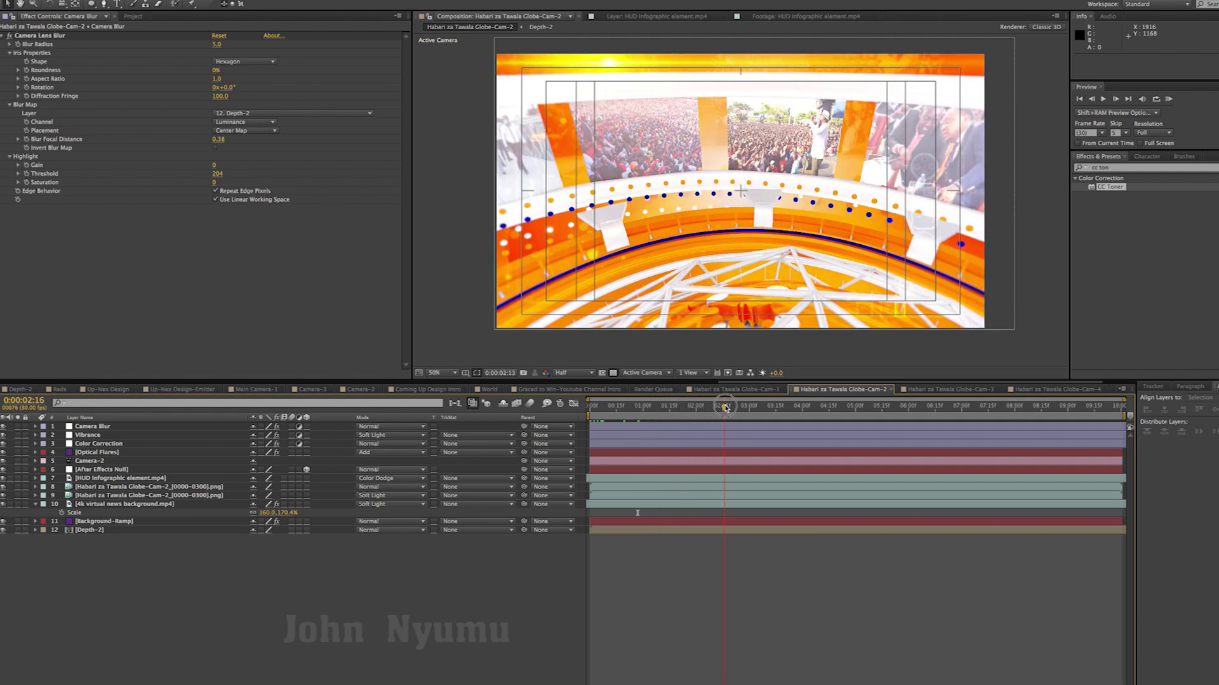
Step: Scale the Depth-2 layer to 120% and scrub later frames to check the depth map
{"action": "left_click", "coordinate": [86, 531]}
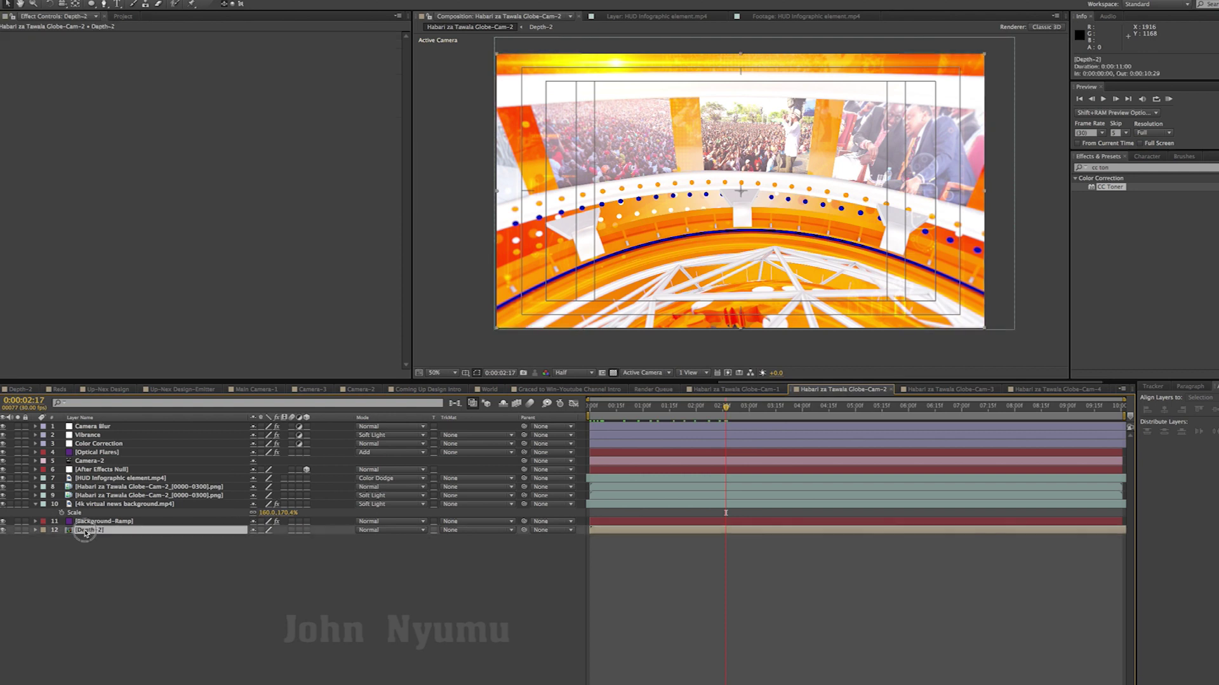
{"action": "key", "text": "s"}
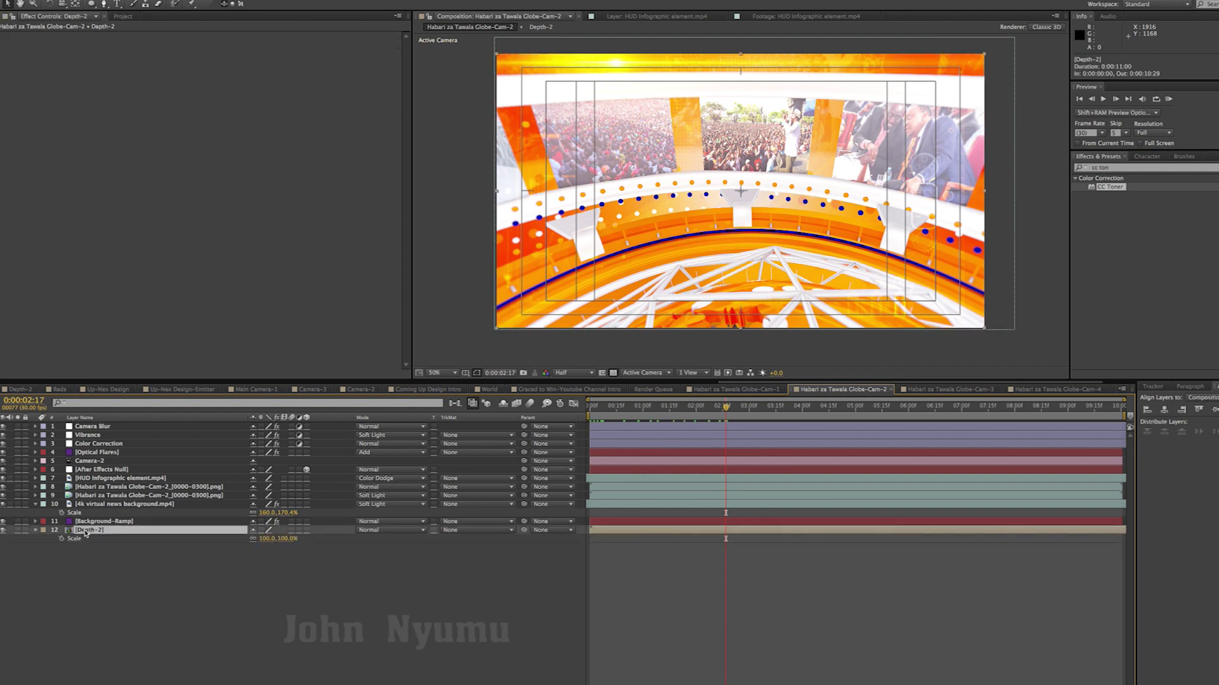
{"action": "left_click", "coordinate": [264, 539]}
{"action": "left_click", "coordinate": [322, 608]}
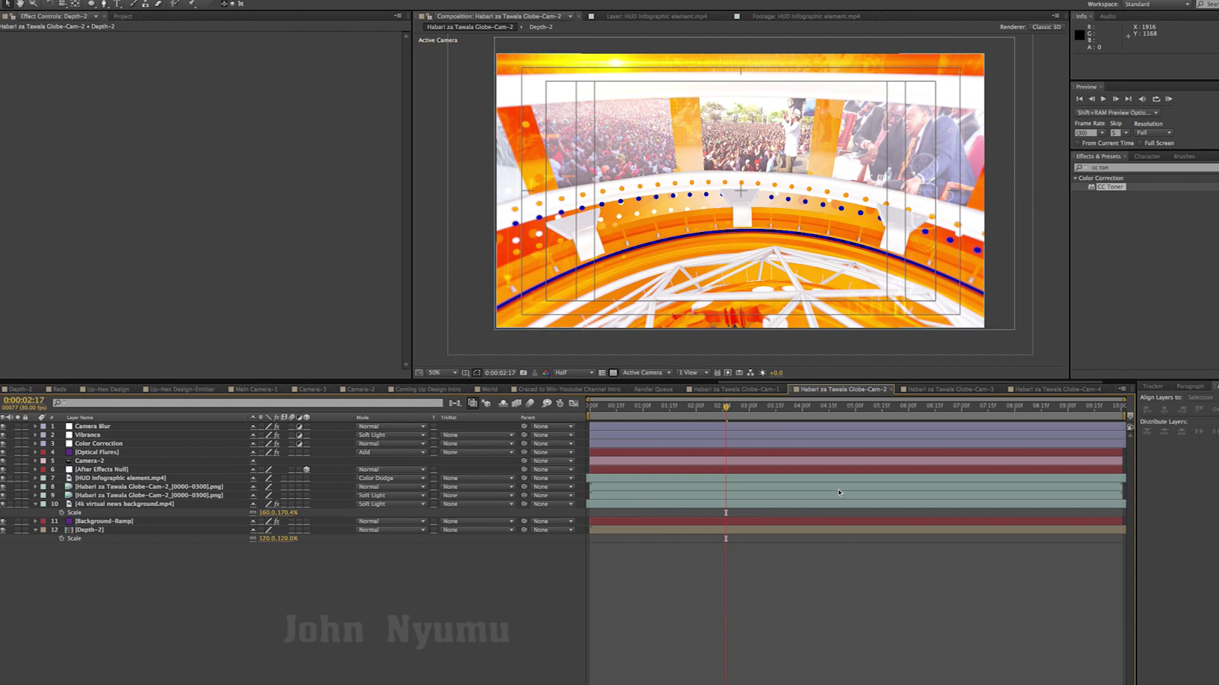
{"action": "left_click_drag", "start_coordinate": [728, 419], "coordinate": [781, 419]}
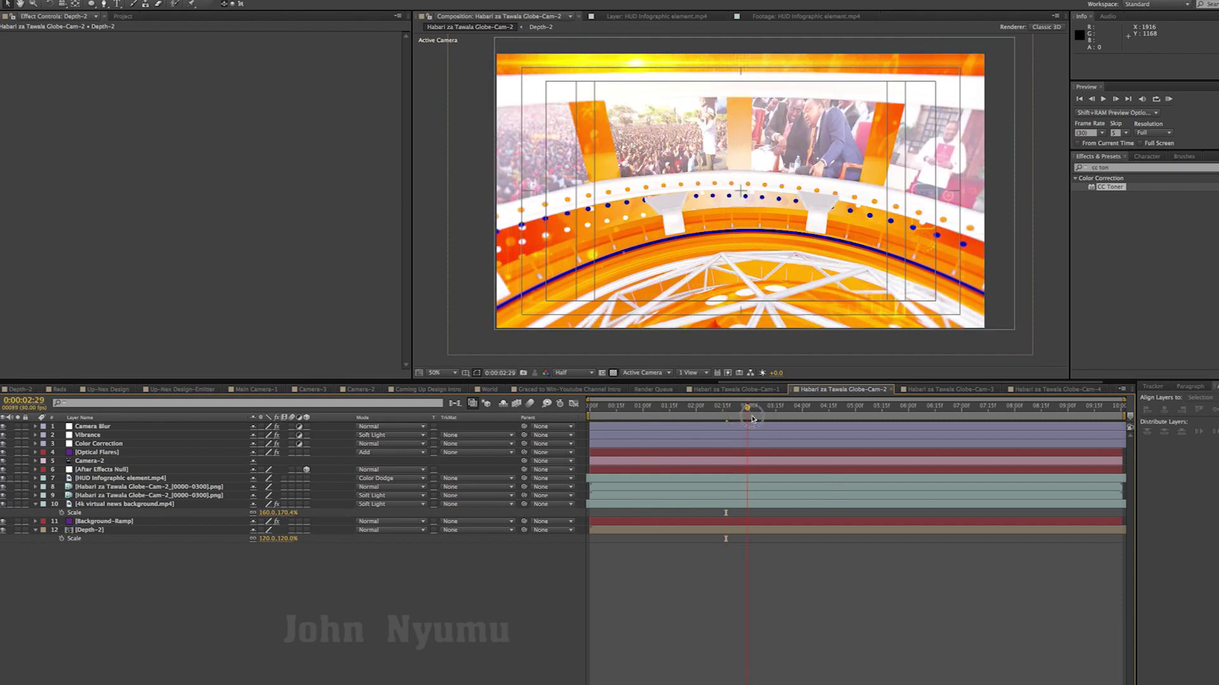
{"action": "key", "text": "Home"}
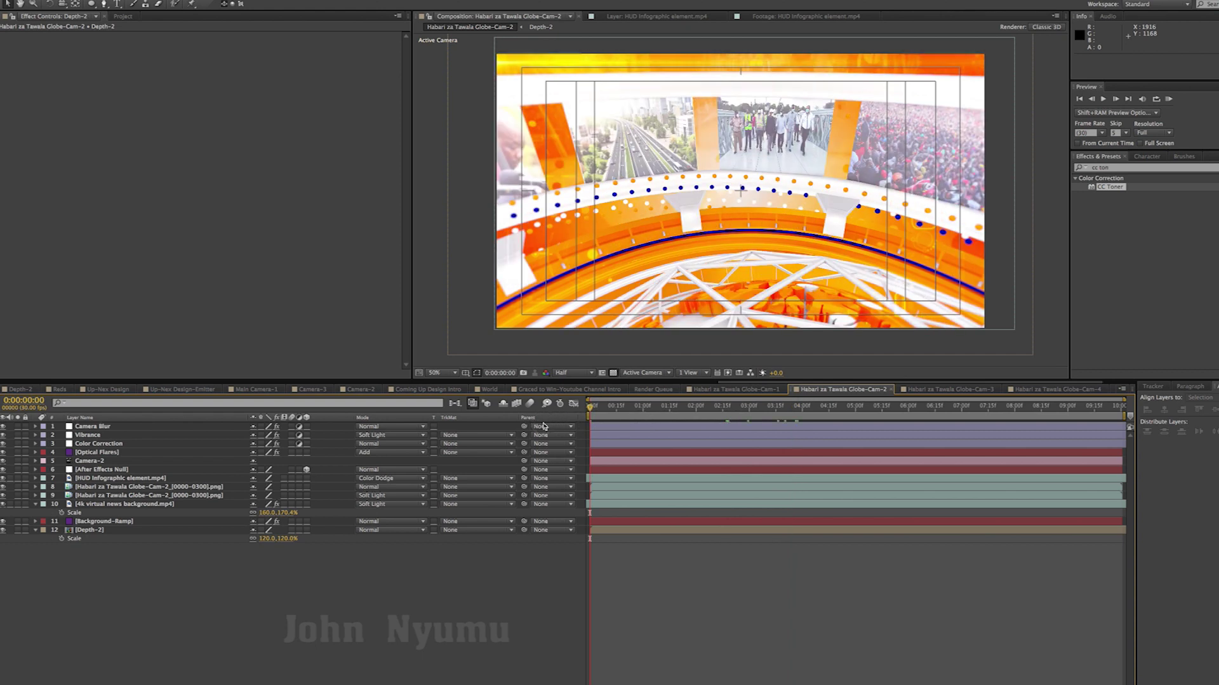
Step: Set Camera Blur's radius to 3.0, preview to 0:00:05:12, and toggle Vibrance to compare
{"action": "left_click", "coordinate": [91, 435]}
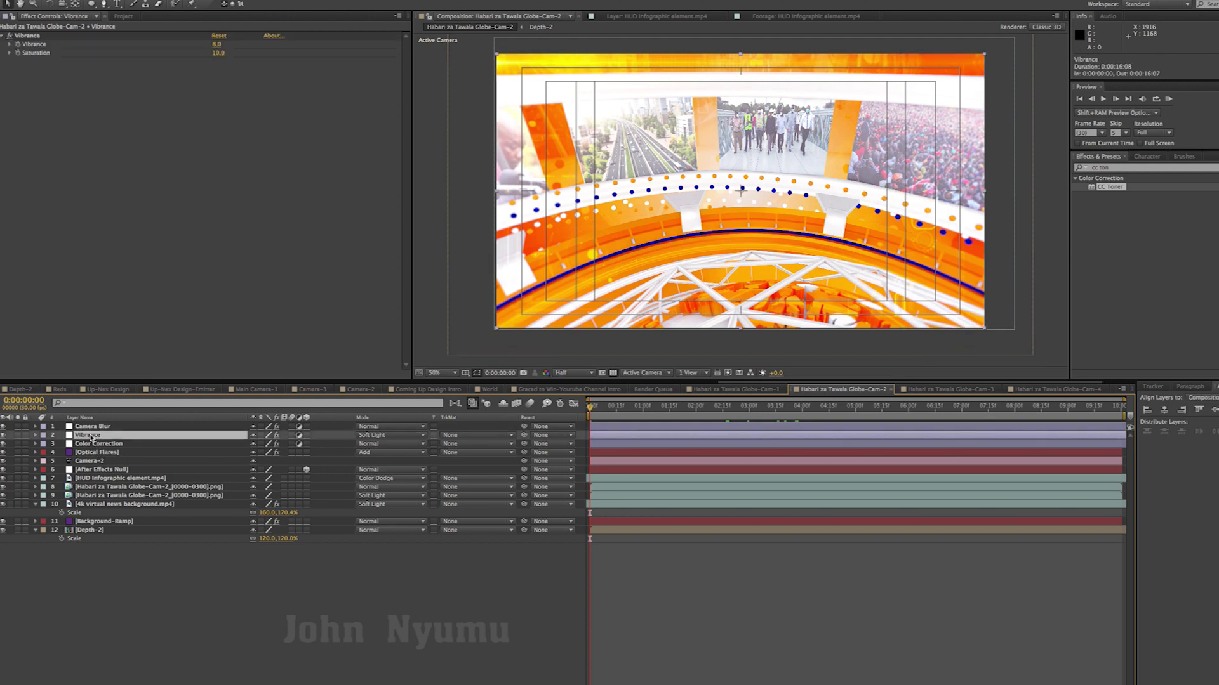
{"action": "left_click", "coordinate": [91, 426]}
{"action": "left_click", "coordinate": [217, 45]}
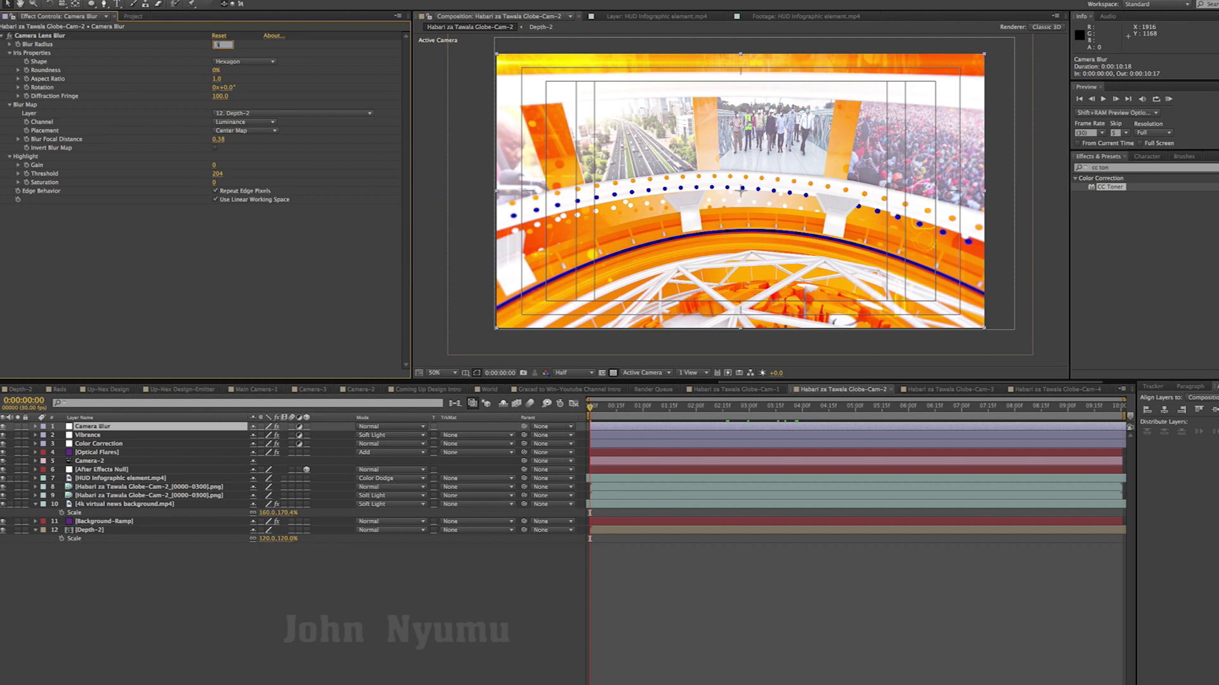
{"action": "key", "text": "Return"}
{"action": "left_click_drag", "start_coordinate": [794, 410], "coordinate": [865, 411]}
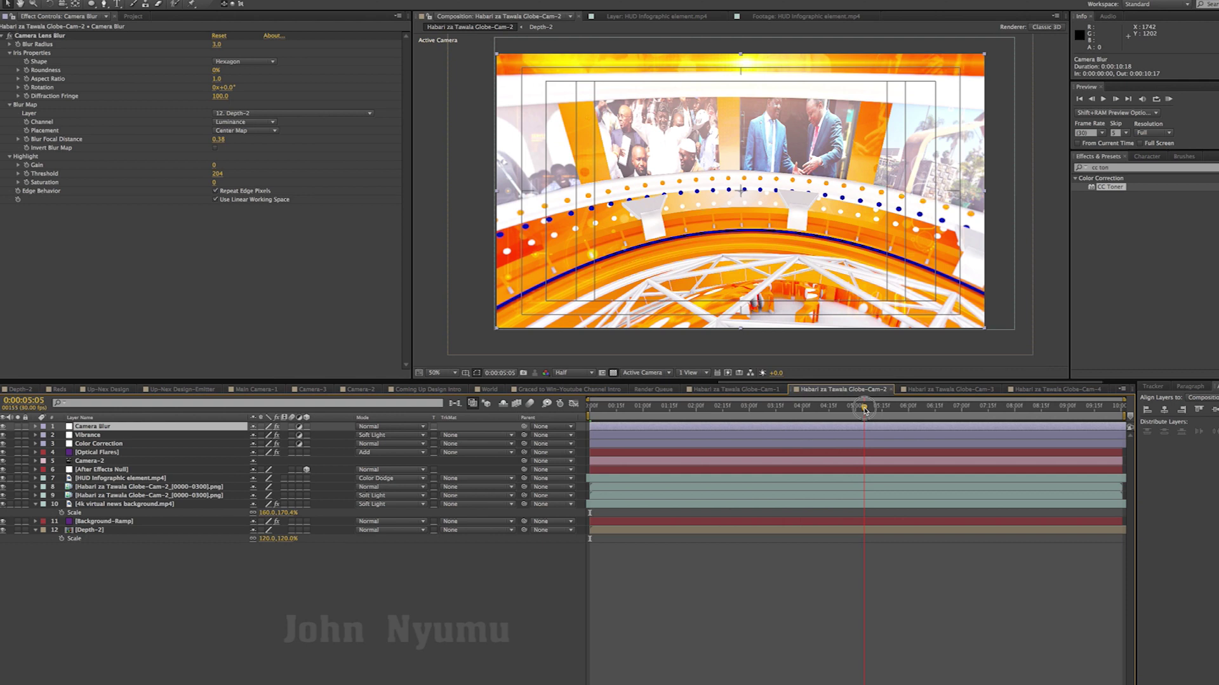
{"action": "left_click_drag", "start_coordinate": [864, 411], "coordinate": [877, 410]}
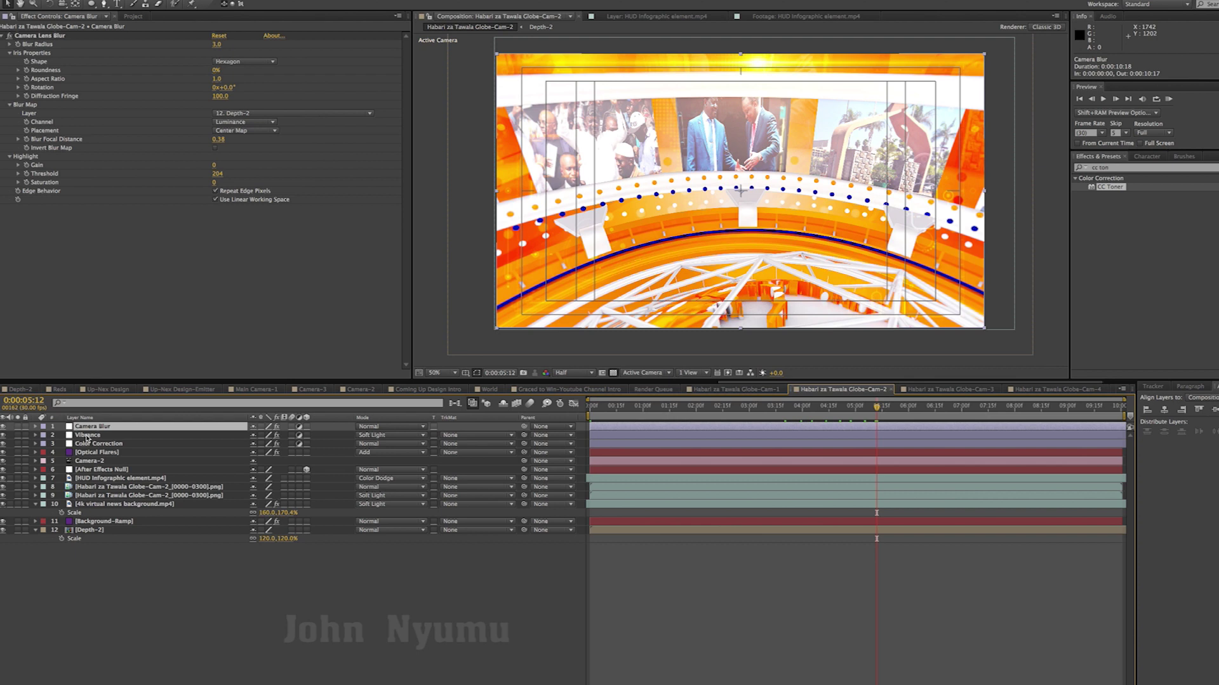
{"action": "left_click", "coordinate": [89, 436]}
{"action": "left_click", "coordinate": [3, 436]}
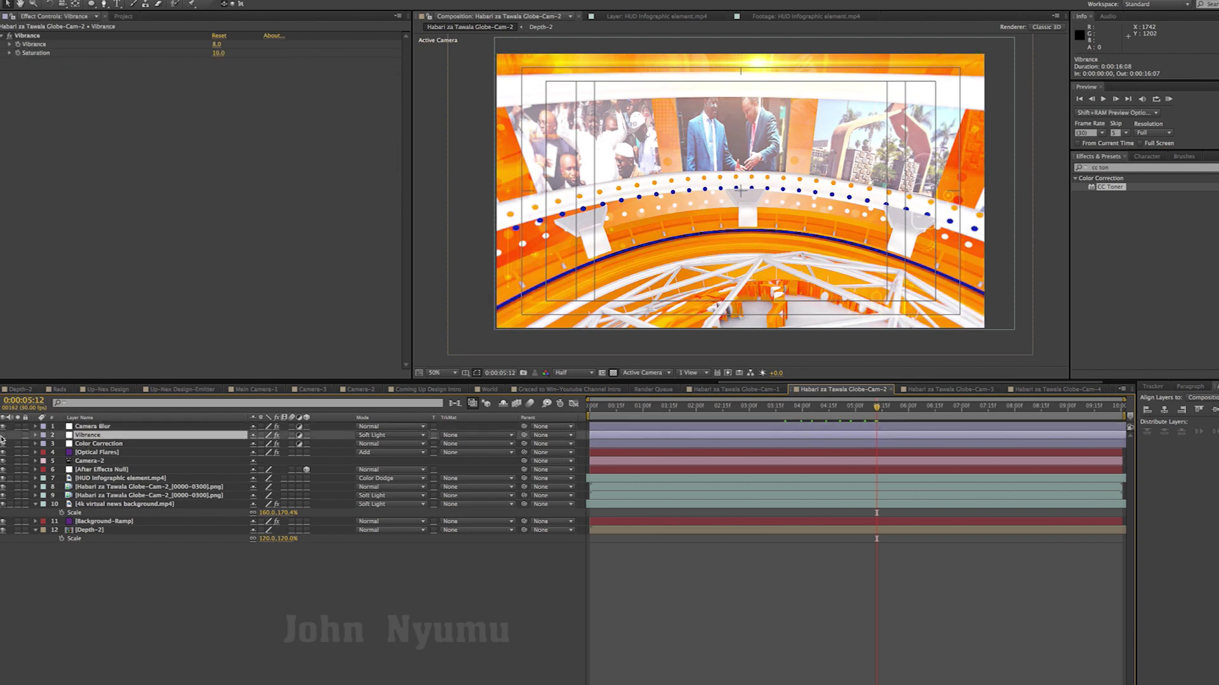
Step: Hide and reshow the Color Correction layer to compare the shot
{"action": "left_click", "coordinate": [34, 446]}
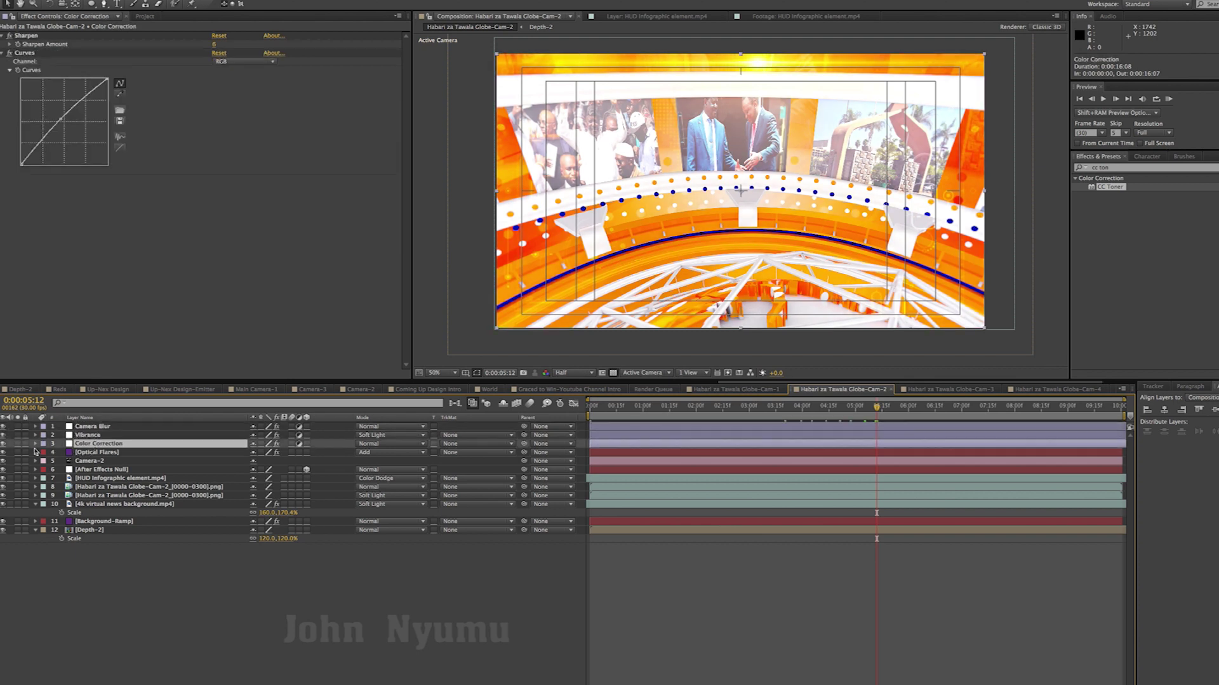
{"action": "left_click", "coordinate": [3, 444]}
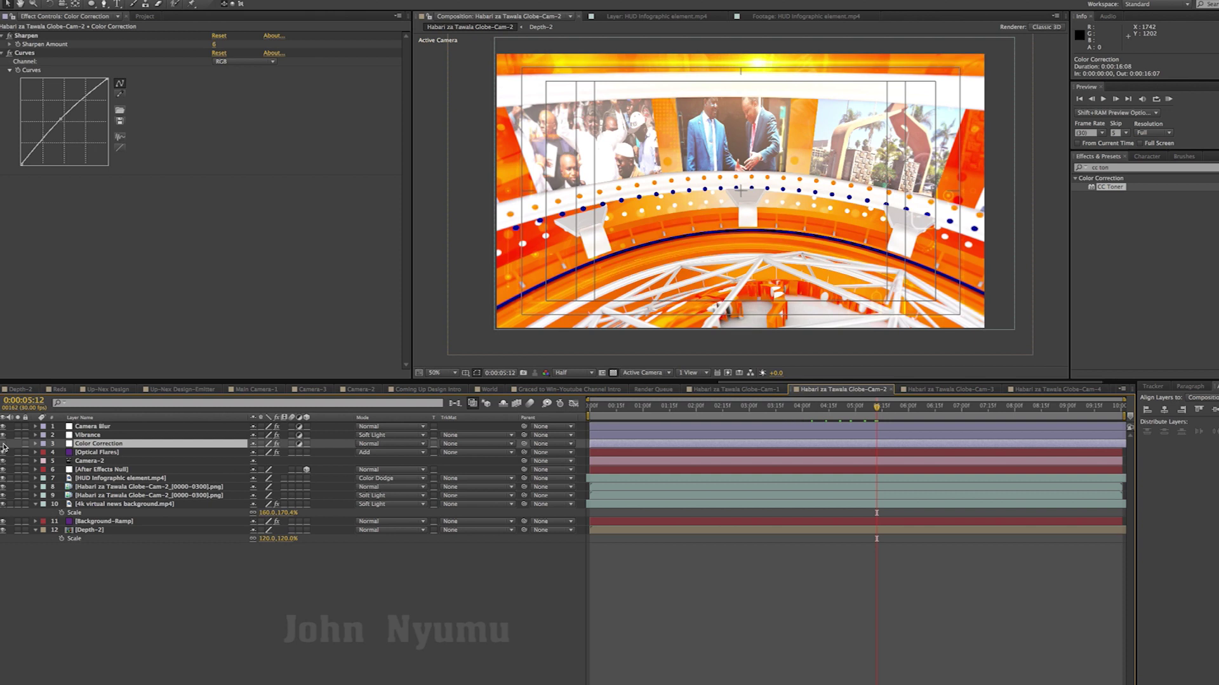
{"action": "left_click", "coordinate": [3, 444]}
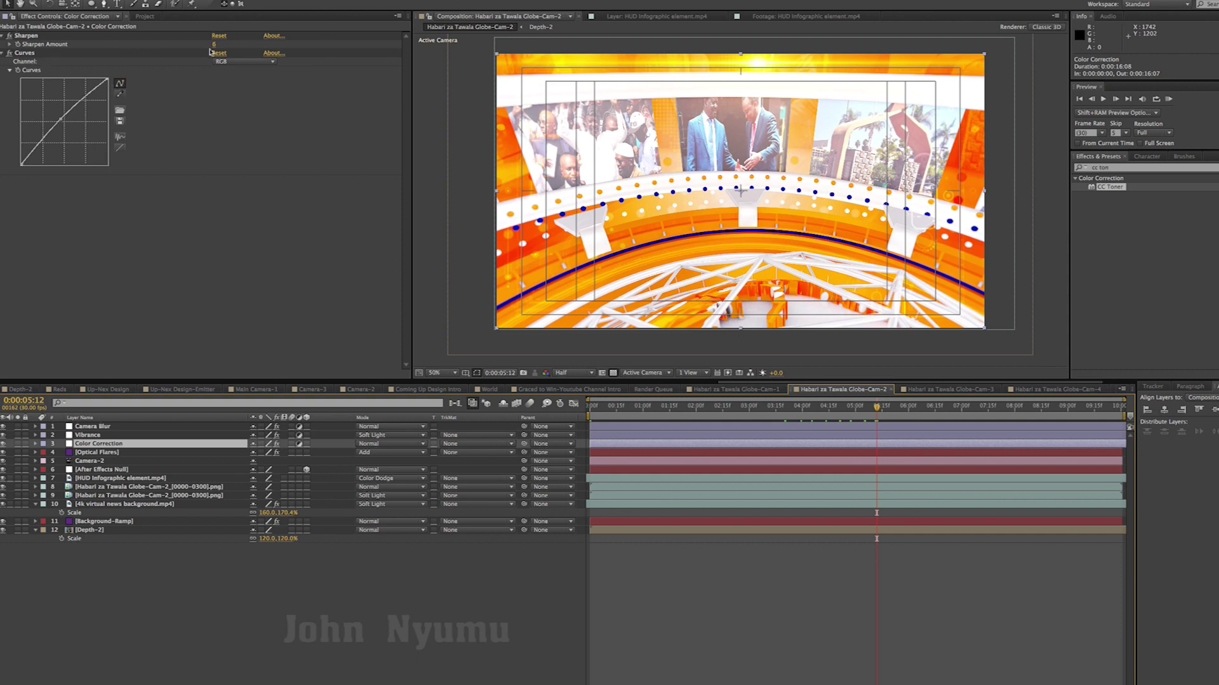
Step: Try brightening, added contrast and a raised upper half on the Curves, then straighten it
{"action": "left_click_drag", "start_coordinate": [60, 118], "coordinate": [61, 120]}
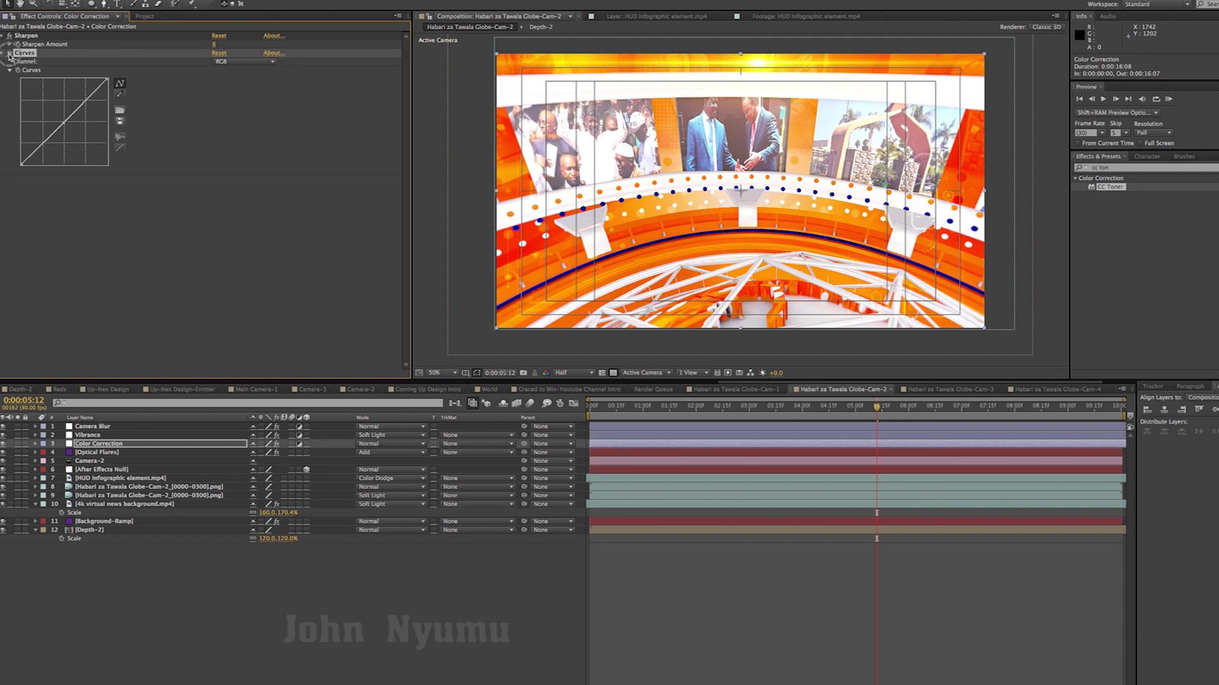
{"action": "left_click", "coordinate": [64, 121]}
{"action": "left_click", "coordinate": [63, 121]}
{"action": "left_click_drag", "start_coordinate": [64, 122], "coordinate": [62, 120]}
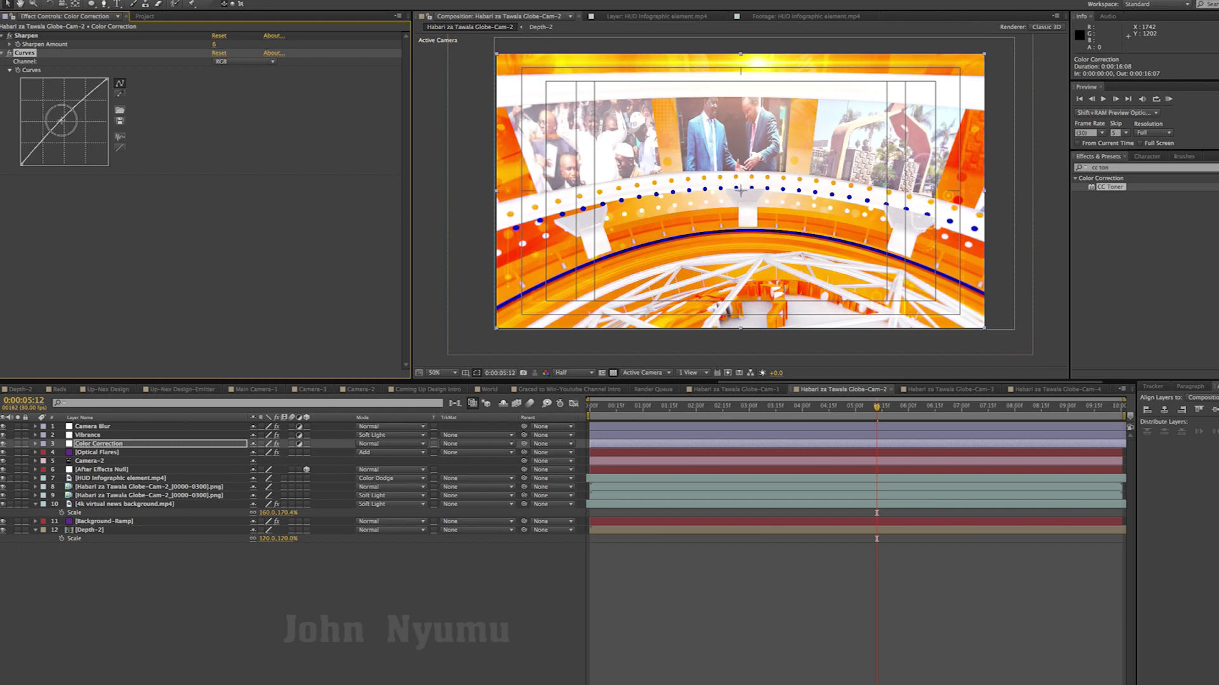
{"action": "left_click", "coordinate": [104, 77]}
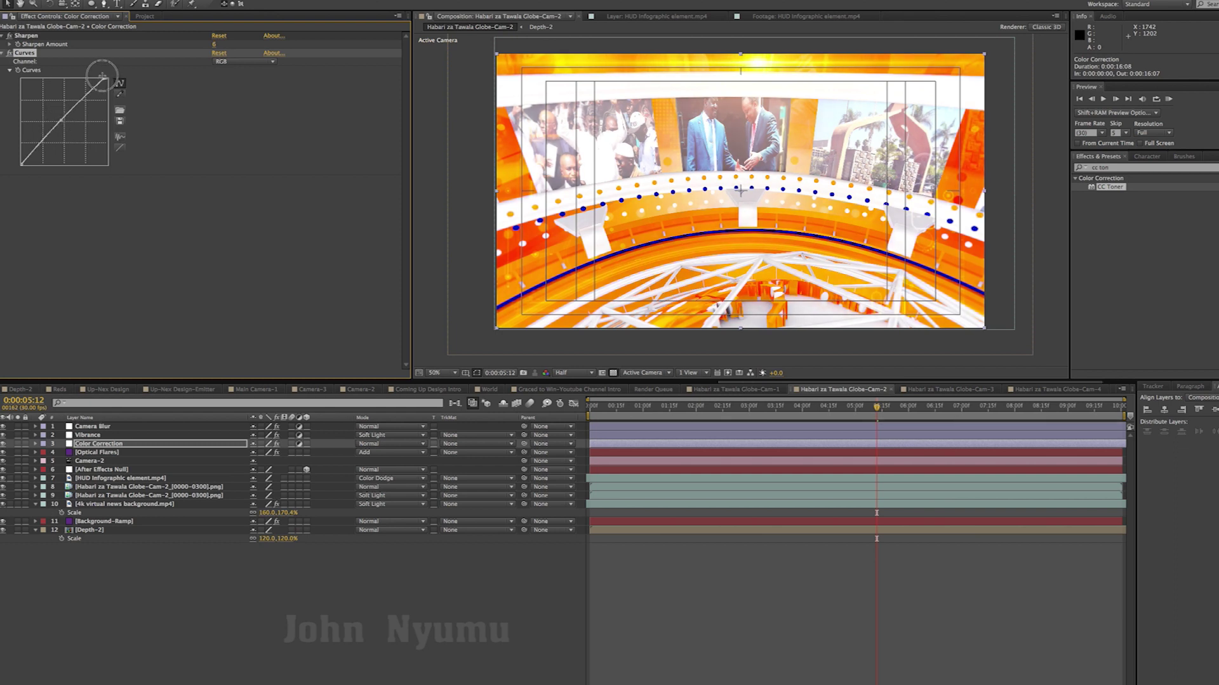
{"action": "left_click", "coordinate": [22, 164]}
{"action": "mouse_move", "coordinate": [23, 164]}
{"action": "left_mouse_down"}
{"action": "mouse_move", "coordinate": [34, 166]}
{"action": "mouse_move", "coordinate": [25, 169]}
{"action": "left_mouse_up"}
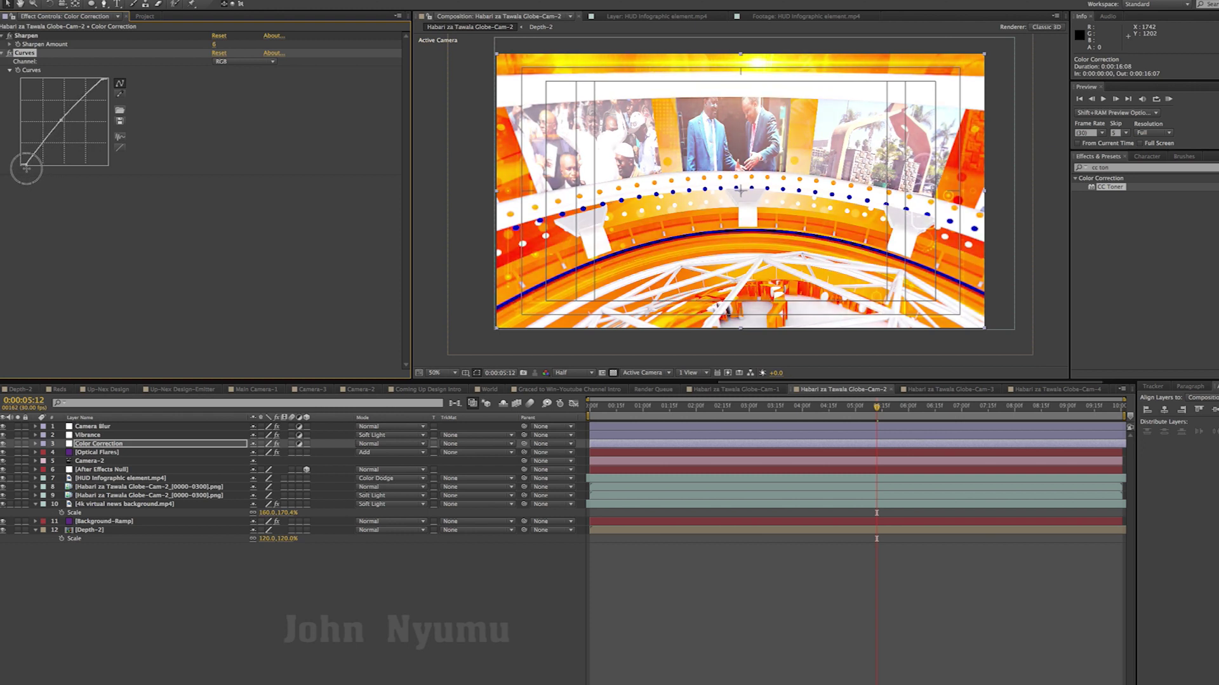
{"action": "left_click", "coordinate": [60, 119]}
{"action": "left_click", "coordinate": [84, 99]}
{"action": "left_click_drag", "start_coordinate": [83, 99], "coordinate": [80, 90]}
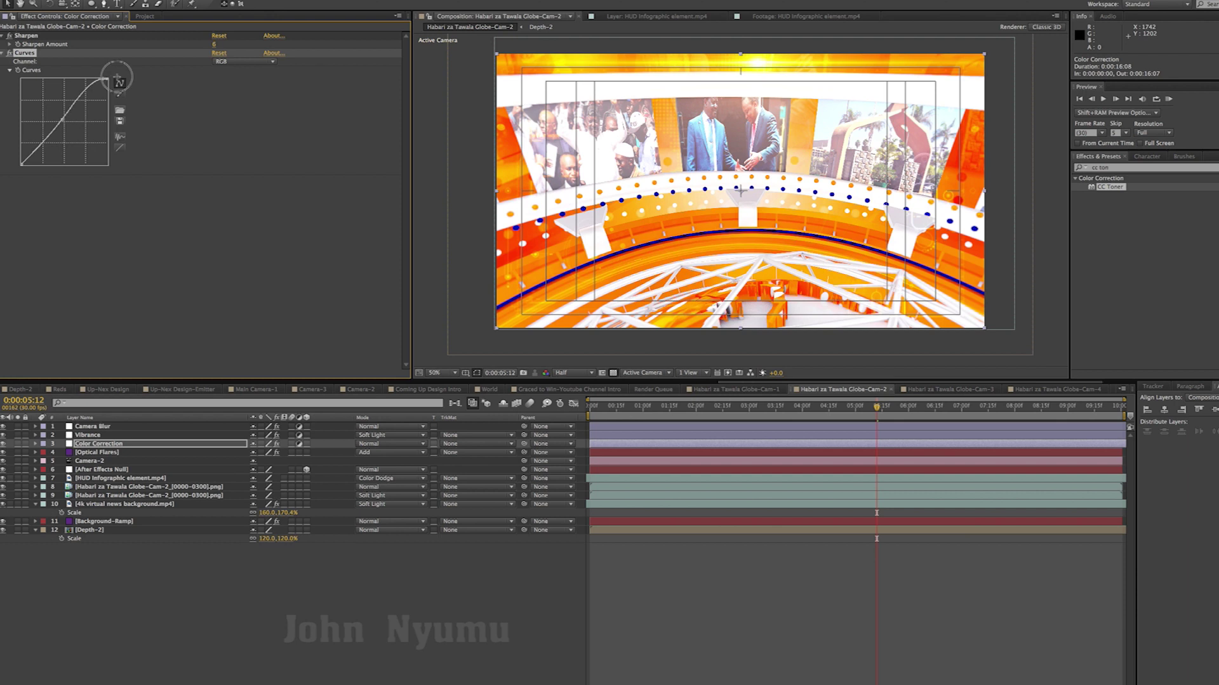
{"action": "left_click_drag", "start_coordinate": [118, 77], "coordinate": [135, 78]}
Step: Switch the Curves effect off, on and off again to compare before and after
{"action": "left_click", "coordinate": [10, 54]}
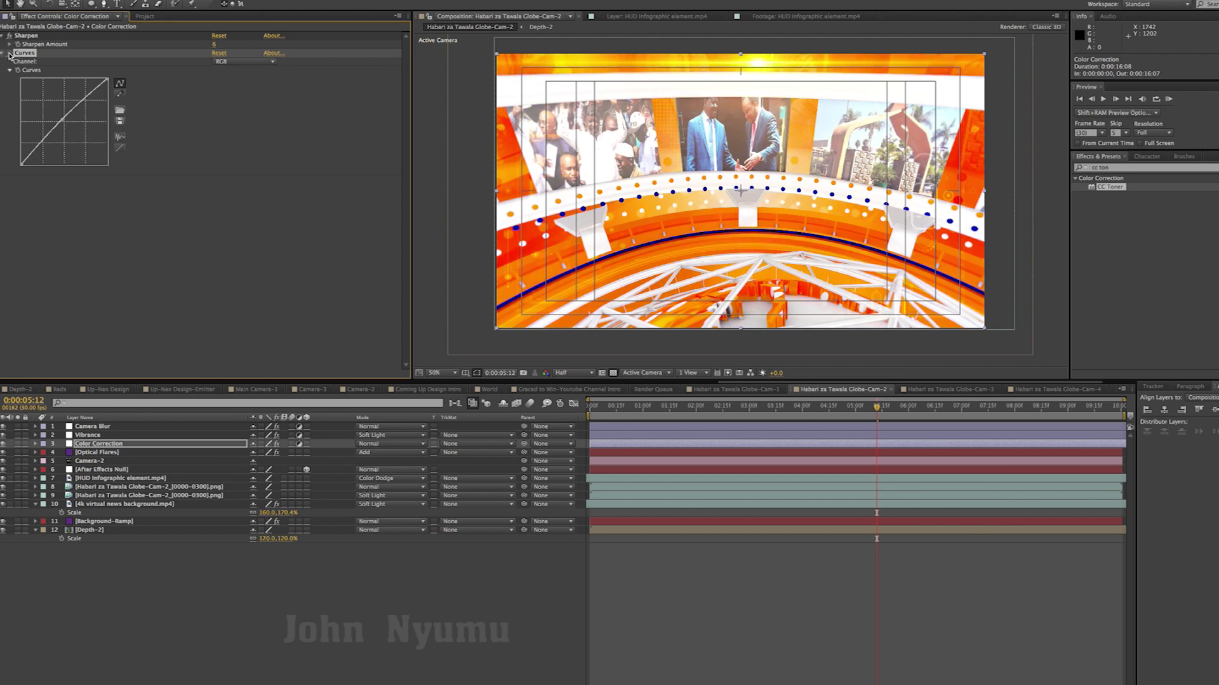
{"action": "left_click", "coordinate": [10, 54]}
{"action": "left_click", "coordinate": [10, 54]}
Step: Delete the old Curves effect and apply a fresh Curves from Effects & Presets
{"action": "key", "text": "Delete"}
{"action": "left_click", "coordinate": [1081, 169]}
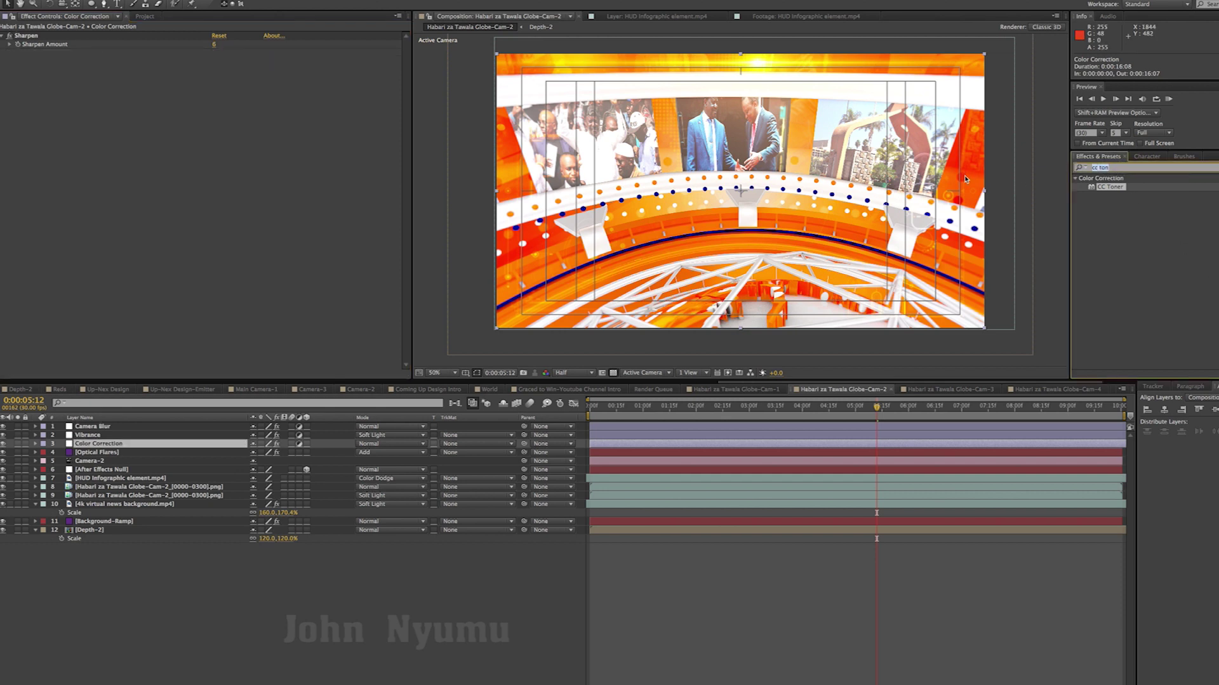
{"action": "type", "text": "Curves"}
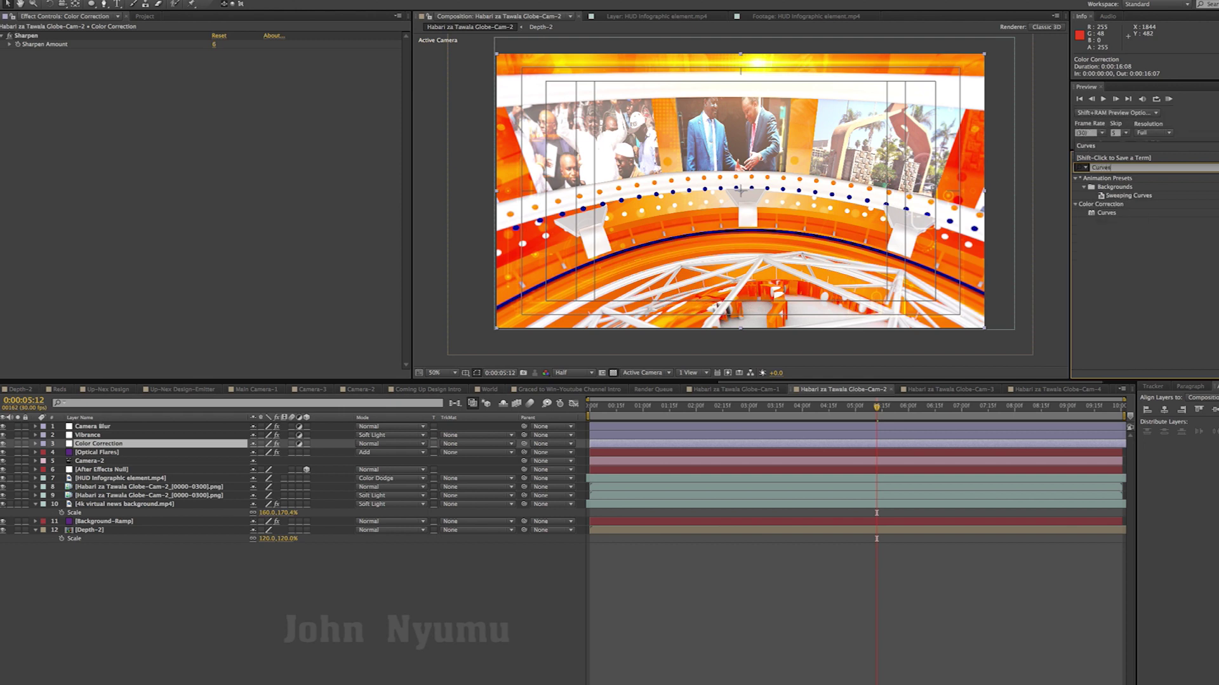
{"action": "double_click", "coordinate": [1105, 213]}
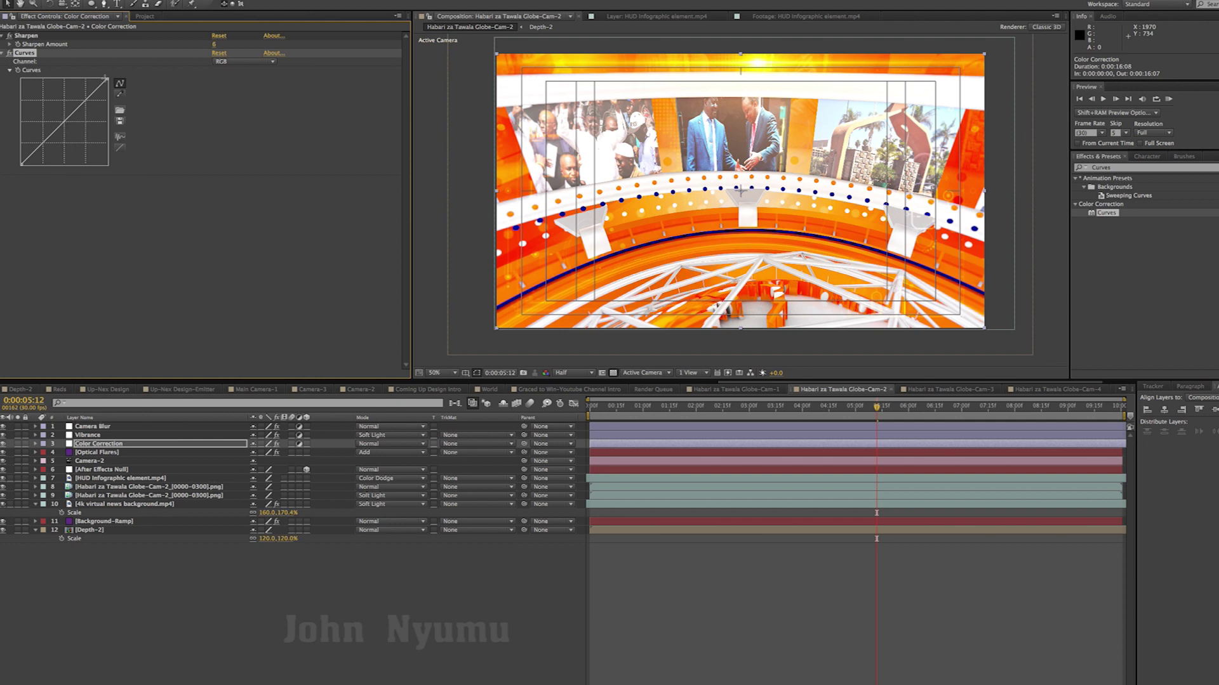
Step: Nudge the RGB curve midpoint and shift its dark end to deepen the shadows
{"action": "left_click", "coordinate": [63, 121]}
{"action": "left_click_drag", "start_coordinate": [63, 122], "coordinate": [66, 122]}
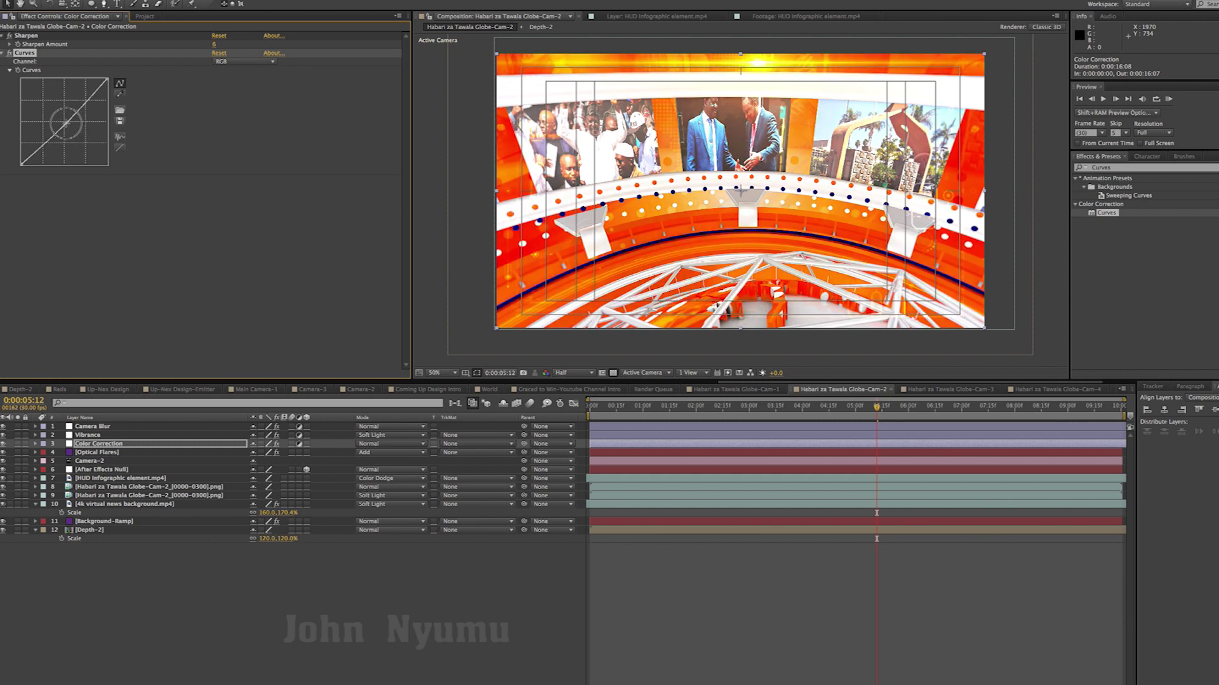
{"action": "left_click", "coordinate": [105, 75]}
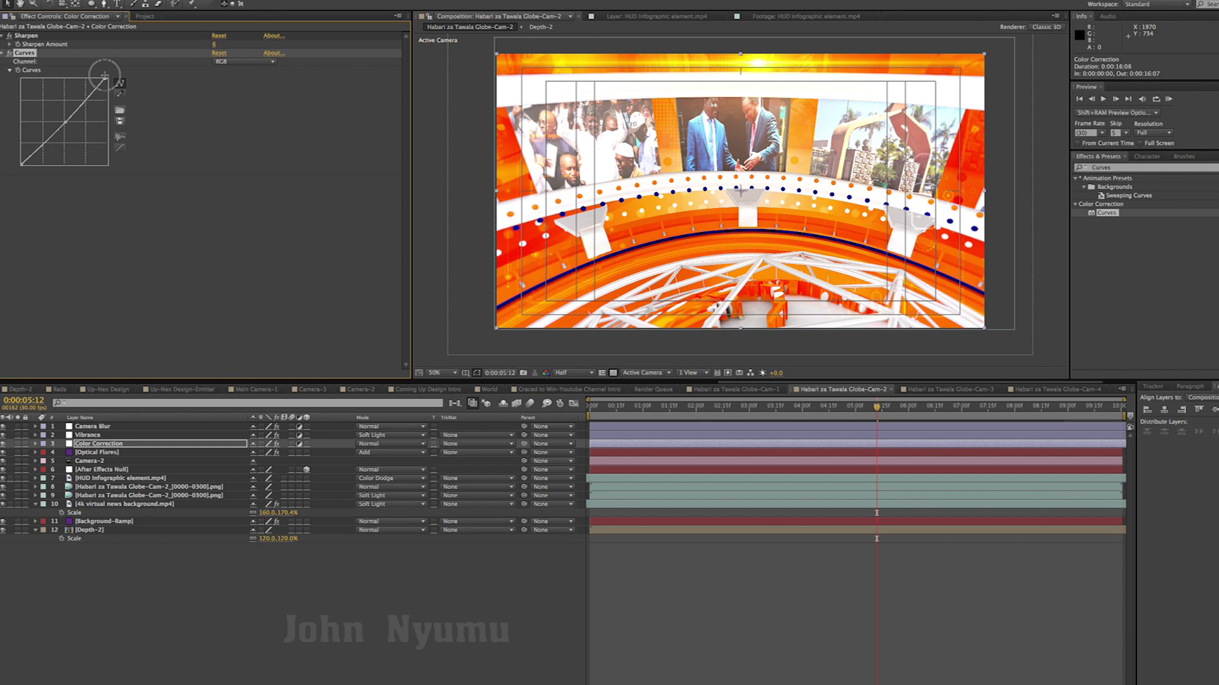
{"action": "left_click", "coordinate": [22, 165]}
{"action": "left_click_drag", "start_coordinate": [22, 167], "coordinate": [26, 163]}
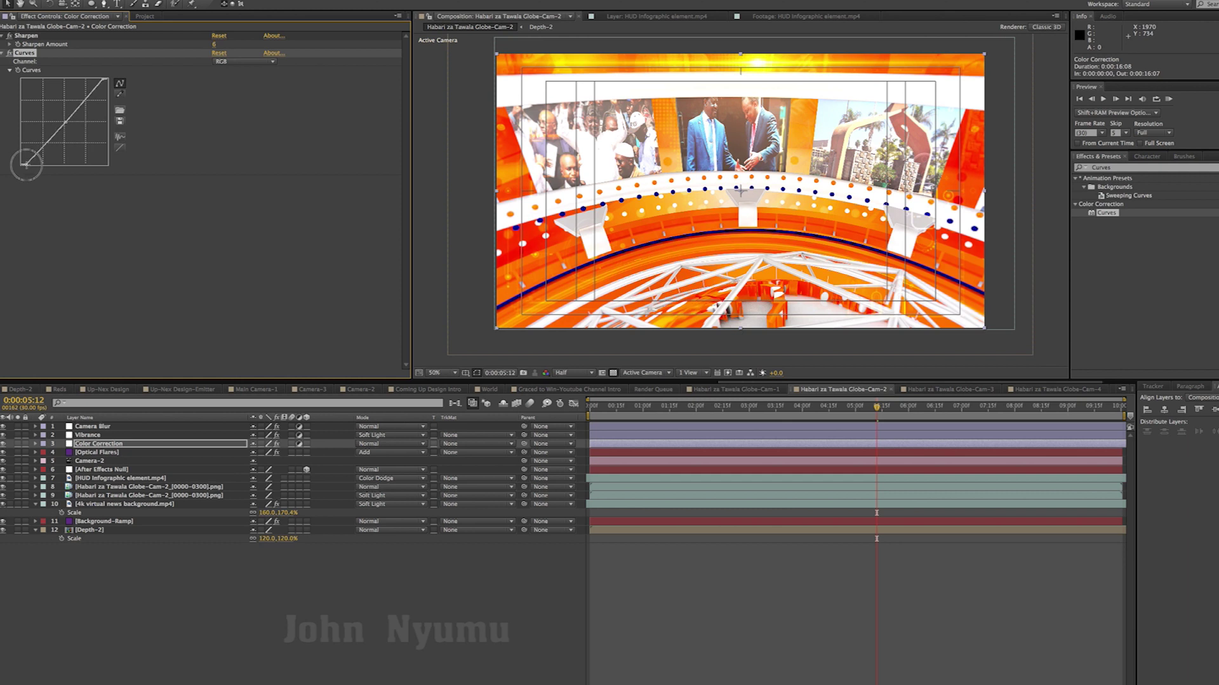
{"action": "left_click", "coordinate": [66, 122]}
Step: Switch the curve channel to Blue, lift its midtones, then straighten it again
{"action": "left_click", "coordinate": [251, 62]}
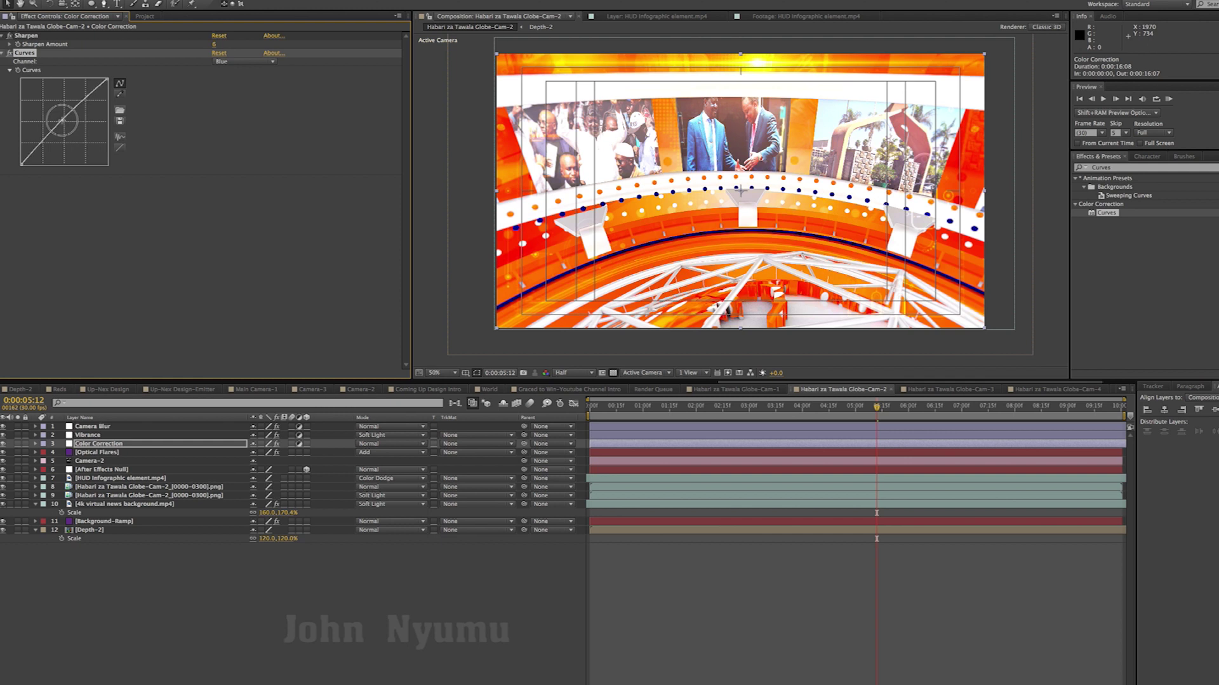
{"action": "left_click_drag", "start_coordinate": [64, 121], "coordinate": [62, 116]}
{"action": "left_click_drag", "start_coordinate": [62, 117], "coordinate": [63, 120]}
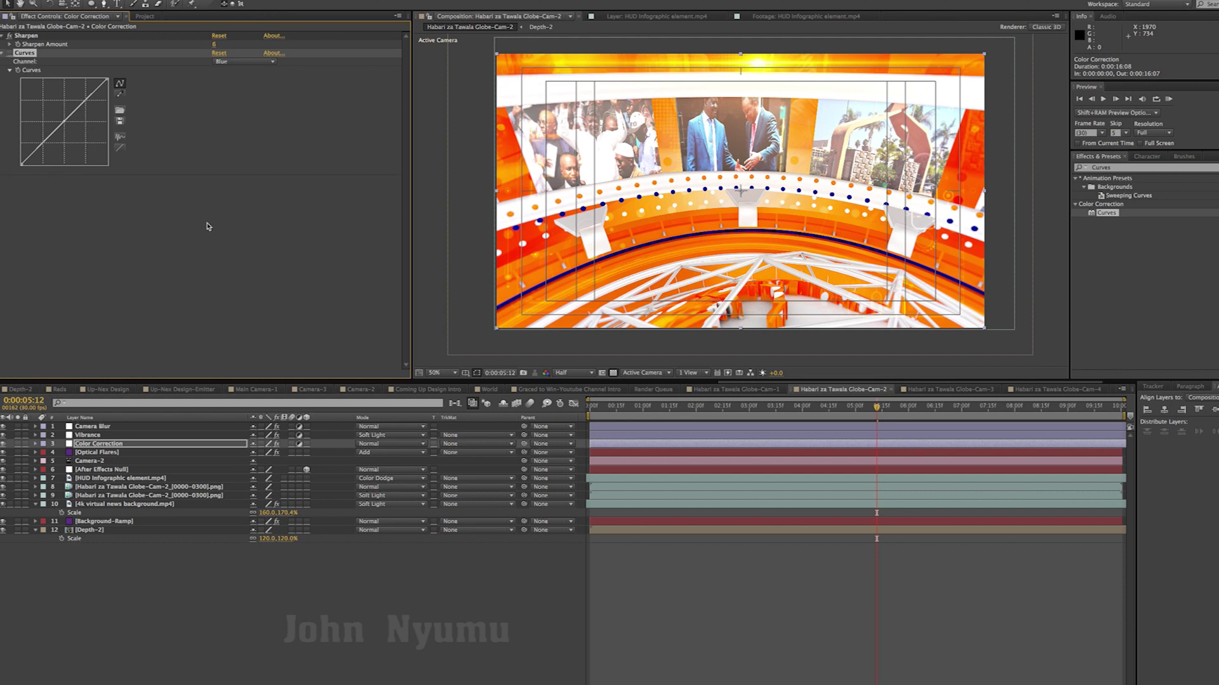
Step: Hide the Color Correction layer to compare the shot at 25% and 50% zoom
{"action": "key", "text": "comma"}
{"action": "key", "text": "comma"}
{"action": "key", "text": "comma"}
{"action": "key", "text": "comma"}
{"action": "key", "text": "period"}
{"action": "key", "text": "period"}
{"action": "key", "text": "period"}
{"action": "left_click", "coordinate": [792, 579]}
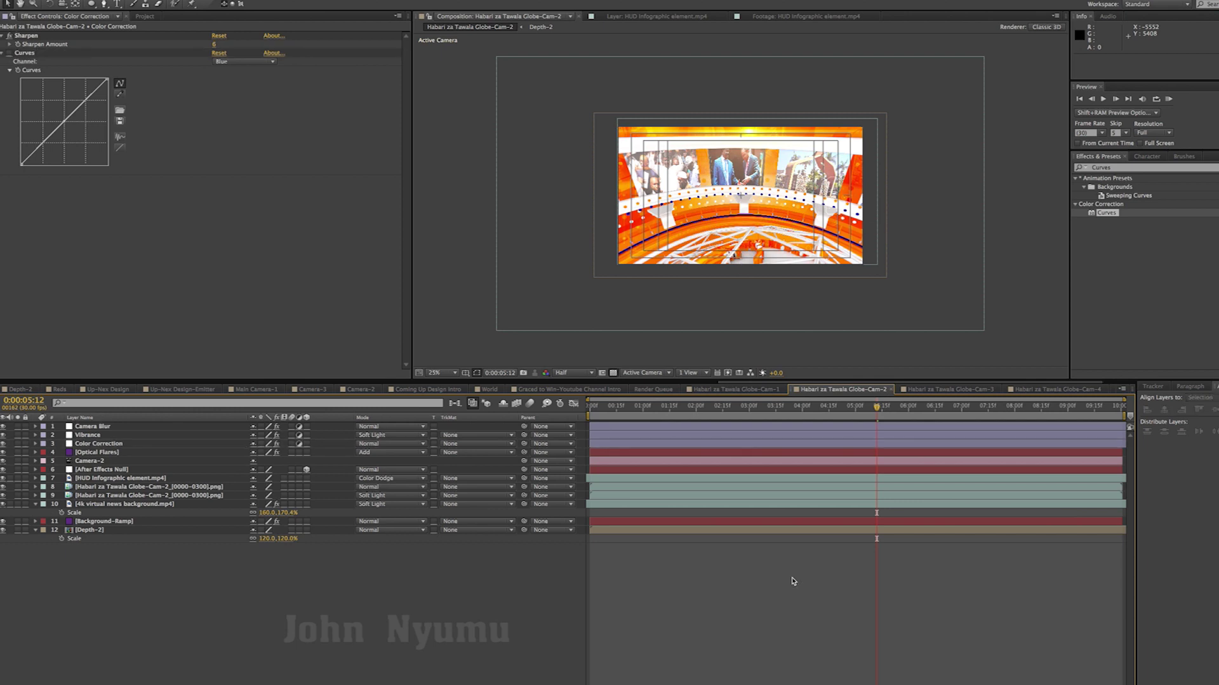
{"action": "left_click", "coordinate": [111, 445]}
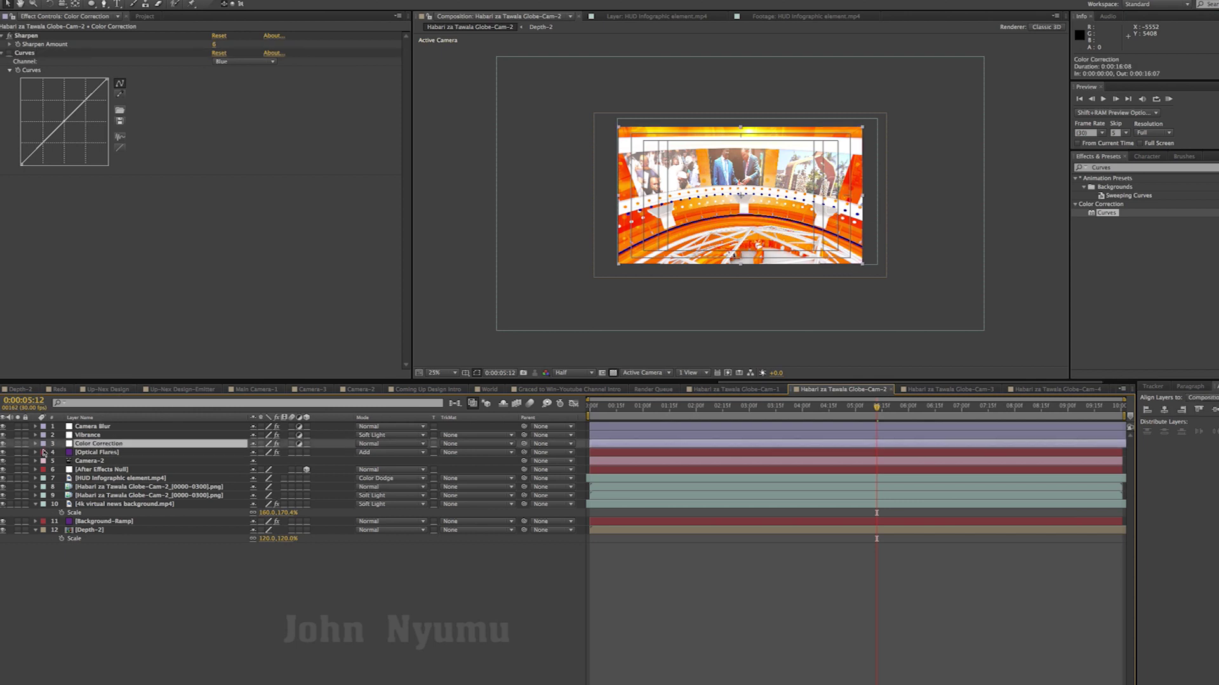
{"action": "left_click", "coordinate": [3, 444]}
{"action": "key", "text": "period"}
{"action": "key", "text": "period"}
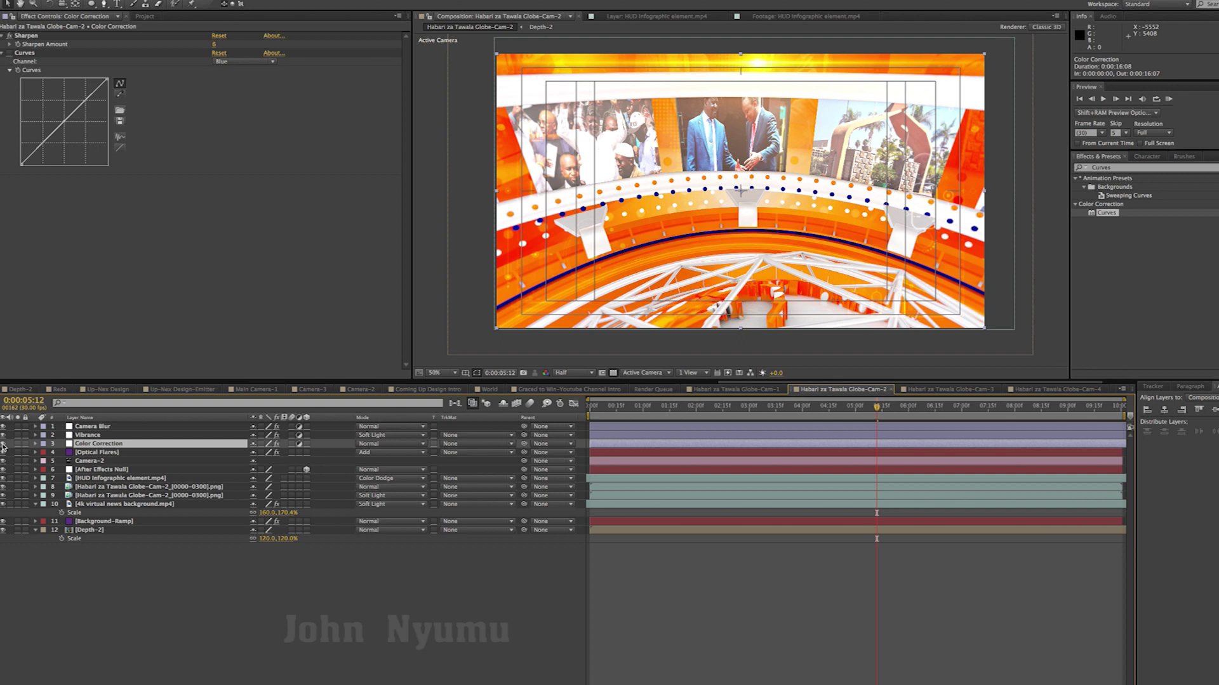
{"action": "key", "text": "comma"}
{"action": "key", "text": "comma"}
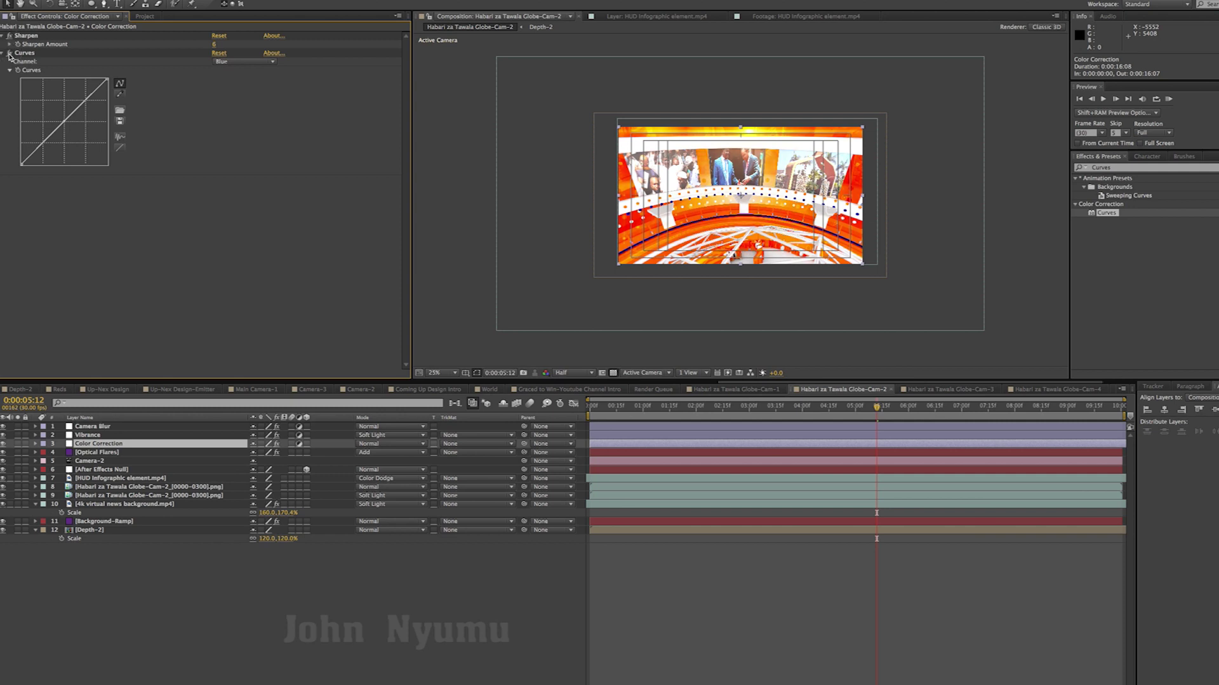
{"action": "key", "text": "period"}
{"action": "key", "text": "period"}
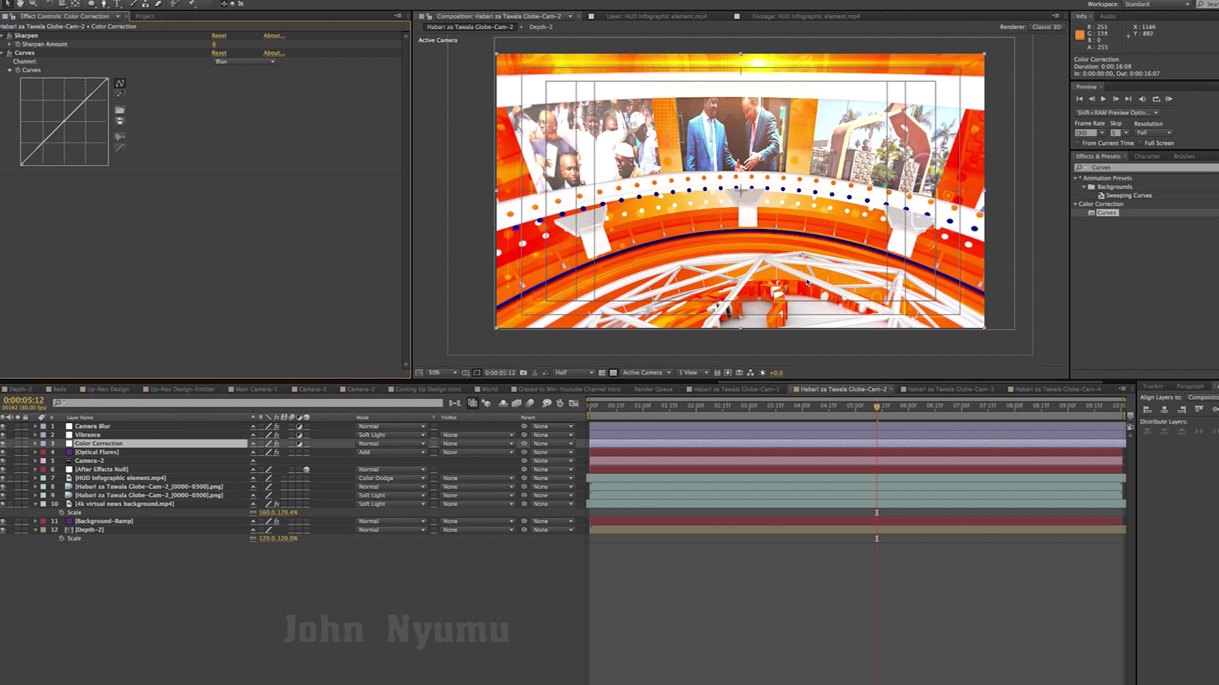
Step: Scrub the shot from about 7 seconds onward, then back to about 4 seconds
{"action": "left_click", "coordinate": [956, 410]}
{"action": "left_click_drag", "start_coordinate": [1003, 412], "coordinate": [1095, 405]}
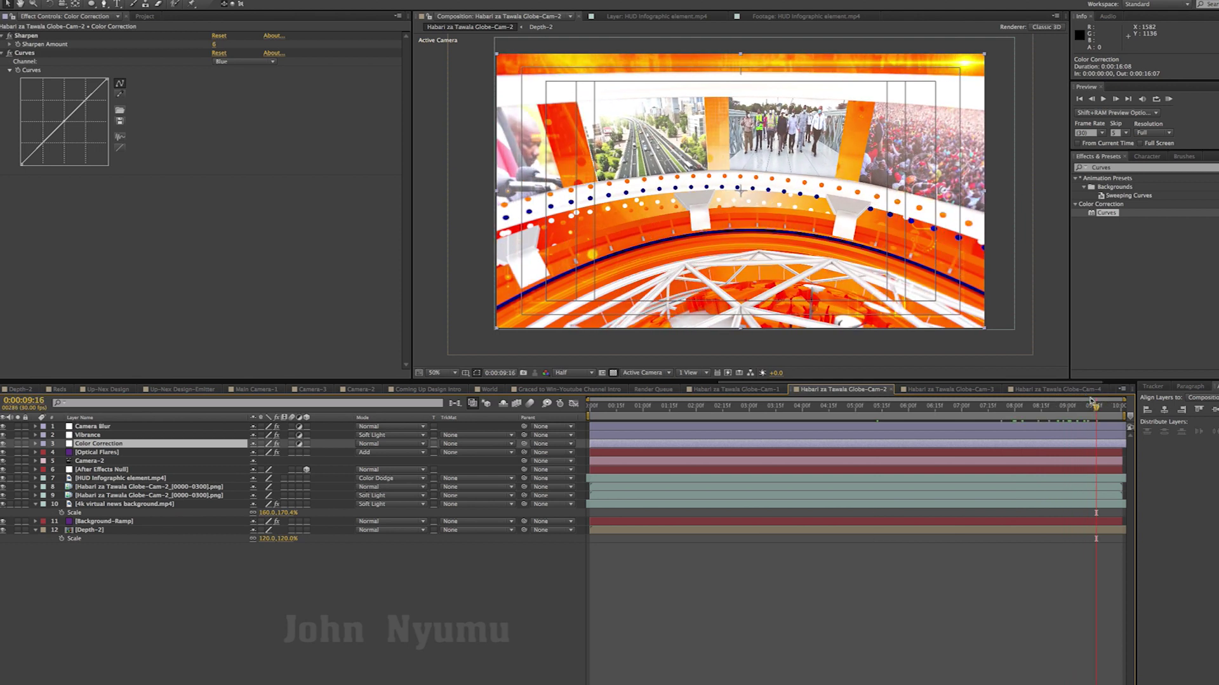
{"action": "left_click", "coordinate": [807, 406]}
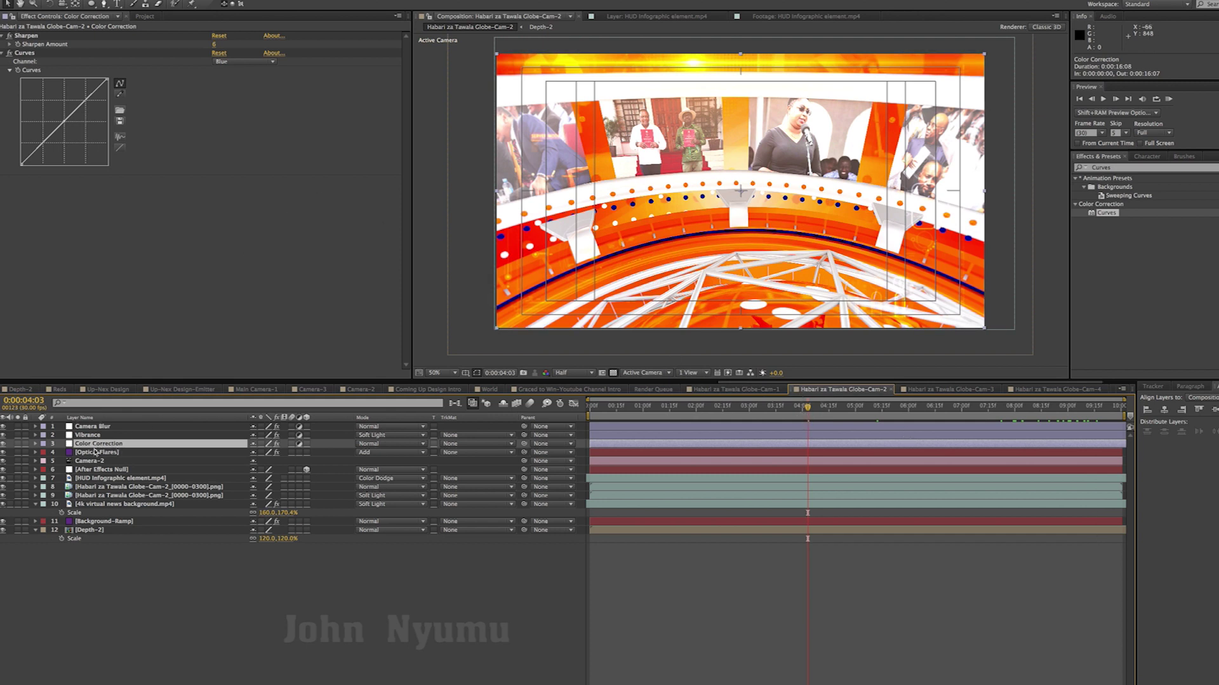
Step: Inspect Cam-2's Optical Flares Glow settings and cancel without changes
{"action": "key", "text": "Return"}
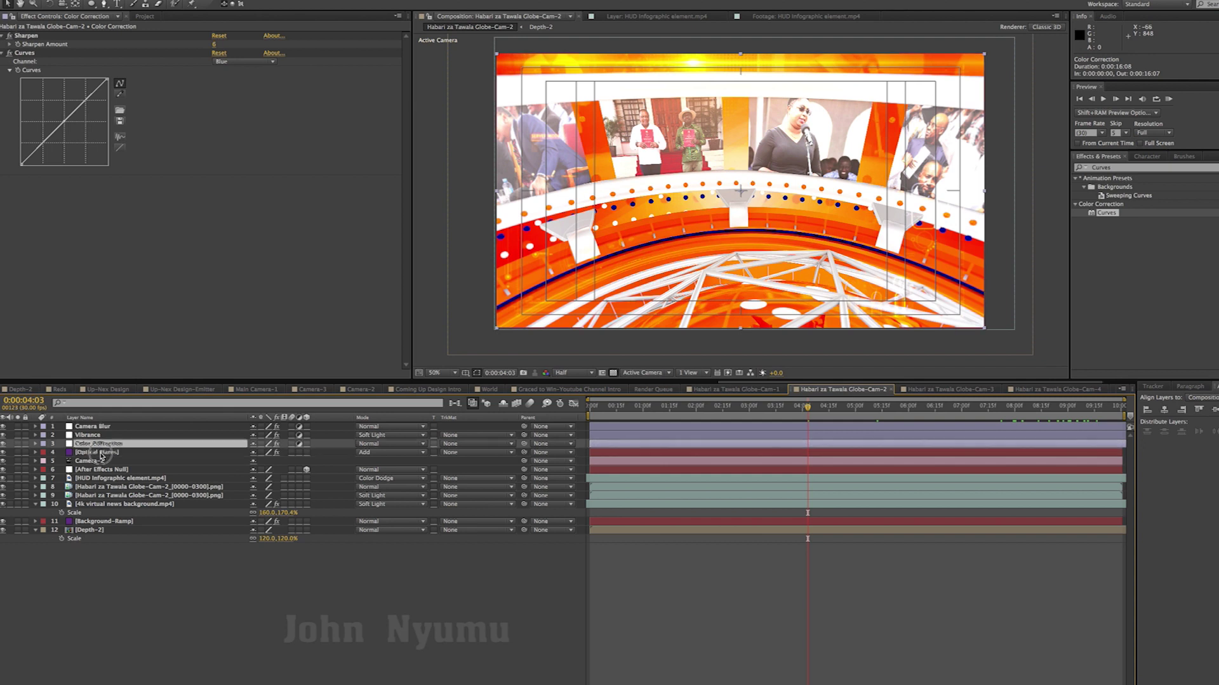
{"action": "left_click", "coordinate": [100, 454]}
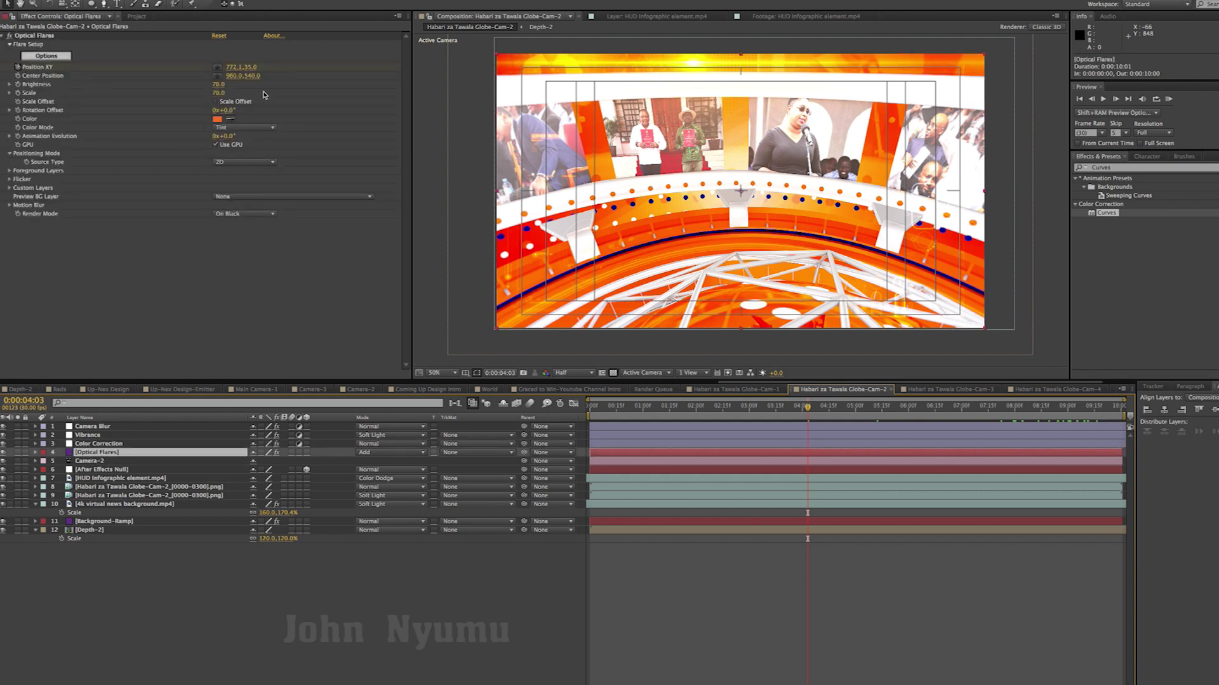
{"action": "left_click", "coordinate": [47, 56]}
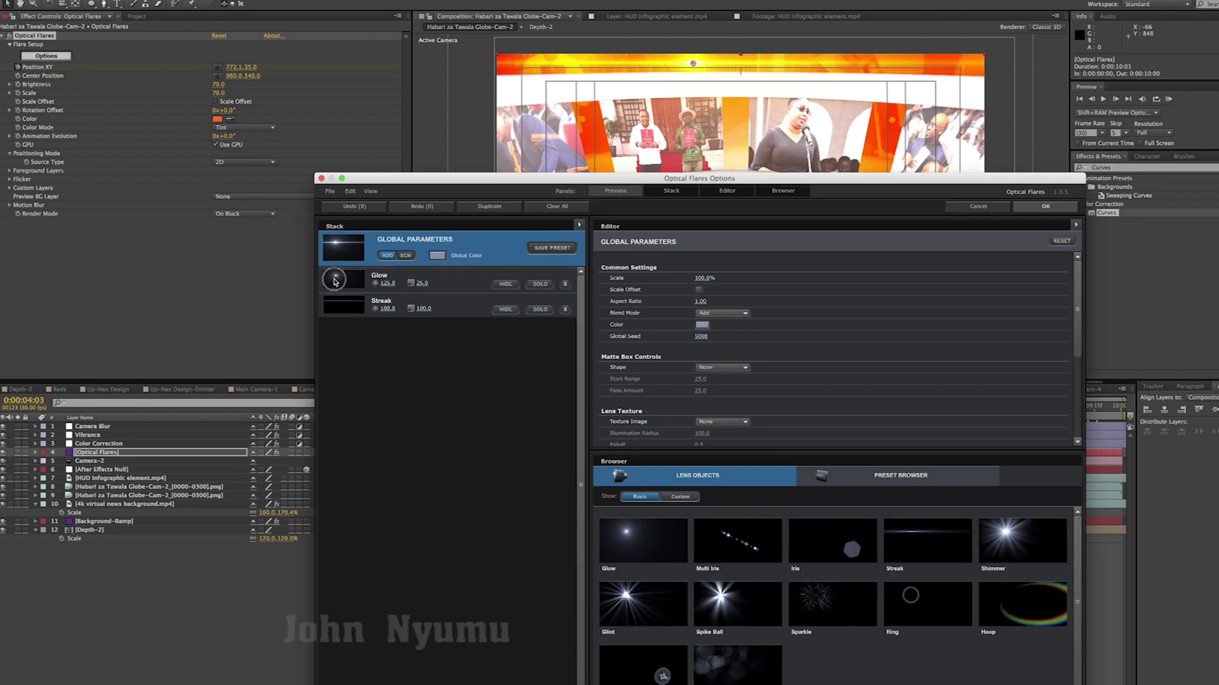
{"action": "left_click", "coordinate": [333, 283]}
{"action": "left_click", "coordinate": [993, 207]}
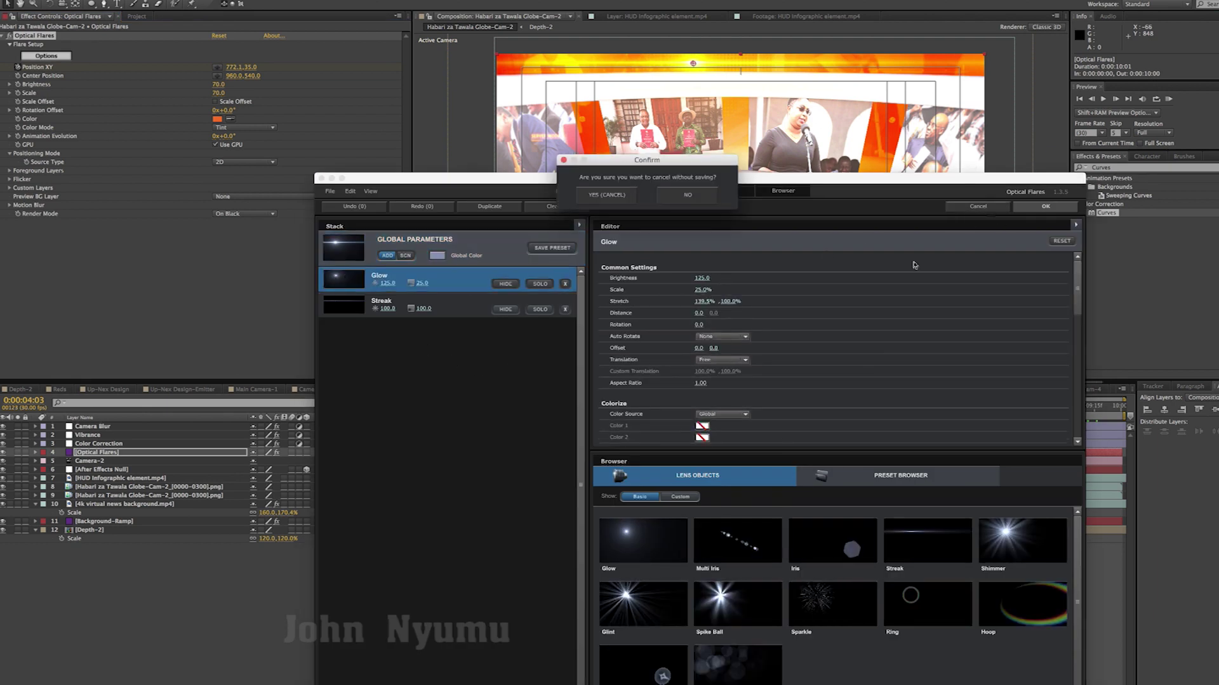
{"action": "left_click", "coordinate": [598, 198]}
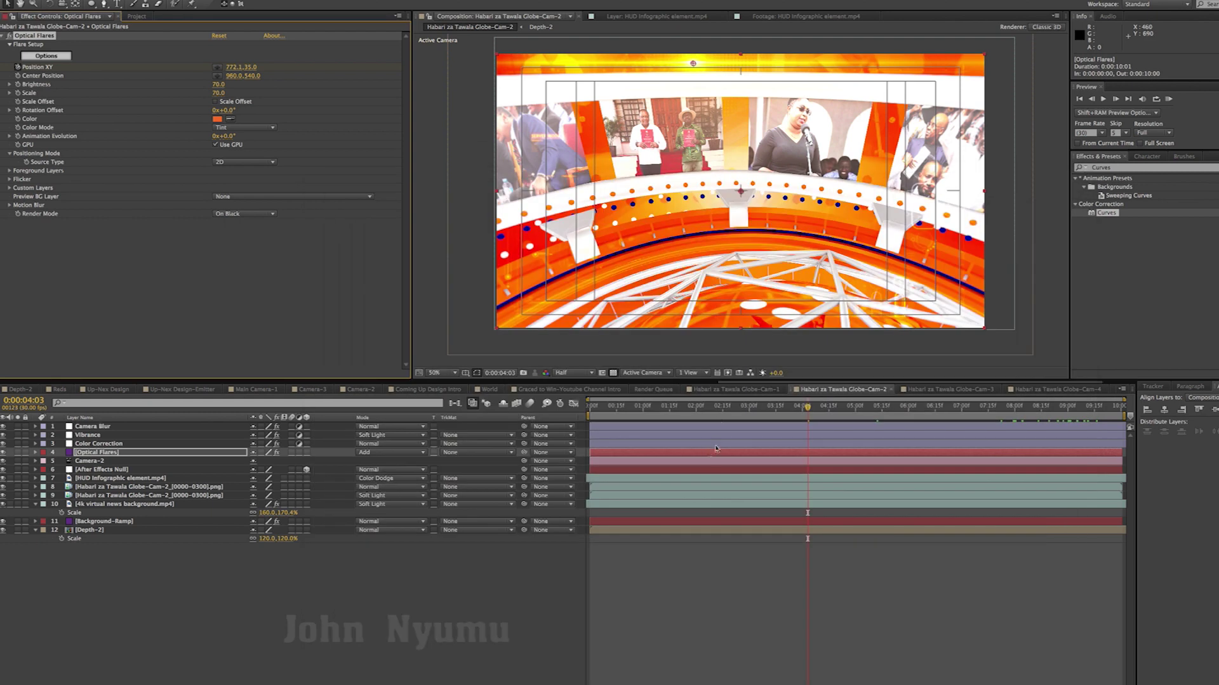
Step: In Globe-Cam-1, inspect the flare's Glow settings (brightness 94.5) and cancel without saving
{"action": "left_click", "coordinate": [729, 391]}
{"action": "left_click", "coordinate": [756, 590]}
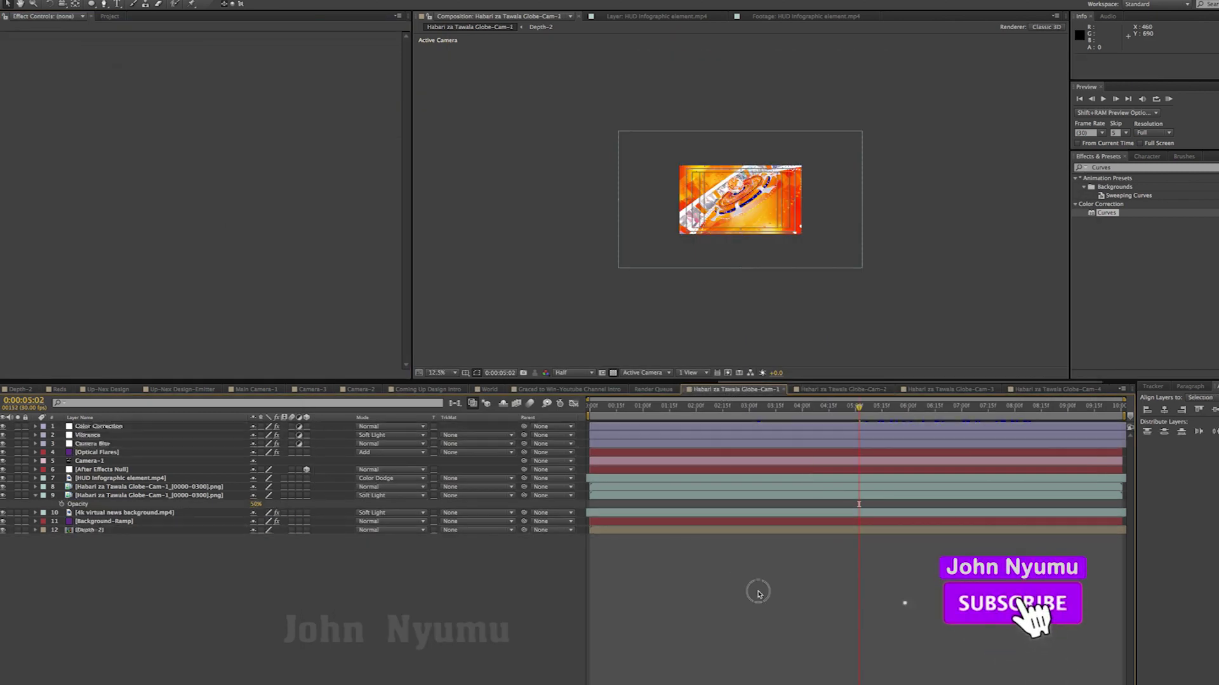
{"action": "left_click", "coordinate": [99, 451]}
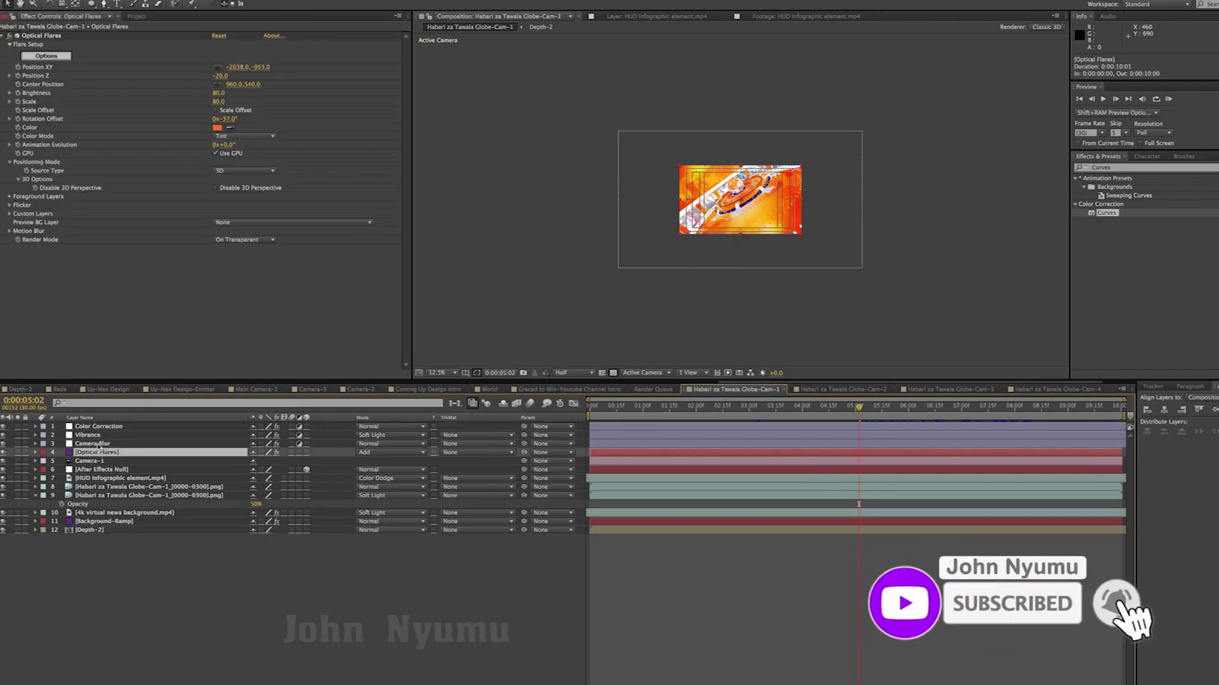
{"action": "left_click", "coordinate": [48, 56]}
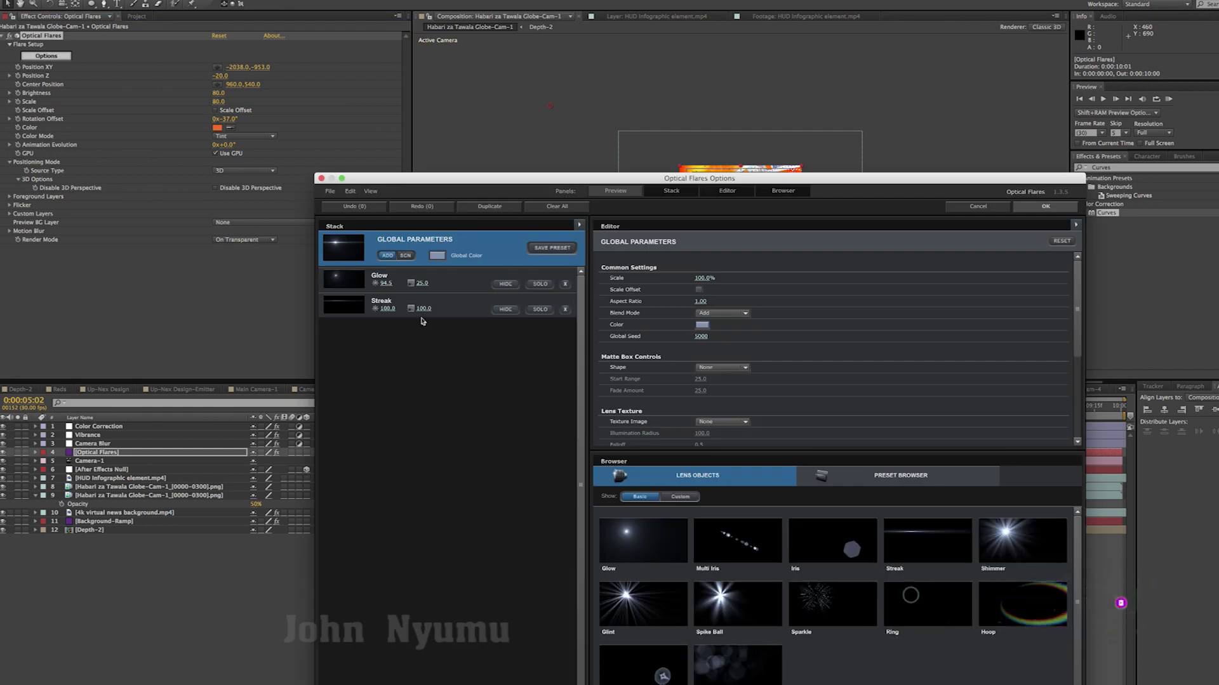
{"action": "left_click", "coordinate": [338, 280]}
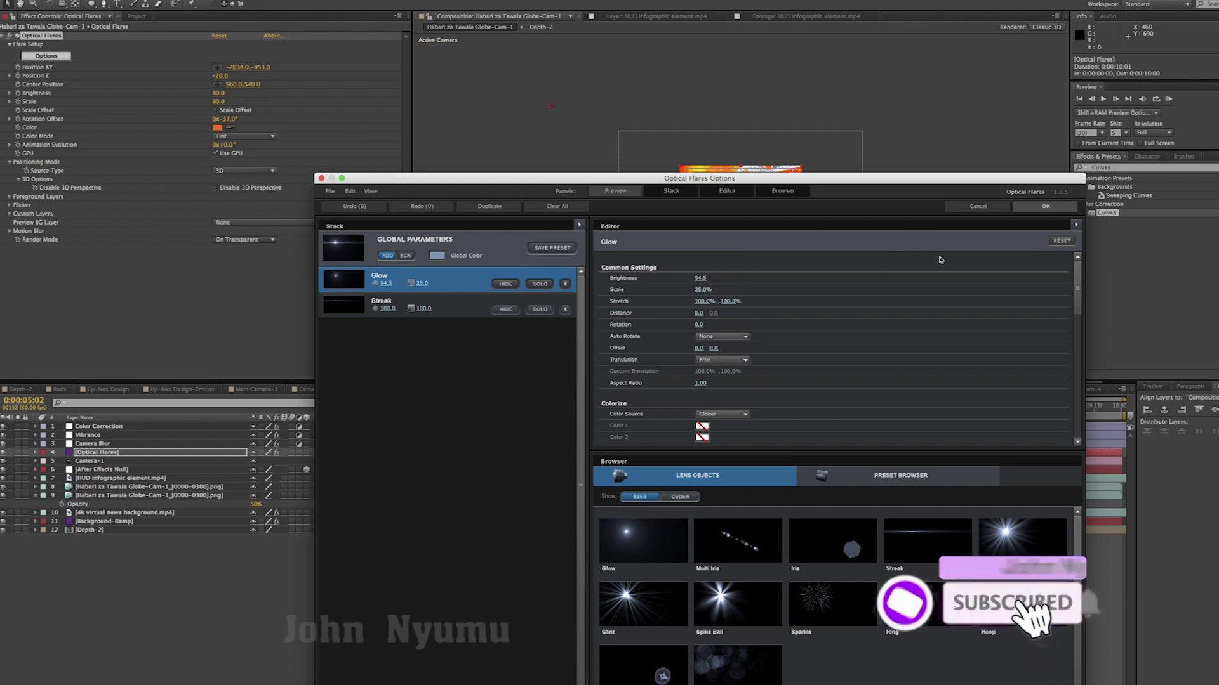
{"action": "left_click", "coordinate": [977, 206]}
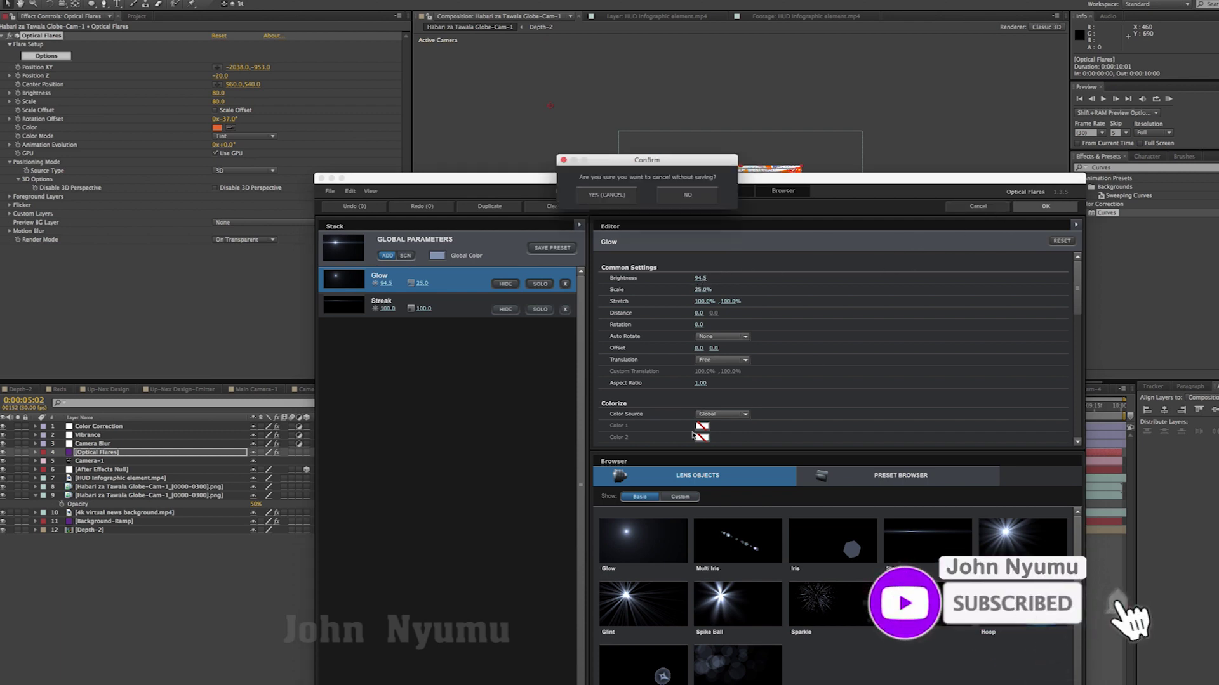
{"action": "left_click", "coordinate": [608, 198]}
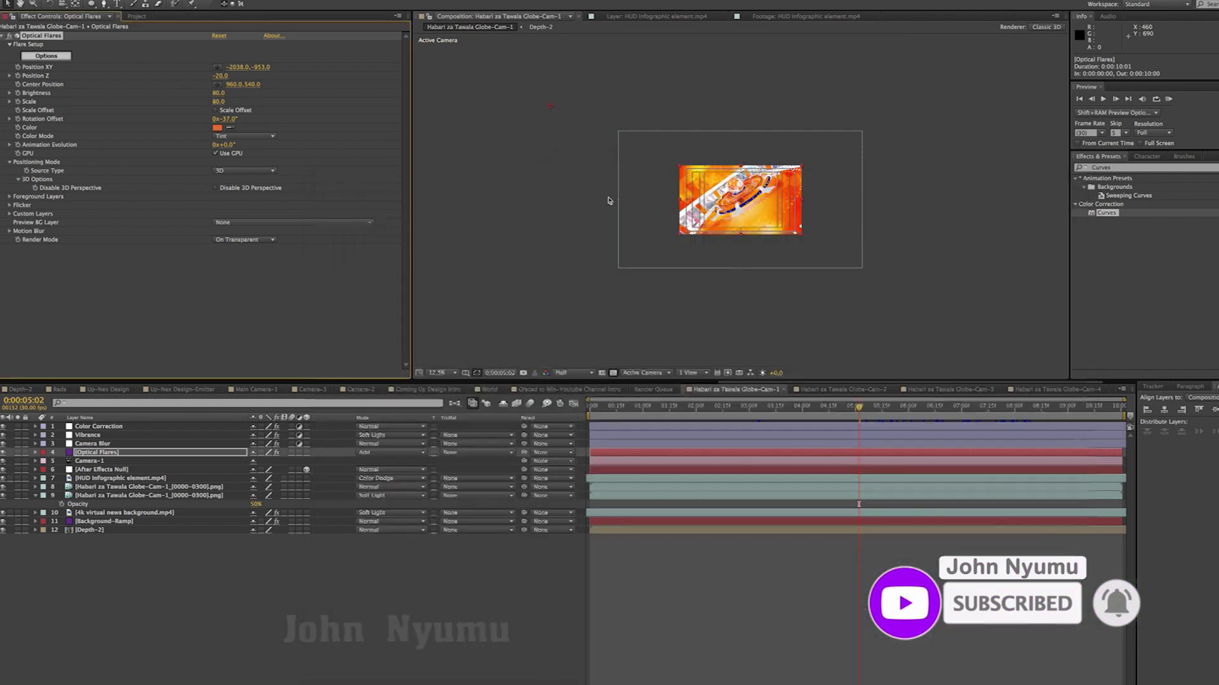
{"action": "left_click", "coordinate": [847, 391]}
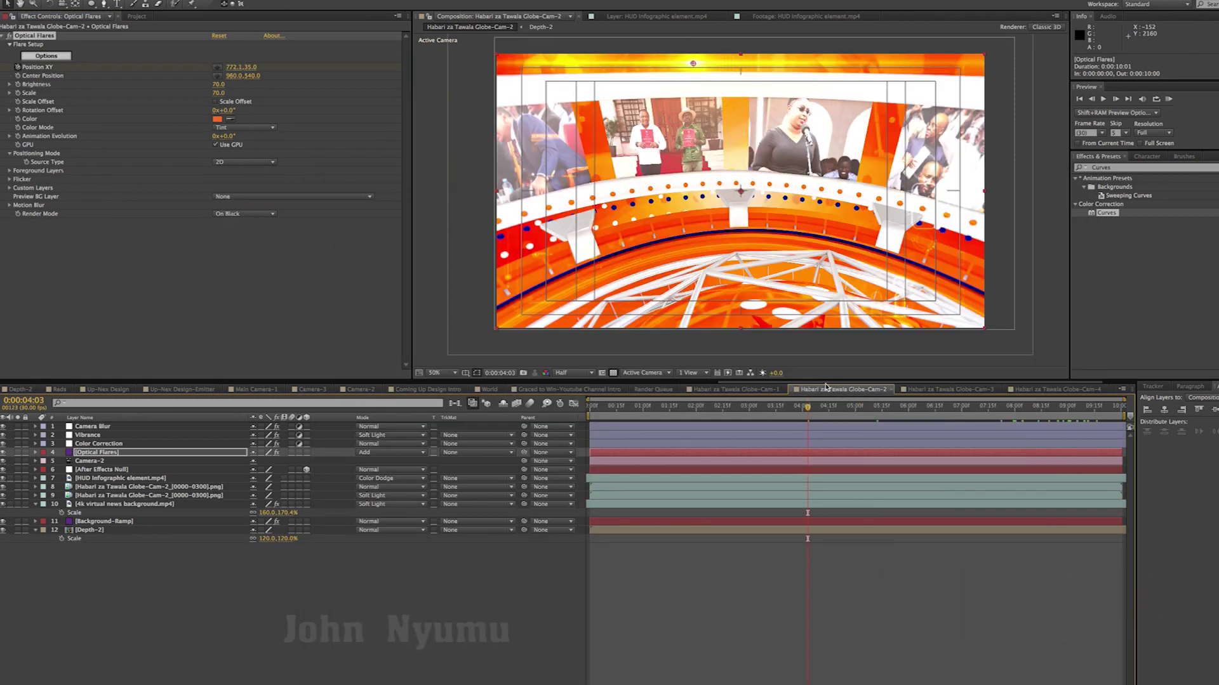
{"action": "left_click", "coordinate": [49, 57]}
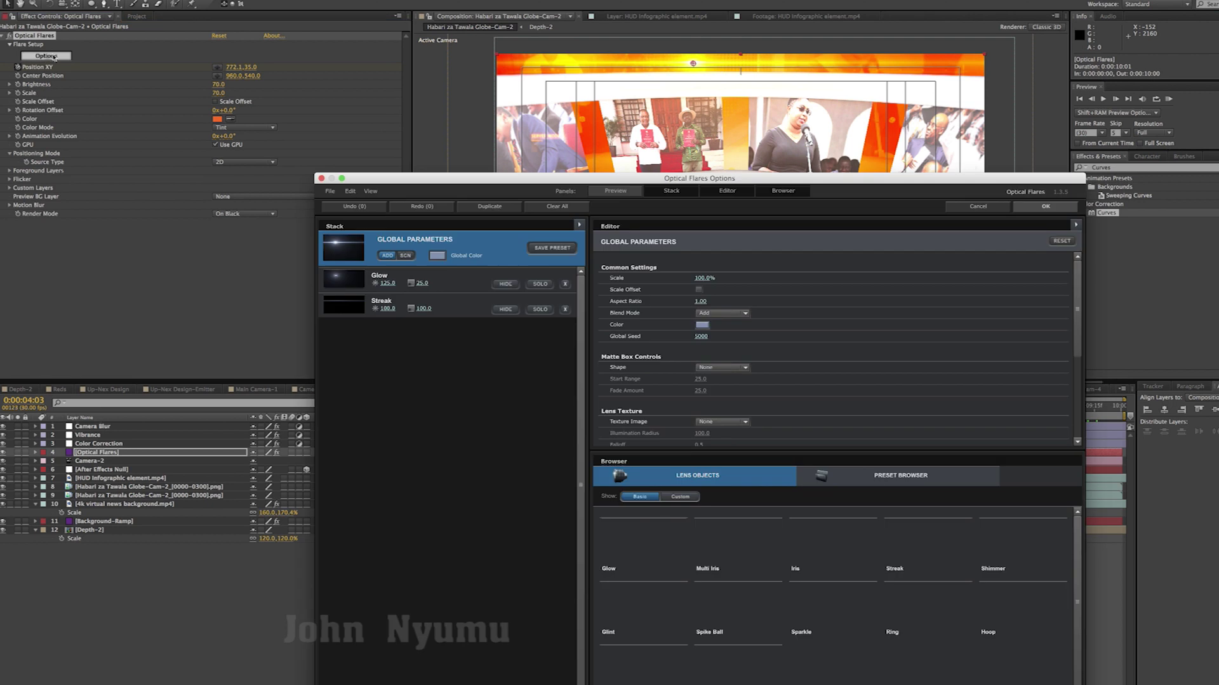
{"action": "left_click", "coordinate": [368, 272]}
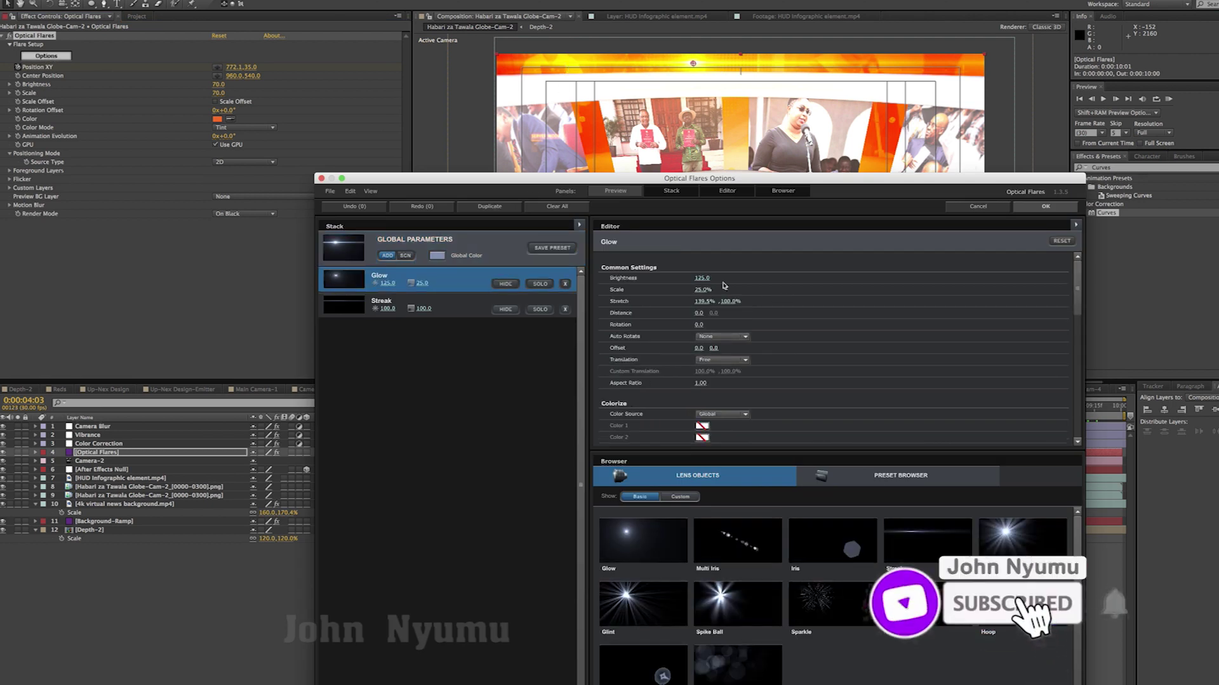
{"action": "type", "text": "9"}
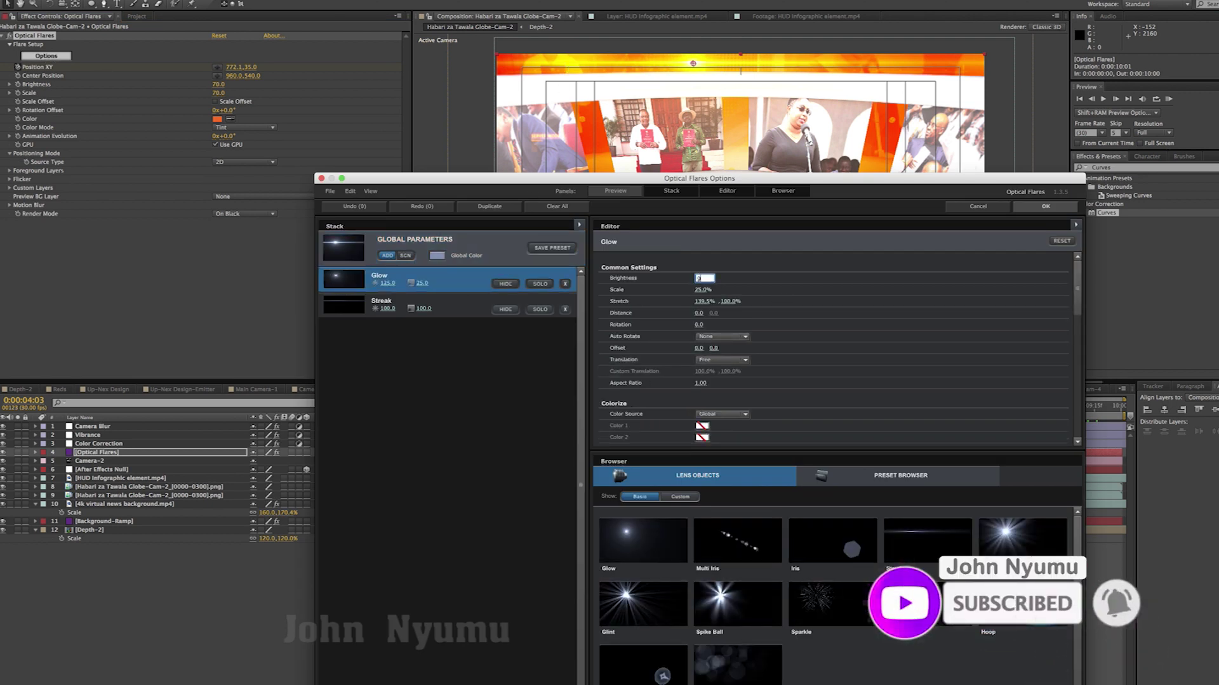
{"action": "type", "text": "4.9"}
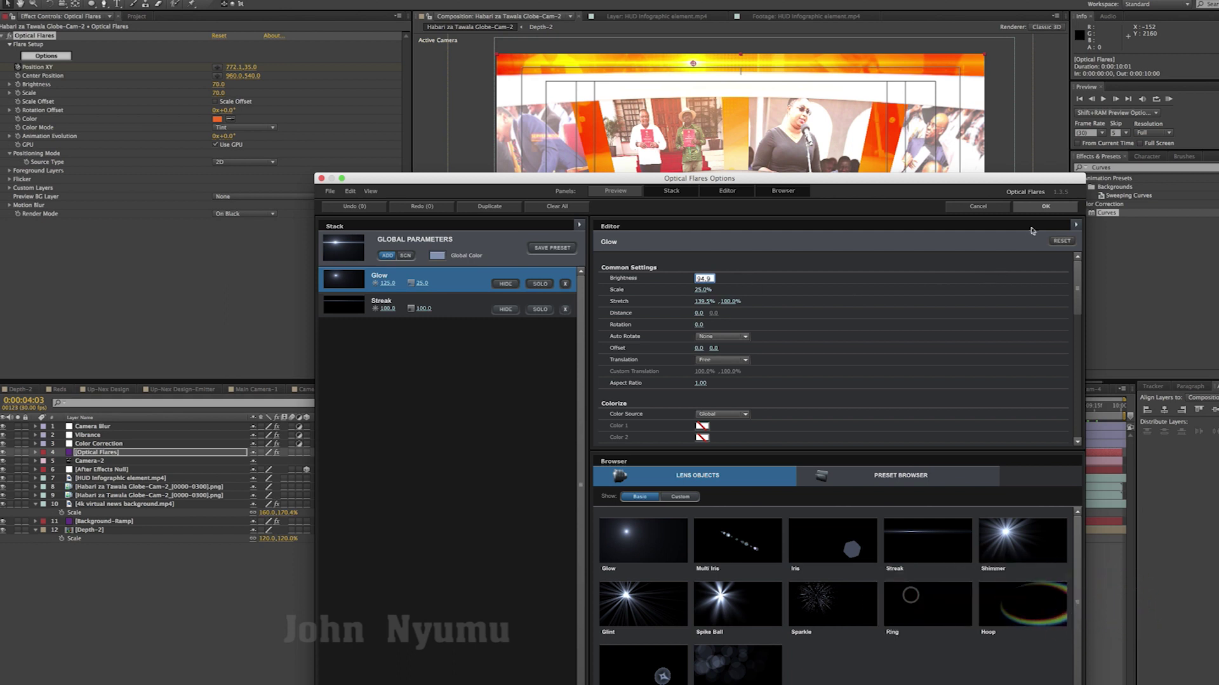
{"action": "left_click", "coordinate": [1044, 210]}
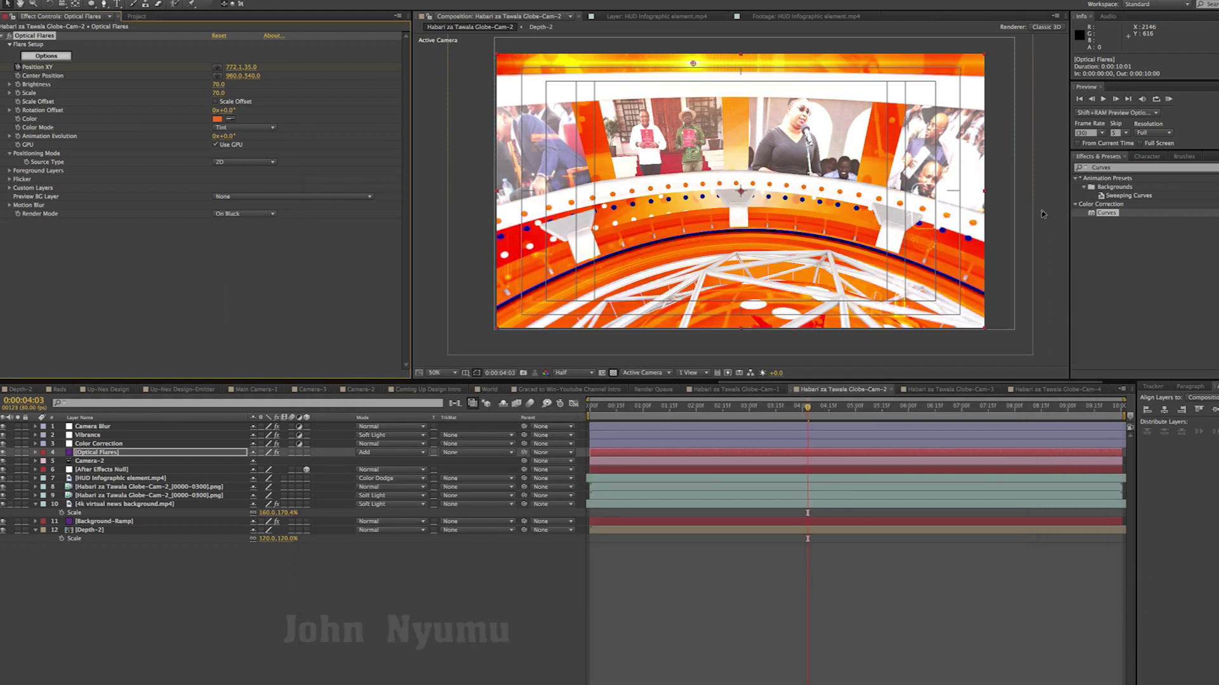
{"action": "left_click", "coordinate": [744, 391]}
{"action": "left_click", "coordinate": [37, 55]}
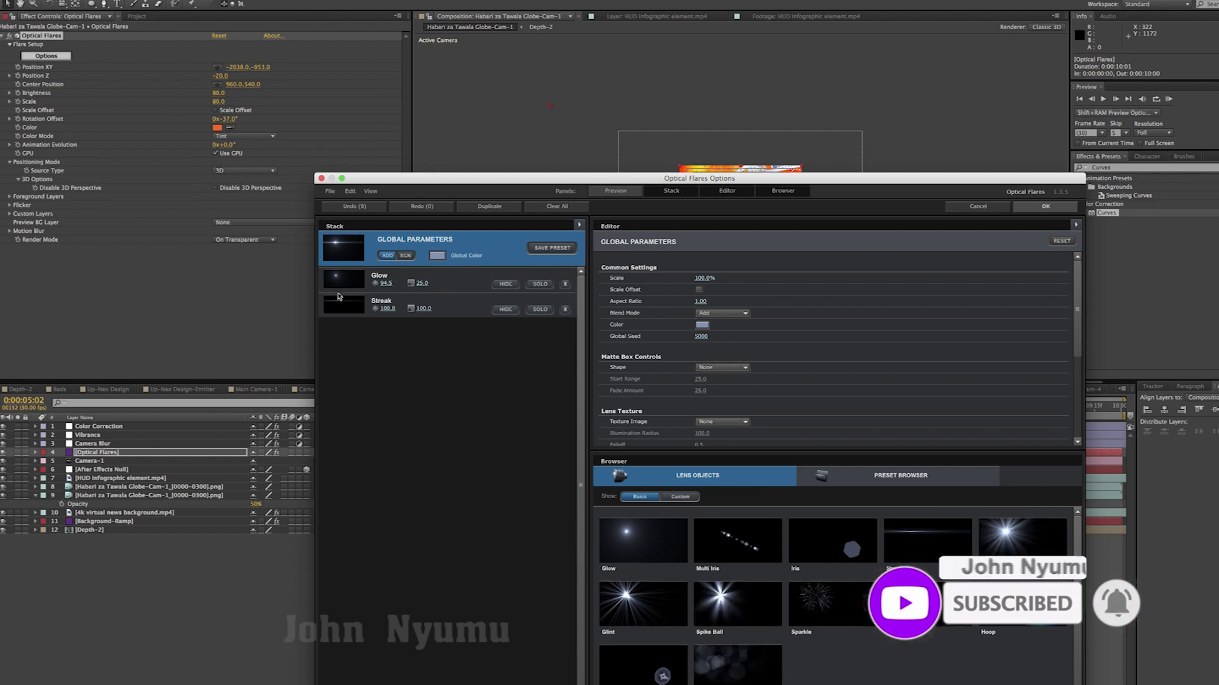
{"action": "left_click", "coordinate": [338, 297]}
{"action": "left_click", "coordinate": [339, 285]}
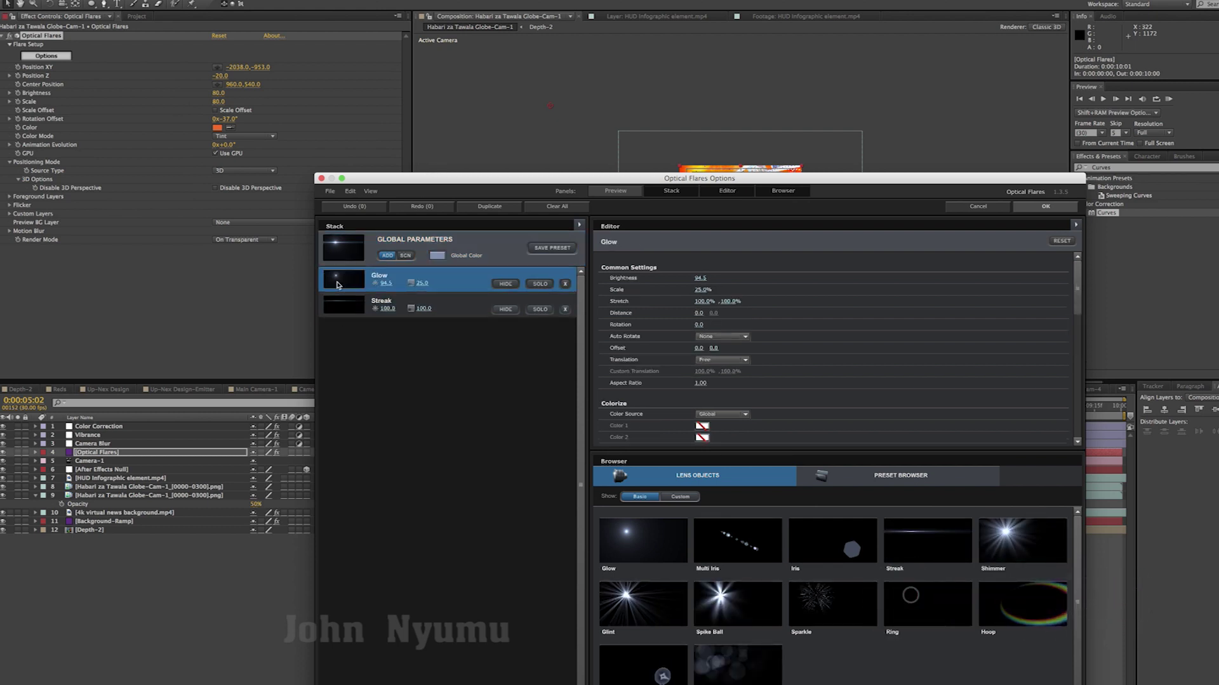
{"action": "left_click", "coordinate": [978, 206]}
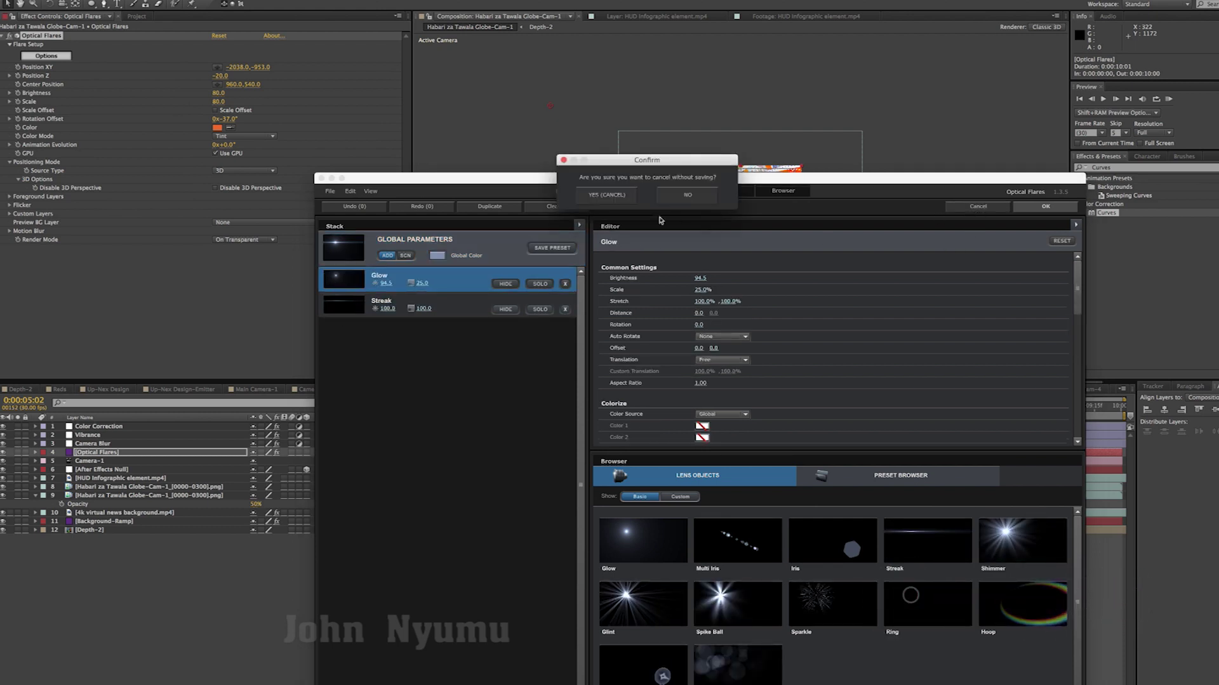
{"action": "left_click", "coordinate": [606, 194]}
{"action": "left_click", "coordinate": [842, 389]}
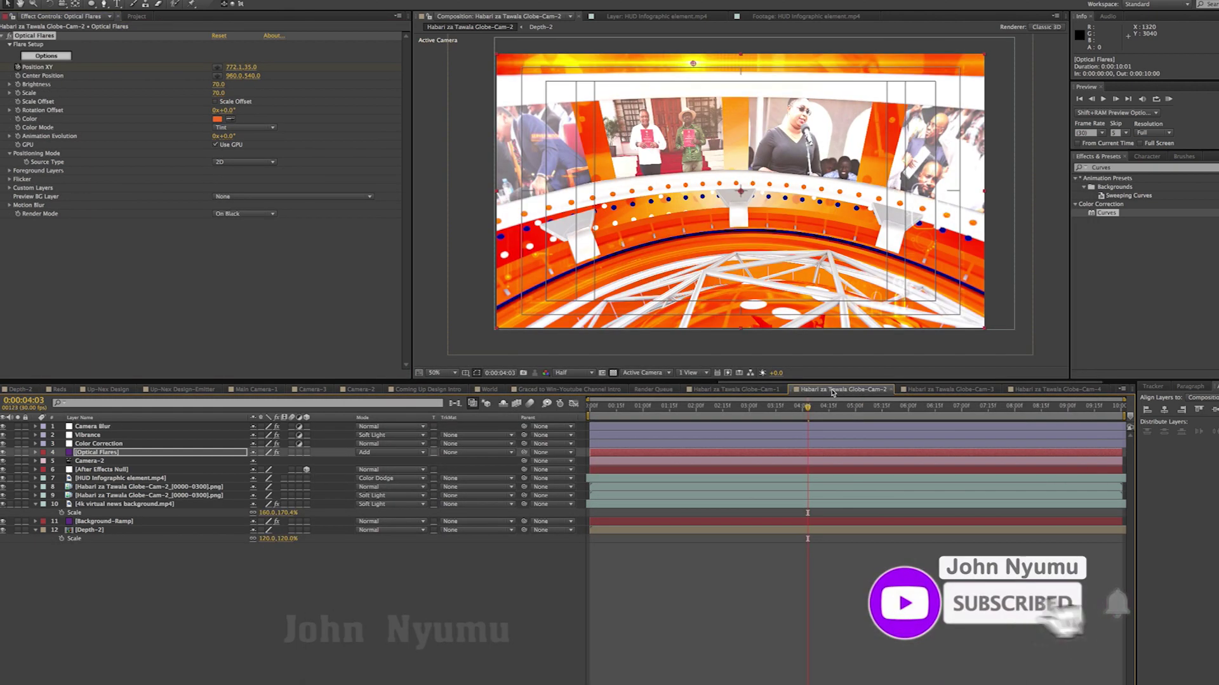
{"action": "left_click", "coordinate": [63, 57]}
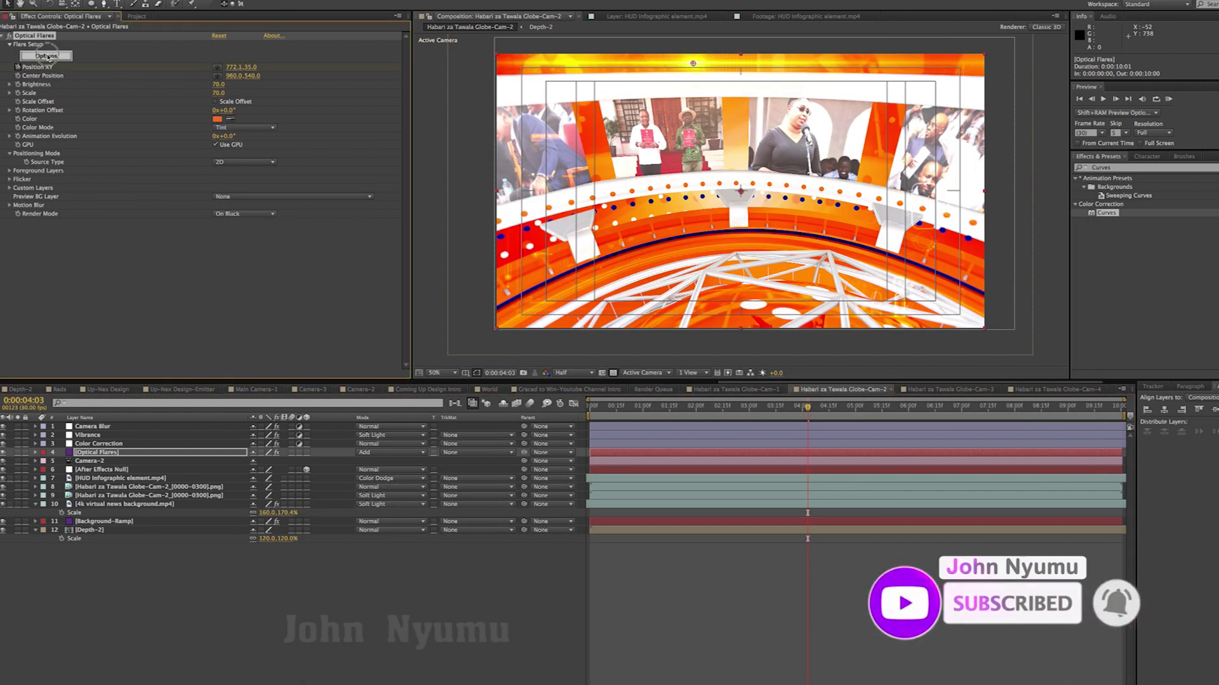
{"action": "left_click", "coordinate": [438, 279]}
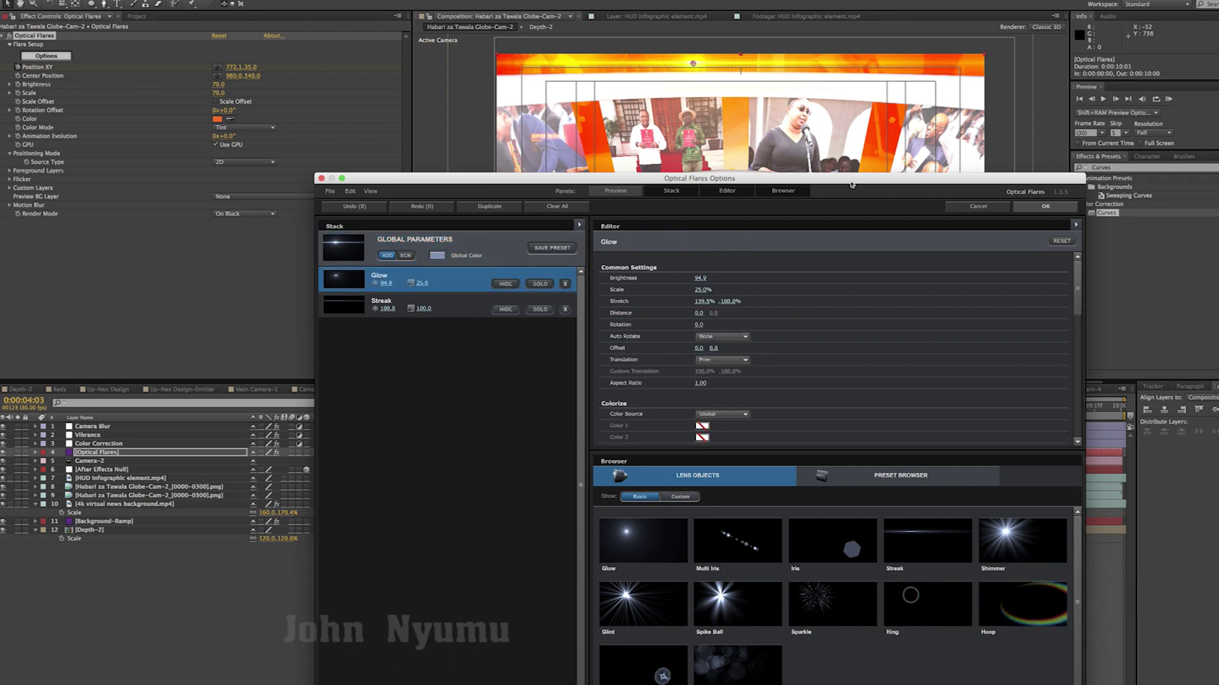
{"action": "left_click_drag", "start_coordinate": [852, 185], "coordinate": [751, 138]}
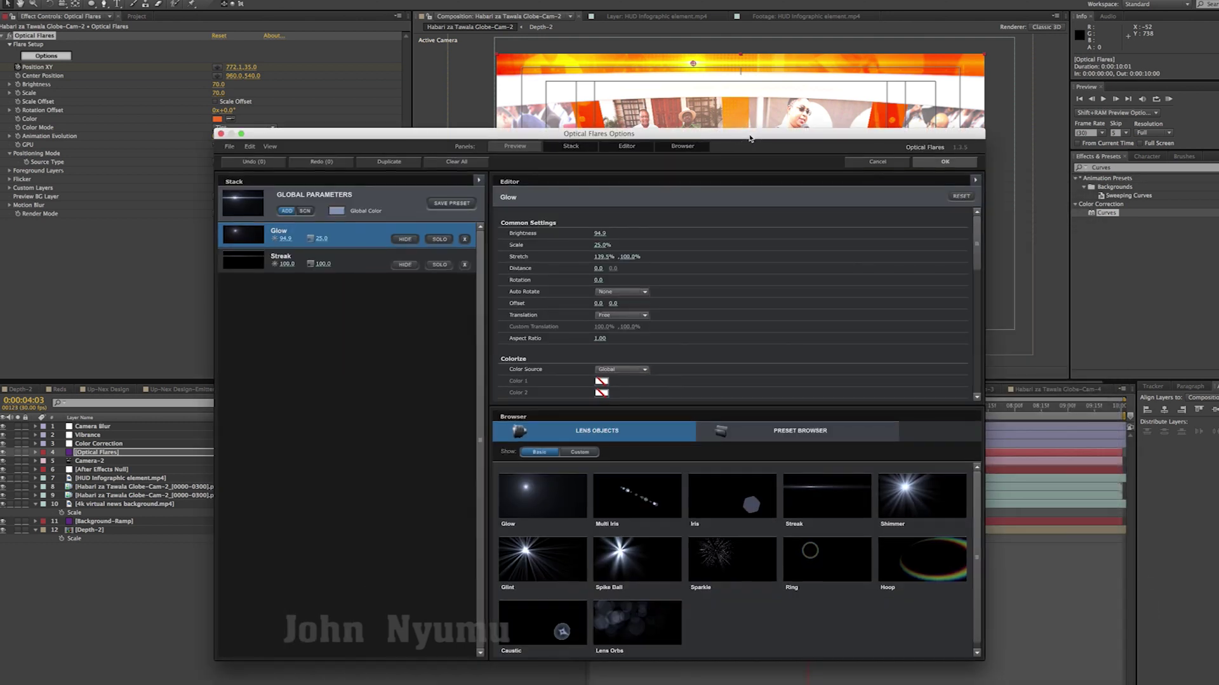
{"action": "left_click", "coordinate": [942, 162]}
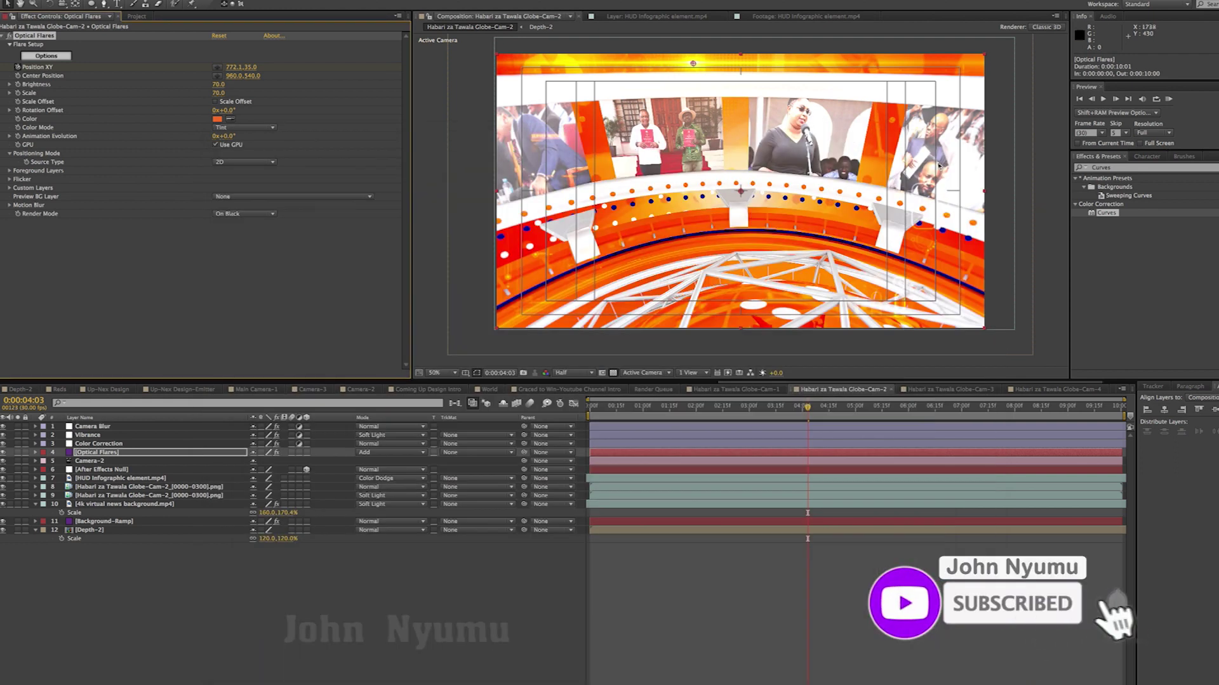
Step: Deselect the Optical Flares layer and save the news studio project
{"action": "key", "text": "F2"}
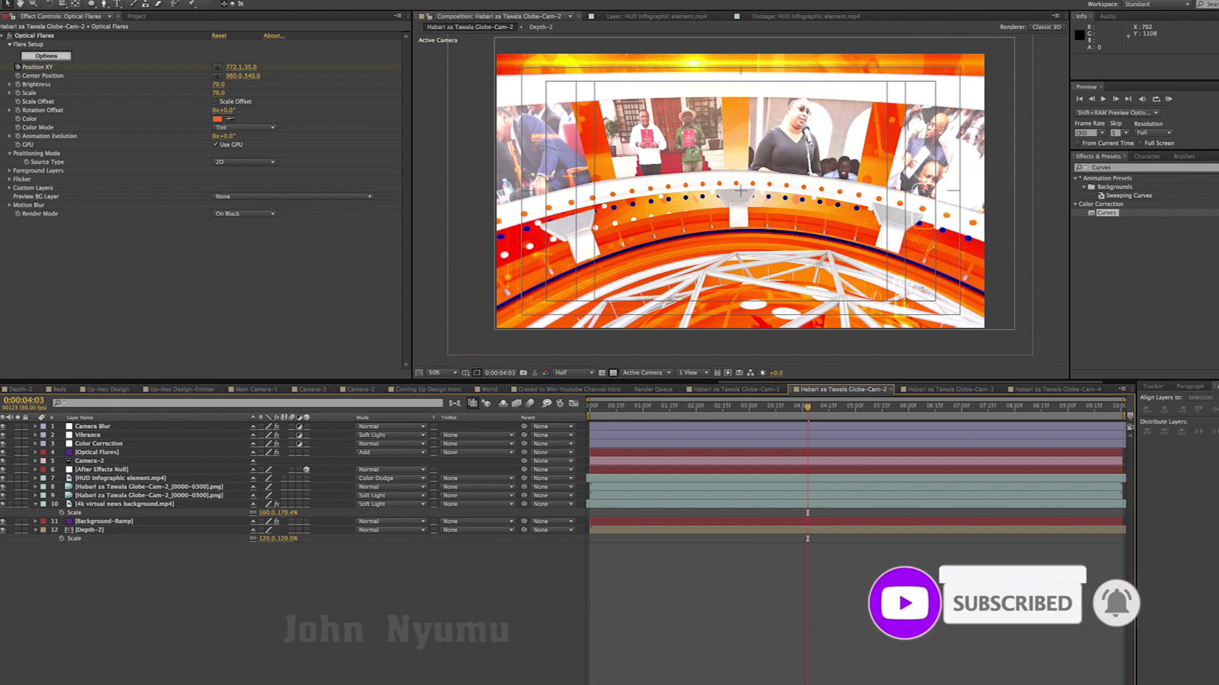
{"action": "key", "text": "ctrl+s"}
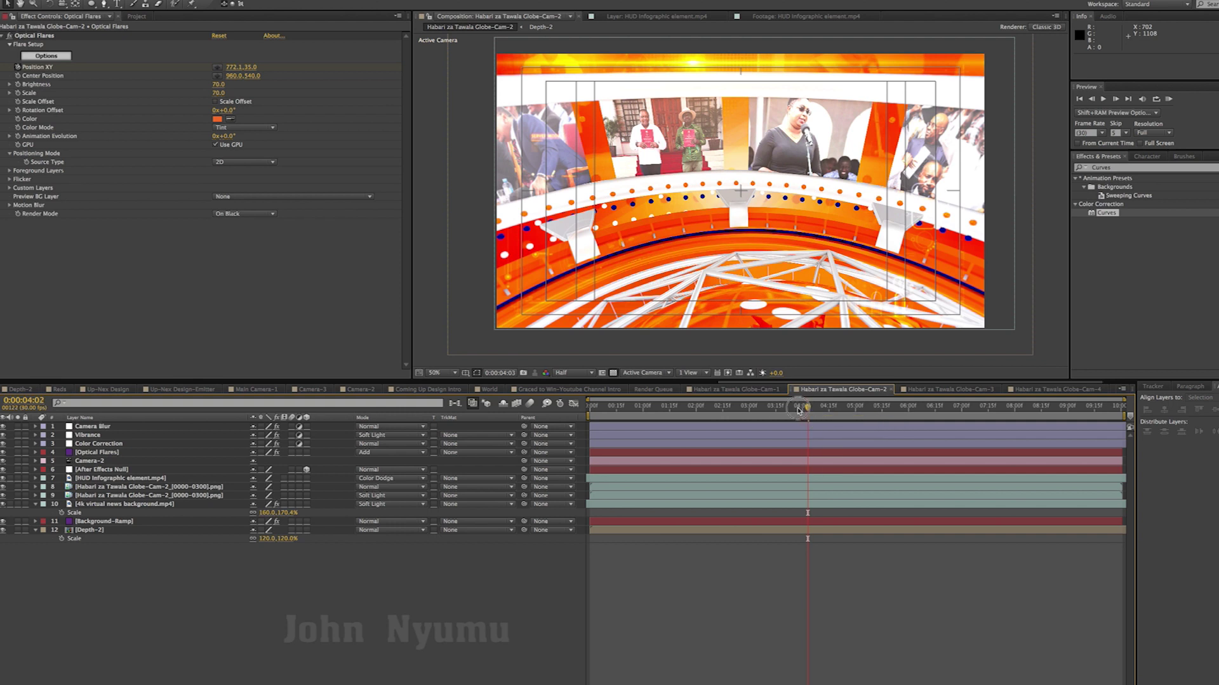
Step: Scrub the Cam-2 timeline from 0:00:02:26 out to 0:00:09:16 and back to 0:00:01:23
{"action": "left_click", "coordinate": [743, 411]}
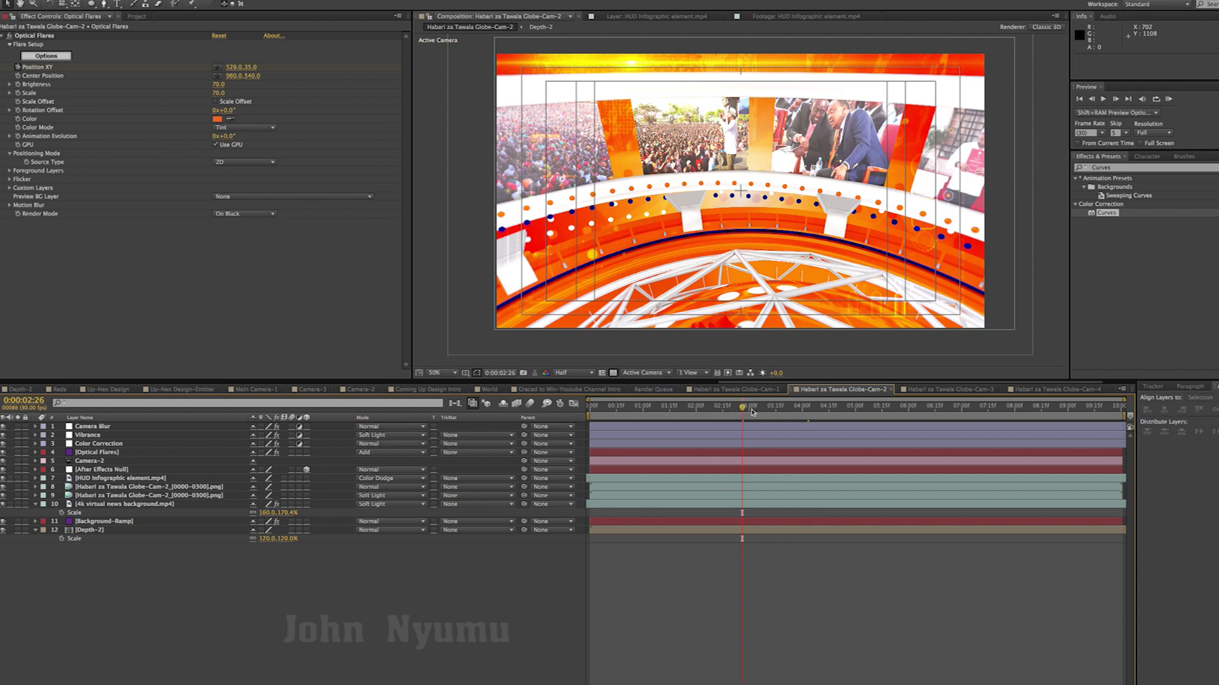
{"action": "left_click_drag", "start_coordinate": [818, 410], "coordinate": [886, 411]}
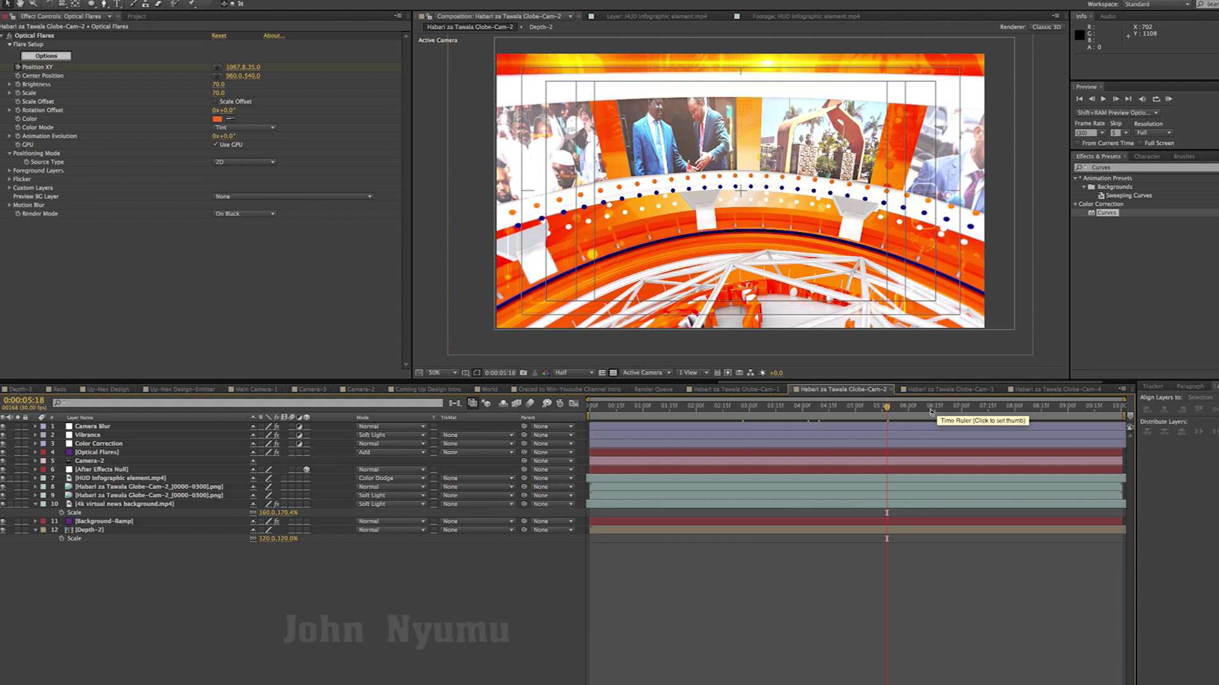
{"action": "left_click", "coordinate": [983, 411]}
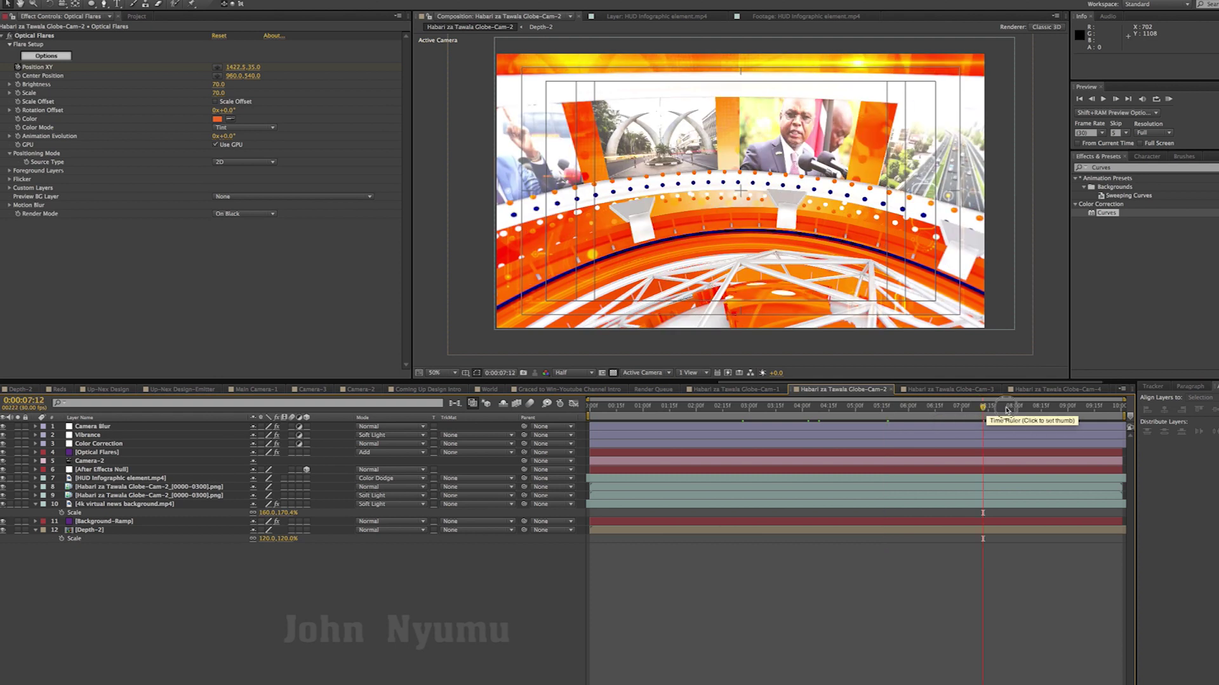
{"action": "left_click", "coordinate": [1006, 410]}
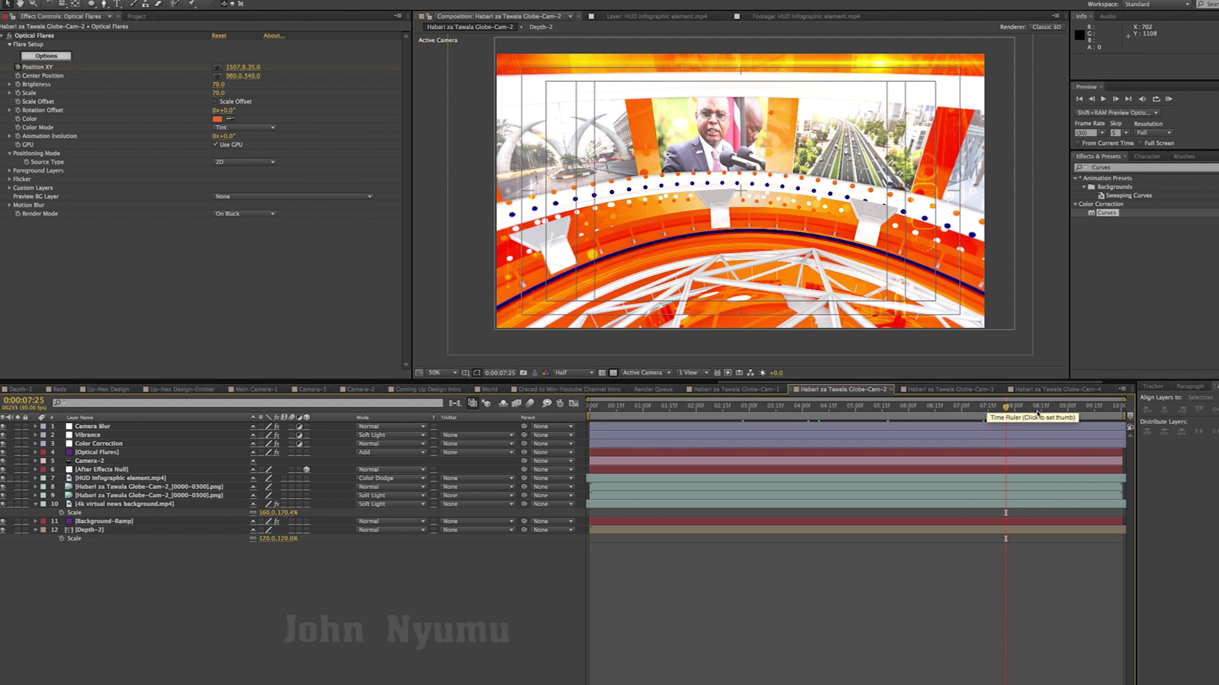
{"action": "left_click", "coordinate": [1056, 411]}
{"action": "left_click", "coordinate": [1079, 411]}
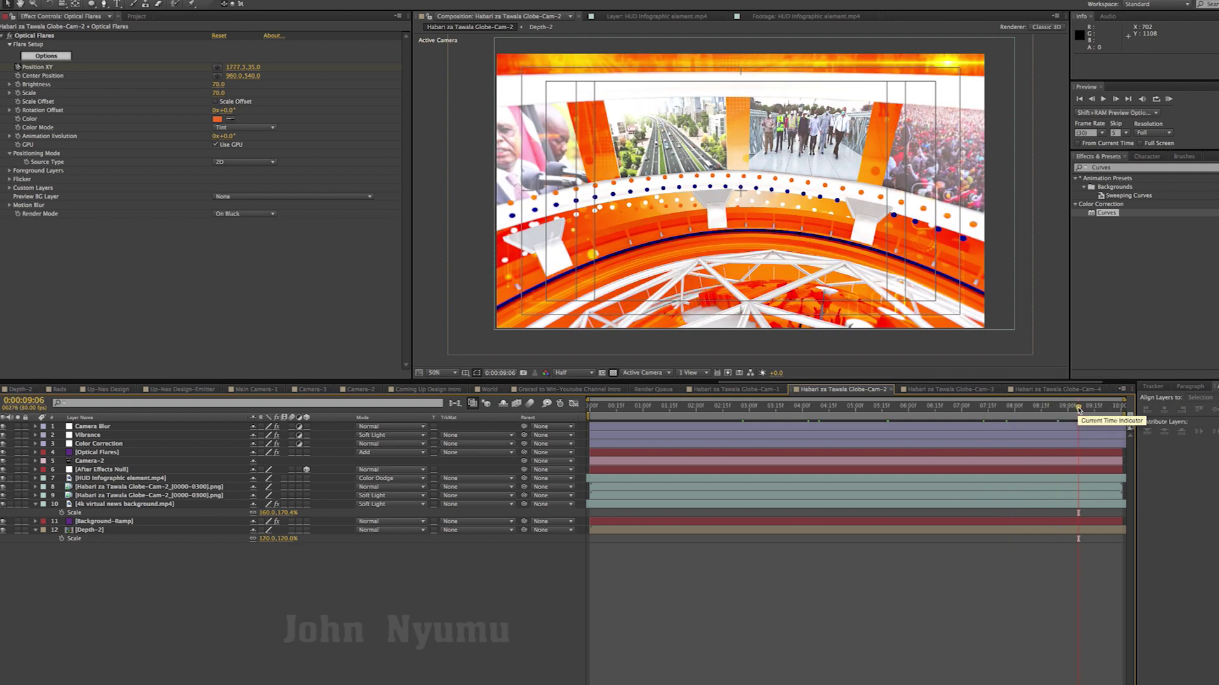
{"action": "left_click", "coordinate": [1096, 410]}
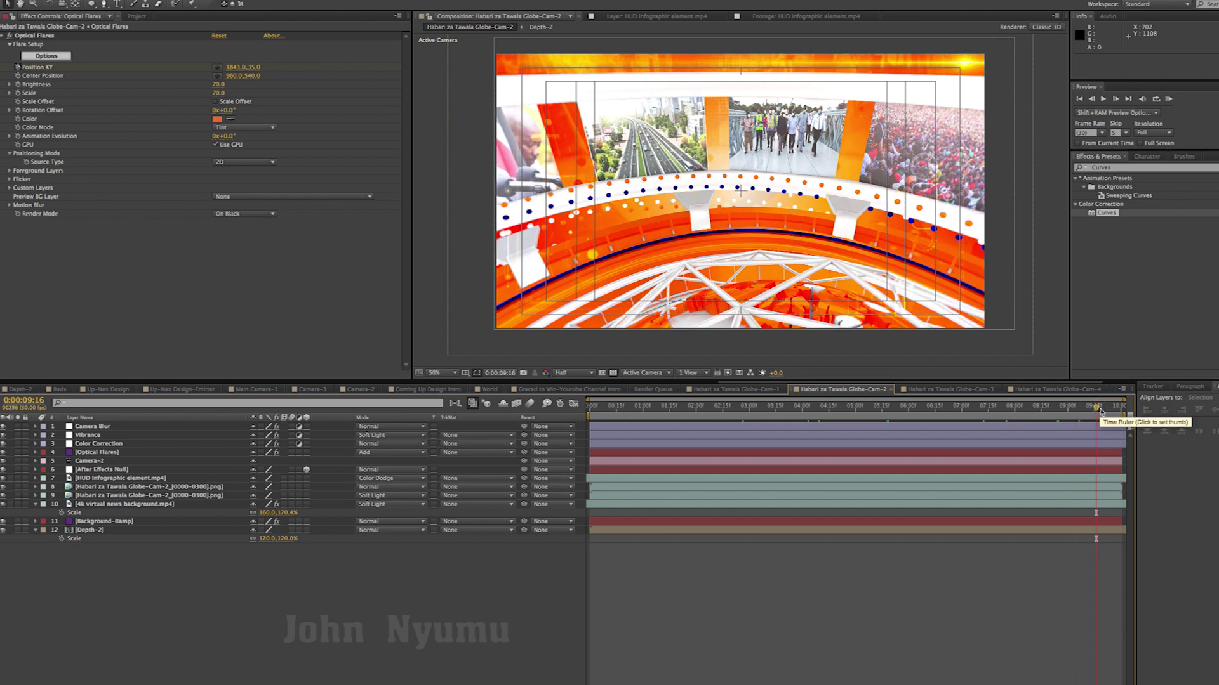
{"action": "left_click_drag", "start_coordinate": [960, 410], "coordinate": [733, 417]}
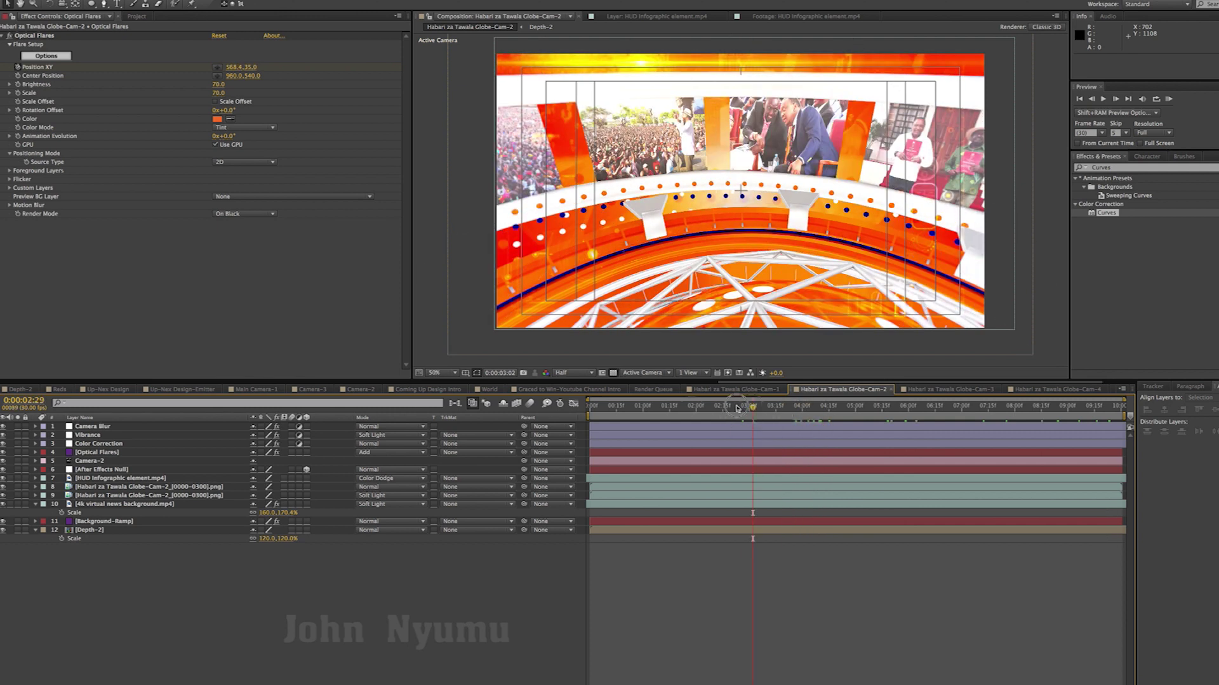
{"action": "left_click", "coordinate": [683, 412]}
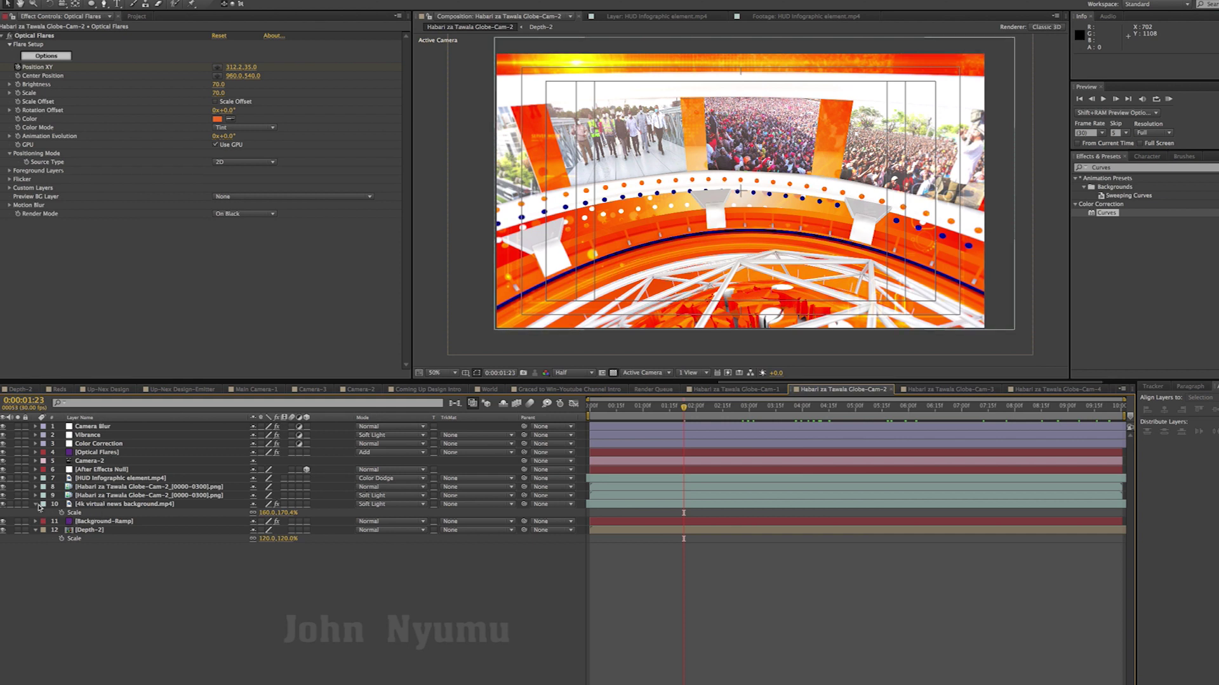
Step: Collapse the 4k virtual news background layer and select the Camera-2 and Camera Blur layers
{"action": "left_click", "coordinate": [37, 504]}
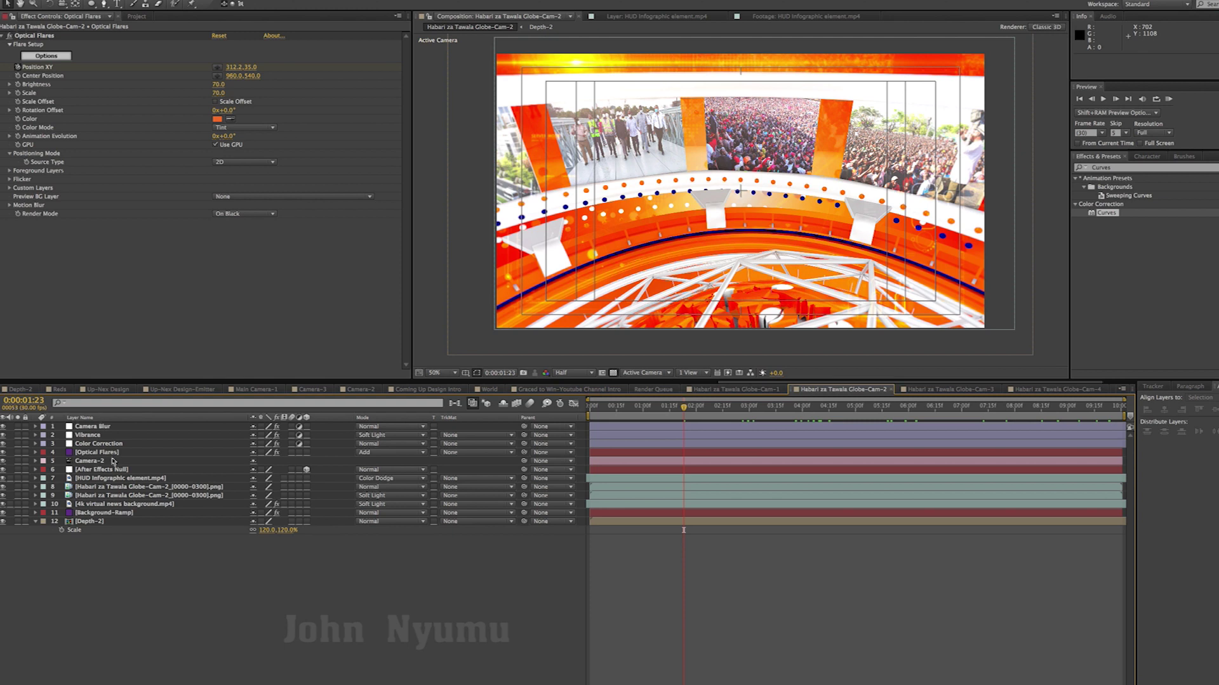
{"action": "left_click", "coordinate": [95, 462]}
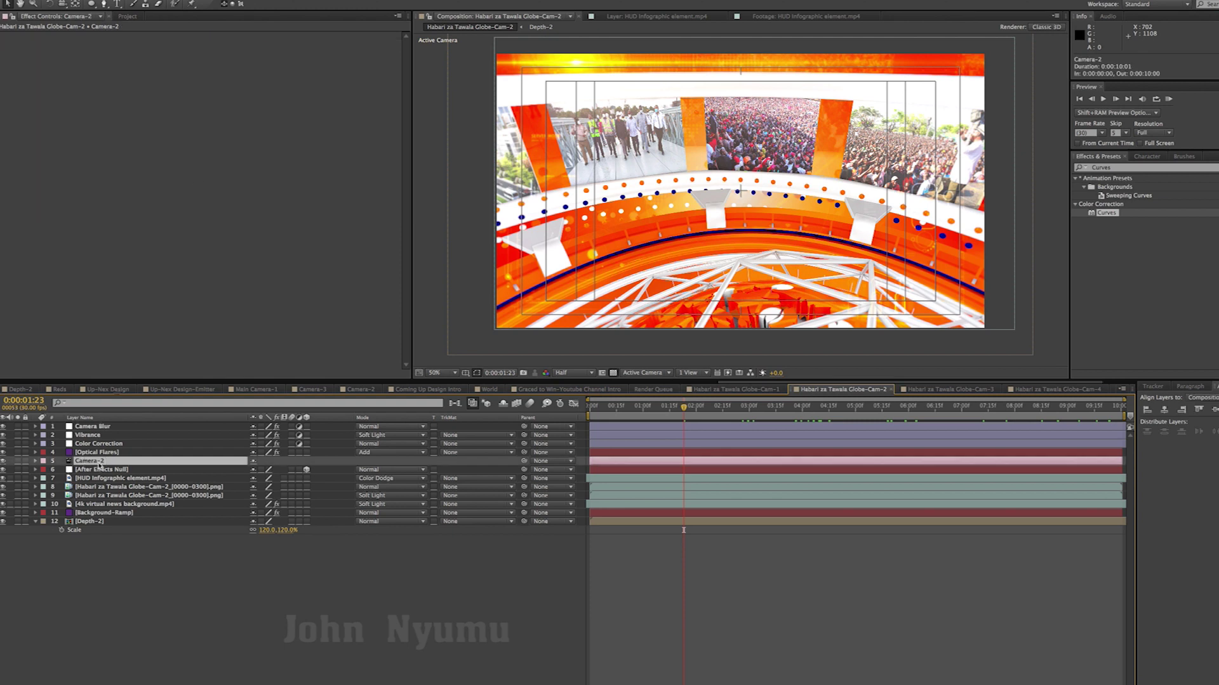
{"action": "left_click", "coordinate": [102, 428]}
Step: Raise the Camera Lens Blur radius to 4.0 and save the project
{"action": "left_click", "coordinate": [217, 45]}
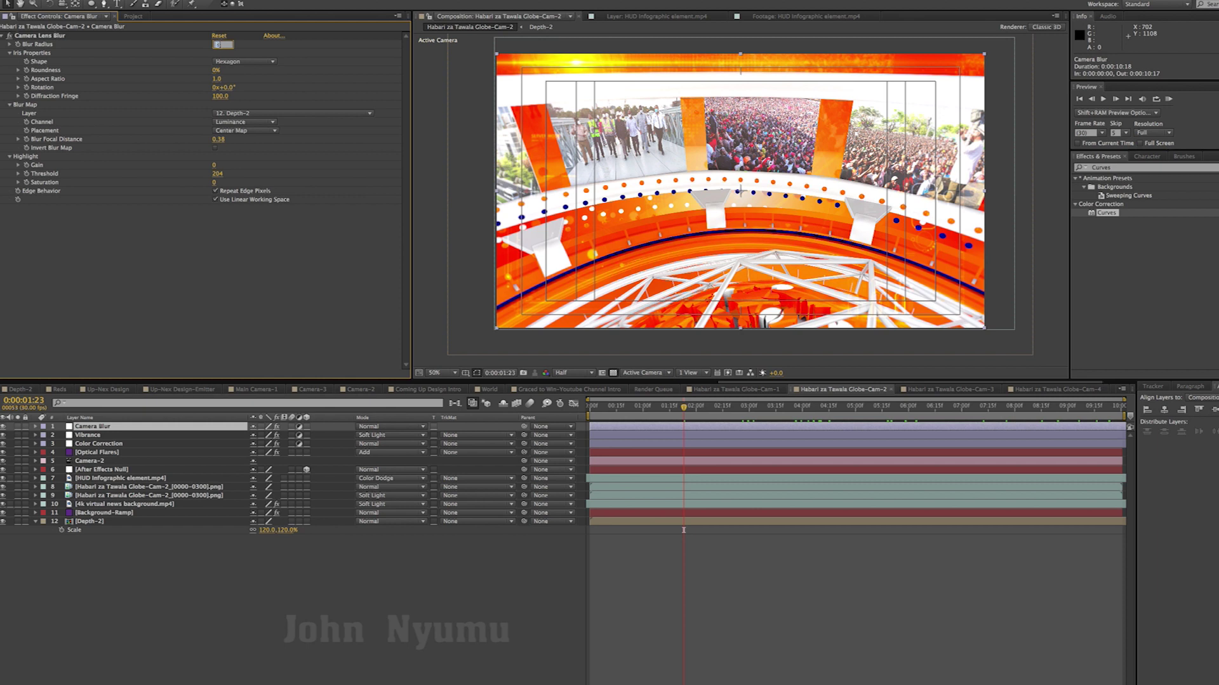
{"action": "key", "text": "Return"}
{"action": "key", "text": "ctrl+s"}
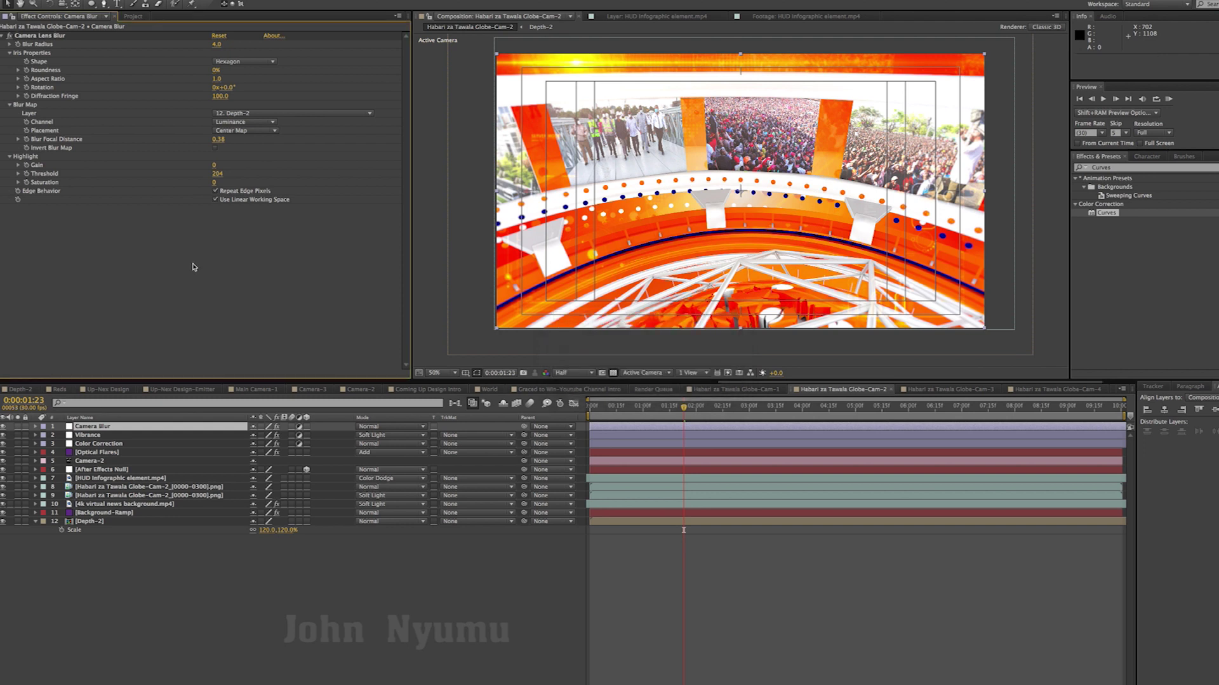
Step: Deselect all layers and scrub to 0:00:04:27 to check the stronger blur
{"action": "left_click", "coordinate": [903, 619]}
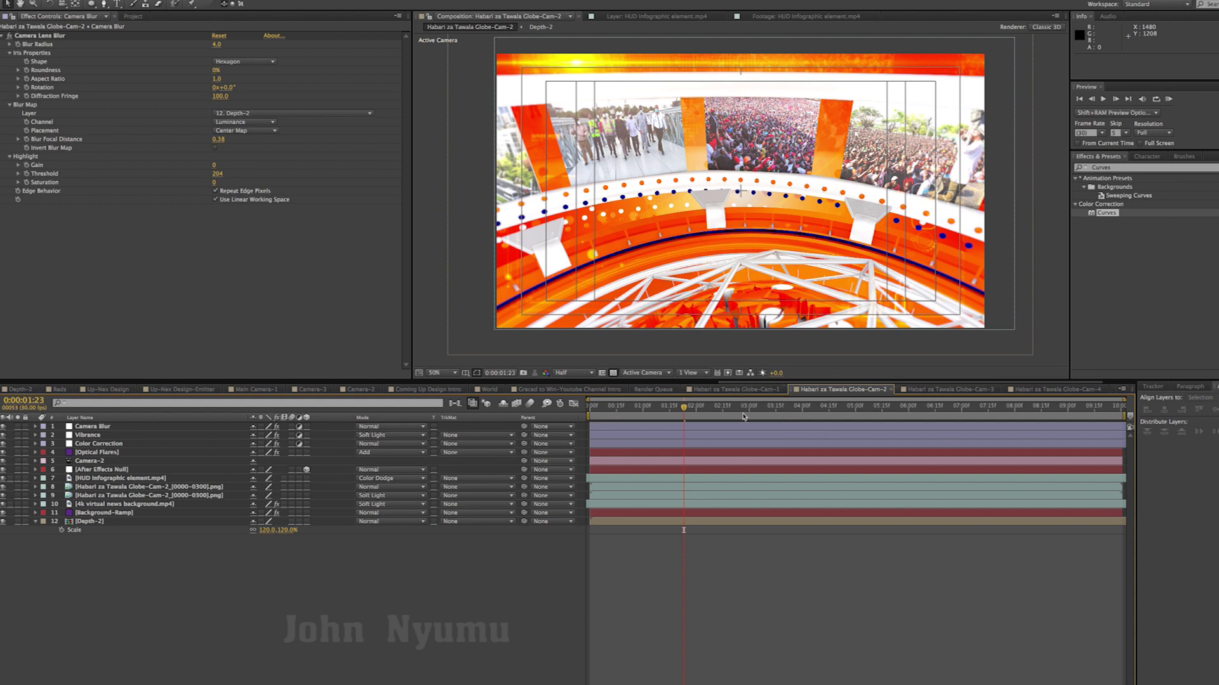
{"action": "left_click_drag", "start_coordinate": [803, 410], "coordinate": [843, 413]}
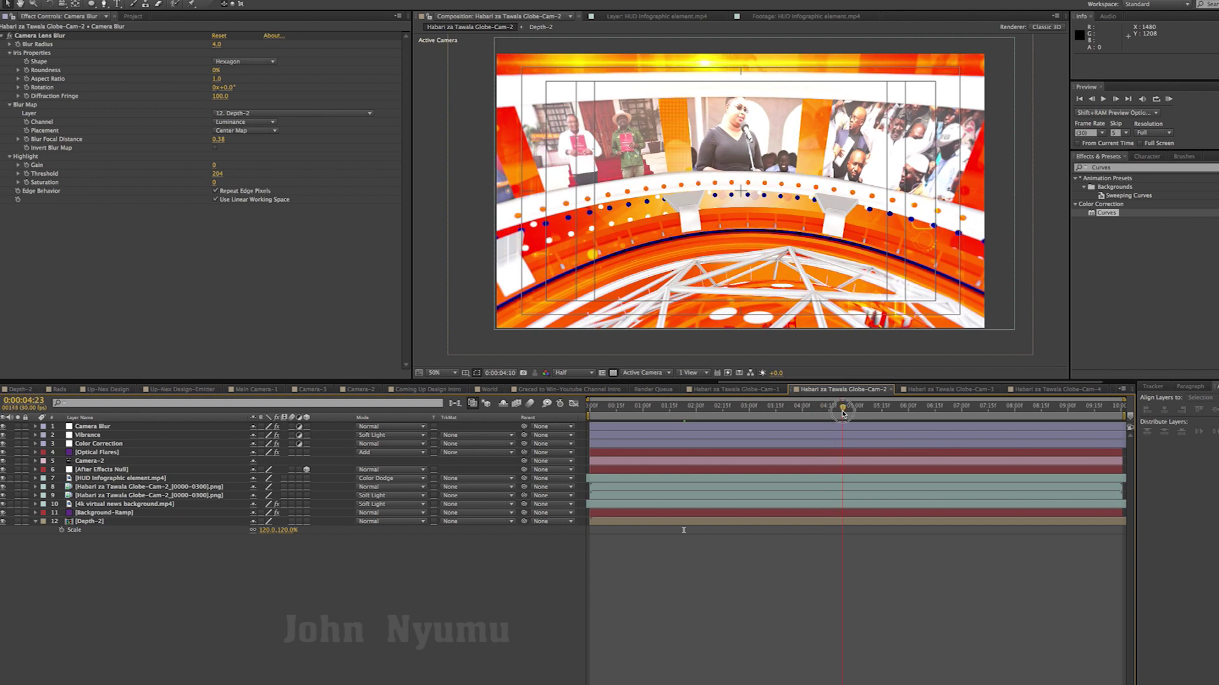
{"action": "left_click_drag", "start_coordinate": [842, 413], "coordinate": [875, 410]}
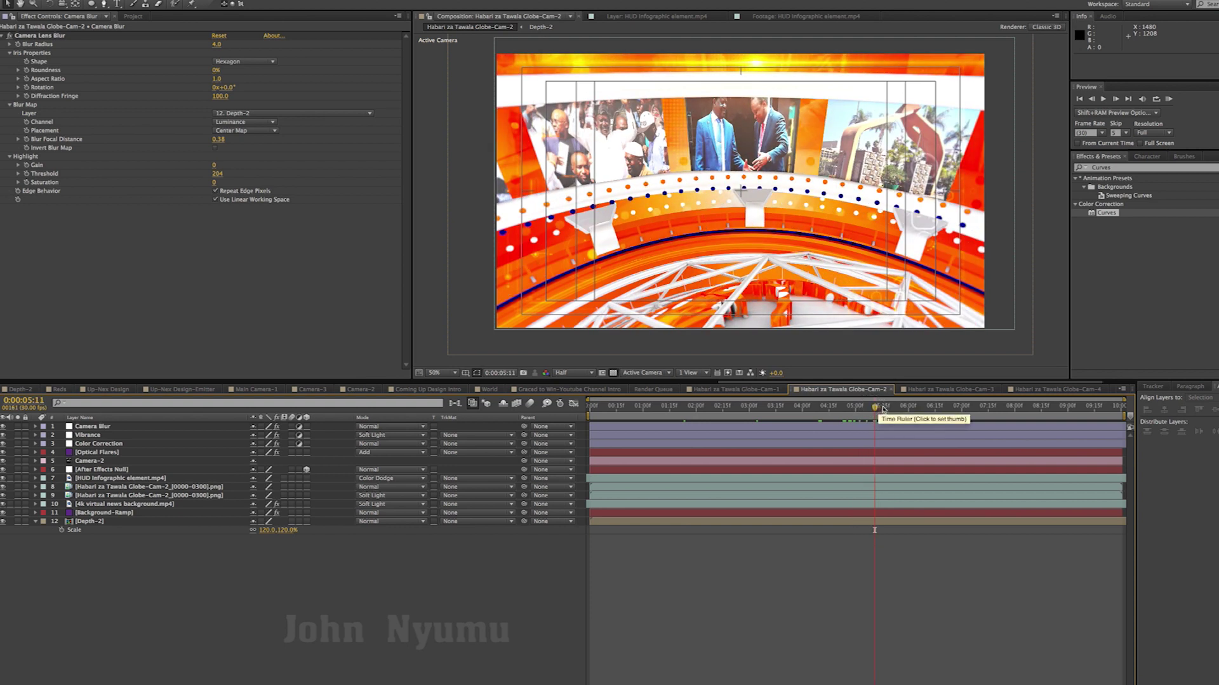
Step: Copy the Background-Ramp layer in Globe-Cam-1 and zoom the view to 50%
{"action": "left_click", "coordinate": [706, 389]}
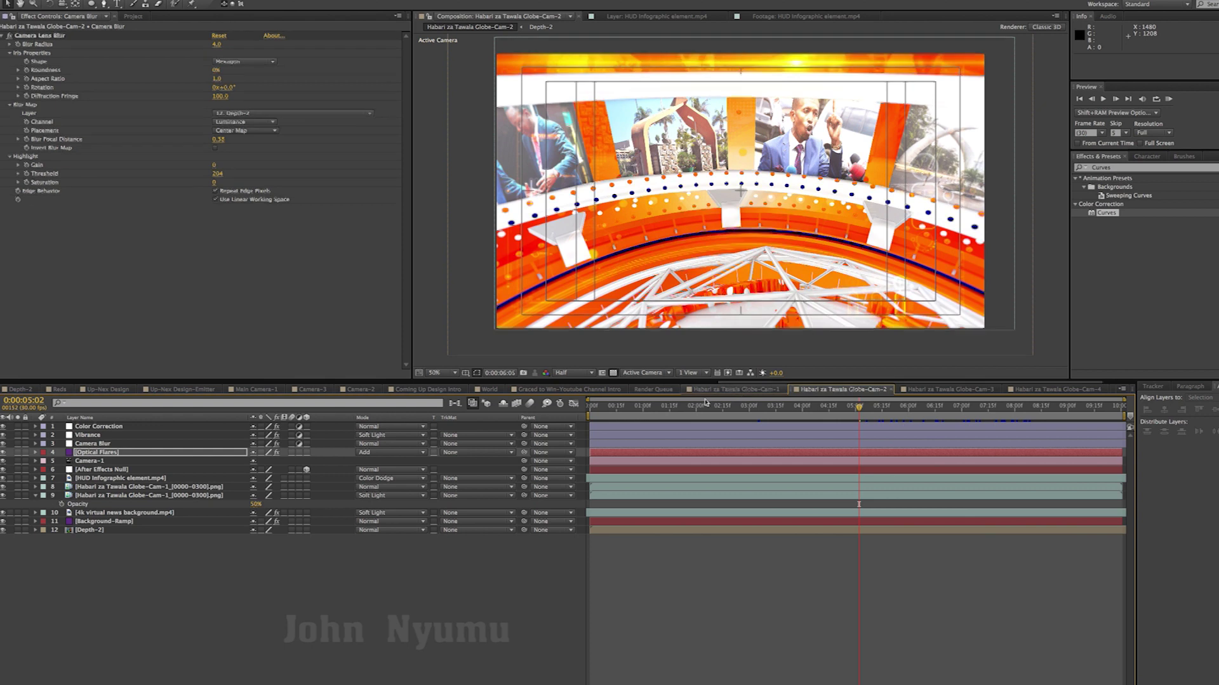
{"action": "left_click", "coordinate": [95, 531]}
{"action": "left_click", "coordinate": [92, 522]}
{"action": "key", "text": "ctrl+c"}
{"action": "key", "text": "period"}
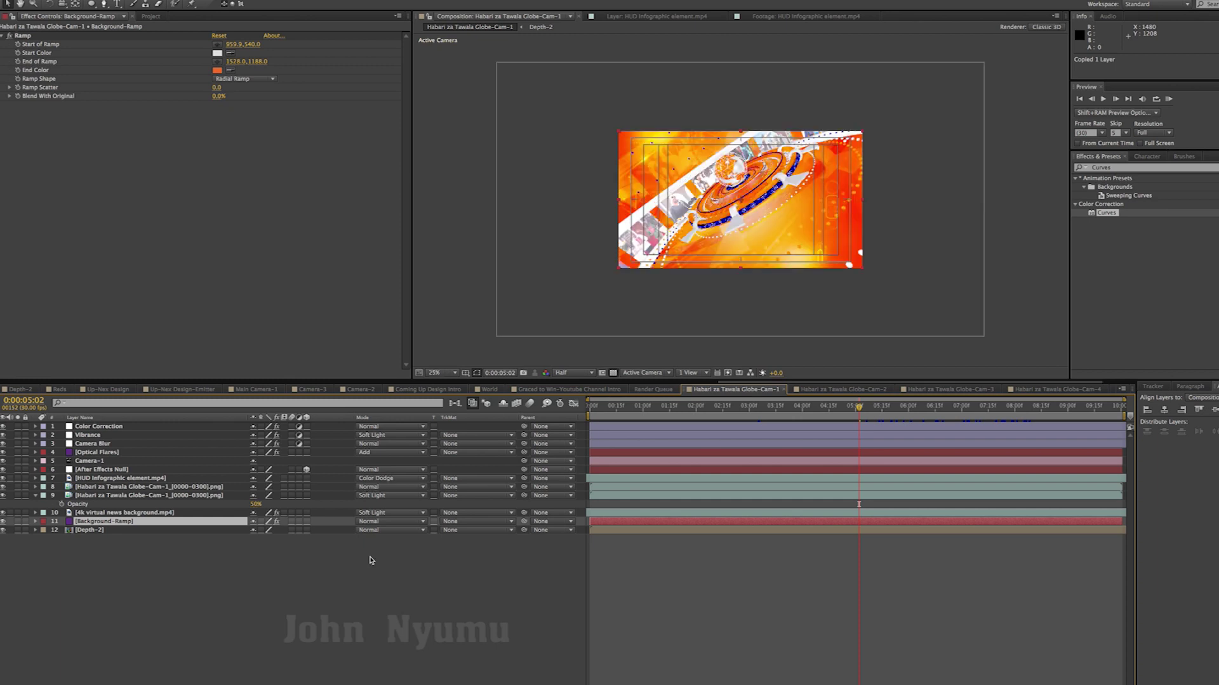
{"action": "key", "text": "period"}
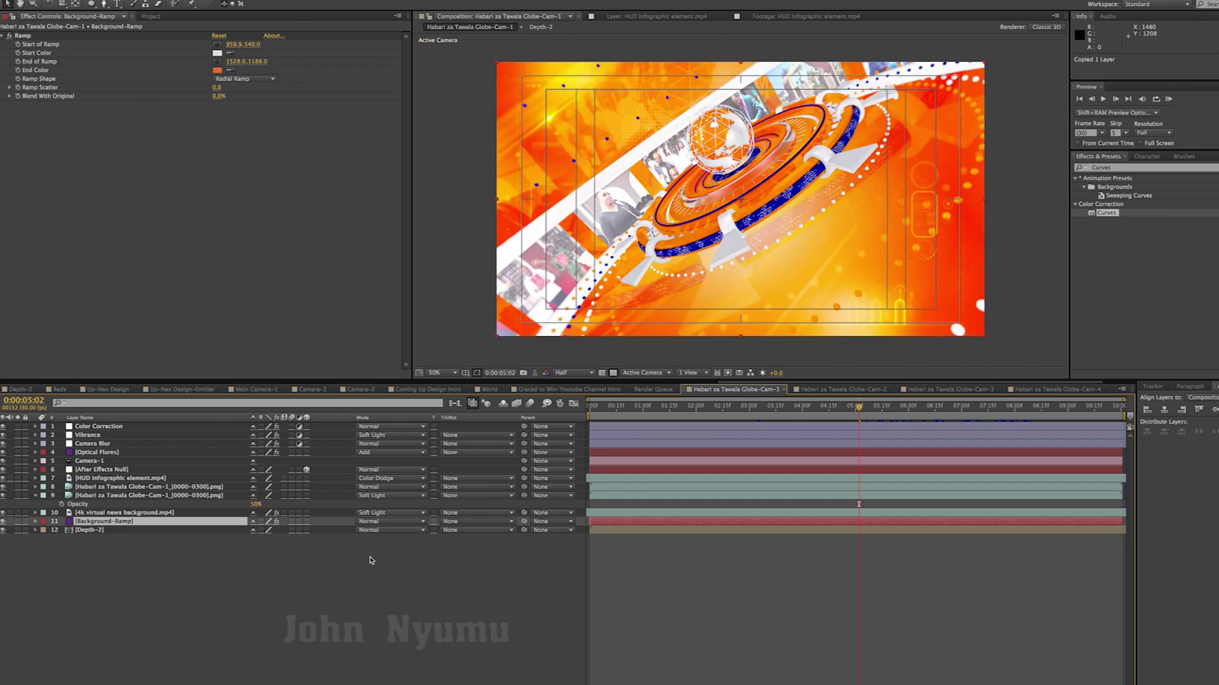
Step: Paste Background-Ramp into Globe-Cam-3 at frame 0:00:00:00
{"action": "left_click", "coordinate": [828, 390]}
{"action": "left_click", "coordinate": [936, 390]}
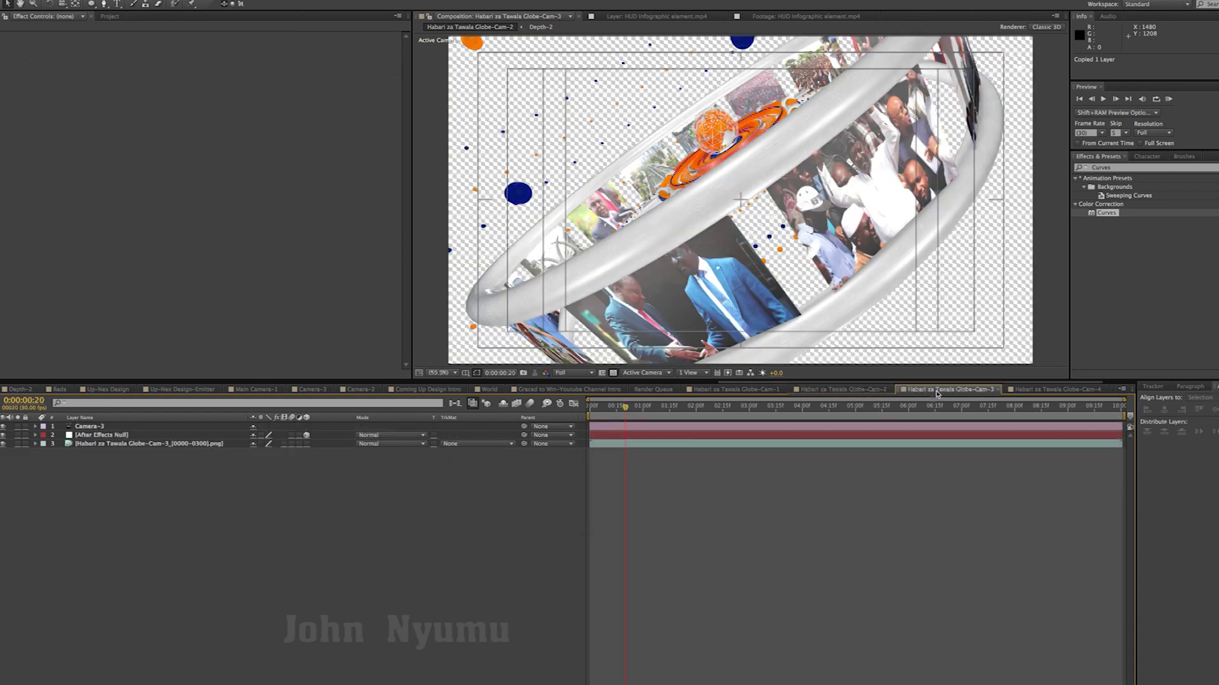
{"action": "left_click_drag", "start_coordinate": [624, 408], "coordinate": [508, 413]}
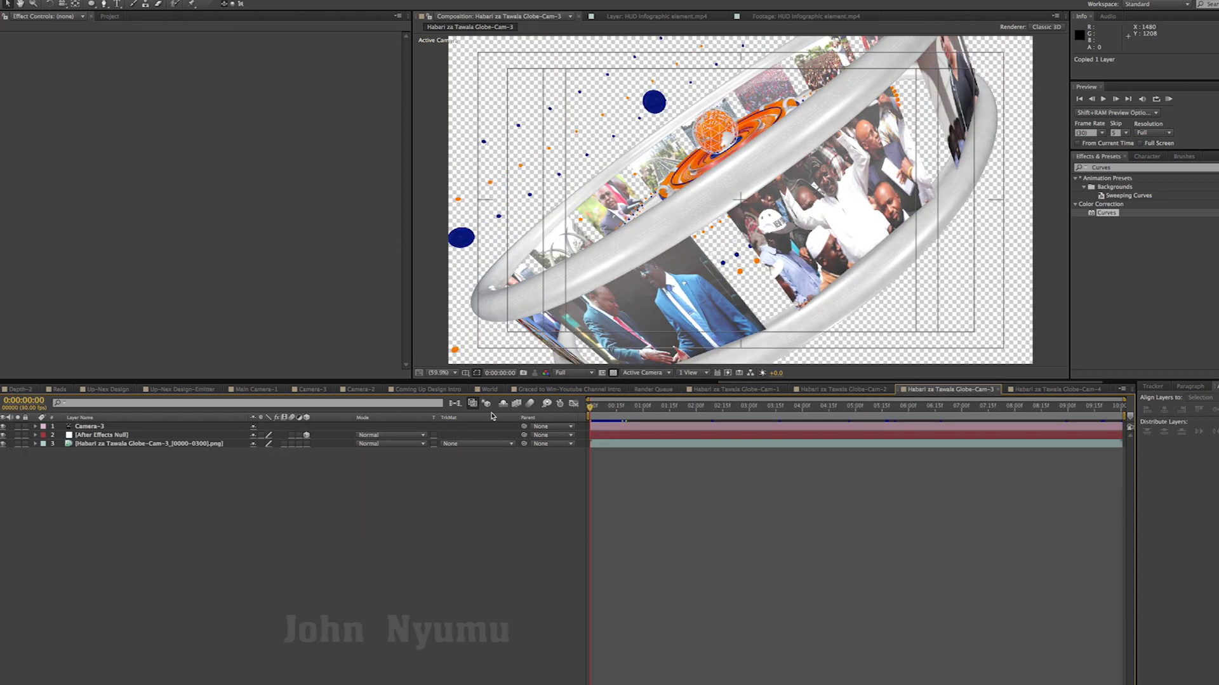
{"action": "key", "text": "ctrl+v"}
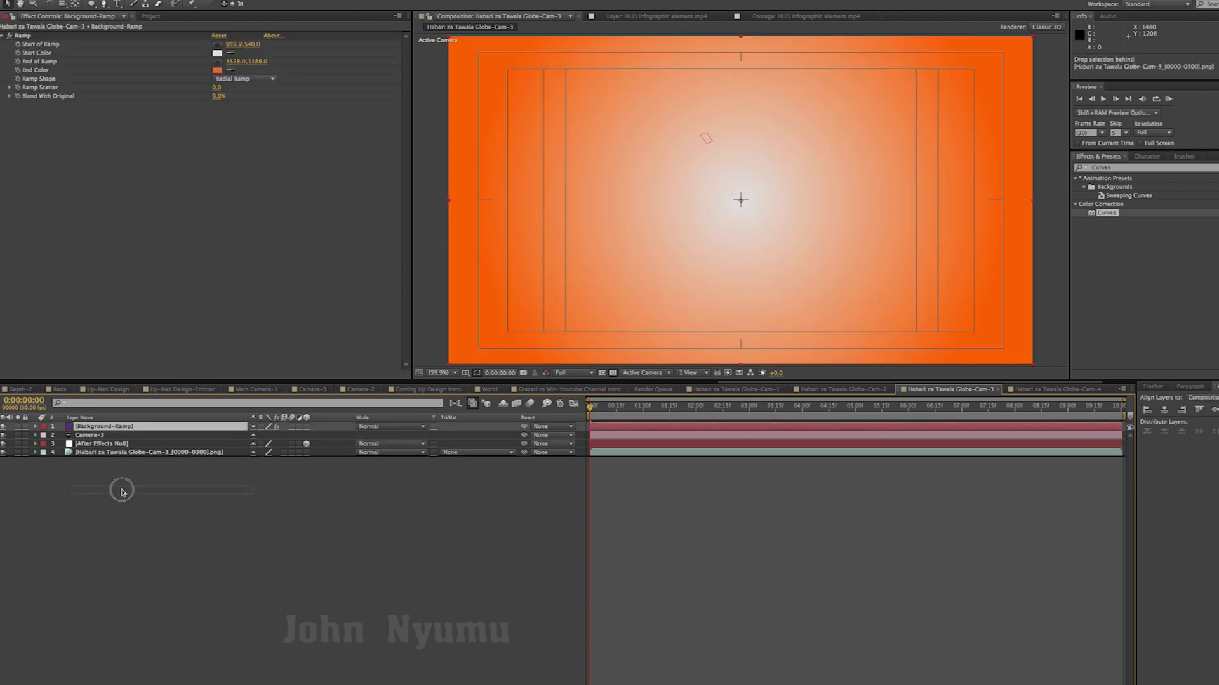
Step: Move Background-Ramp beneath the globe render in Globe-Cam-3 and duplicate the globe render layer
{"action": "left_click_drag", "start_coordinate": [116, 429], "coordinate": [121, 489]}
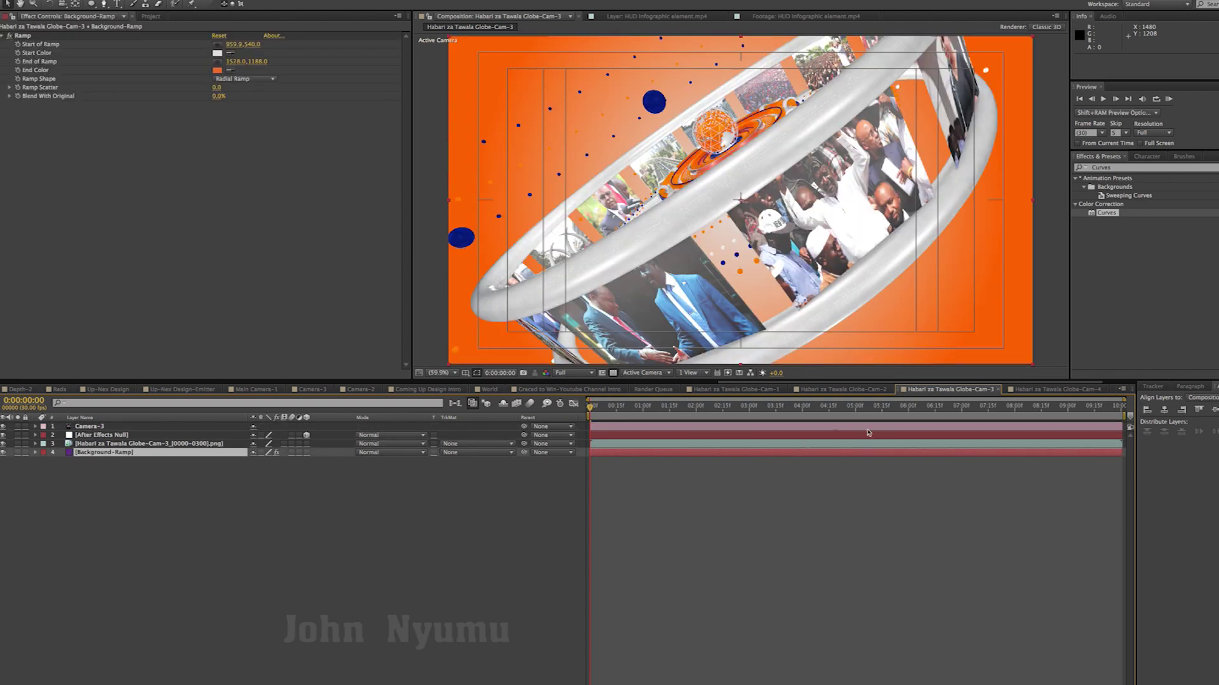
{"action": "left_click_drag", "start_coordinate": [589, 411], "coordinate": [722, 415]}
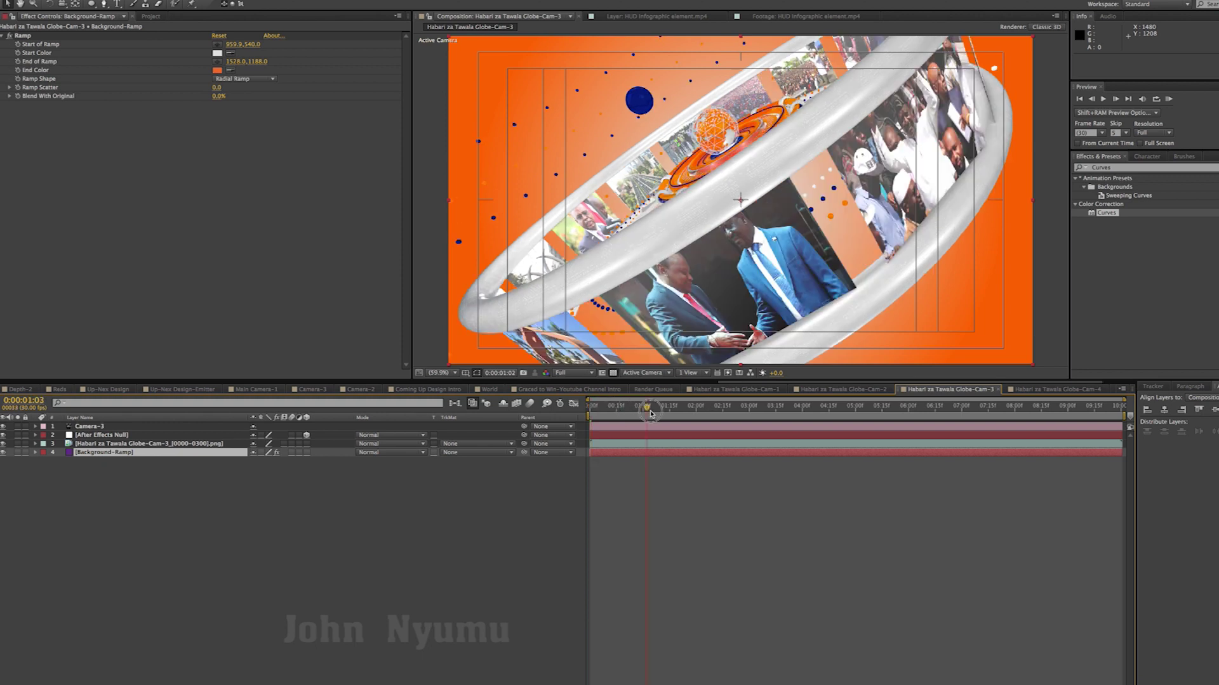
{"action": "left_click", "coordinate": [205, 444]}
{"action": "key", "text": "ctrl+d"}
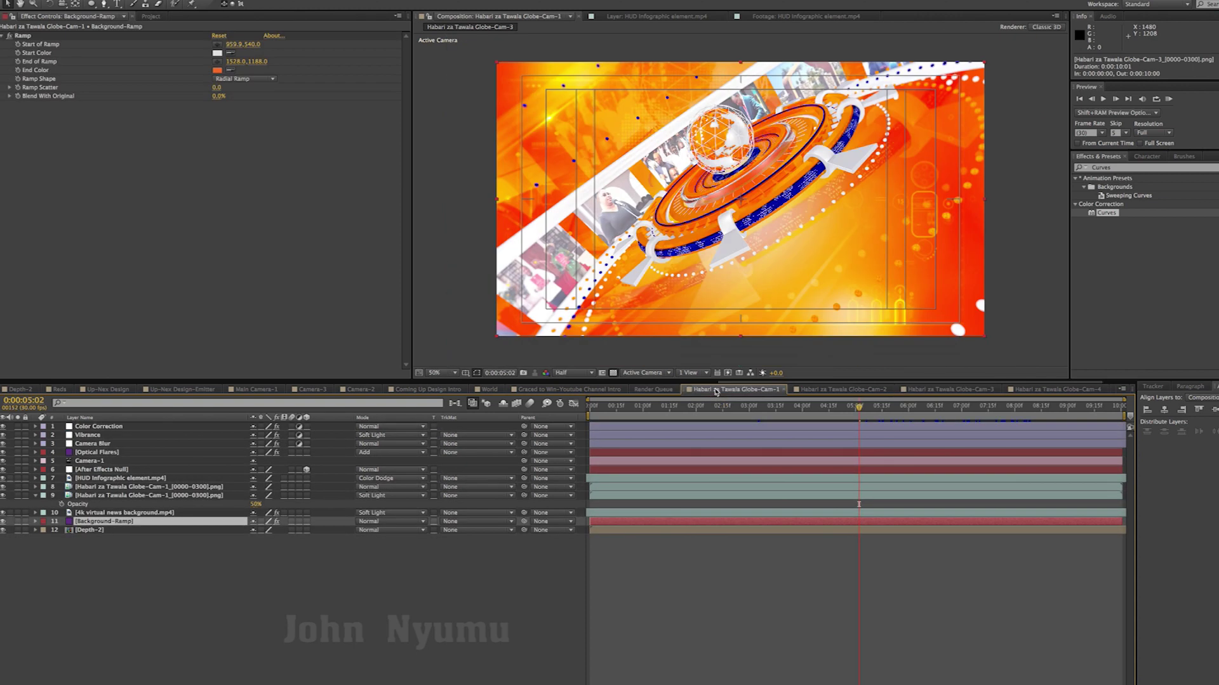
Step: Check the scale and opacity of the matching globe layer in Globe-Cam-1 for reference
{"action": "left_click", "coordinate": [715, 390]}
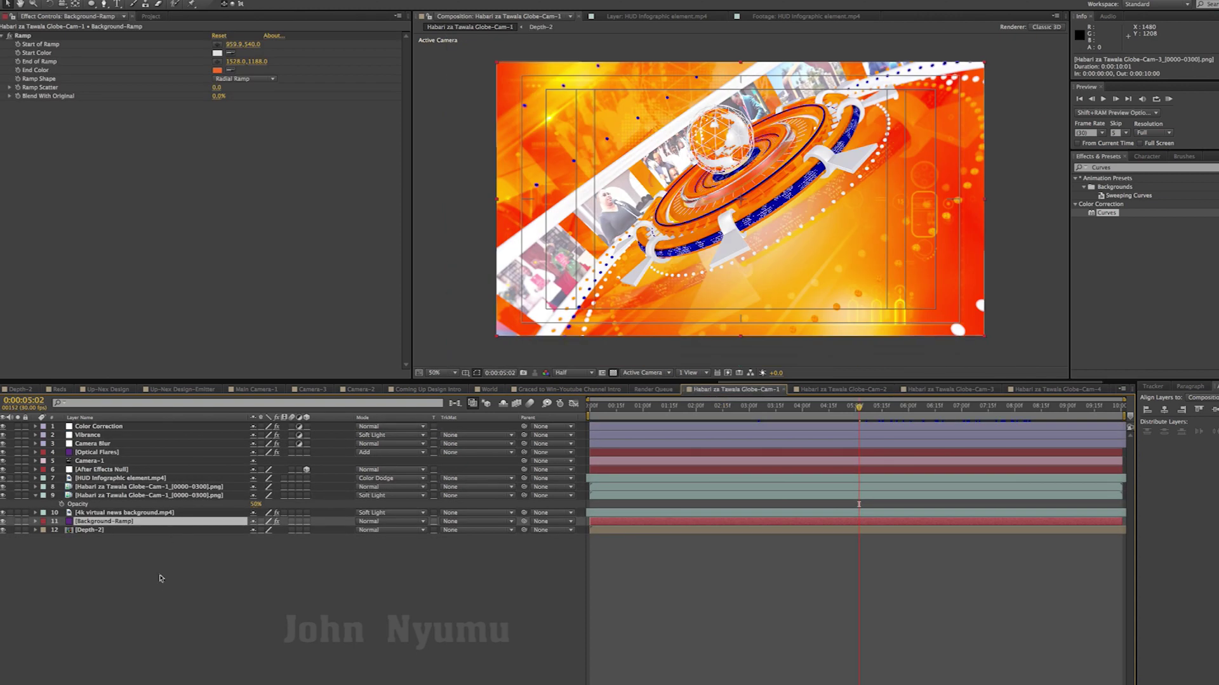
{"action": "key", "text": "t"}
{"action": "left_click", "coordinate": [158, 496]}
{"action": "key", "text": "s"}
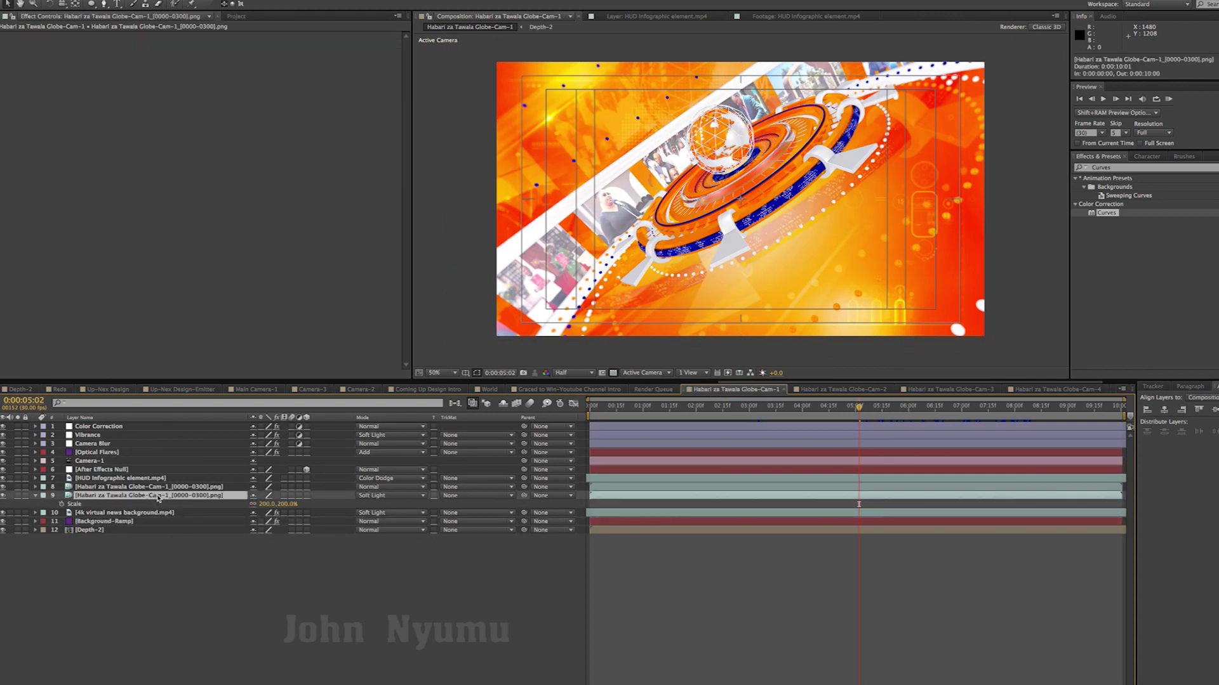
{"action": "key", "text": "t"}
{"action": "left_click", "coordinate": [952, 619]}
{"action": "left_click", "coordinate": [950, 390]}
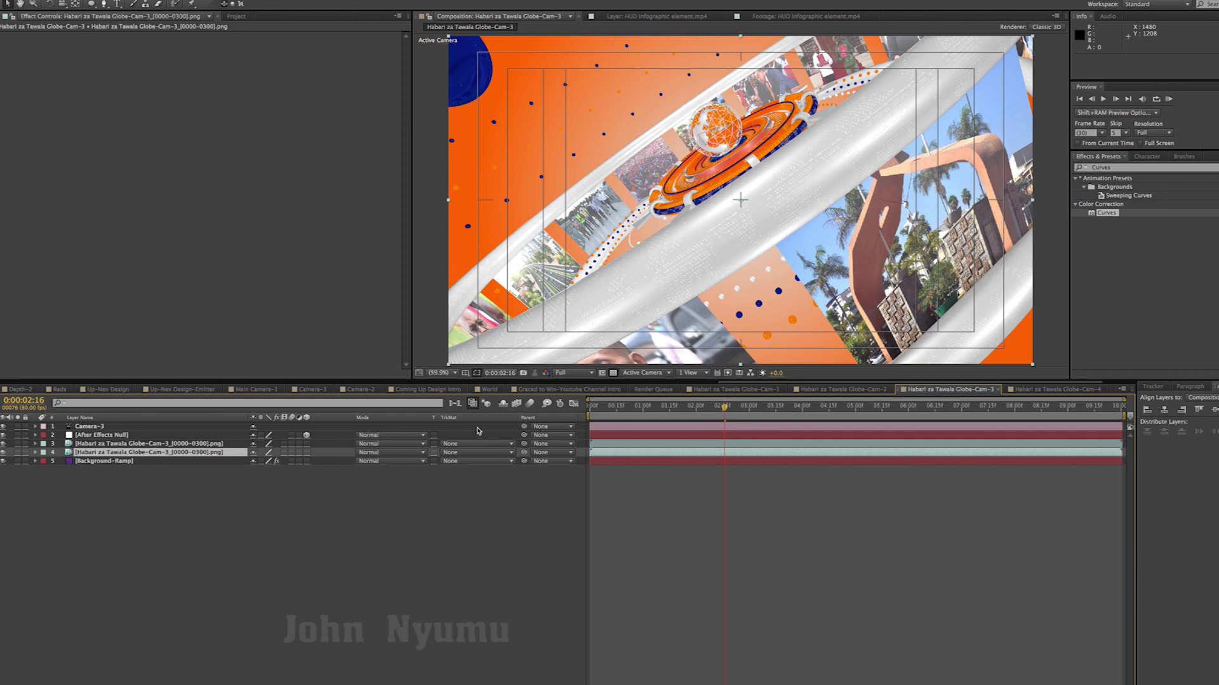
Step: Scale the duplicated Globe-Cam-3 render to 200%, then delete the duplicate
{"action": "left_click", "coordinate": [202, 453]}
{"action": "key", "text": "s"}
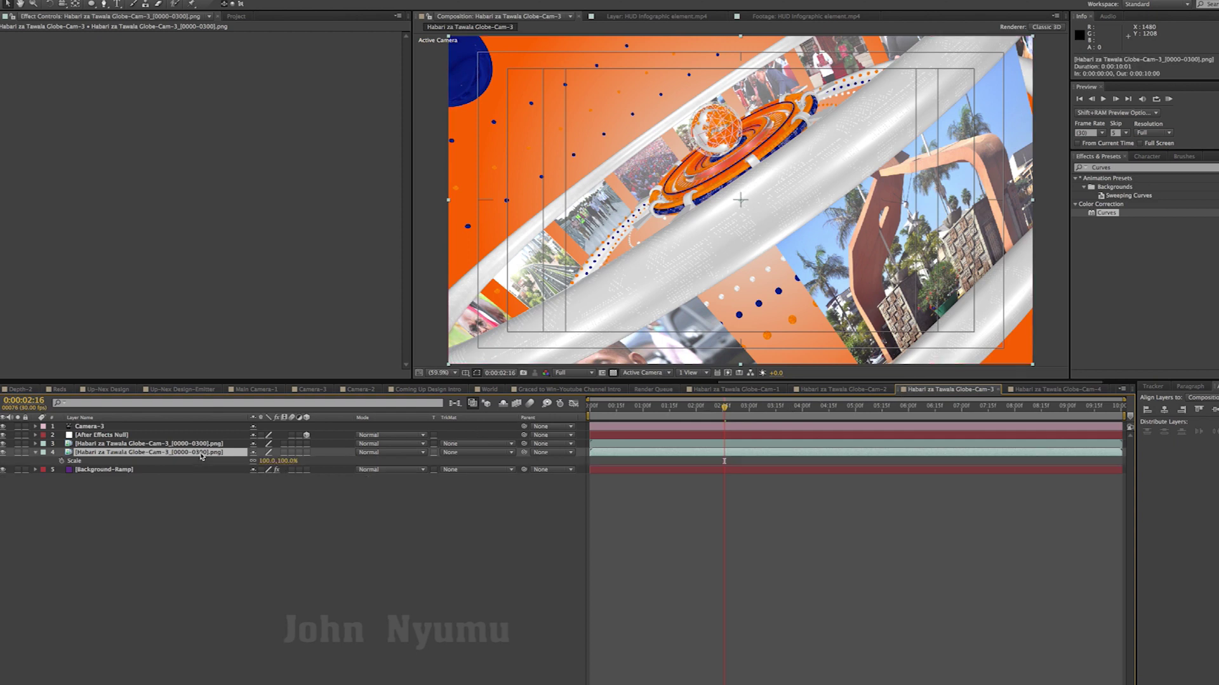
{"action": "left_click", "coordinate": [266, 461]}
{"action": "key", "text": "Return"}
{"action": "key", "text": "t"}
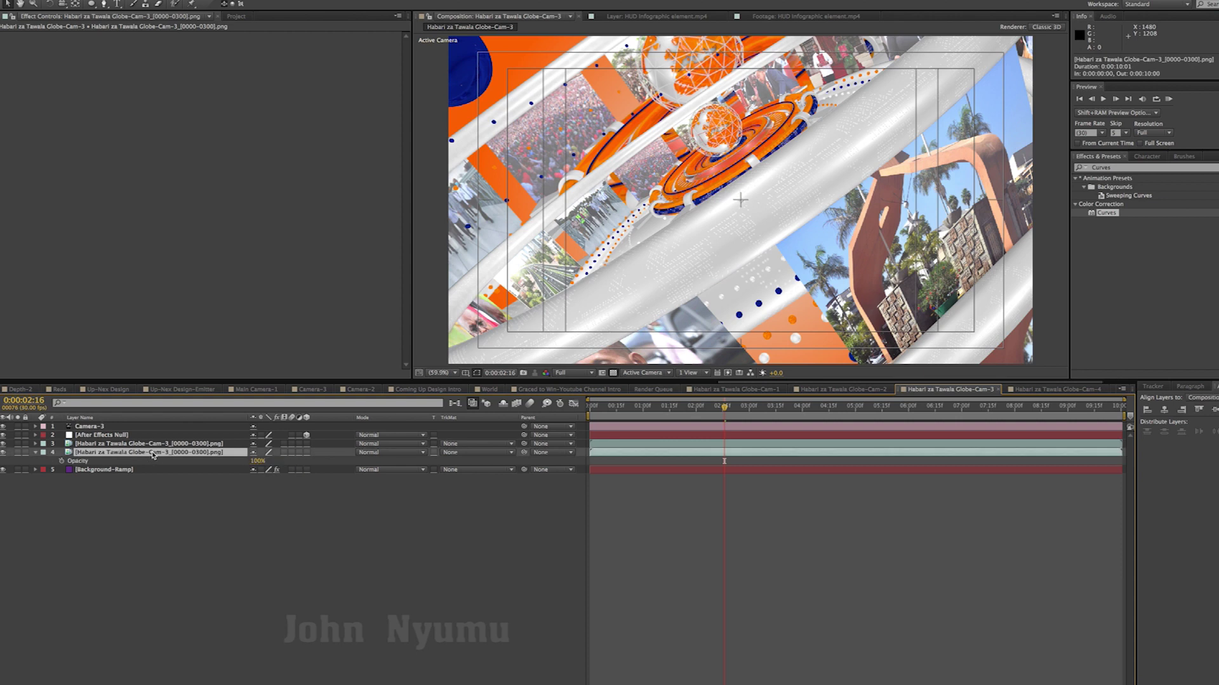
{"action": "key", "text": "Delete"}
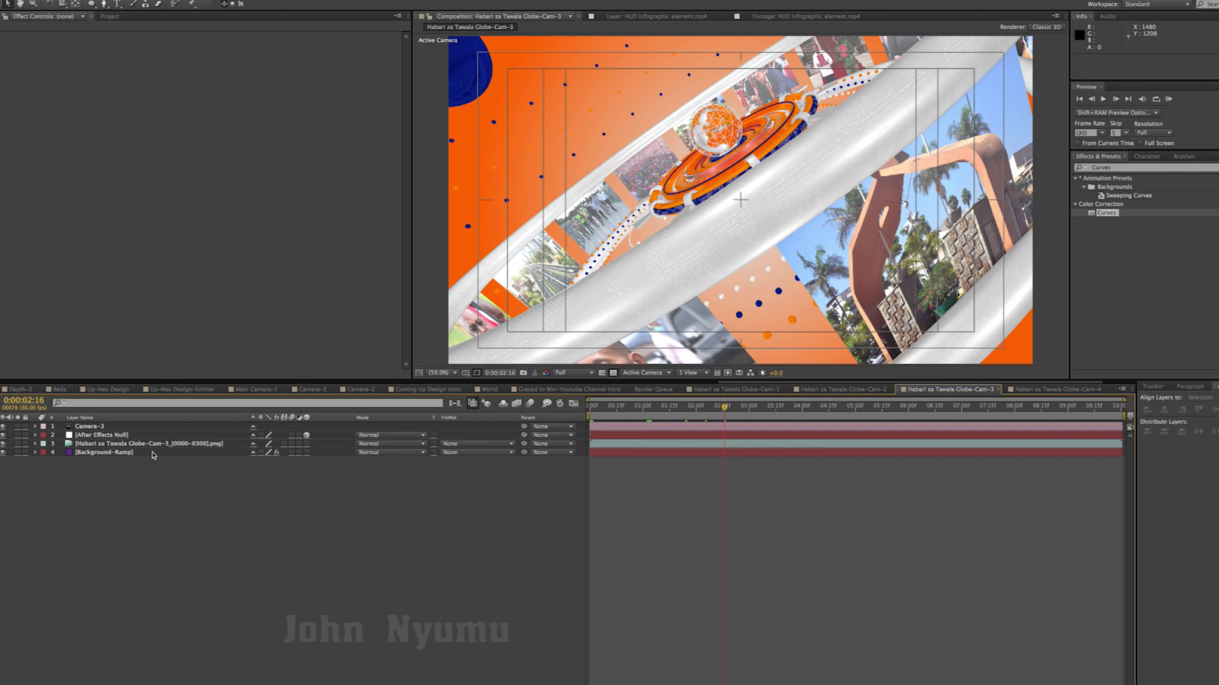
Step: Restore the deleted 200% globe duplicate and give it 50% opacity with Soft Light blending
{"action": "key", "text": "ctrl+z"}
{"action": "key", "text": "t"}
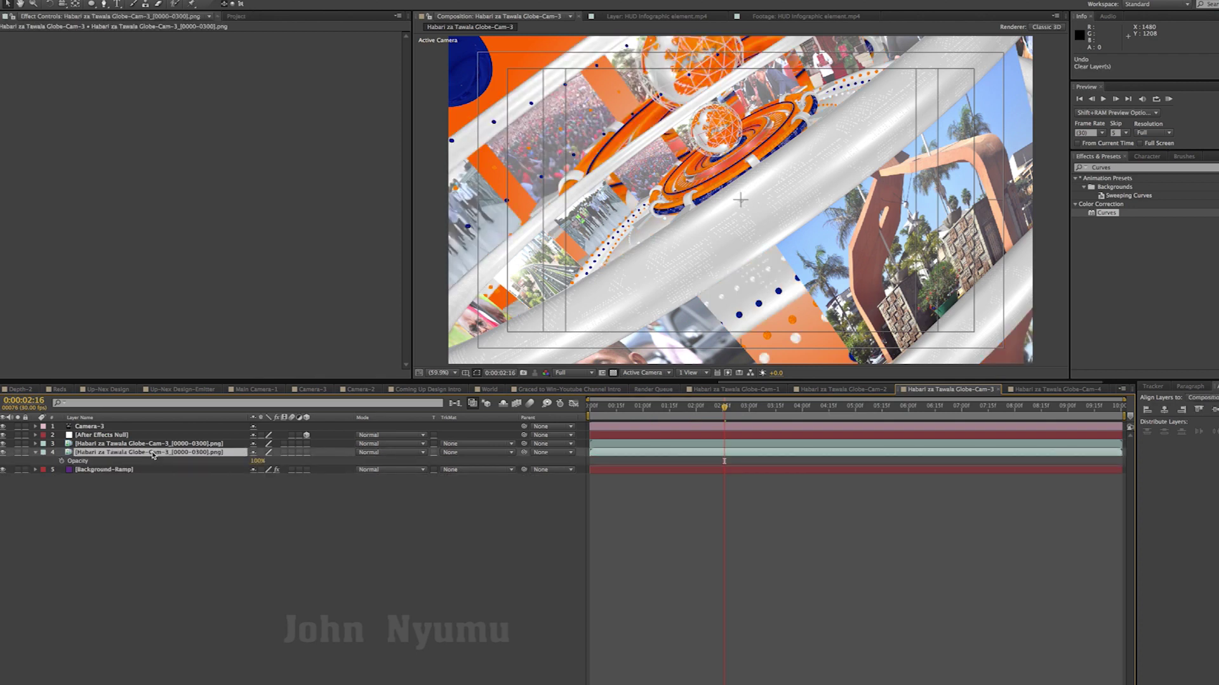
{"action": "left_click", "coordinate": [257, 461]}
{"action": "type", "text": "50"}
{"action": "left_click", "coordinate": [224, 538]}
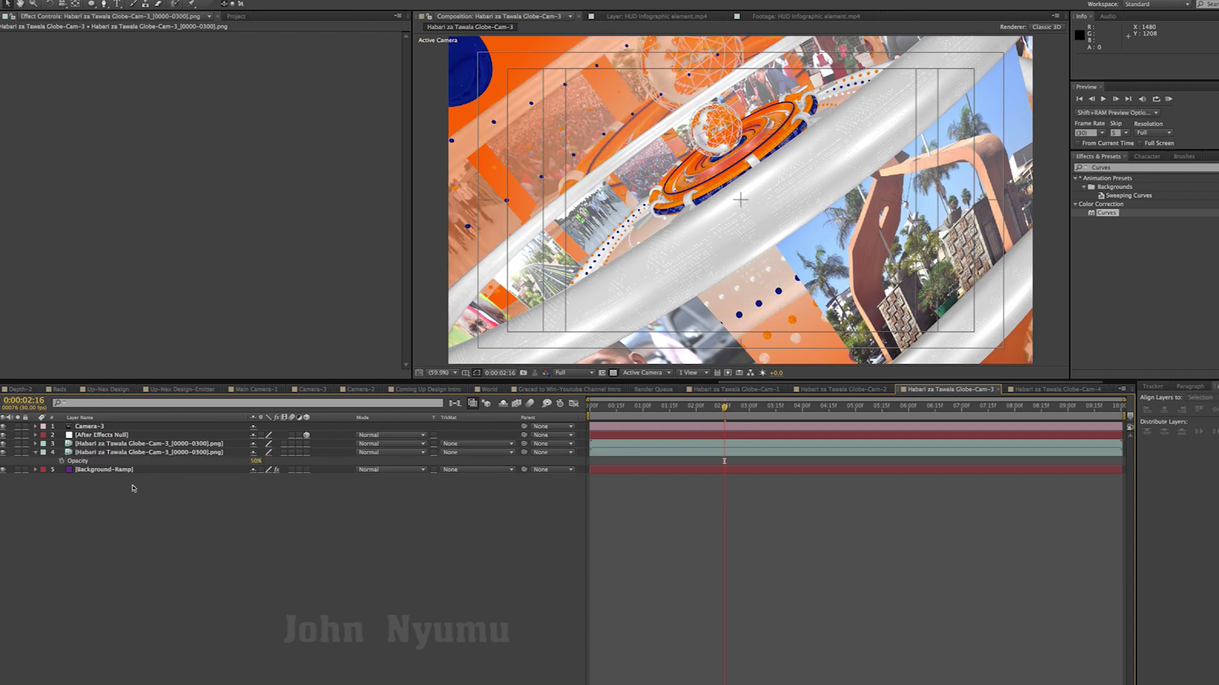
{"action": "left_click", "coordinate": [190, 452]}
{"action": "left_click", "coordinate": [368, 452]}
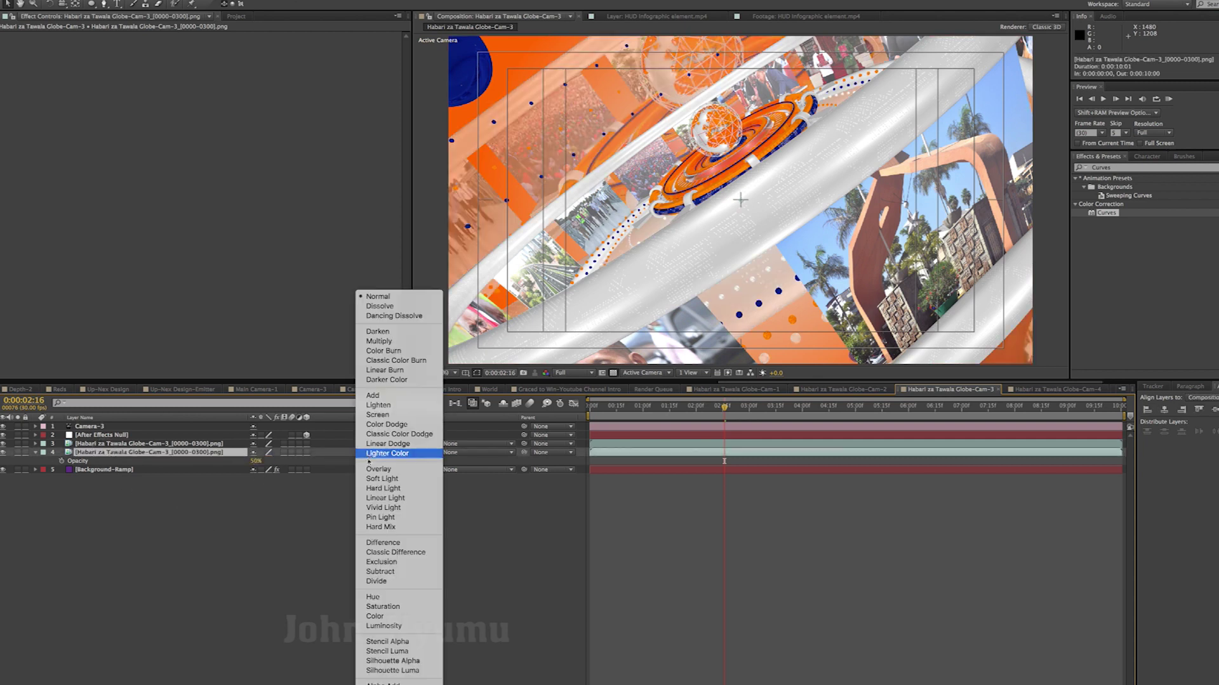
{"action": "left_click", "coordinate": [375, 480]}
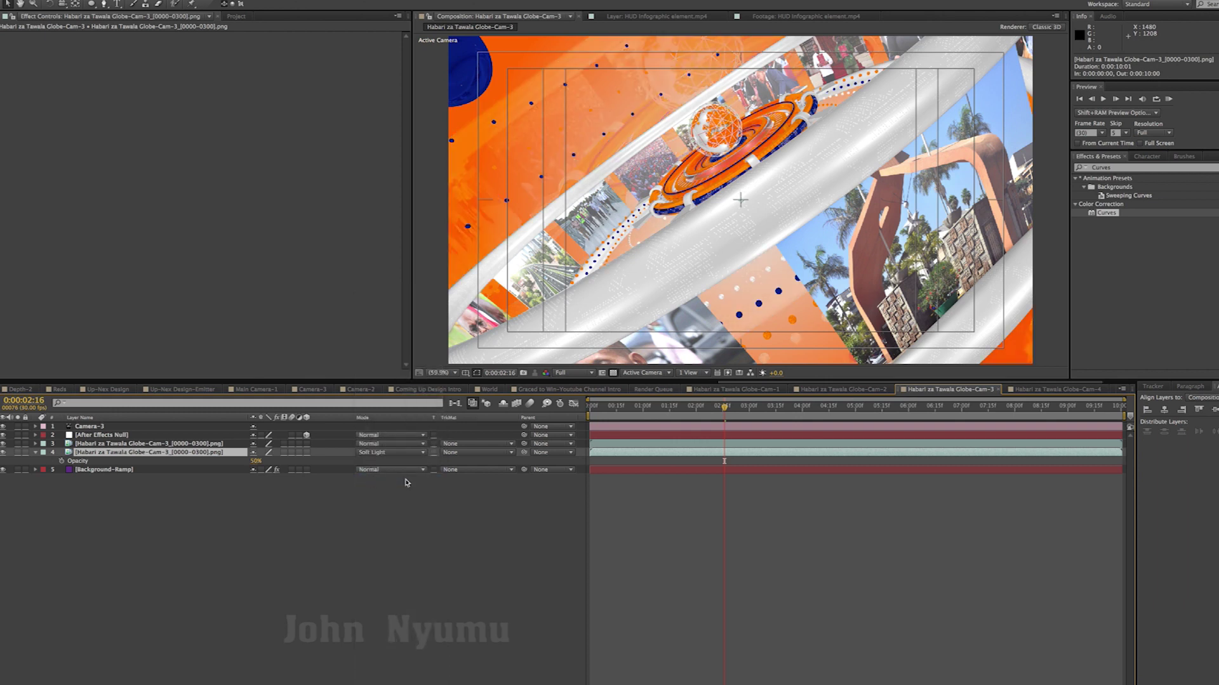
{"action": "left_click", "coordinate": [756, 391]}
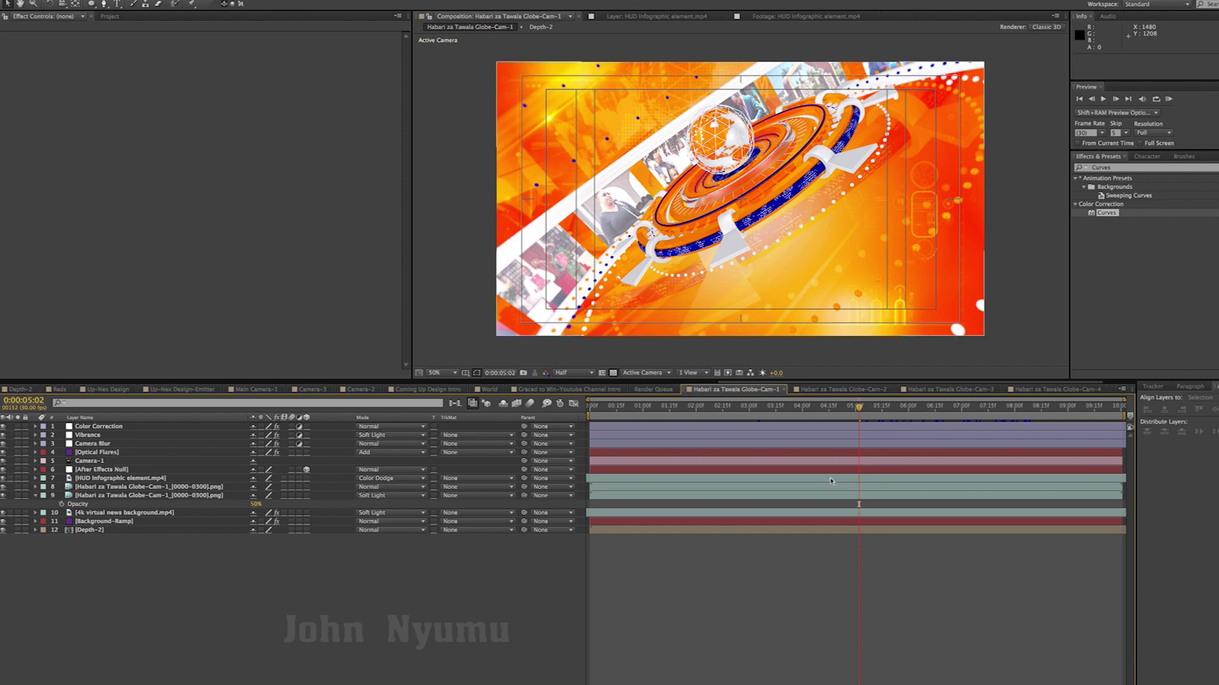
{"action": "key", "text": "t"}
{"action": "key", "text": "t"}
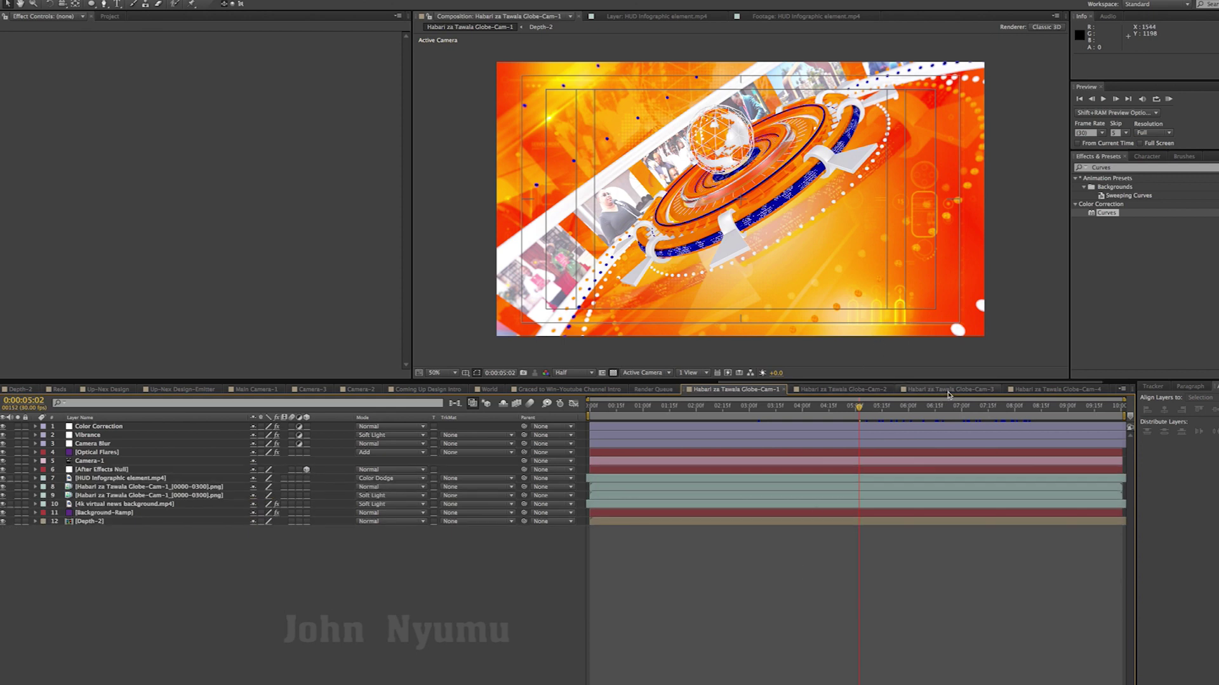
{"action": "left_click", "coordinate": [949, 390]}
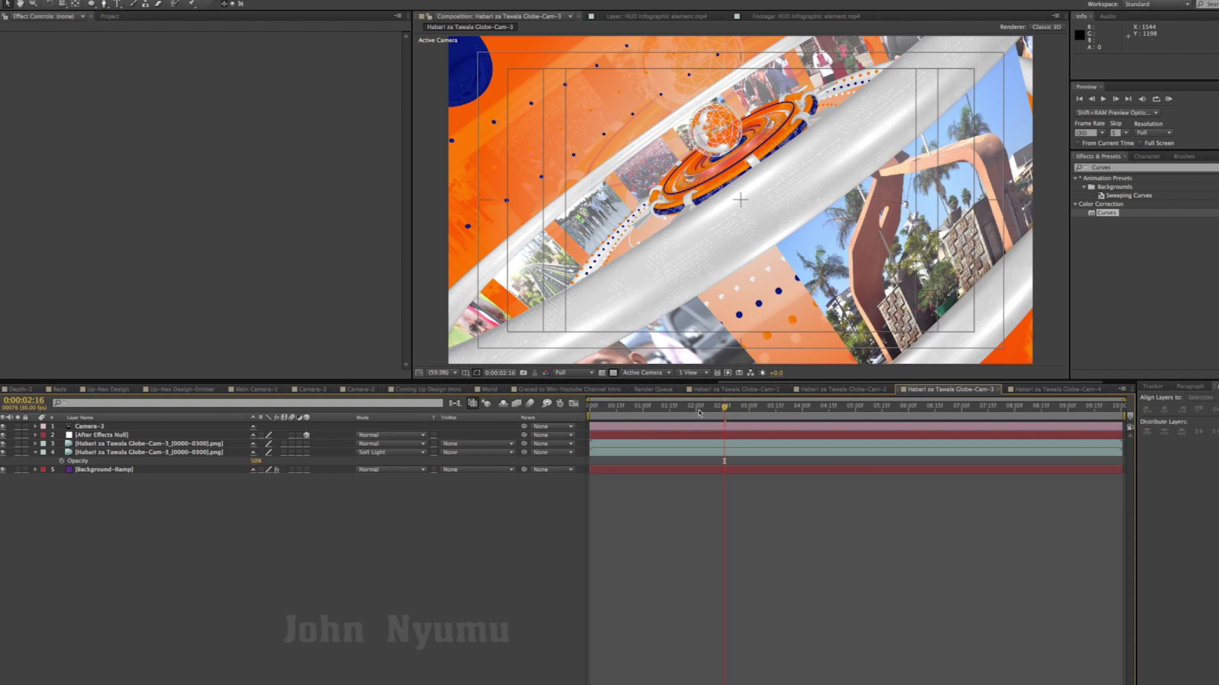
{"action": "mouse_move", "coordinate": [724, 408]}
{"action": "left_mouse_down"}
{"action": "mouse_move", "coordinate": [580, 413]}
{"action": "mouse_move", "coordinate": [844, 416]}
{"action": "left_mouse_up"}
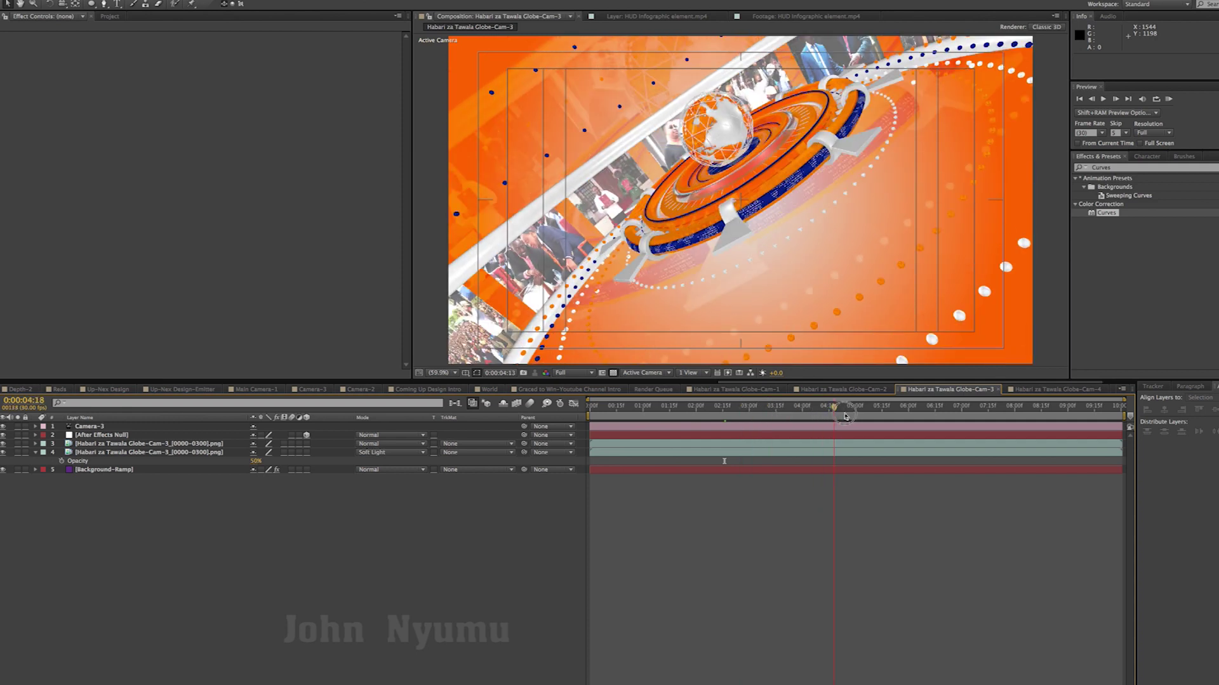
{"action": "mouse_move", "coordinate": [845, 417]}
{"action": "left_mouse_down"}
{"action": "mouse_move", "coordinate": [914, 417]}
{"action": "mouse_move", "coordinate": [845, 421]}
{"action": "left_mouse_up"}
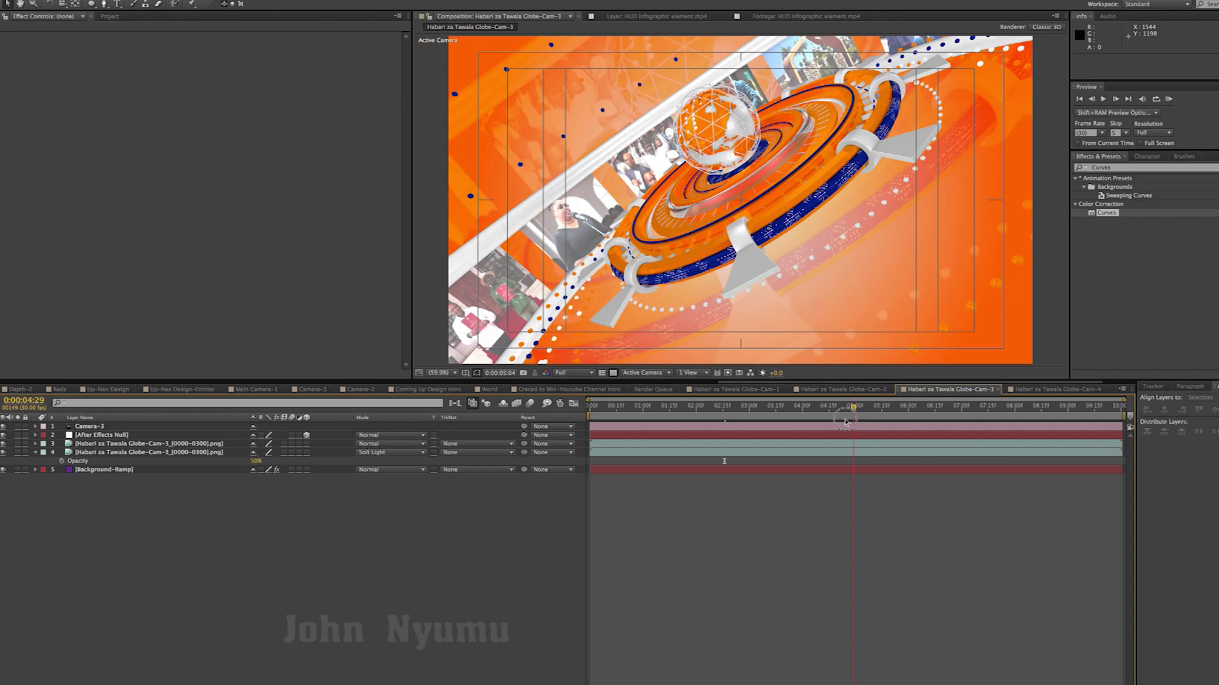
{"action": "left_click_drag", "start_coordinate": [845, 421], "coordinate": [761, 409]}
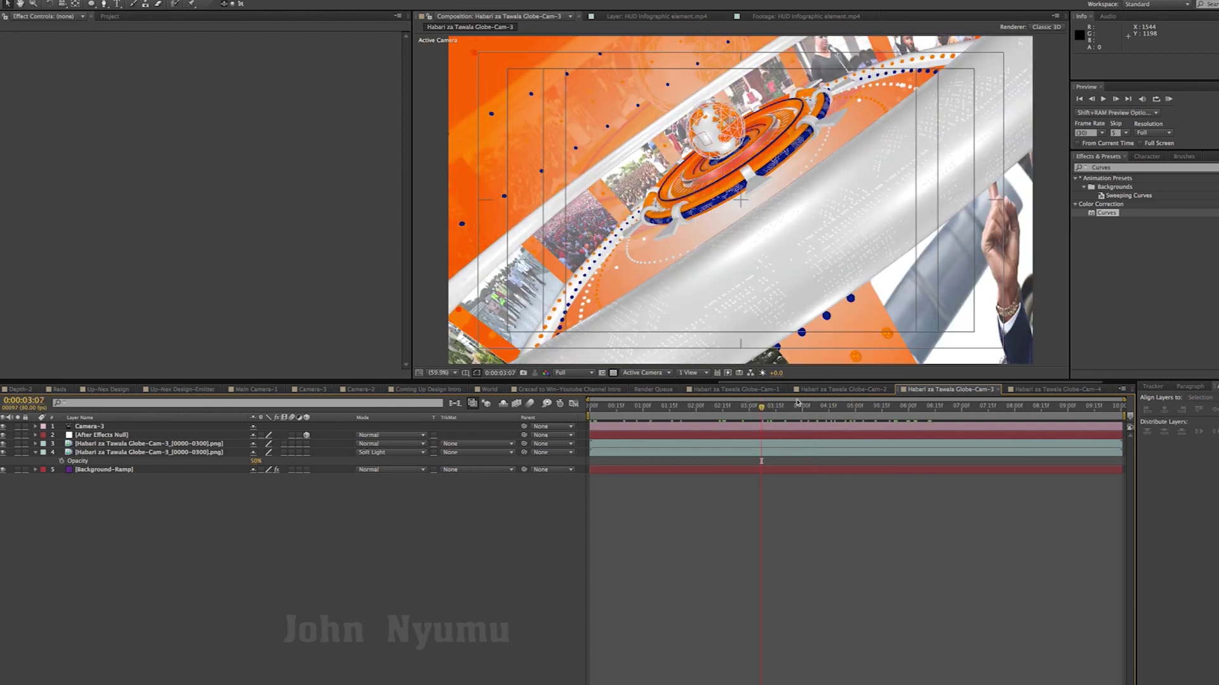
{"action": "left_click", "coordinate": [728, 390]}
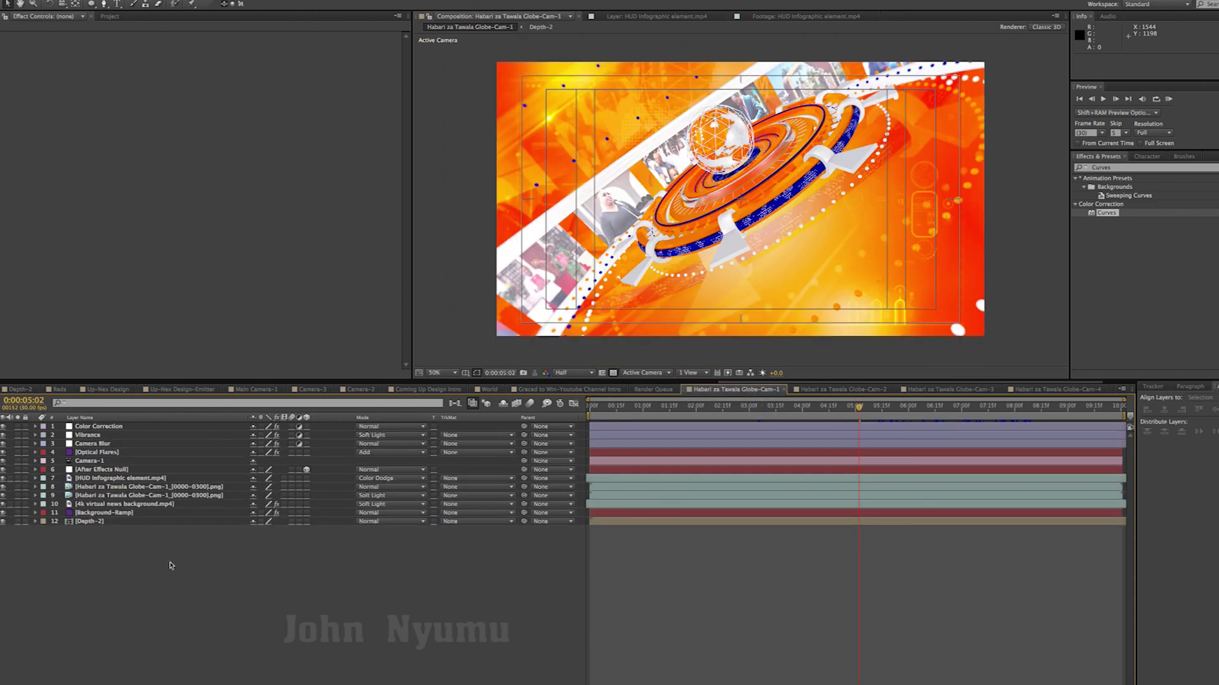
Step: Copy the 4k virtual news background into Globe-Cam-3 at frame 0, placed just above Background-Ramp
{"action": "left_click", "coordinate": [132, 505]}
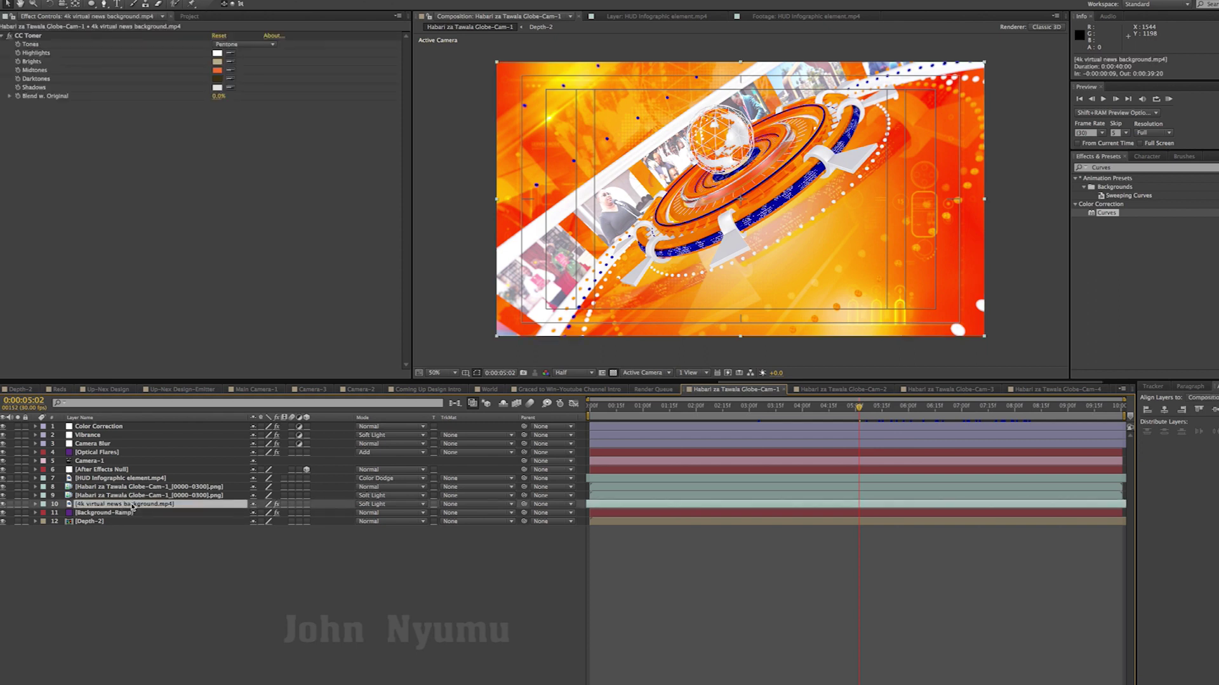
{"action": "key", "text": "ctrl+c"}
{"action": "left_click", "coordinate": [950, 390]}
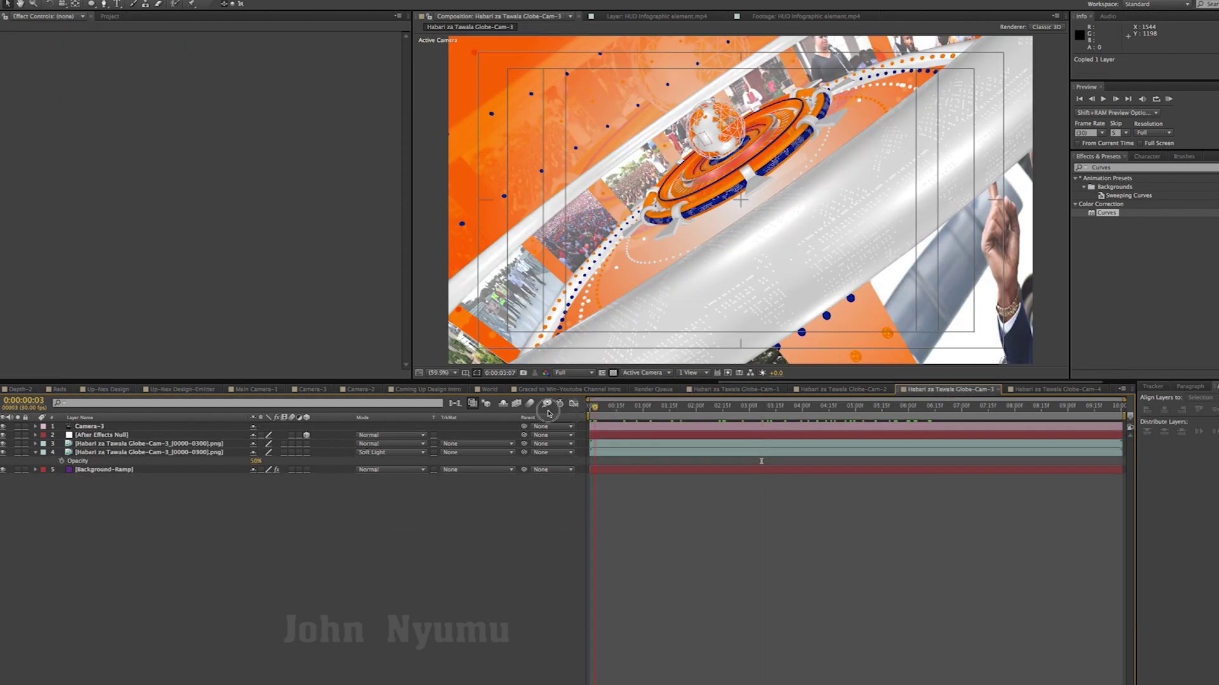
{"action": "key", "text": "Home"}
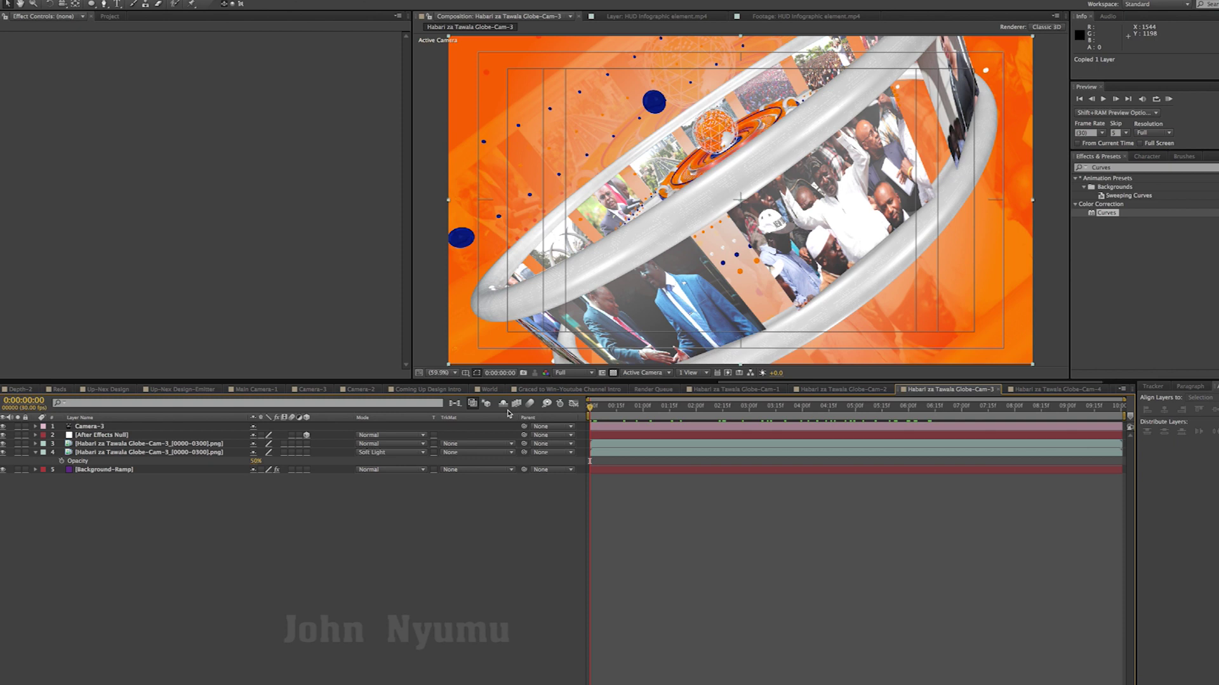
{"action": "key", "text": "ctrl+v"}
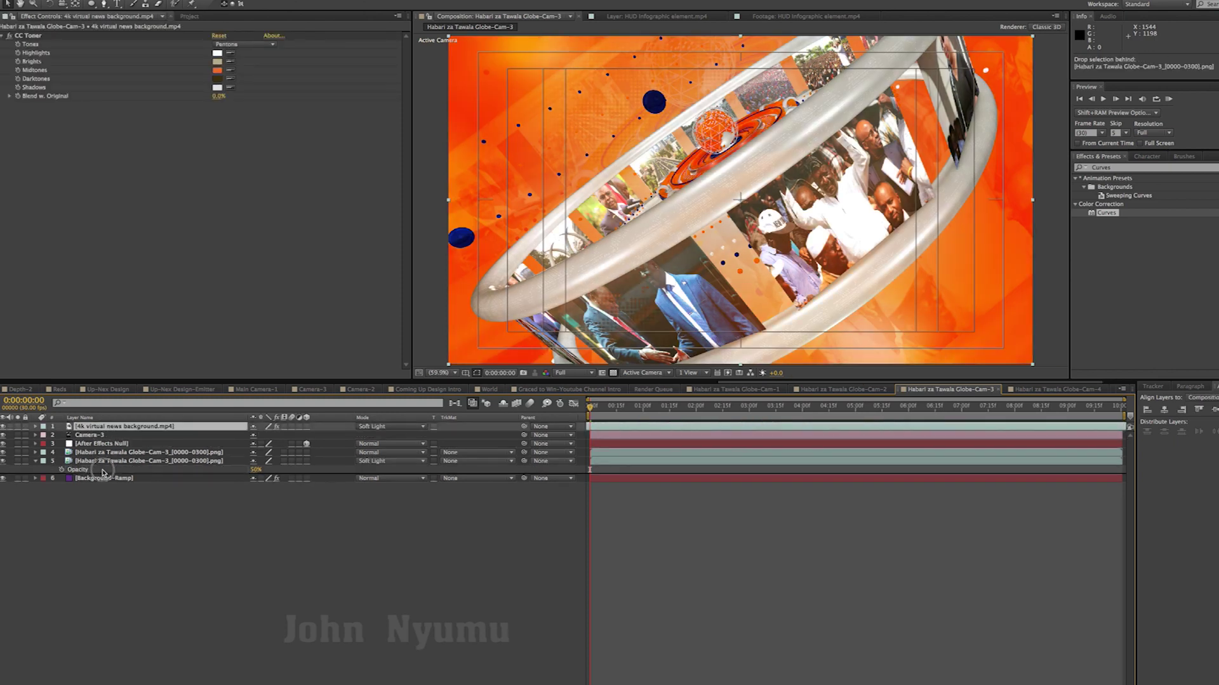
{"action": "left_click_drag", "start_coordinate": [102, 431], "coordinate": [105, 467]}
Step: Compare against Globe-Cam-1, preview Cam-3's animation, and show the news background's opacity
{"action": "left_click", "coordinate": [755, 390]}
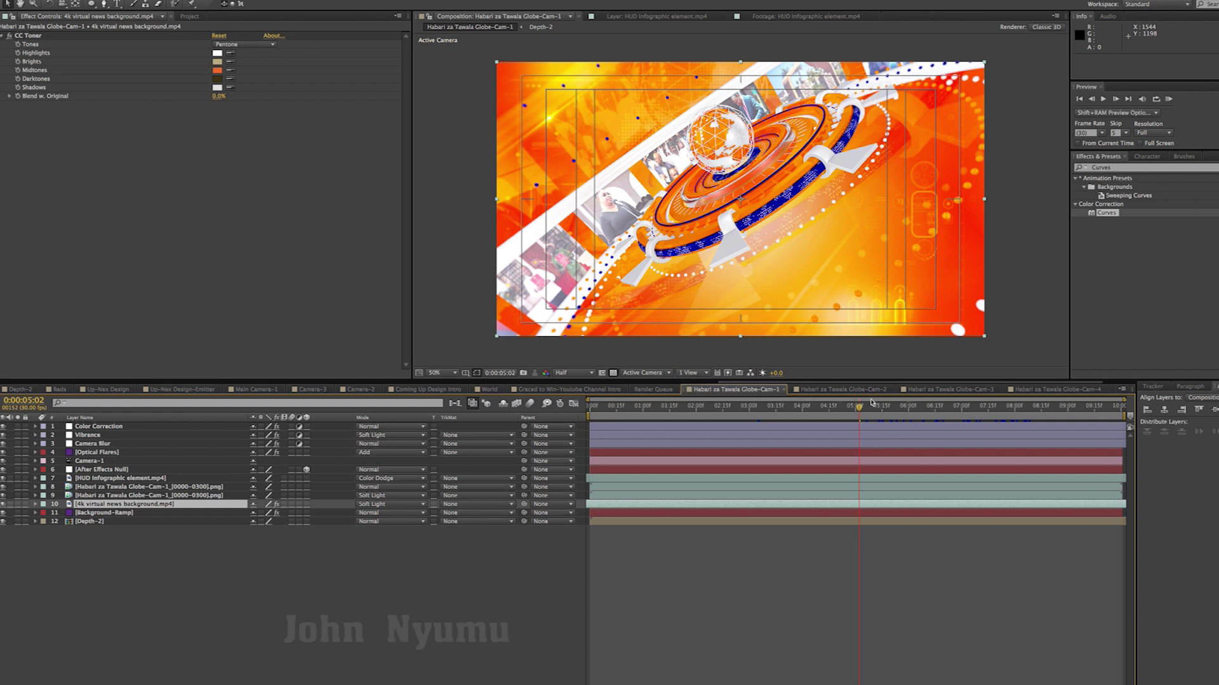
{"action": "left_click", "coordinate": [964, 391]}
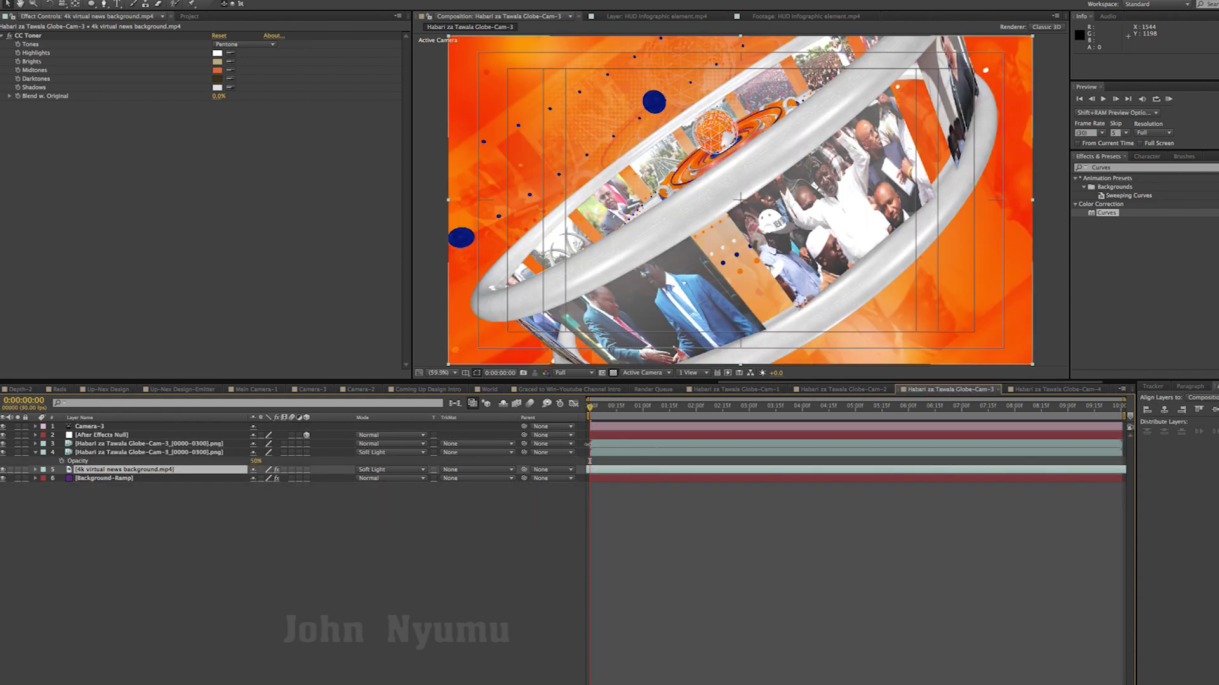
{"action": "left_click_drag", "start_coordinate": [592, 409], "coordinate": [667, 412]}
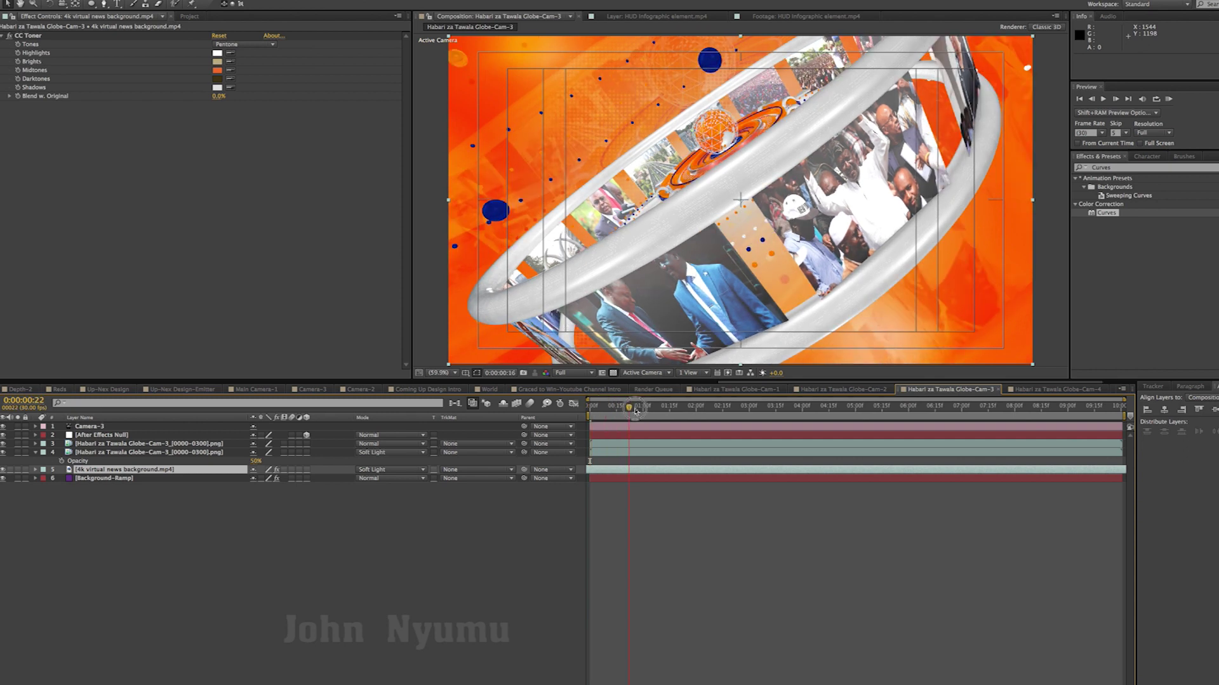
{"action": "mouse_move", "coordinate": [667, 412]}
{"action": "left_mouse_down"}
{"action": "mouse_move", "coordinate": [1127, 417]}
{"action": "mouse_move", "coordinate": [545, 419]}
{"action": "left_mouse_up"}
{"action": "left_click", "coordinate": [843, 563]}
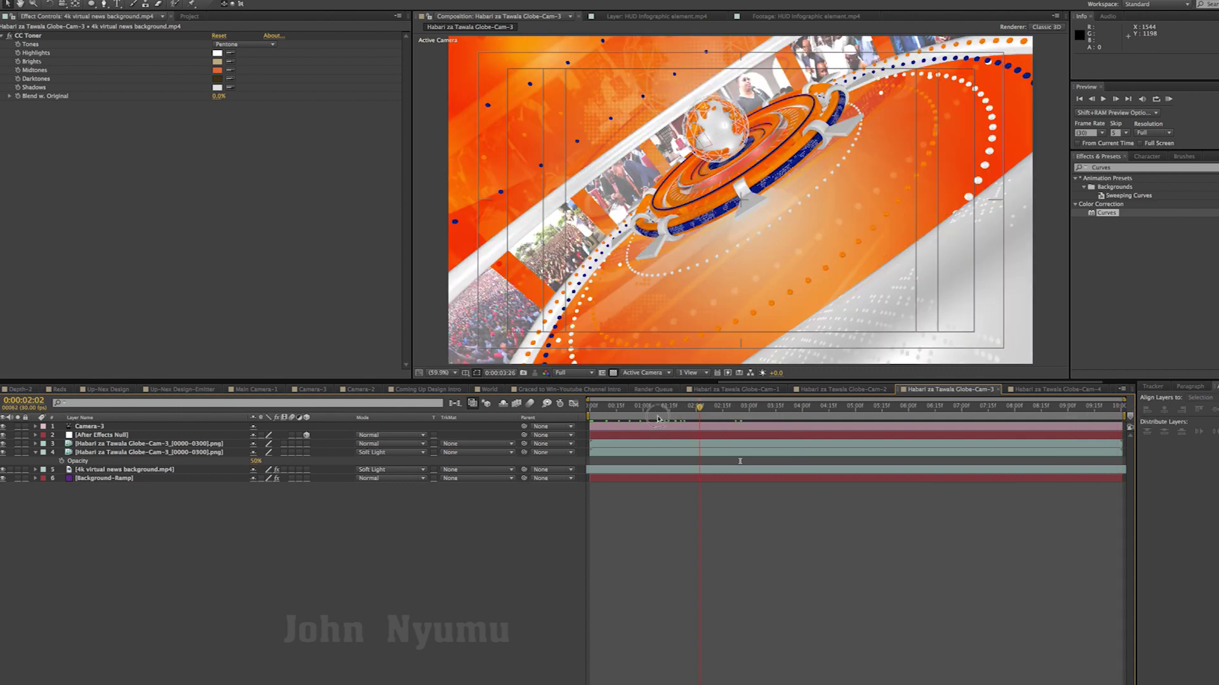
{"action": "left_click", "coordinate": [108, 471]}
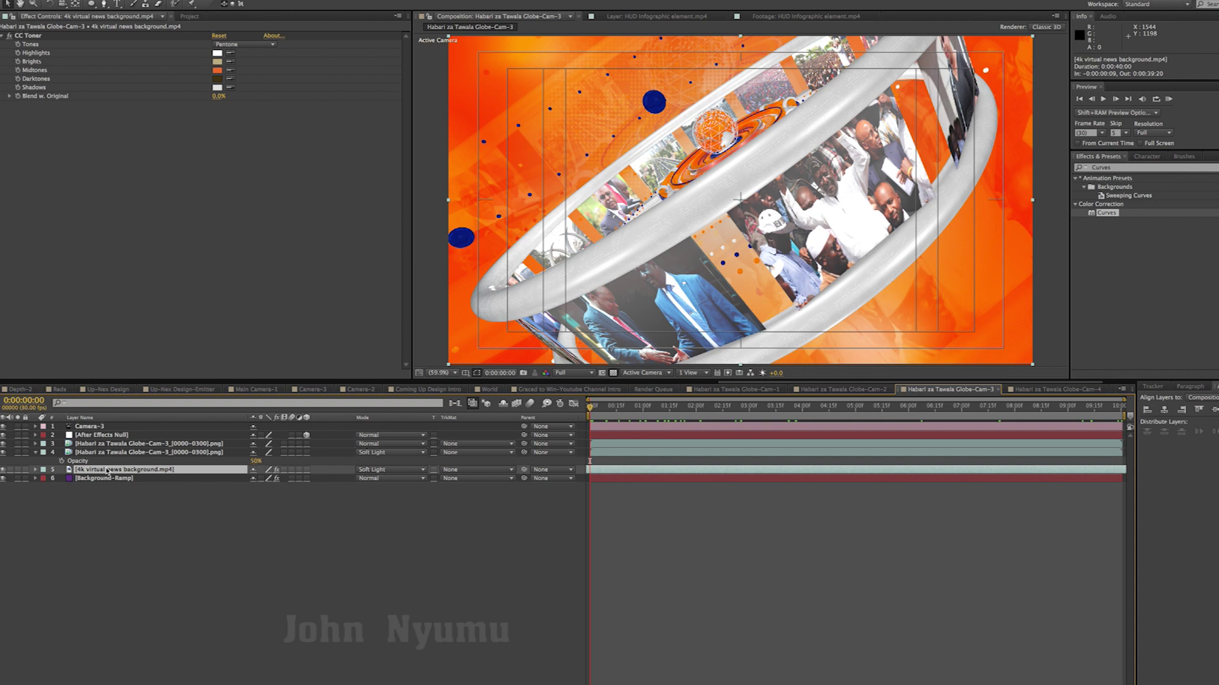
{"action": "key", "text": "t"}
{"action": "key", "text": "t"}
{"action": "left_click", "coordinate": [35, 452]}
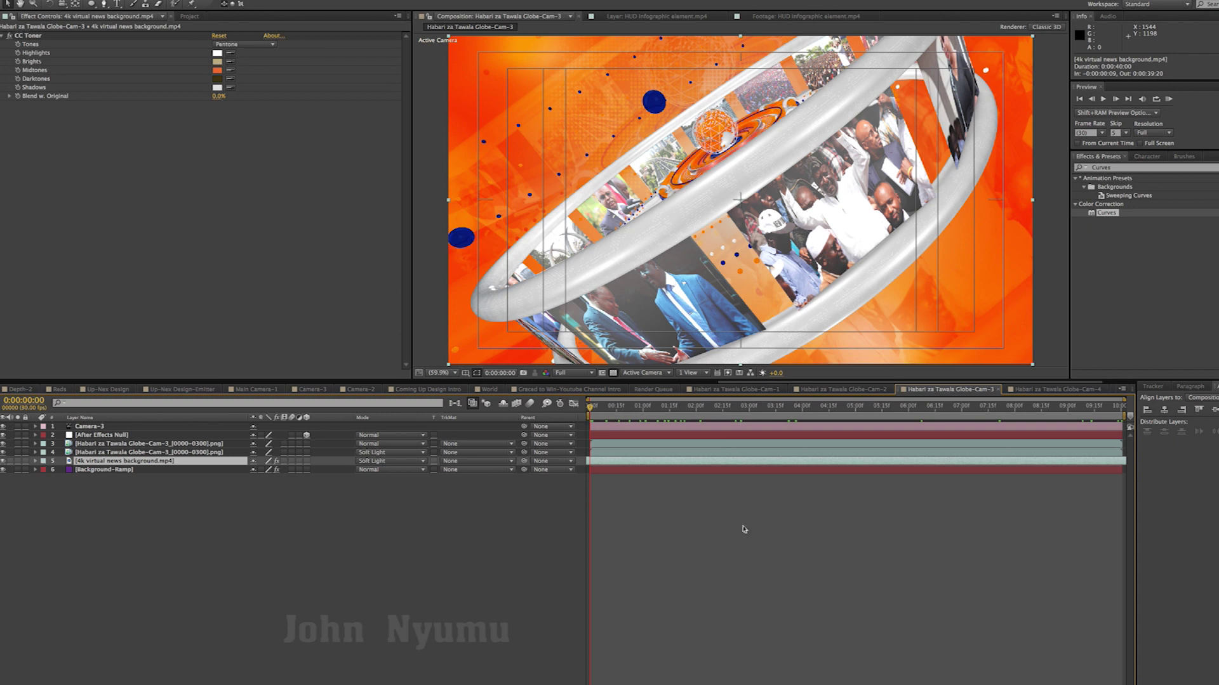
Step: Copy the HUD Infographic element layer from Globe-Cam-1 into Globe-Cam-3, placed third under Camera-3 and the null
{"action": "left_click", "coordinate": [790, 543]}
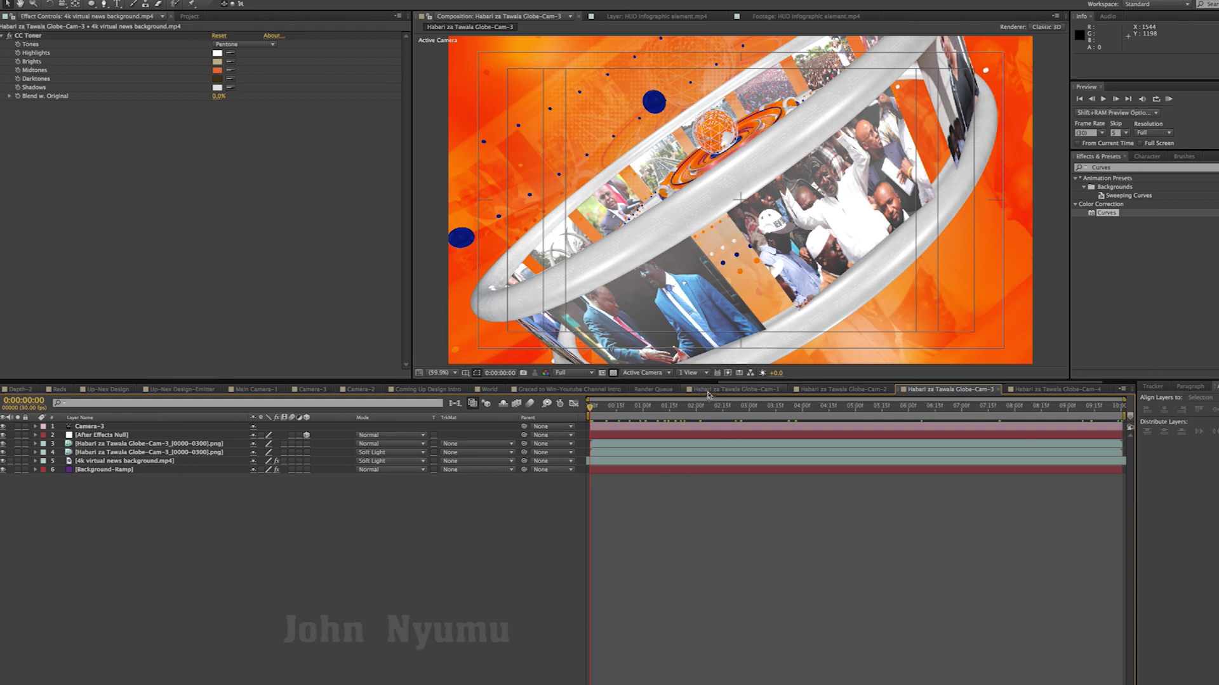
{"action": "left_click", "coordinate": [713, 391]}
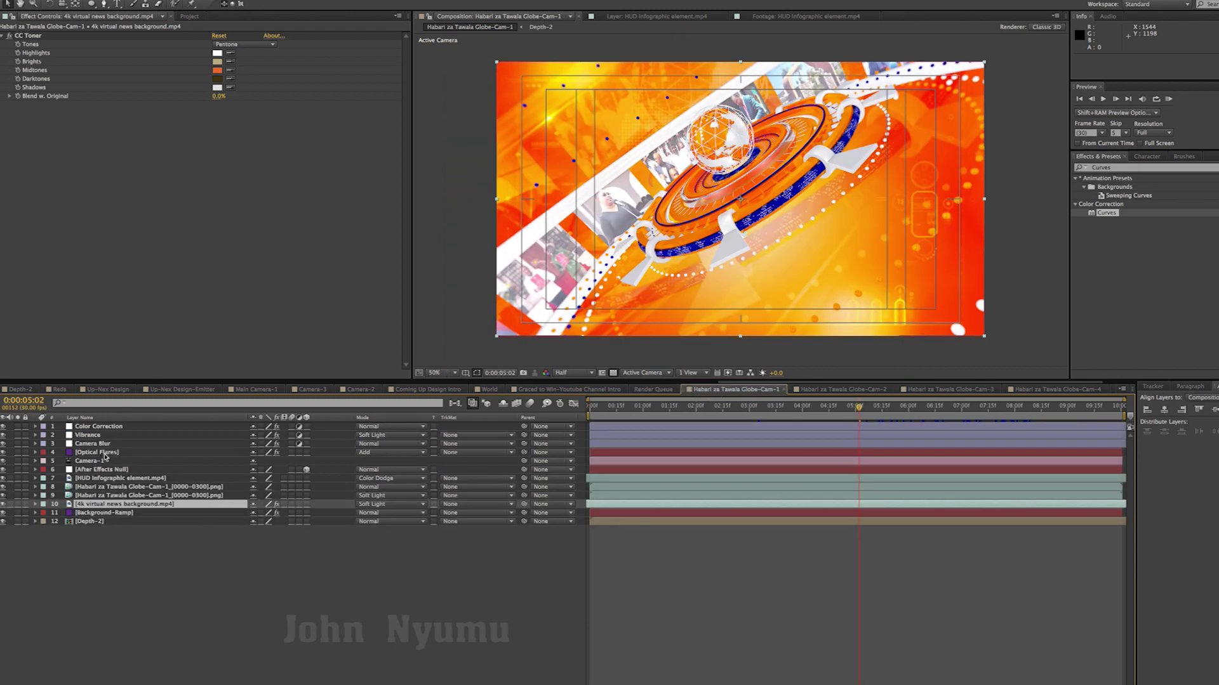
{"action": "left_click", "coordinate": [106, 480]}
{"action": "key", "text": "ctrl+c"}
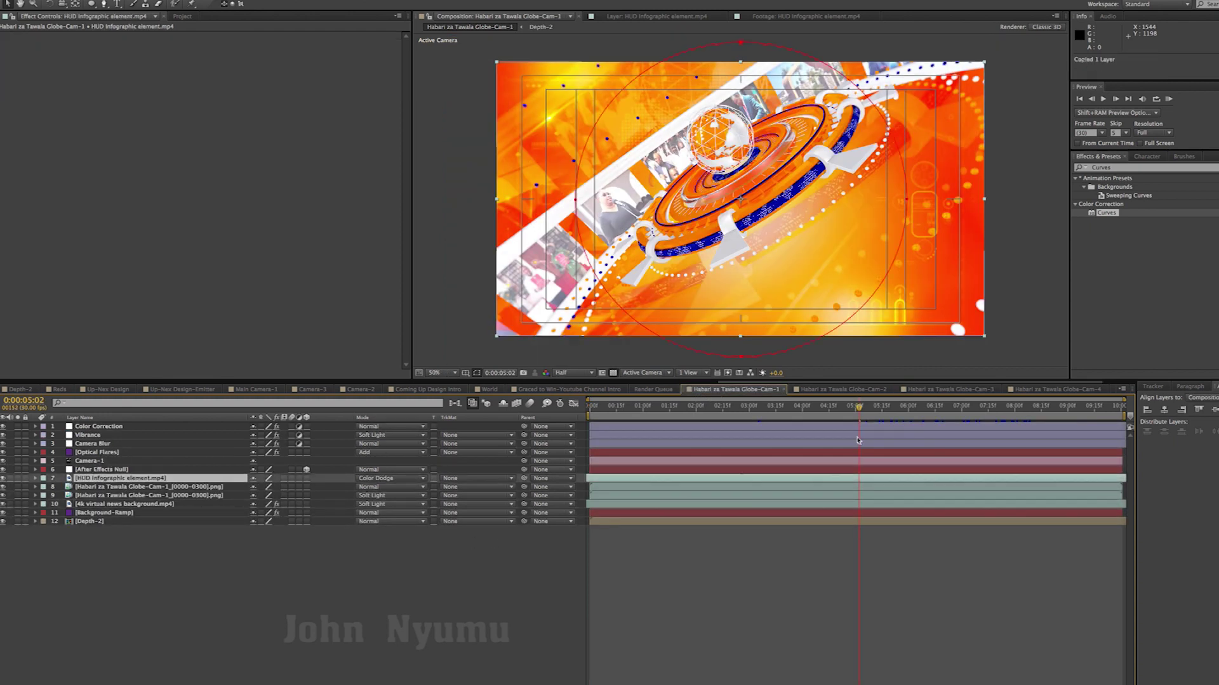
{"action": "left_click", "coordinate": [952, 390]}
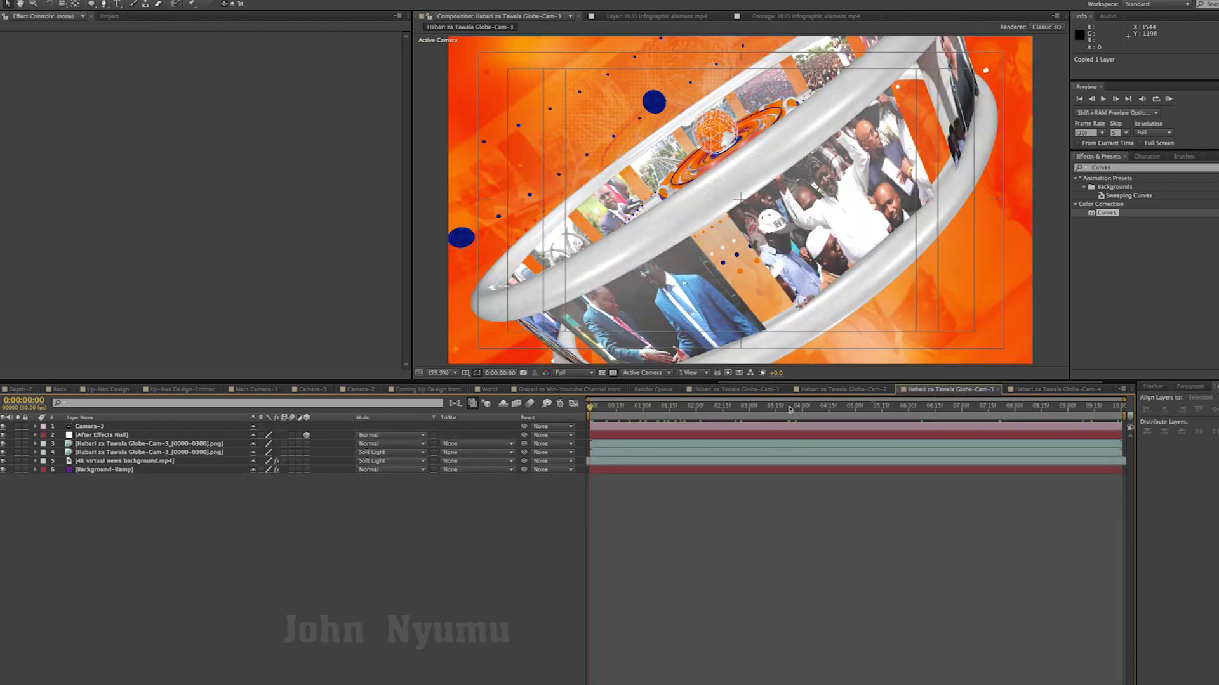
{"action": "key", "text": "ctrl+v"}
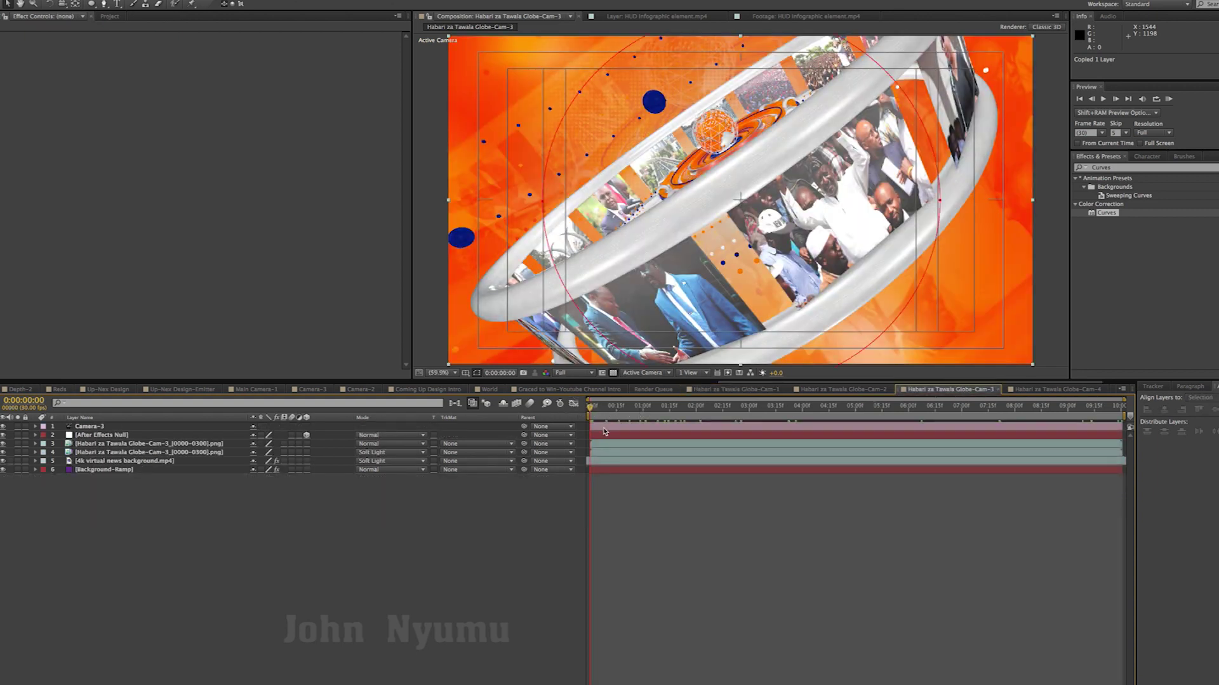
{"action": "left_click_drag", "start_coordinate": [97, 427], "coordinate": [99, 448]}
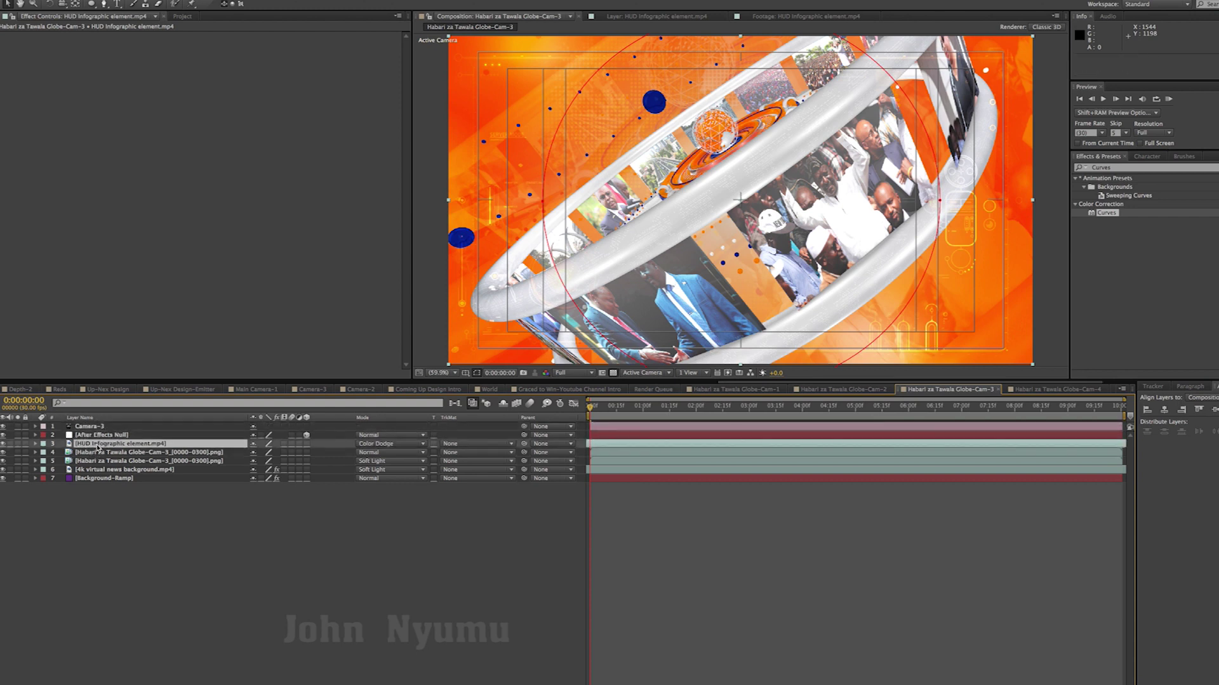
{"action": "left_click", "coordinate": [701, 552]}
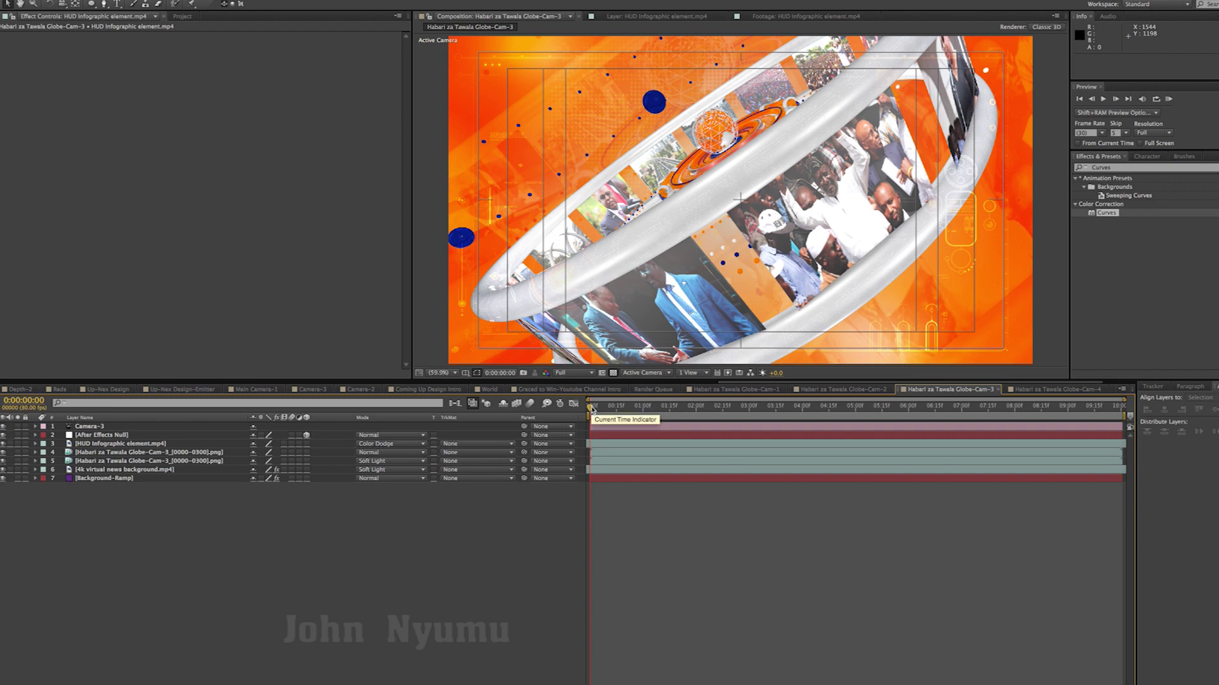
Step: Scrub through Globe-Cam-3 to preview the HUD over the later globe close-up frames
{"action": "left_click_drag", "start_coordinate": [592, 409], "coordinate": [770, 413]}
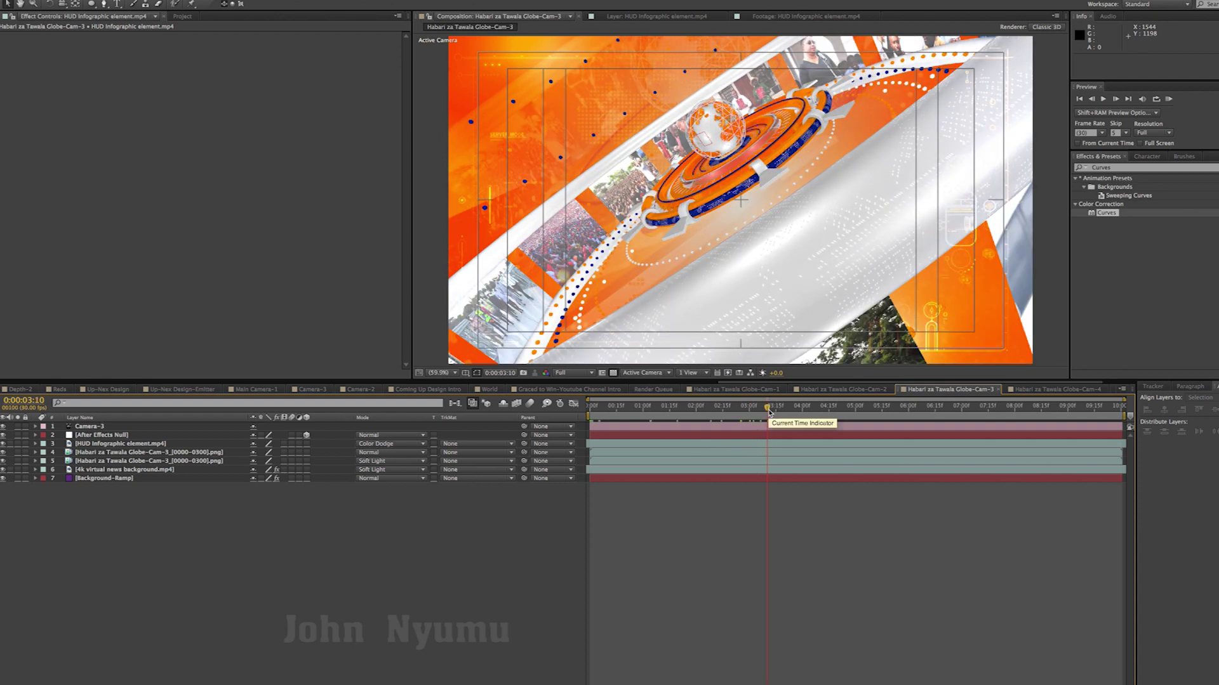
{"action": "left_click_drag", "start_coordinate": [770, 413], "coordinate": [932, 409]}
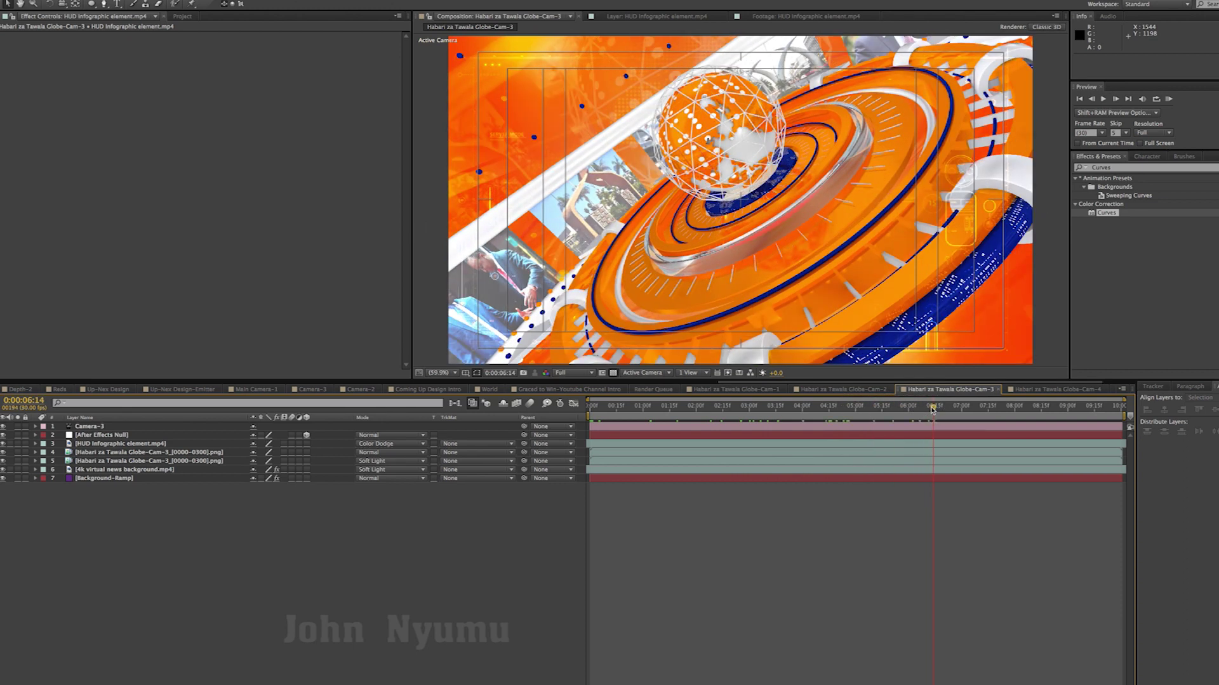
{"action": "mouse_move", "coordinate": [1046, 410]}
{"action": "left_mouse_down"}
{"action": "mouse_move", "coordinate": [1063, 409]}
{"action": "mouse_move", "coordinate": [859, 408]}
{"action": "left_mouse_up"}
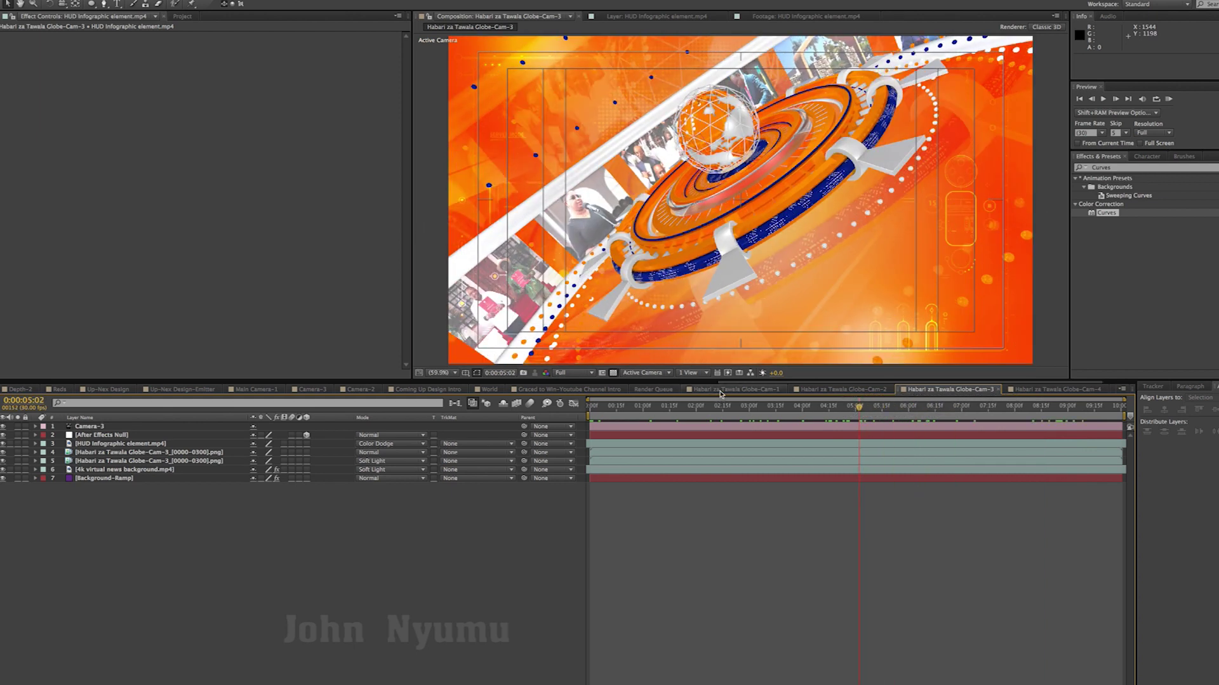
Step: Copy the Optical Flares layer from Globe-Cam-1 and paste it into Globe-Cam-3 at frame 0
{"action": "left_click", "coordinate": [720, 391]}
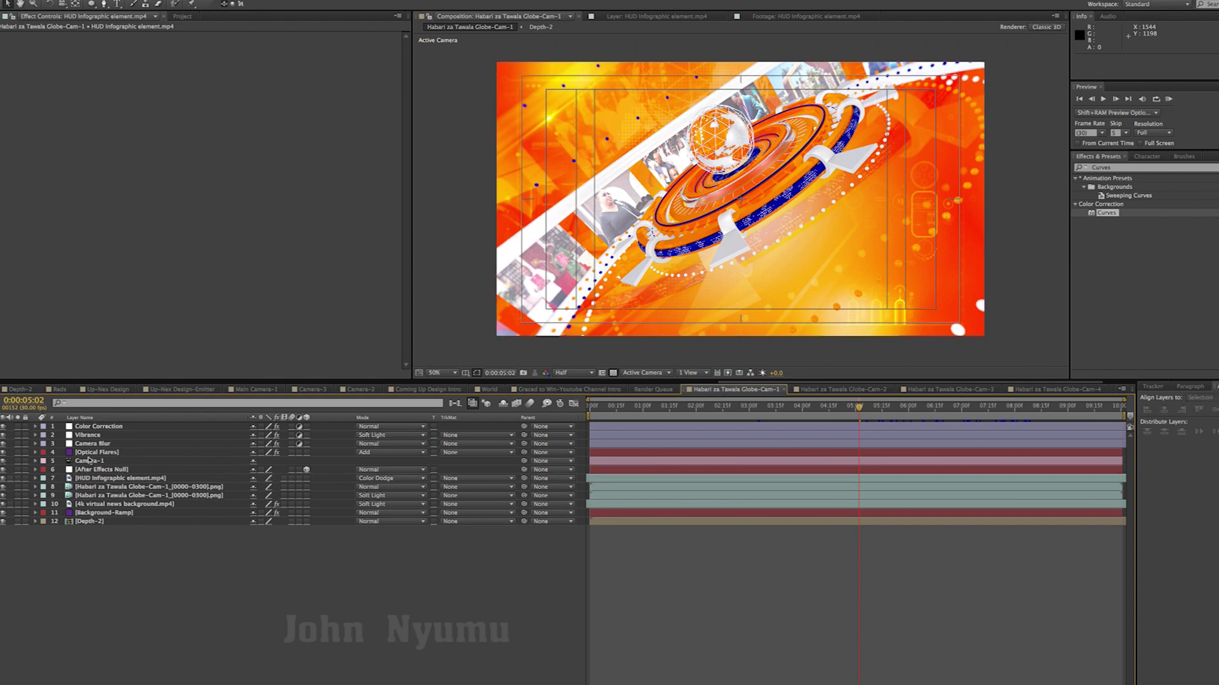
{"action": "left_click", "coordinate": [90, 453]}
{"action": "key", "text": "ctrl+c"}
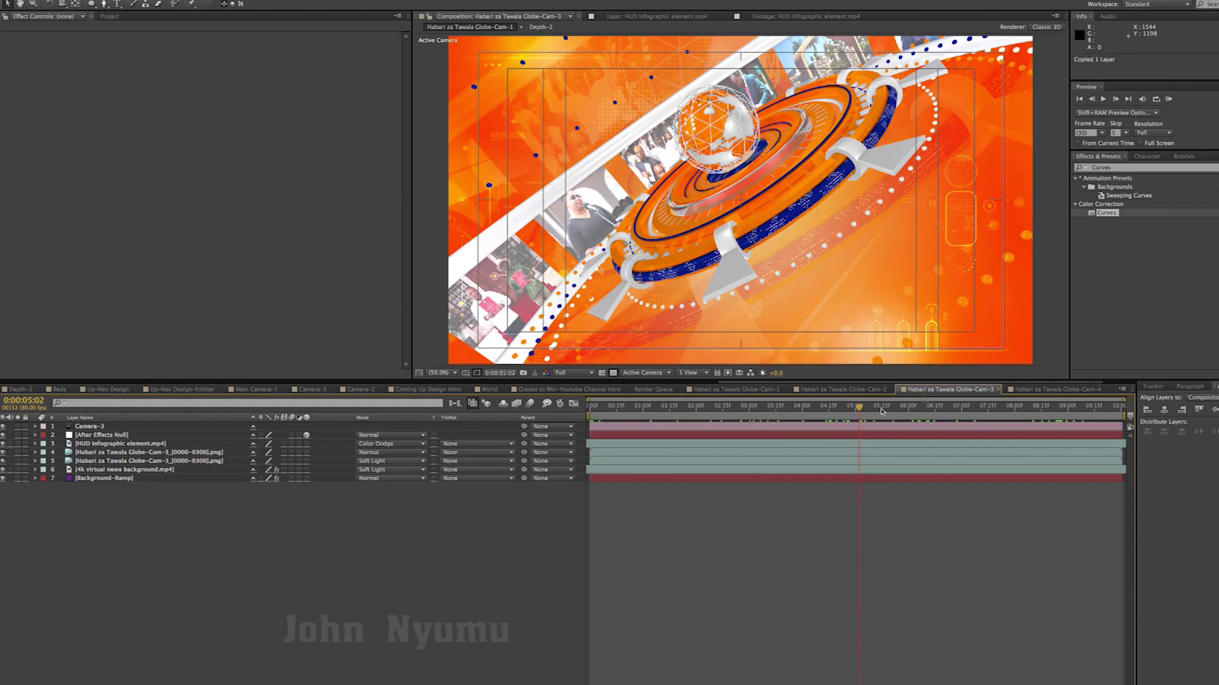
{"action": "left_click", "coordinate": [952, 390]}
{"action": "left_click_drag", "start_coordinate": [610, 413], "coordinate": [590, 410]}
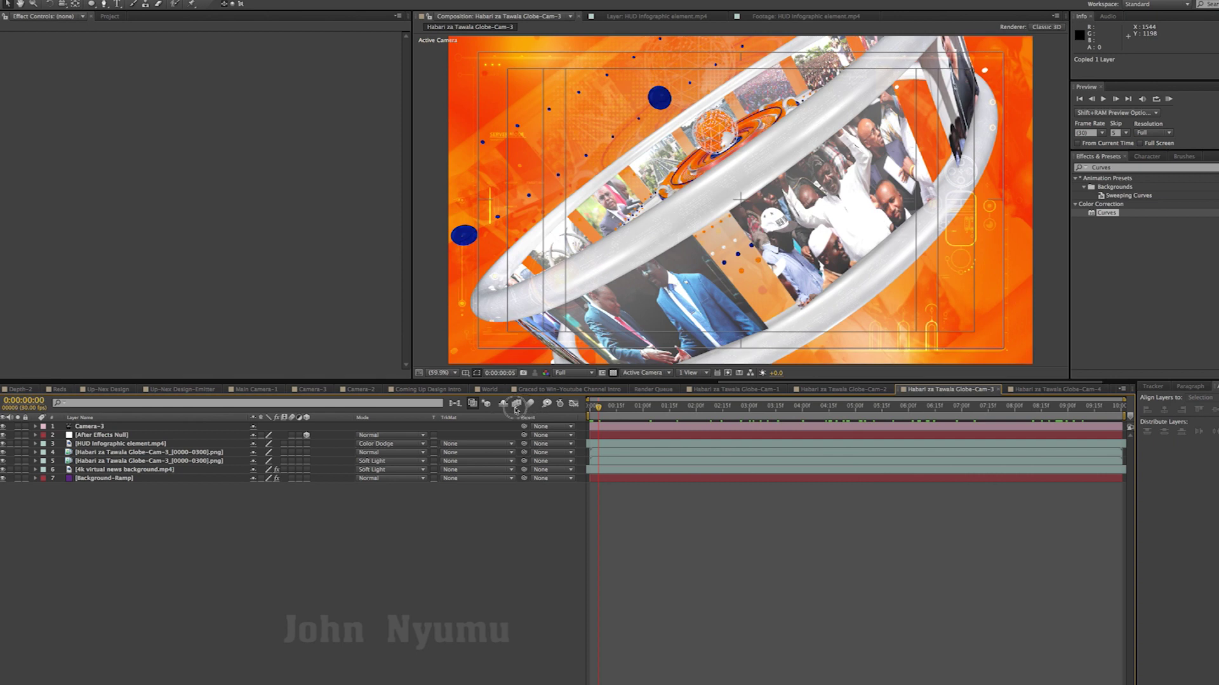
{"action": "key", "text": "ctrl+v"}
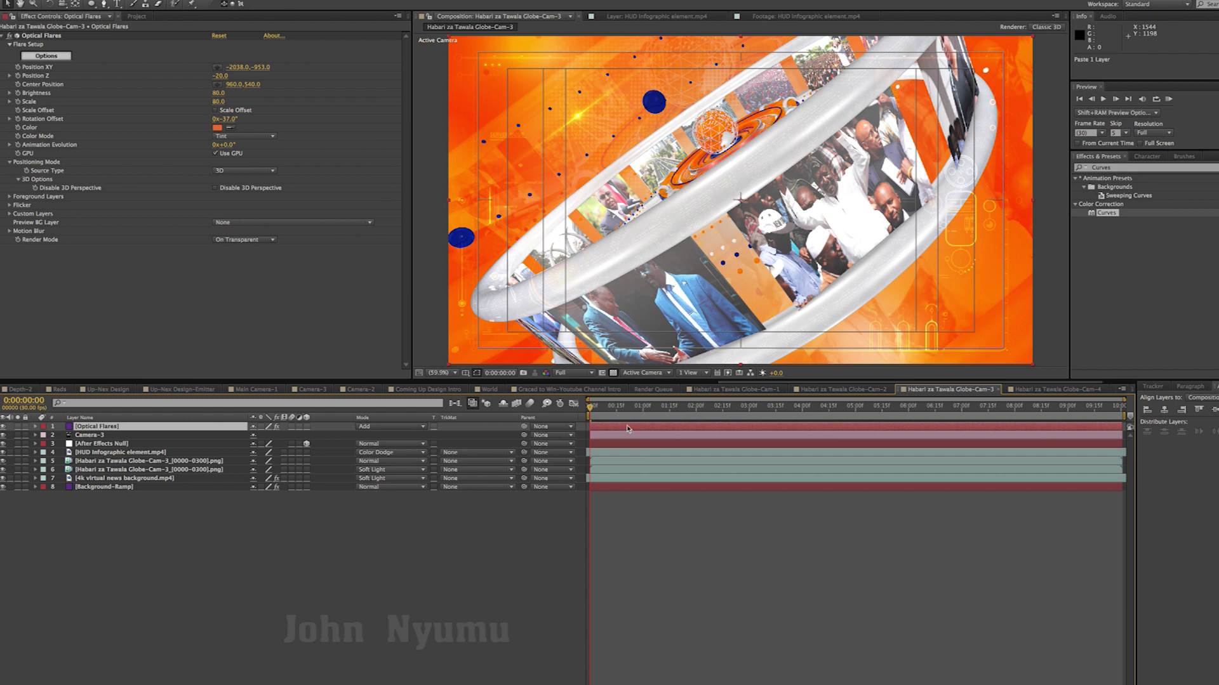
Step: Preview the flare early on, at 8 seconds and near the end, then return to about one second
{"action": "left_click_drag", "start_coordinate": [596, 413], "coordinate": [889, 410]}
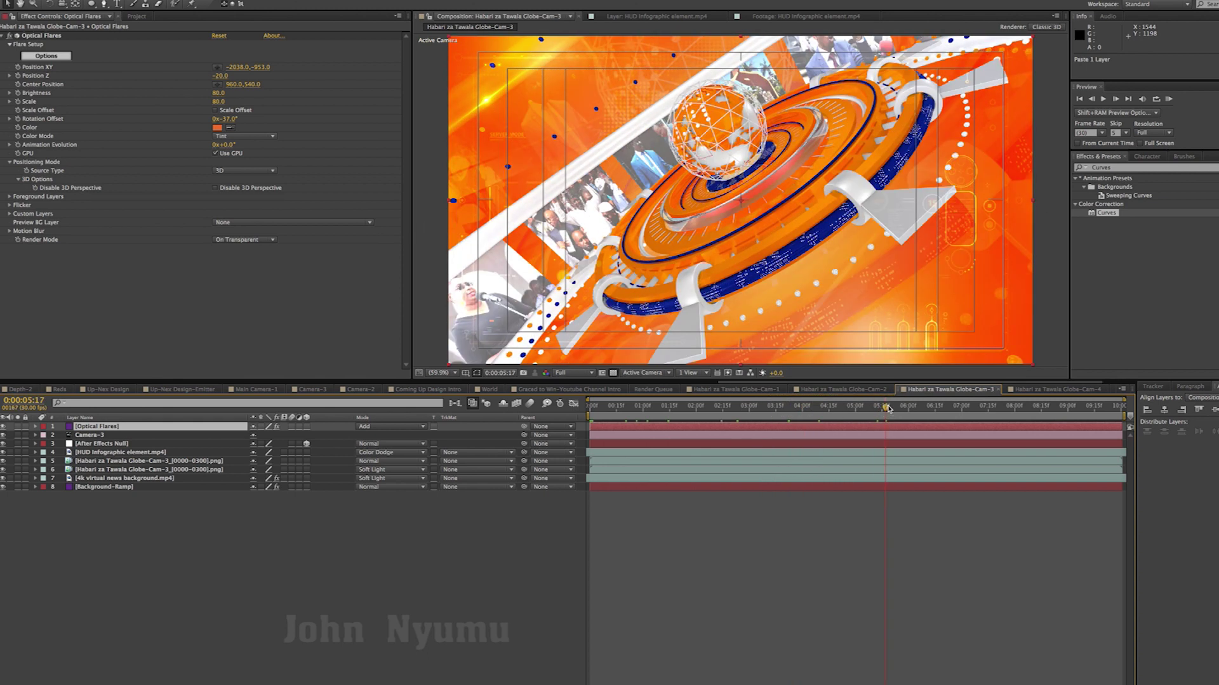
{"action": "left_click", "coordinate": [1016, 408]}
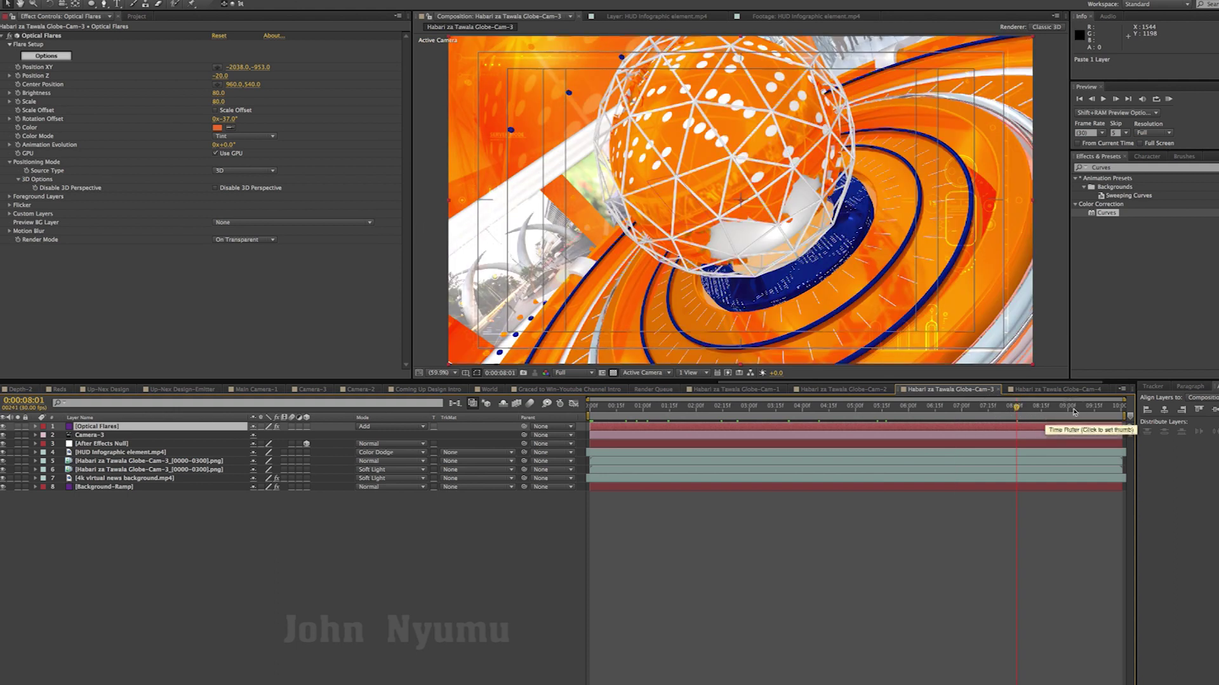
{"action": "left_click", "coordinate": [1108, 409]}
{"action": "left_click", "coordinate": [995, 543]}
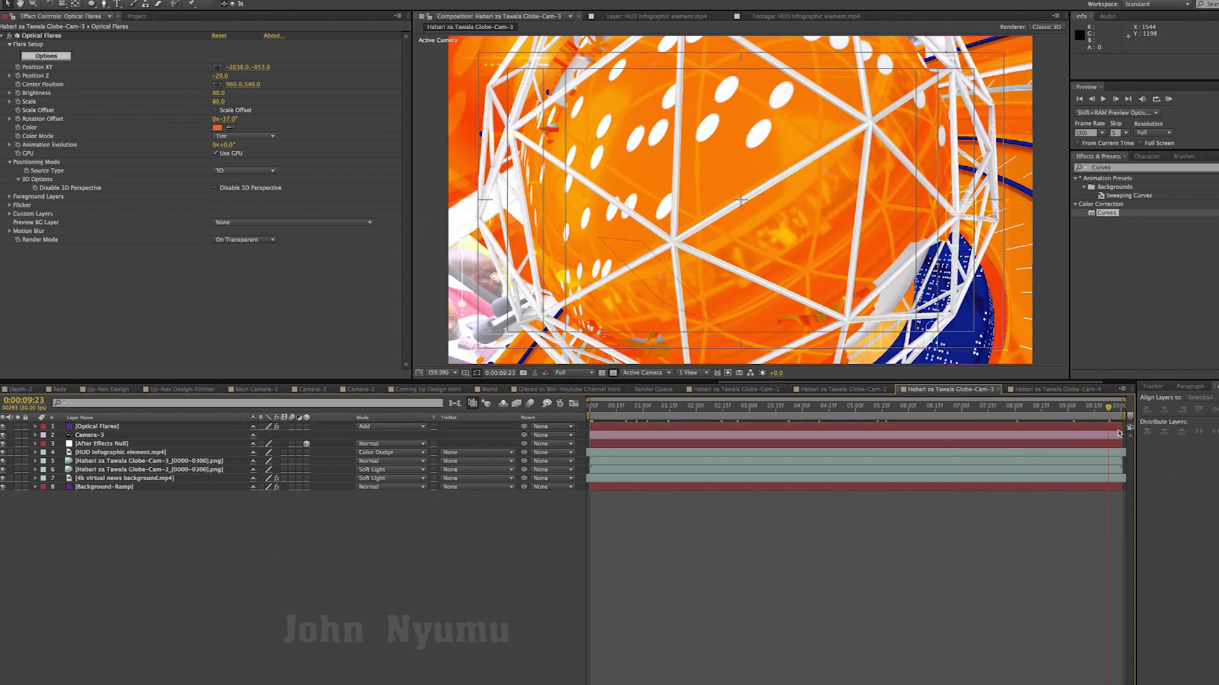
{"action": "left_click_drag", "start_coordinate": [1100, 409], "coordinate": [590, 413]}
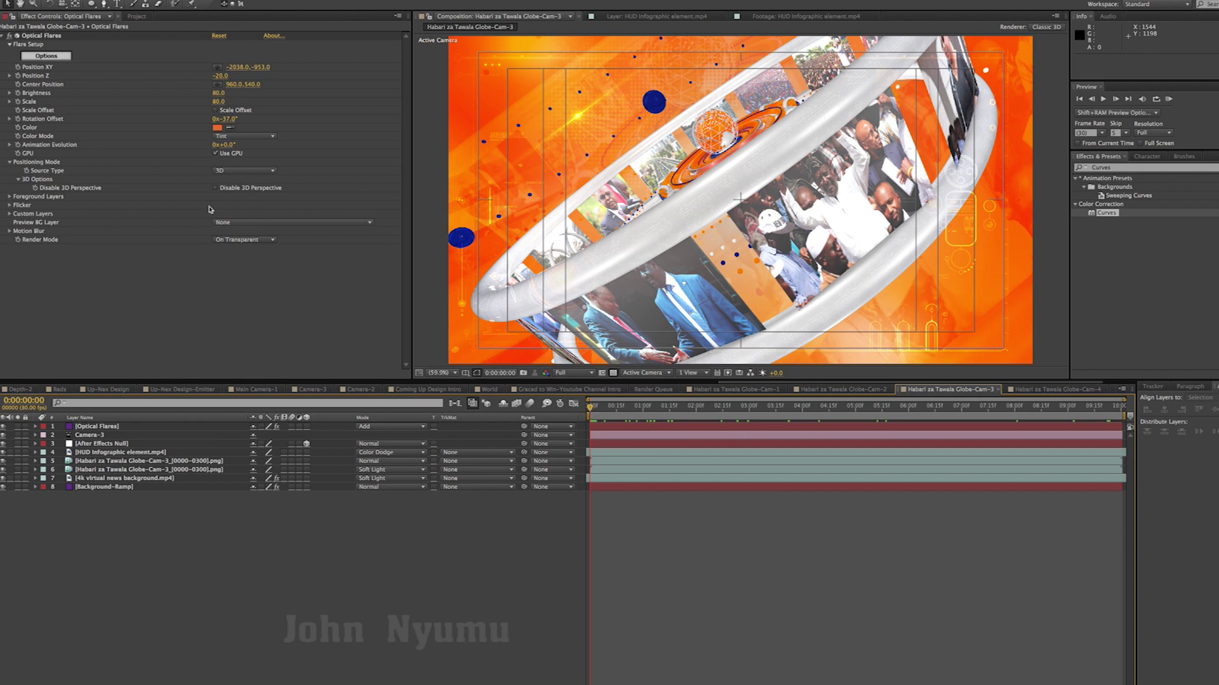
Step: Set the flare's Brightness and Scale to 100, shift its Y position, and set Position Z to 240
{"action": "left_click", "coordinate": [218, 93]}
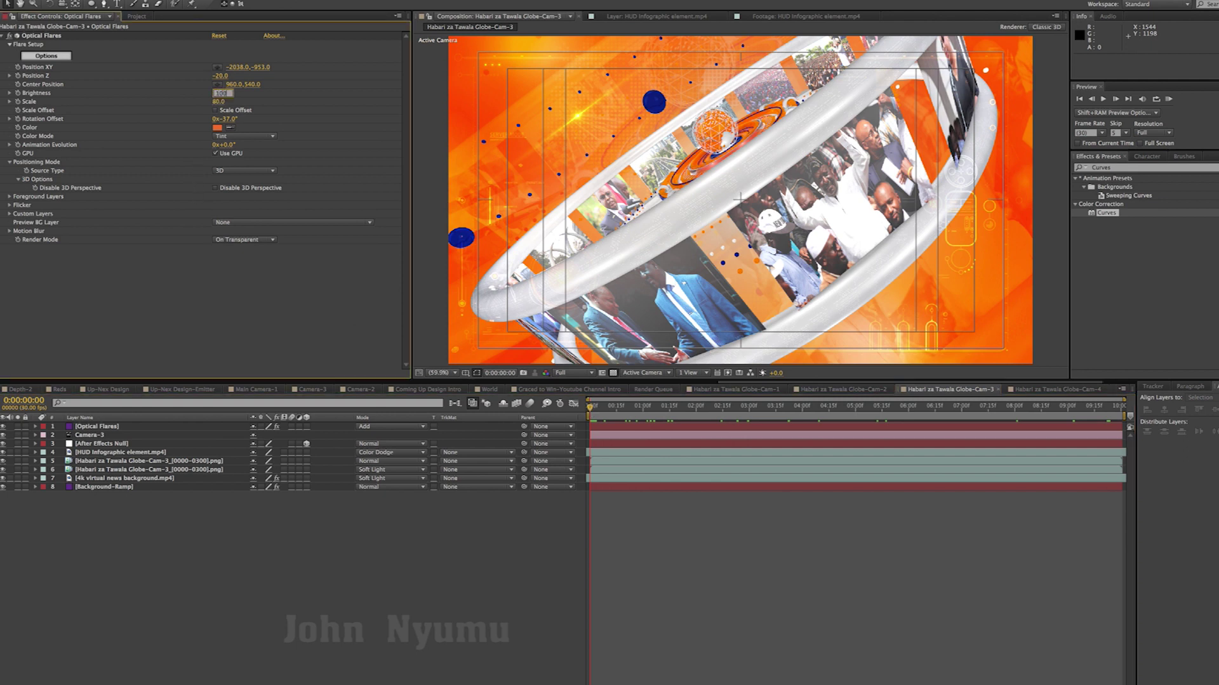
{"action": "left_click", "coordinate": [218, 102]}
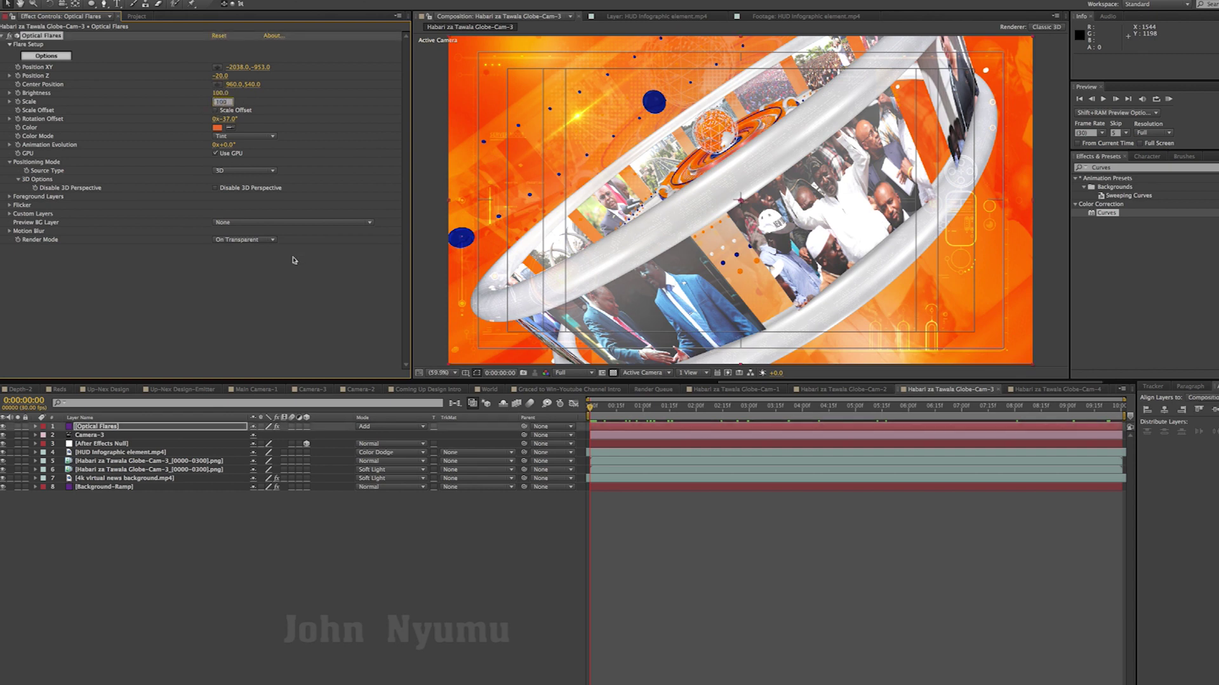
{"action": "left_click", "coordinate": [321, 304]}
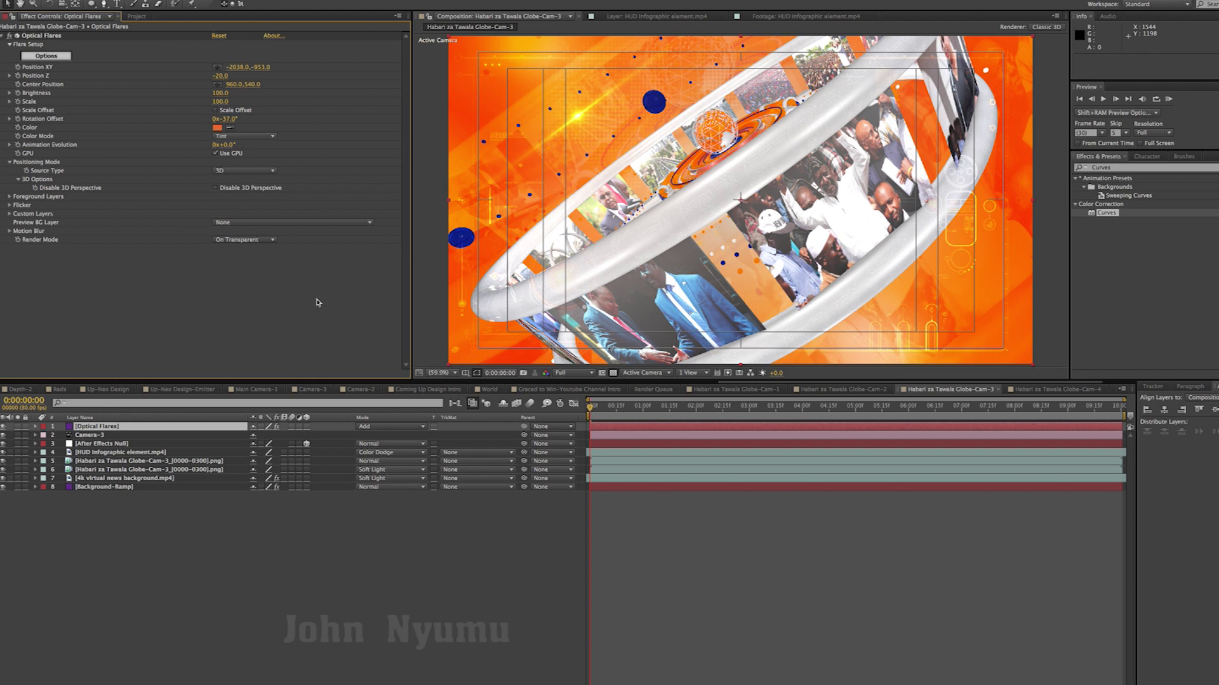
{"action": "left_click_drag", "start_coordinate": [262, 75], "coordinate": [523, 35]}
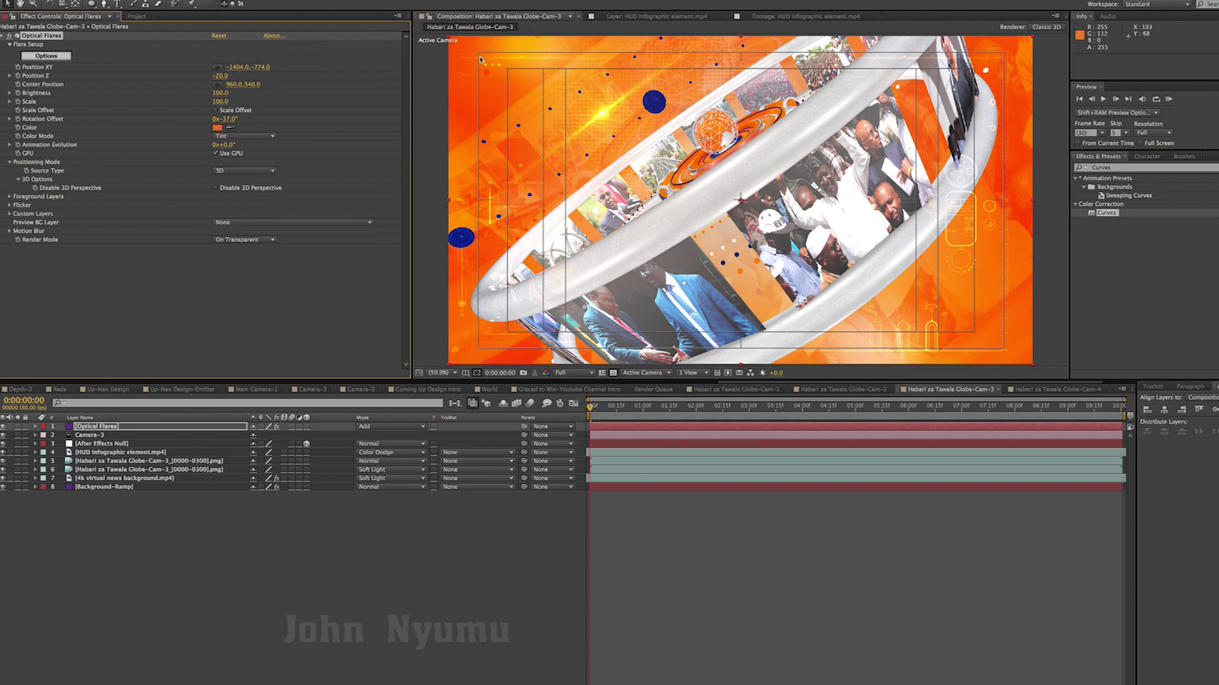
{"action": "mouse_move", "coordinate": [221, 78]}
{"action": "left_mouse_down"}
{"action": "mouse_move", "coordinate": [511, 63]}
{"action": "mouse_move", "coordinate": [243, 74]}
{"action": "left_mouse_up"}
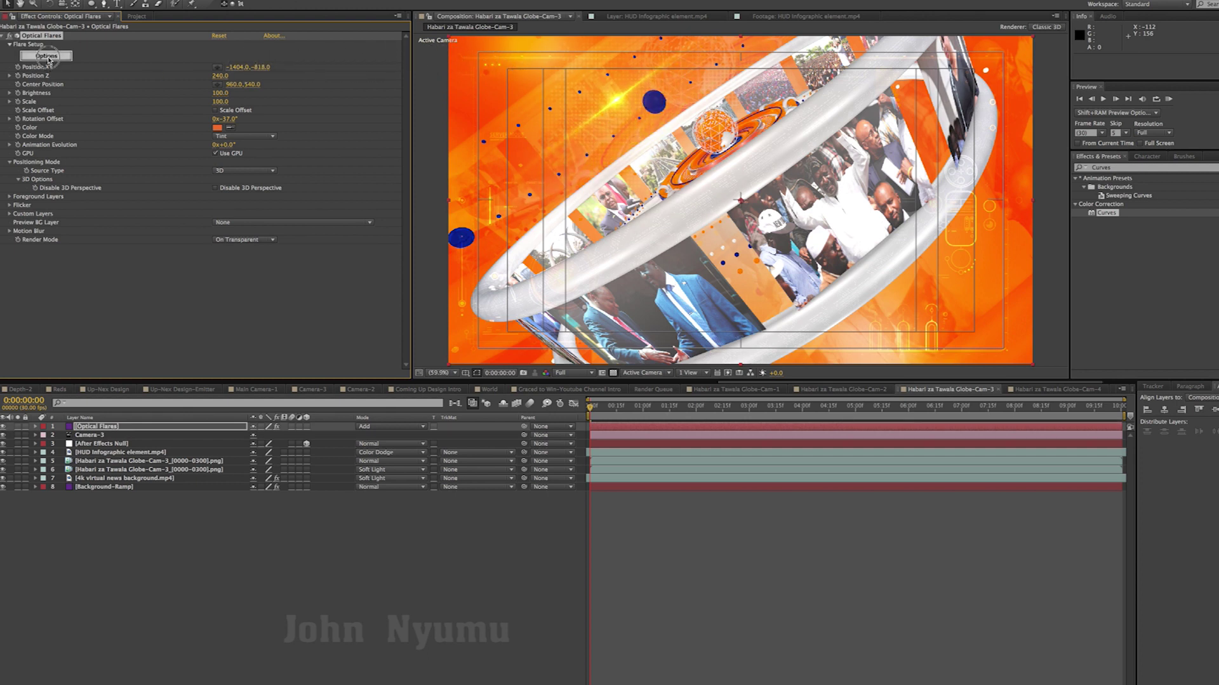
Step: In the Optical Flares options, stretch the Streak element to 430.5% and apply
{"action": "left_click", "coordinate": [46, 56]}
{"action": "left_click", "coordinate": [247, 260]}
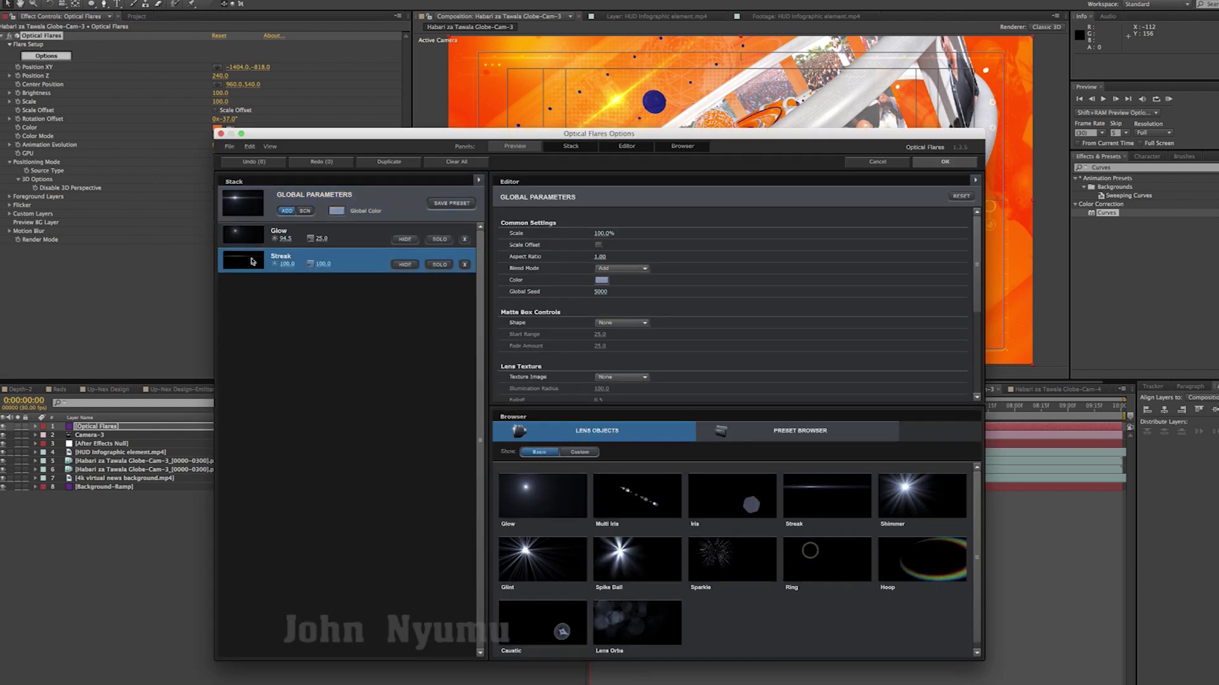
{"action": "left_click_drag", "start_coordinate": [598, 260], "coordinate": [922, 240]}
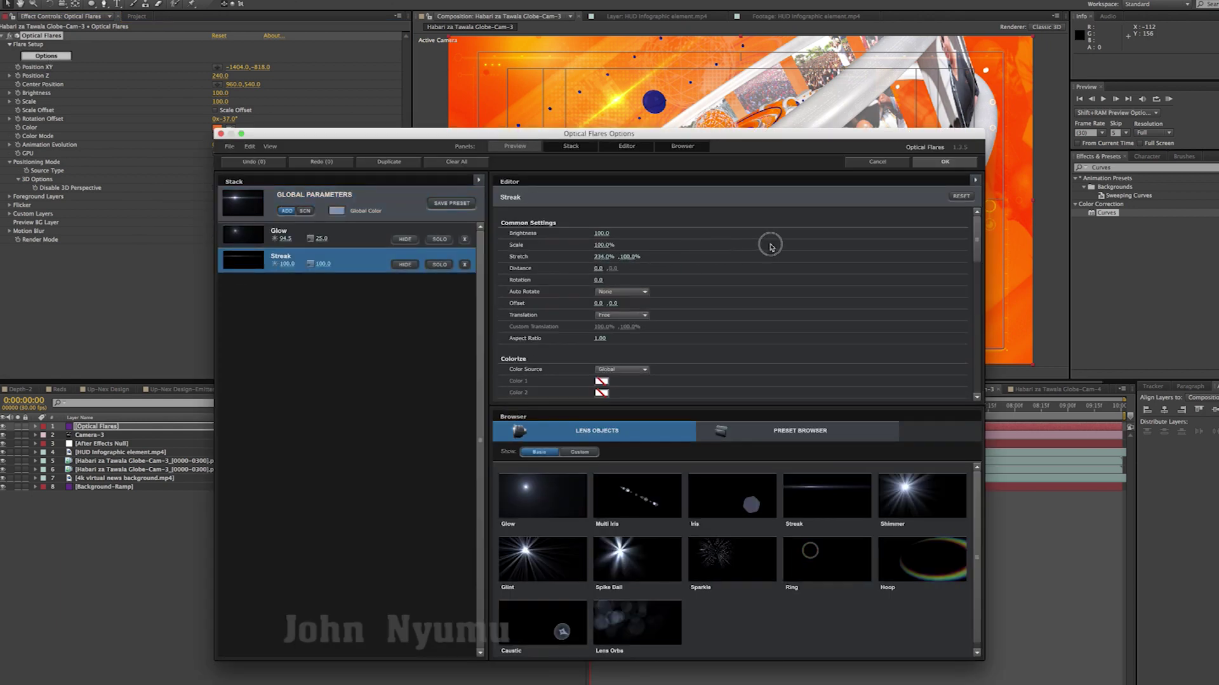
{"action": "left_click", "coordinate": [945, 161]}
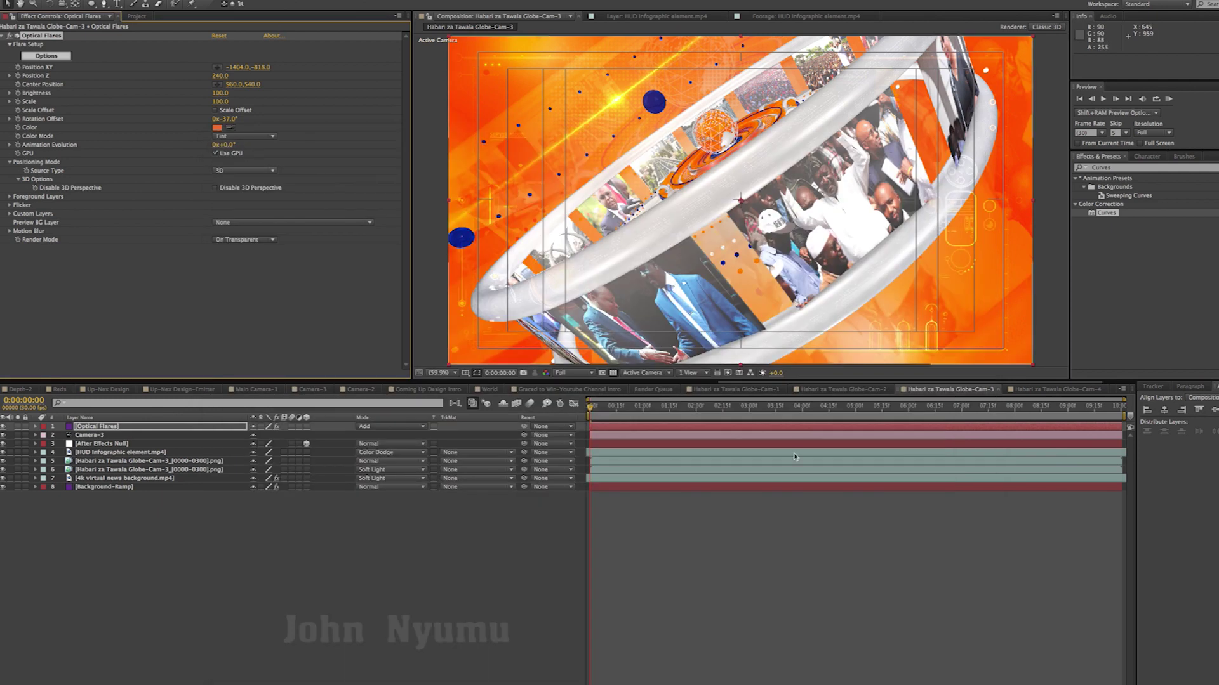
Step: Check the flare around 0:00:02:11, then return to the start of the comp
{"action": "left_click", "coordinate": [797, 562]}
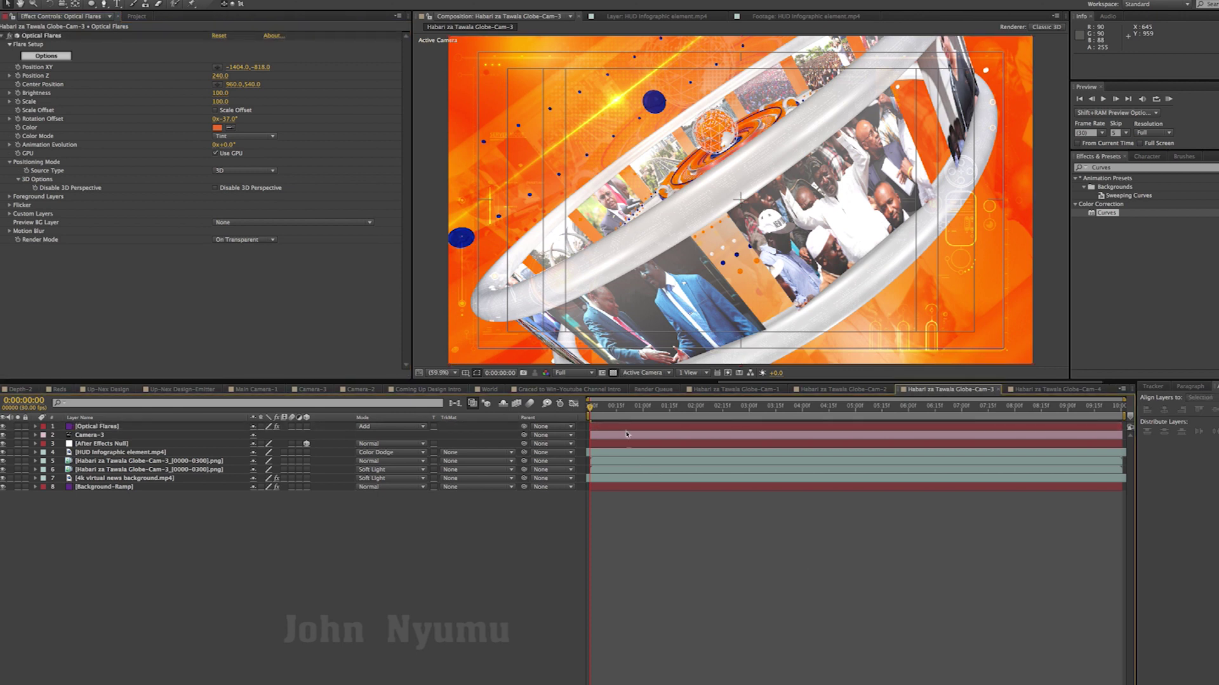
{"action": "left_click_drag", "start_coordinate": [642, 407], "coordinate": [690, 407]}
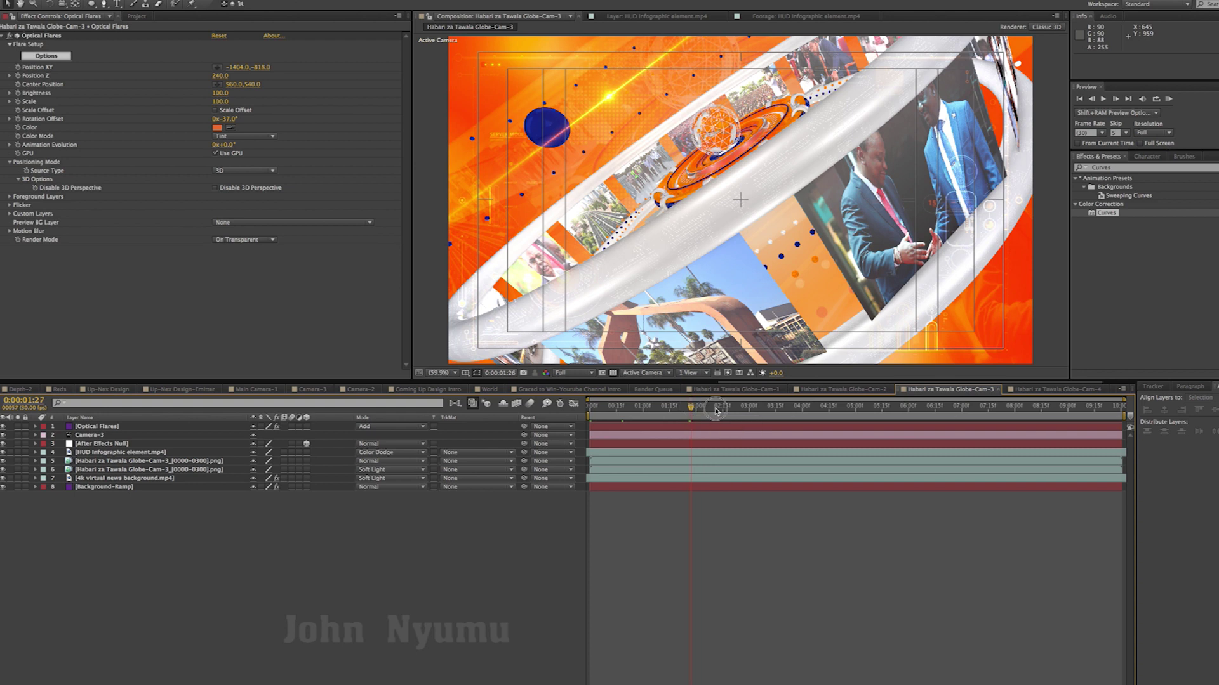
{"action": "left_click", "coordinate": [715, 411]}
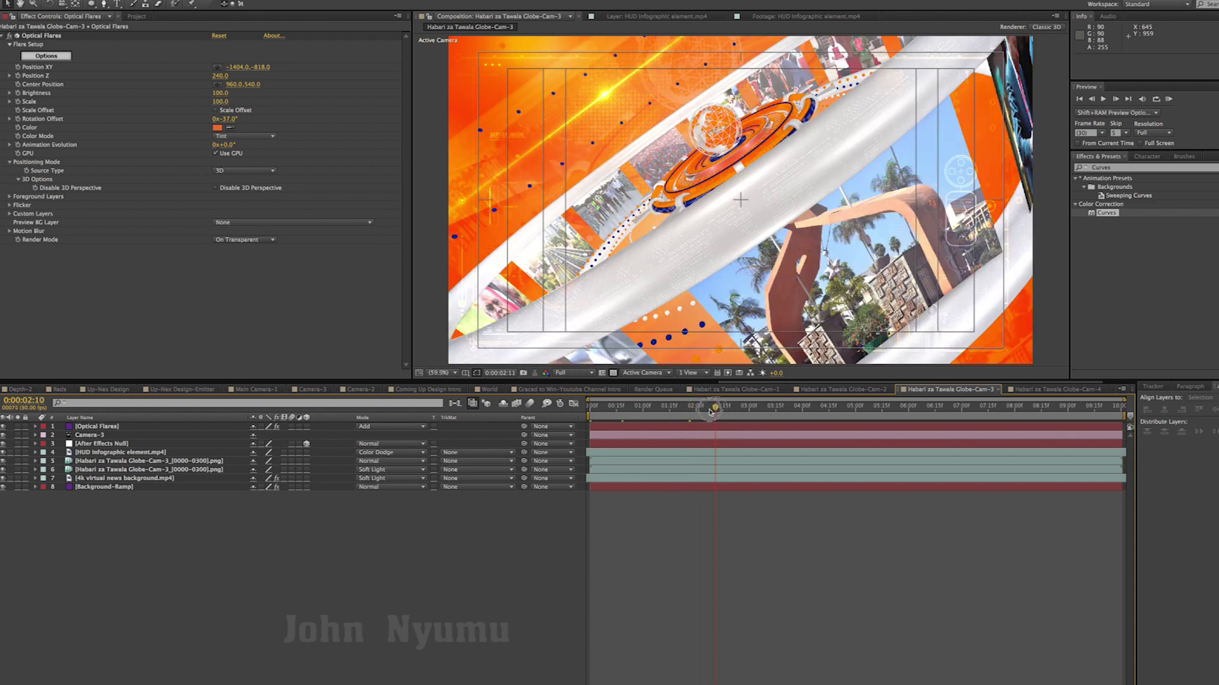
{"action": "left_click_drag", "start_coordinate": [711, 411], "coordinate": [606, 414]}
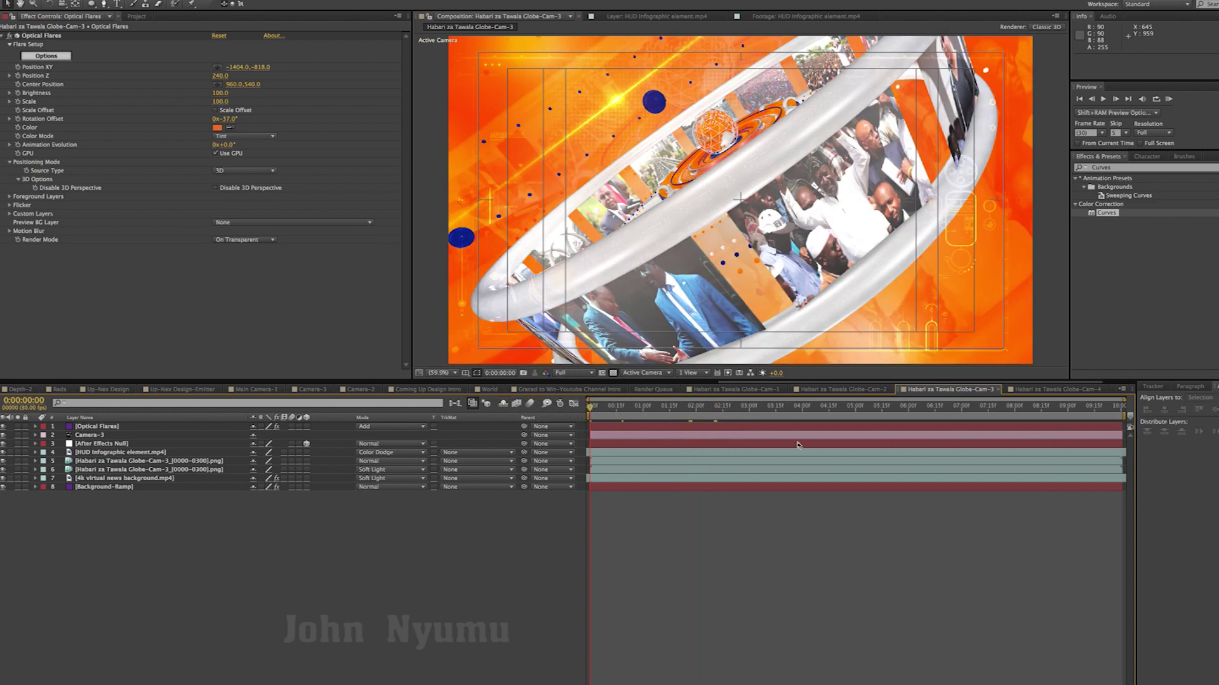
Step: Paste Color Correction, Vibrance, Camera Blur and Depth-2 from Globe-Cam-1 into Globe-Cam-3, Depth-2 at the bottom, and save
{"action": "left_click", "coordinate": [735, 389]}
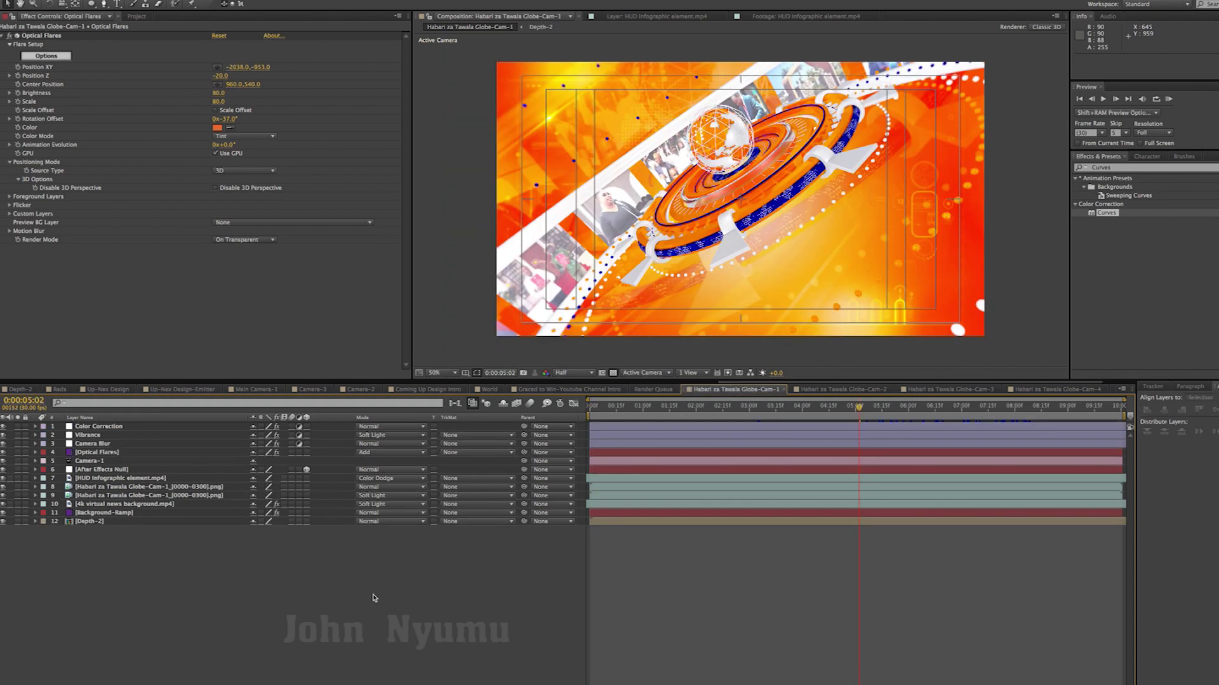
{"action": "left_click", "coordinate": [104, 428]}
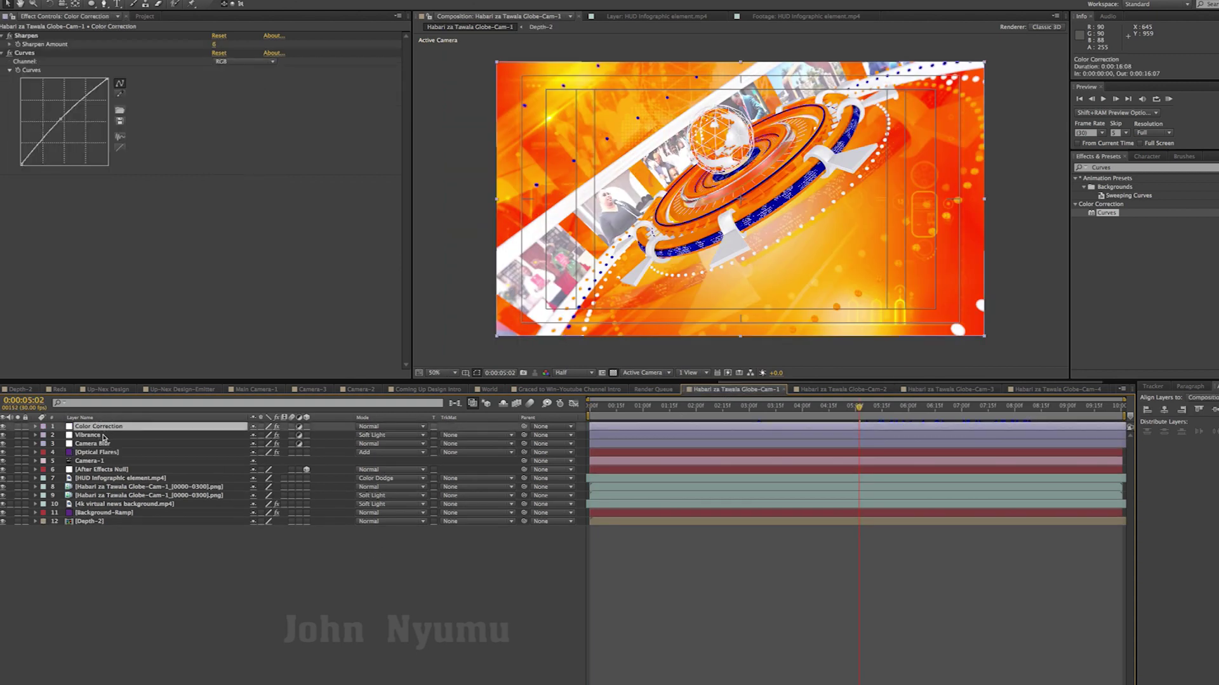
{"action": "left_click", "coordinate": [89, 436], "text": "shift"}
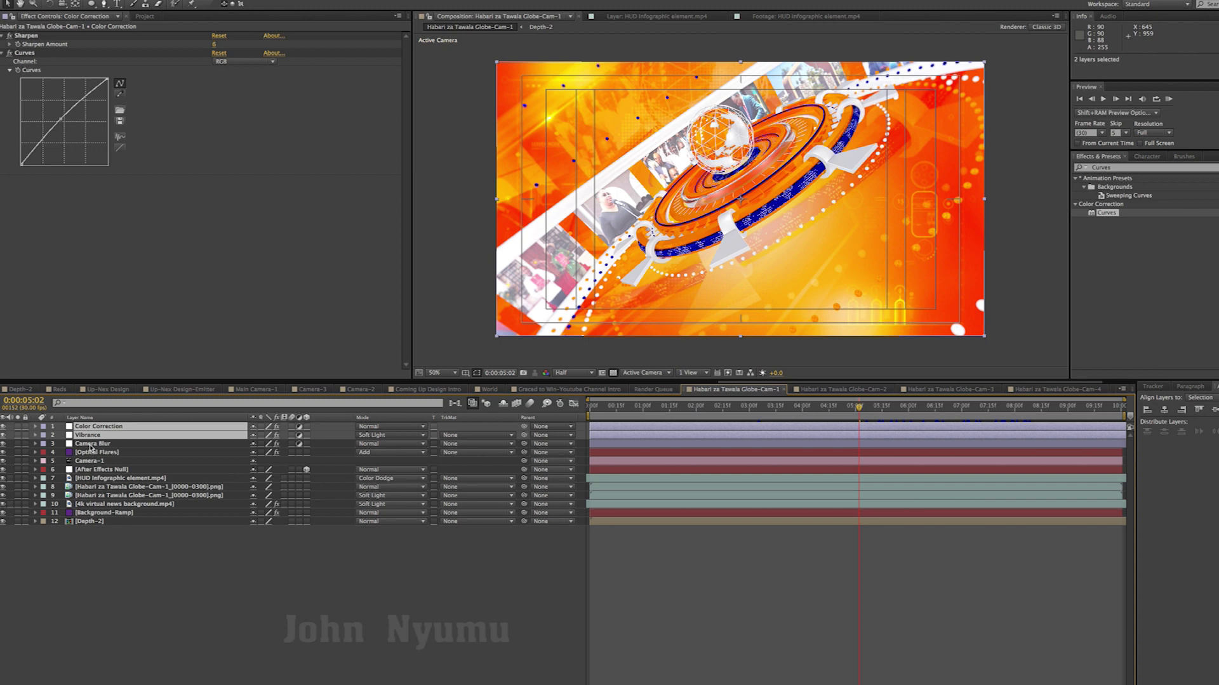
{"action": "left_click", "coordinate": [90, 447], "text": "shift"}
{"action": "left_click", "coordinate": [89, 522], "text": "ctrl"}
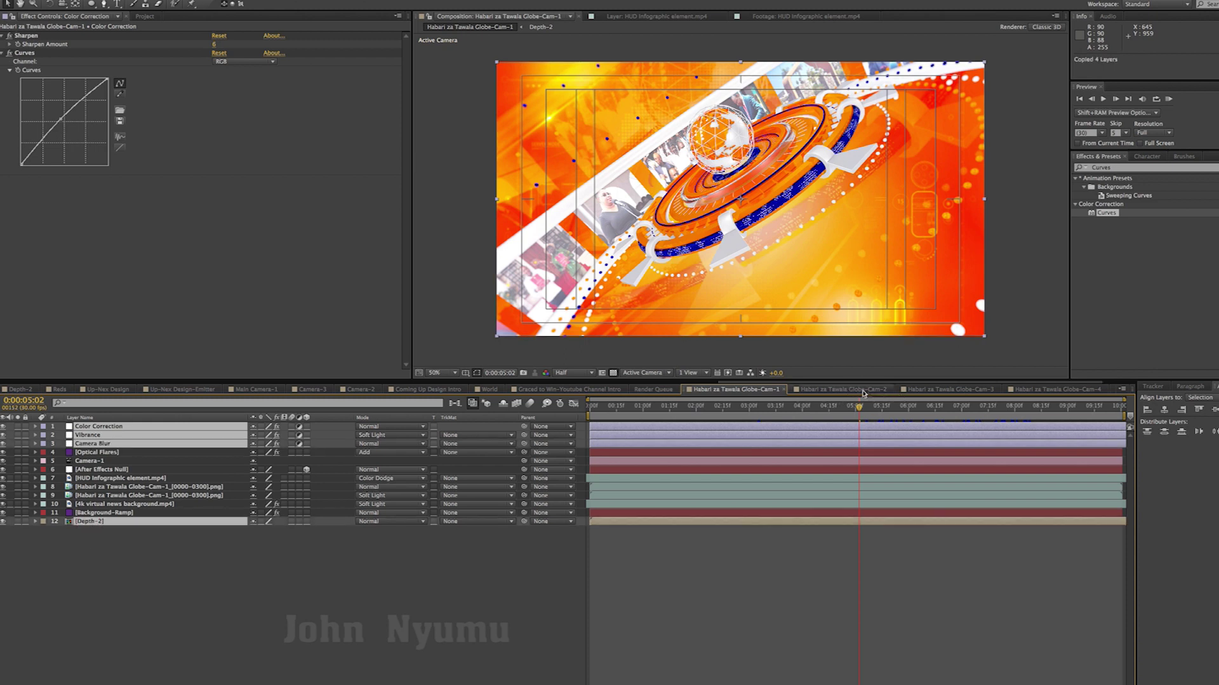
{"action": "left_click", "coordinate": [843, 389]}
{"action": "left_click", "coordinate": [941, 390]}
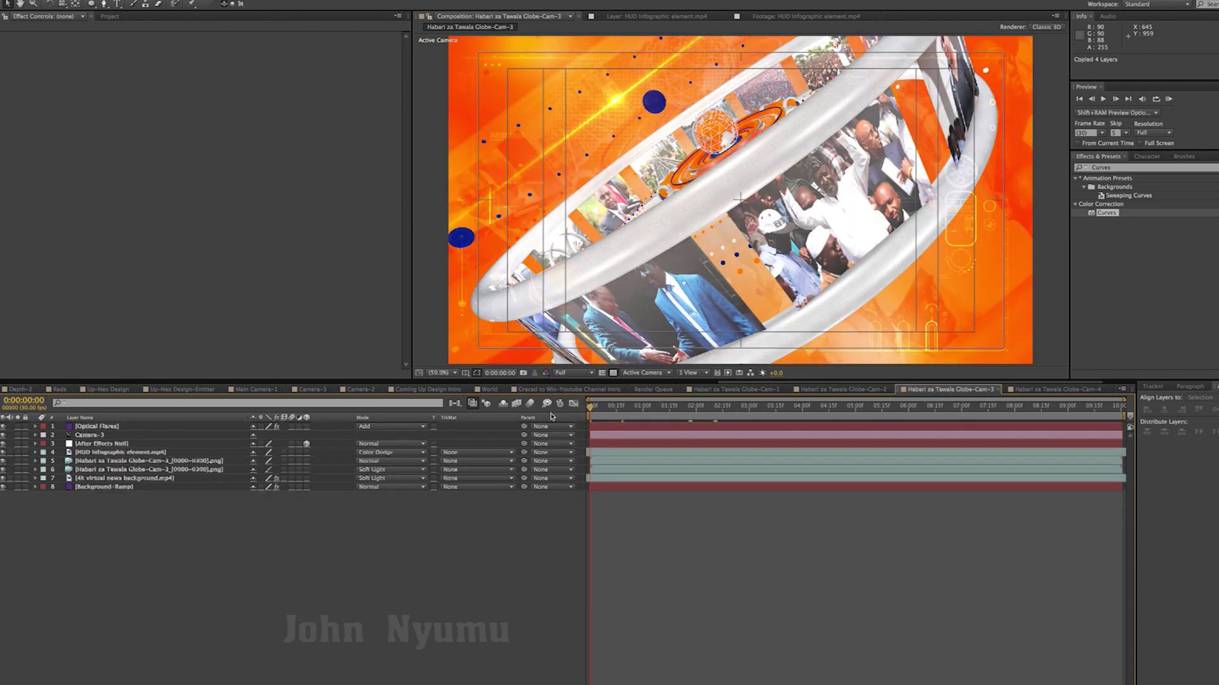
{"action": "key", "text": "ctrl+v"}
{"action": "left_click_drag", "start_coordinate": [89, 452], "coordinate": [89, 525]}
{"action": "key", "text": "ctrl+s"}
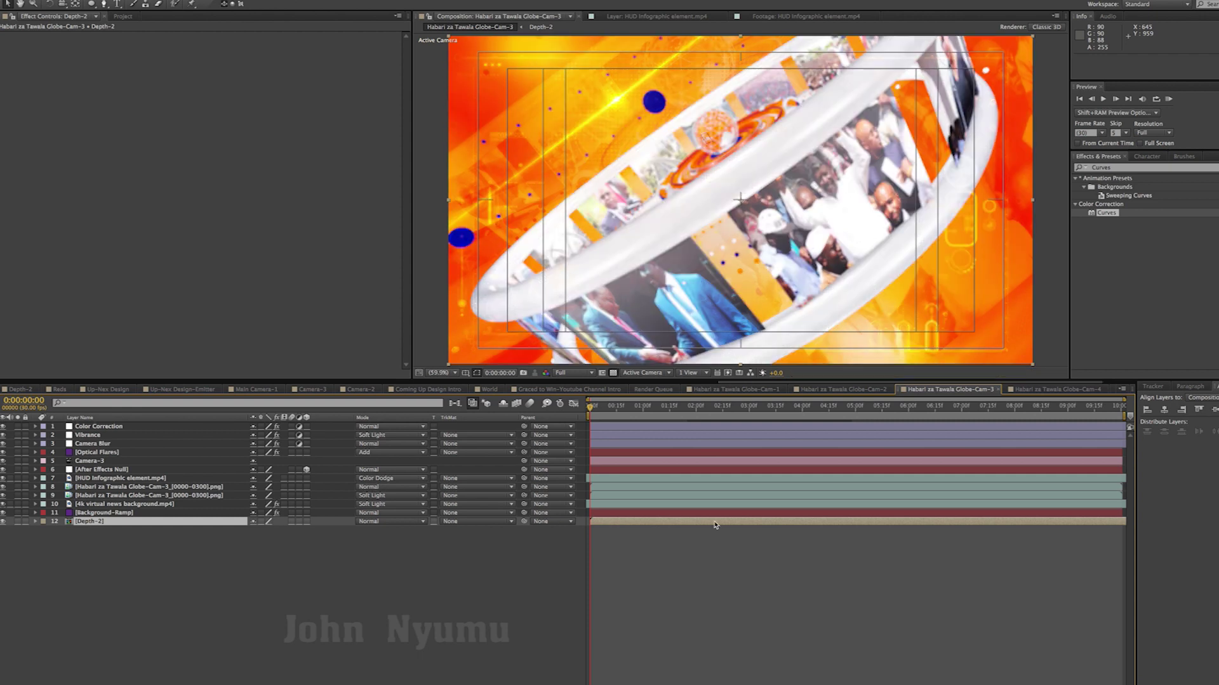
Step: Set the Camera Blur layer's lens blur map layer to 12. Depth-2
{"action": "left_click", "coordinate": [800, 584]}
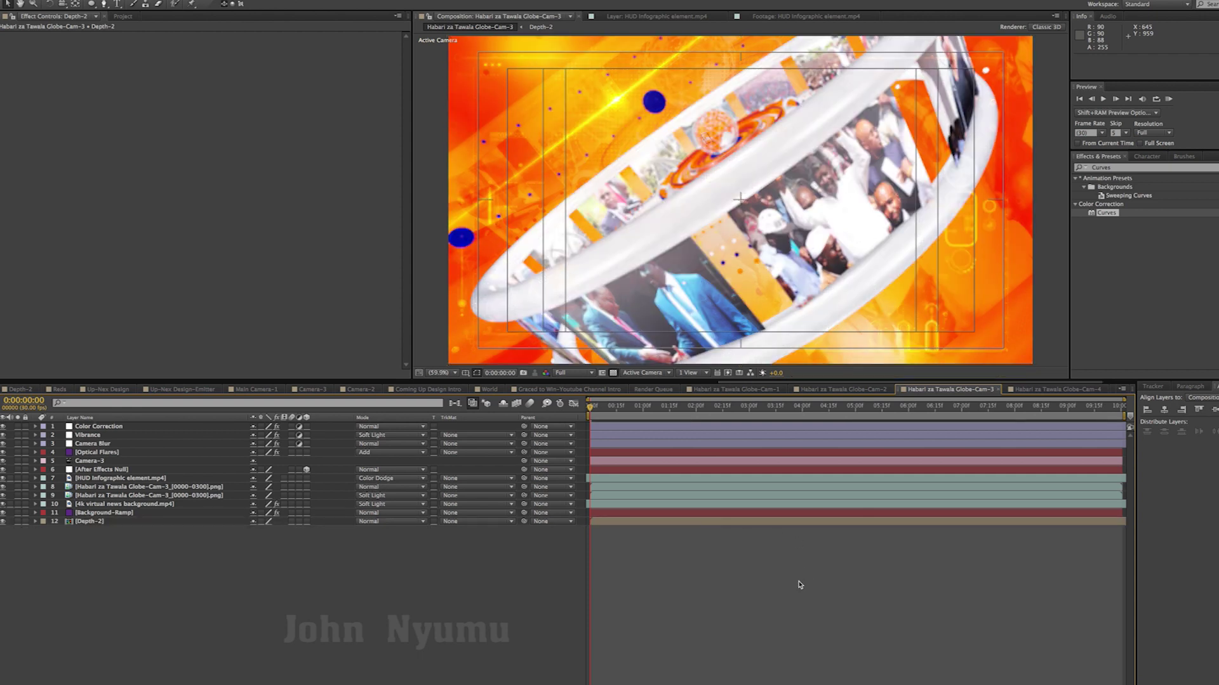
{"action": "left_click", "coordinate": [95, 444]}
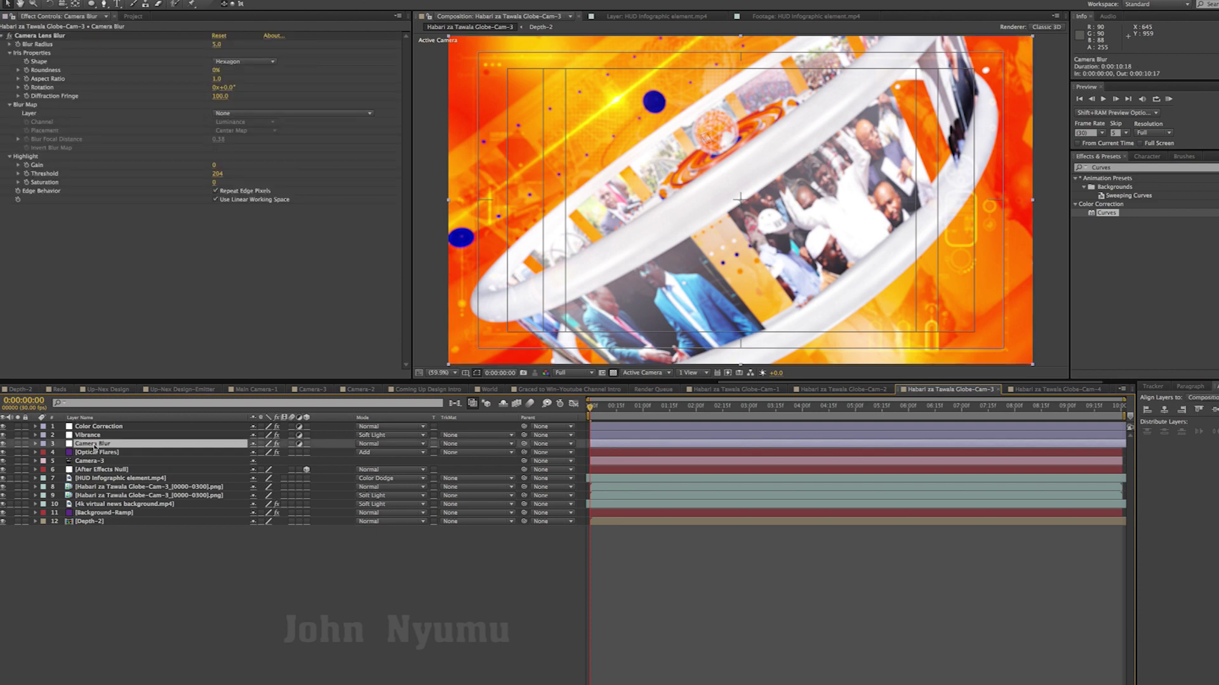
{"action": "left_click", "coordinate": [257, 114]}
{"action": "left_click", "coordinate": [257, 229]}
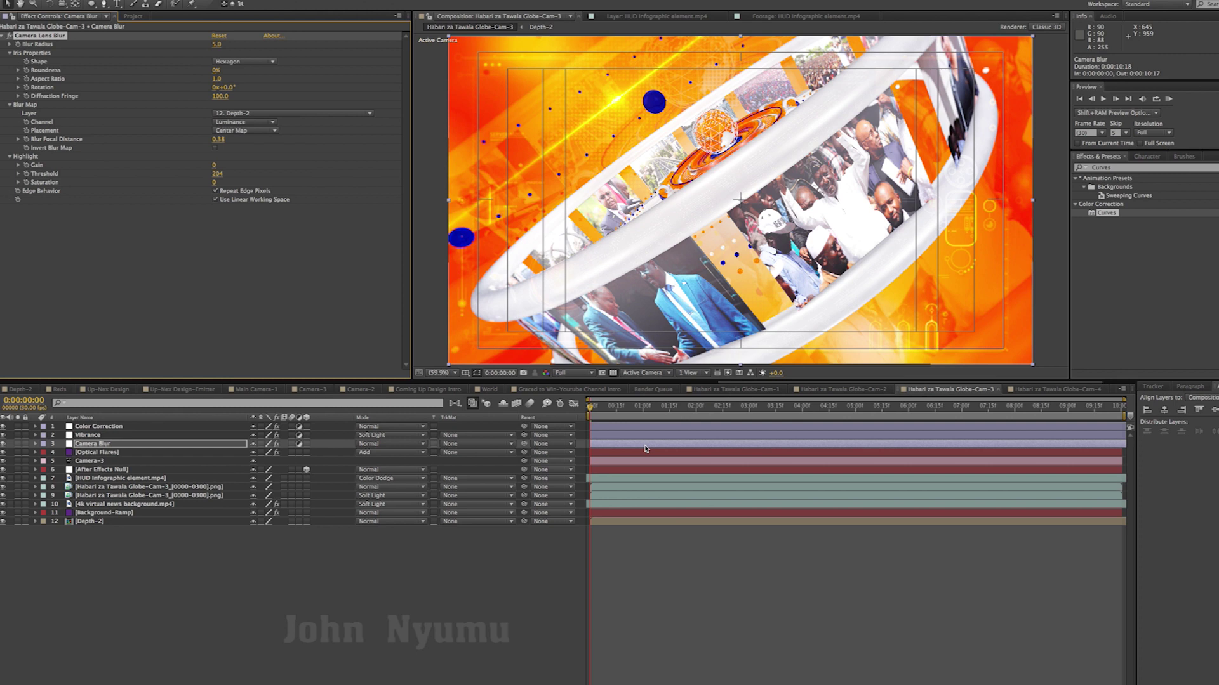
Step: Render the preview at Half resolution and zoom the view out to 25%
{"action": "left_click", "coordinate": [735, 575]}
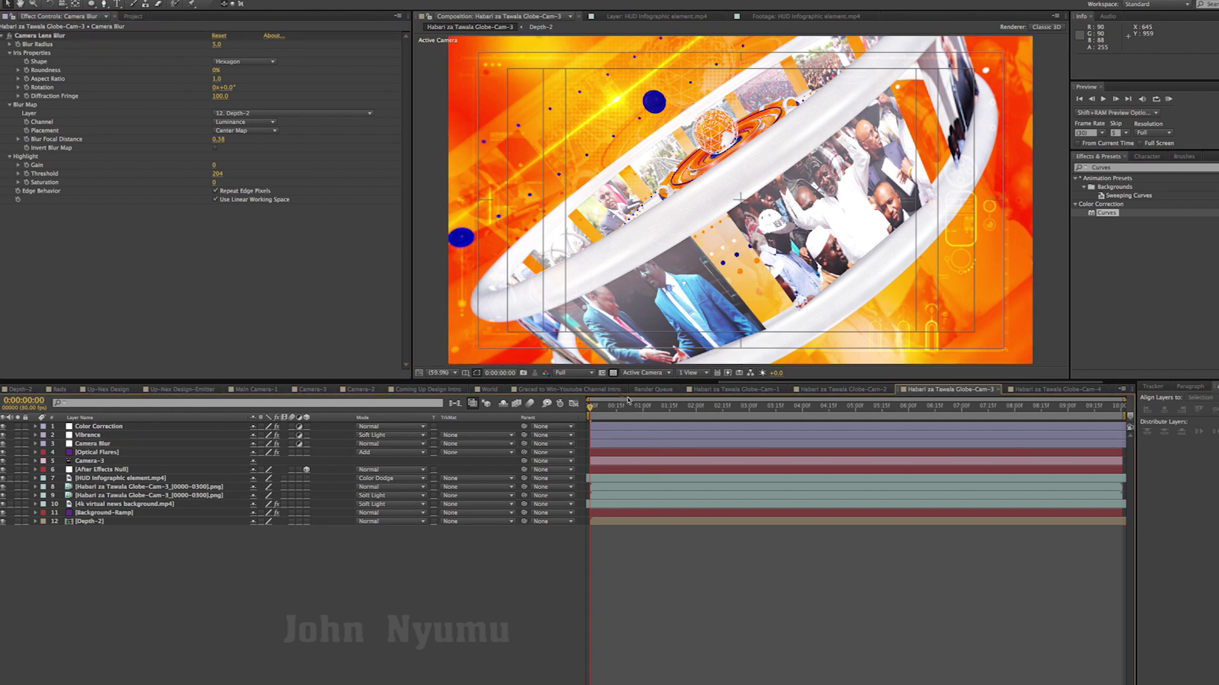
{"action": "left_click", "coordinate": [563, 372]}
{"action": "left_click", "coordinate": [576, 397]}
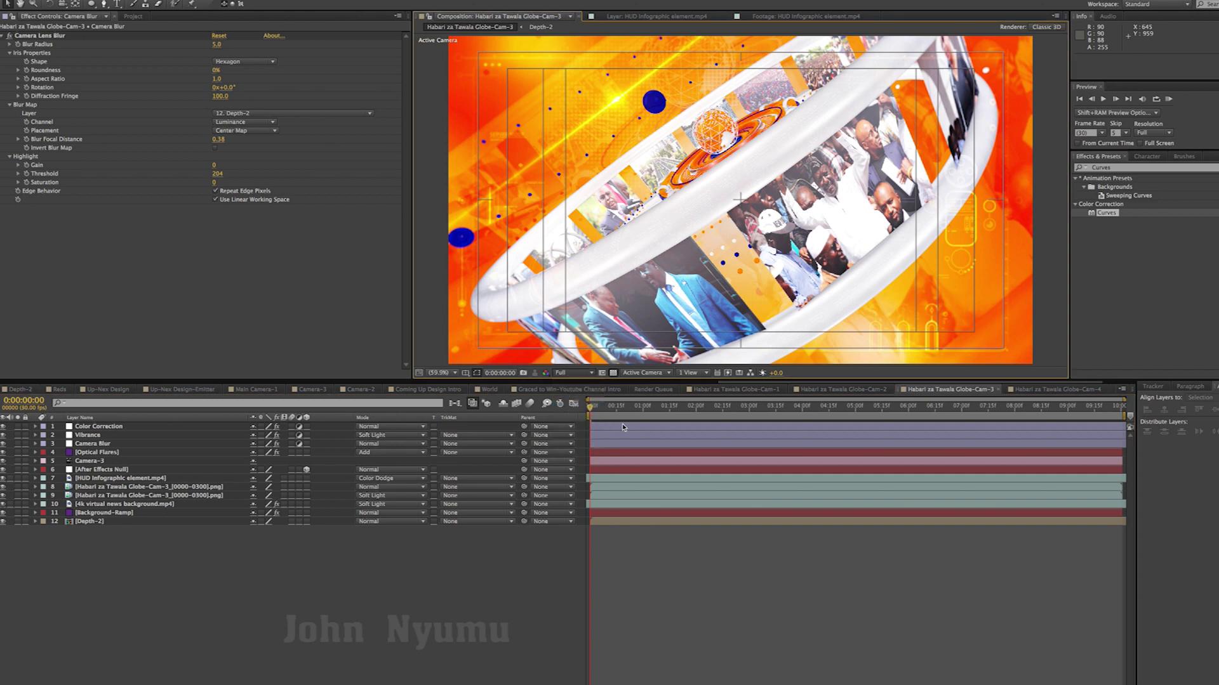
{"action": "key", "text": "comma"}
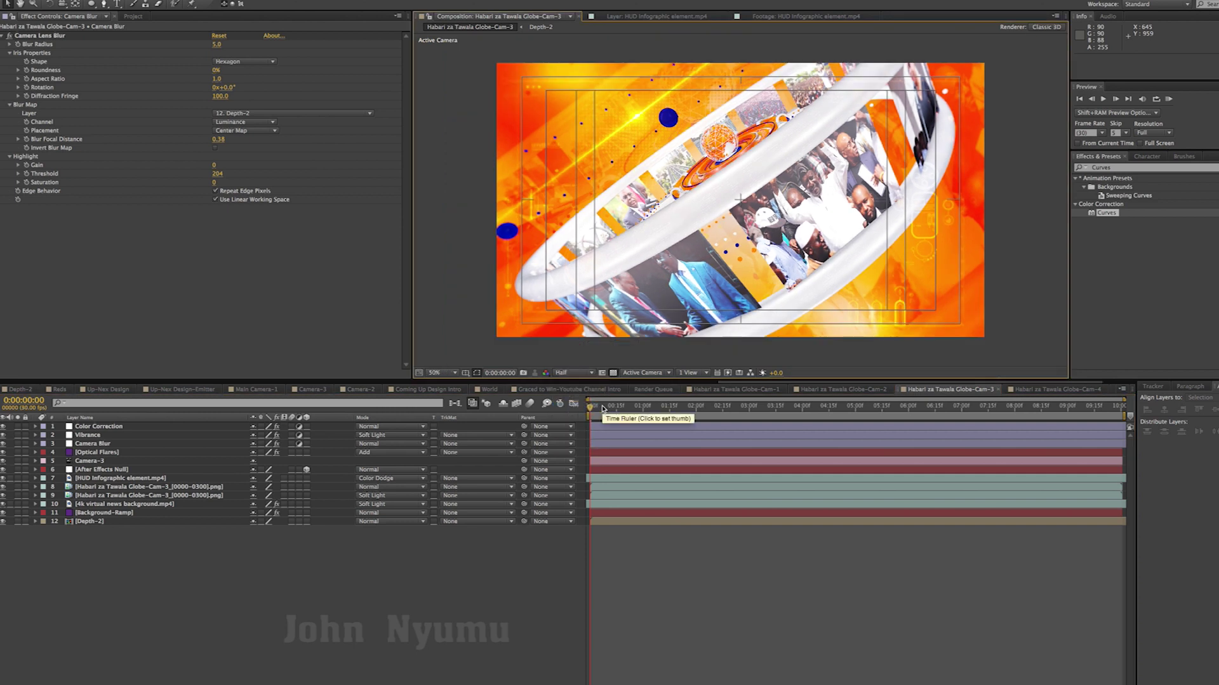
{"action": "key", "text": "comma"}
{"action": "key", "text": "comma"}
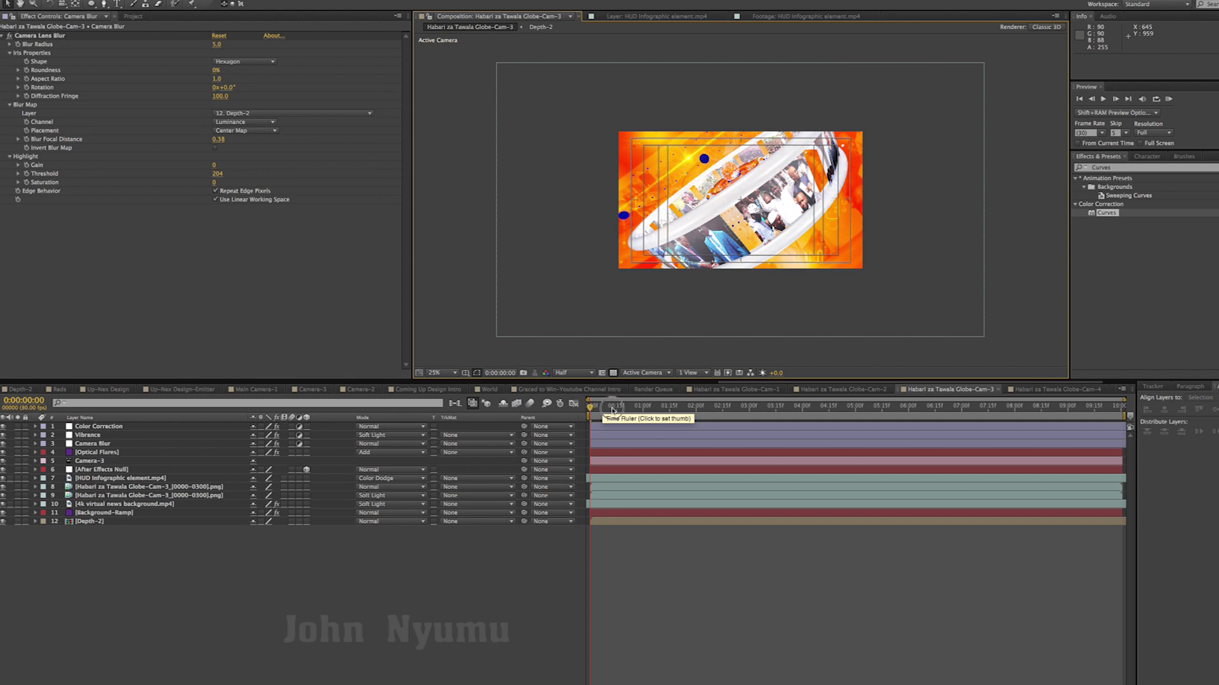
Step: Step through frames from 0:00:00:12 to 0:00:04:04 to check the depth blur
{"action": "left_click", "coordinate": [612, 410]}
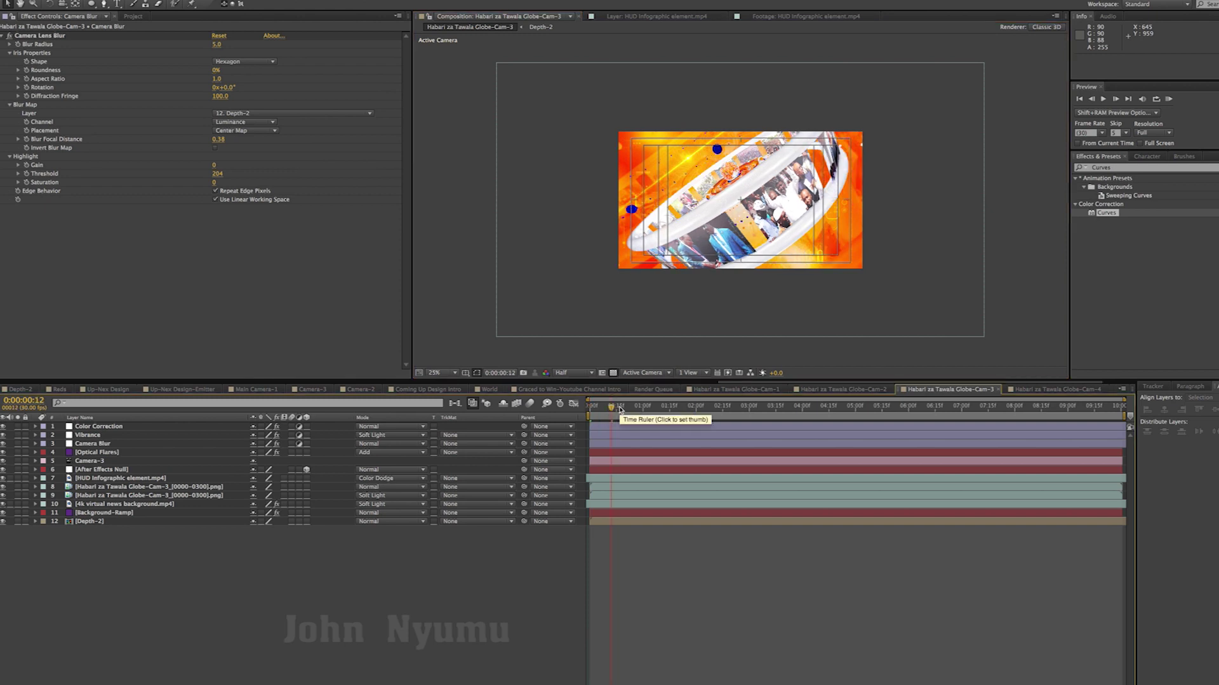
{"action": "left_click", "coordinate": [651, 409]}
{"action": "left_click", "coordinate": [688, 411]}
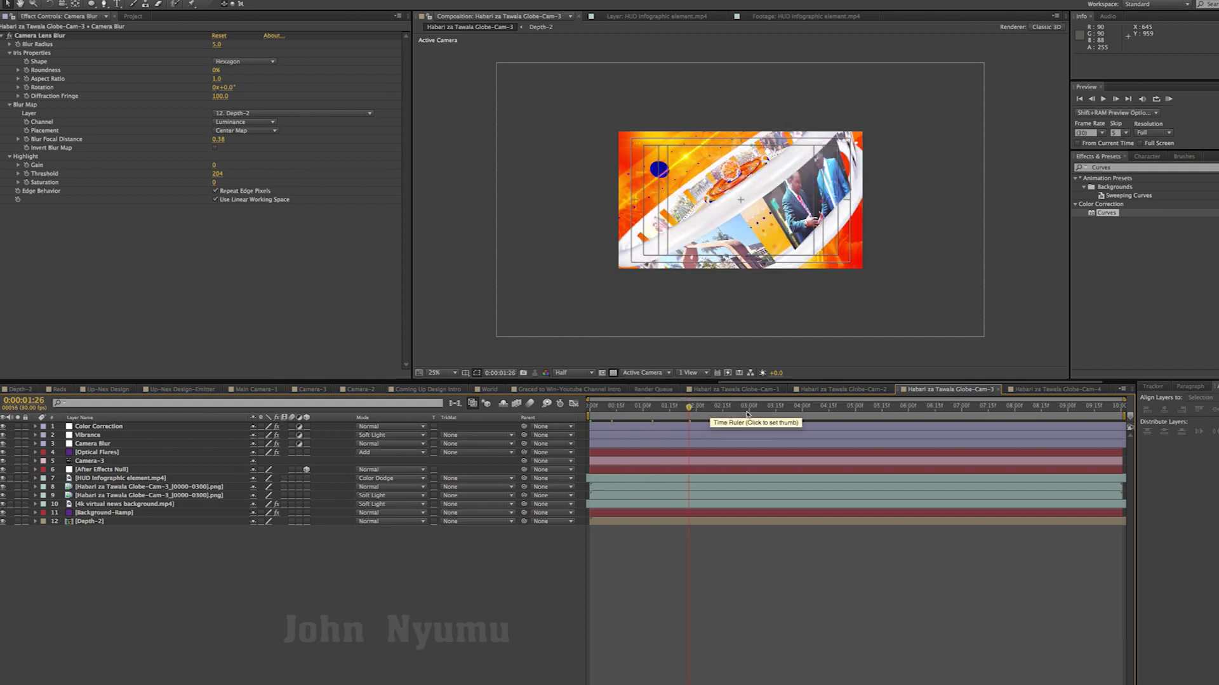
{"action": "left_click", "coordinate": [759, 409]}
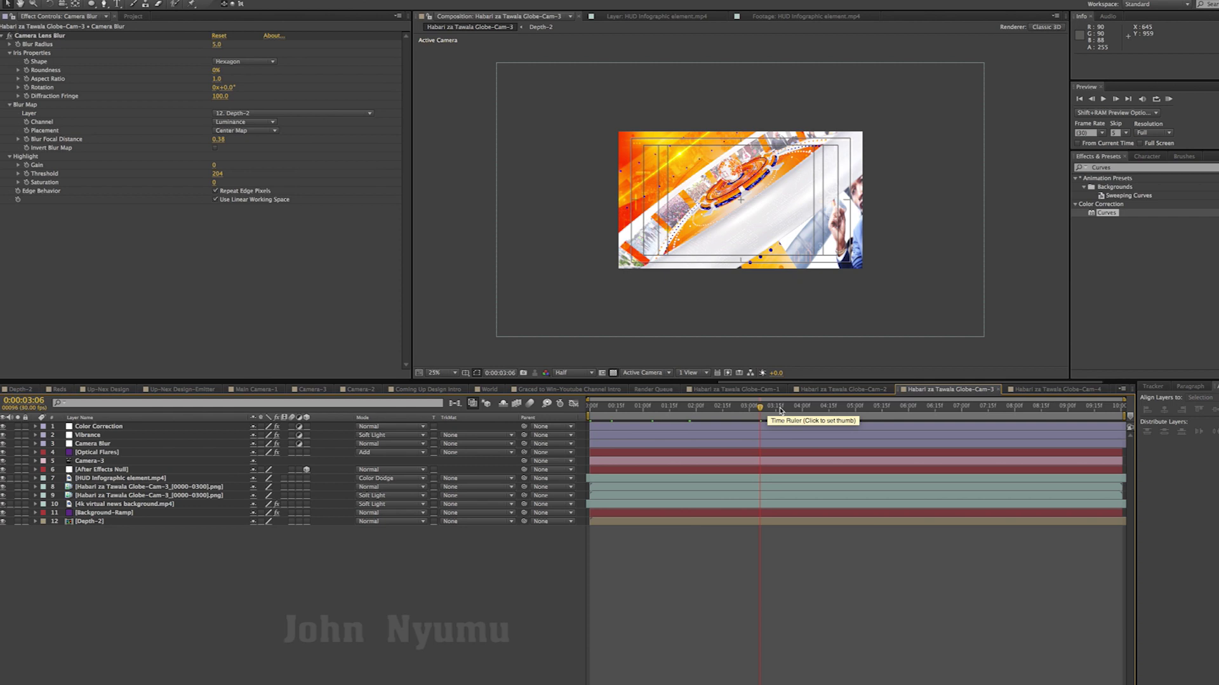
{"action": "left_click", "coordinate": [780, 410]}
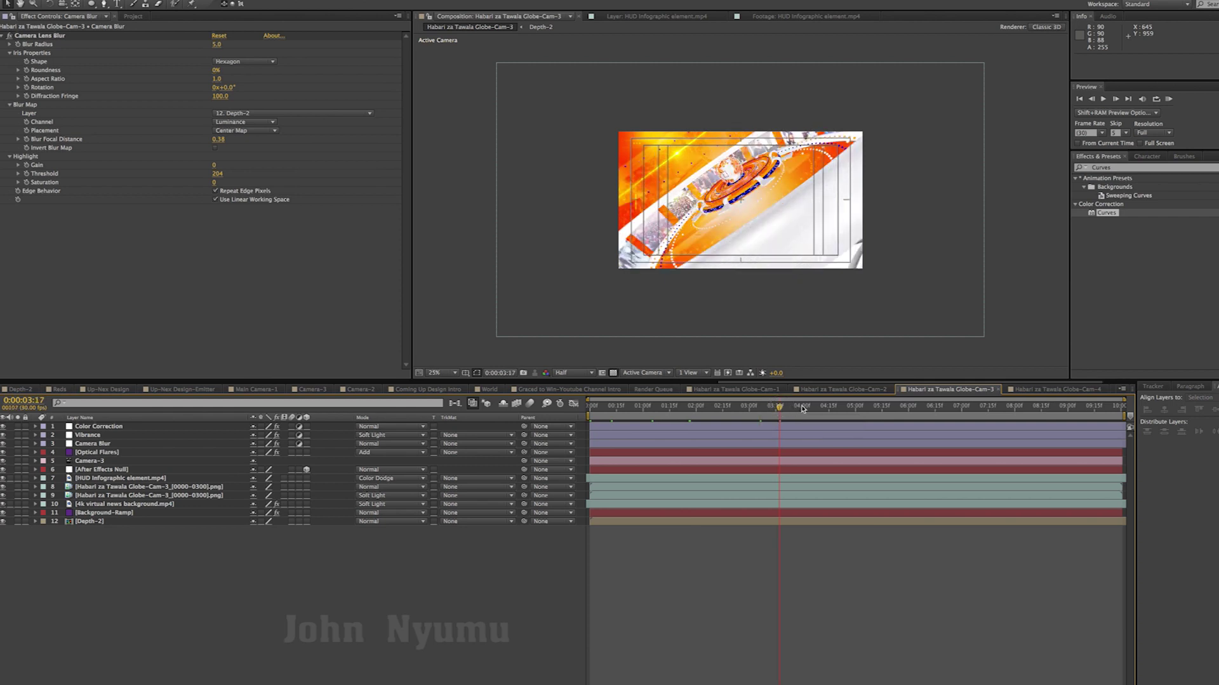
{"action": "left_click", "coordinate": [809, 409]}
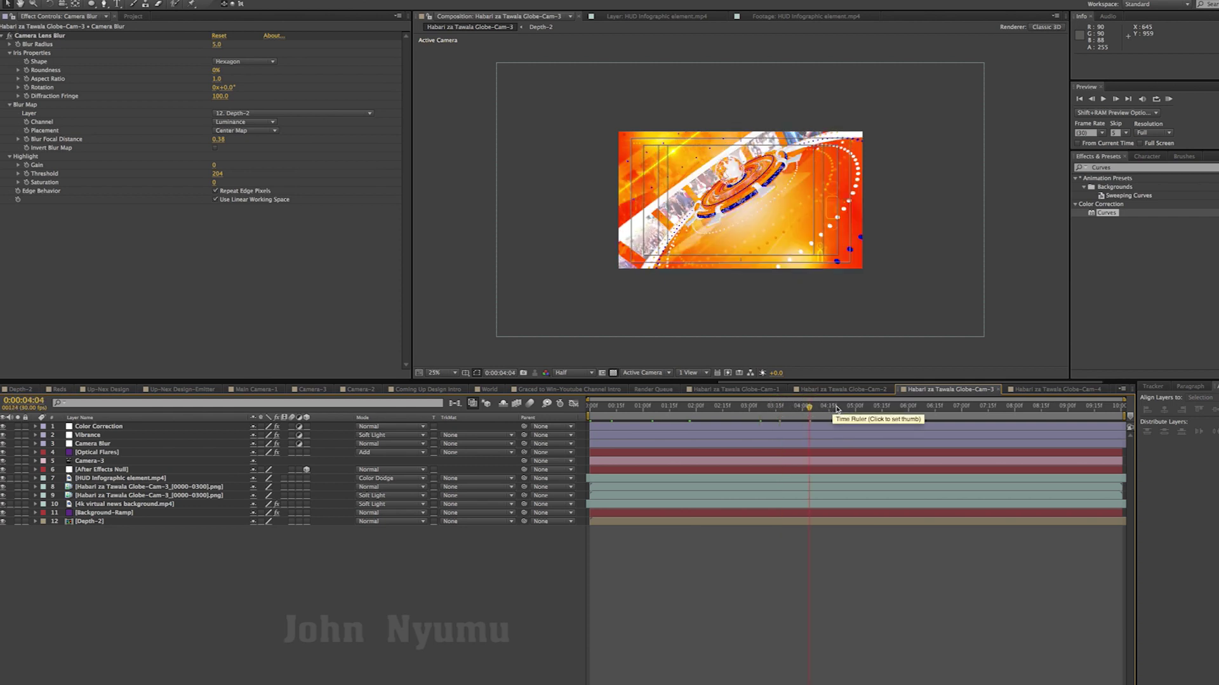
{"action": "left_click", "coordinate": [100, 452]}
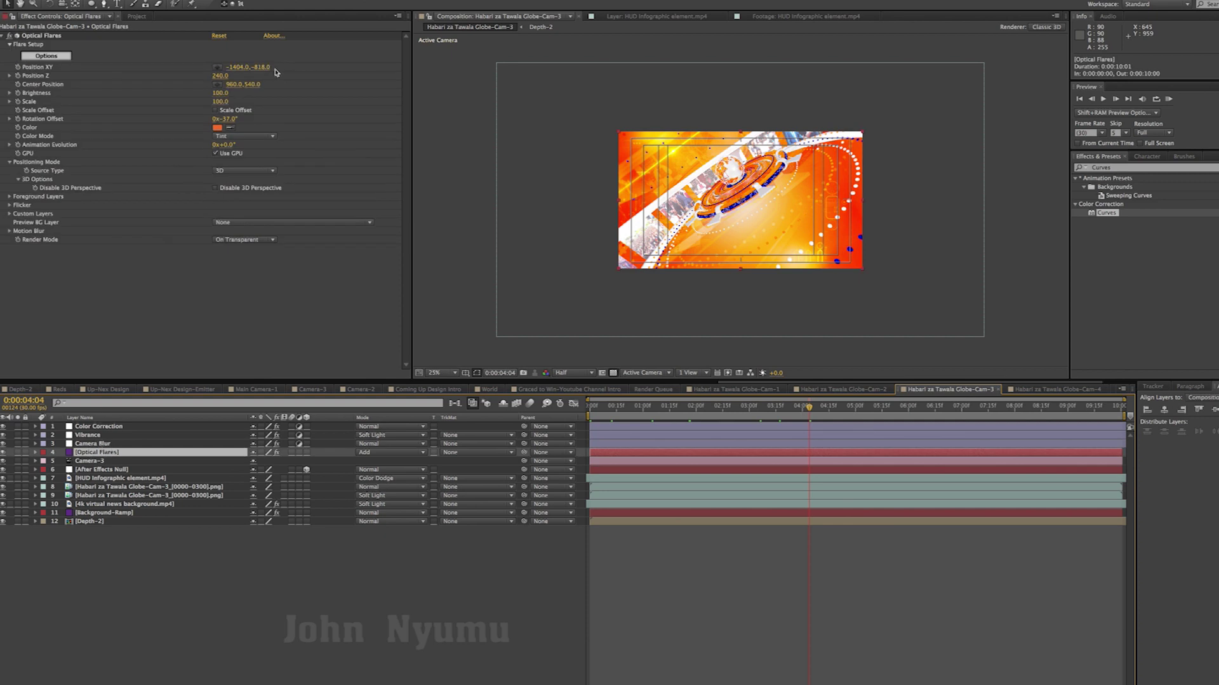
Step: Move the flare to Y -744 and Position Z -100, then review frames from five to seven seconds
{"action": "left_click_drag", "start_coordinate": [261, 68], "coordinate": [303, 68]}
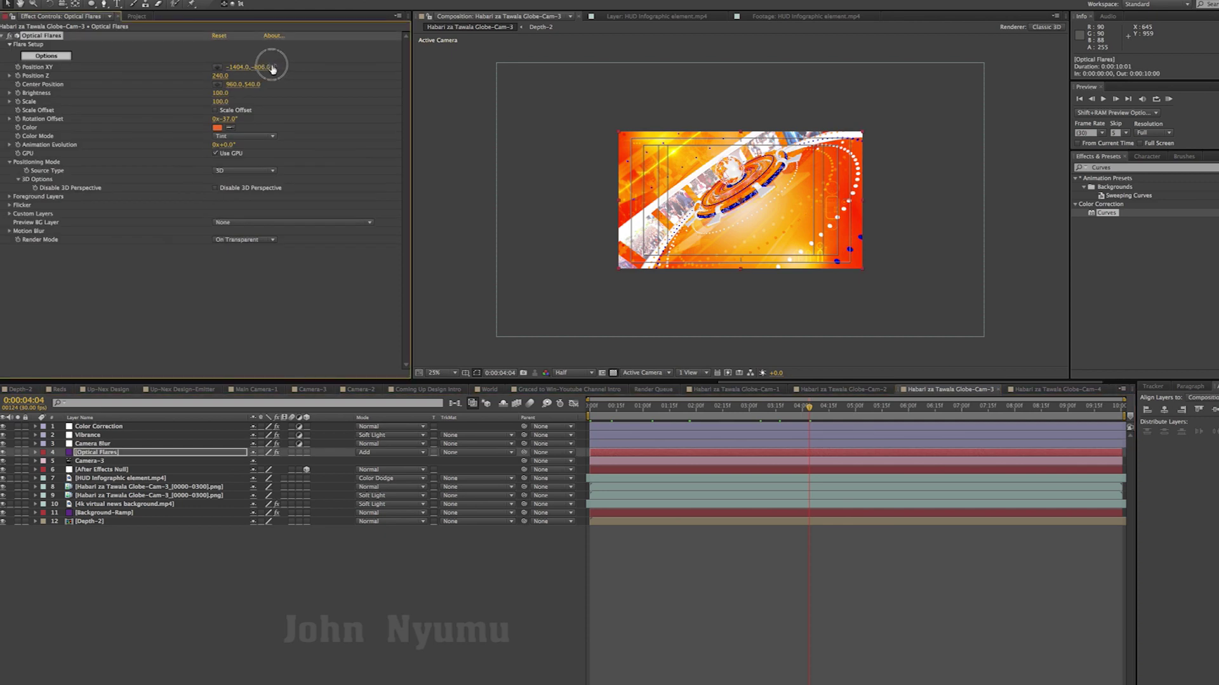
{"action": "mouse_move", "coordinate": [222, 76]}
{"action": "left_mouse_down"}
{"action": "mouse_move", "coordinate": [208, 81]}
{"action": "mouse_move", "coordinate": [217, 81]}
{"action": "left_mouse_up"}
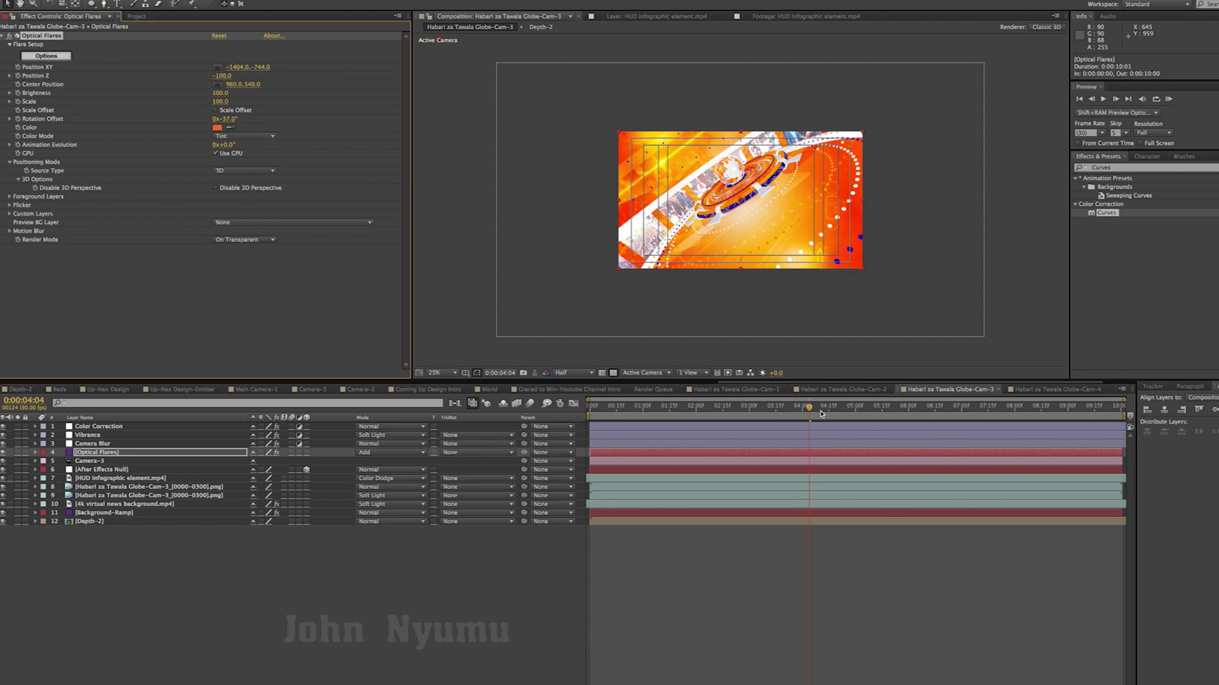
{"action": "left_click", "coordinate": [863, 407]}
{"action": "left_click_drag", "start_coordinate": [891, 409], "coordinate": [929, 409]}
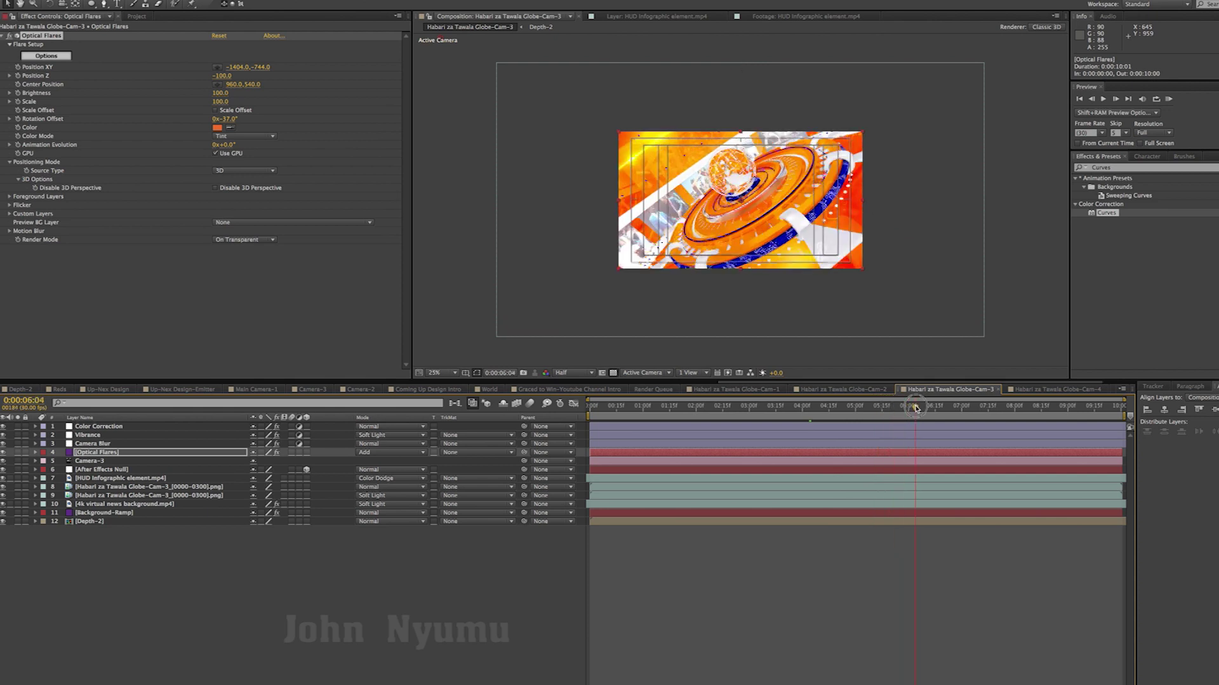
{"action": "left_click_drag", "start_coordinate": [929, 410], "coordinate": [958, 409]}
{"action": "left_click", "coordinate": [443, 373]}
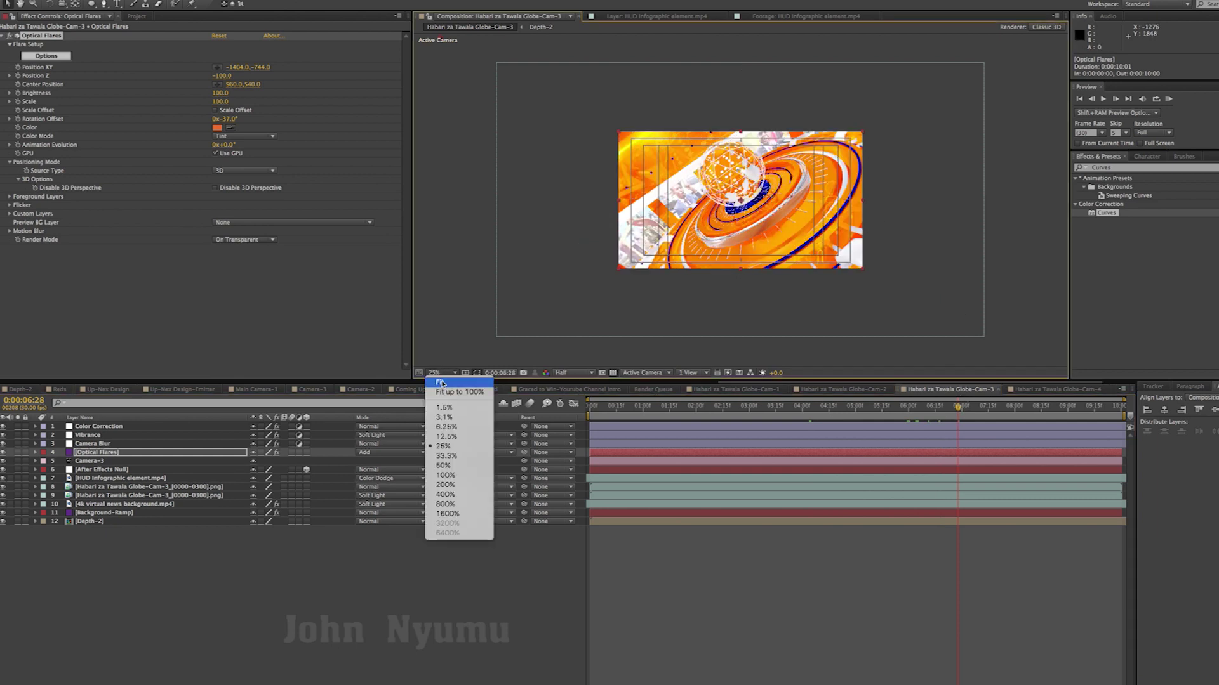
{"action": "left_click", "coordinate": [448, 382]}
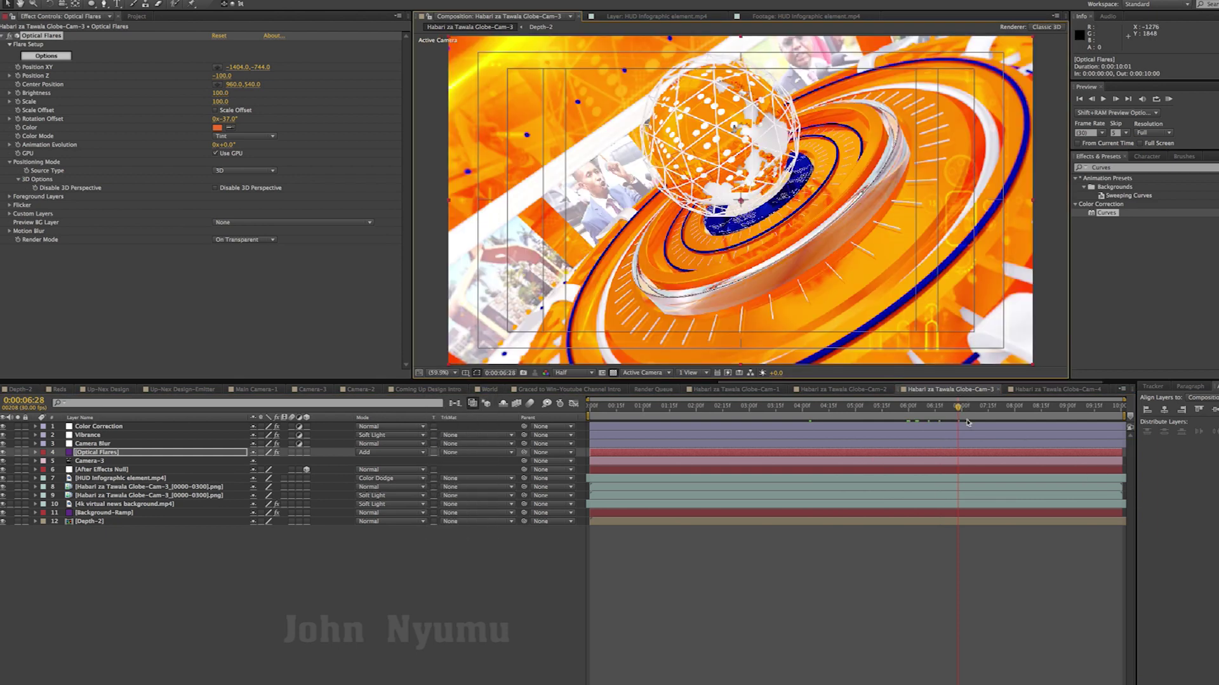
{"action": "left_click_drag", "start_coordinate": [1004, 408], "coordinate": [1127, 413]}
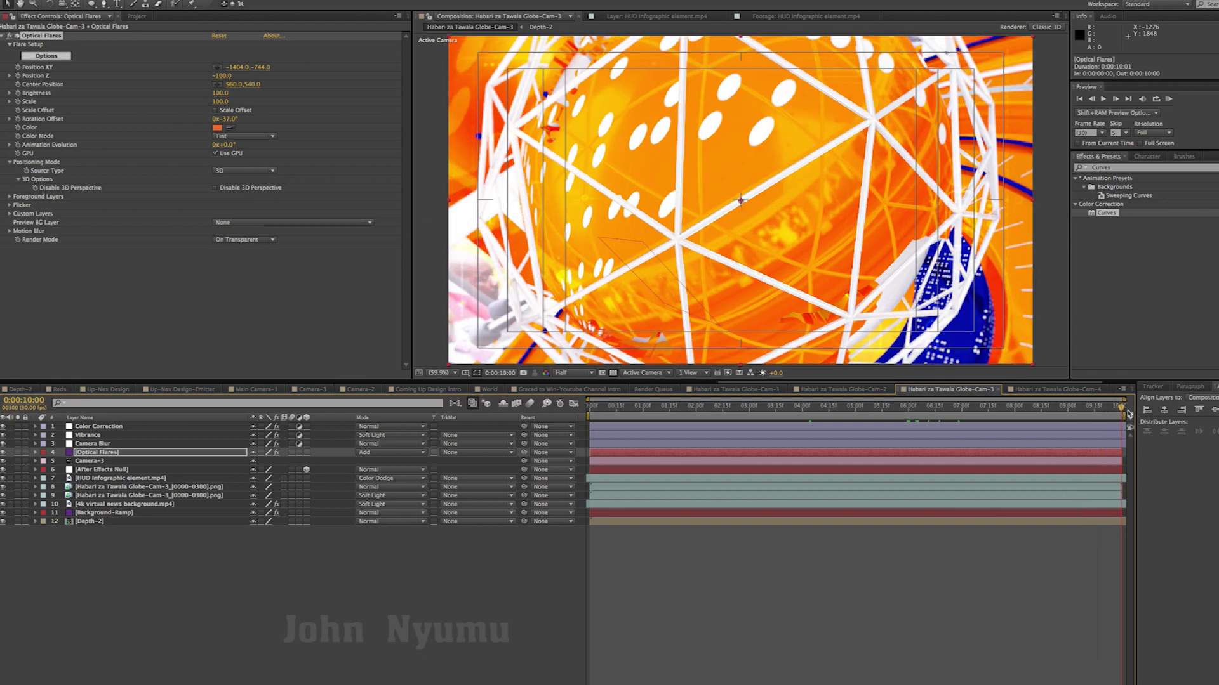
{"action": "left_click_drag", "start_coordinate": [879, 421], "coordinate": [679, 423]}
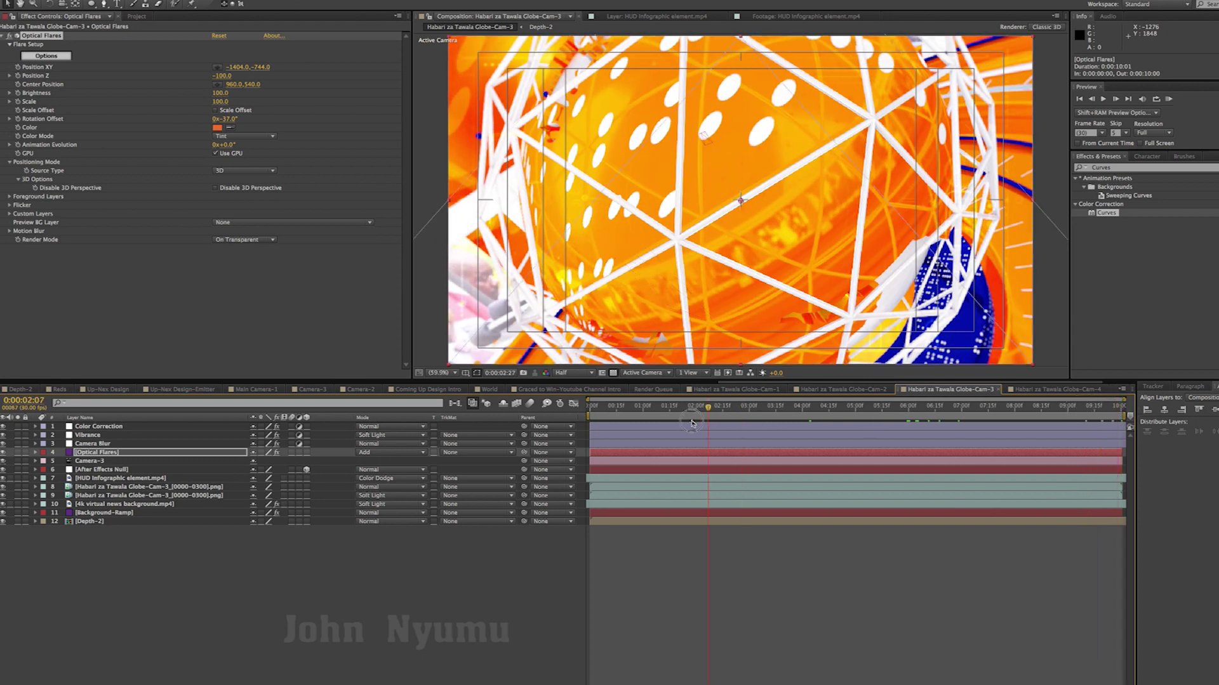
{"action": "left_click", "coordinate": [794, 574]}
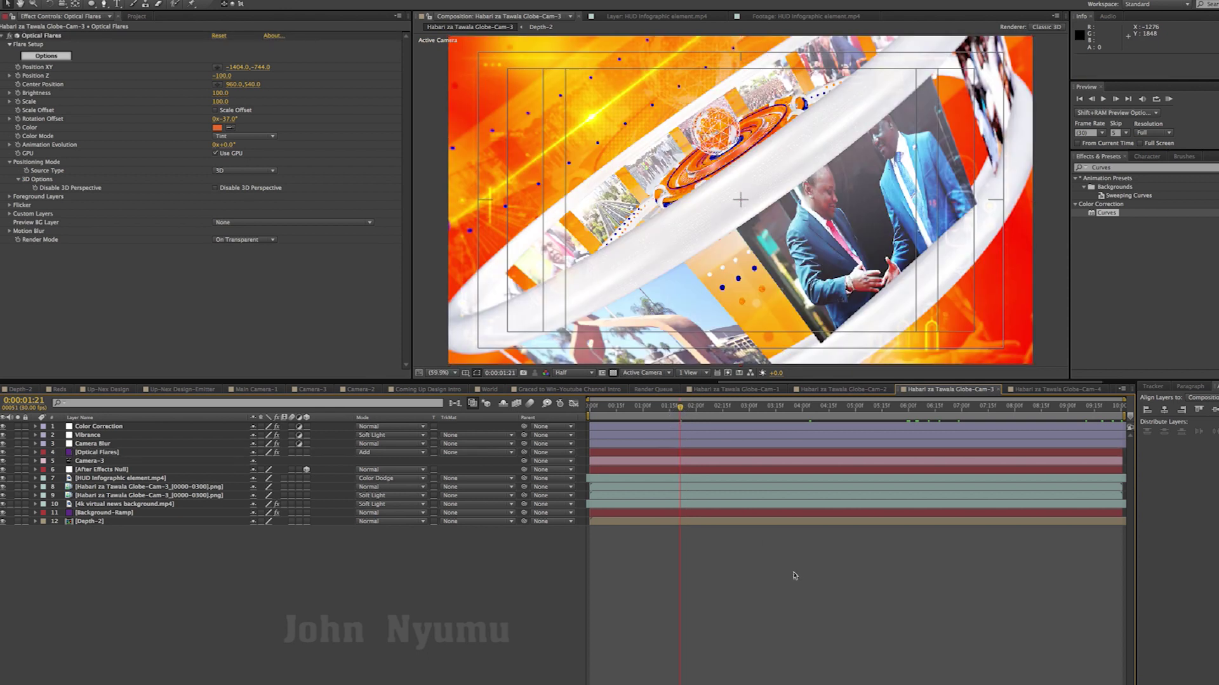
{"action": "left_click_drag", "start_coordinate": [680, 406], "coordinate": [587, 406]}
{"action": "key", "text": "space"}
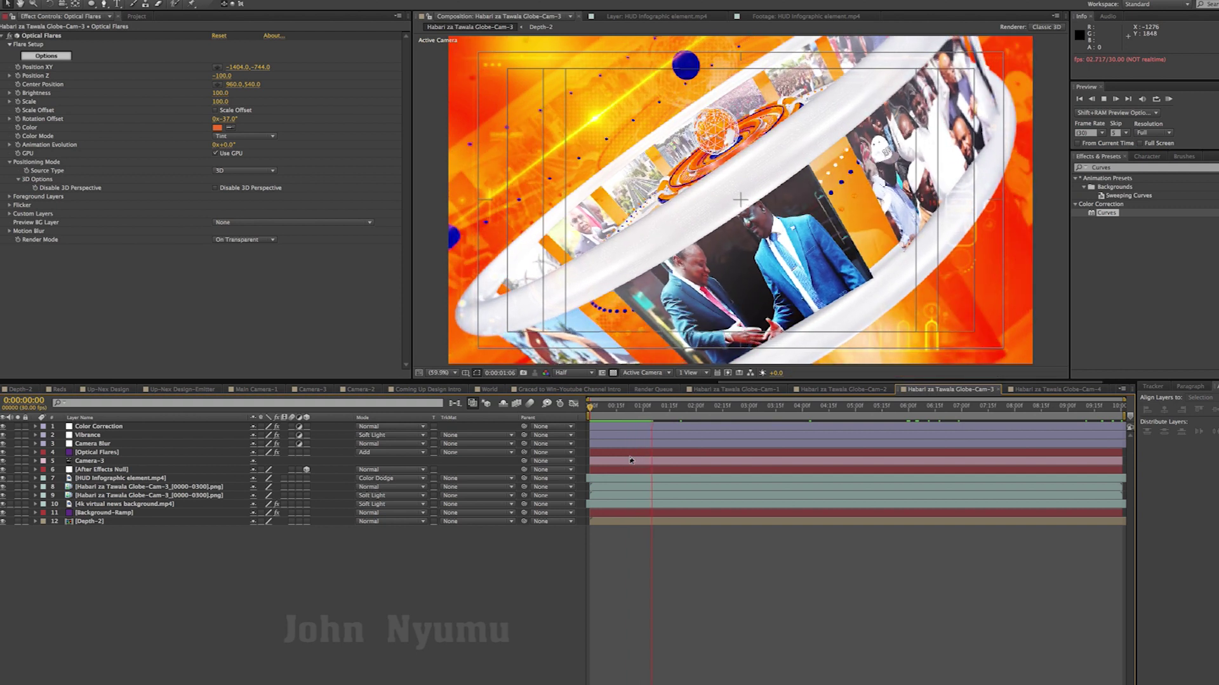
Step: Stop the preview playback, adjust the viewer zoom, and save the project
{"action": "key", "text": "space"}
{"action": "key", "text": "comma"}
{"action": "key", "text": "comma"}
{"action": "key", "text": "comma"}
{"action": "key", "text": "comma"}
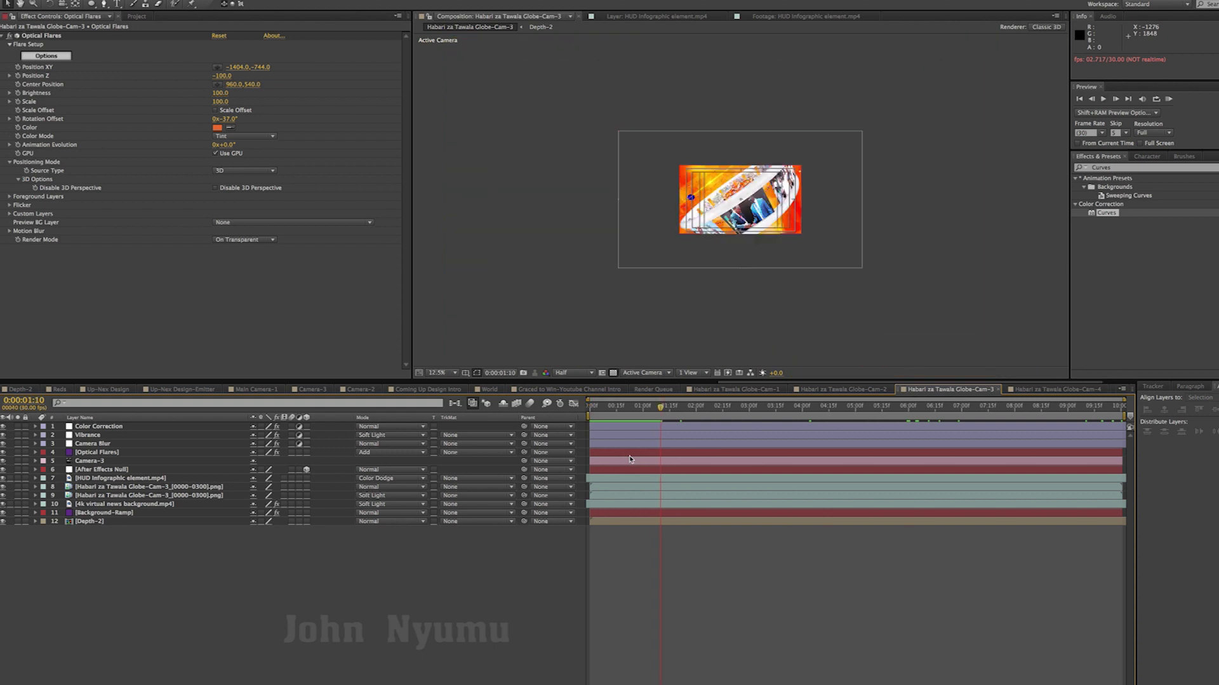
{"action": "key", "text": "period"}
{"action": "key", "text": "period"}
{"action": "key", "text": "period"}
{"action": "key", "text": "period"}
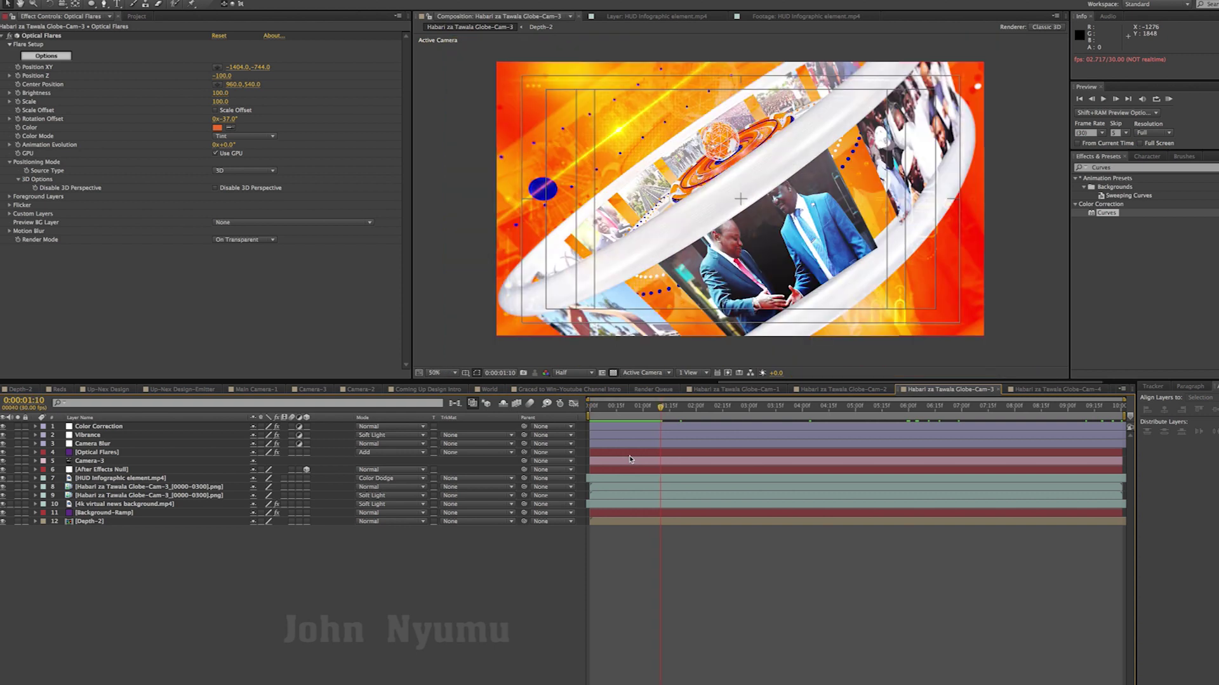
{"action": "key", "text": "comma"}
{"action": "key", "text": "comma"}
{"action": "key", "text": "comma"}
{"action": "key", "text": "comma"}
{"action": "key", "text": "comma"}
{"action": "key", "text": "comma"}
{"action": "key", "text": "comma"}
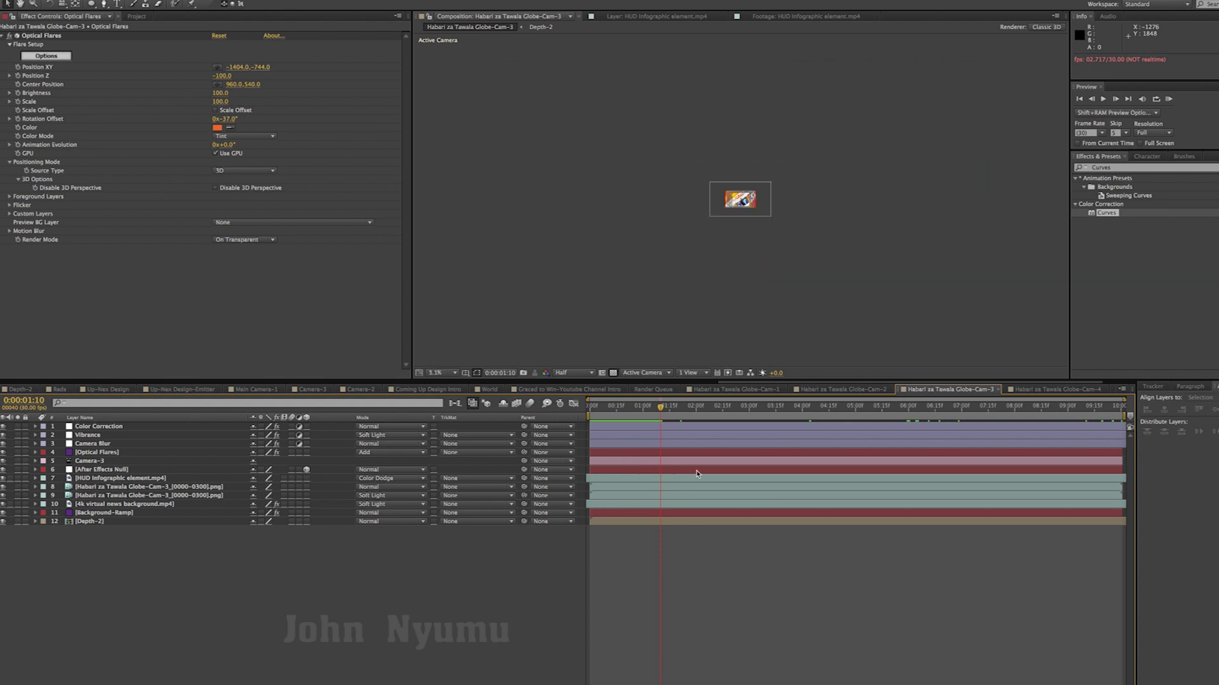
{"action": "key", "text": "period"}
{"action": "key", "text": "comma"}
{"action": "key", "text": "comma"}
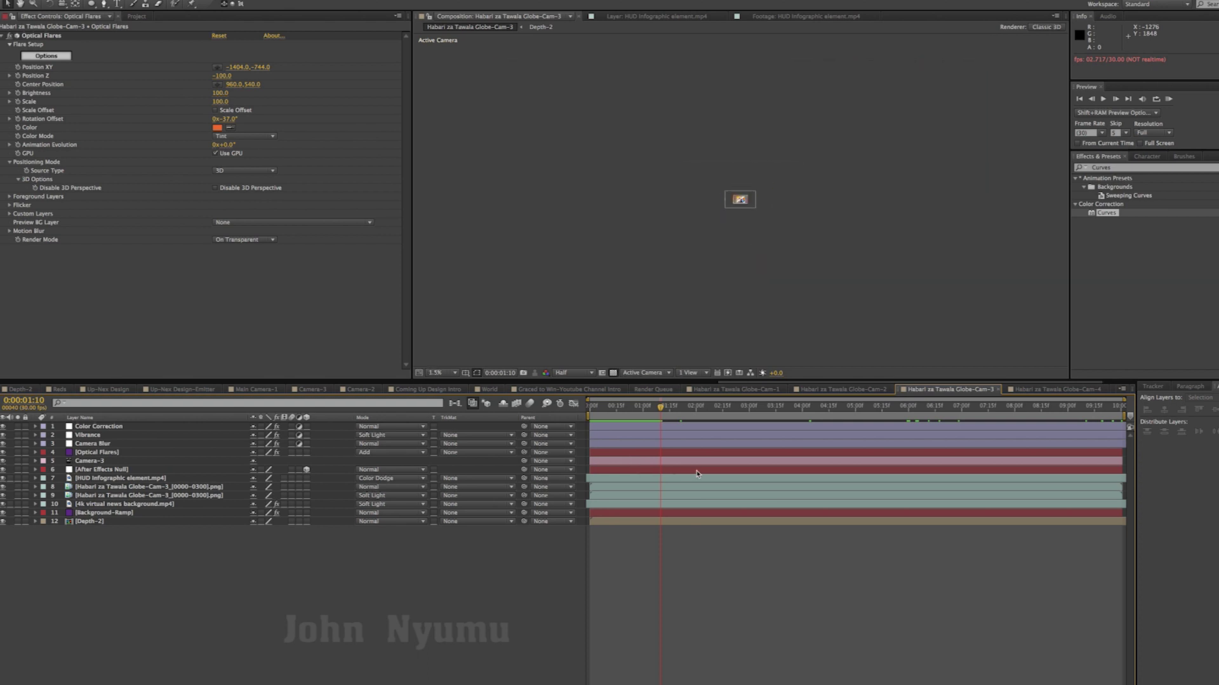
{"action": "key", "text": "ctrl+s"}
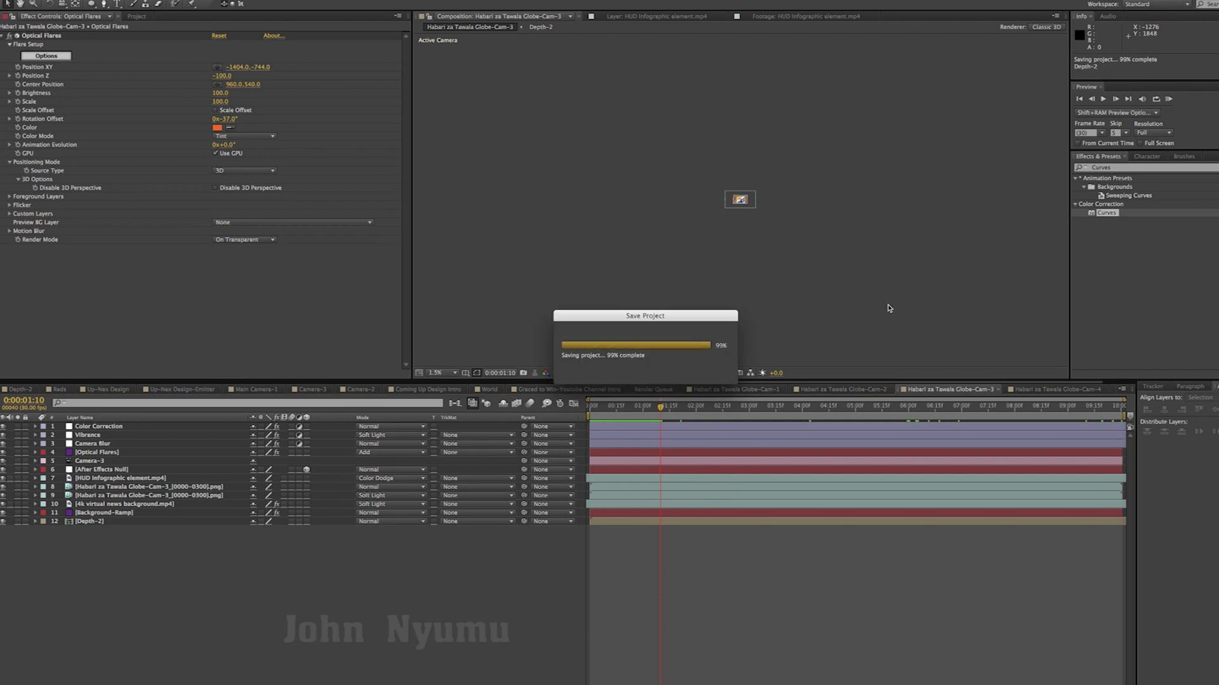
Step: Zoom the preview to quarter size and render it at Full resolution
{"action": "key", "text": "period"}
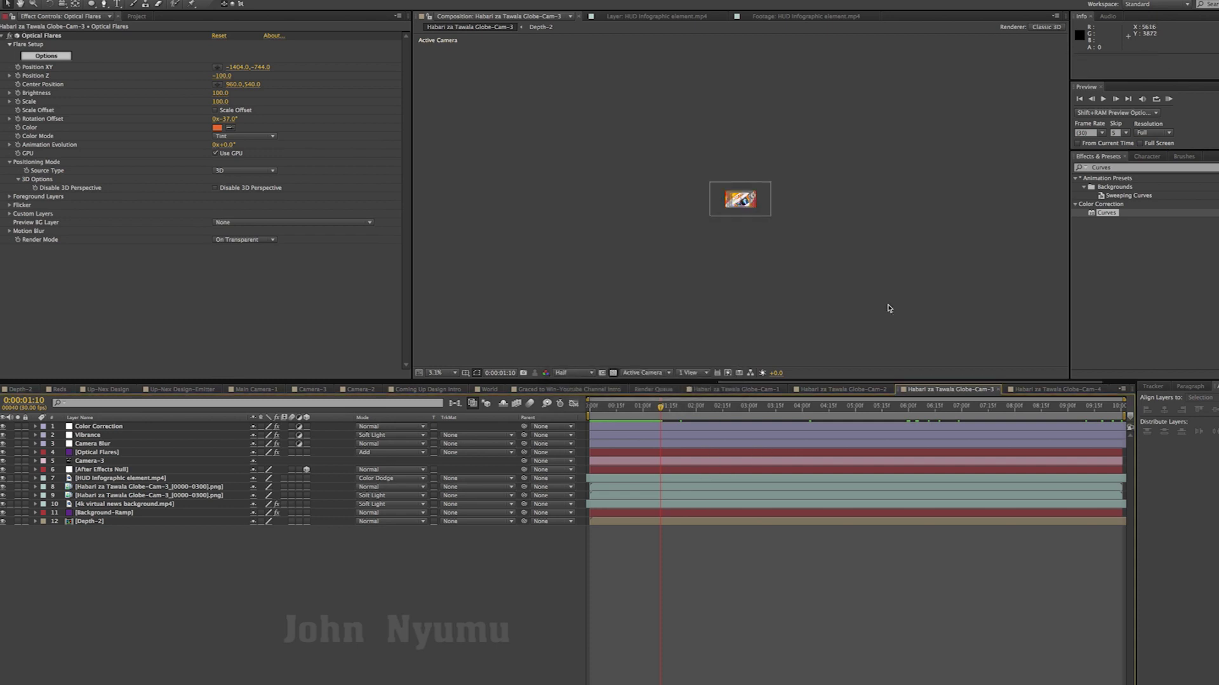
{"action": "key", "text": "period"}
{"action": "key", "text": "period"}
{"action": "key", "text": "period"}
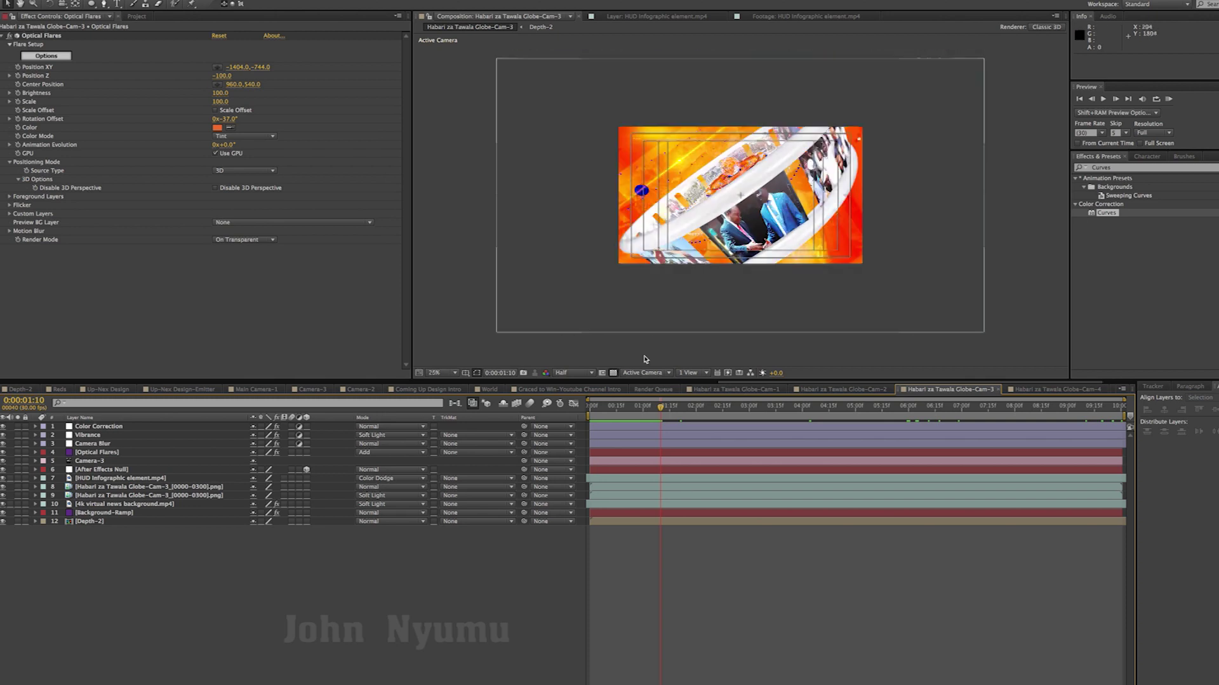
{"action": "left_click", "coordinate": [573, 373]}
{"action": "left_click", "coordinate": [569, 398]}
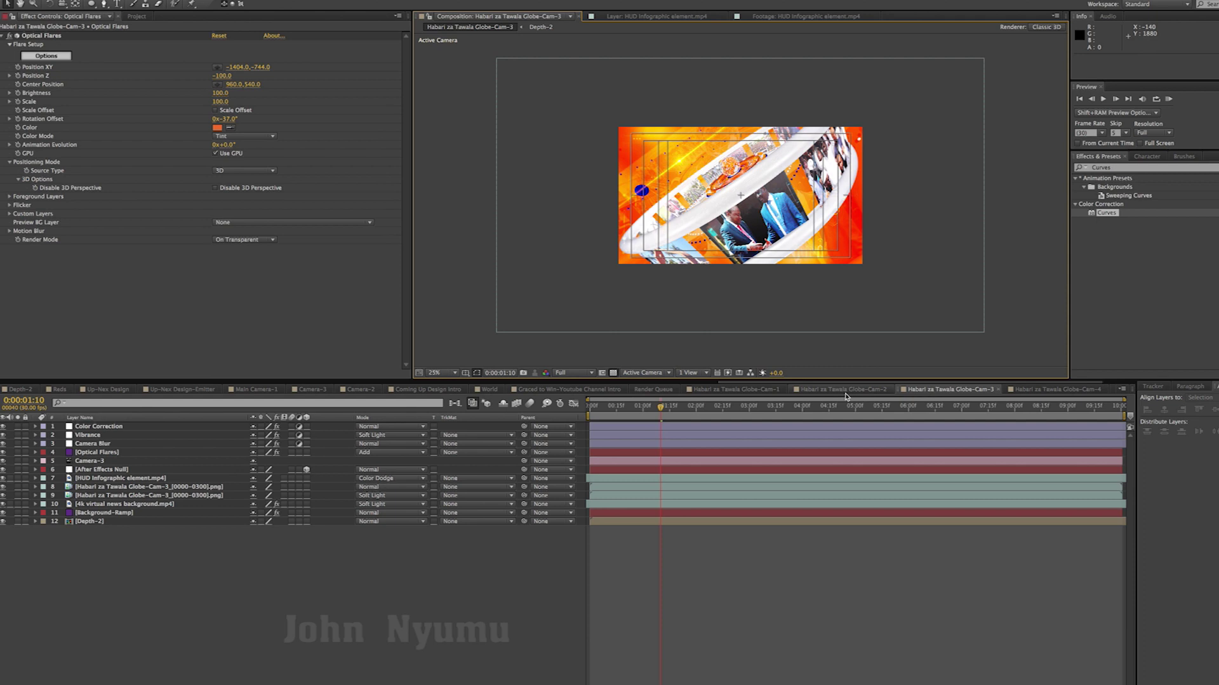
Step: Adjust the preview zoom to fill the viewer, then shrink it back slightly
{"action": "key", "text": "period"}
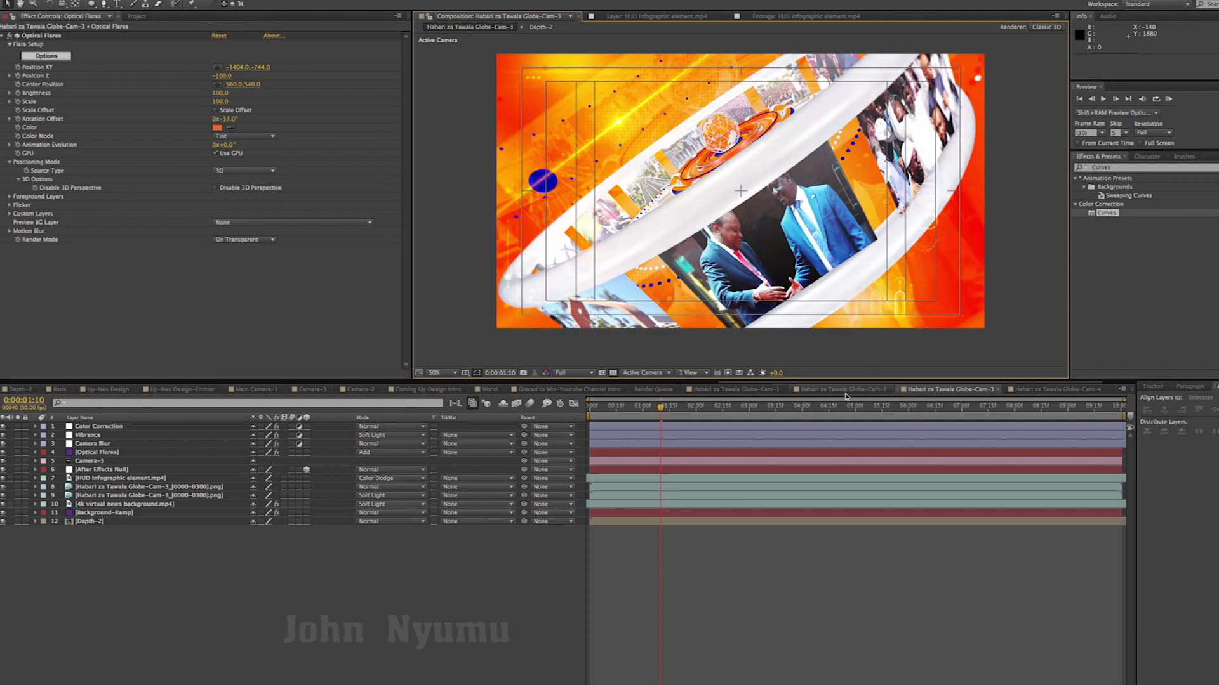
{"action": "key", "text": "comma"}
{"action": "key", "text": "period"}
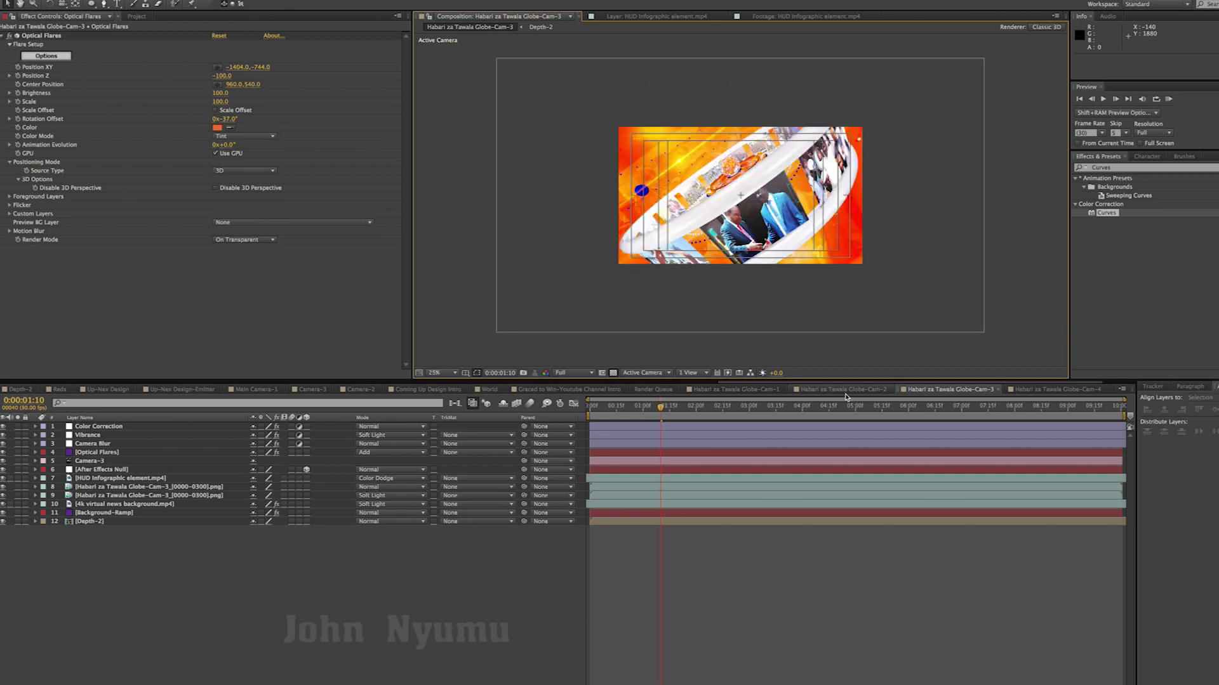
{"action": "key", "text": "period"}
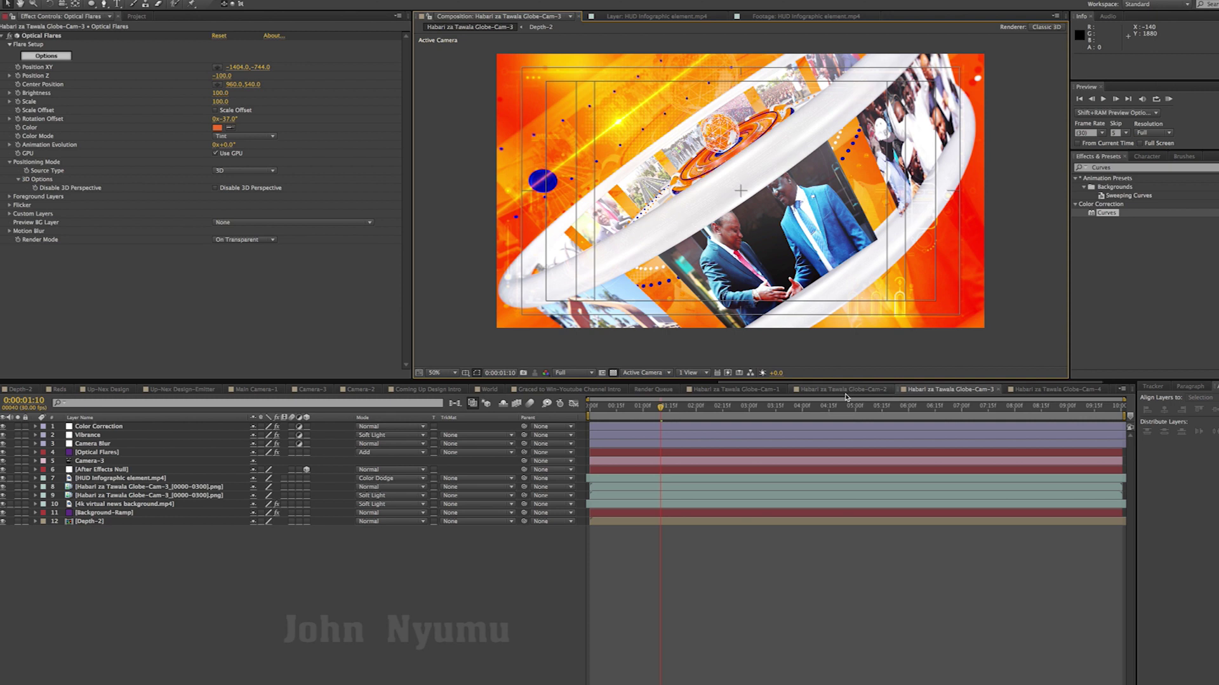
{"action": "key", "text": "comma"}
{"action": "key", "text": "period"}
{"action": "key", "text": "comma"}
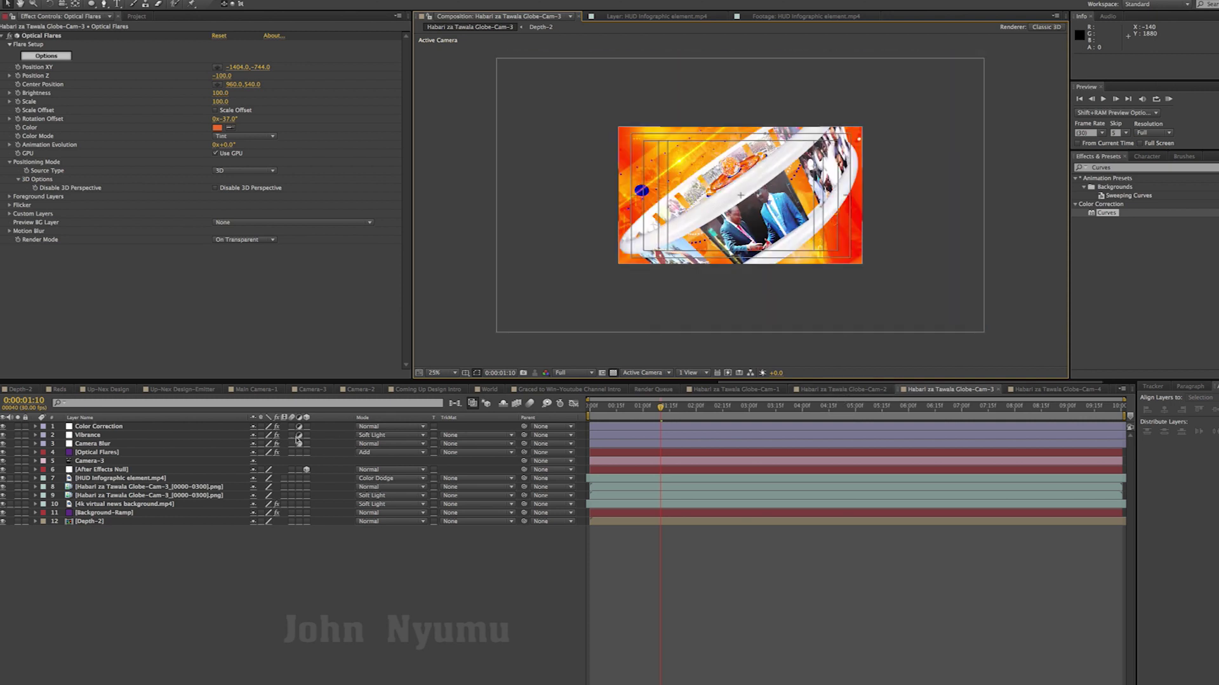
{"action": "left_click", "coordinate": [125, 487]}
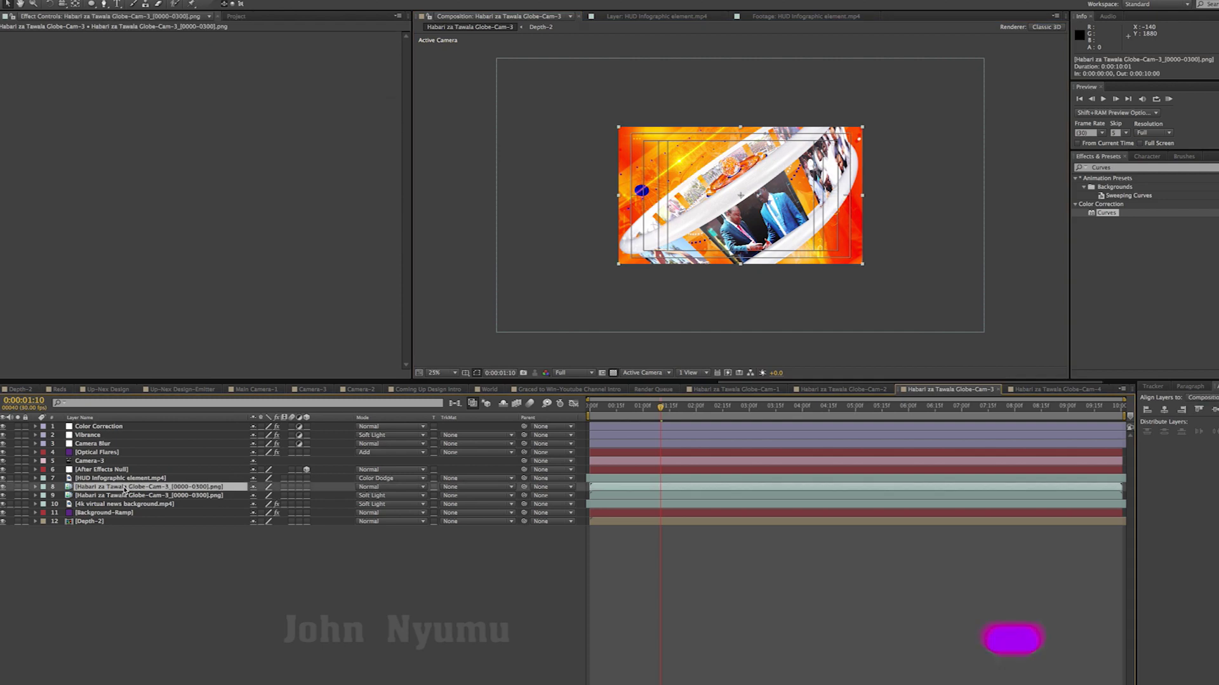
{"action": "key", "text": "comma"}
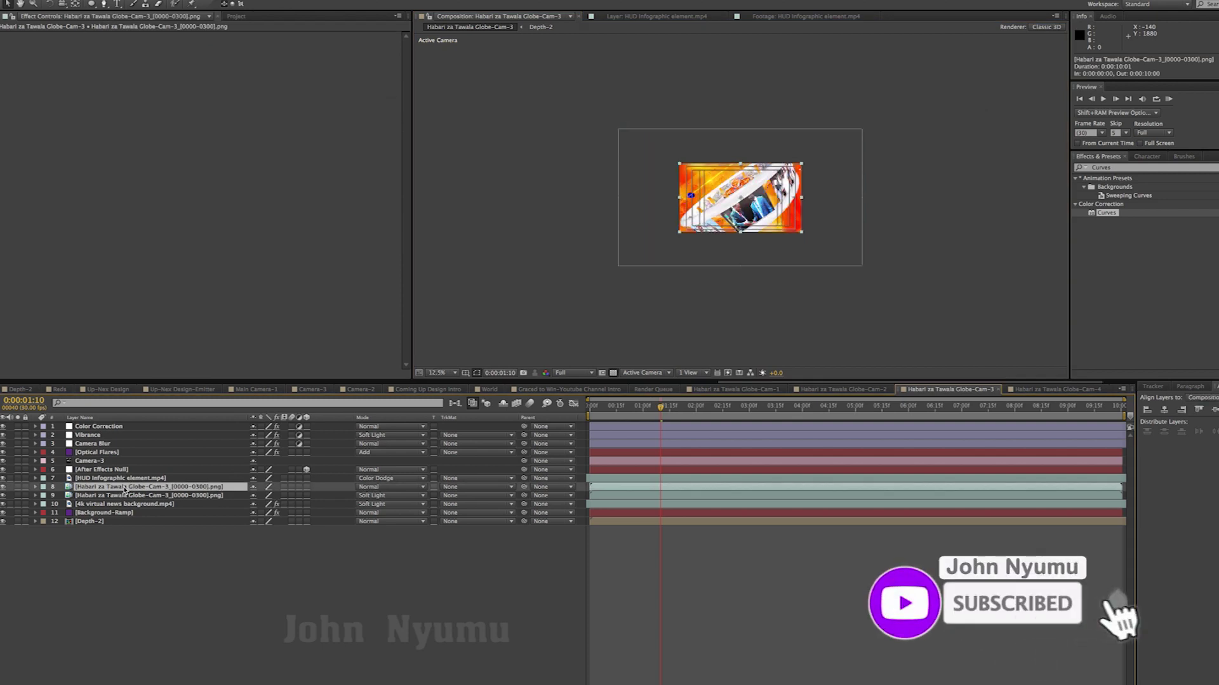
{"action": "key", "text": "comma"}
{"action": "key", "text": "comma"}
{"action": "key", "text": "comma"}
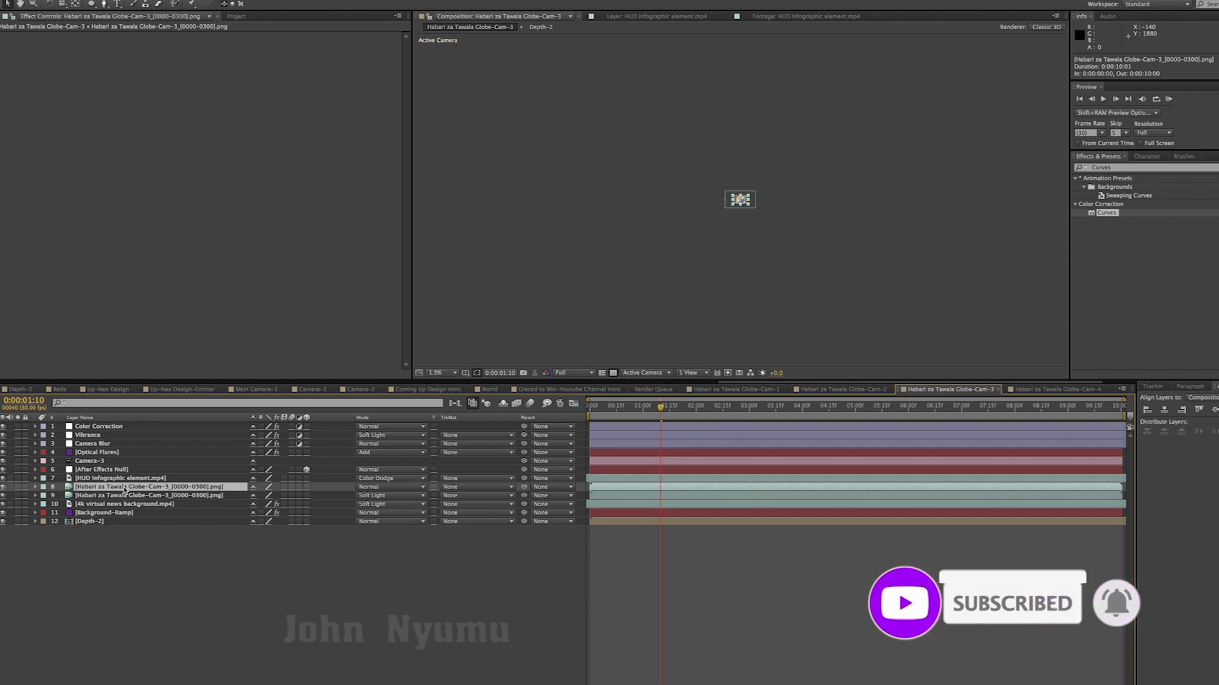
{"action": "key", "text": "period"}
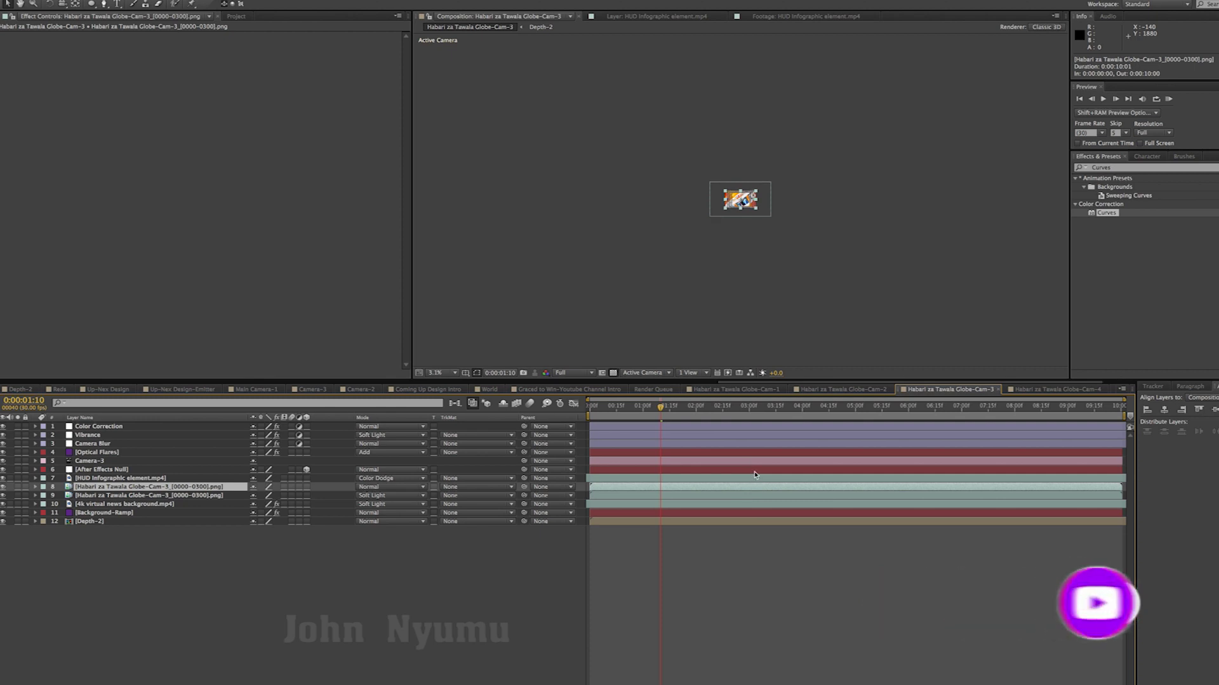
{"action": "key", "text": "period"}
{"action": "key", "text": "period"}
{"action": "key", "text": "period"}
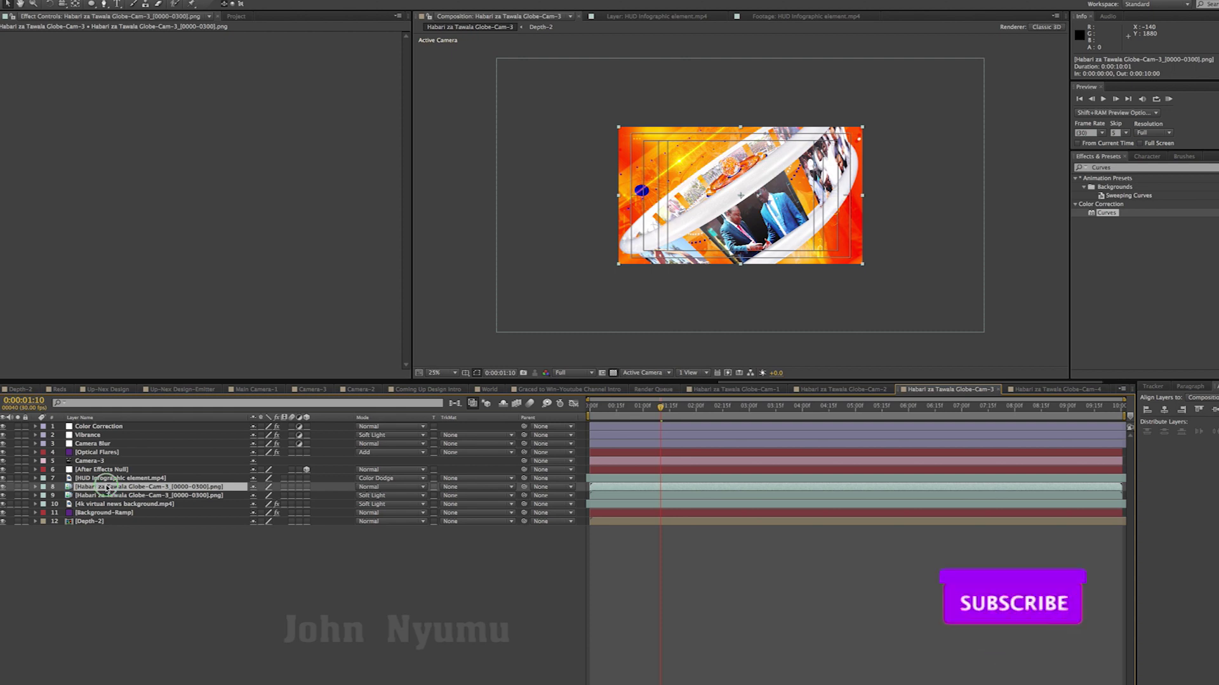
{"action": "right_click", "coordinate": [108, 489]}
{"action": "mouse_move", "coordinate": [232, 373]}
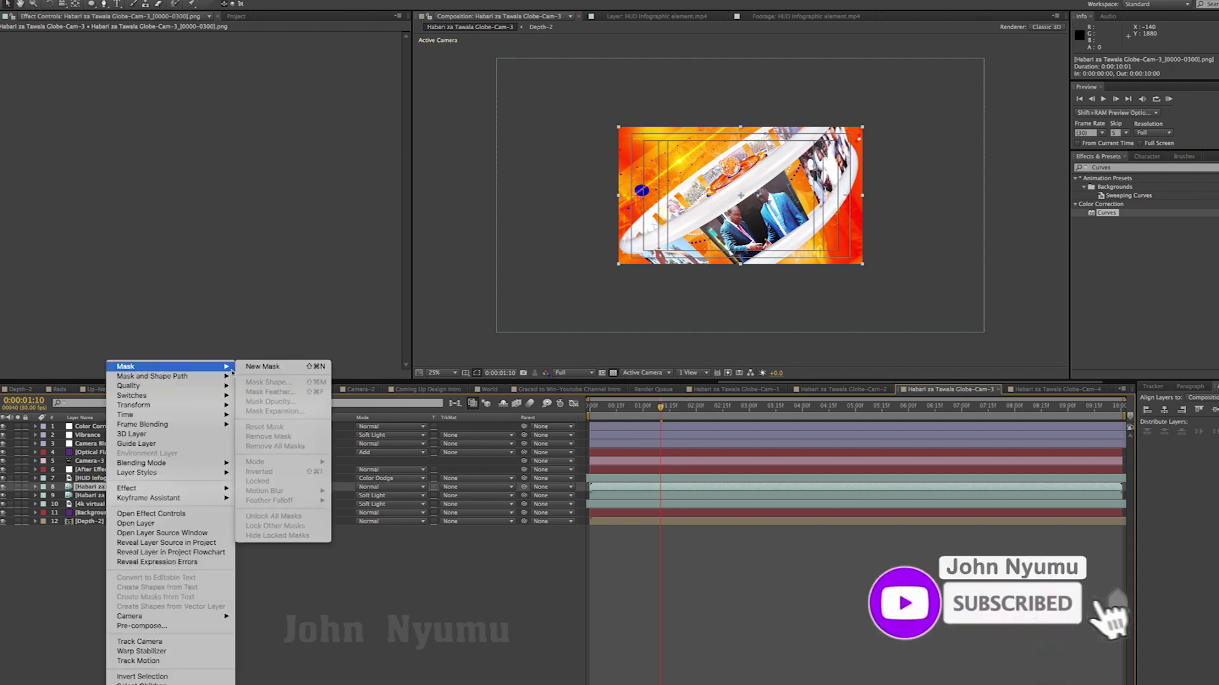
{"action": "left_click", "coordinate": [284, 367]}
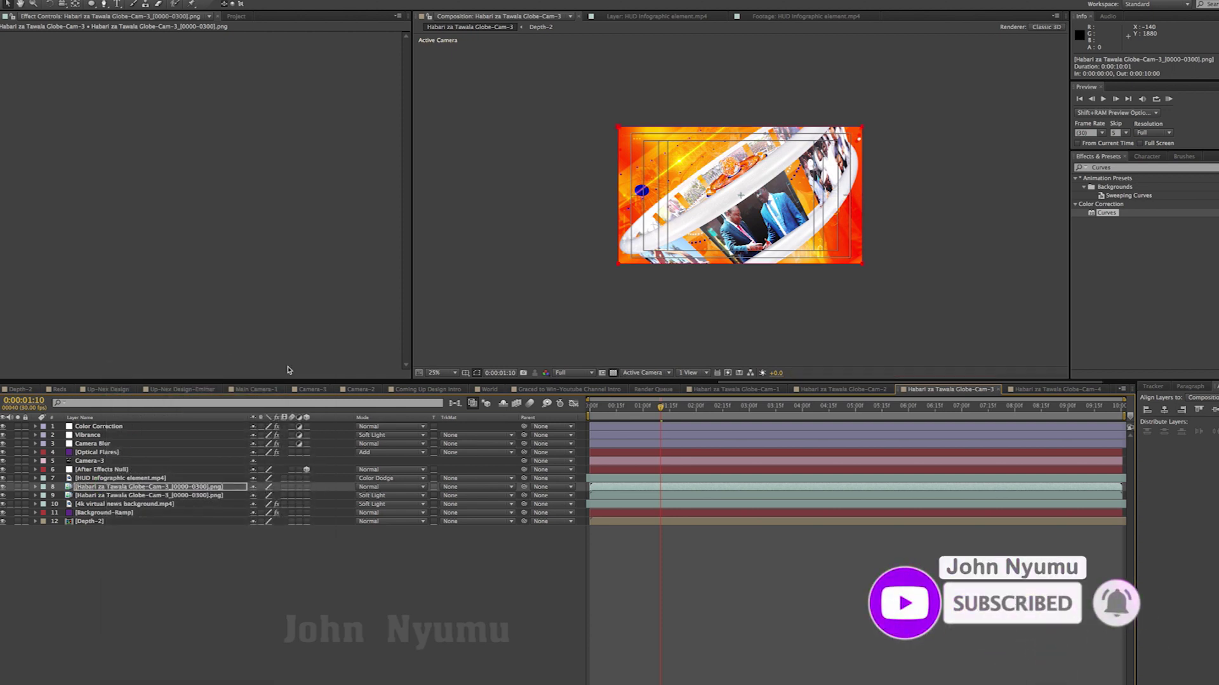
{"action": "key", "text": "ctrl+z"}
Step: Apply the Drop Shadow effect to the Globe-Cam-3 globe layer
{"action": "left_click", "coordinate": [1117, 168]}
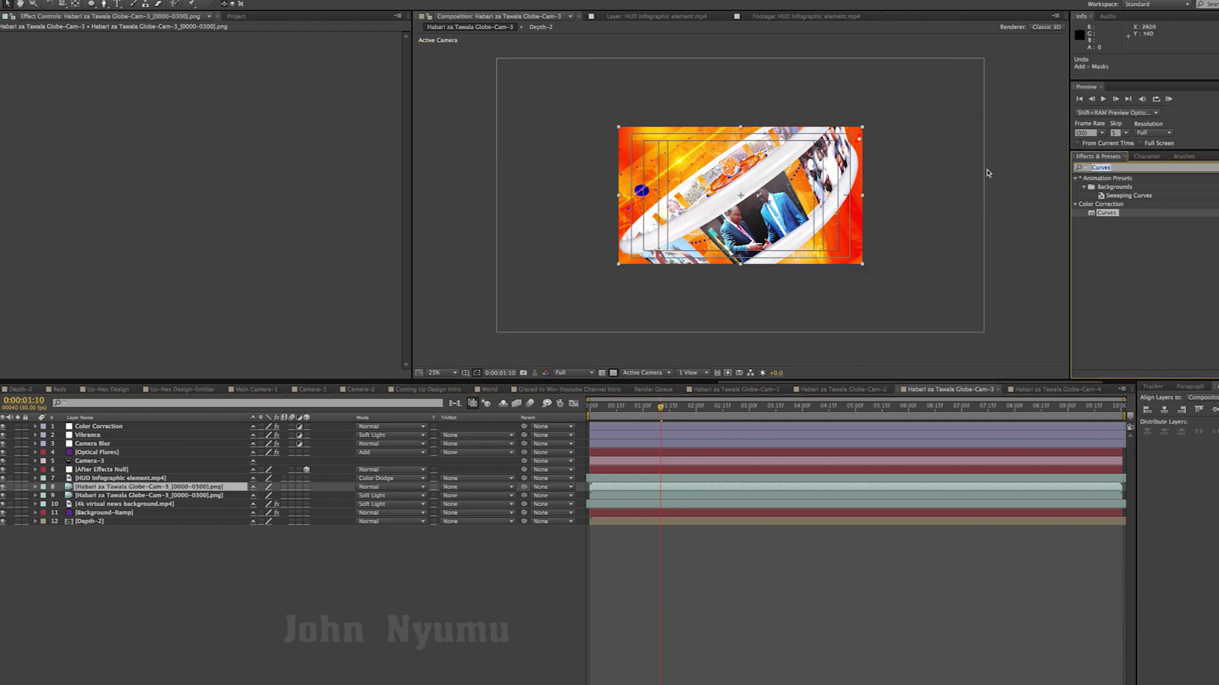
{"action": "type", "text": "Drop"}
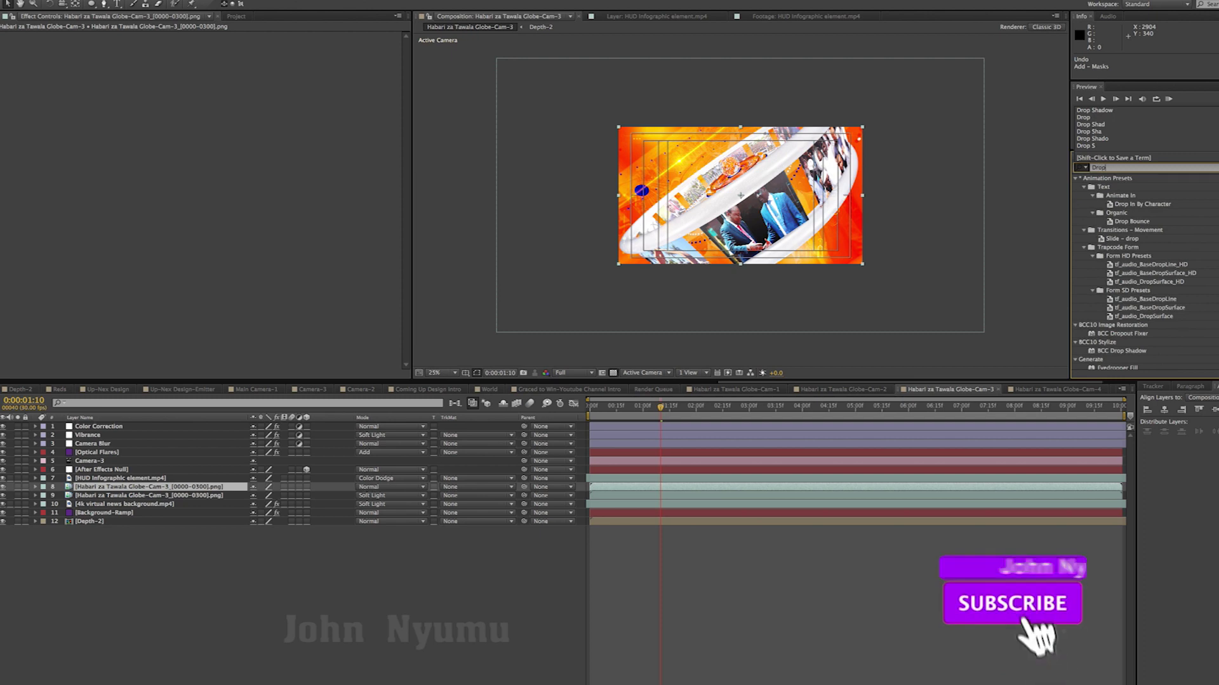
{"action": "type", "text": " Shadow"}
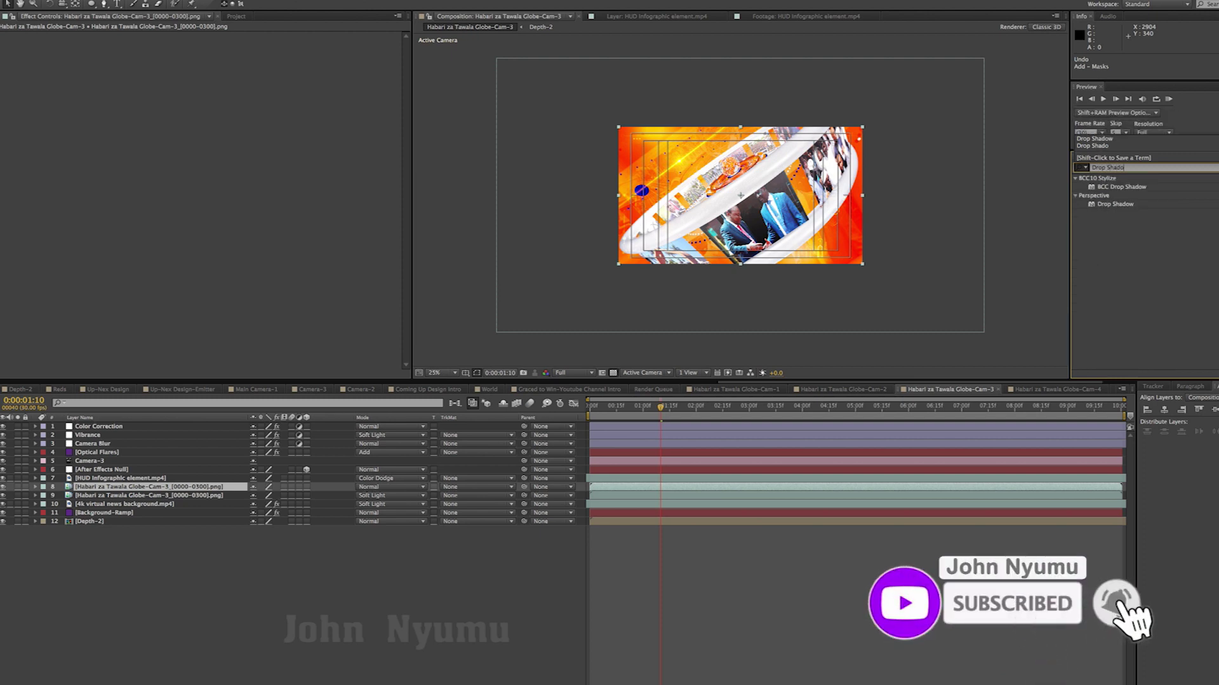
{"action": "left_click", "coordinate": [1112, 205]}
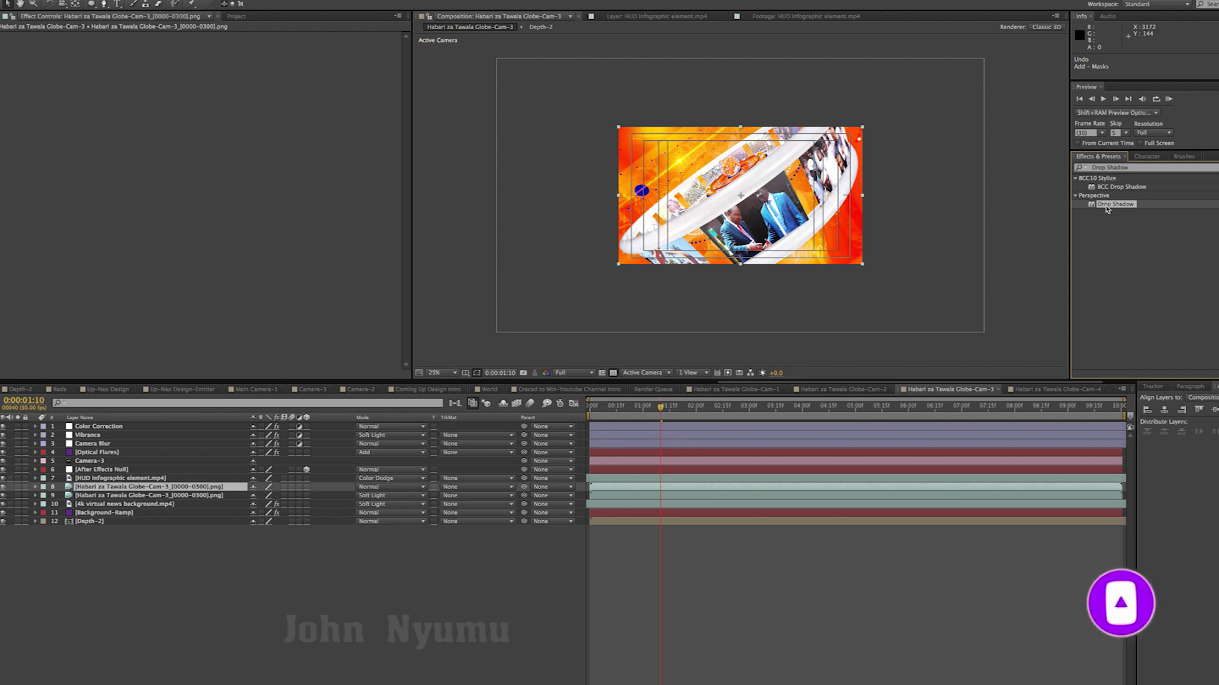
{"action": "double_click", "coordinate": [1093, 208]}
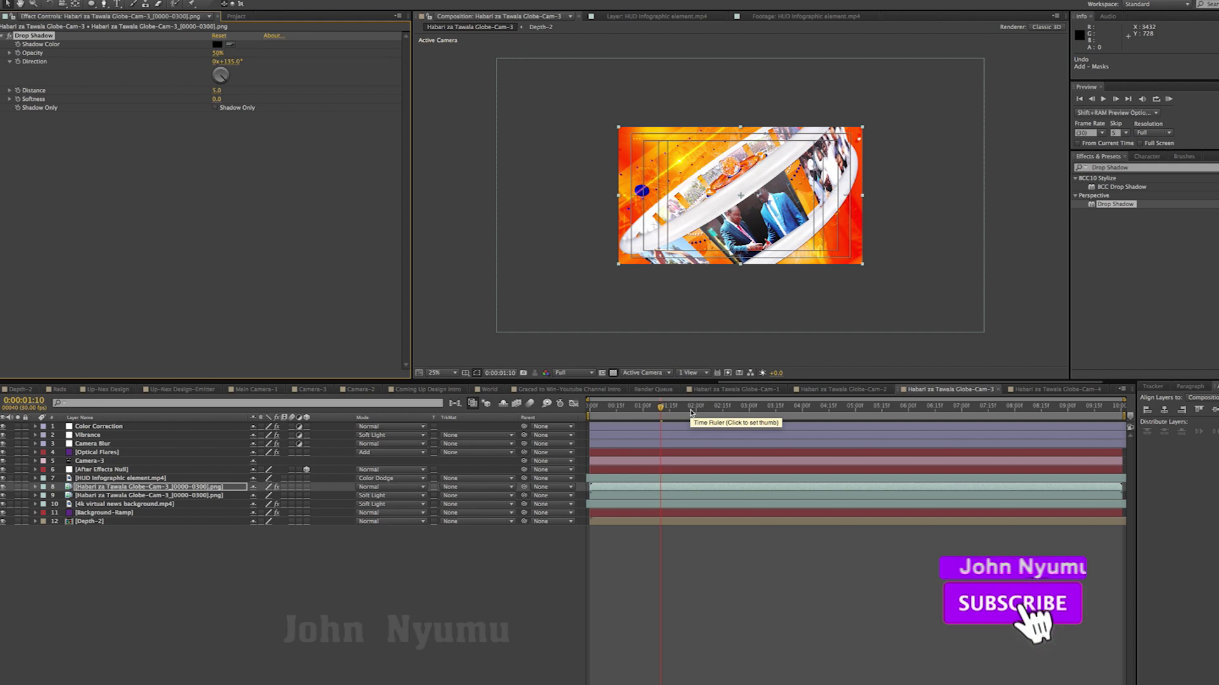
{"action": "key", "text": "period"}
{"action": "key", "text": "period"}
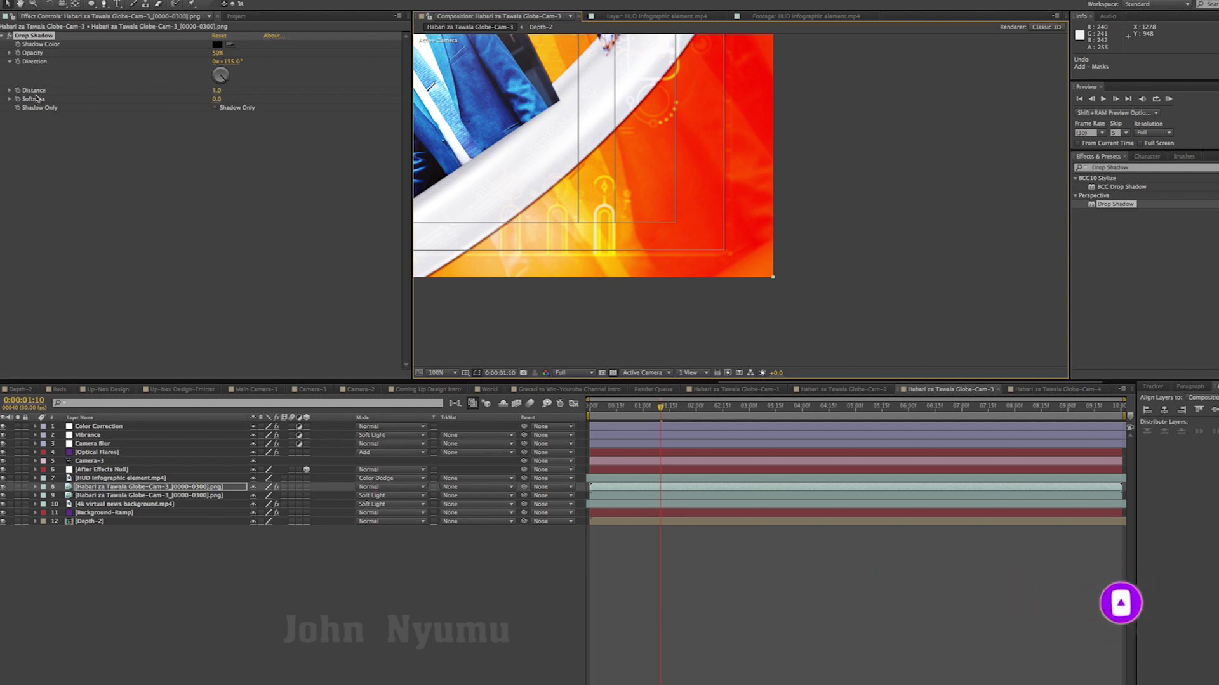
Step: Set the drop shadow Softness to 40 with the preview at Half resolution
{"action": "left_click_drag", "start_coordinate": [217, 100], "coordinate": [236, 100]}
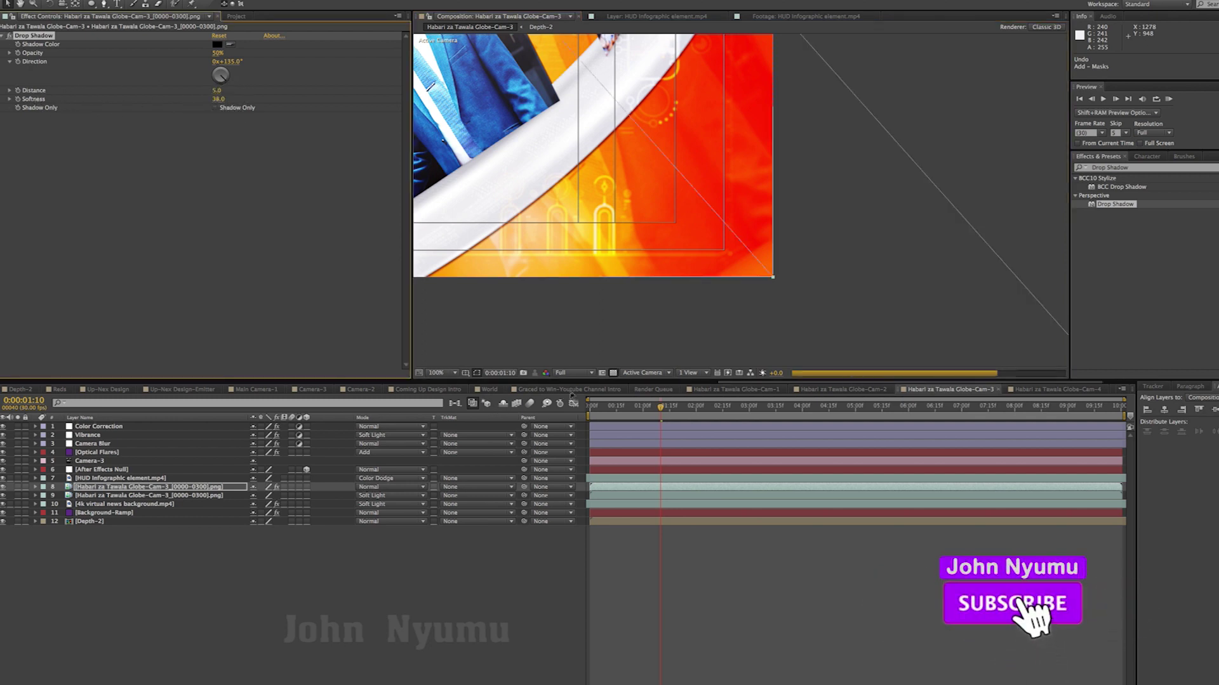
{"action": "left_click", "coordinate": [573, 373]}
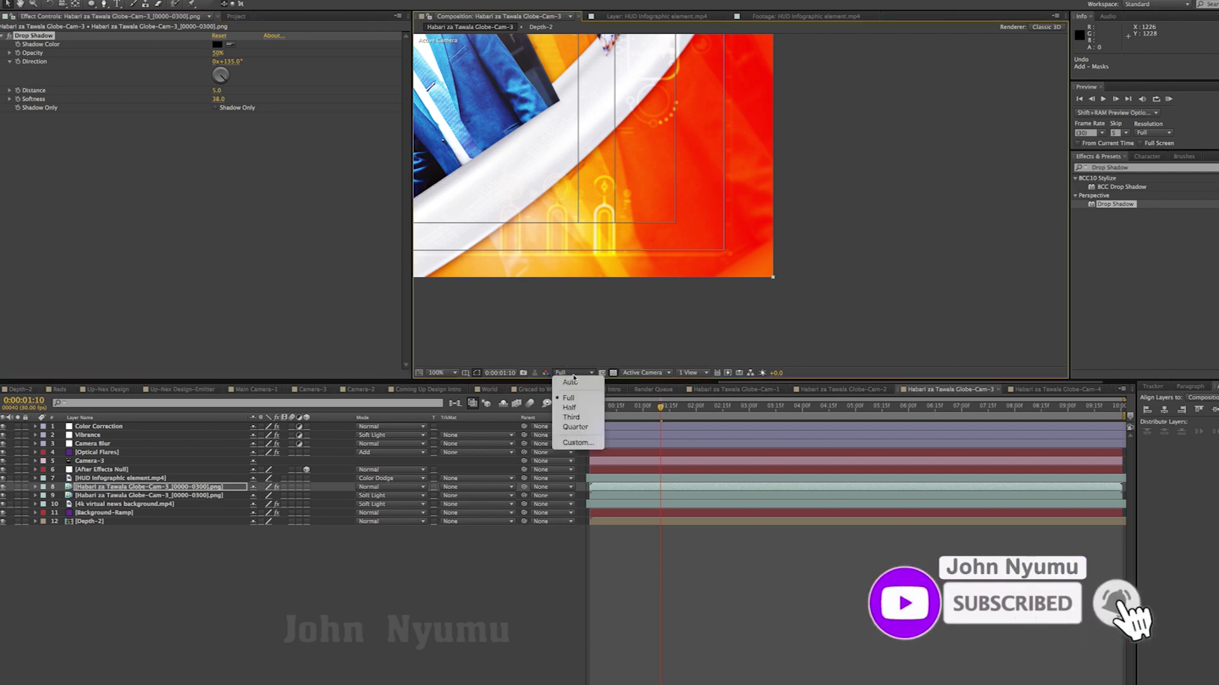
{"action": "left_click", "coordinate": [580, 409]}
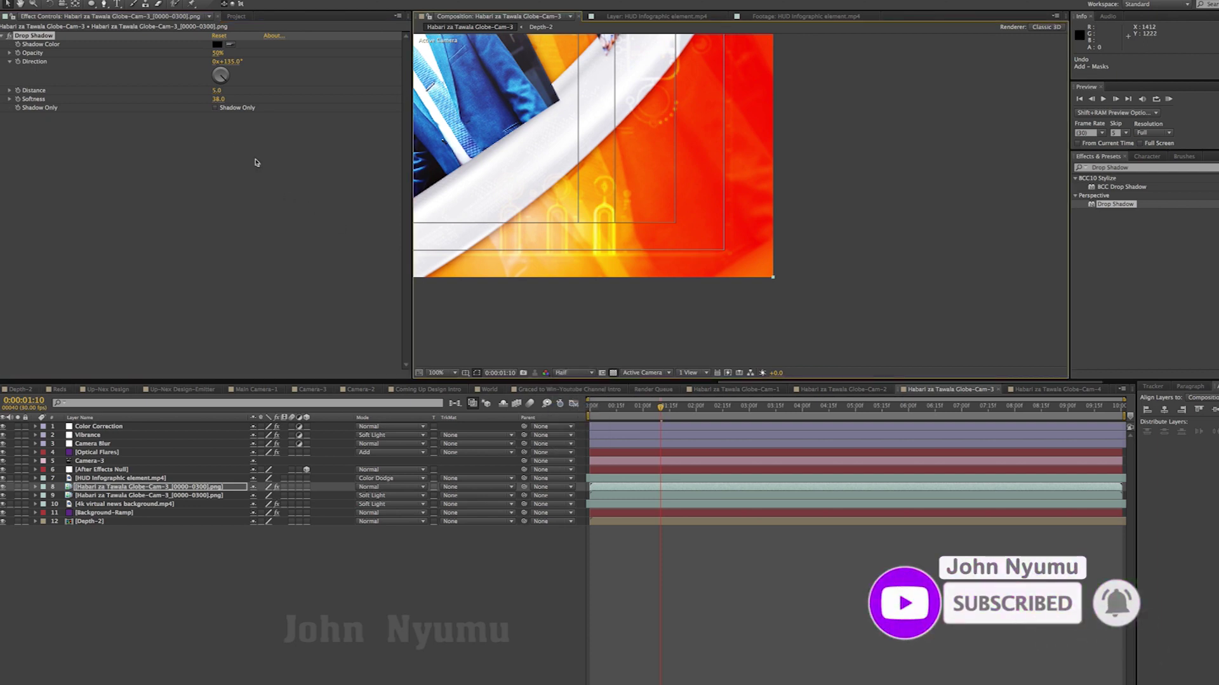
{"action": "left_click", "coordinate": [219, 100]}
{"action": "type", "text": "40"}
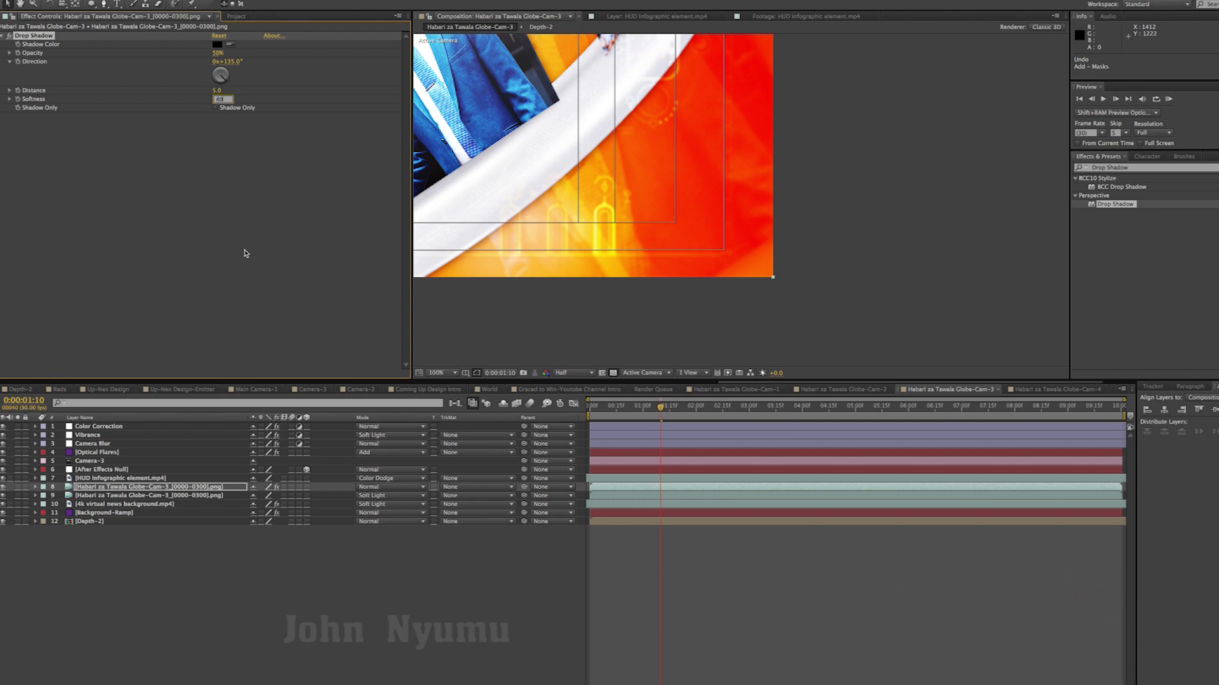
{"action": "left_click", "coordinate": [245, 253]}
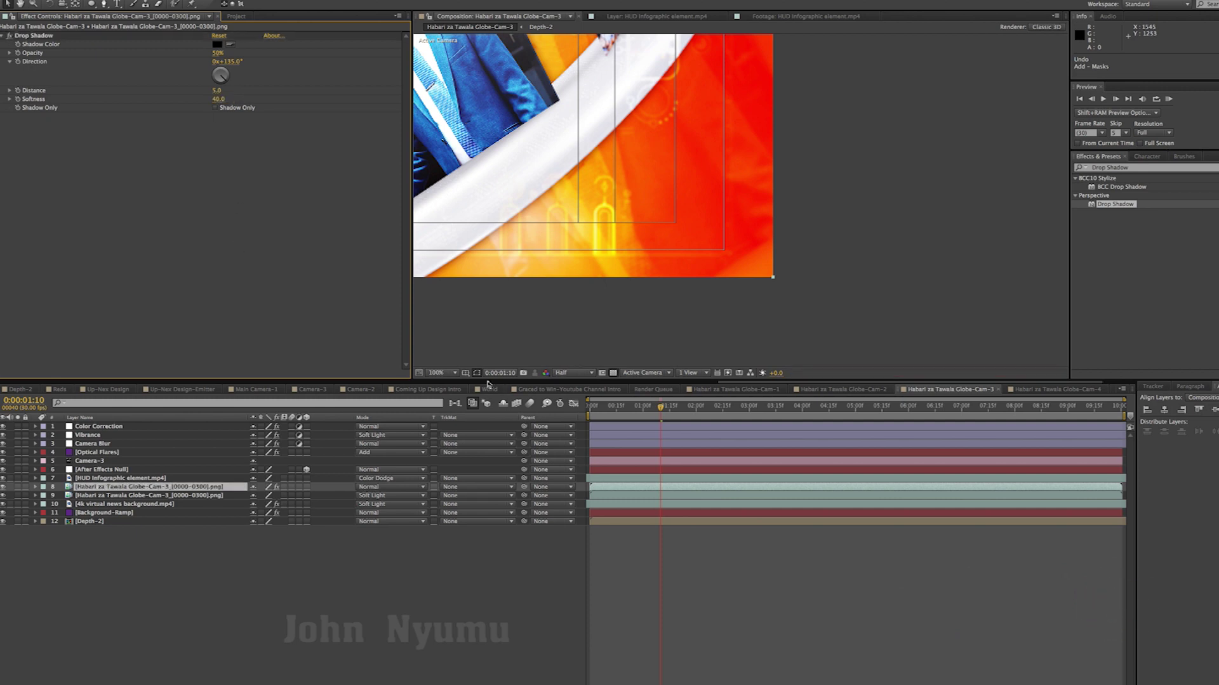
Step: Fit the composition in the viewer at Full resolution, zoomed out to 25%
{"action": "left_click", "coordinate": [452, 373]}
{"action": "left_click", "coordinate": [449, 381]}
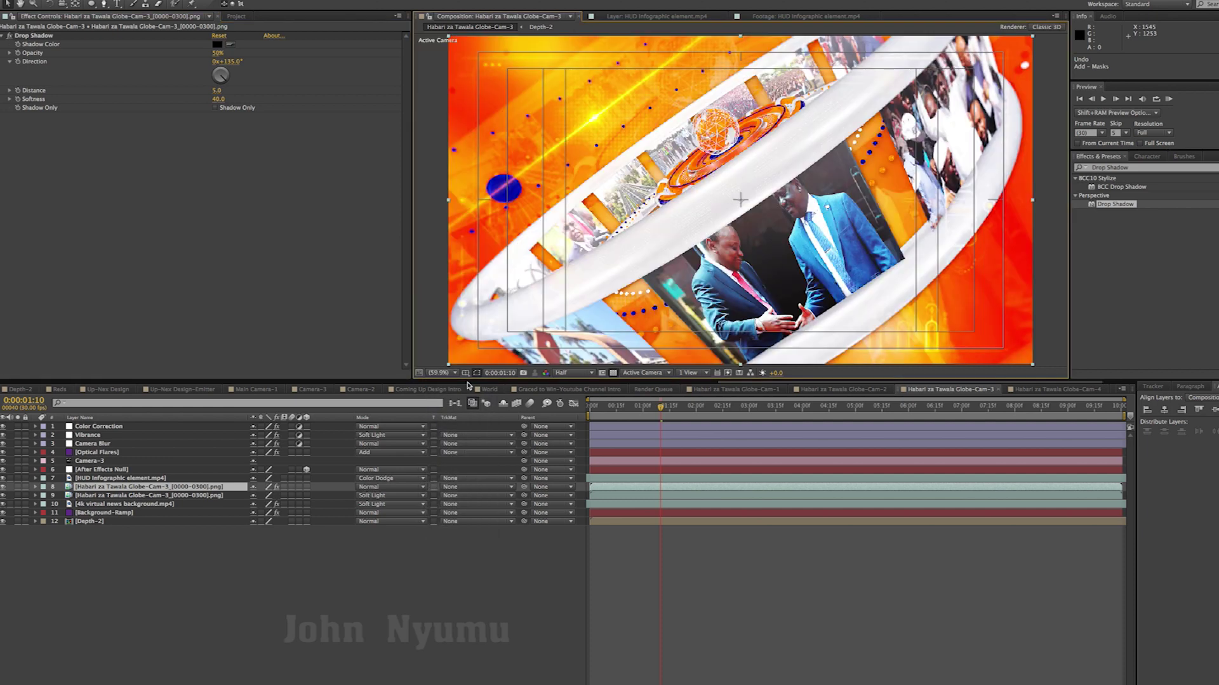
{"action": "left_click", "coordinate": [572, 374]}
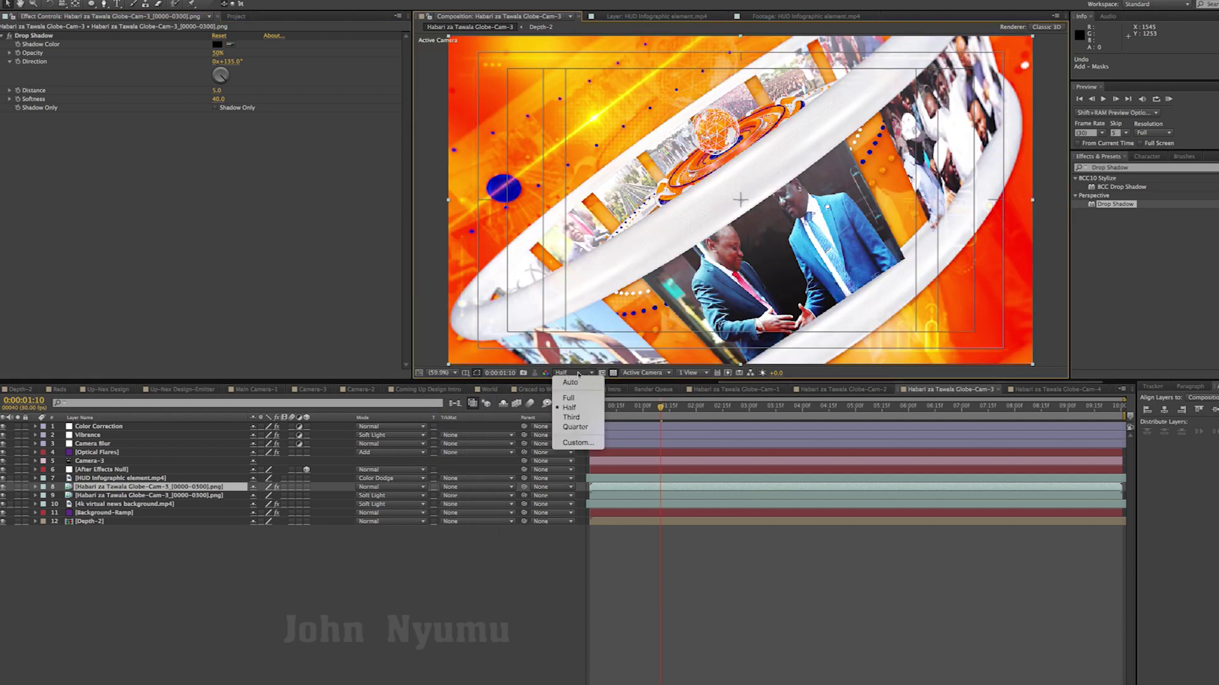
{"action": "left_click", "coordinate": [578, 398]}
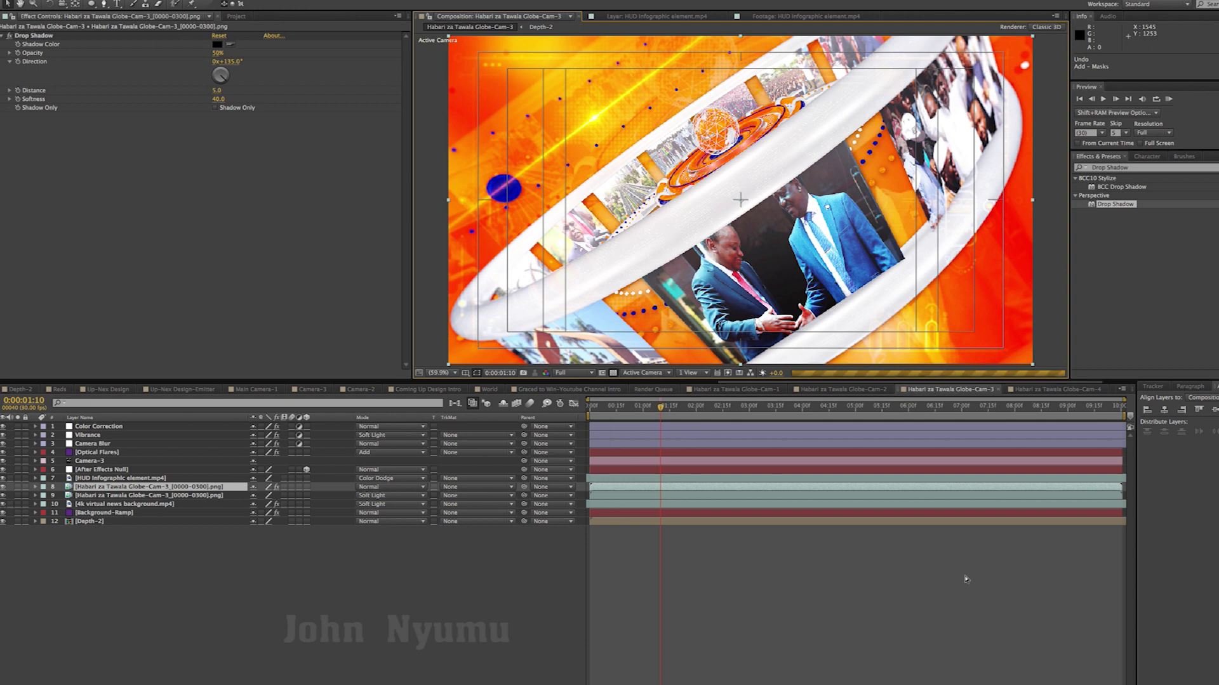
{"action": "left_click", "coordinate": [979, 602]}
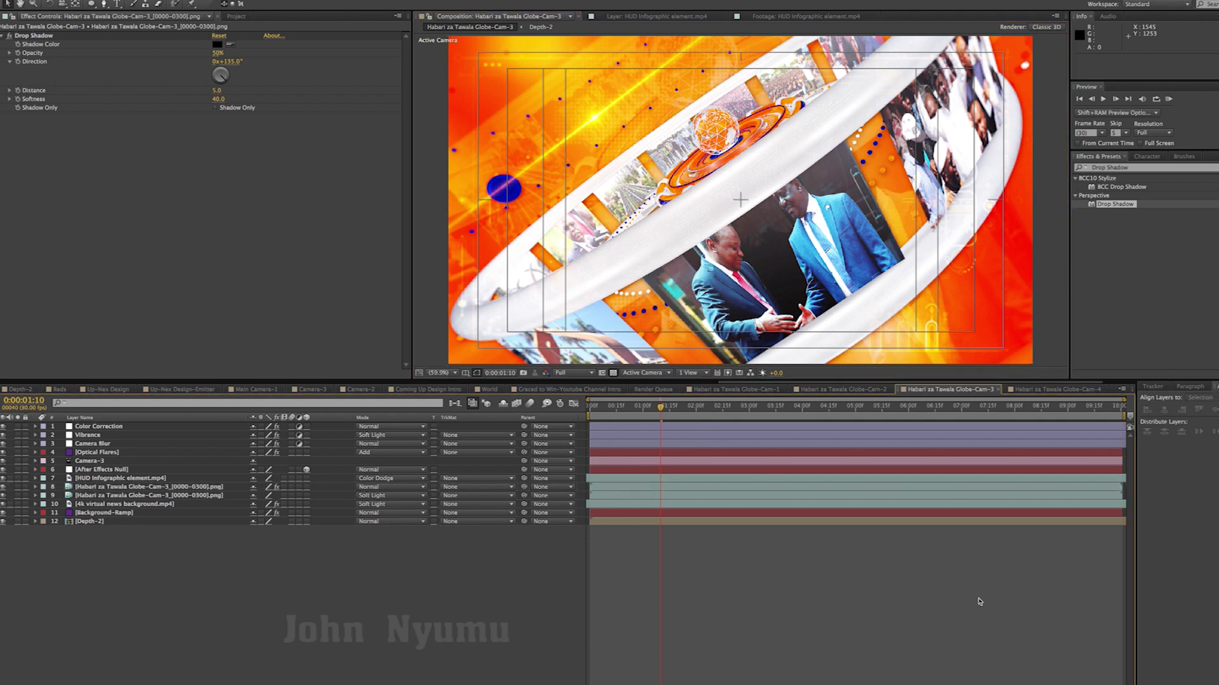
{"action": "key", "text": "comma"}
{"action": "key", "text": "comma"}
{"action": "key", "text": "comma"}
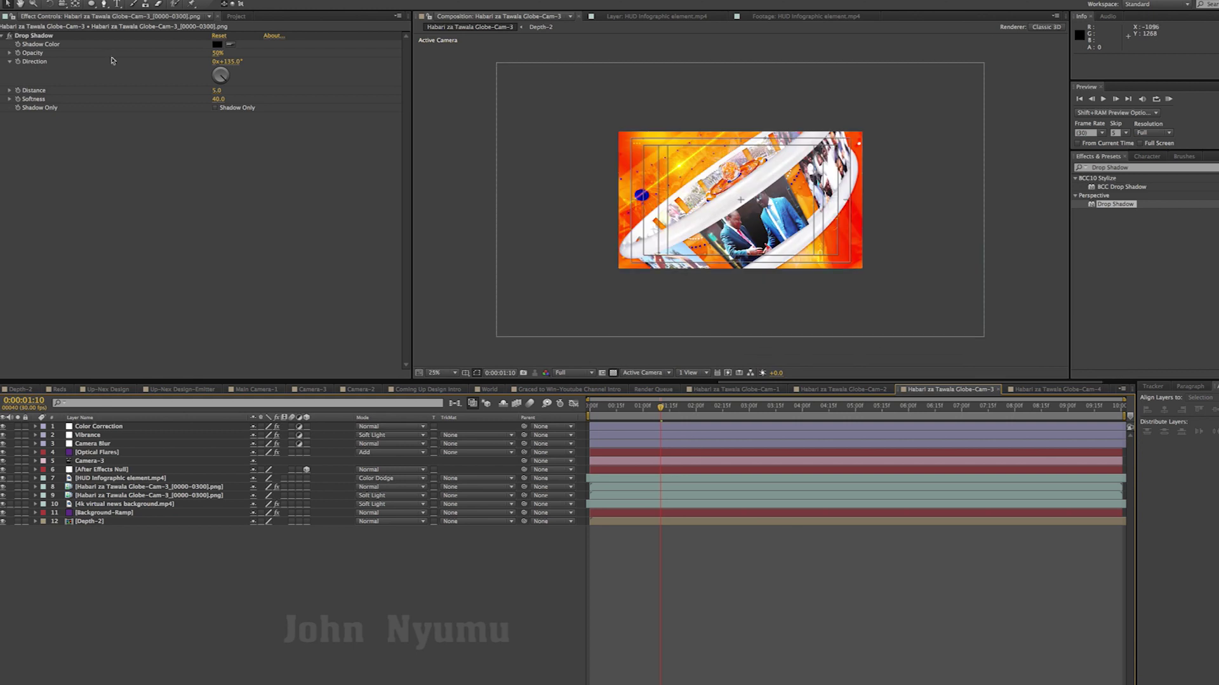
Step: Set the drop shadow Distance to 8, then to 10
{"action": "left_click", "coordinate": [217, 91]}
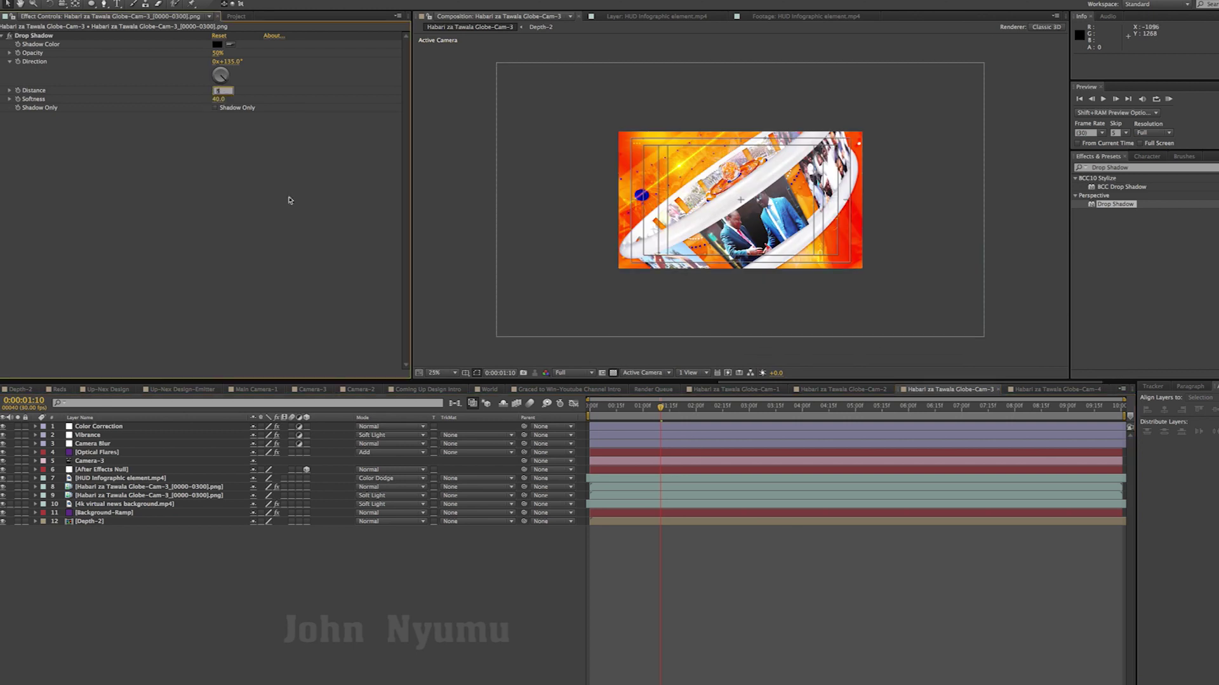
{"action": "key", "text": "Return"}
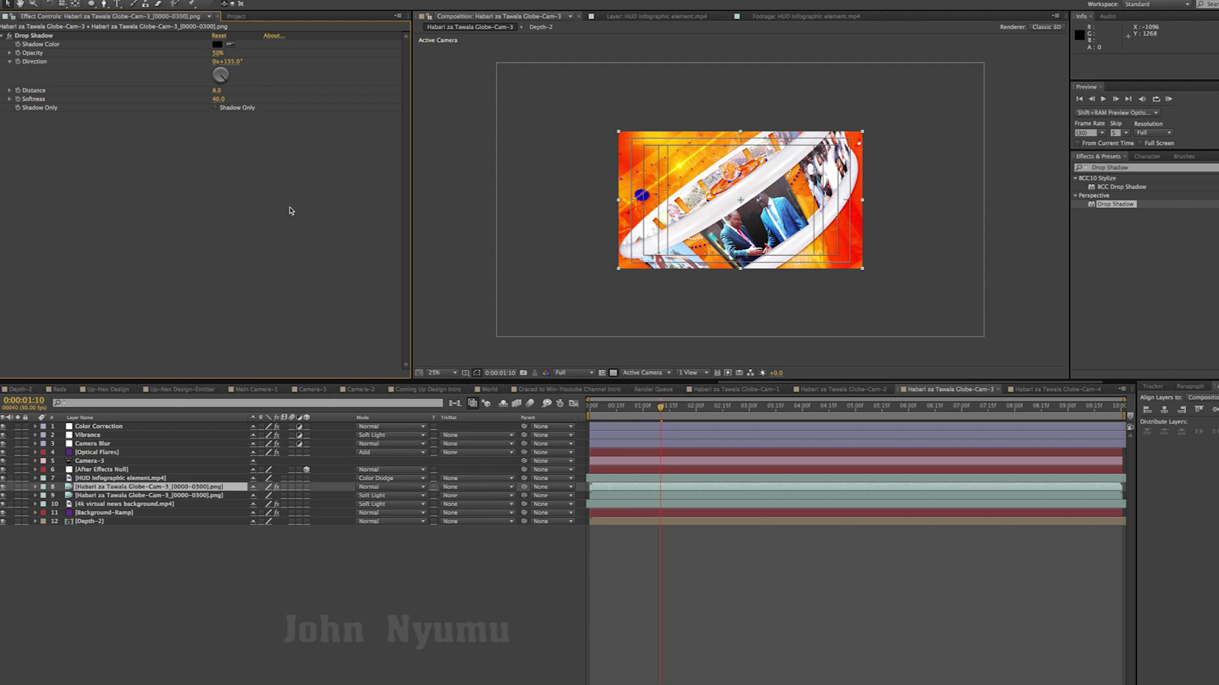
{"action": "left_click", "coordinate": [217, 90]}
{"action": "key", "text": "Return"}
Step: Zoom to 100% to inspect the globe ring's shadow, then fit the frame and return to 50%
{"action": "scroll", "coordinate": [740, 198], "scroll_direction": "up", "scroll_amount": 4}
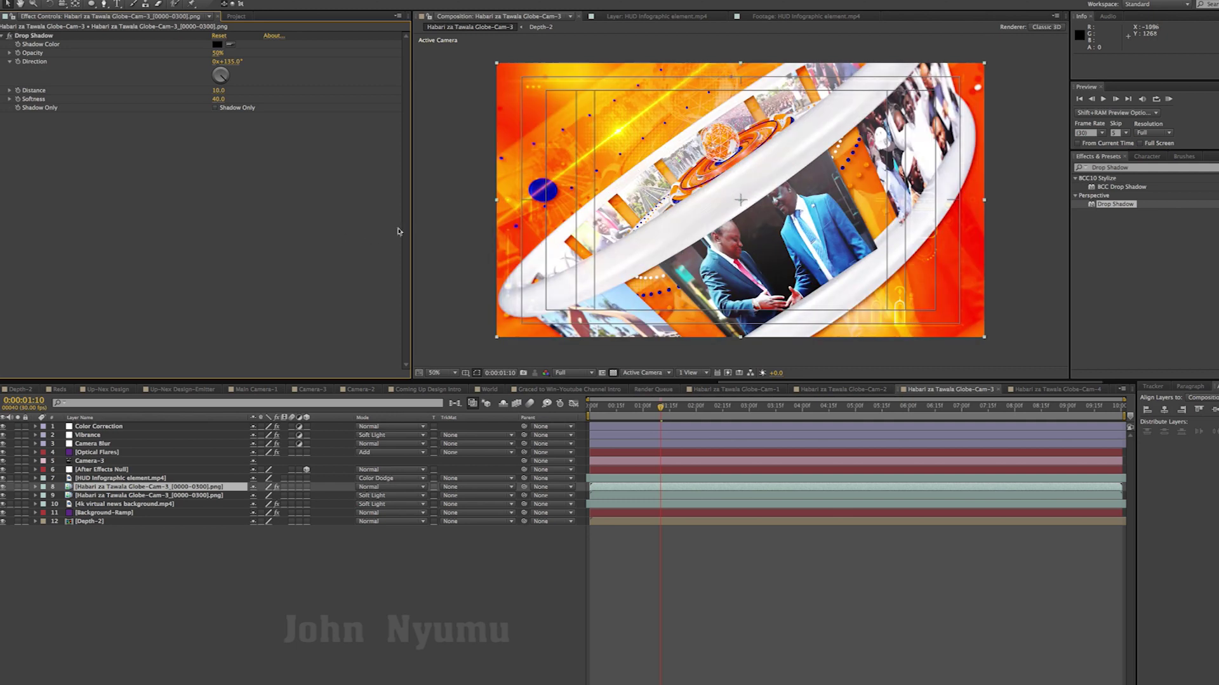
{"action": "left_click_drag", "start_coordinate": [713, 127], "coordinate": [422, 53]}
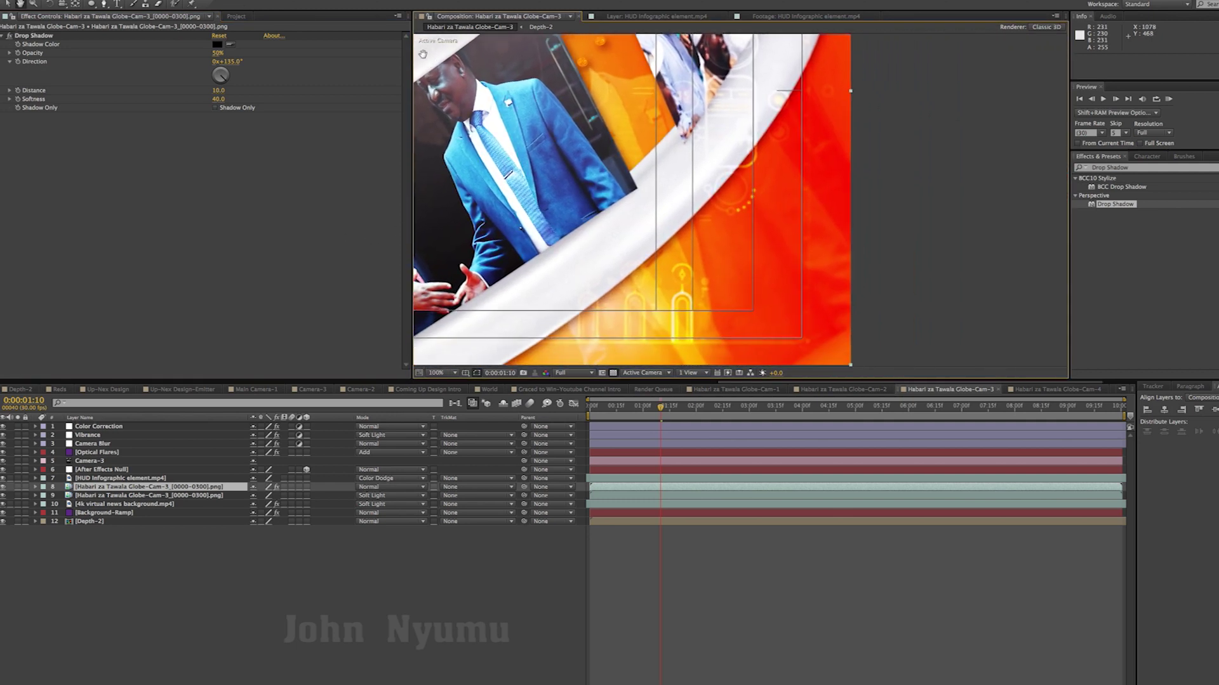
{"action": "left_click_drag", "start_coordinate": [710, 172], "coordinate": [688, 136]}
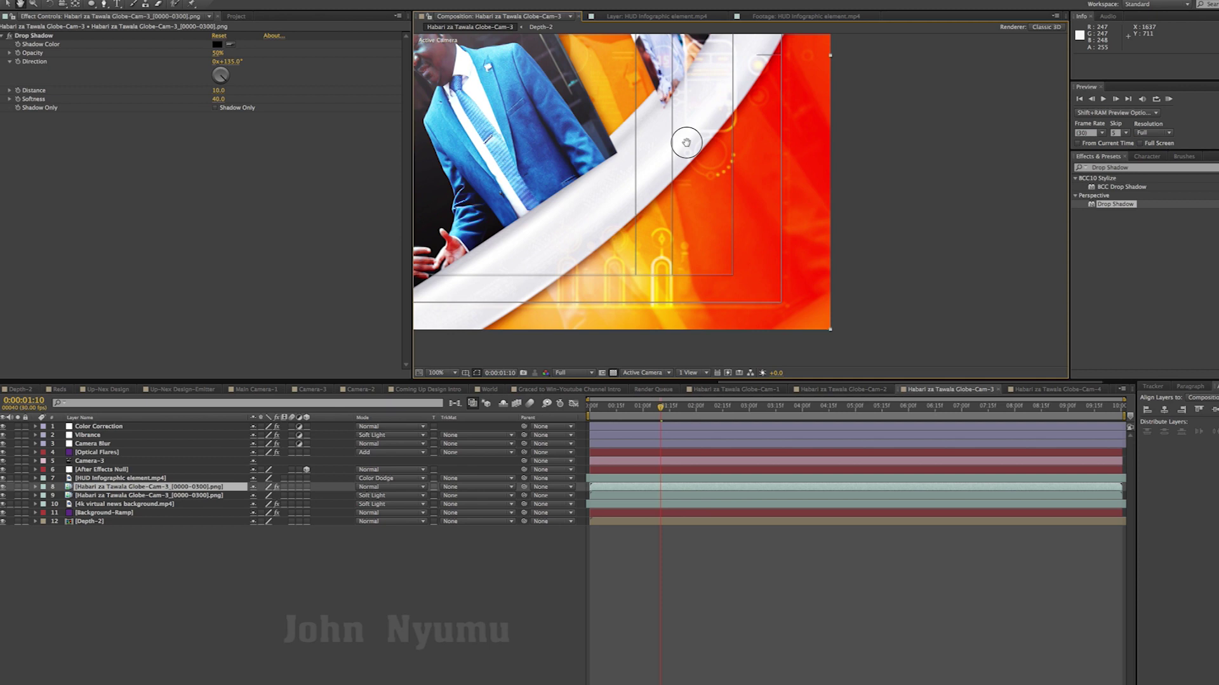
{"action": "key", "text": "v"}
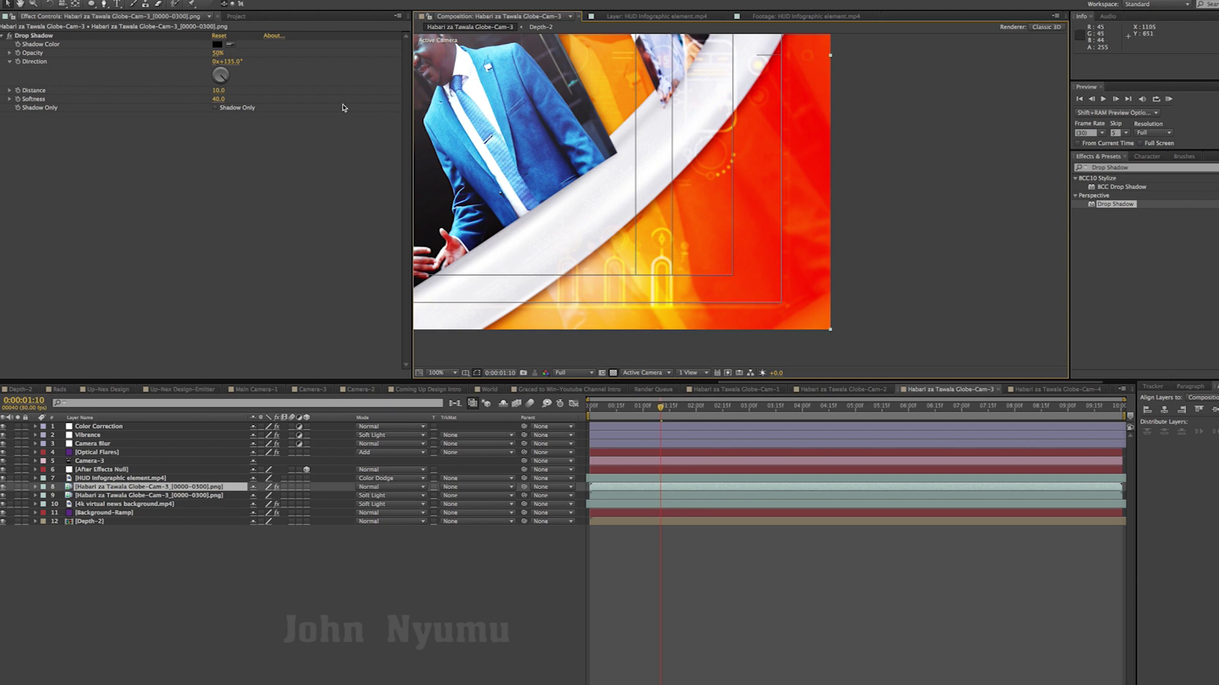
{"action": "left_click", "coordinate": [438, 372]}
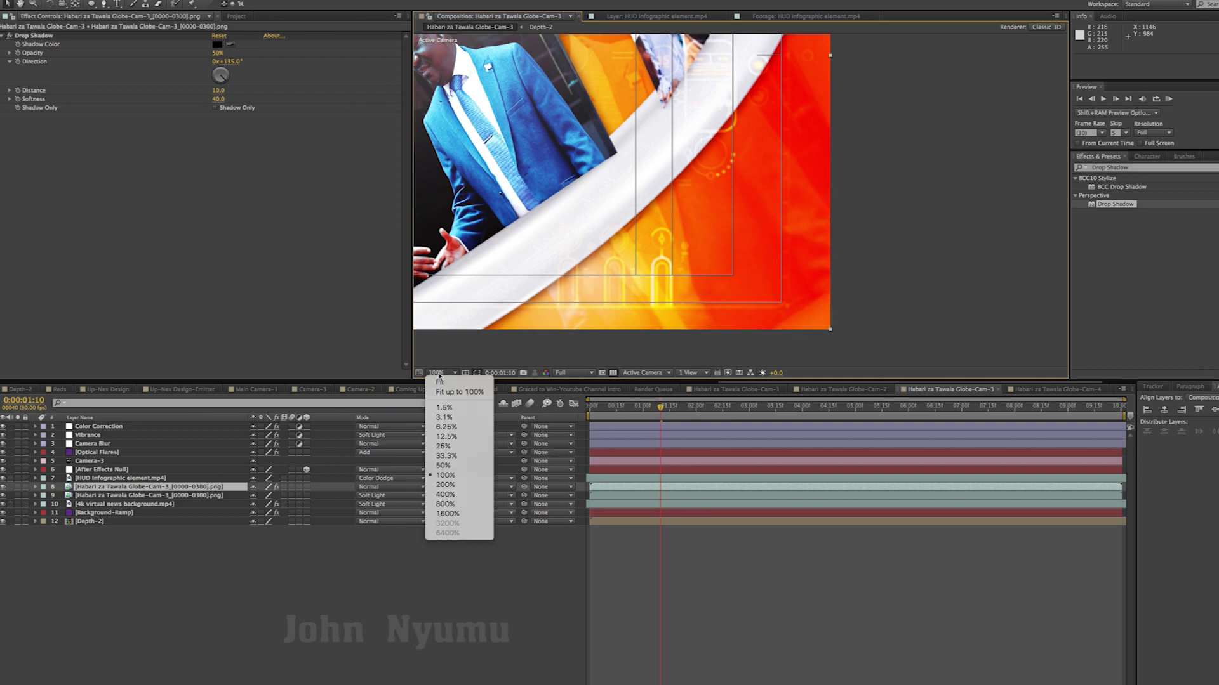
{"action": "left_click", "coordinate": [443, 383]}
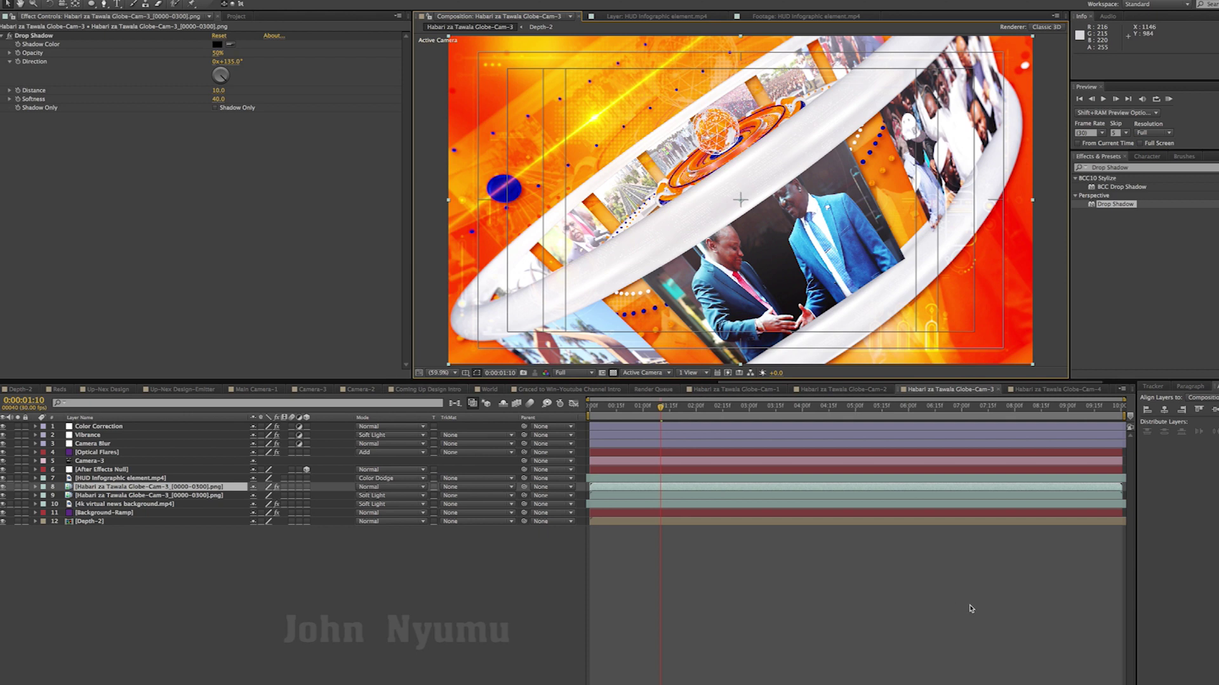
{"action": "key", "text": "comma"}
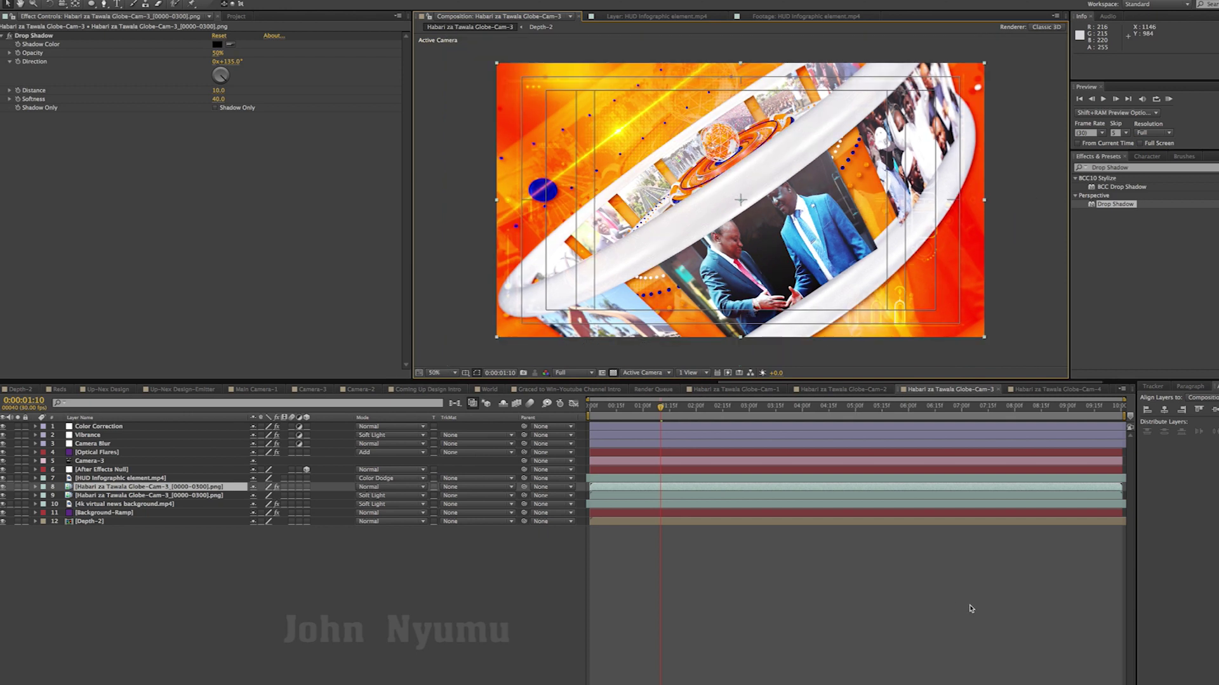
{"action": "key", "text": "comma"}
{"action": "key", "text": "period"}
{"action": "left_click", "coordinate": [970, 609]}
{"action": "left_click", "coordinate": [149, 487]}
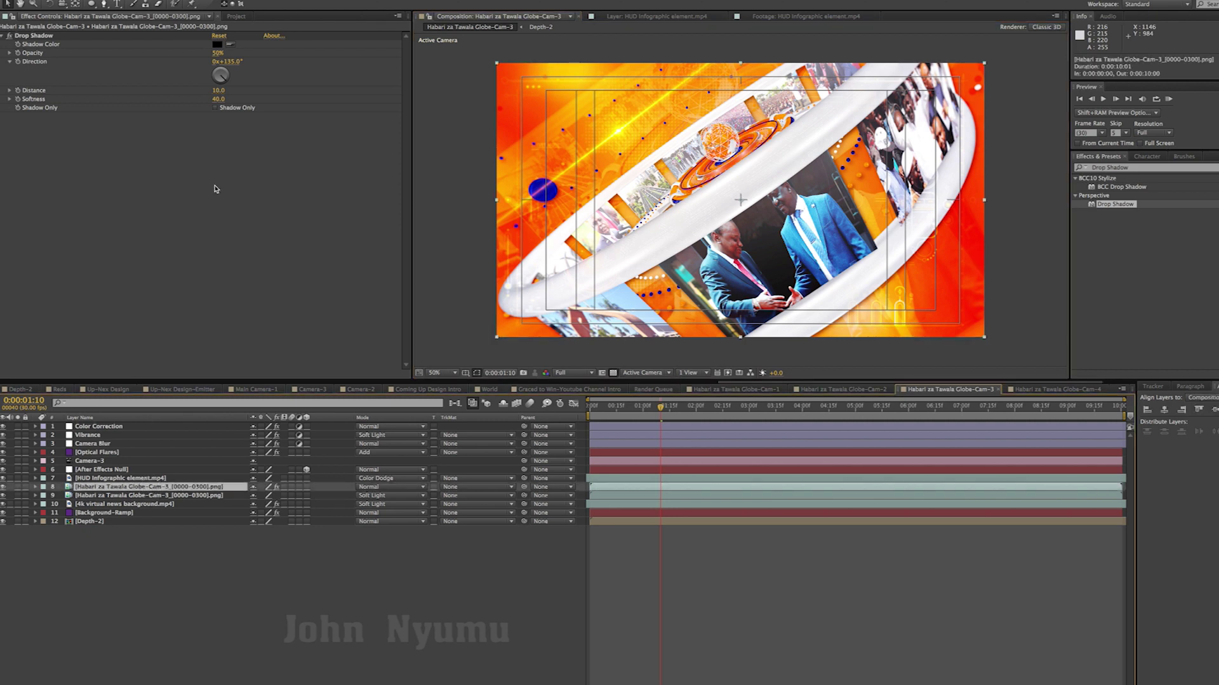
{"action": "left_click_drag", "start_coordinate": [226, 84], "coordinate": [225, 83]}
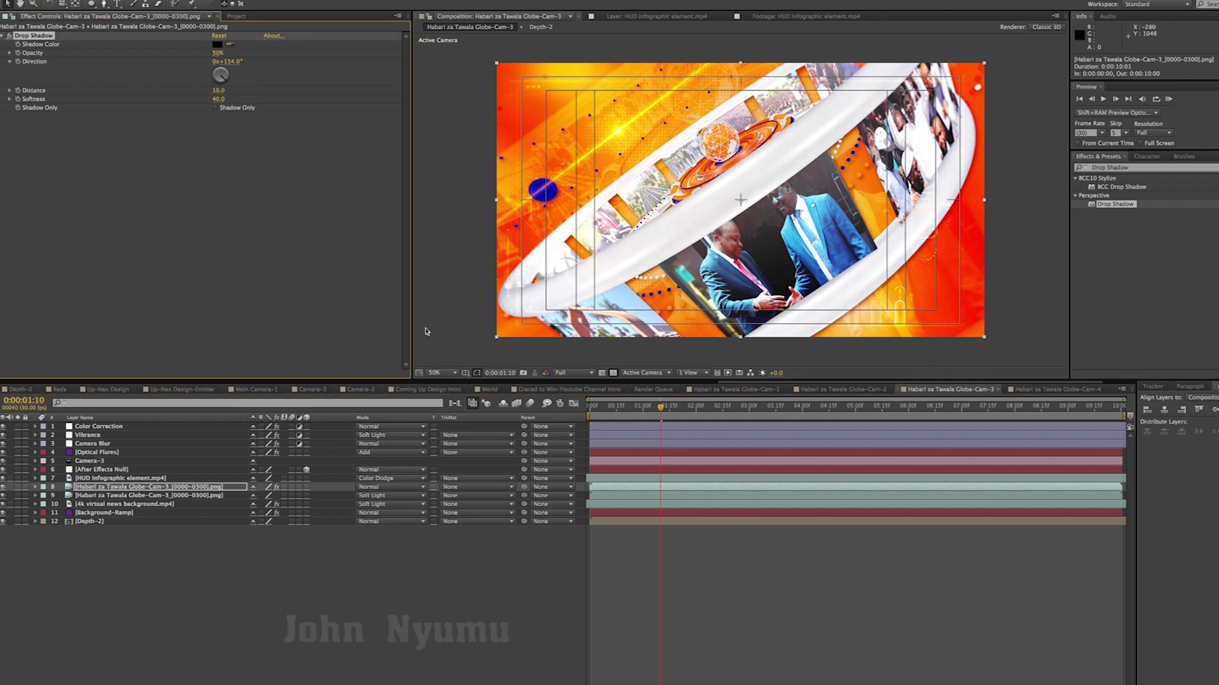
{"action": "left_click", "coordinate": [571, 372]}
{"action": "left_click", "coordinate": [574, 398]}
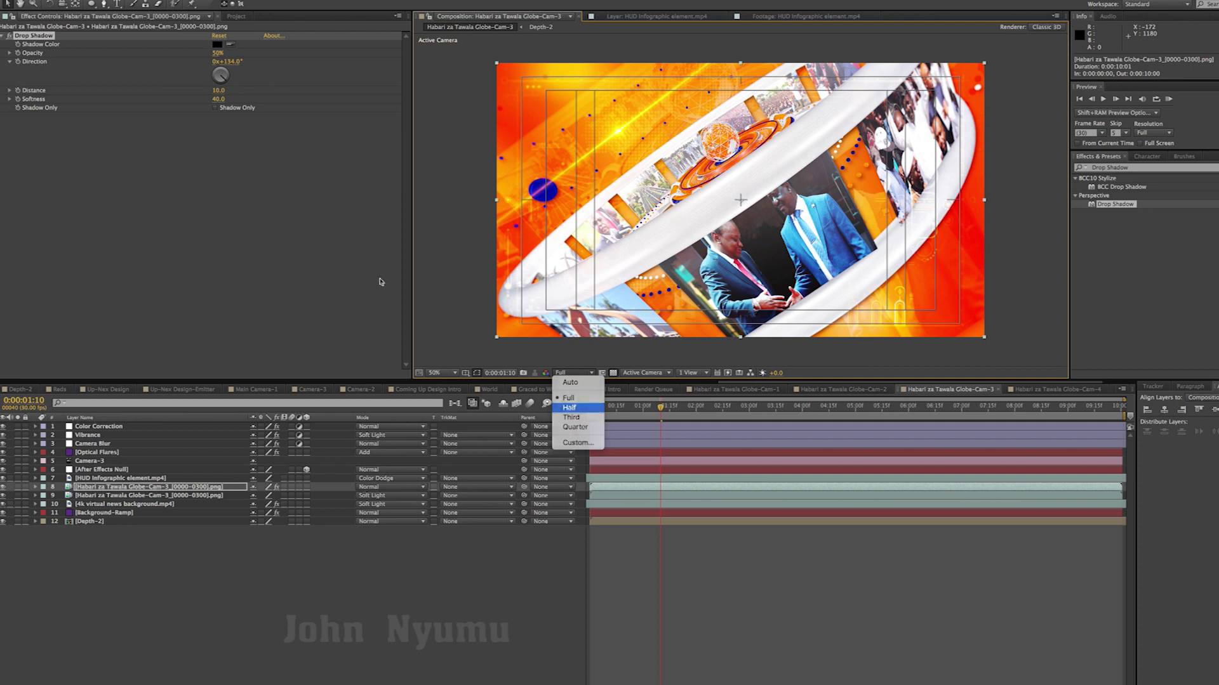
{"action": "left_click", "coordinate": [233, 73]}
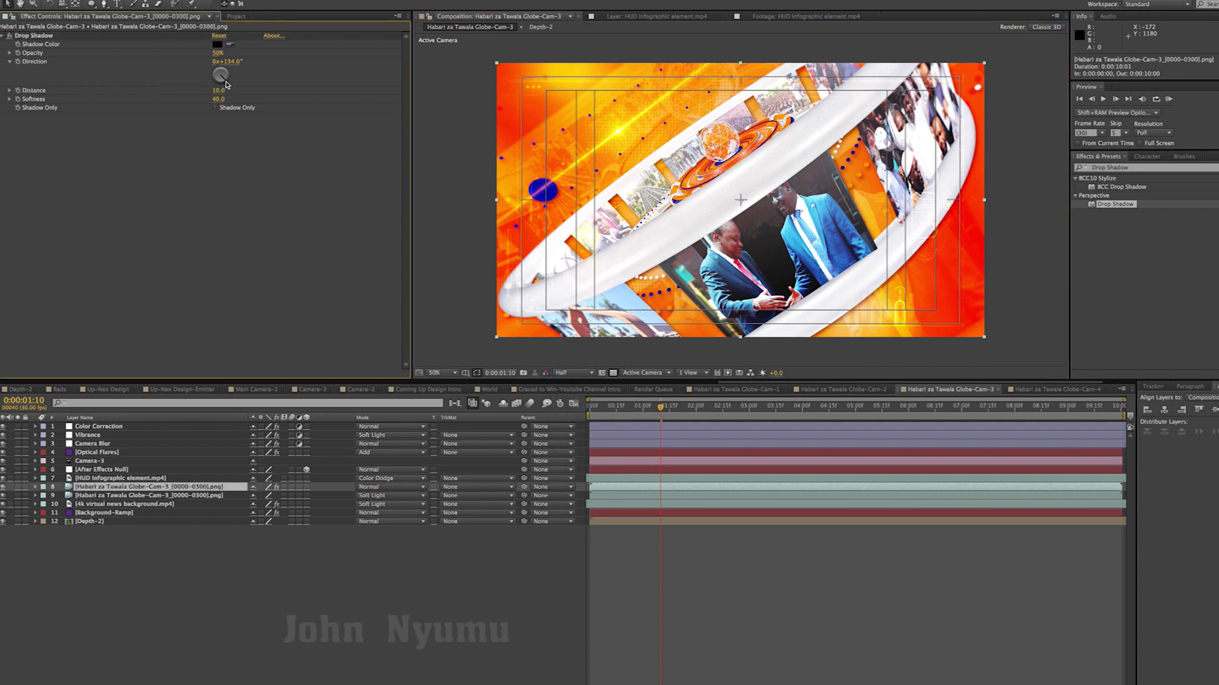
{"action": "left_click_drag", "start_coordinate": [227, 83], "coordinate": [217, 81]}
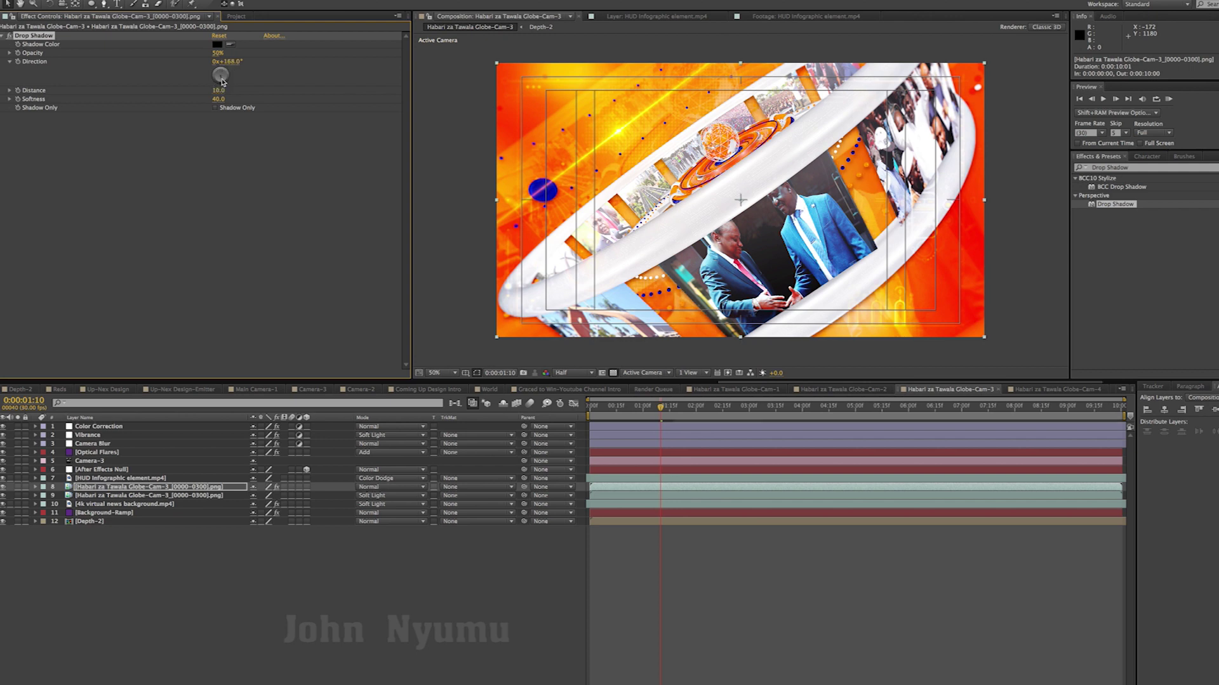
{"action": "key", "text": "ctrl+z"}
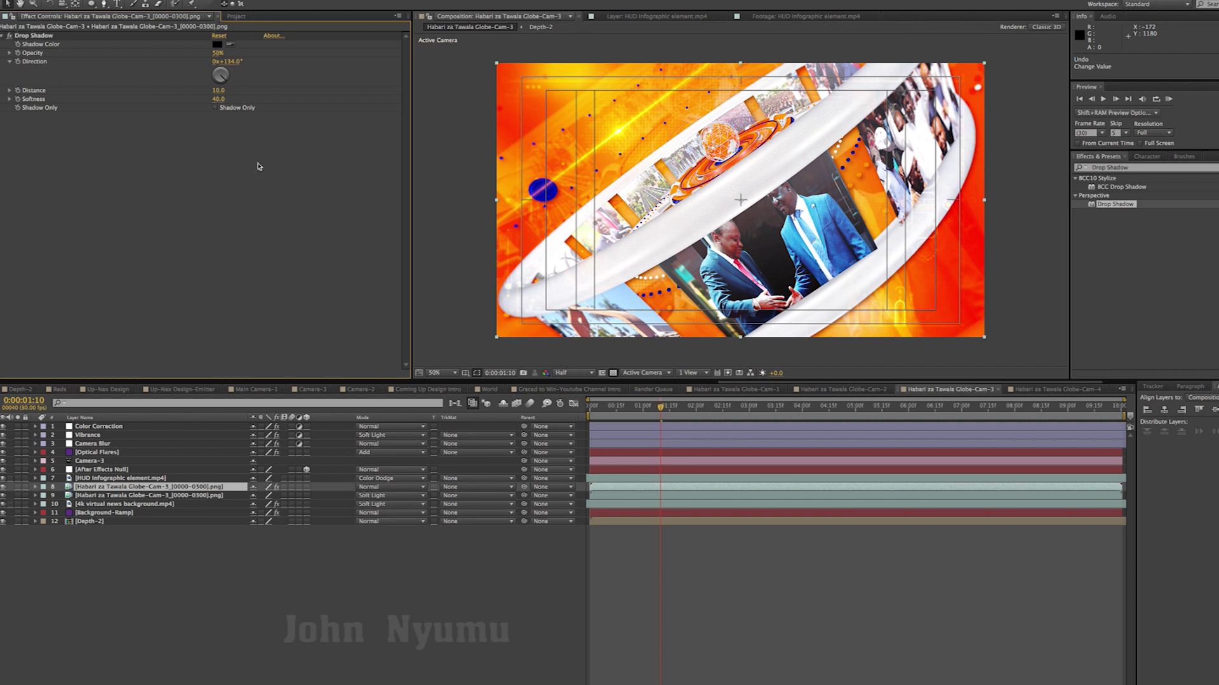
{"action": "key", "text": "ctrl+z"}
{"action": "key", "text": "ctrl+z"}
{"action": "left_click", "coordinate": [217, 90]}
{"action": "key", "text": "Return"}
{"action": "left_click", "coordinate": [34, 36]}
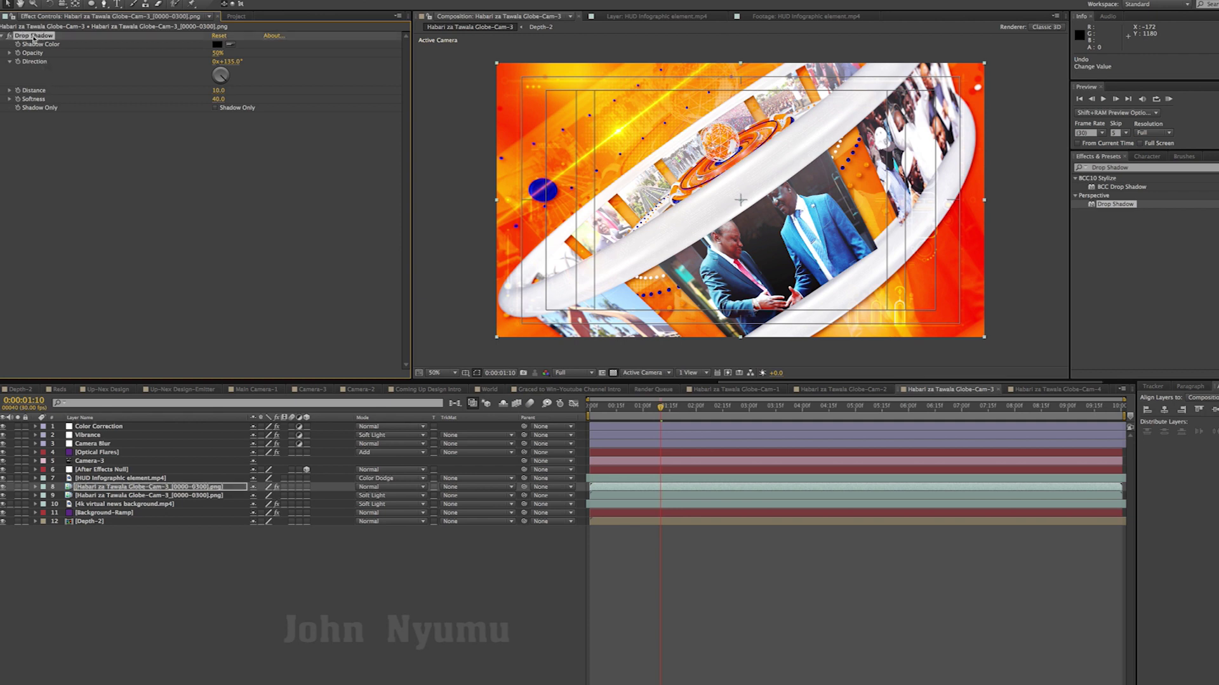
Step: Paste the Drop Shadow onto layer 8's globe in Globe-Cam-1 and Globe-Cam-2, then return to Globe-Cam-3
{"action": "left_click", "coordinate": [736, 389]}
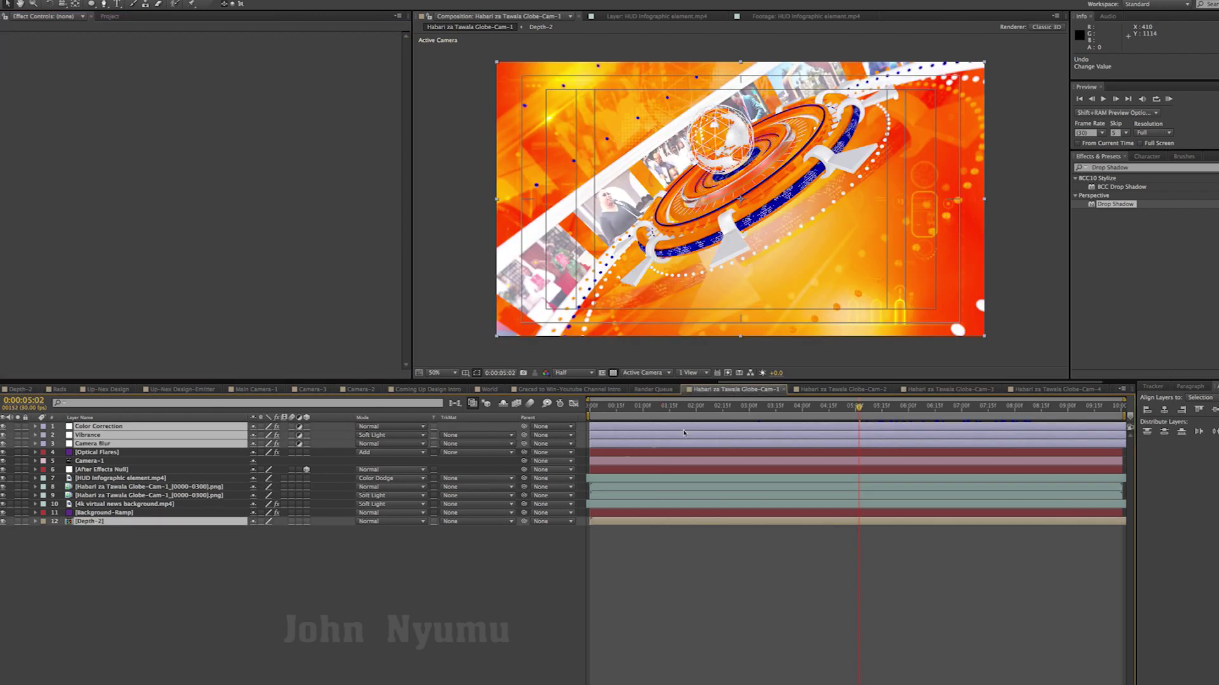
{"action": "left_click", "coordinate": [131, 487]}
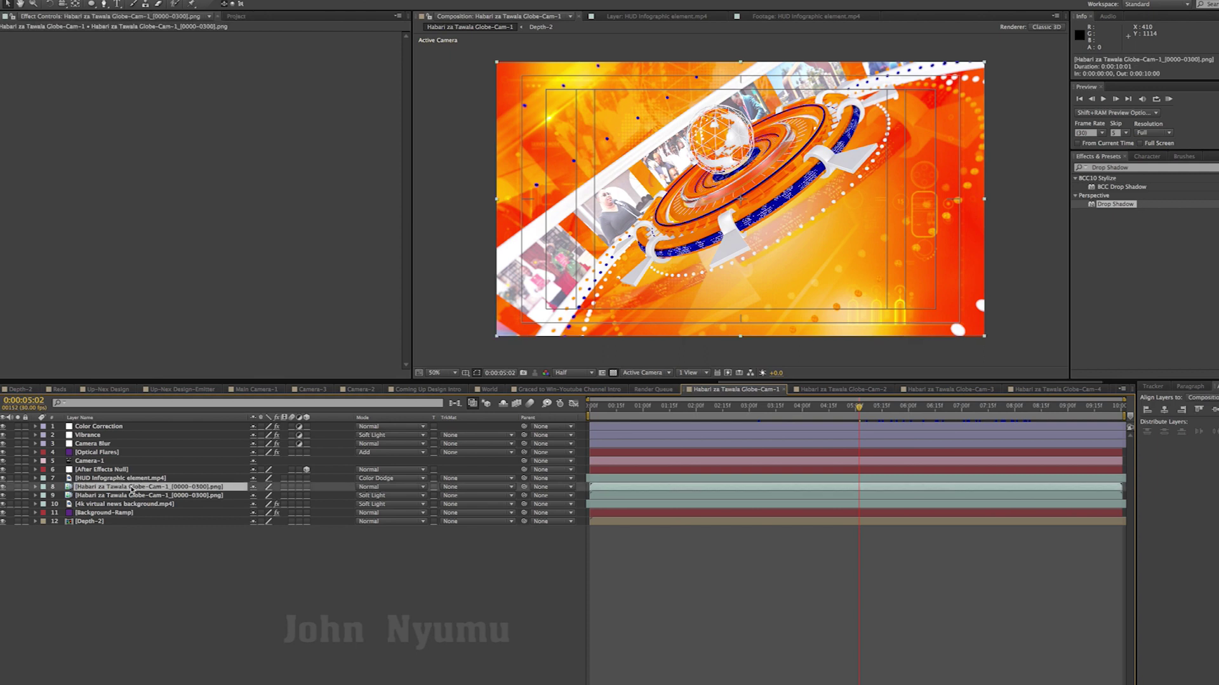
{"action": "key", "text": "ctrl+v"}
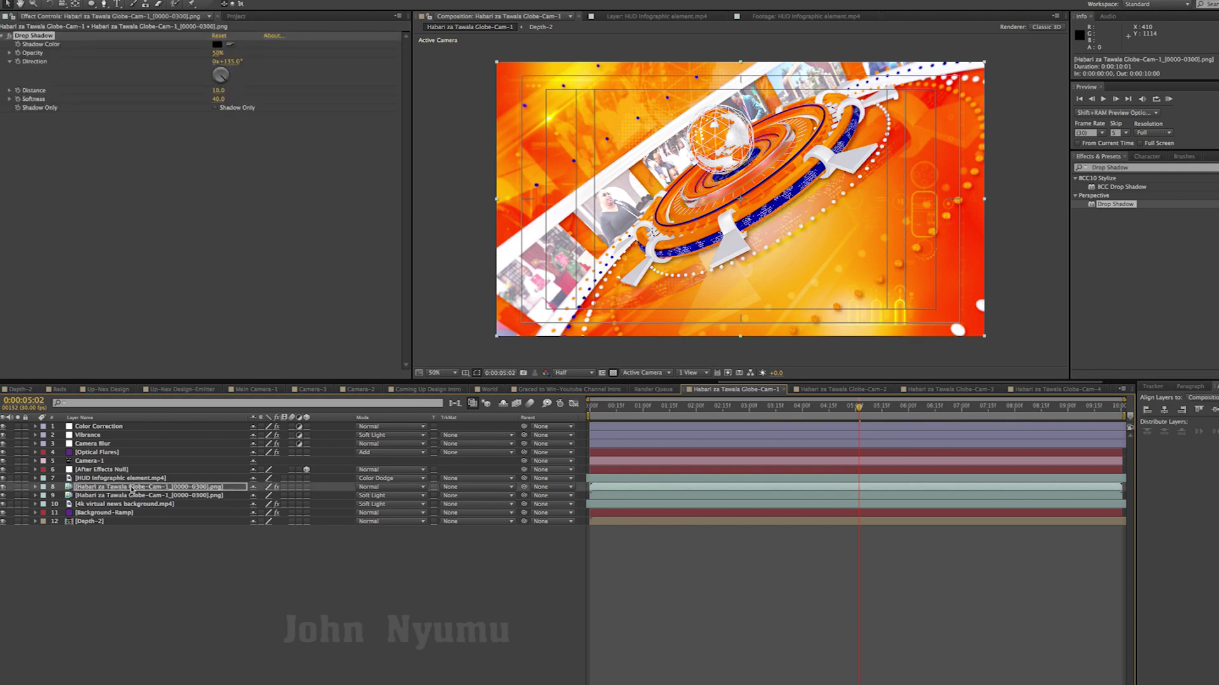
{"action": "left_click", "coordinate": [838, 389]}
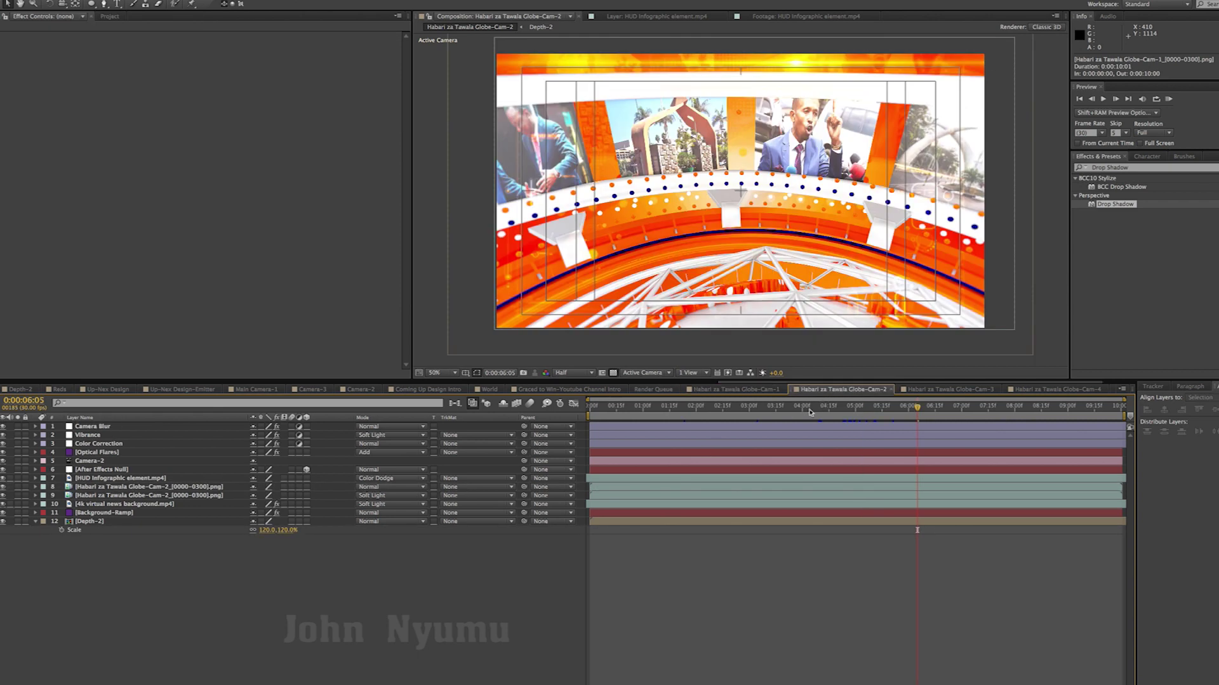
{"action": "left_click", "coordinate": [144, 487]}
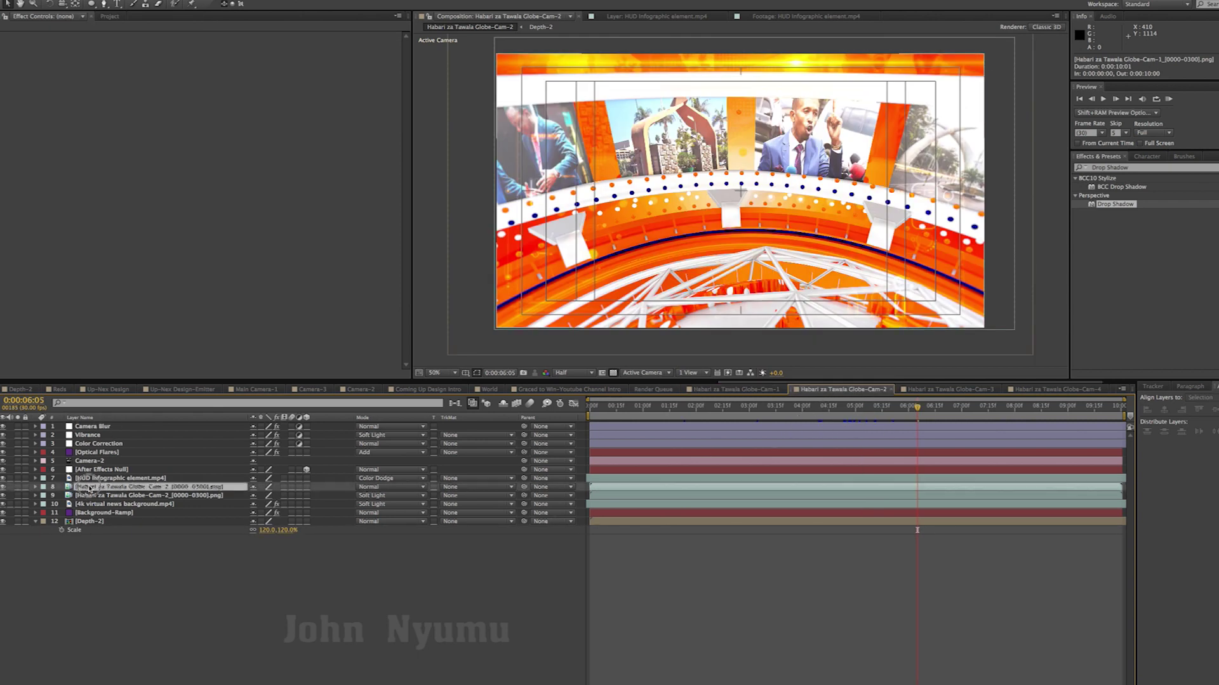
{"action": "key", "text": "ctrl+v"}
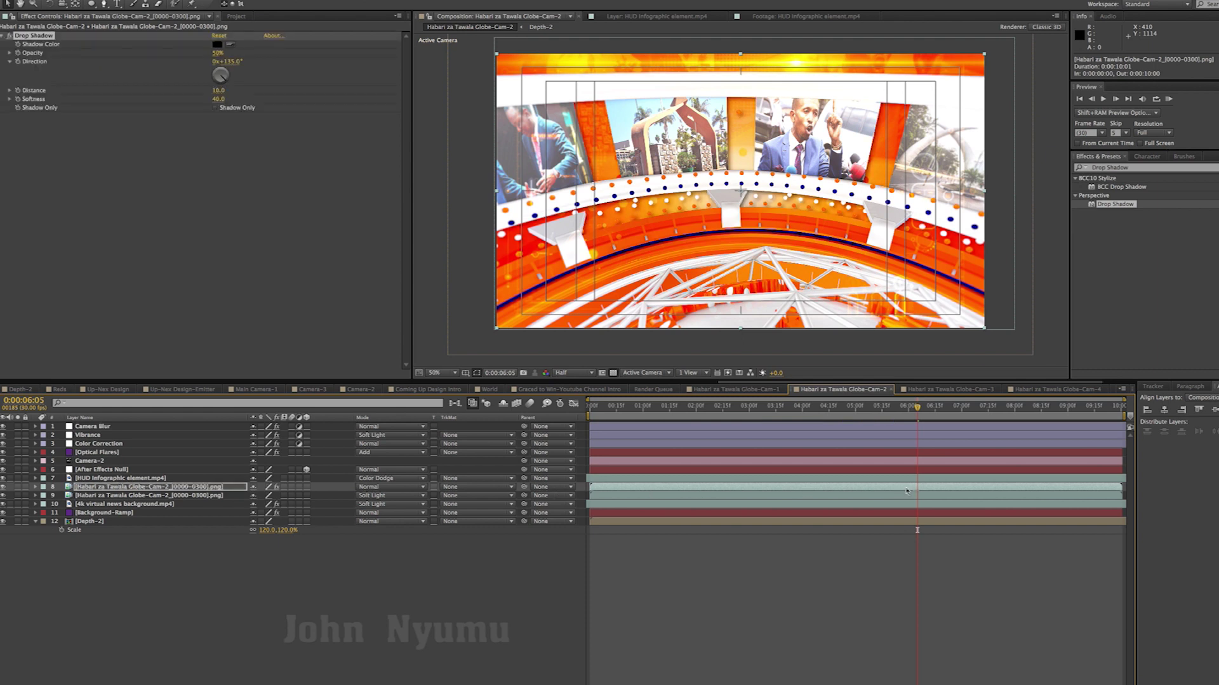
{"action": "left_click", "coordinate": [933, 390]}
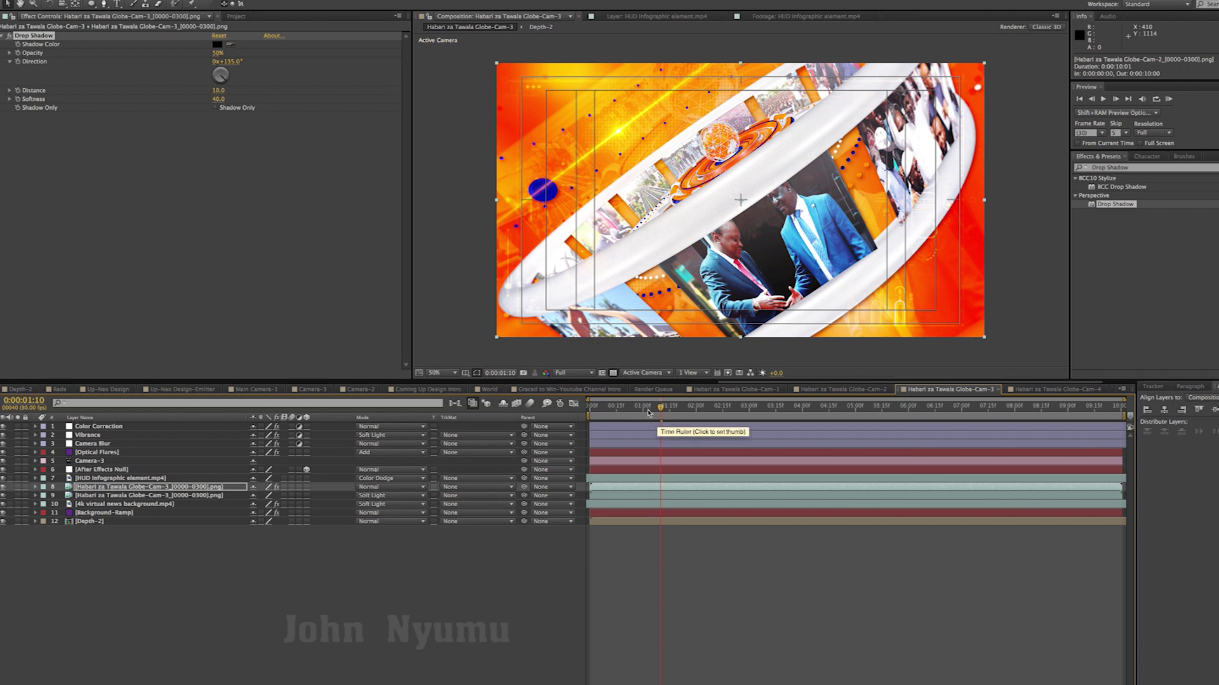
Step: Set the Camera Blur layer's lens Blur Radius to 8
{"action": "left_click", "coordinate": [95, 444]}
{"action": "left_click", "coordinate": [216, 44]}
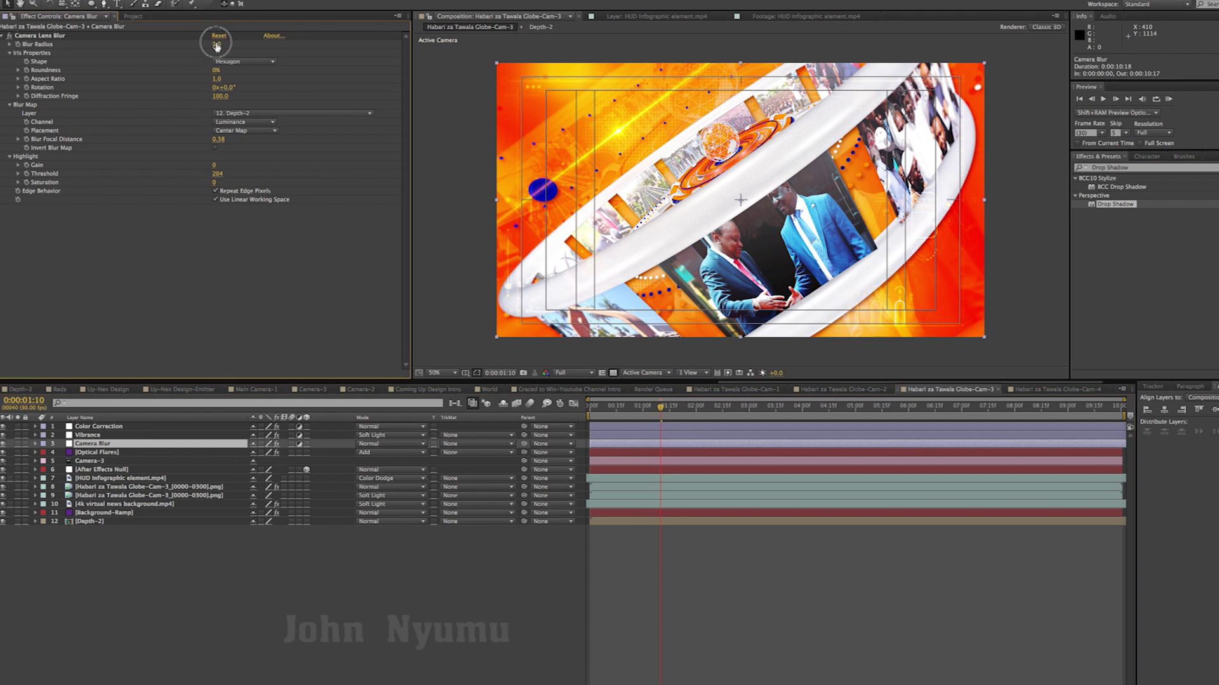
{"action": "key", "text": "Return"}
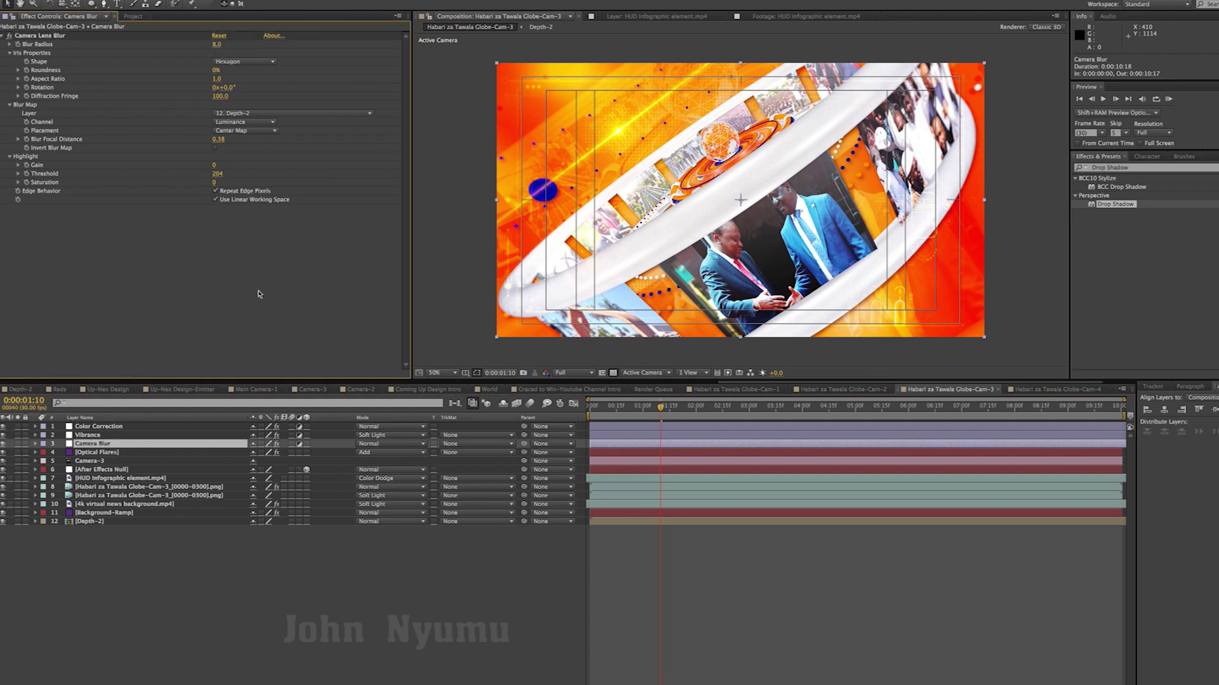
Step: Switch to Half resolution, scrub from the start to past six seconds, then play the preview
{"action": "left_click_drag", "start_coordinate": [660, 409], "coordinate": [578, 411]}
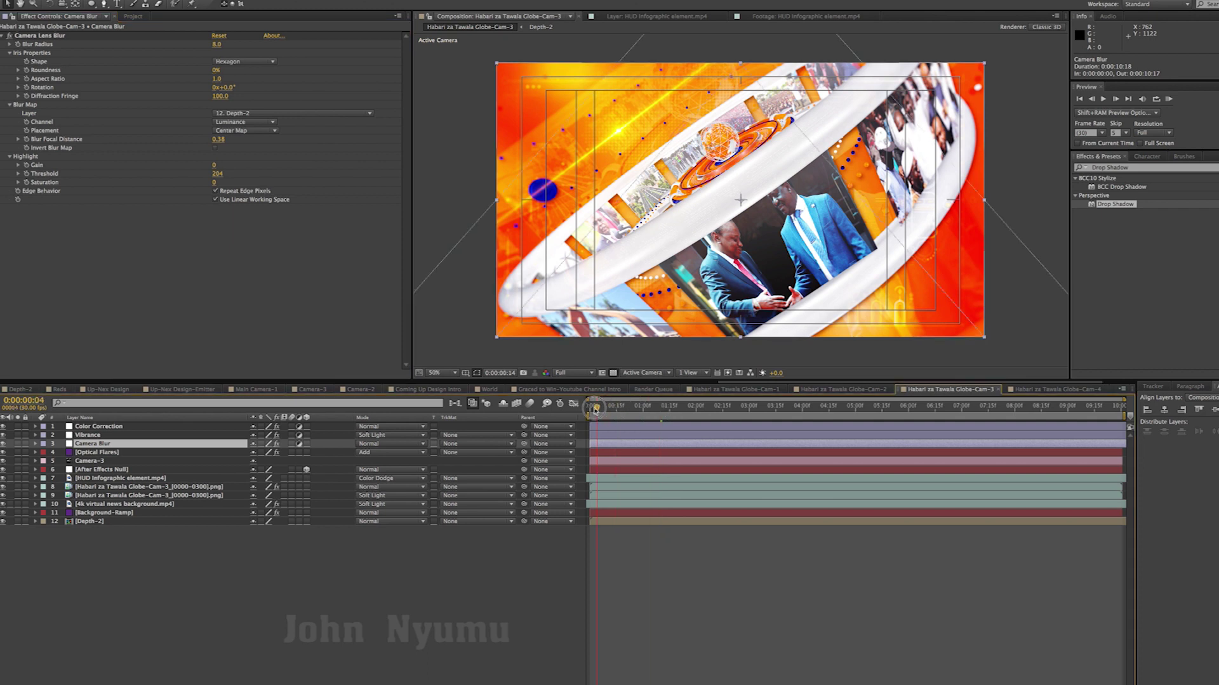
{"action": "left_click", "coordinate": [707, 567]}
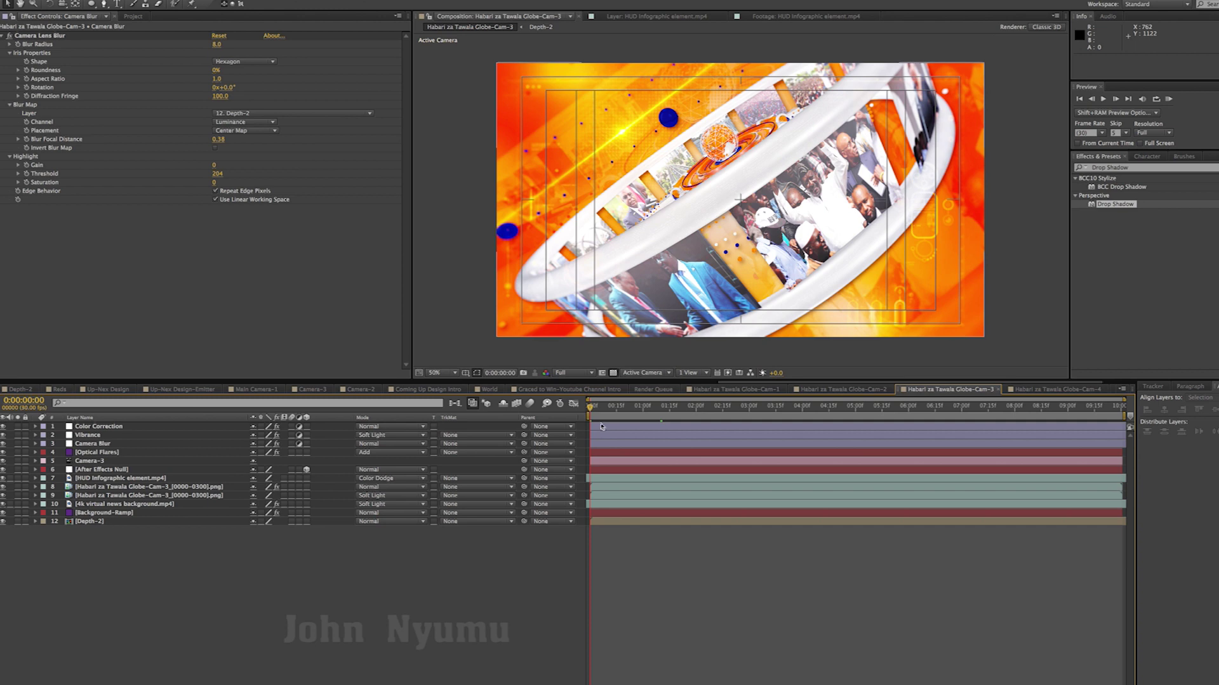
{"action": "left_click", "coordinate": [575, 374]}
{"action": "left_click", "coordinate": [575, 411]}
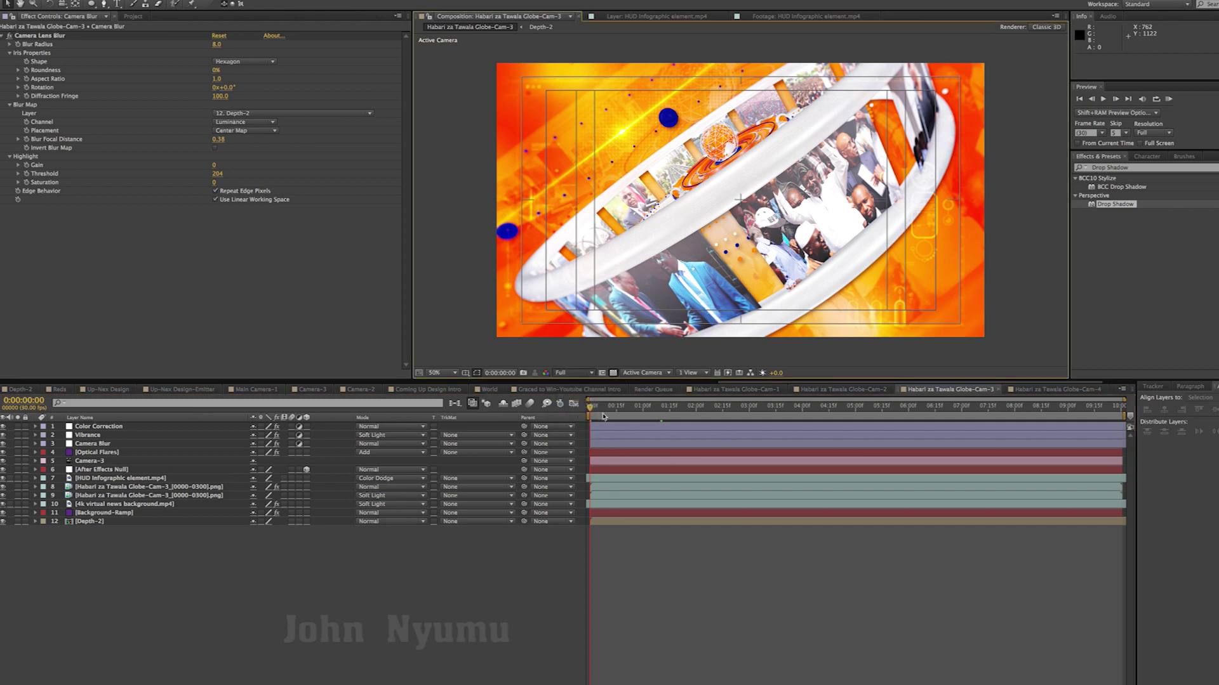
{"action": "left_click_drag", "start_coordinate": [593, 410], "coordinate": [751, 408]}
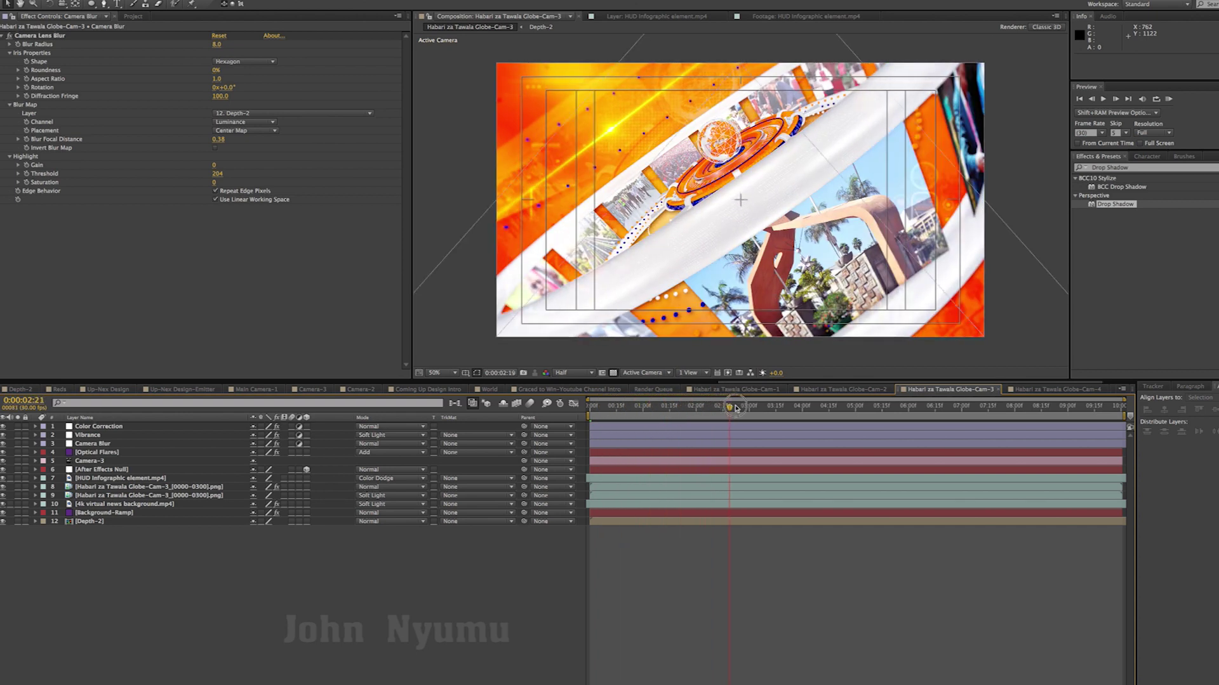
{"action": "left_click_drag", "start_coordinate": [758, 411], "coordinate": [829, 406]}
{"action": "left_click_drag", "start_coordinate": [828, 406], "coordinate": [891, 406]}
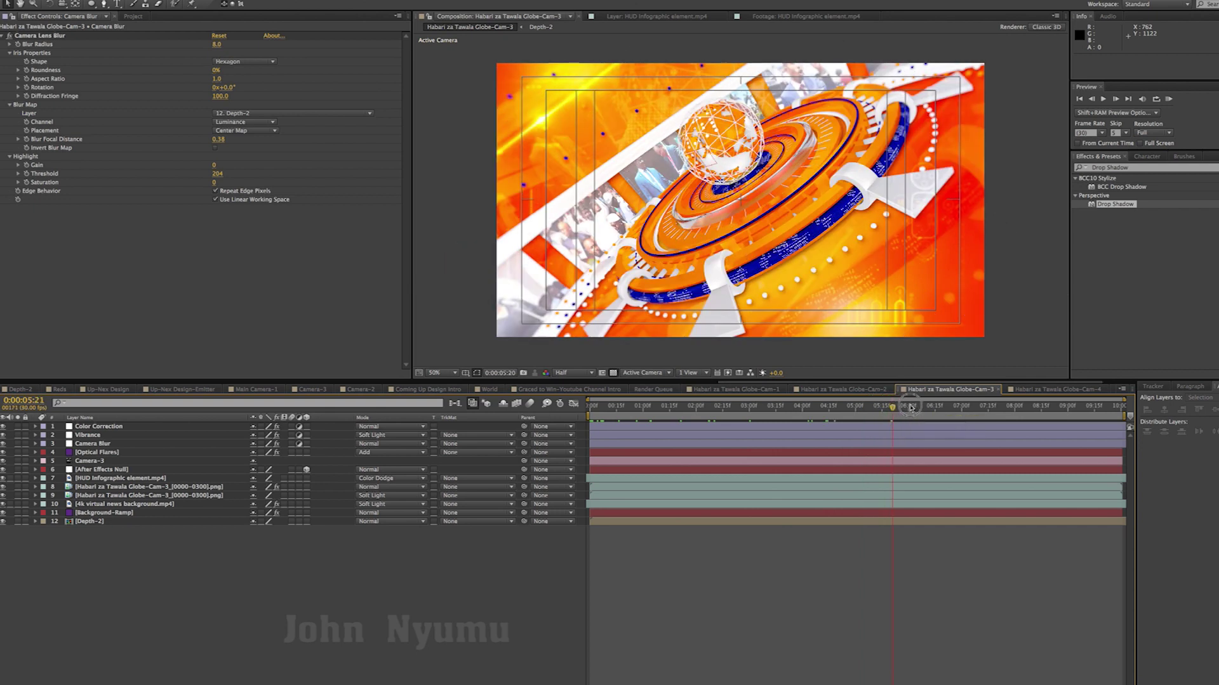
{"action": "left_click", "coordinate": [915, 406]}
{"action": "left_click_drag", "start_coordinate": [920, 407], "coordinate": [1046, 407]}
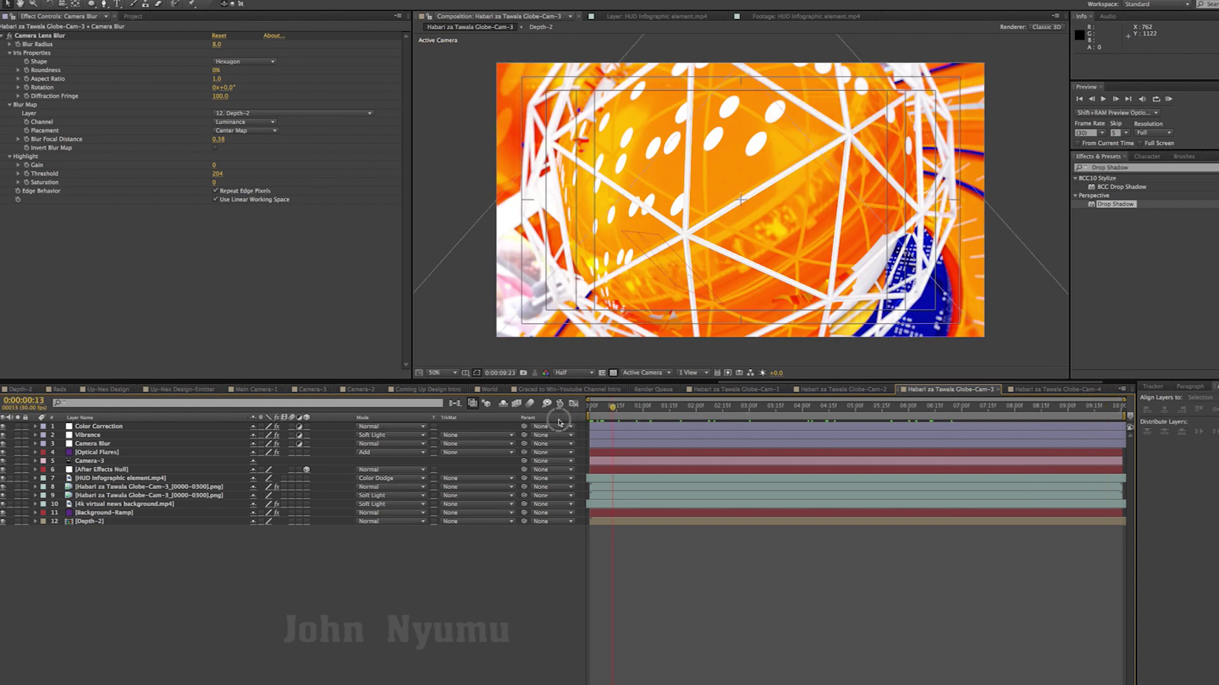
{"action": "key", "text": "space"}
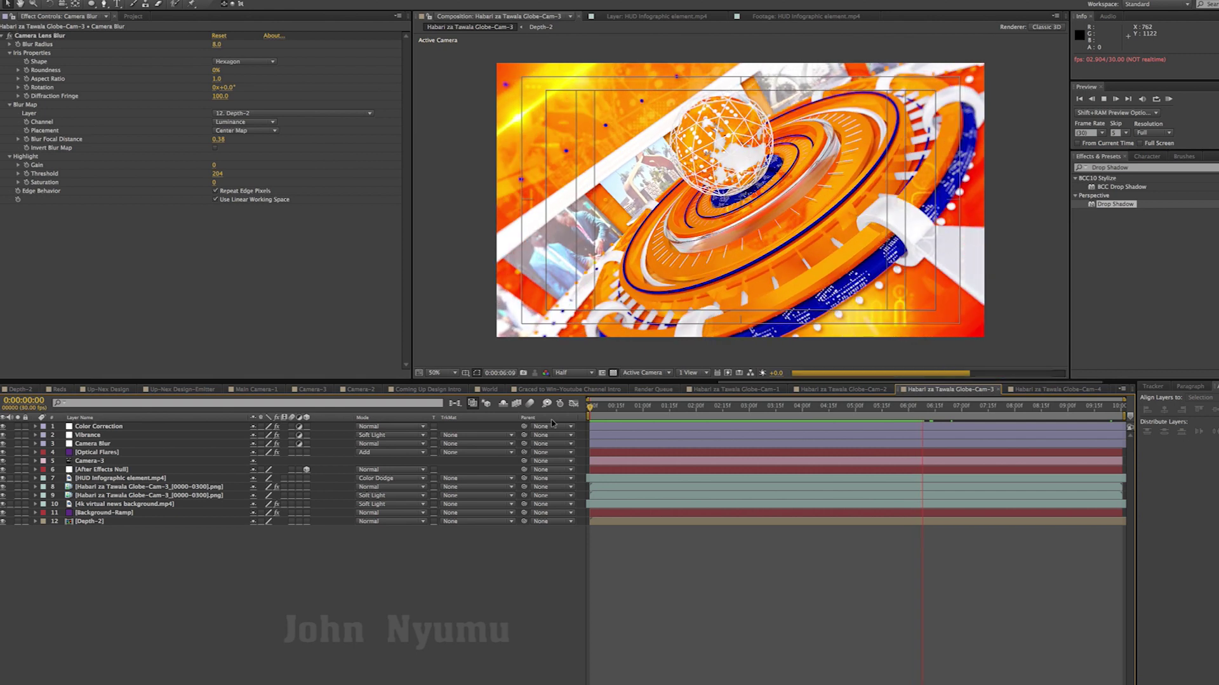
Step: Replay the Globe-Cam-3 preview at 25% viewer zoom, stopping it at 0:00:03:10
{"action": "key", "text": "space"}
{"action": "key", "text": "comma"}
{"action": "key", "text": "comma"}
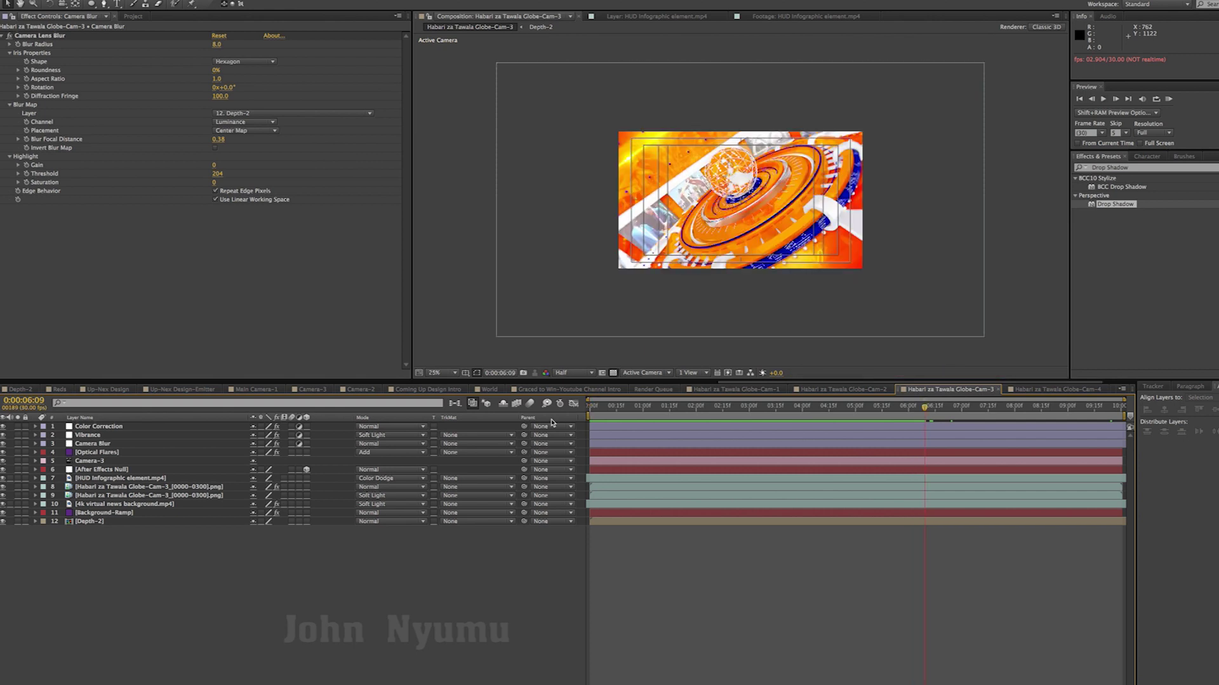
{"action": "key", "text": "space"}
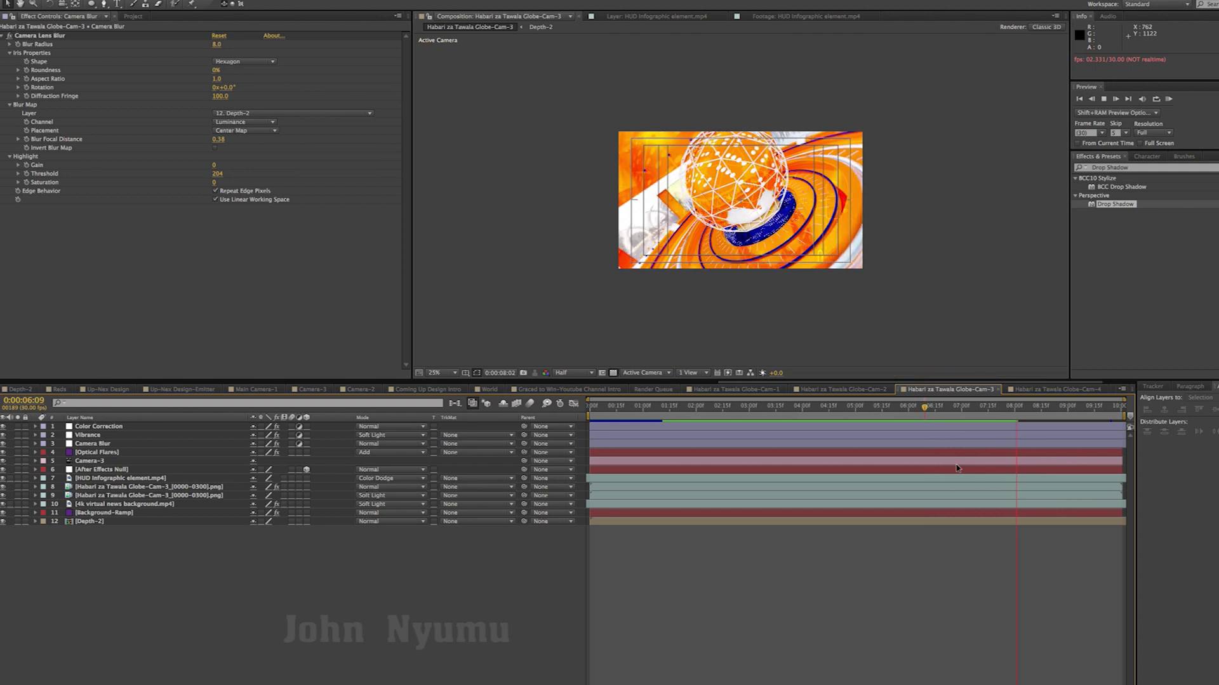
{"action": "key", "text": "space"}
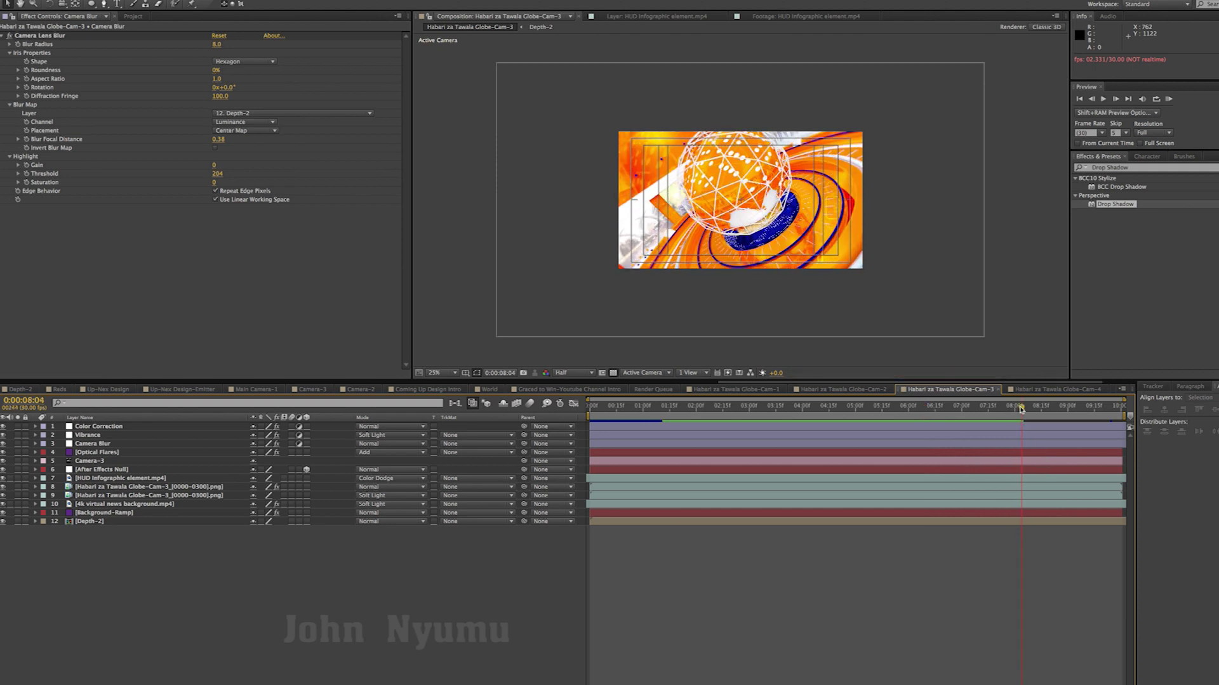
{"action": "key", "text": "KP_0"}
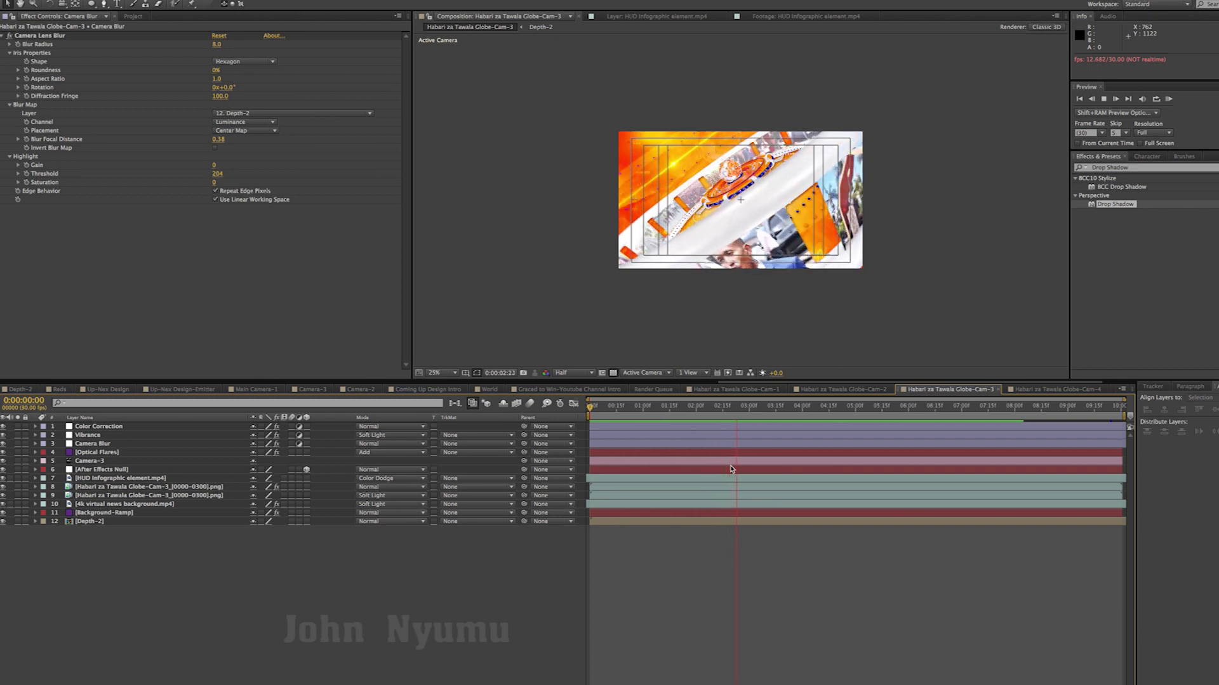
{"action": "key", "text": "space"}
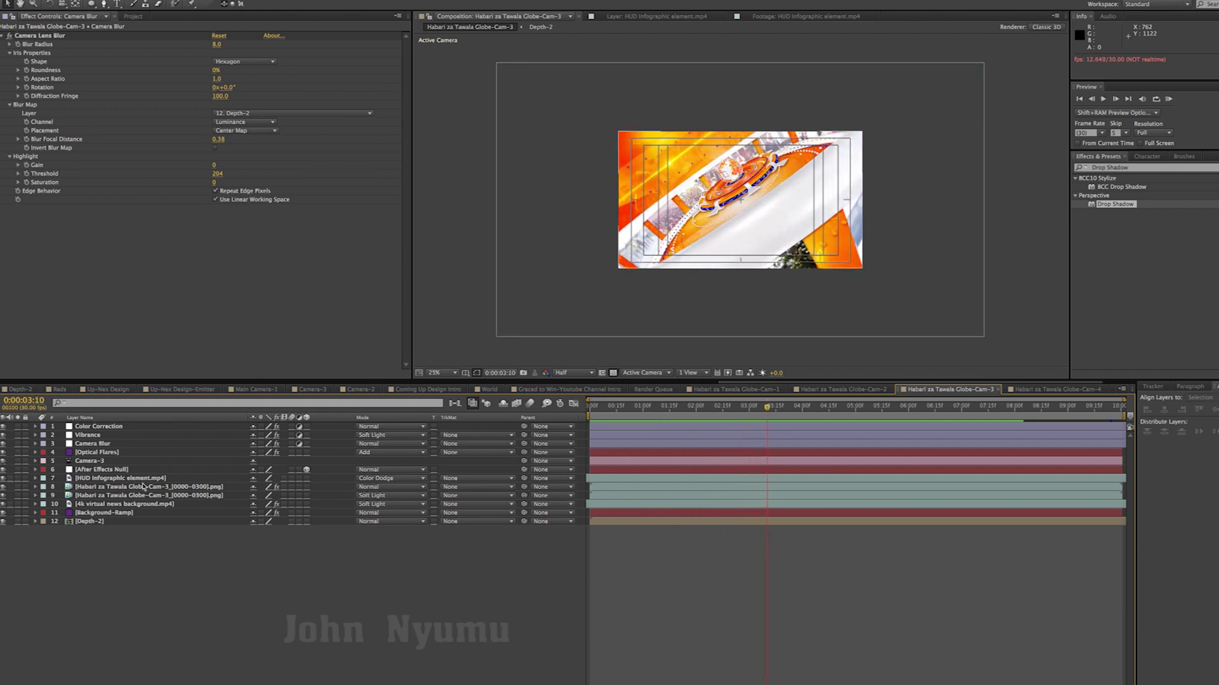
Step: Drag the second Globe-Cam-3 globe image layer left and down in the Composition panel
{"action": "left_click", "coordinate": [123, 495]}
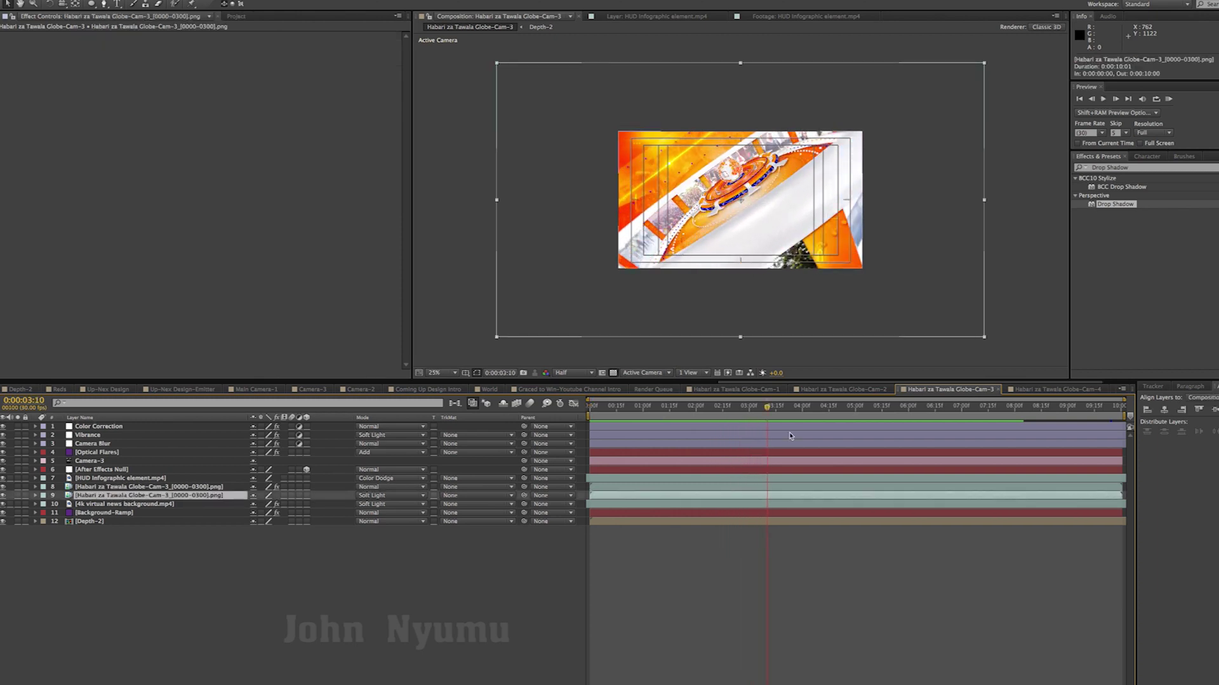
{"action": "left_click", "coordinate": [925, 218]}
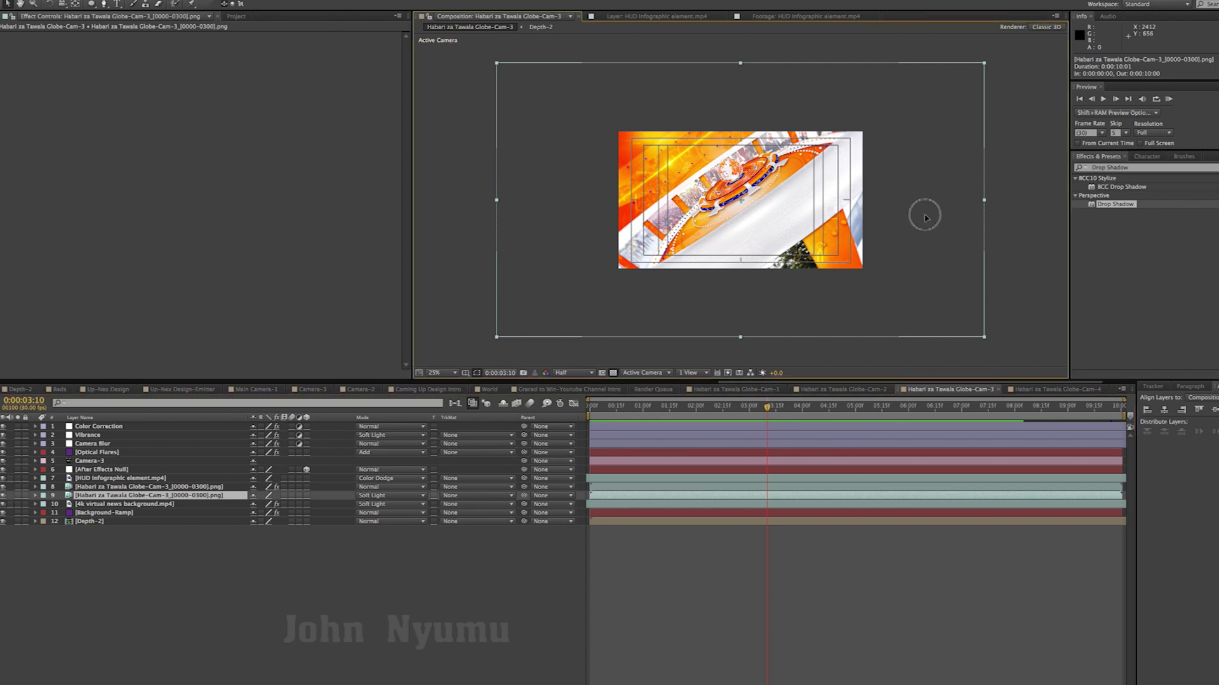
{"action": "left_click_drag", "start_coordinate": [925, 218], "coordinate": [832, 237]}
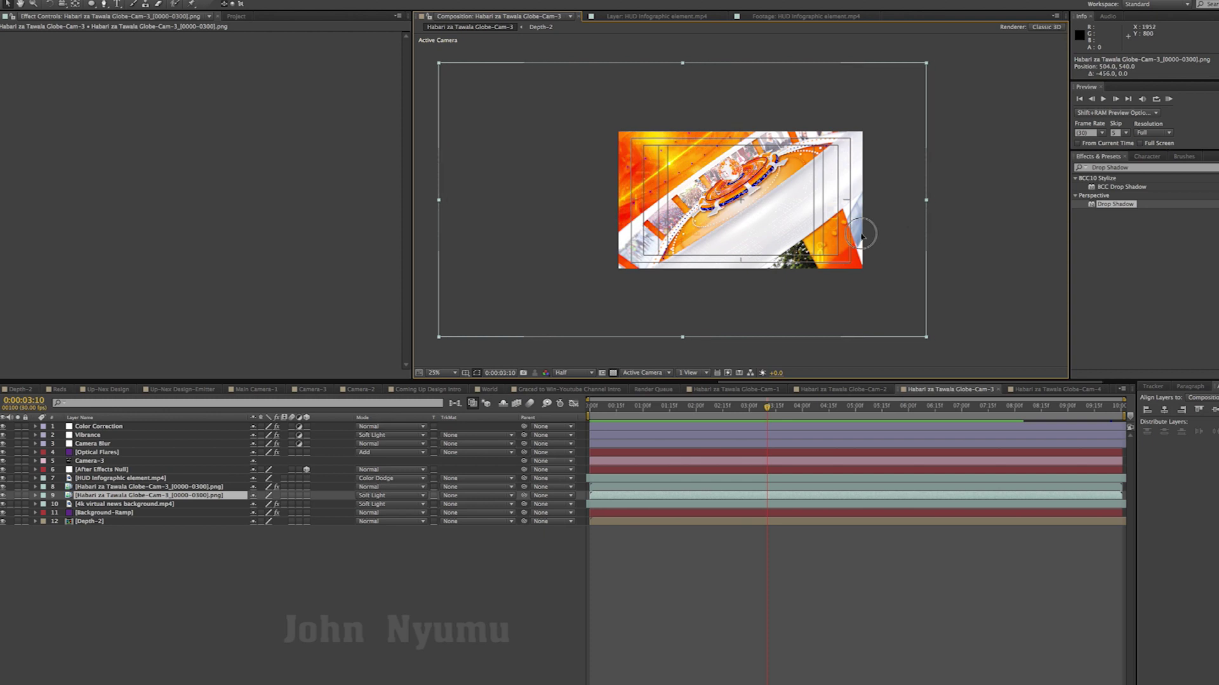
{"action": "left_click_drag", "start_coordinate": [757, 226], "coordinate": [773, 248]}
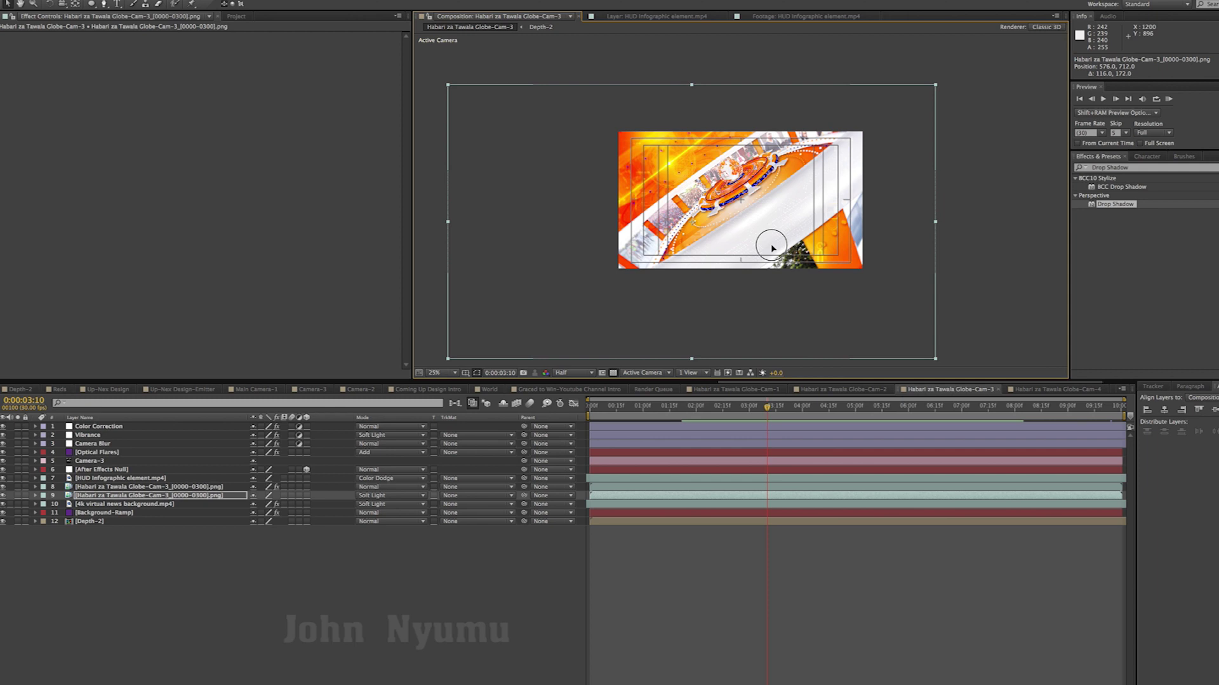
{"action": "left_click_drag", "start_coordinate": [772, 248], "coordinate": [773, 248]}
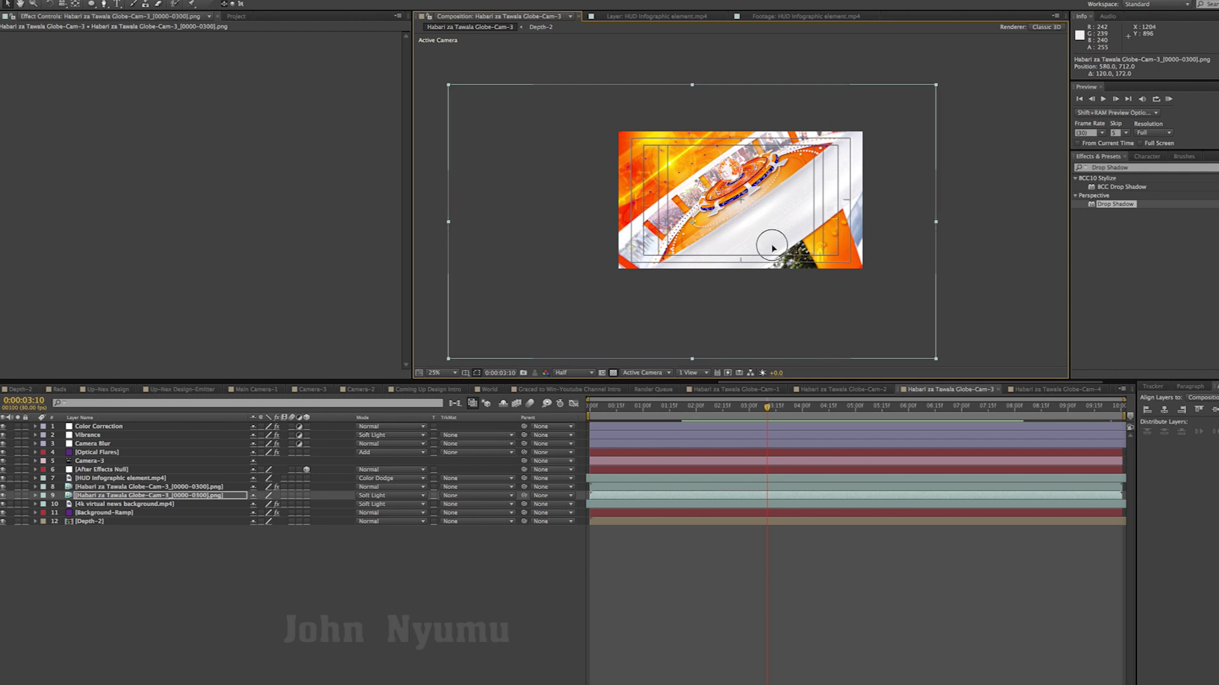
Step: Preview the opening seconds with the viewer magnification set to fit the composition
{"action": "left_click_drag", "start_coordinate": [749, 410], "coordinate": [579, 422]}
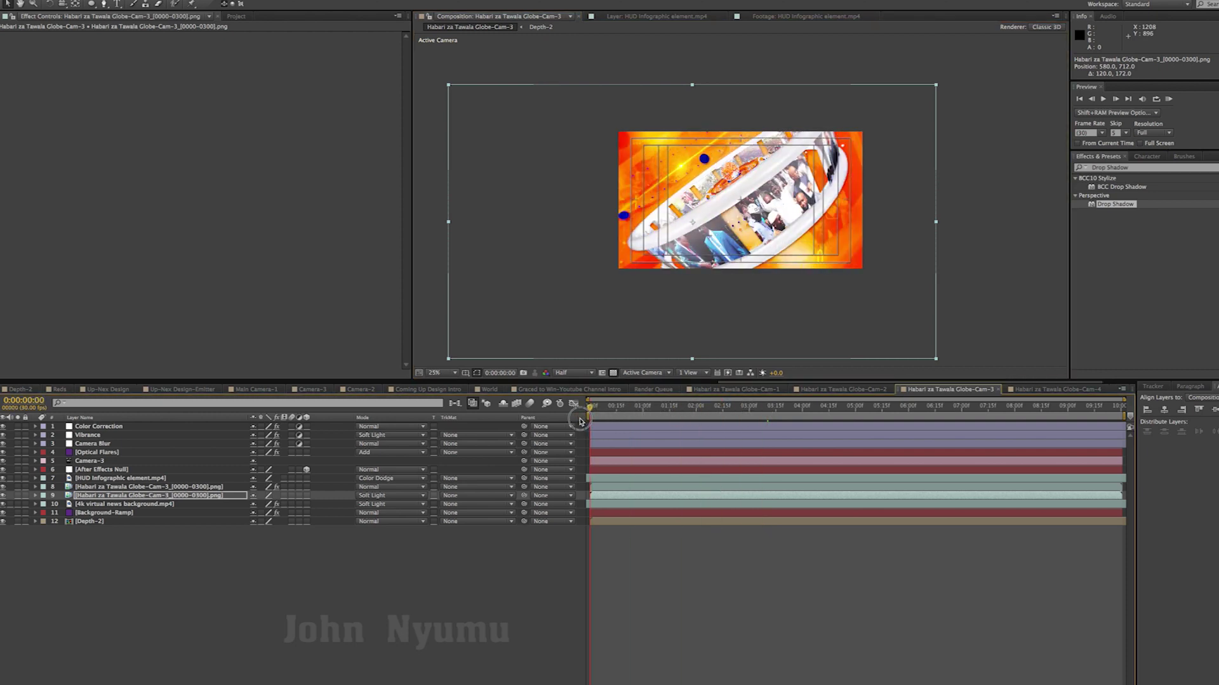
{"action": "left_click_drag", "start_coordinate": [587, 421], "coordinate": [742, 412]}
{"action": "key", "text": "space"}
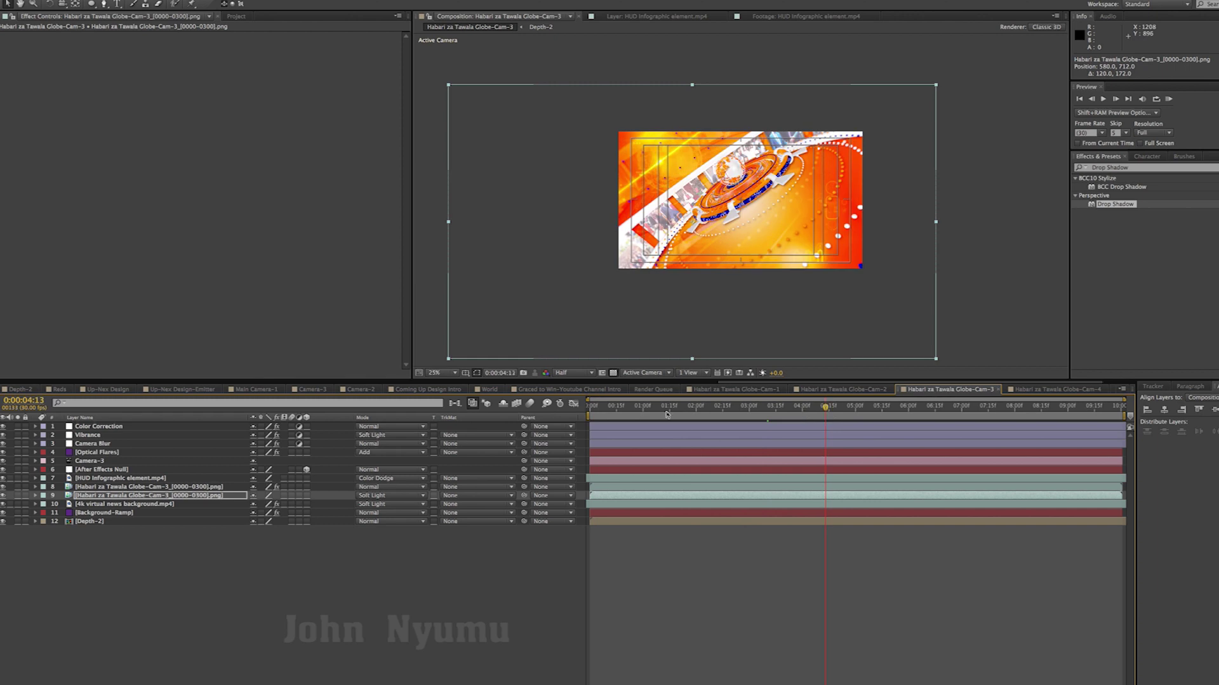
{"action": "left_click", "coordinate": [444, 374]}
{"action": "left_click", "coordinate": [447, 389]}
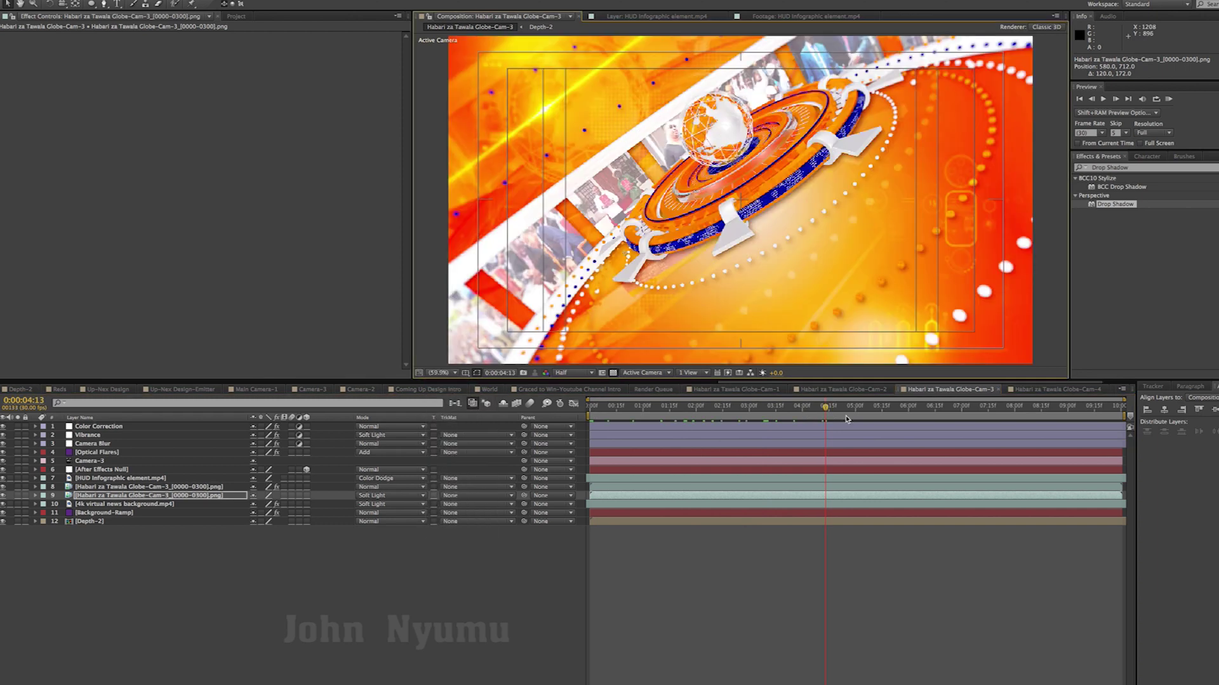
{"action": "left_click", "coordinate": [940, 586]}
{"action": "left_click_drag", "start_coordinate": [794, 411], "coordinate": [566, 415]}
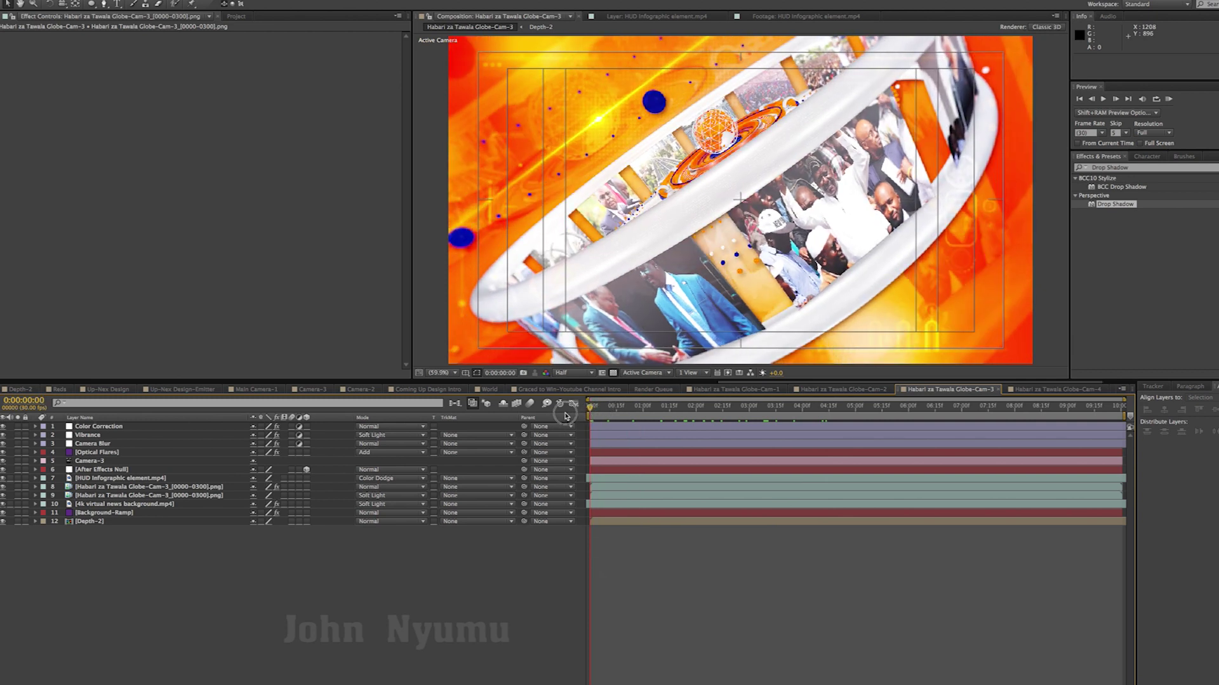
Step: Nudge the second globe layer down to 580, 760 and preview it again from the start
{"action": "left_click", "coordinate": [145, 487]}
{"action": "left_click", "coordinate": [140, 496]}
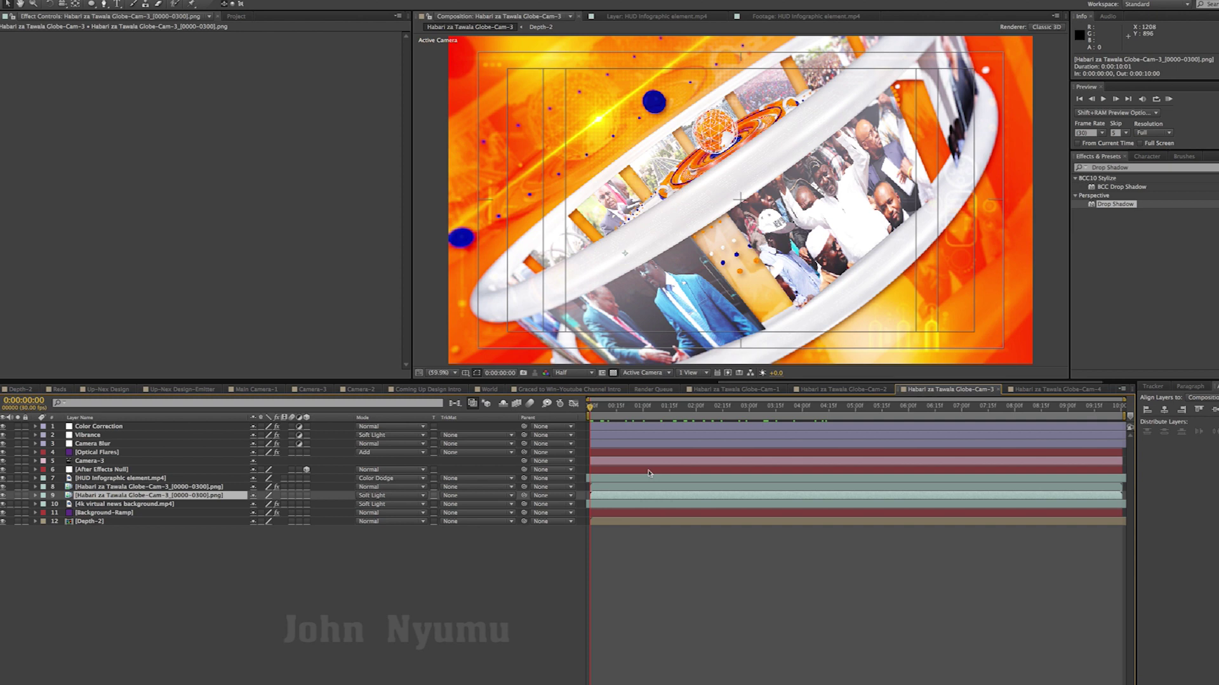
{"action": "key", "text": "Return"}
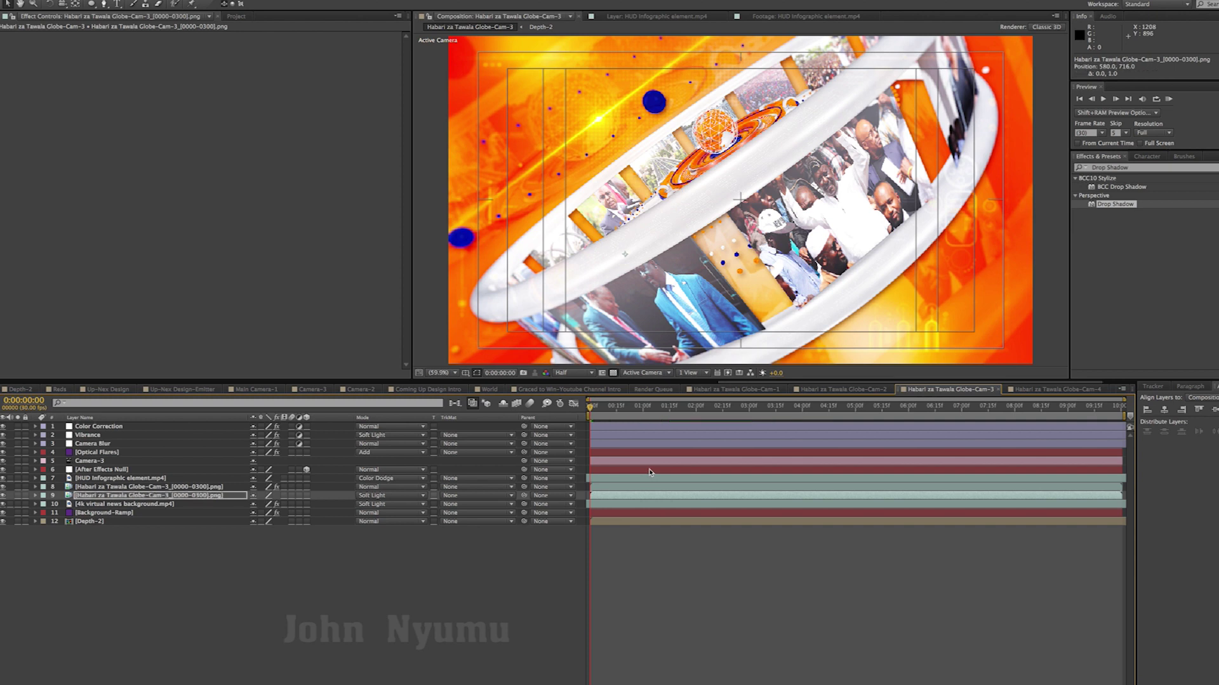
{"action": "key", "text": "Down"}
{"action": "key", "text": "Down"}
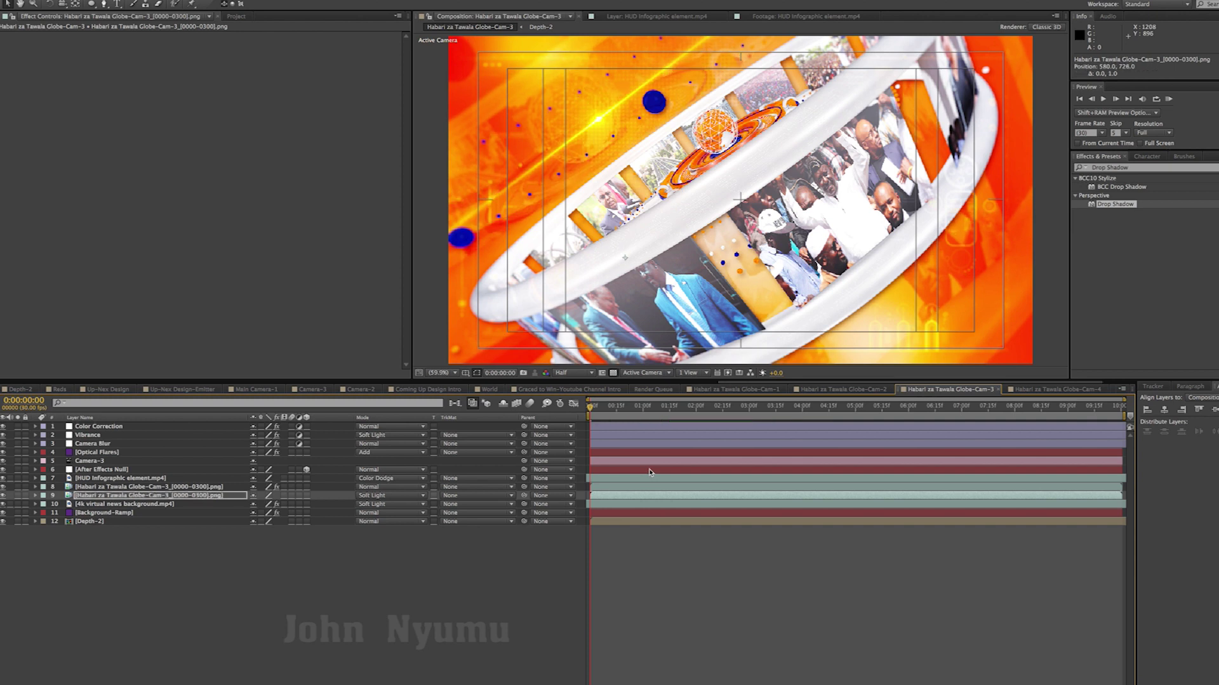
{"action": "key", "text": "Down"}
{"action": "key", "text": "Down"}
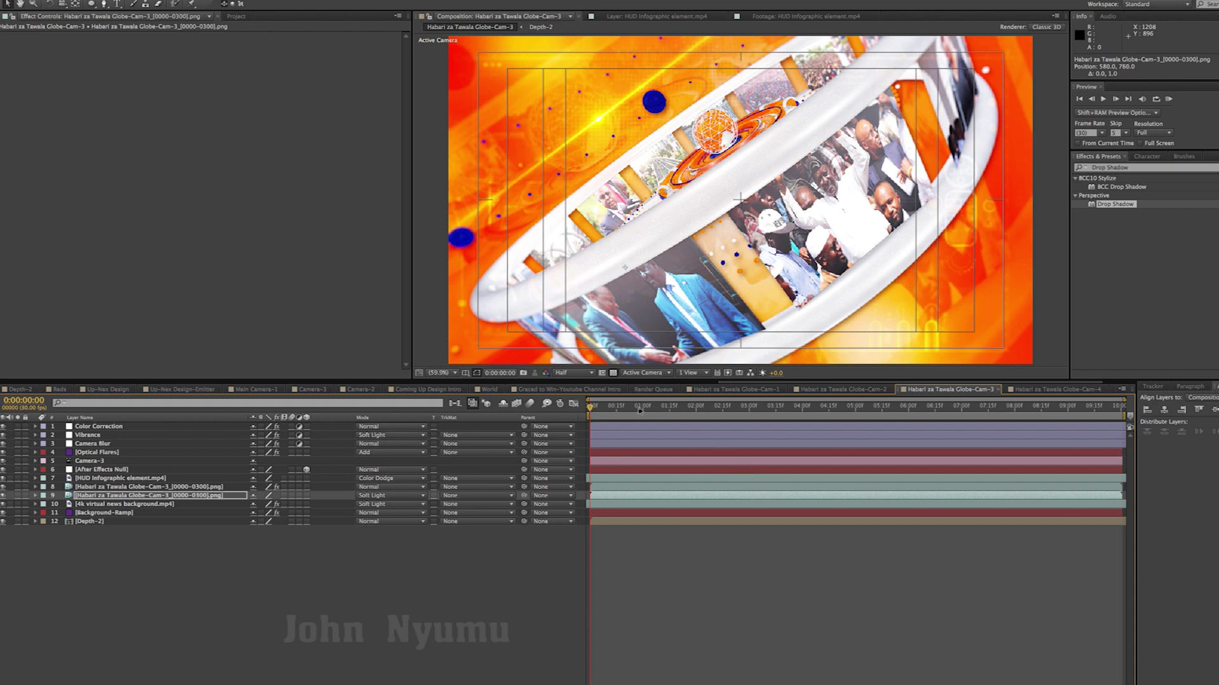
{"action": "key", "text": "space"}
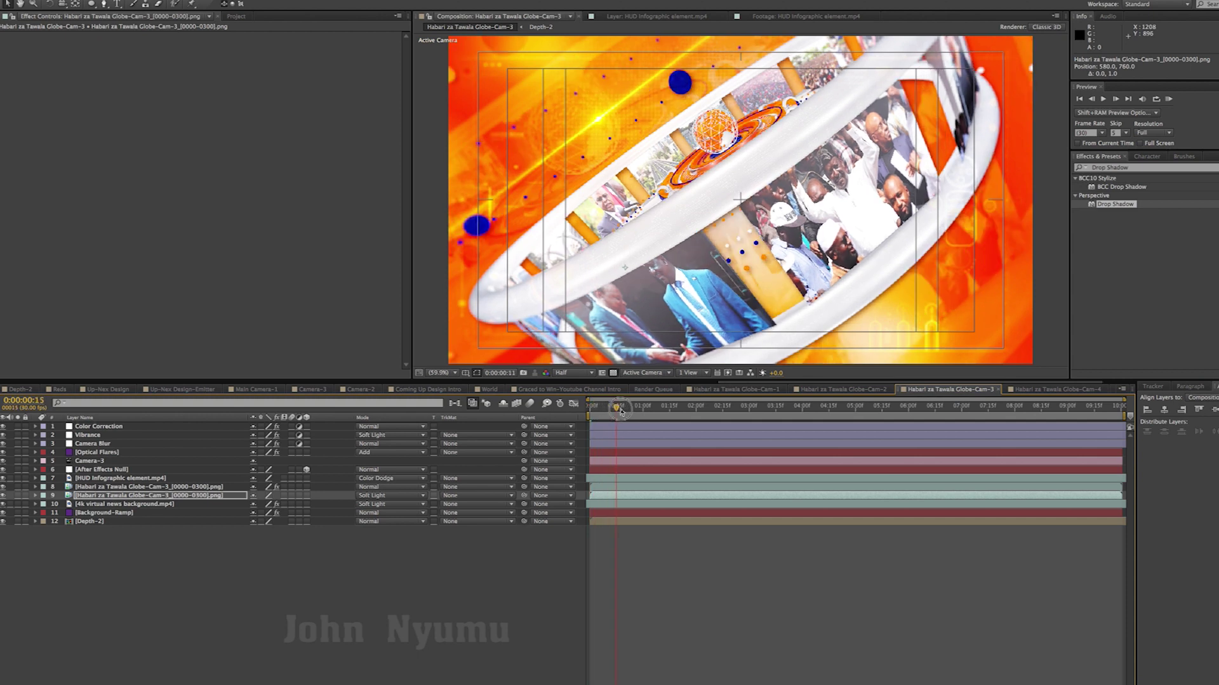
{"action": "key", "text": "space"}
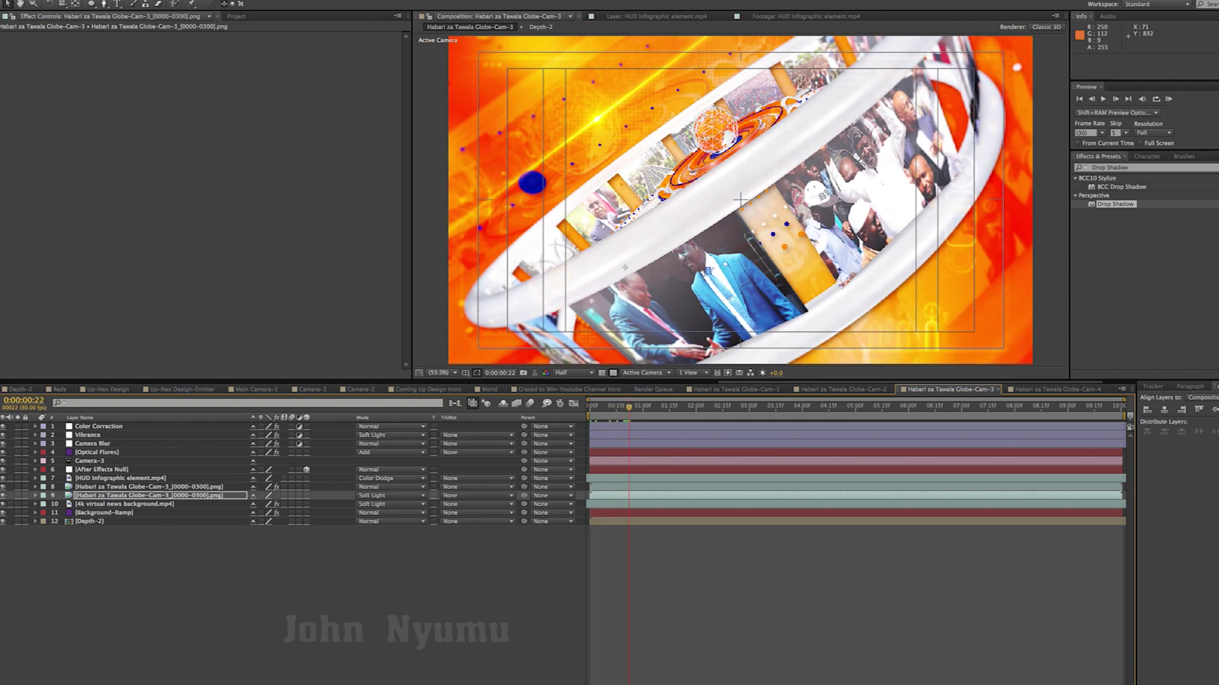
{"action": "left_click", "coordinate": [829, 612]}
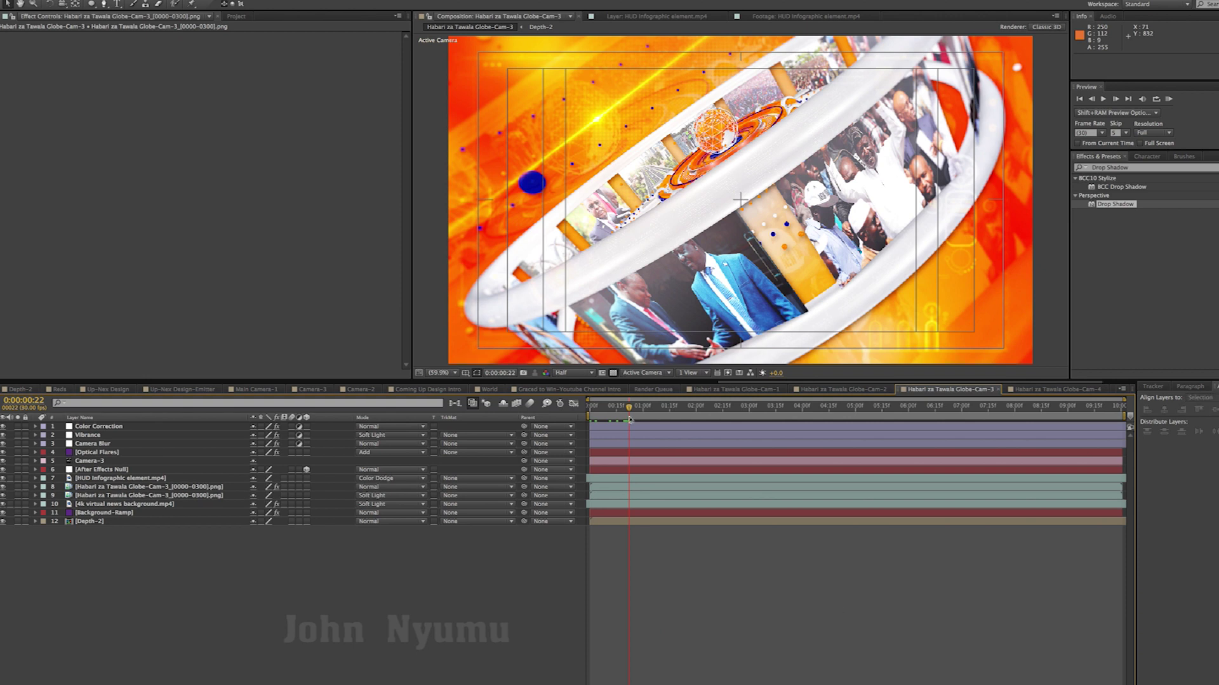
{"action": "key", "text": "Home"}
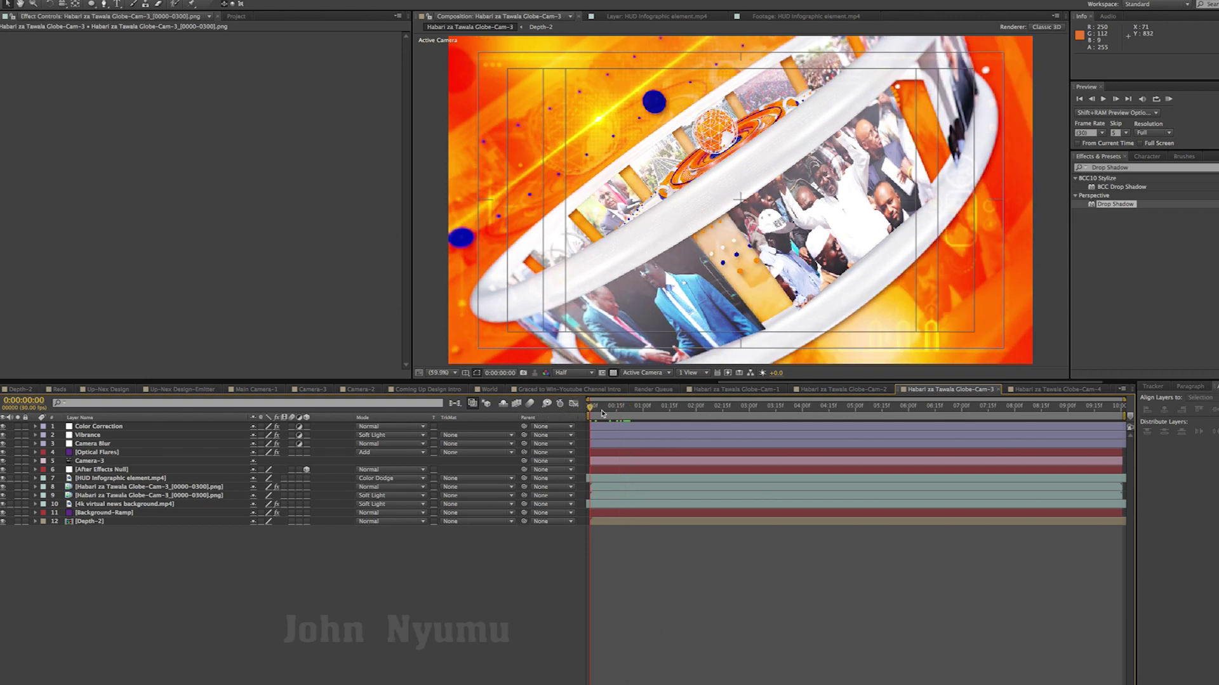
Step: Scrub the Globe-Cam-3 timeline back to about 3 seconds, ending with the viewer at 25%
{"action": "key", "text": "comma"}
{"action": "key", "text": "comma"}
{"action": "key", "text": "comma"}
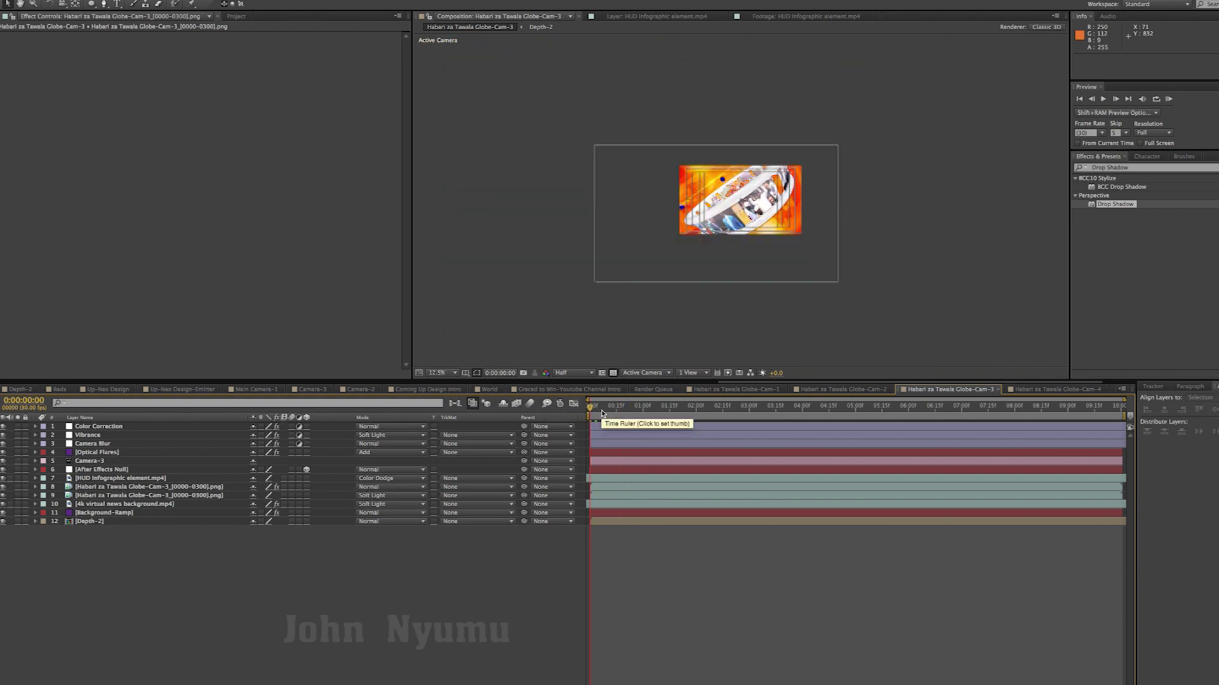
{"action": "left_click_drag", "start_coordinate": [602, 409], "coordinate": [915, 412]}
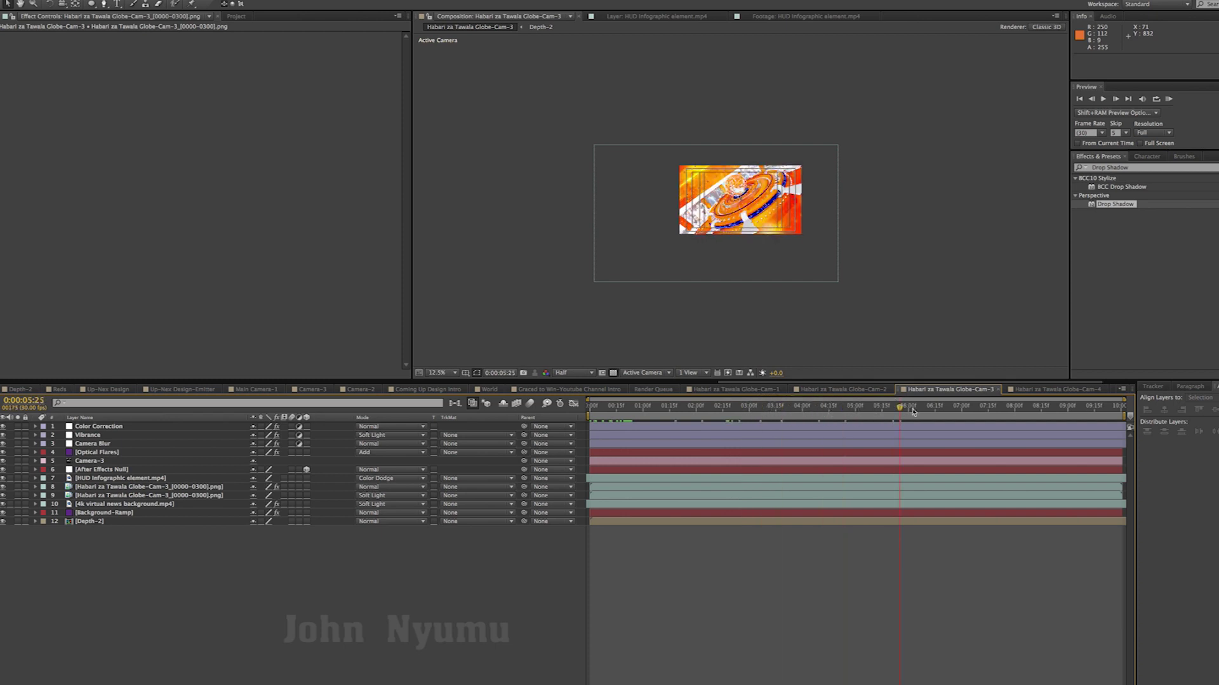
{"action": "left_click_drag", "start_coordinate": [919, 409], "coordinate": [1131, 415]}
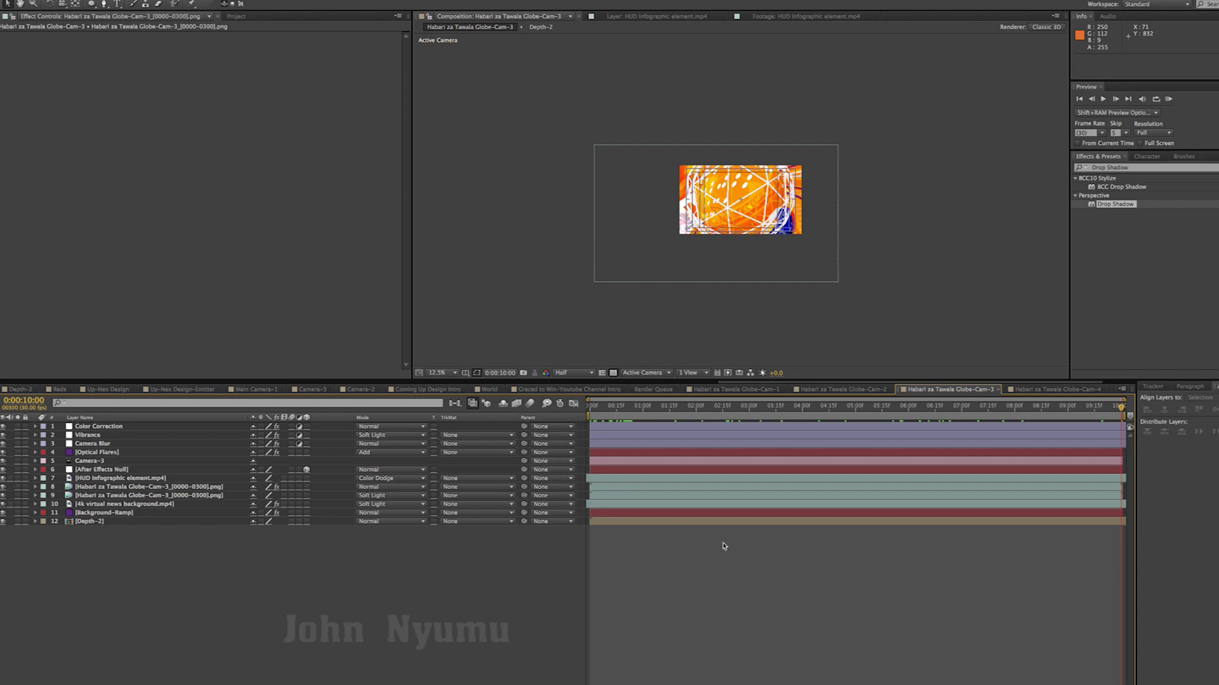
{"action": "left_click_drag", "start_coordinate": [968, 412], "coordinate": [797, 415]}
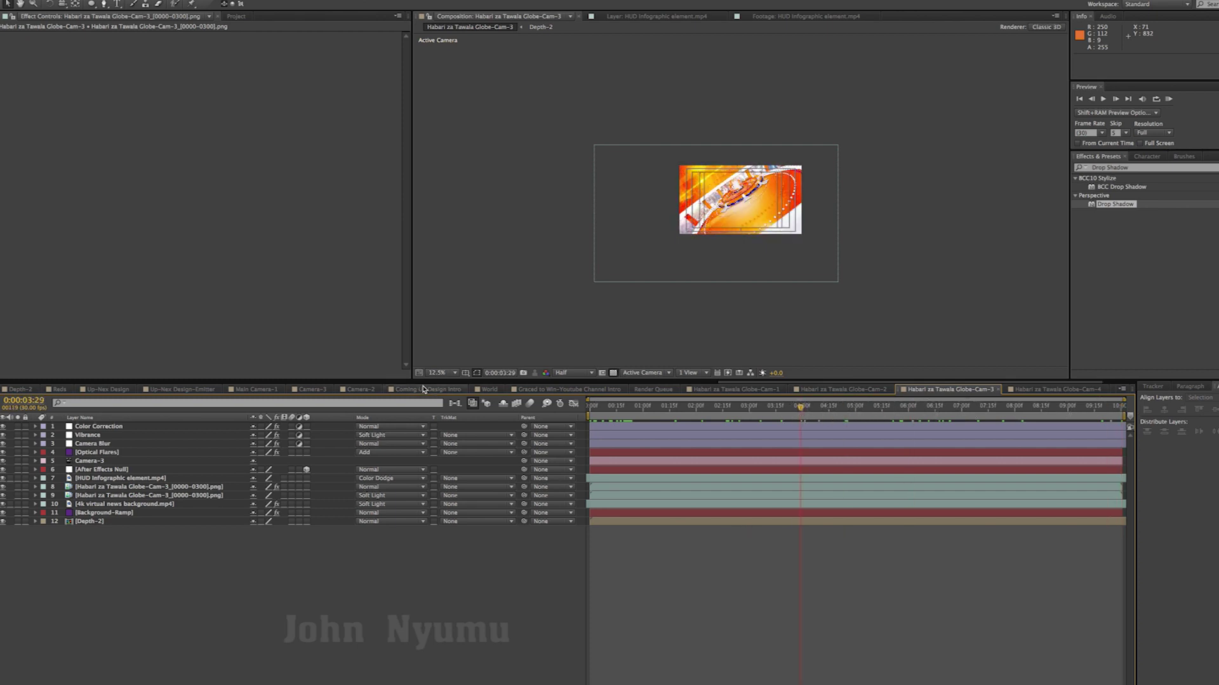
{"action": "key", "text": "period"}
{"action": "key", "text": "period"}
{"action": "key", "text": "period"}
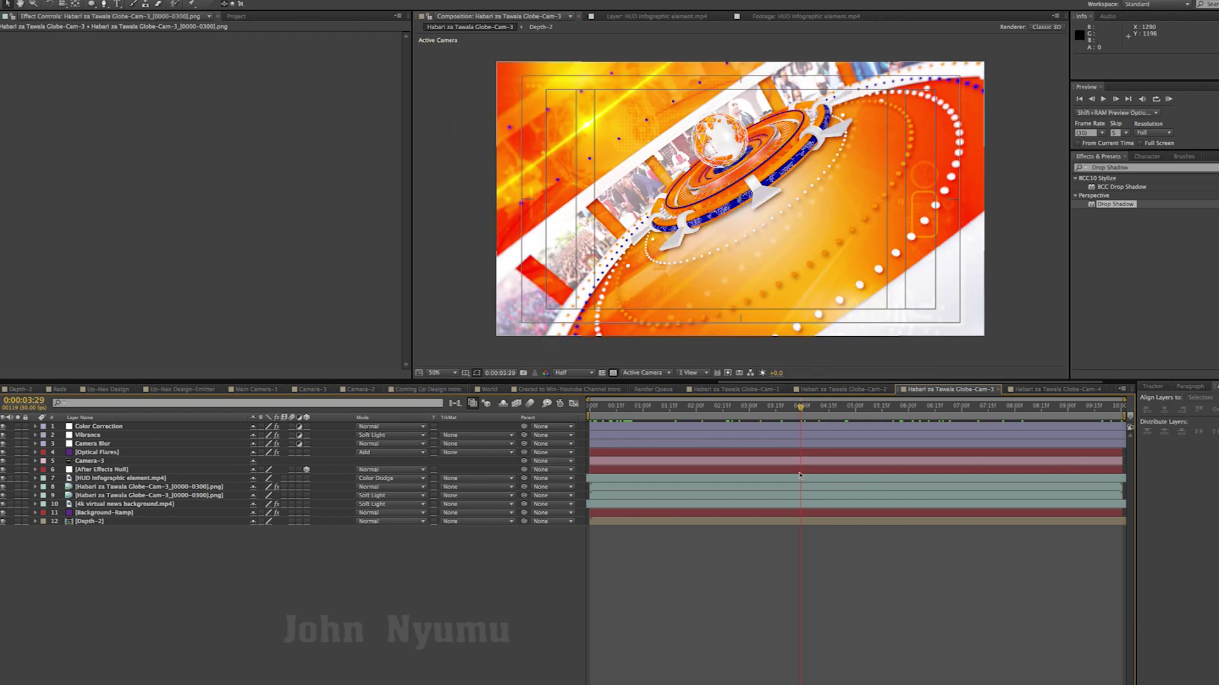
{"action": "mouse_move", "coordinate": [799, 407]}
{"action": "left_mouse_down"}
{"action": "mouse_move", "coordinate": [729, 421]}
{"action": "mouse_move", "coordinate": [807, 410]}
{"action": "left_mouse_up"}
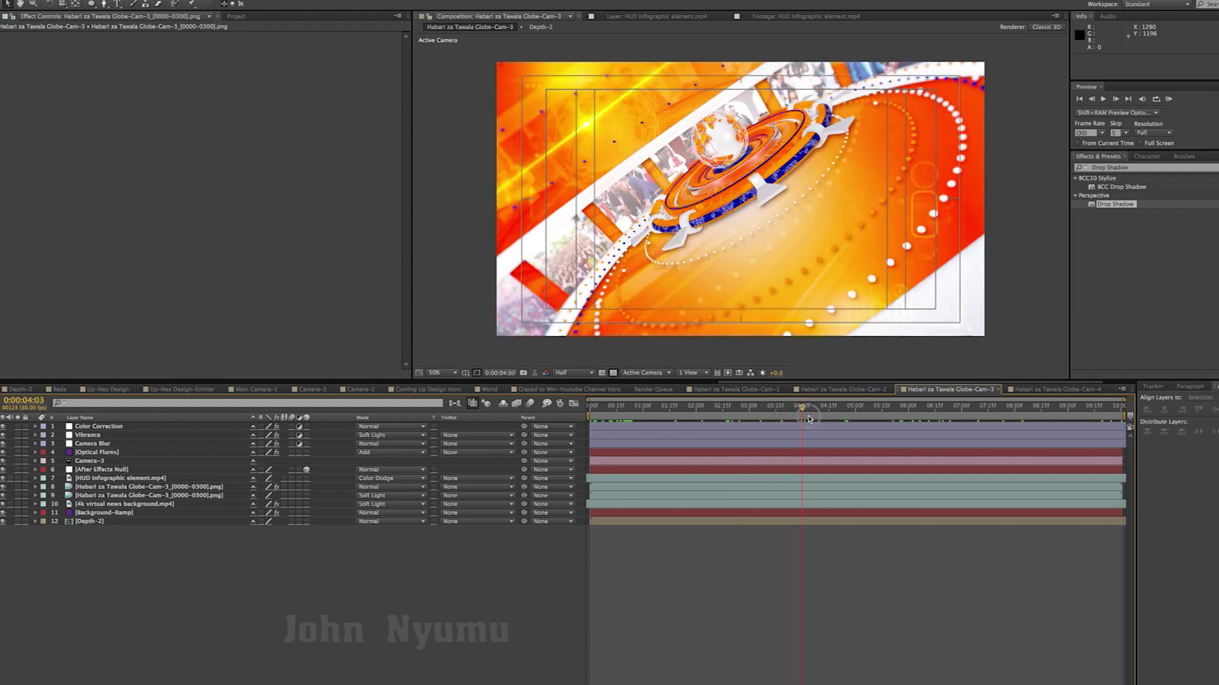
{"action": "key", "text": "comma"}
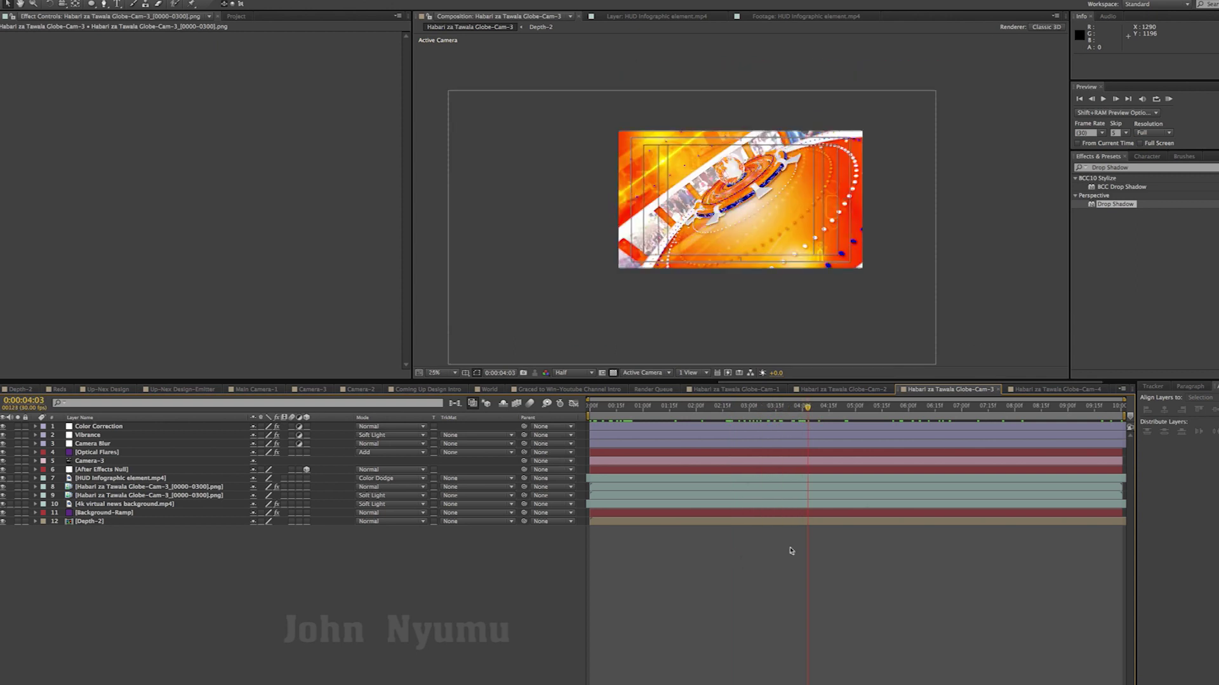
Step: Copy Background-Ramp from Globe-Cam-3 and paste it at the bottom of the Globe-Cam-4 layer stack
{"action": "left_click", "coordinate": [1044, 390]}
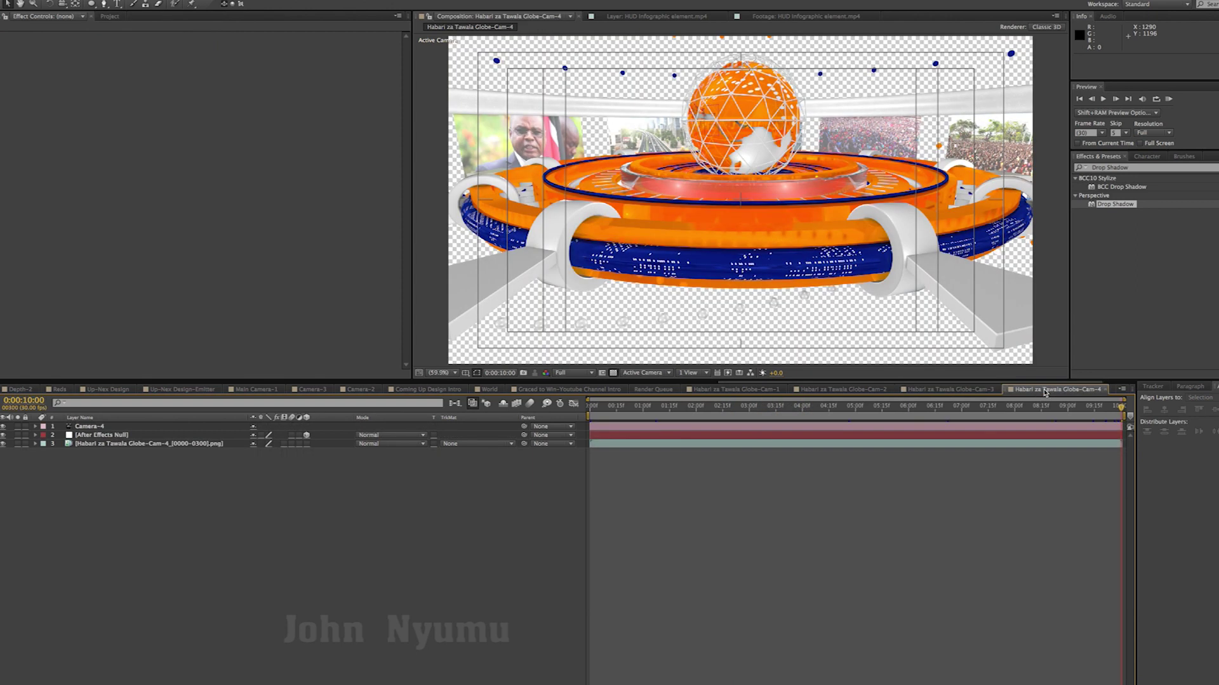
{"action": "key", "text": "Home"}
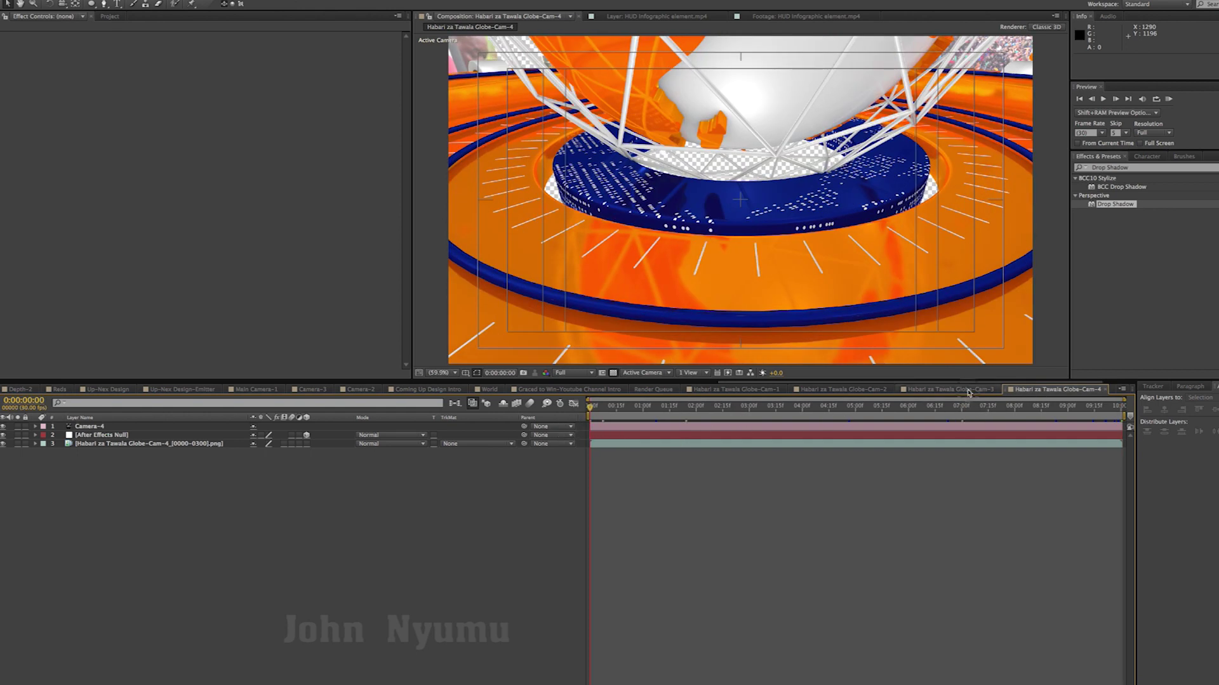
{"action": "left_click", "coordinate": [950, 390]}
{"action": "left_click", "coordinate": [116, 513]}
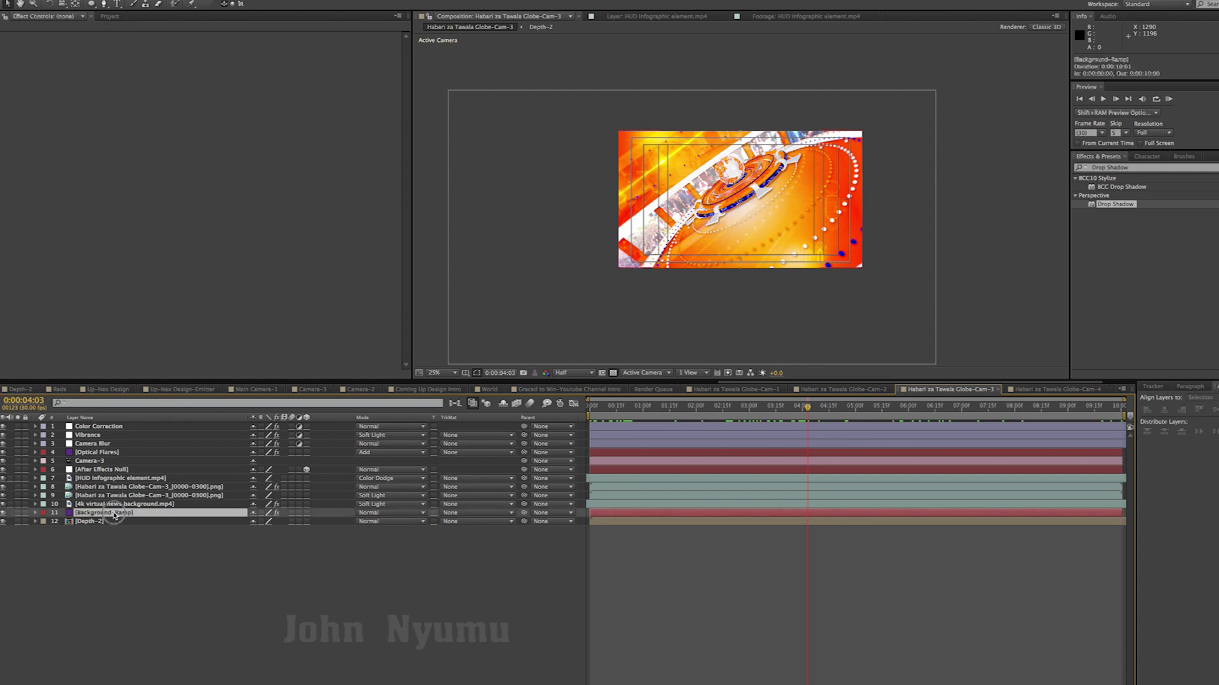
{"action": "key", "text": "ctrl+c"}
{"action": "left_click", "coordinate": [1060, 391]}
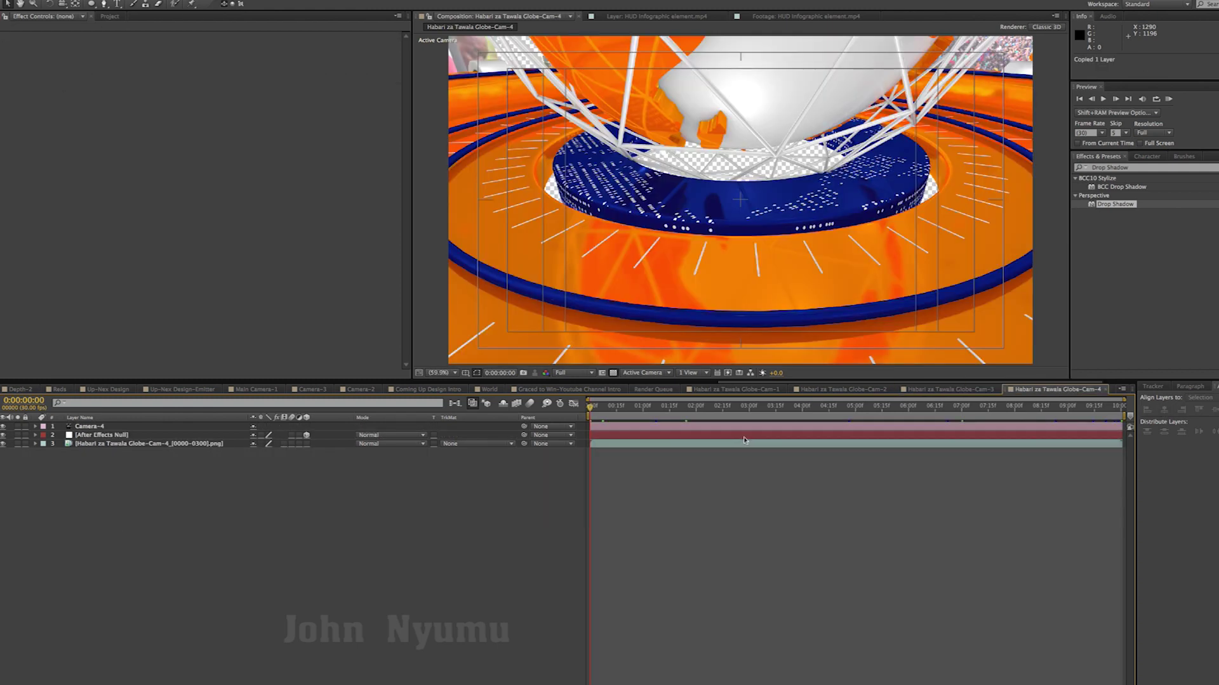
{"action": "key", "text": "ctrl+v"}
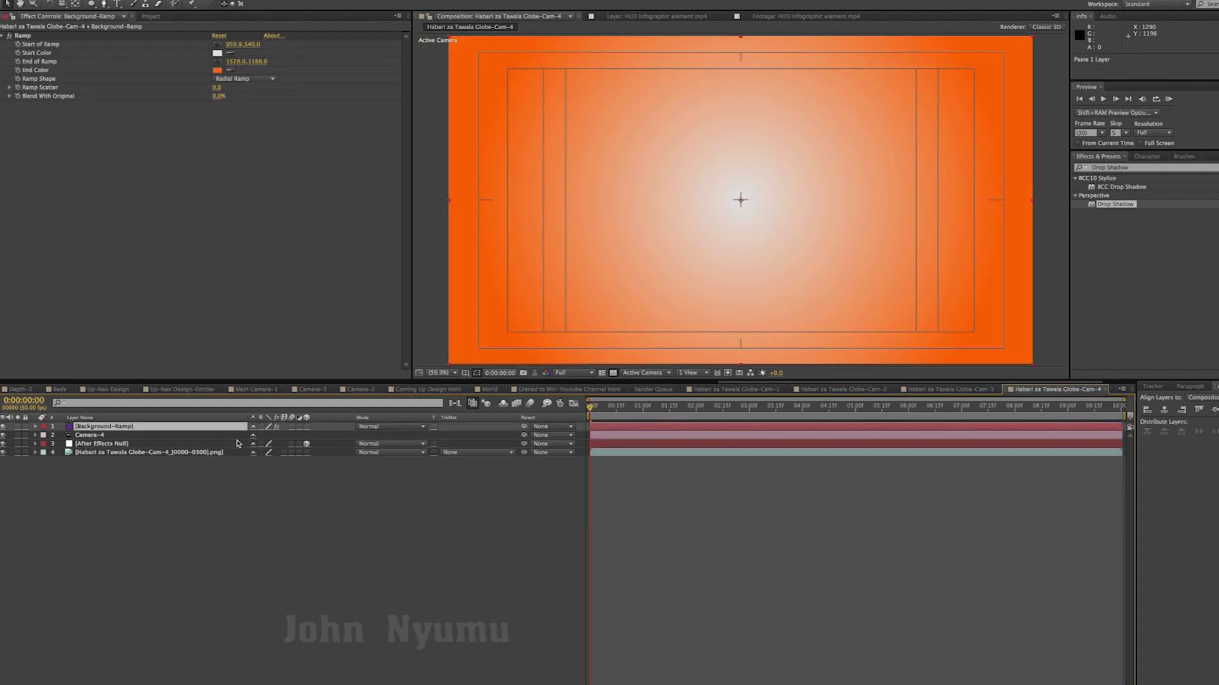
{"action": "left_click_drag", "start_coordinate": [116, 432], "coordinate": [117, 509]}
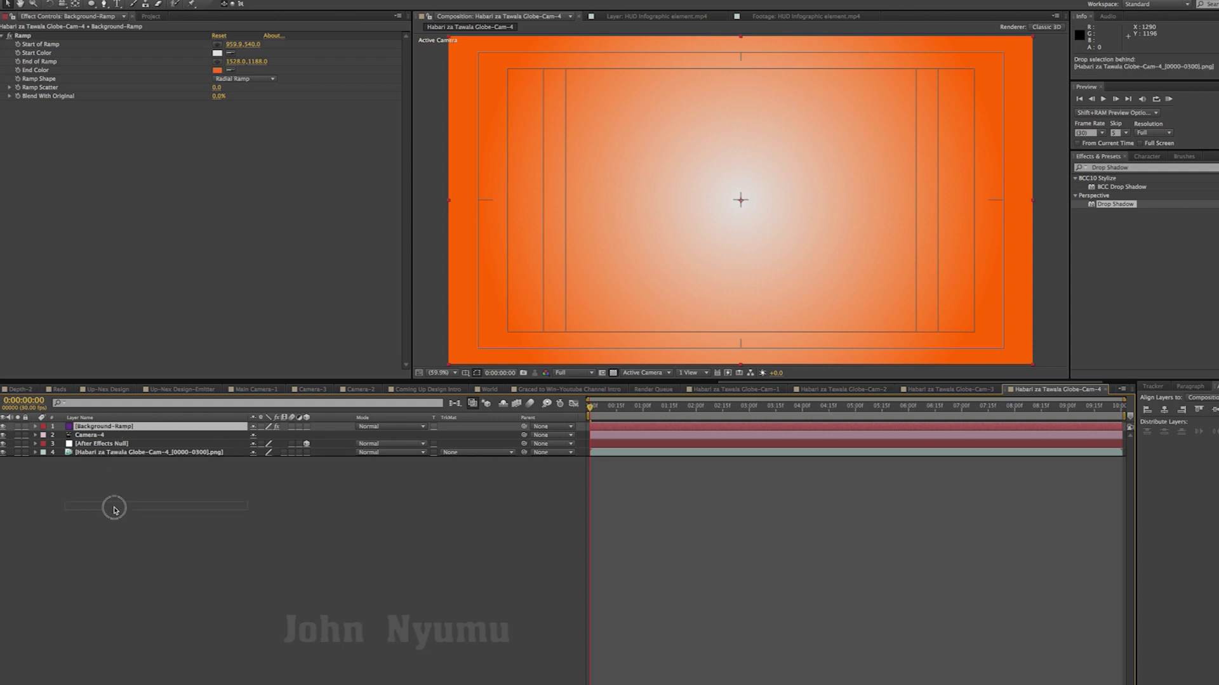
{"action": "left_click_drag", "start_coordinate": [747, 409], "coordinate": [1122, 409]}
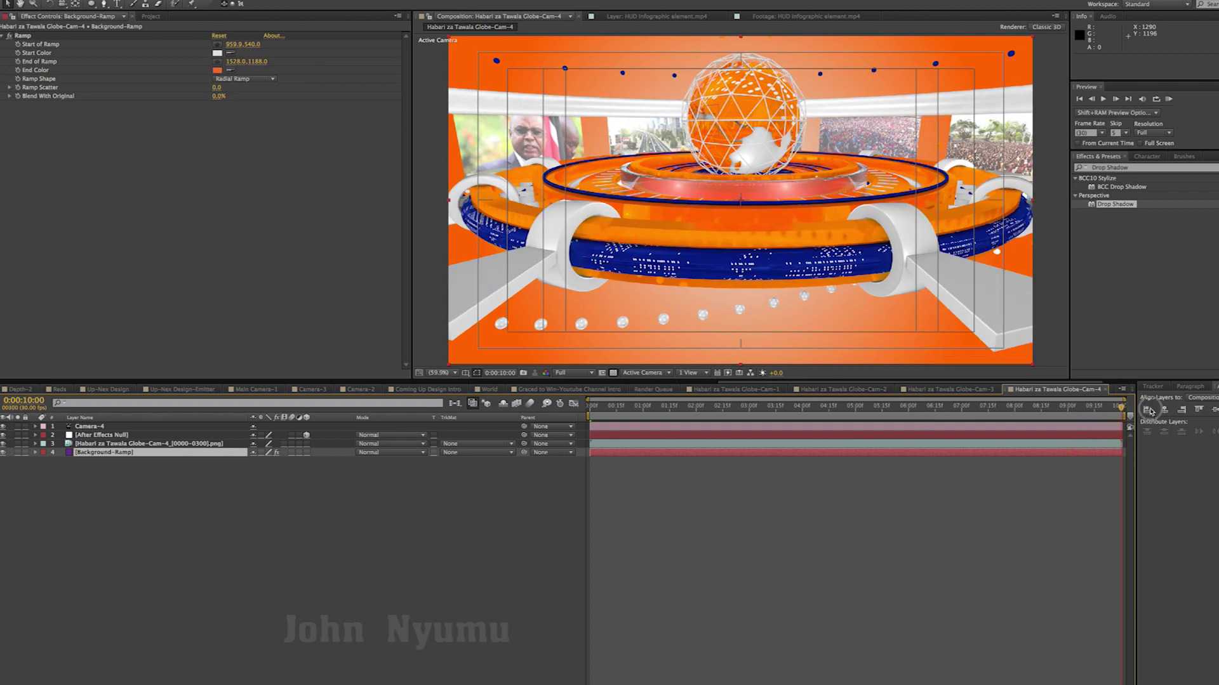
{"action": "left_click", "coordinate": [85, 445]}
Step: Duplicate the Cam-4 globe png layer and give the copy 150% scale, 50% opacity and Soft Light
{"action": "key", "text": "ctrl+d"}
{"action": "left_click", "coordinate": [96, 453]}
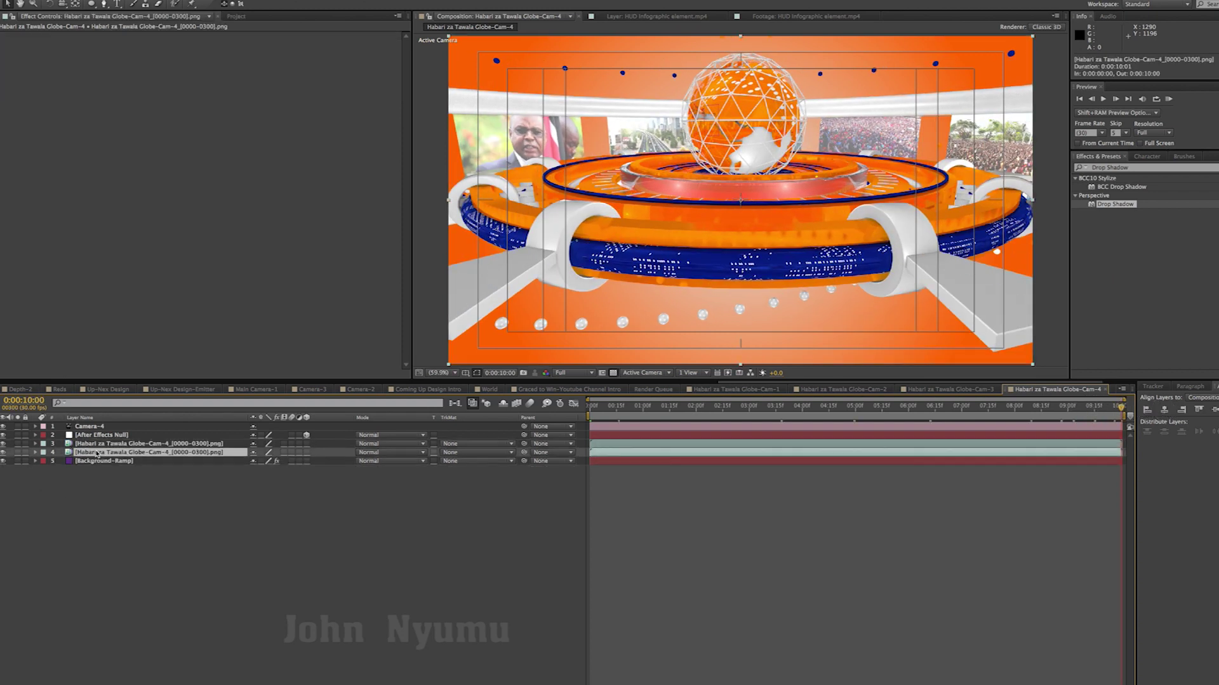
{"action": "key", "text": "s"}
{"action": "left_click", "coordinate": [267, 464]}
{"action": "key", "text": "Return"}
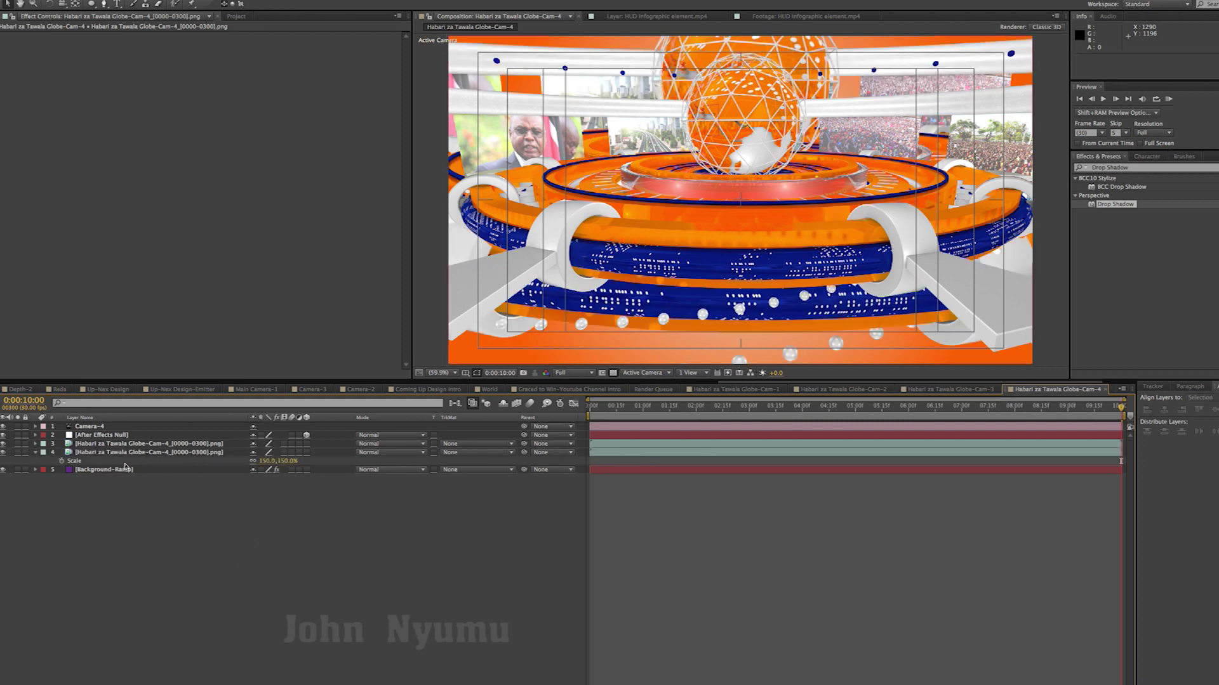
{"action": "key", "text": "t"}
{"action": "left_click", "coordinate": [261, 461]}
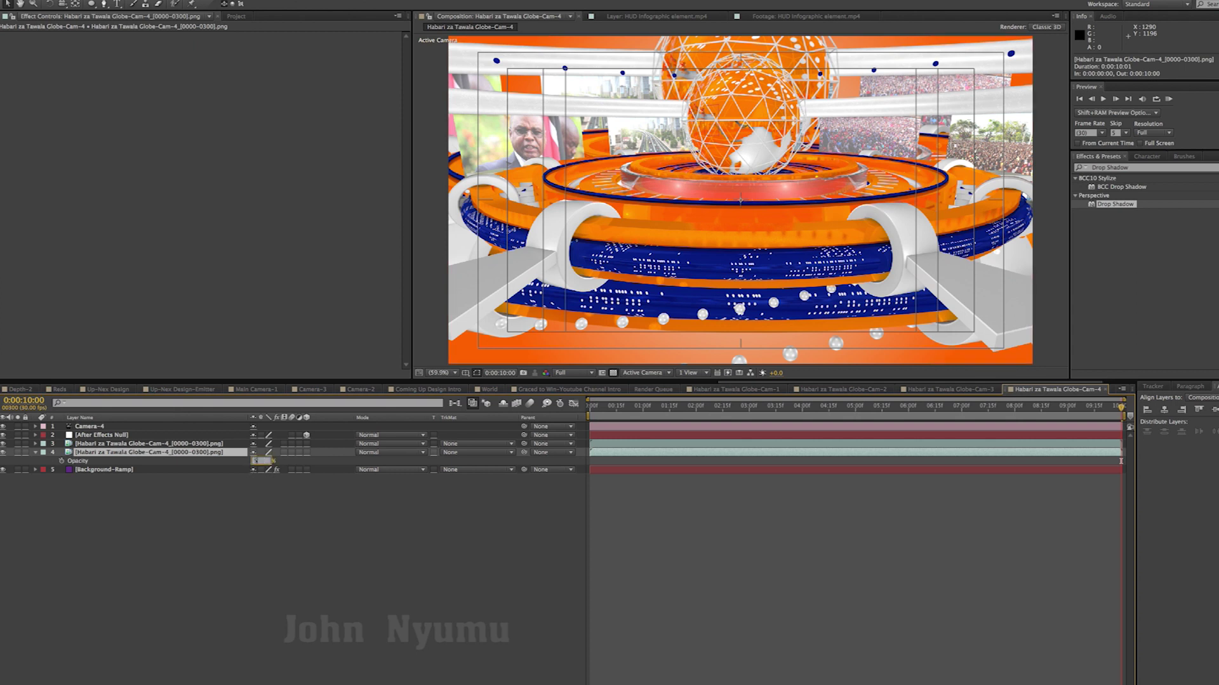
{"action": "key", "text": "Return"}
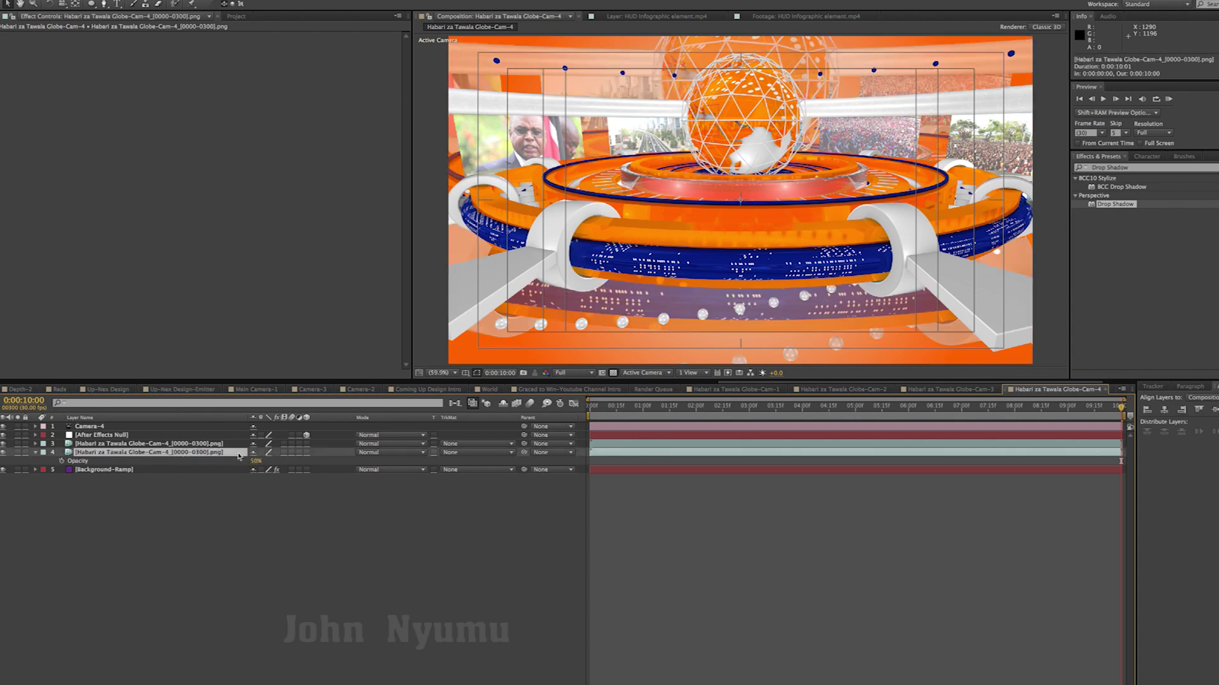
{"action": "left_click", "coordinate": [375, 455]}
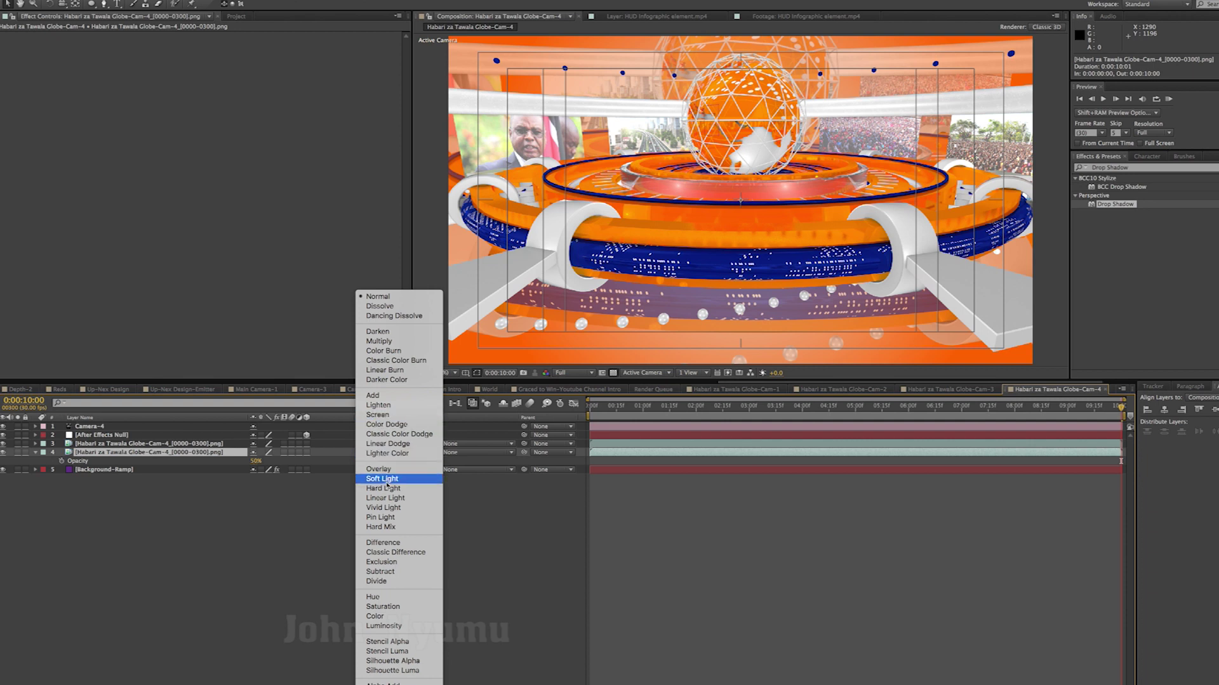
{"action": "left_click", "coordinate": [383, 479]}
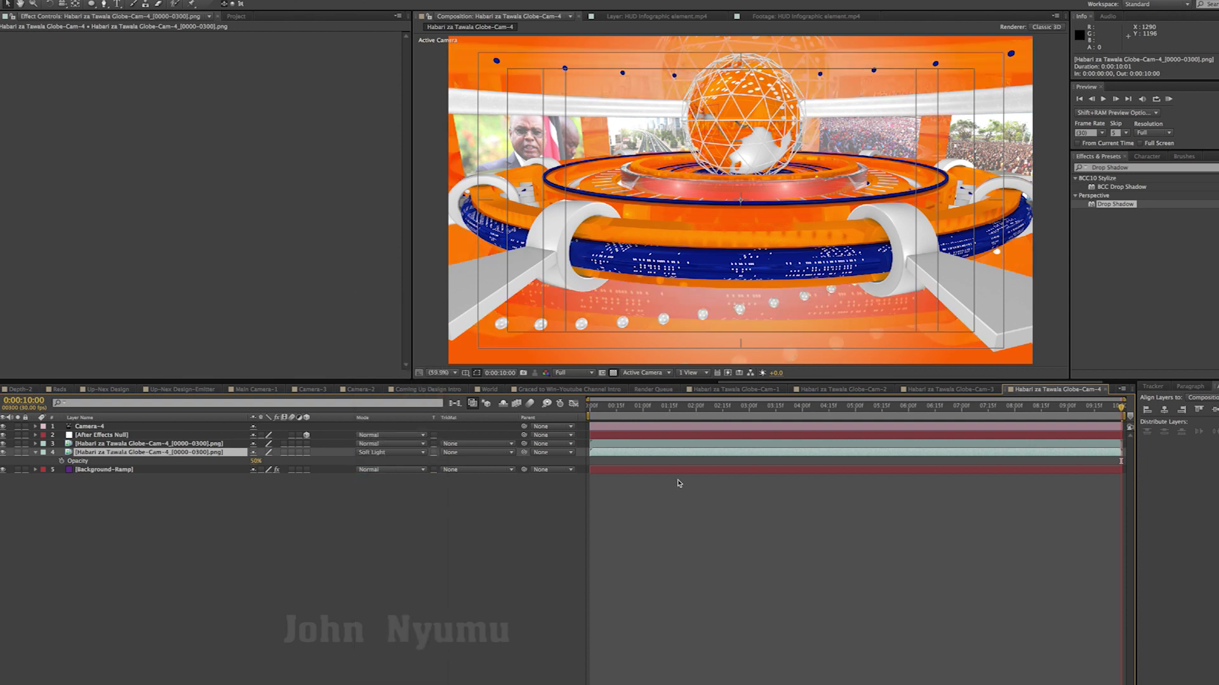
{"action": "left_click_drag", "start_coordinate": [597, 409], "coordinate": [971, 418]}
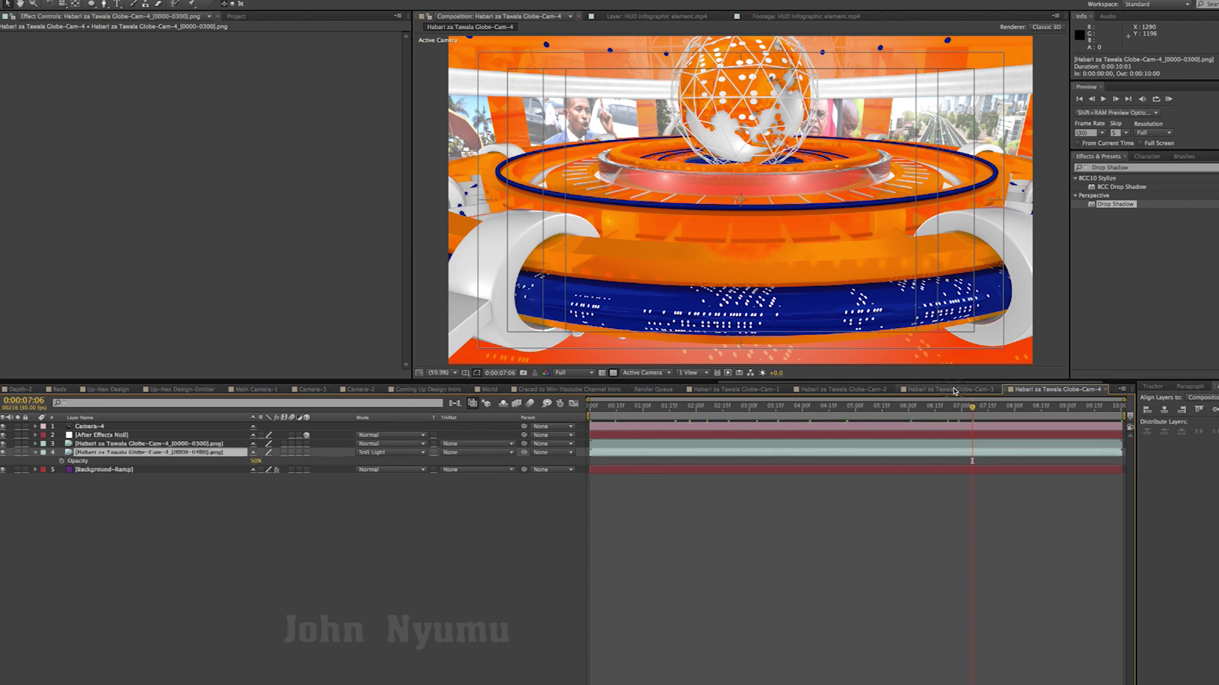
Step: Copy the 4k virtual news background.mp4 layer from Globe-Cam-3
{"action": "left_click", "coordinate": [954, 390]}
{"action": "left_click", "coordinate": [961, 581]}
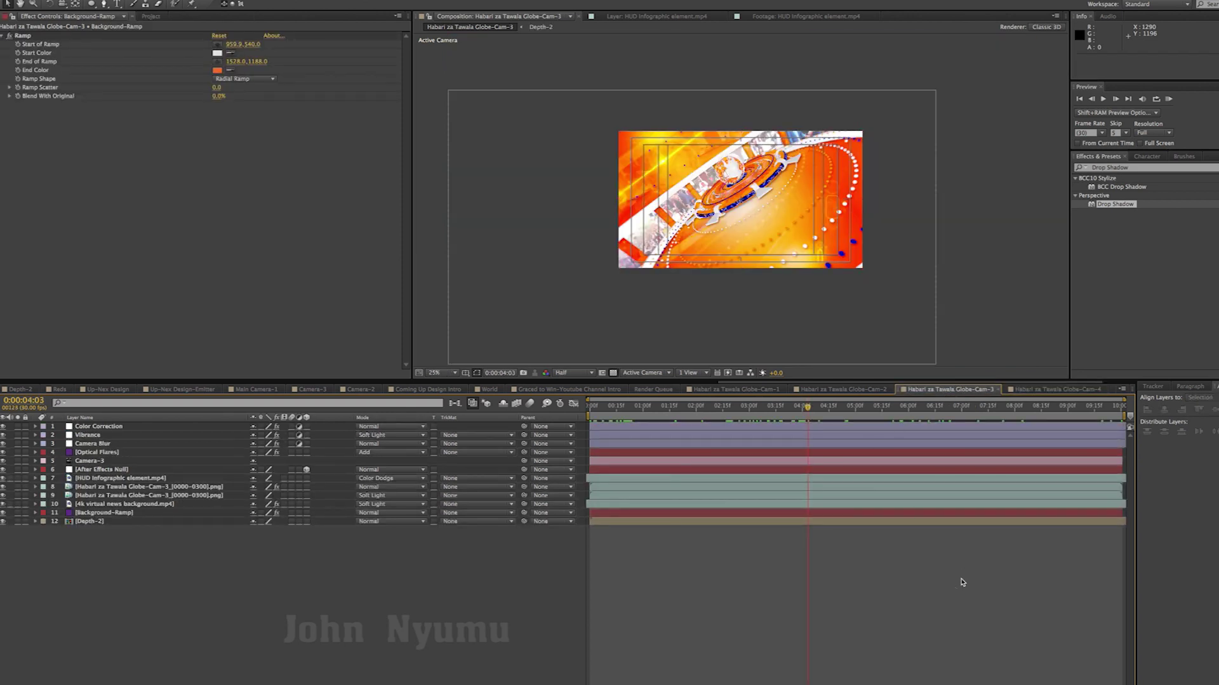
{"action": "left_click", "coordinate": [116, 504]}
{"action": "key", "text": "ctrl+c"}
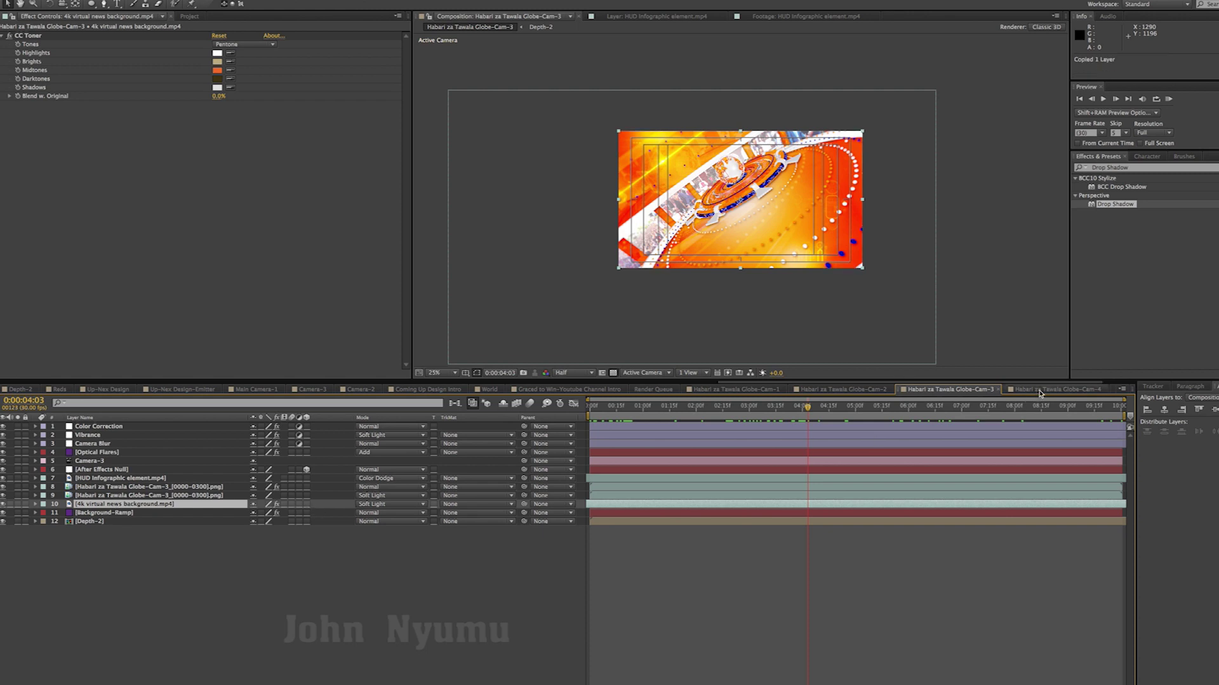
{"action": "key", "text": "comma"}
Step: Paste the news background into Globe-Cam-4 at the start, below the globe layers and above Background-Ramp
{"action": "left_click", "coordinate": [1041, 390]}
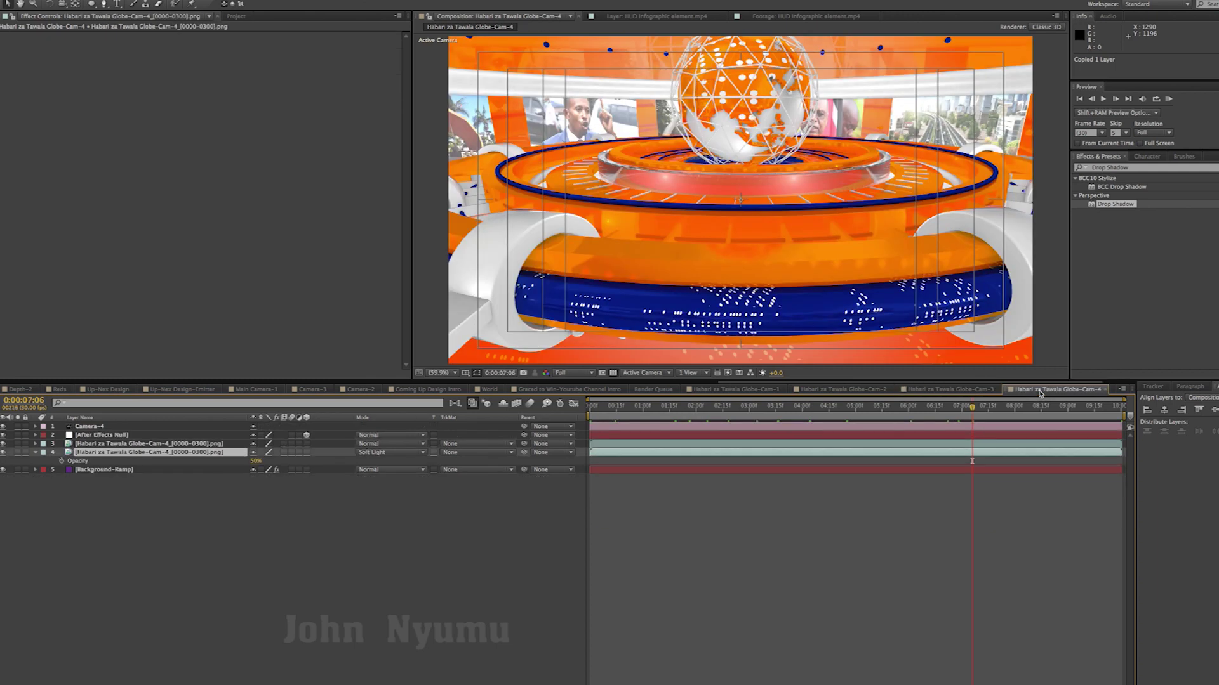
{"action": "key", "text": "comma"}
{"action": "key", "text": "comma"}
{"action": "key", "text": "comma"}
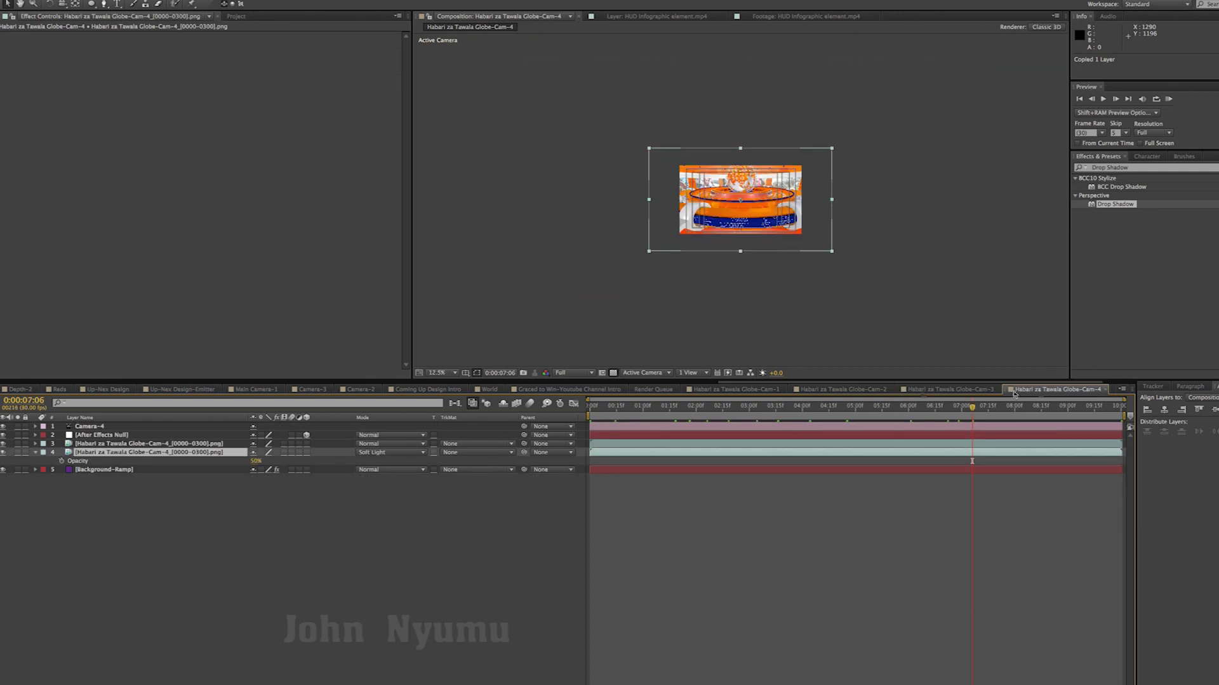
{"action": "key", "text": "comma"}
{"action": "key", "text": "Home"}
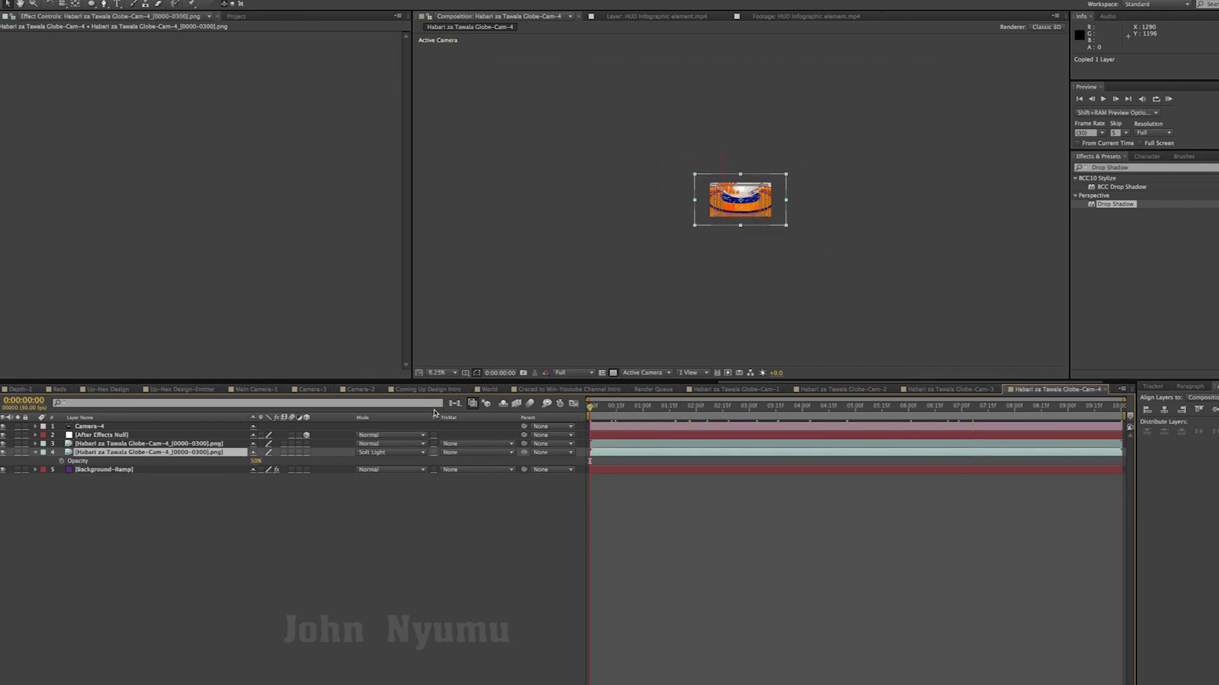
{"action": "key", "text": "ctrl+v"}
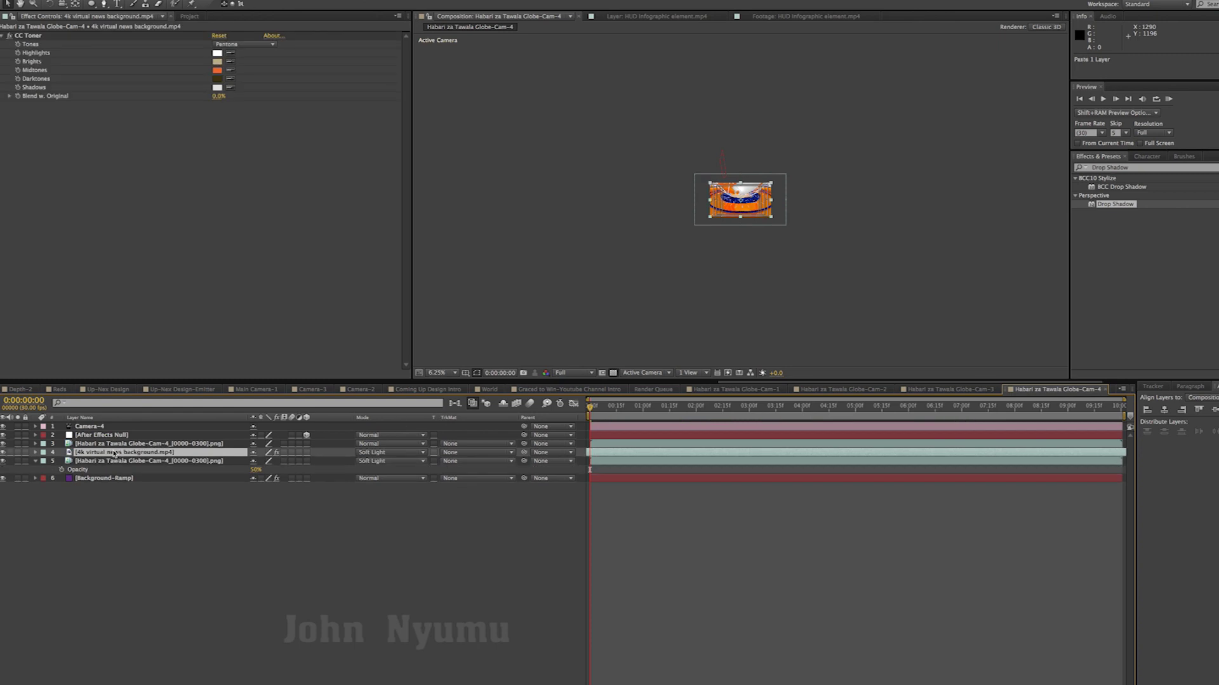
{"action": "left_click_drag", "start_coordinate": [114, 453], "coordinate": [144, 471]}
{"action": "left_click", "coordinate": [798, 541]}
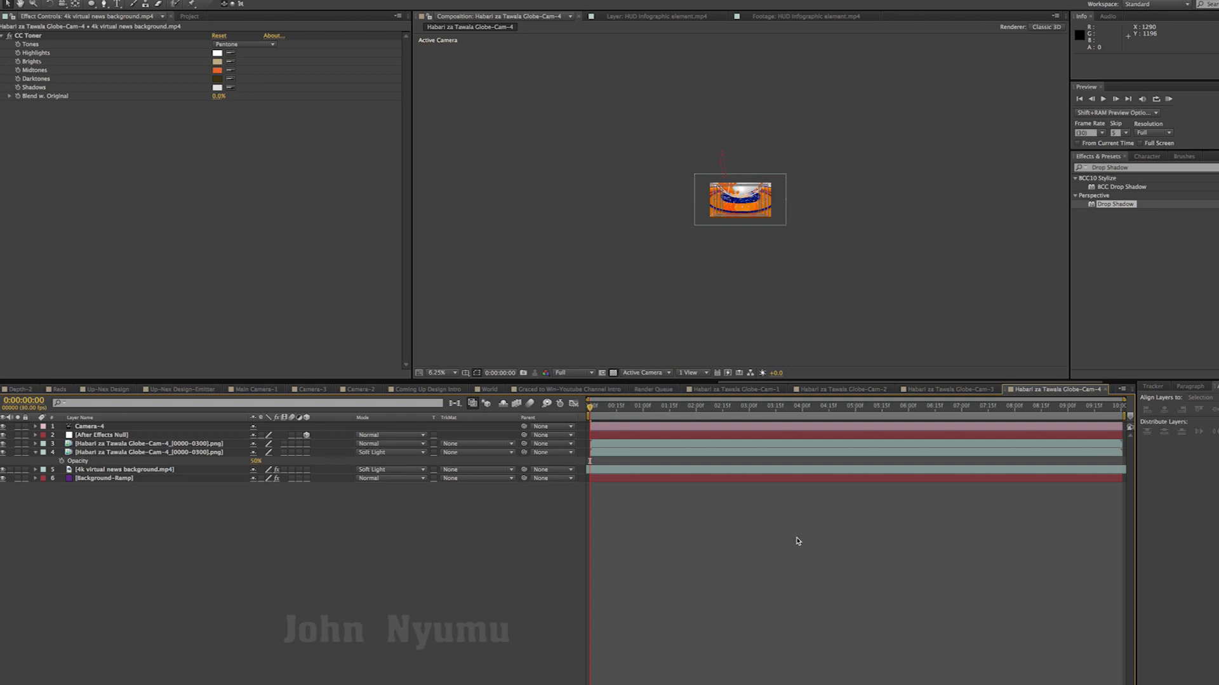
{"action": "key", "text": "period"}
{"action": "key", "text": "period"}
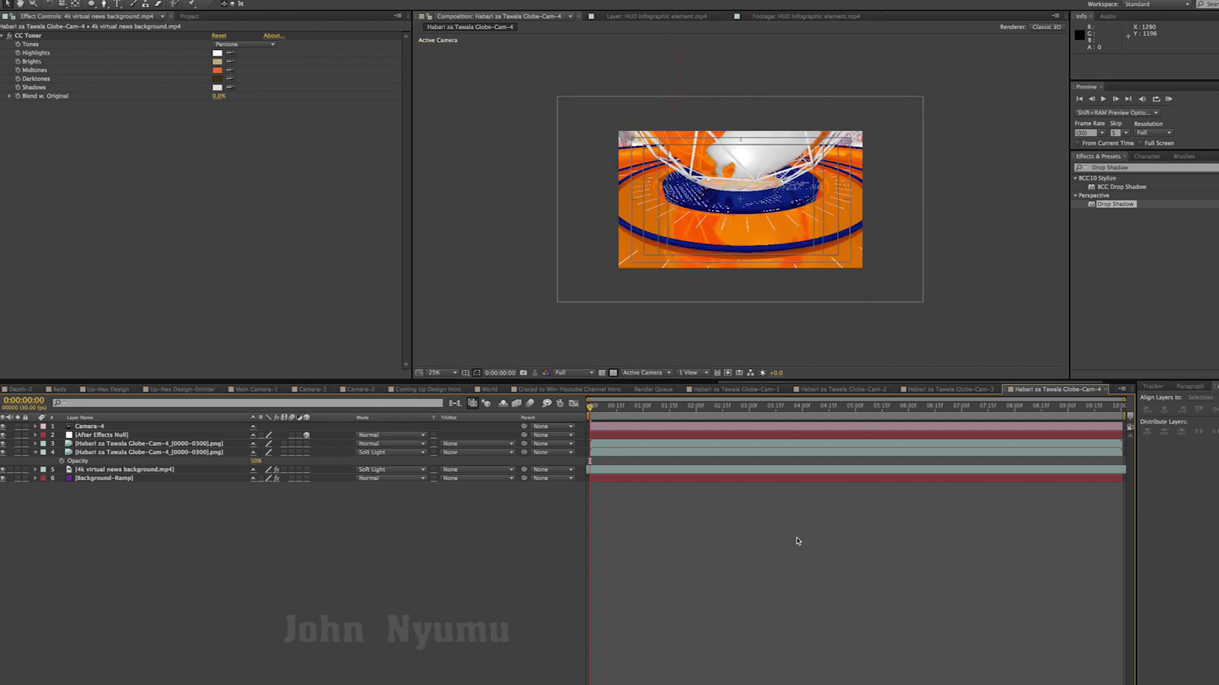
{"action": "key", "text": "comma"}
Step: Scrub the Globe-Cam-4 shot at 25% zoom from start to end, then return to Globe-Cam-3
{"action": "key", "text": "comma"}
{"action": "key", "text": "period"}
{"action": "key", "text": "period"}
{"action": "key", "text": "period"}
{"action": "key", "text": "period"}
{"action": "key", "text": "comma"}
{"action": "key", "text": "comma"}
{"action": "left_click_drag", "start_coordinate": [659, 411], "coordinate": [990, 424]}
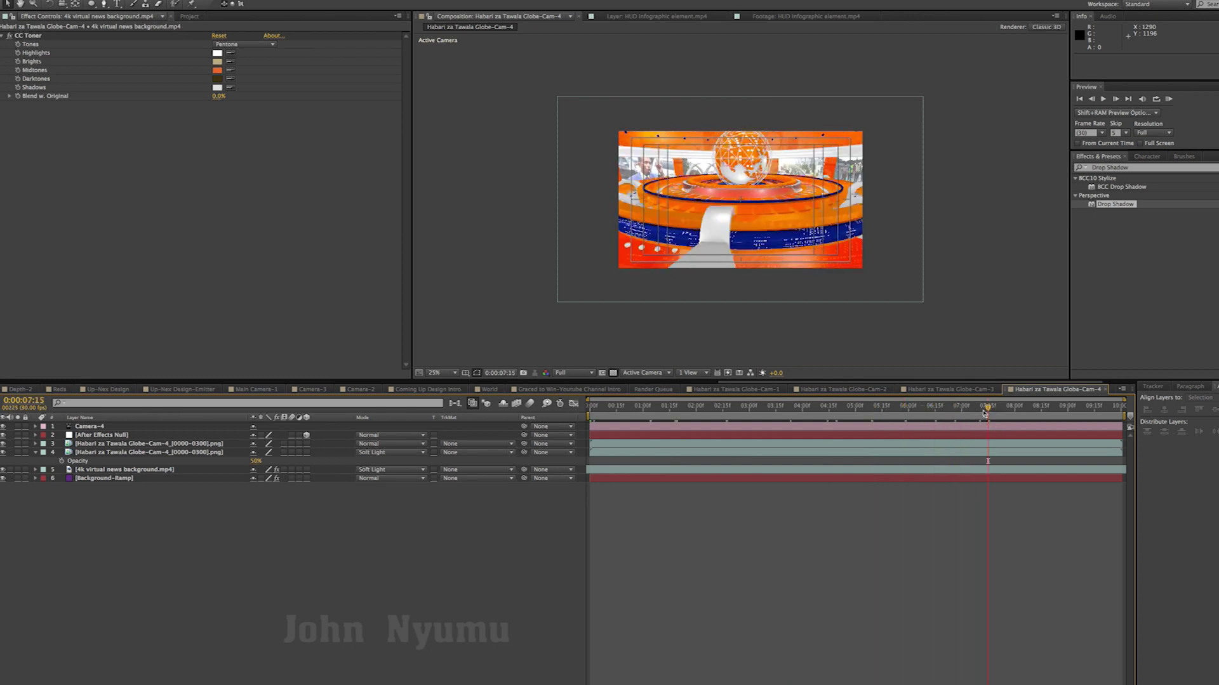
{"action": "left_click_drag", "start_coordinate": [1002, 411], "coordinate": [1123, 410]}
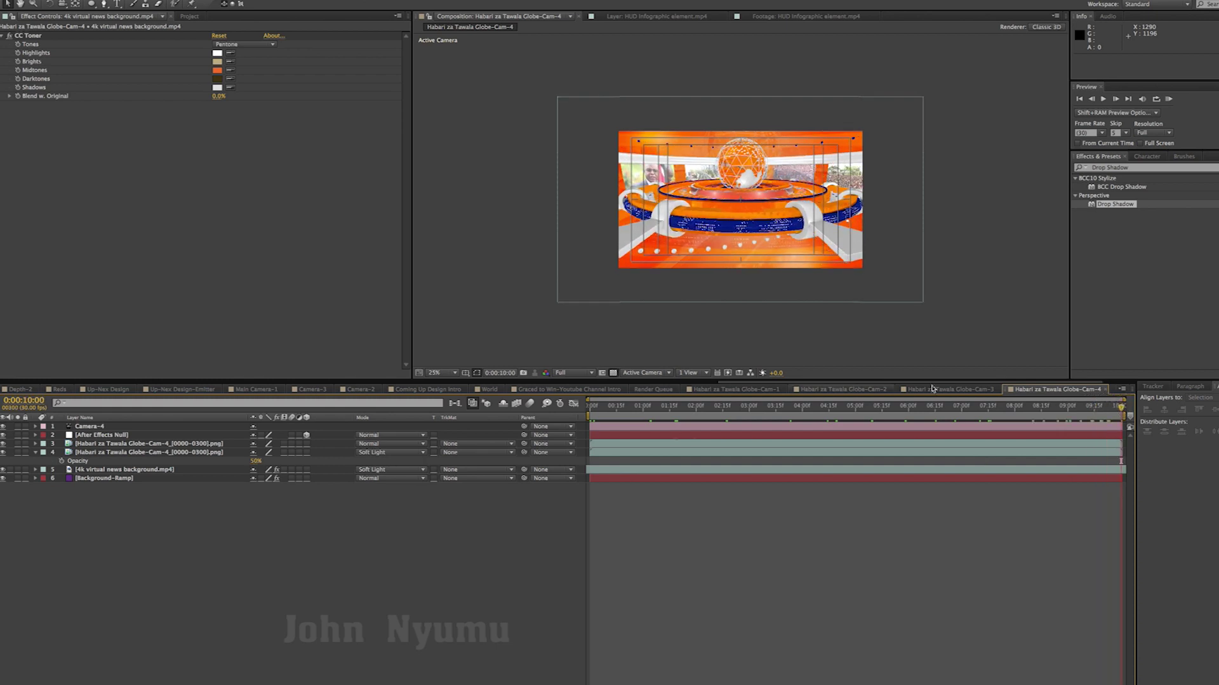
{"action": "left_click", "coordinate": [965, 390]}
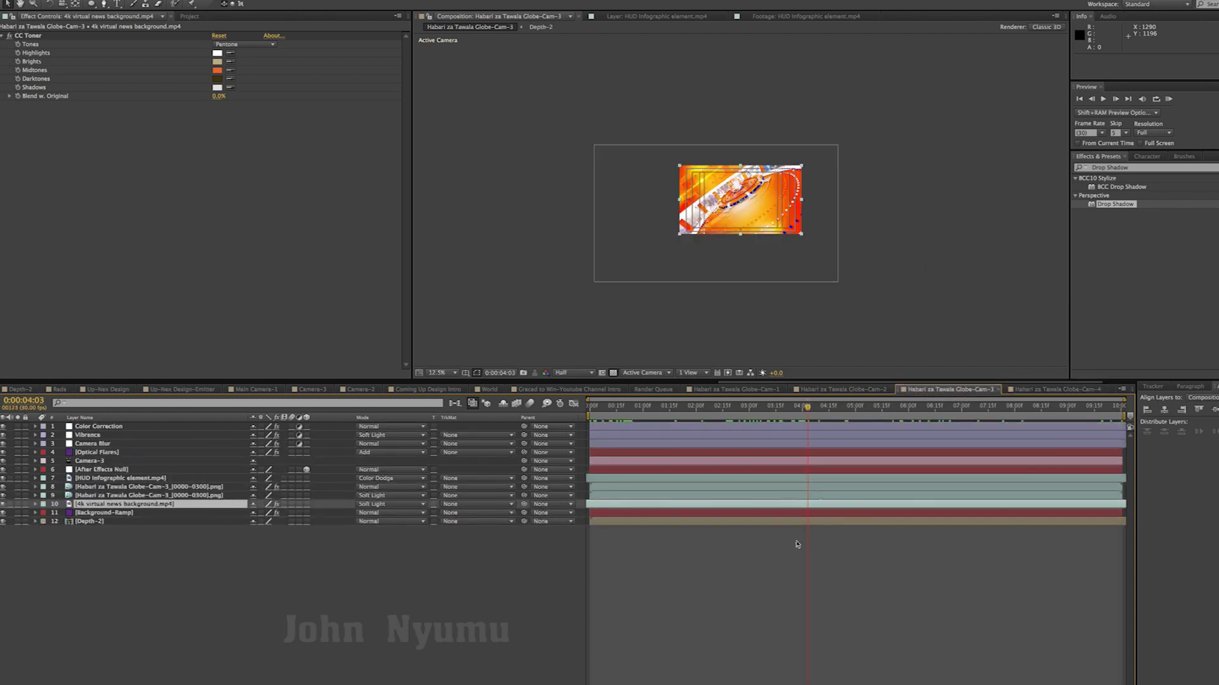
Step: Copy the Cam-3 globe layer's Drop Shadow and paste it onto the Cam-4 globe image layer
{"action": "left_click", "coordinate": [897, 599]}
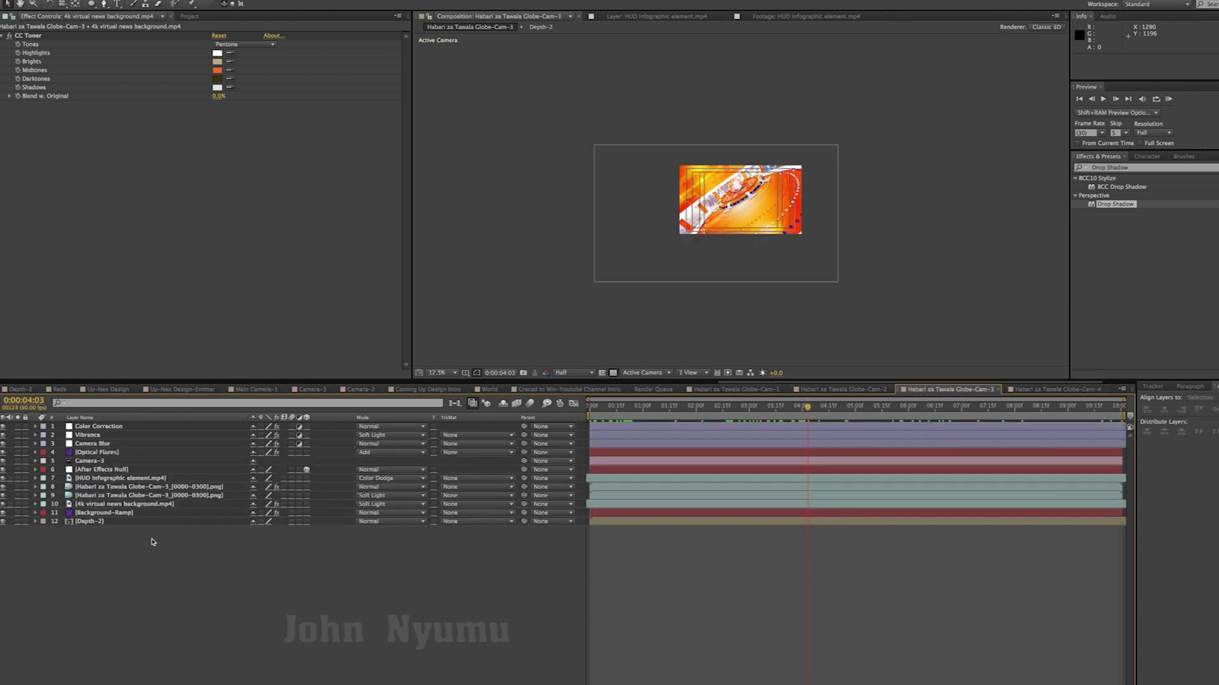
{"action": "left_click", "coordinate": [109, 487]}
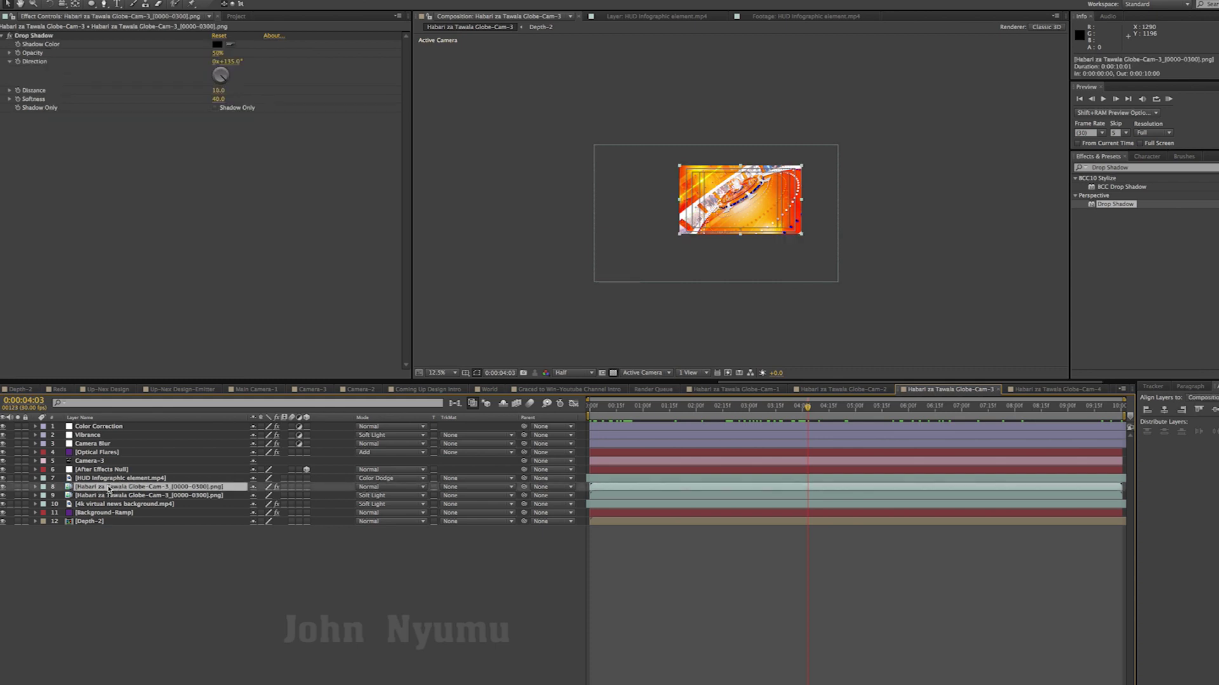
{"action": "left_click", "coordinate": [29, 36]}
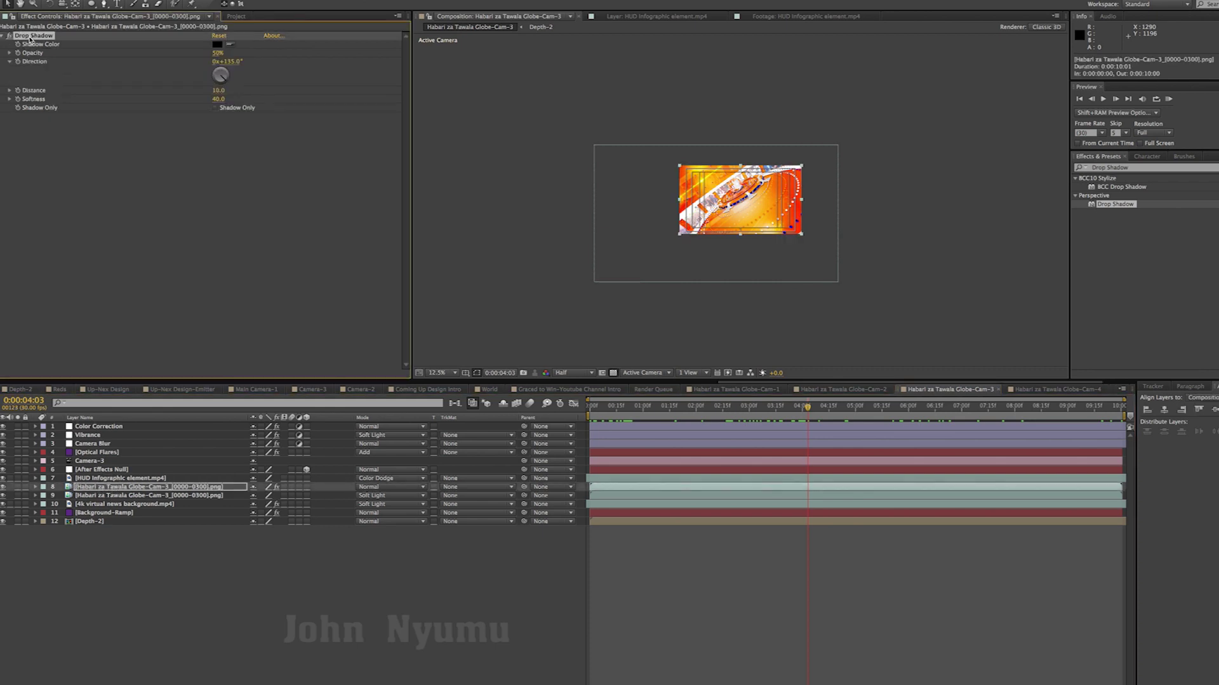
{"action": "left_click", "coordinate": [1028, 390]}
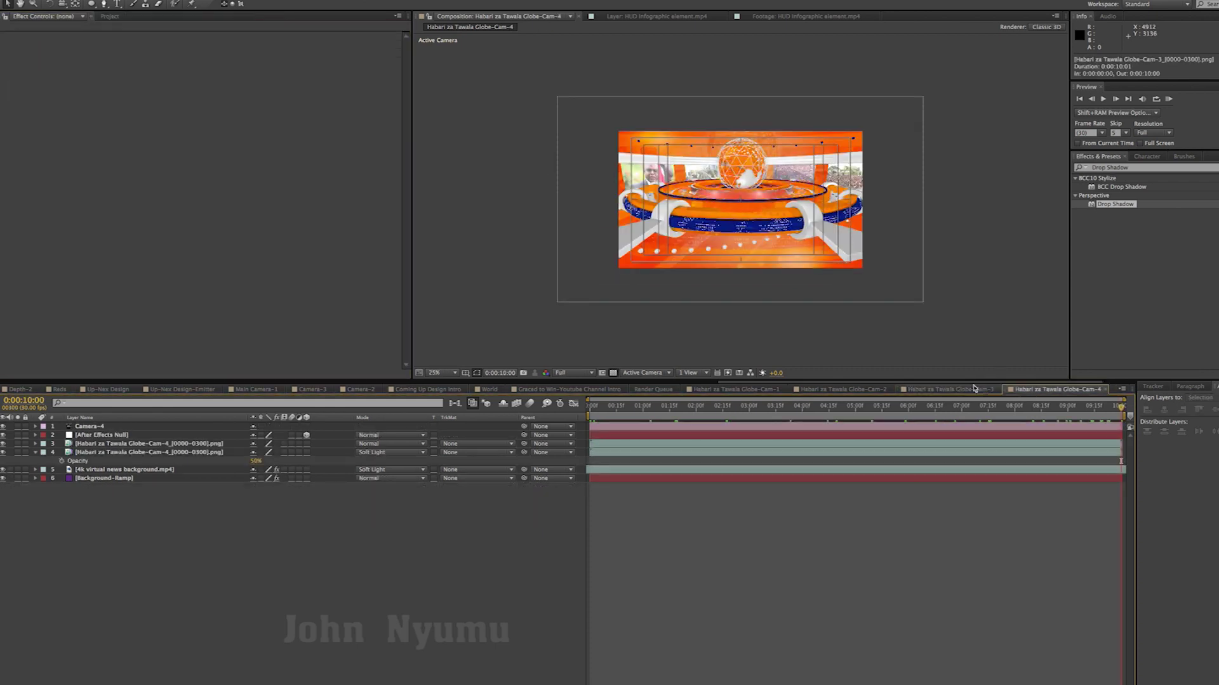
{"action": "left_click", "coordinate": [173, 444]}
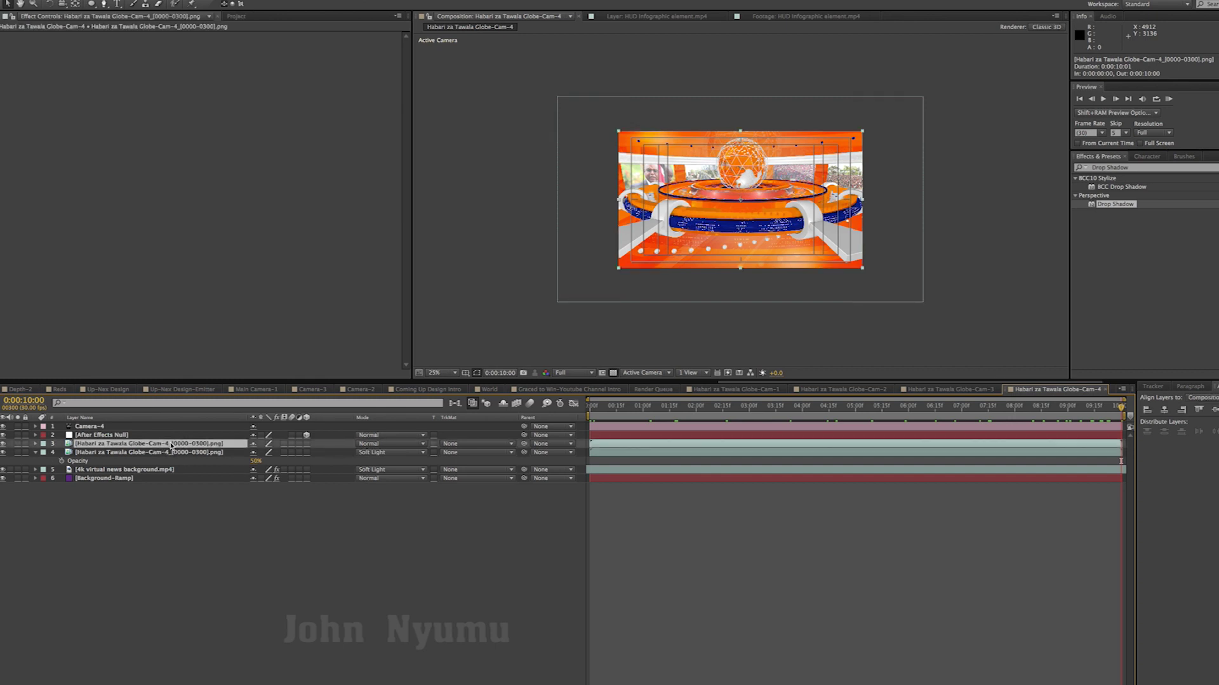
{"action": "key", "text": "ctrl+v"}
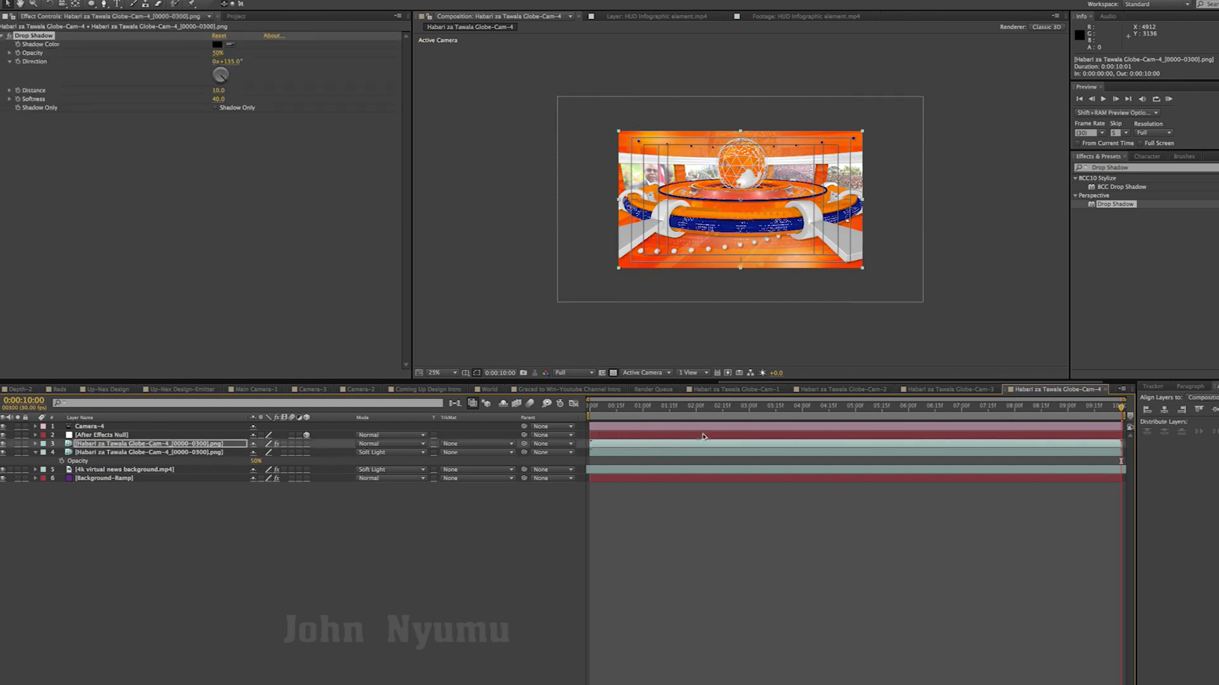
Step: Preview the Cam-4 shot up to about six seconds to check the shadow, then return to Globe-Cam-3
{"action": "left_click", "coordinate": [690, 407]}
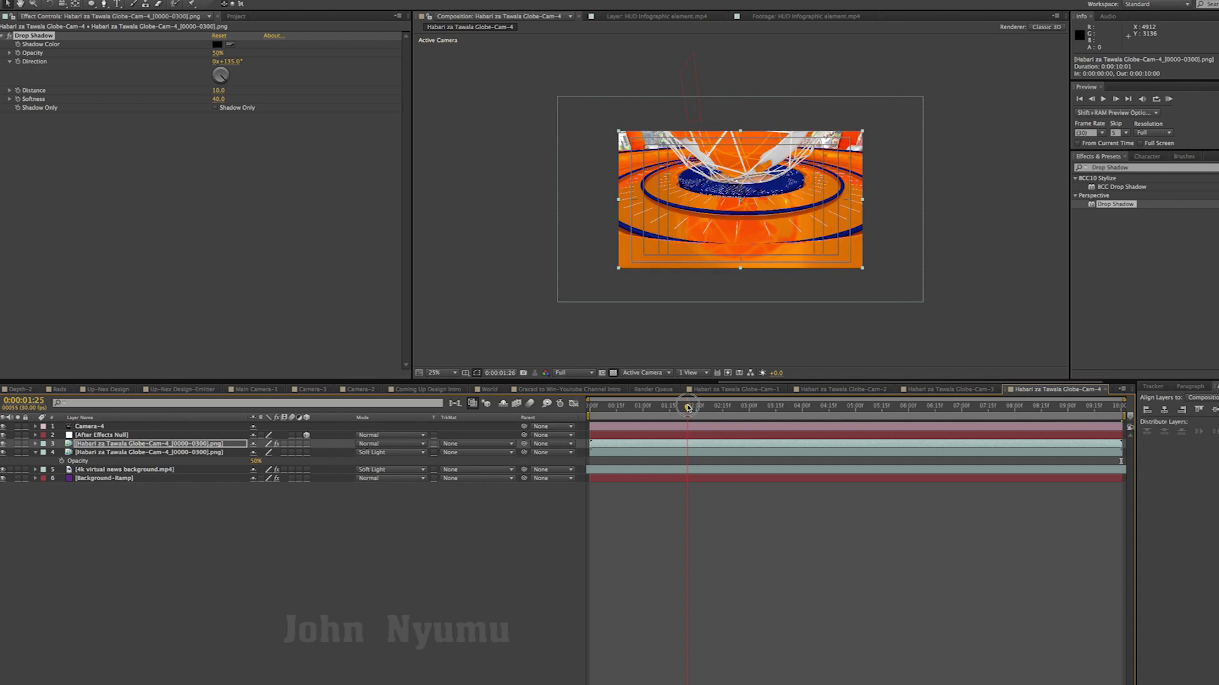
{"action": "key", "text": "space"}
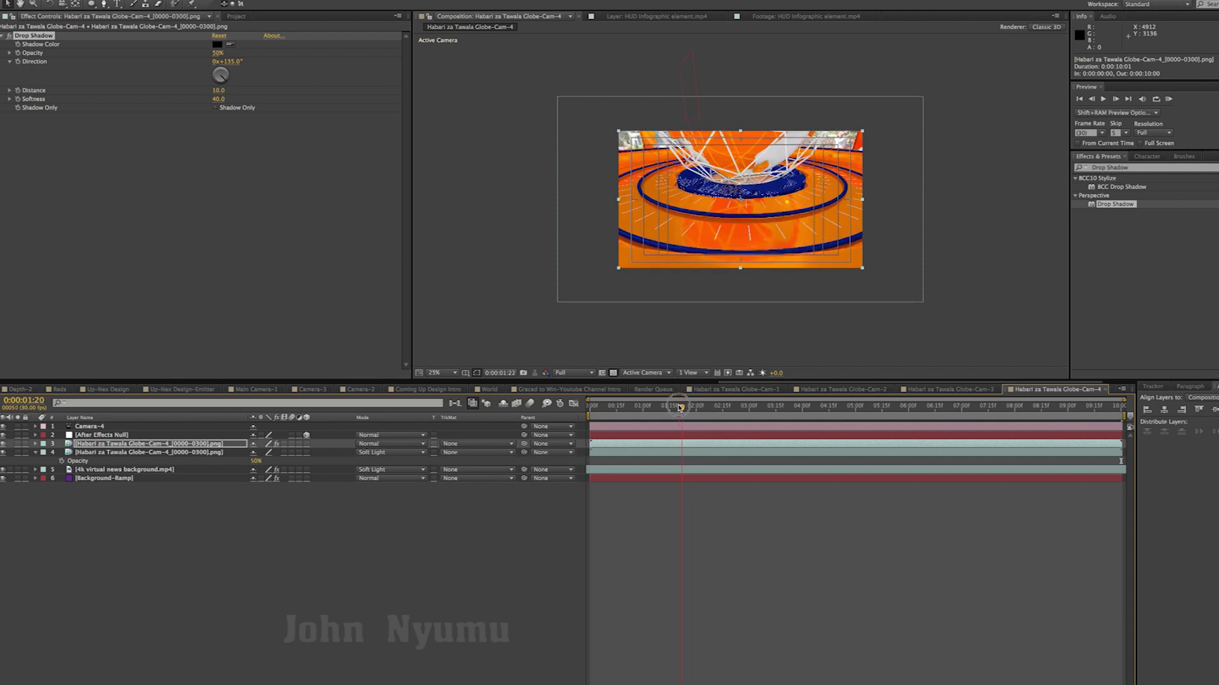
{"action": "left_click", "coordinate": [950, 408]}
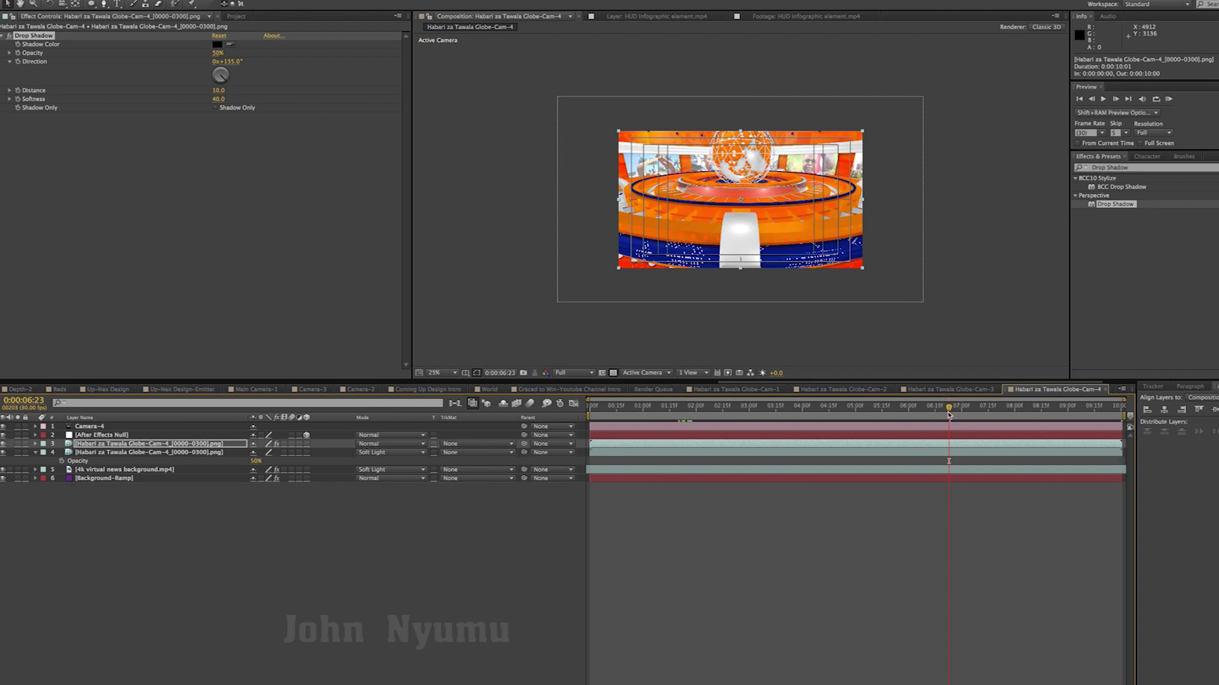
{"action": "left_click_drag", "start_coordinate": [994, 411], "coordinate": [1008, 410]}
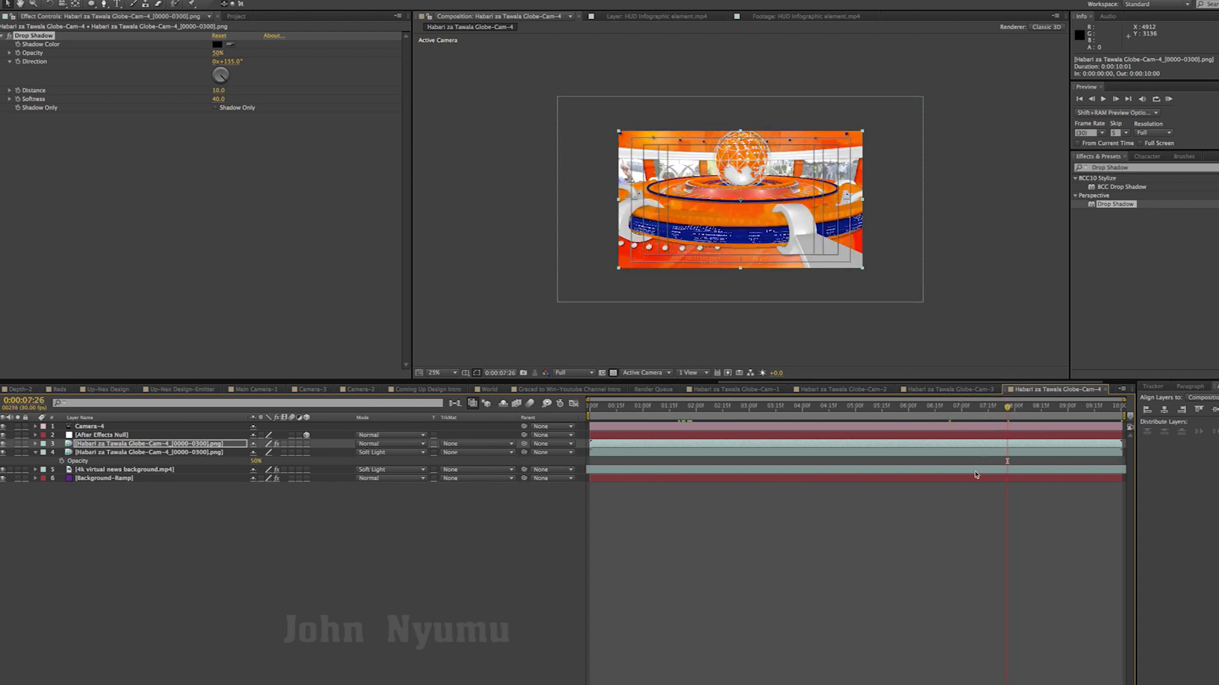
{"action": "left_click", "coordinate": [951, 390]}
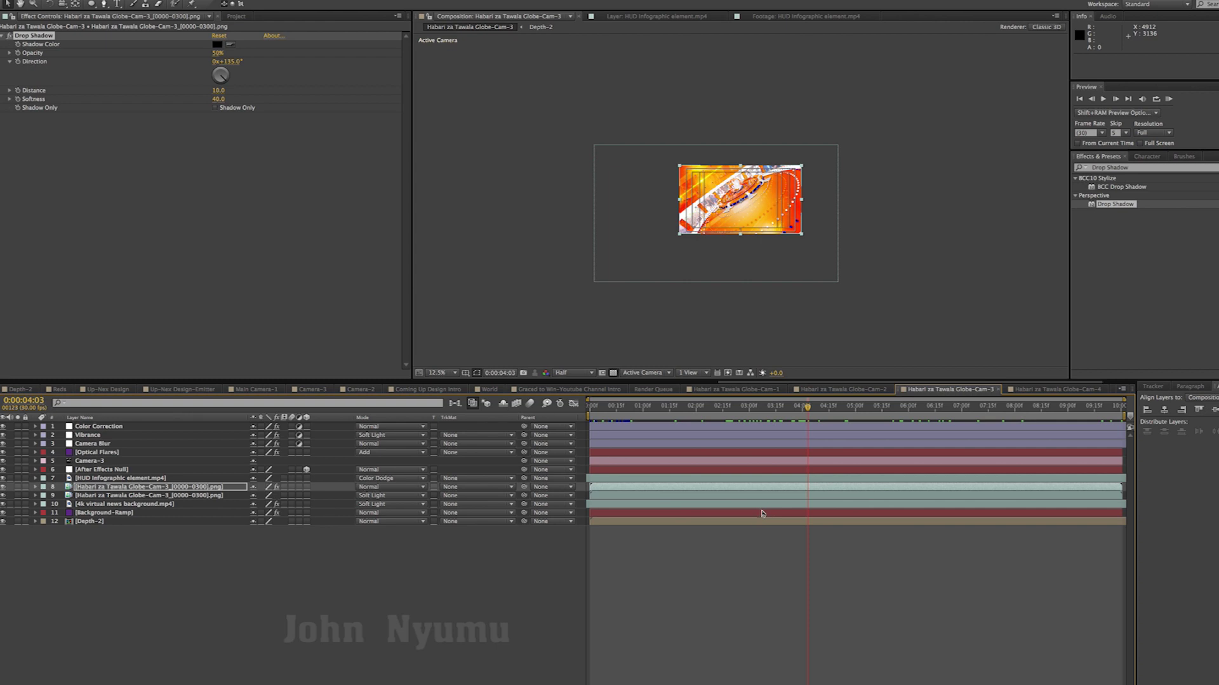
Step: Copy the HUD Infographic element.mp4 layer into Globe-Cam-4 at frame 0, below the After Effects Null
{"action": "left_click", "coordinate": [103, 478]}
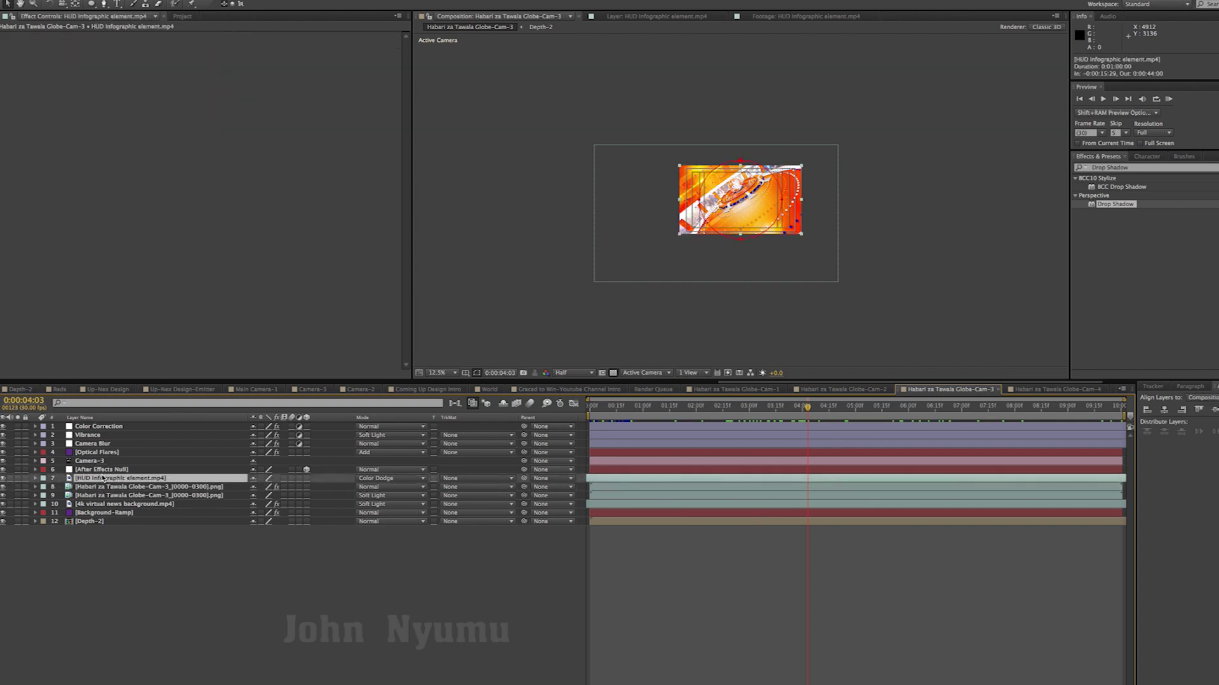
{"action": "key", "text": "ctrl+c"}
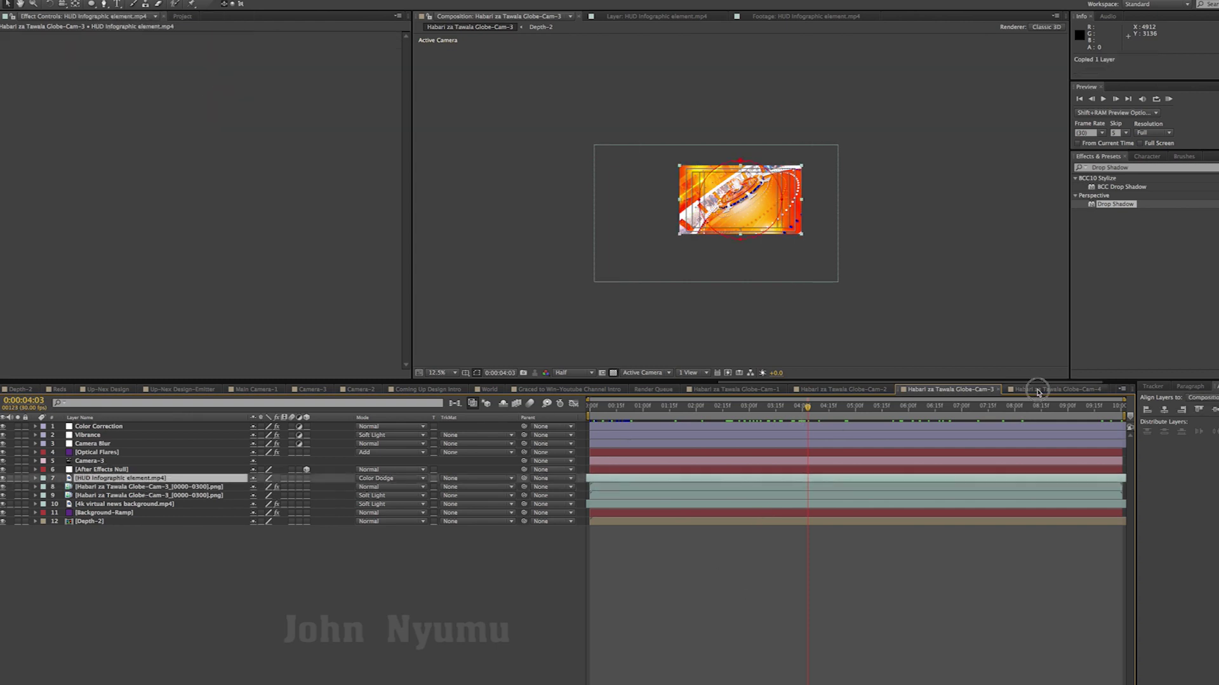
{"action": "left_click", "coordinate": [1054, 389]}
{"action": "key", "text": "Home"}
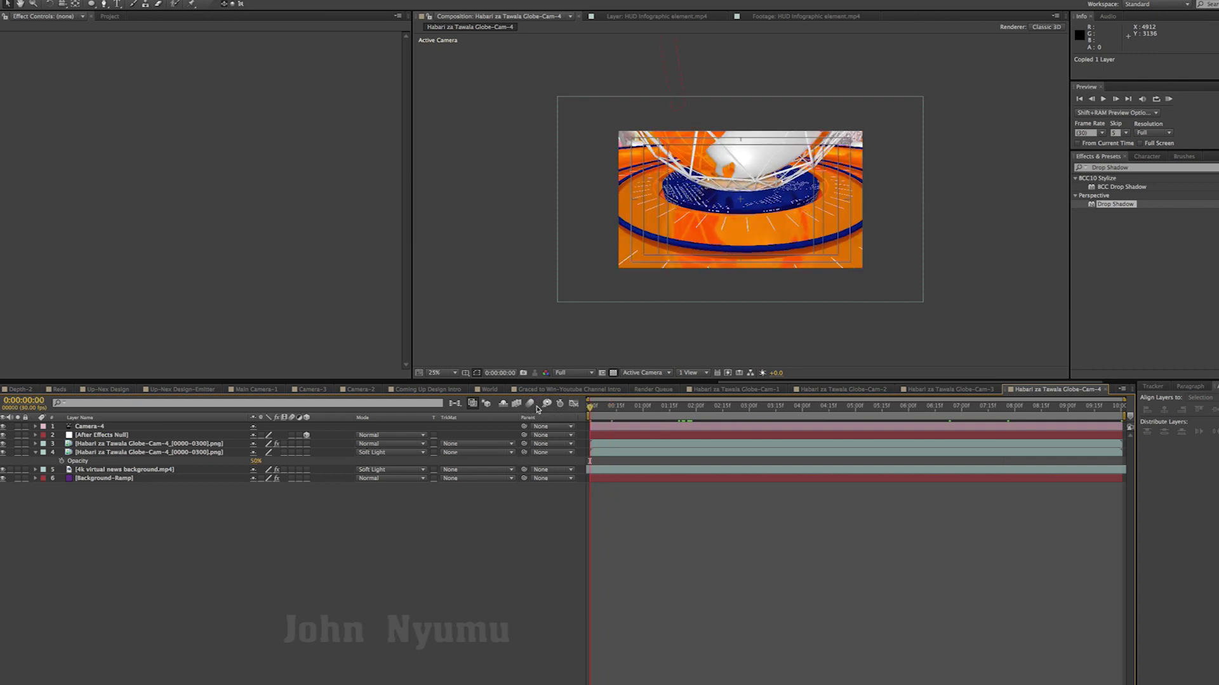
{"action": "key", "text": "ctrl+v"}
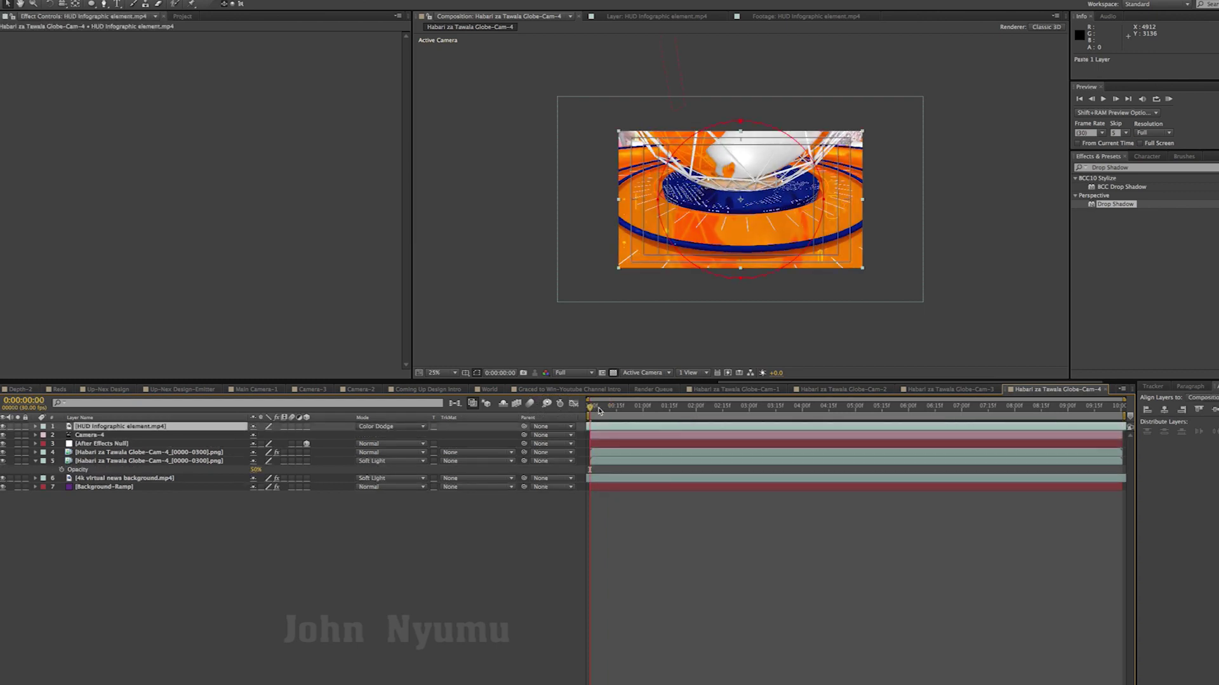
{"action": "left_click", "coordinate": [677, 525]}
{"action": "left_click", "coordinate": [145, 427]}
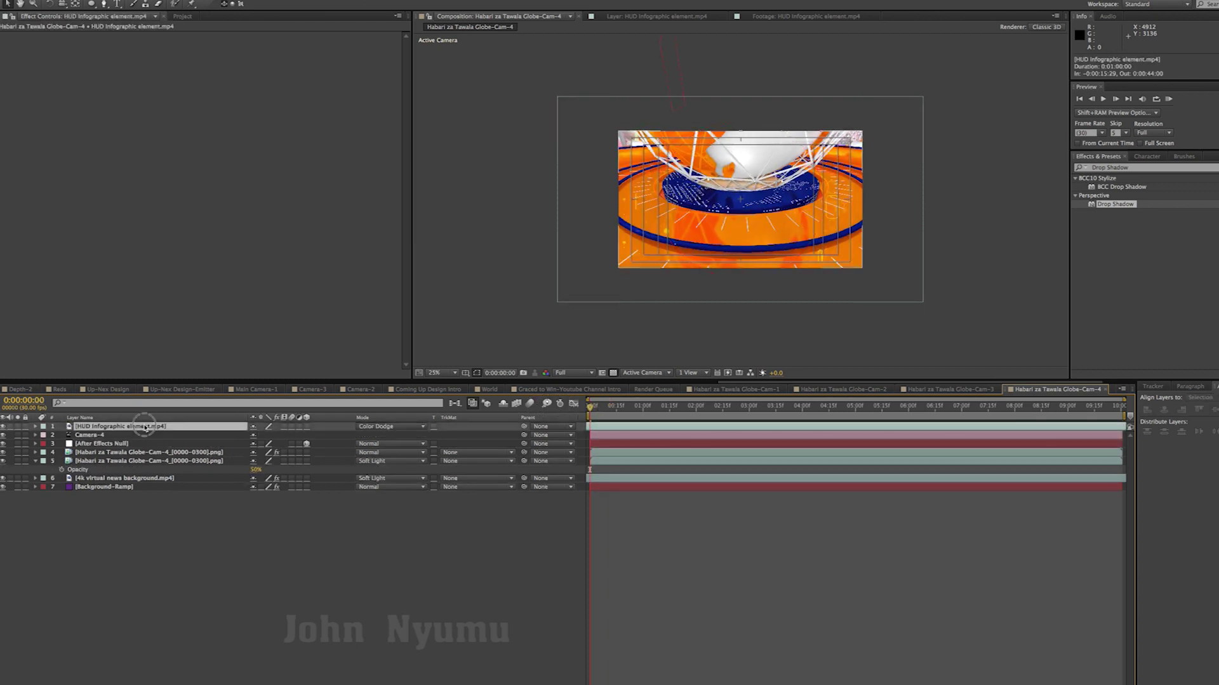
{"action": "left_click_drag", "start_coordinate": [146, 427], "coordinate": [136, 448]}
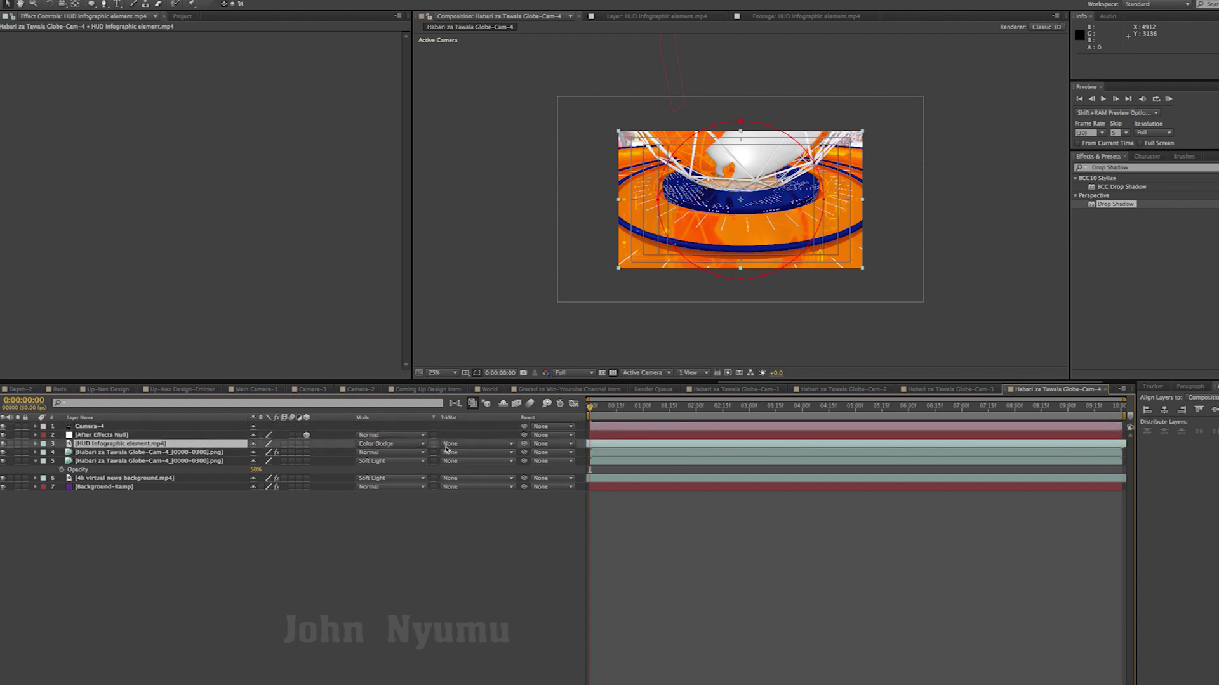
{"action": "left_click", "coordinate": [884, 617]}
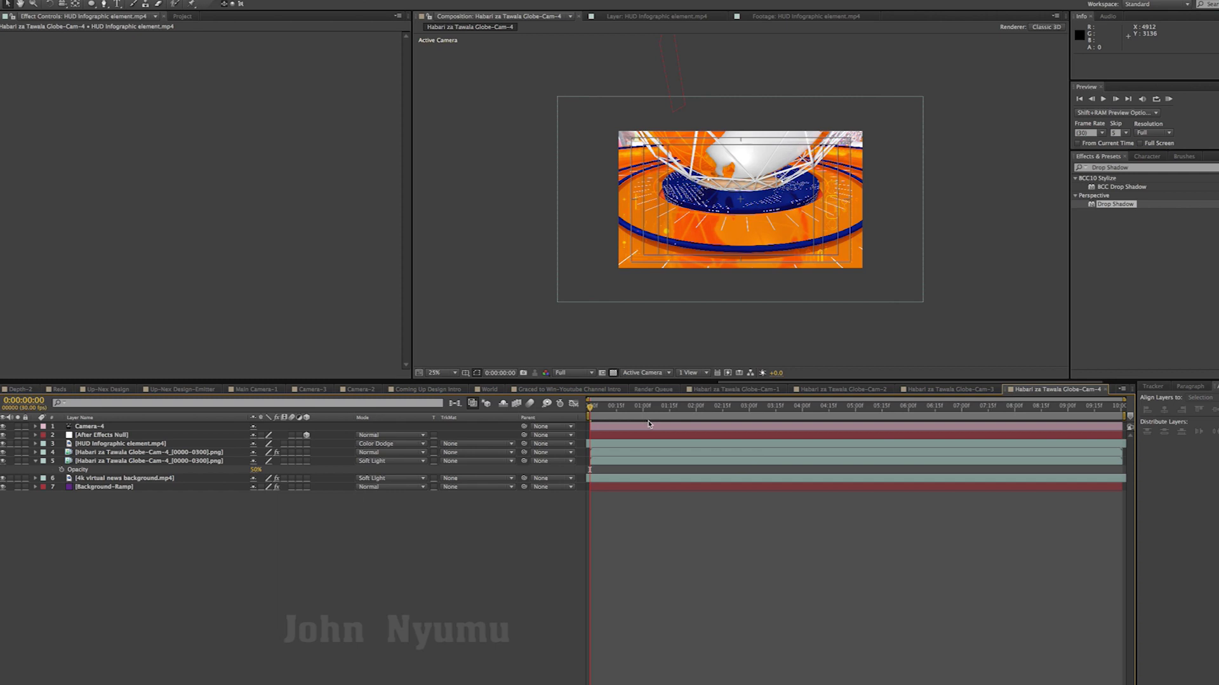
Step: Review the HUD through the shot at 50% zoom, then open the Globe-Cam-2 comp
{"action": "key", "text": "period"}
{"action": "left_click_drag", "start_coordinate": [672, 411], "coordinate": [934, 416]}
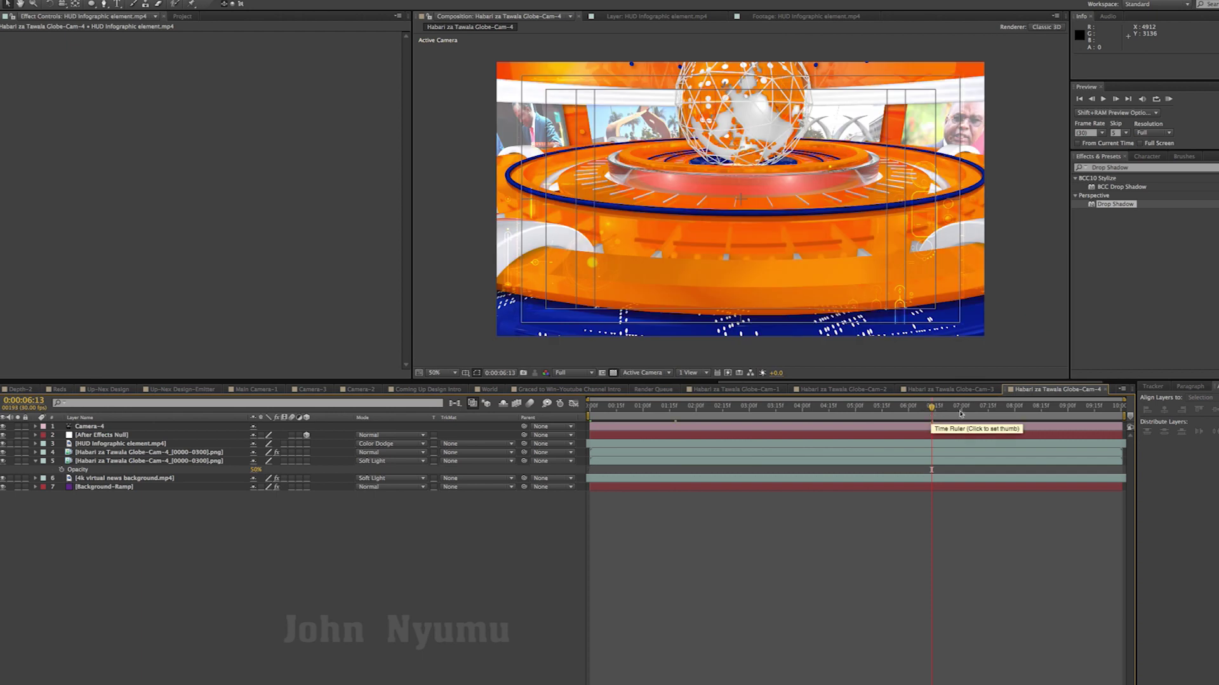
{"action": "left_click_drag", "start_coordinate": [1001, 409], "coordinate": [1114, 409]}
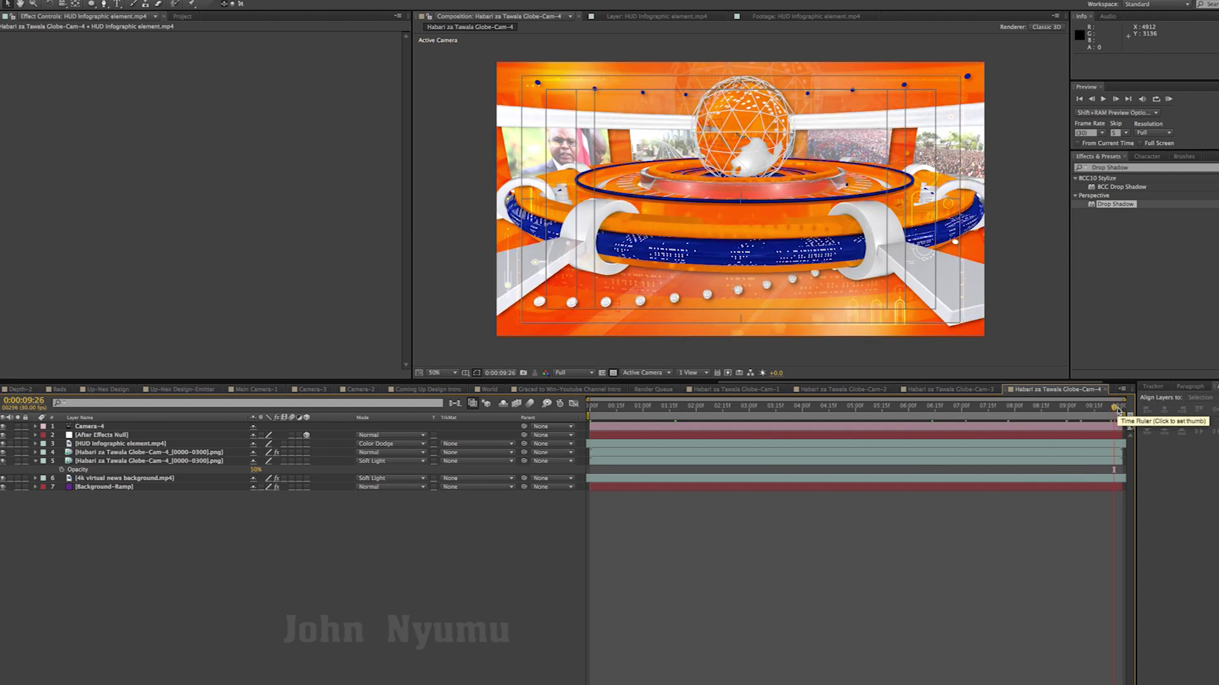
{"action": "left_click", "coordinate": [866, 394]}
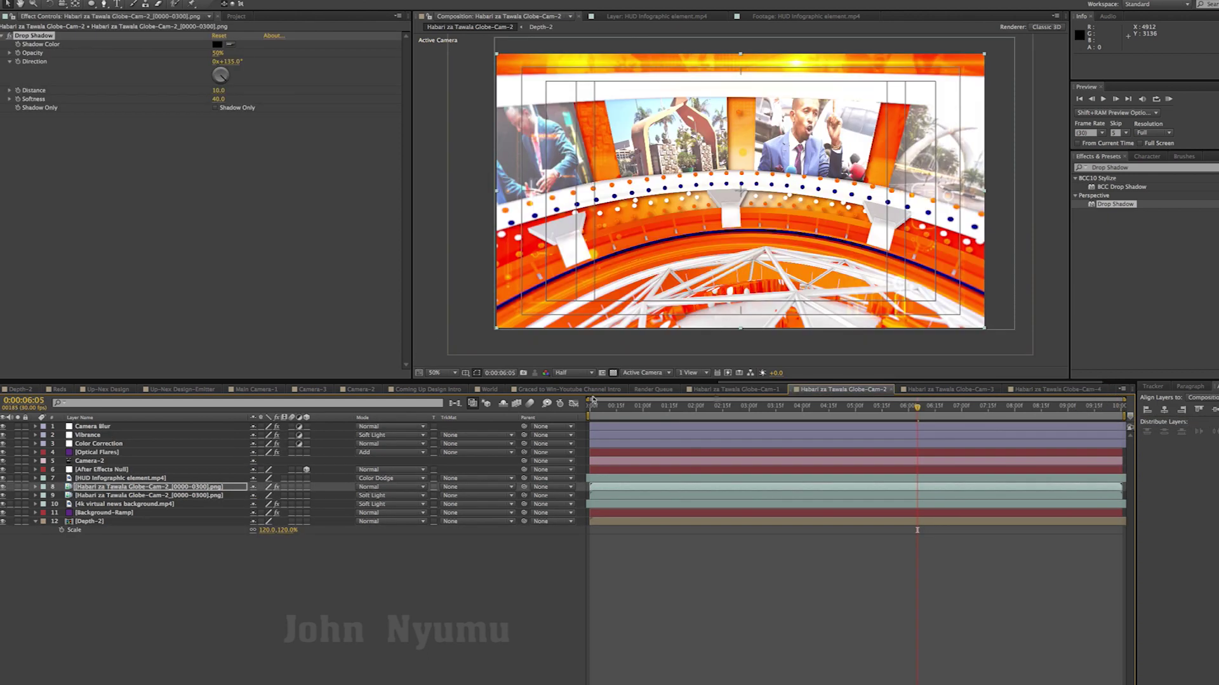
{"action": "left_click", "coordinate": [90, 453]}
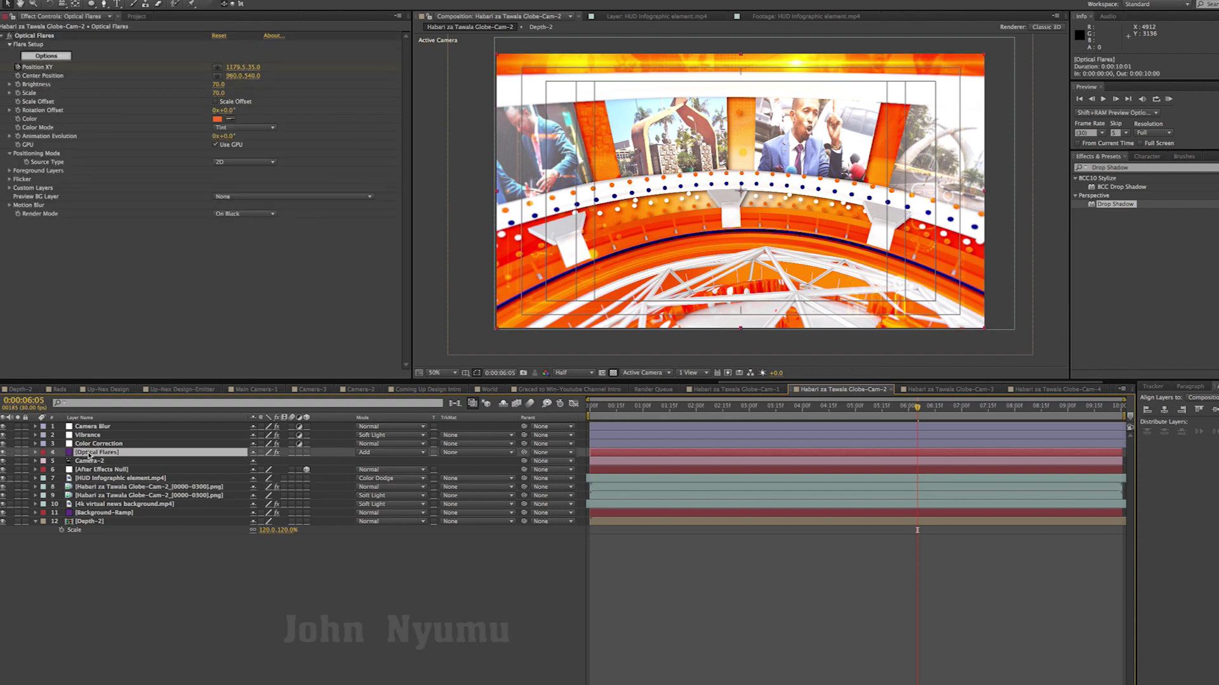
{"action": "key", "text": "ctrl+c"}
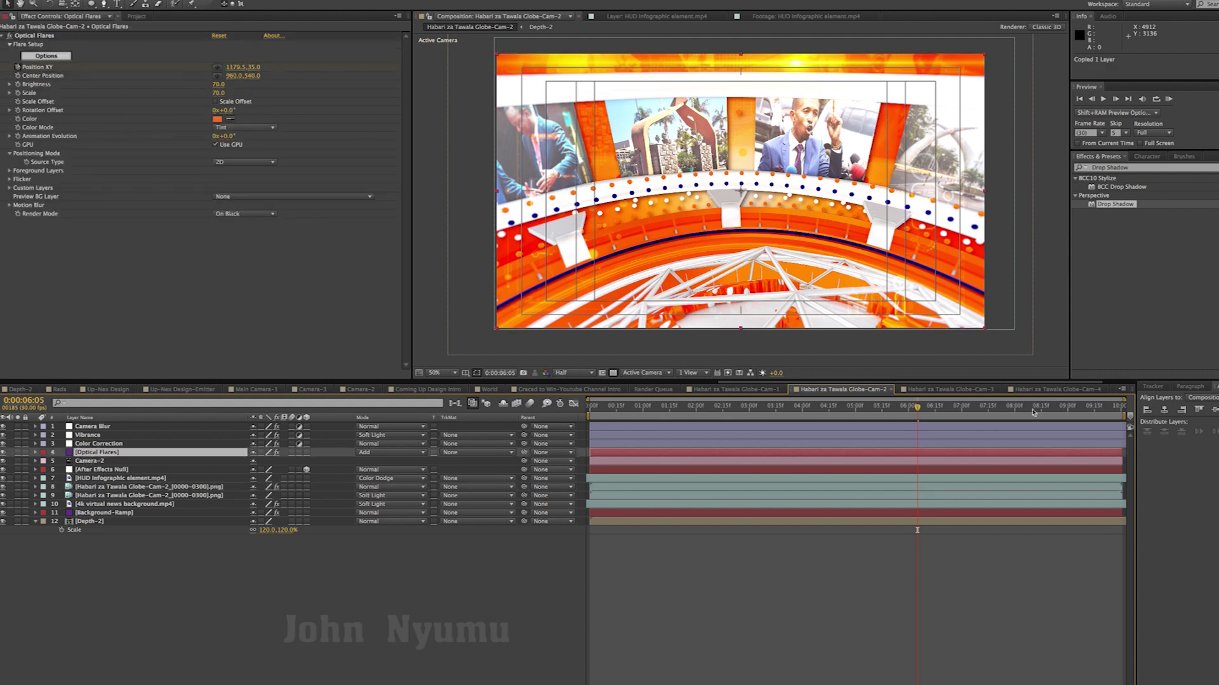
{"action": "left_click", "coordinate": [1057, 389]}
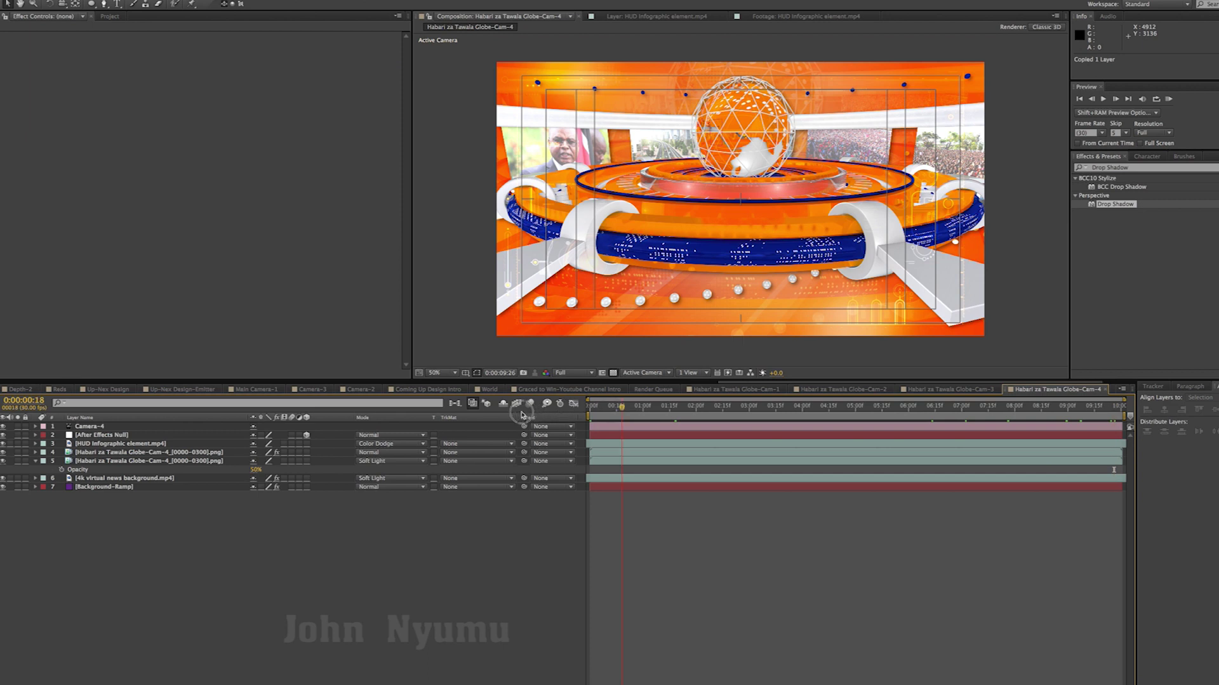
{"action": "key", "text": "Home"}
{"action": "key", "text": "ctrl+v"}
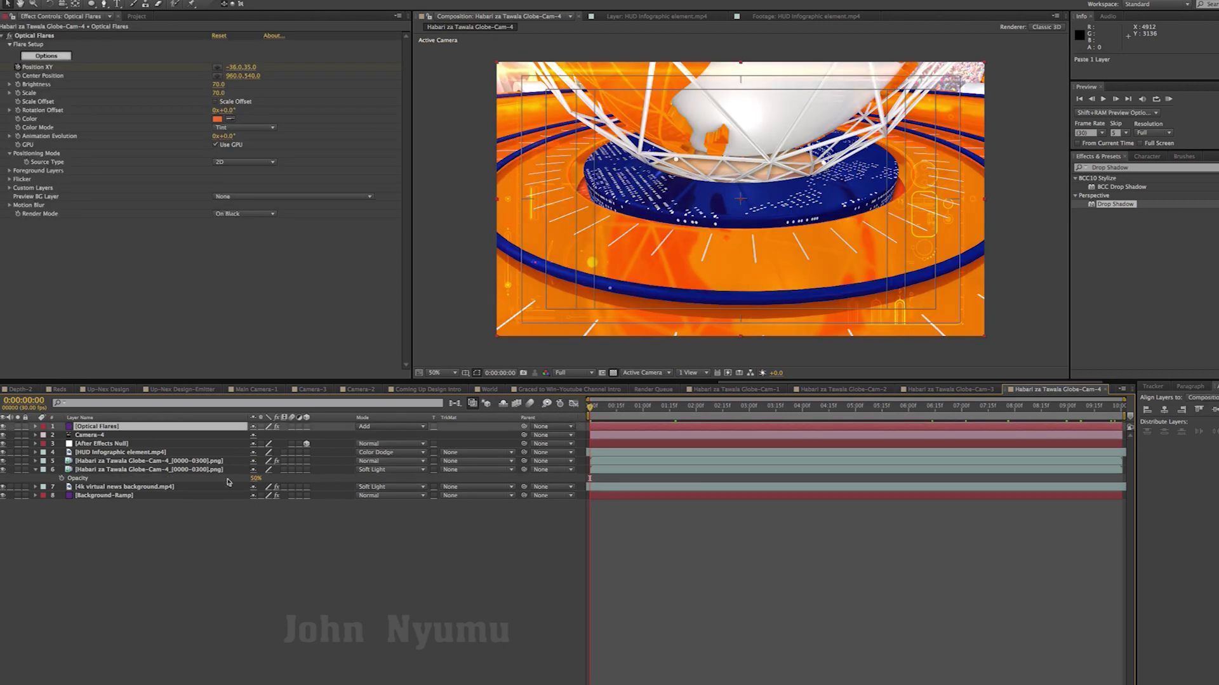
{"action": "left_click_drag", "start_coordinate": [100, 427], "coordinate": [104, 441]}
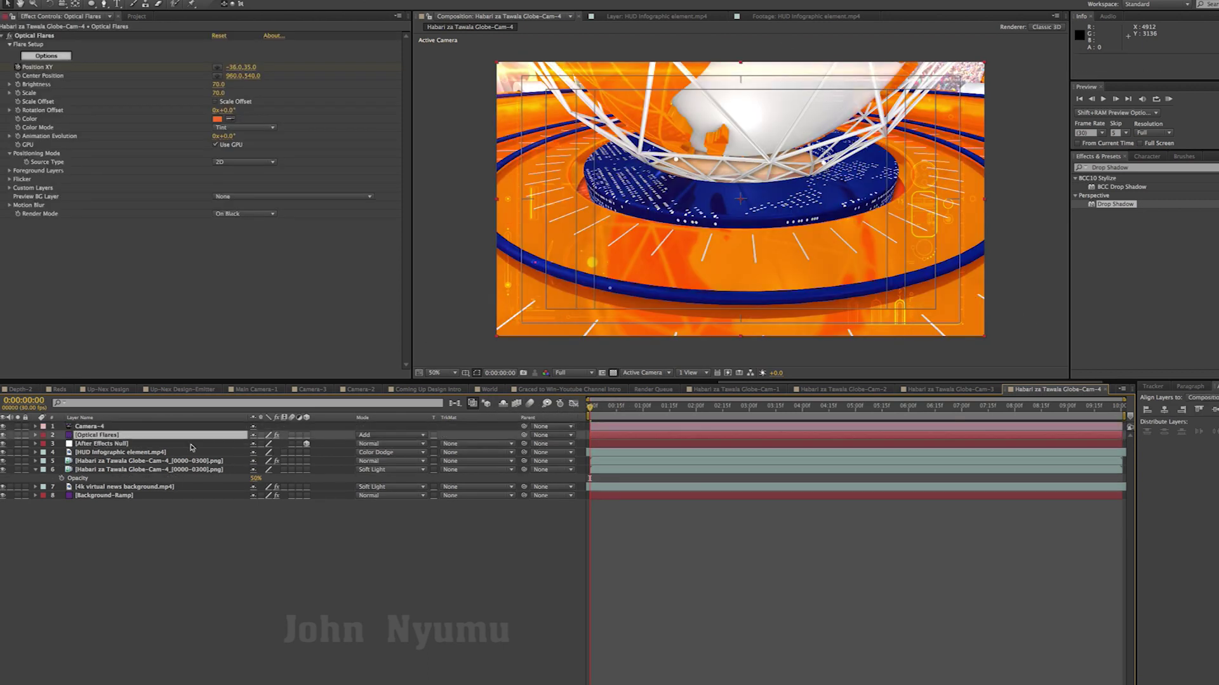
{"action": "left_click_drag", "start_coordinate": [640, 407], "coordinate": [738, 407]}
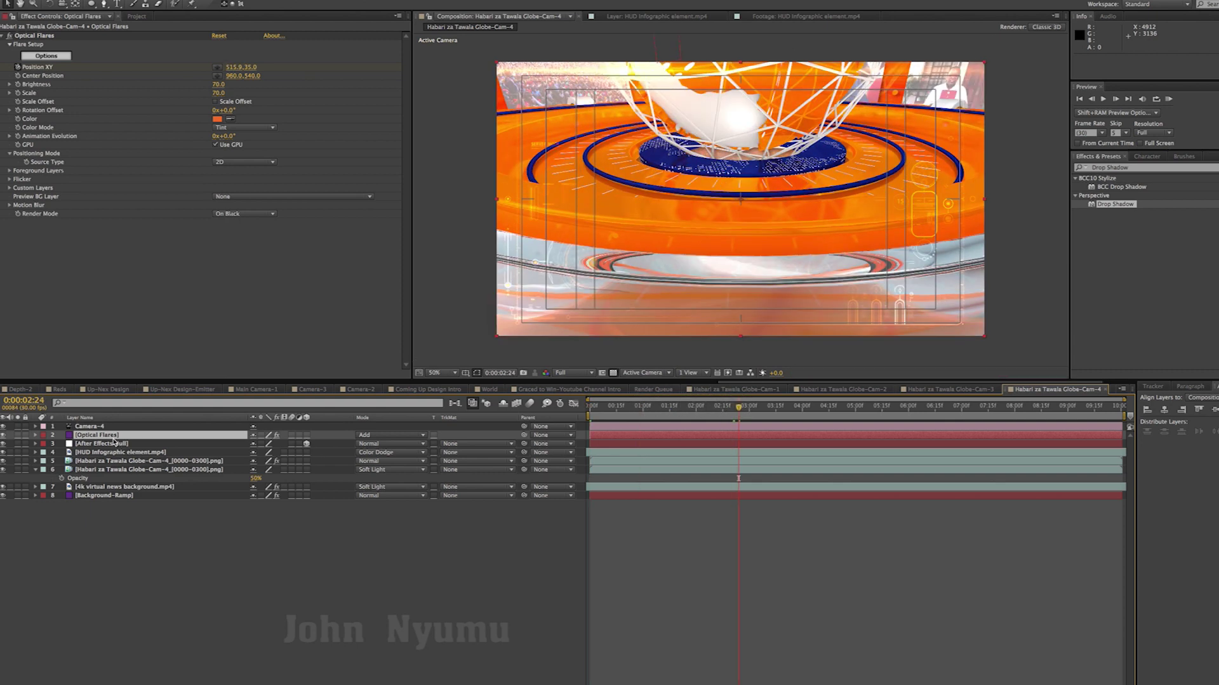
{"action": "left_click_drag", "start_coordinate": [110, 445], "coordinate": [105, 467]}
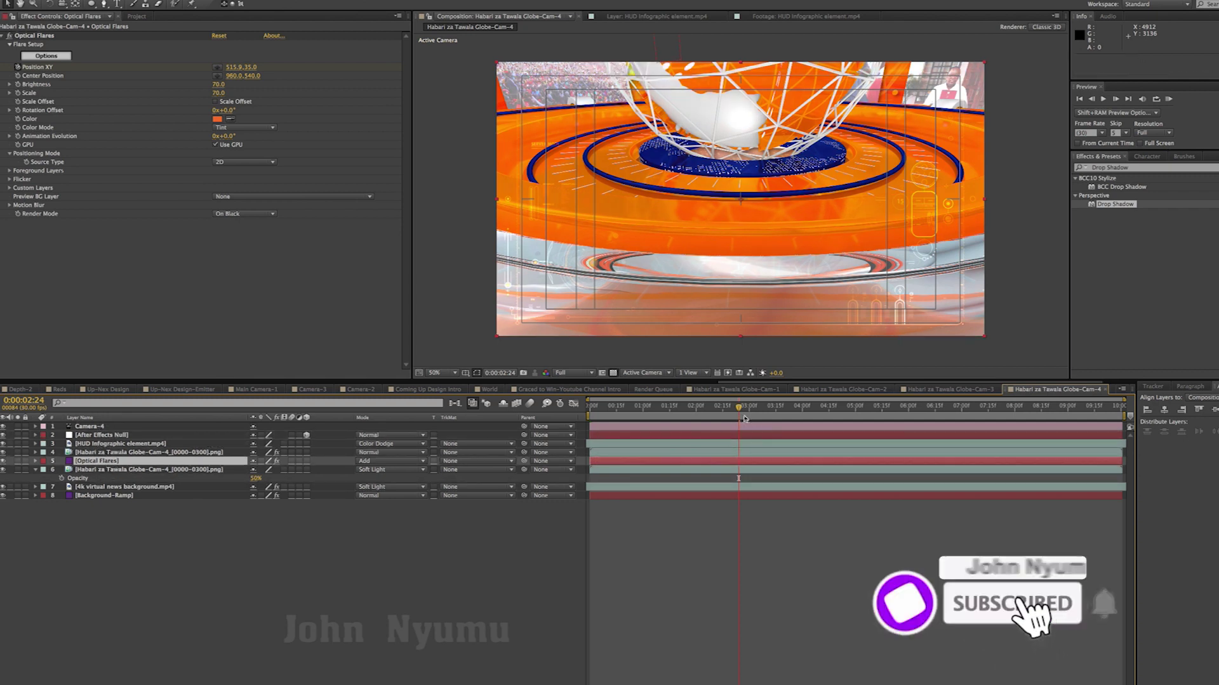
{"action": "left_click_drag", "start_coordinate": [745, 418], "coordinate": [974, 414]}
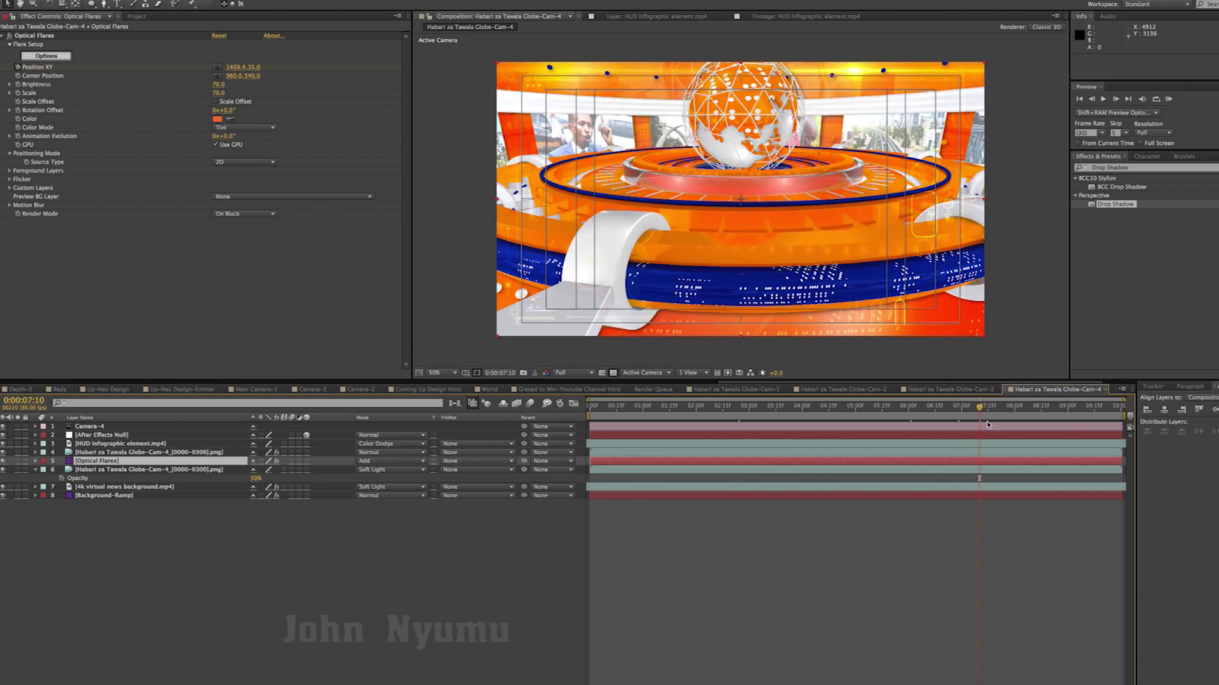
{"action": "left_click_drag", "start_coordinate": [95, 460], "coordinate": [92, 452]}
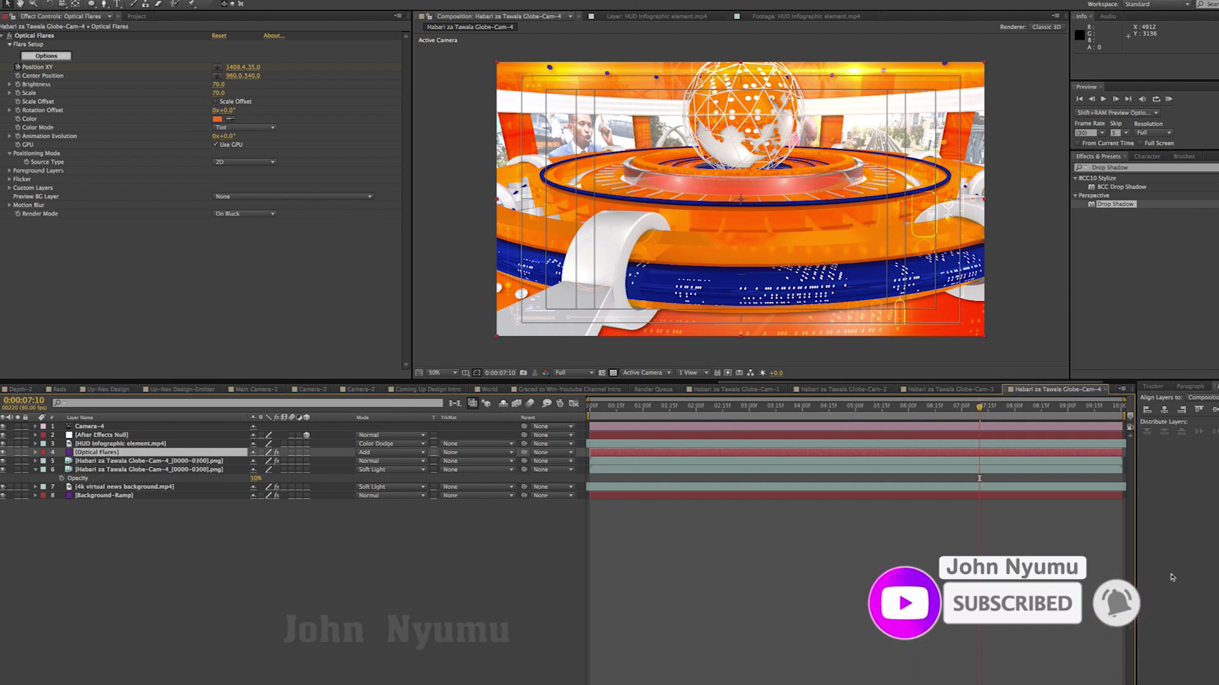
{"action": "key", "text": "Home"}
{"action": "key", "text": "space"}
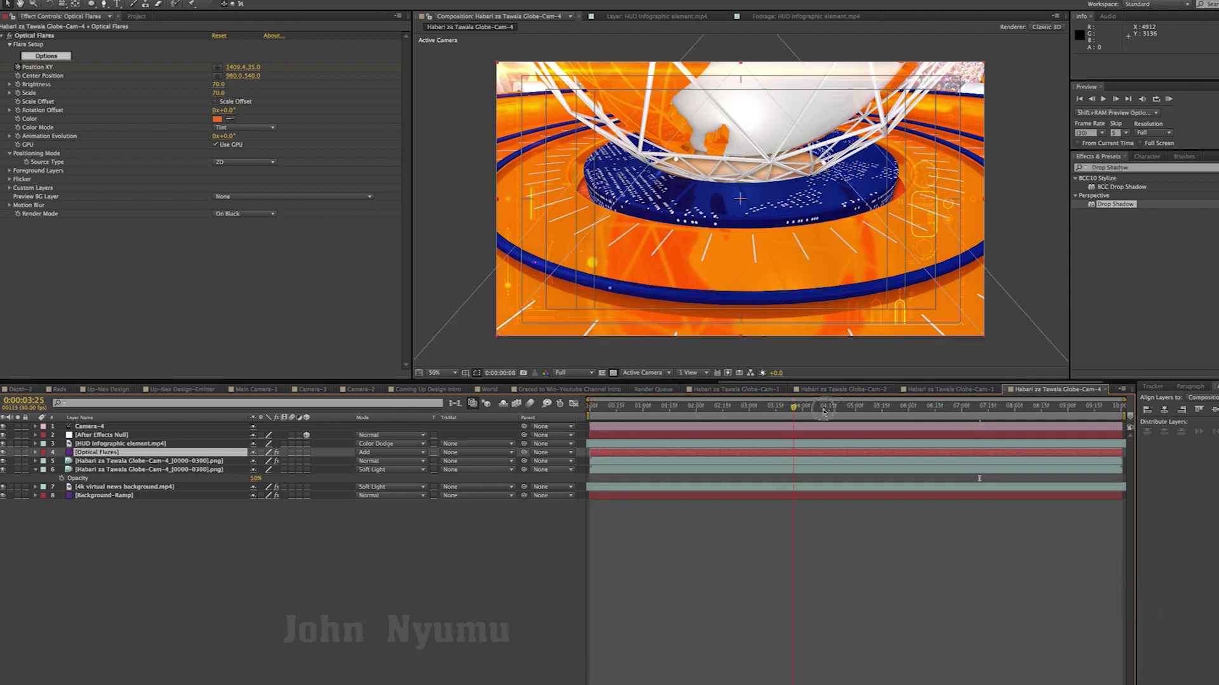
{"action": "left_click", "coordinate": [925, 409]}
{"action": "left_click_drag", "start_coordinate": [925, 413], "coordinate": [1024, 420]}
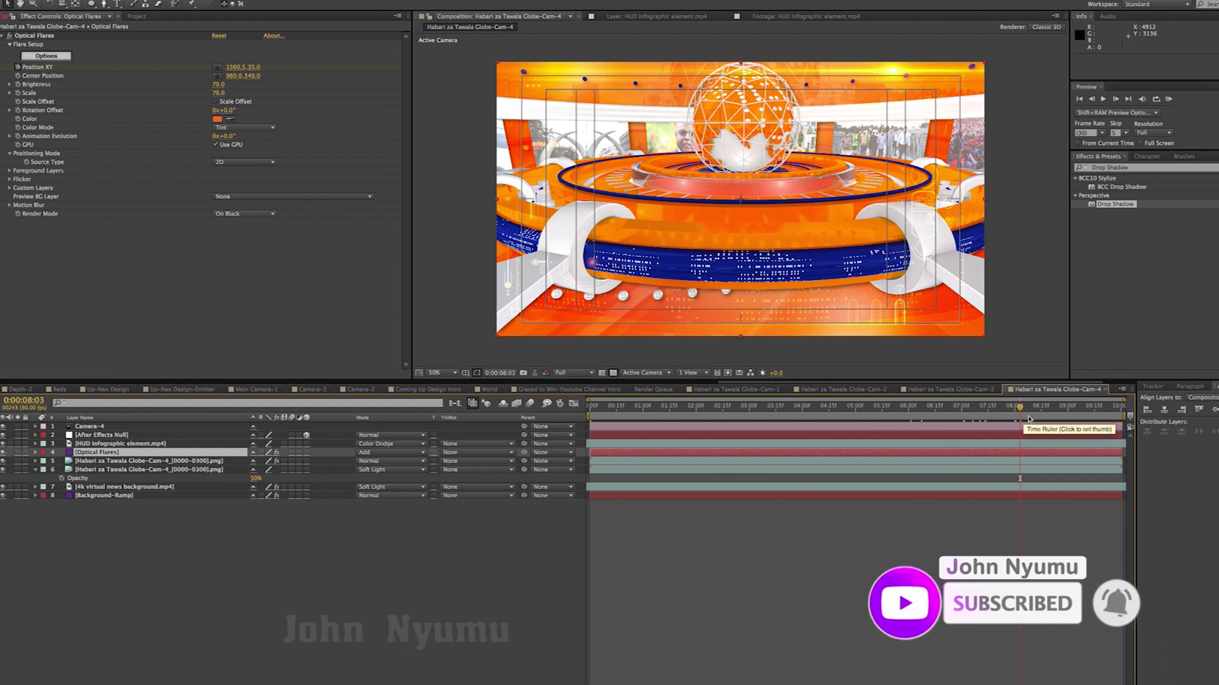
{"action": "left_click", "coordinate": [1045, 412]}
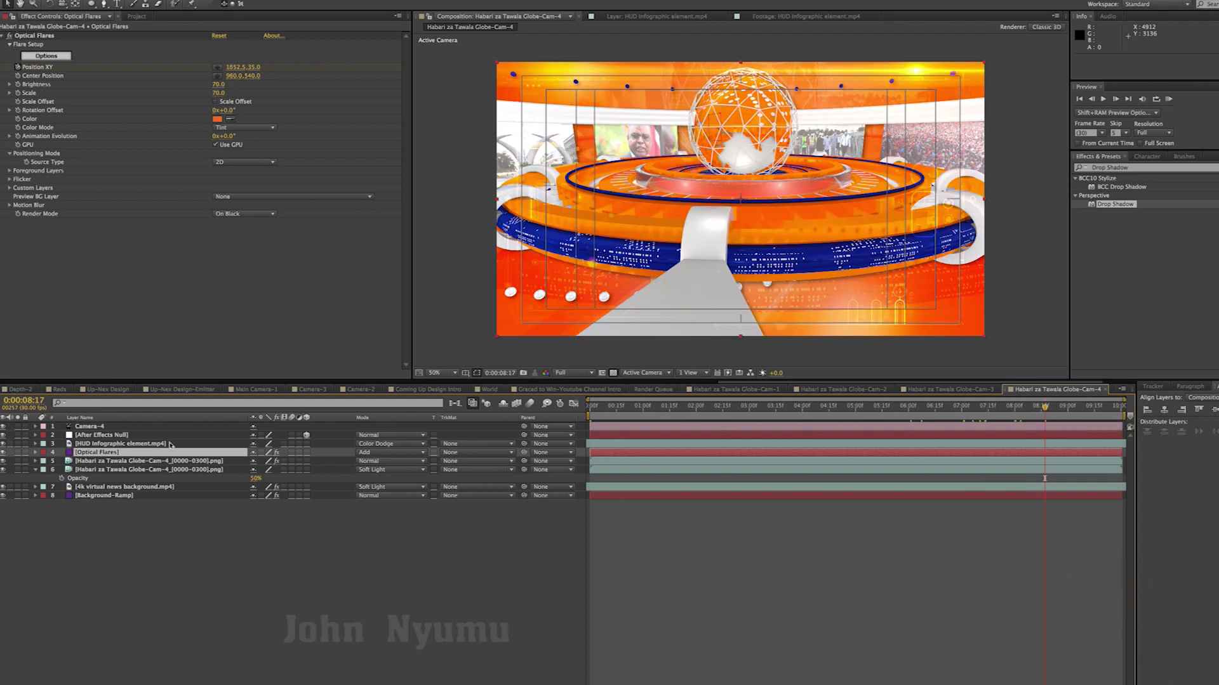
Step: Keyframe the globe image layer's Scale up to 171%
{"action": "left_click", "coordinate": [131, 469]}
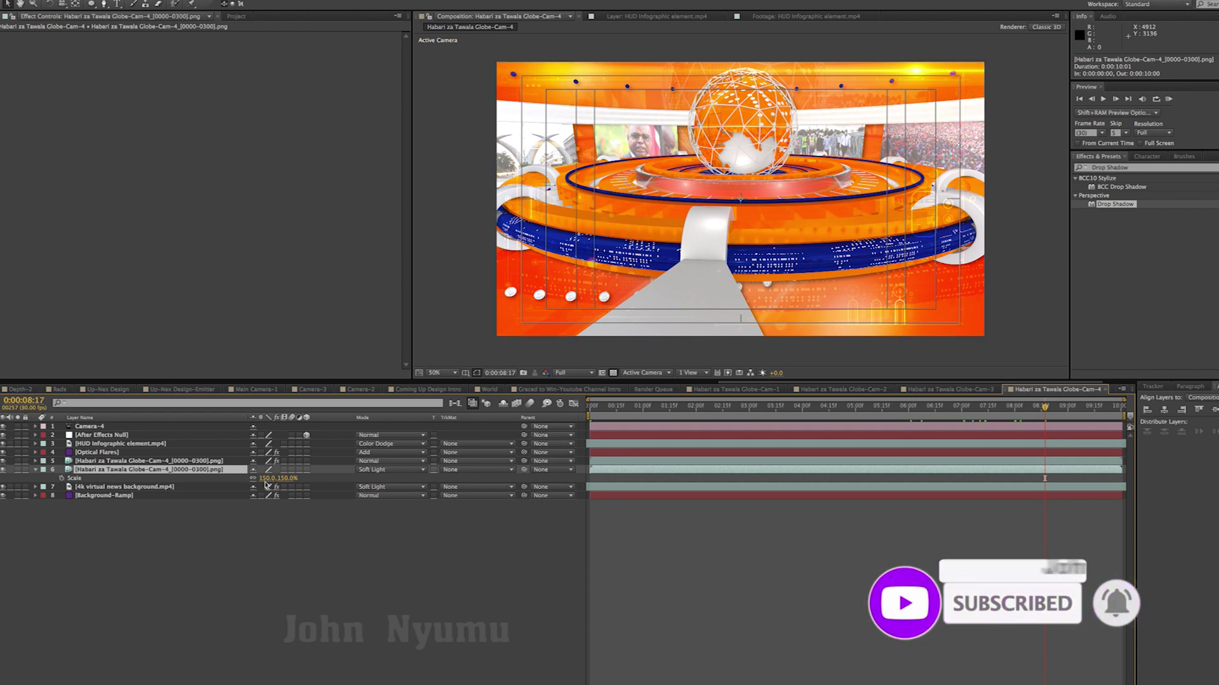
{"action": "left_click_drag", "start_coordinate": [266, 484], "coordinate": [273, 482]}
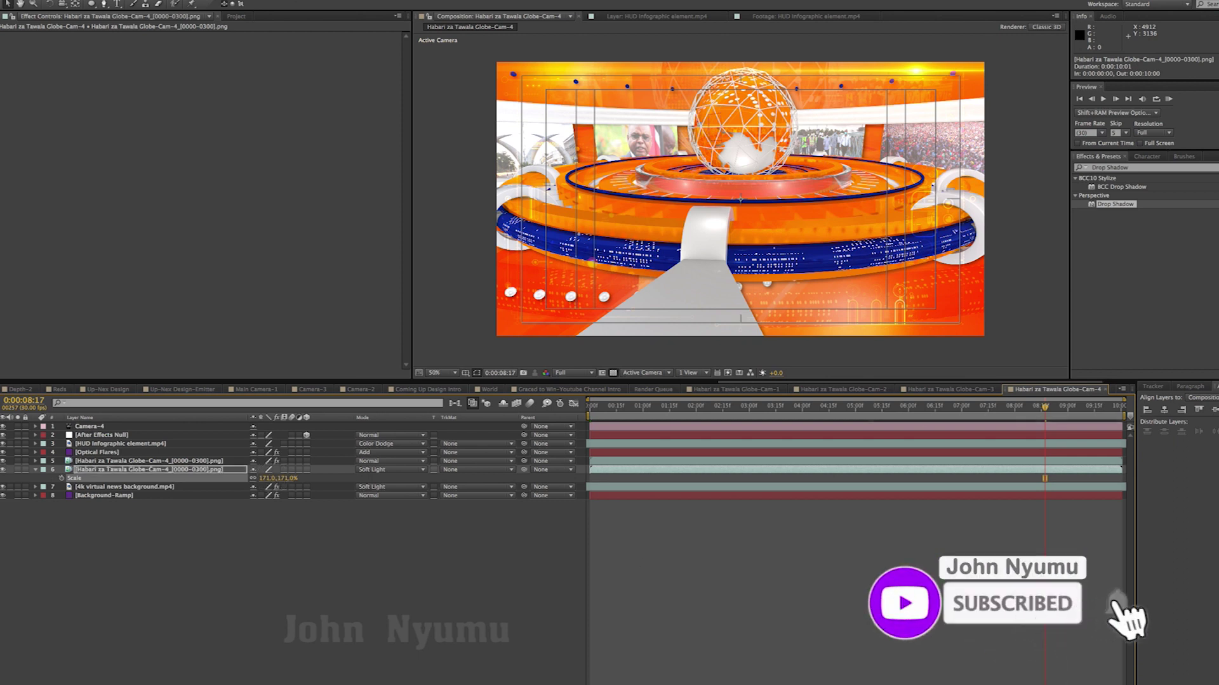
{"action": "left_click", "coordinate": [989, 507]}
Step: Set the preview resolution to Half and scrub around eight seconds to check the globe
{"action": "key", "text": "Page_Up"}
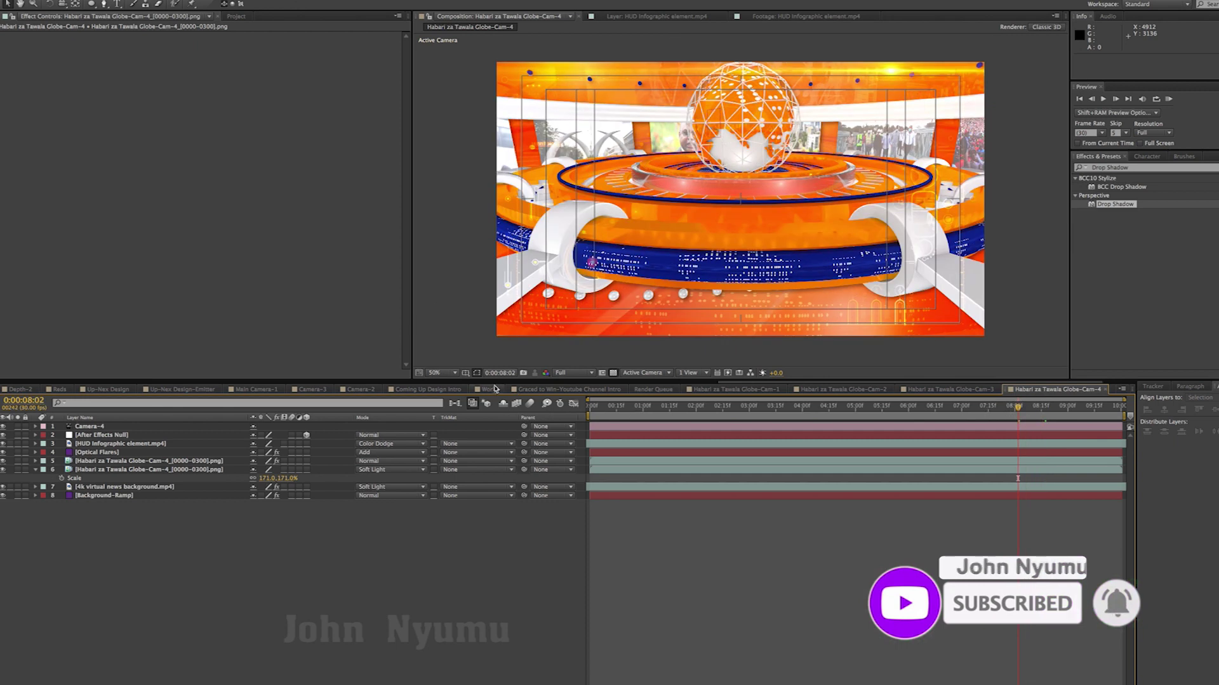
{"action": "left_click", "coordinate": [1018, 409]}
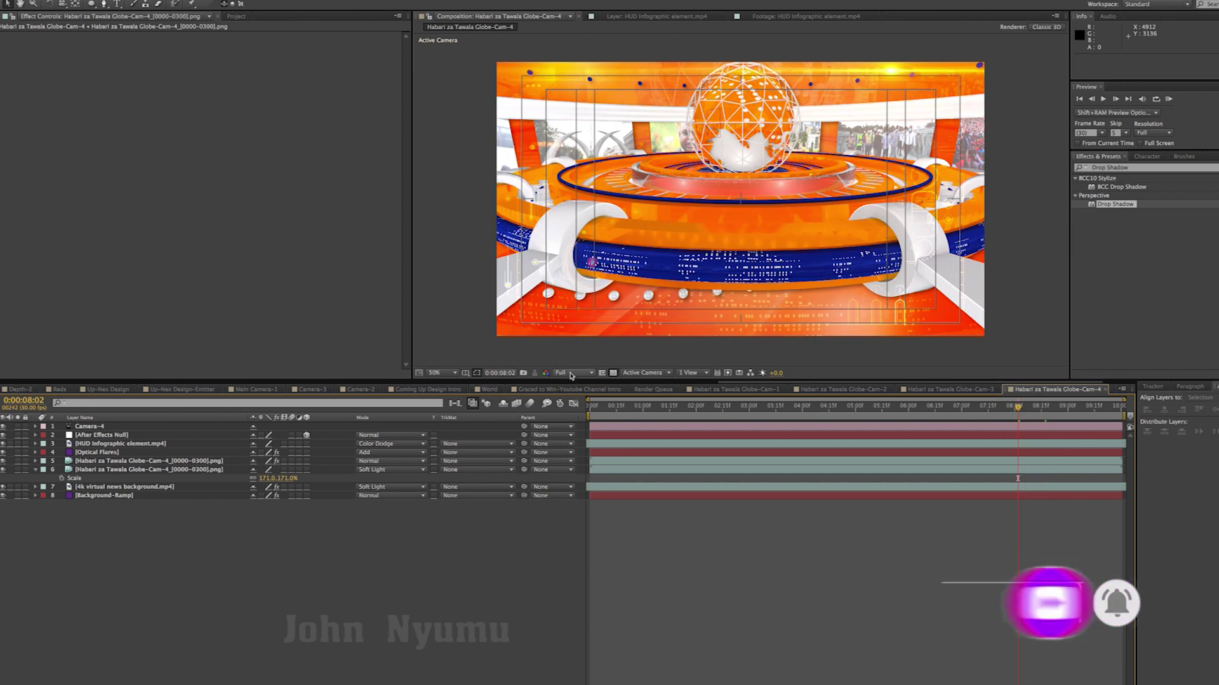
{"action": "left_click", "coordinate": [571, 375]}
{"action": "left_click", "coordinate": [571, 402]}
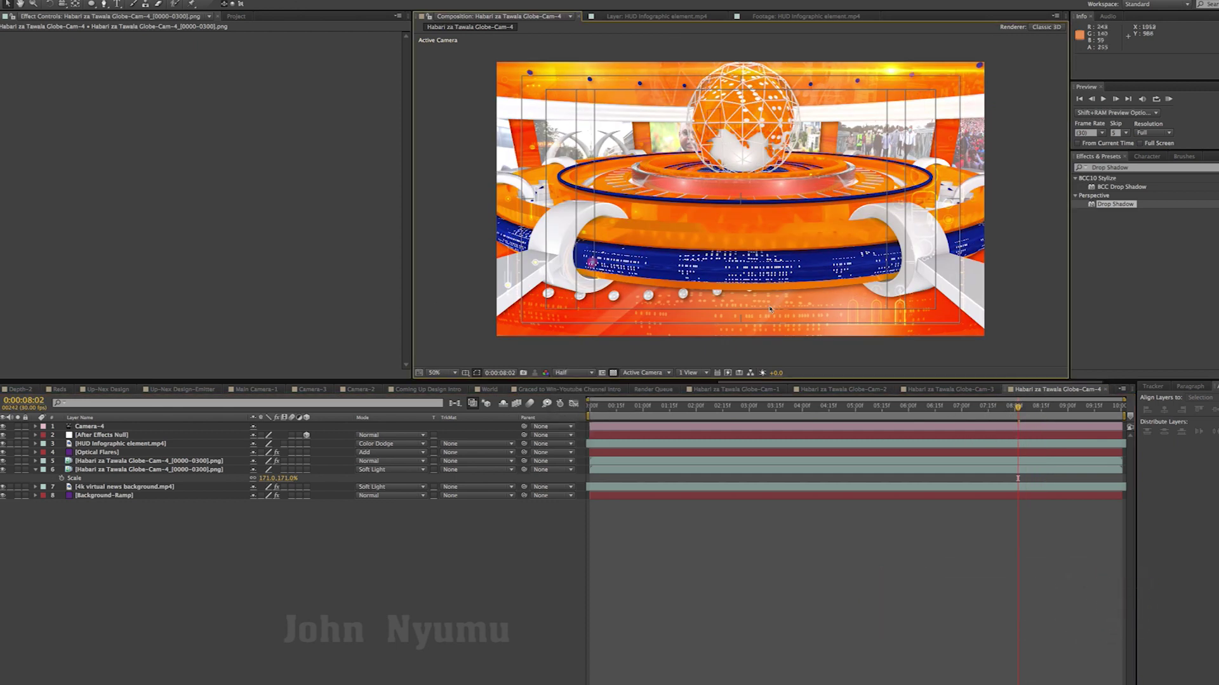
{"action": "mouse_move", "coordinate": [1018, 408]}
{"action": "left_mouse_down"}
{"action": "mouse_move", "coordinate": [989, 410]}
{"action": "mouse_move", "coordinate": [1038, 410]}
{"action": "left_mouse_up"}
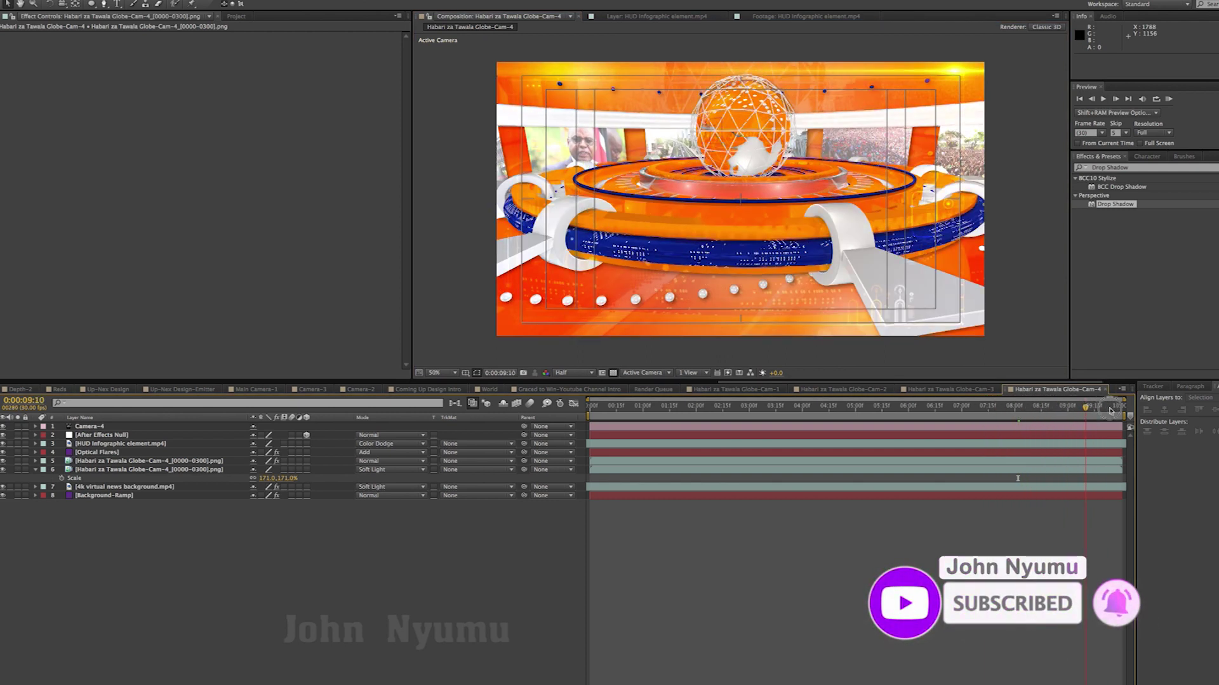
Step: In Globe-Cam-3, select the Color Correction, Vibrance, Camera Blur and Depth-2 layers
{"action": "left_click_drag", "start_coordinate": [1038, 409], "coordinate": [1122, 408]}
{"action": "left_click", "coordinate": [934, 391]}
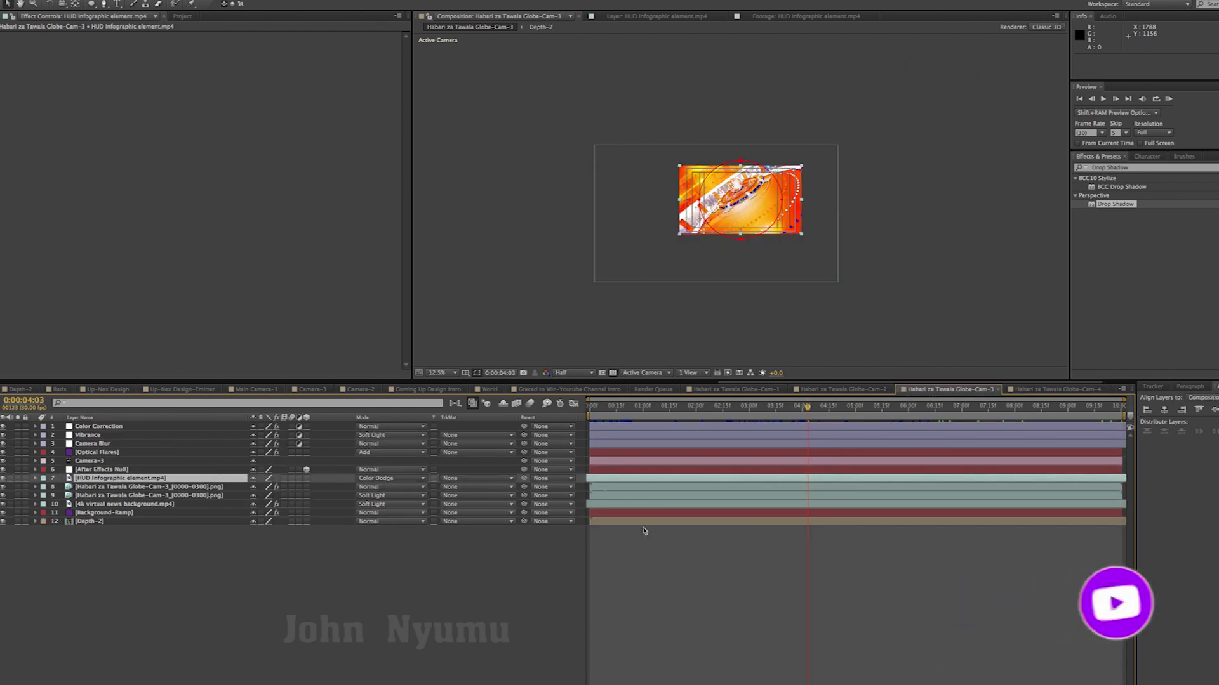
{"action": "left_click", "coordinate": [92, 425]}
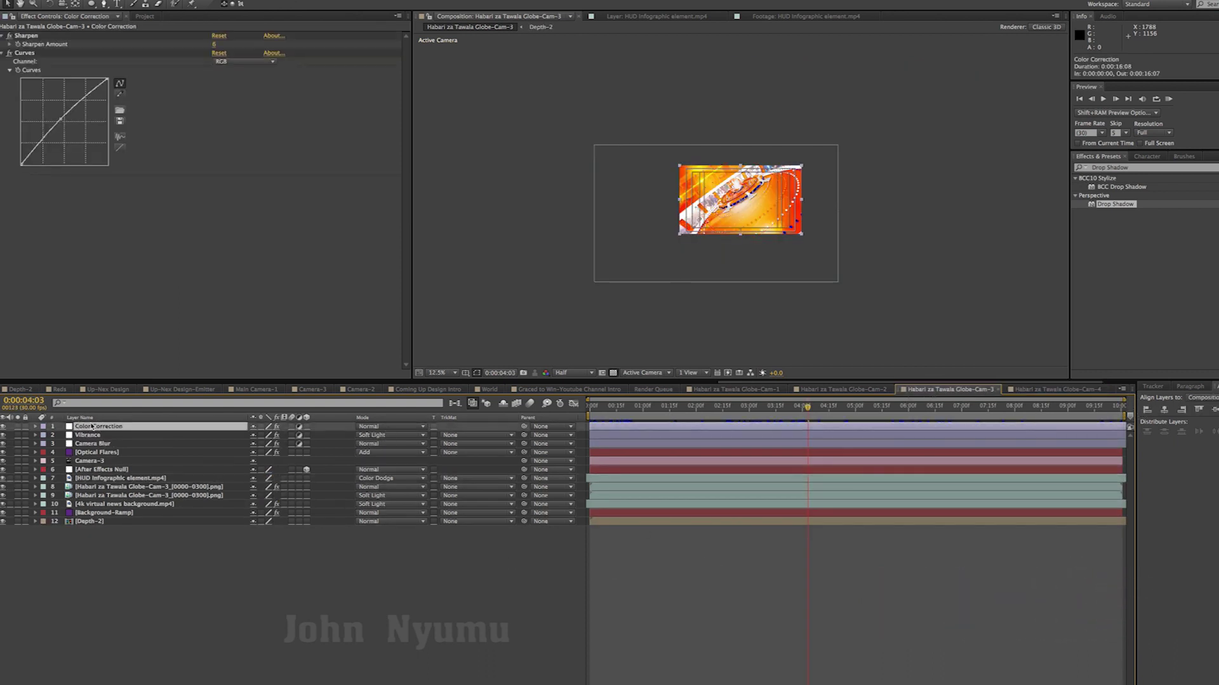
{"action": "left_click", "coordinate": [92, 435], "text": "shift"}
{"action": "left_click", "coordinate": [93, 444], "text": "shift"}
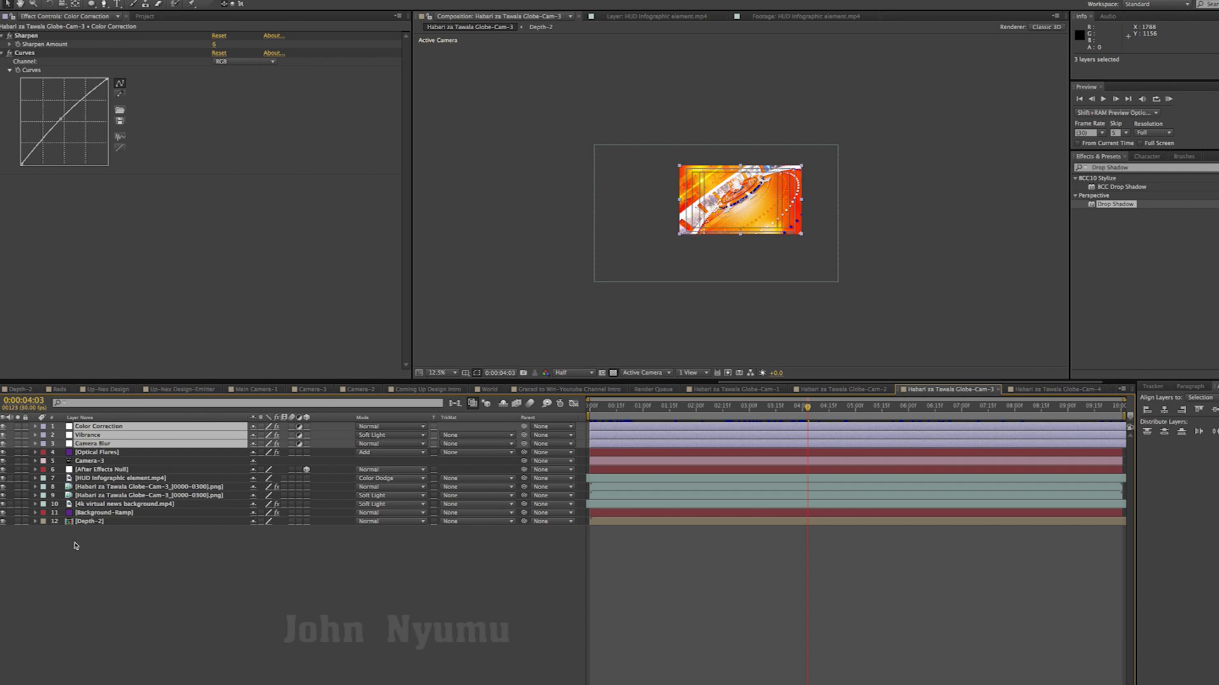
{"action": "left_click", "coordinate": [79, 522], "text": "ctrl"}
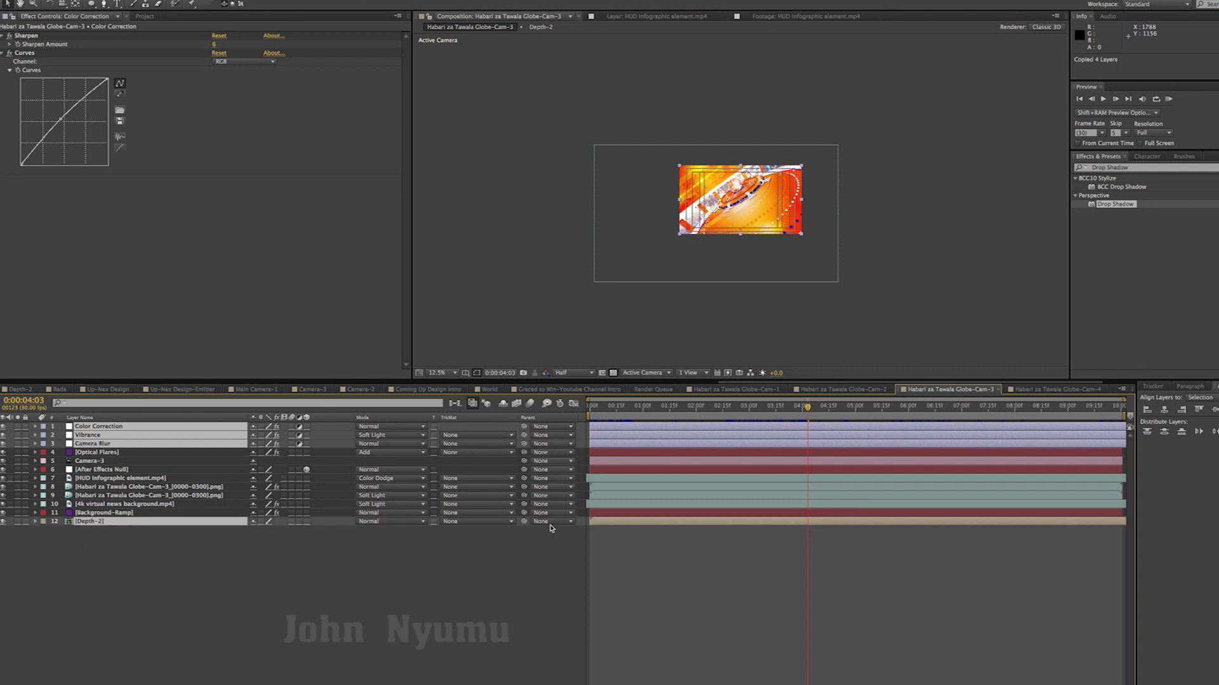
Step: Paste the four layers at the start of Globe-Cam-4 and move Depth-2 to the bottom
{"action": "left_click", "coordinate": [1057, 389]}
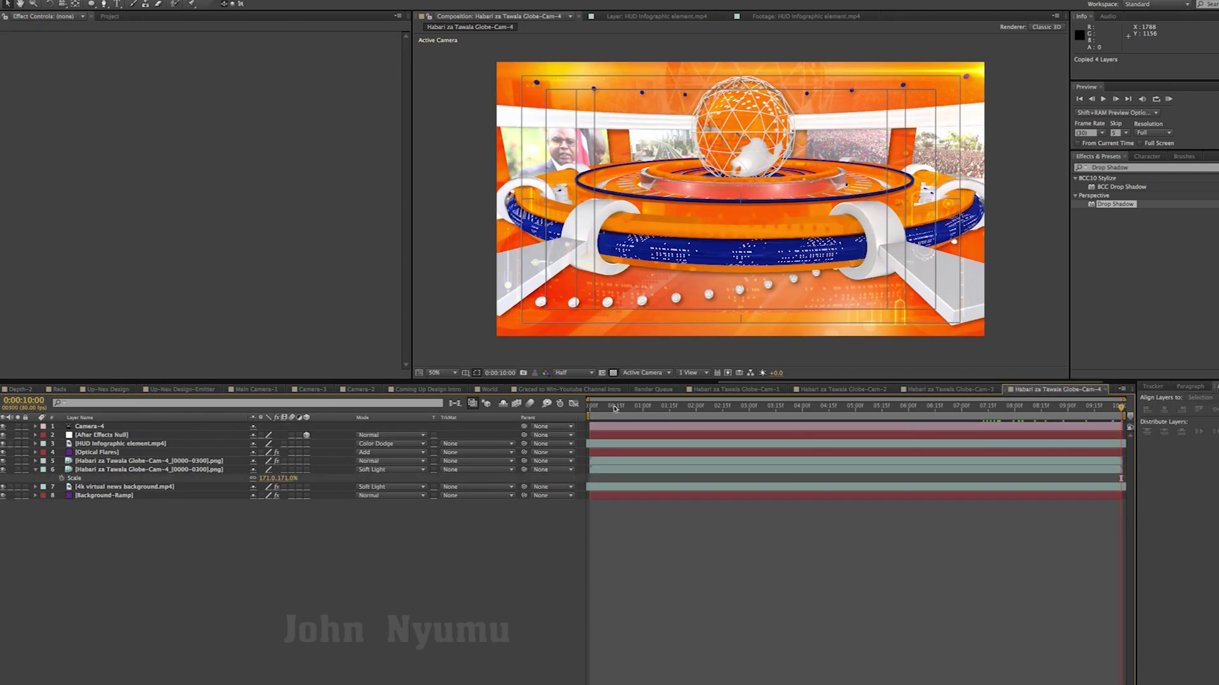
{"action": "left_click_drag", "start_coordinate": [615, 408], "coordinate": [531, 409]}
{"action": "key", "text": "ctrl+v"}
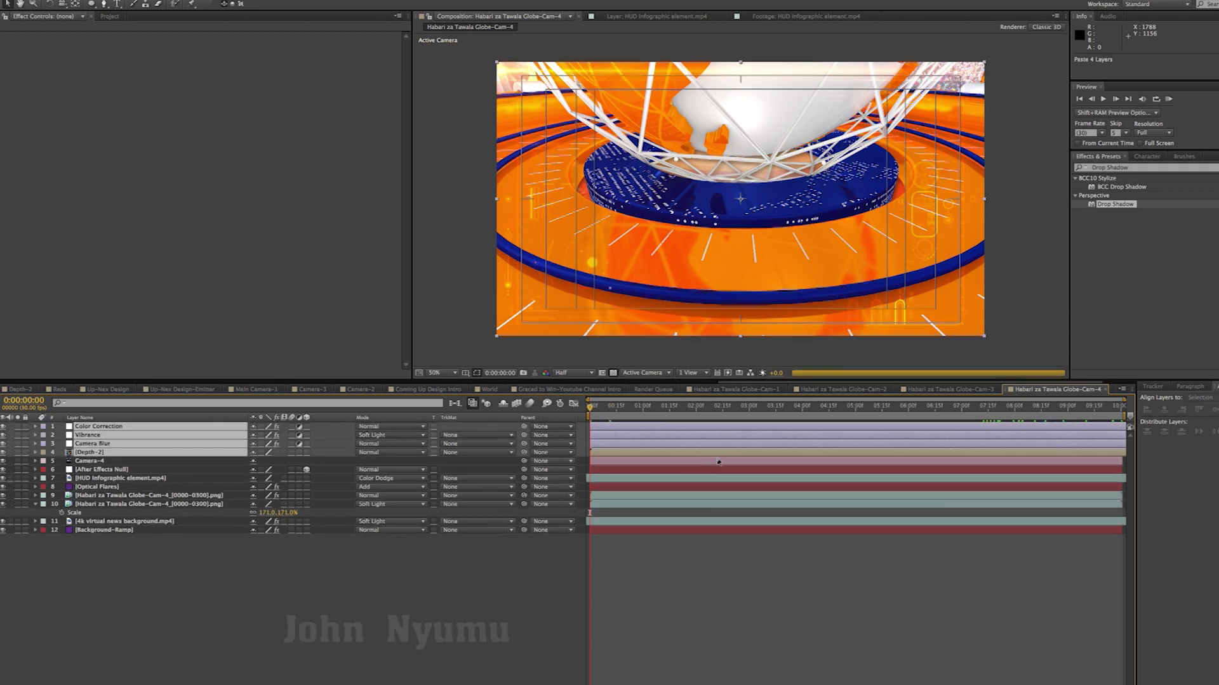
{"action": "left_click", "coordinate": [163, 587]}
{"action": "left_click_drag", "start_coordinate": [85, 456], "coordinate": [93, 544]}
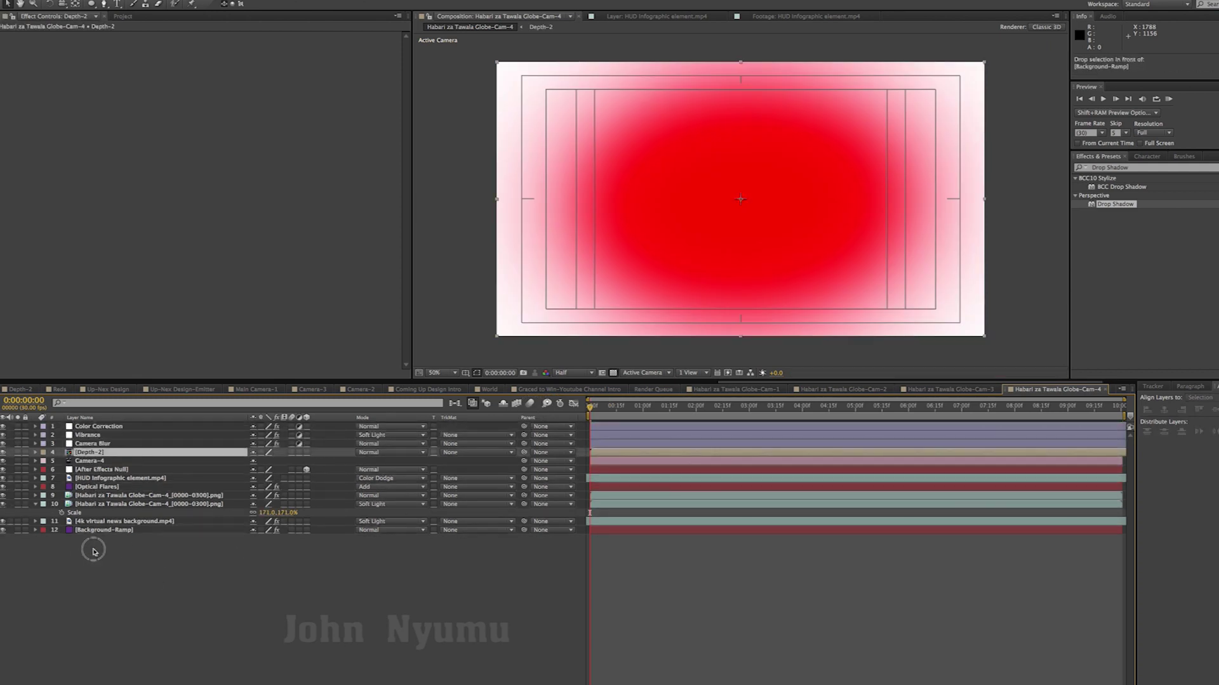
{"action": "left_click", "coordinate": [720, 591]}
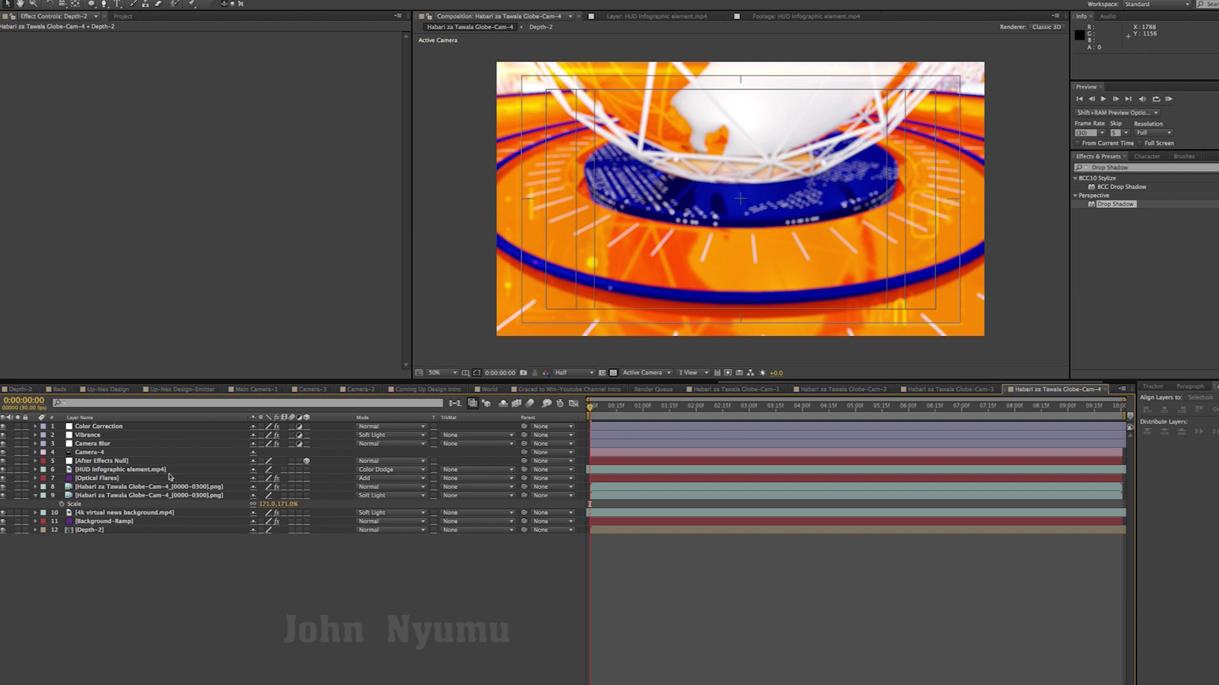
{"action": "left_click", "coordinate": [99, 444]}
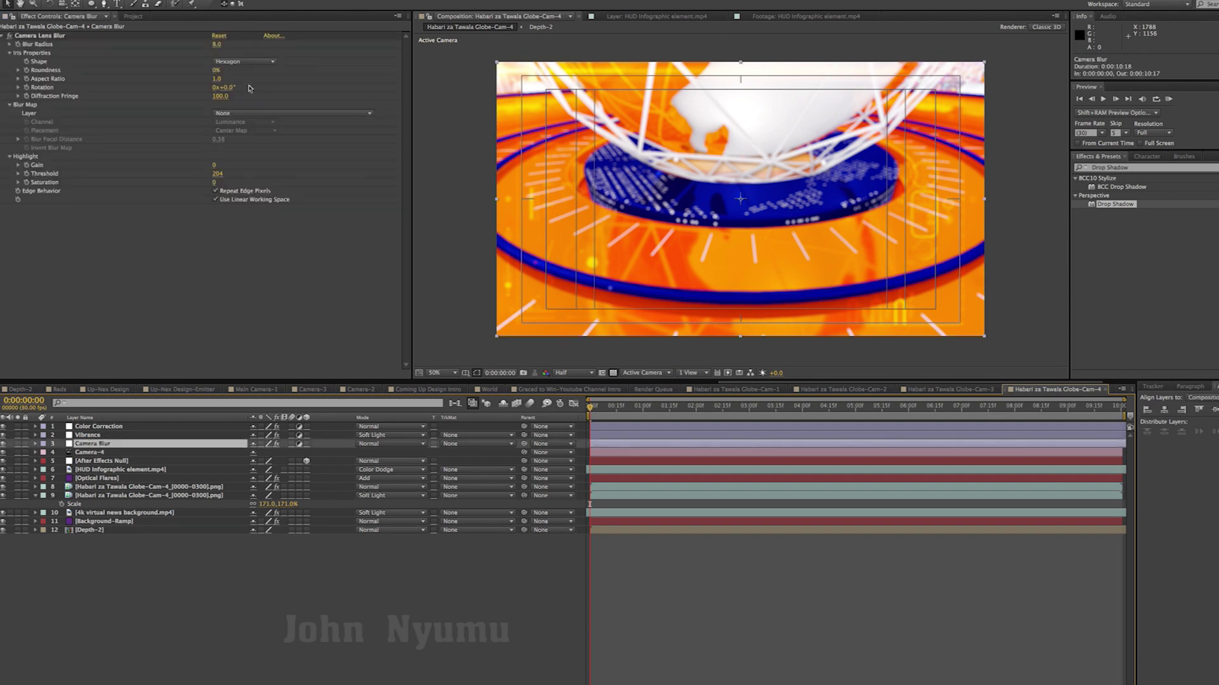
Step: Set Camera Blur's blur map layer to Depth-2, then scrub to about 3s24f to check the depth blur
{"action": "left_click", "coordinate": [238, 115]}
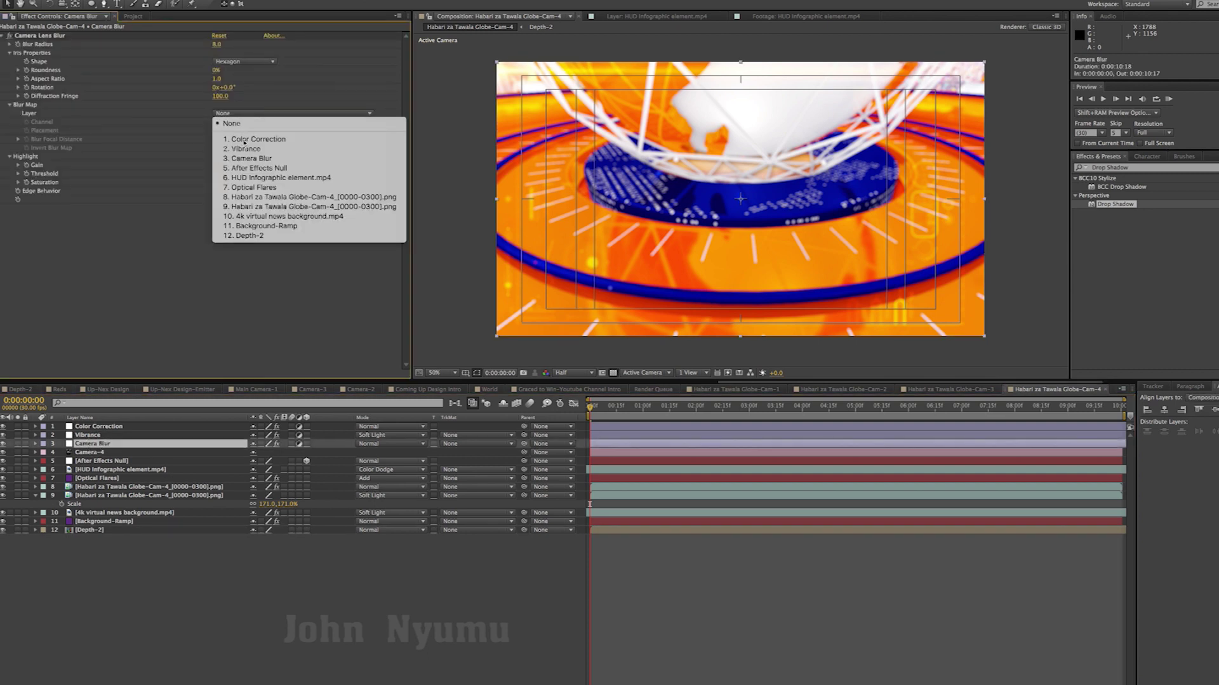
{"action": "left_click", "coordinate": [267, 237]}
{"action": "left_click", "coordinate": [828, 600]}
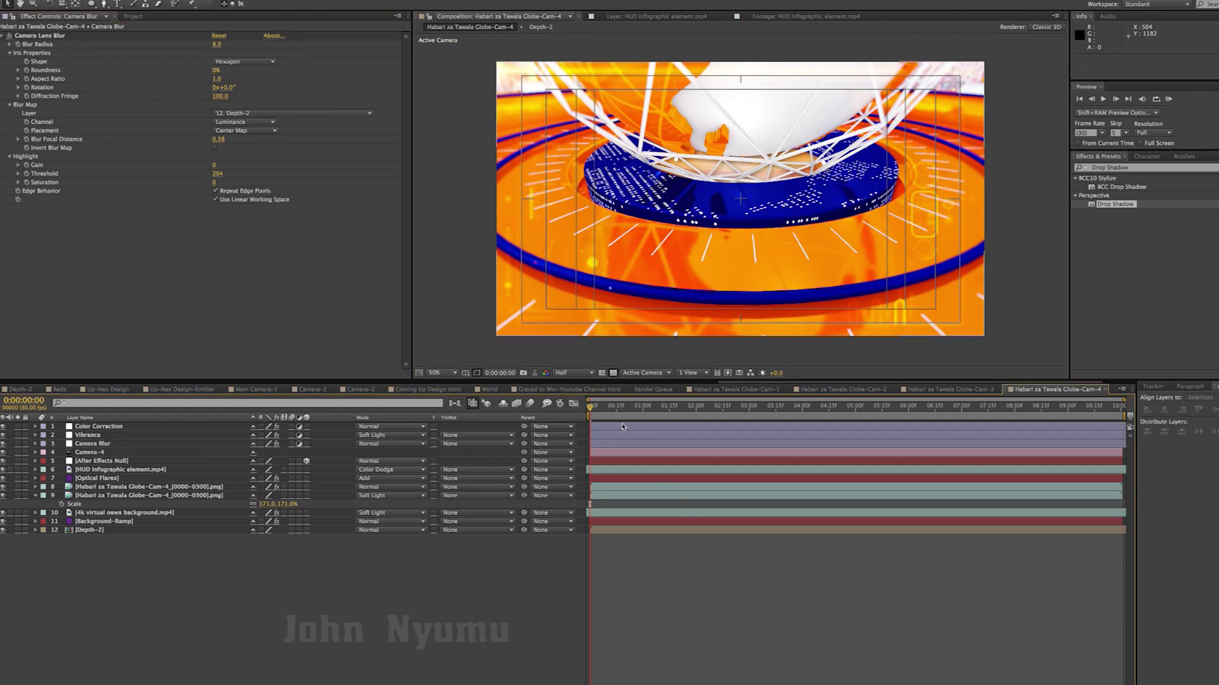
{"action": "left_click_drag", "start_coordinate": [608, 413], "coordinate": [703, 415]}
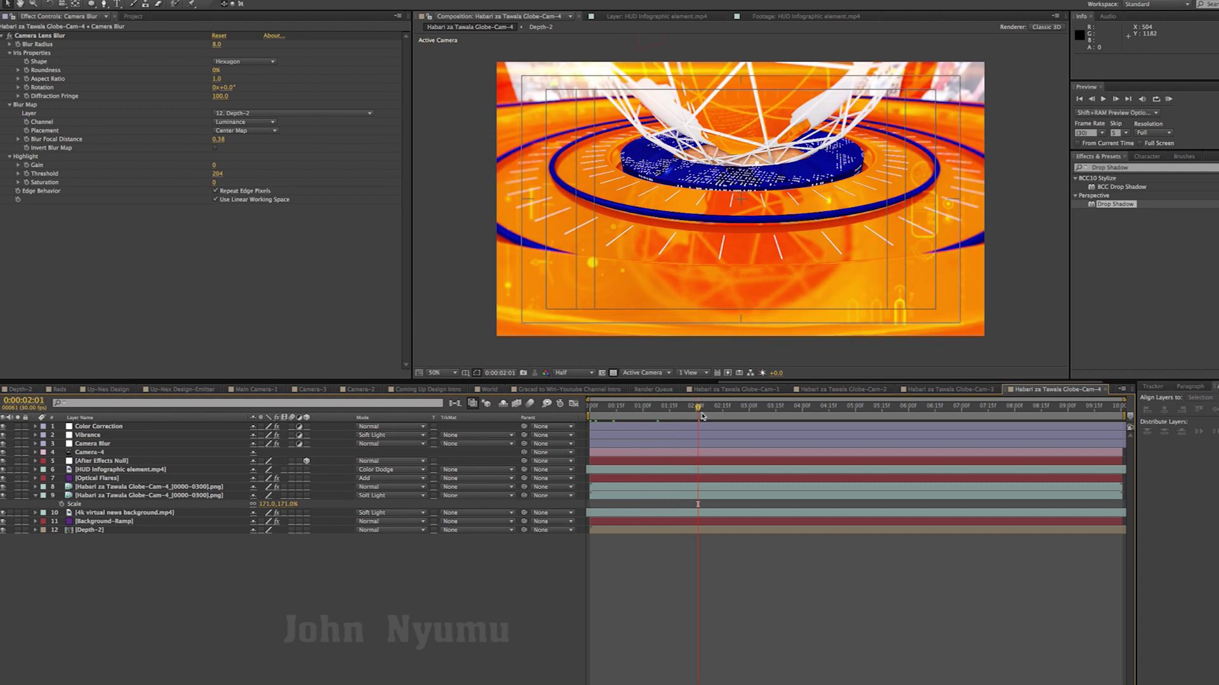
{"action": "left_click", "coordinate": [792, 411]}
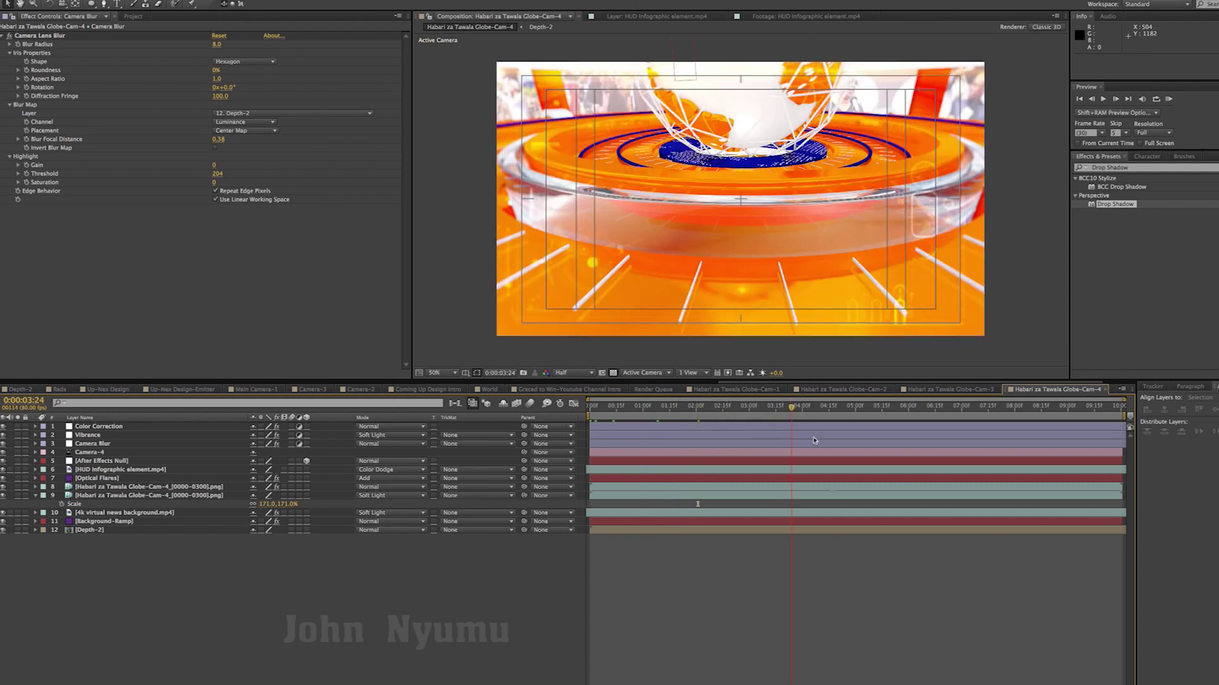
{"action": "key", "text": "u"}
{"action": "key", "text": "u"}
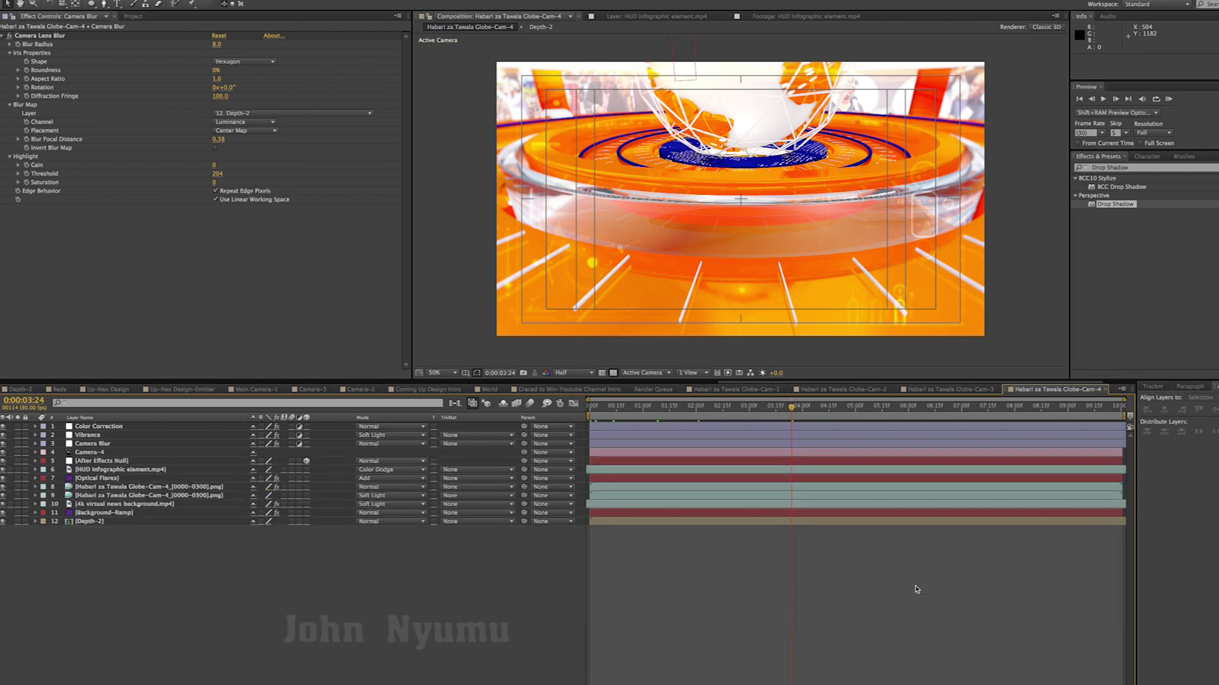
{"action": "key", "text": "Home"}
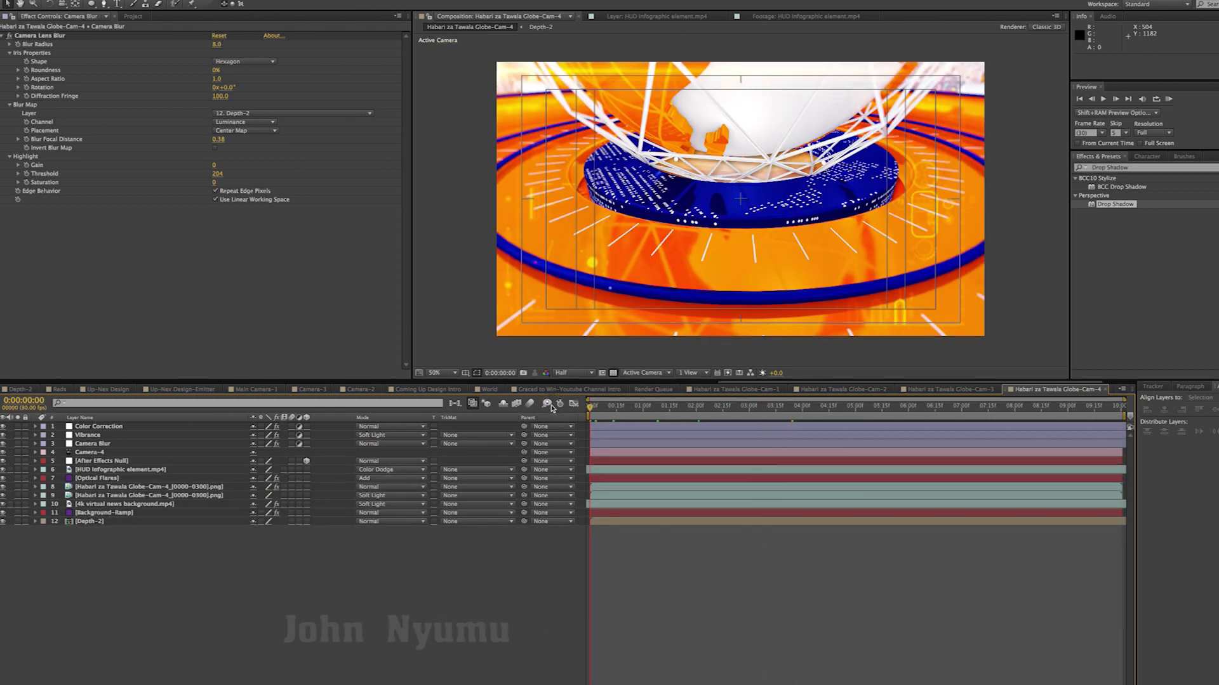
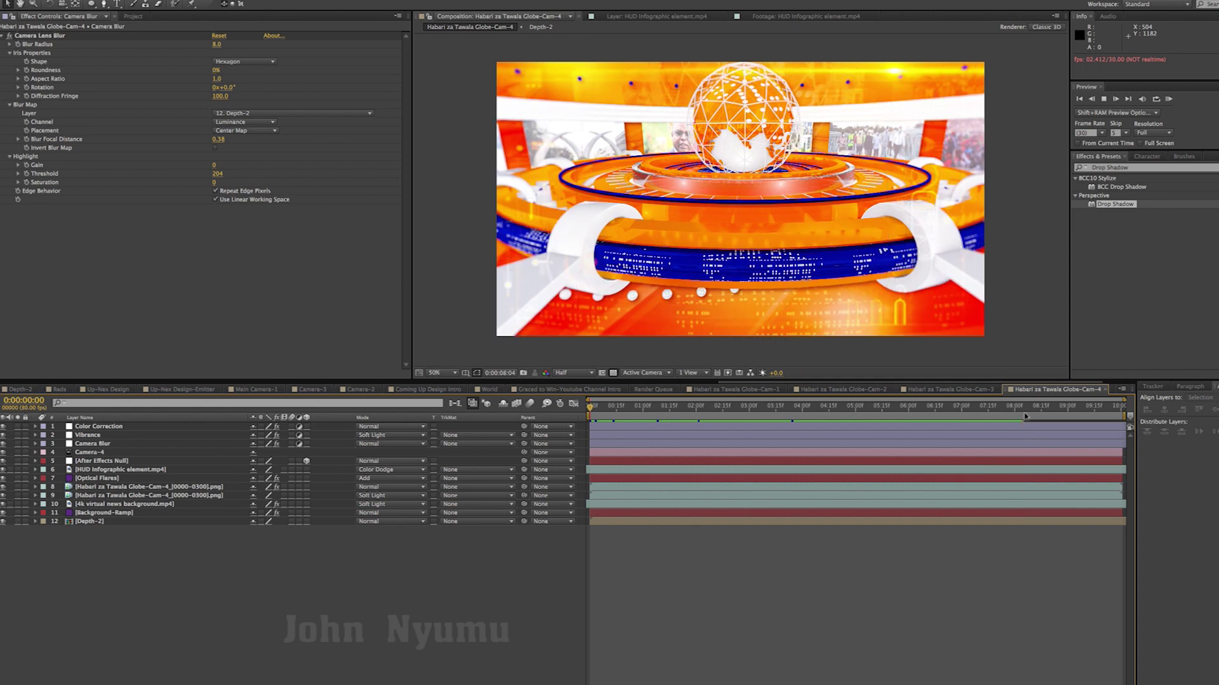
Step: Stop the preview, return to 0:00:06:10, zoom the viewer to 25% and save the project
{"action": "key", "text": "space"}
{"action": "key", "text": "space"}
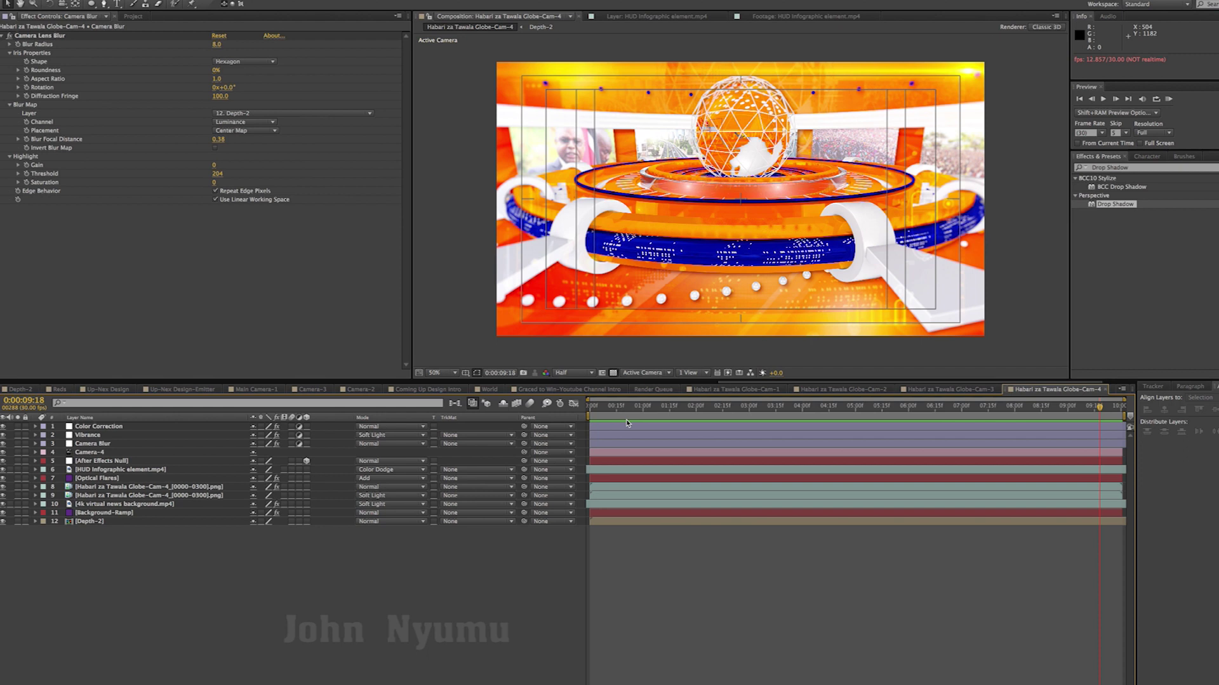
{"action": "mouse_move", "coordinate": [1100, 411]}
{"action": "left_mouse_down"}
{"action": "mouse_move", "coordinate": [893, 412]}
{"action": "mouse_move", "coordinate": [1122, 410]}
{"action": "left_mouse_up"}
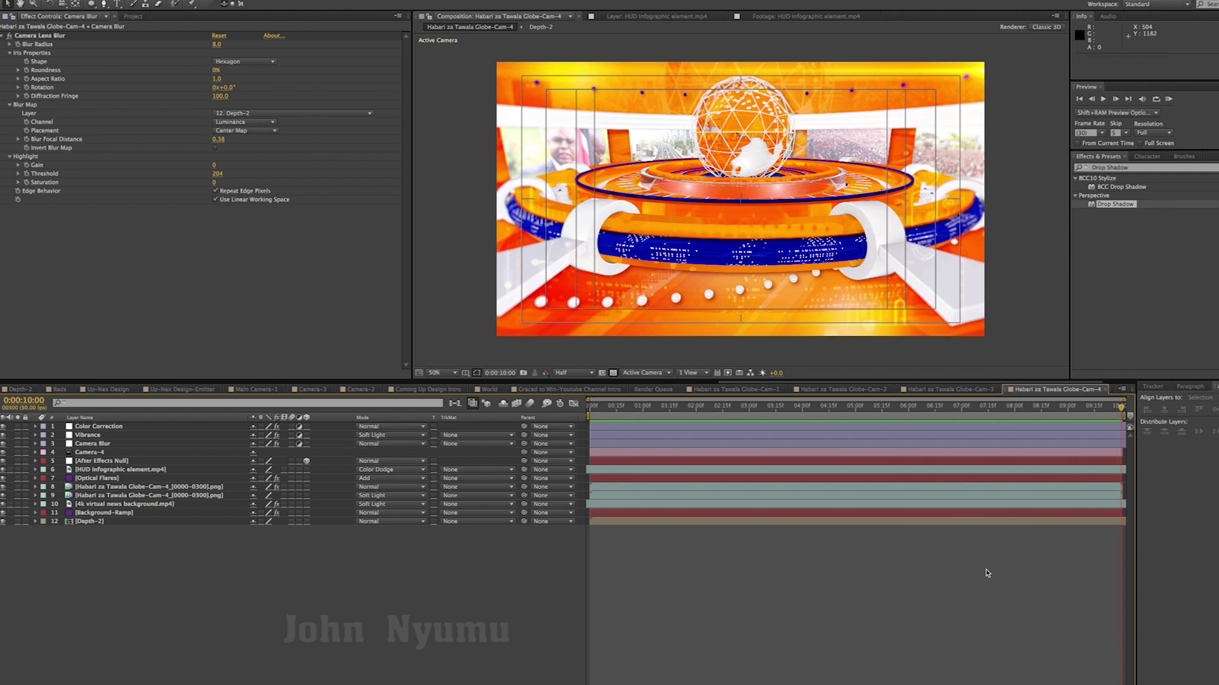
{"action": "key", "text": "comma"}
{"action": "key", "text": "ctrl+s"}
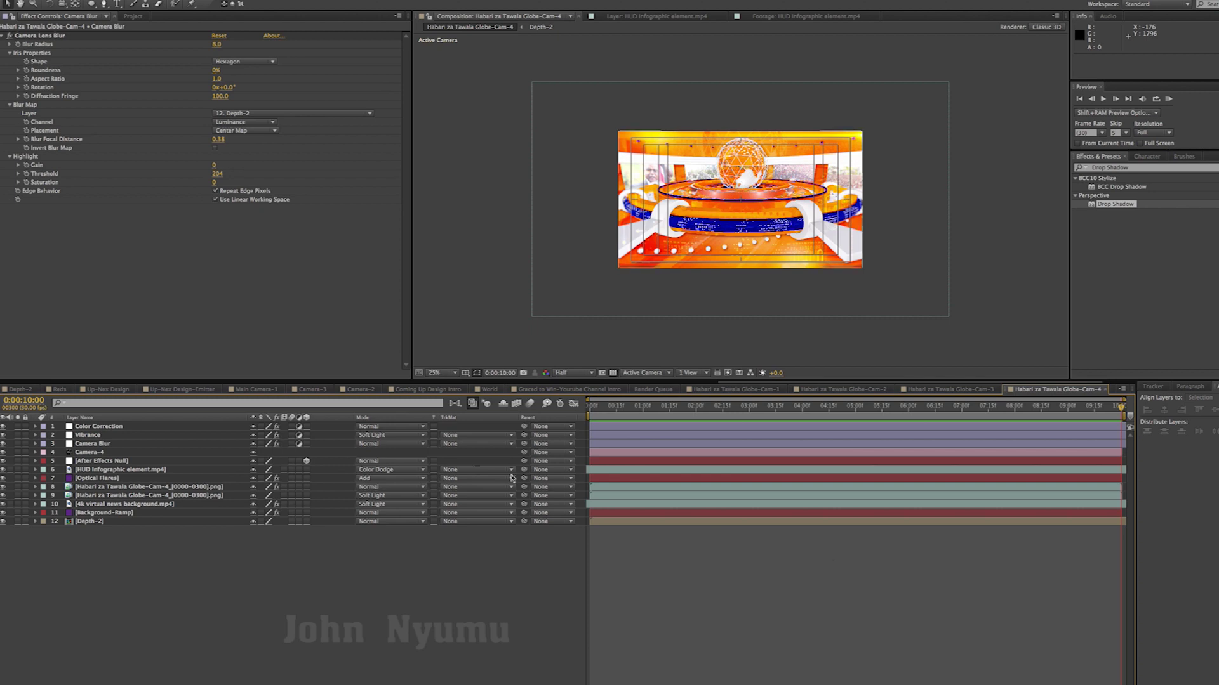
Step: Open the Title-Habari za tawala-Cam-1 composition from the Project panel and scrub its title animation
{"action": "left_click", "coordinate": [134, 17]}
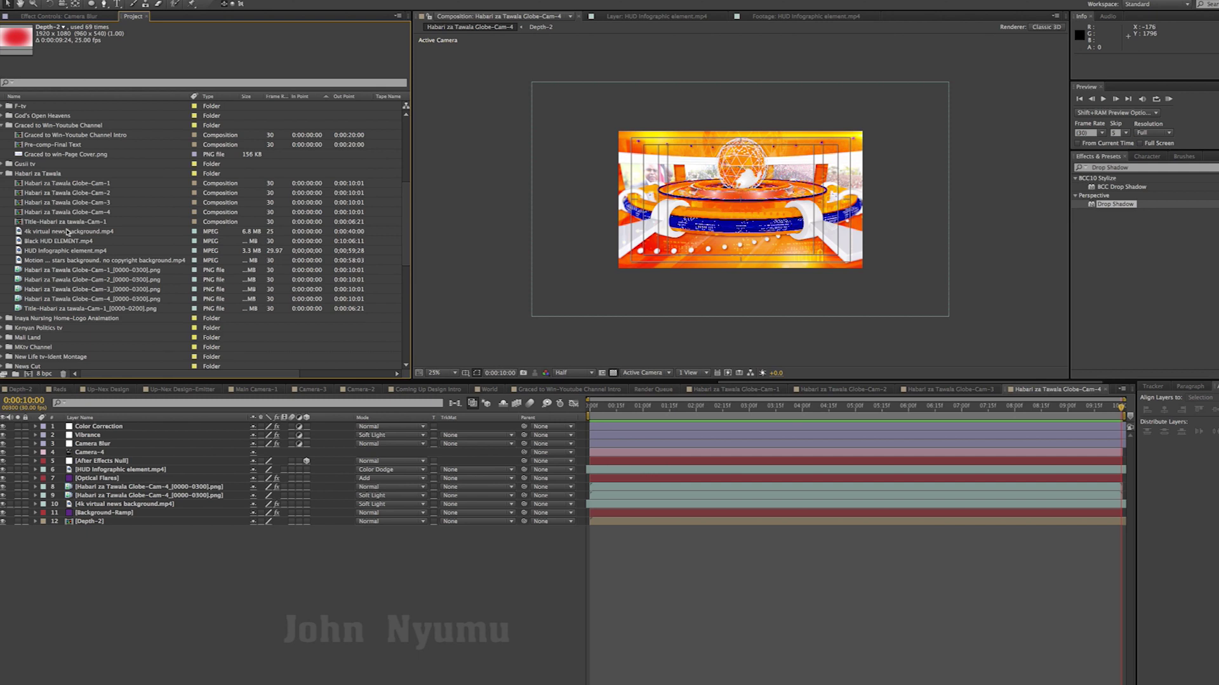
{"action": "left_click", "coordinate": [70, 222]}
{"action": "left_click", "coordinate": [72, 251]}
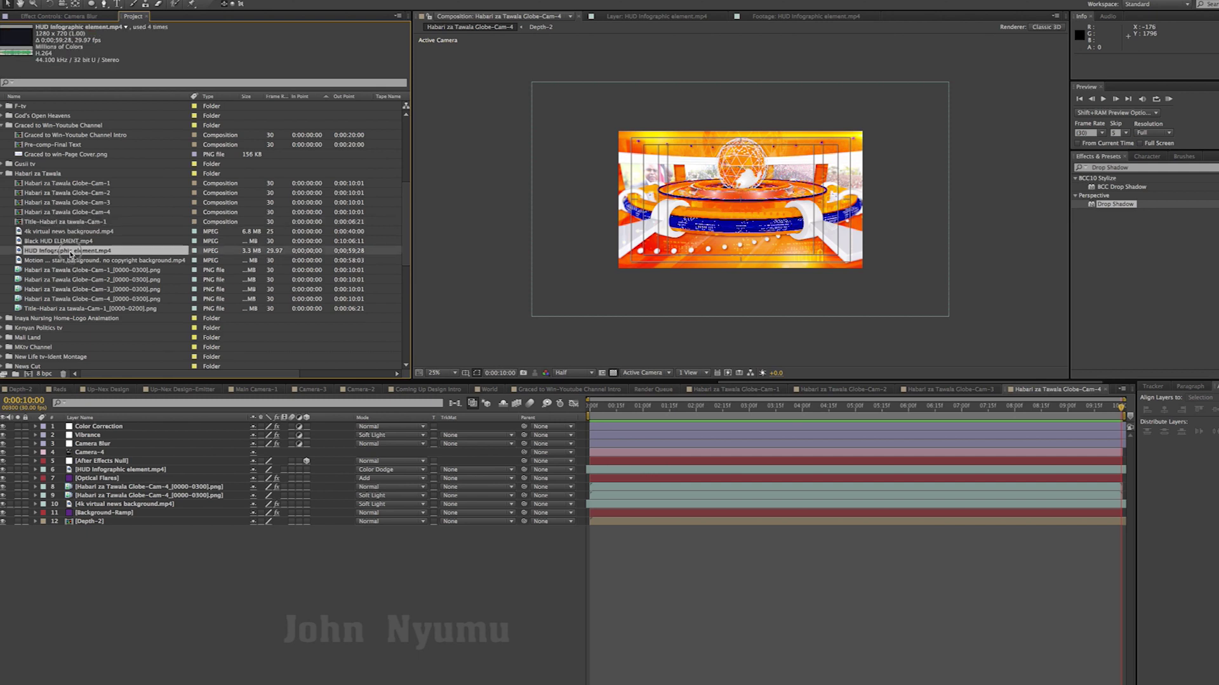
{"action": "left_click", "coordinate": [74, 223]}
{"action": "left_click", "coordinate": [73, 232]}
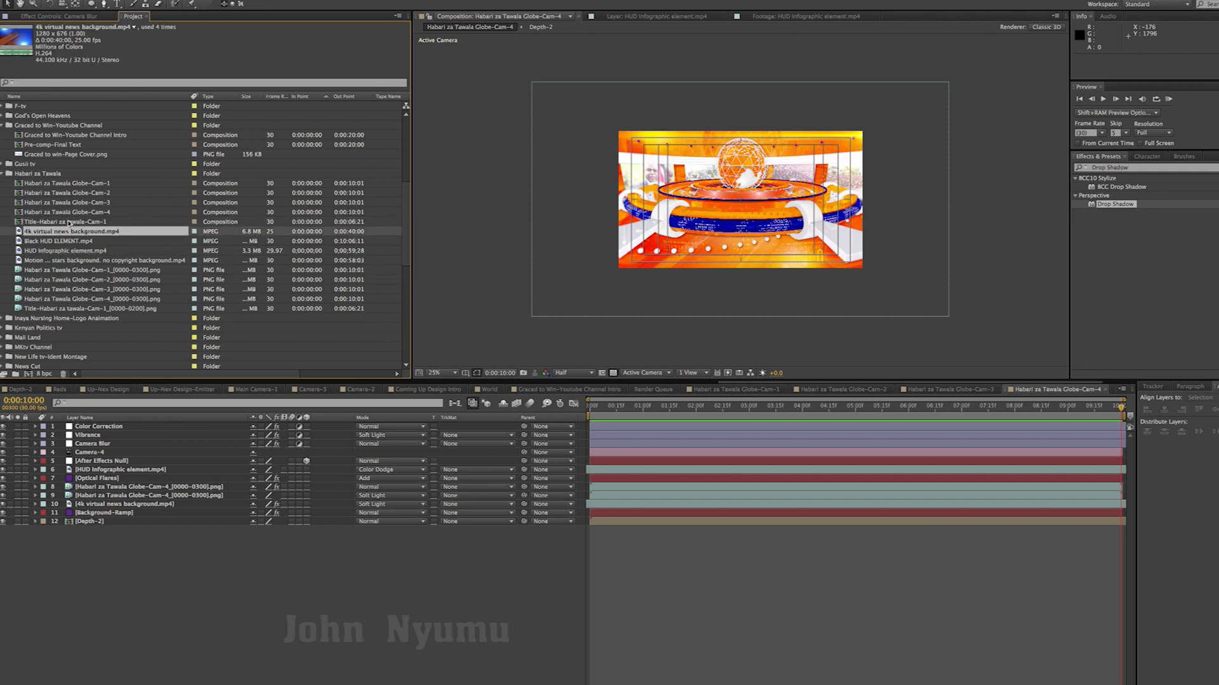
{"action": "left_click", "coordinate": [76, 222]}
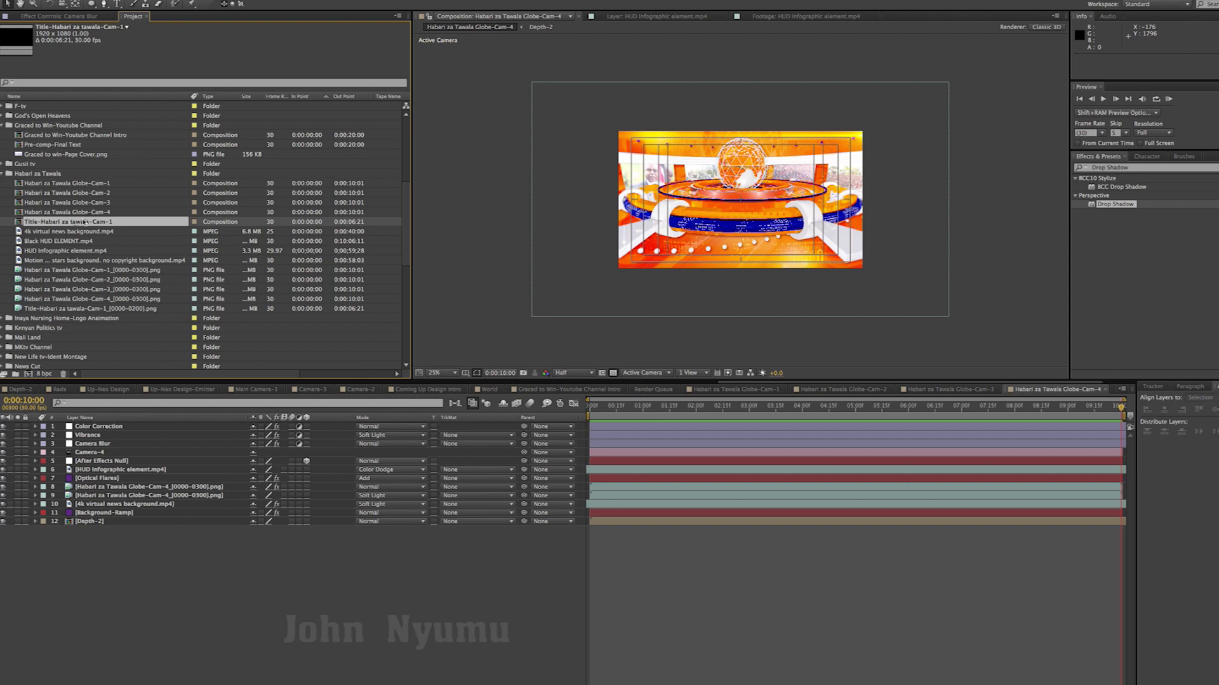
{"action": "double_click", "coordinate": [19, 223]}
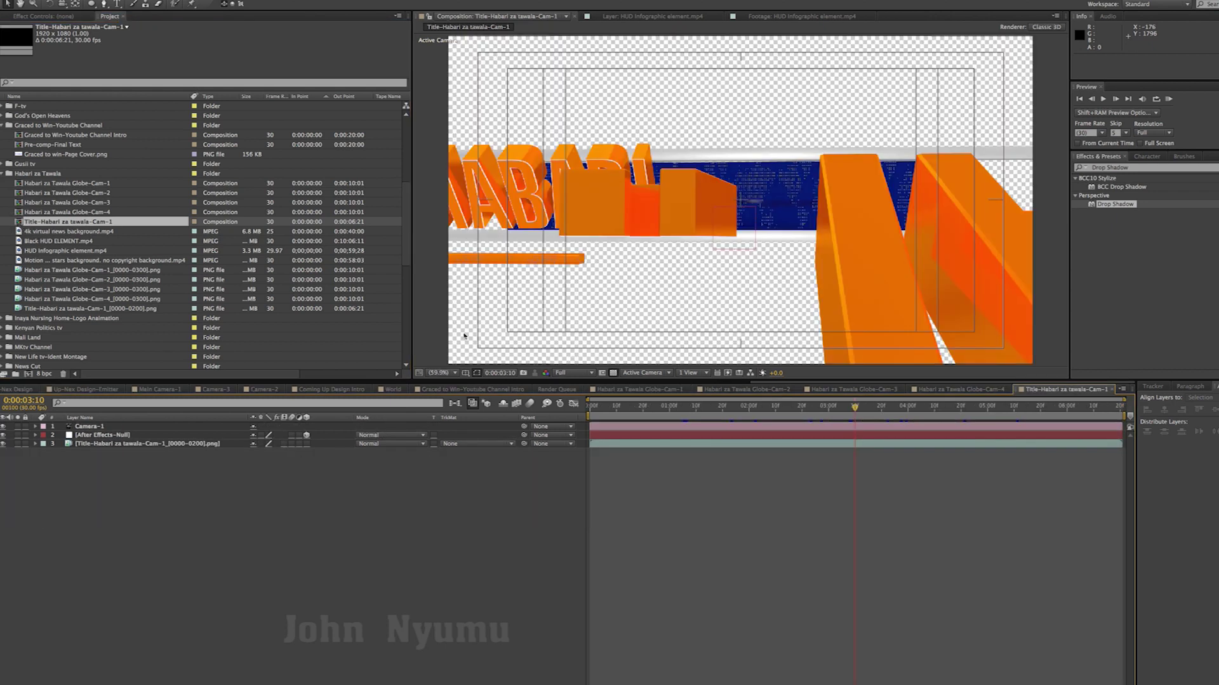
{"action": "mouse_move", "coordinate": [855, 407]}
{"action": "left_mouse_down"}
{"action": "mouse_move", "coordinate": [825, 409]}
{"action": "mouse_move", "coordinate": [1004, 411]}
{"action": "left_mouse_up"}
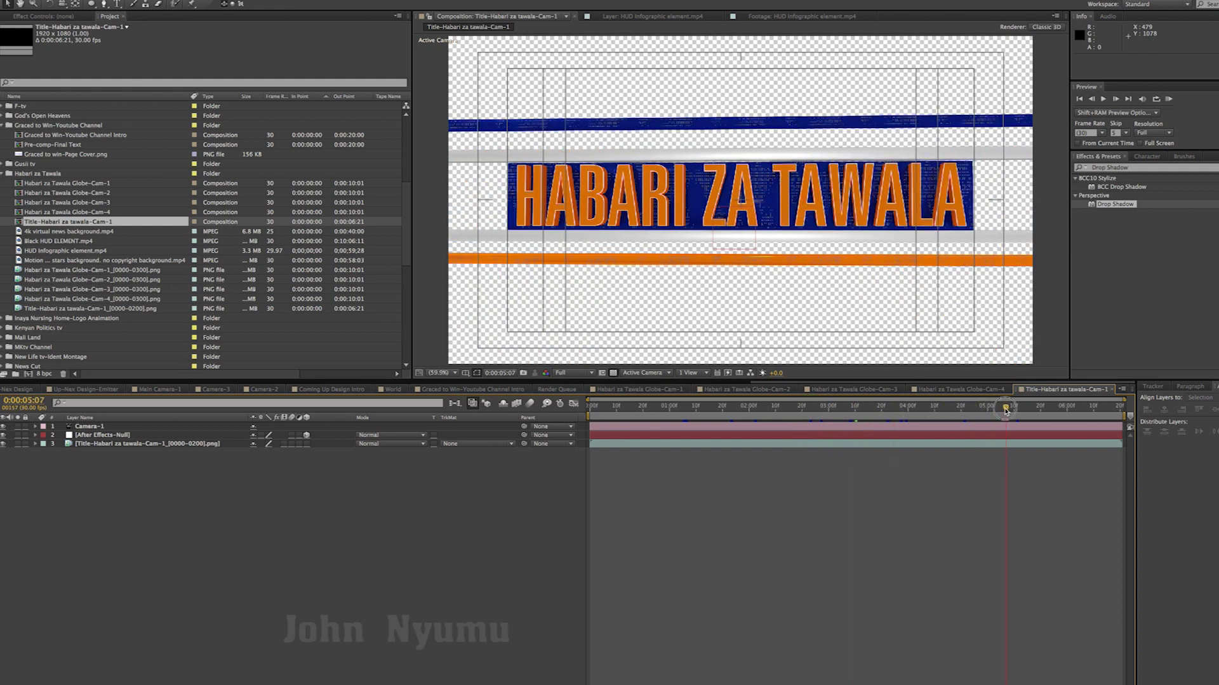
Step: Copy the Background-Ramp layer from the Globe-Cam-4 comp and return to the title comp
{"action": "left_click", "coordinate": [968, 389]}
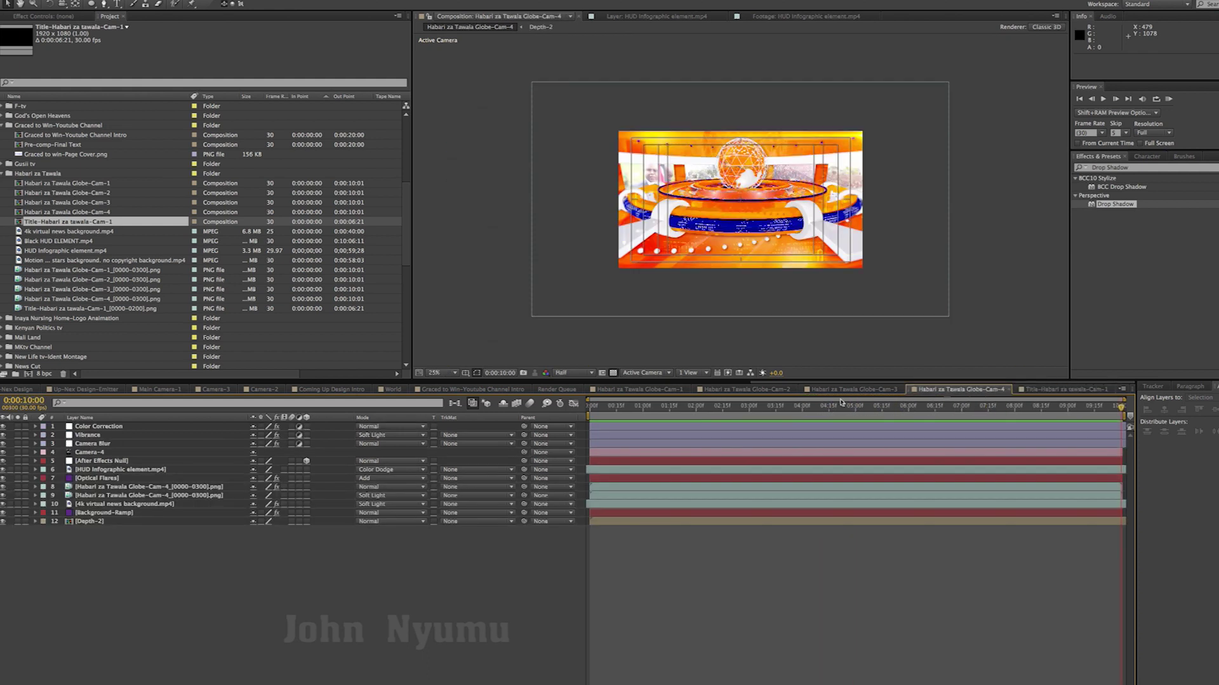
{"action": "left_click", "coordinate": [88, 514]}
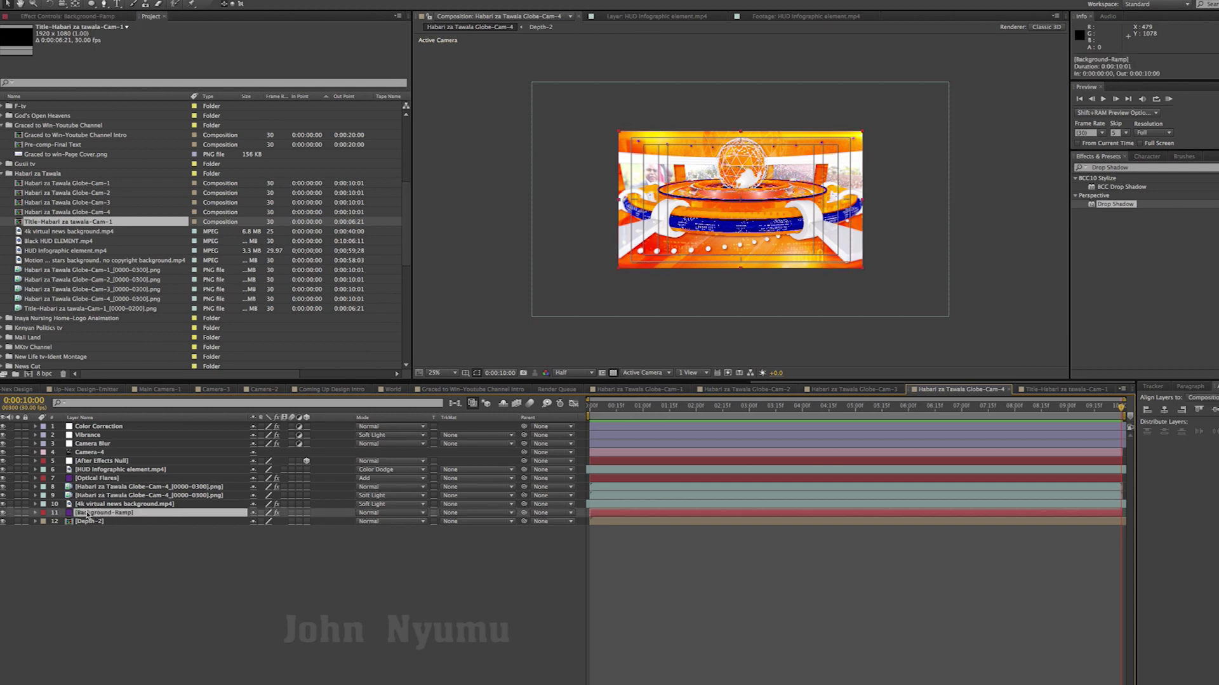
{"action": "key", "text": "ctrl+c"}
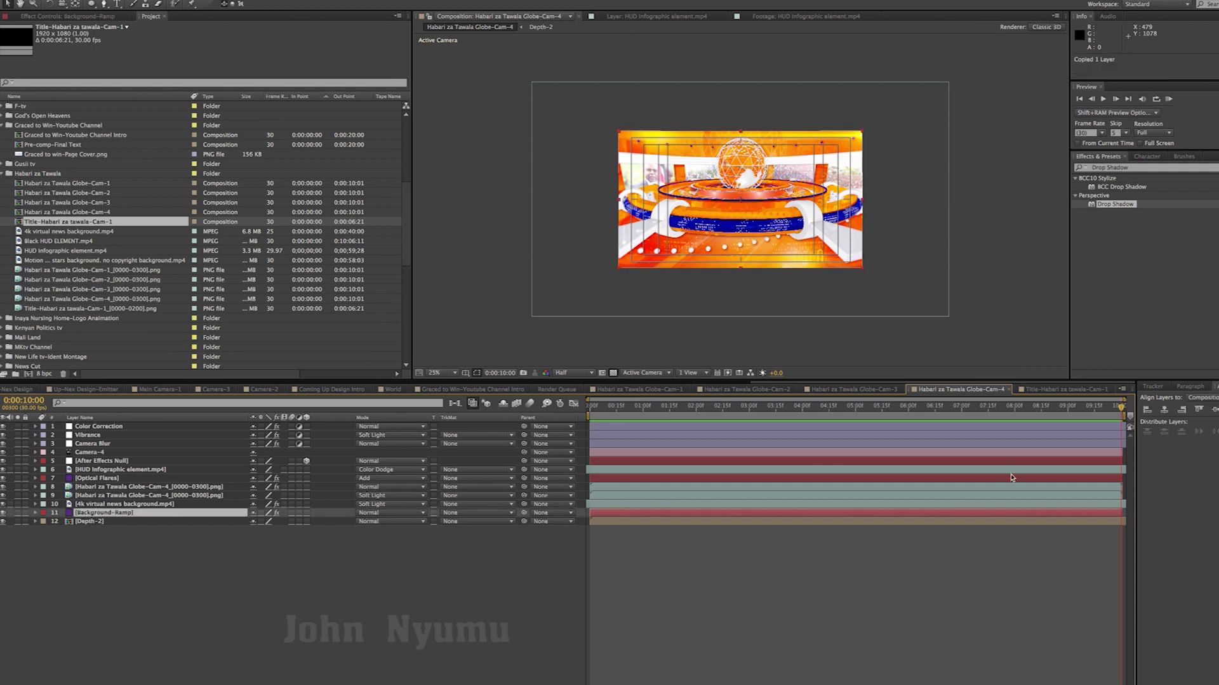
{"action": "left_click", "coordinate": [1067, 389]}
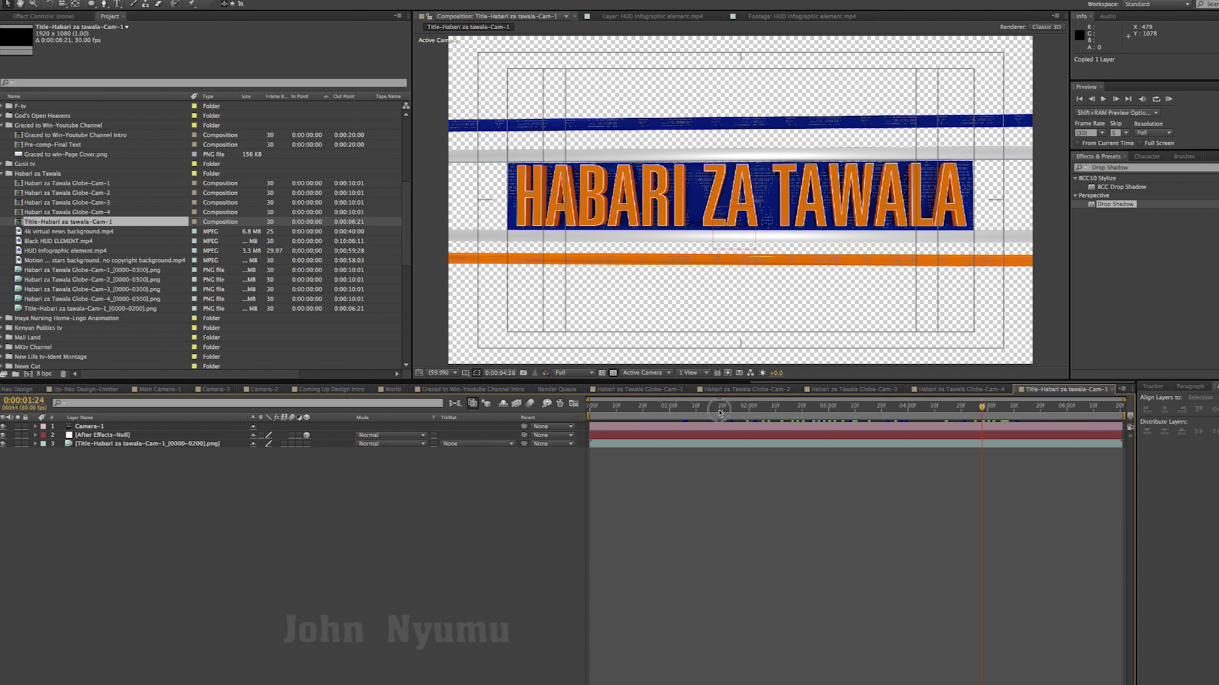
Step: Paste Background-Ramp at the comp start, move it to the bottom of the stack, then revisit Globe-Cam-4
{"action": "key", "text": "Home"}
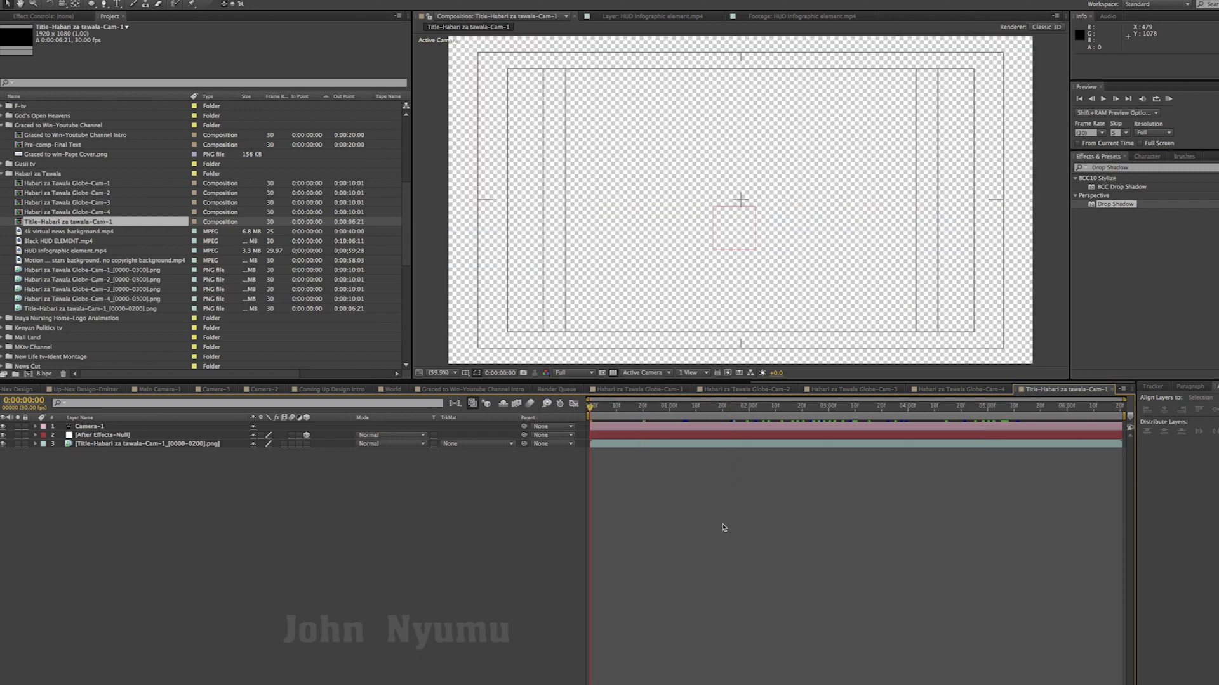
{"action": "key", "text": "ctrl+v"}
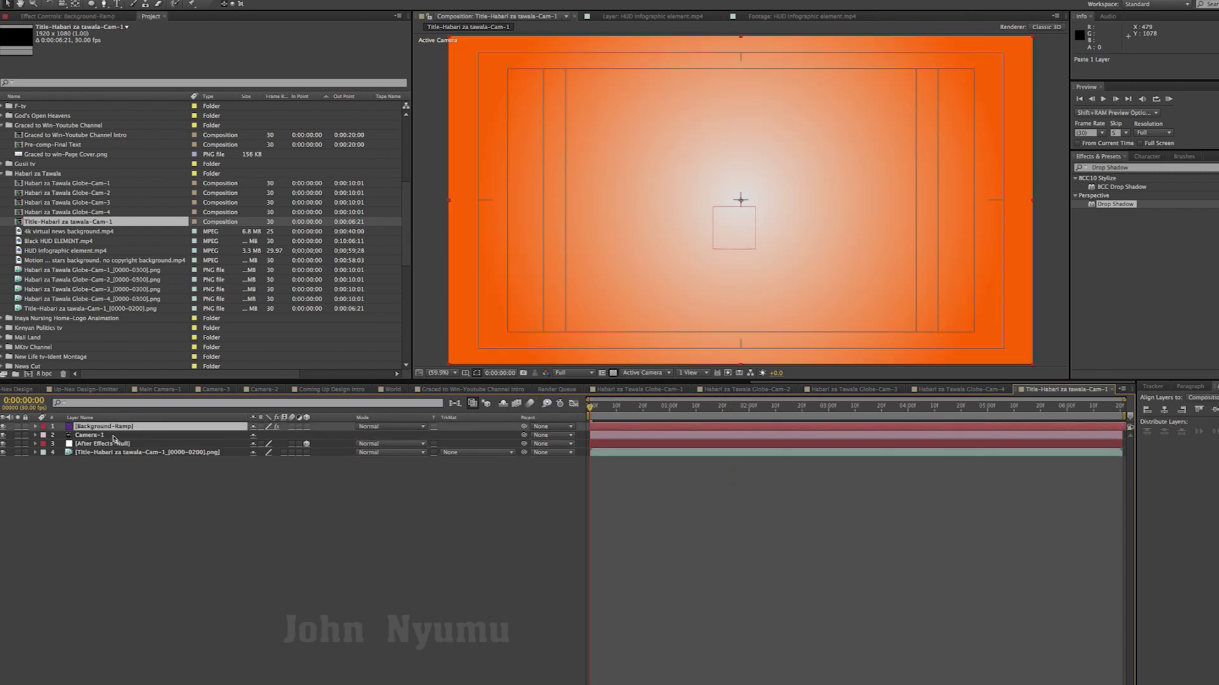
{"action": "left_click_drag", "start_coordinate": [114, 428], "coordinate": [130, 485]}
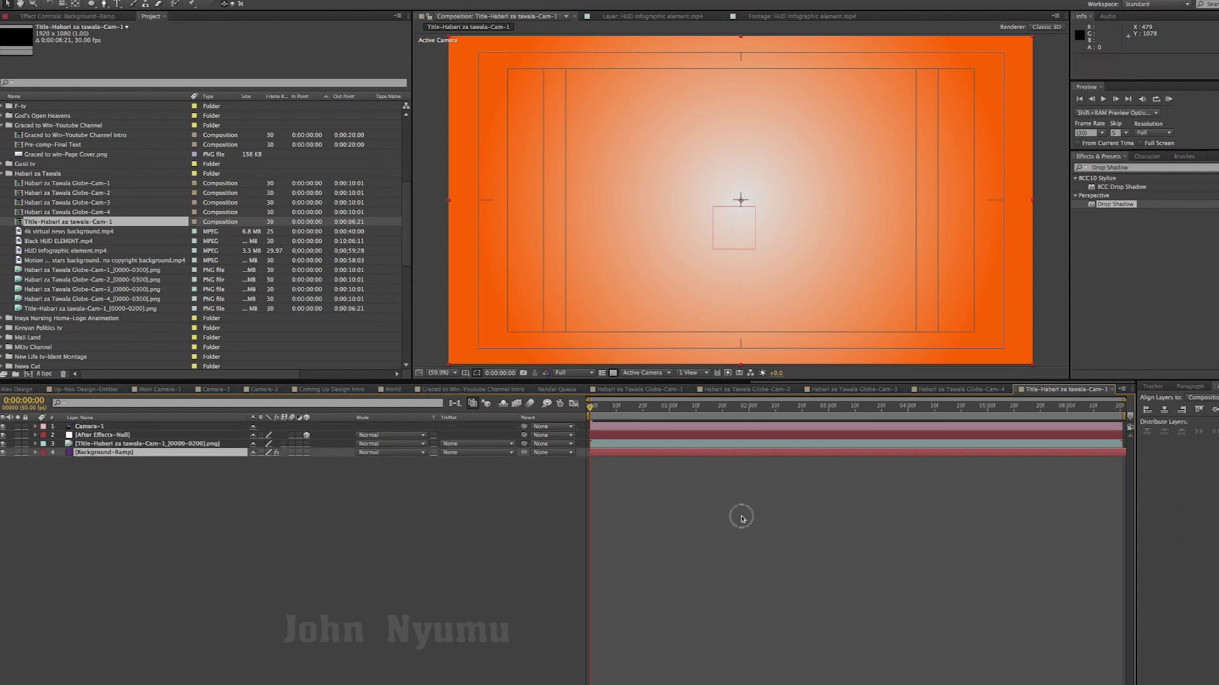
{"action": "mouse_move", "coordinate": [594, 409]}
{"action": "left_mouse_down"}
{"action": "mouse_move", "coordinate": [1022, 409]}
{"action": "mouse_move", "coordinate": [736, 411]}
{"action": "left_mouse_up"}
{"action": "left_click", "coordinate": [961, 389]}
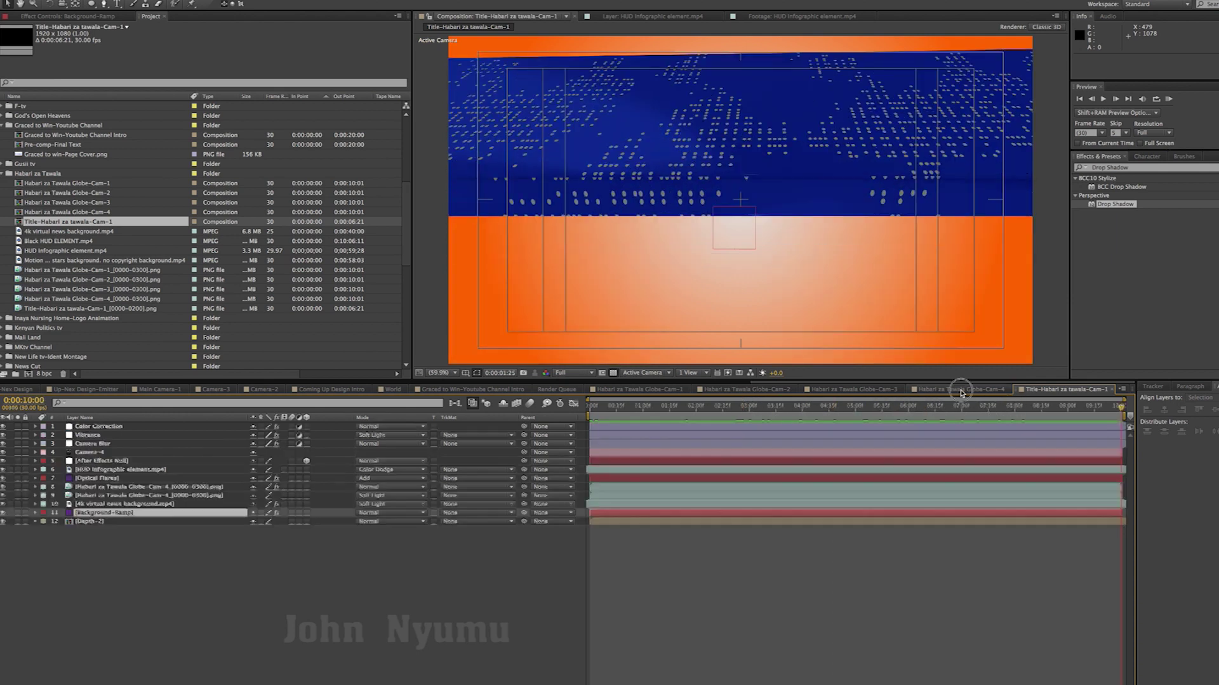
{"action": "mouse_move", "coordinate": [900, 413]}
{"action": "left_mouse_down"}
{"action": "mouse_move", "coordinate": [1063, 415]}
{"action": "mouse_move", "coordinate": [801, 414]}
{"action": "mouse_move", "coordinate": [1022, 421]}
{"action": "mouse_move", "coordinate": [847, 422]}
{"action": "mouse_move", "coordinate": [857, 422]}
{"action": "left_mouse_up"}
Step: Copy the Globe-Cam-4 image layer into the title comp, placed below the title layer
{"action": "left_click", "coordinate": [115, 487]}
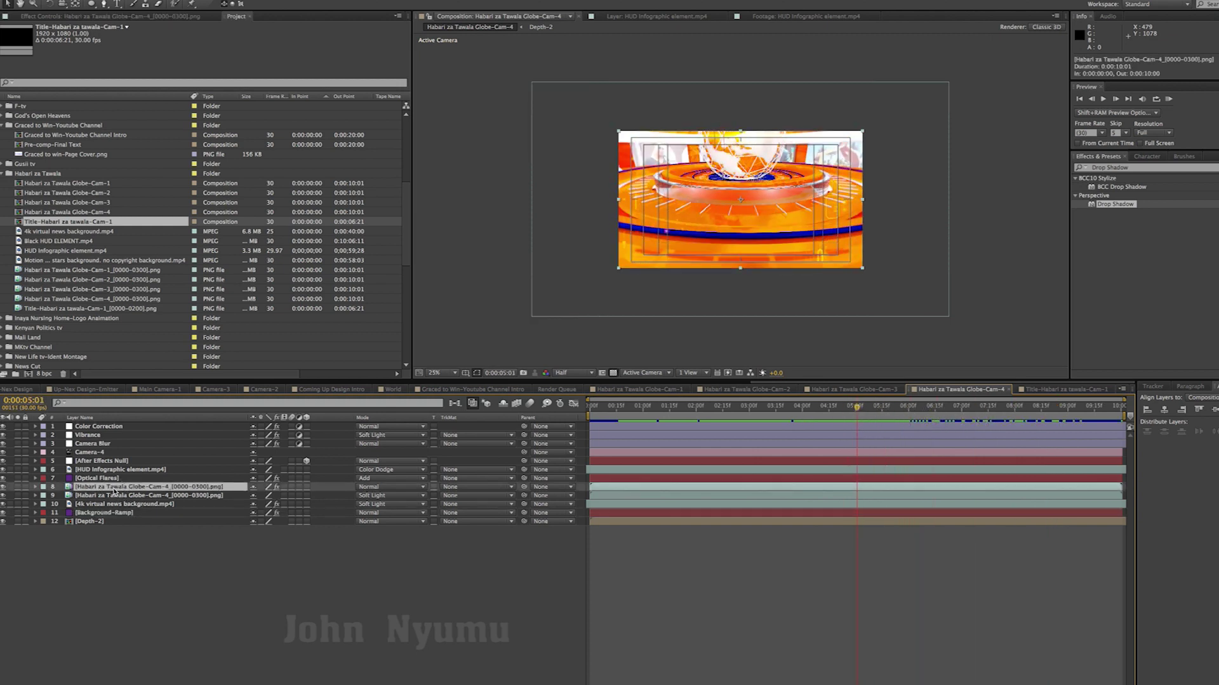
{"action": "key", "text": "ctrl+c"}
{"action": "left_click", "coordinate": [1072, 390]}
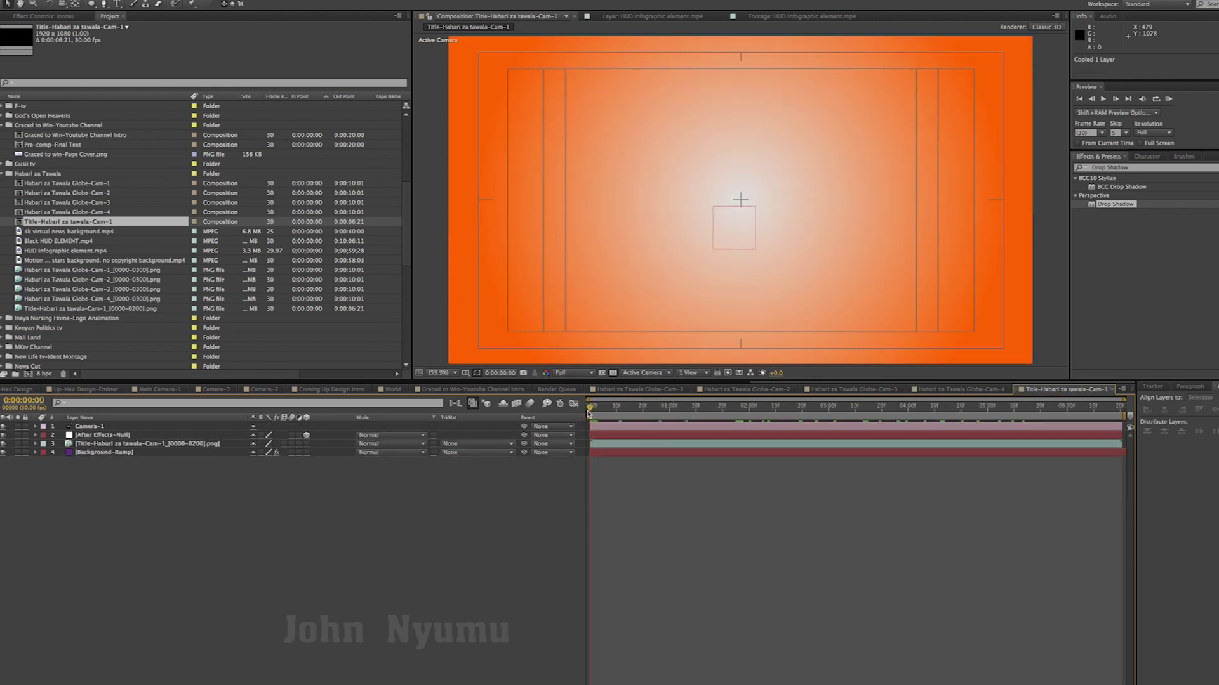
{"action": "key", "text": "ctrl+v"}
{"action": "left_click_drag", "start_coordinate": [138, 431], "coordinate": [138, 462]}
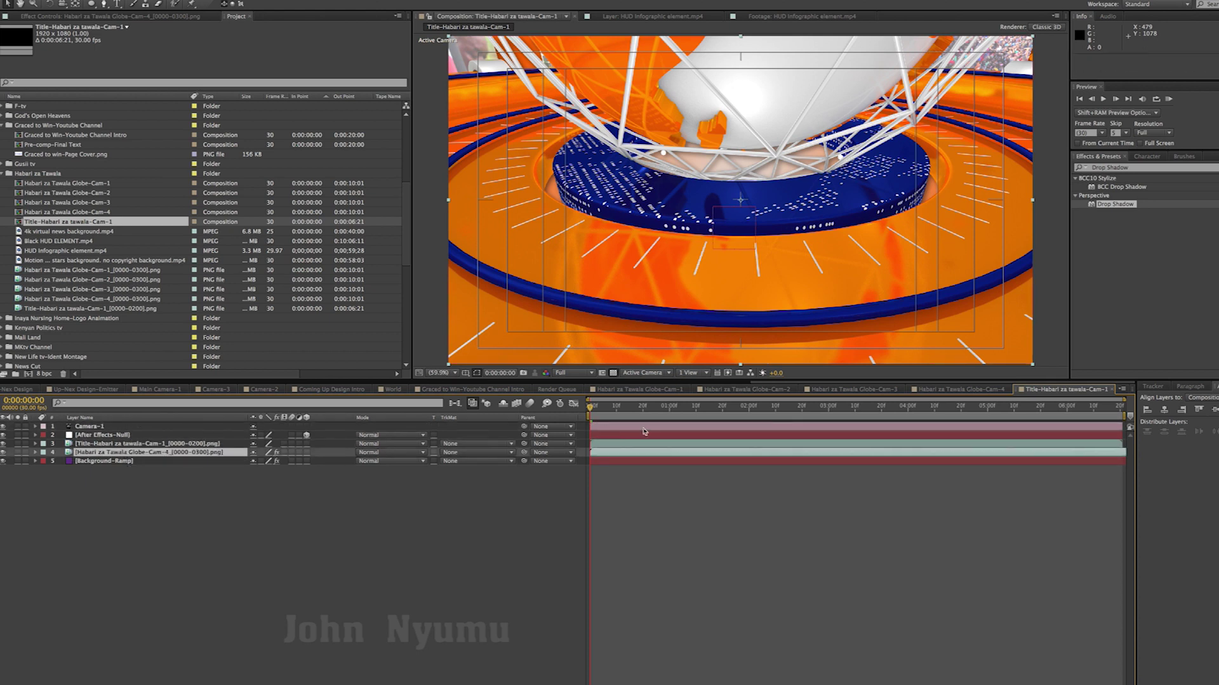
Step: Scrub to the final title frame, then delete the globe layer from the title comp
{"action": "left_click_drag", "start_coordinate": [595, 412], "coordinate": [1072, 419]}
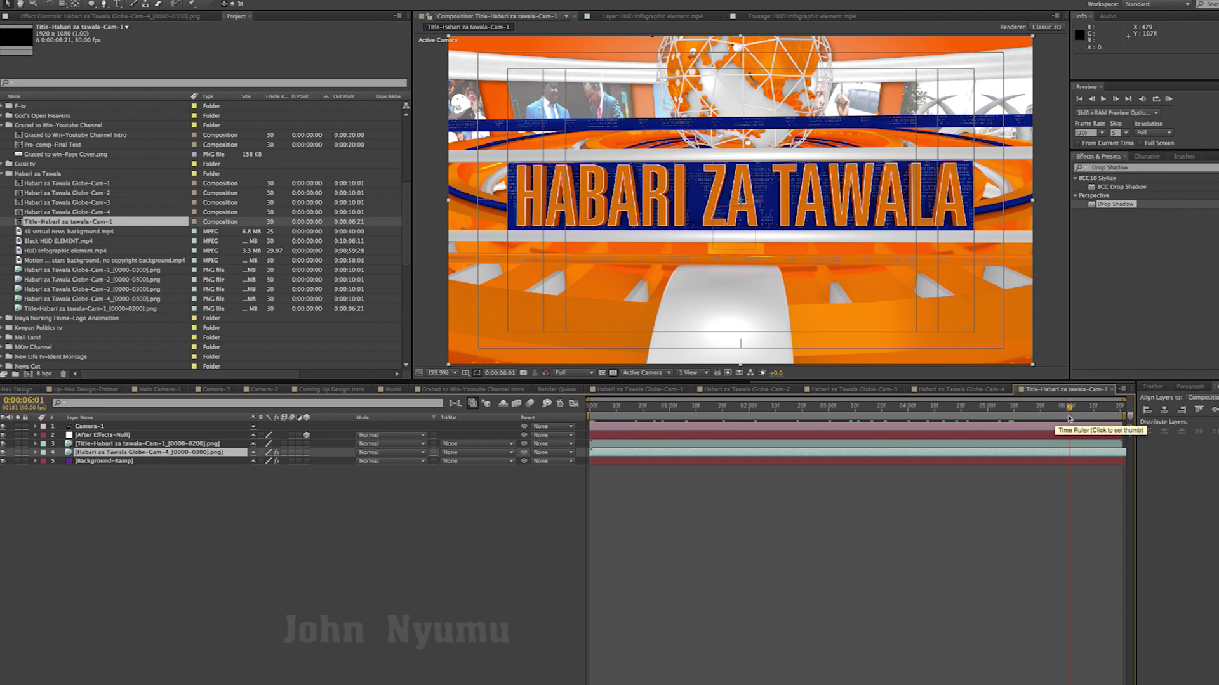
{"action": "left_click", "coordinate": [1082, 407]}
{"action": "left_click_drag", "start_coordinate": [1082, 407], "coordinate": [1182, 408]}
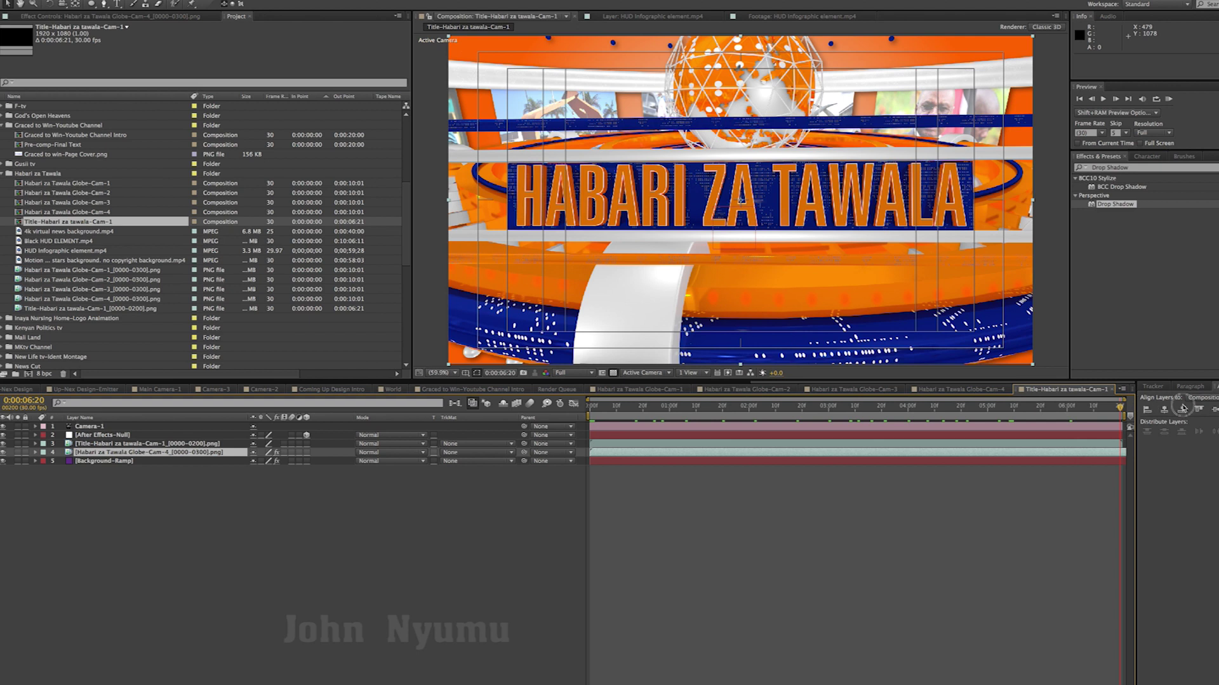
{"action": "left_click", "coordinate": [119, 454]}
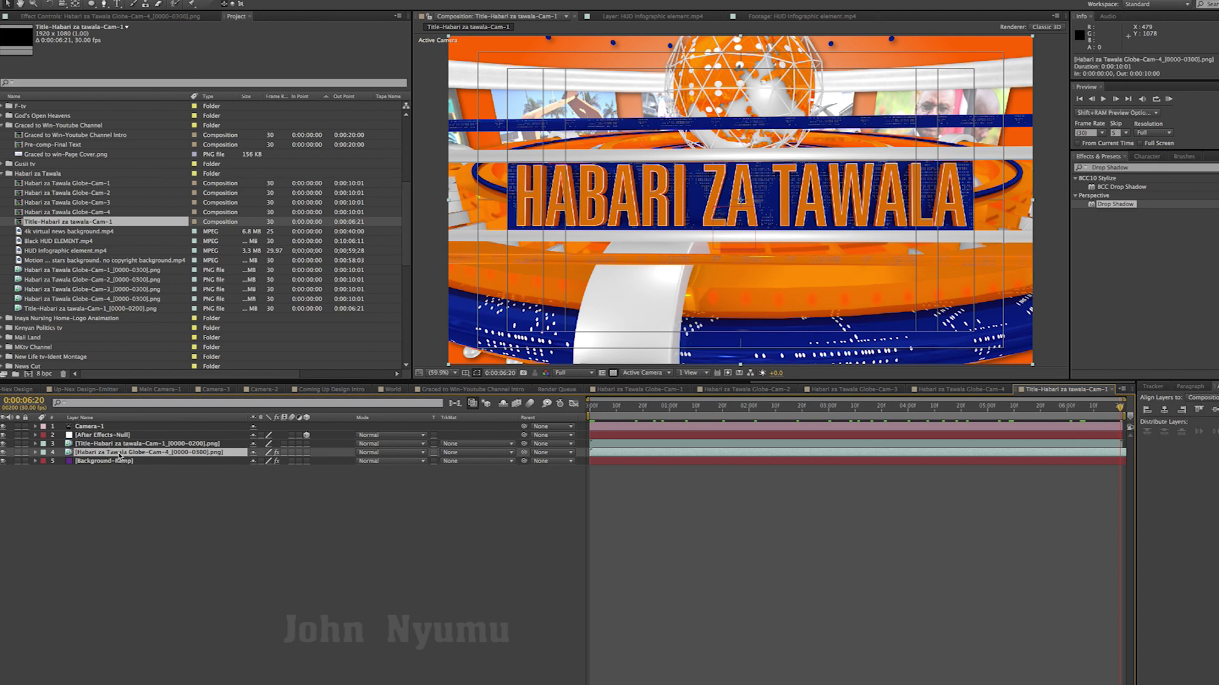
{"action": "key", "text": "Delete"}
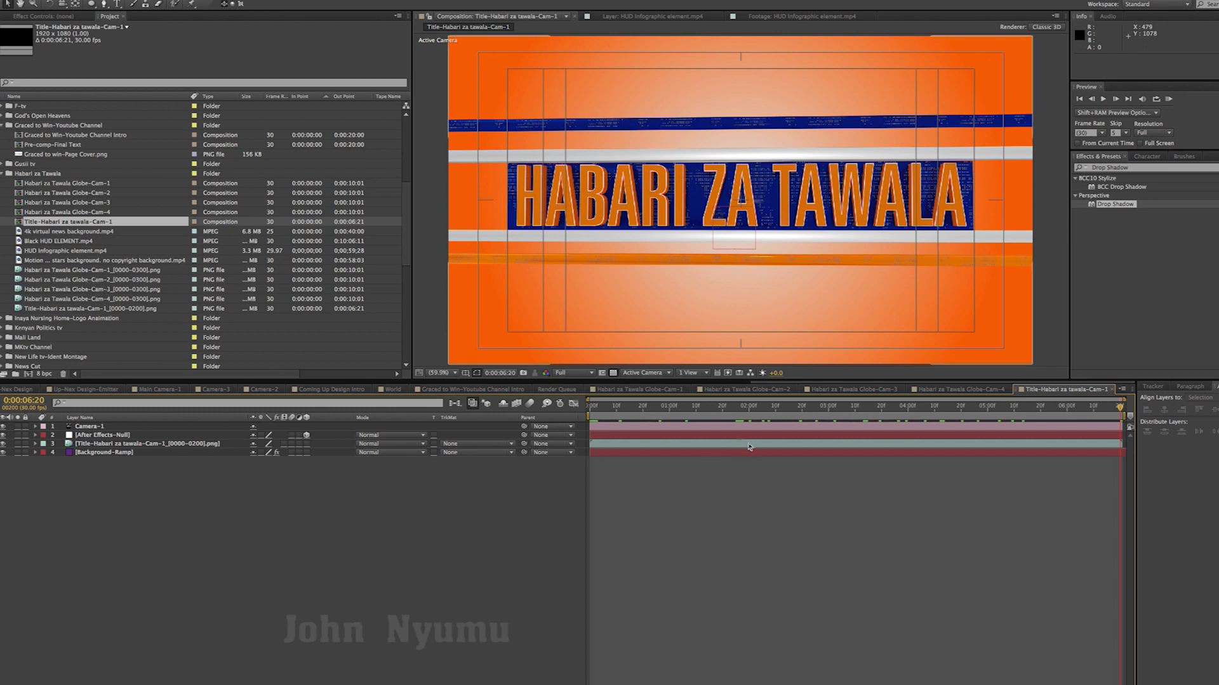
Step: Preview the Globe-Cam-2 comp, then view Globe-Cam-1 at 25% around 0:00:02:26
{"action": "left_click", "coordinate": [733, 390]}
{"action": "left_click_drag", "start_coordinate": [692, 410], "coordinate": [716, 411]}
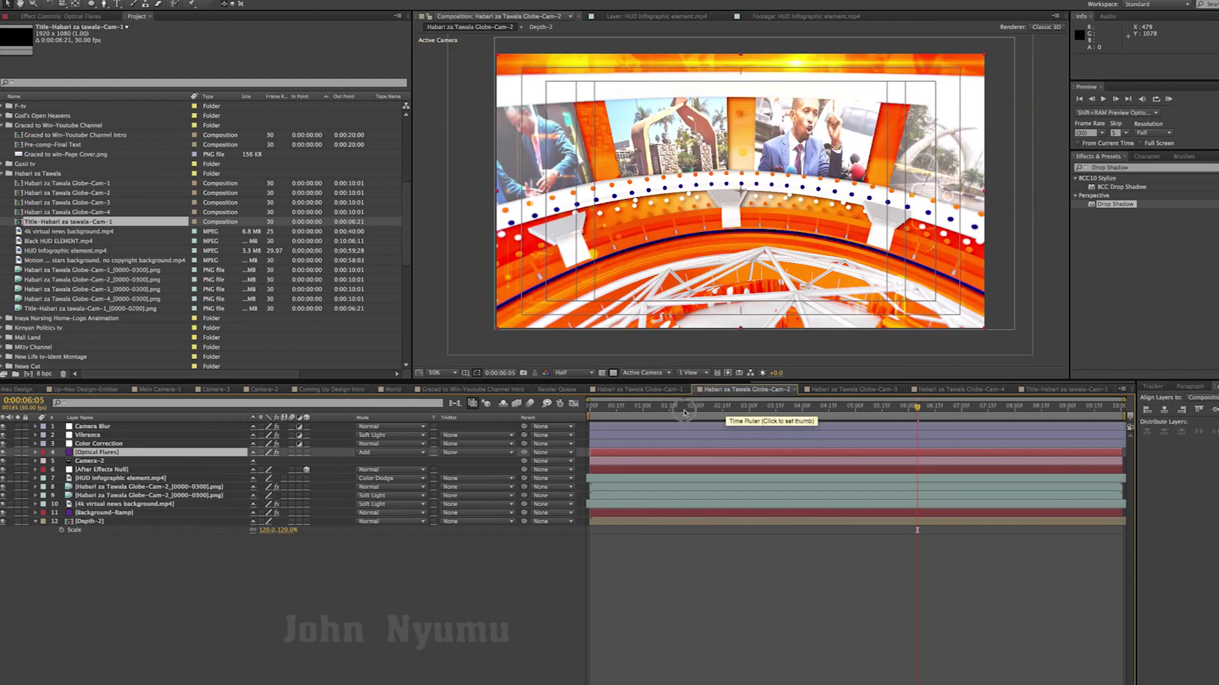
{"action": "key", "text": "space"}
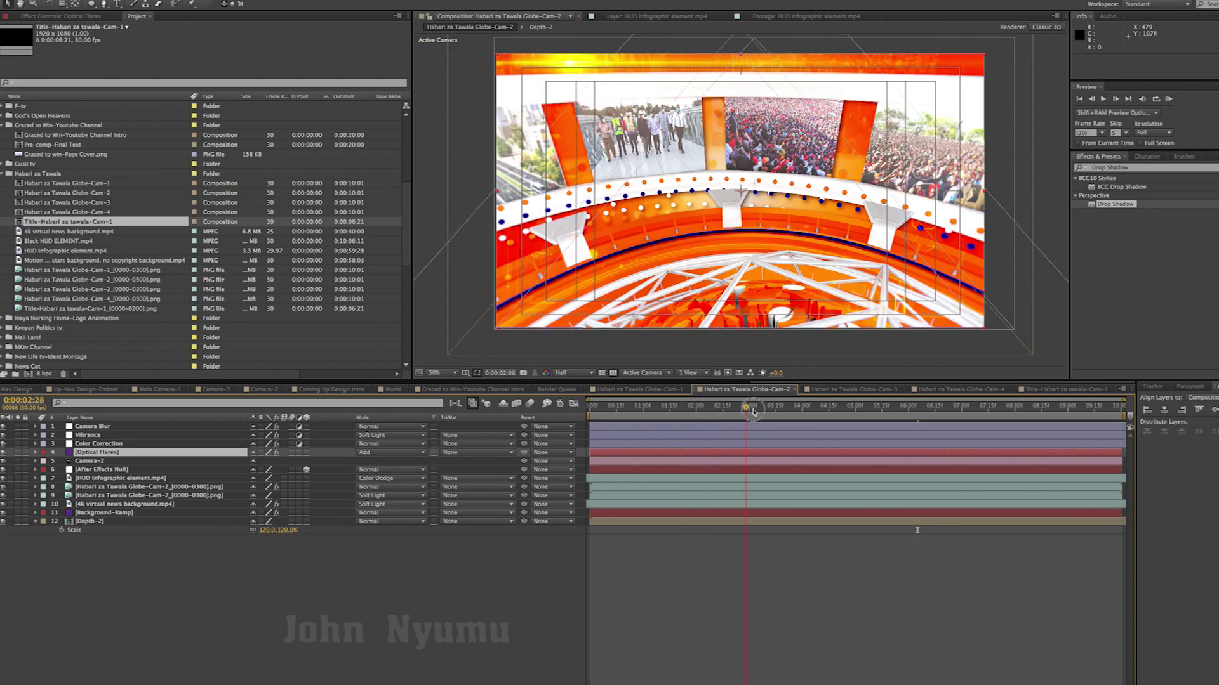
{"action": "left_click", "coordinate": [633, 390]}
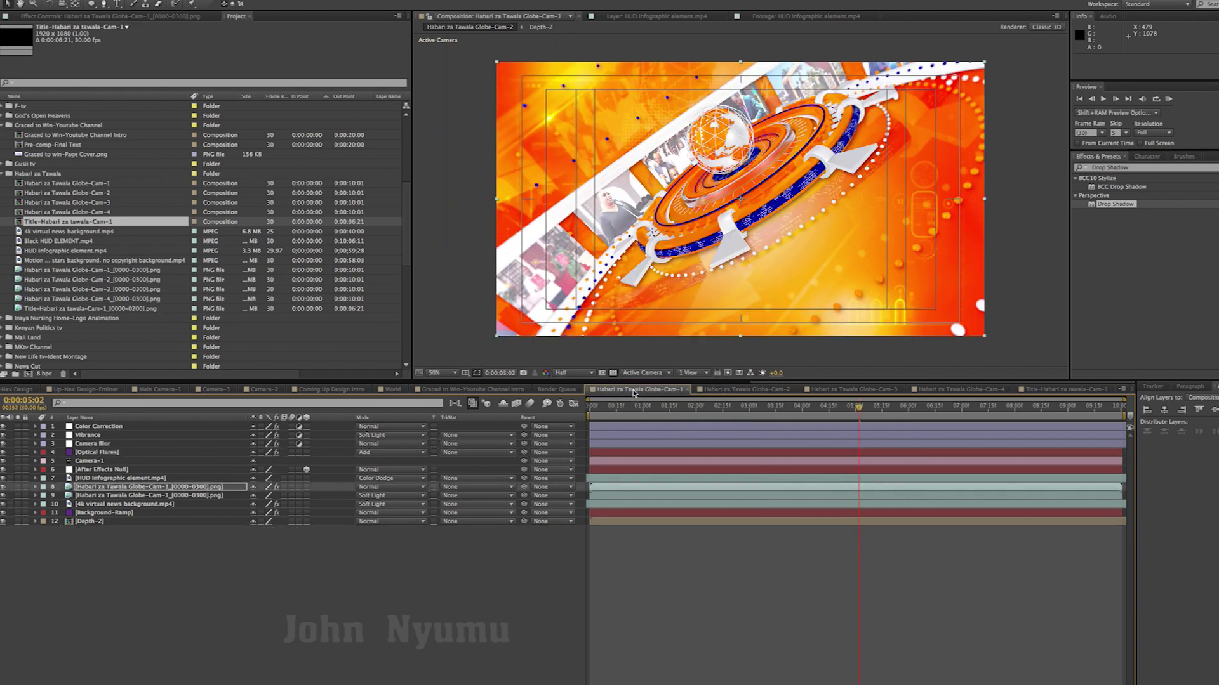
{"action": "key", "text": "comma"}
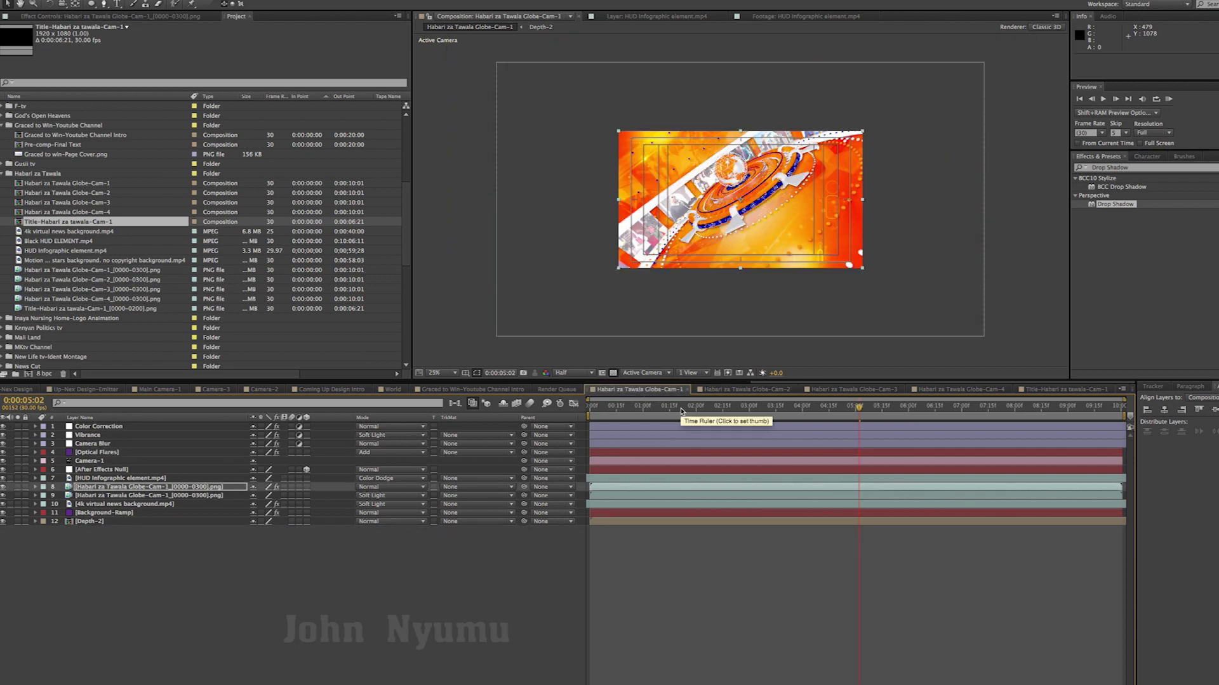
{"action": "mouse_move", "coordinate": [632, 411]}
{"action": "left_mouse_down"}
{"action": "mouse_move", "coordinate": [988, 414]}
{"action": "mouse_move", "coordinate": [844, 414]}
{"action": "left_mouse_up"}
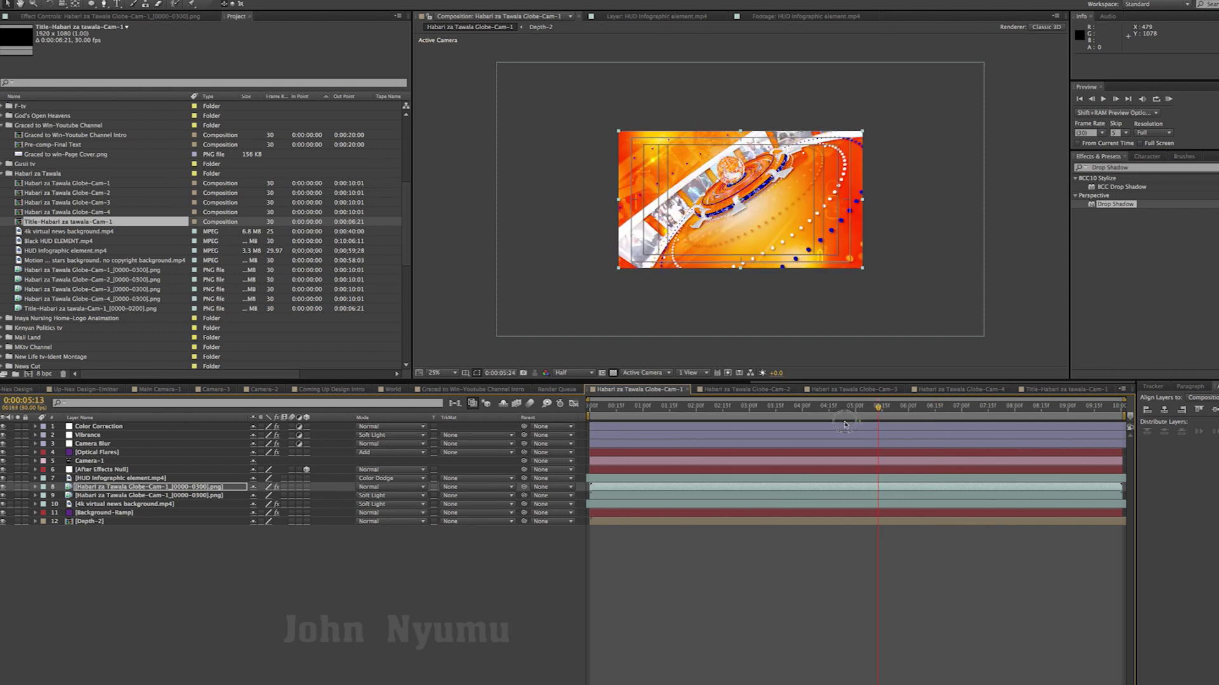
Step: Copy the Globe-Cam-1 image-sequence layer and switch to the Title-Habari za tawala-Cam-1 comp
{"action": "left_click", "coordinate": [125, 487]}
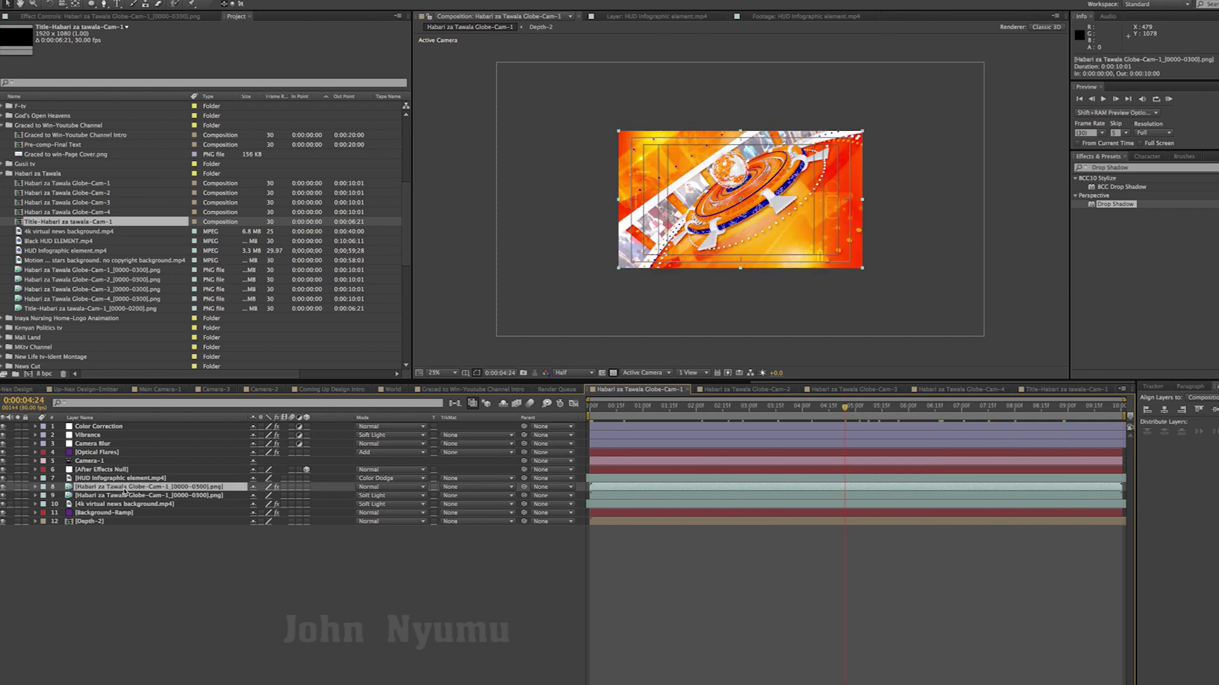
{"action": "key", "text": "ctrl+c"}
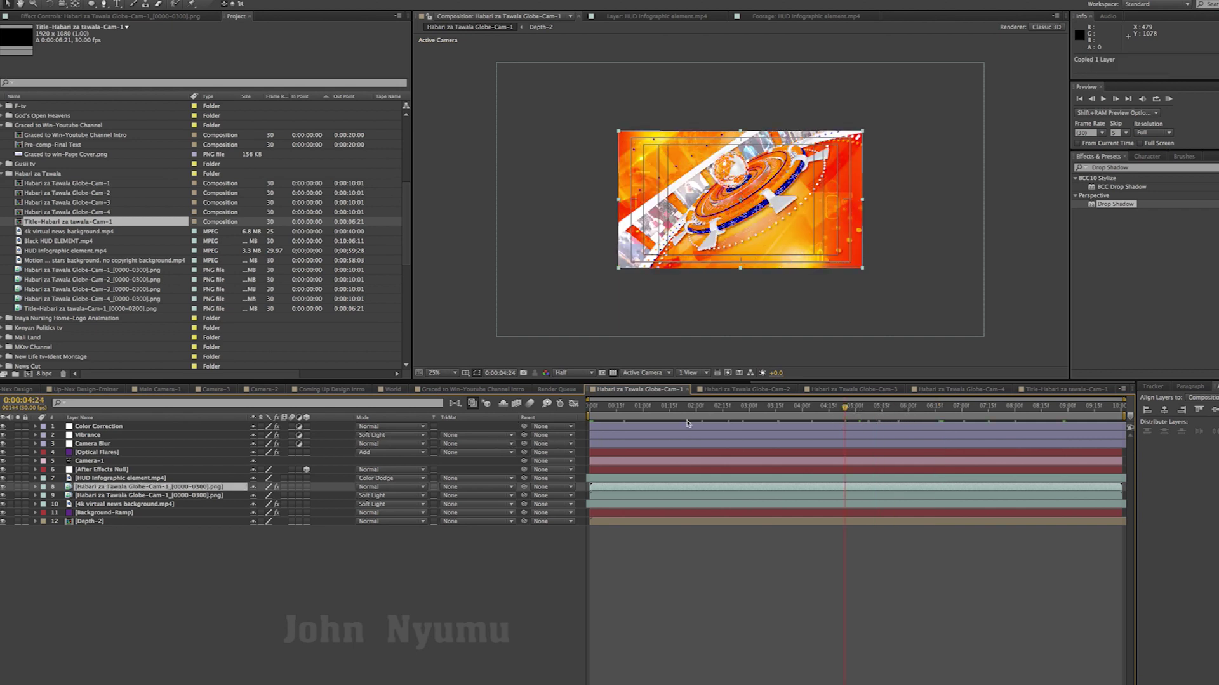
{"action": "left_click", "coordinate": [1074, 389]}
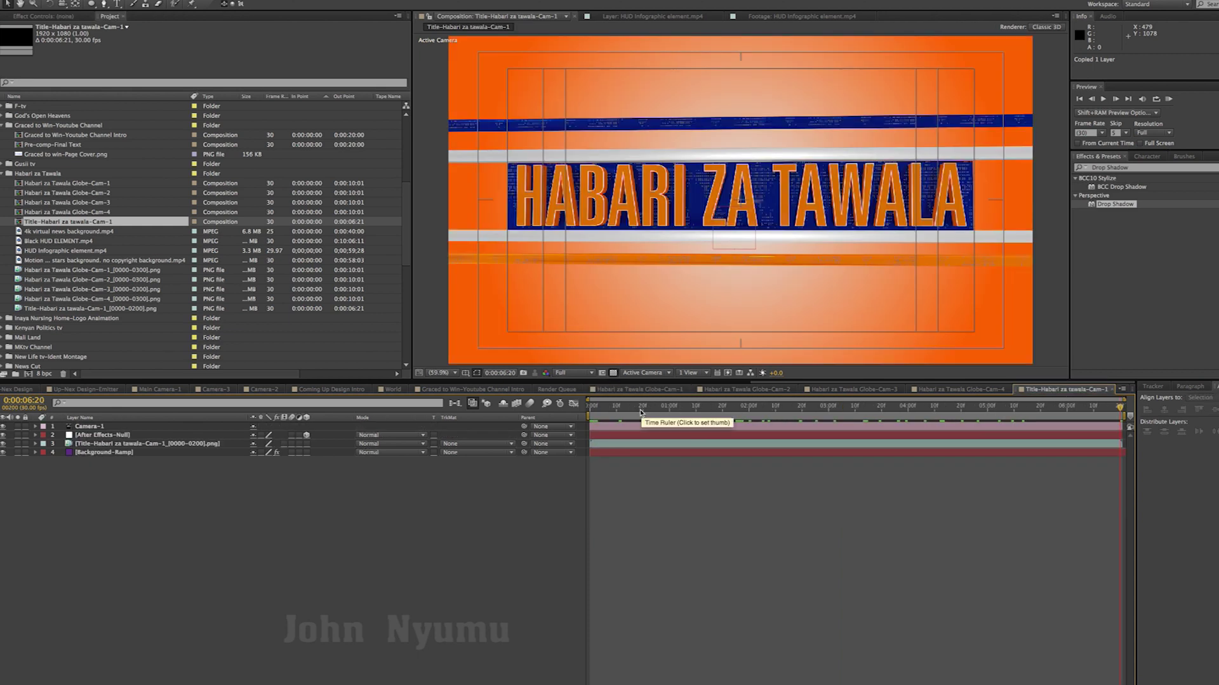
Step: Paste the Globe-Cam-1 layer at the start of the title comp, beneath the title layer
{"action": "key", "text": "Home"}
{"action": "key", "text": "ctrl+v"}
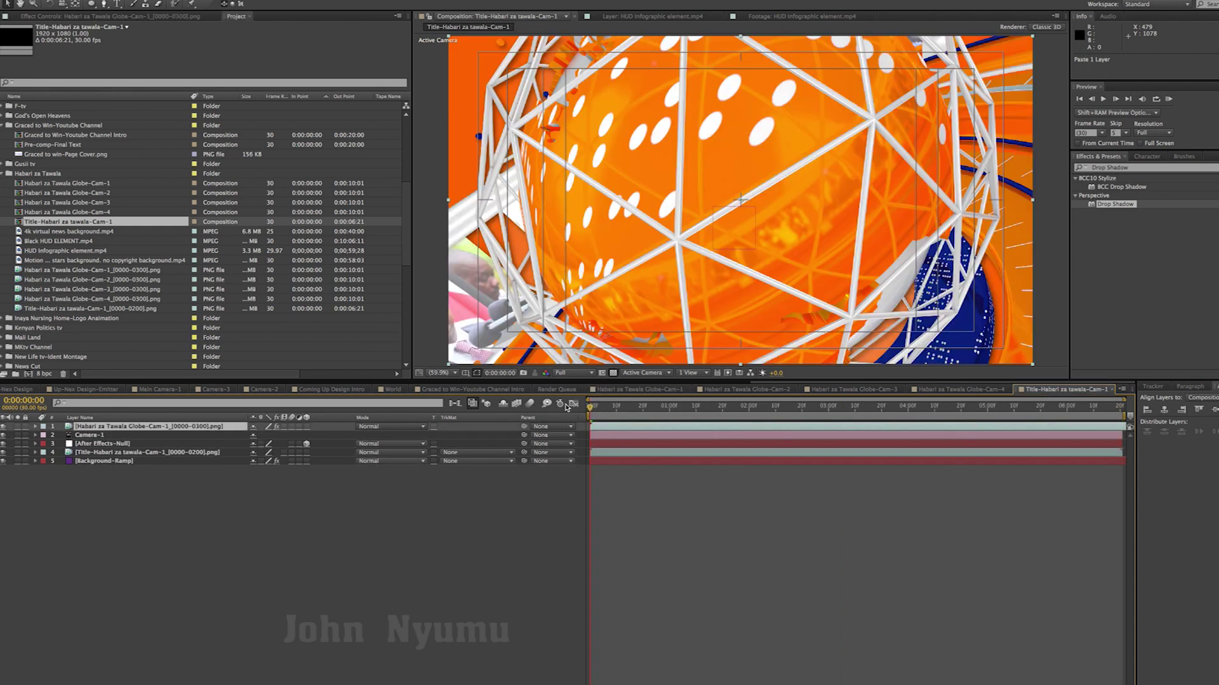
{"action": "mouse_move", "coordinate": [100, 426]}
{"action": "left_mouse_down"}
{"action": "mouse_move", "coordinate": [105, 480]}
{"action": "mouse_move", "coordinate": [108, 459]}
{"action": "left_mouse_up"}
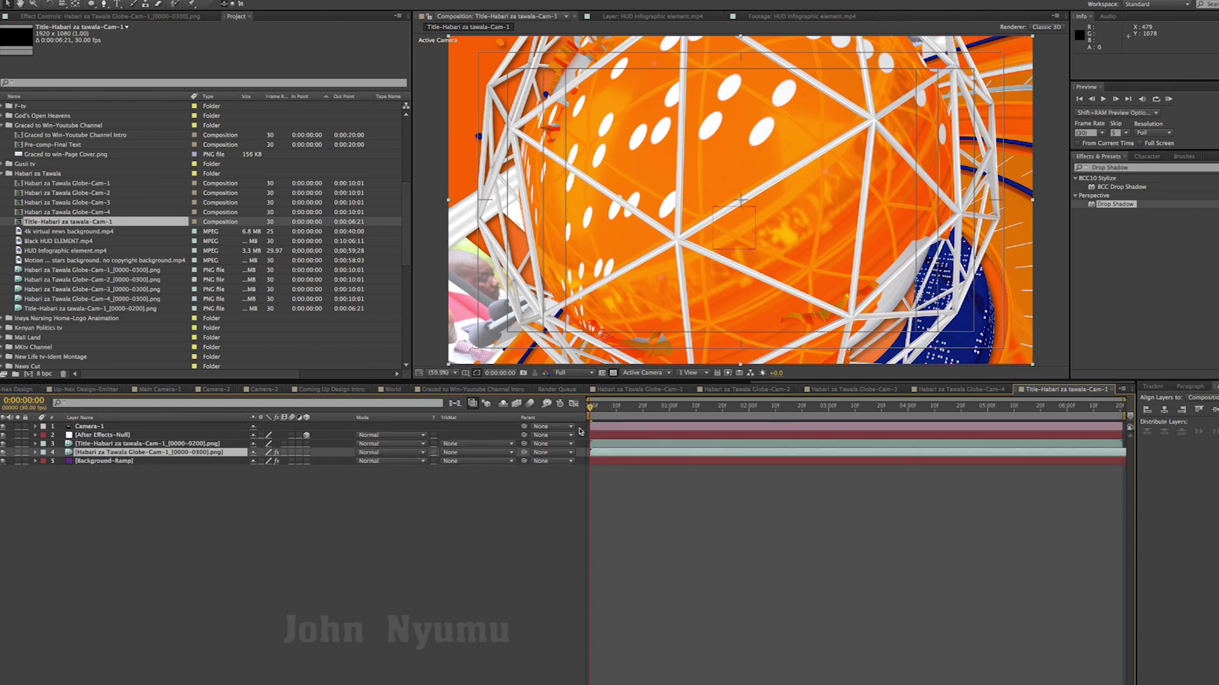
Step: Scrub through the comp and delay the globe layer by about 14 frames to start at 0:00:00:17
{"action": "mouse_move", "coordinate": [652, 409]}
{"action": "left_mouse_down"}
{"action": "mouse_move", "coordinate": [961, 410]}
{"action": "mouse_move", "coordinate": [722, 413]}
{"action": "left_mouse_up"}
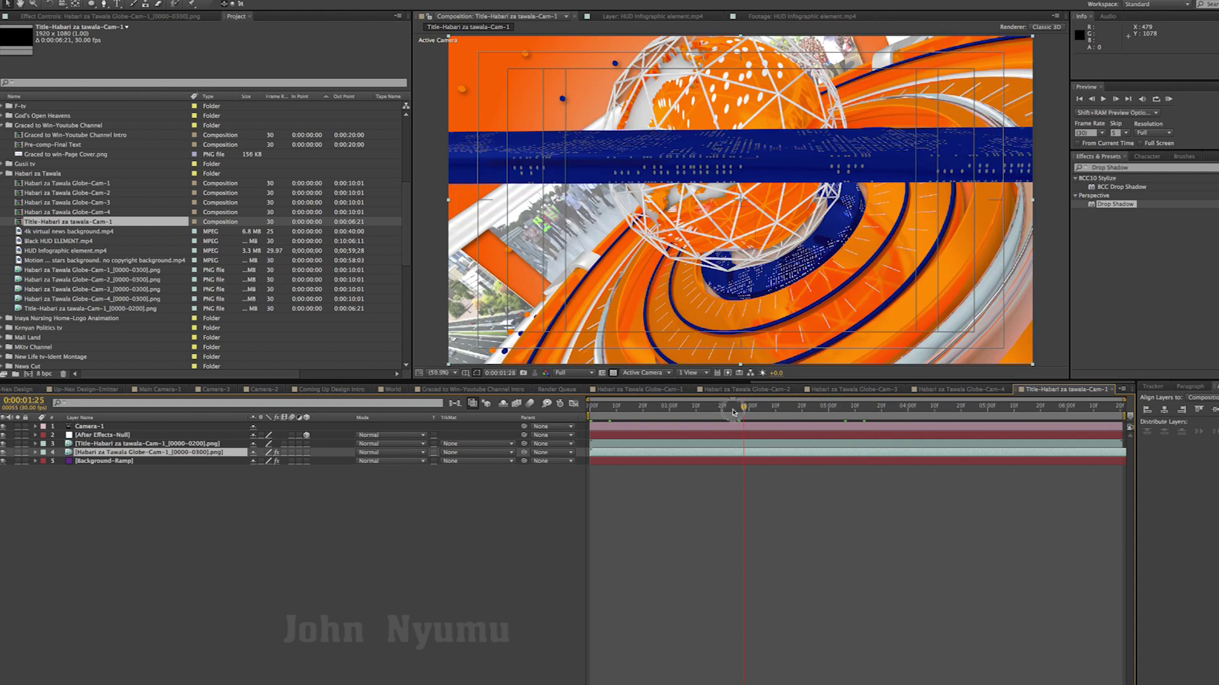
{"action": "left_click_drag", "start_coordinate": [751, 413], "coordinate": [1040, 410]}
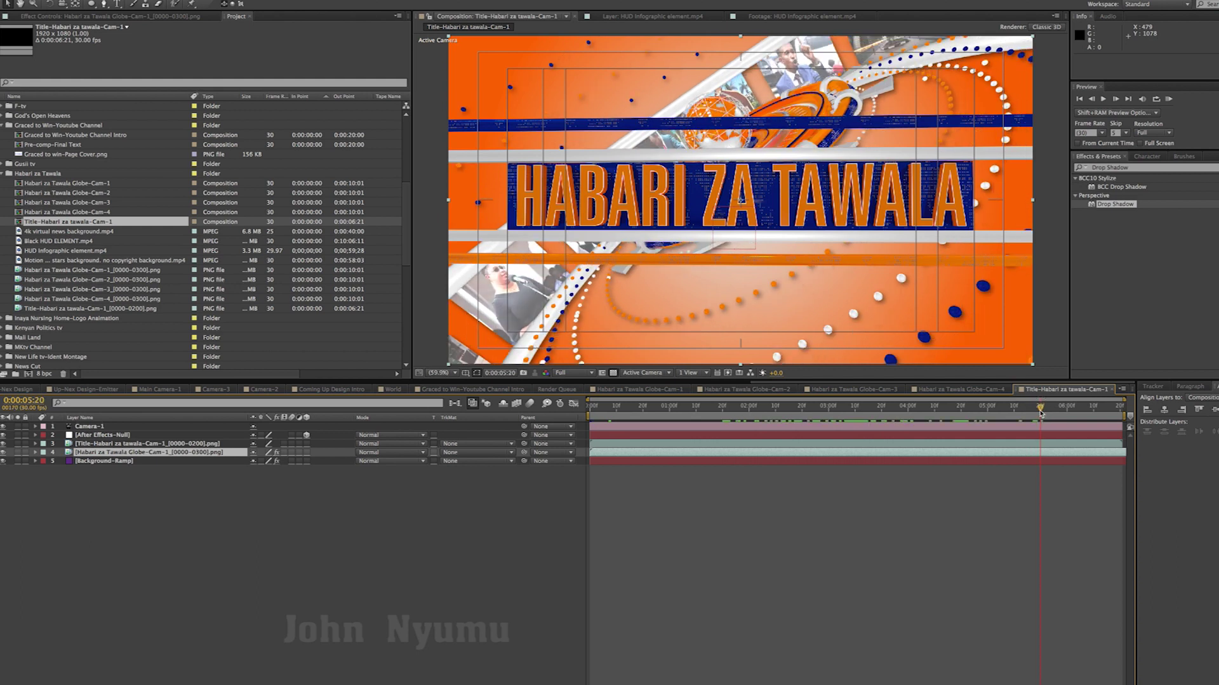
{"action": "left_click_drag", "start_coordinate": [1041, 412], "coordinate": [1125, 411]}
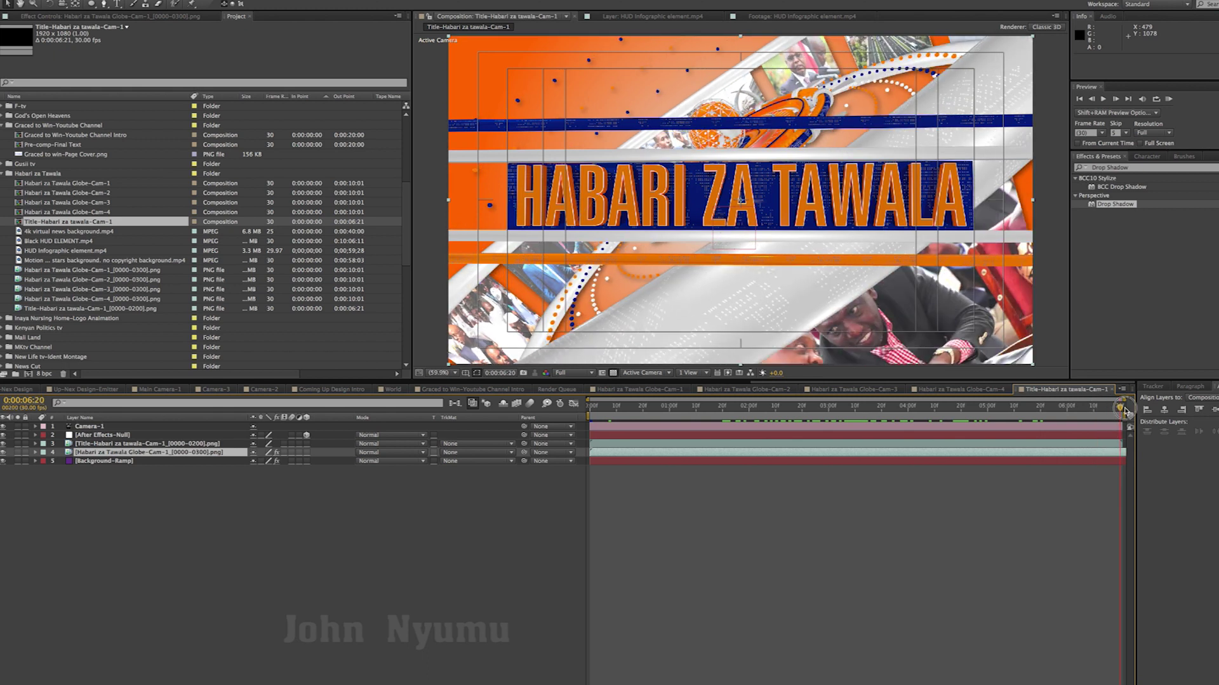
{"action": "left_click_drag", "start_coordinate": [1101, 411], "coordinate": [810, 415]}
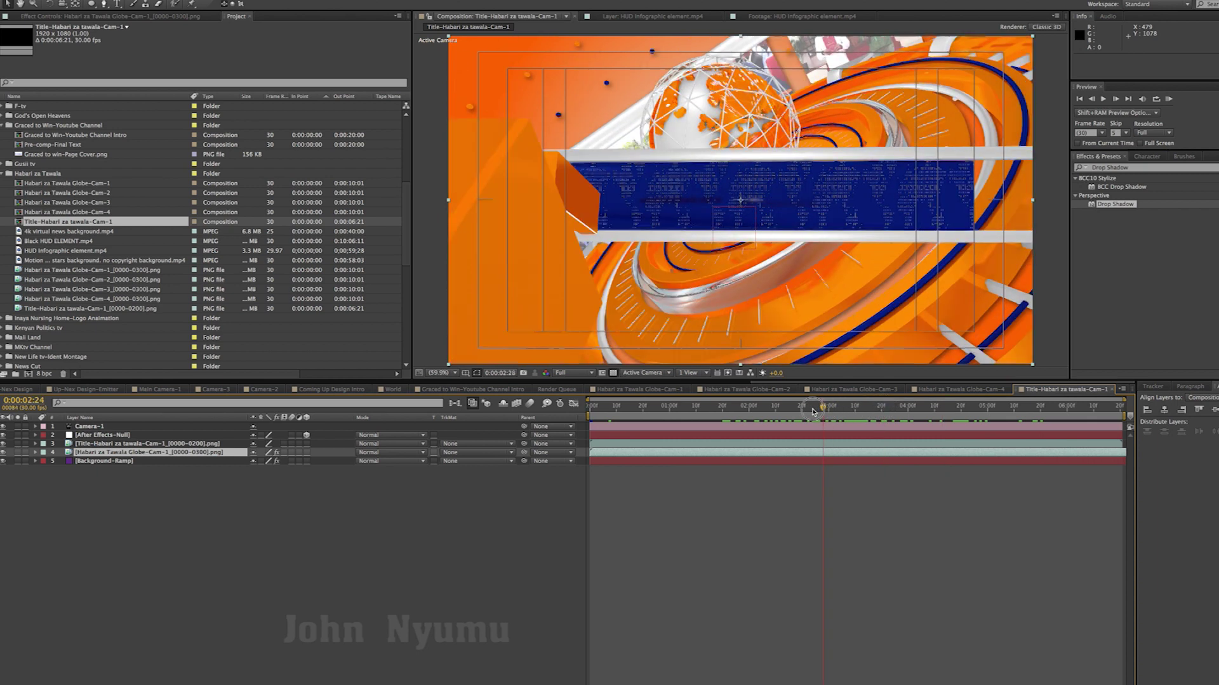
{"action": "left_click_drag", "start_coordinate": [791, 456], "coordinate": [835, 456]}
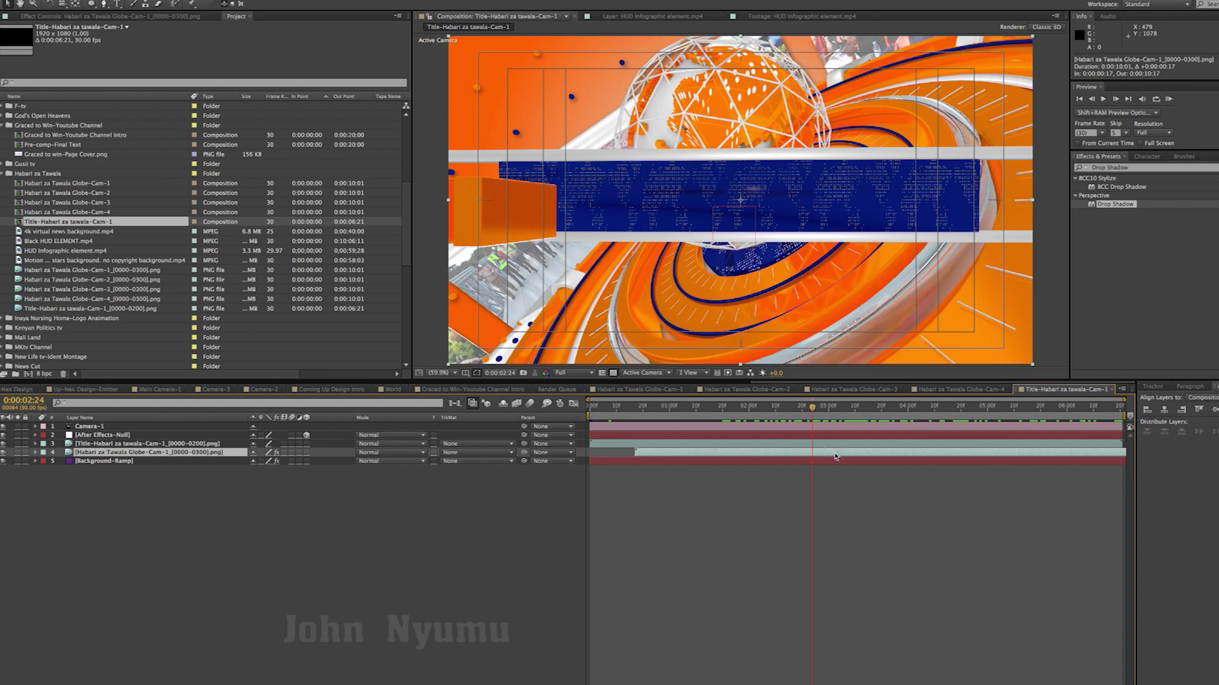
{"action": "left_click_drag", "start_coordinate": [819, 412], "coordinate": [1118, 412]}
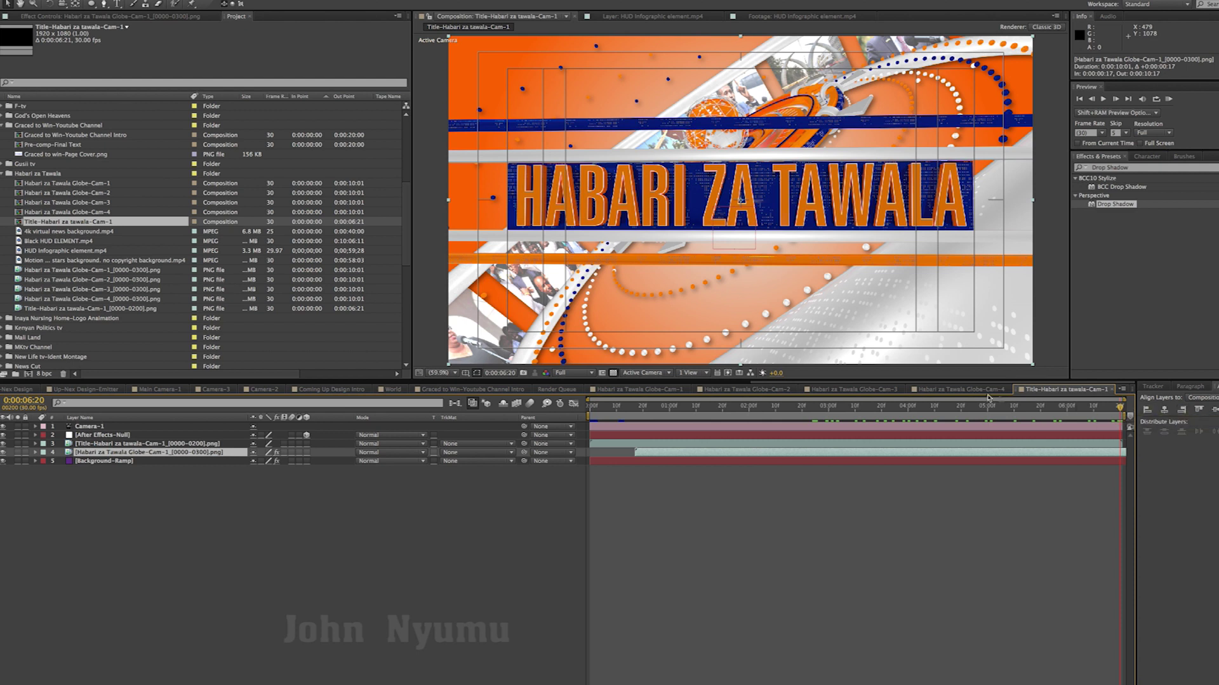
Step: Copy the 4k virtual news background.mp4 layer from the Globe-Cam-4 comp
{"action": "left_click", "coordinate": [950, 391]}
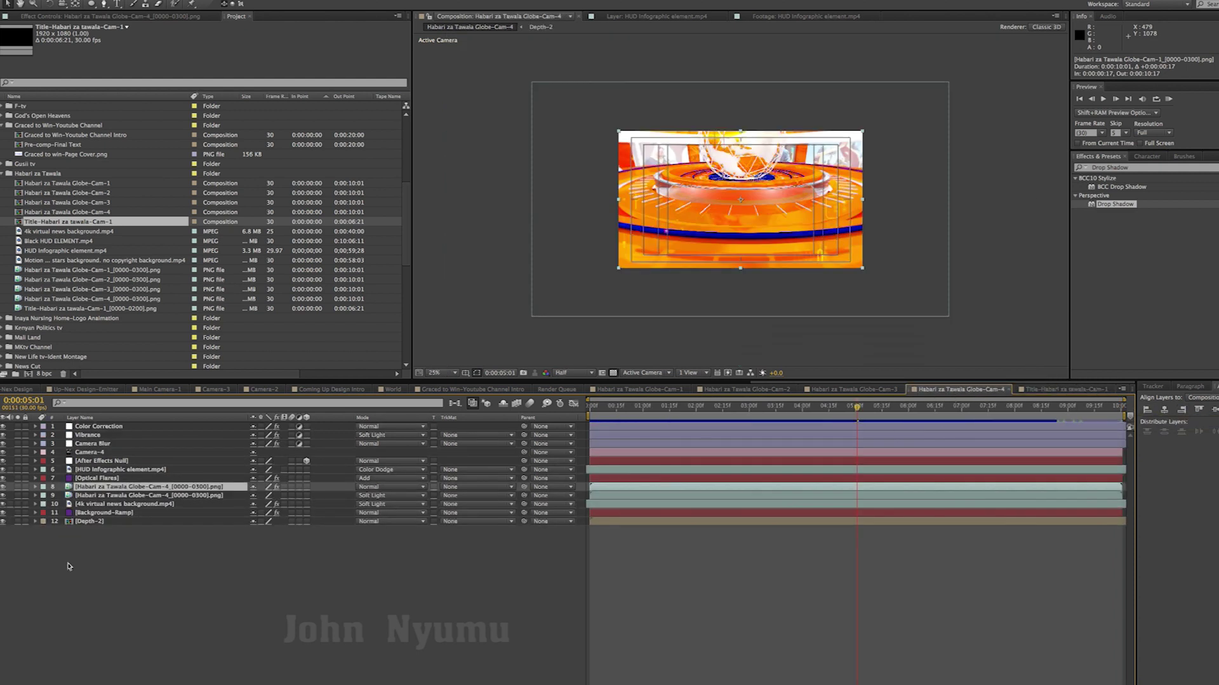
{"action": "left_click", "coordinate": [97, 563]}
{"action": "left_click", "coordinate": [93, 505]}
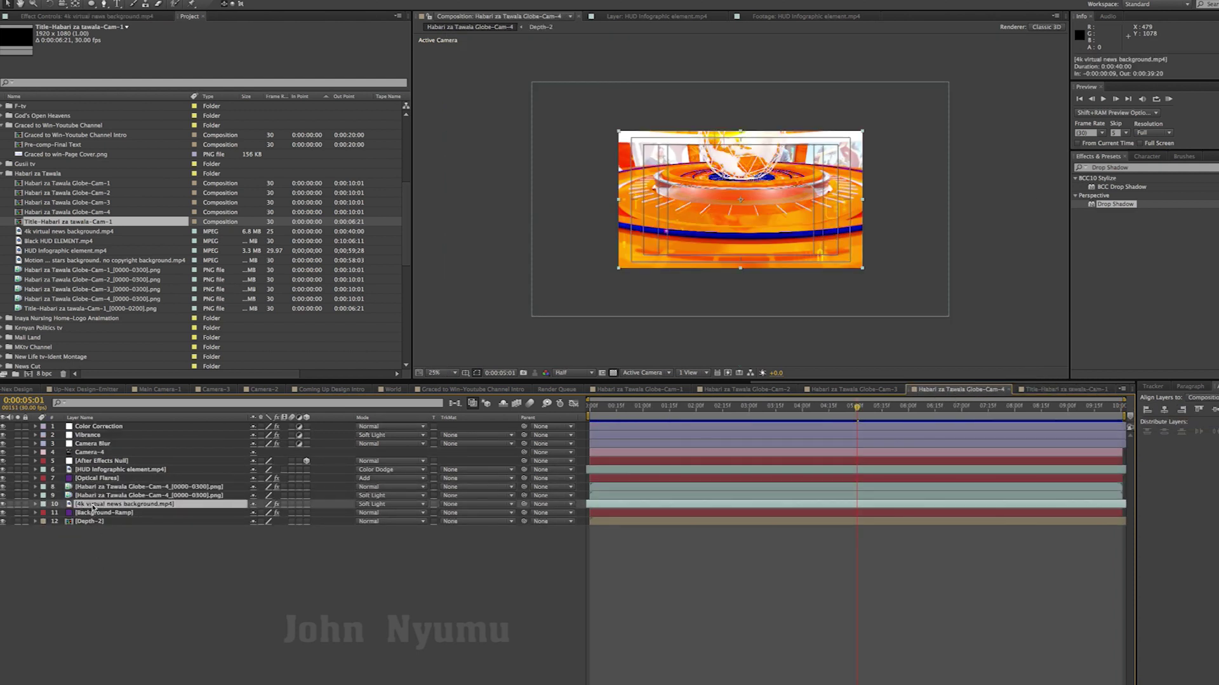
{"action": "key", "text": "ctrl+c"}
Step: Paste the news background into the title comp below the Globe-Cam-1 layer and scrub forward
{"action": "left_click", "coordinate": [1069, 391]}
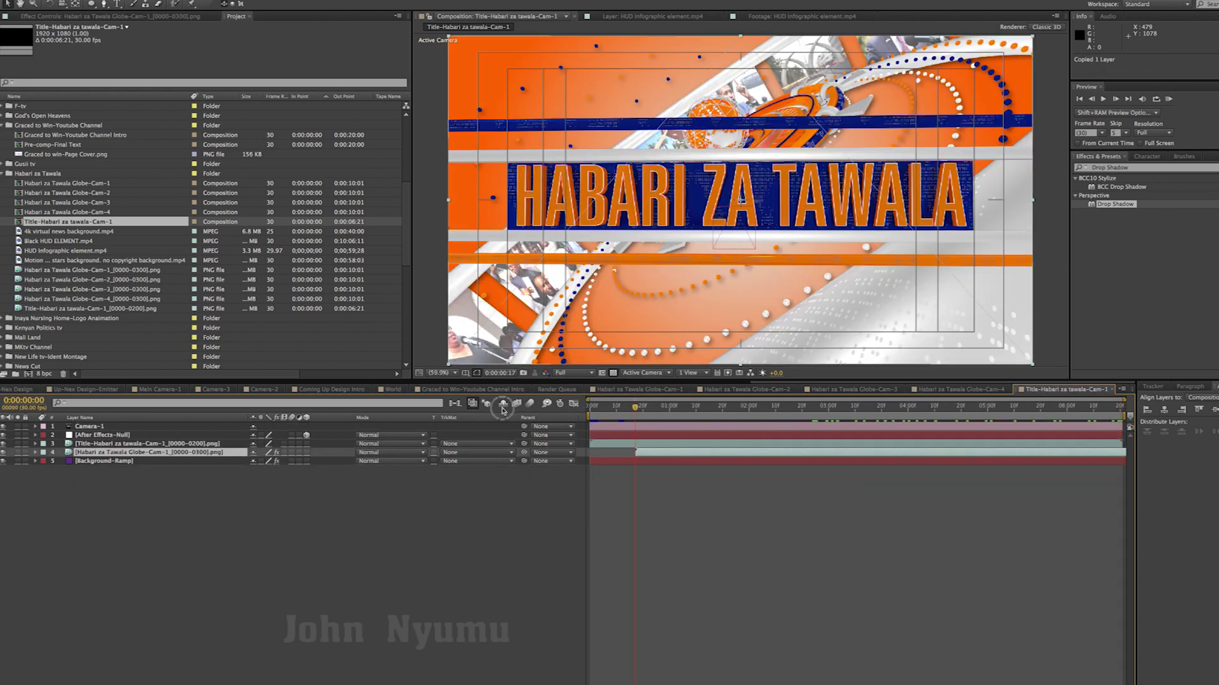
{"action": "key", "text": "Home"}
{"action": "key", "text": "ctrl+v"}
{"action": "left_click_drag", "start_coordinate": [132, 454], "coordinate": [131, 469]}
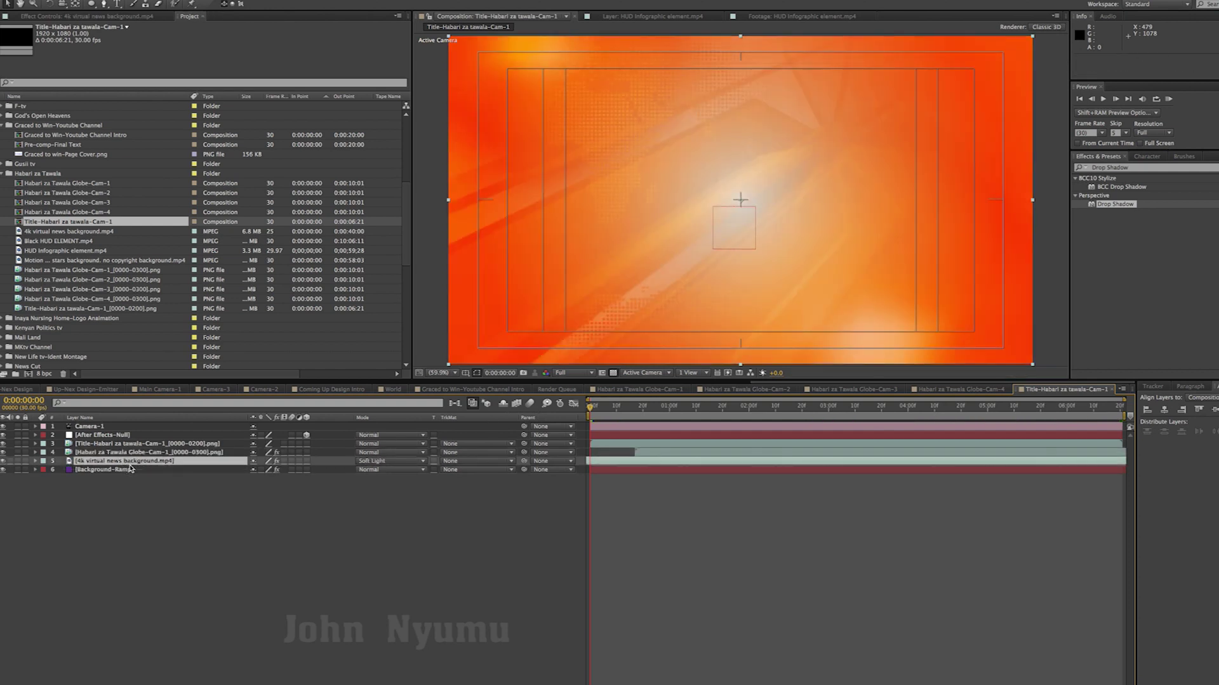
{"action": "left_click", "coordinate": [813, 565]}
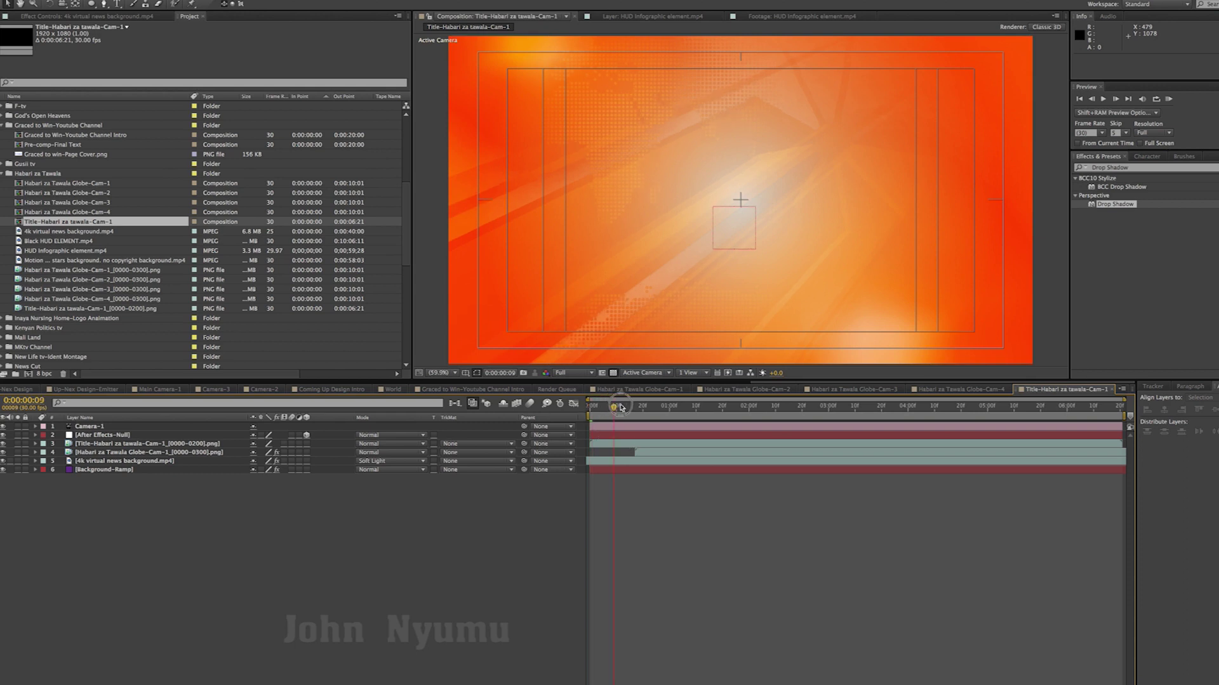
{"action": "left_click_drag", "start_coordinate": [677, 408], "coordinate": [1011, 411]}
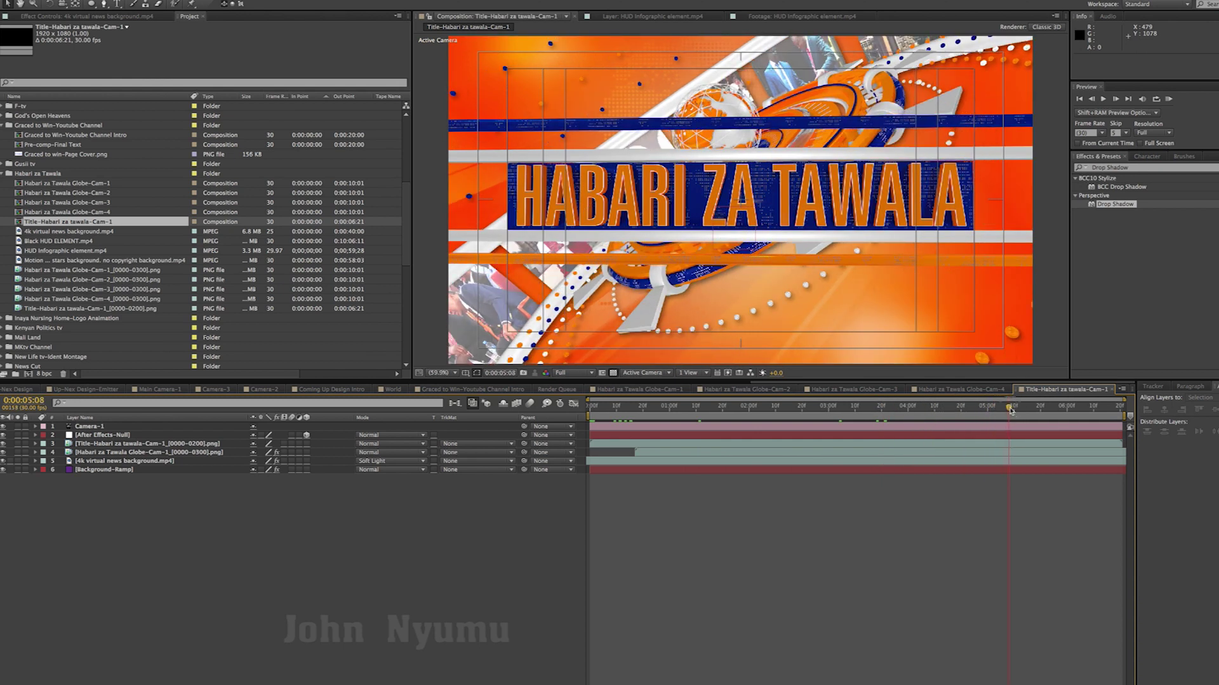
{"action": "left_click", "coordinate": [563, 375]}
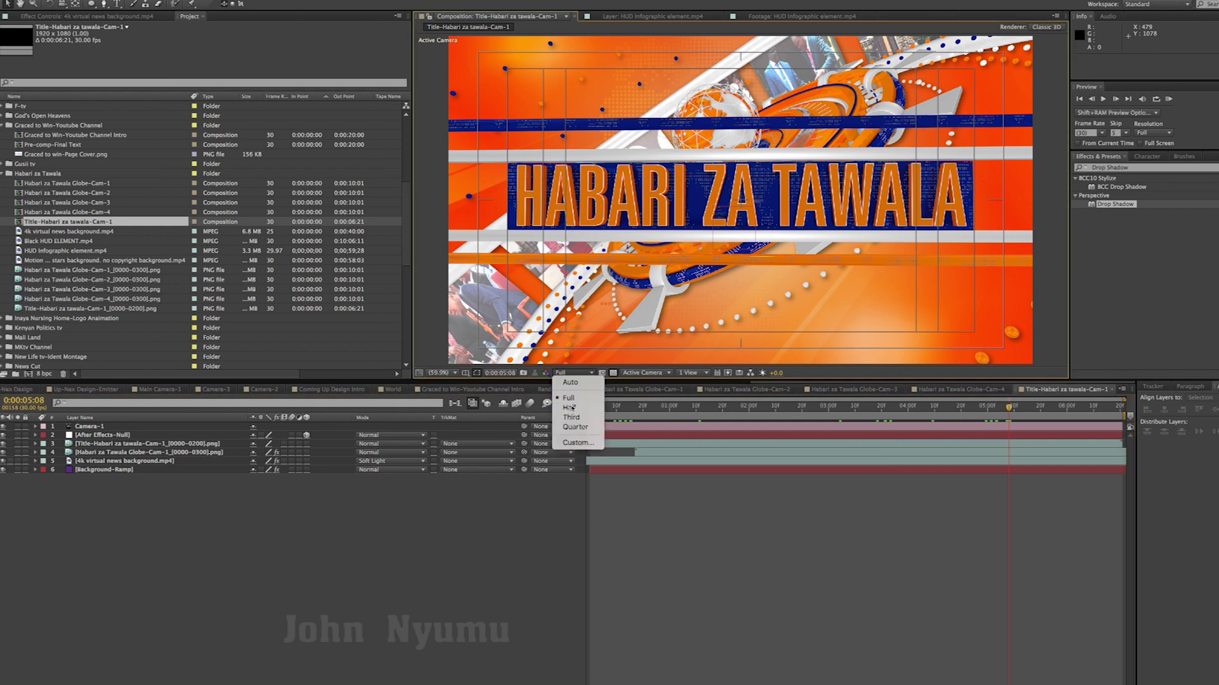
Step: Set preview resolution to Half, scrub back to about one second, save, and RAM-preview the title comp
{"action": "left_click", "coordinate": [570, 407]}
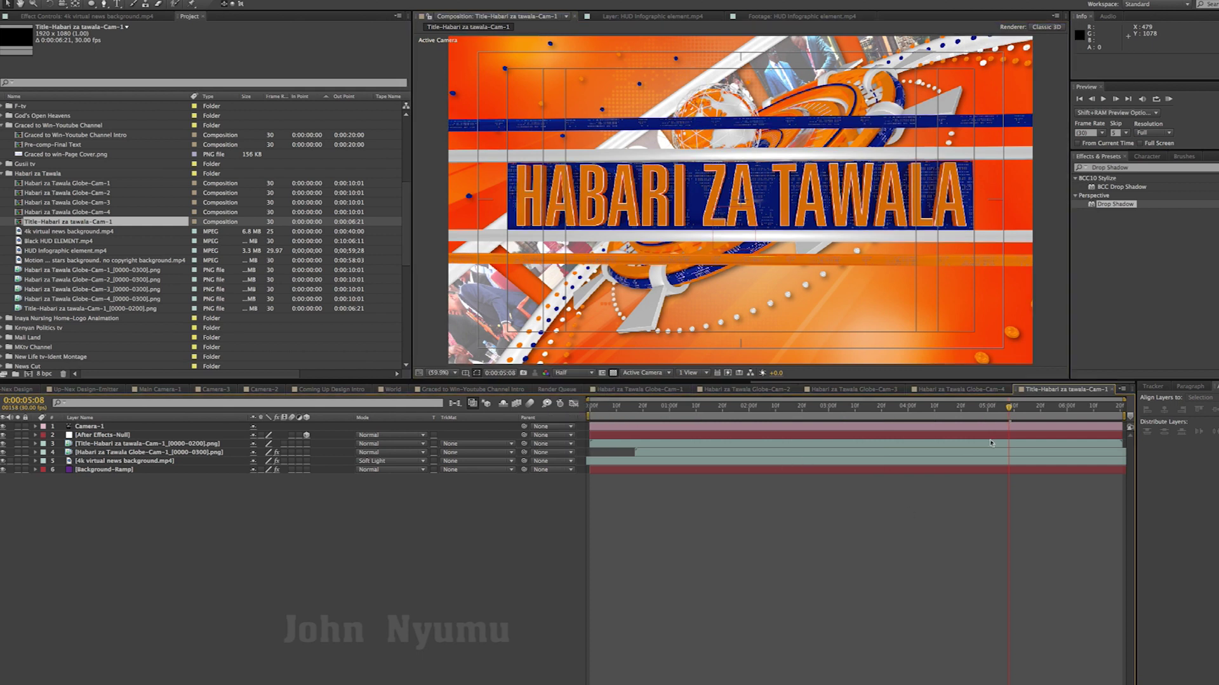
{"action": "left_click_drag", "start_coordinate": [1010, 411], "coordinate": [689, 420]}
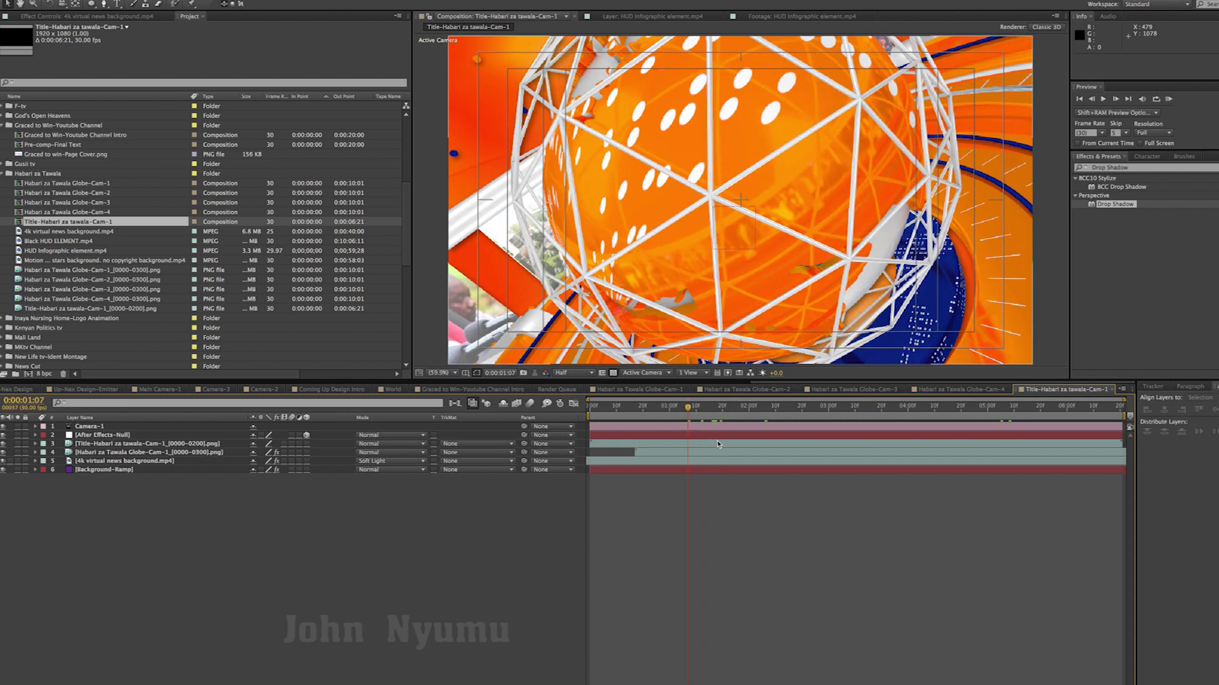
{"action": "key", "text": "ctrl+s"}
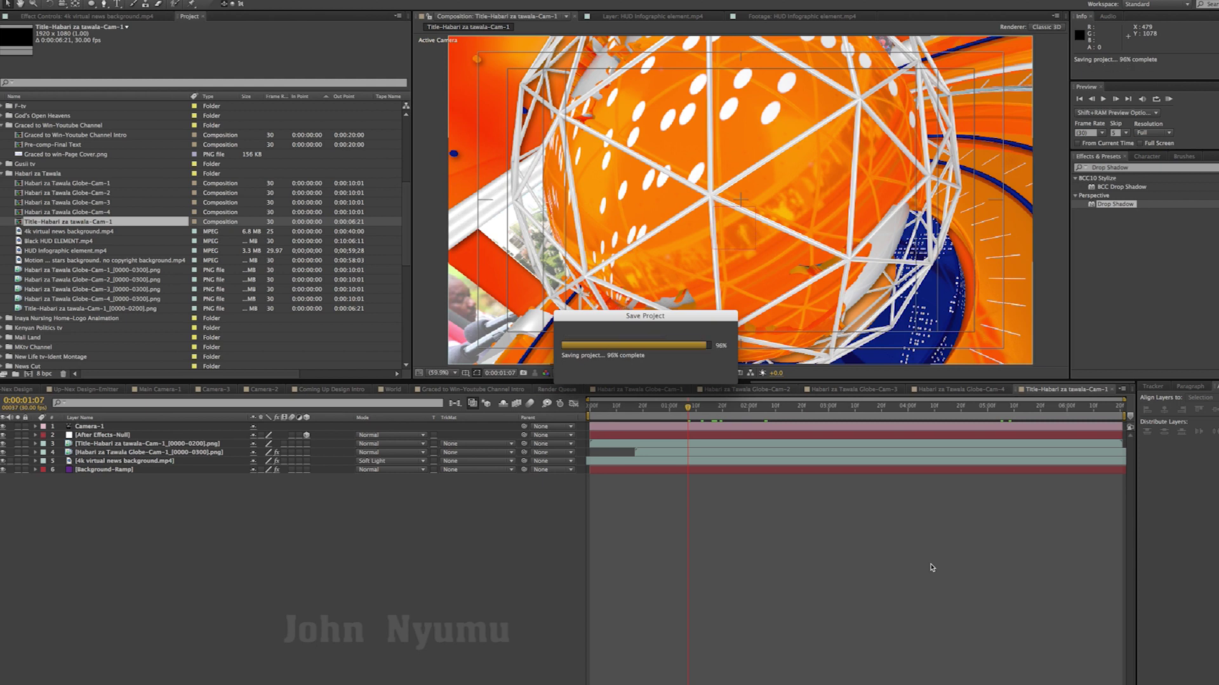
{"action": "key", "text": "KP_0"}
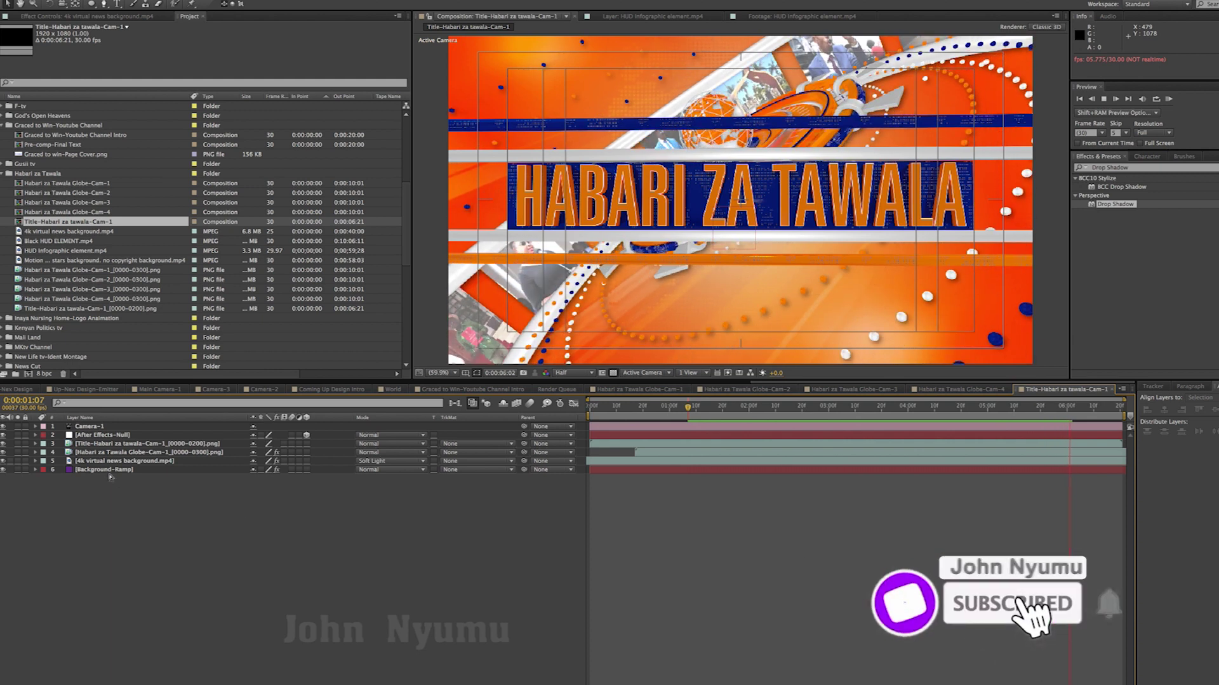
Step: Copy the globe layer's Drop Shadow effect onto the title image layer and preview the animation
{"action": "left_click", "coordinate": [103, 452]}
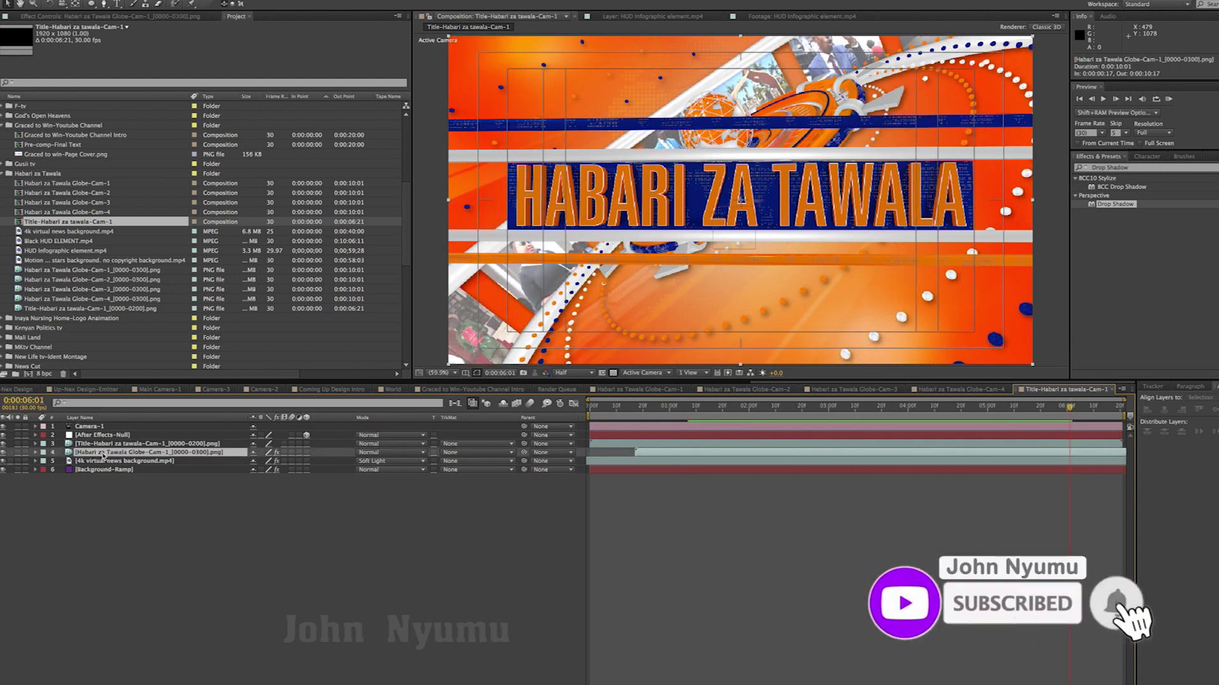
{"action": "left_click", "coordinate": [85, 17]}
{"action": "left_click", "coordinate": [26, 36]}
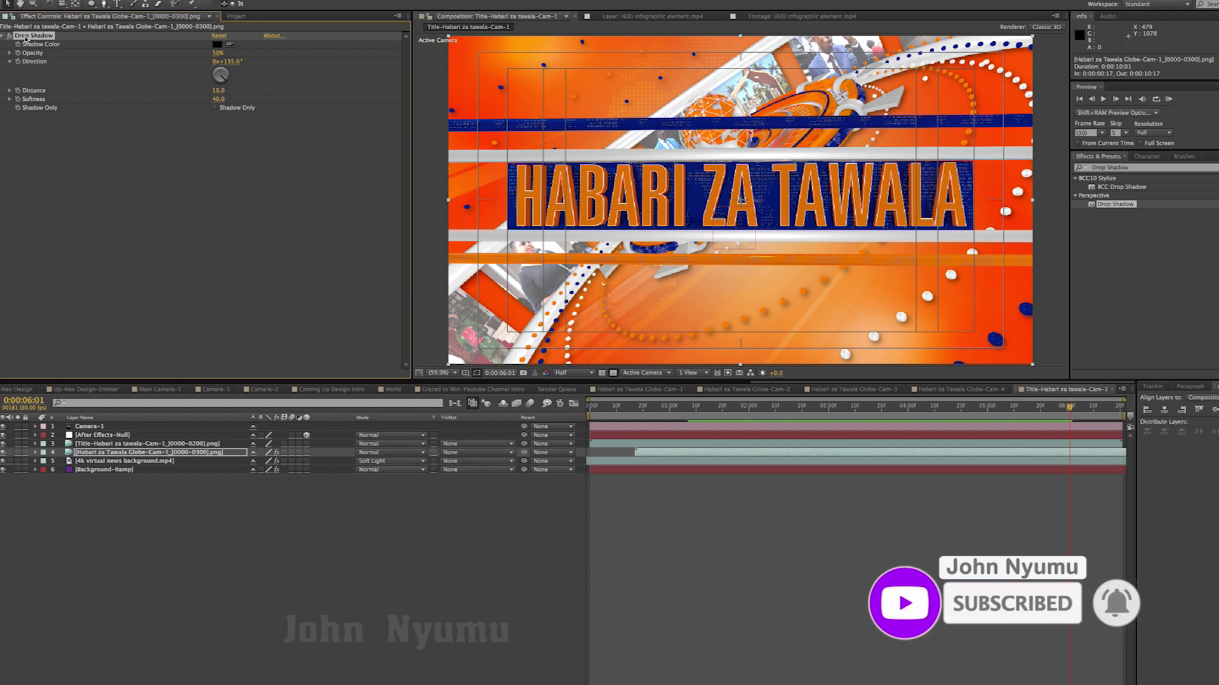
{"action": "left_click", "coordinate": [97, 445]}
{"action": "key", "text": "ctrl+v"}
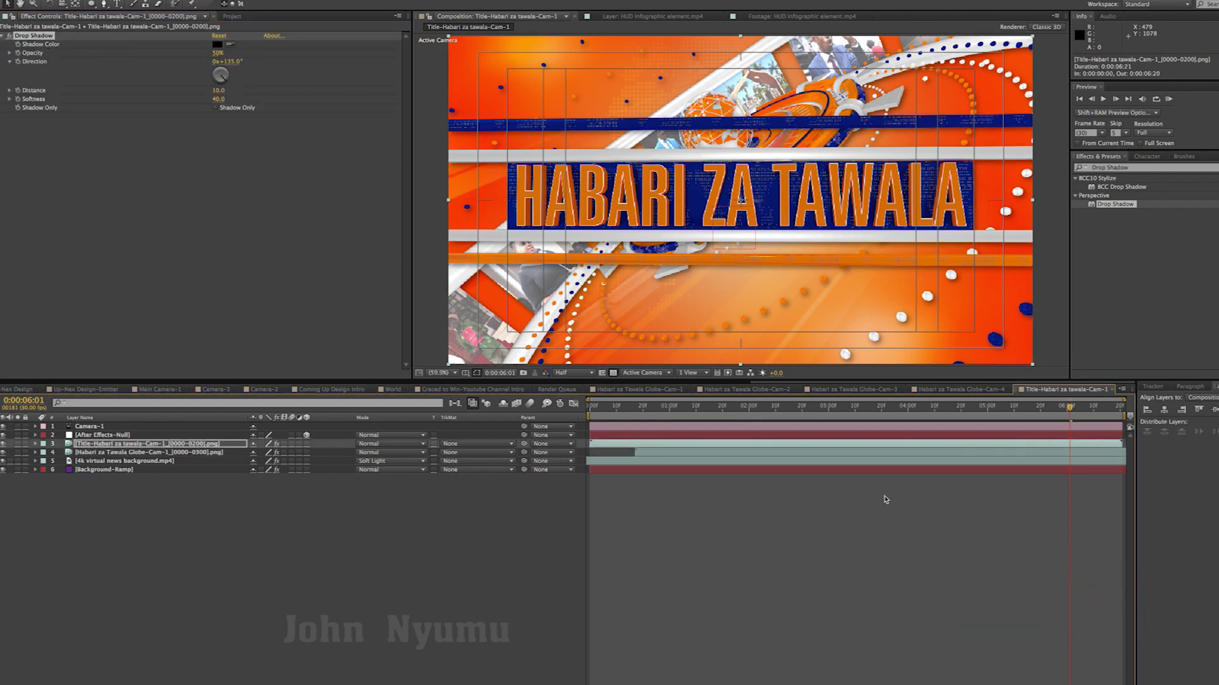
{"action": "left_click", "coordinate": [886, 499]}
{"action": "left_click", "coordinate": [998, 408]}
{"action": "key", "text": "space"}
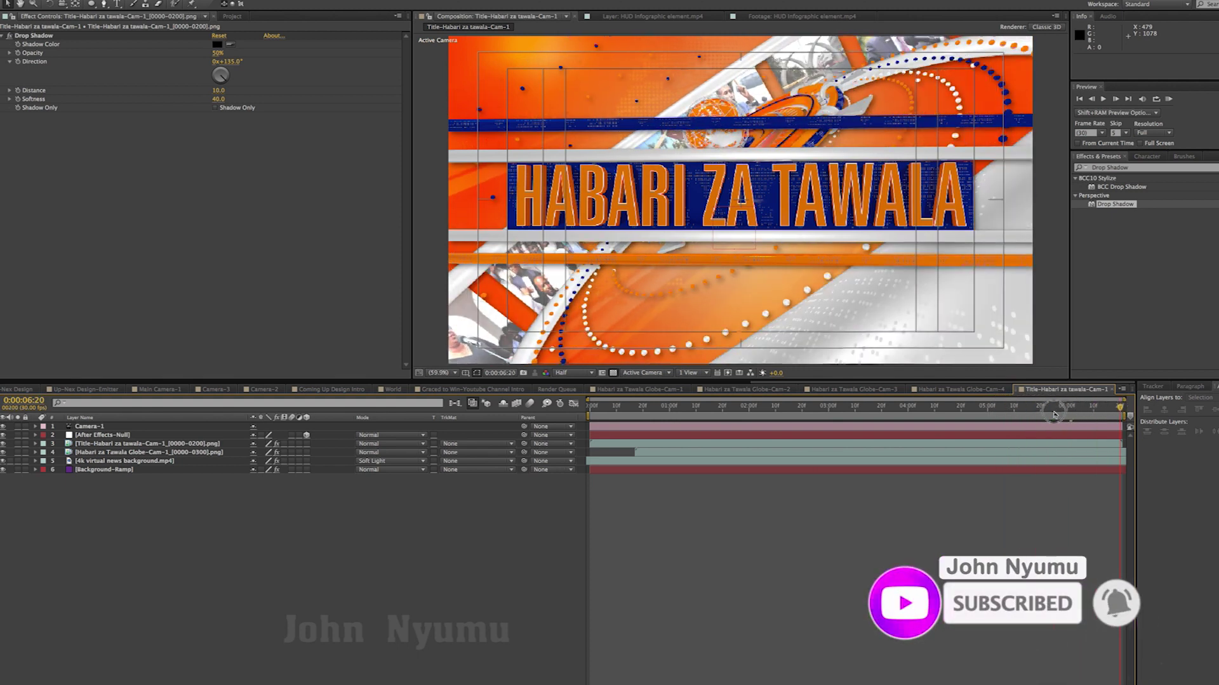
Step: Copy the HUD Infographic element.mp4 layer from Globe-Cam-4 and paste it below After Effects-Null in the title comp
{"action": "left_click", "coordinate": [962, 389]}
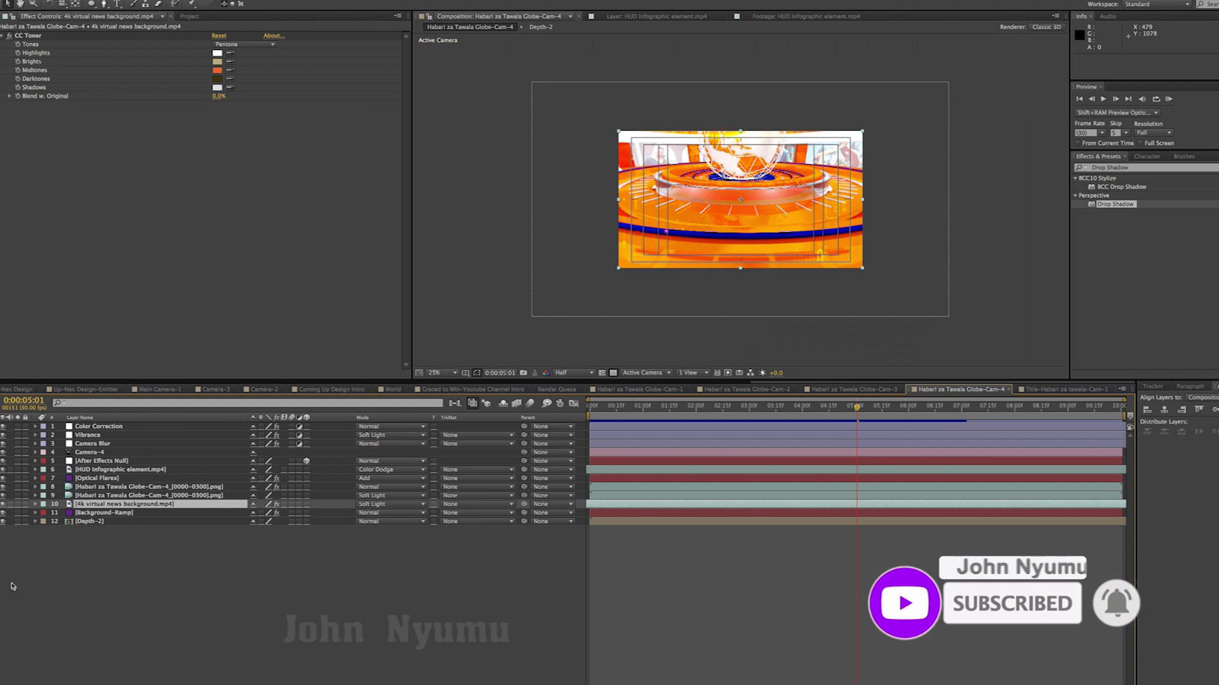
{"action": "left_click", "coordinate": [103, 558]}
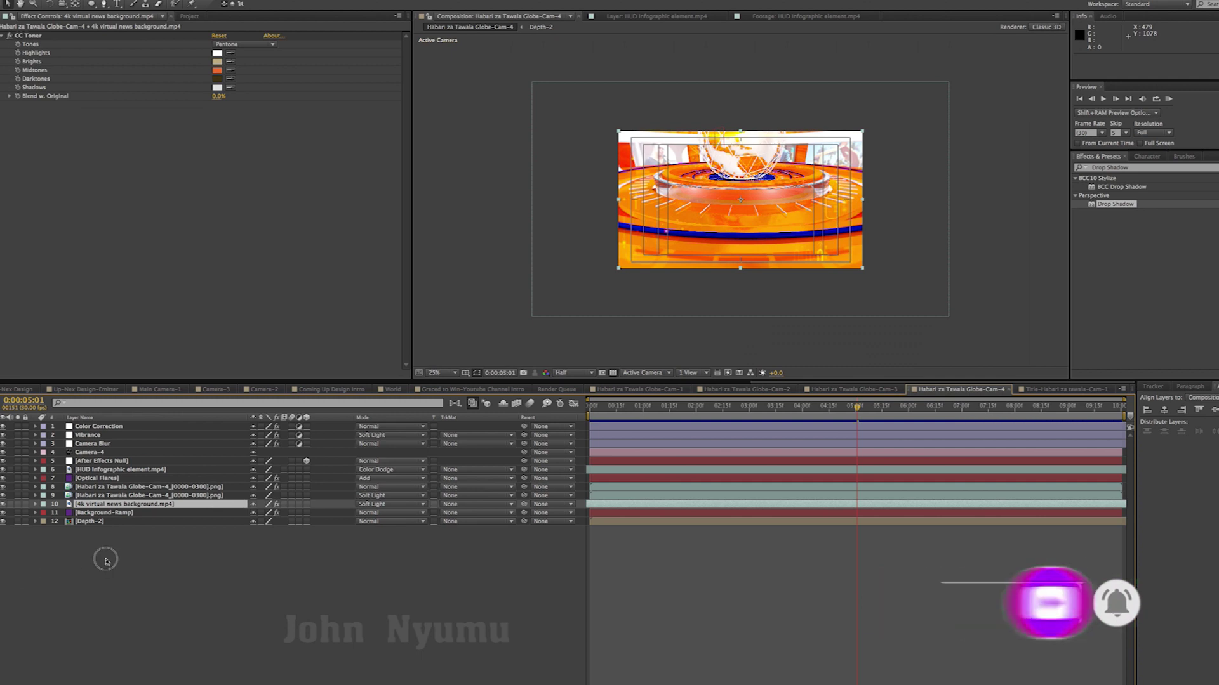
{"action": "left_click", "coordinate": [114, 470]}
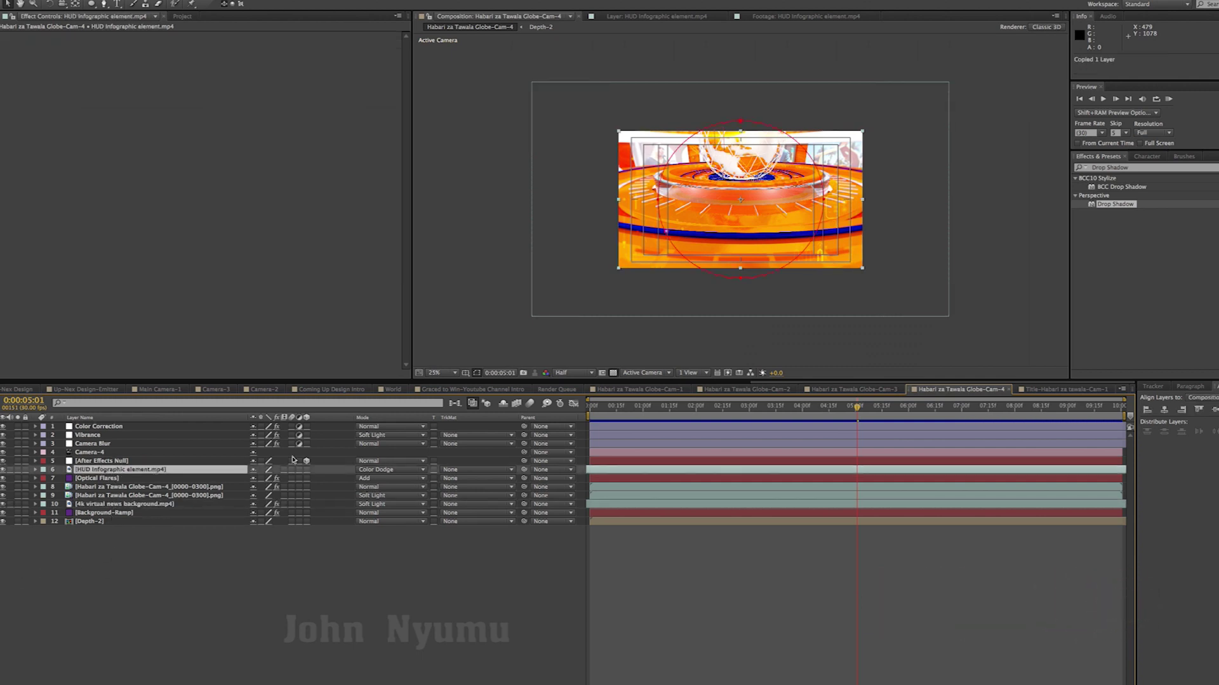
{"action": "key", "text": "shift+period"}
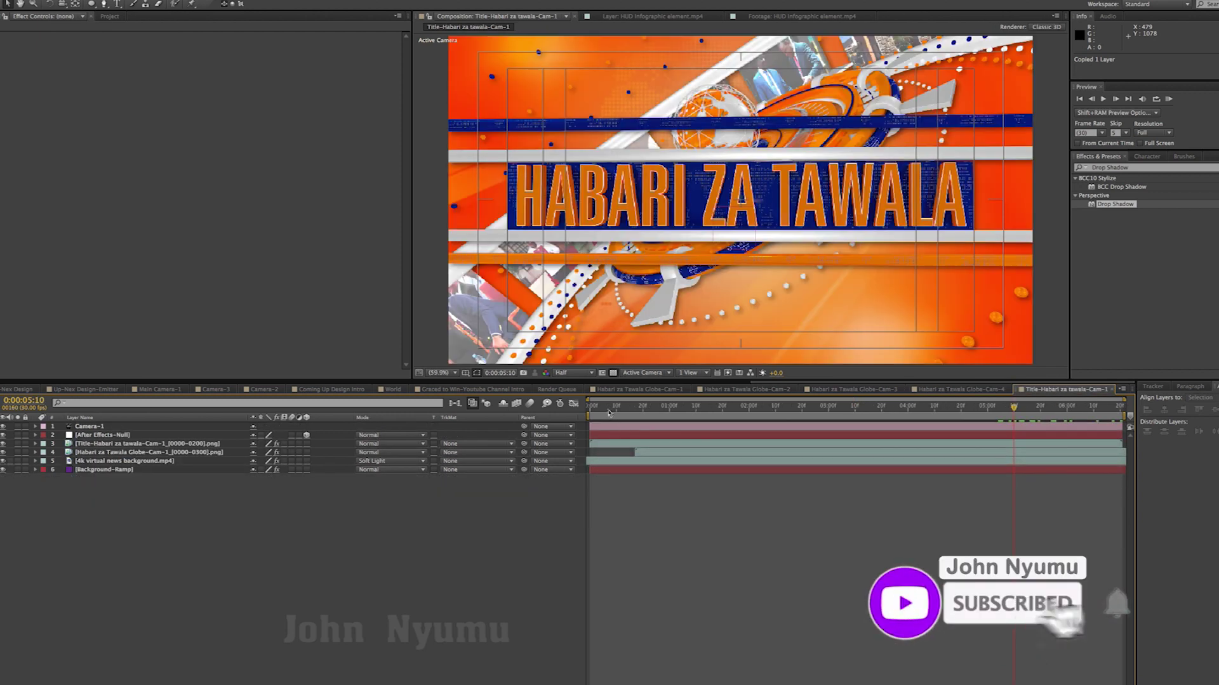
{"action": "left_click", "coordinate": [597, 412]}
{"action": "key", "text": "ctrl+v"}
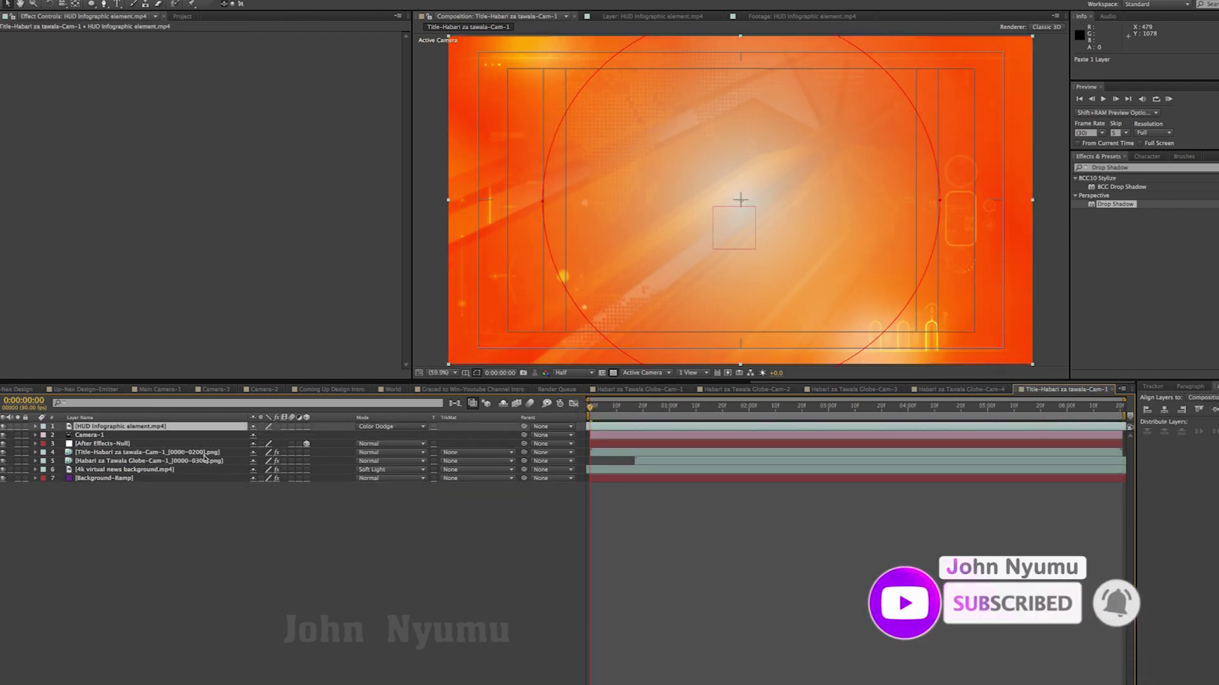
{"action": "left_click_drag", "start_coordinate": [127, 426], "coordinate": [146, 449]}
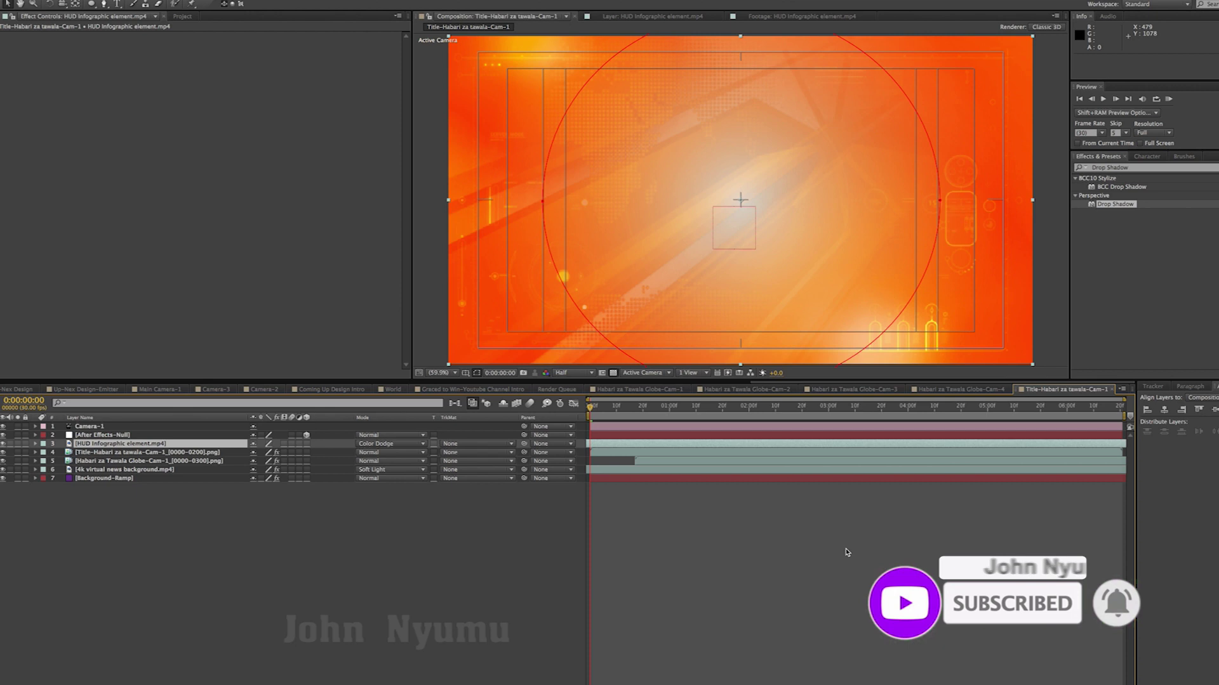
{"action": "left_click_drag", "start_coordinate": [625, 407], "coordinate": [966, 411]}
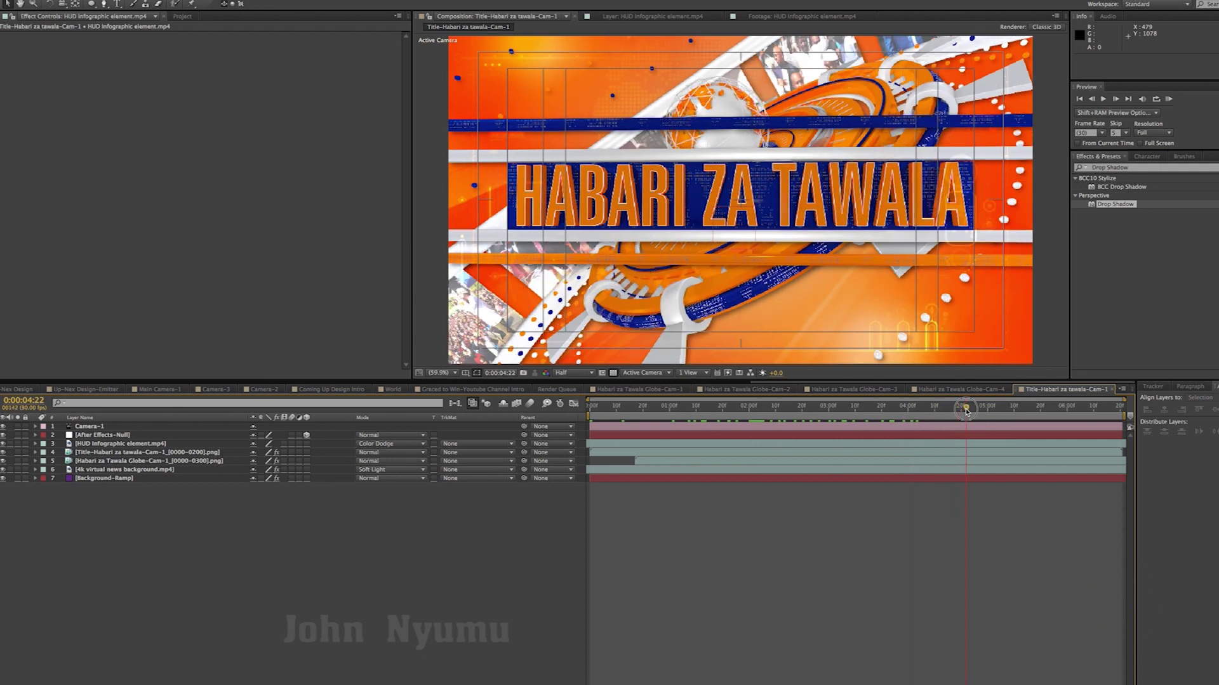
Step: Set the Habari za Tawala Globe layer's blend mode to Soft Light and scrub to check it
{"action": "left_click", "coordinate": [117, 464]}
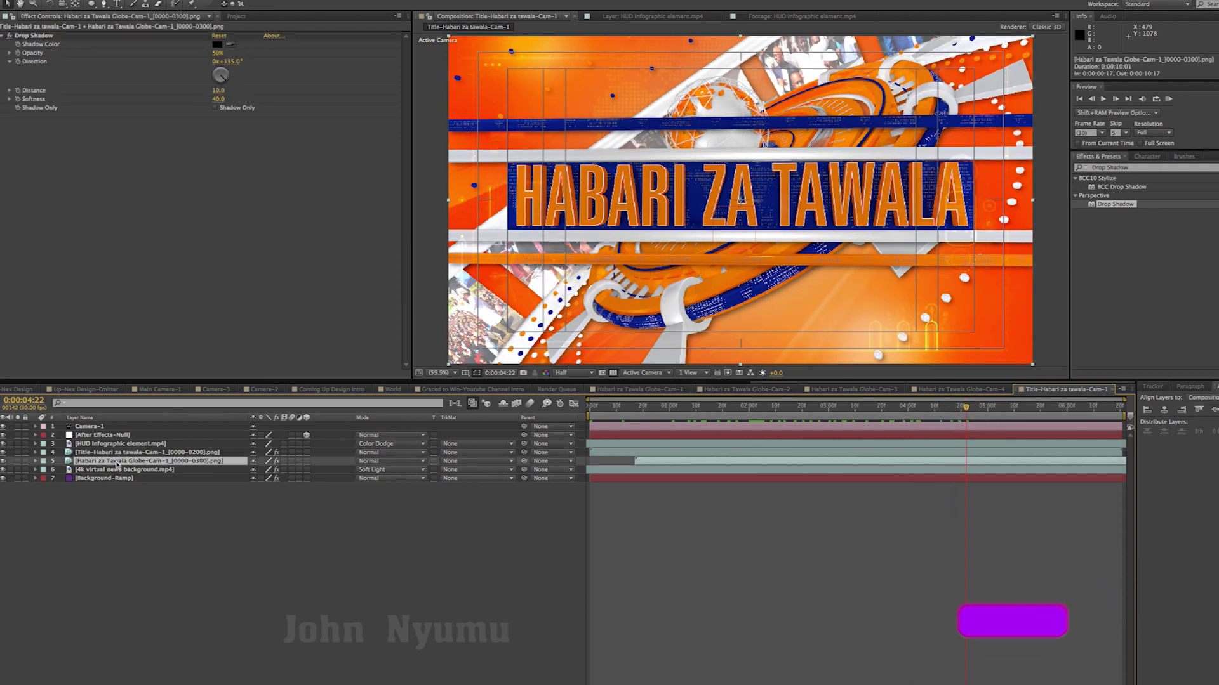
{"action": "left_click", "coordinate": [384, 461]}
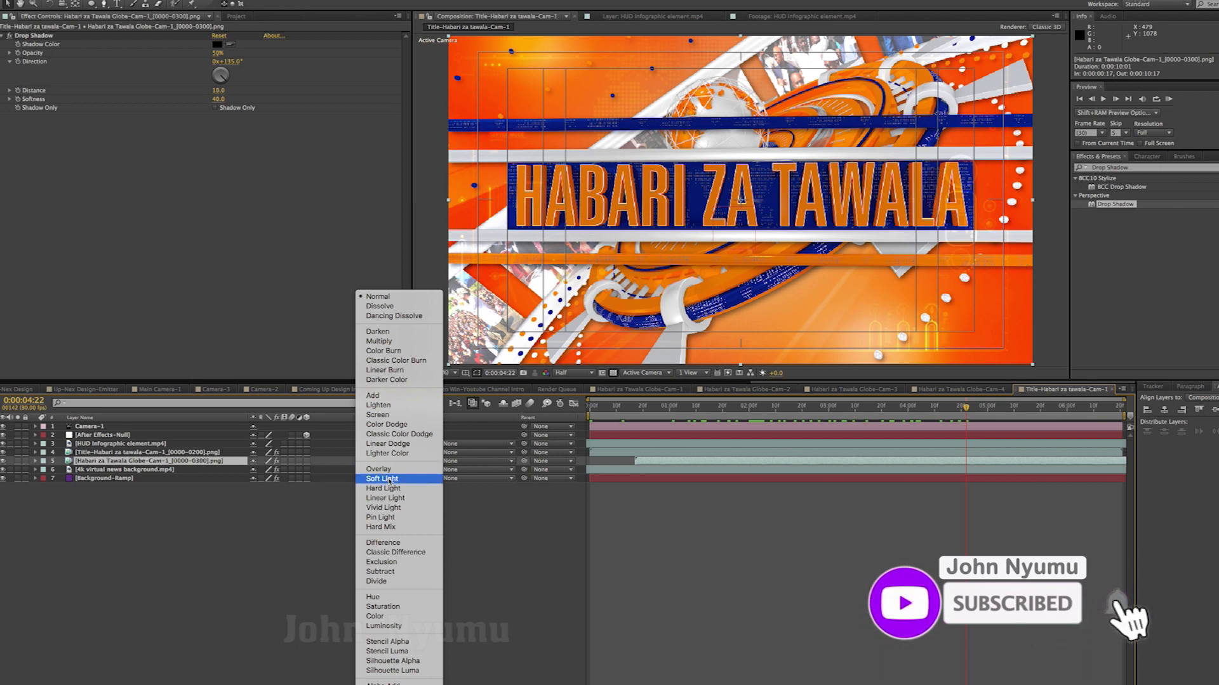
{"action": "left_click", "coordinate": [386, 480]}
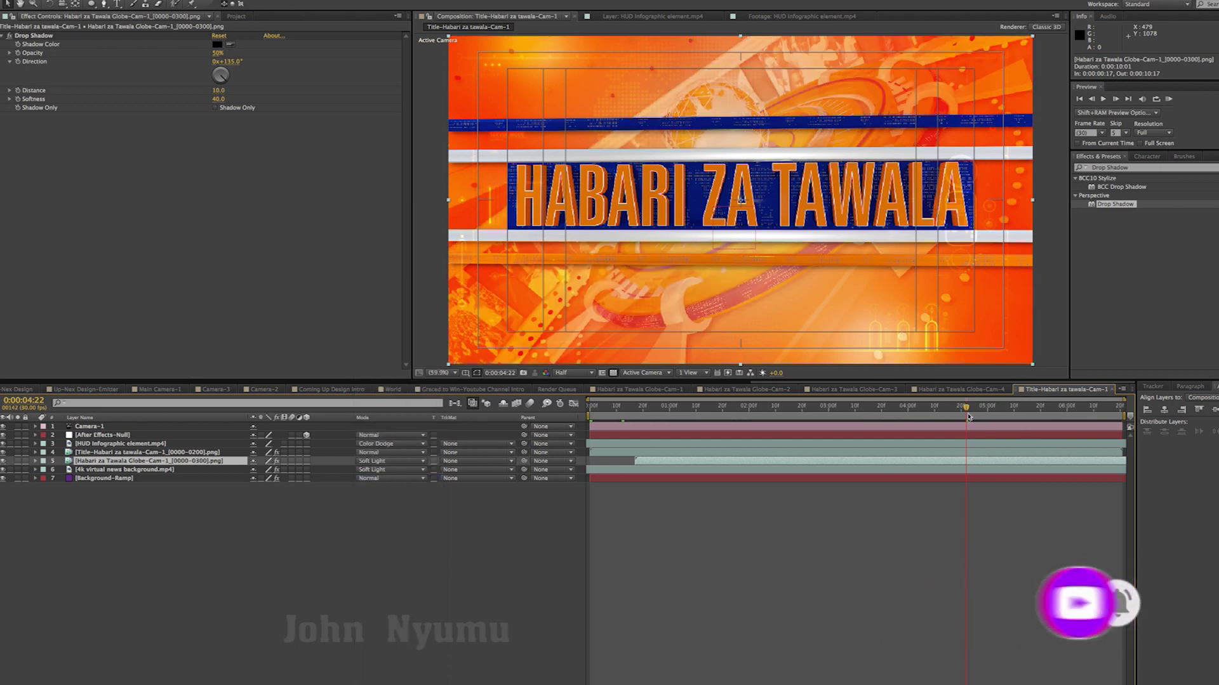
{"action": "left_click", "coordinate": [847, 411]}
{"action": "left_click_drag", "start_coordinate": [847, 414], "coordinate": [733, 413]}
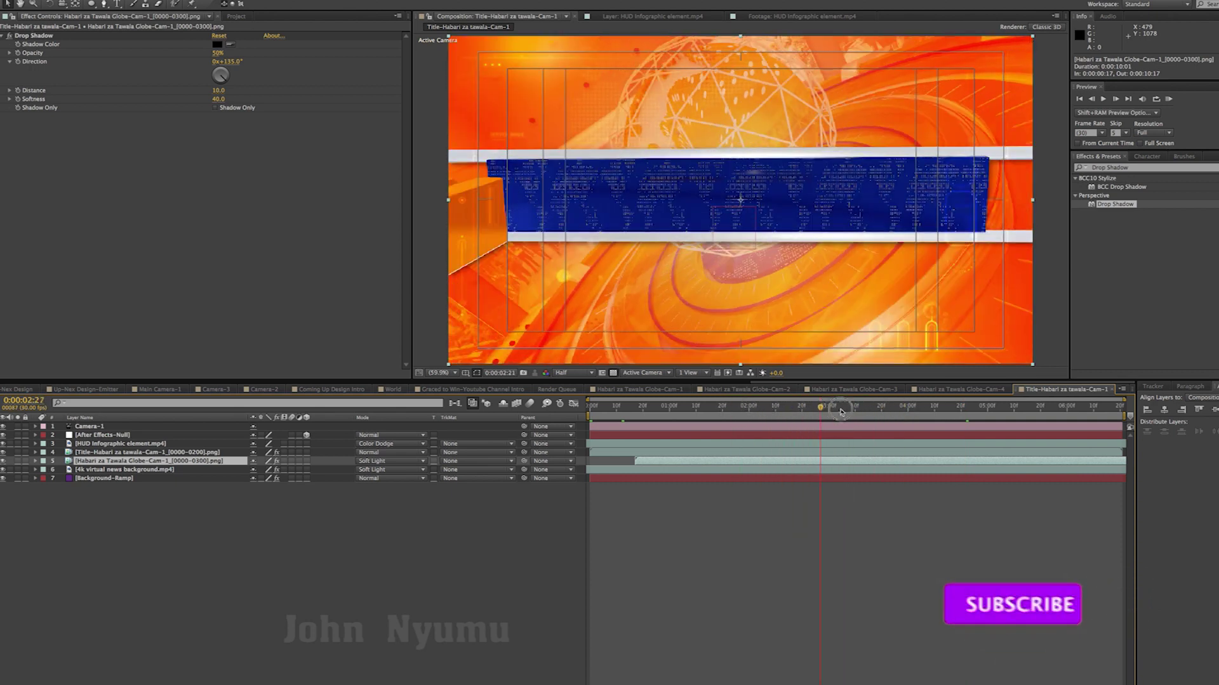
{"action": "left_click_drag", "start_coordinate": [733, 413], "coordinate": [1030, 414]}
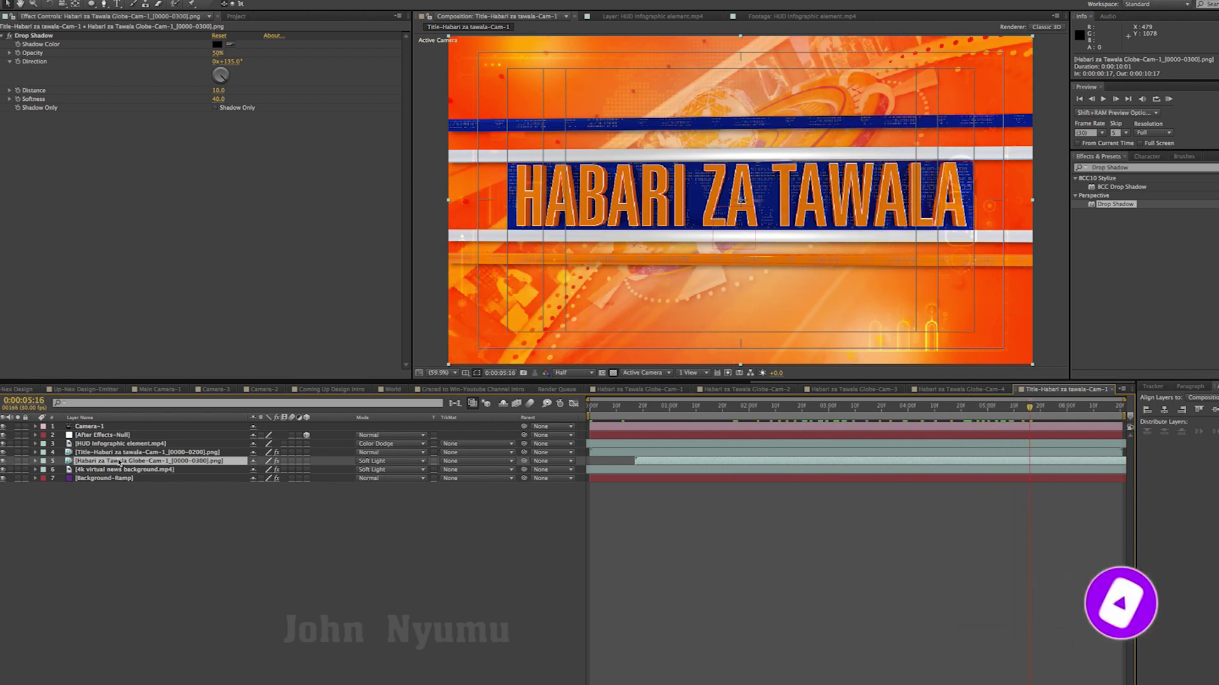
Step: Set the globe layer's opacity to 50% and scrub back to around two seconds
{"action": "key", "text": "t"}
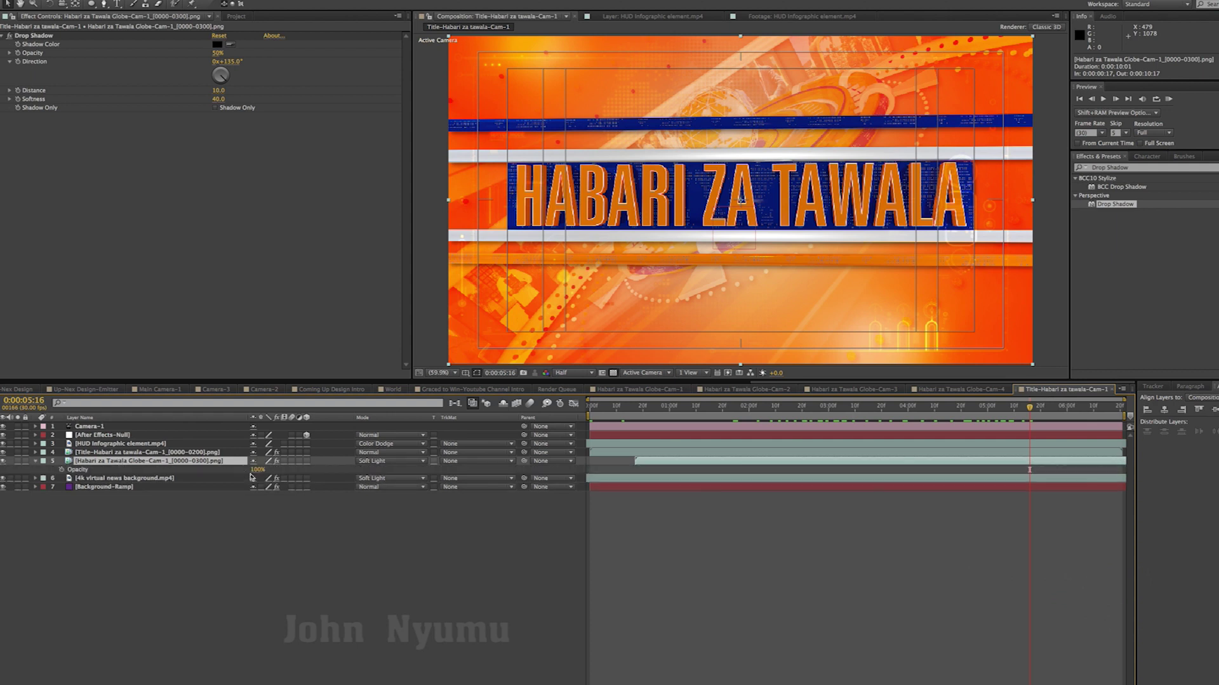
{"action": "left_click", "coordinate": [220, 542]}
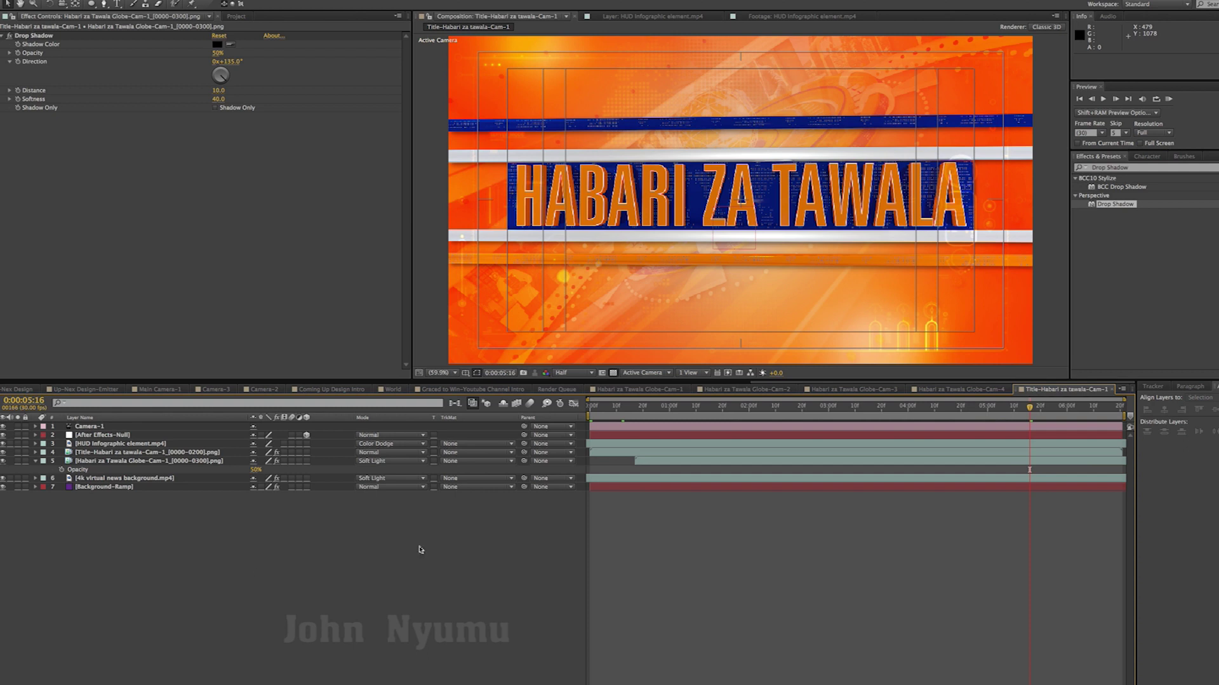
{"action": "left_click_drag", "start_coordinate": [1011, 411], "coordinate": [725, 414]}
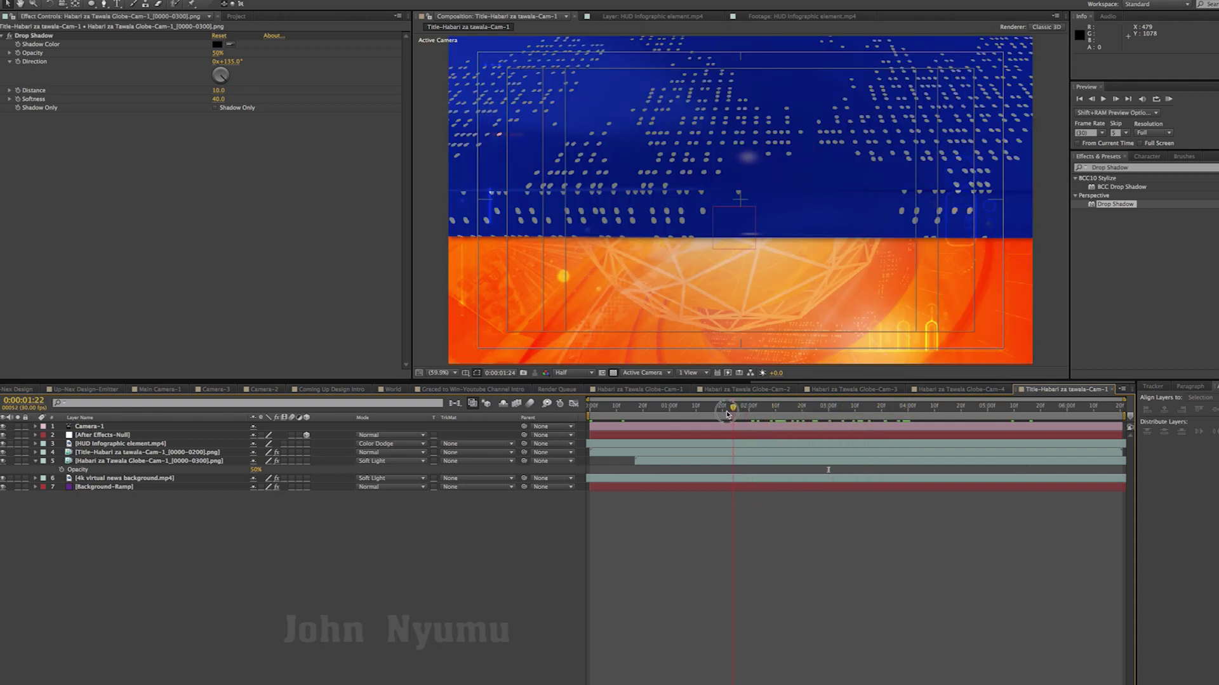
Step: Preview the title animation twice, then scrub back to check the globe section
{"action": "key", "text": "space"}
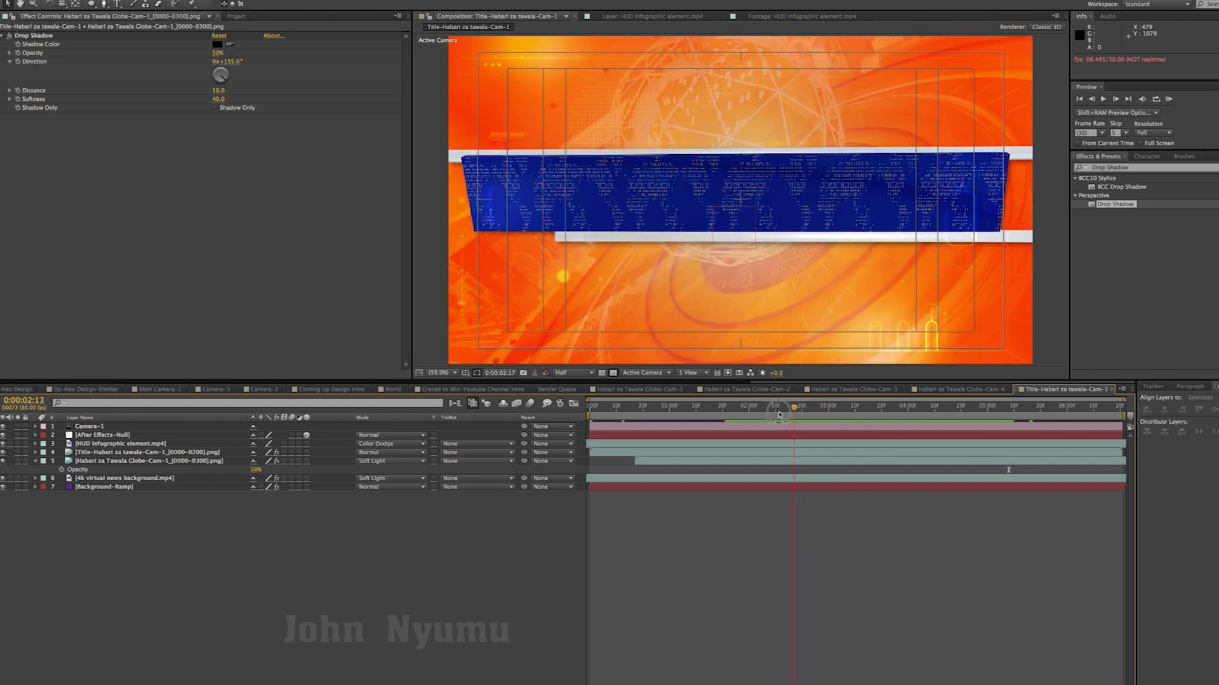
{"action": "key", "text": "space"}
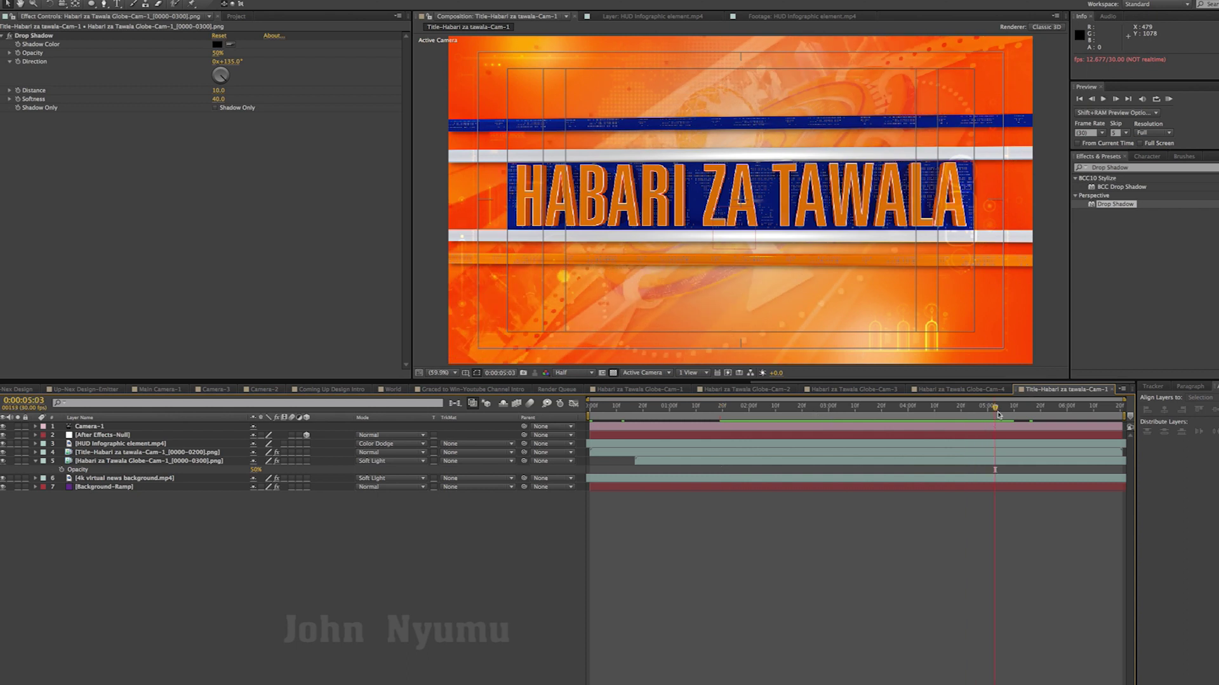
{"action": "left_click_drag", "start_coordinate": [916, 415], "coordinate": [745, 414]}
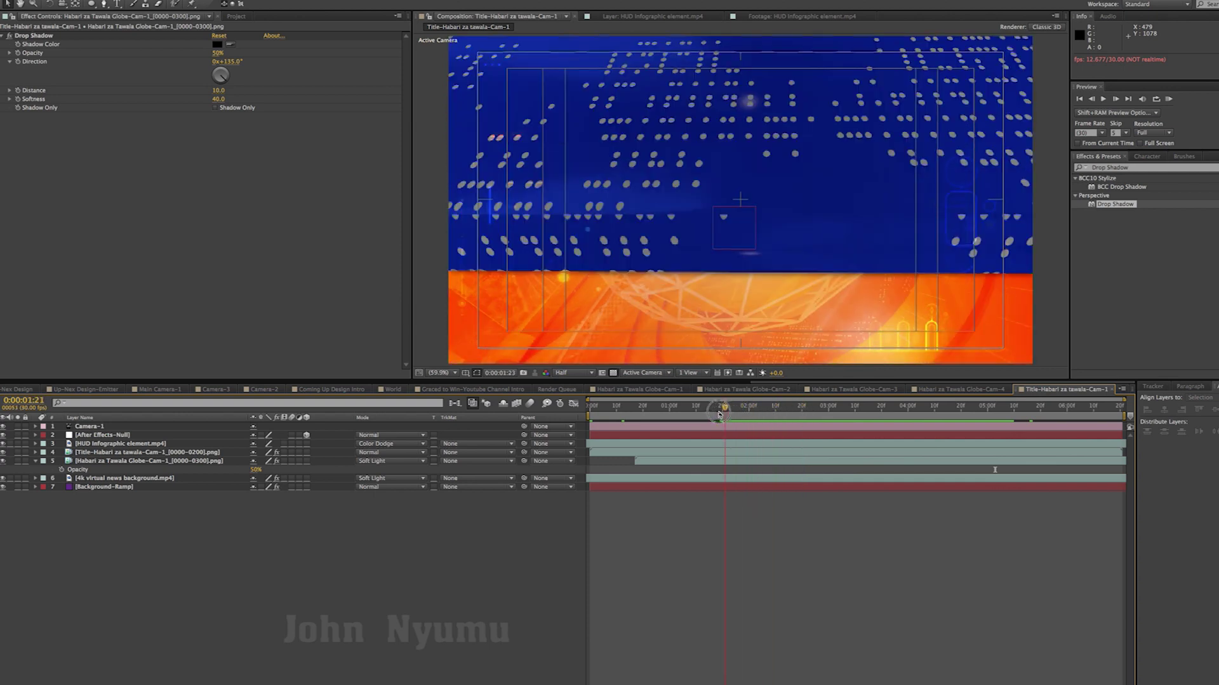
{"action": "left_click_drag", "start_coordinate": [745, 414], "coordinate": [716, 414]}
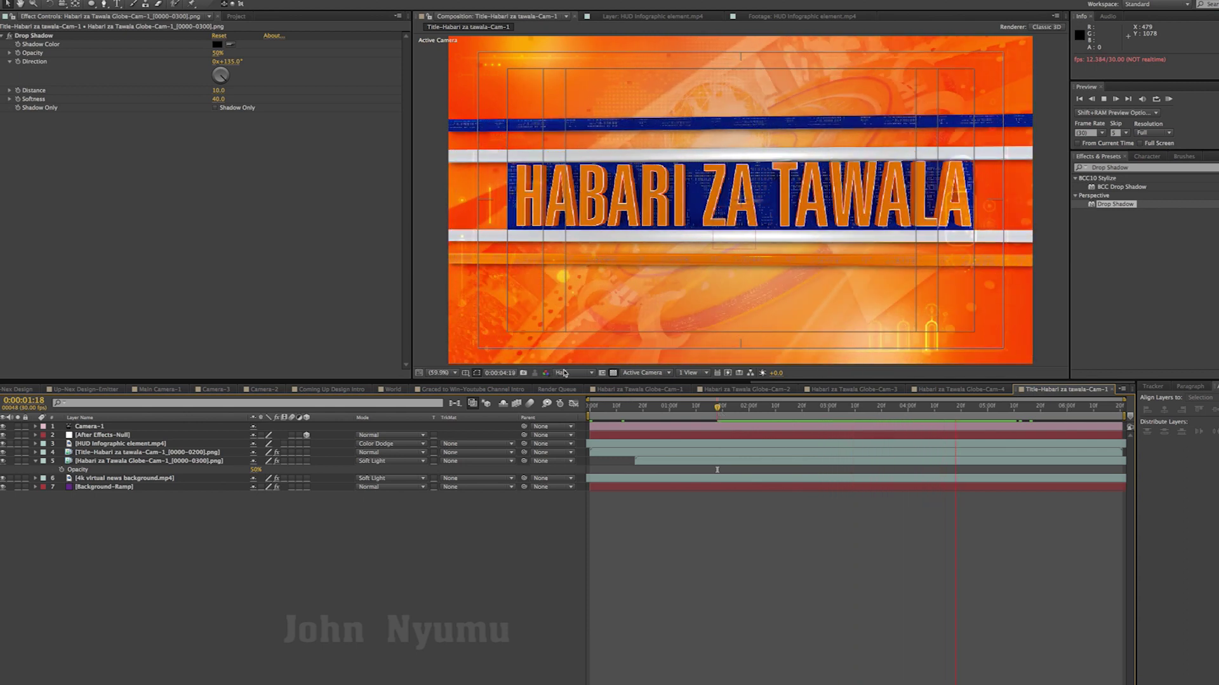
Step: Set the viewer resolution to Full and move the HUD layer below the title layer
{"action": "left_click", "coordinate": [565, 372]}
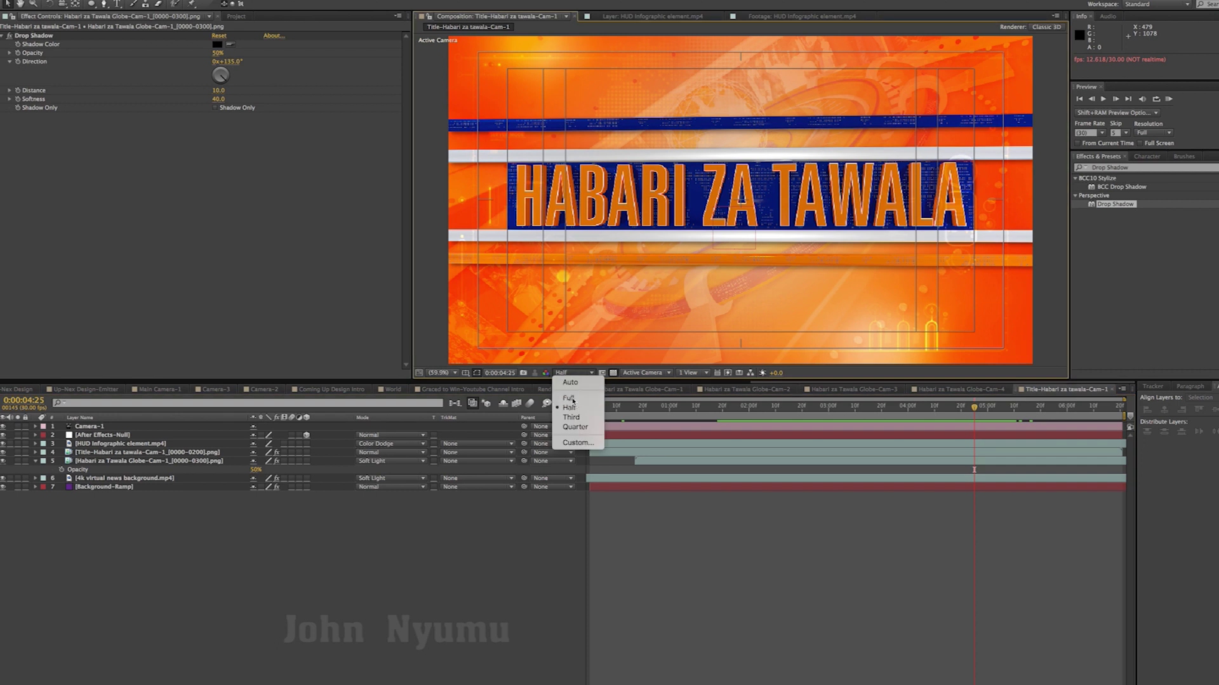
{"action": "left_click", "coordinate": [572, 398]}
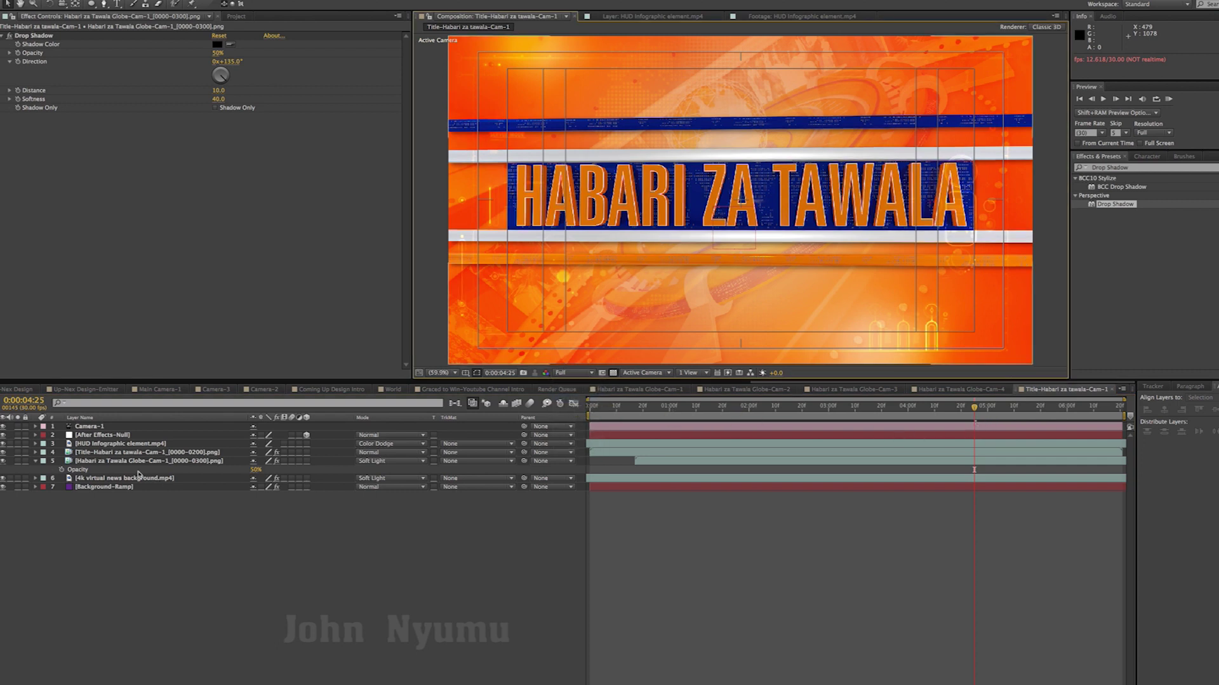
{"action": "left_click_drag", "start_coordinate": [94, 447], "coordinate": [94, 461]}
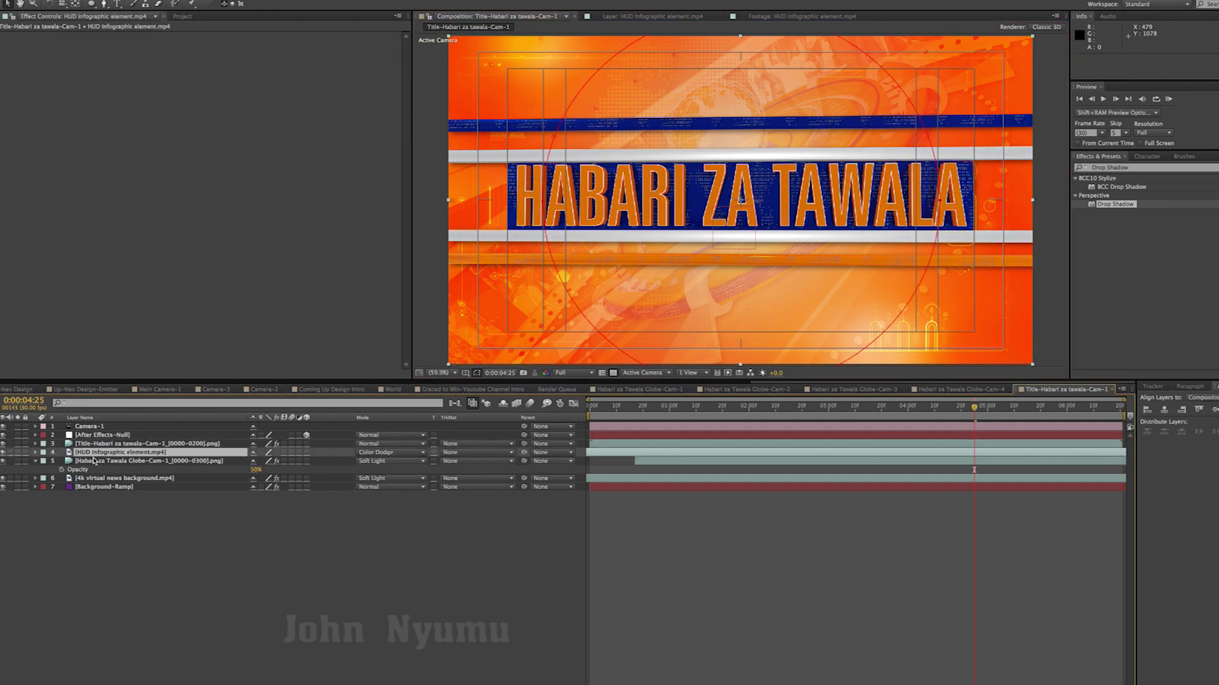
{"action": "left_click", "coordinate": [775, 610]}
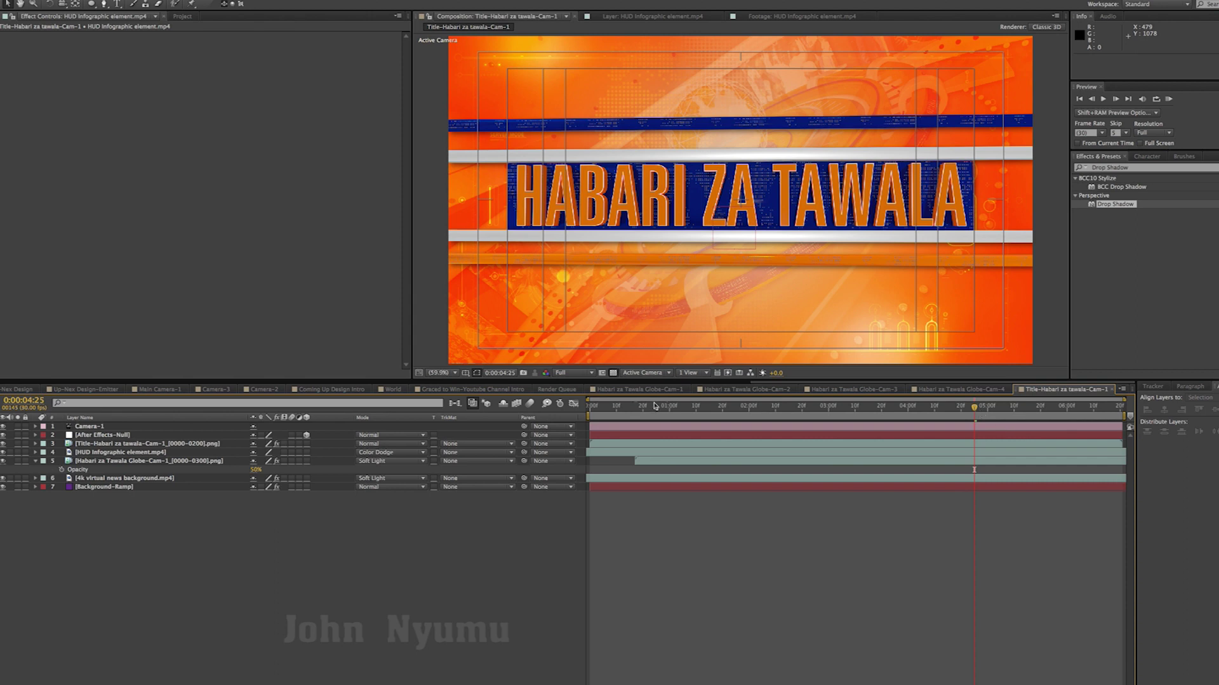
Step: Paste Color Correction, Vibrance, Camera Blur and Depth-2 from Globe-Cam-4 into the title comp, Depth-2 below Background-Ramp
{"action": "left_click", "coordinate": [983, 389]}
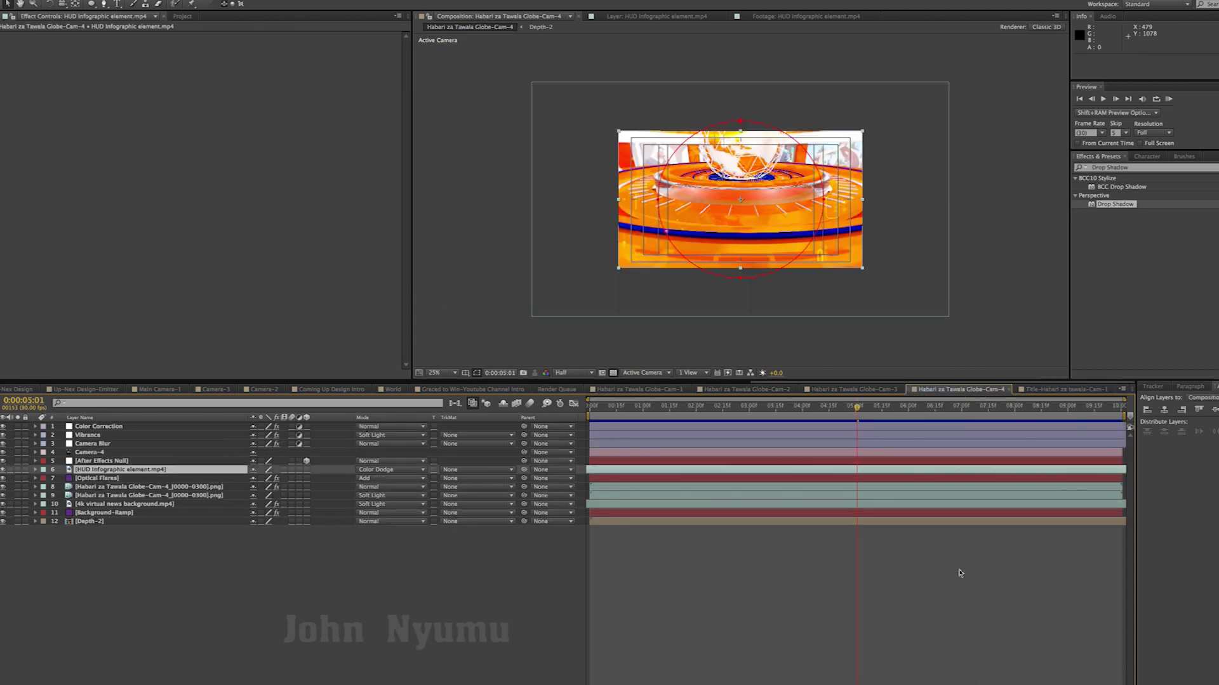
{"action": "left_click", "coordinate": [92, 429]}
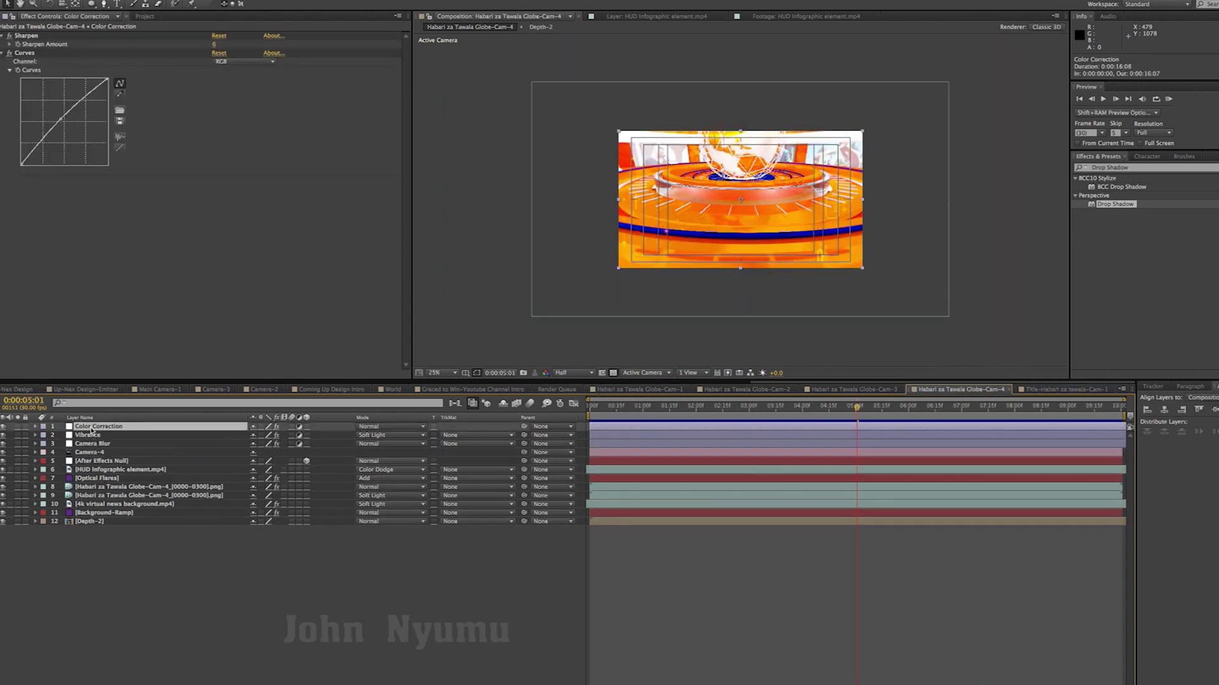
{"action": "left_click", "coordinate": [92, 435], "text": "ctrl"}
{"action": "left_click", "coordinate": [91, 444], "text": "ctrl"}
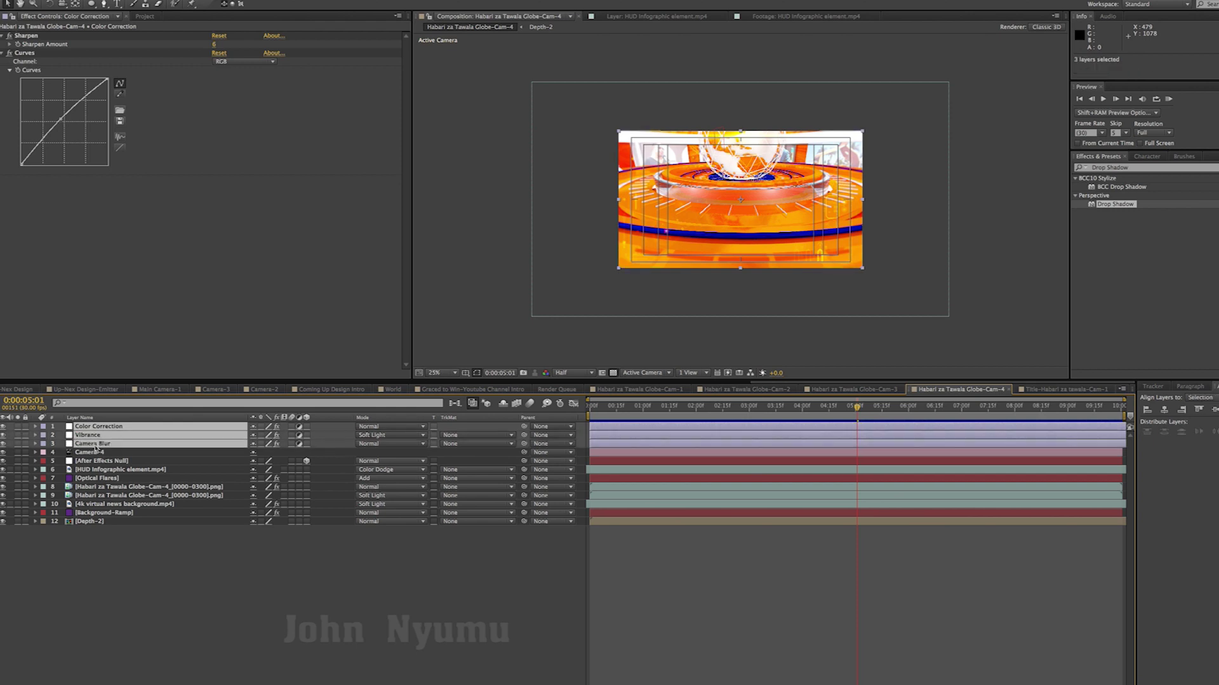
{"action": "left_click", "coordinate": [87, 522], "text": "ctrl"}
{"action": "left_click", "coordinate": [1063, 389]}
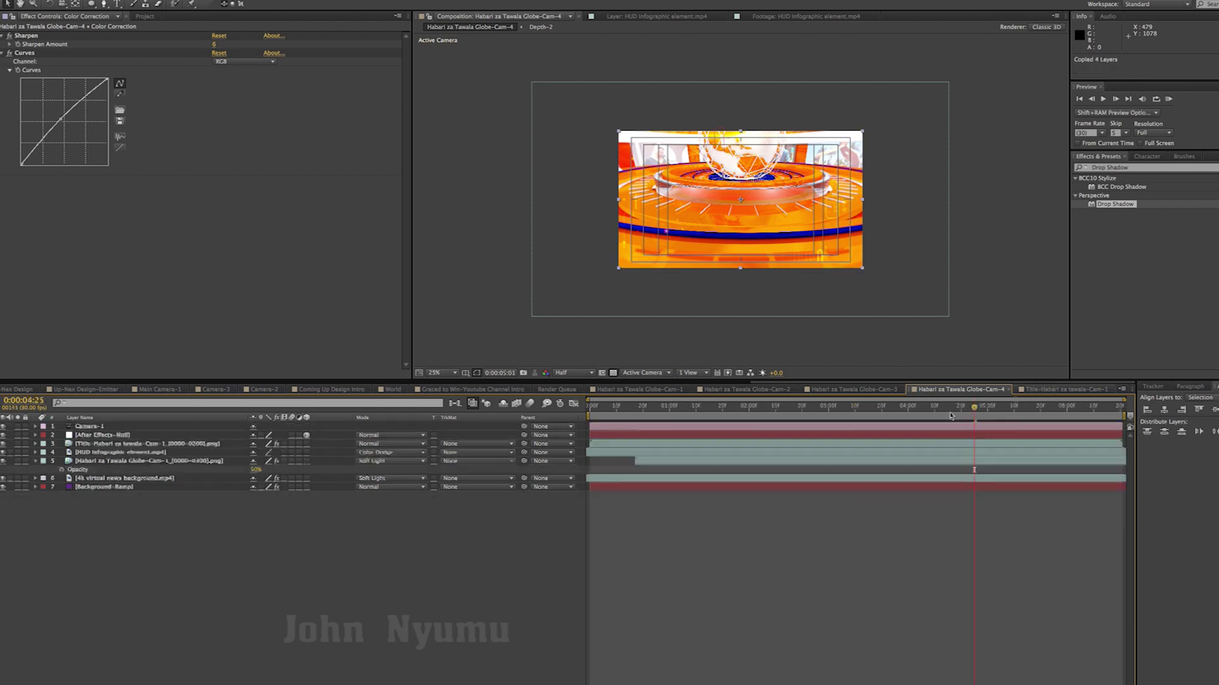
{"action": "left_click", "coordinate": [591, 406]}
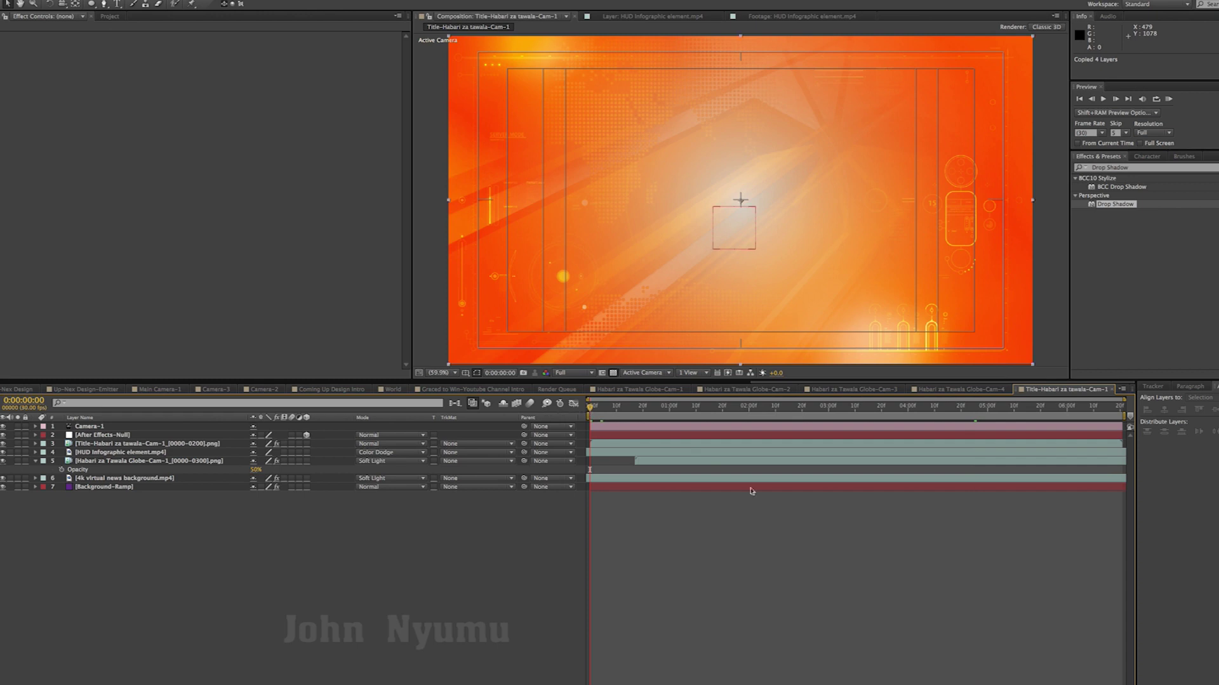
{"action": "key", "text": "ctrl+v"}
{"action": "left_click_drag", "start_coordinate": [89, 452], "coordinate": [92, 544]}
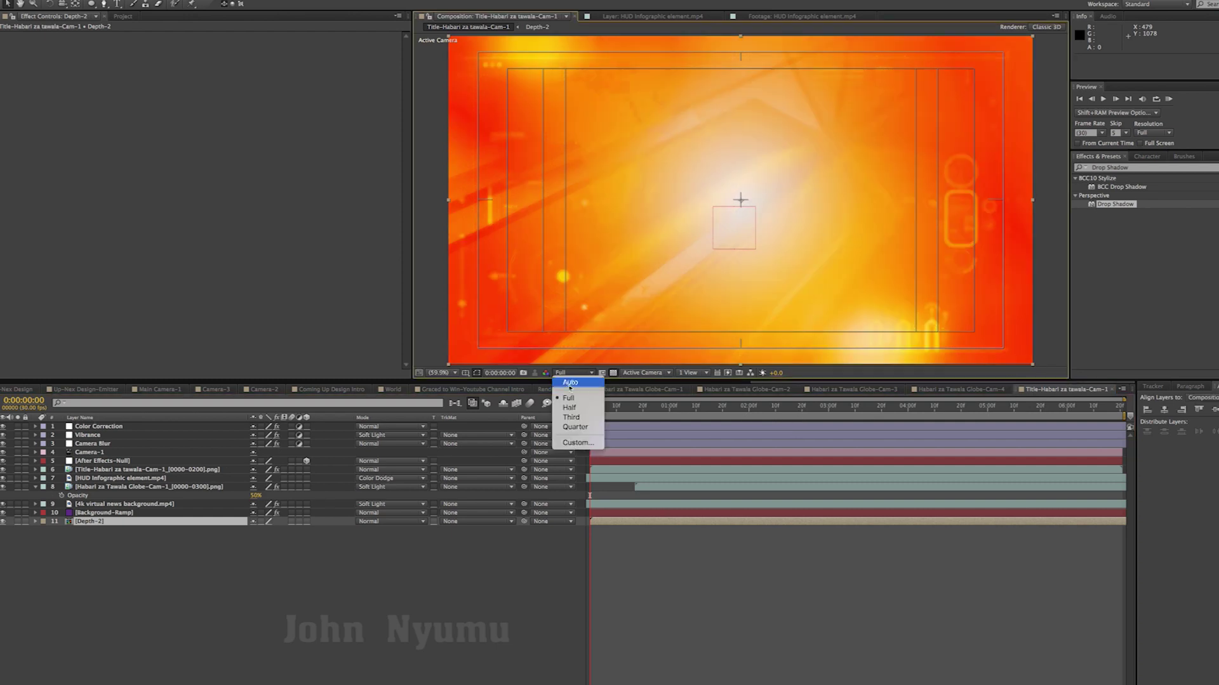
Step: Set Camera Blur to use Depth-2 as its blur map with a 2.0 radius
{"action": "left_click", "coordinate": [865, 408]}
{"action": "left_click_drag", "start_coordinate": [933, 410], "coordinate": [1004, 412]}
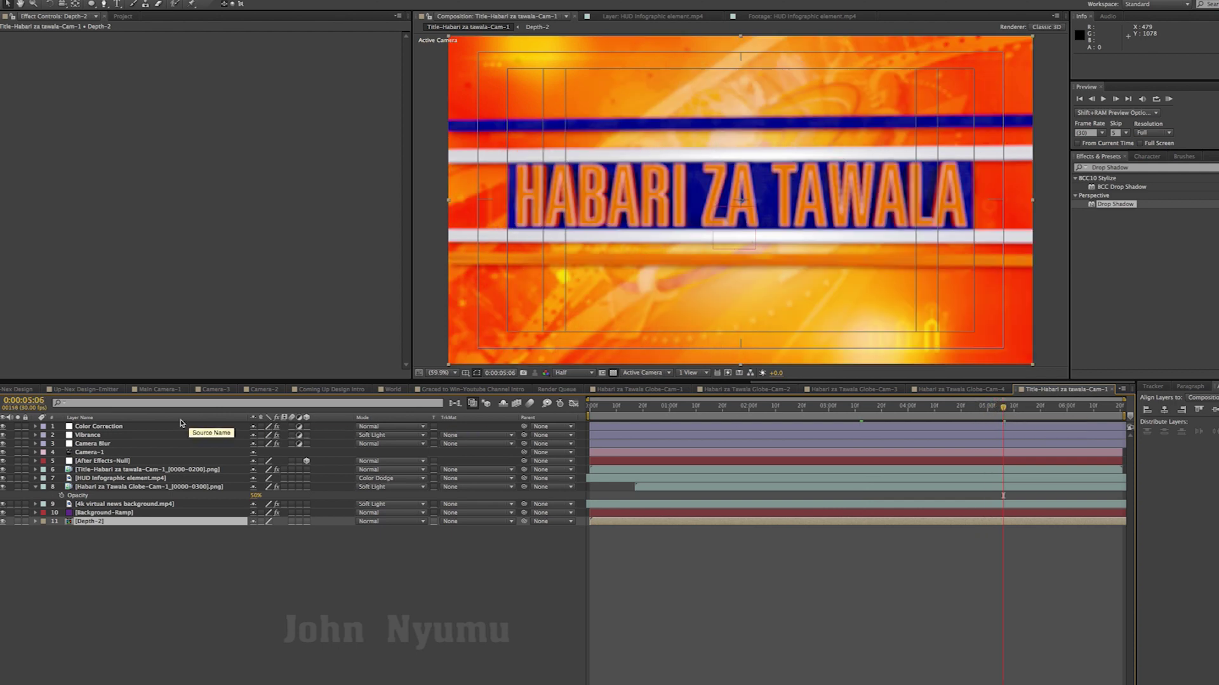
{"action": "left_click", "coordinate": [104, 445]}
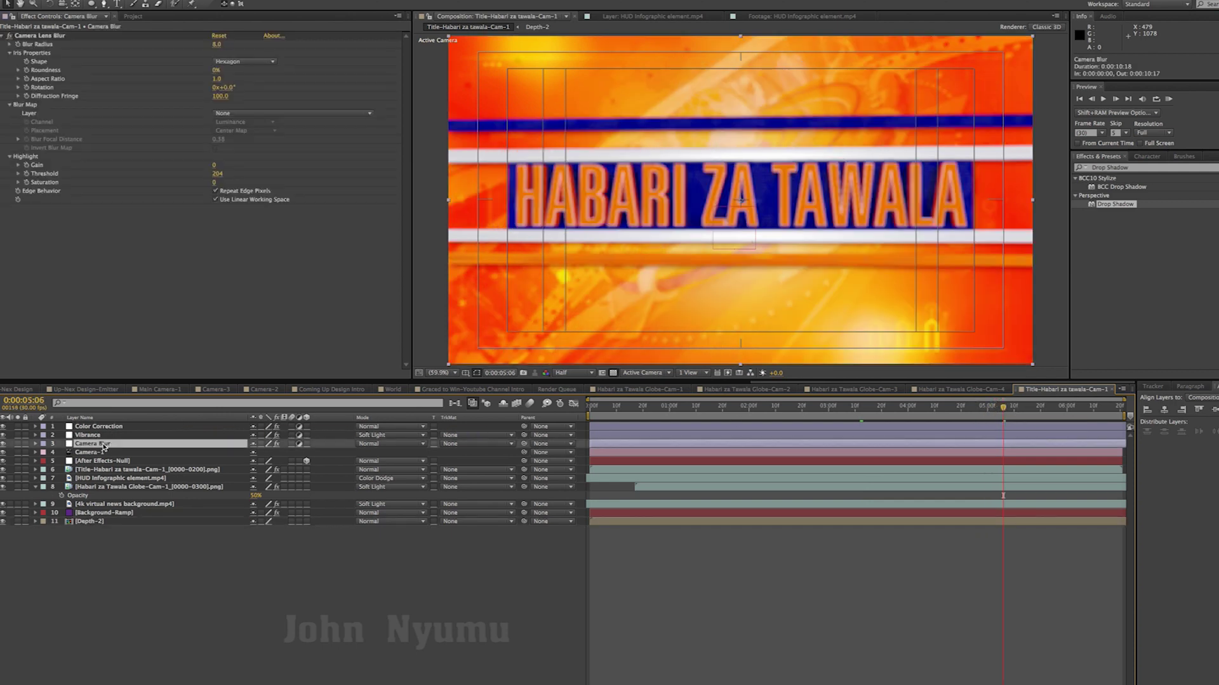
{"action": "left_click", "coordinate": [269, 116]}
{"action": "left_click", "coordinate": [265, 231]}
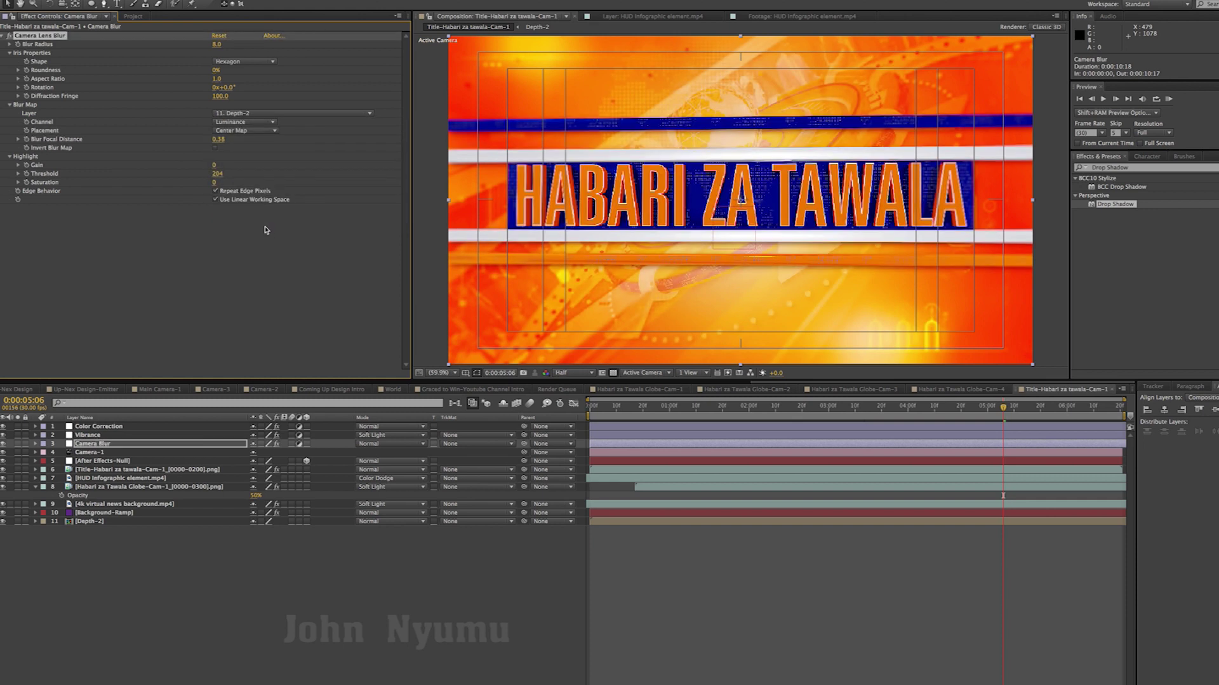
{"action": "left_click", "coordinate": [216, 46]}
{"action": "type", "text": "2"}
{"action": "left_click", "coordinate": [210, 269]}
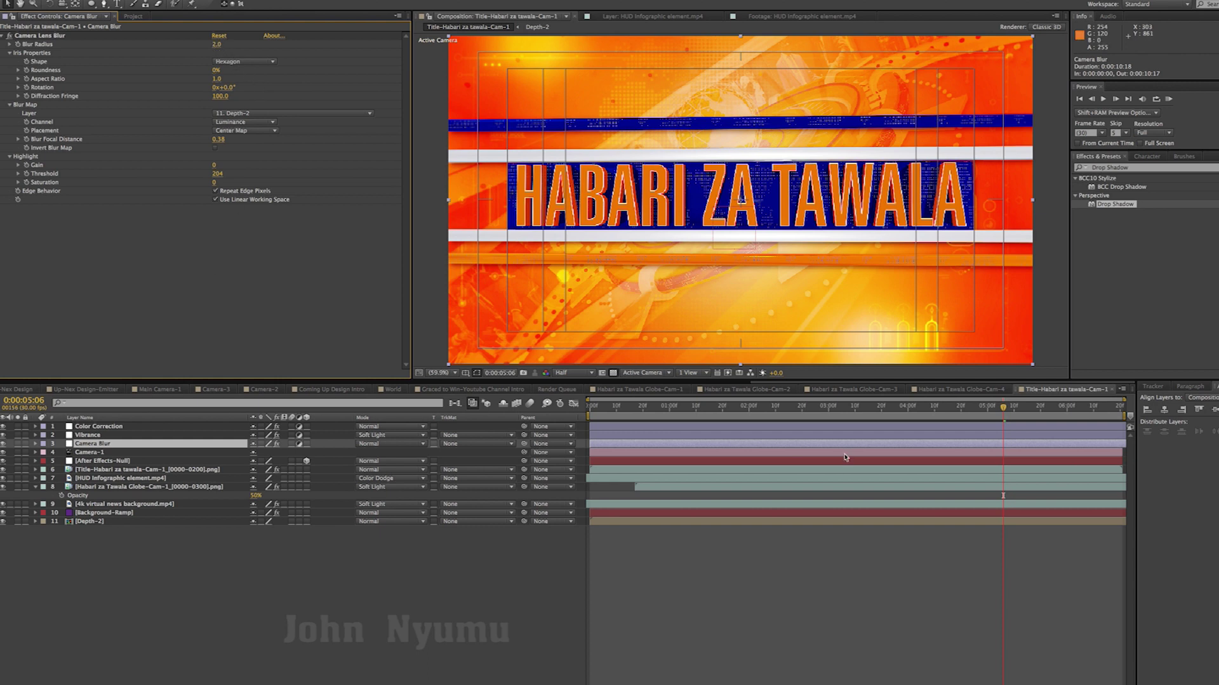
{"action": "left_click", "coordinate": [810, 555]}
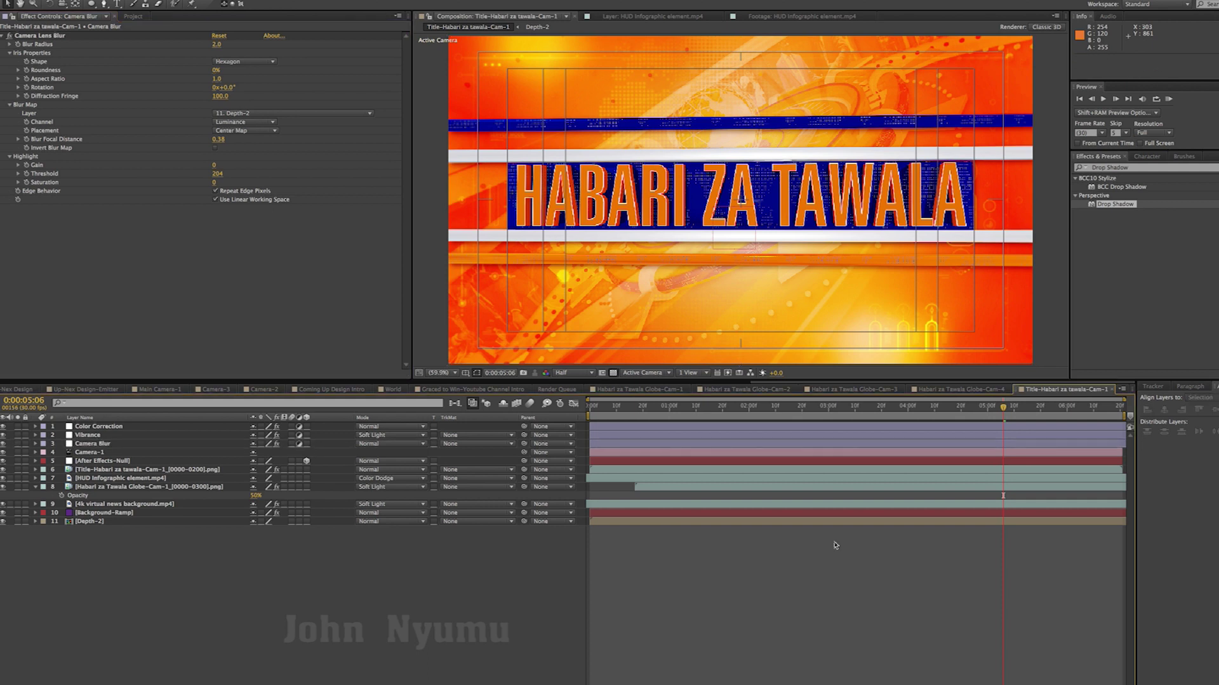
Step: Select the title image layer and open its Scale value for editing
{"action": "left_click_drag", "start_coordinate": [976, 410], "coordinate": [928, 413]}
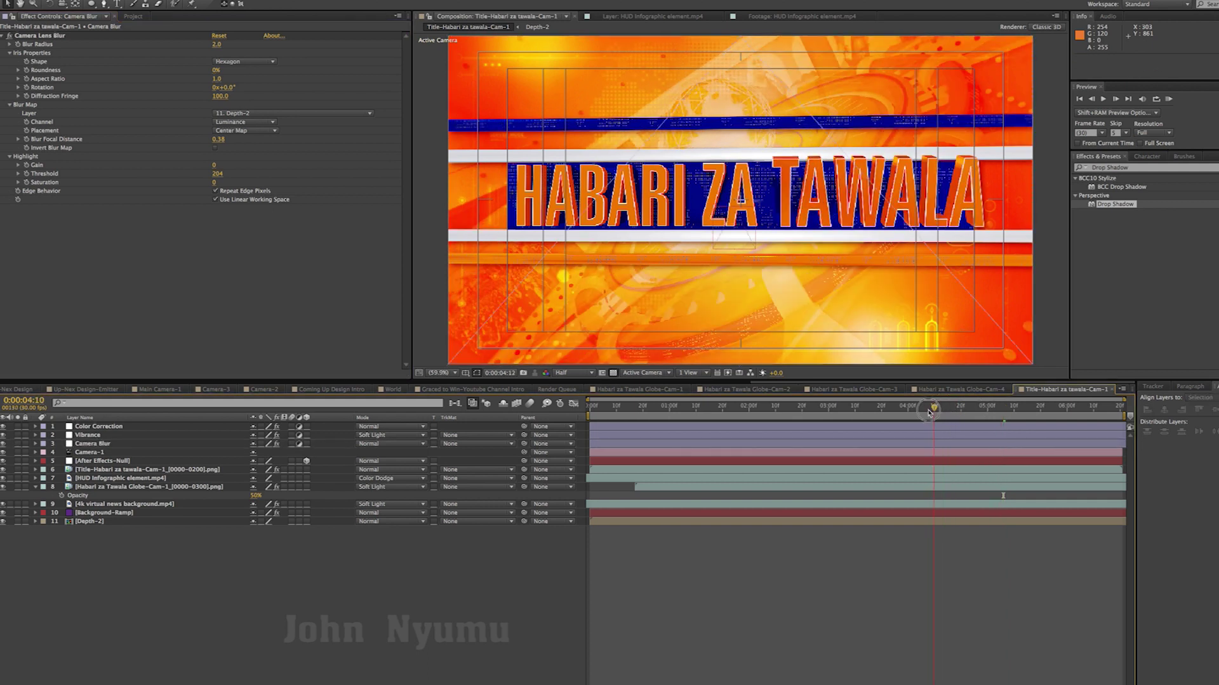
{"action": "mouse_move", "coordinate": [928, 413]}
{"action": "left_mouse_down"}
{"action": "mouse_move", "coordinate": [871, 412]}
{"action": "mouse_move", "coordinate": [995, 409]}
{"action": "left_mouse_up"}
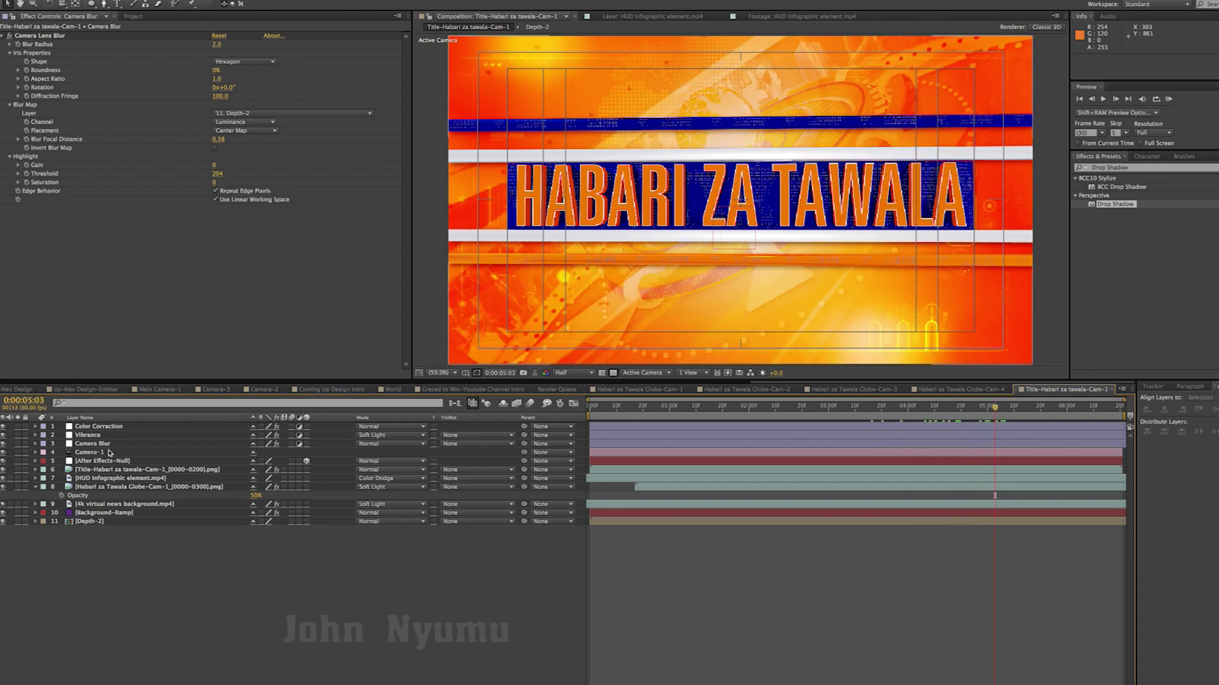
{"action": "left_click", "coordinate": [103, 470]}
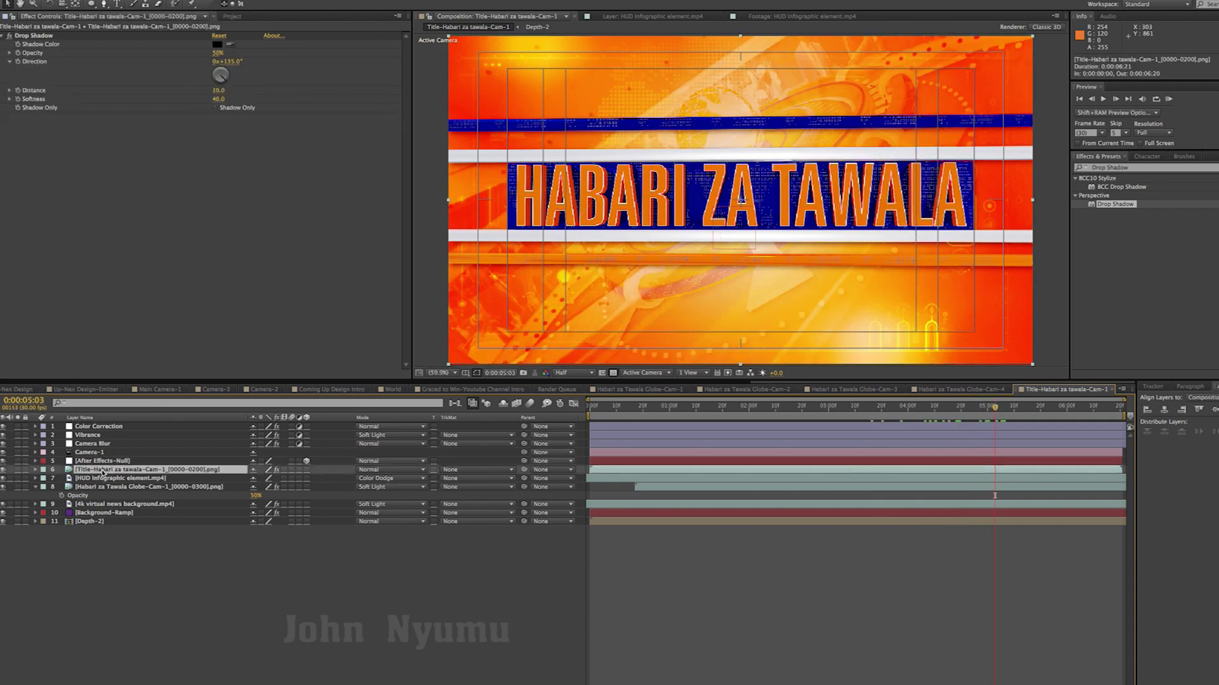
{"action": "key", "text": "s"}
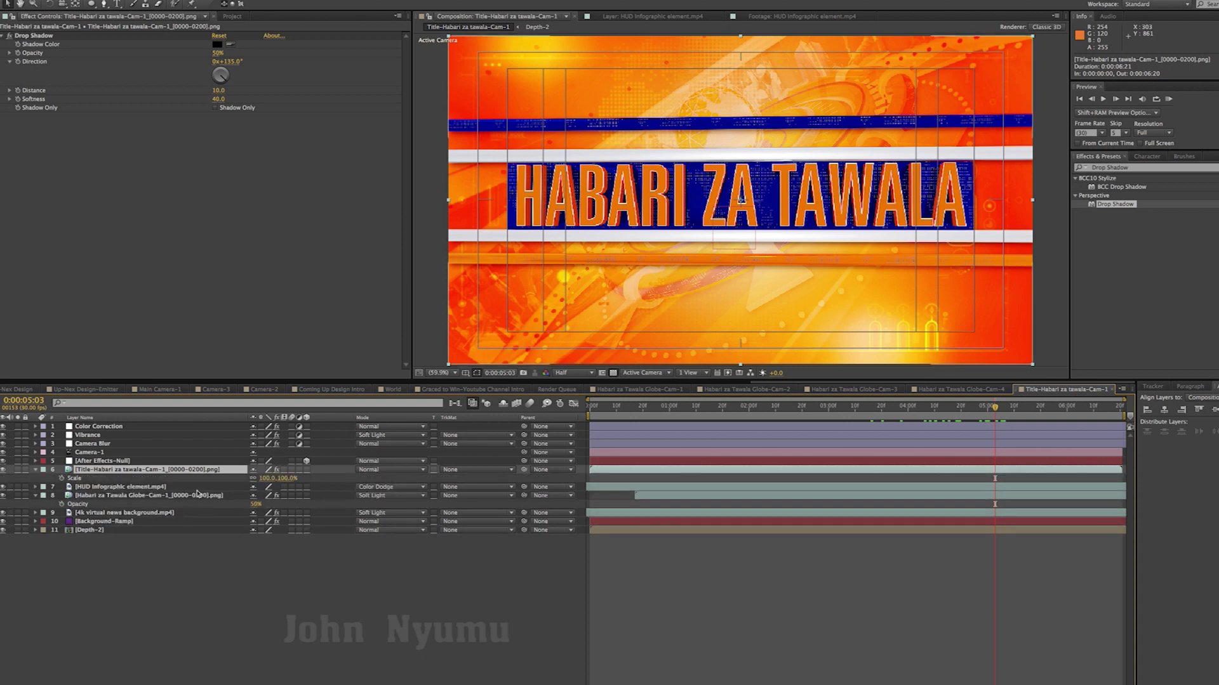
{"action": "left_click", "coordinate": [269, 477]}
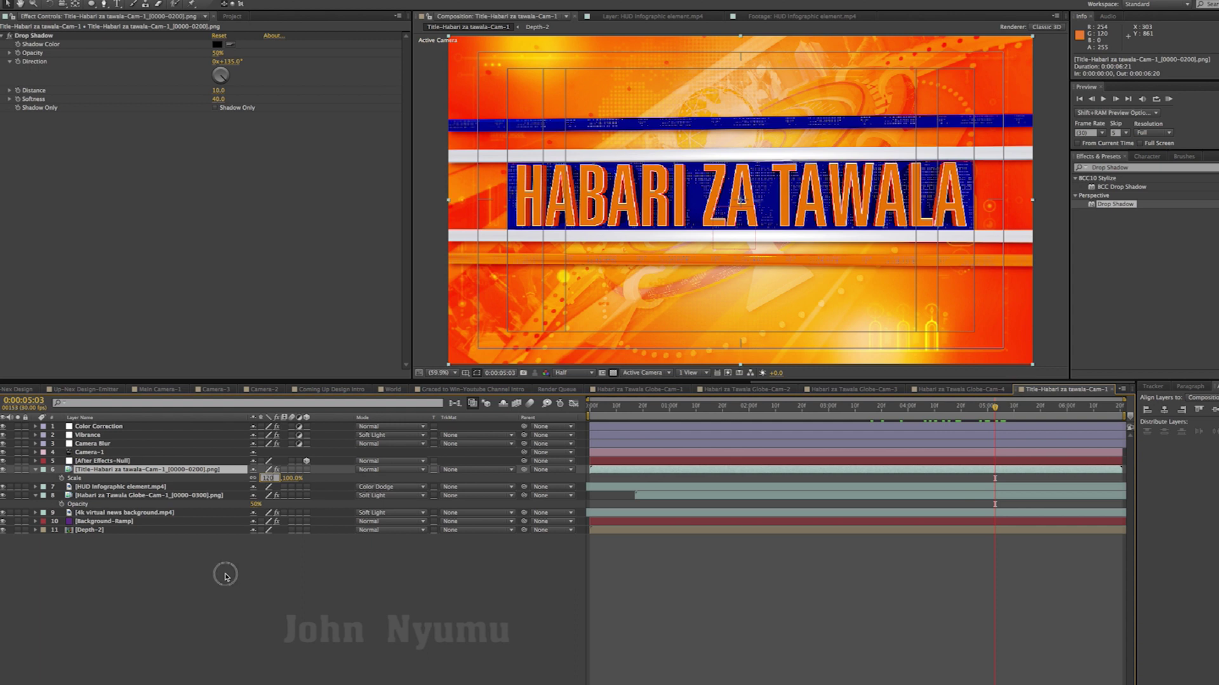
Step: Set the title scale to 109% and the Camera Blur radius to 1.0
{"action": "left_click", "coordinate": [225, 576]}
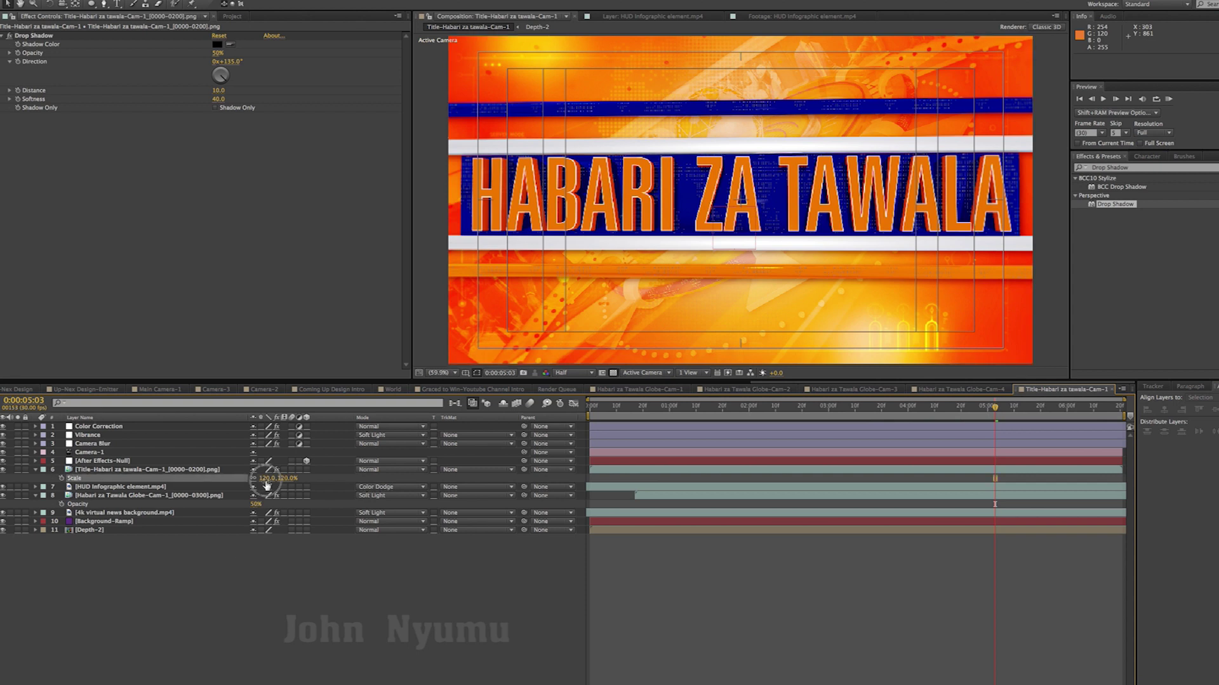
{"action": "left_click_drag", "start_coordinate": [272, 478], "coordinate": [265, 486]}
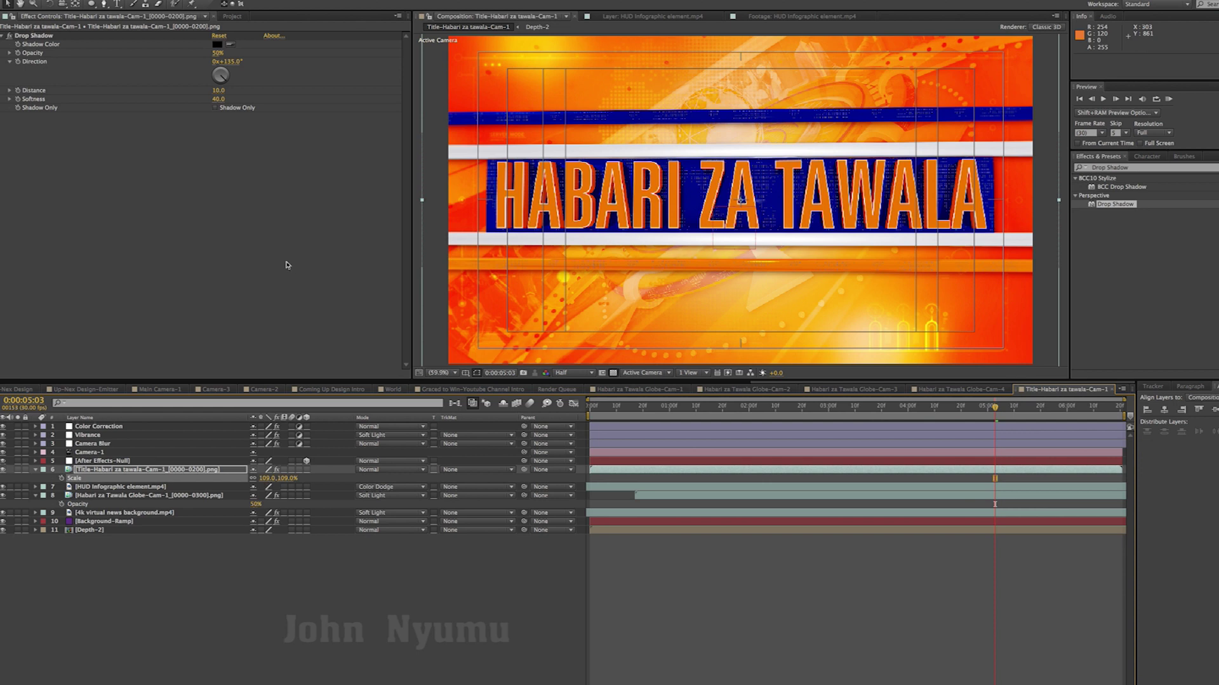
{"action": "left_click", "coordinate": [96, 444]}
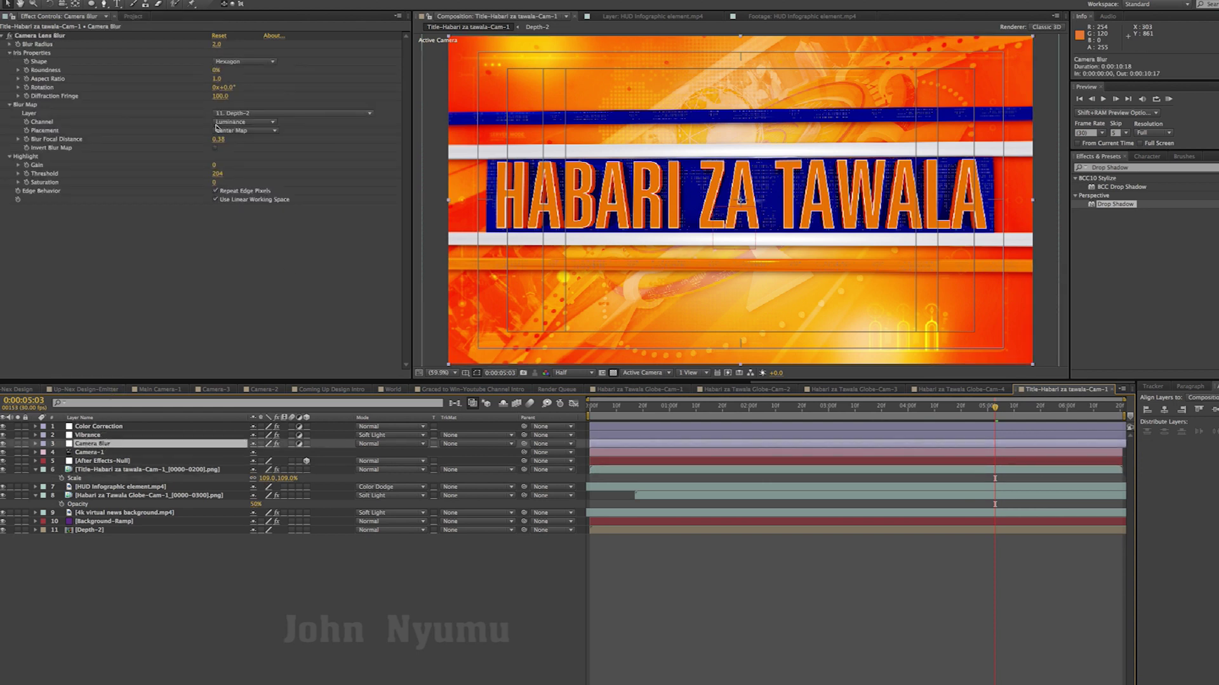
{"action": "left_click", "coordinate": [216, 45]}
{"action": "left_click", "coordinate": [239, 267]}
{"action": "type", "text": "1"}
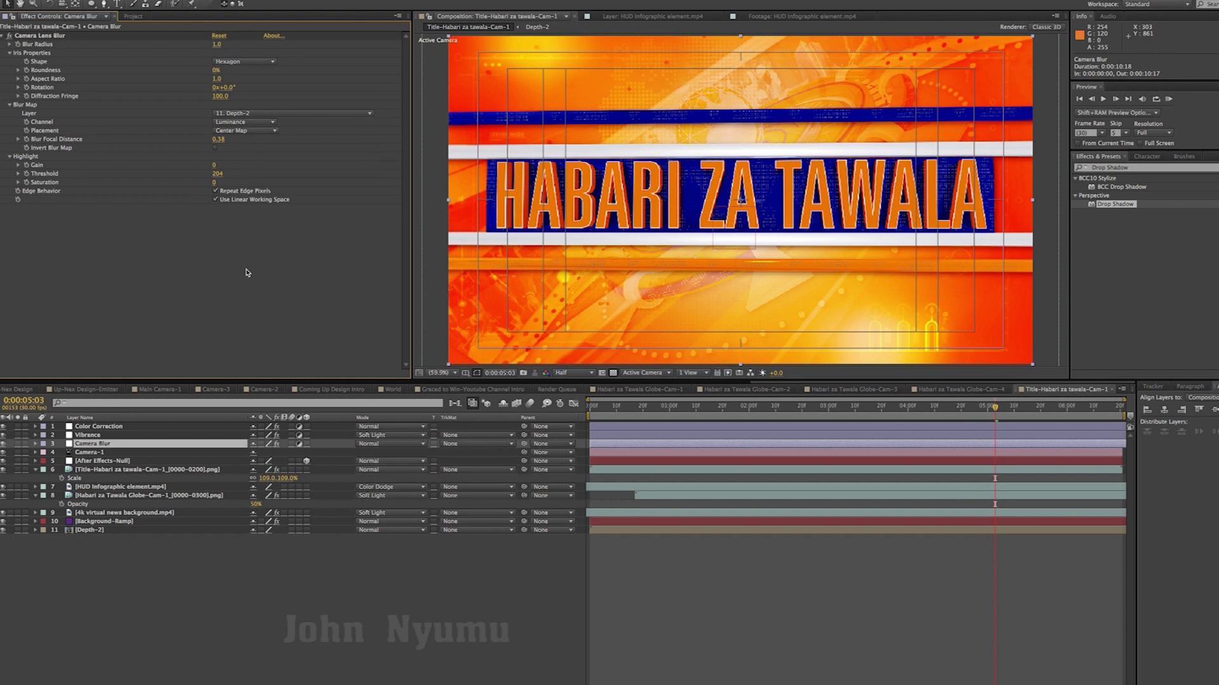
Step: Scrub back through the title animation with all layer properties collapsed
{"action": "left_click", "coordinate": [837, 557]}
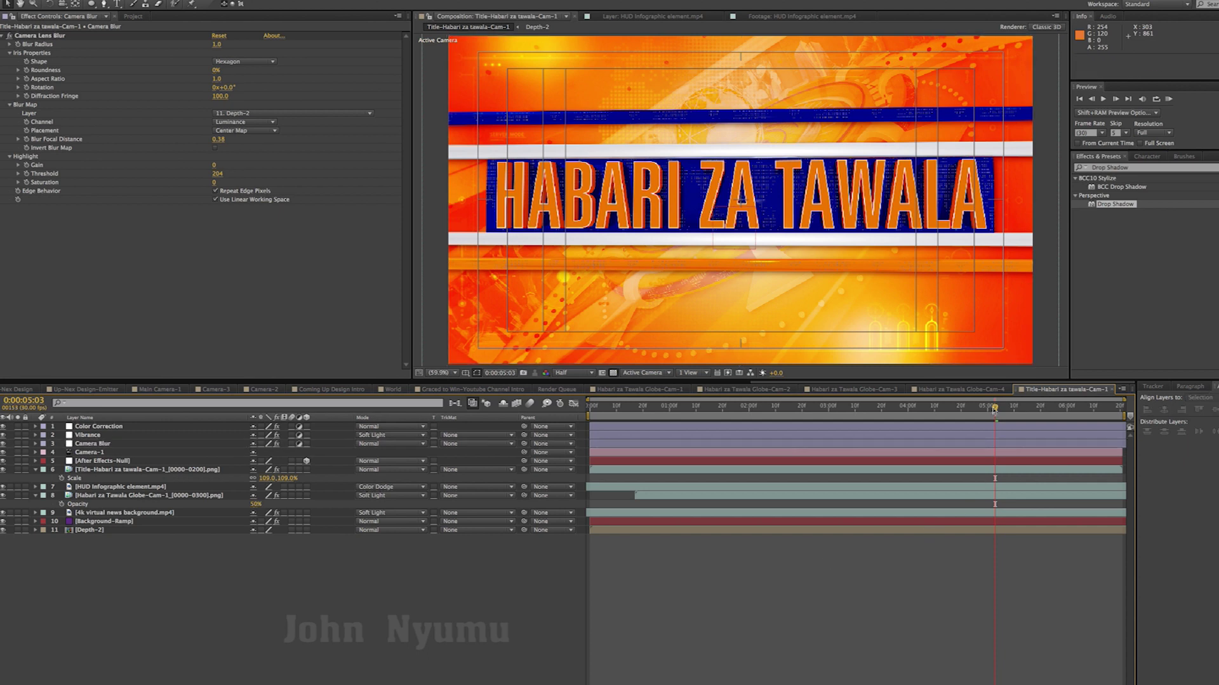
{"action": "left_click_drag", "start_coordinate": [985, 408], "coordinate": [894, 407]}
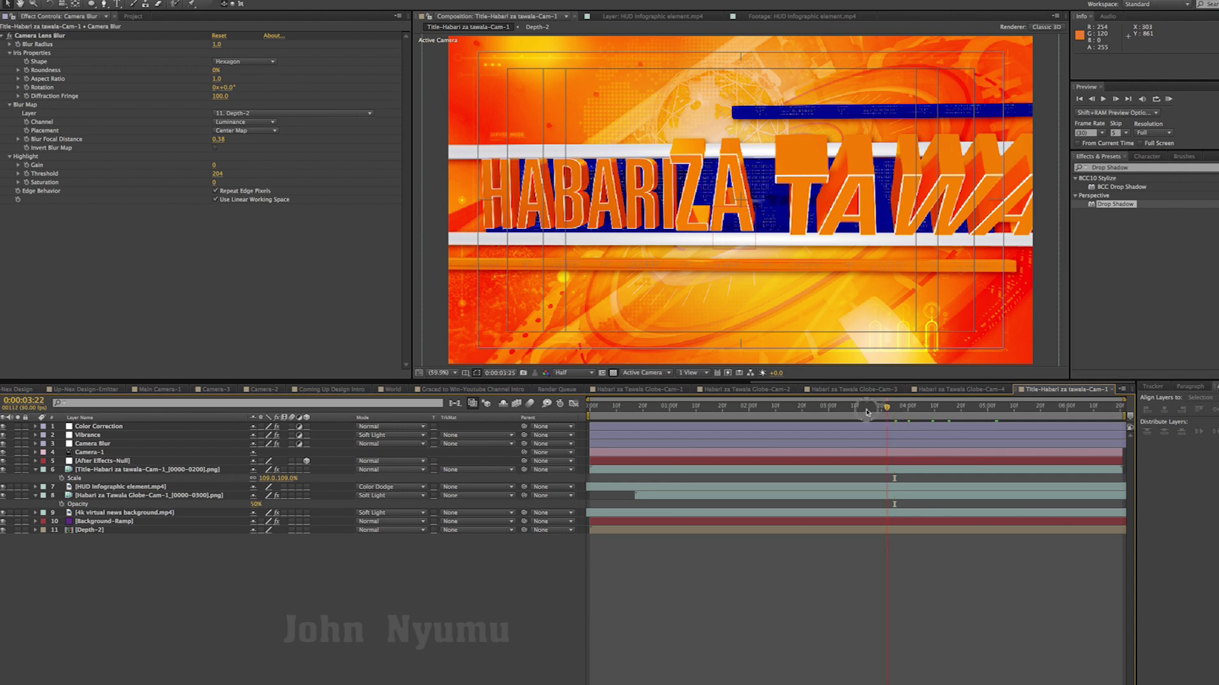
{"action": "left_click_drag", "start_coordinate": [867, 412], "coordinate": [833, 406]}
{"action": "key", "text": "u"}
{"action": "key", "text": "u"}
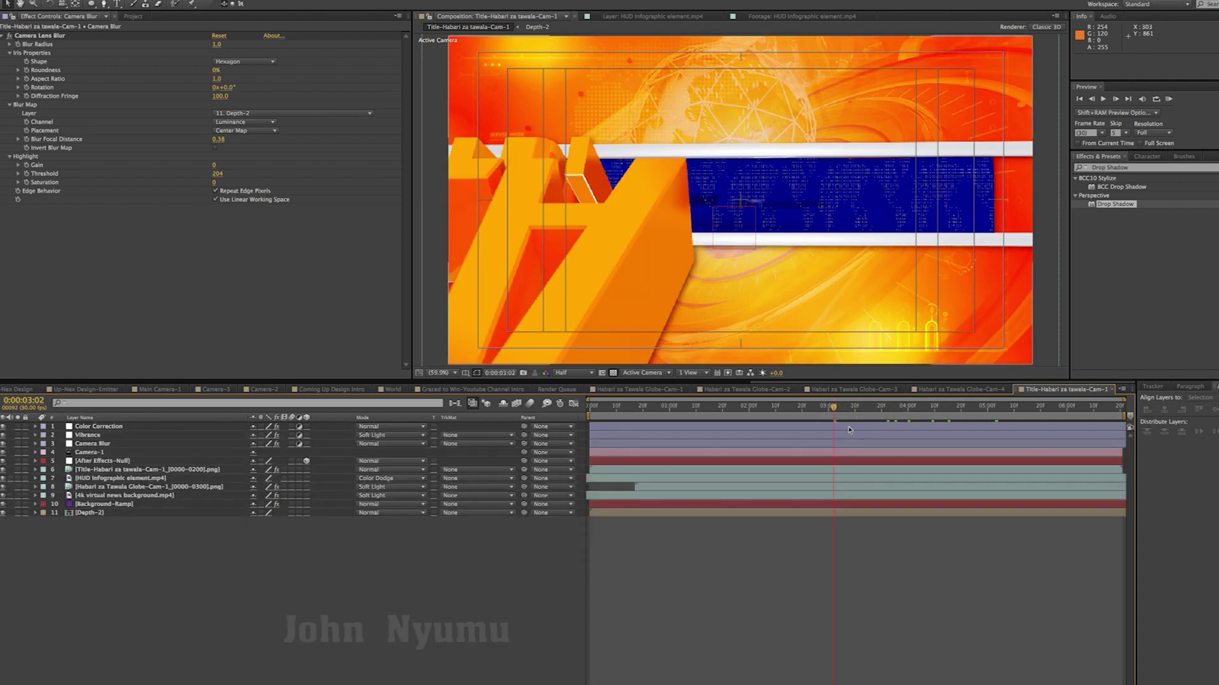
{"action": "left_click_drag", "start_coordinate": [833, 407], "coordinate": [749, 414]}
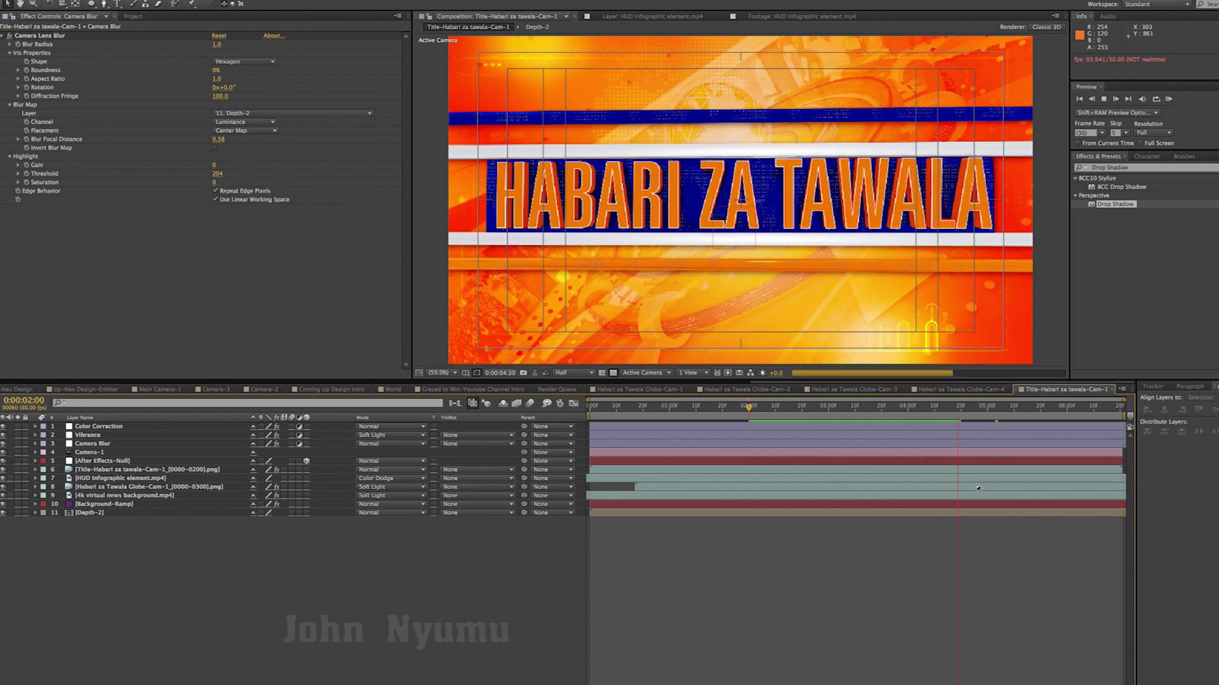
{"action": "left_click", "coordinate": [964, 405]}
{"action": "left_click", "coordinate": [969, 389]}
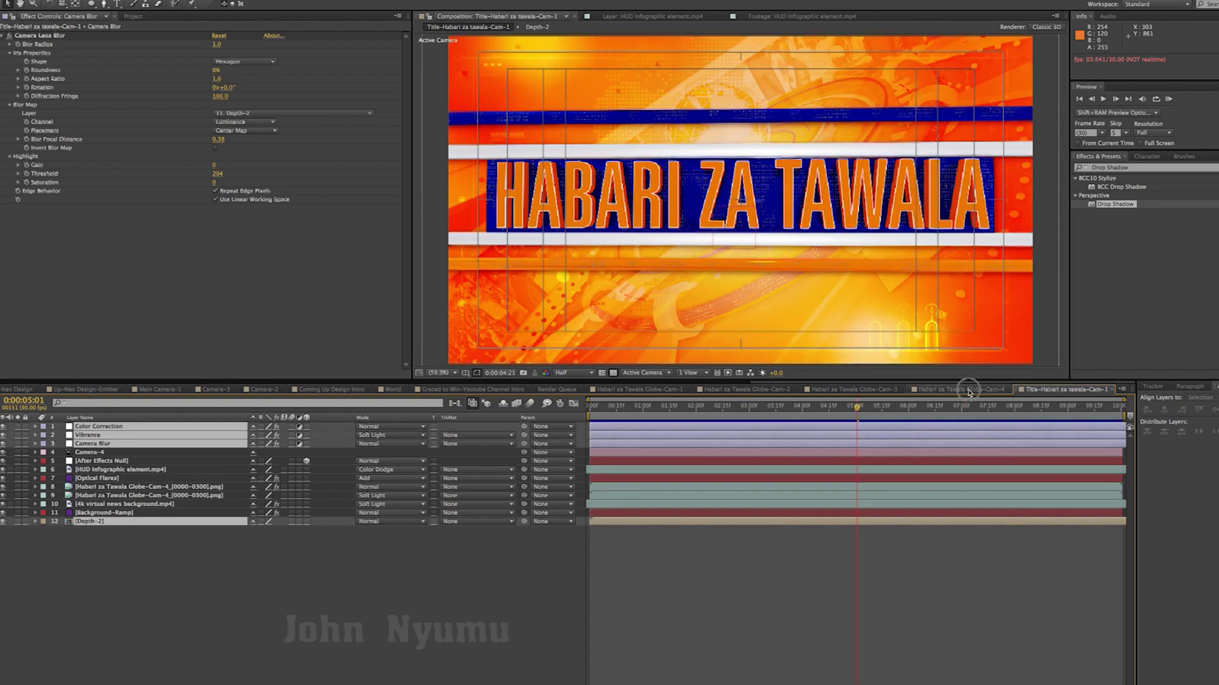
{"action": "left_click", "coordinate": [870, 389]}
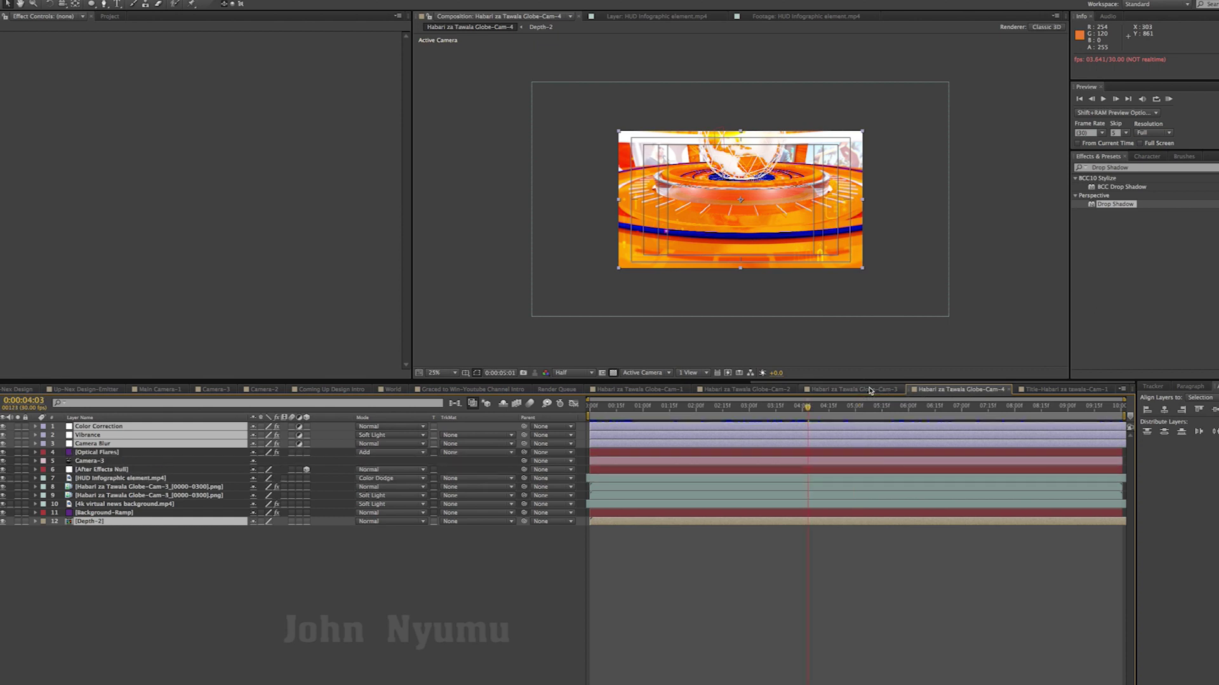
{"action": "left_click", "coordinate": [93, 453]}
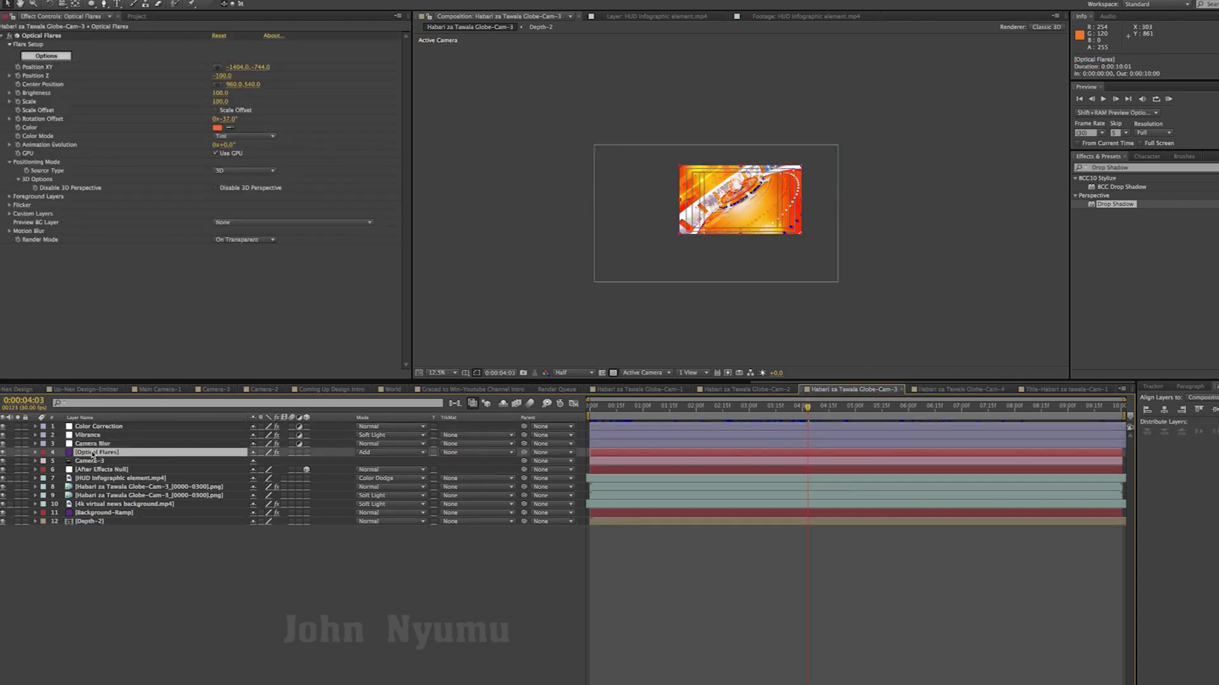
{"action": "key", "text": "ctrl+c"}
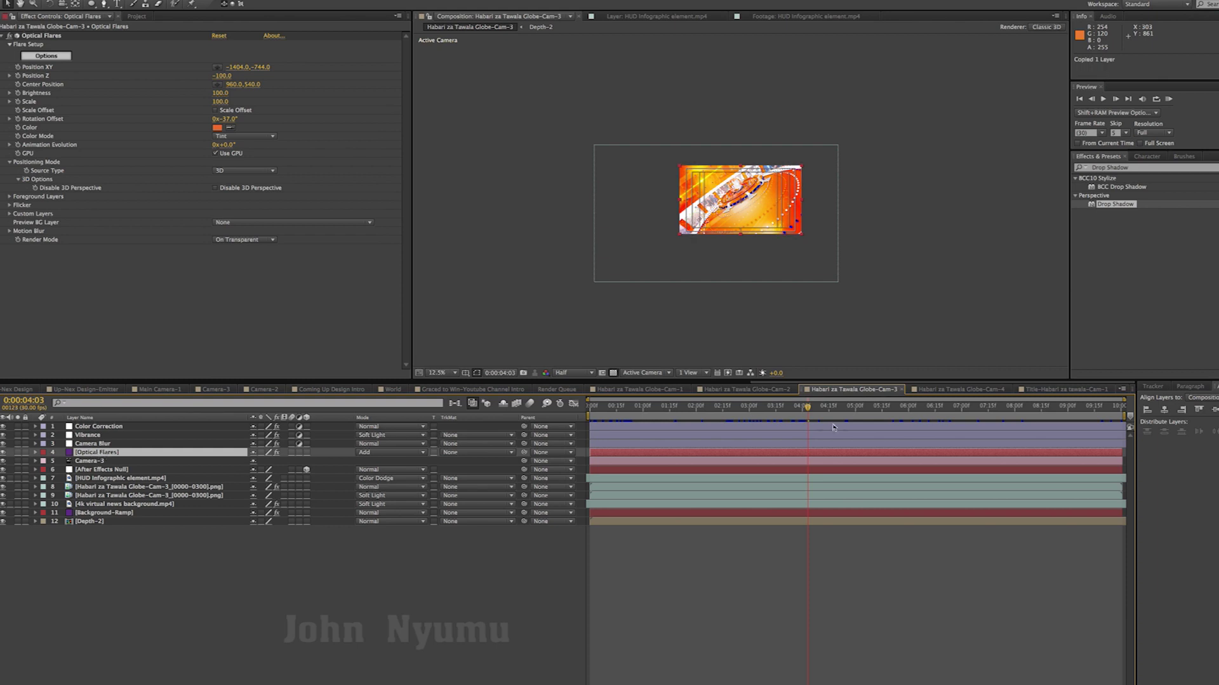
{"action": "left_click", "coordinate": [1057, 389]}
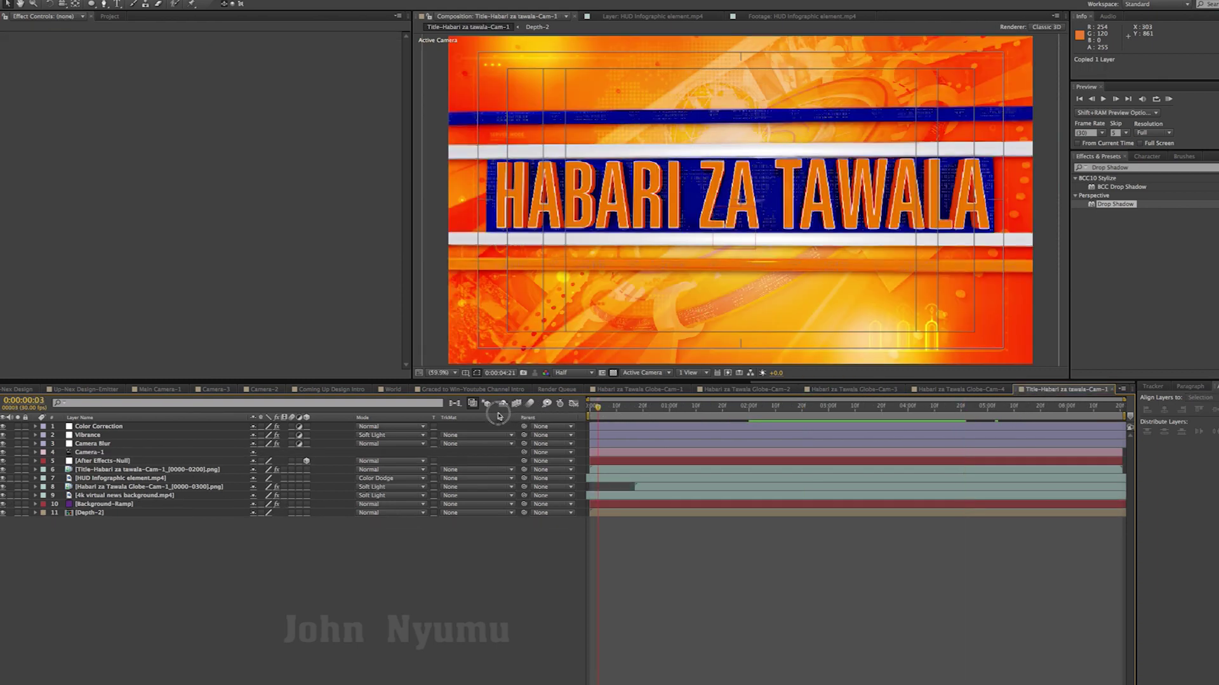
{"action": "key", "text": "ctrl+v"}
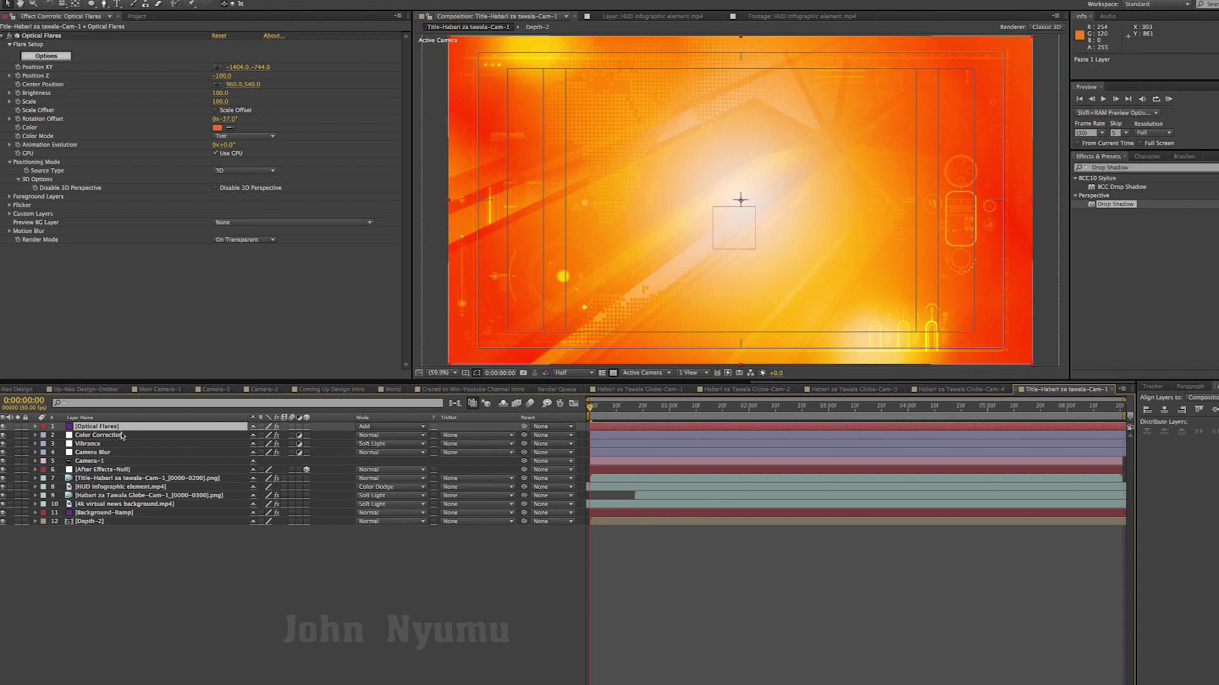
{"action": "left_click_drag", "start_coordinate": [115, 431], "coordinate": [117, 475]}
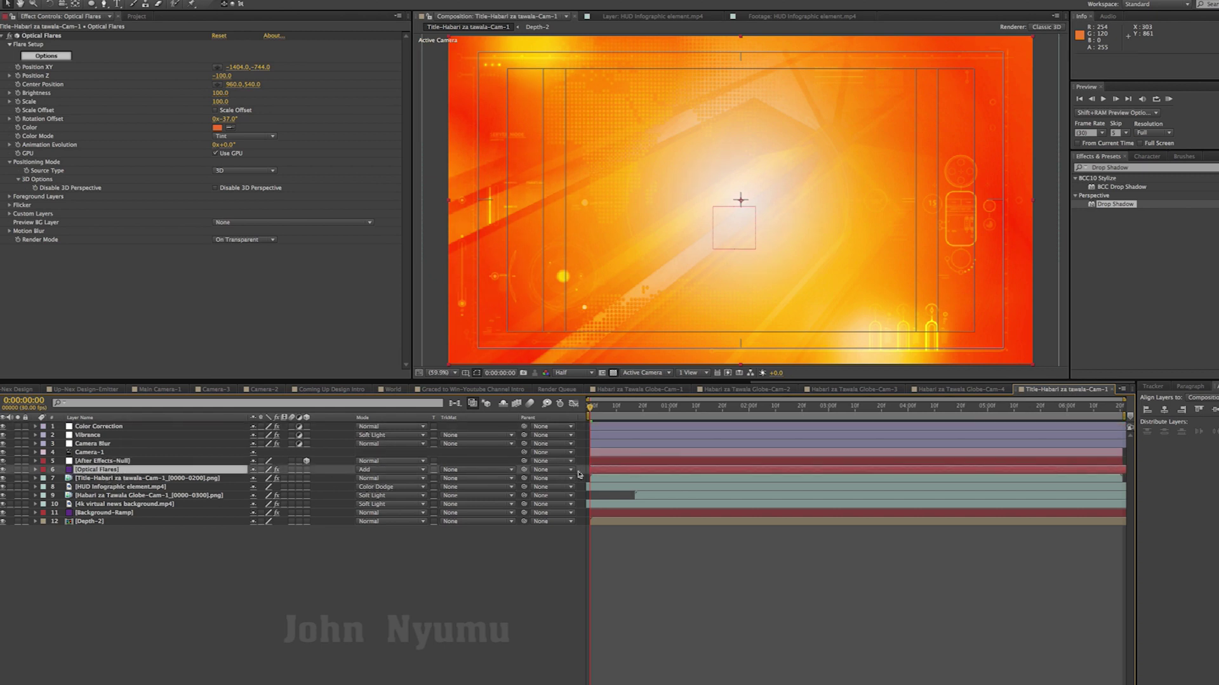
{"action": "left_click_drag", "start_coordinate": [632, 409], "coordinate": [1012, 412]}
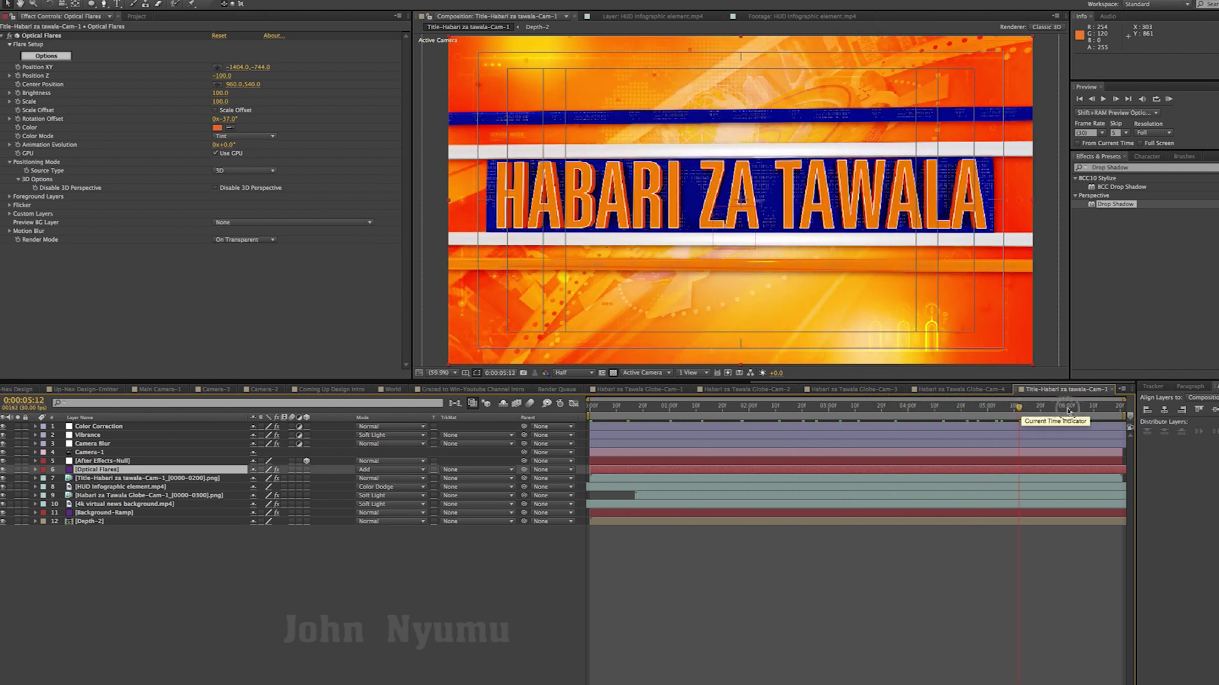
{"action": "left_click_drag", "start_coordinate": [1019, 417], "coordinate": [1110, 413]}
{"action": "left_click", "coordinate": [109, 471]}
{"action": "key", "text": "Delete"}
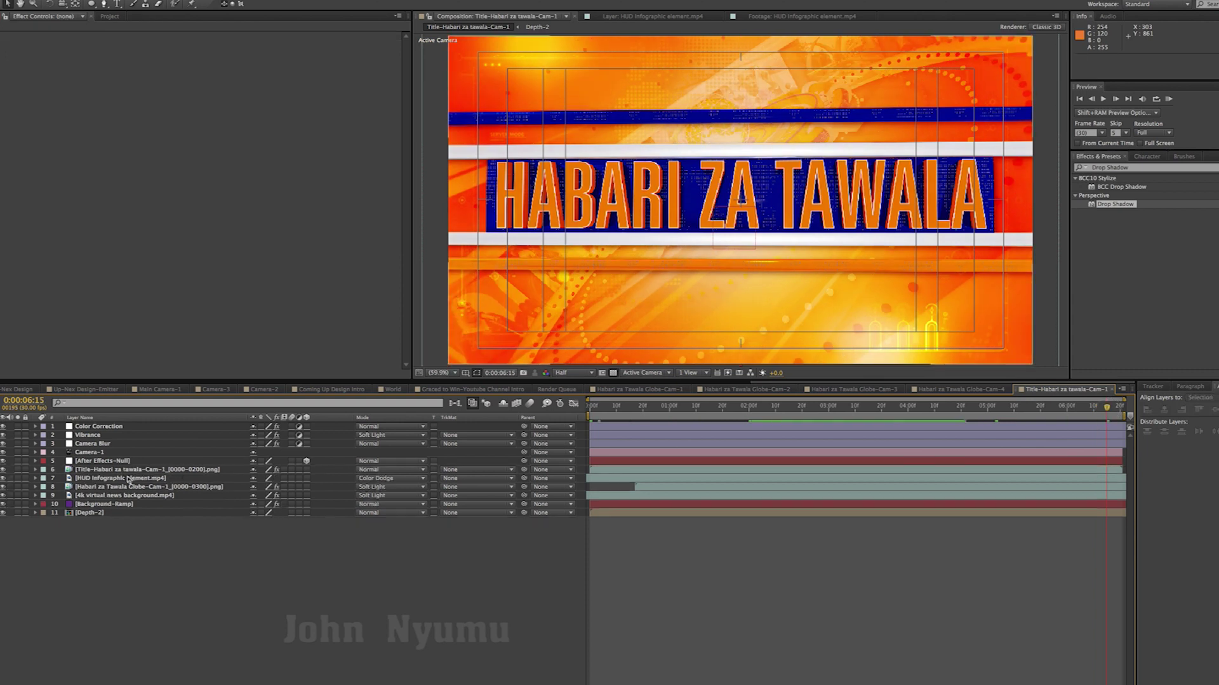
Step: Add the CC Light Sweep effect to the title layer
{"action": "left_click", "coordinate": [115, 470]}
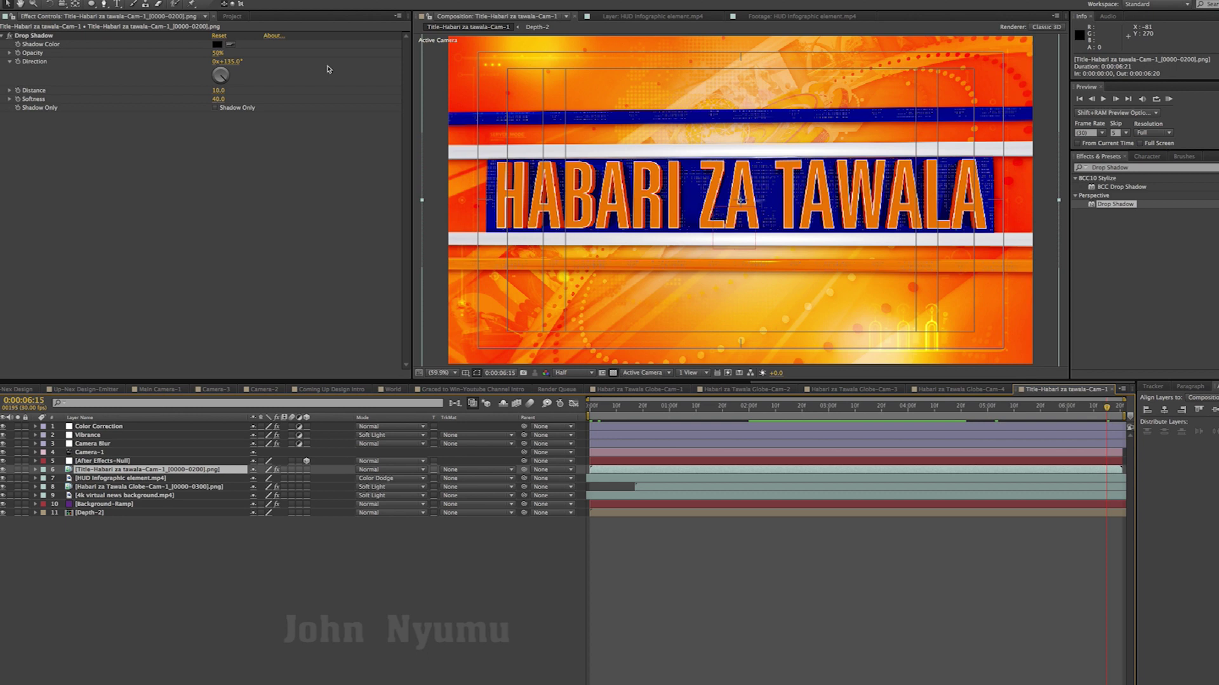
{"action": "right_click", "coordinate": [222, 126]}
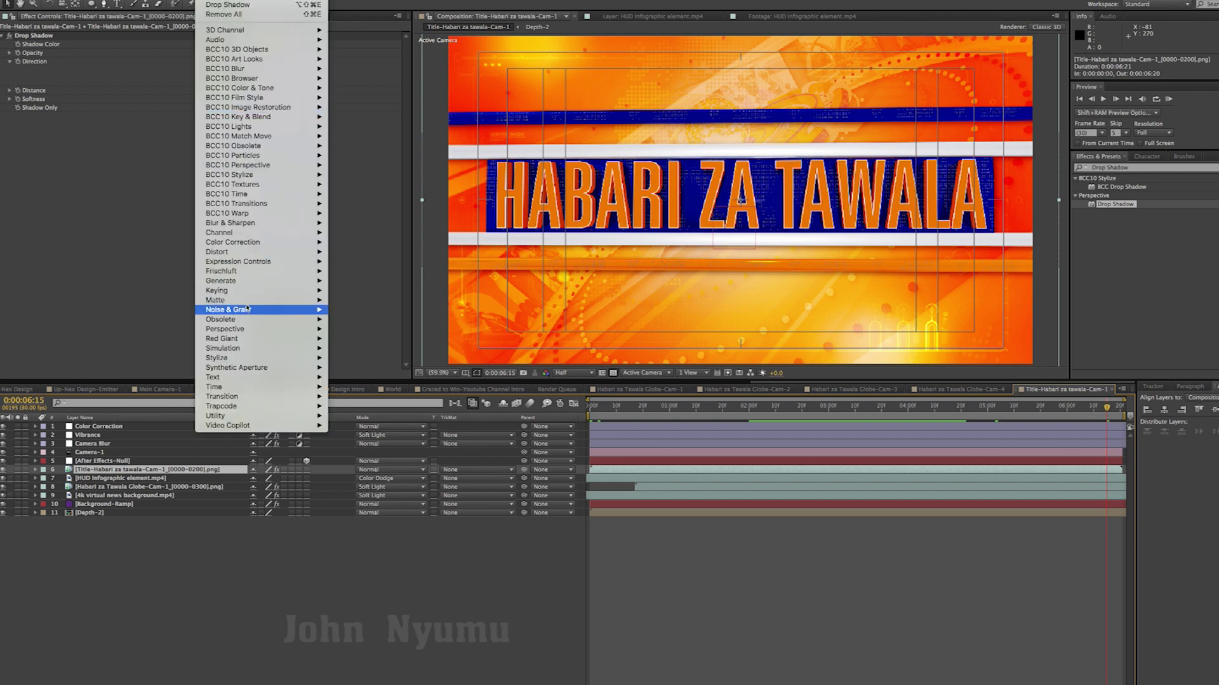
{"action": "mouse_move", "coordinate": [244, 283]}
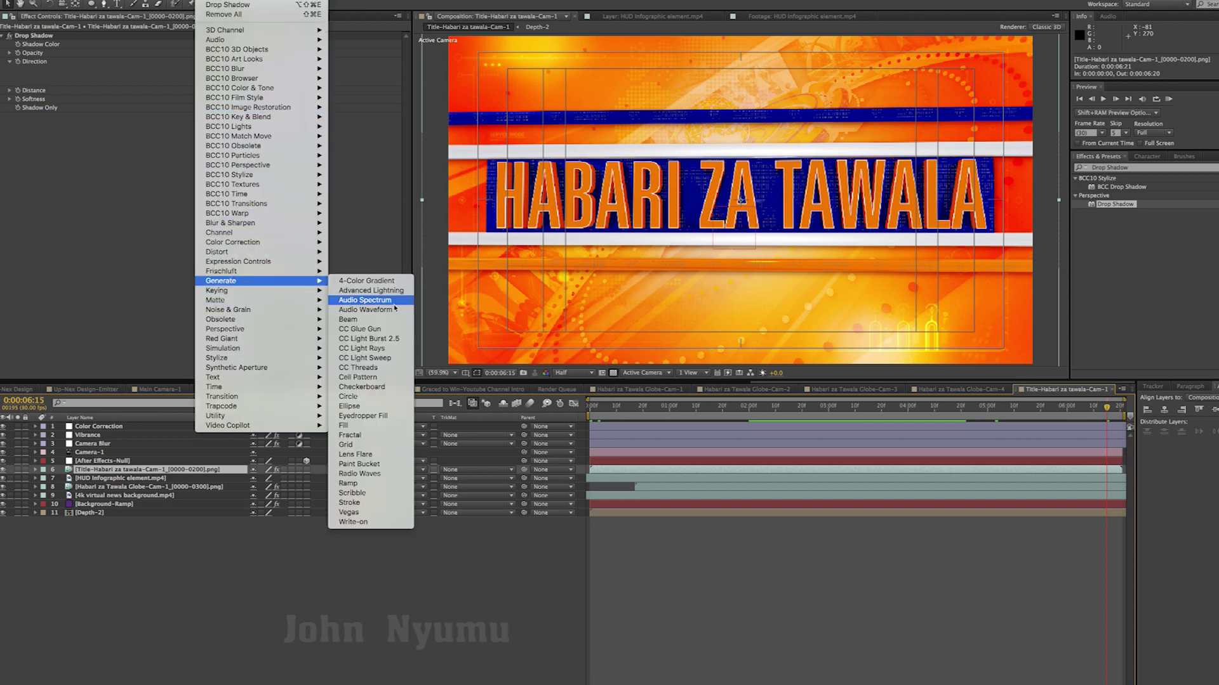
{"action": "left_click", "coordinate": [389, 358]}
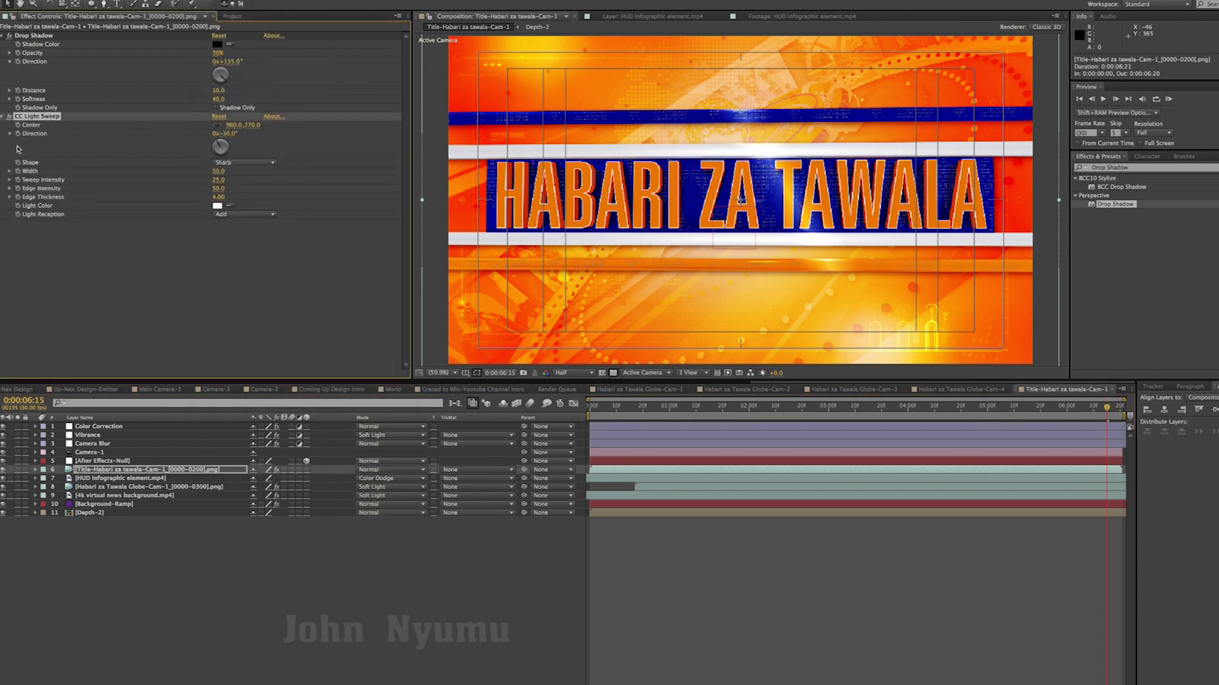
{"action": "left_click_drag", "start_coordinate": [29, 121], "coordinate": [27, 159]}
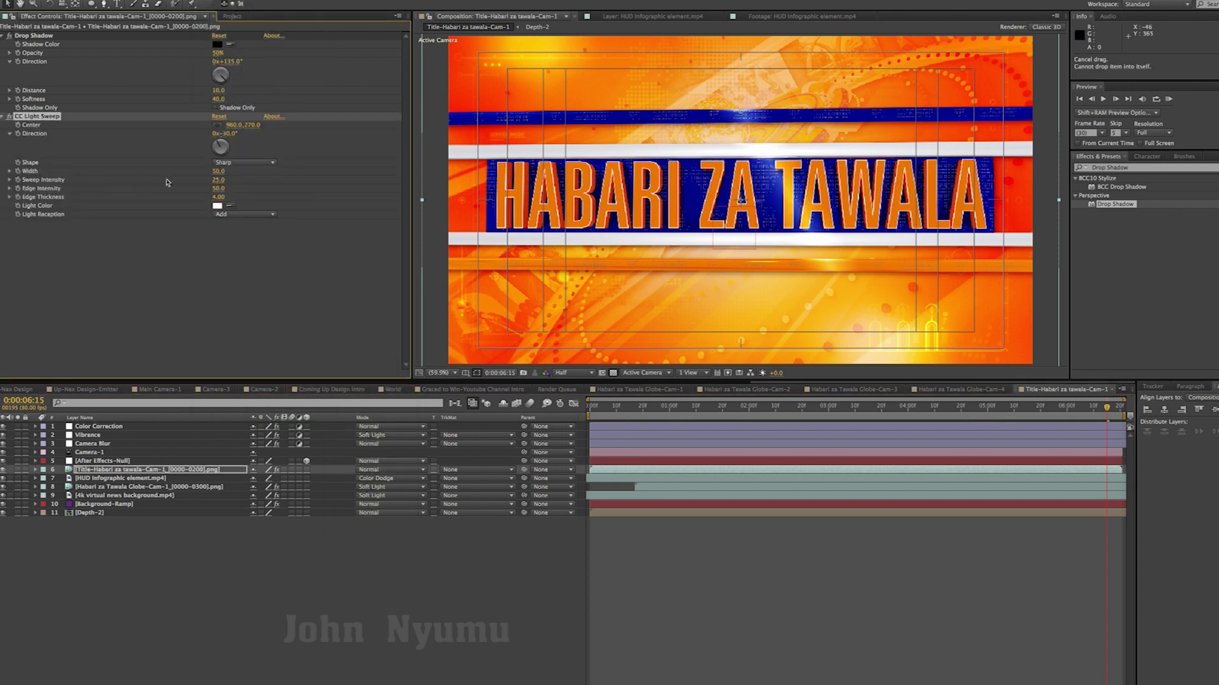
Step: Set the light sweep Width 180, Edge Intensity 250 and Edge Thickness 20
{"action": "left_click_drag", "start_coordinate": [220, 177], "coordinate": [281, 167]}
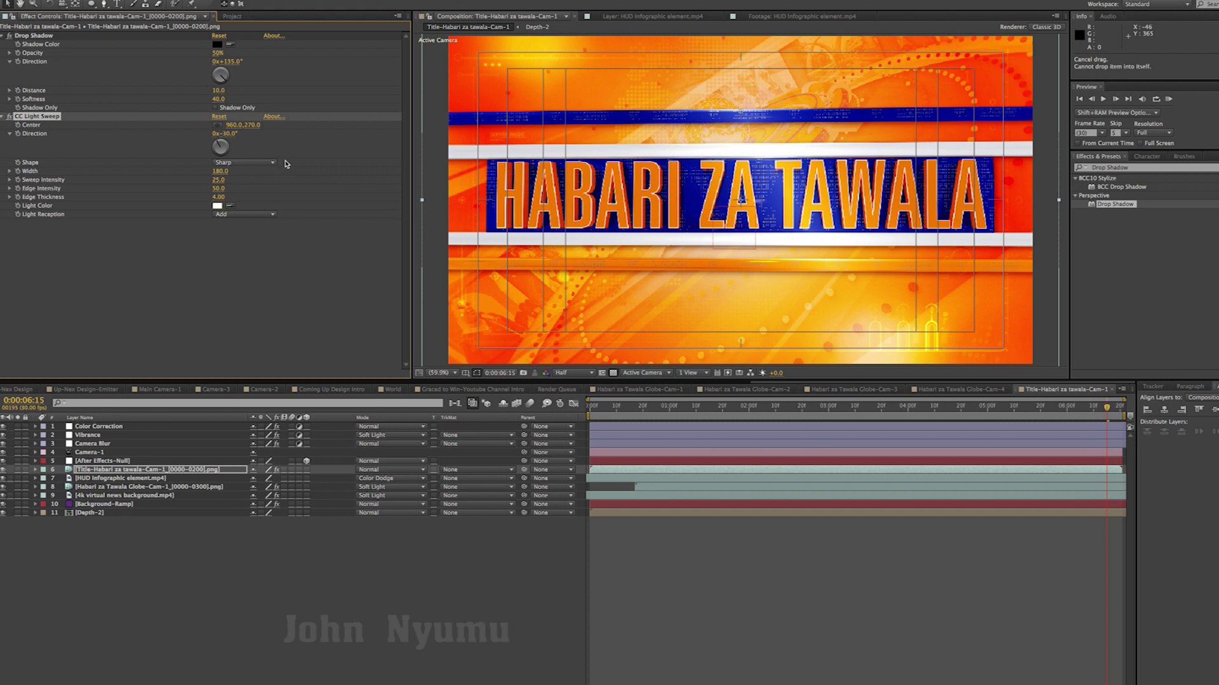
{"action": "left_click_drag", "start_coordinate": [217, 181], "coordinate": [246, 182]}
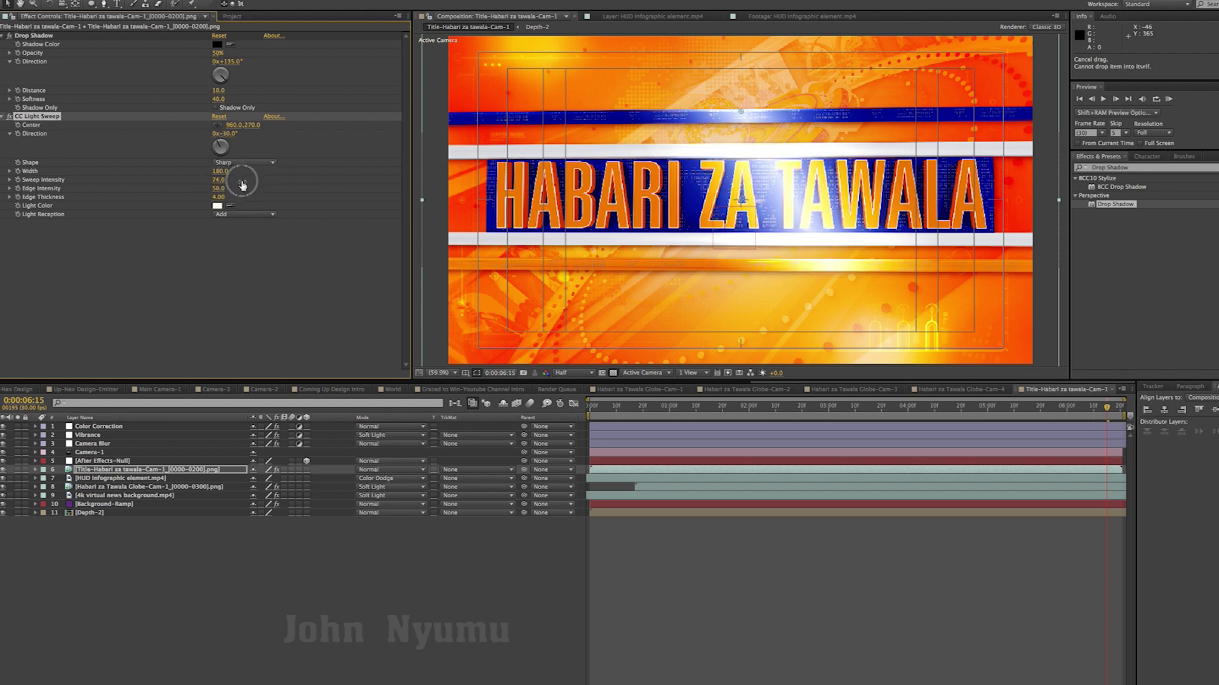
{"action": "mouse_move", "coordinate": [243, 183]}
{"action": "left_mouse_down"}
{"action": "mouse_move", "coordinate": [294, 180]}
{"action": "mouse_move", "coordinate": [243, 197]}
{"action": "mouse_move", "coordinate": [317, 189]}
{"action": "left_mouse_up"}
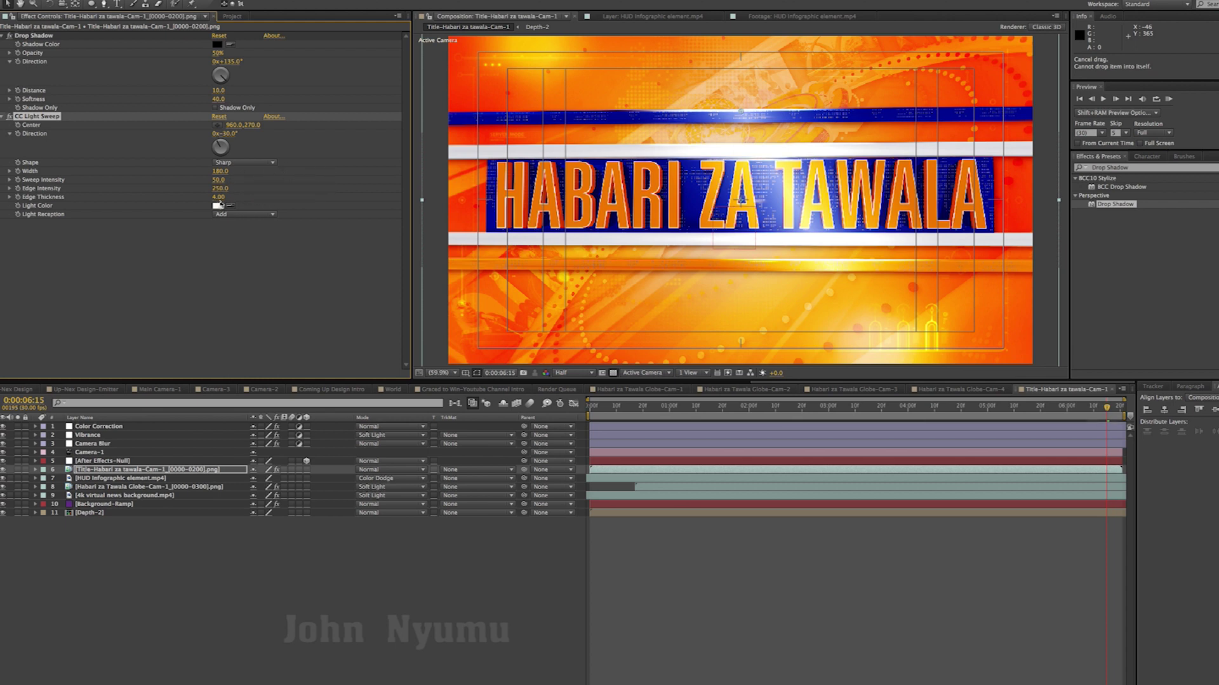
{"action": "left_click_drag", "start_coordinate": [219, 197], "coordinate": [330, 200]}
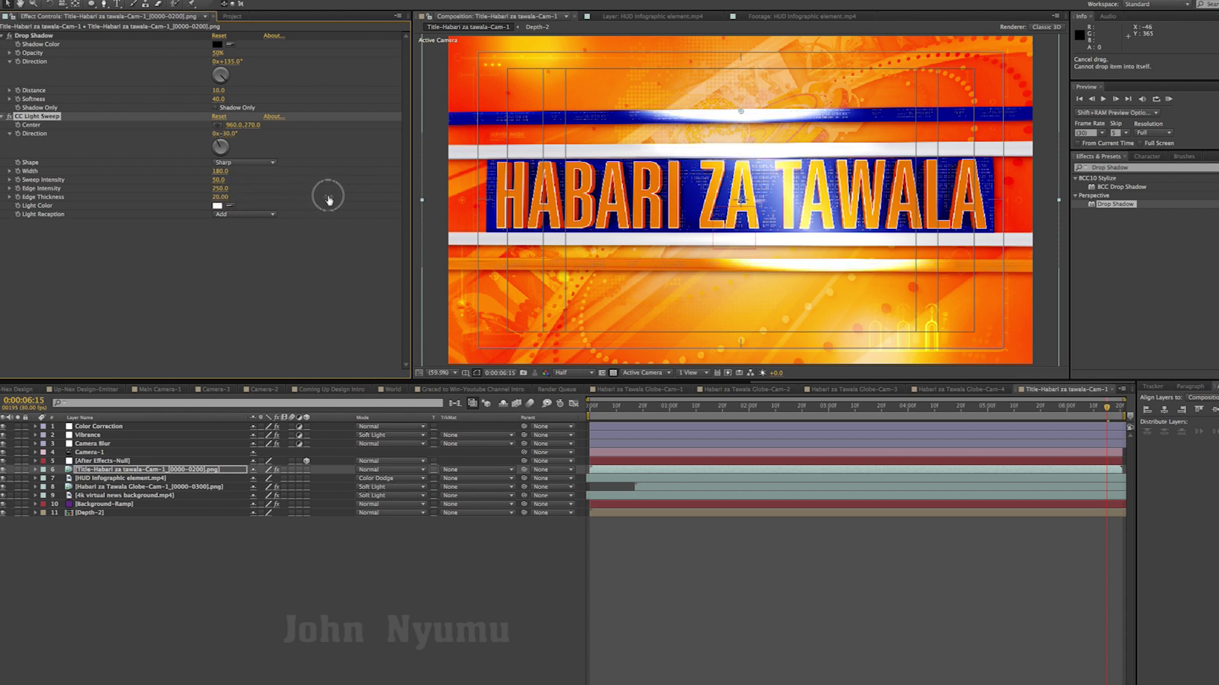
Step: Fine-tune the sweep edge thickness and test-drag the light sweep centre across the title
{"action": "left_click_drag", "start_coordinate": [330, 199], "coordinate": [340, 196]}
{"action": "left_click_drag", "start_coordinate": [743, 115], "coordinate": [621, 116]}
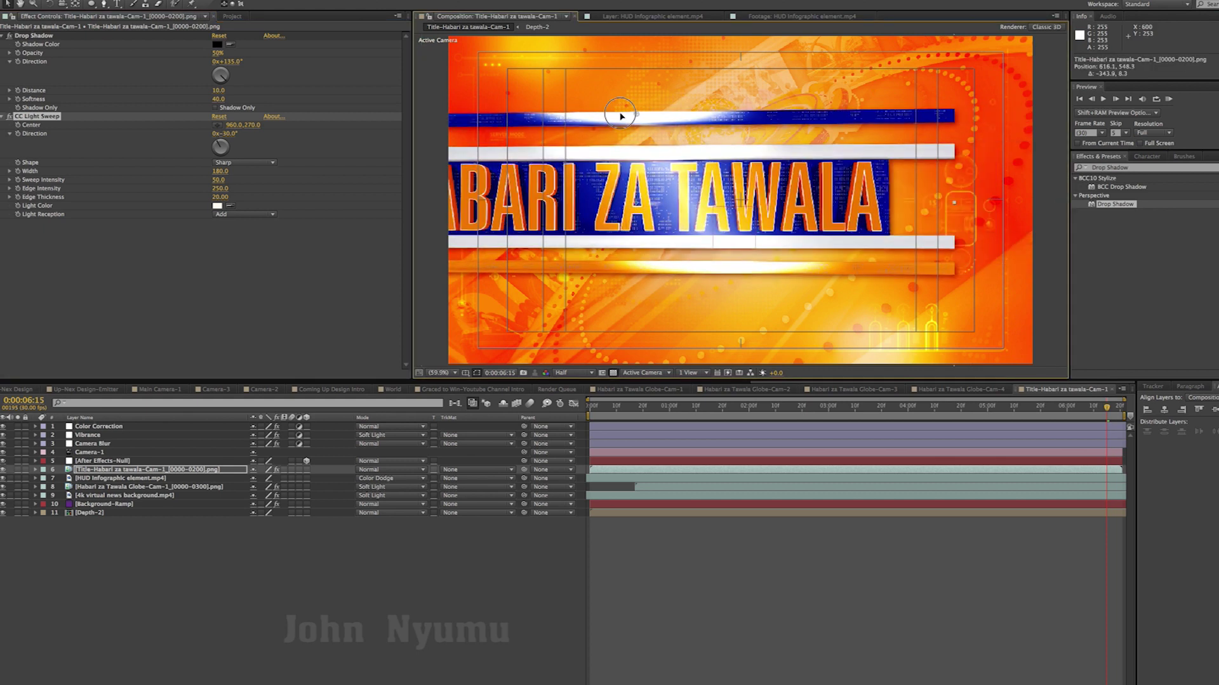
{"action": "key", "text": "ctrl+z"}
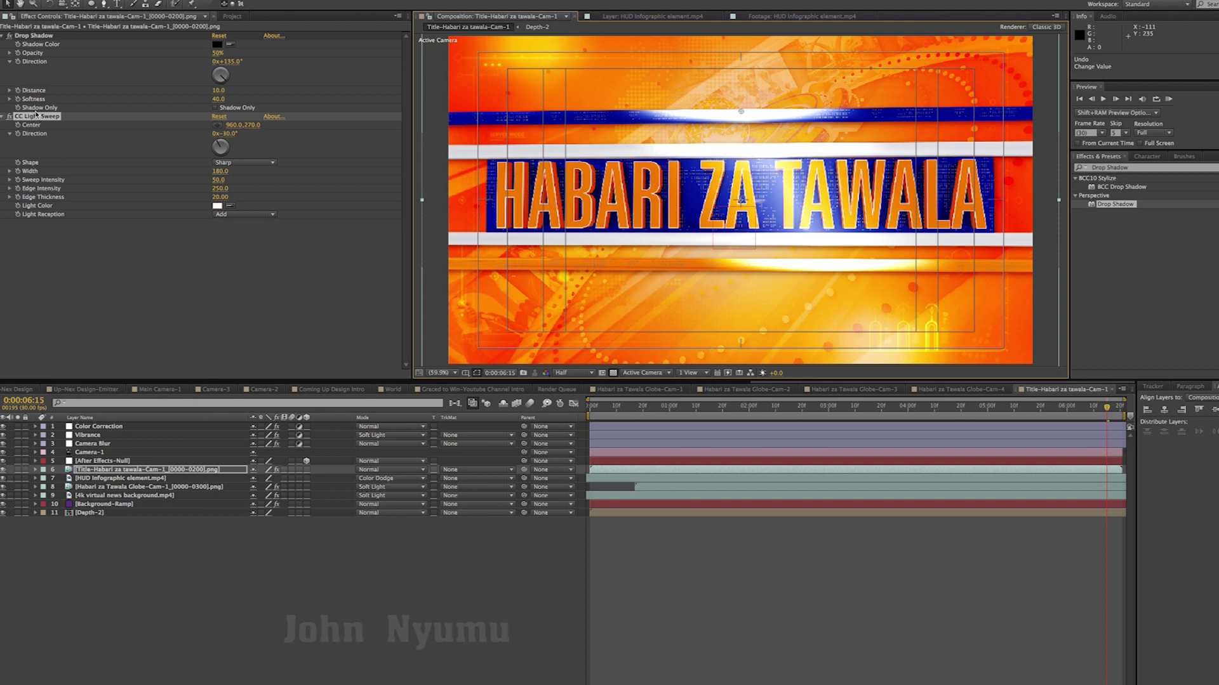
{"action": "left_click_drag", "start_coordinate": [741, 112], "coordinate": [517, 121]}
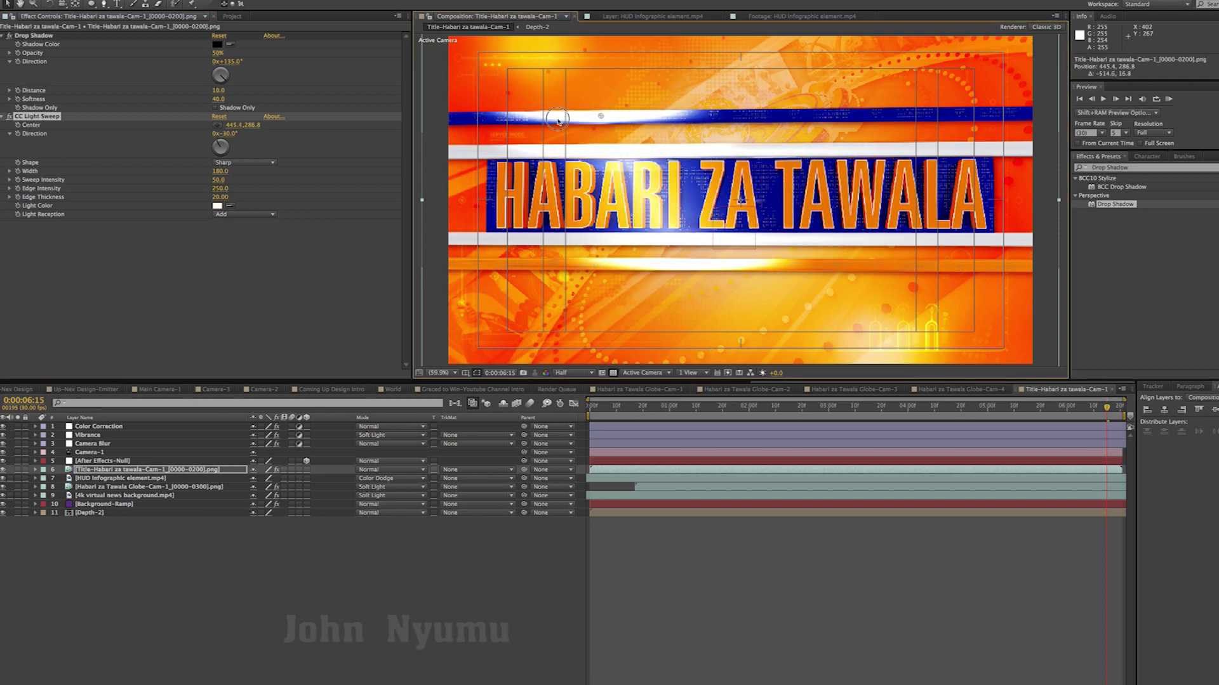
{"action": "left_click_drag", "start_coordinate": [516, 120], "coordinate": [763, 125]}
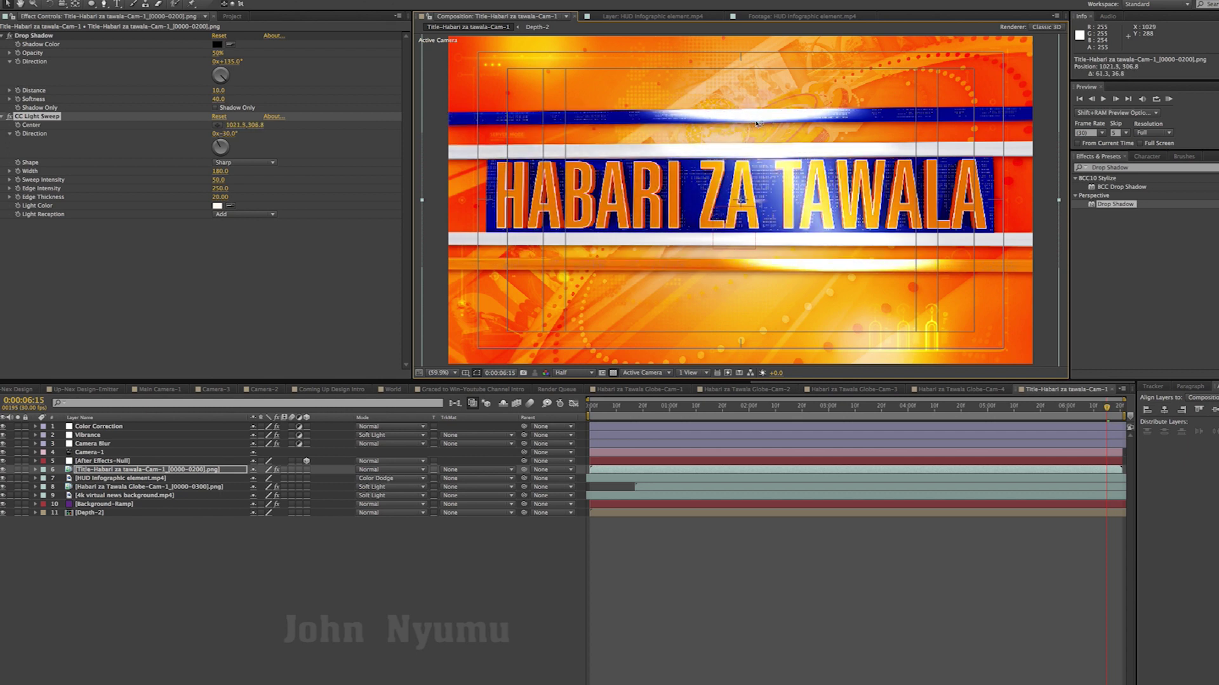
{"action": "key", "text": "comma"}
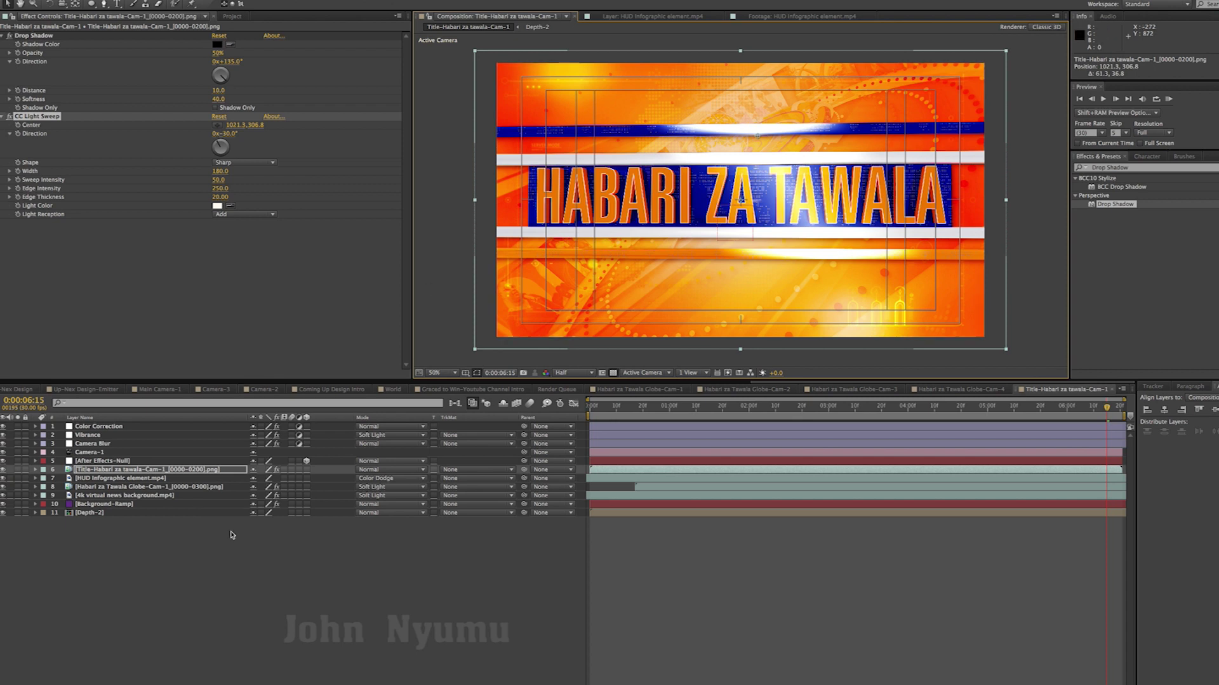
Step: Scale the title layer to 108%
{"action": "key", "text": "s"}
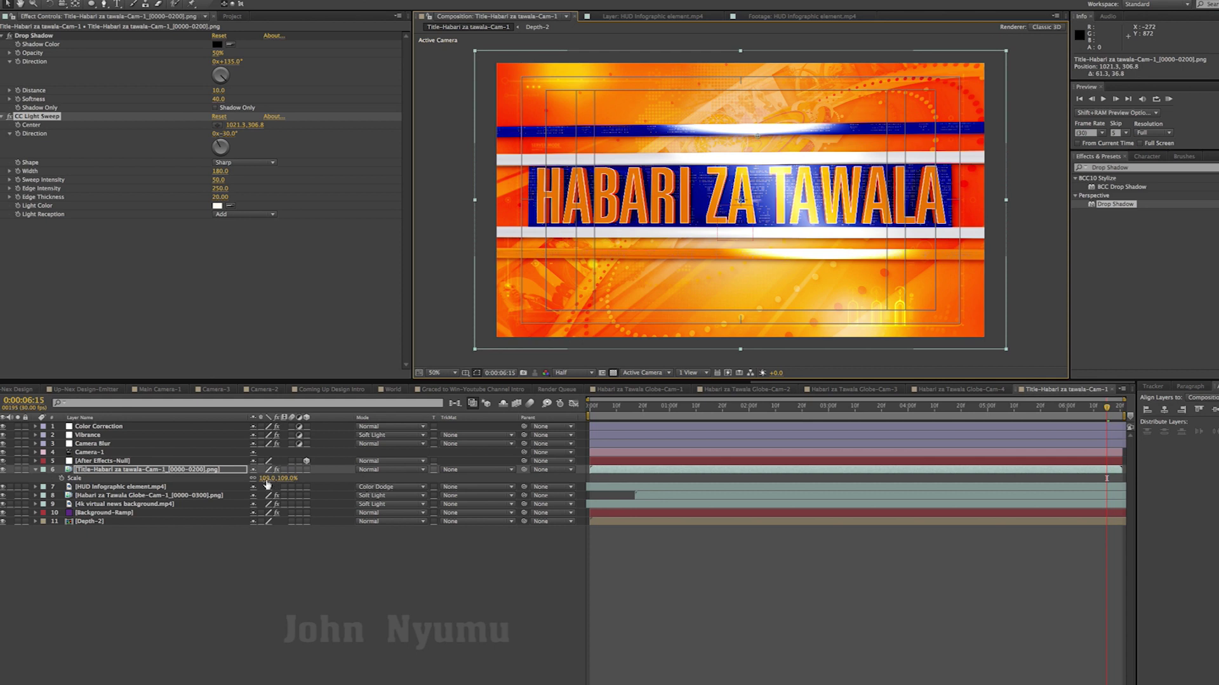
{"action": "left_click", "coordinate": [267, 479]}
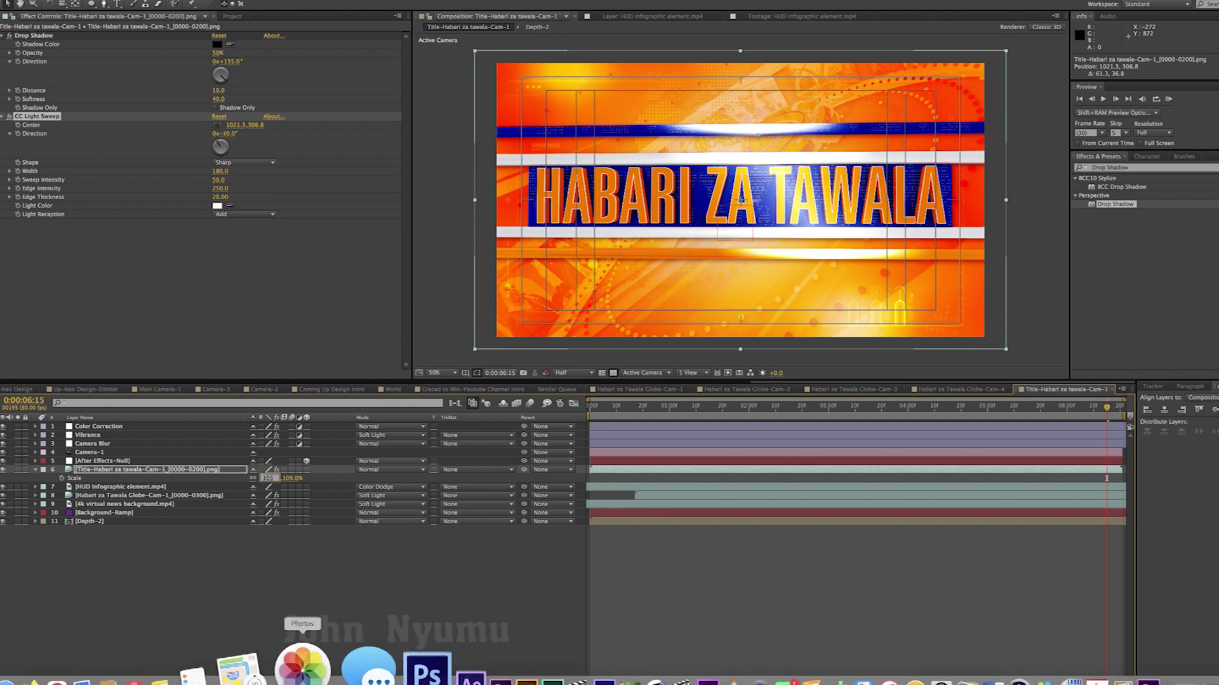
{"action": "left_click", "coordinate": [245, 581]}
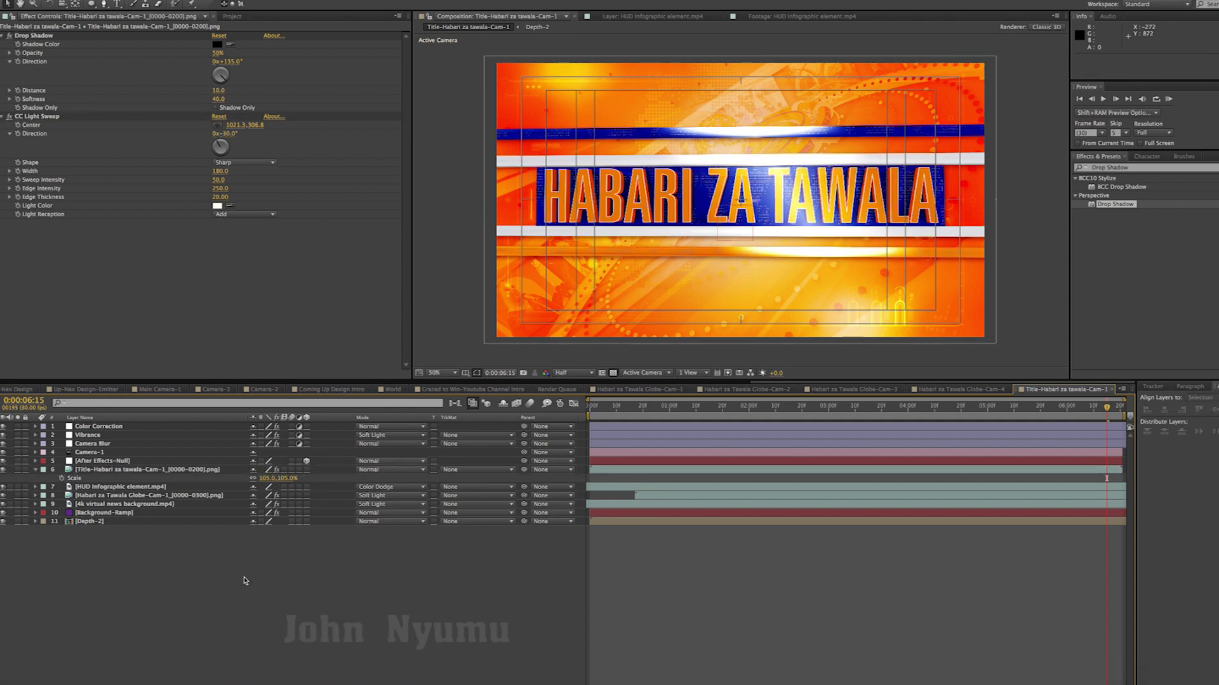
{"action": "left_click", "coordinate": [267, 479]}
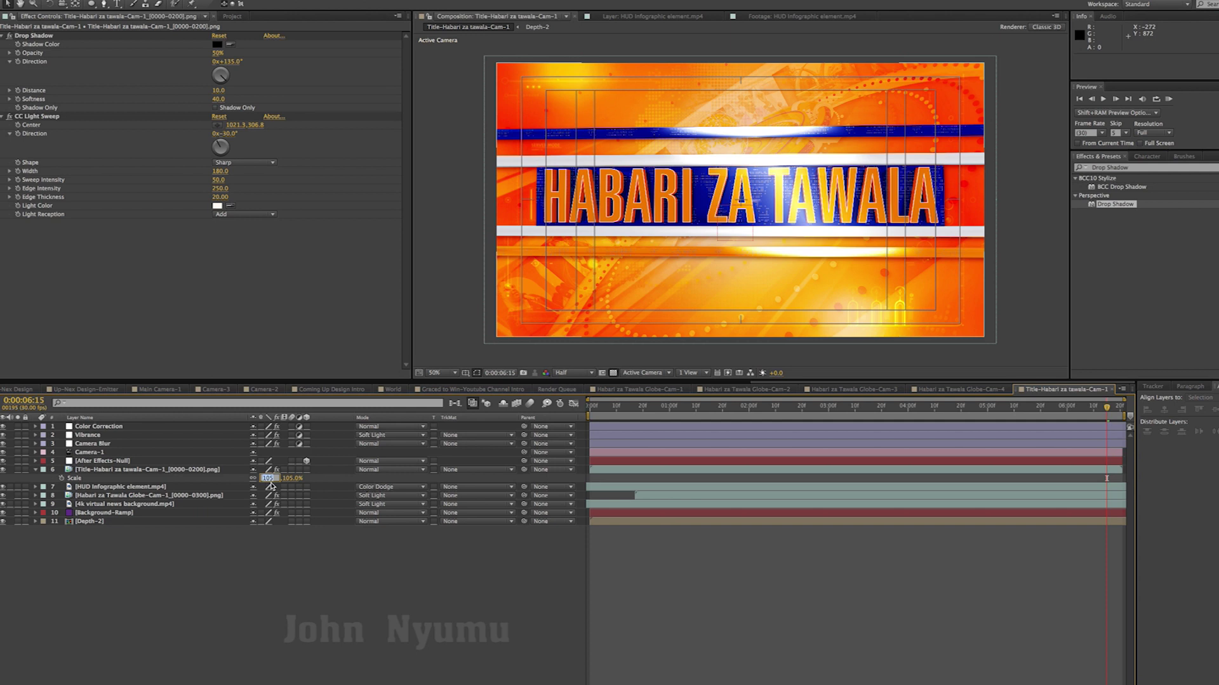
{"action": "left_click", "coordinate": [265, 569]}
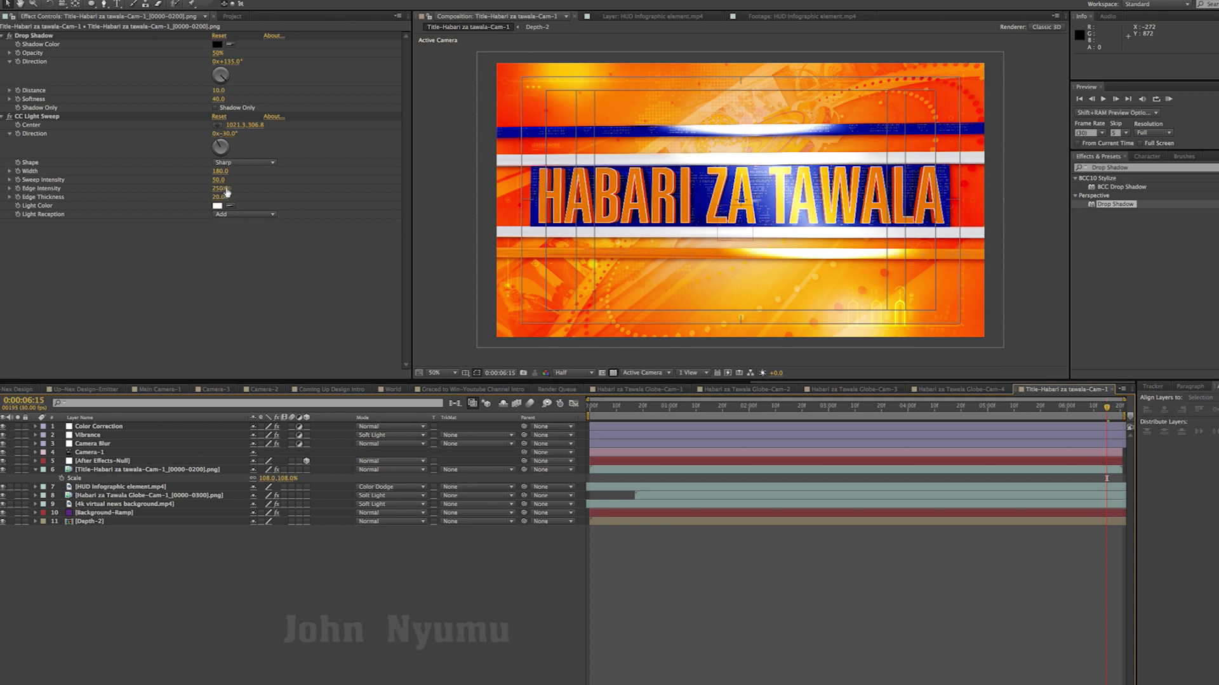
Step: Lower the Sweep Intensity to 37 and park the sweep centre off the title's left edge
{"action": "left_click_drag", "start_coordinate": [218, 179], "coordinate": [214, 184]}
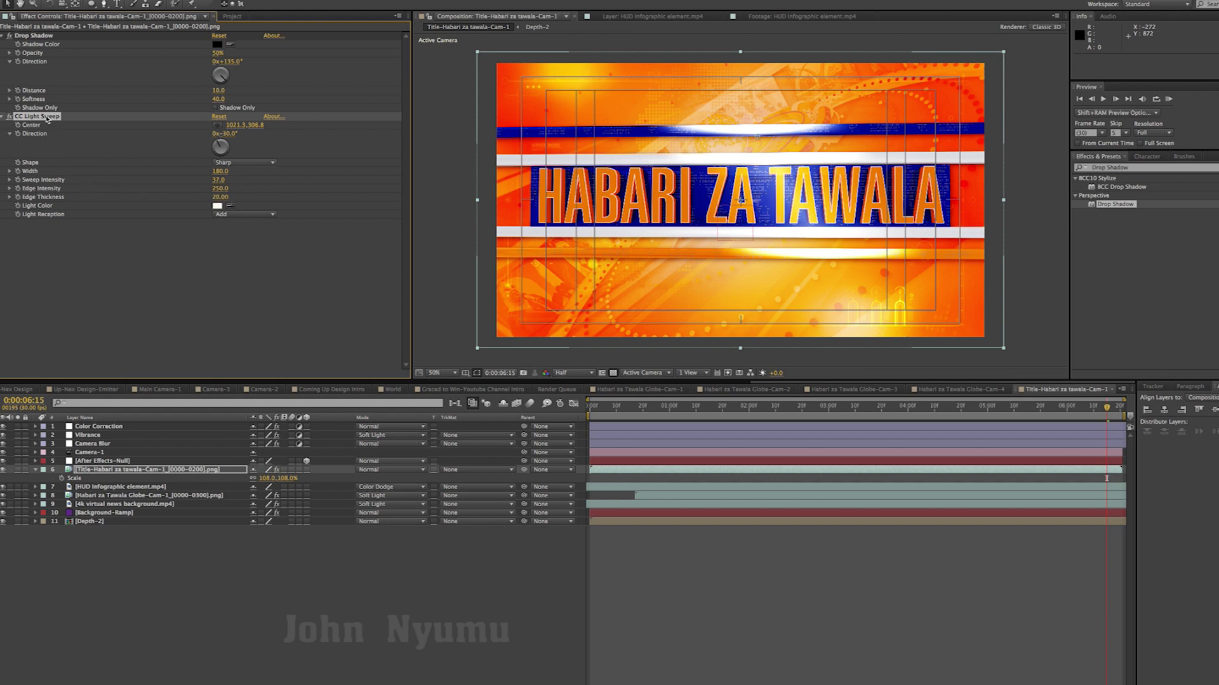
{"action": "left_click_drag", "start_coordinate": [759, 140], "coordinate": [276, 141]}
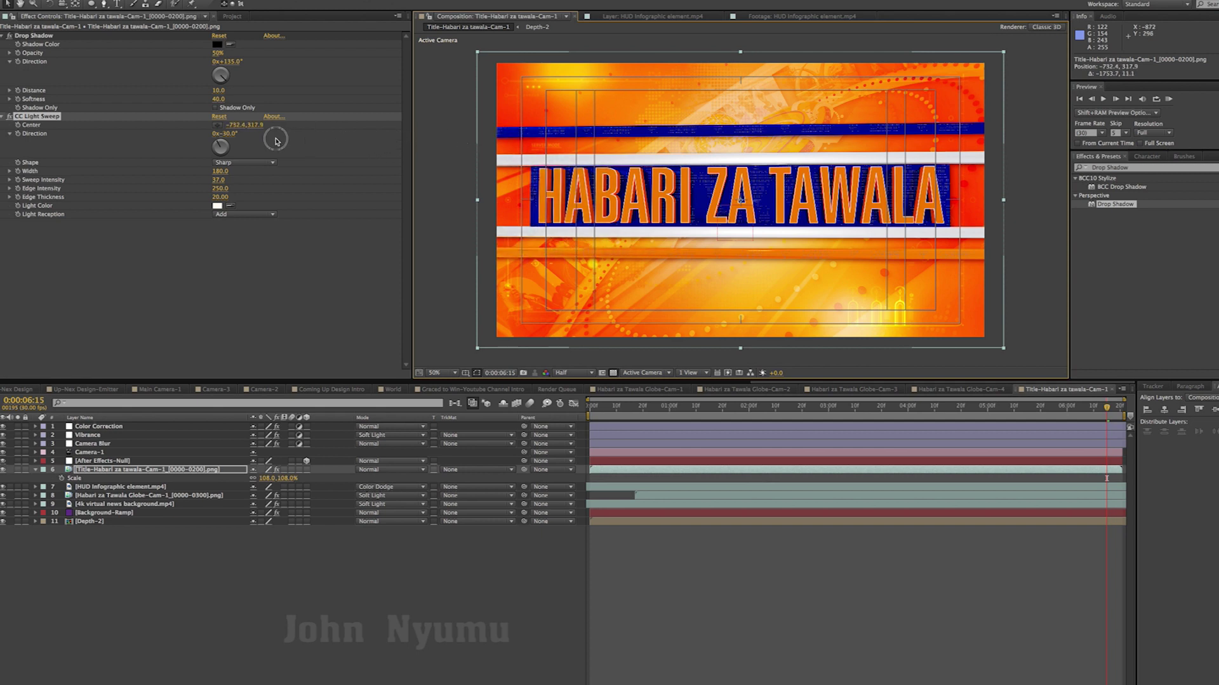
{"action": "key", "text": "comma"}
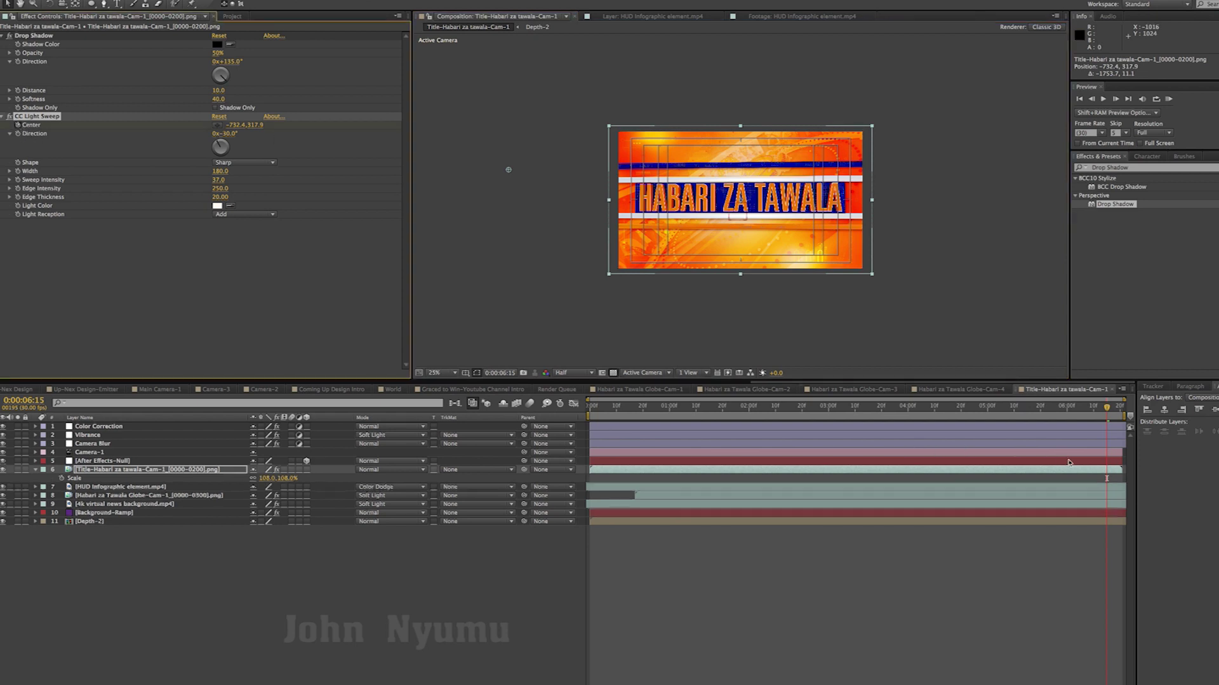
Step: Keyframe the sweep centre from off-left at 0:00:03:04 to past the right edge at 0:00:04:06
{"action": "key", "text": "u"}
{"action": "left_click", "coordinate": [970, 488]}
{"action": "left_click_drag", "start_coordinate": [969, 488], "coordinate": [839, 491]}
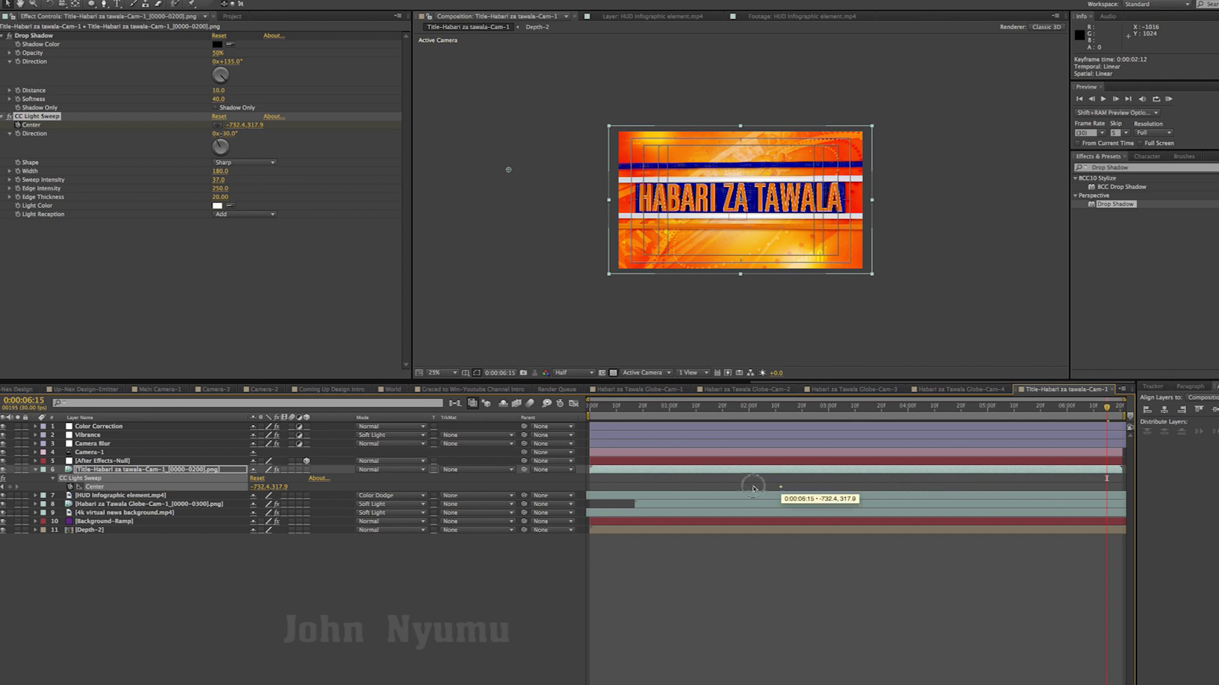
{"action": "left_click", "coordinate": [925, 412]}
{"action": "left_click_drag", "start_coordinate": [524, 171], "coordinate": [733, 173]}
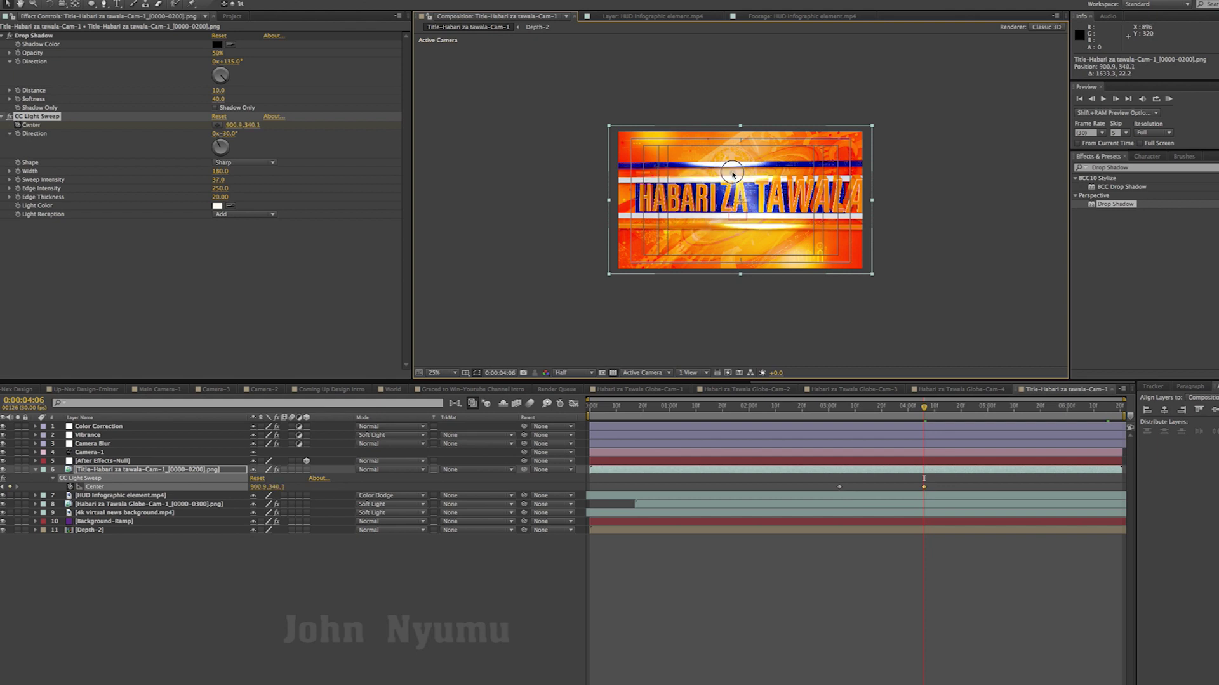
{"action": "left_click_drag", "start_coordinate": [733, 174], "coordinate": [965, 171]}
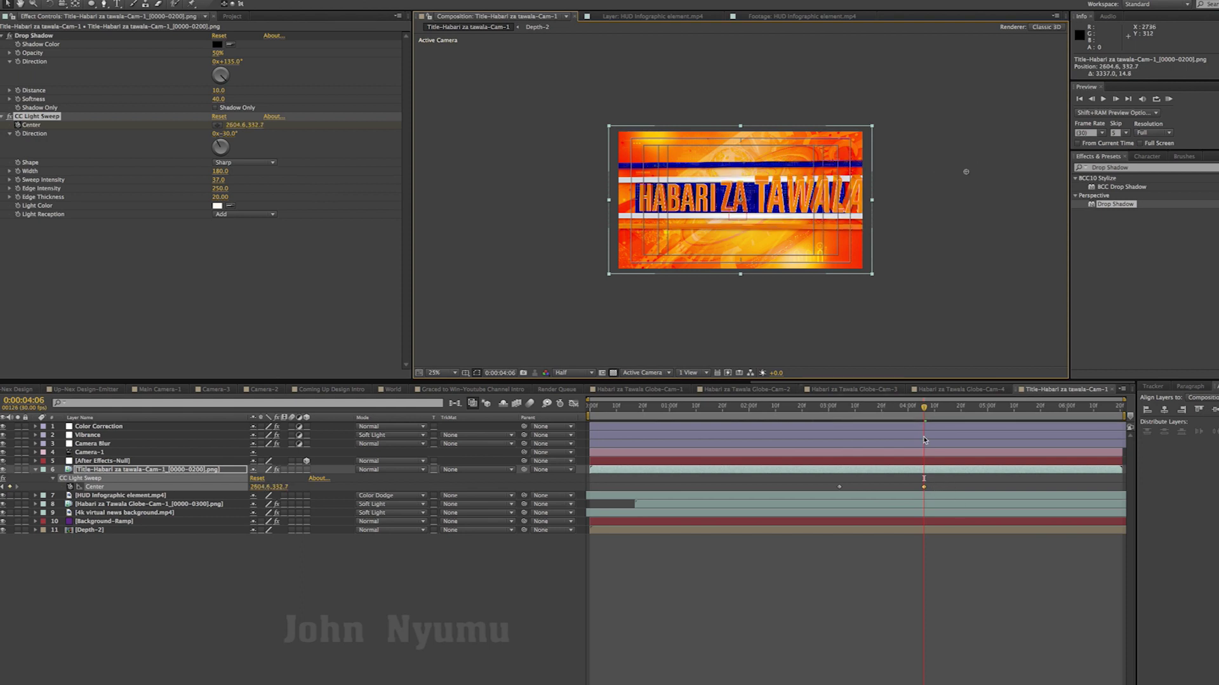
Step: Preview the sweep and retime its centre keyframes in the timeline
{"action": "left_click_drag", "start_coordinate": [924, 409], "coordinate": [806, 413]}
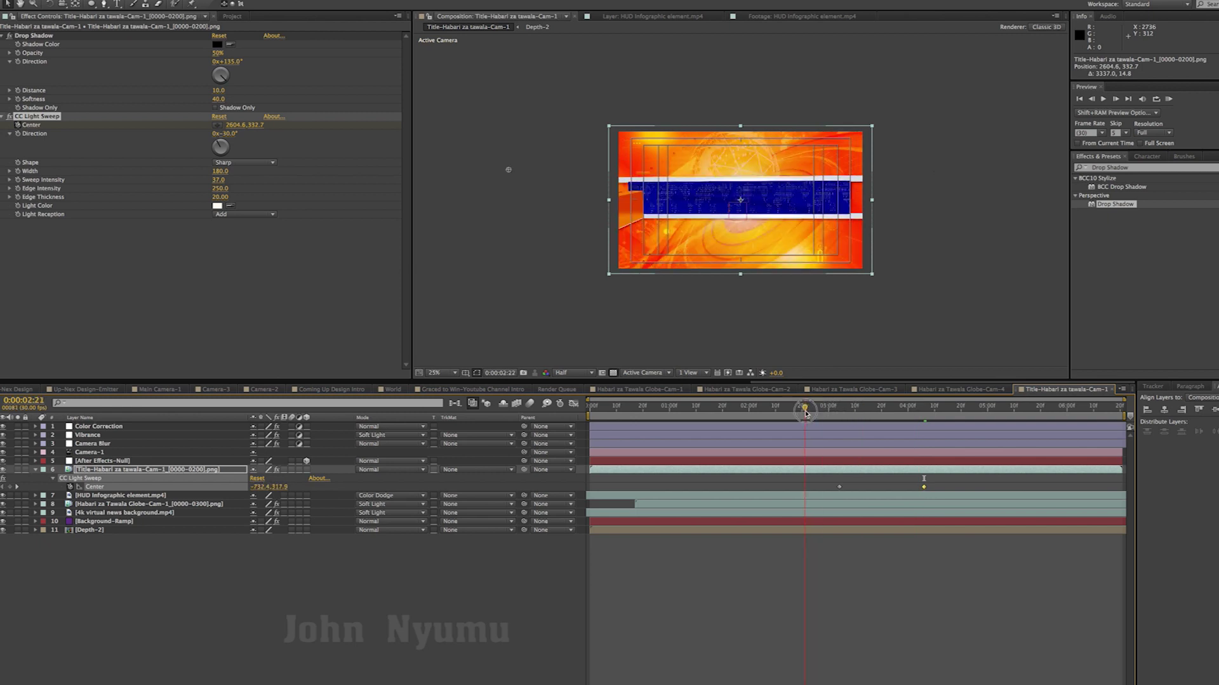
{"action": "key", "text": "space"}
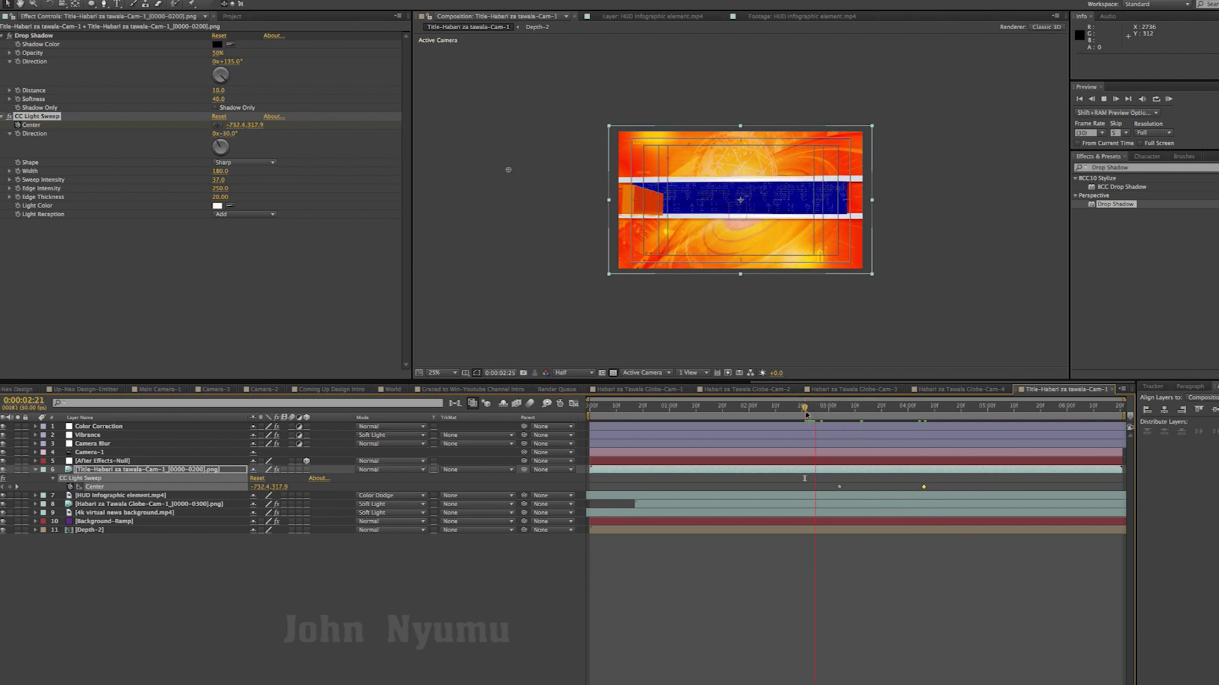
{"action": "mouse_move", "coordinate": [944, 481]}
{"action": "left_mouse_down"}
{"action": "mouse_move", "coordinate": [823, 495]}
{"action": "mouse_move", "coordinate": [879, 487]}
{"action": "left_mouse_up"}
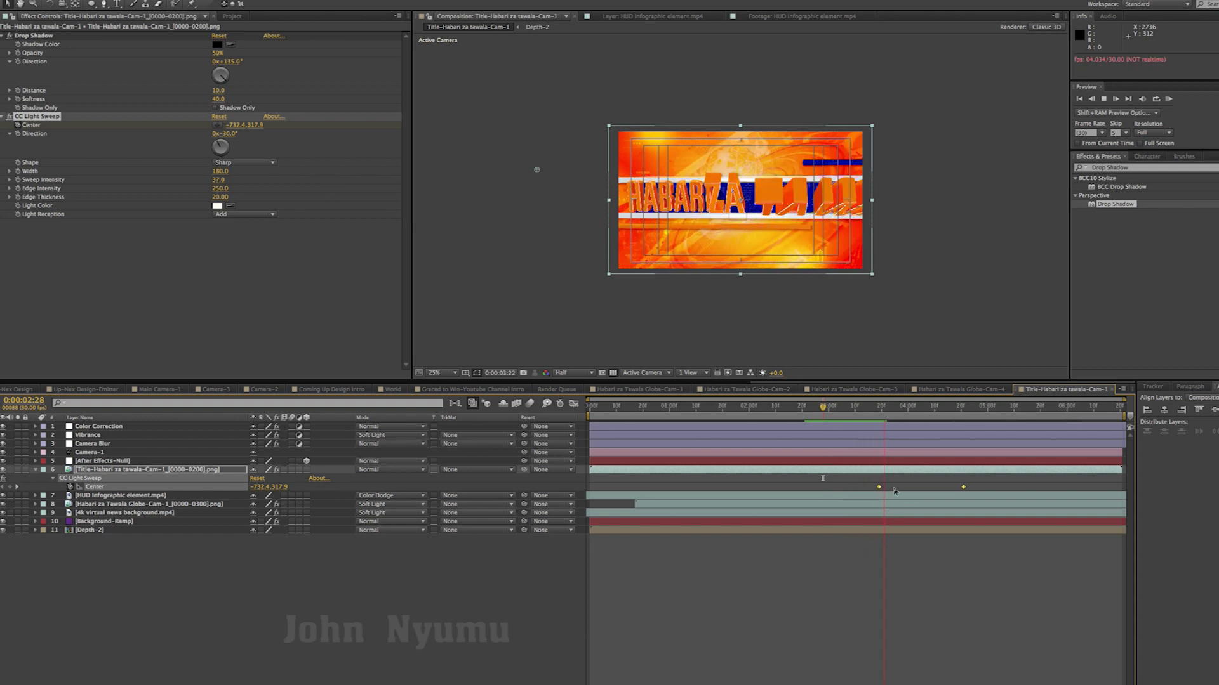
{"action": "left_click", "coordinate": [959, 551]}
{"action": "left_click_drag", "start_coordinate": [963, 486], "coordinate": [1089, 492]}
{"action": "key", "text": "space"}
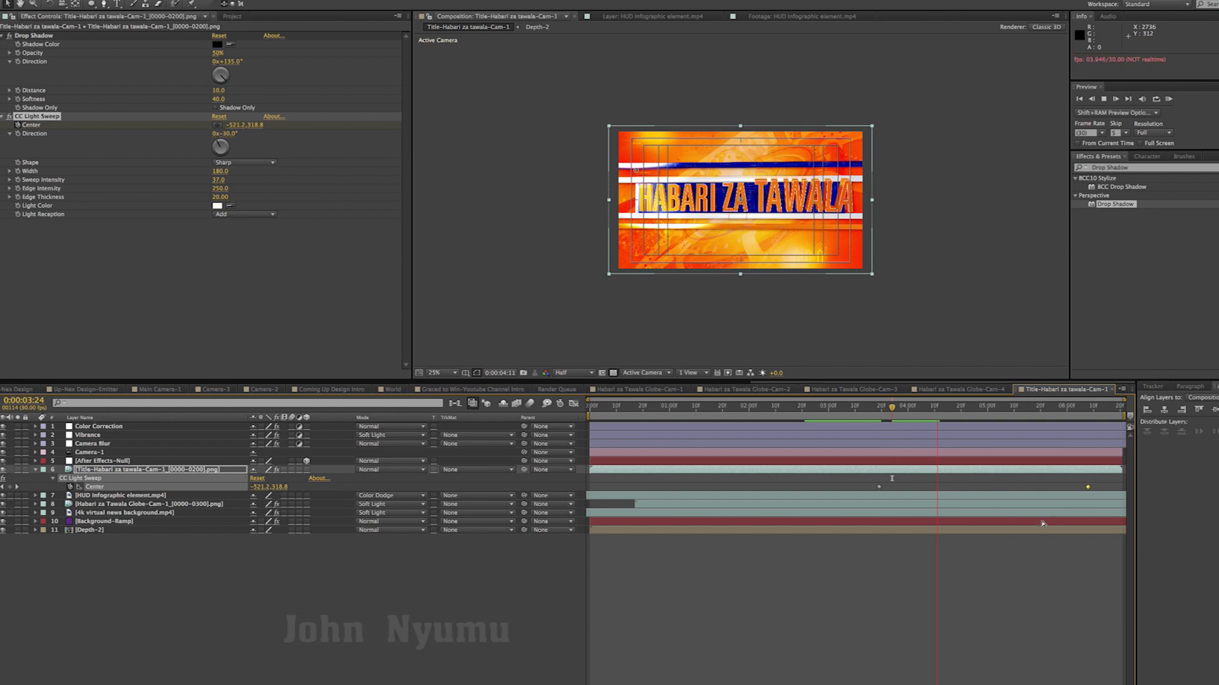
{"action": "left_click_drag", "start_coordinate": [879, 488], "coordinate": [833, 489]}
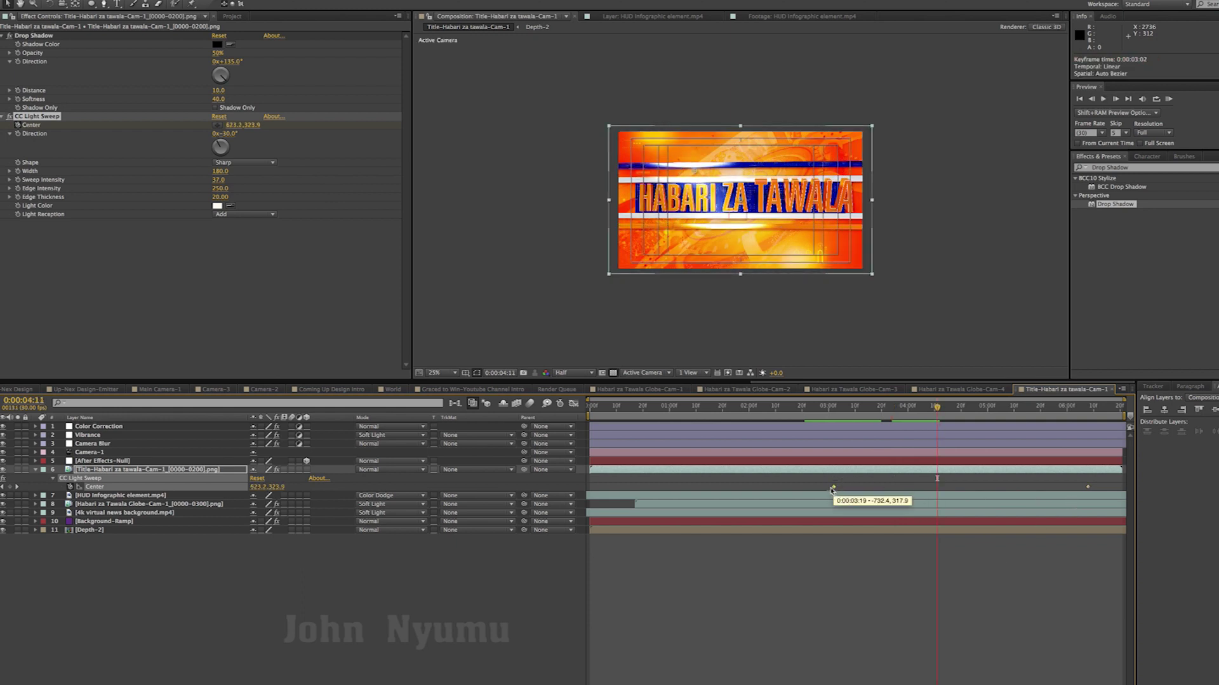
{"action": "left_click_drag", "start_coordinate": [819, 480], "coordinate": [1122, 488]}
{"action": "key", "text": "space"}
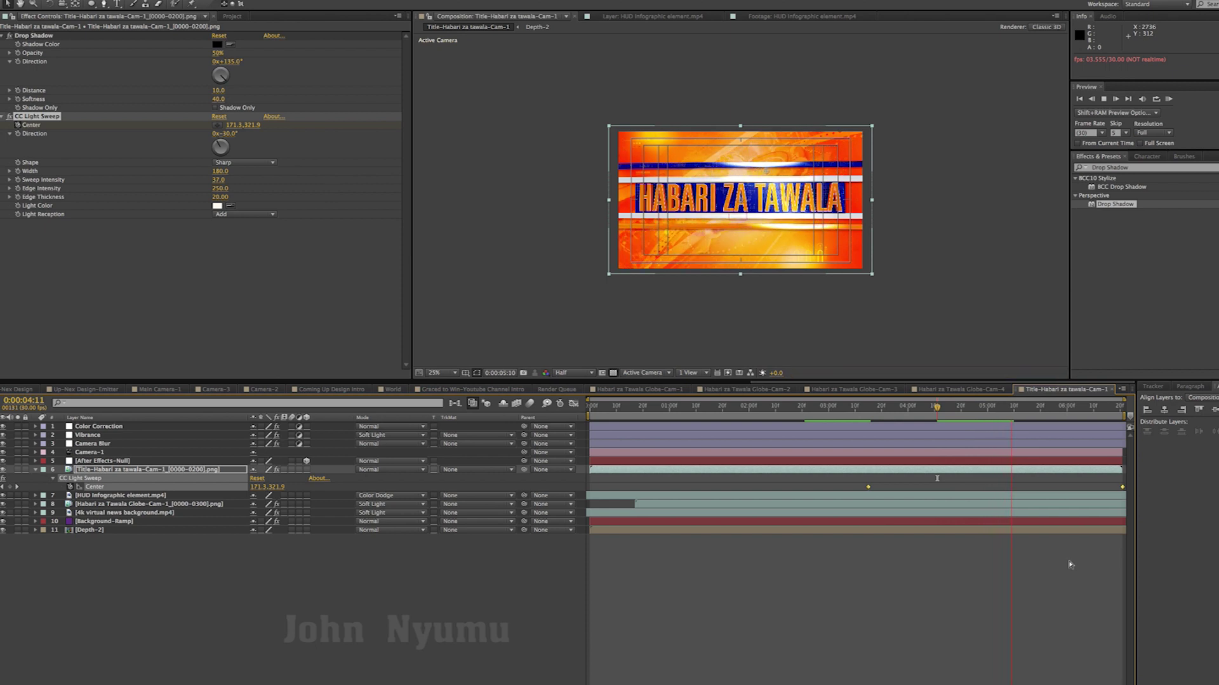
{"action": "left_click", "coordinate": [960, 580]}
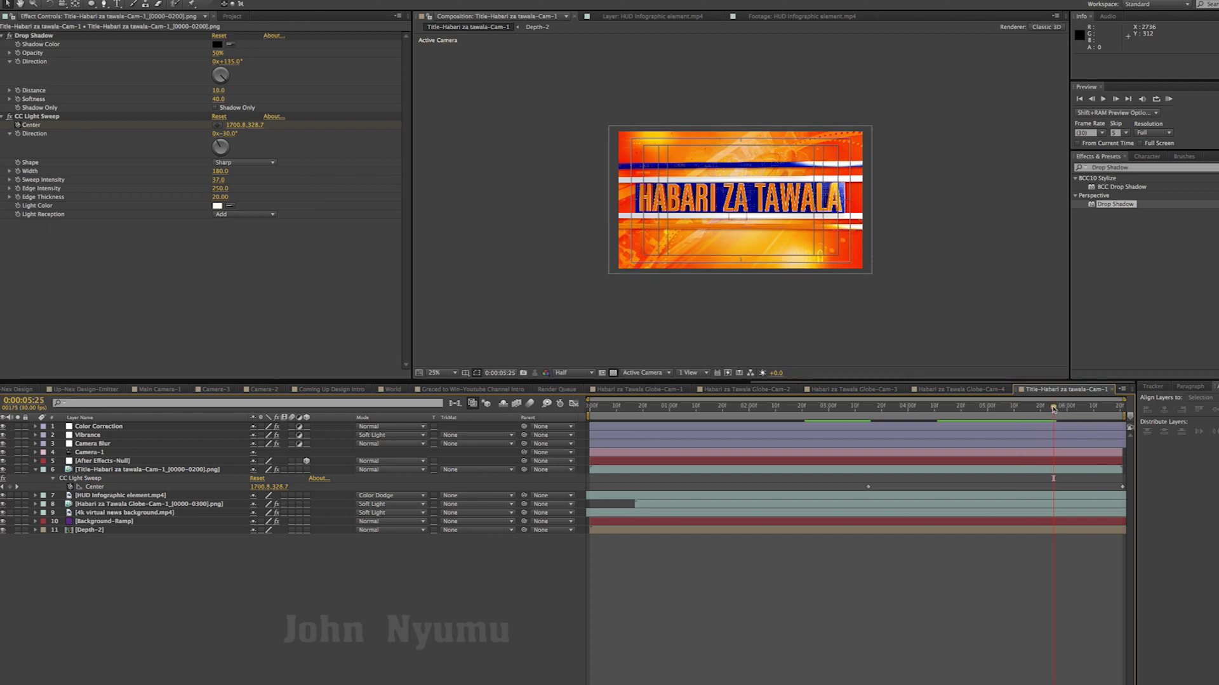
Step: Fit the whole frame in the viewer and preview the sweep again
{"action": "mouse_move", "coordinate": [885, 411]}
{"action": "left_mouse_down"}
{"action": "mouse_move", "coordinate": [869, 426]}
{"action": "mouse_move", "coordinate": [1040, 429]}
{"action": "left_mouse_up"}
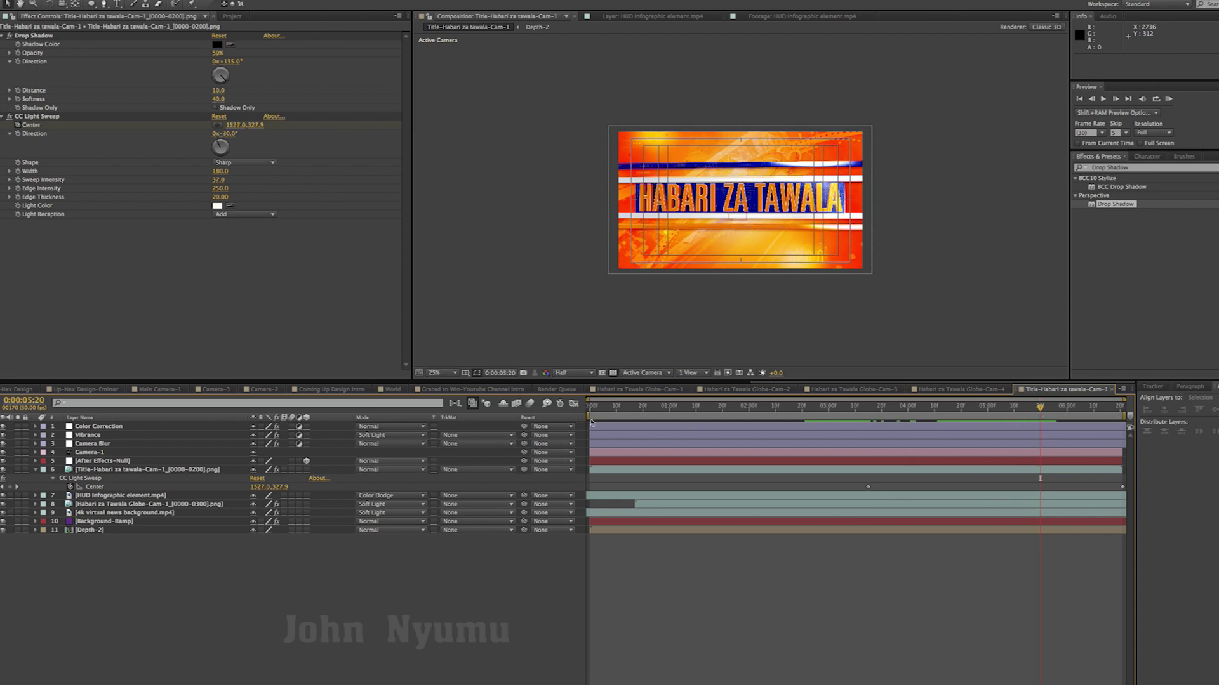
{"action": "left_click", "coordinate": [437, 372]}
{"action": "left_click", "coordinate": [438, 384]}
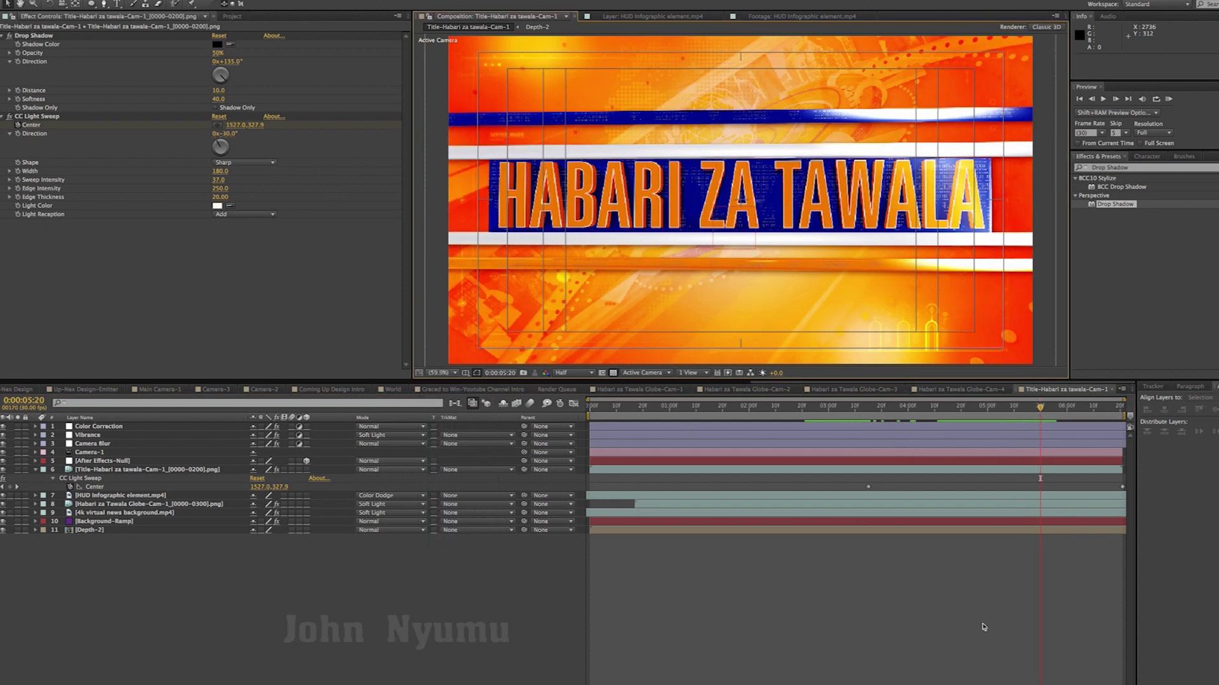
{"action": "key", "text": "space"}
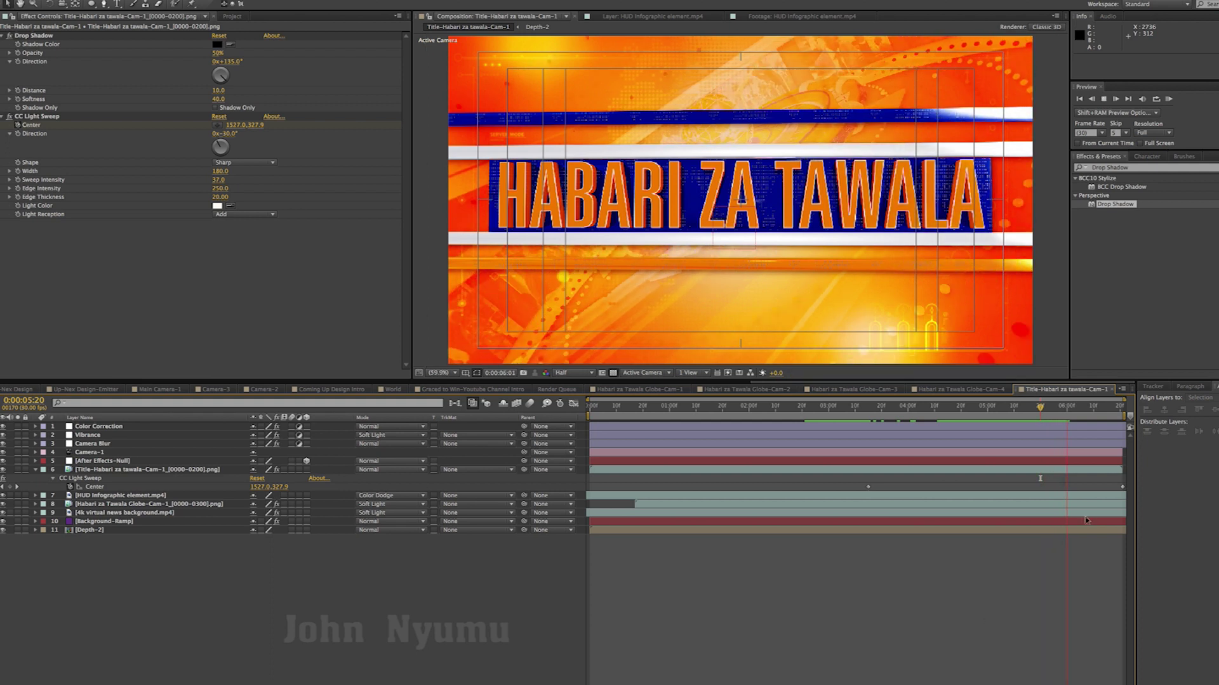
{"action": "key", "text": "space"}
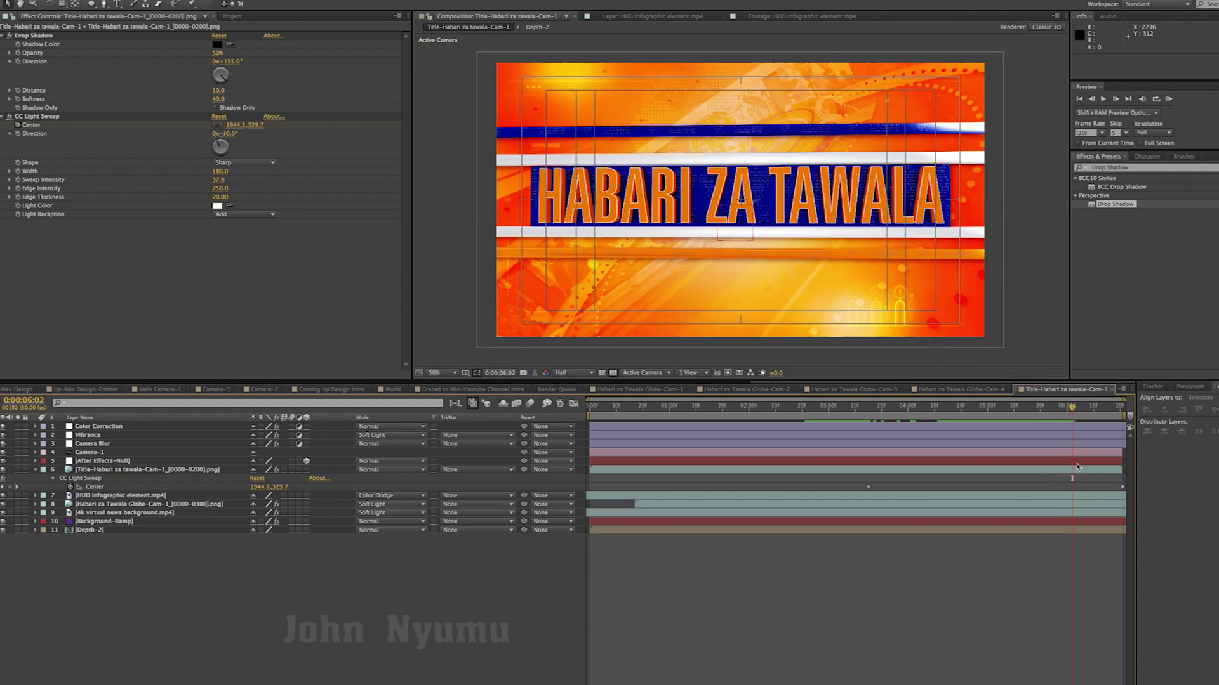
{"action": "key", "text": "comma"}
{"action": "key", "text": "comma"}
{"action": "key", "text": "comma"}
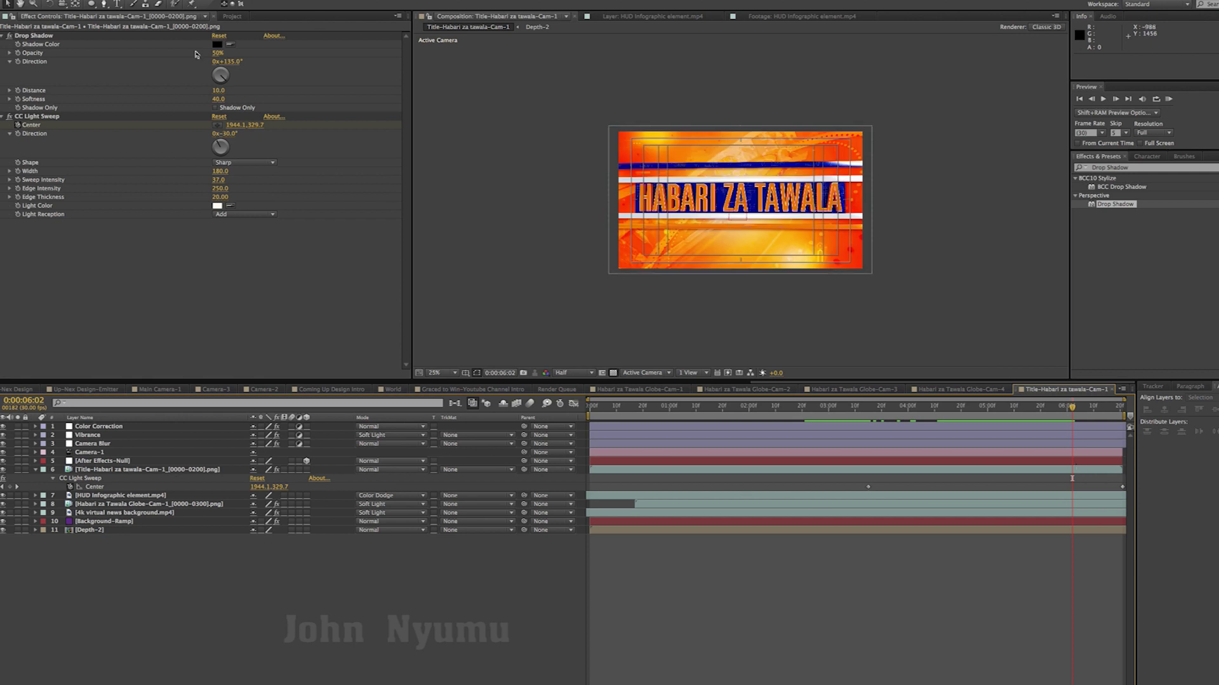
Step: Change the Title-Habari za tawala-Cam-1 comp duration to 0:00:10:00 in Composition Settings
{"action": "left_click", "coordinate": [232, 16]}
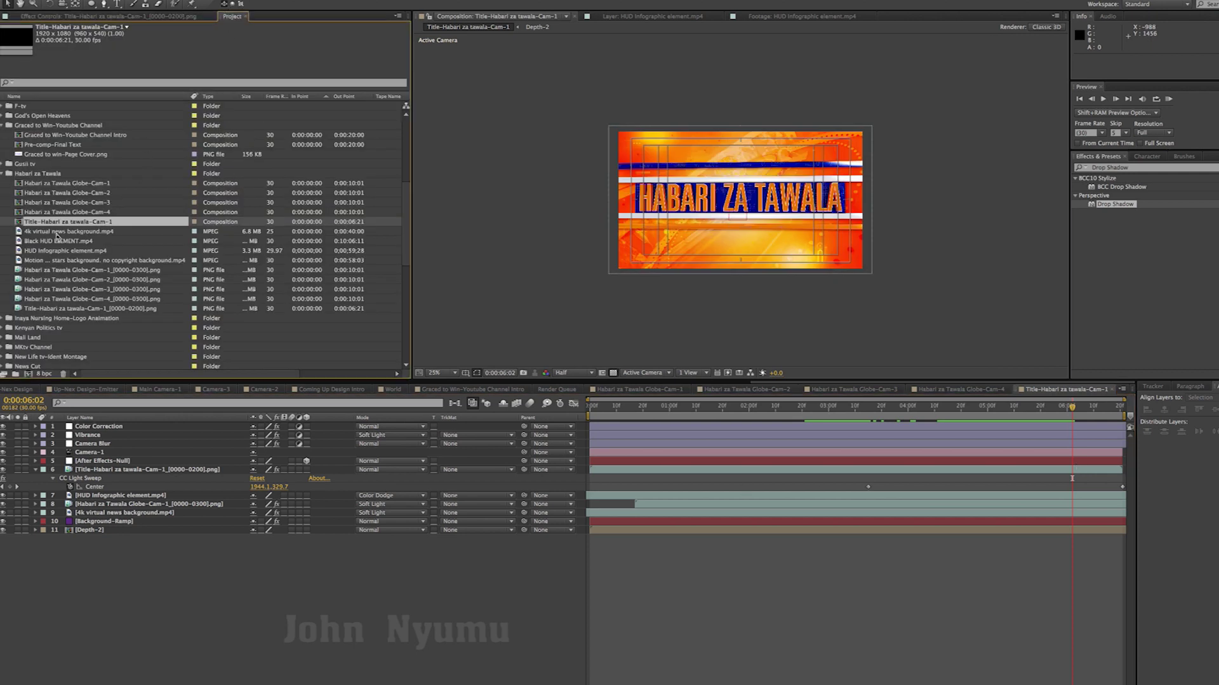
{"action": "right_click", "coordinate": [19, 225]}
{"action": "left_click", "coordinate": [38, 236]}
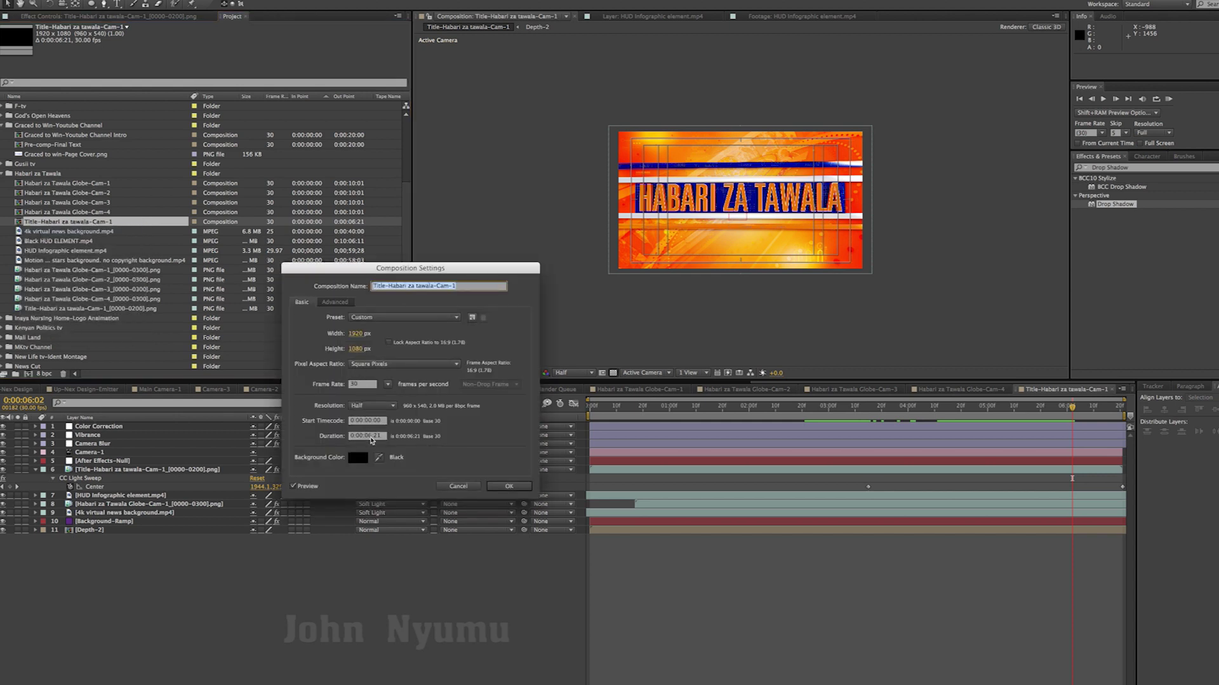
{"action": "left_click", "coordinate": [370, 437]}
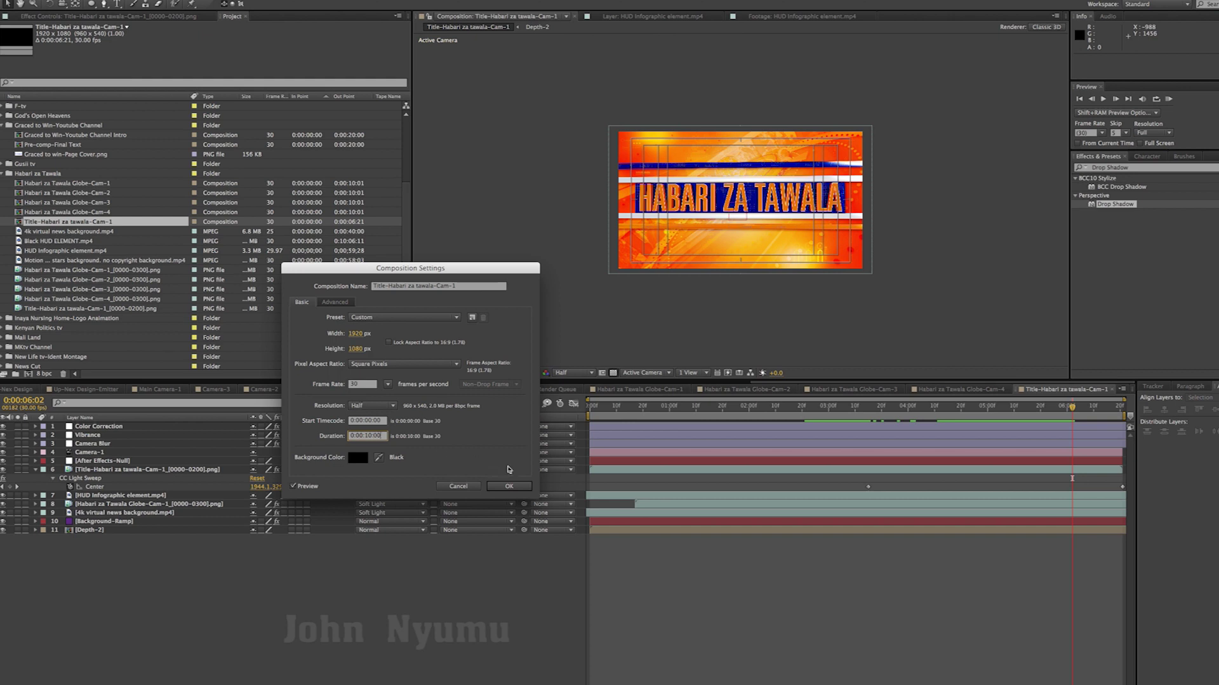
{"action": "left_click", "coordinate": [511, 486]}
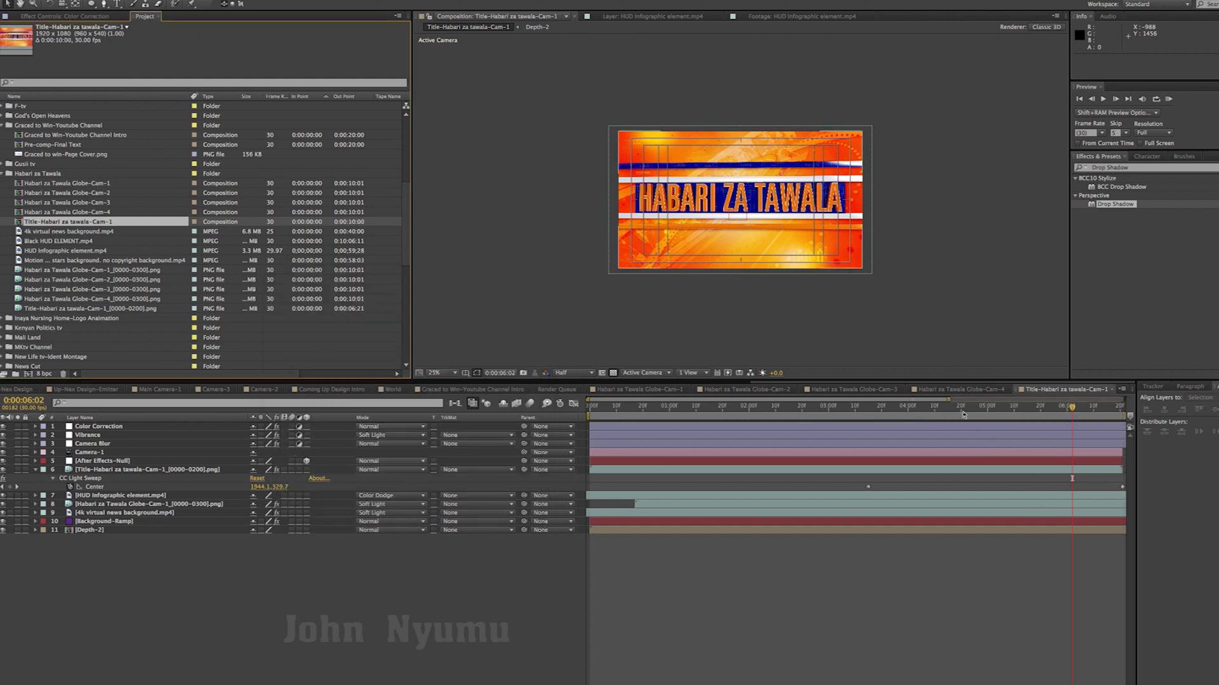
Step: Drag the Camera-1 and Null layer out points to the end of the 10-second comp
{"action": "left_click_drag", "start_coordinate": [949, 398], "coordinate": [1124, 399]}
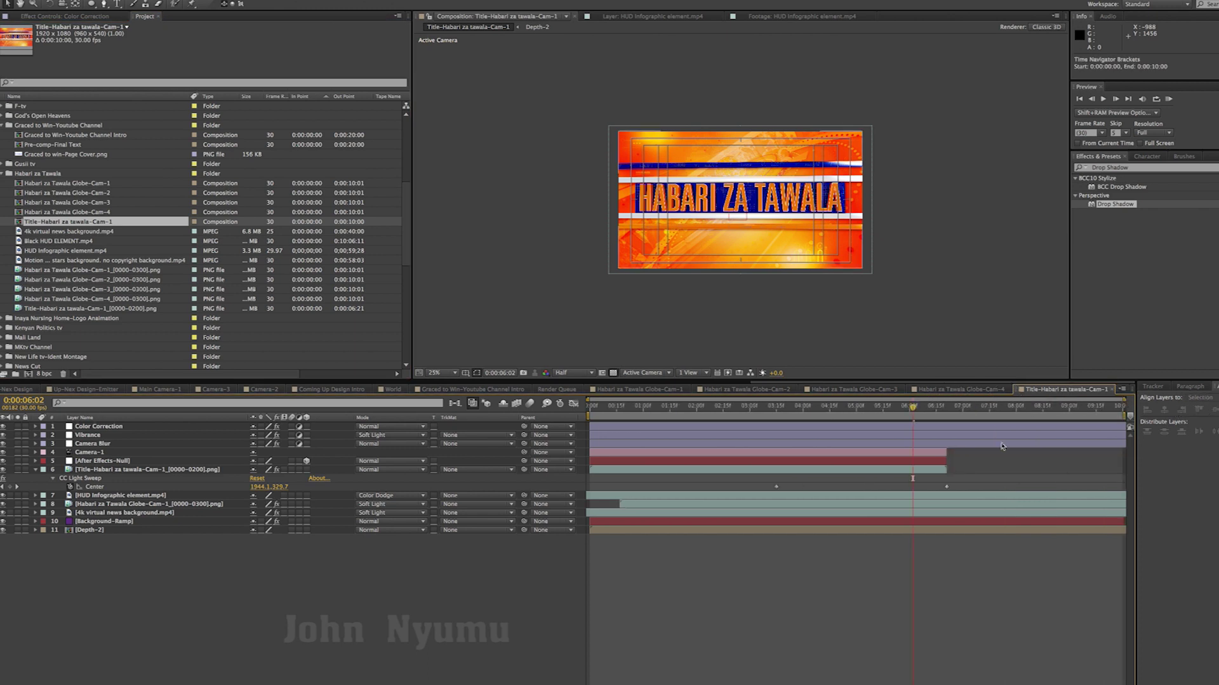
{"action": "left_click", "coordinate": [924, 453]}
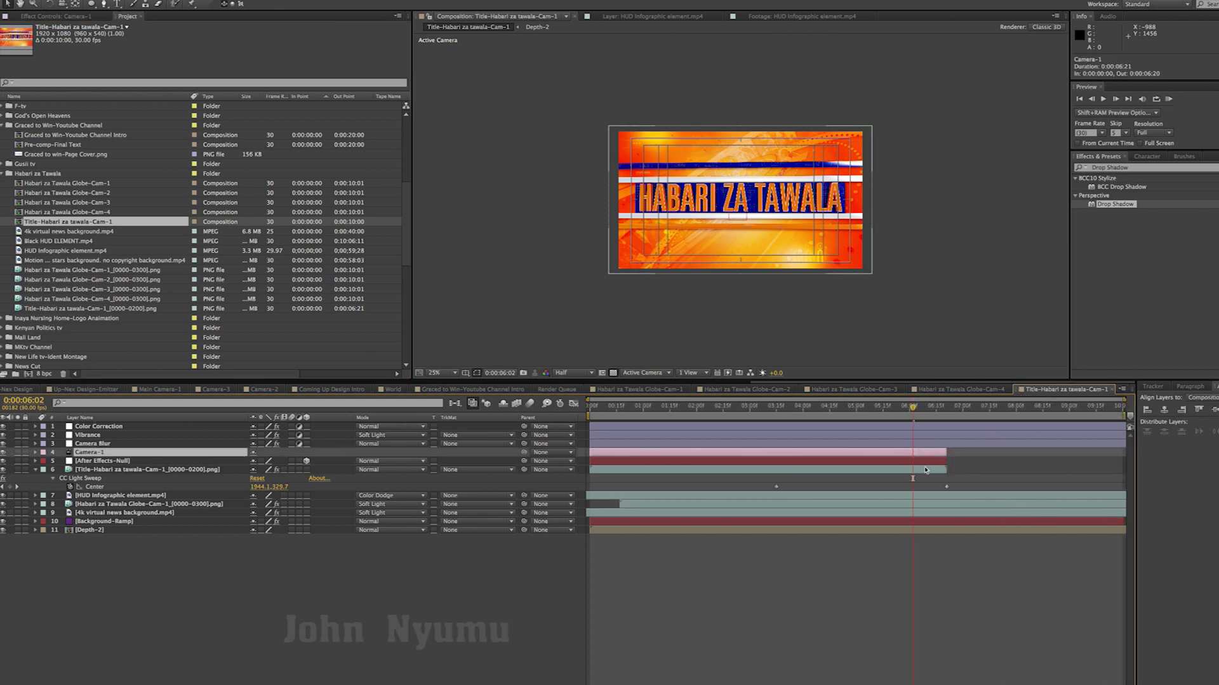
{"action": "left_click", "coordinate": [942, 463], "text": "shift"}
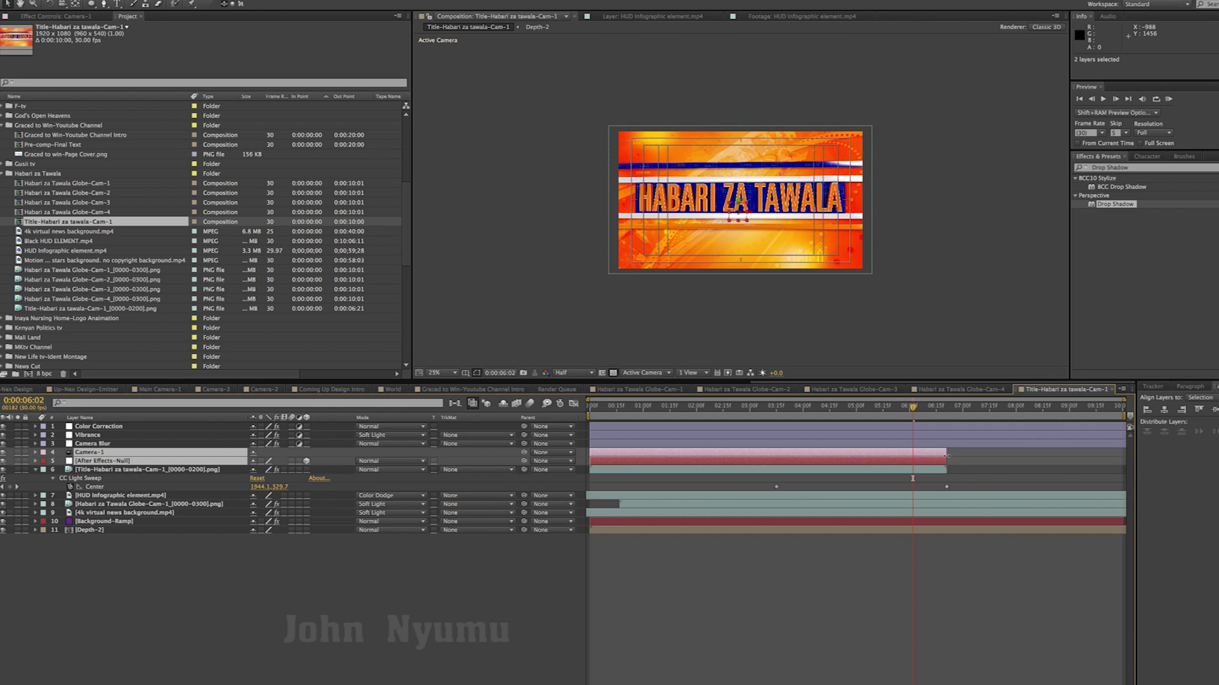
{"action": "left_click_drag", "start_coordinate": [946, 456], "coordinate": [1149, 456]}
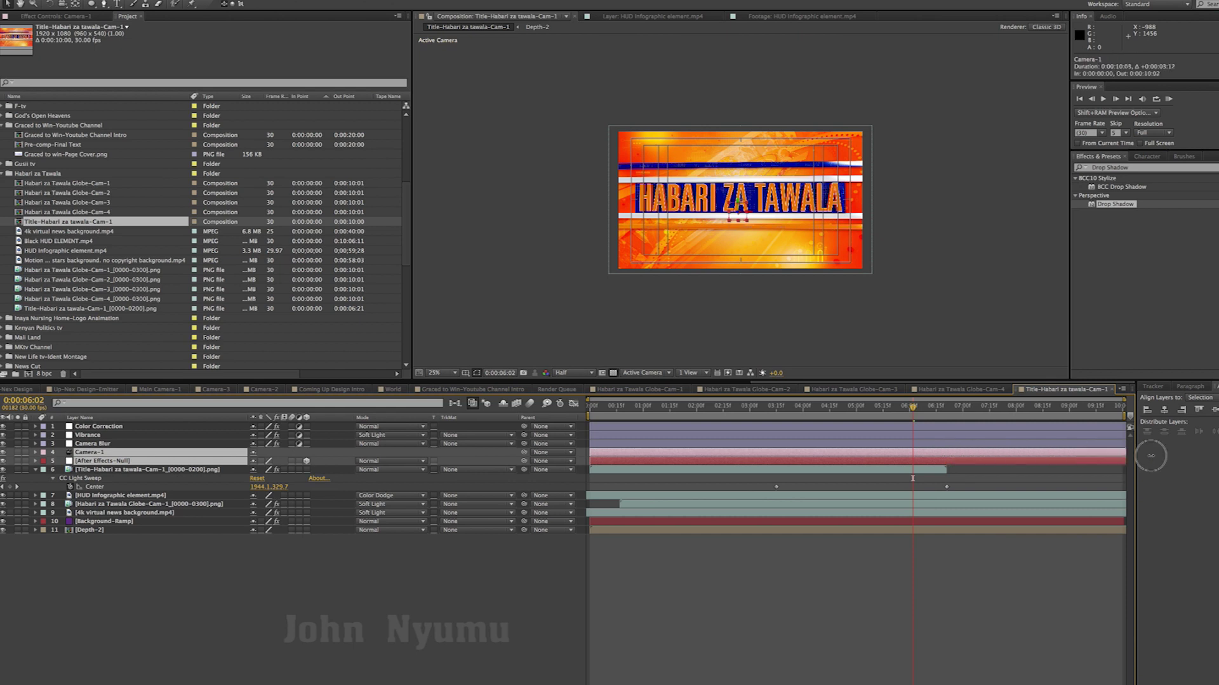
{"action": "left_click", "coordinate": [1114, 524]}
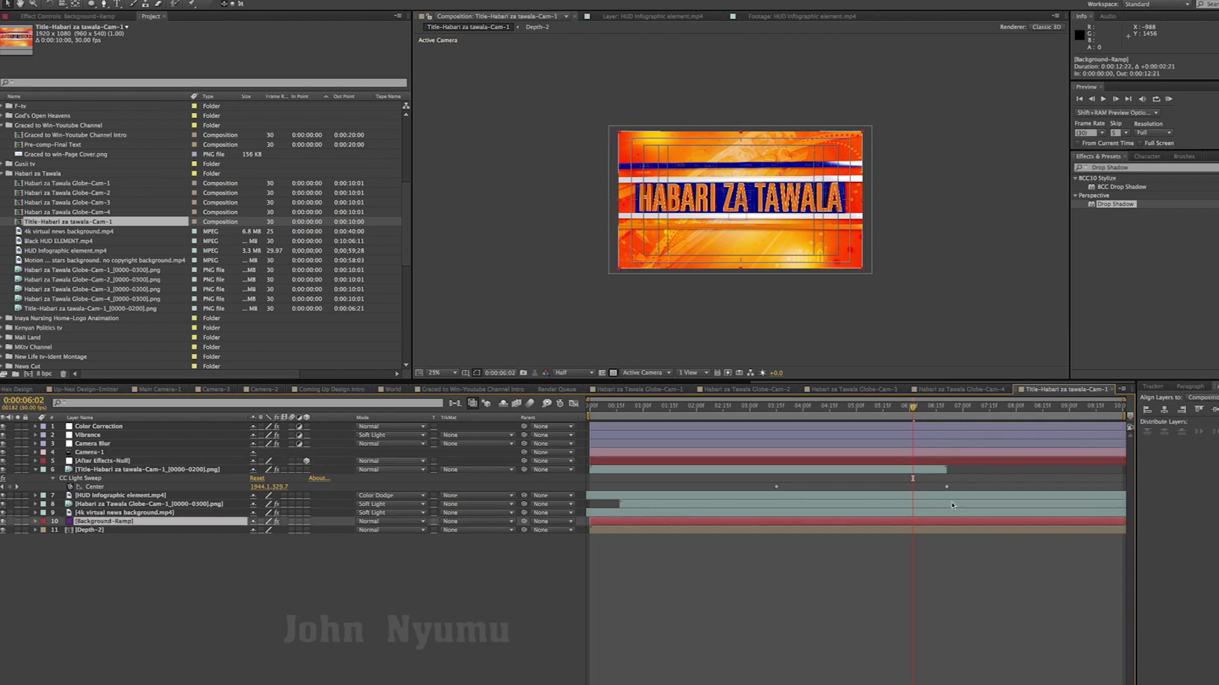
{"action": "left_click", "coordinate": [916, 470]}
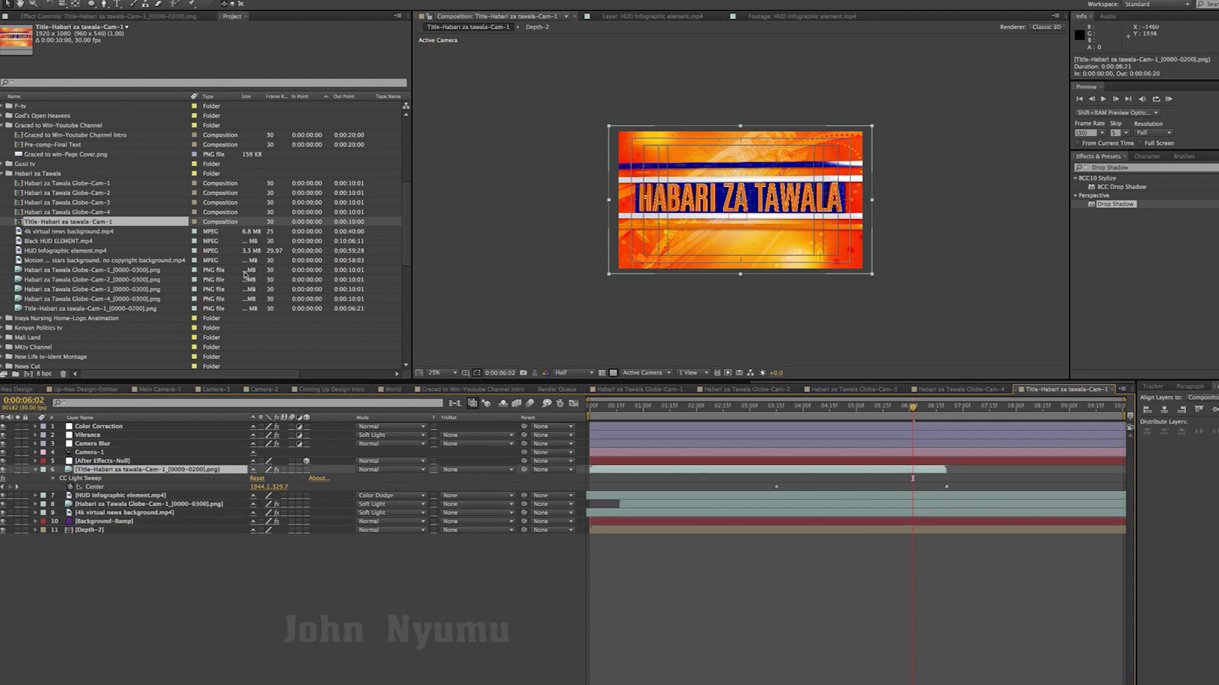
{"action": "left_click", "coordinate": [37, 174]}
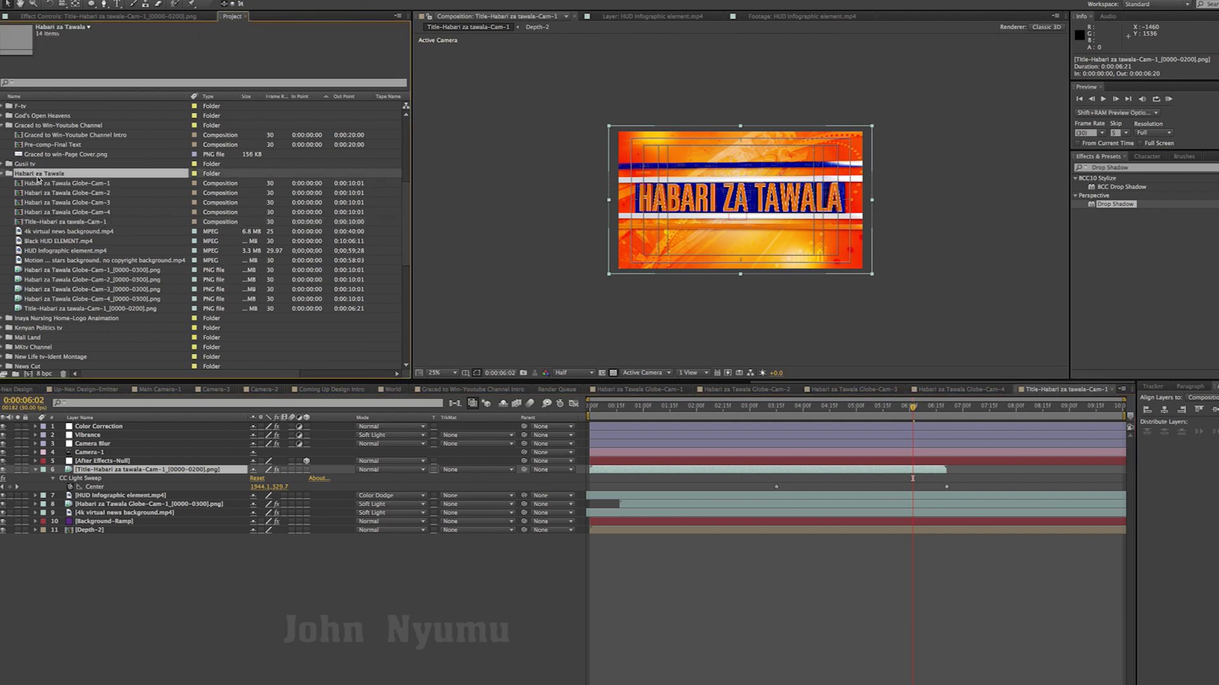
Step: Import Title-Habari za tawala-Cam-1_0200.png as a layer starting where the title sequence ends
{"action": "key", "text": "super+i"}
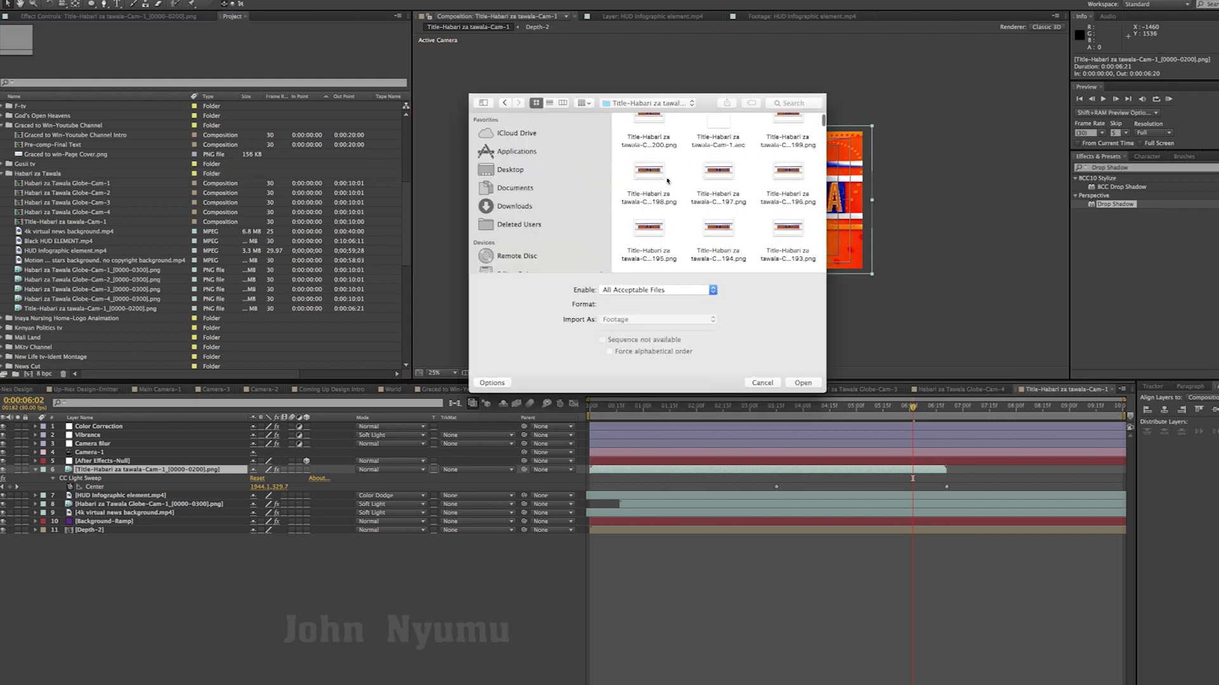
{"action": "left_click", "coordinate": [807, 386]}
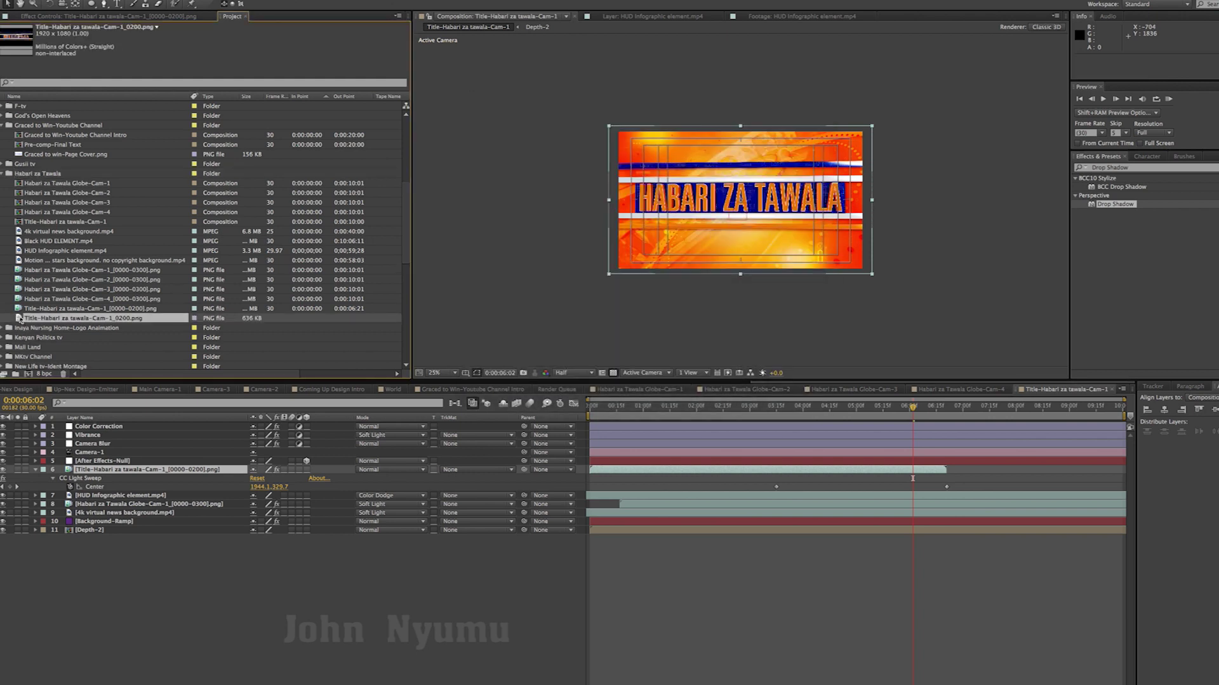
{"action": "left_click_drag", "start_coordinate": [19, 317], "coordinate": [99, 472]}
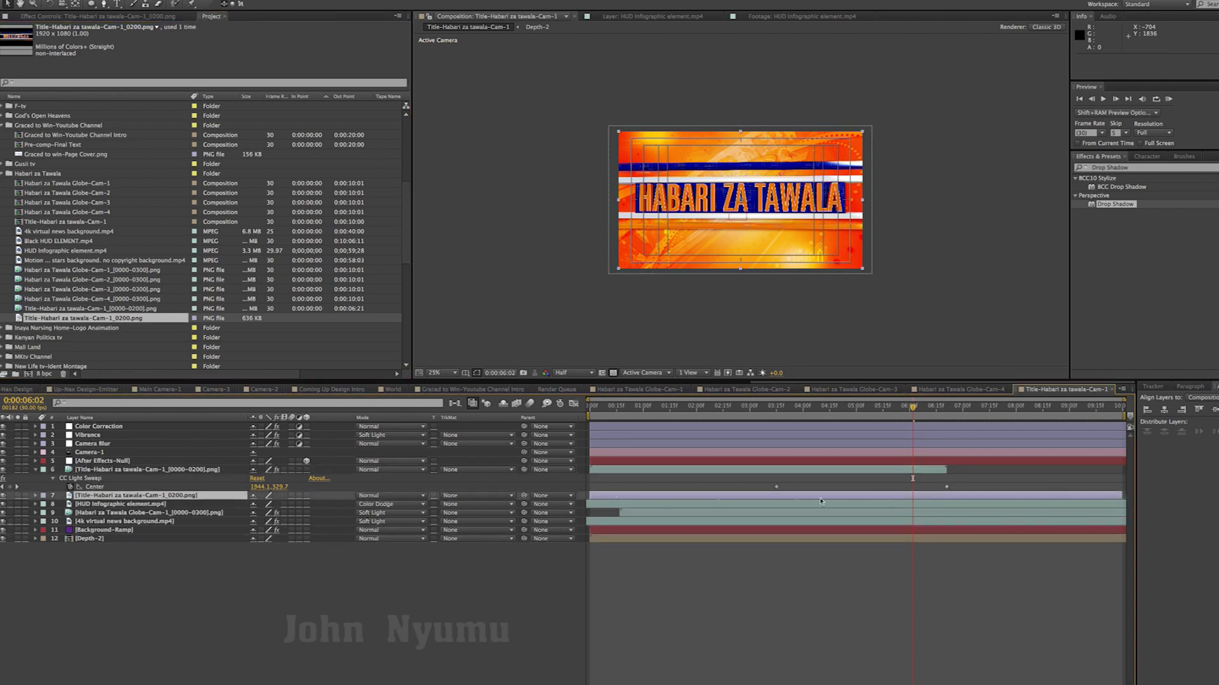
{"action": "mouse_move", "coordinate": [1121, 497]}
{"action": "left_mouse_down"}
{"action": "mouse_move", "coordinate": [736, 513]}
{"action": "mouse_move", "coordinate": [1012, 498]}
{"action": "left_mouse_up"}
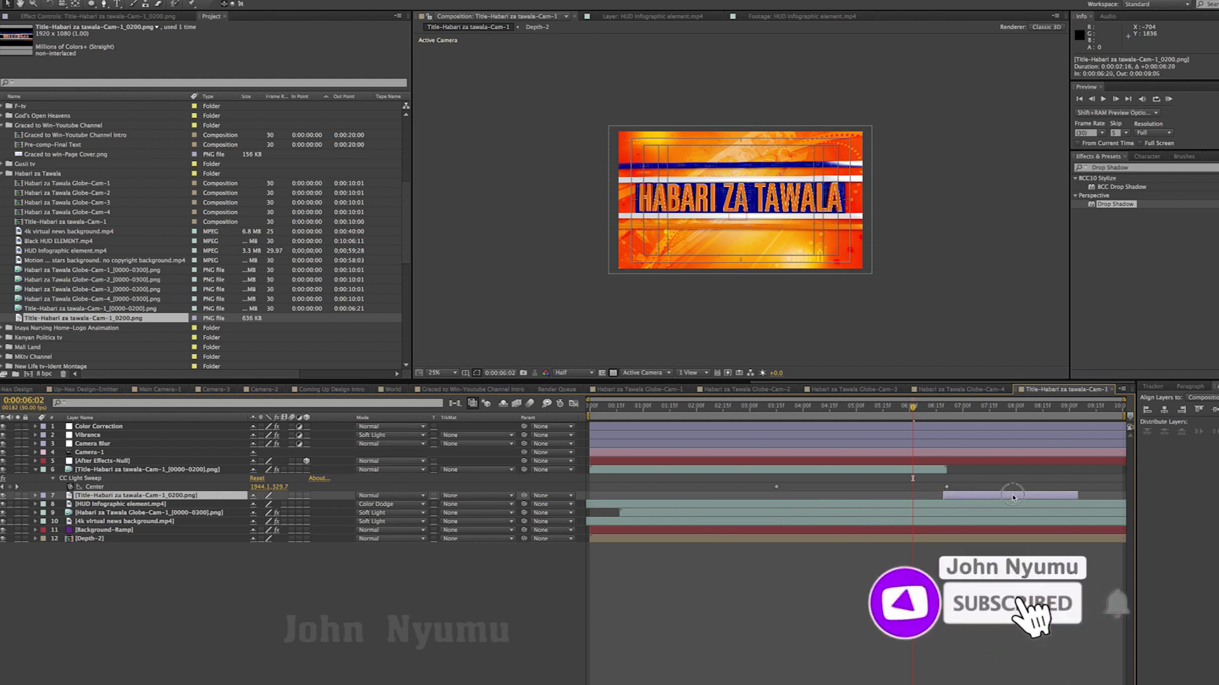
{"action": "left_click_drag", "start_coordinate": [937, 410], "coordinate": [980, 416]}
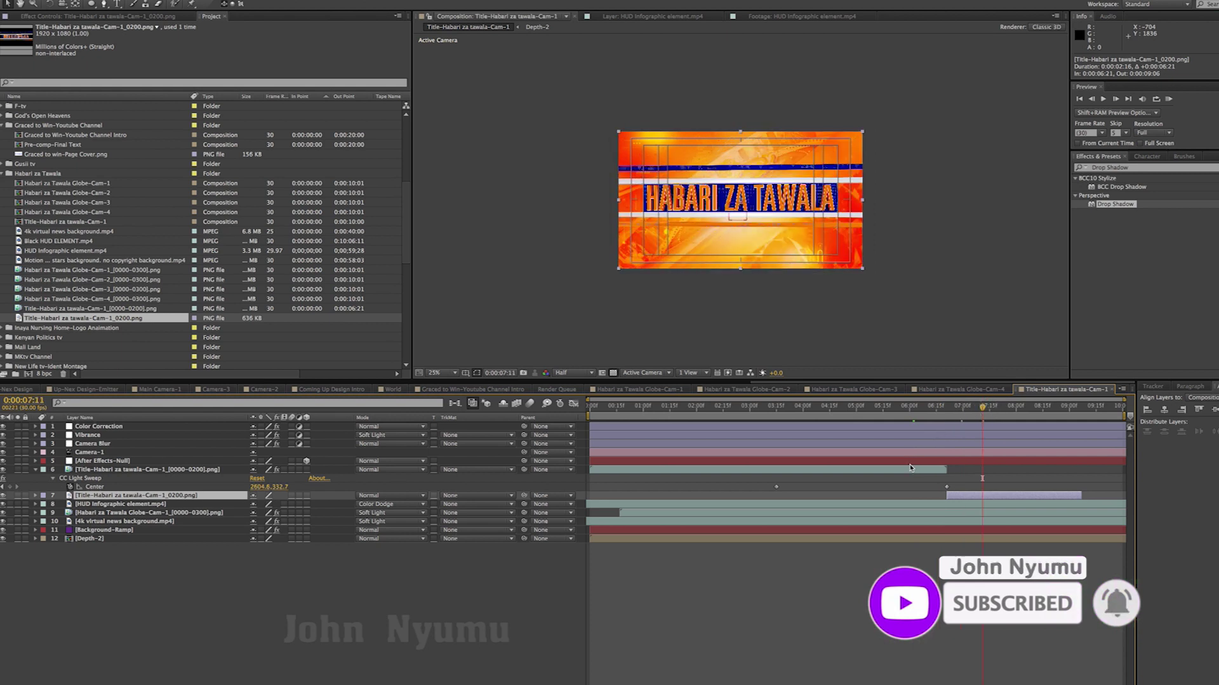
Step: Select the Drop Shadow effect in the title sequence's Effect Controls
{"action": "left_click", "coordinate": [910, 468]}
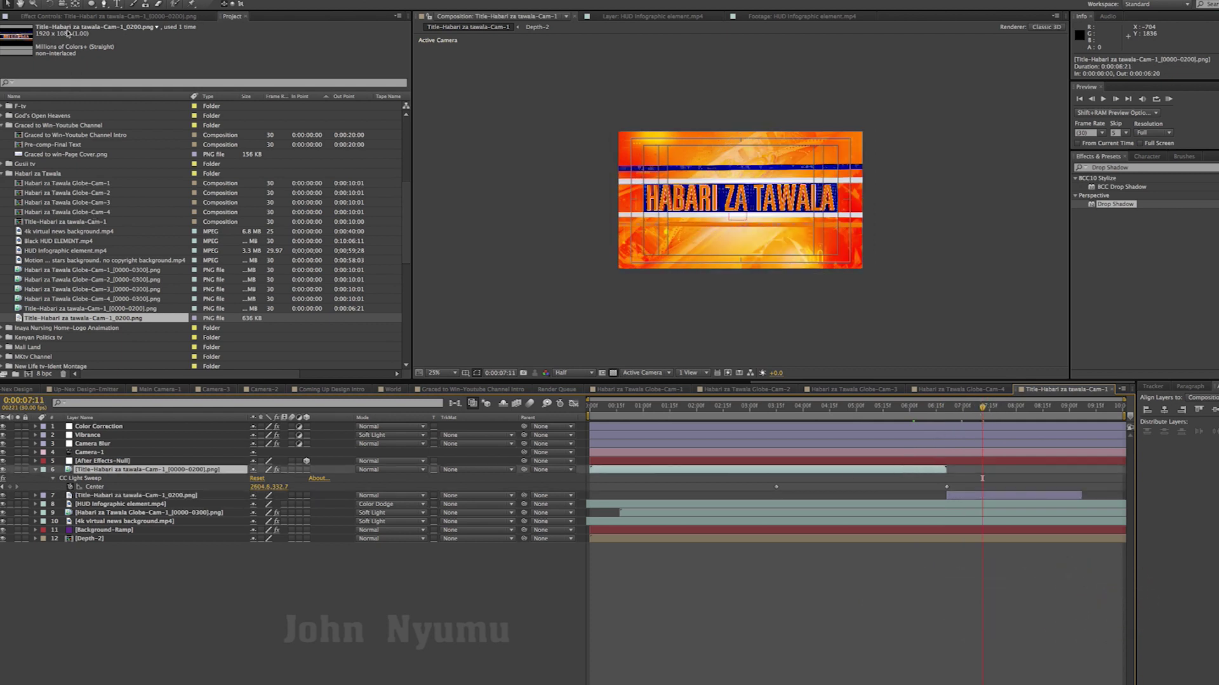
{"action": "left_click", "coordinate": [76, 18]}
{"action": "left_click", "coordinate": [39, 37]}
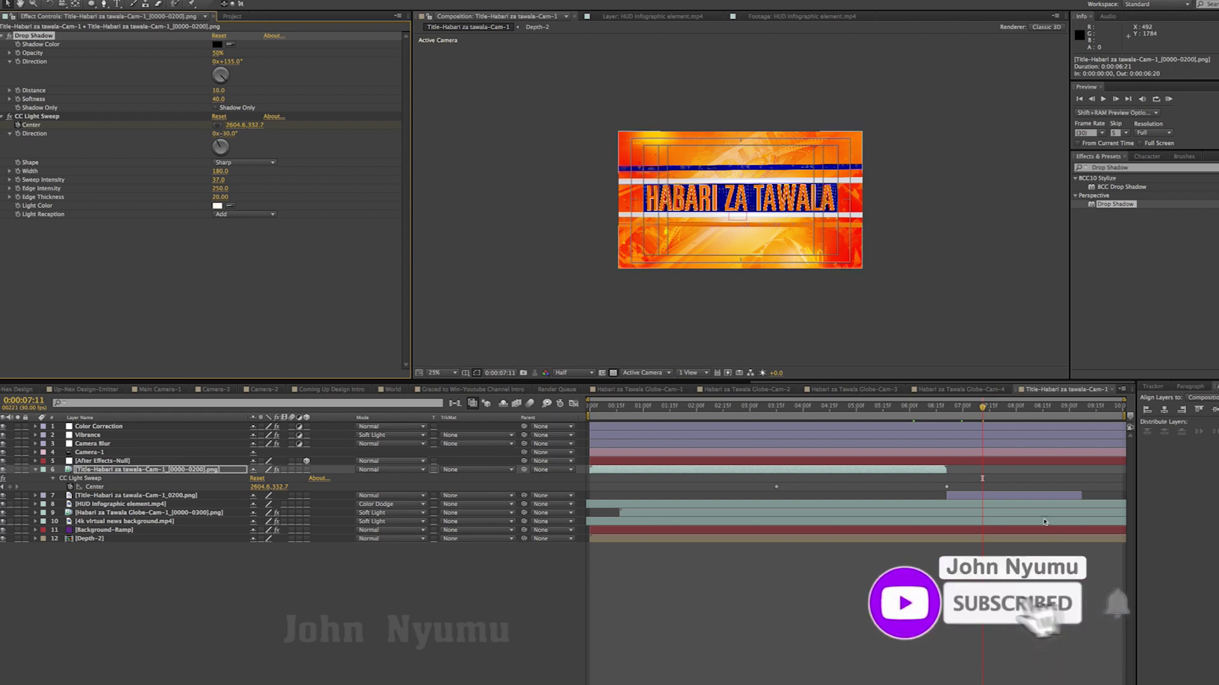
Step: Paste the Drop Shadow onto the title still and set its Scale to 108%, matching the title sequence
{"action": "left_click", "coordinate": [1041, 495]}
{"action": "key", "text": "ctrl+v"}
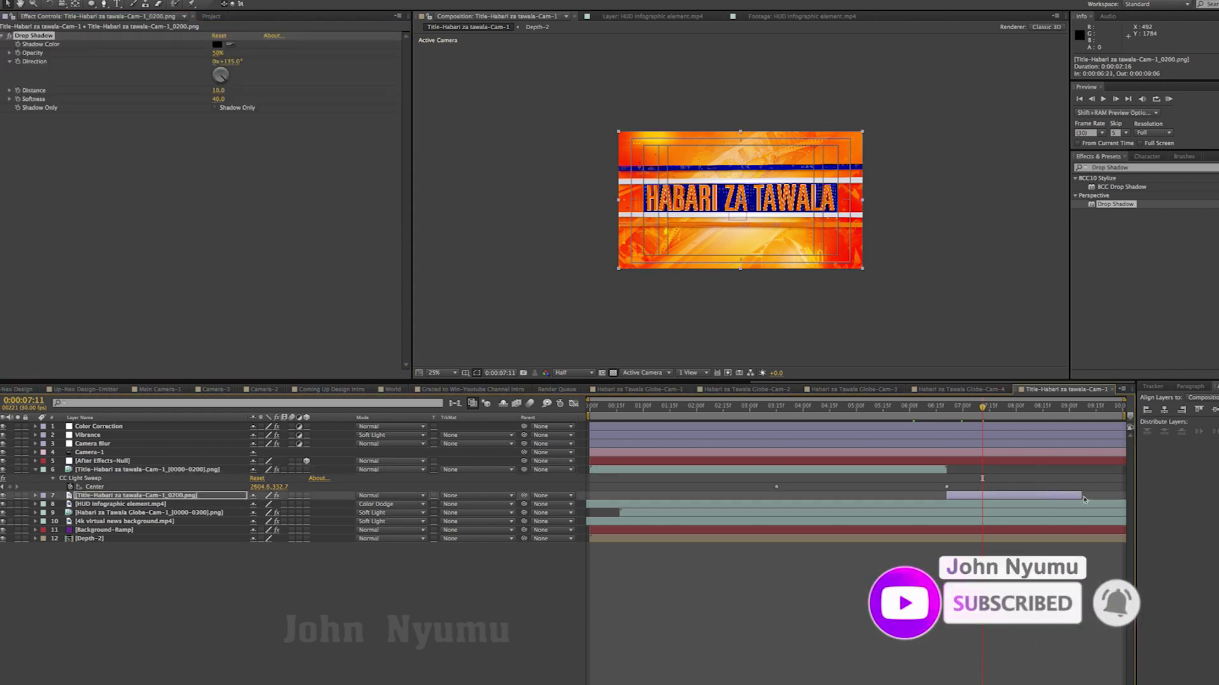
{"action": "left_click", "coordinate": [922, 471]}
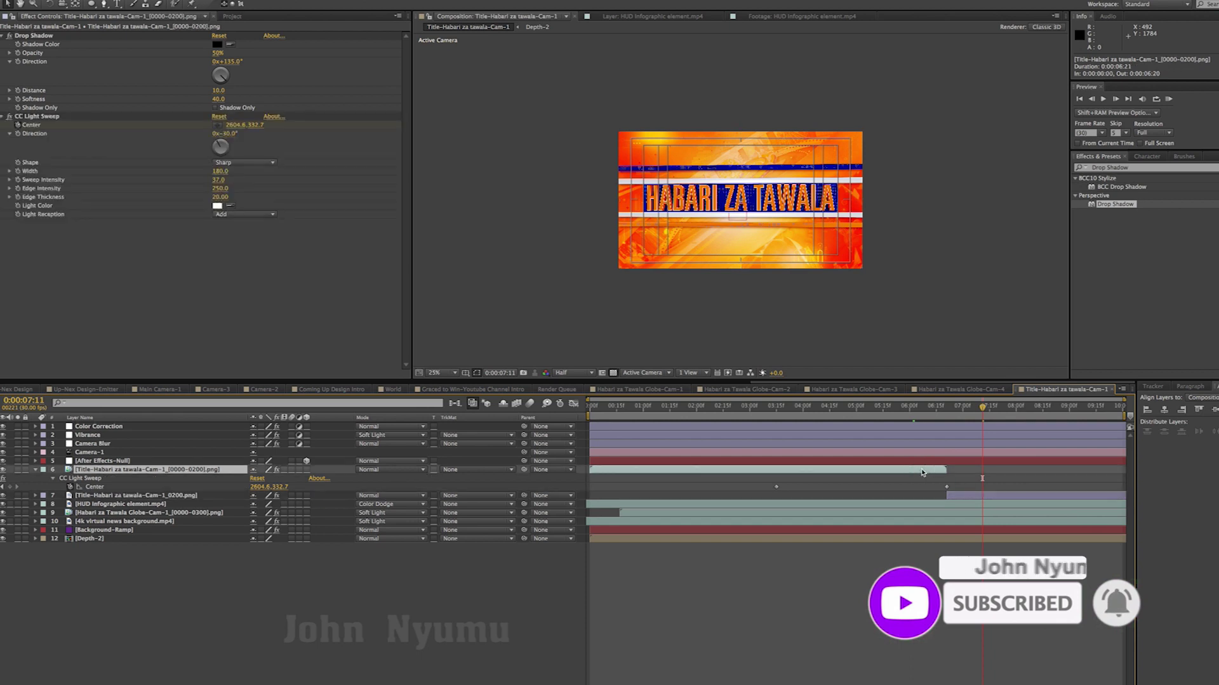
{"action": "key", "text": "s"}
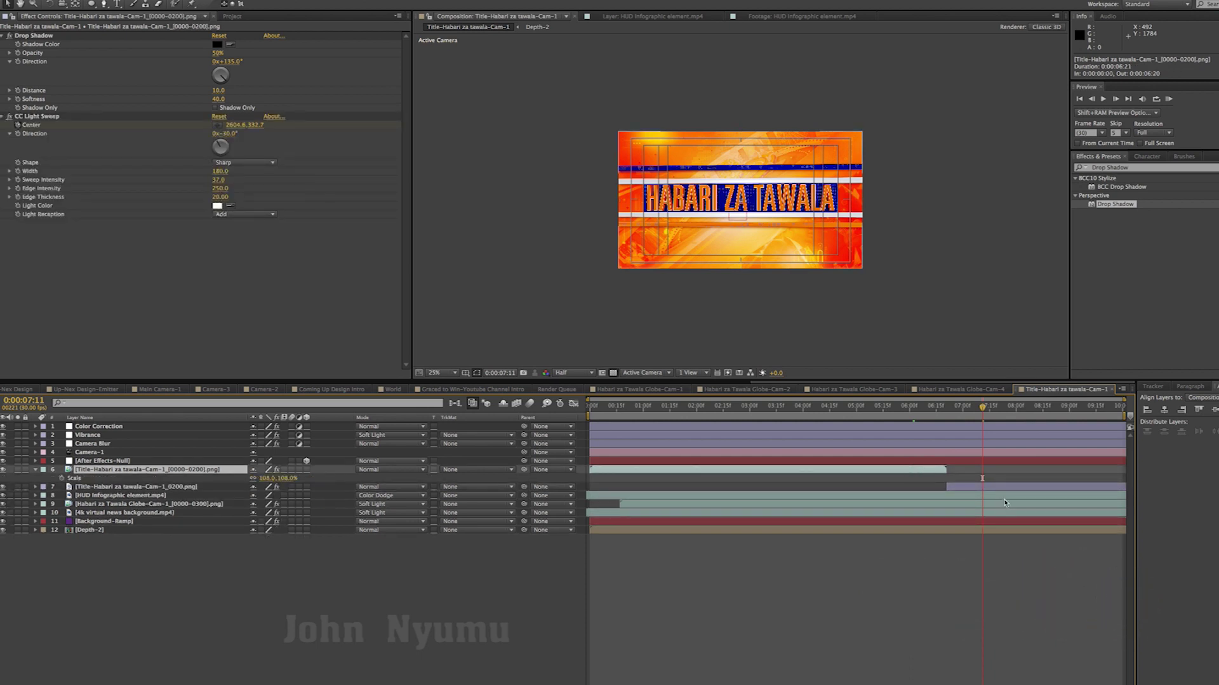
{"action": "left_click", "coordinate": [995, 493]}
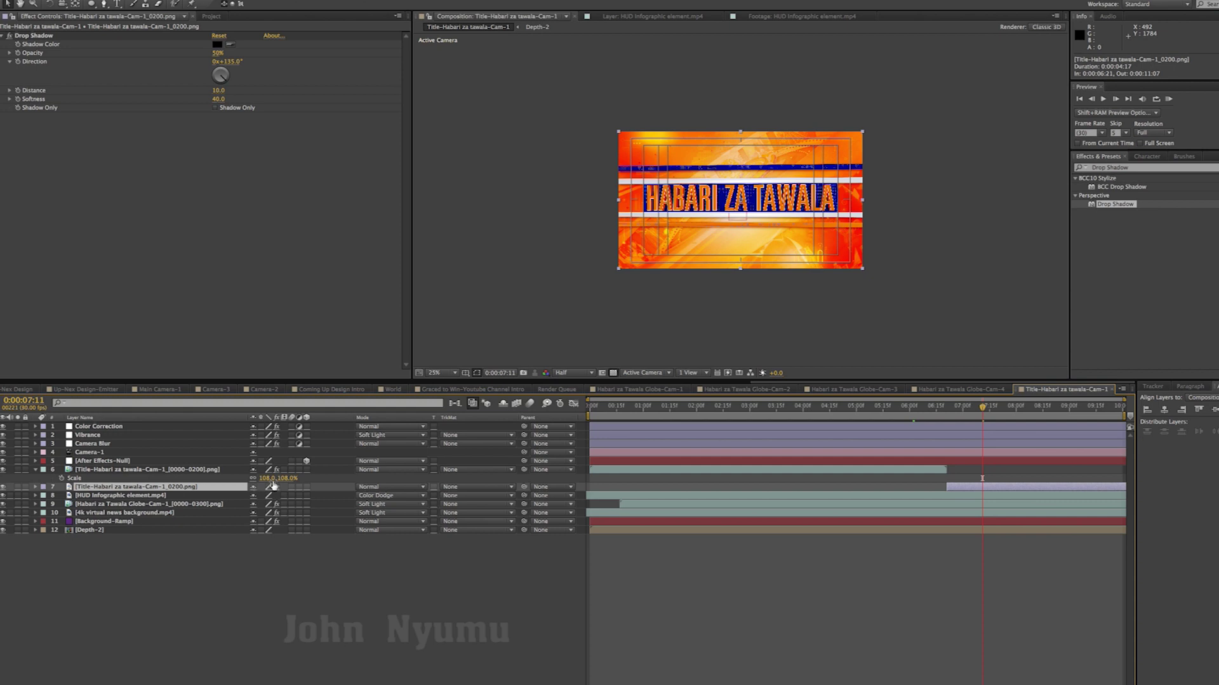
{"action": "key", "text": "s"}
{"action": "left_click", "coordinate": [270, 495]}
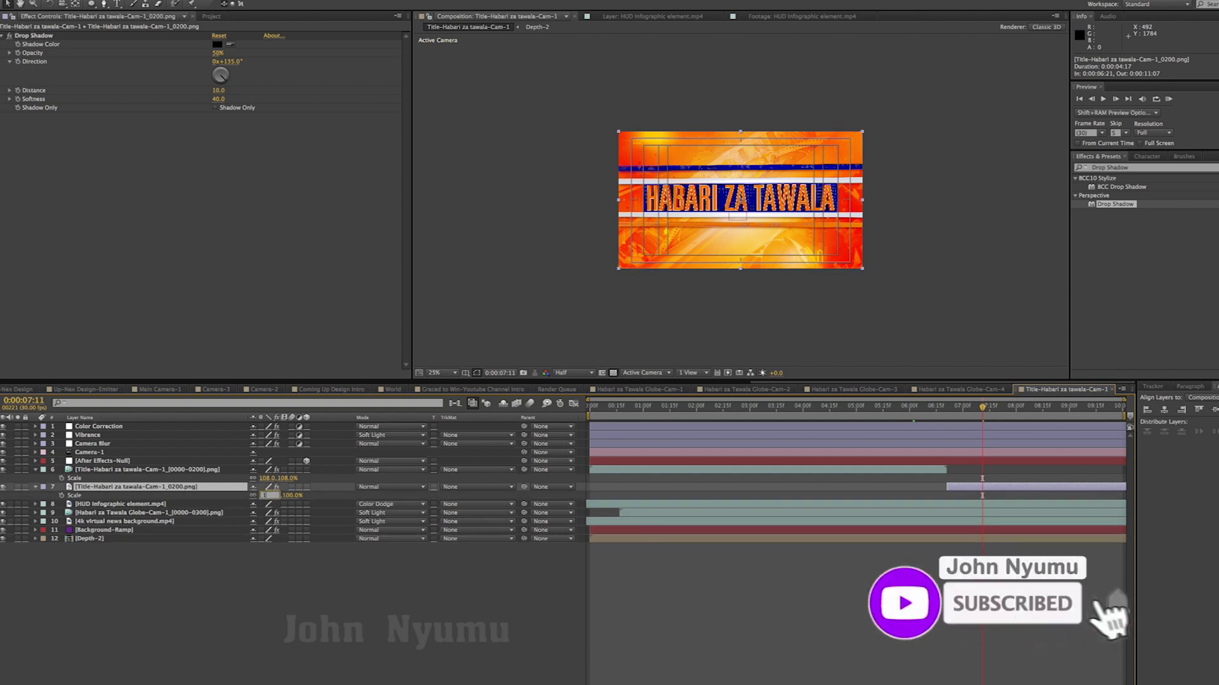
{"action": "left_click", "coordinate": [360, 599]}
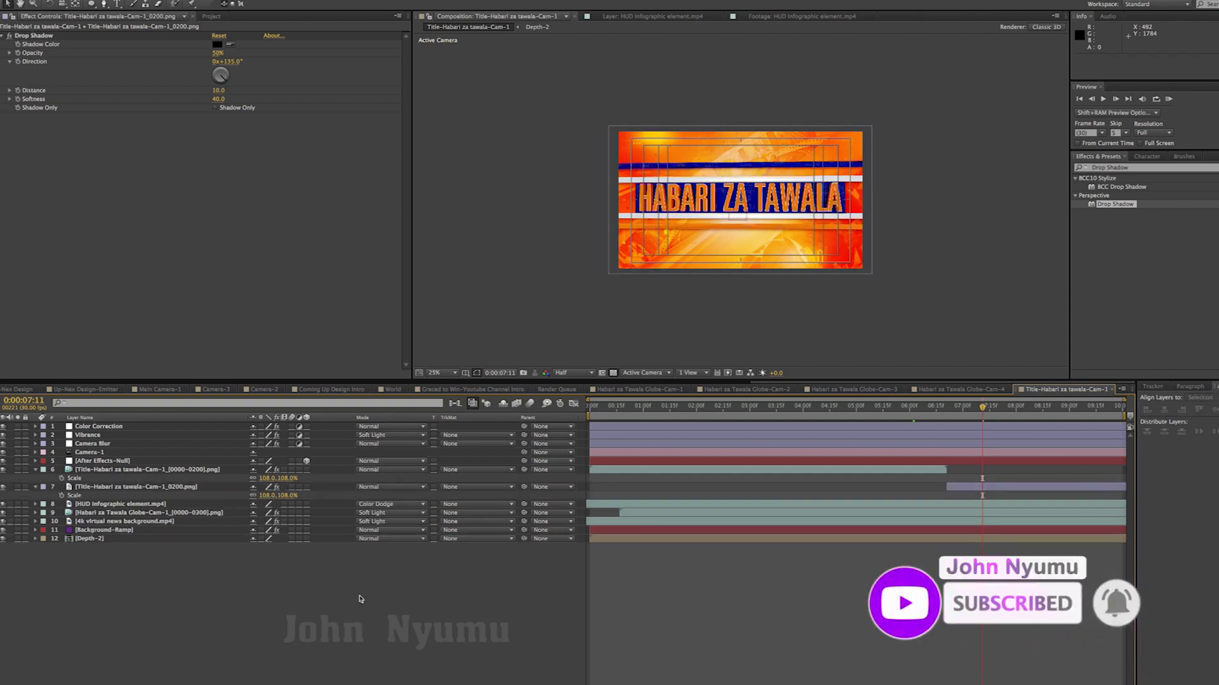
Step: Fit the composition in the viewer, save the project, and preview from just before the still
{"action": "left_click_drag", "start_coordinate": [958, 411], "coordinate": [934, 412]}
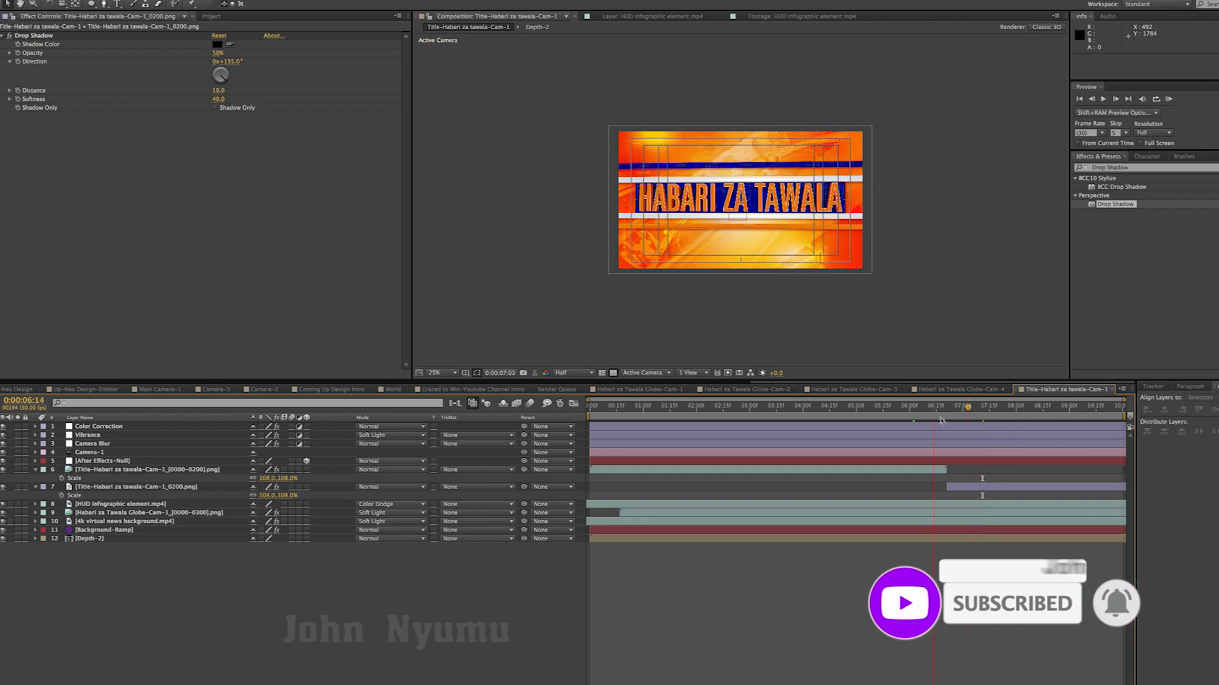
{"action": "left_click", "coordinate": [438, 373]}
{"action": "left_click", "coordinate": [439, 384]}
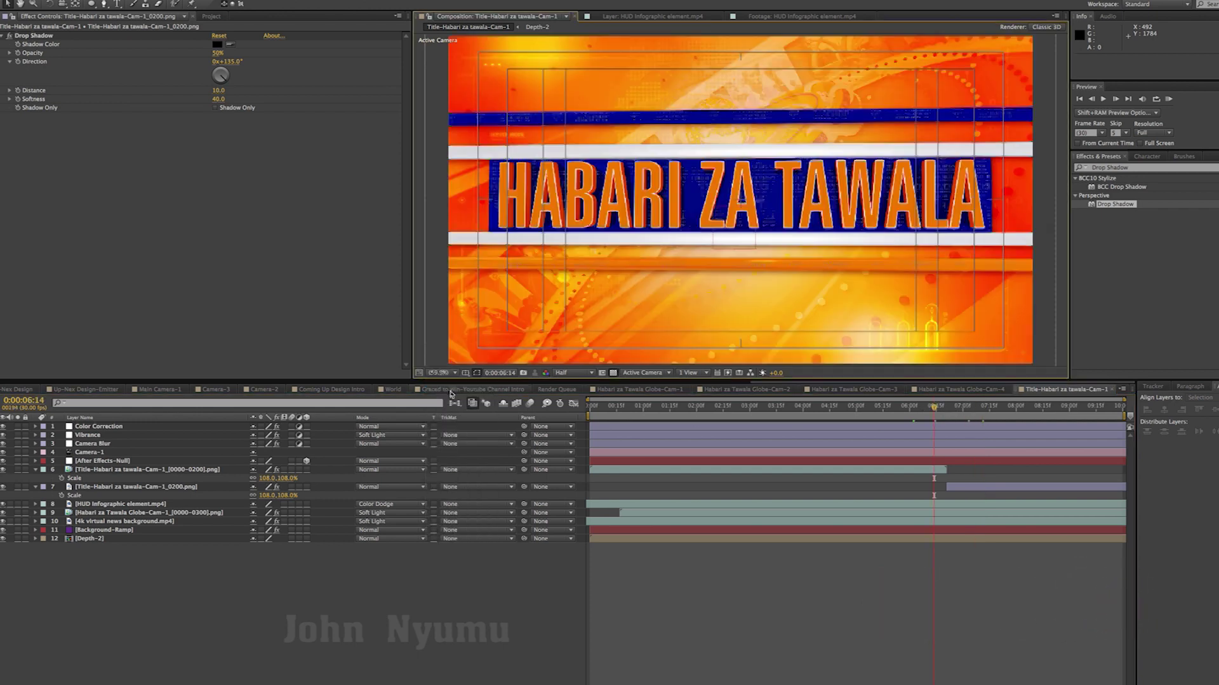
{"action": "key", "text": "ctrl+s"}
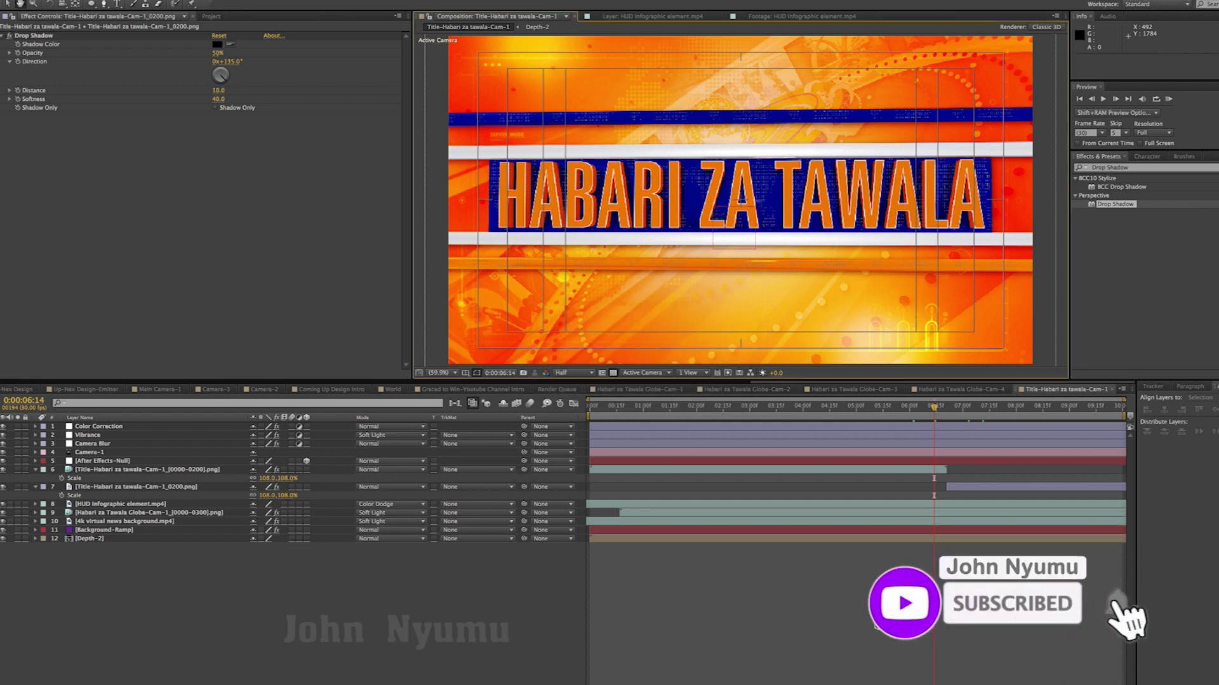
{"action": "key", "text": "space"}
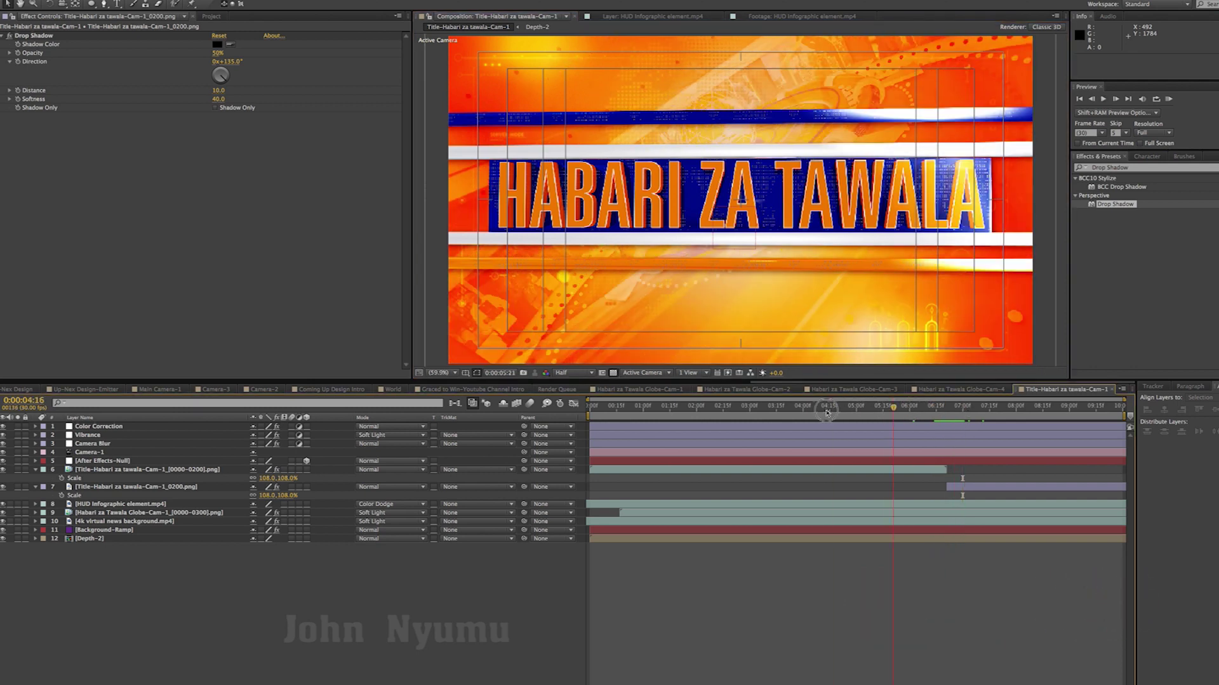
{"action": "left_click_drag", "start_coordinate": [910, 409], "coordinate": [783, 410]}
{"action": "left_click", "coordinate": [817, 473]}
{"action": "key", "text": "u"}
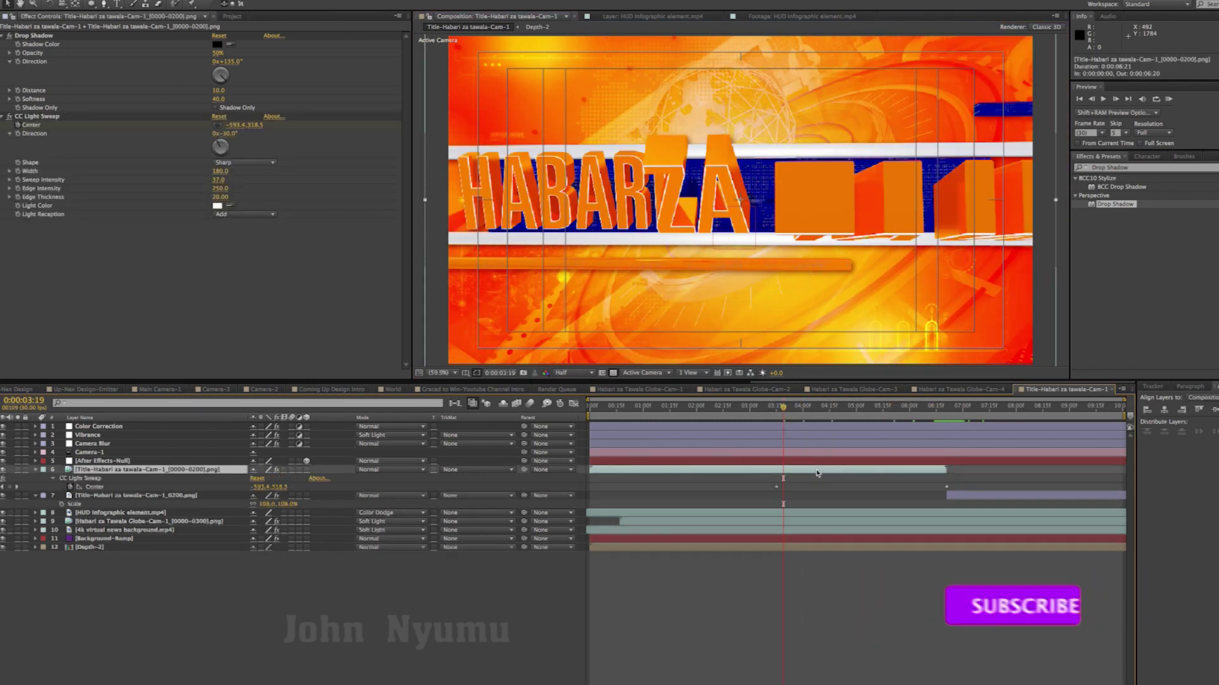
{"action": "left_click_drag", "start_coordinate": [957, 490], "coordinate": [976, 484]}
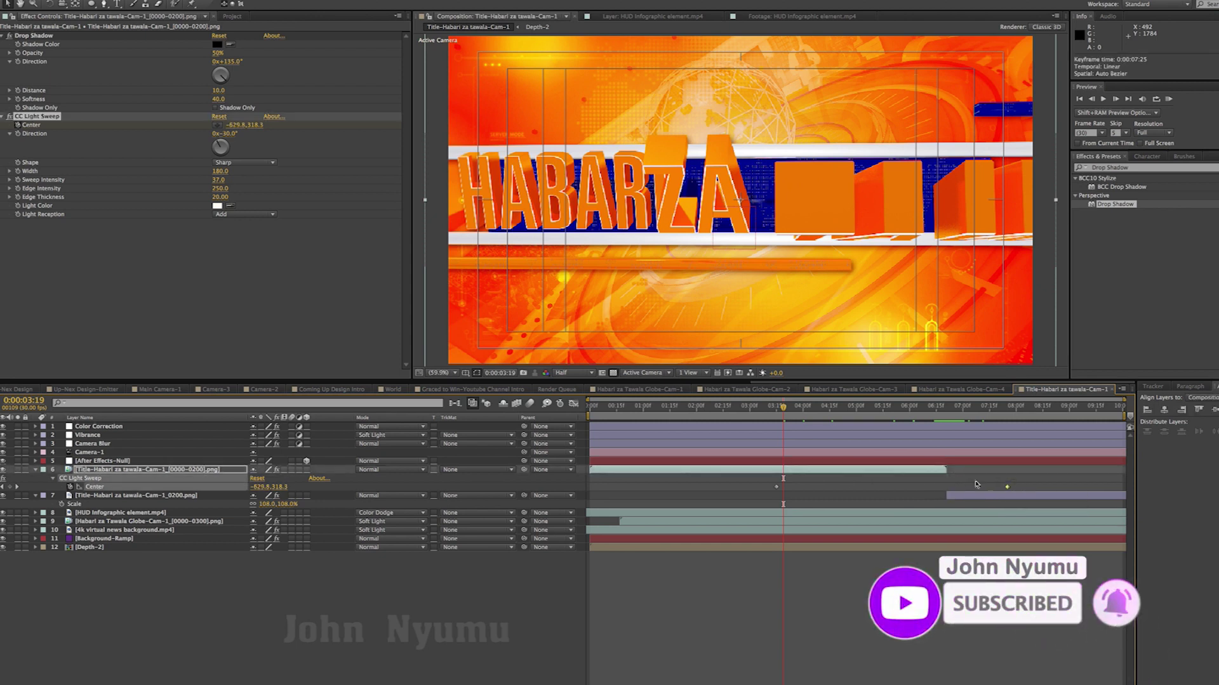
{"action": "left_click", "coordinate": [703, 406]}
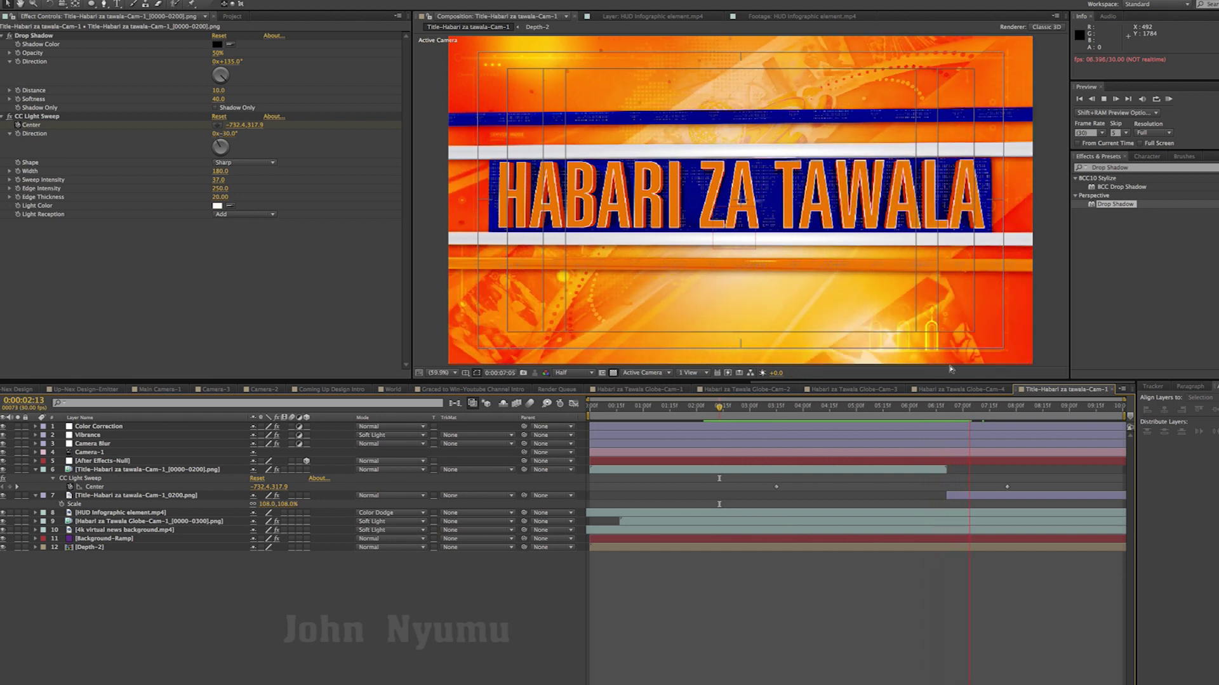
{"action": "left_click", "coordinate": [973, 408]}
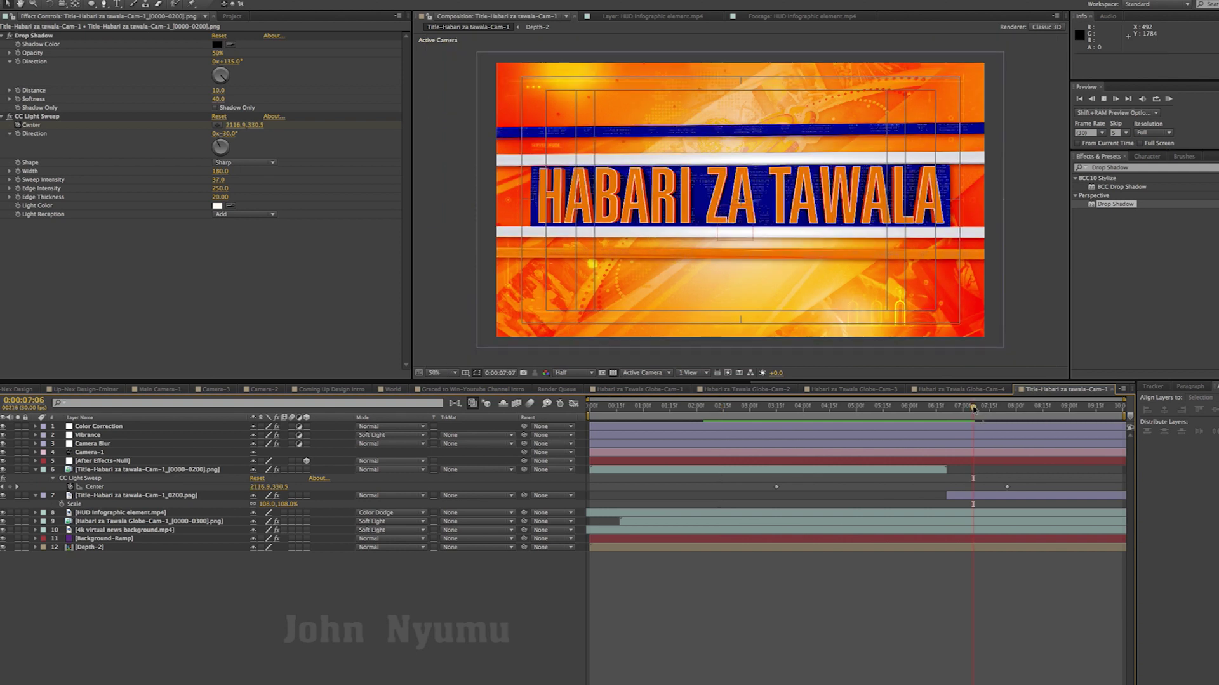
{"action": "left_click_drag", "start_coordinate": [973, 408], "coordinate": [976, 408]}
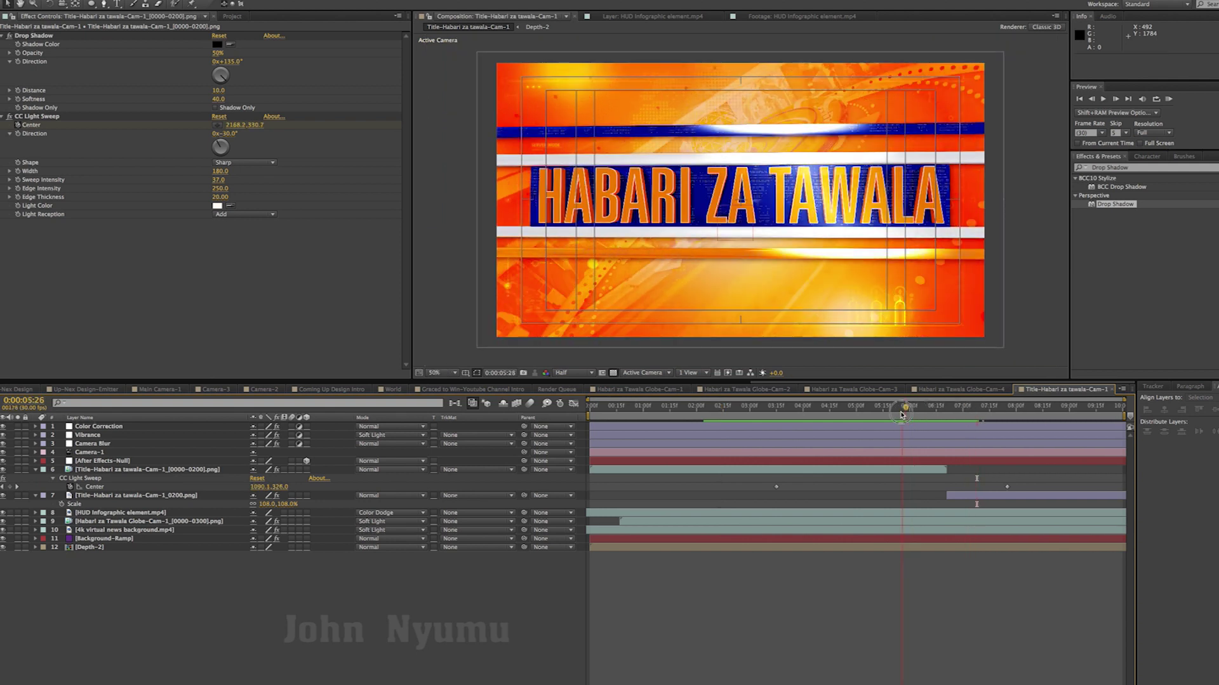
{"action": "left_click", "coordinate": [900, 409]}
{"action": "key", "text": "space"}
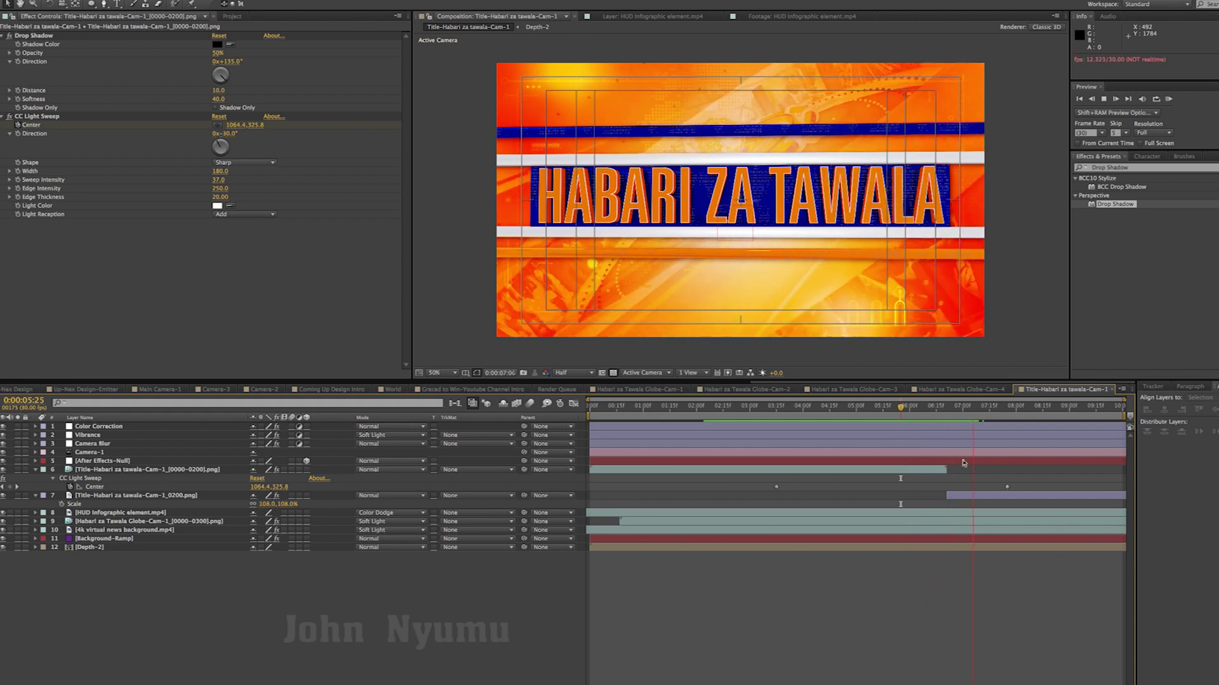
{"action": "left_click", "coordinate": [975, 418]}
{"action": "mouse_move", "coordinate": [932, 412]}
{"action": "left_mouse_down"}
{"action": "mouse_move", "coordinate": [964, 416]}
{"action": "mouse_move", "coordinate": [773, 429]}
{"action": "mouse_move", "coordinate": [896, 433]}
{"action": "mouse_move", "coordinate": [721, 435]}
{"action": "mouse_move", "coordinate": [1043, 439]}
{"action": "left_mouse_up"}
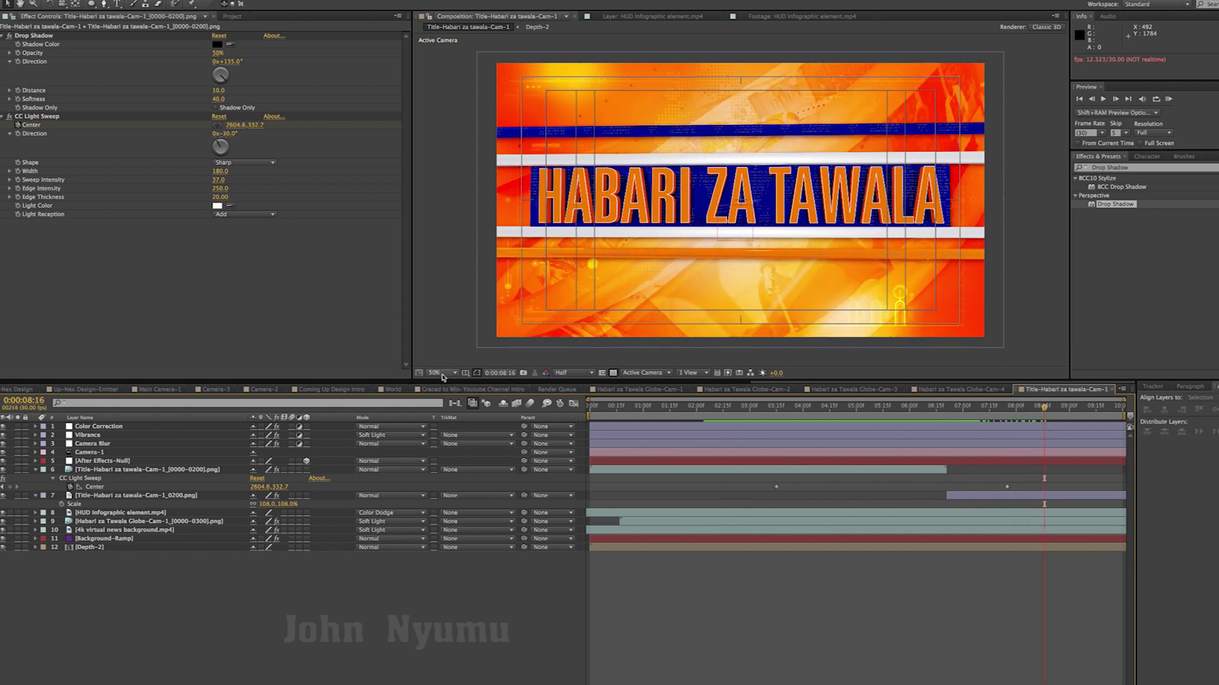
{"action": "key", "text": "period"}
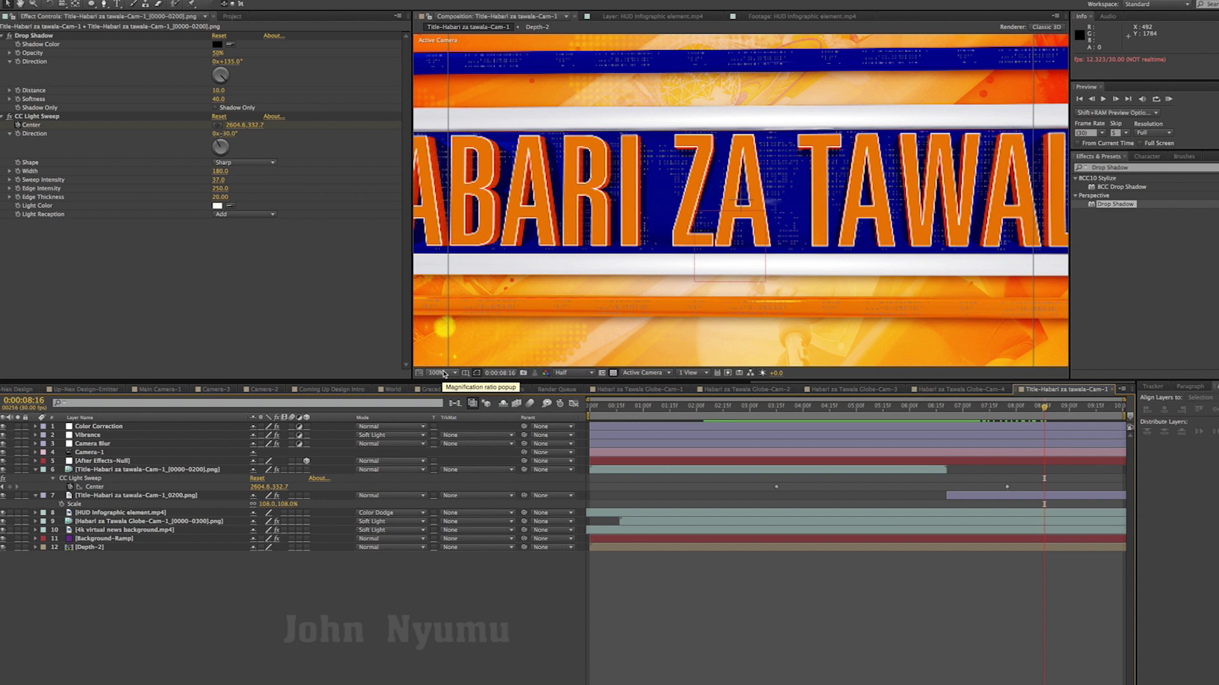
{"action": "key", "text": "comma"}
{"action": "key", "text": "comma"}
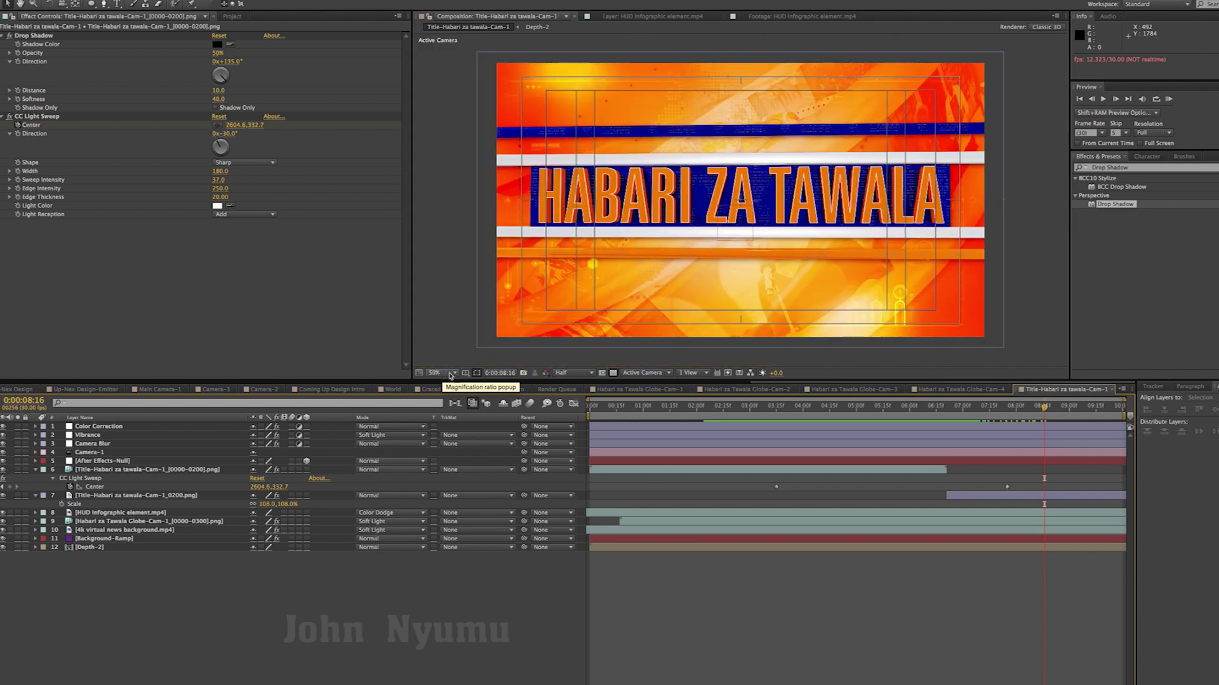
{"action": "mouse_move", "coordinate": [1049, 411]}
{"action": "left_mouse_down"}
{"action": "mouse_move", "coordinate": [1085, 412]}
{"action": "mouse_move", "coordinate": [765, 424]}
{"action": "mouse_move", "coordinate": [872, 424]}
{"action": "left_mouse_up"}
Step: Switch the globe layer's (layer 9) frame blending to Pixel Motion from its layer options
{"action": "left_click", "coordinate": [195, 522]}
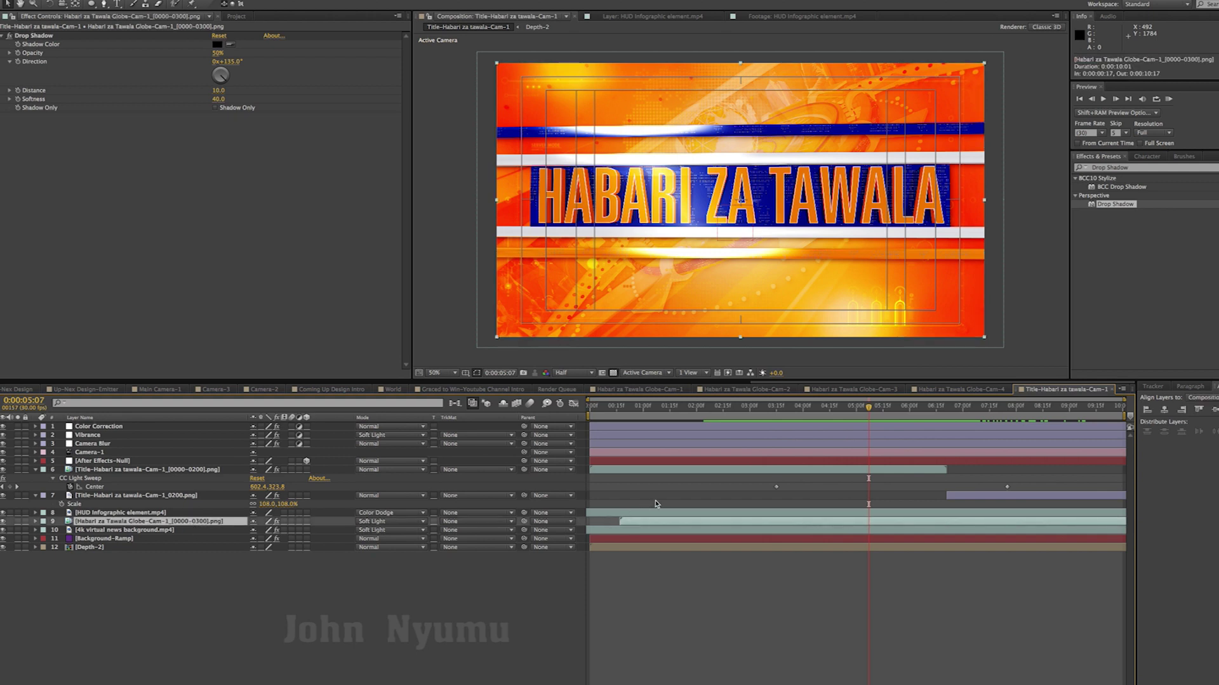
{"action": "right_click", "coordinate": [206, 524]}
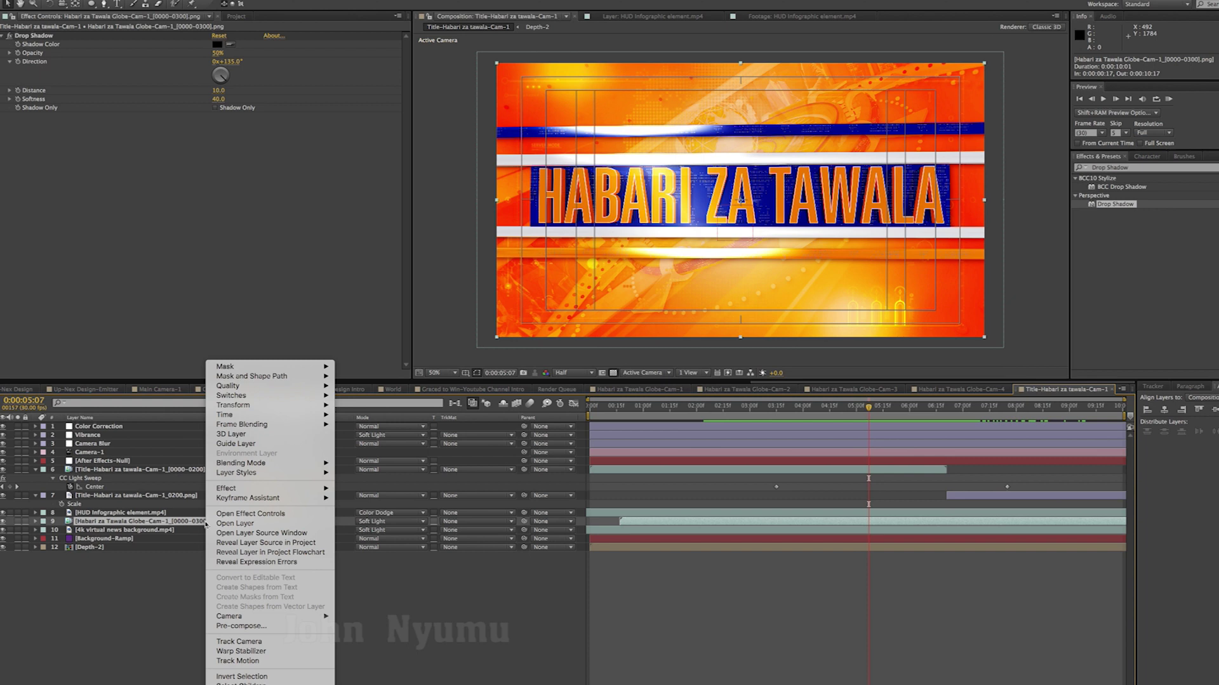
{"action": "mouse_move", "coordinate": [254, 430]}
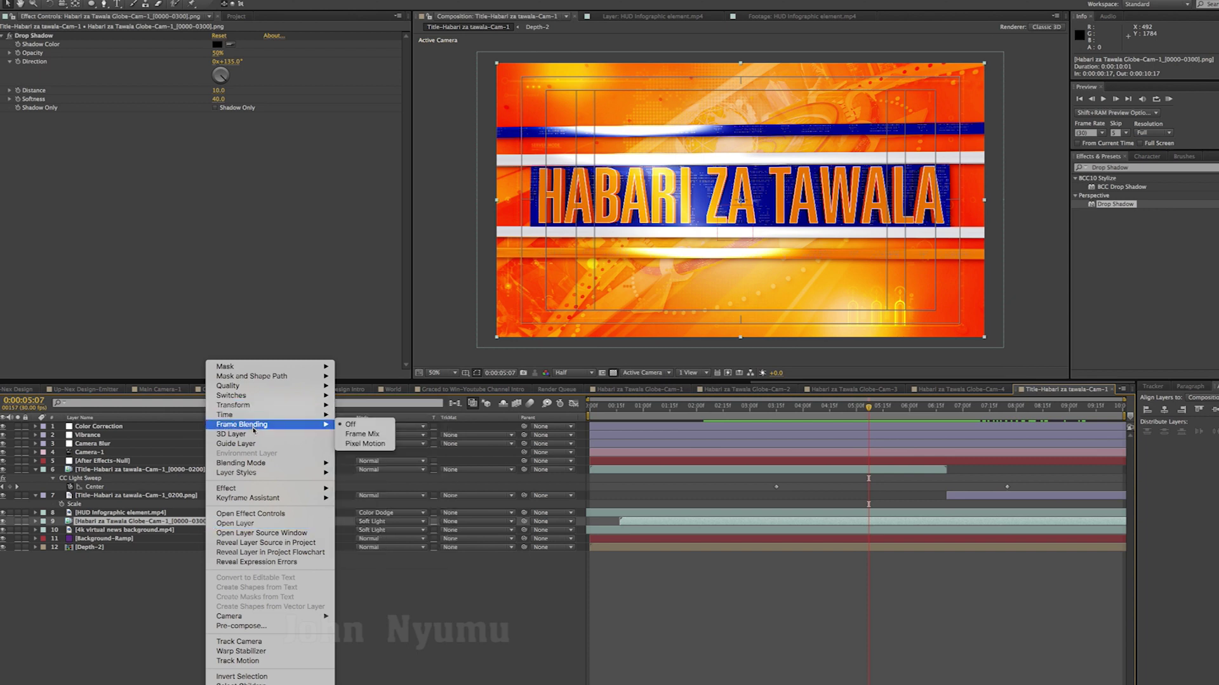
{"action": "left_click", "coordinate": [913, 644]}
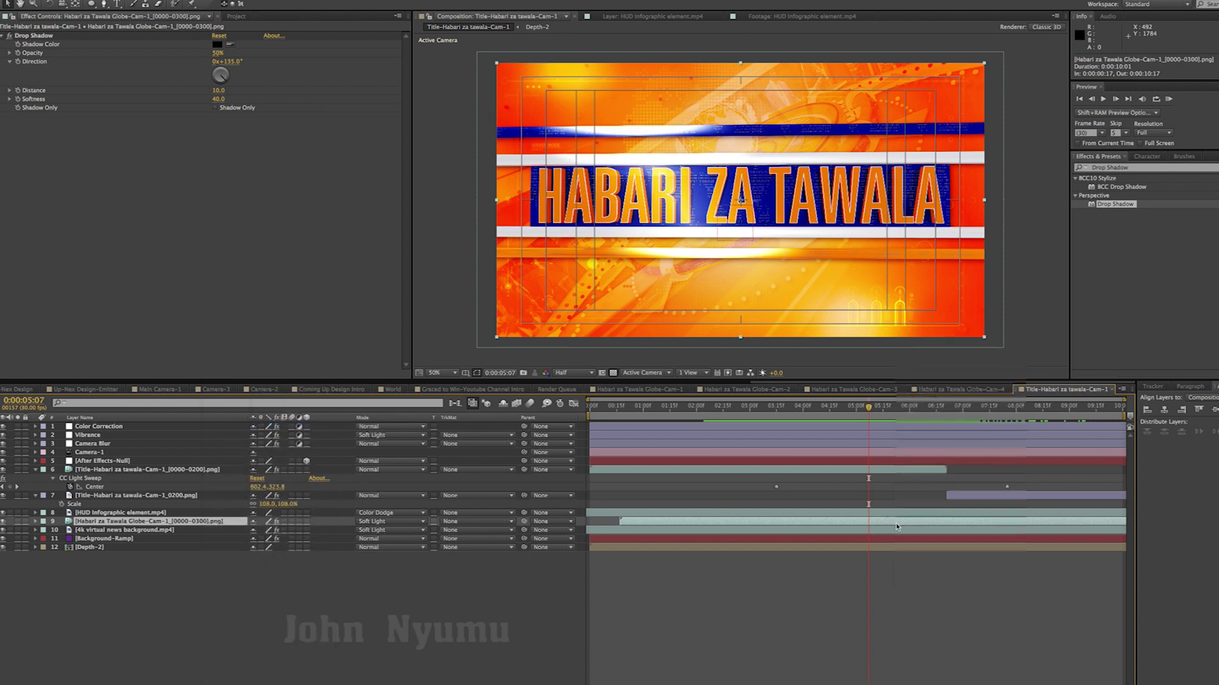
{"action": "right_click", "coordinate": [897, 527]}
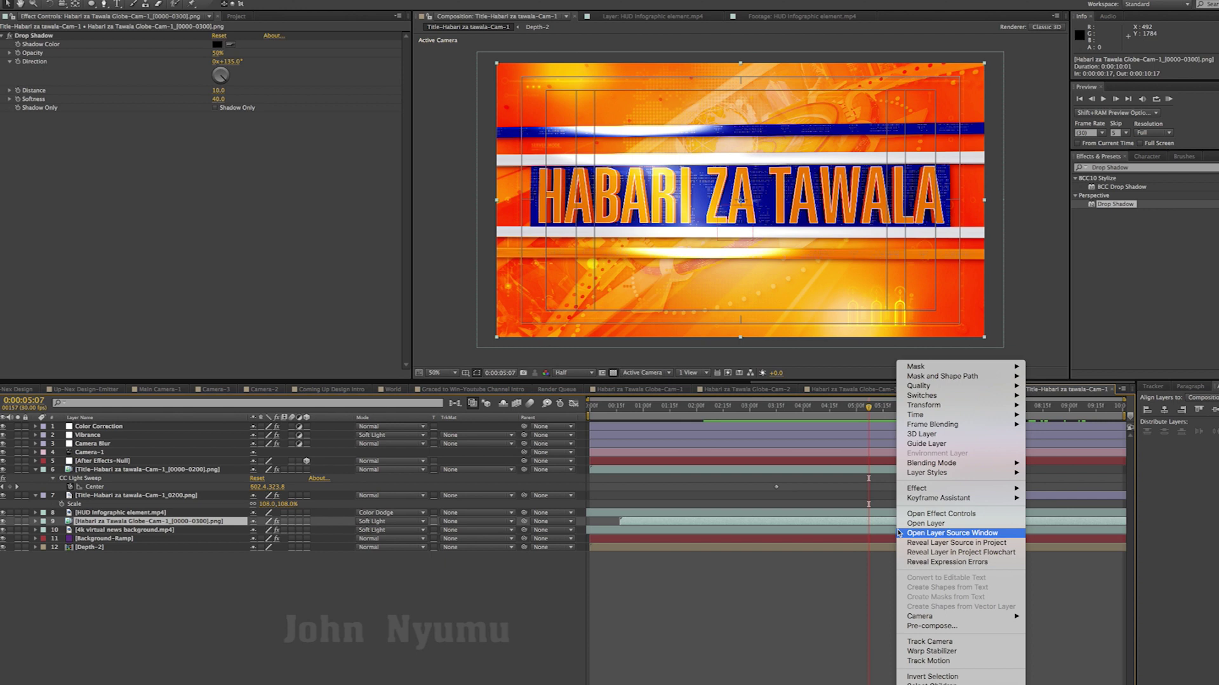
{"action": "mouse_move", "coordinate": [923, 417]}
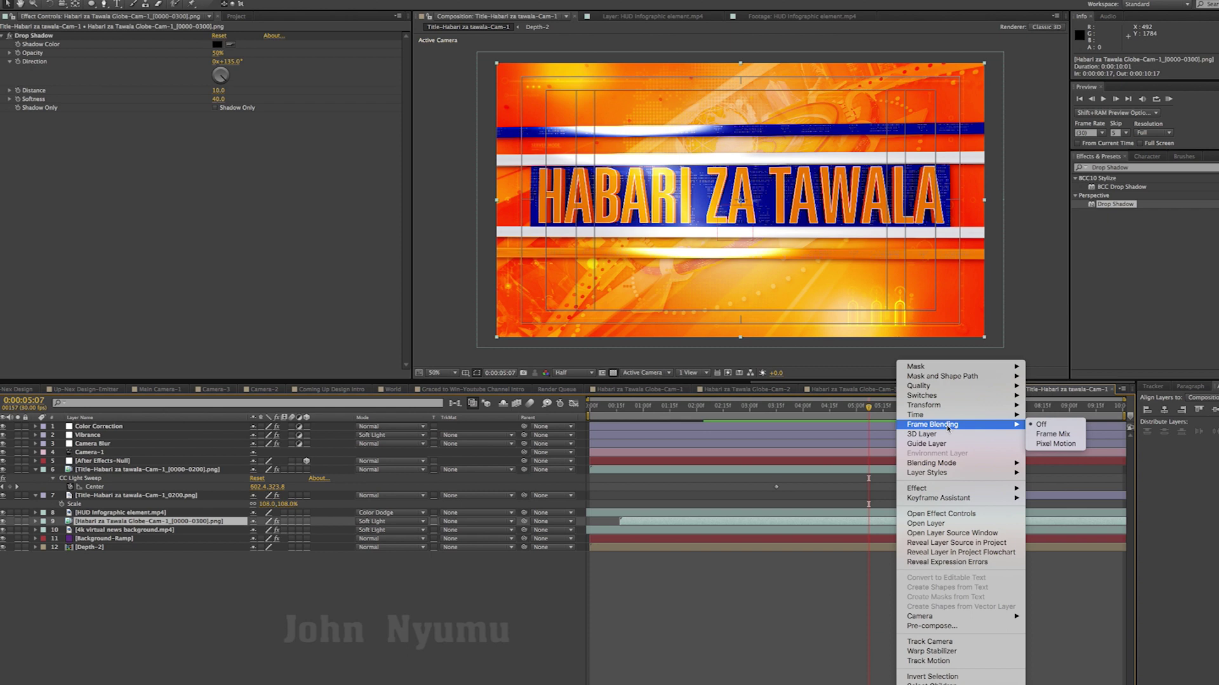
{"action": "left_click", "coordinate": [1070, 445]}
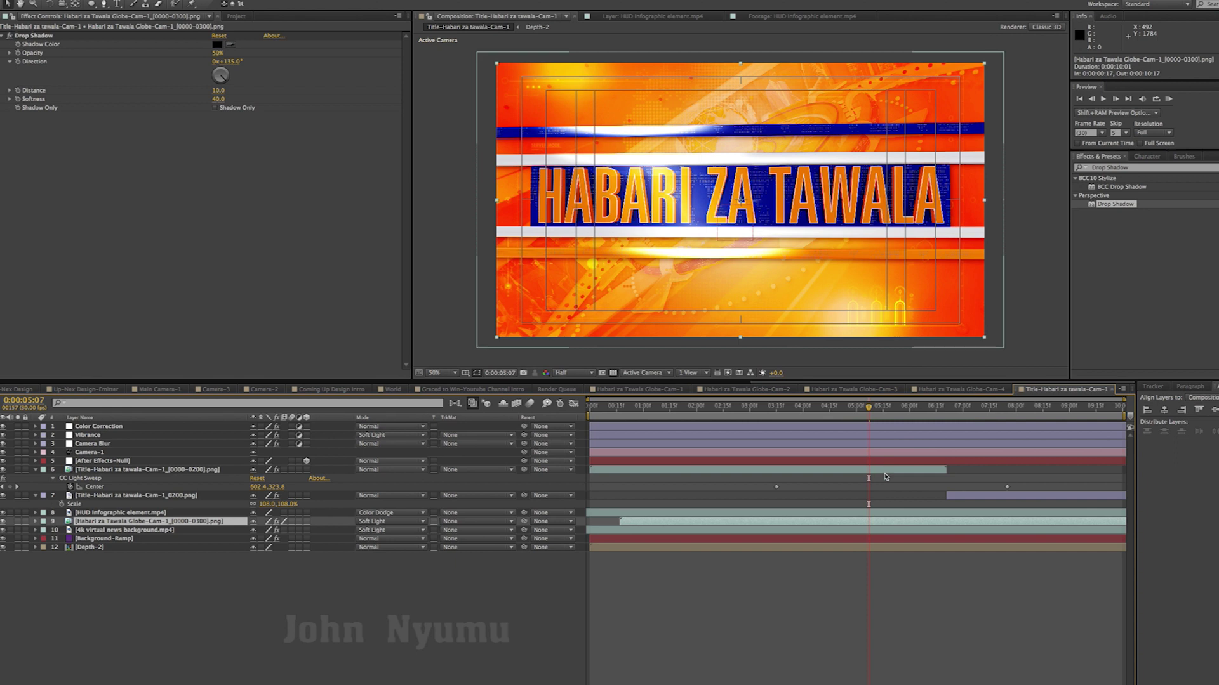
Step: Scrub between 0:00:02:28 and 0:00:09:09 to review the blended globe animation and light sweep
{"action": "mouse_move", "coordinate": [867, 409]}
{"action": "left_mouse_down"}
{"action": "mouse_move", "coordinate": [745, 412]}
{"action": "mouse_move", "coordinate": [917, 406]}
{"action": "left_mouse_up"}
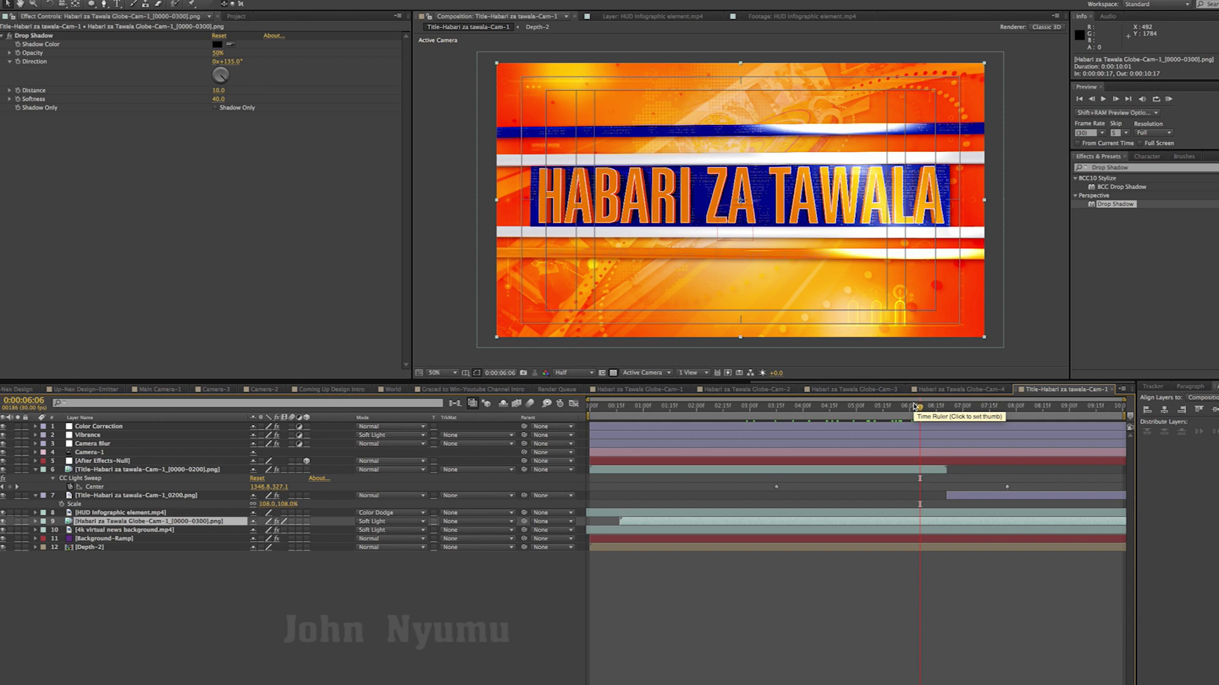
{"action": "left_click", "coordinate": [868, 406]}
{"action": "left_click_drag", "start_coordinate": [868, 410], "coordinate": [1085, 419]}
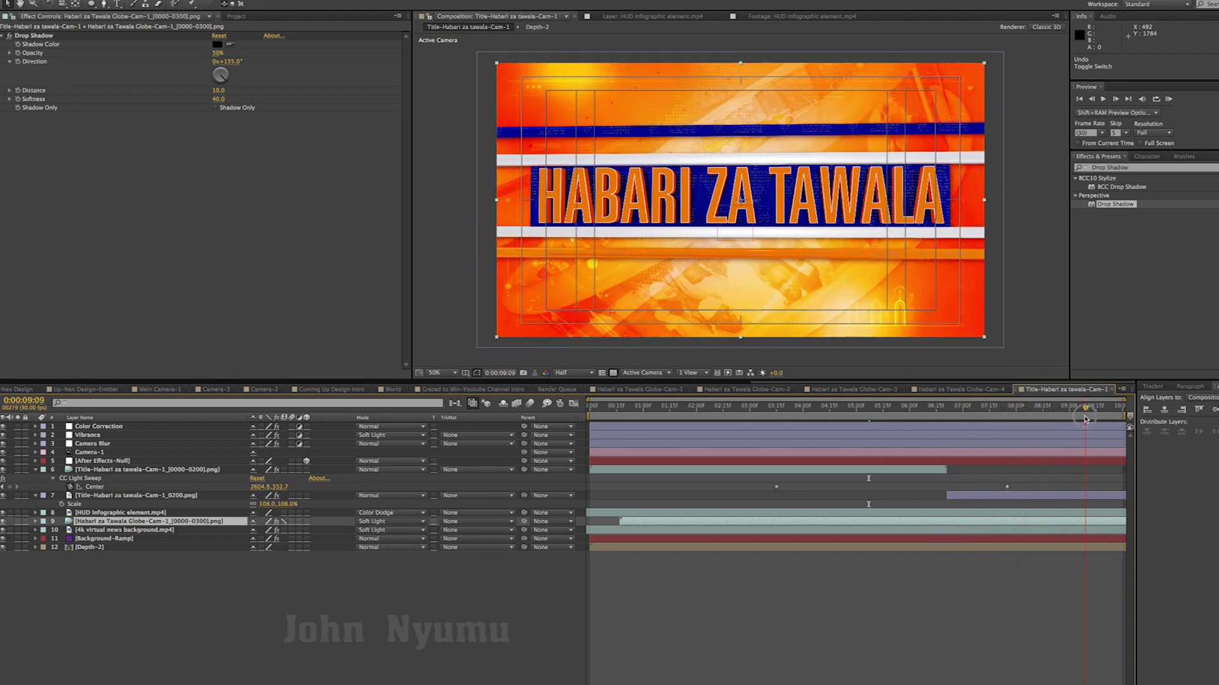
{"action": "left_click_drag", "start_coordinate": [1086, 419], "coordinate": [922, 419]}
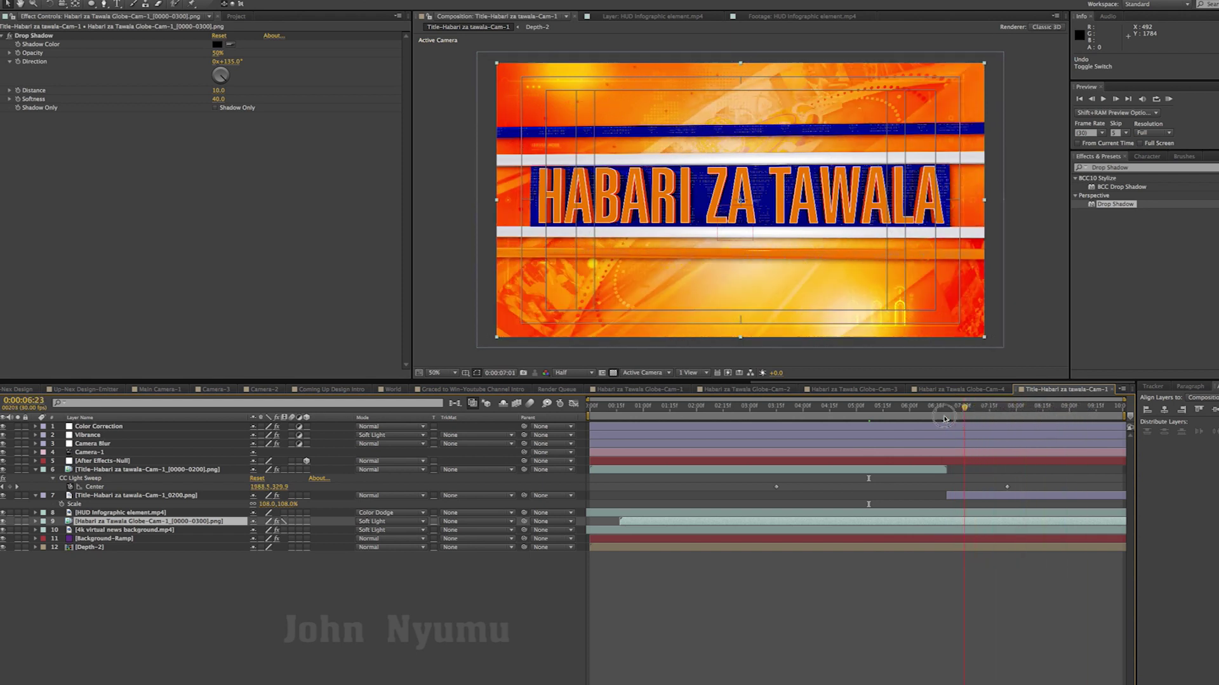
{"action": "mouse_move", "coordinate": [922, 419]}
{"action": "left_mouse_down"}
{"action": "mouse_move", "coordinate": [764, 419]}
{"action": "mouse_move", "coordinate": [819, 419]}
{"action": "left_mouse_up"}
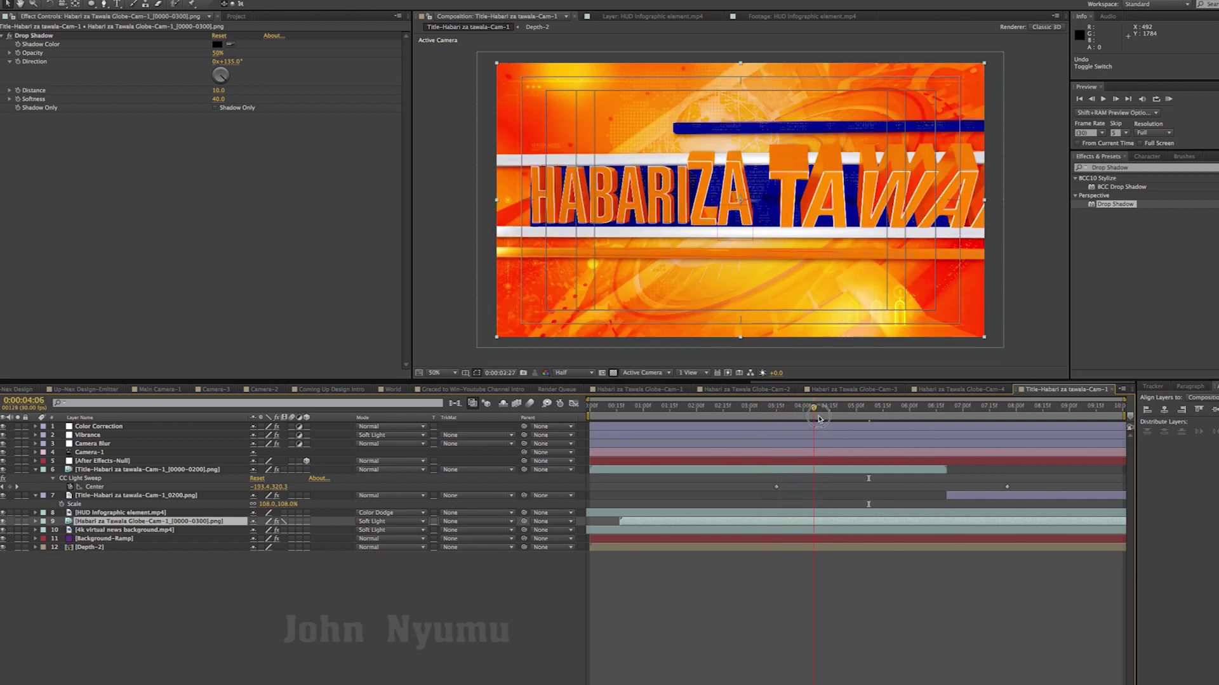
Step: Import Globe-Cam-1 frame 0300.png into the Habari za Tawala folder, then delete it and save the project
{"action": "left_click", "coordinate": [236, 16]}
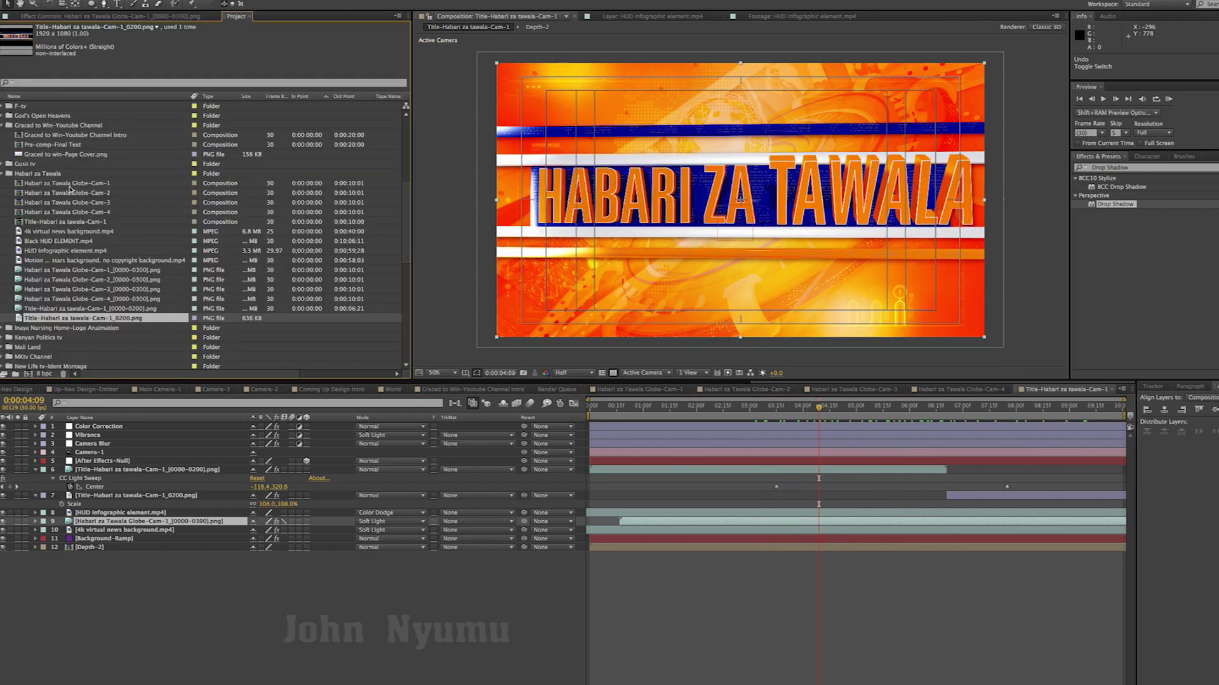
{"action": "left_click", "coordinate": [44, 174]}
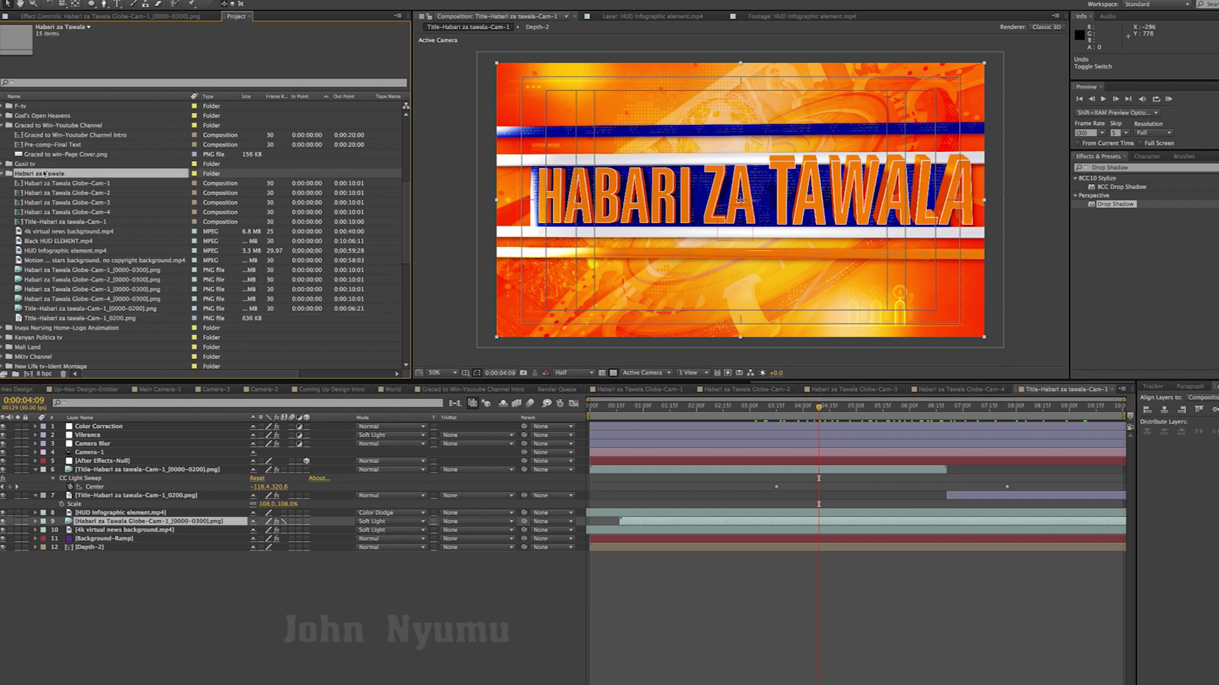
{"action": "key", "text": "super+i"}
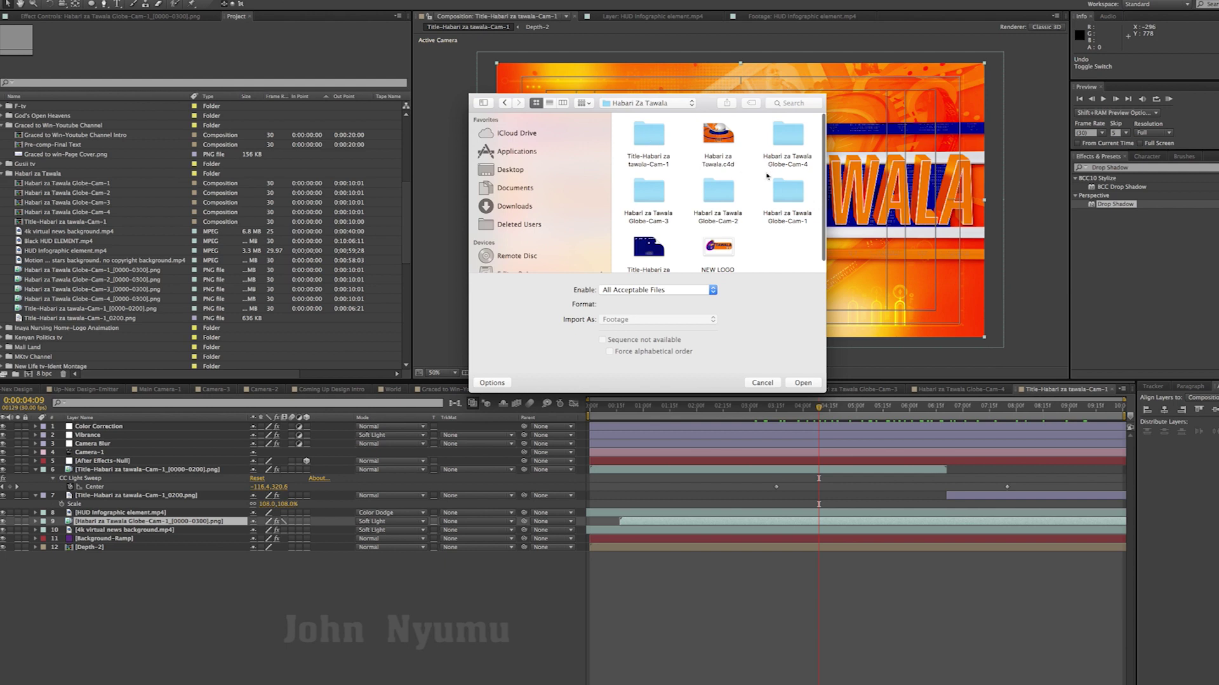
{"action": "double_click", "coordinate": [787, 191]}
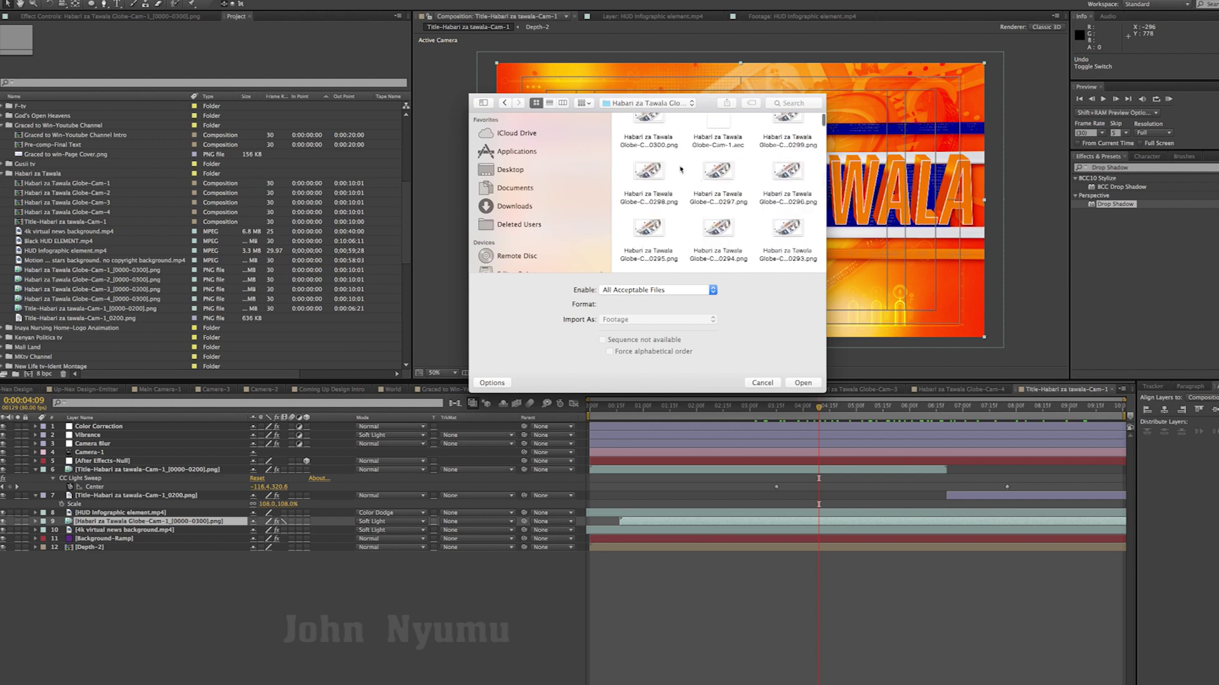
{"action": "left_click", "coordinate": [648, 140]}
{"action": "left_click", "coordinate": [803, 383]}
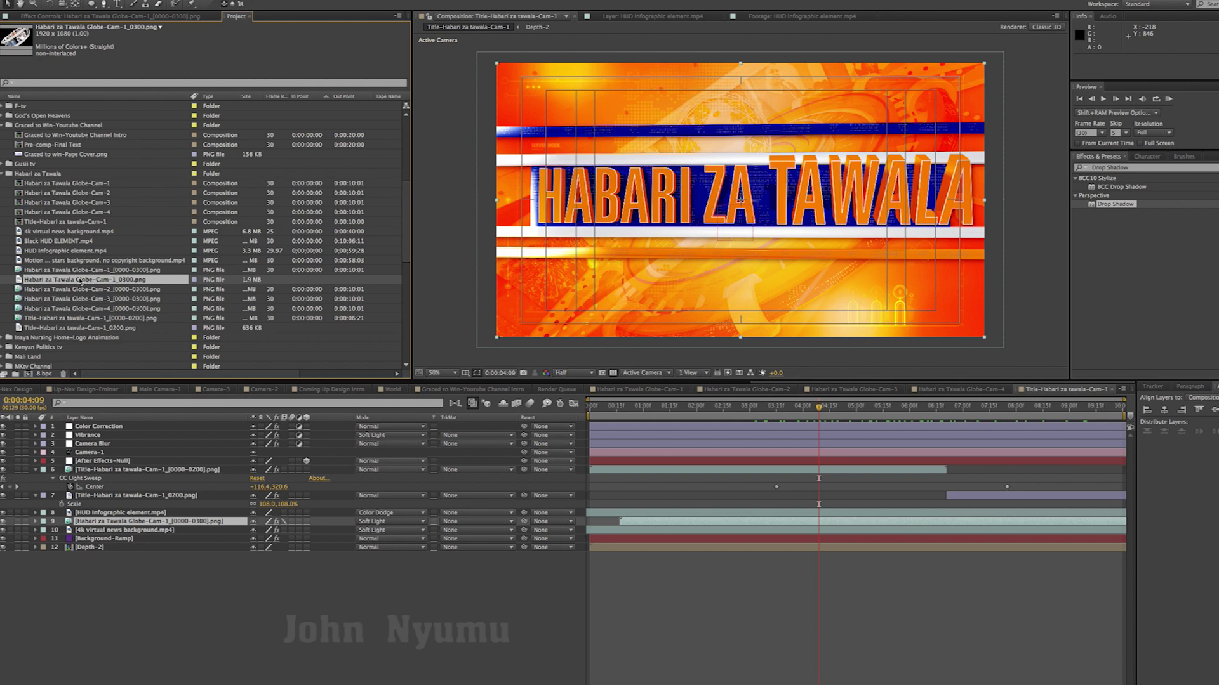
{"action": "key", "text": "Delete"}
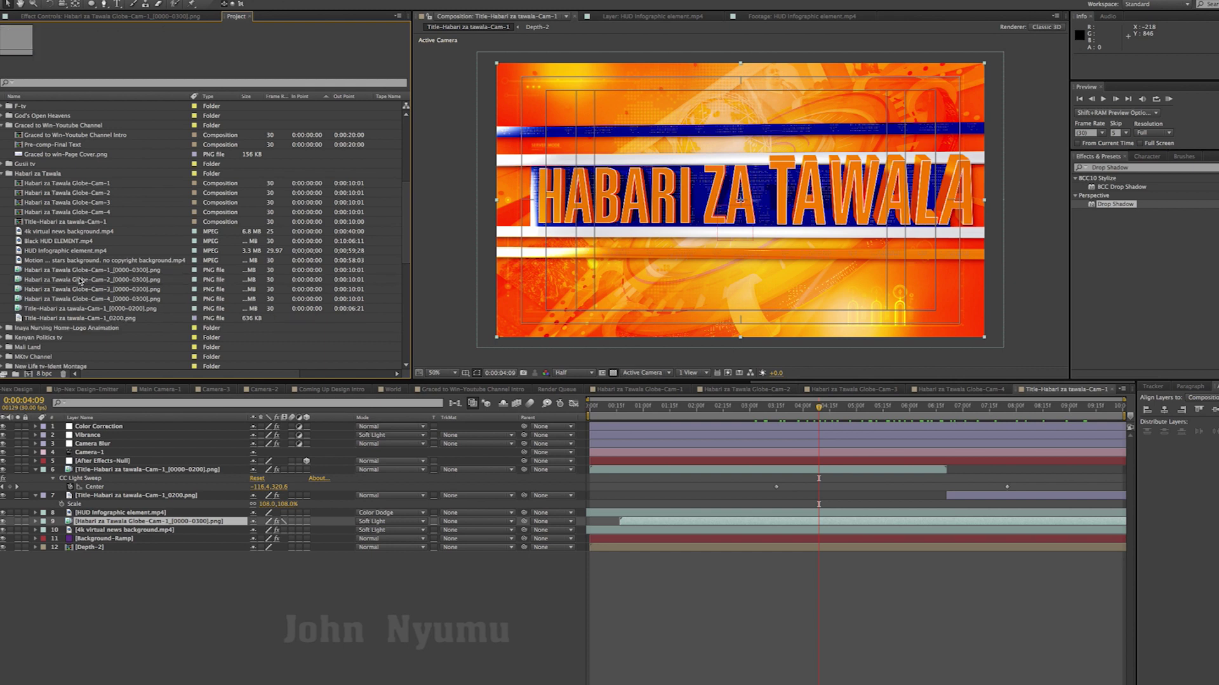
{"action": "key", "text": "ctrl+s"}
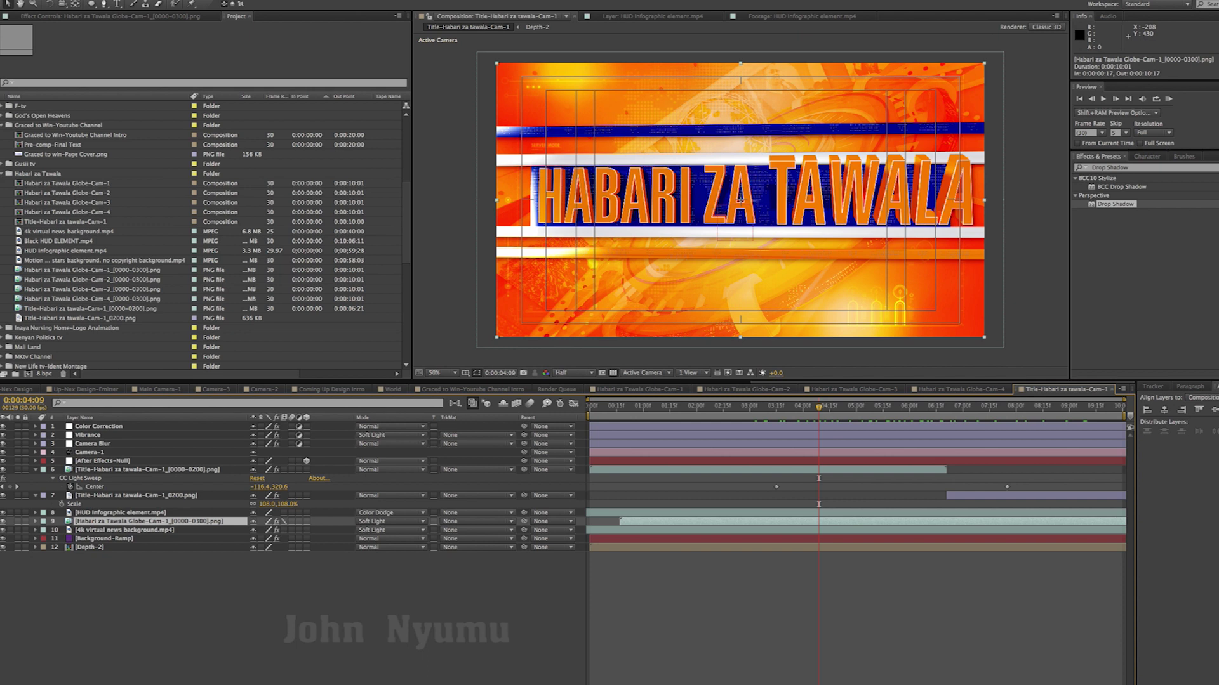
Step: Browse the effect categories for the globe layer, then close the list without applying anything
{"action": "right_click", "coordinate": [194, 51]}
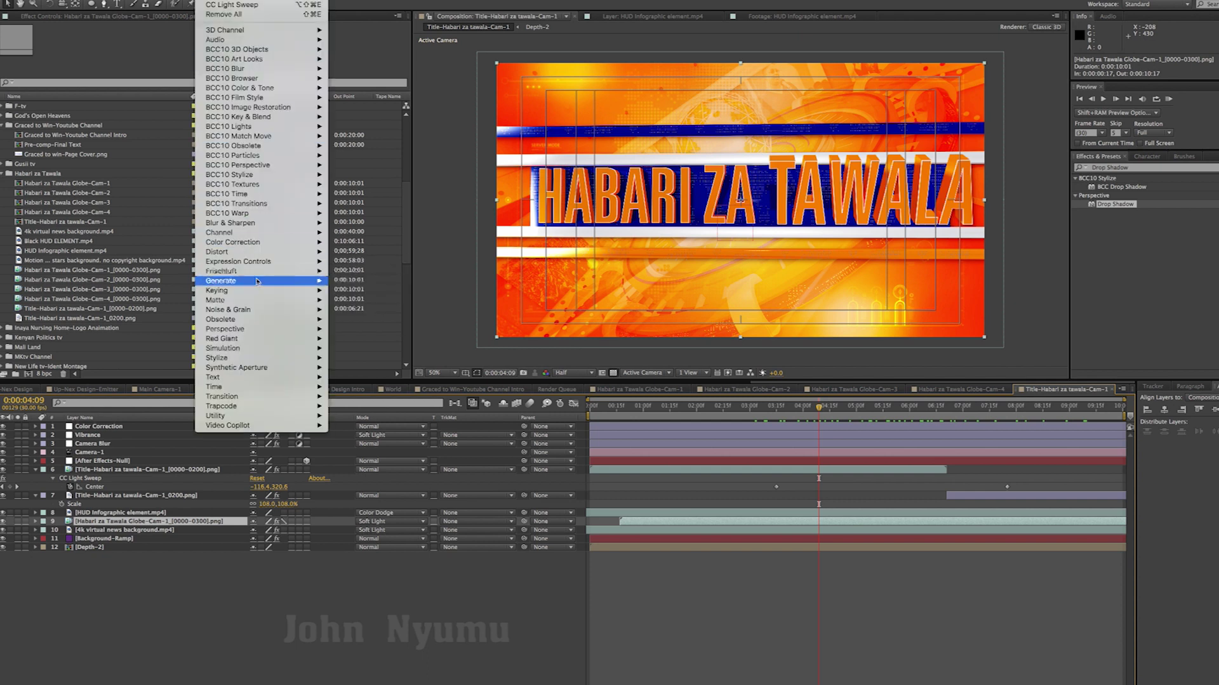
{"action": "mouse_move", "coordinate": [257, 284]}
{"action": "mouse_move", "coordinate": [296, 291]}
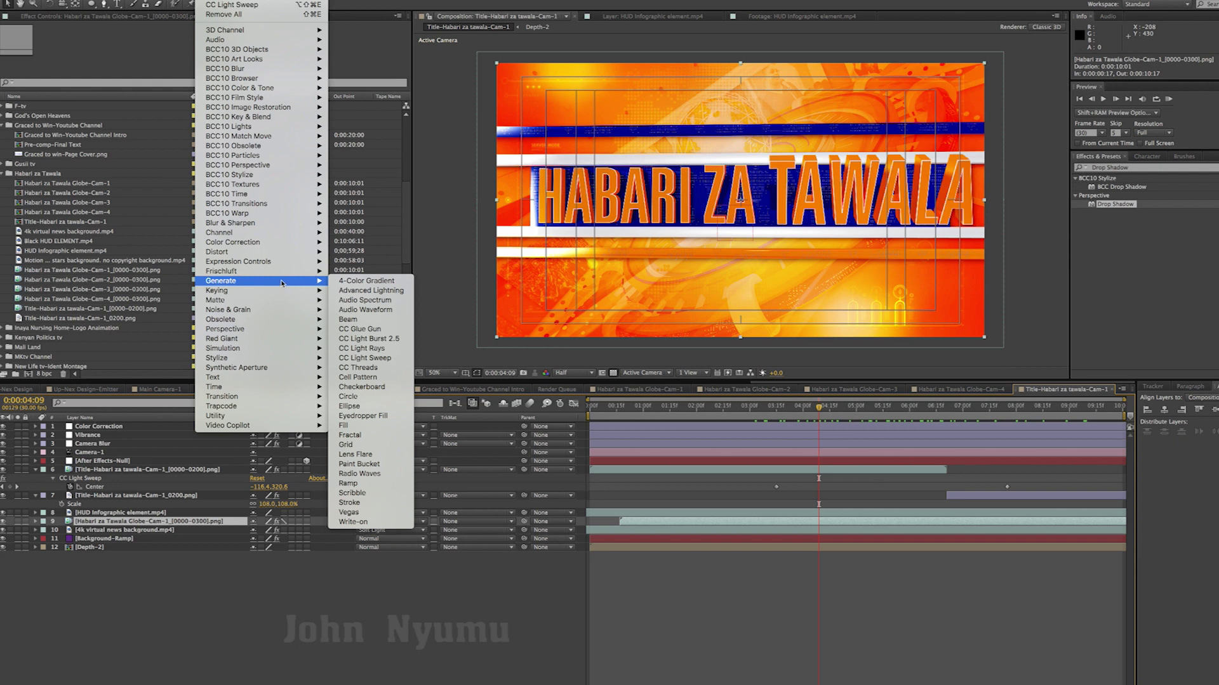
{"action": "mouse_move", "coordinate": [251, 254]}
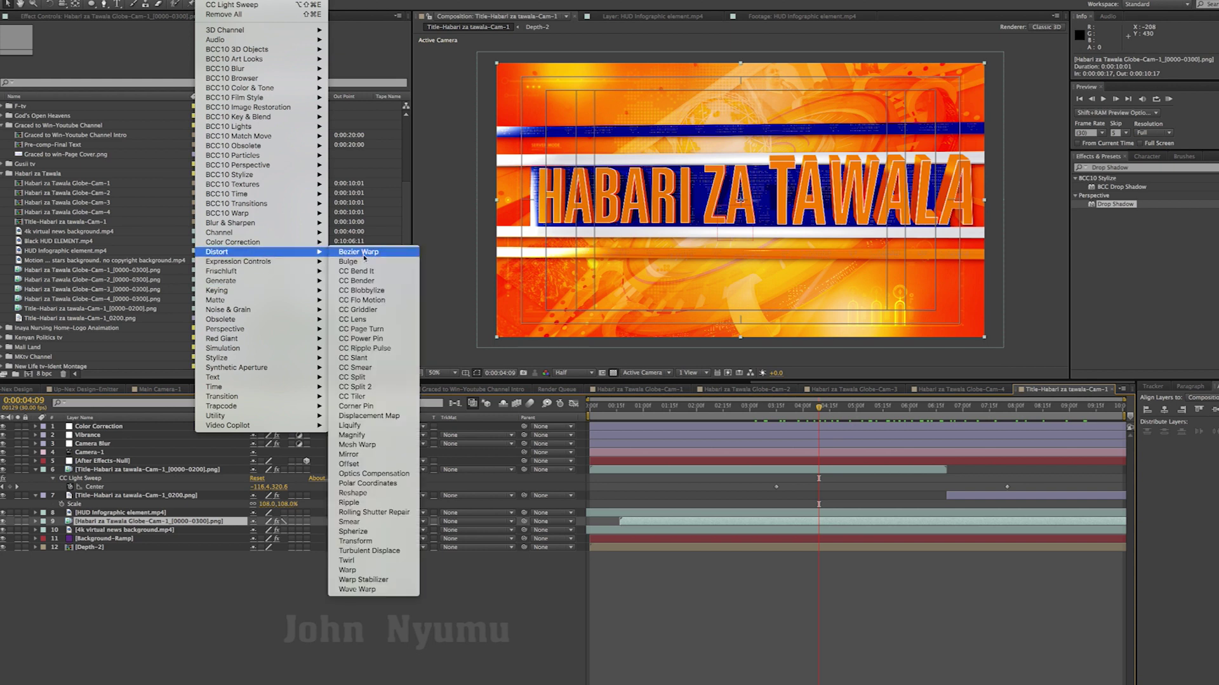
{"action": "left_click", "coordinate": [1166, 237]}
Step: Search the Effects & Presets panel for 'blur' and select CC Radial Blur in the results
{"action": "triple_click", "coordinate": [1130, 168]}
{"action": "key", "text": "BackSpace"}
{"action": "type", "text": "bl"}
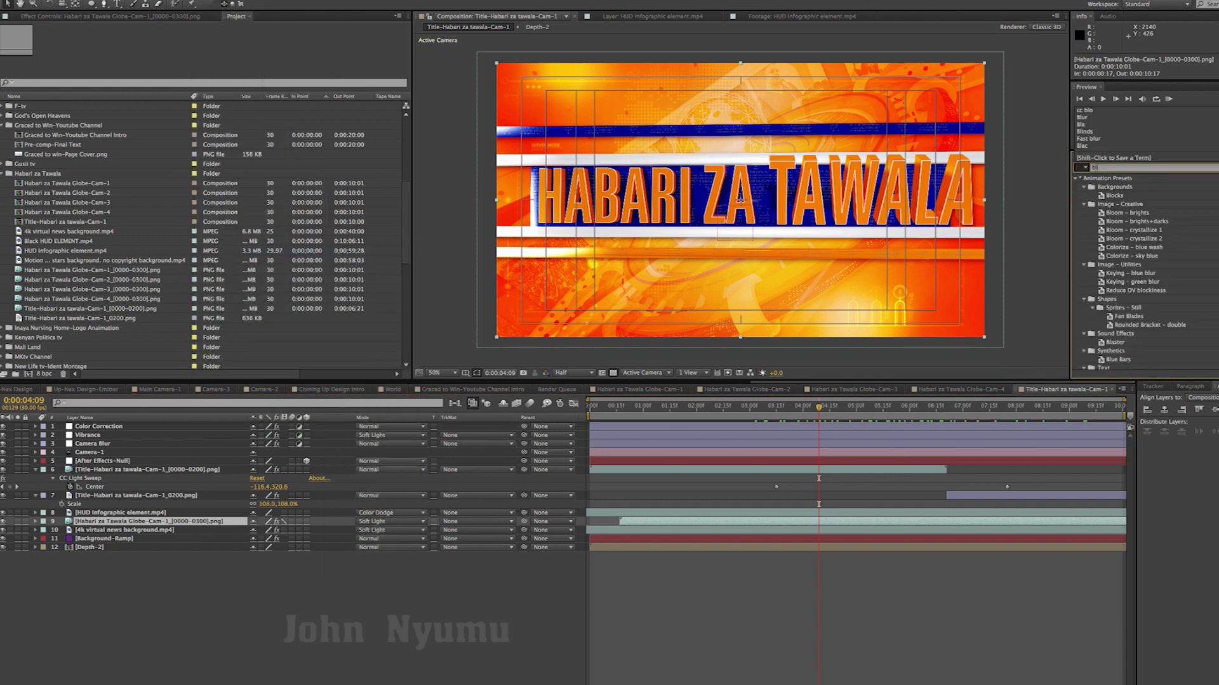
{"action": "type", "text": "ur"}
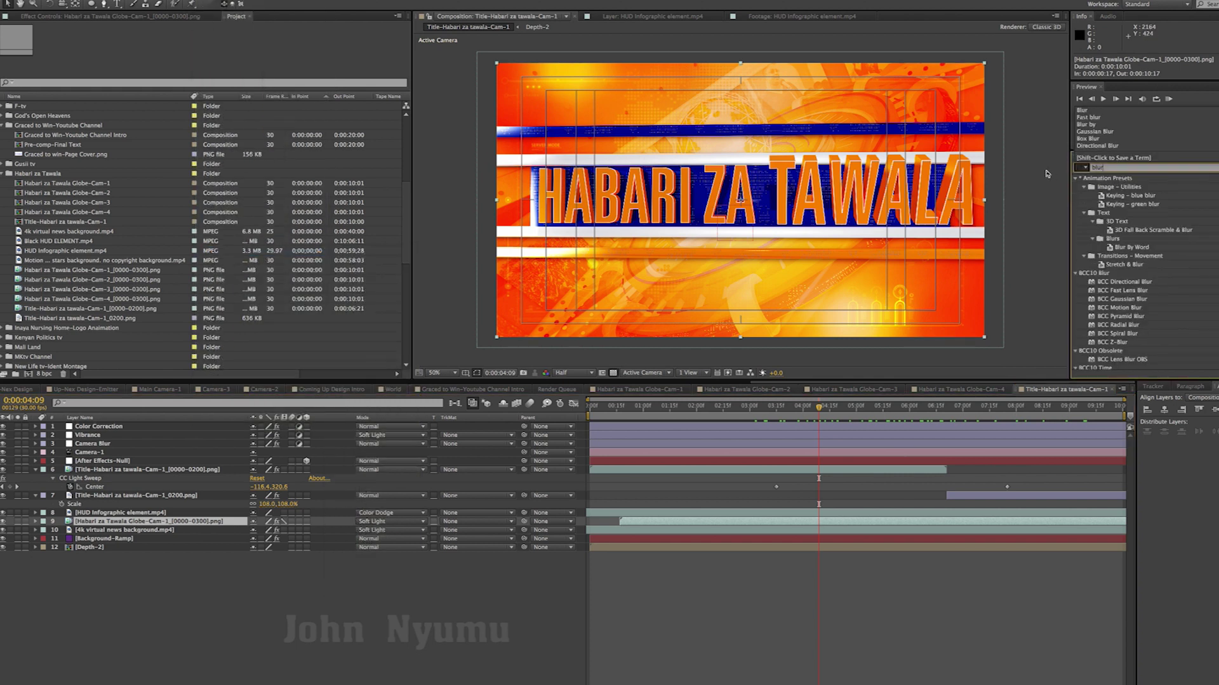
{"action": "scroll", "coordinate": [1176, 322], "scroll_direction": "down", "scroll_amount": 3}
{"action": "scroll", "coordinate": [1176, 322], "scroll_direction": "down", "scroll_amount": 3}
{"action": "scroll", "coordinate": [1175, 322], "scroll_direction": "down", "scroll_amount": 3}
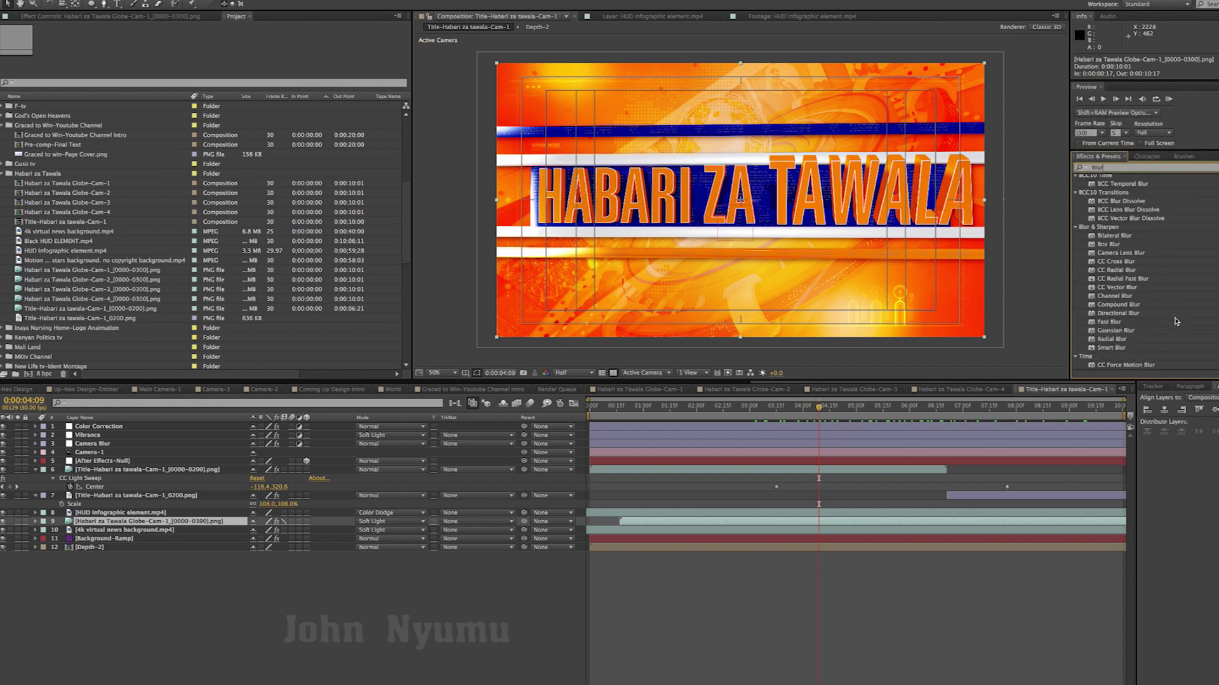
{"action": "left_click", "coordinate": [1124, 296]}
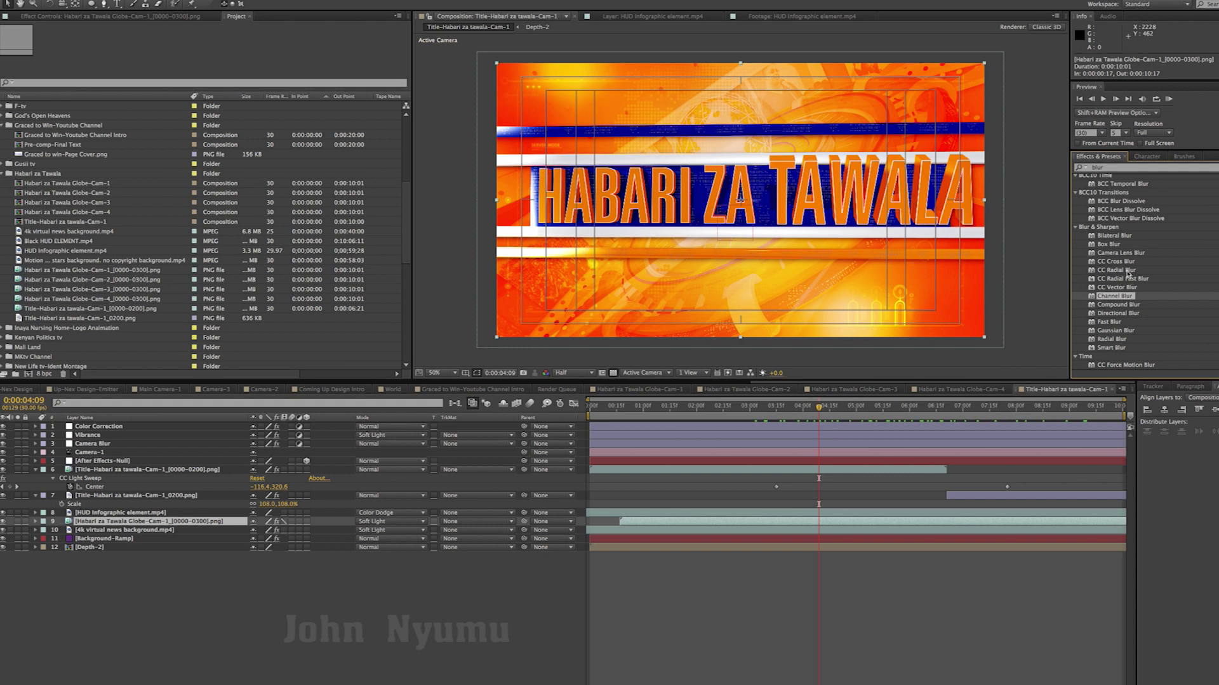
{"action": "left_click", "coordinate": [1127, 271]}
Step: Apply CC Radial Blur to the globe layer, try Amount 10.1, settle on -2.1, and view 0:00:03:12 at 25%
{"action": "double_click", "coordinate": [1119, 272]}
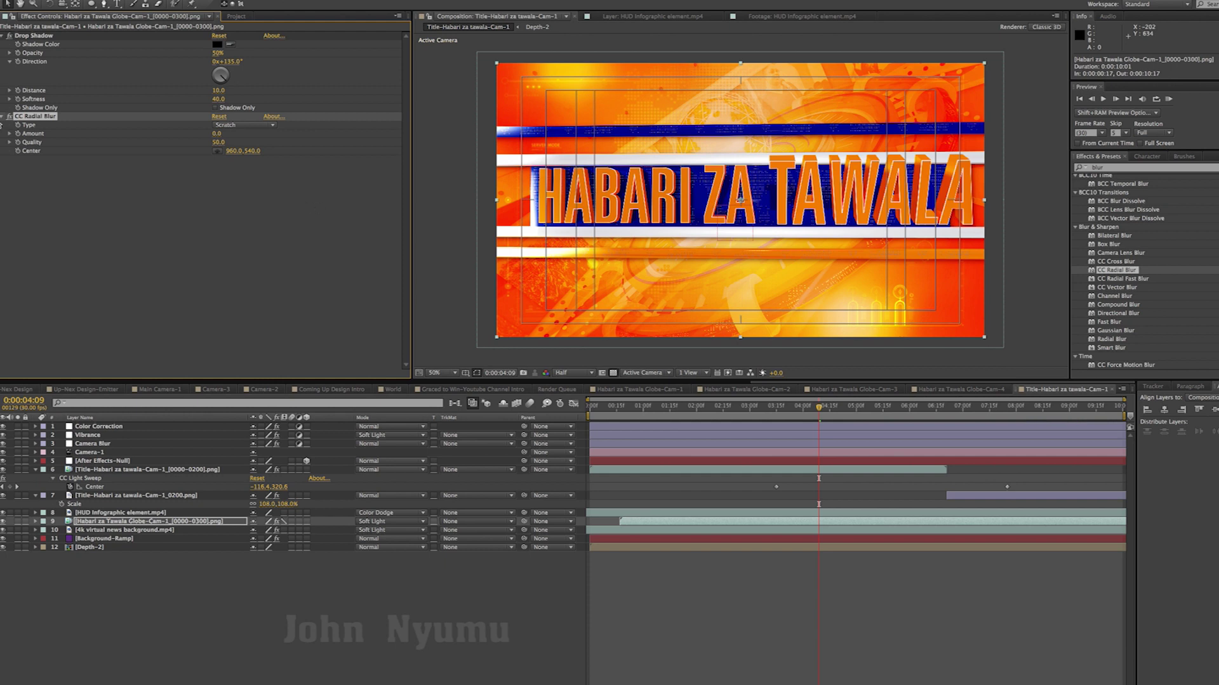
{"action": "left_click", "coordinate": [10, 134]}
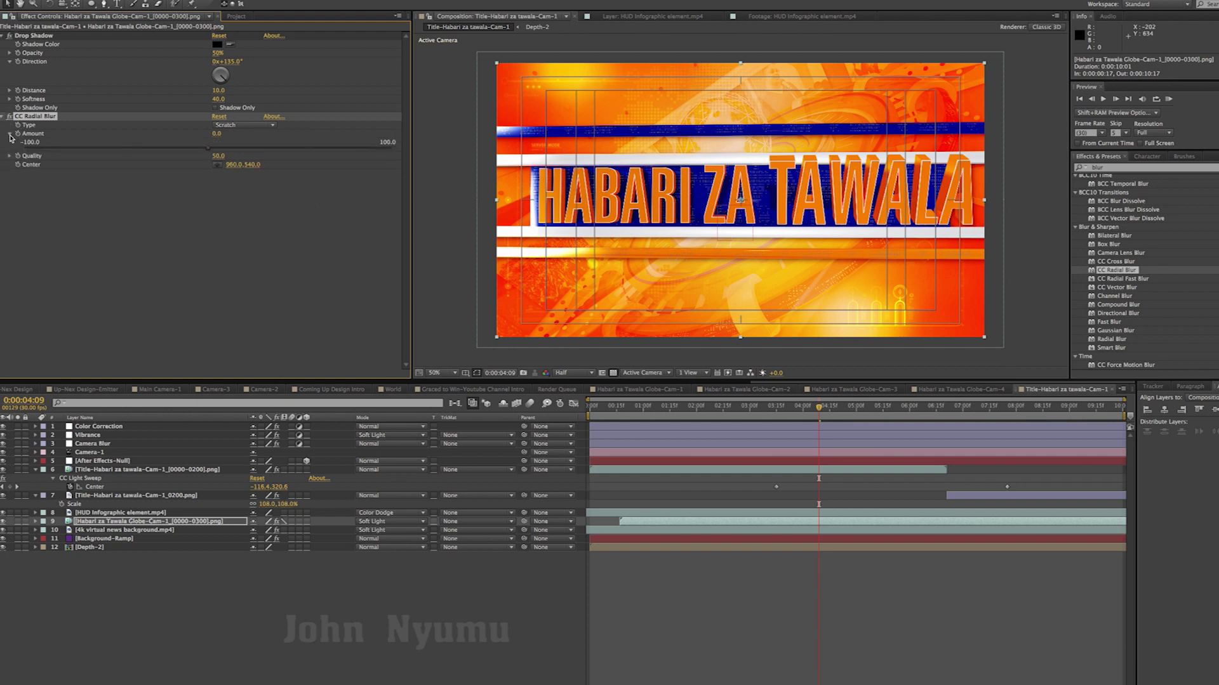
{"action": "left_click_drag", "start_coordinate": [209, 153], "coordinate": [226, 151]}
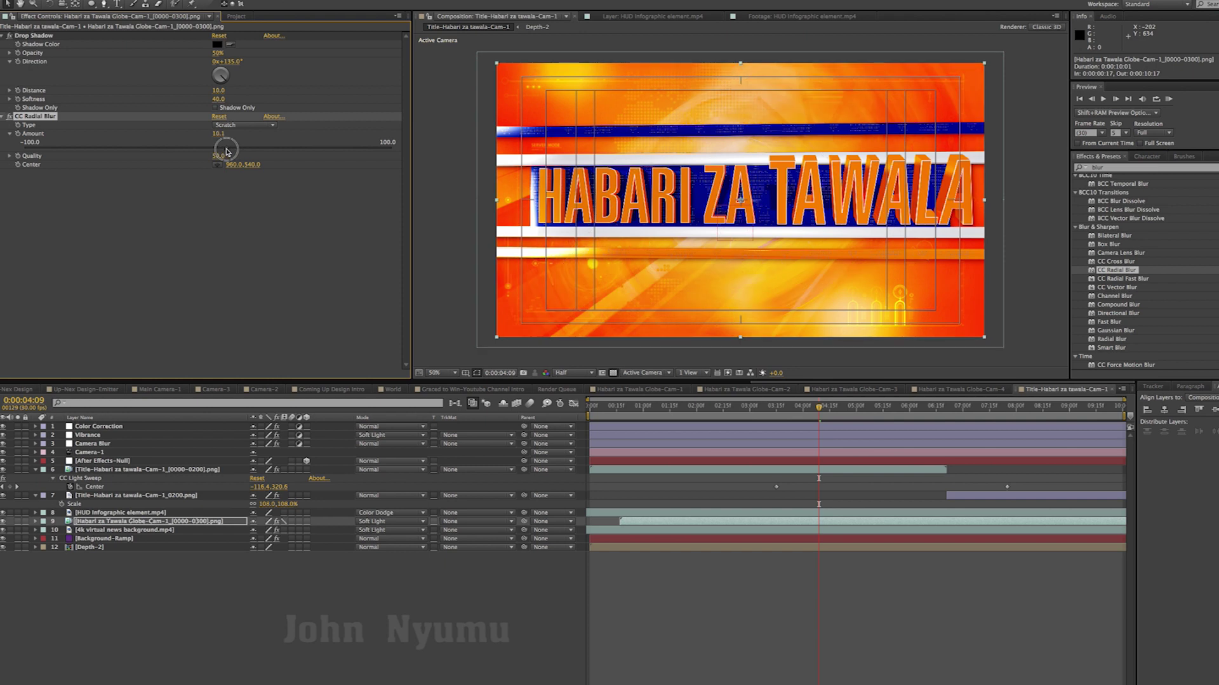
{"action": "left_click_drag", "start_coordinate": [227, 151], "coordinate": [204, 149]}
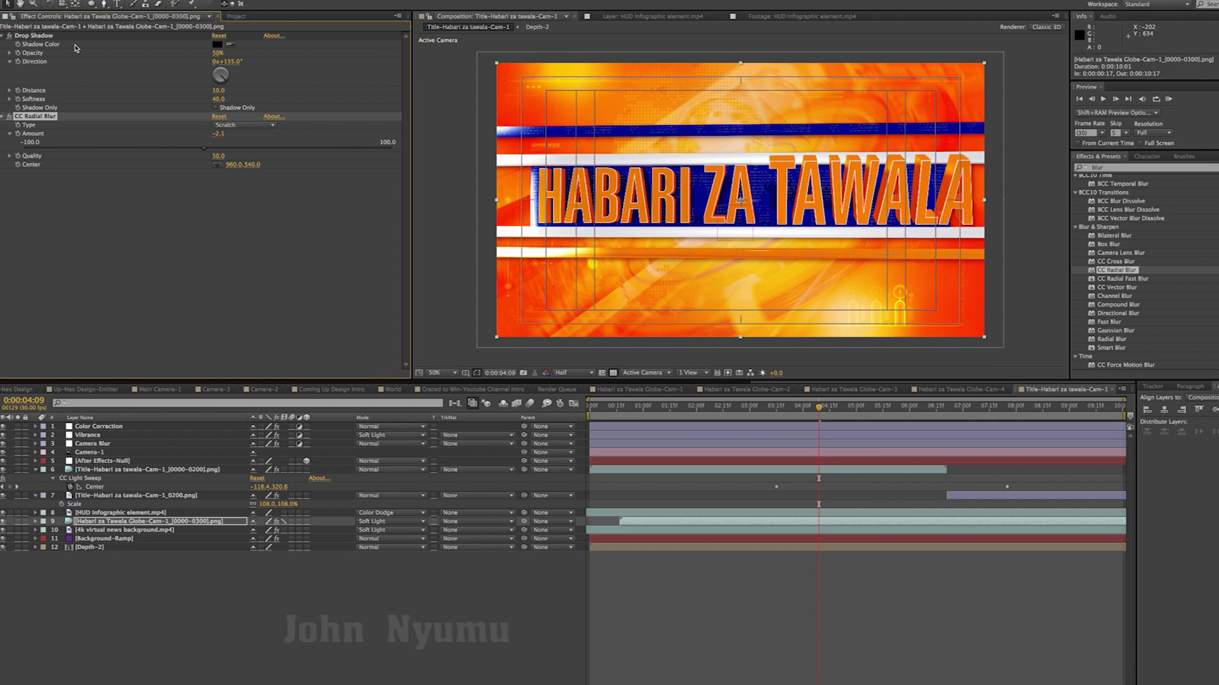
{"action": "key", "text": "comma"}
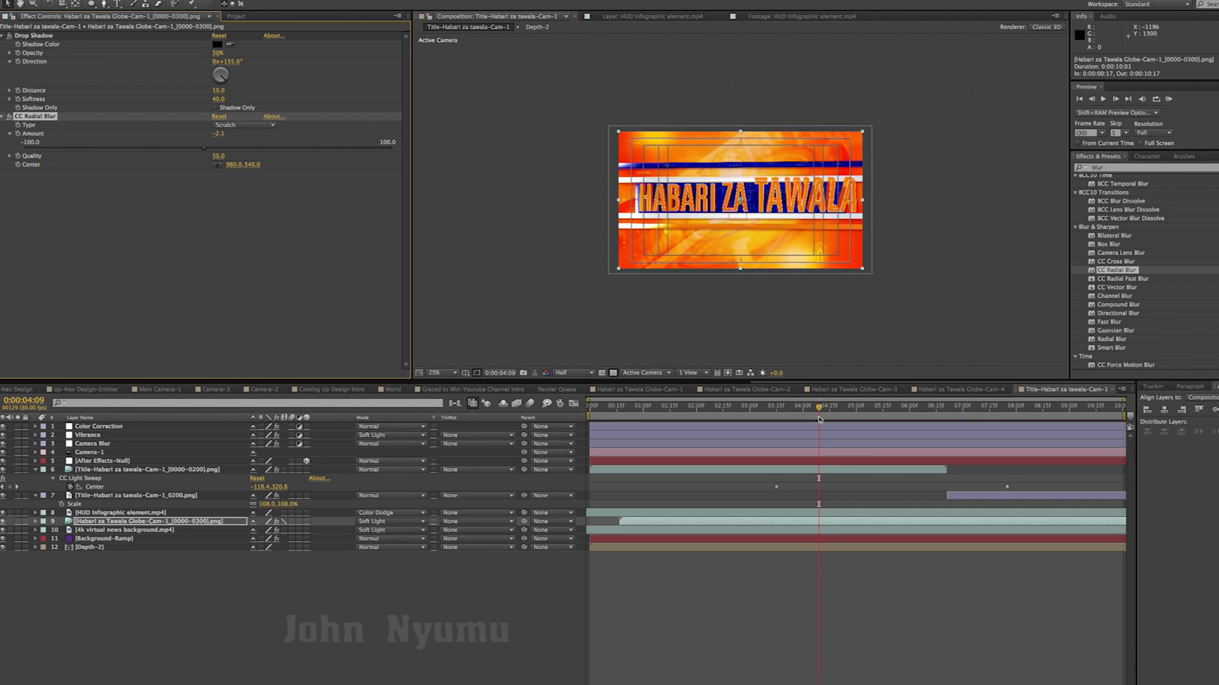
{"action": "mouse_move", "coordinate": [817, 409]}
{"action": "left_mouse_down"}
{"action": "mouse_move", "coordinate": [683, 421]}
{"action": "mouse_move", "coordinate": [859, 418]}
{"action": "mouse_move", "coordinate": [775, 441]}
{"action": "left_mouse_up"}
Step: Return the globe's CC Radial Blur Amount to 0.0 and reveal its Amount keyframe in the timeline
{"action": "key", "text": "equal"}
{"action": "key", "text": "equal"}
{"action": "key", "text": "equal"}
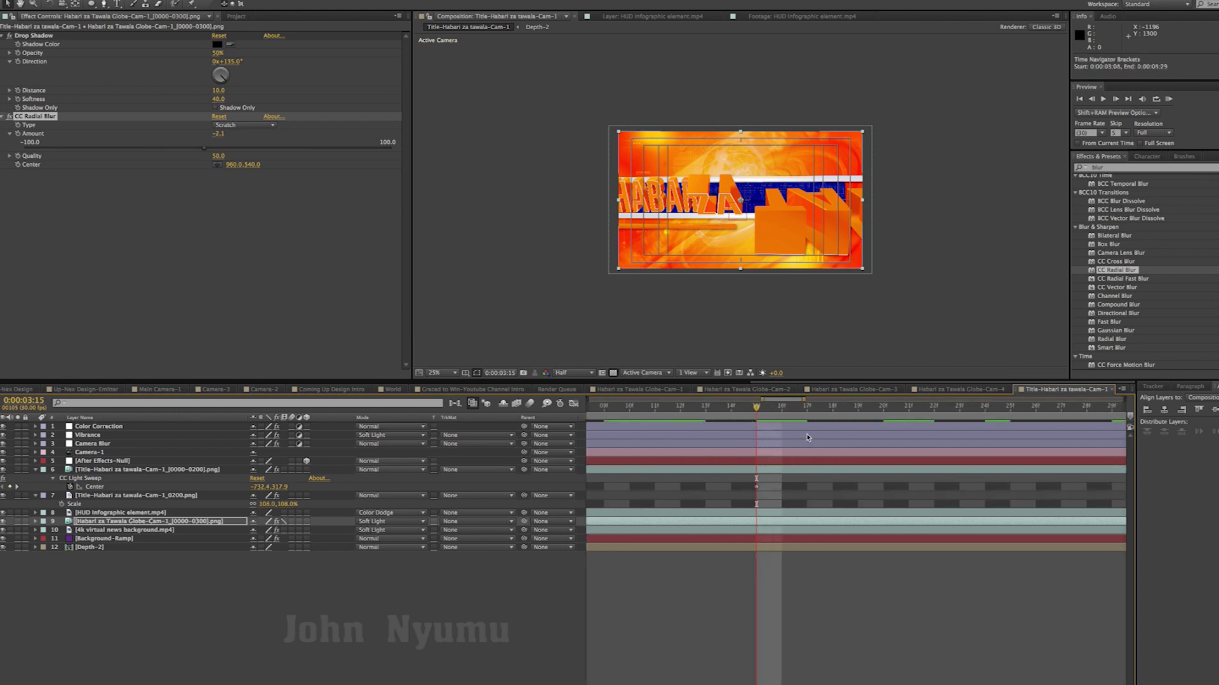
{"action": "key", "text": "semicolon"}
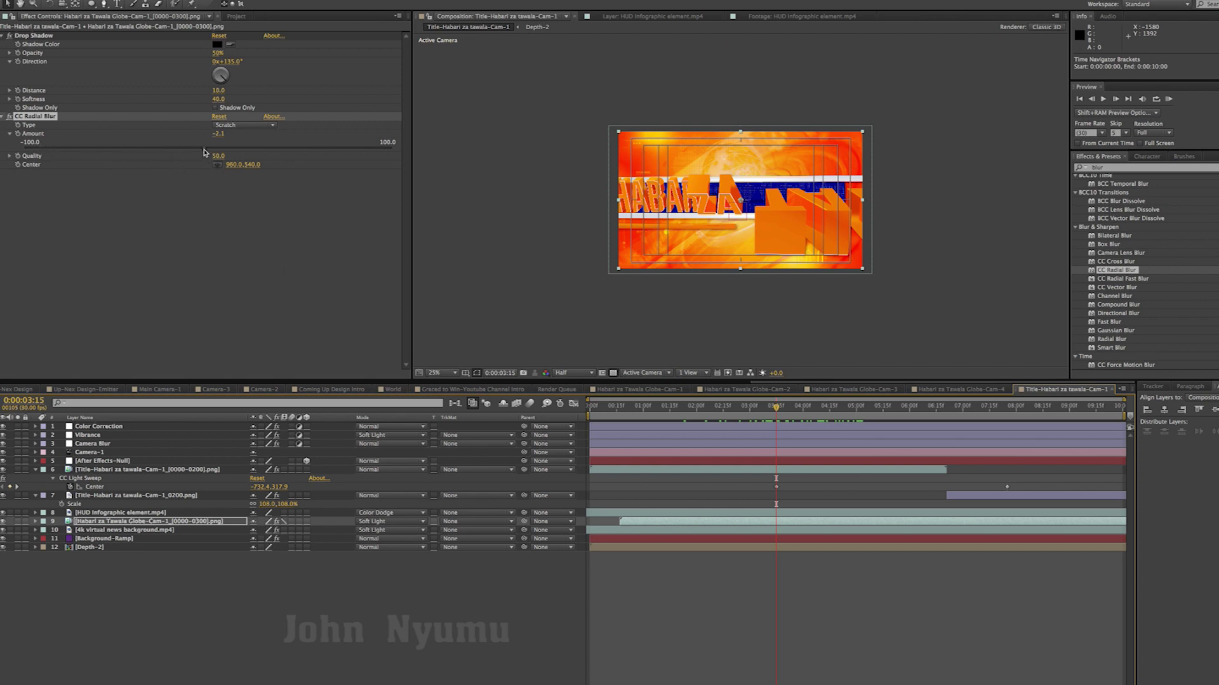
{"action": "left_click_drag", "start_coordinate": [203, 149], "coordinate": [164, 148]}
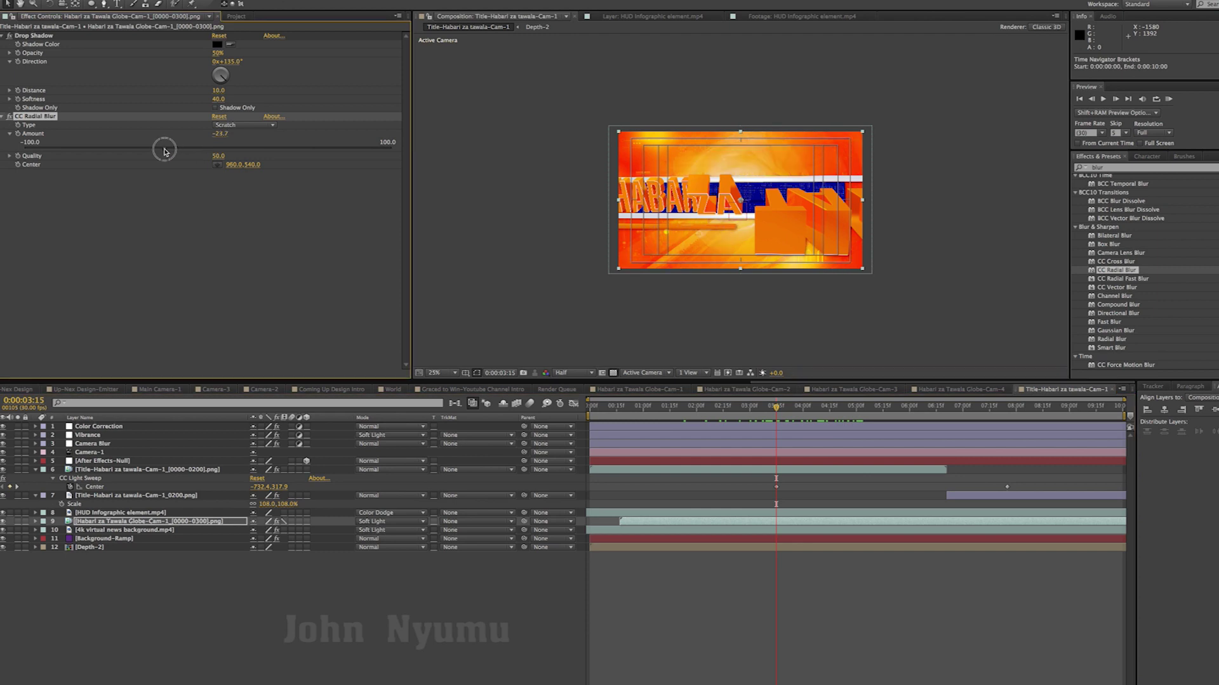
{"action": "left_click_drag", "start_coordinate": [217, 138], "coordinate": [232, 157]}
{"action": "left_click", "coordinate": [260, 237]}
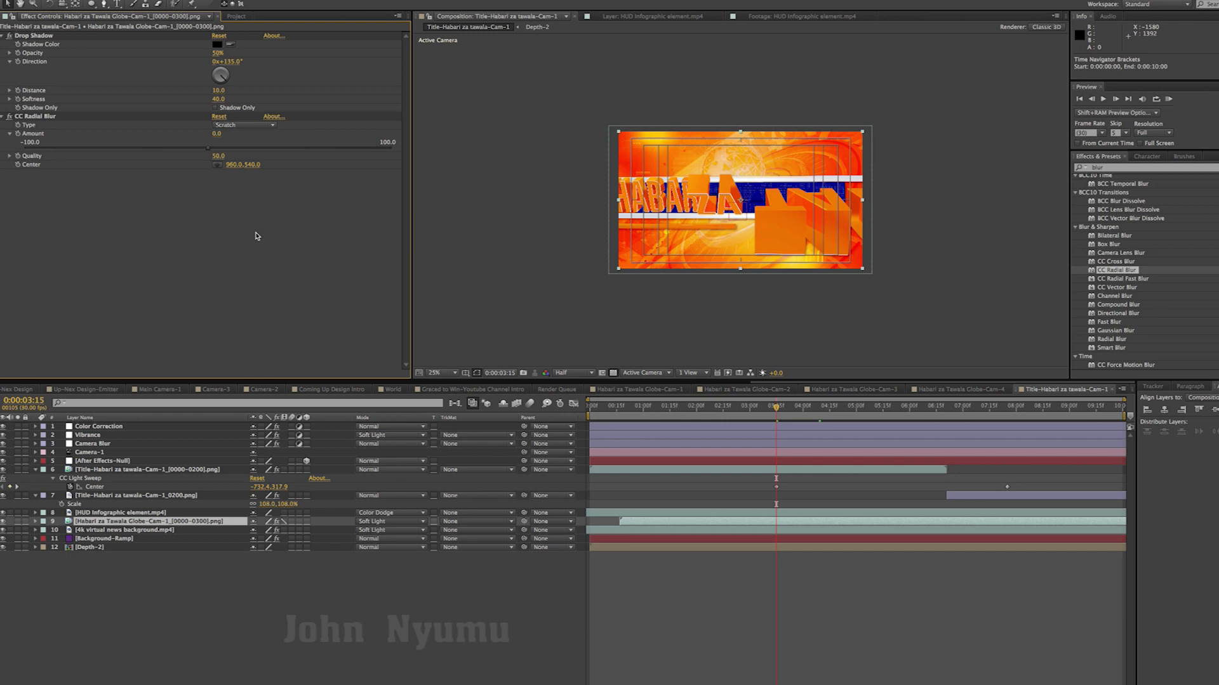
{"action": "left_click", "coordinate": [18, 134]}
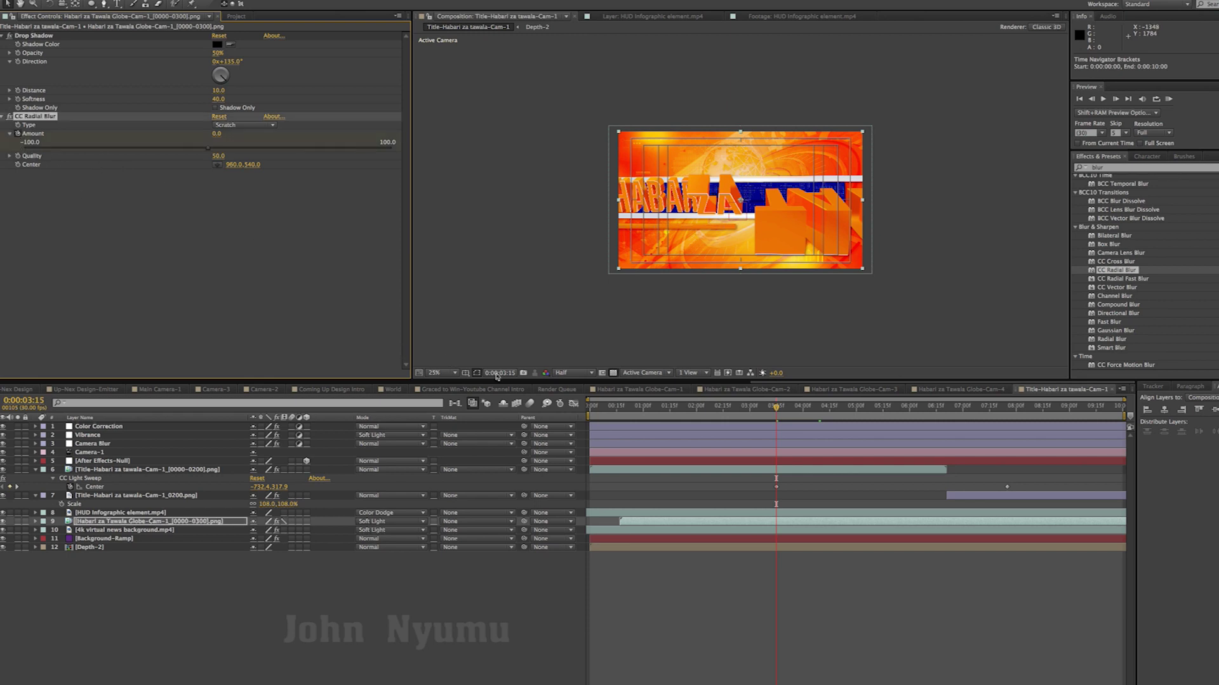
{"action": "key", "text": "u"}
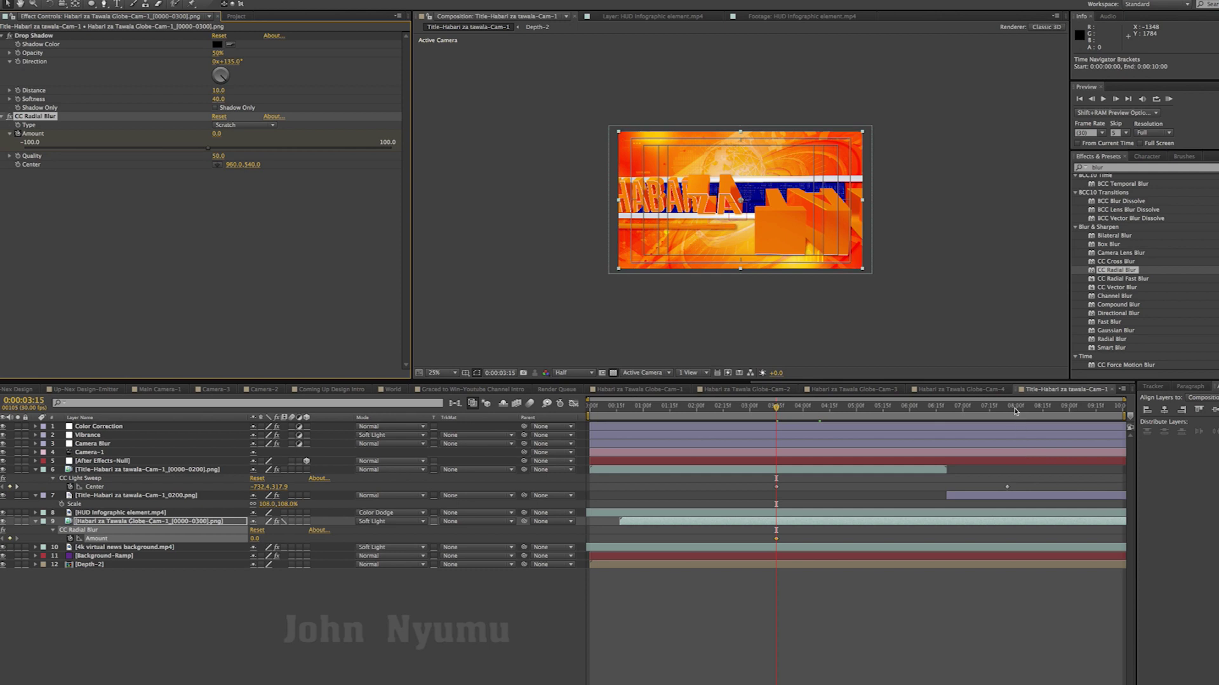
Step: At 0:00:06:17, enter 6.0 as the CC Radial Blur Amount to add a second keyframe
{"action": "left_click", "coordinate": [940, 407]}
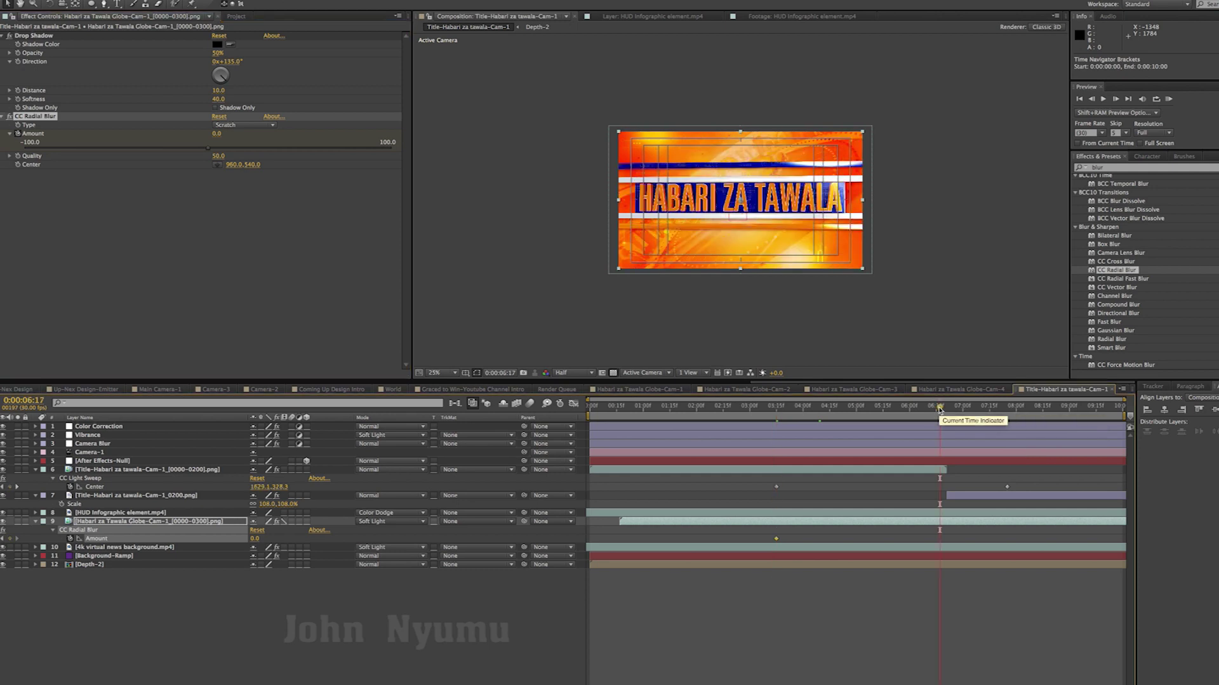
{"action": "left_click", "coordinate": [217, 135]}
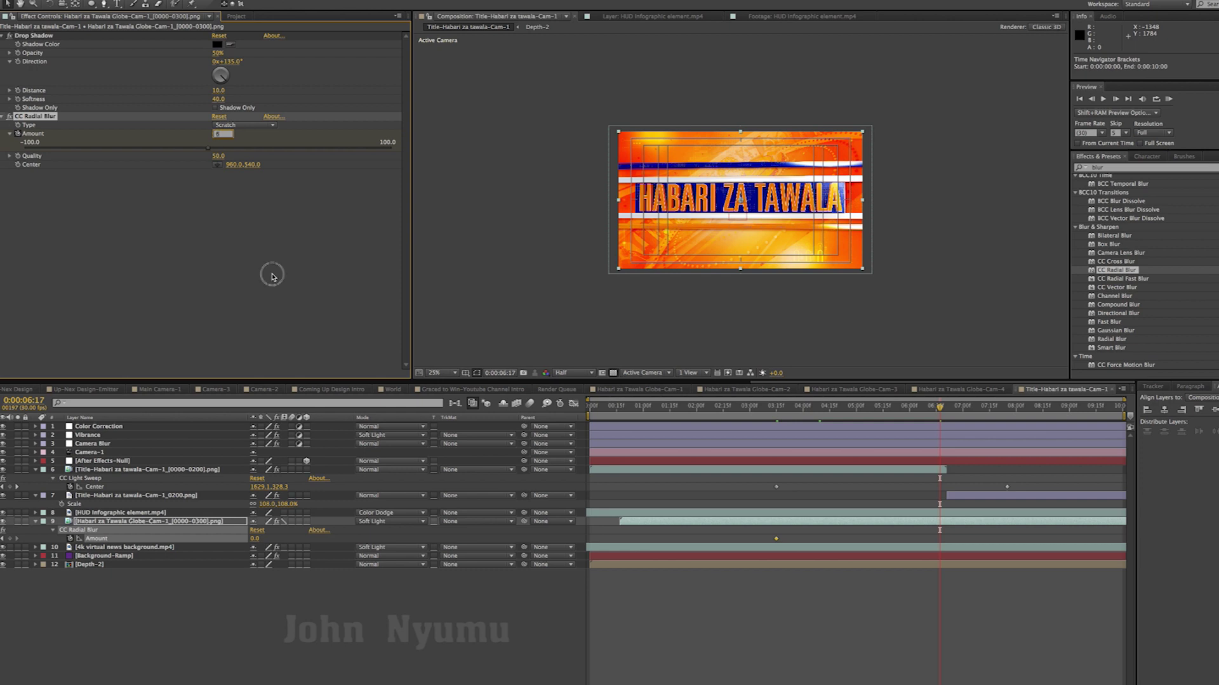
{"action": "key", "text": "Return"}
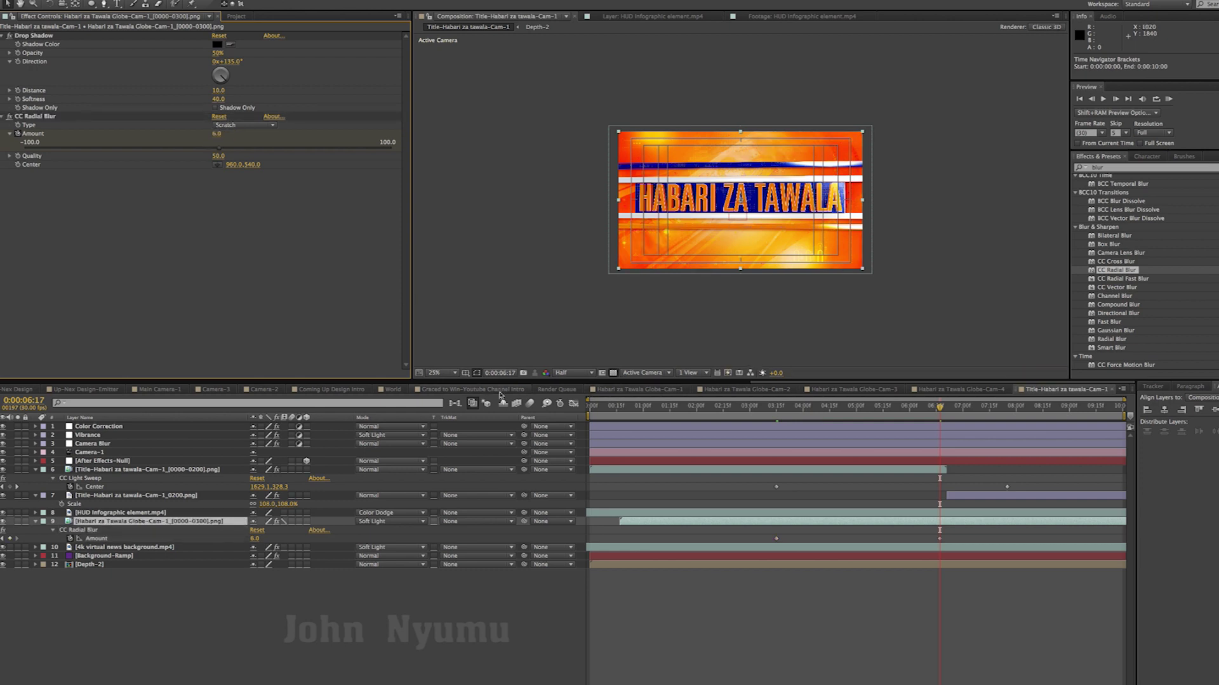
Step: Fit the viewer and scrub back through 5:04 to 3:12 to check the blur ramp
{"action": "left_click", "coordinate": [443, 374]}
{"action": "left_click", "coordinate": [447, 385]}
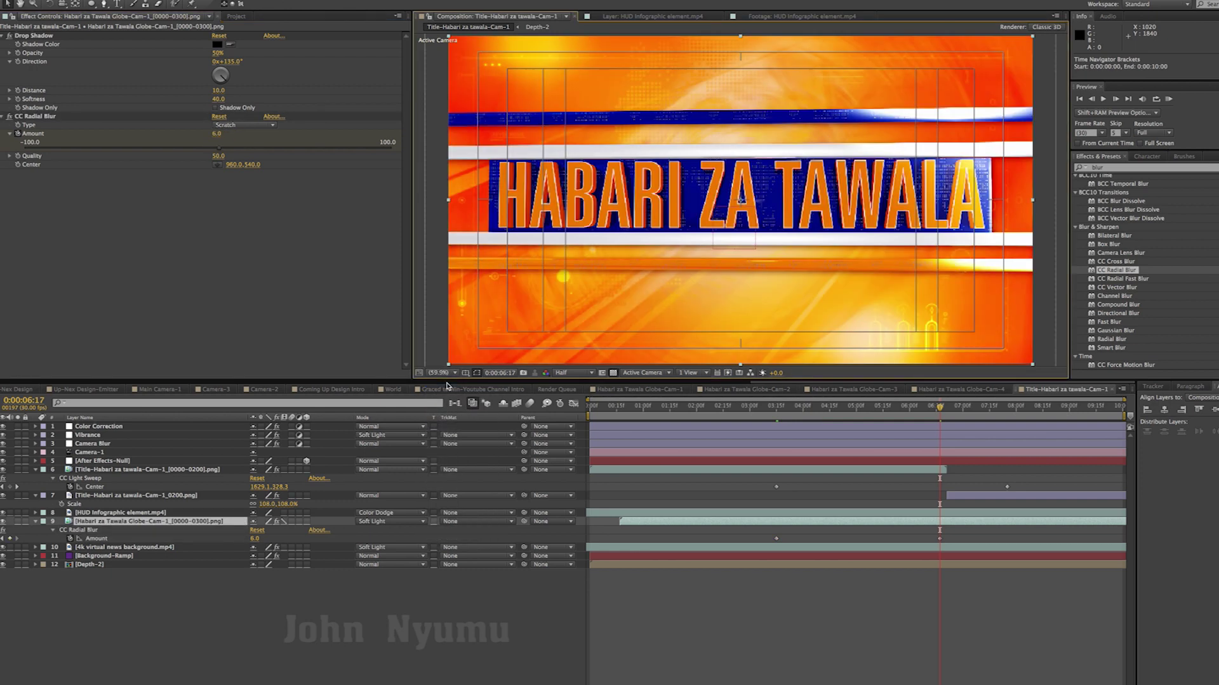
{"action": "mouse_move", "coordinate": [939, 410]}
{"action": "left_mouse_down"}
{"action": "mouse_move", "coordinate": [783, 418]}
{"action": "mouse_move", "coordinate": [873, 419]}
{"action": "left_mouse_up"}
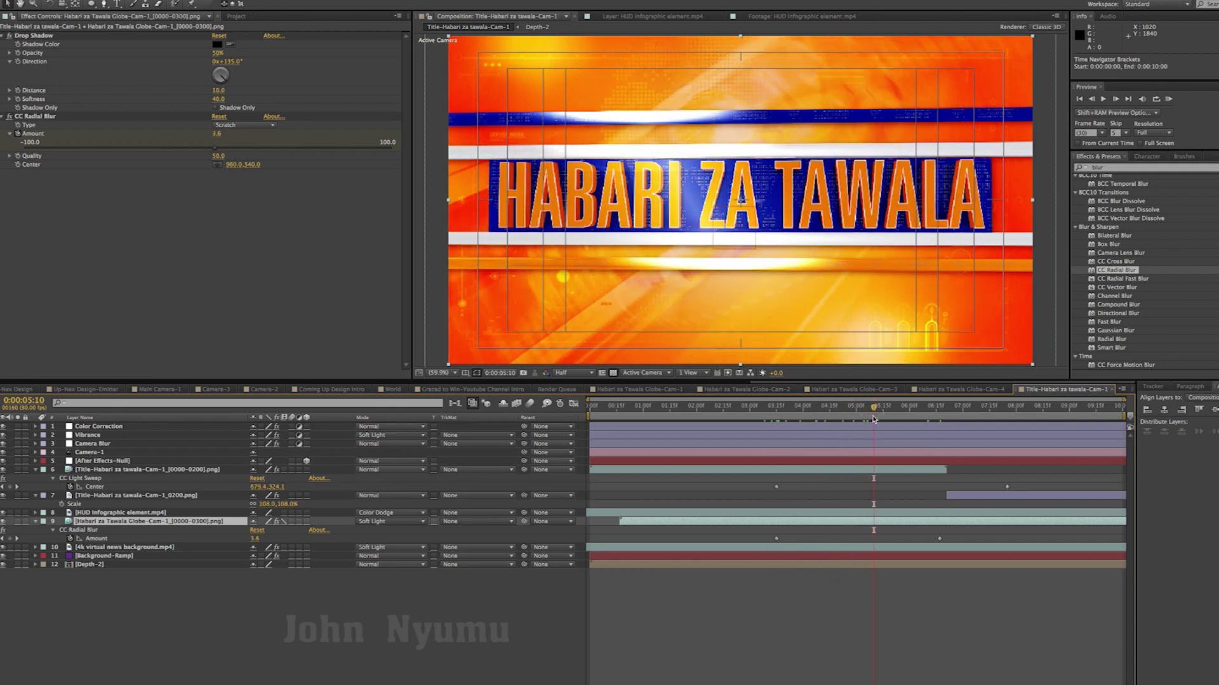
{"action": "key", "text": "comma"}
{"action": "key", "text": "comma"}
{"action": "key", "text": "comma"}
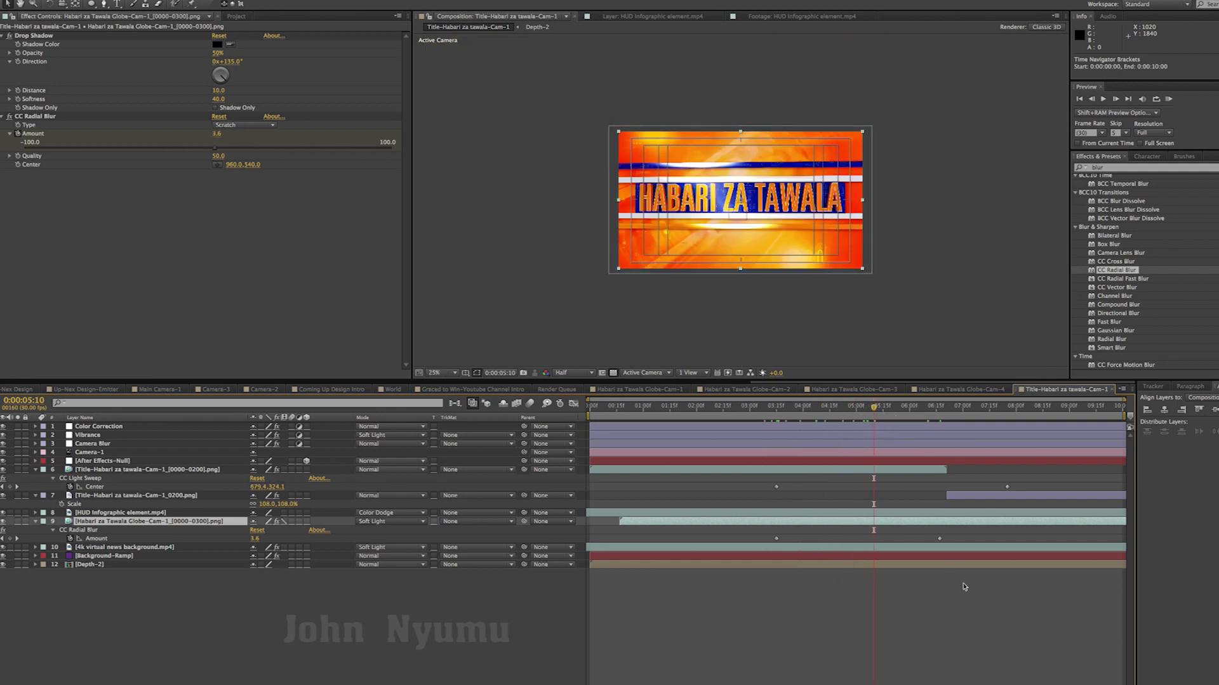
{"action": "mouse_move", "coordinate": [874, 409]}
{"action": "left_mouse_down"}
{"action": "mouse_move", "coordinate": [756, 417]}
{"action": "mouse_move", "coordinate": [924, 424]}
{"action": "left_mouse_up"}
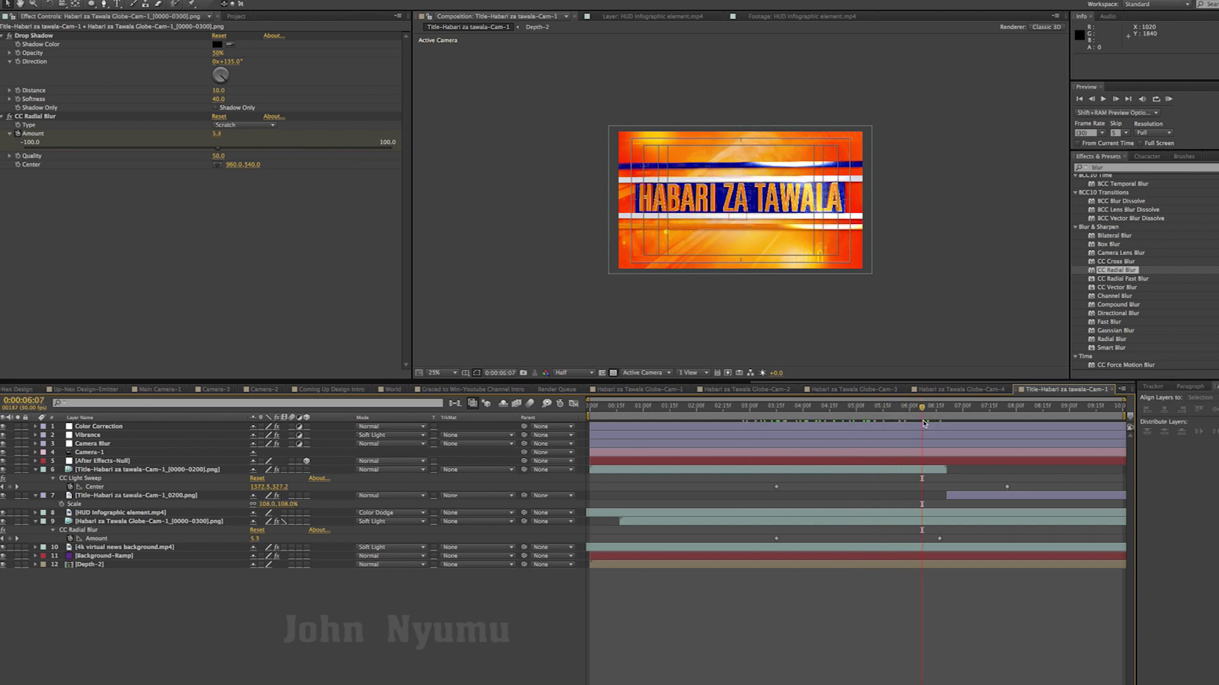
Step: Preview the globe's radial blur pulse at 50% zoom from the 6.0 keyframe, then from 0:00:02:25
{"action": "key", "text": "period"}
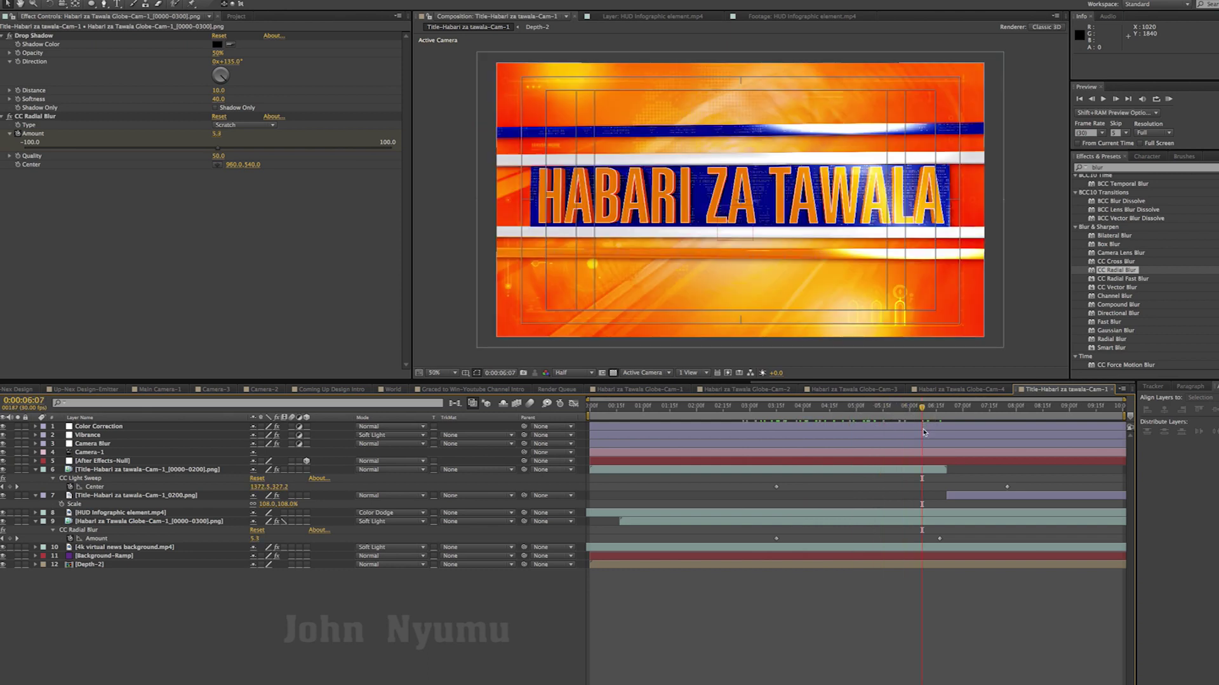
{"action": "key", "text": "comma"}
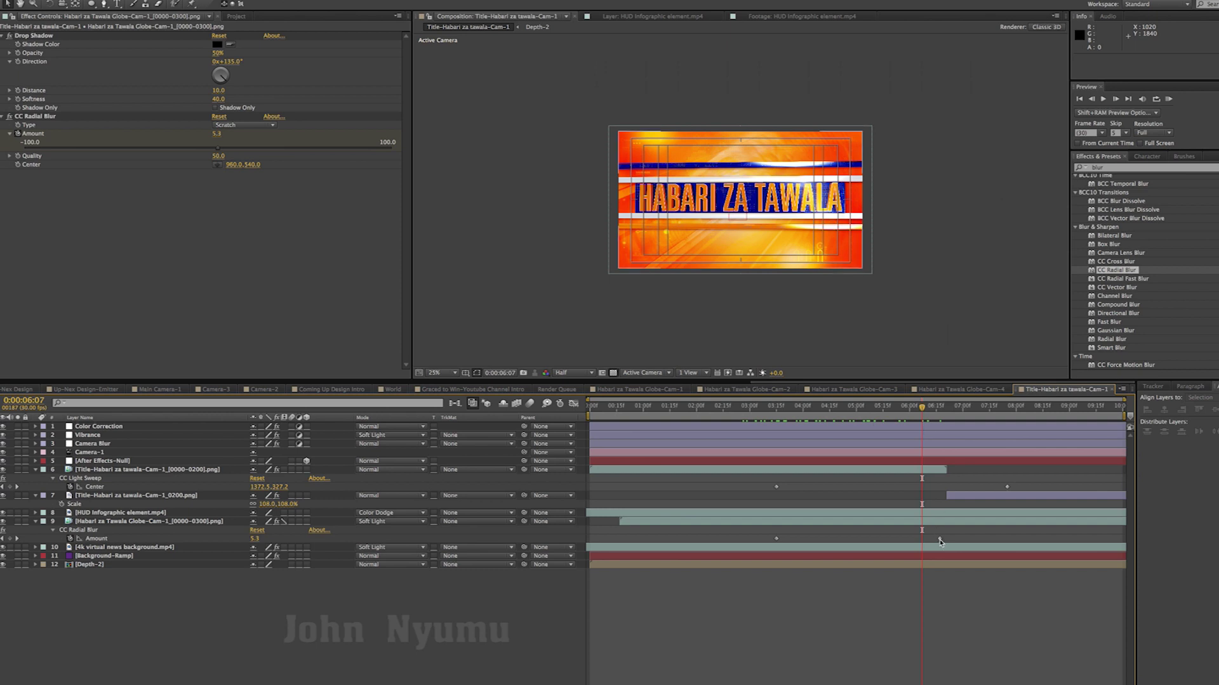
{"action": "left_click_drag", "start_coordinate": [923, 408], "coordinate": [1022, 419]}
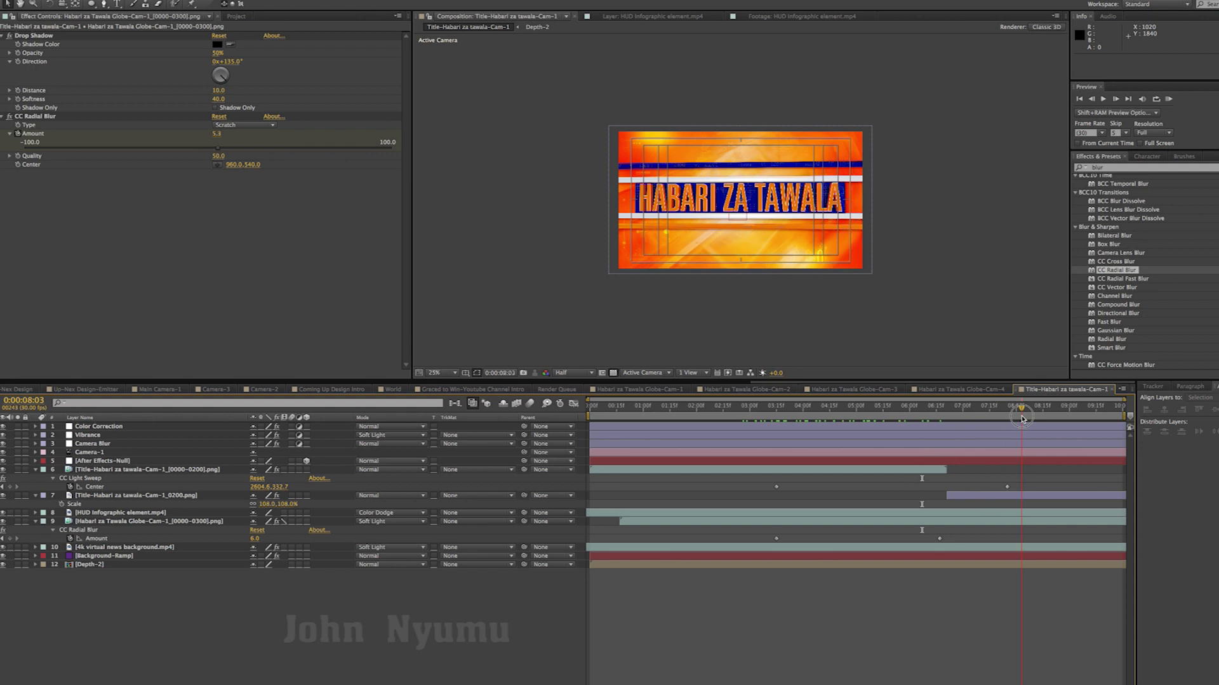
{"action": "key", "text": "period"}
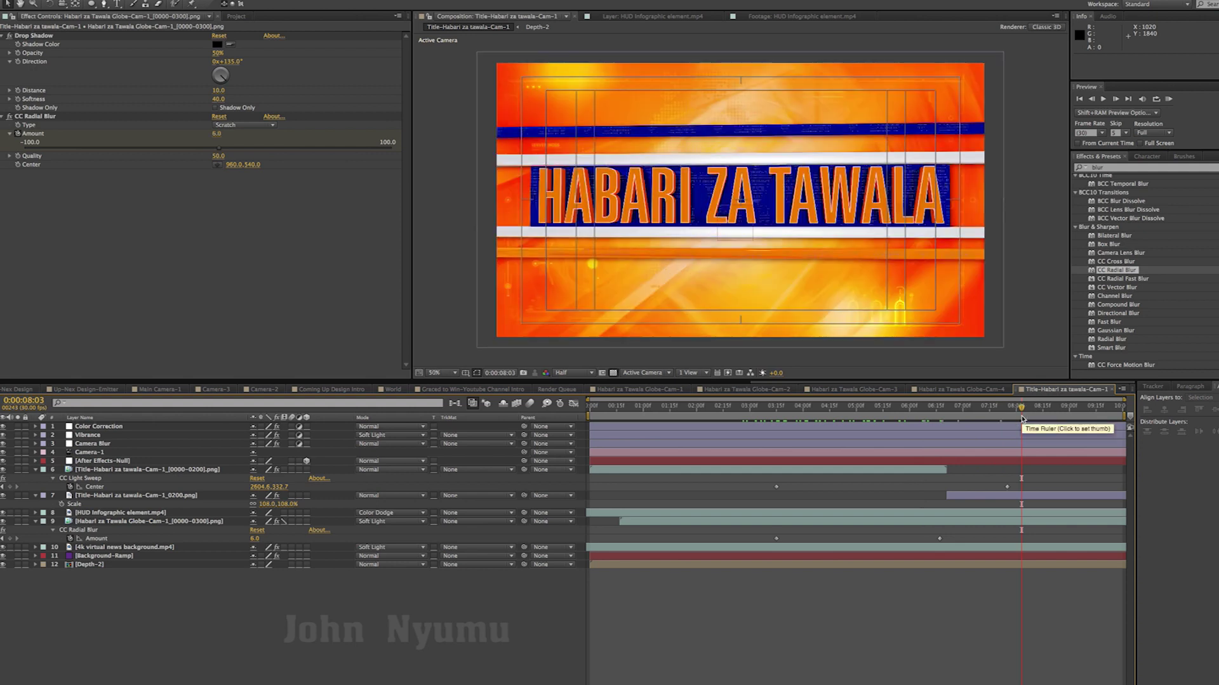
{"action": "key", "text": "space"}
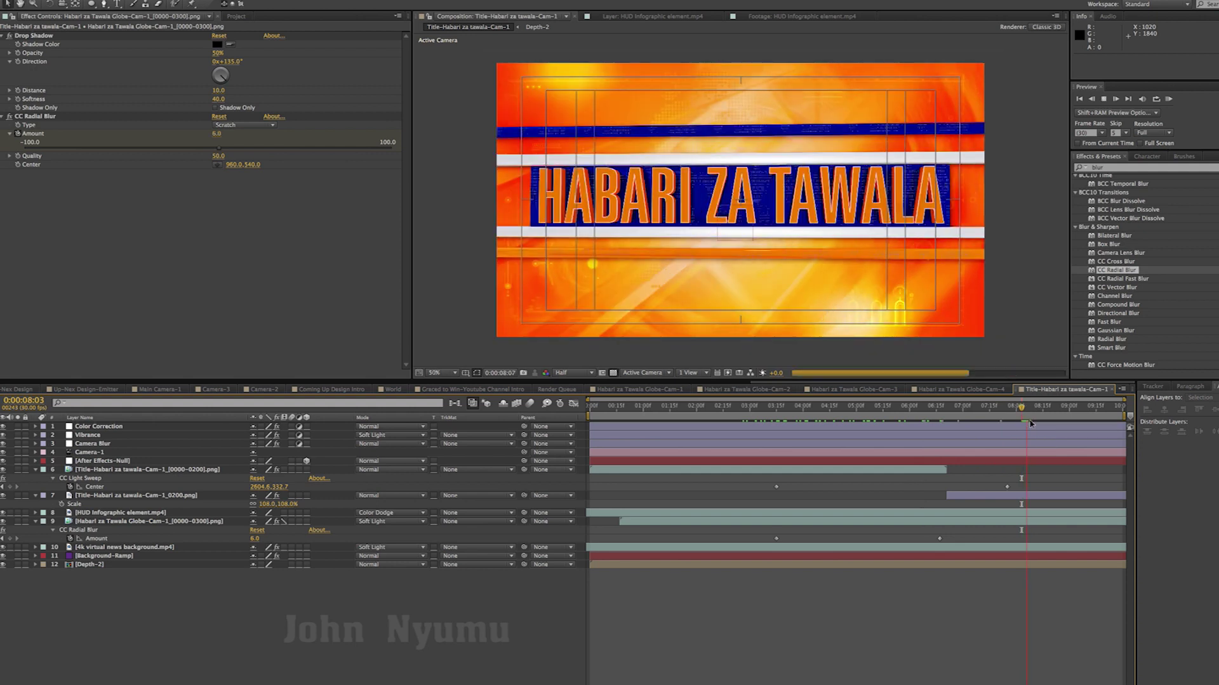
{"action": "key", "text": "space"}
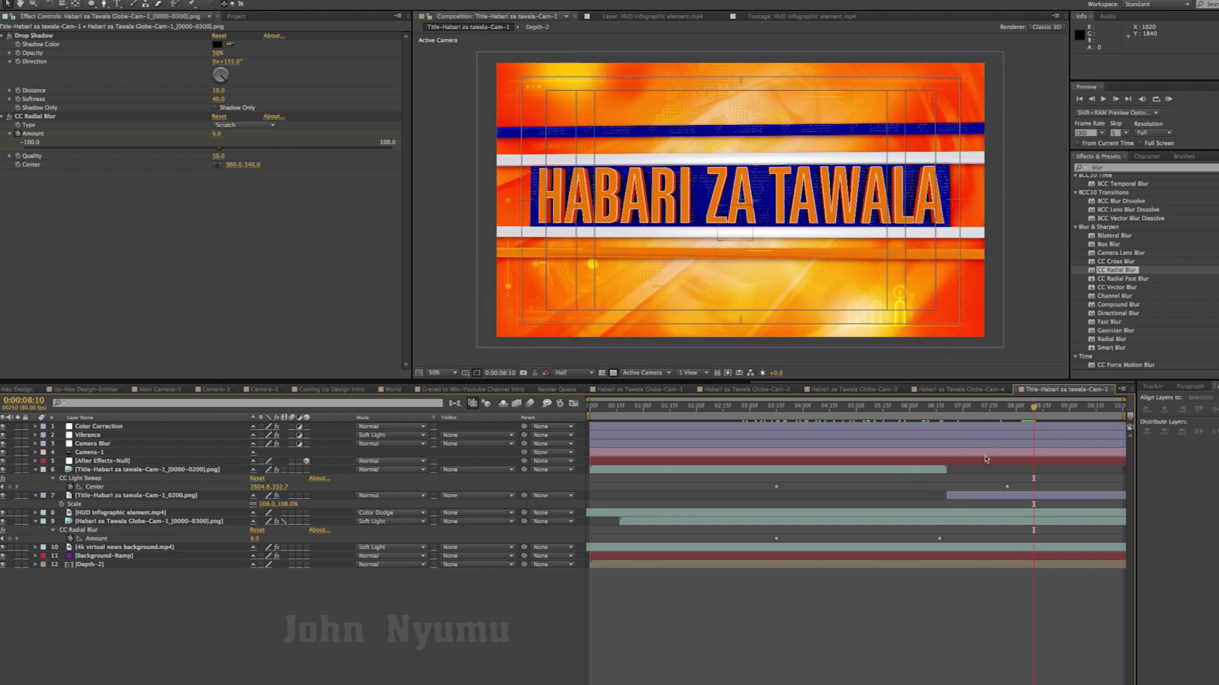
{"action": "left_click_drag", "start_coordinate": [1033, 408], "coordinate": [714, 423]}
{"action": "key", "text": "space"}
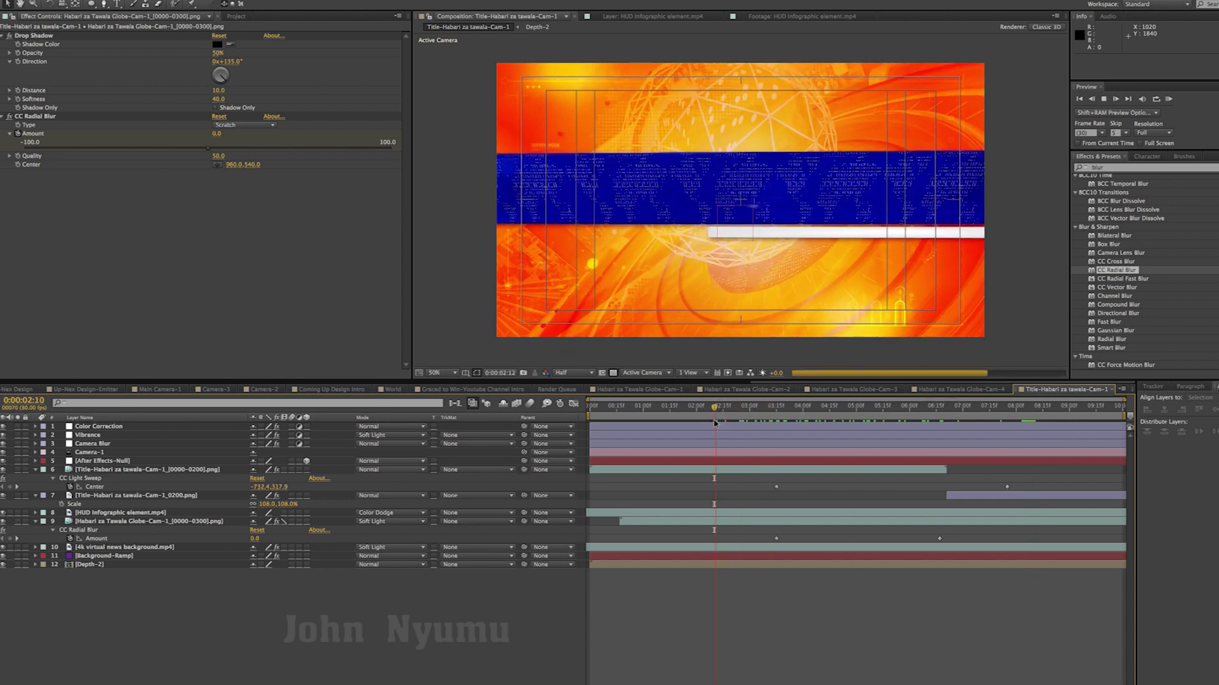
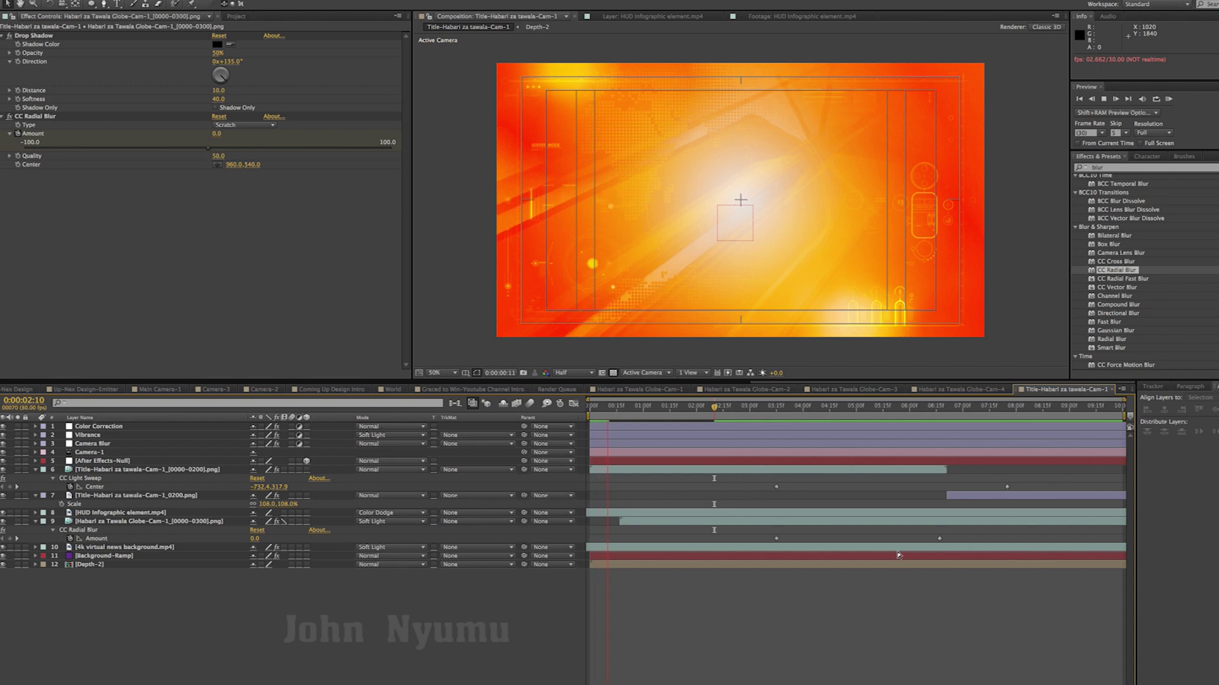
Step: Play and scrub the title animation to review the blue band frames
{"action": "key", "text": "space"}
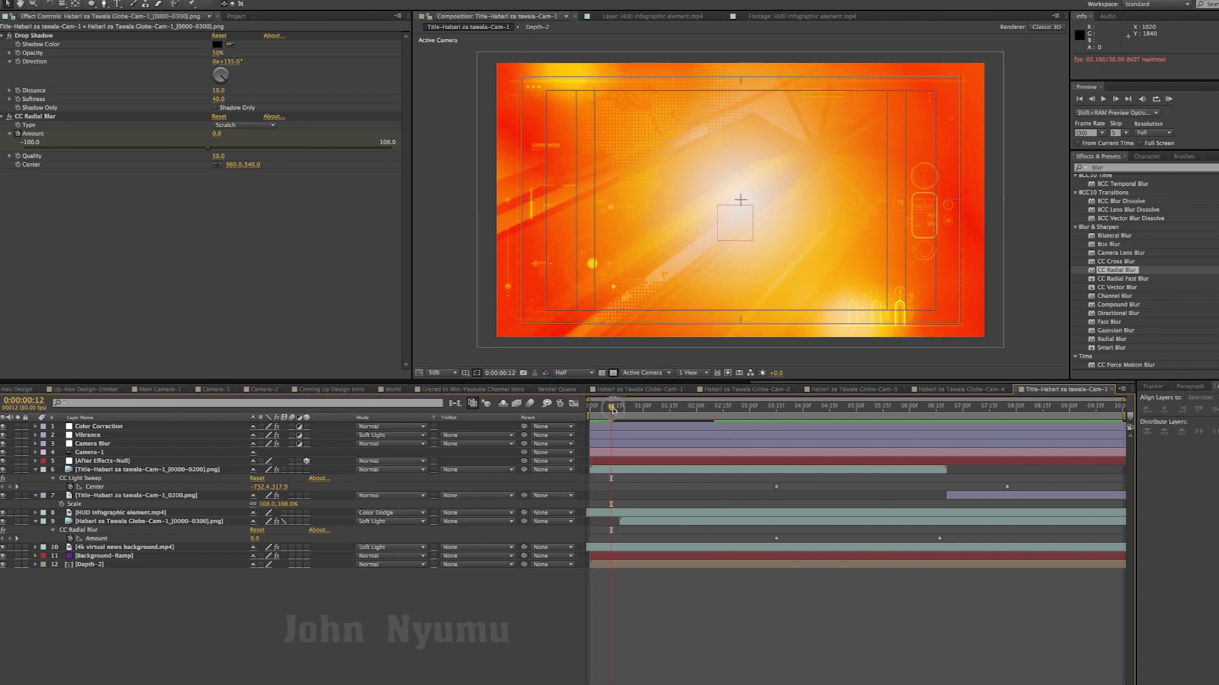
{"action": "left_click_drag", "start_coordinate": [693, 410], "coordinate": [715, 408]}
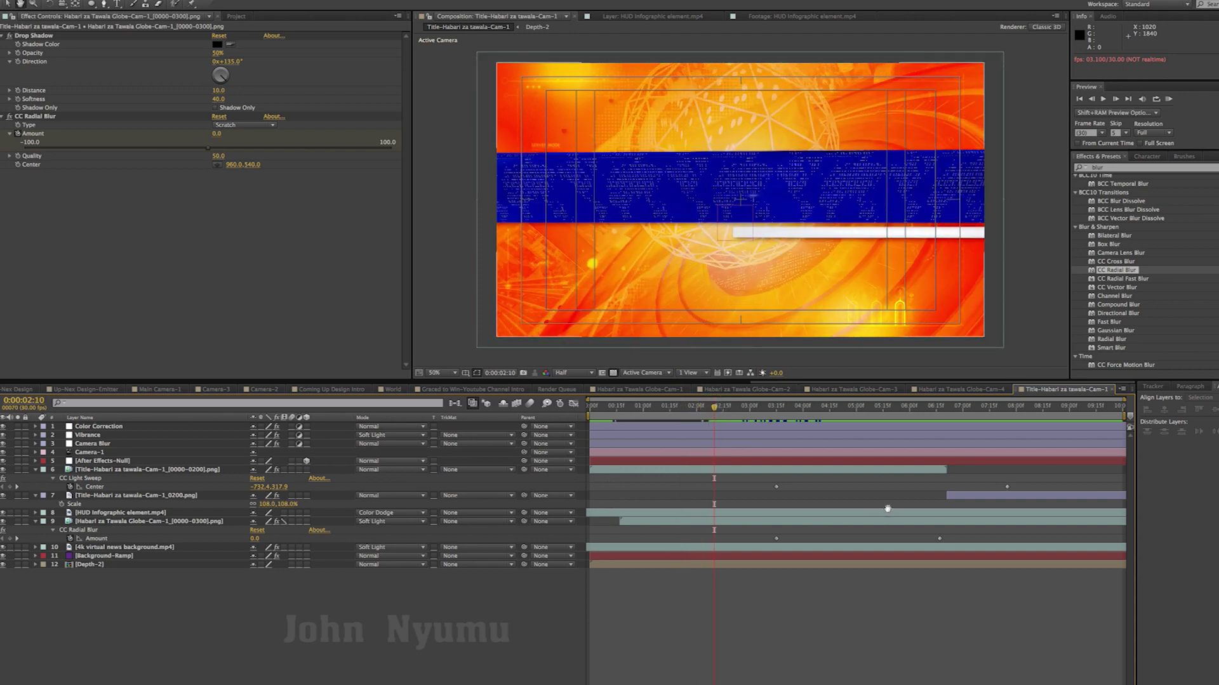
{"action": "key", "text": "space"}
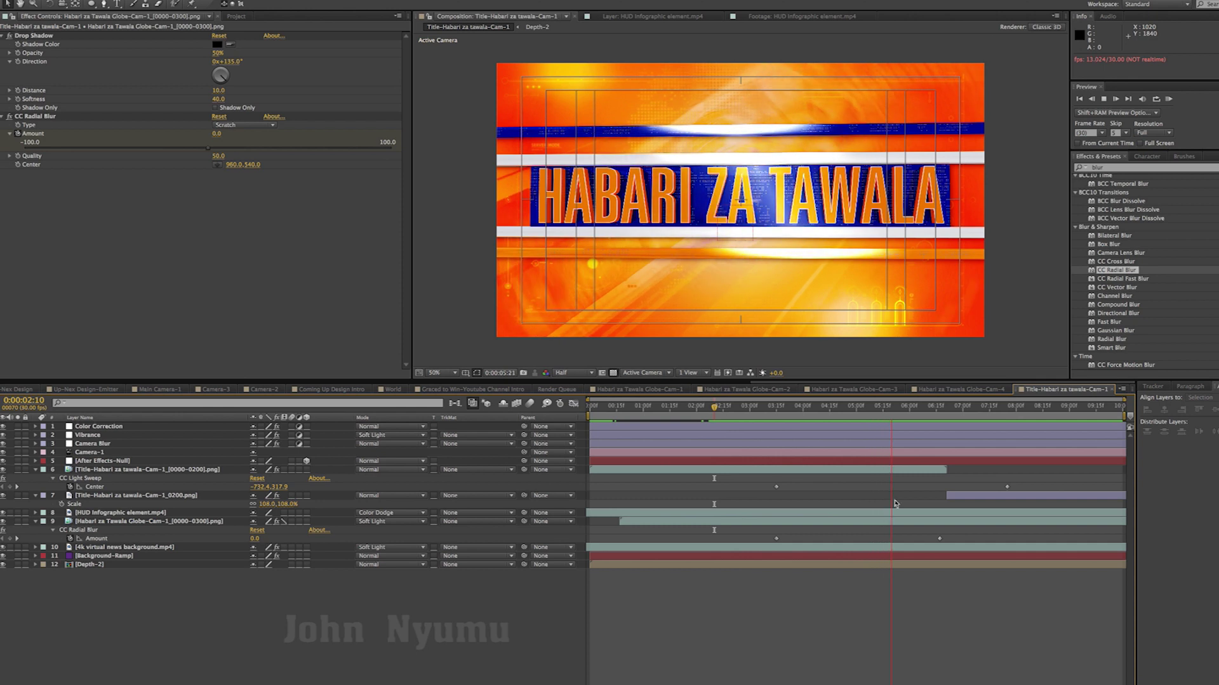
{"action": "key", "text": "space"}
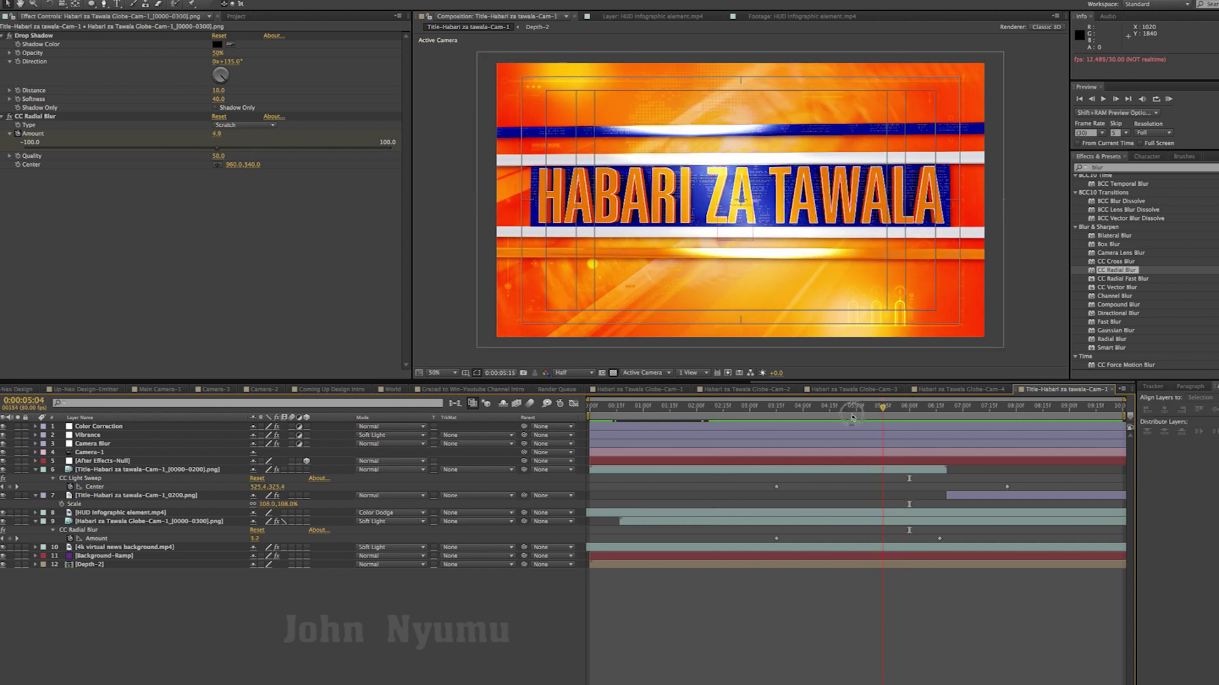
{"action": "mouse_move", "coordinate": [832, 418]}
{"action": "left_mouse_down"}
{"action": "mouse_move", "coordinate": [760, 423]}
{"action": "mouse_move", "coordinate": [854, 426]}
{"action": "left_mouse_up"}
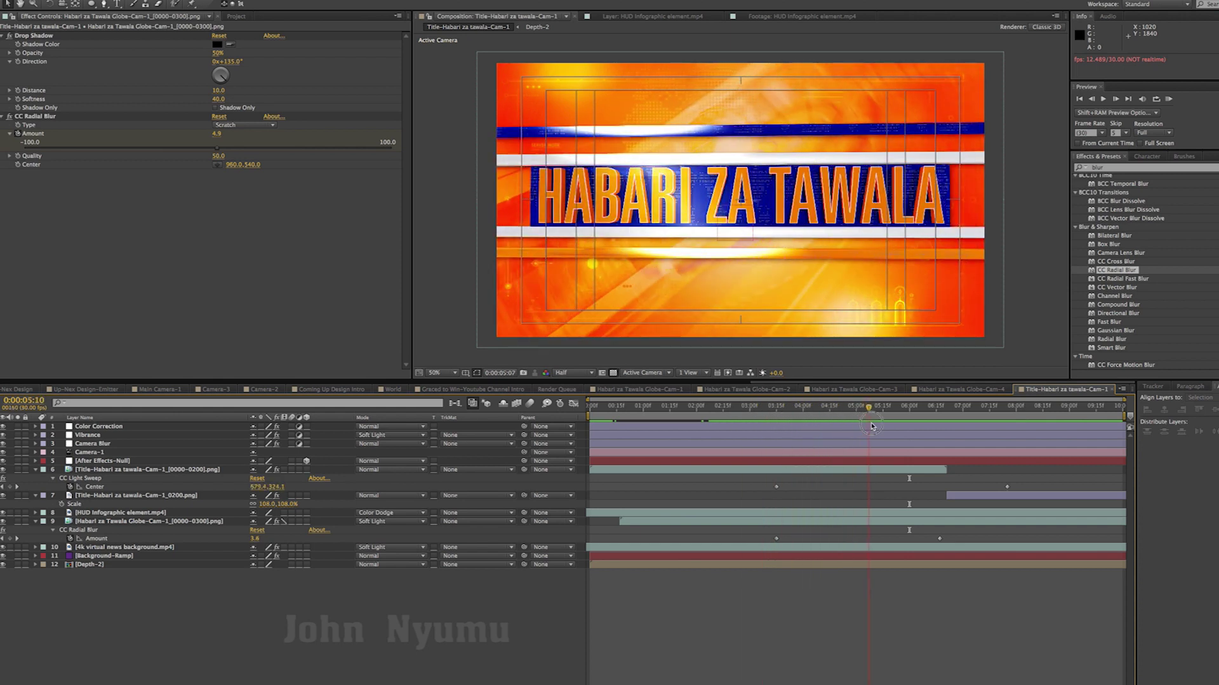
{"action": "left_click_drag", "start_coordinate": [823, 428], "coordinate": [768, 432]}
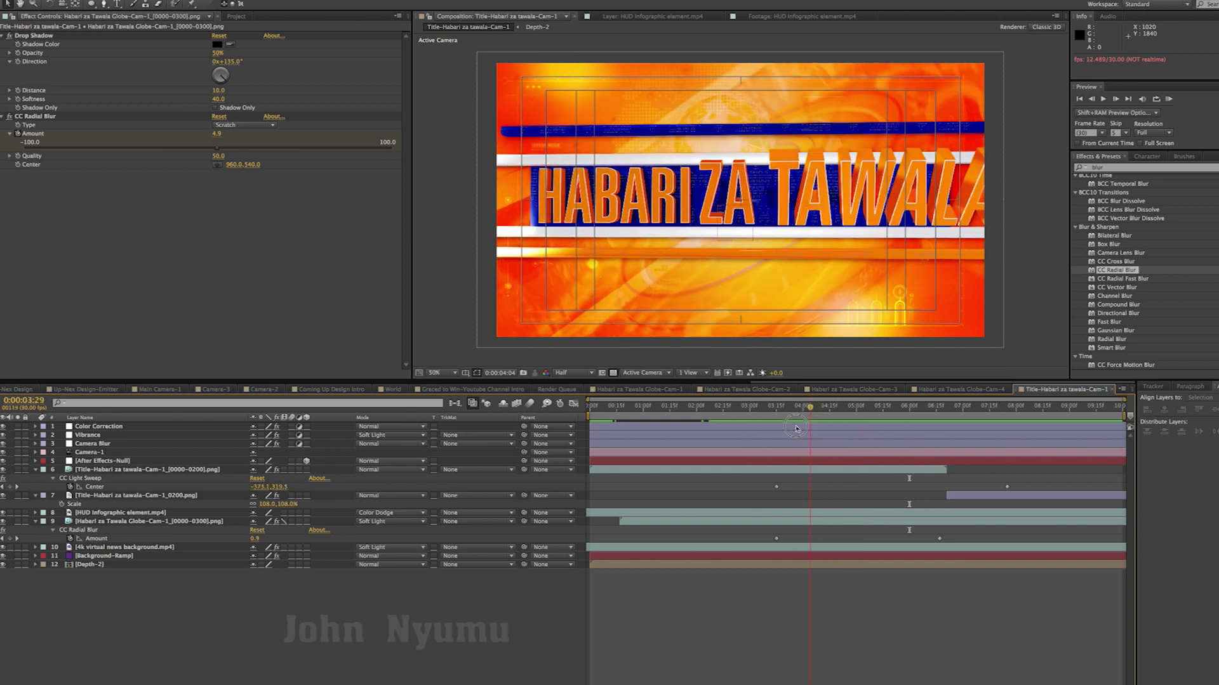
Step: Select the radial blur Amount keyframe and replay the title from its start
{"action": "left_click", "coordinate": [778, 539]}
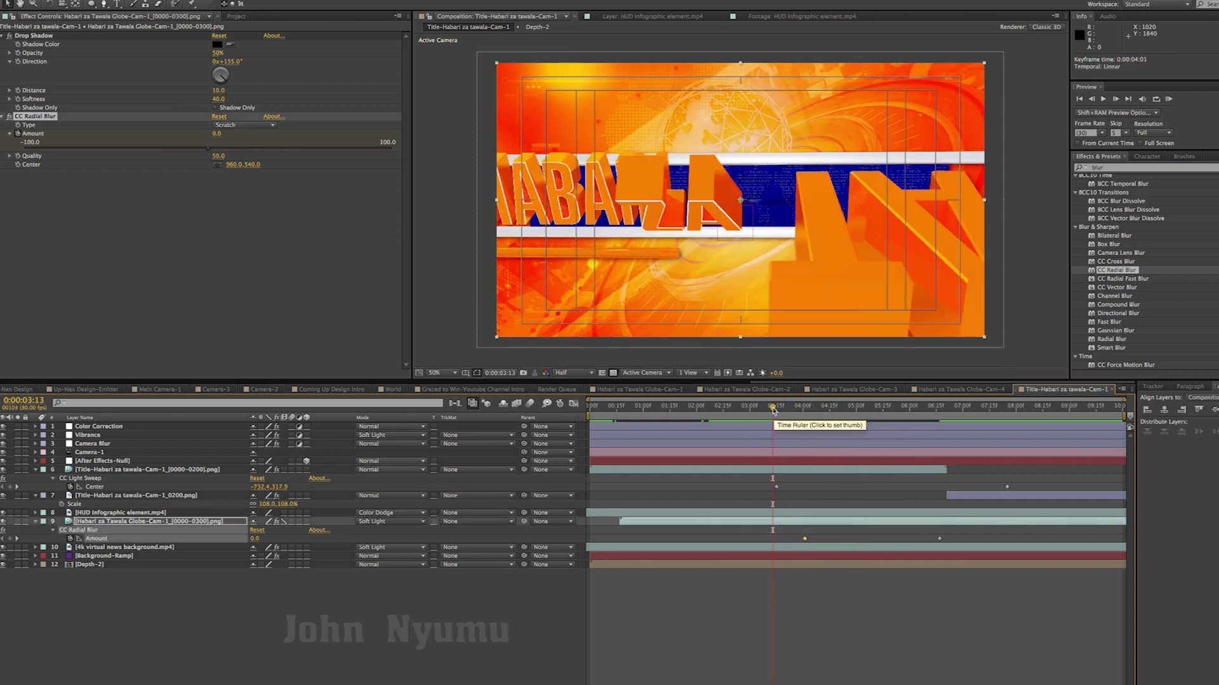
{"action": "left_click", "coordinate": [801, 407]}
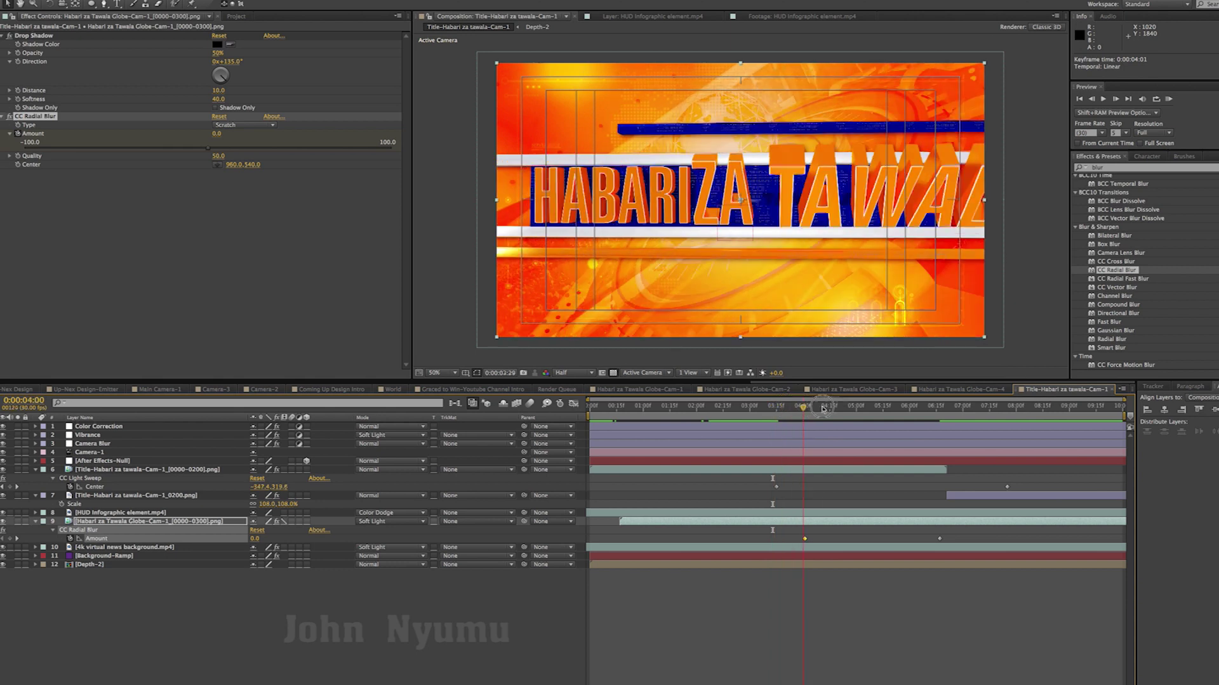
{"action": "left_click_drag", "start_coordinate": [801, 408], "coordinate": [945, 410]}
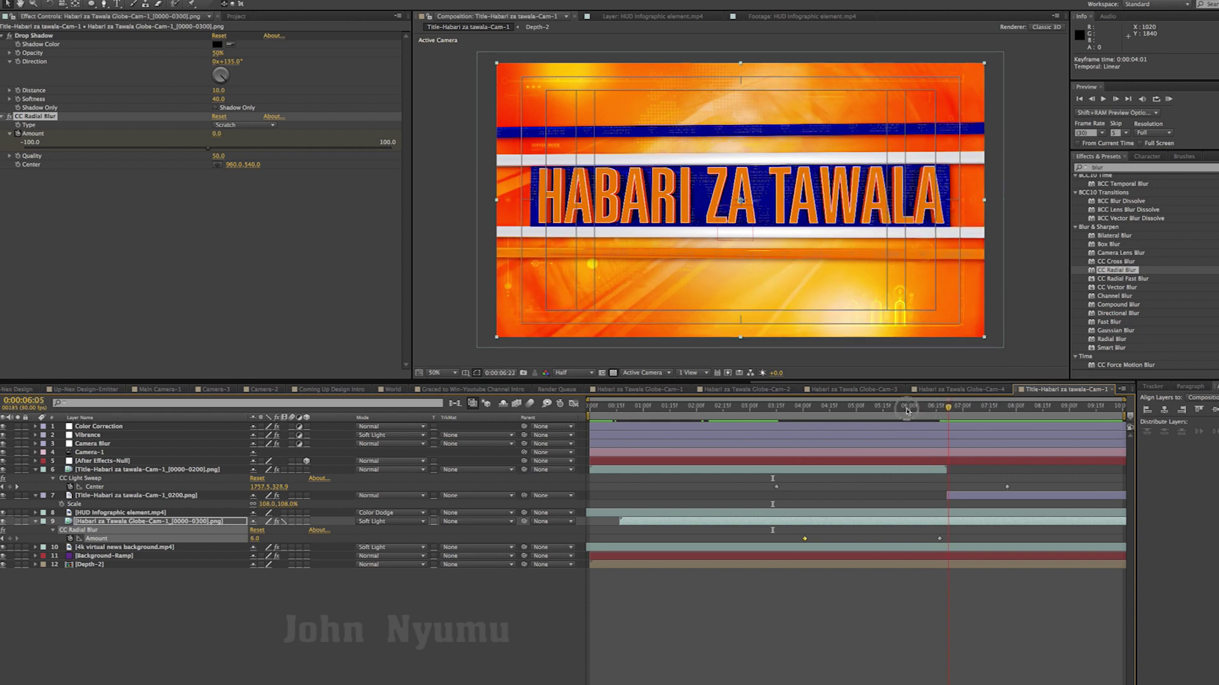
{"action": "left_click_drag", "start_coordinate": [944, 411], "coordinate": [793, 417]}
{"action": "key", "text": "space"}
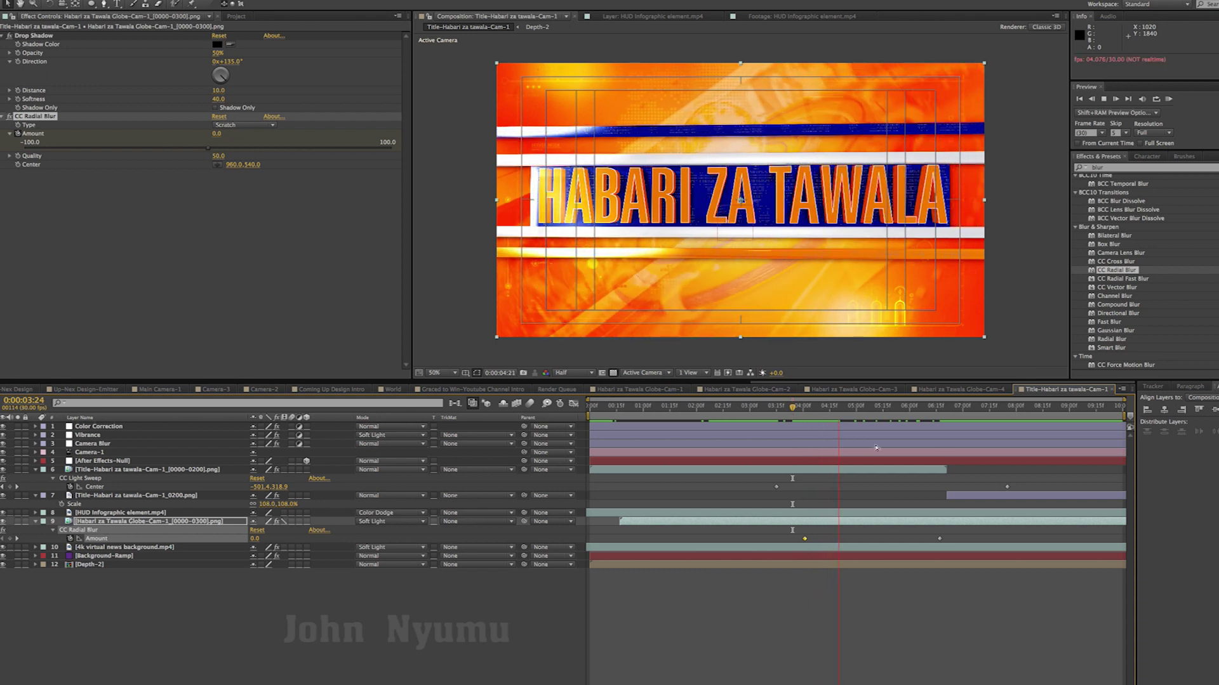
{"action": "key", "text": "space"}
Step: Apply the Curves effect to both Habari za tawala title image layers
{"action": "left_click", "coordinate": [1115, 168]}
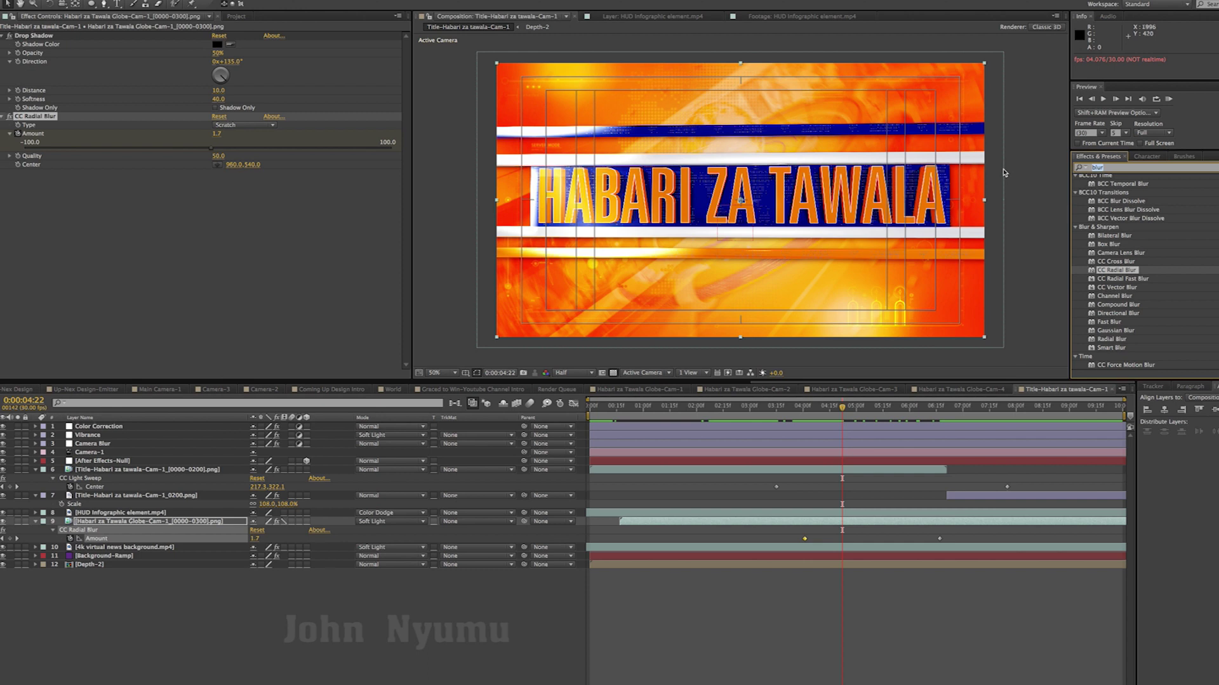
{"action": "type", "text": "cur"}
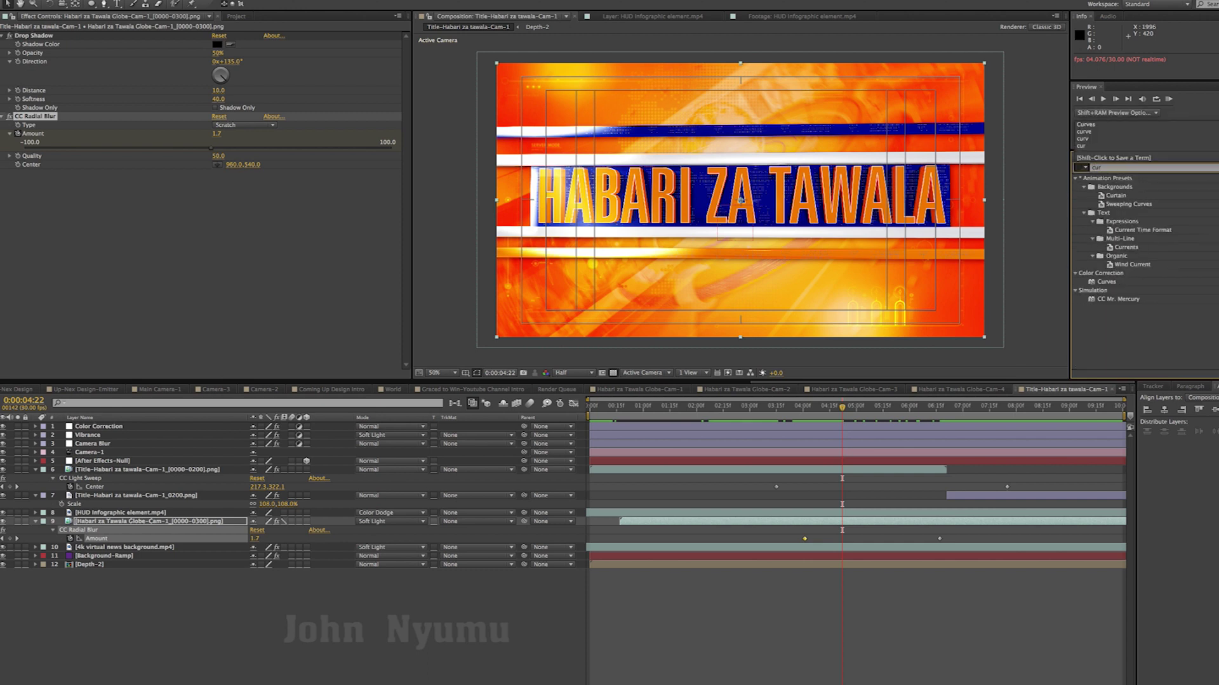
{"action": "type", "text": "ves"}
{"action": "left_click", "coordinate": [1102, 215]}
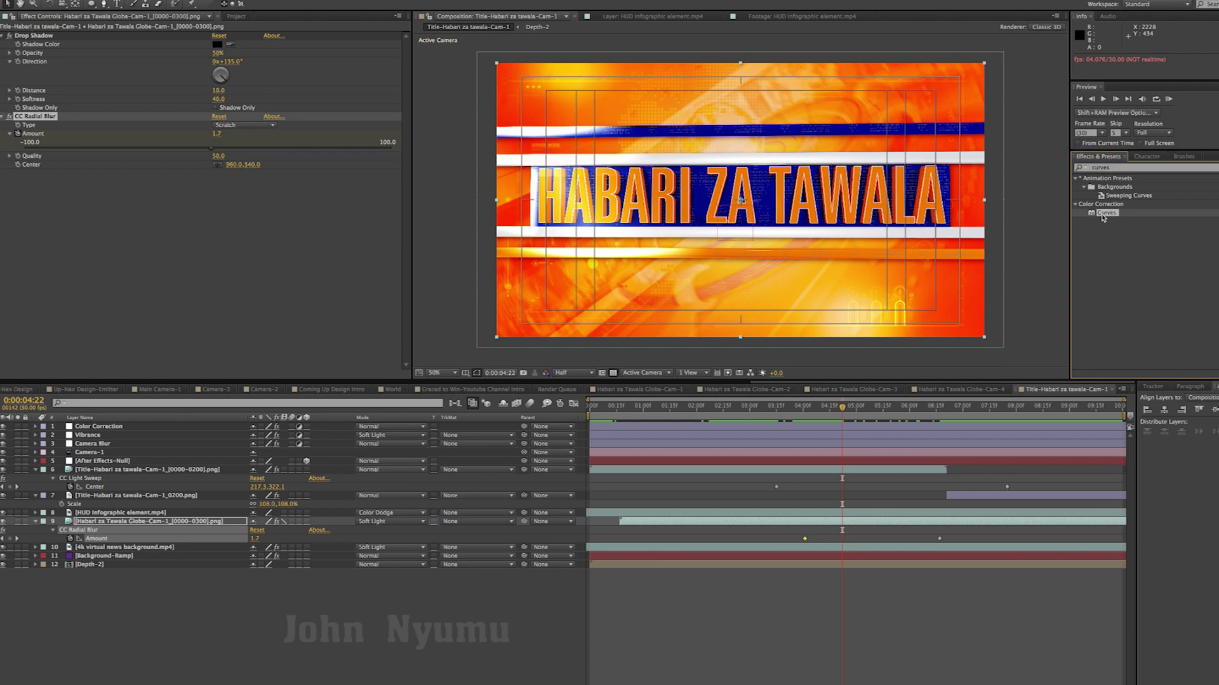
{"action": "left_click", "coordinate": [825, 470]}
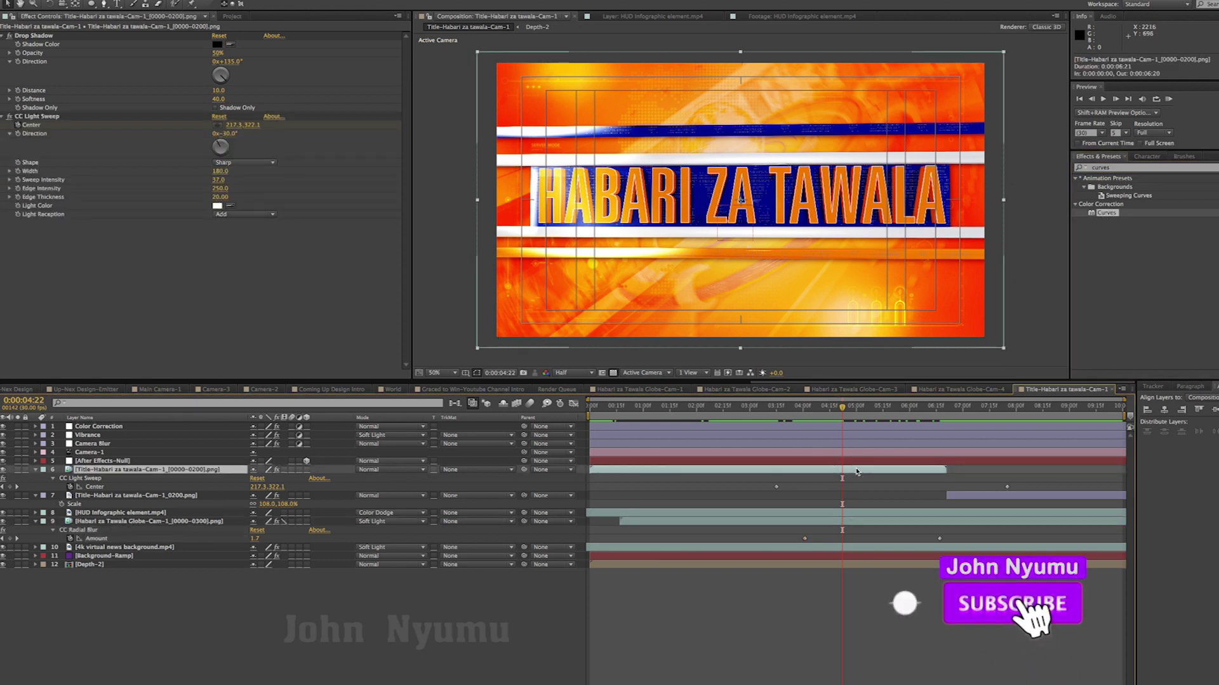
{"action": "left_click_drag", "start_coordinate": [1107, 219], "coordinate": [177, 207]}
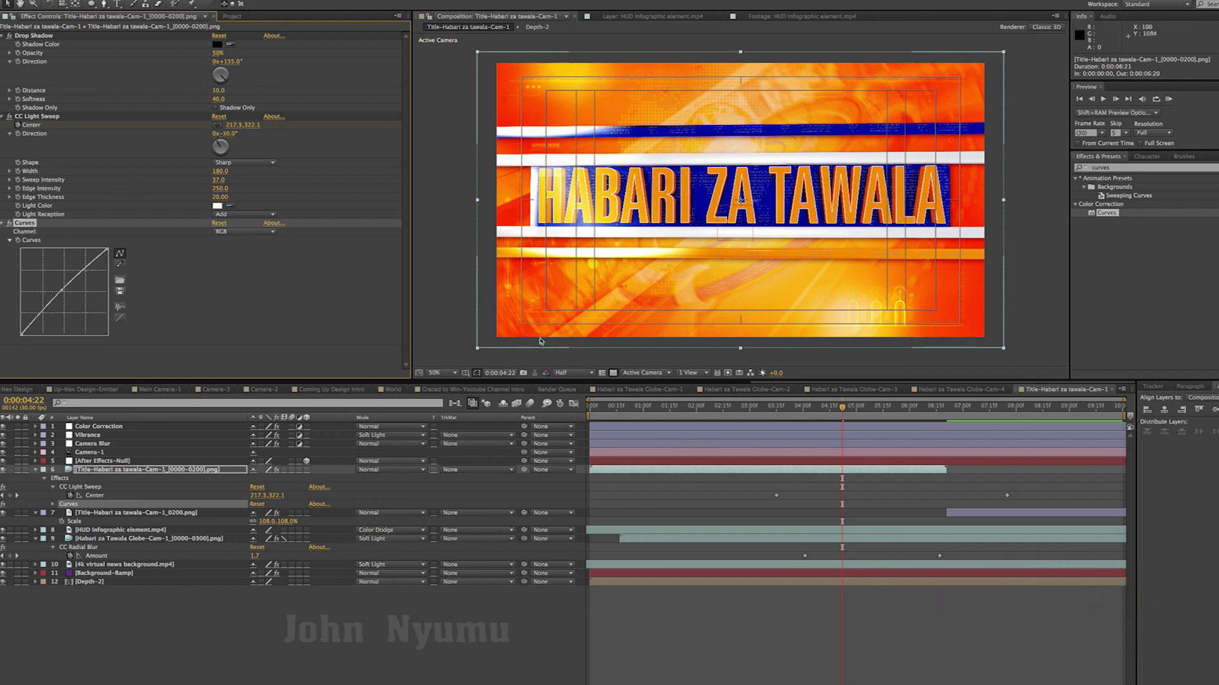
{"action": "left_click", "coordinate": [1009, 513]}
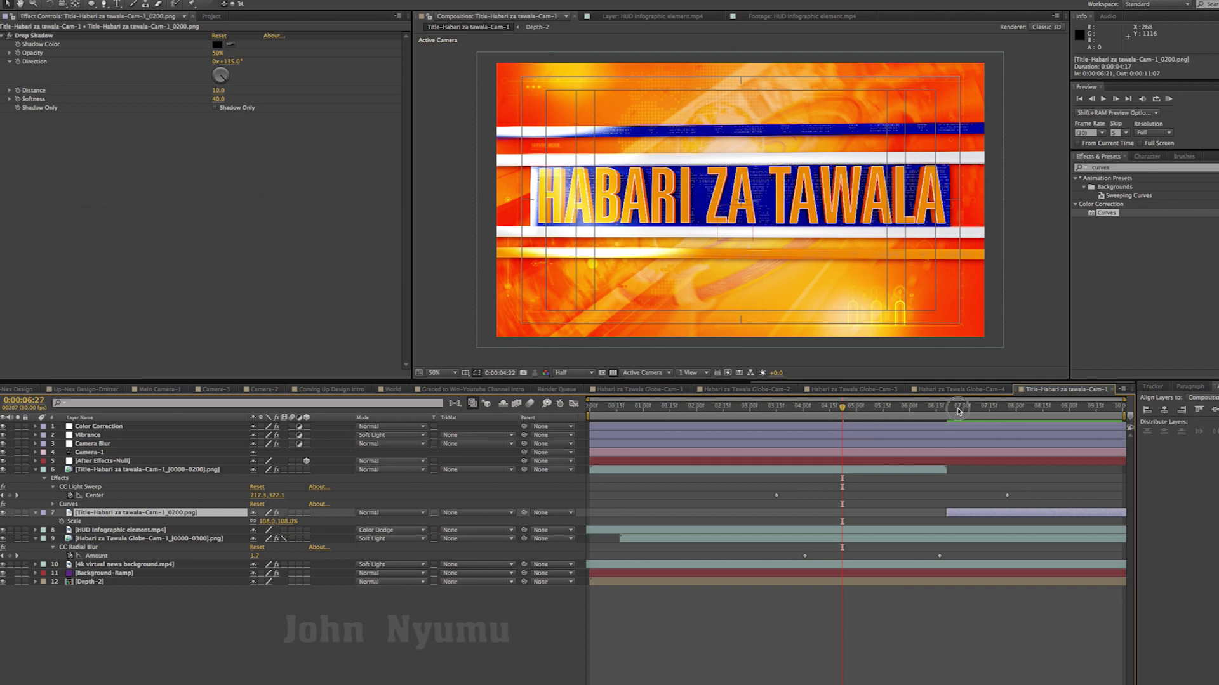
{"action": "left_click", "coordinate": [958, 411]}
{"action": "key", "text": "ctrl+v"}
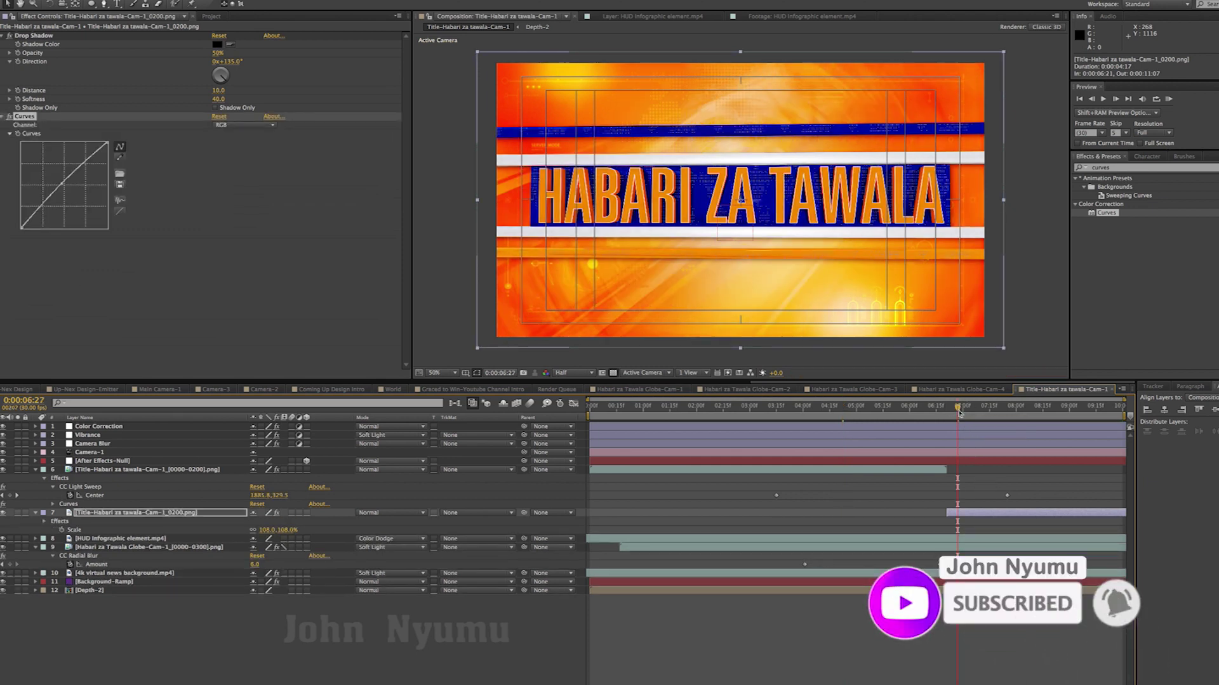
Step: Move the playhead to 0:00:06:12 and select the first title layer
{"action": "left_click_drag", "start_coordinate": [959, 411], "coordinate": [919, 412]}
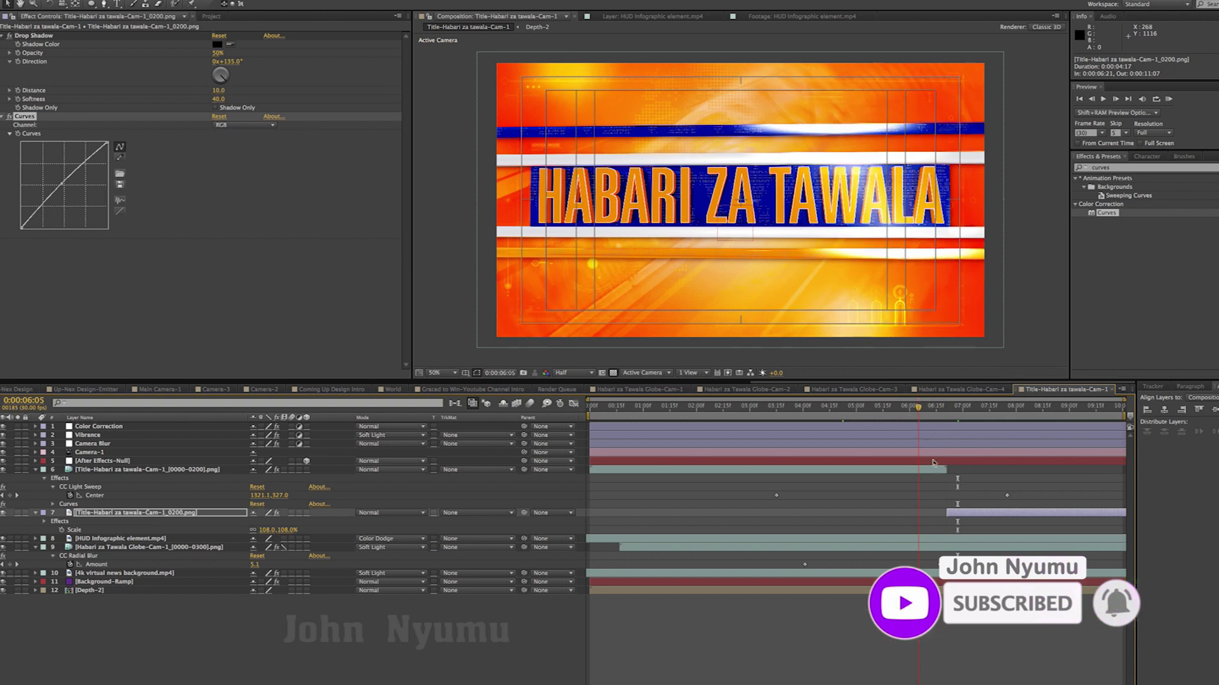
{"action": "left_click", "coordinate": [926, 407]}
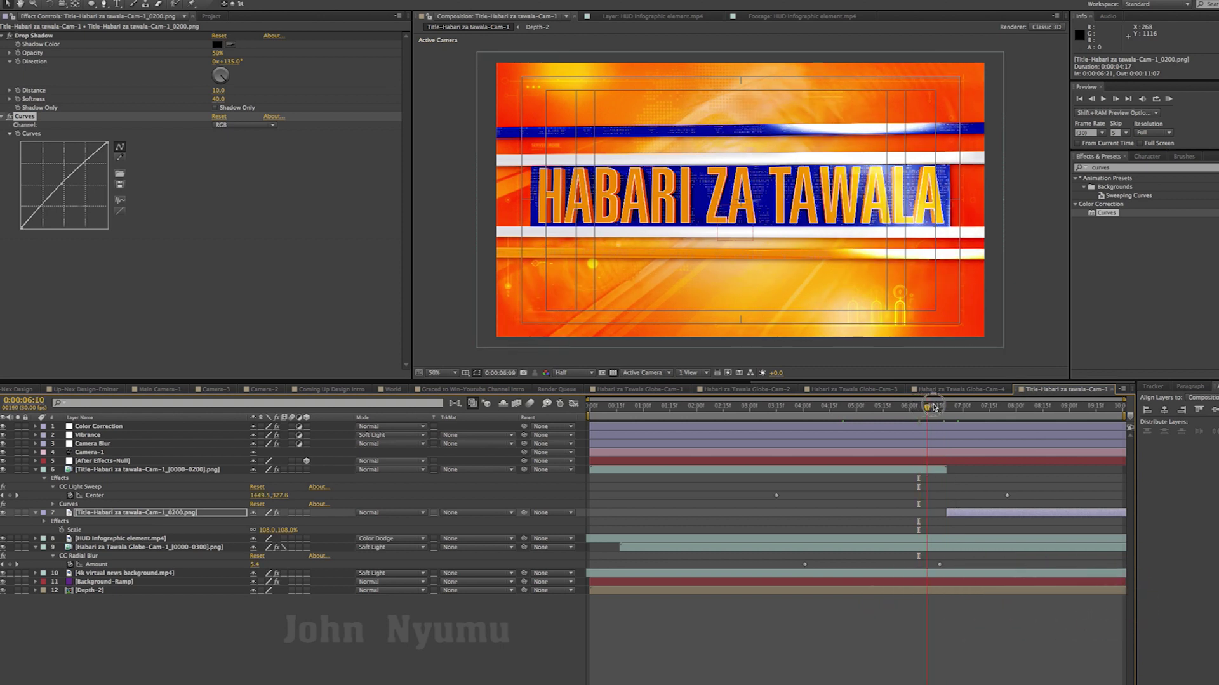
{"action": "left_click", "coordinate": [930, 407]}
{"action": "left_click", "coordinate": [916, 470]}
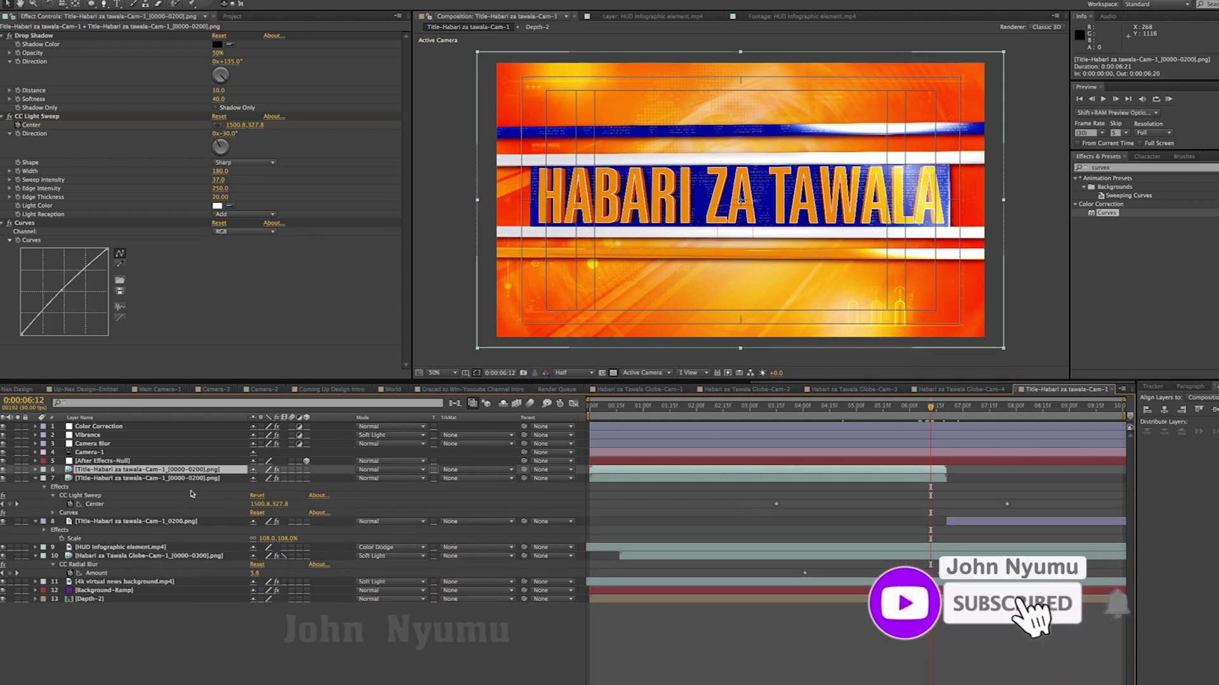
Step: Duplicate the first title layer and scale the copy to 150%
{"action": "key", "text": "ctrl+d"}
{"action": "key", "text": "s"}
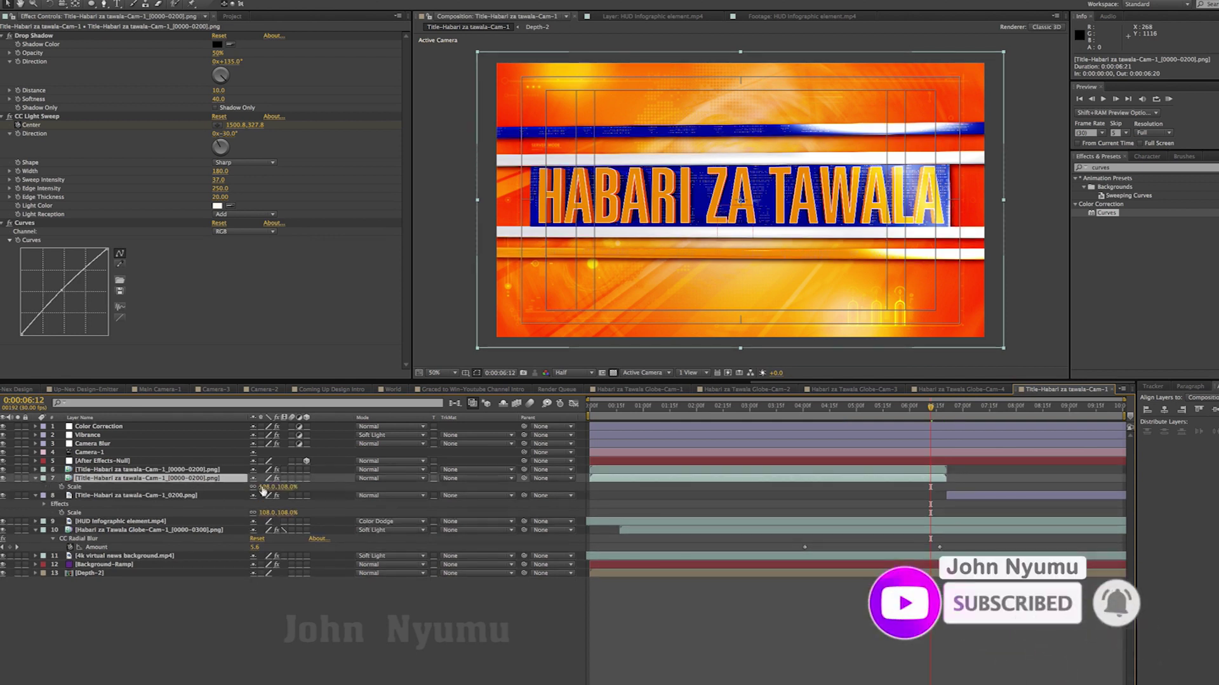
{"action": "type", "text": "150"}
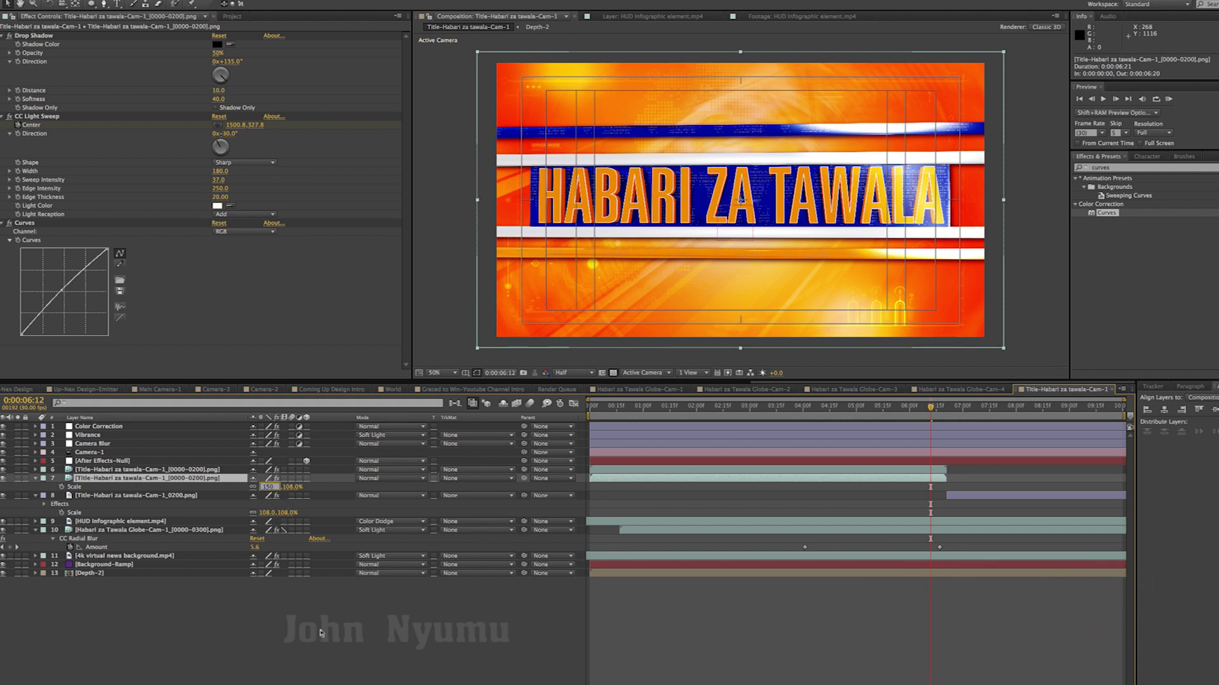
{"action": "left_click", "coordinate": [321, 633]}
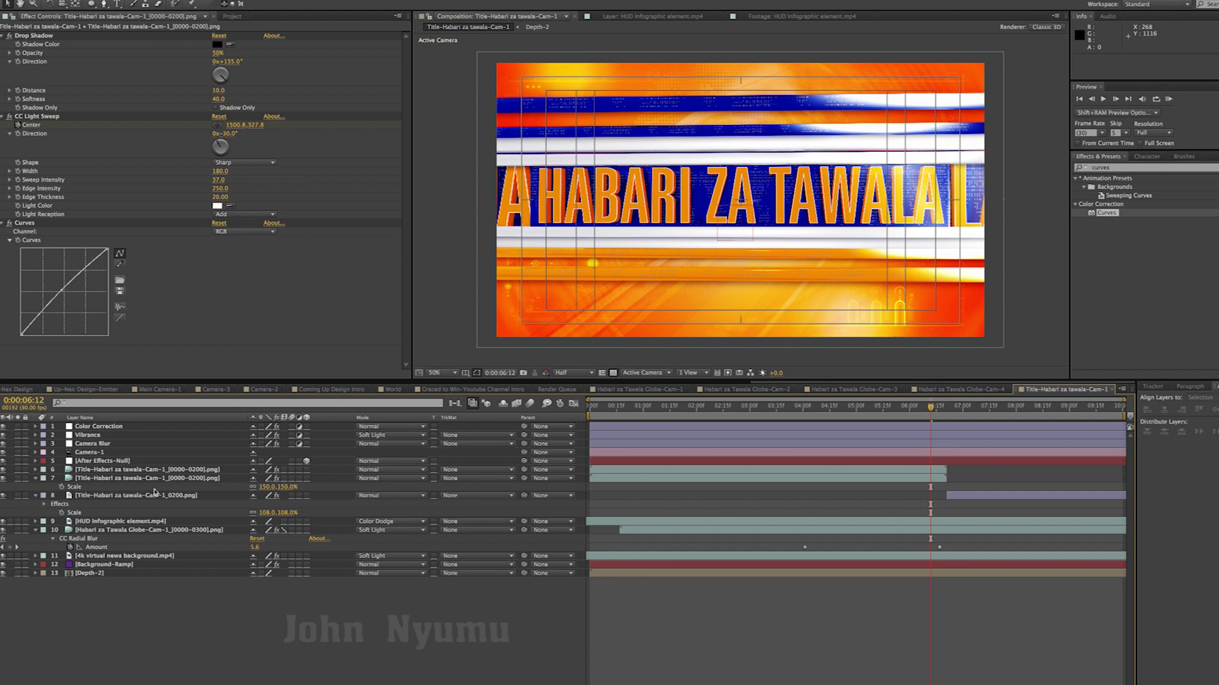
Step: Blend the copy with Soft Light and lower its opacity to 30%
{"action": "left_click", "coordinate": [155, 478]}
{"action": "left_click", "coordinate": [377, 478]}
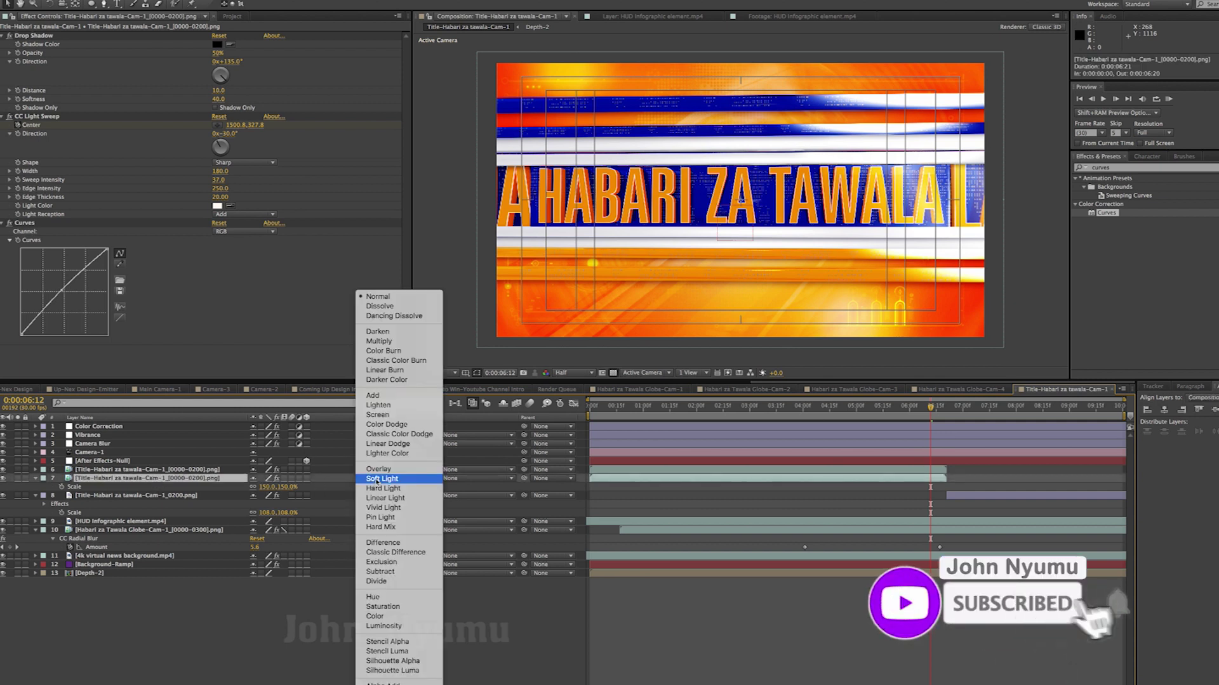
{"action": "left_click", "coordinate": [376, 479]}
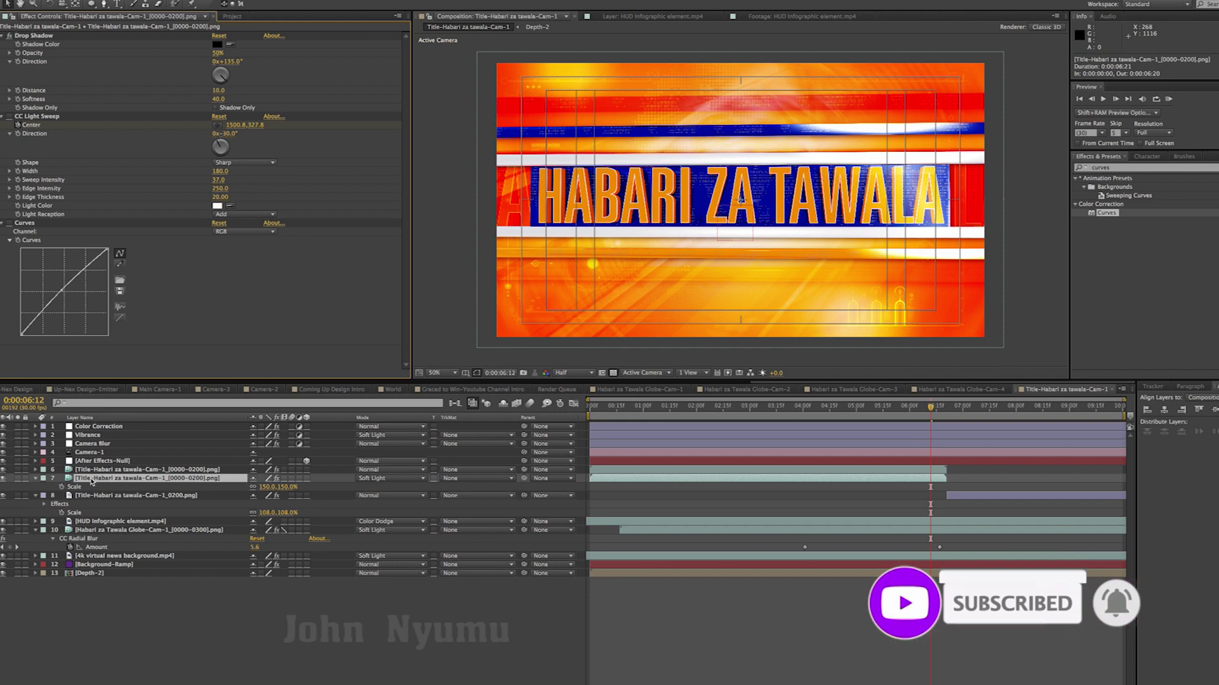
{"action": "key", "text": "t"}
{"action": "left_click", "coordinate": [257, 486]}
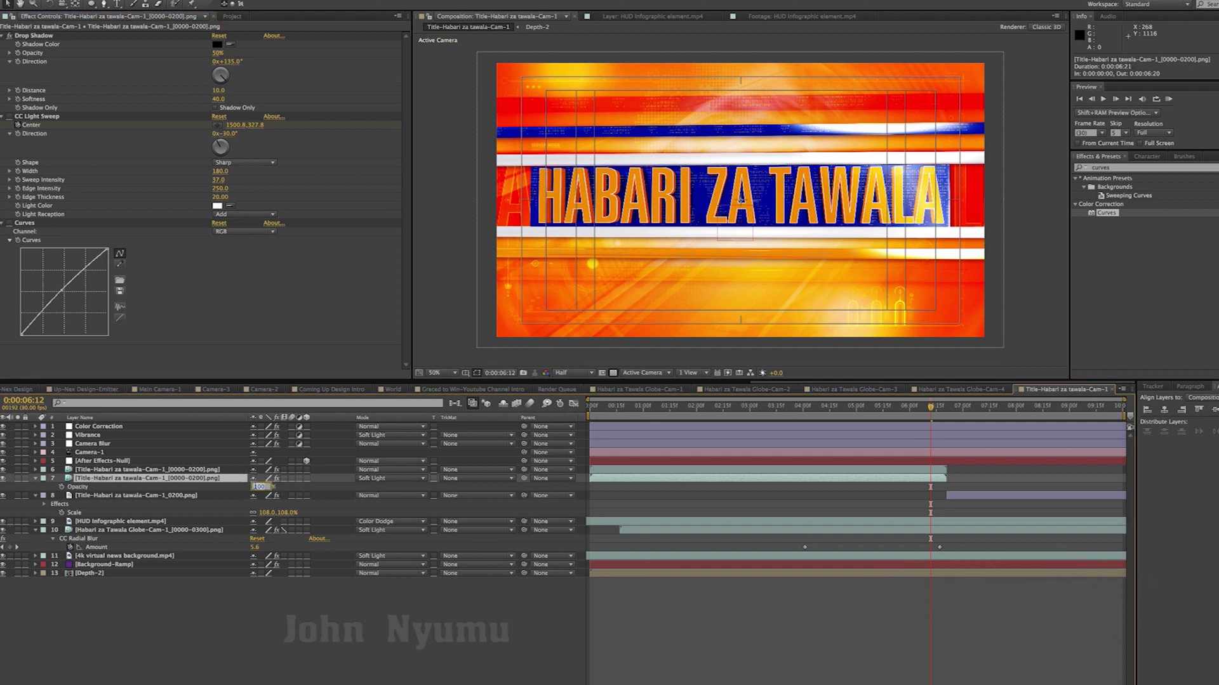
{"action": "left_click", "coordinate": [235, 645]}
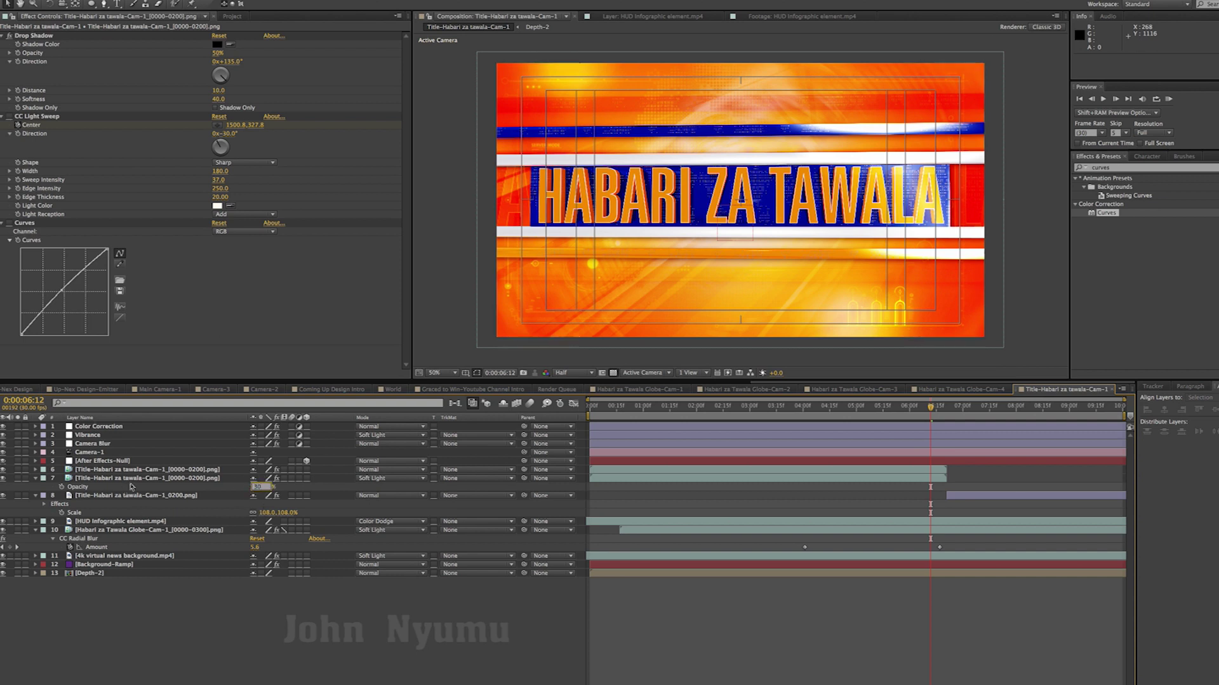
{"action": "left_click", "coordinate": [221, 645]}
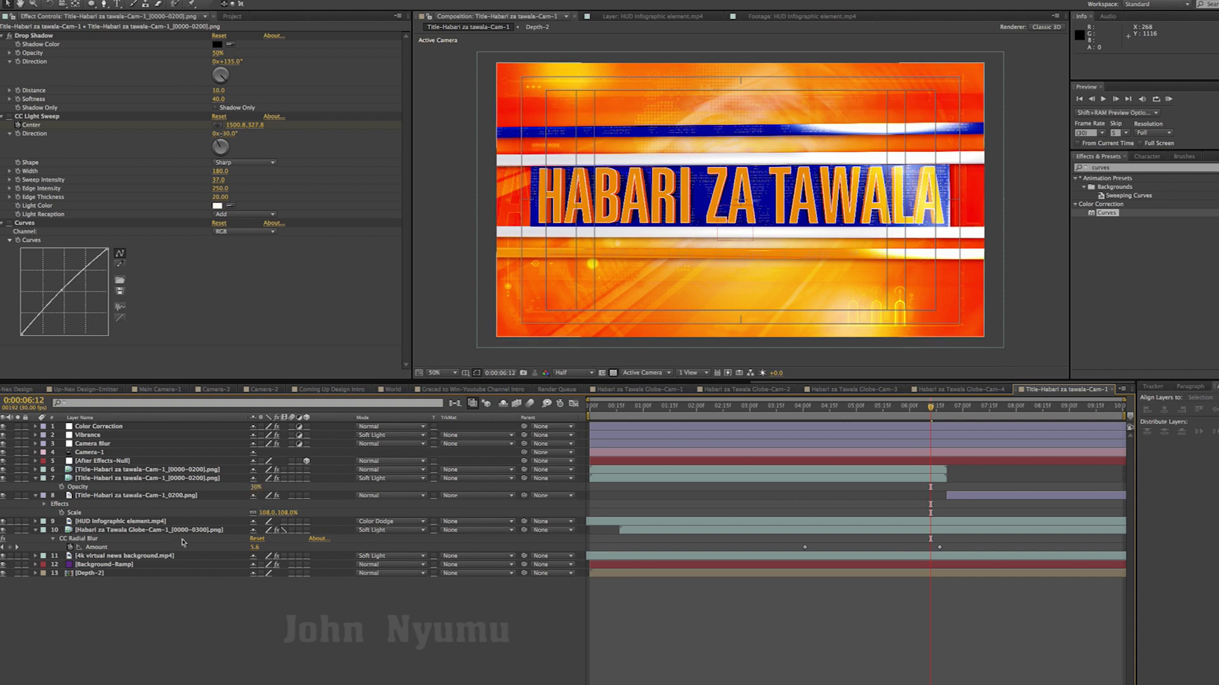
{"action": "left_click", "coordinate": [1006, 495]}
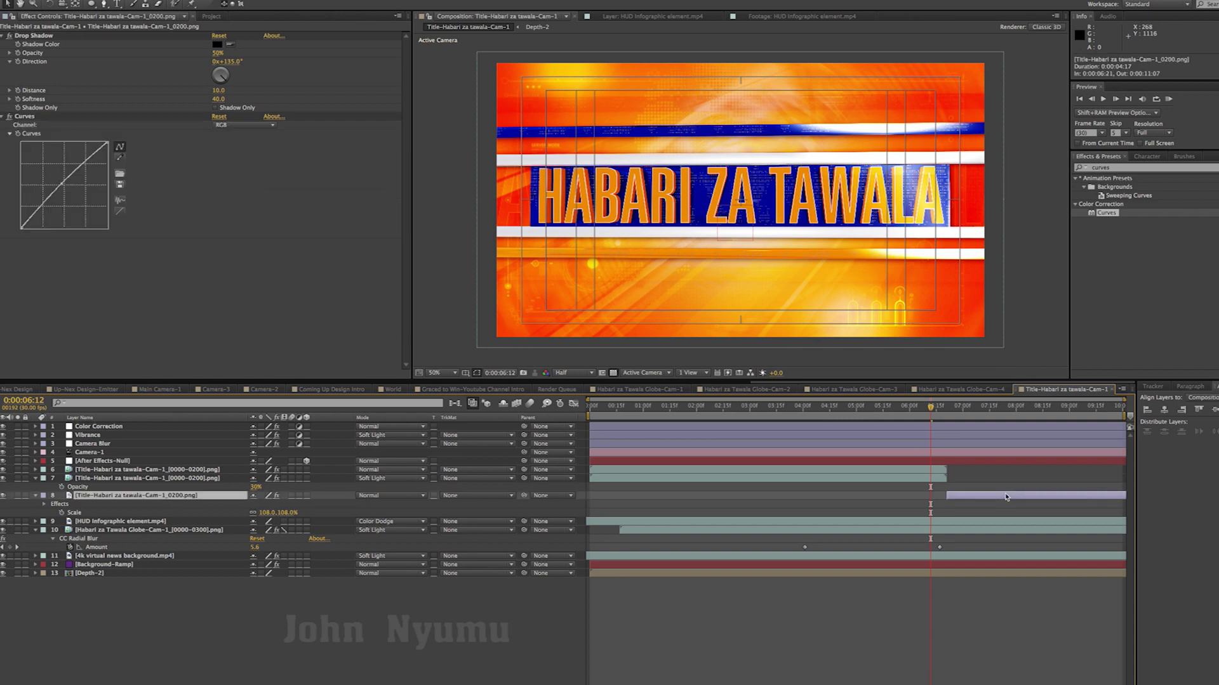
Step: Duplicate the second title layer, scale the copy to 150% and blend it Soft Light
{"action": "key", "text": "ctrl+d"}
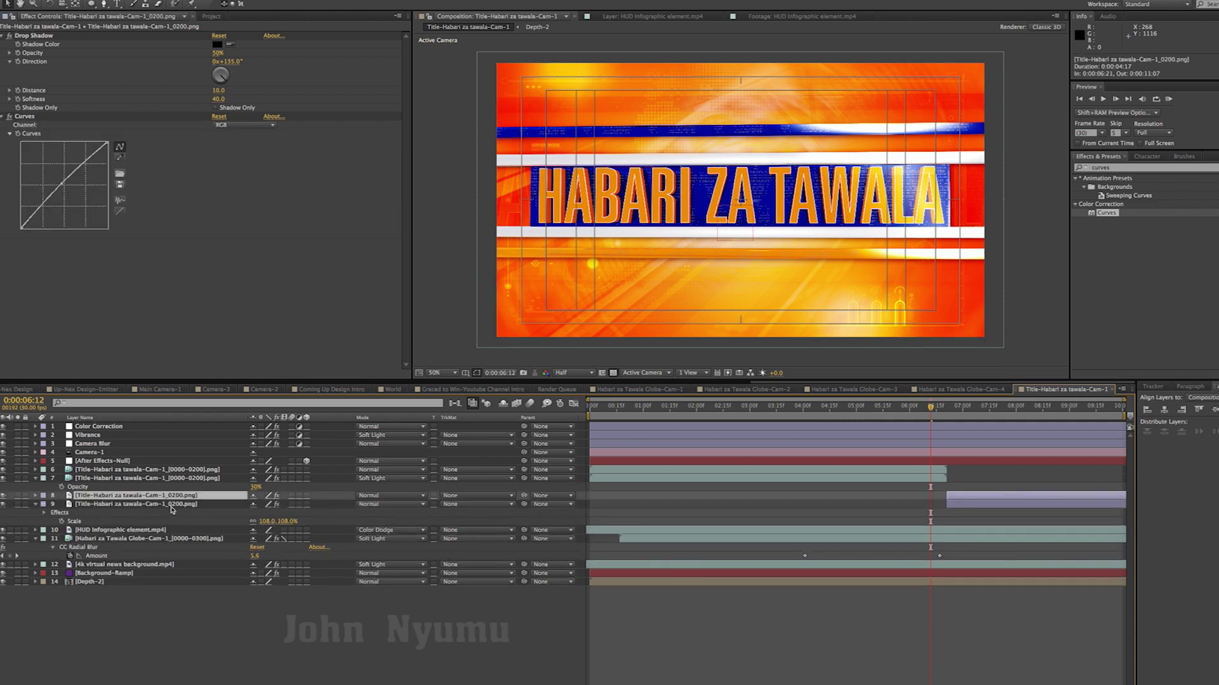
{"action": "left_click", "coordinate": [170, 506]}
{"action": "key", "text": "s"}
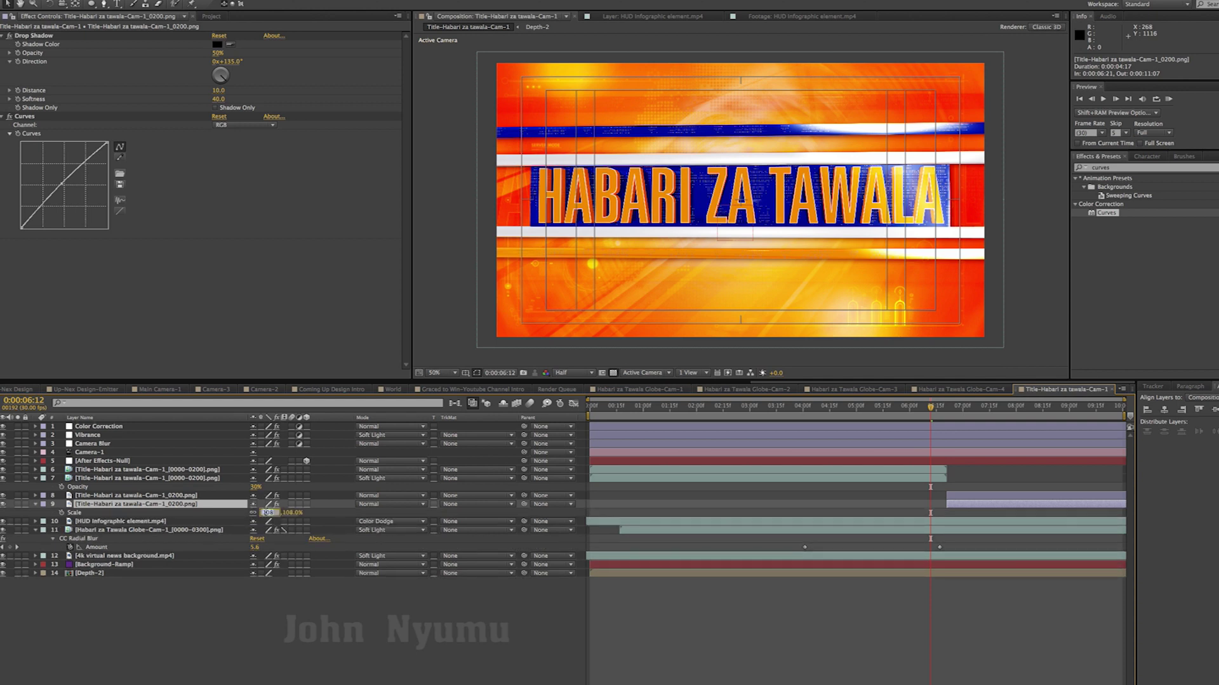
{"action": "left_click", "coordinate": [220, 621]}
{"action": "left_click", "coordinate": [169, 506]}
{"action": "left_click", "coordinate": [389, 507]}
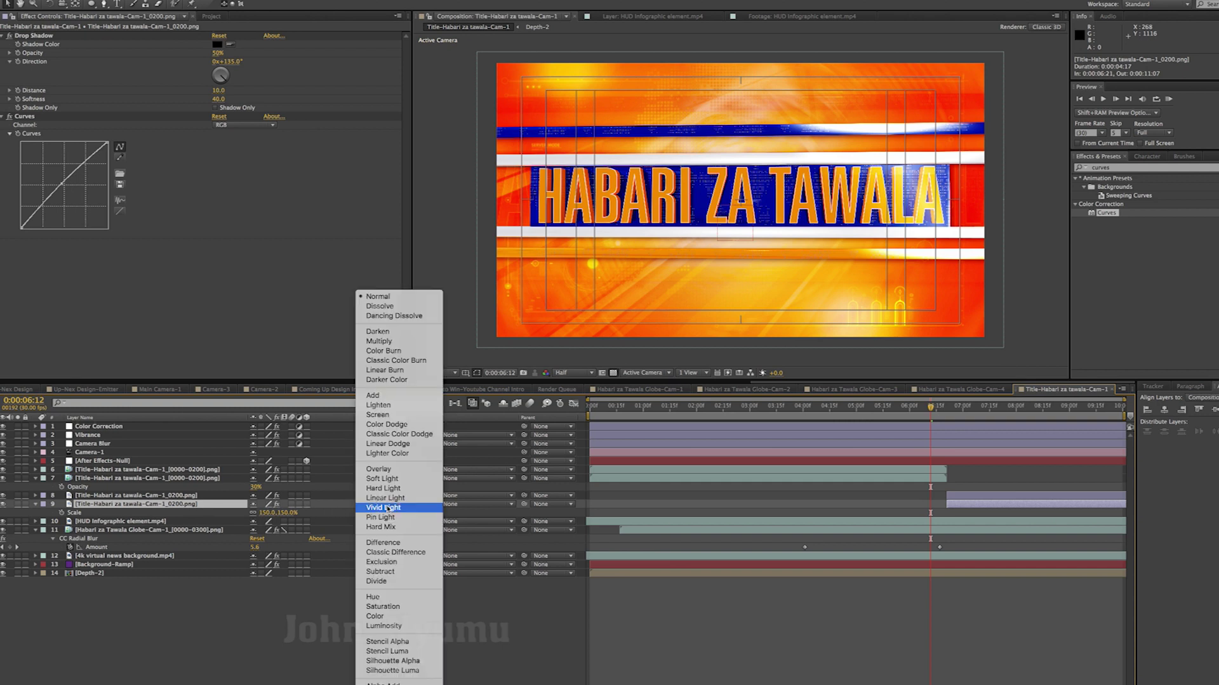
{"action": "left_click", "coordinate": [380, 479]}
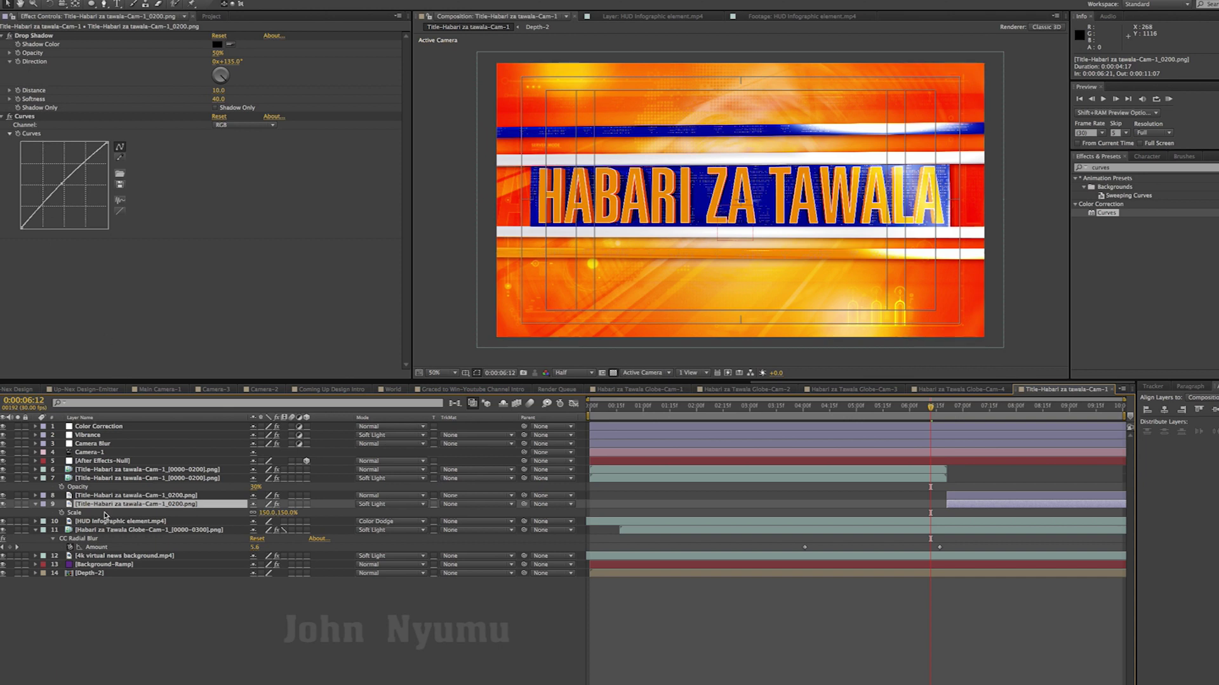
Step: Set the duplicate title layer's opacity to 30% at 0:00:07:28
{"action": "left_click", "coordinate": [107, 480]}
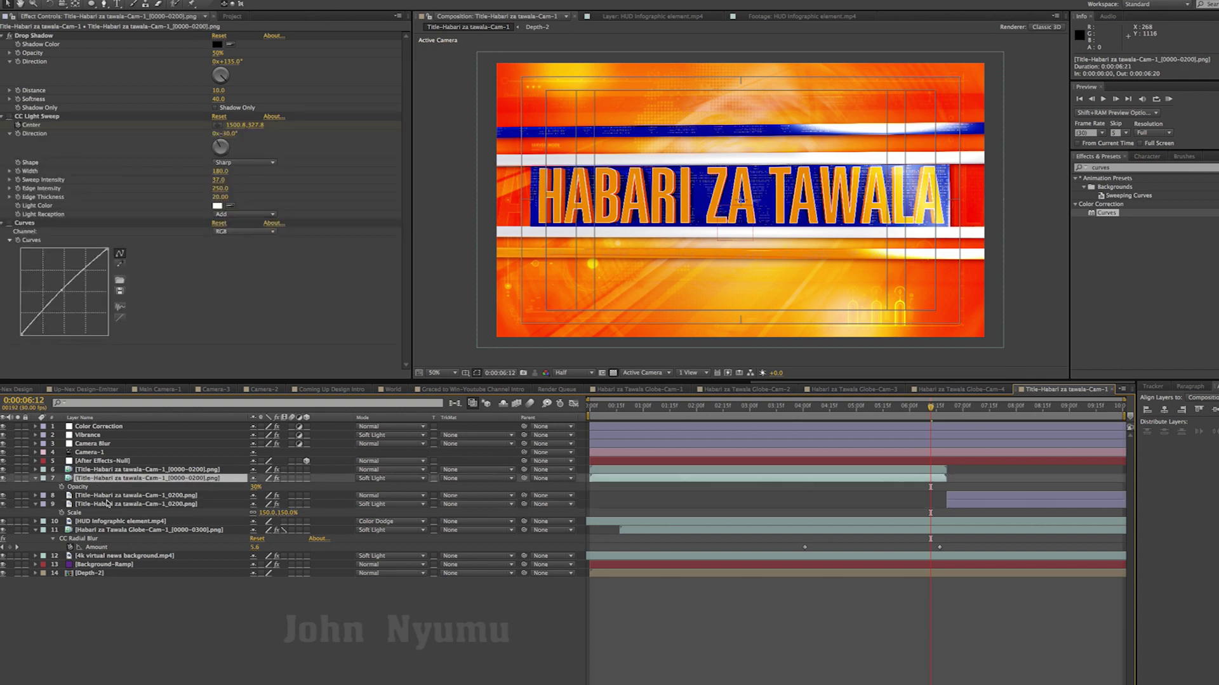
{"action": "left_click", "coordinate": [108, 504]}
{"action": "left_click", "coordinate": [9, 119]}
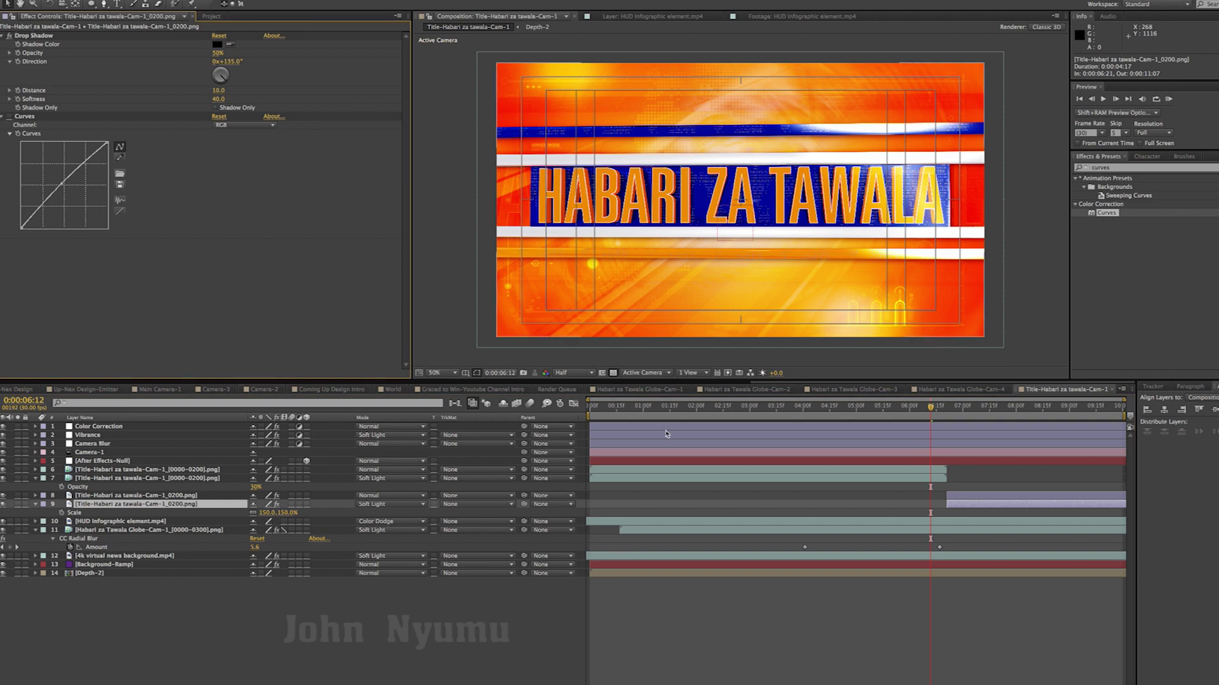
{"action": "left_click_drag", "start_coordinate": [938, 411], "coordinate": [1012, 409]}
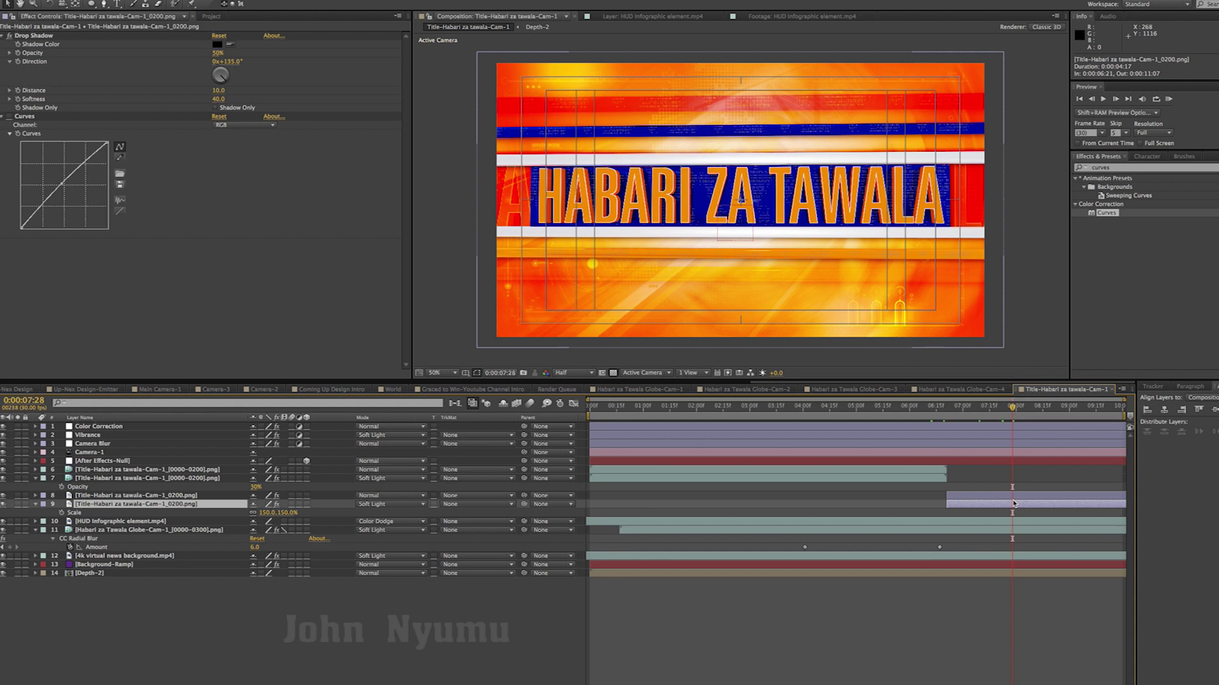
{"action": "key", "text": "t"}
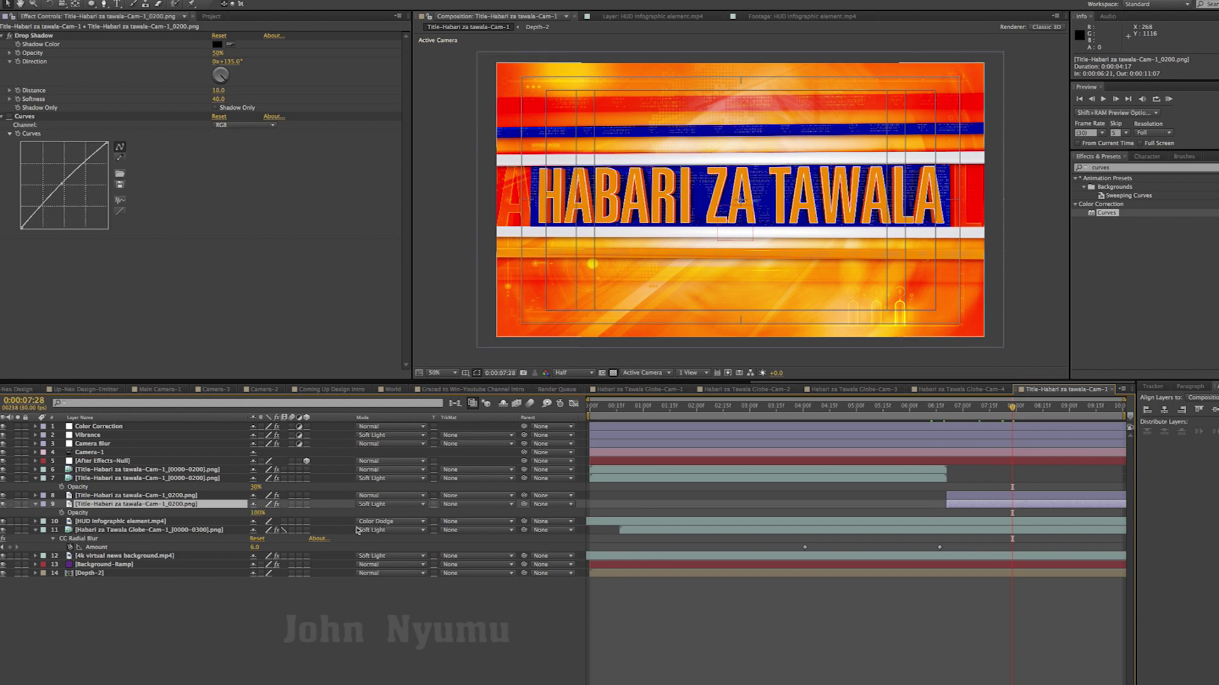
{"action": "left_click", "coordinate": [256, 513]}
{"action": "type", "text": "30"}
{"action": "left_click", "coordinate": [312, 645]}
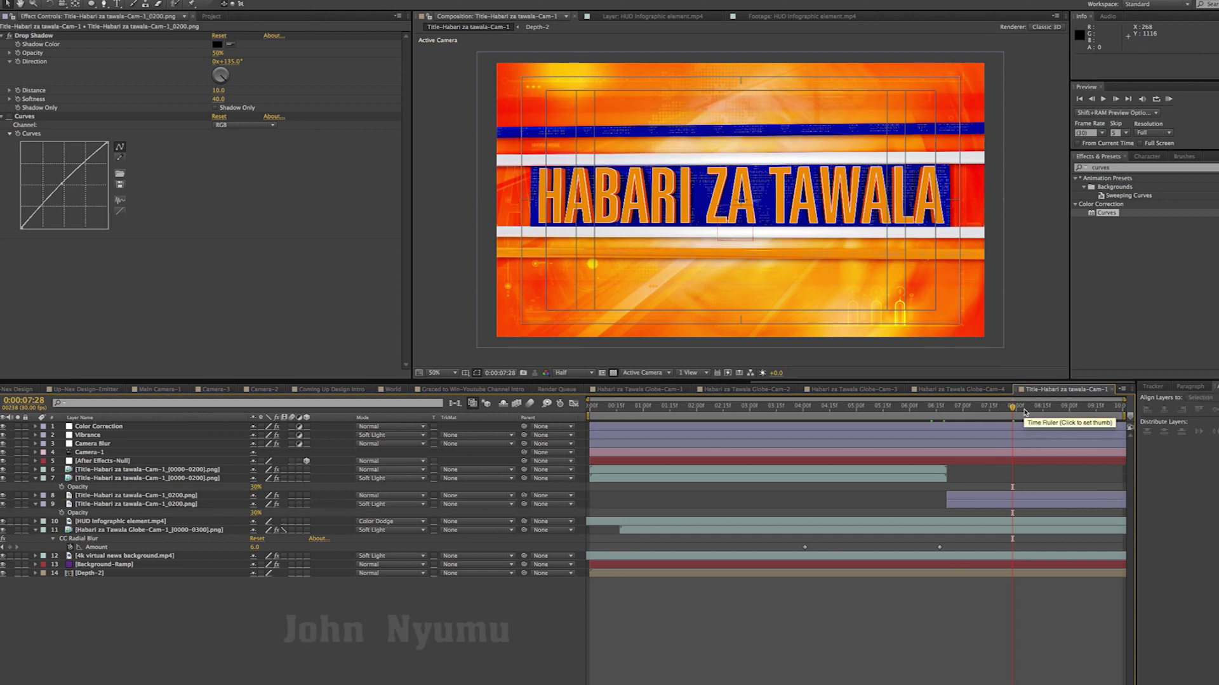
Step: Scrub back to review the change, reveal keyframes, and fit the composition in the viewer
{"action": "left_click_drag", "start_coordinate": [1014, 413], "coordinate": [928, 412]}
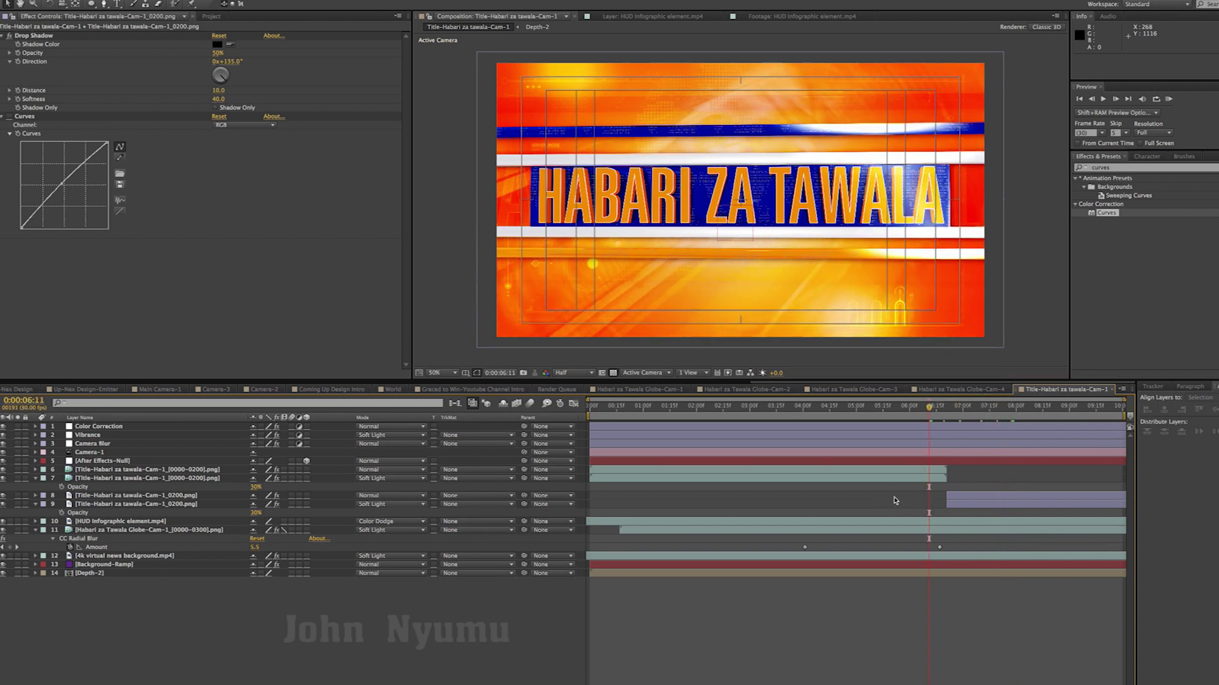
{"action": "key", "text": "u"}
{"action": "key", "text": "u"}
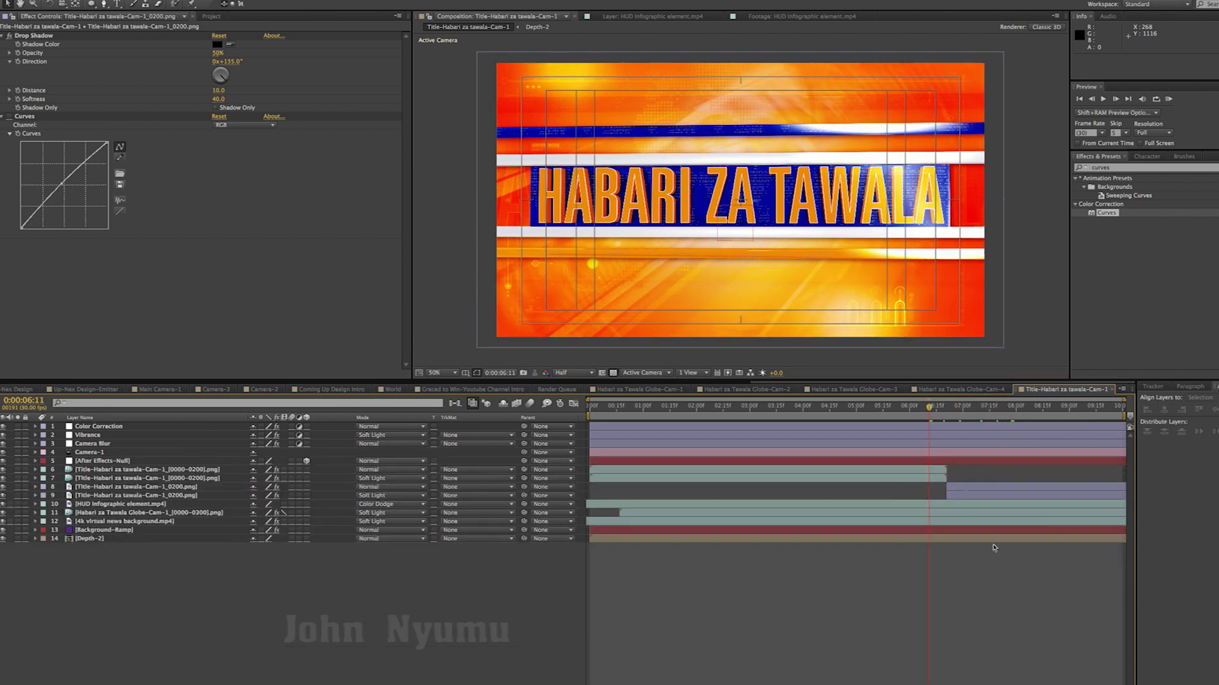
{"action": "left_click", "coordinate": [884, 408]}
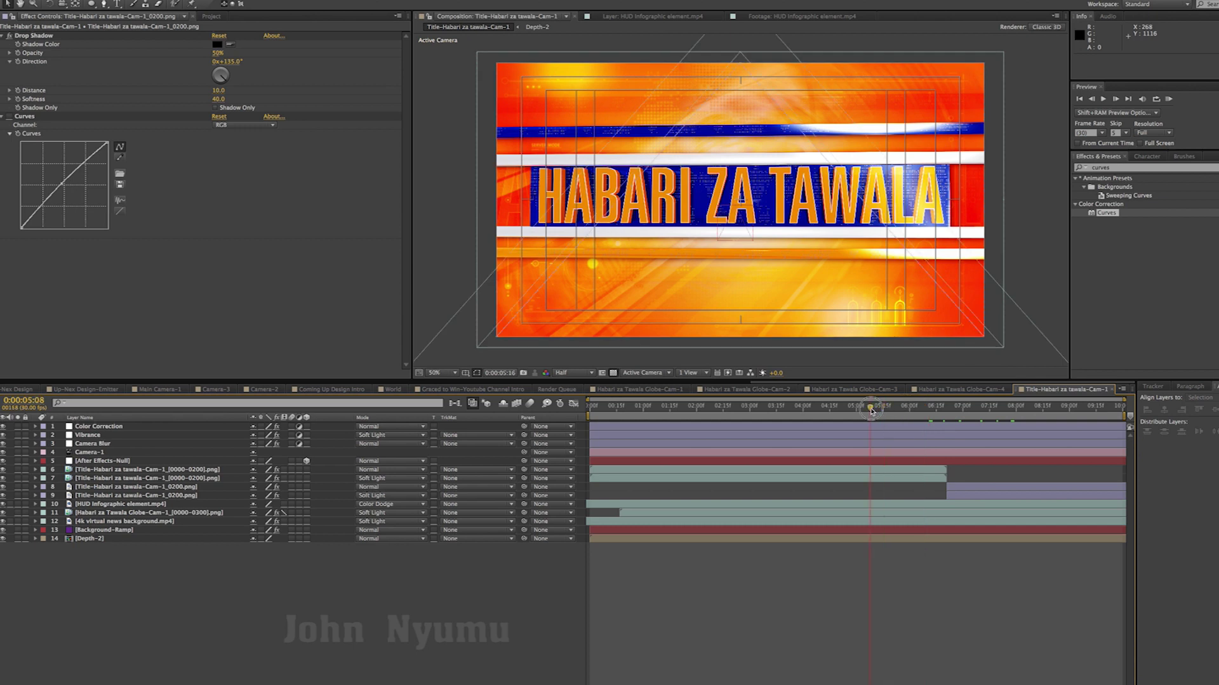
{"action": "left_click", "coordinate": [438, 373]}
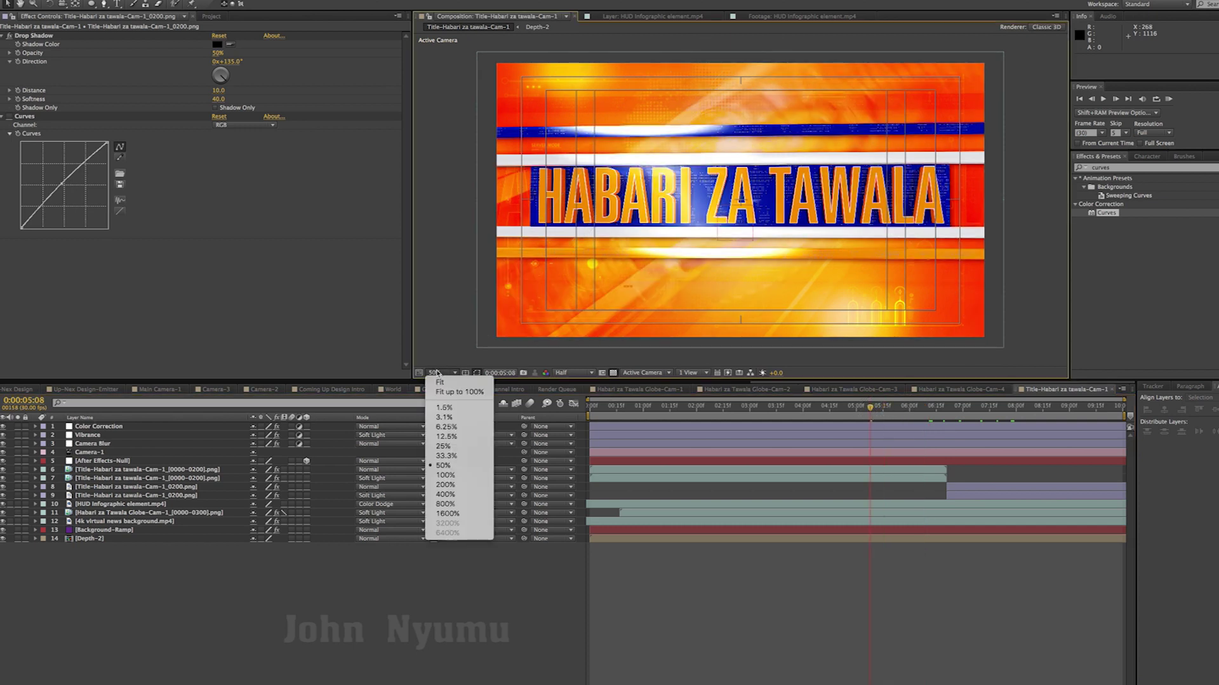
{"action": "left_click", "coordinate": [440, 383]}
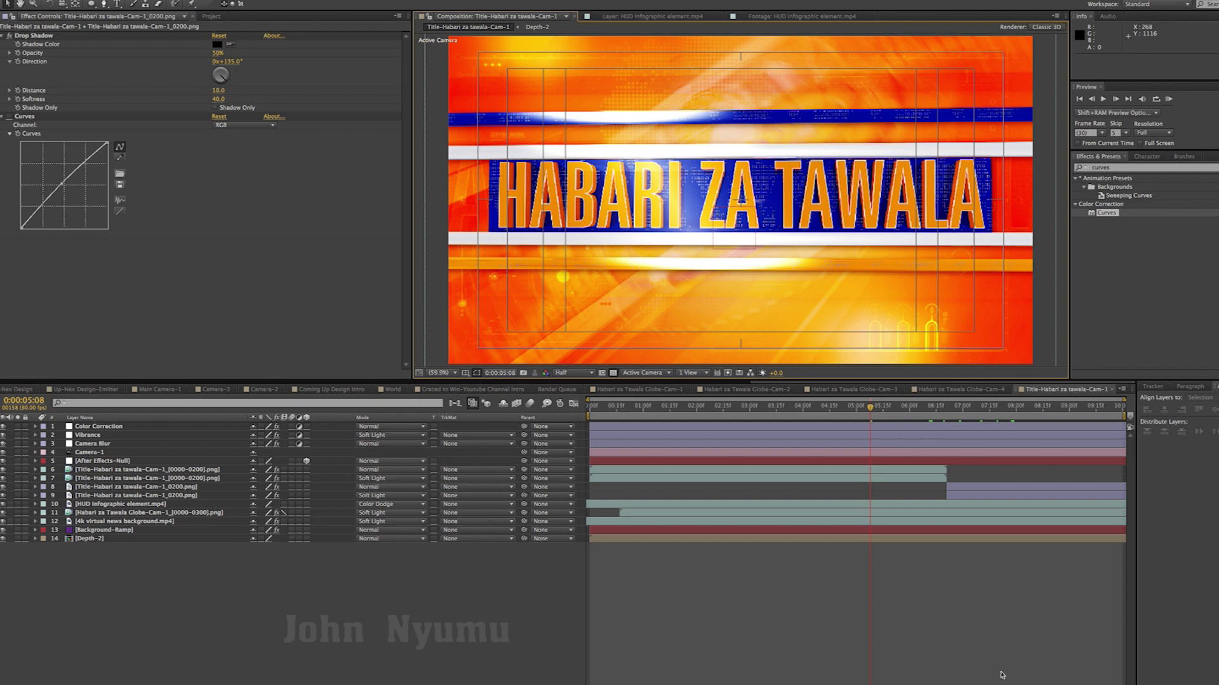
Step: Preview the title transition from 0:00:06:05, hiding layer 8 to compare
{"action": "mouse_move", "coordinate": [871, 417]}
{"action": "left_mouse_down"}
{"action": "mouse_move", "coordinate": [780, 408]}
{"action": "mouse_move", "coordinate": [919, 418]}
{"action": "left_mouse_up"}
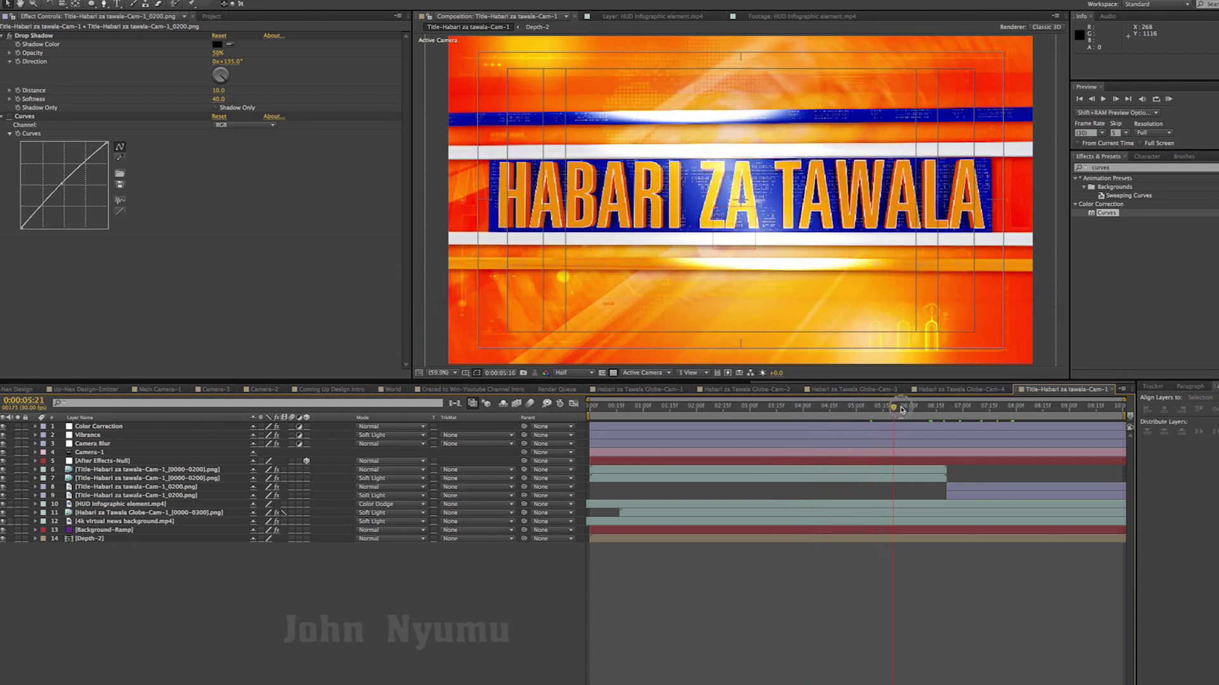
{"action": "left_click", "coordinate": [921, 413]}
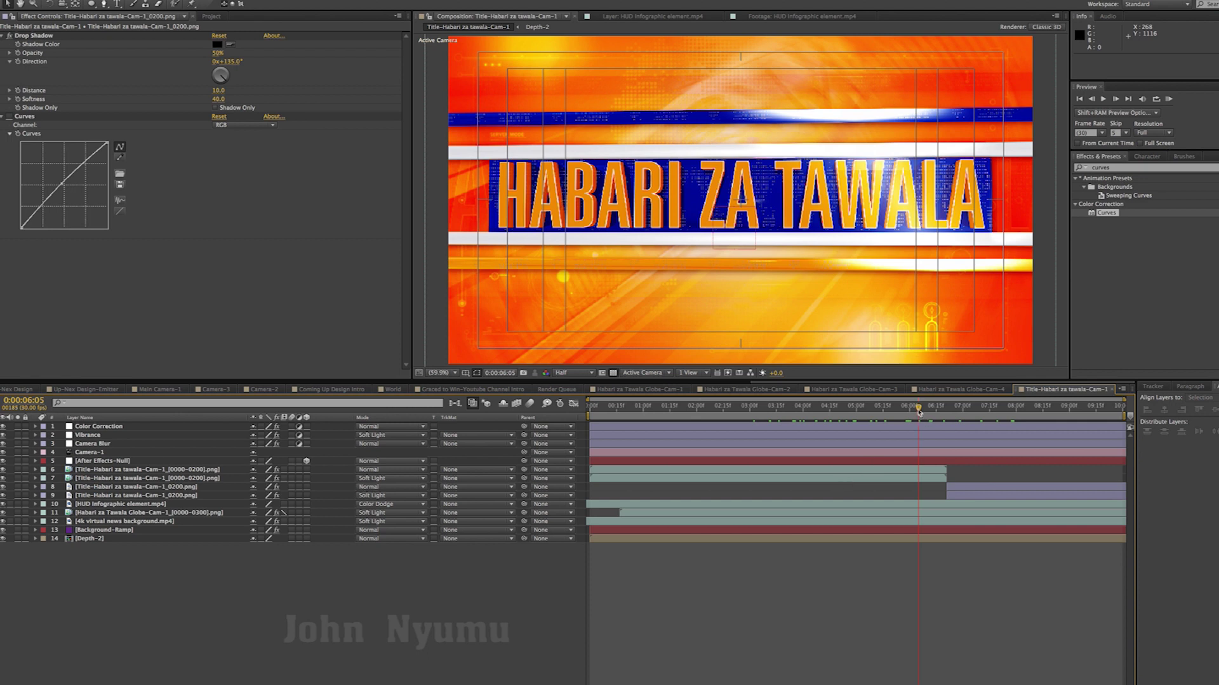
{"action": "key", "text": "space"}
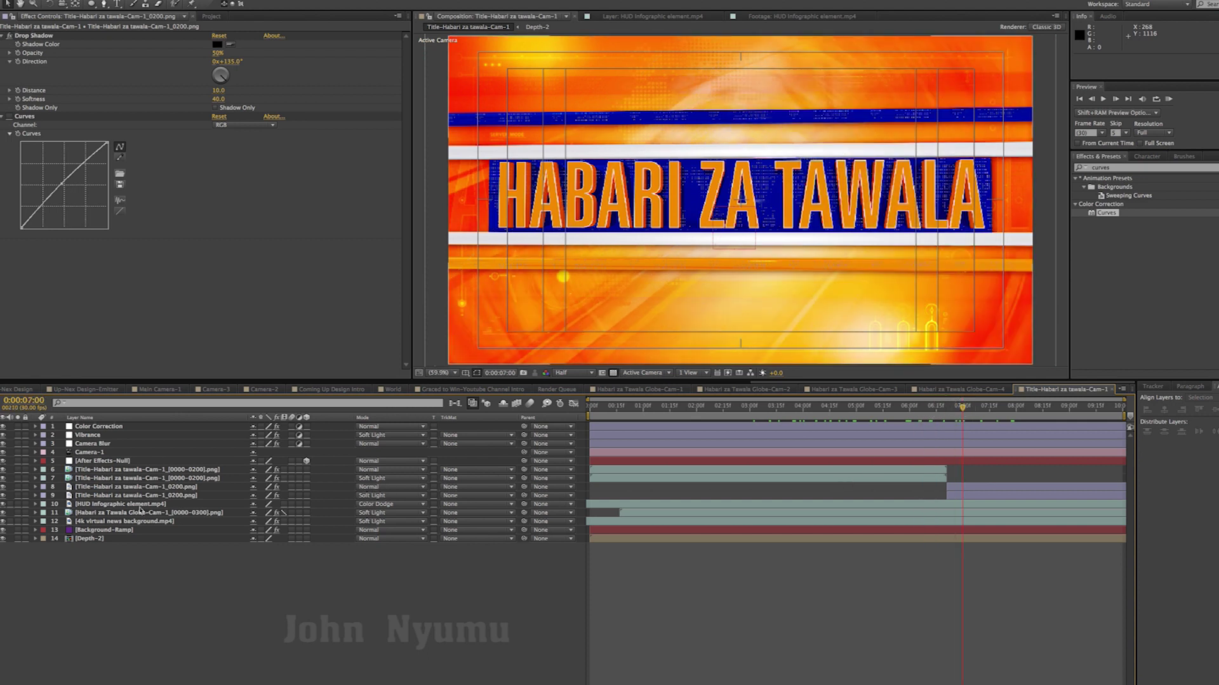
{"action": "left_click", "coordinate": [95, 494]}
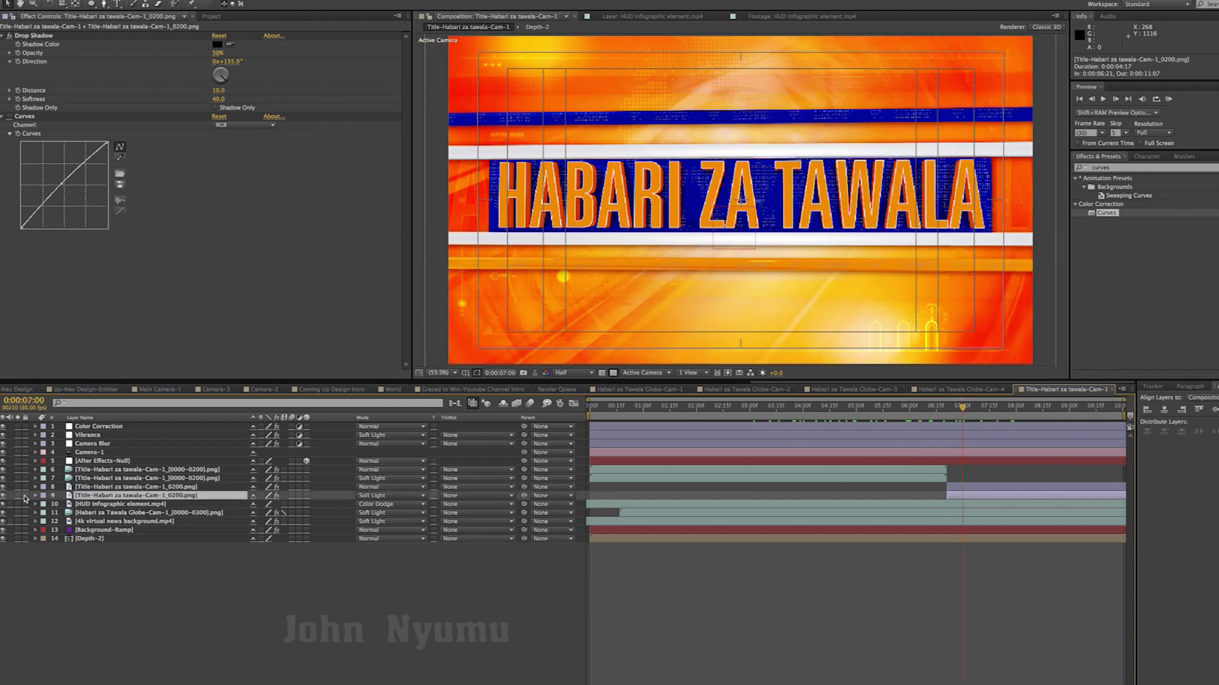
{"action": "left_click", "coordinate": [96, 488]}
{"action": "left_click", "coordinate": [4, 487]}
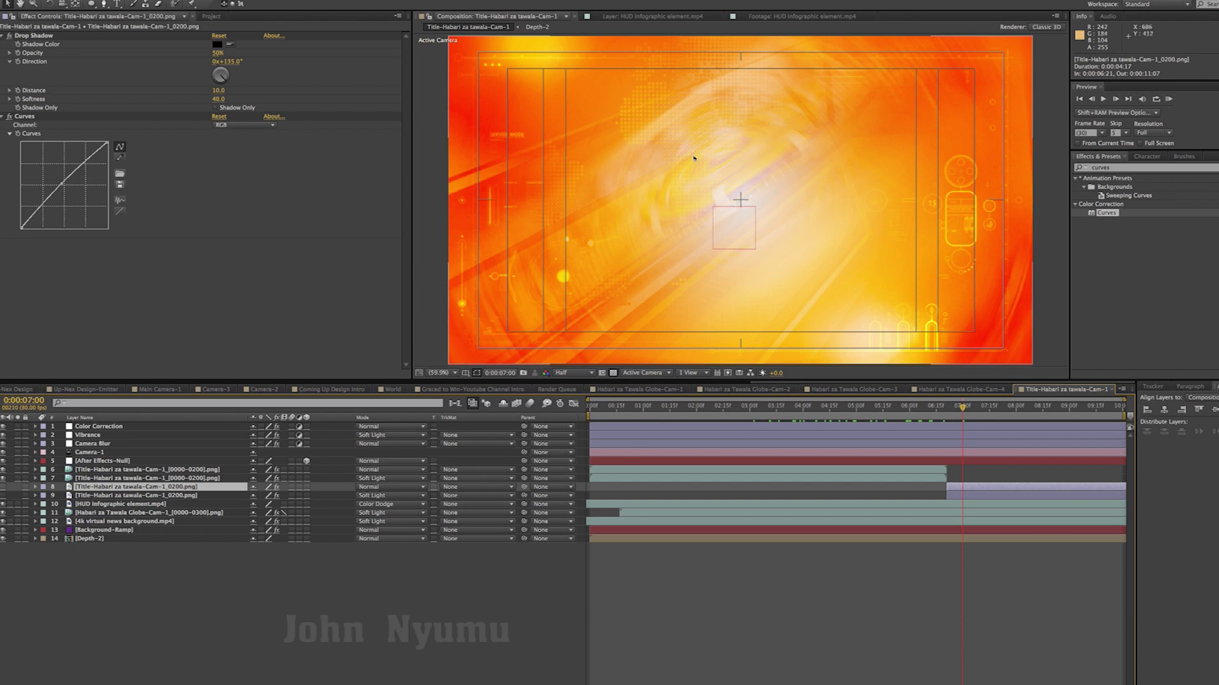
{"action": "left_click_drag", "start_coordinate": [990, 416], "coordinate": [1121, 412]}
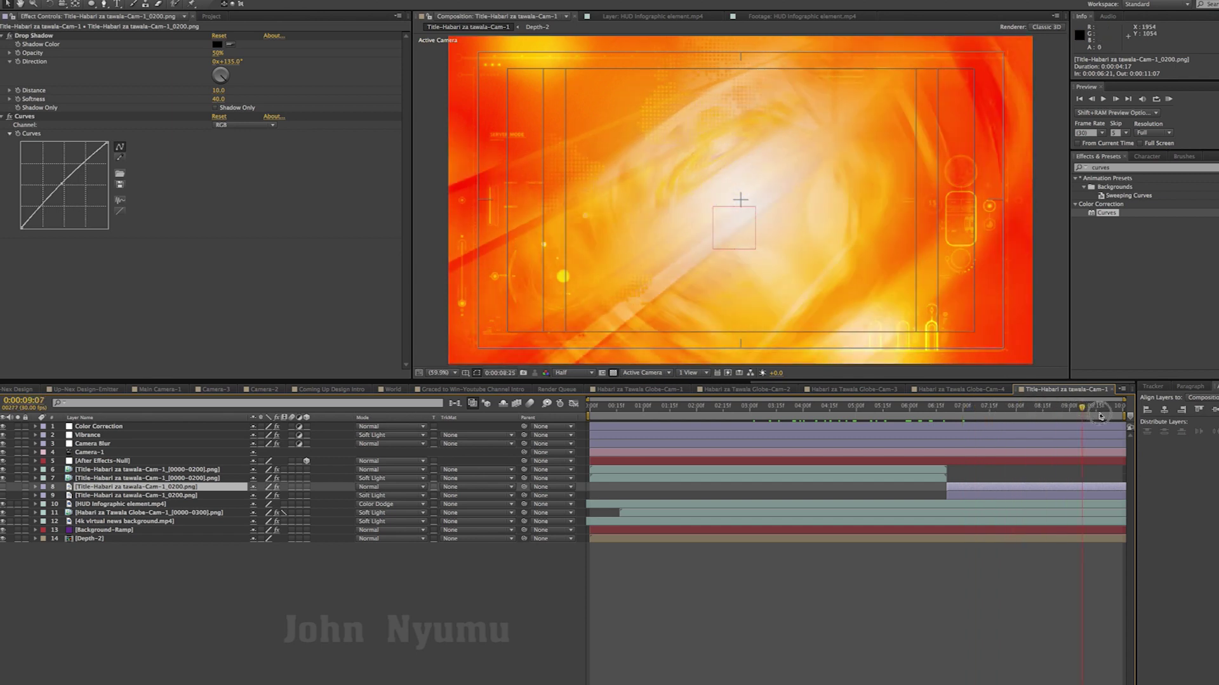
{"action": "left_click_drag", "start_coordinate": [990, 416], "coordinate": [644, 412]}
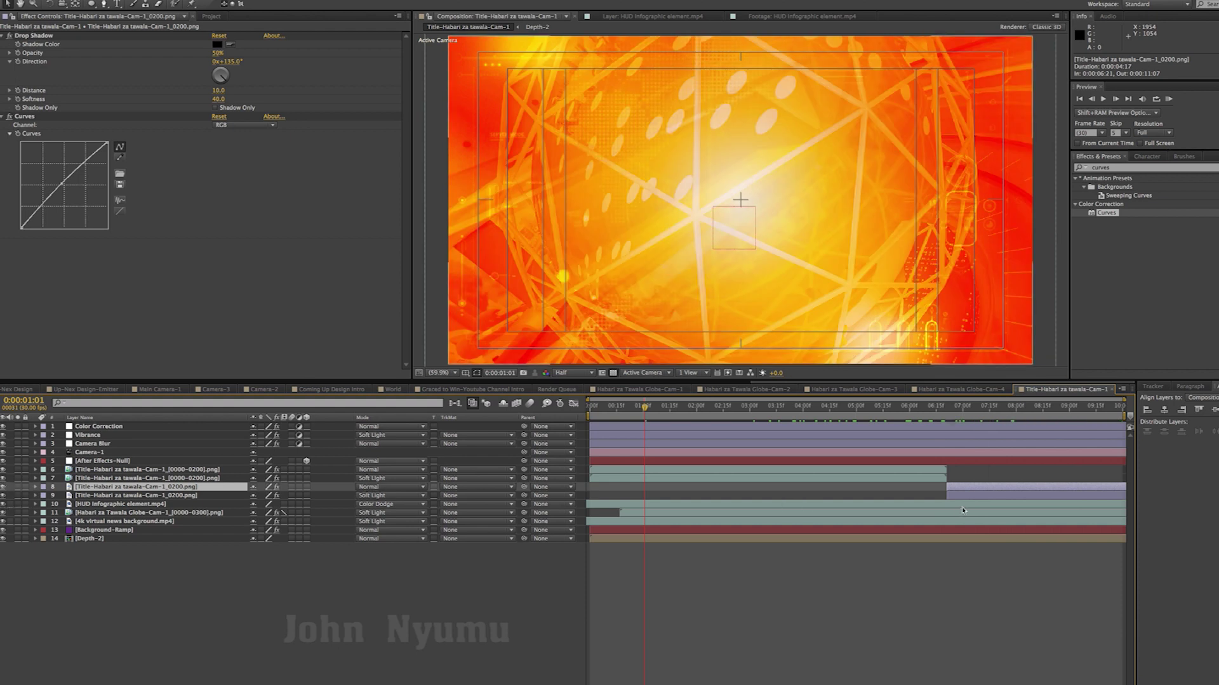
{"action": "left_click_drag", "start_coordinate": [788, 411], "coordinate": [959, 408]}
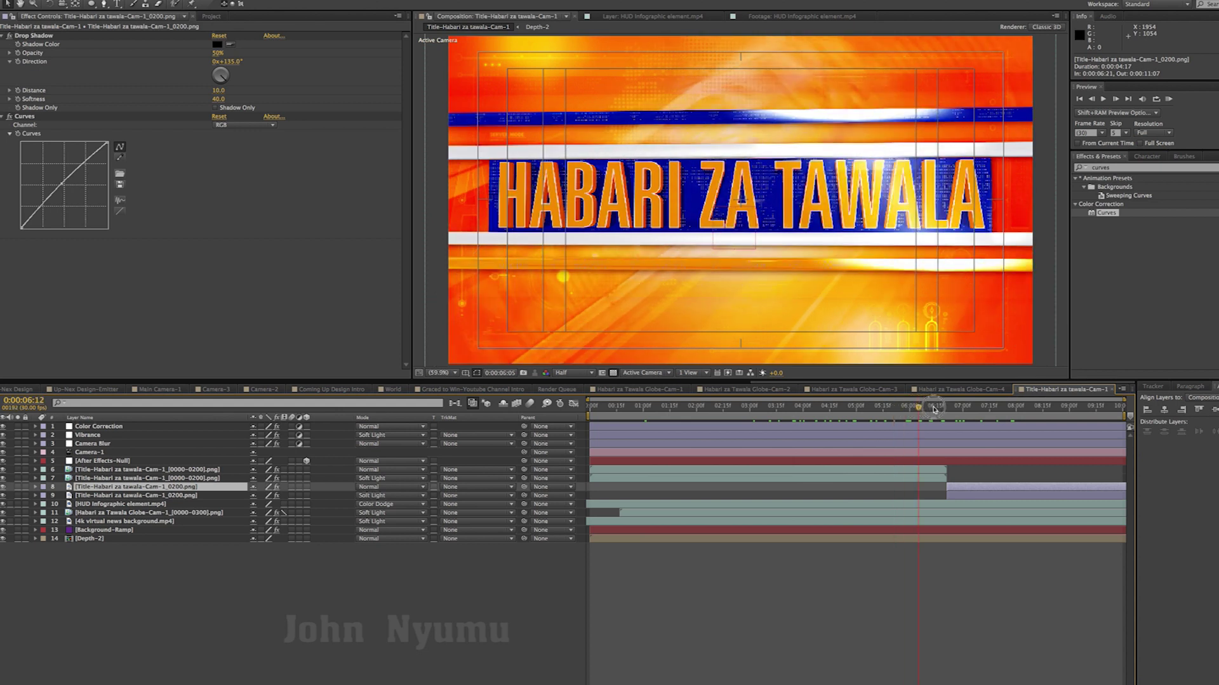
Step: Set the preview resolution to Full, save the project, and show the Project panel
{"action": "left_click", "coordinate": [1011, 583]}
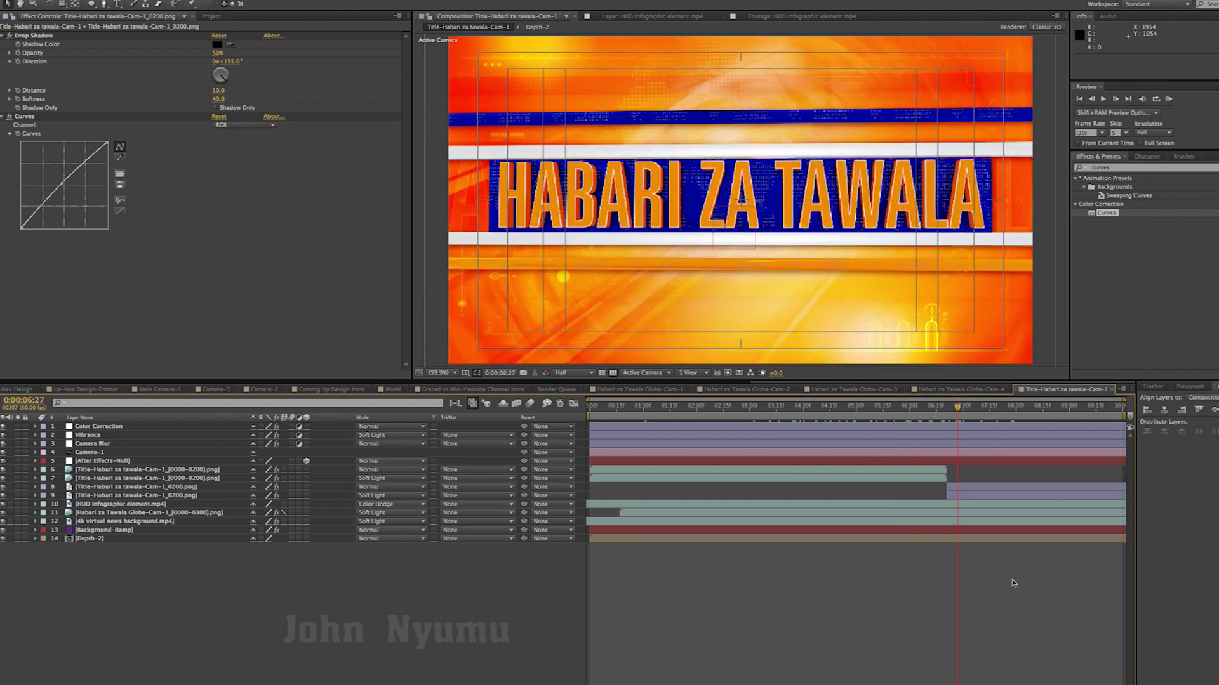
{"action": "left_click", "coordinate": [577, 374]}
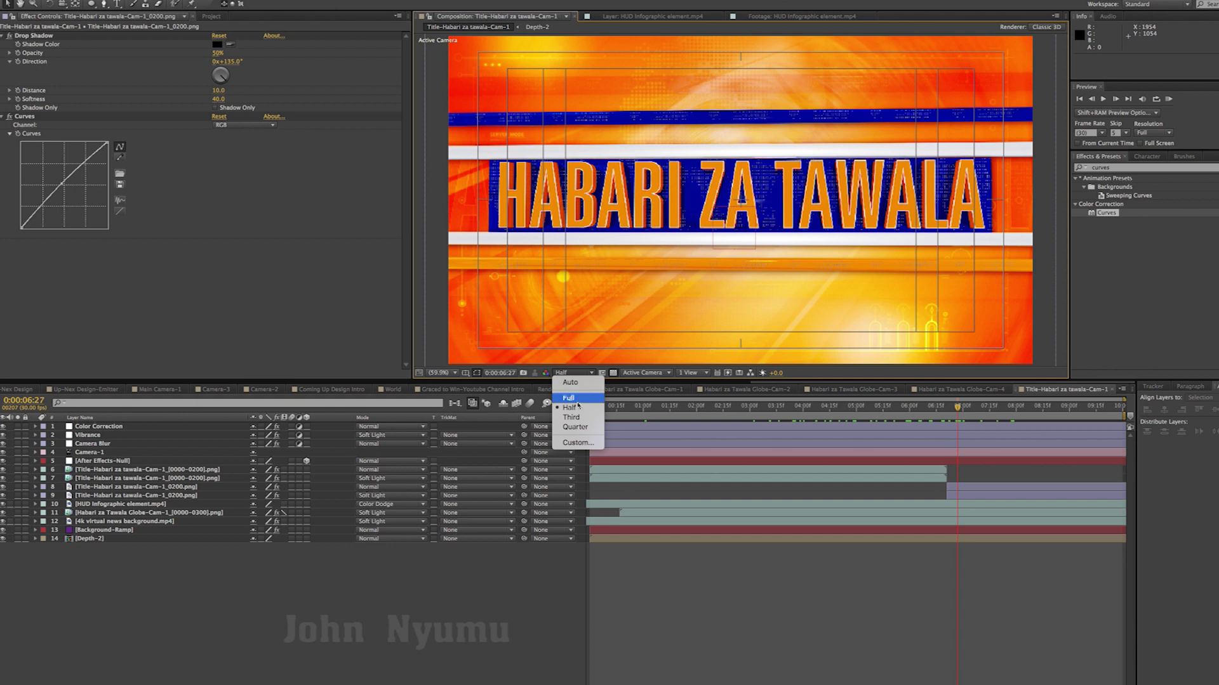
{"action": "left_click", "coordinate": [577, 400]}
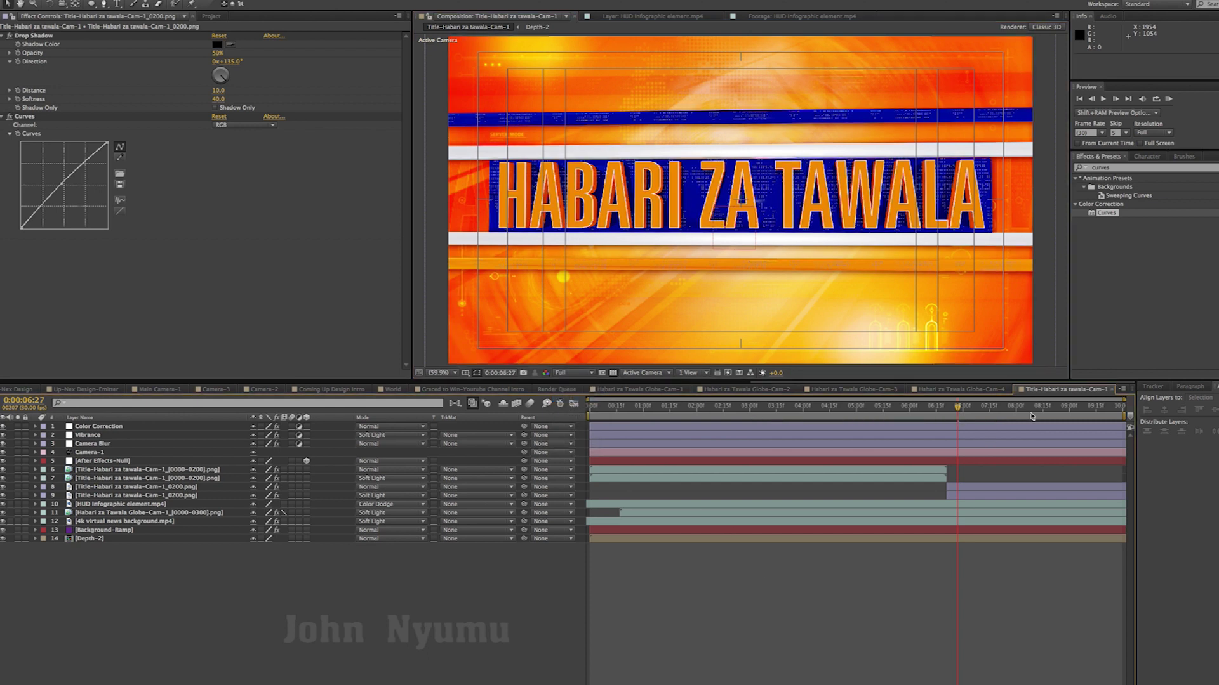
{"action": "left_click_drag", "start_coordinate": [1026, 409], "coordinate": [1059, 409]}
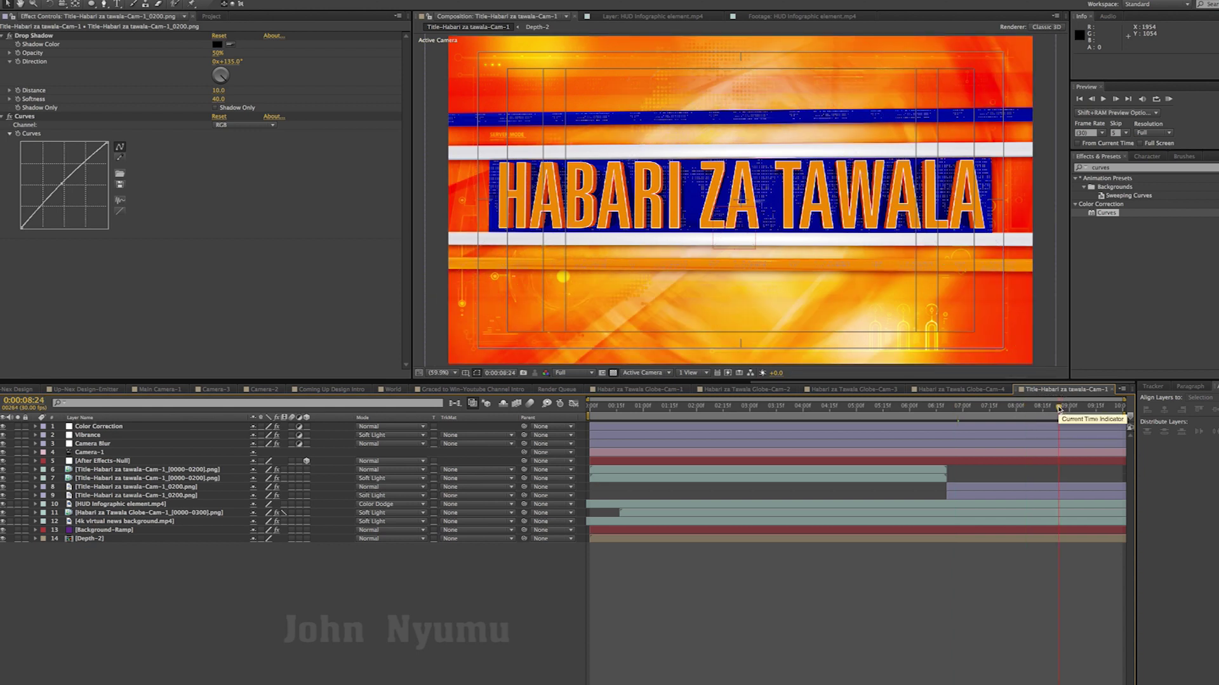
{"action": "key", "text": "ctrl+s"}
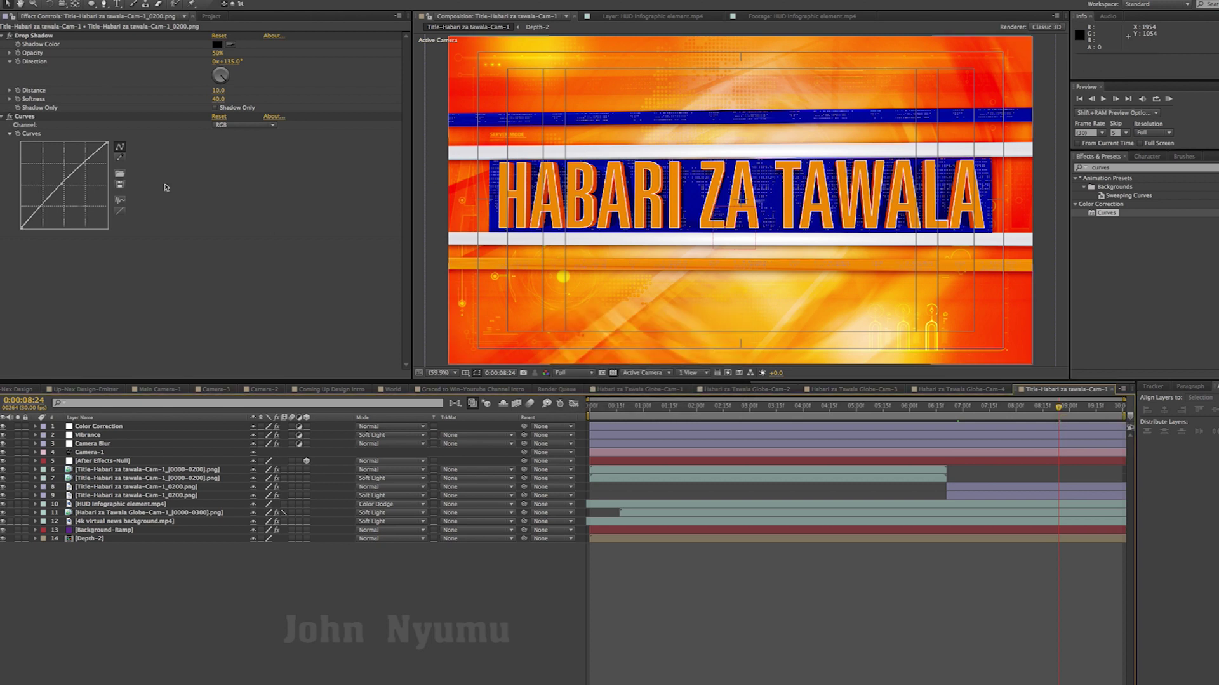
{"action": "left_click", "coordinate": [211, 16]}
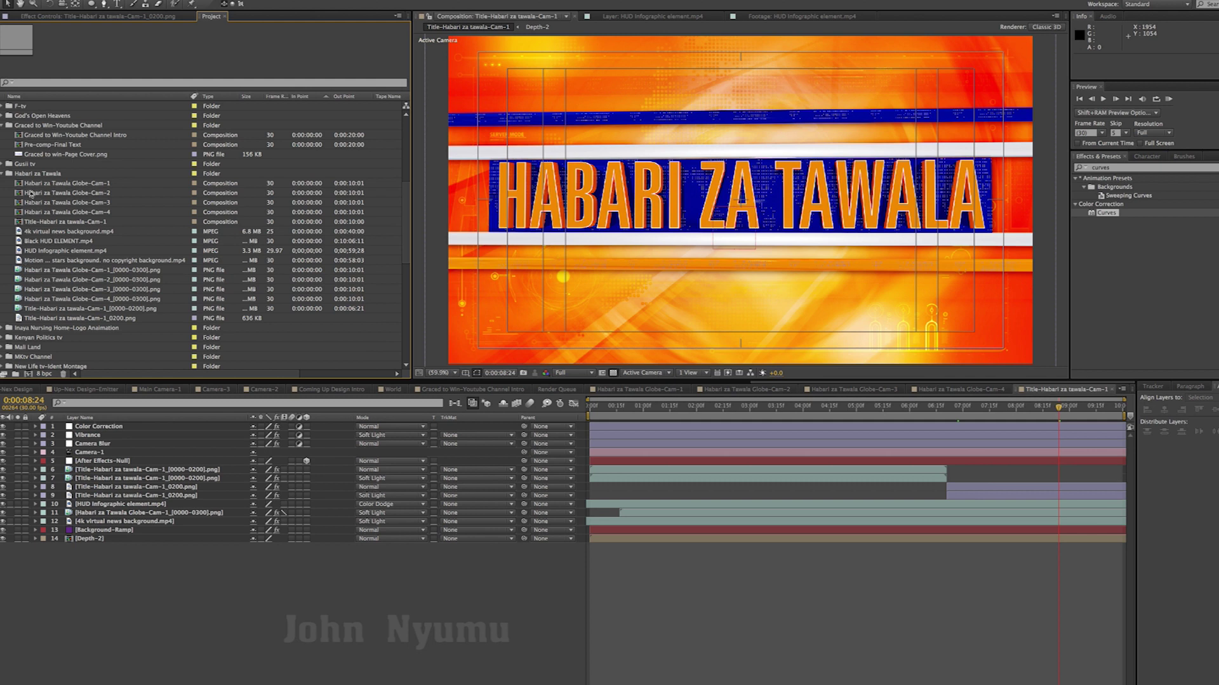
Step: Create a 1920×1080, 30 fps, 0:00:30:00 comp 'Habari za Tawala-News Montage' in the Habari za Tawala folder
{"action": "left_click", "coordinate": [31, 174]}
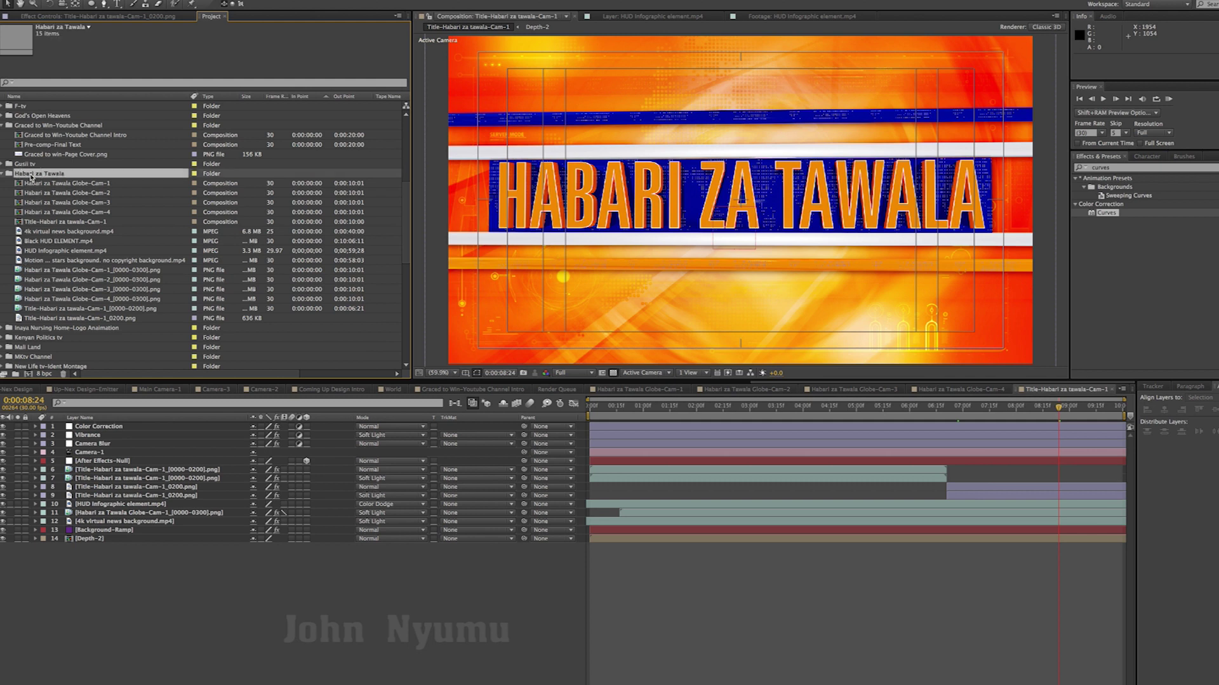
{"action": "key", "text": "ctrl+n"}
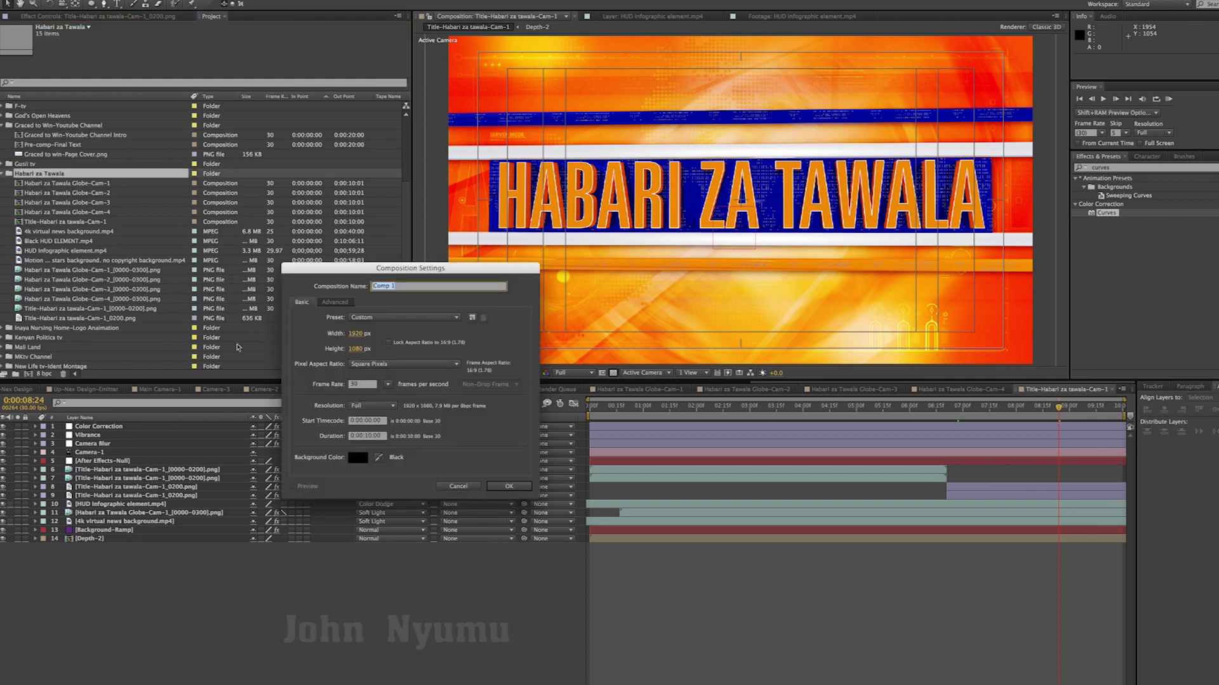
{"action": "left_click_drag", "start_coordinate": [465, 276], "coordinate": [830, 260]}
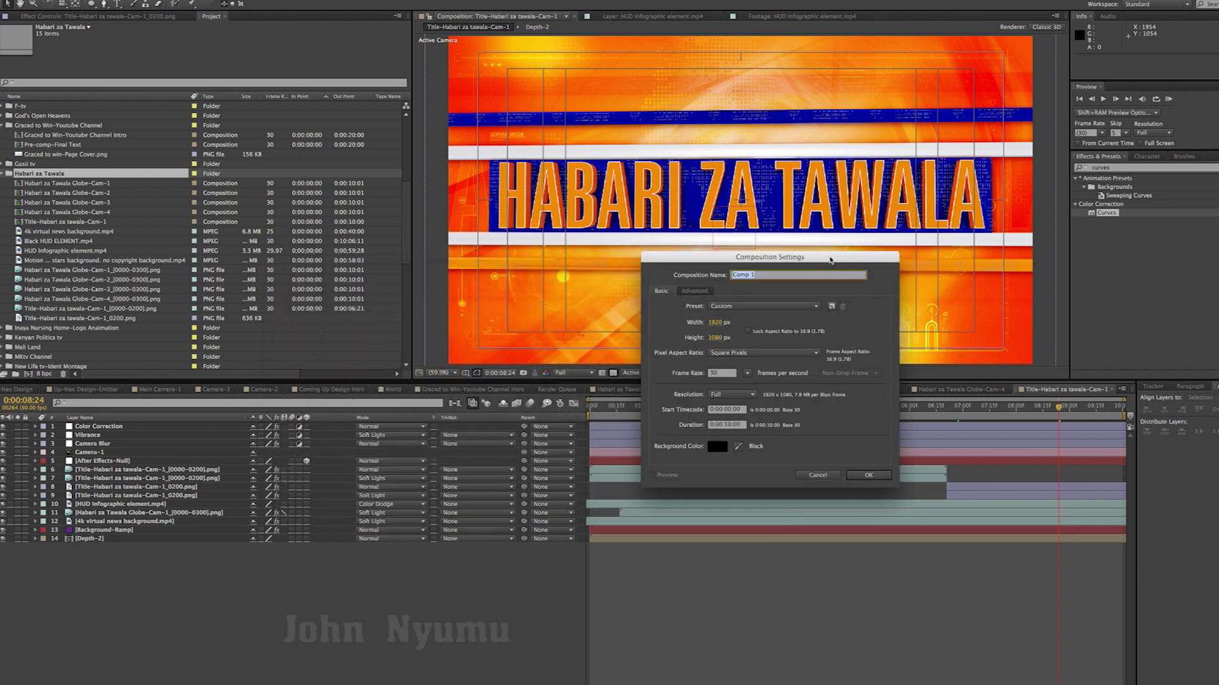
{"action": "type", "text": "Habari za Tawala-News Montage"}
{"action": "left_click", "coordinate": [728, 425]}
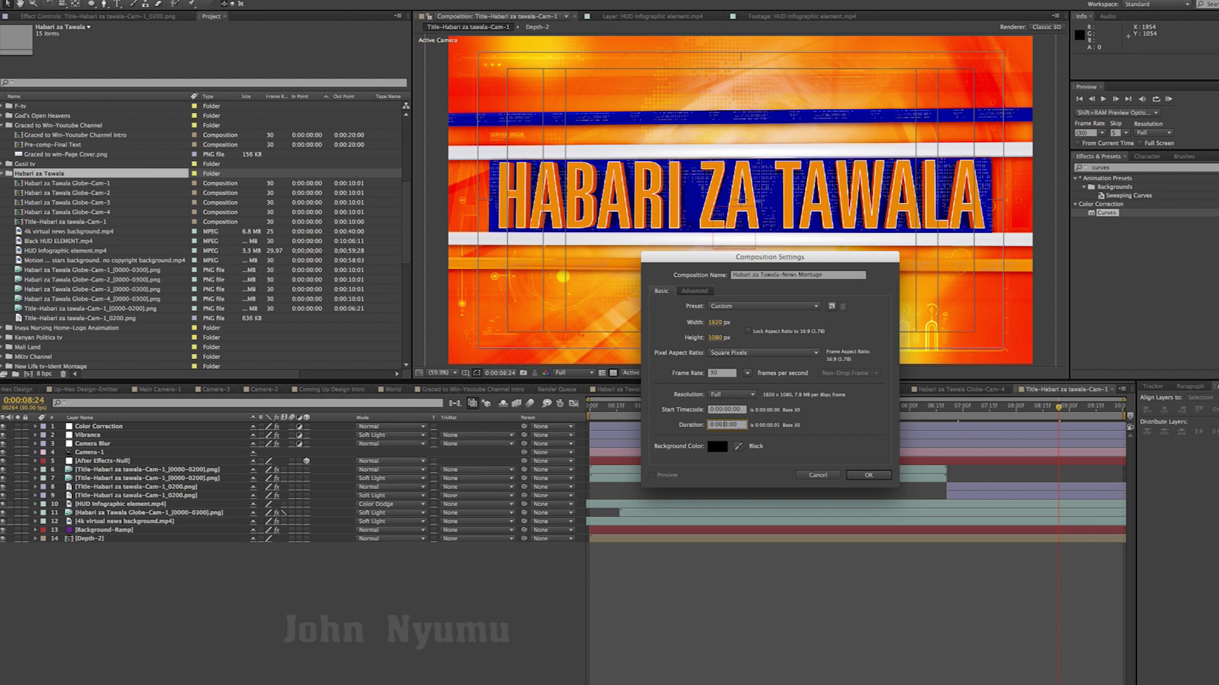
{"action": "left_click", "coordinate": [860, 475]}
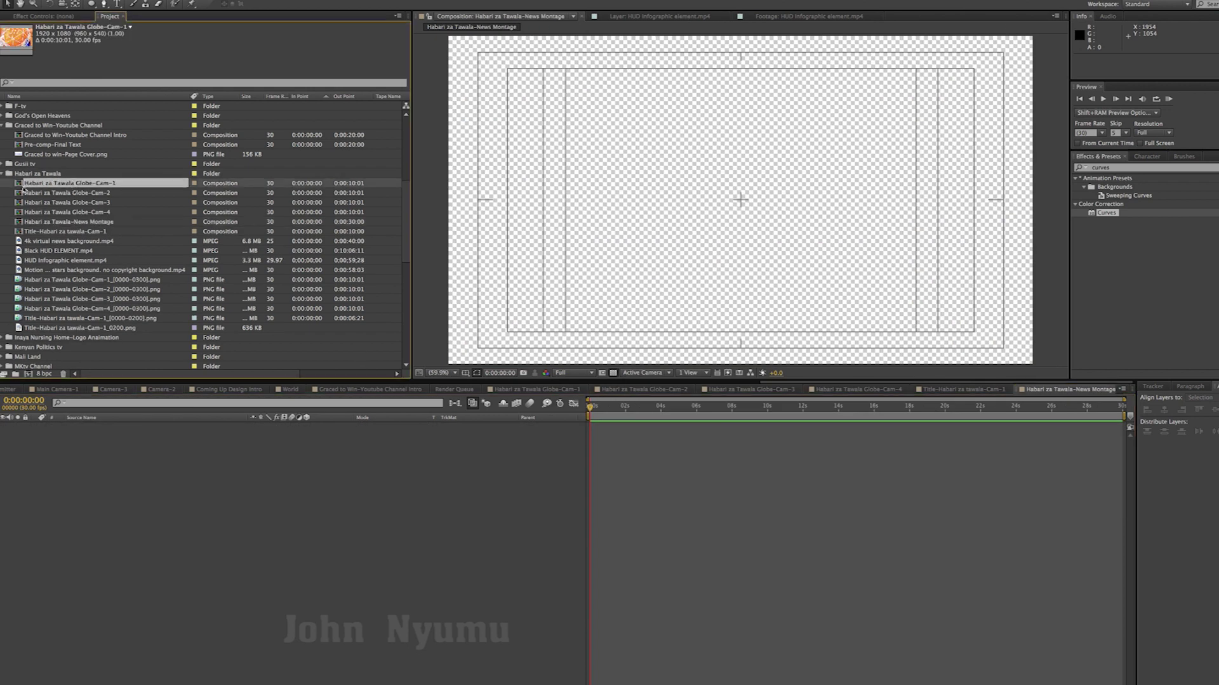
Step: Add the Globe-Cam-1 to Globe-Cam-4 comps and the title comp as timeline layers
{"action": "left_click_drag", "start_coordinate": [71, 186], "coordinate": [87, 462]}
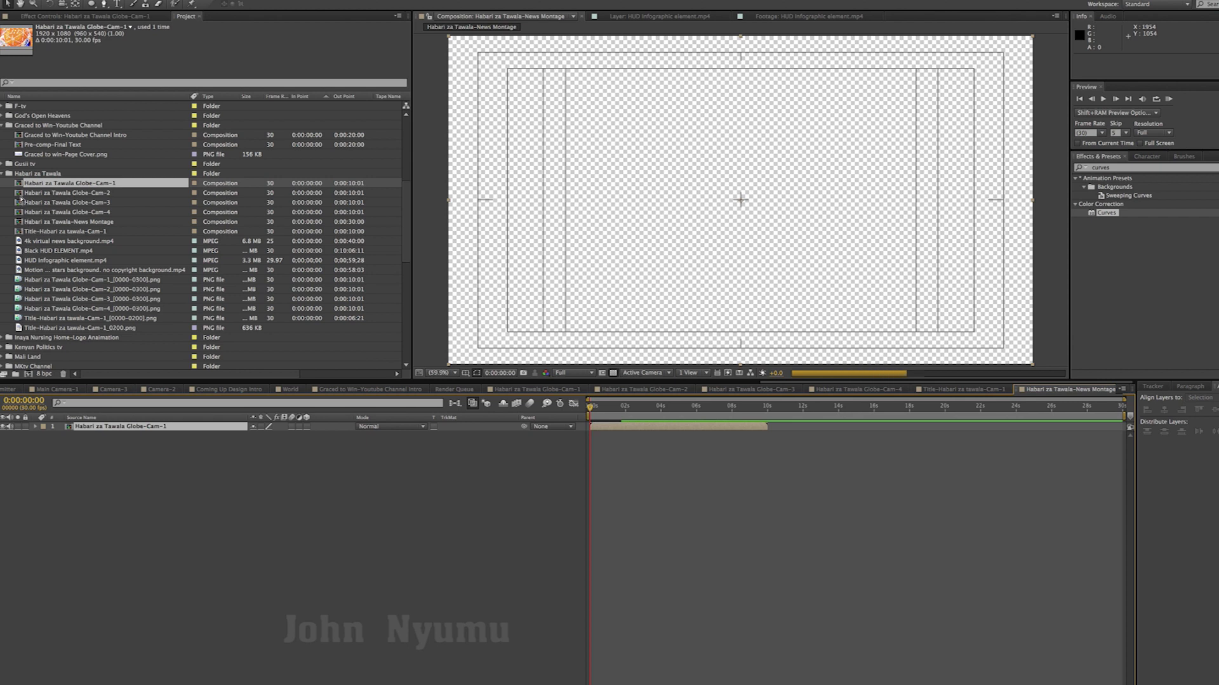
{"action": "left_click", "coordinate": [22, 194]}
{"action": "left_click_drag", "start_coordinate": [22, 193], "coordinate": [95, 437]}
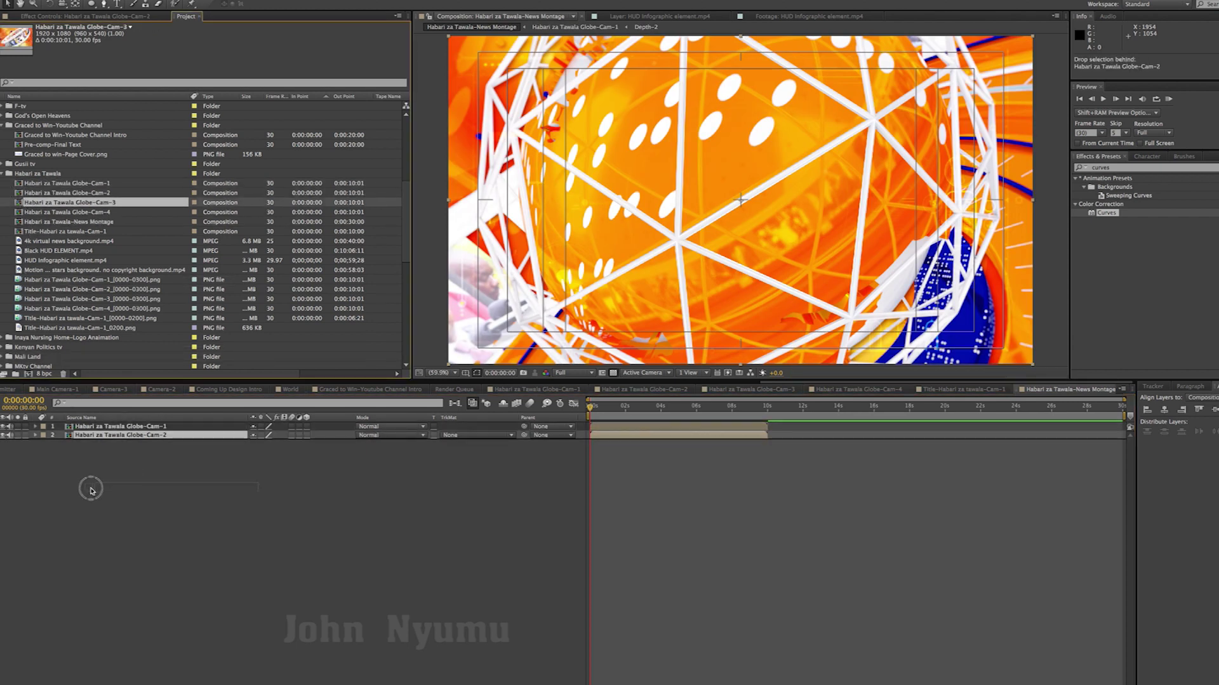
{"action": "left_click_drag", "start_coordinate": [21, 203], "coordinate": [92, 485]}
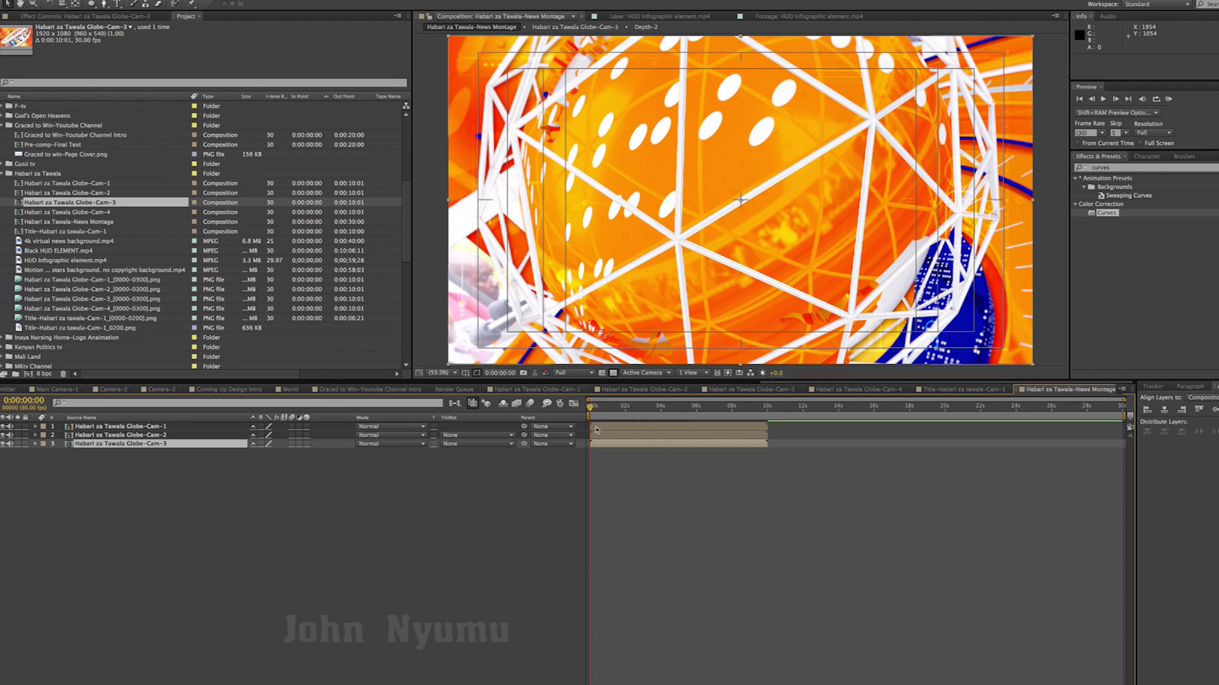
{"action": "left_click", "coordinate": [931, 407]}
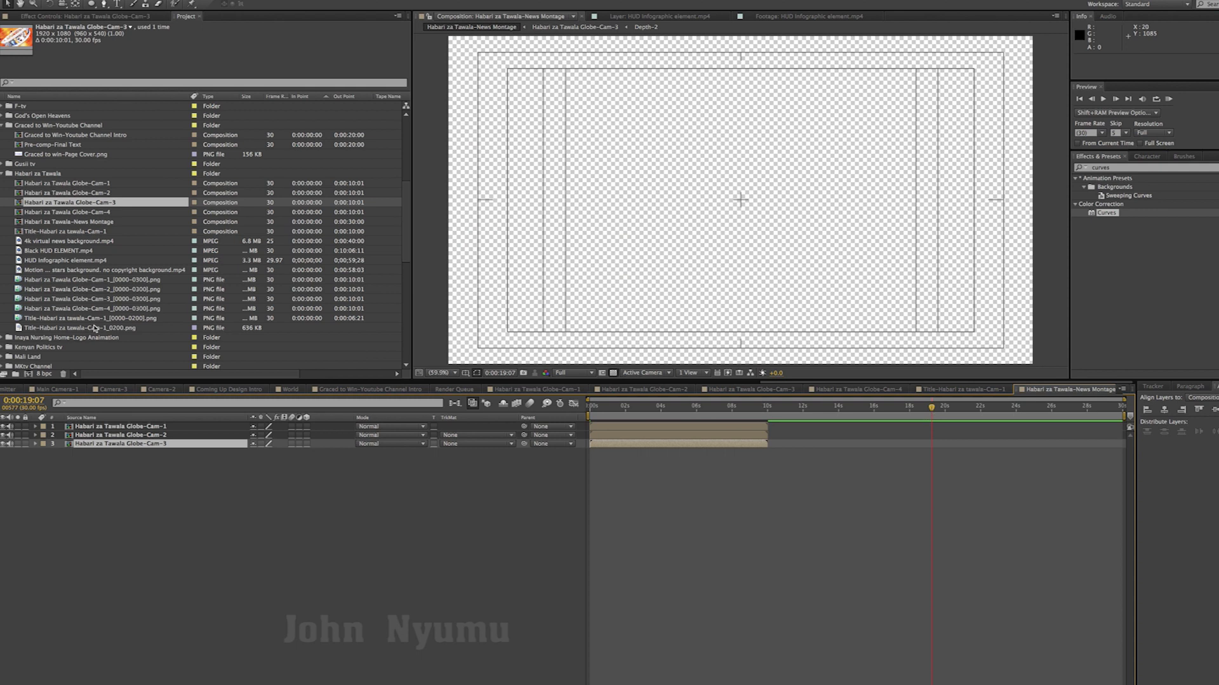
{"action": "left_click", "coordinate": [68, 213]}
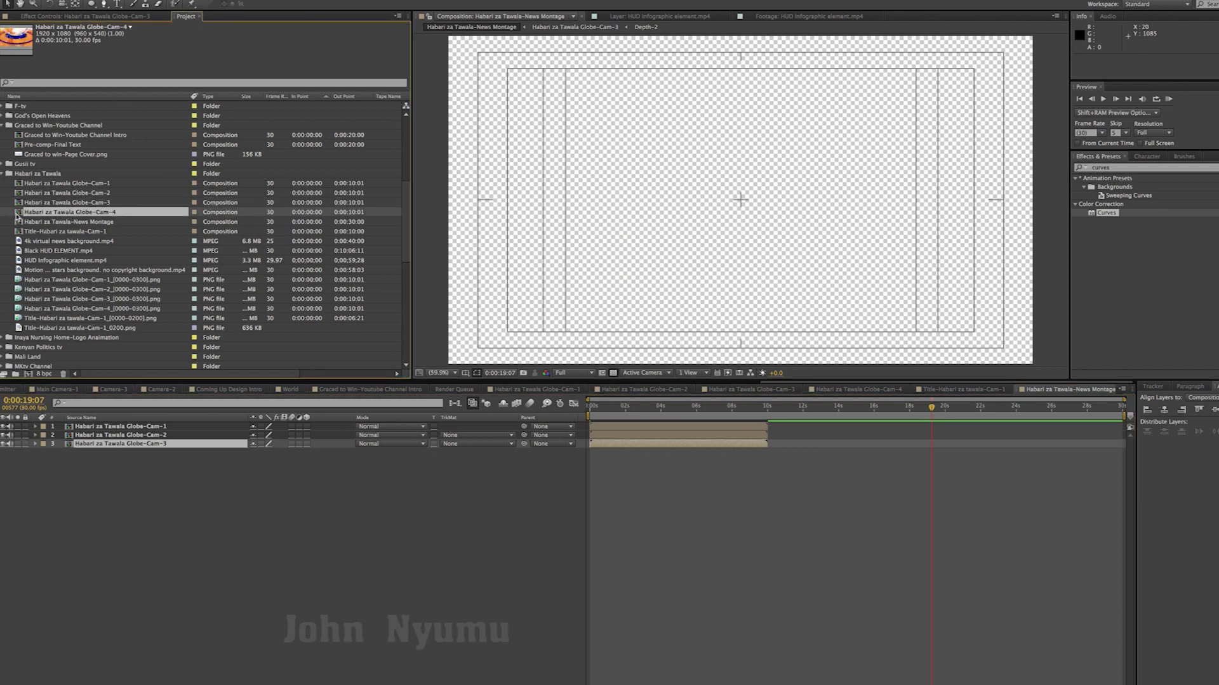
{"action": "left_click_drag", "start_coordinate": [17, 218], "coordinate": [133, 520]}
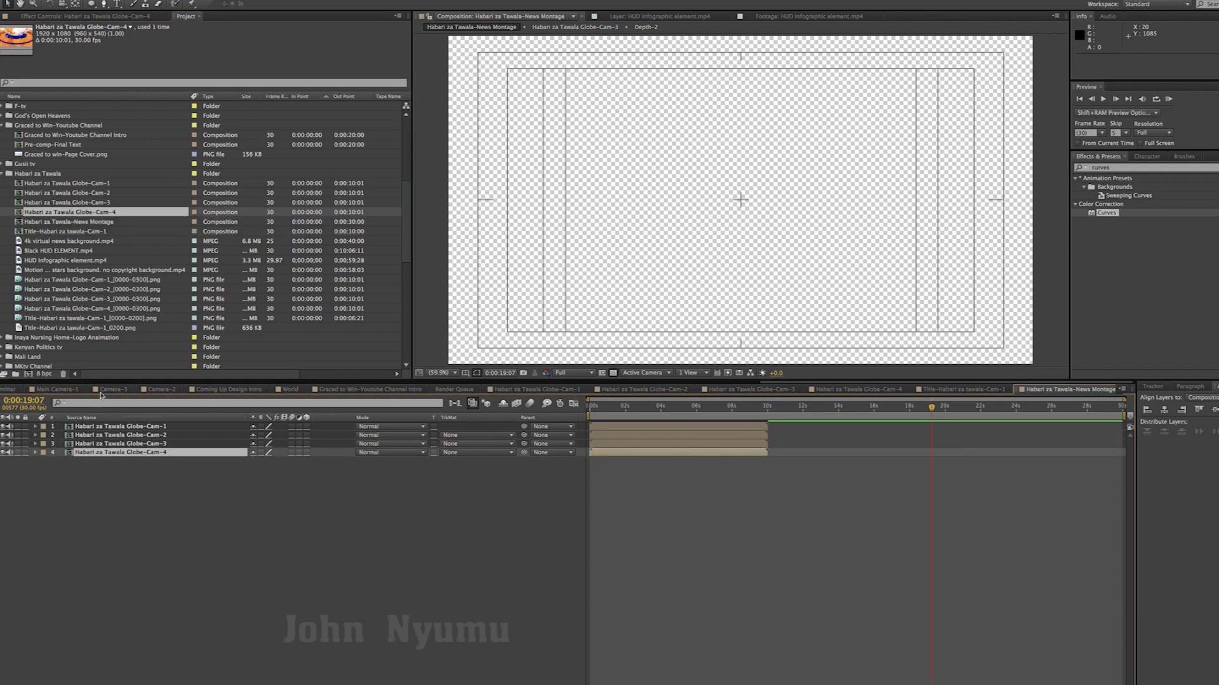
{"action": "left_click", "coordinate": [91, 233]}
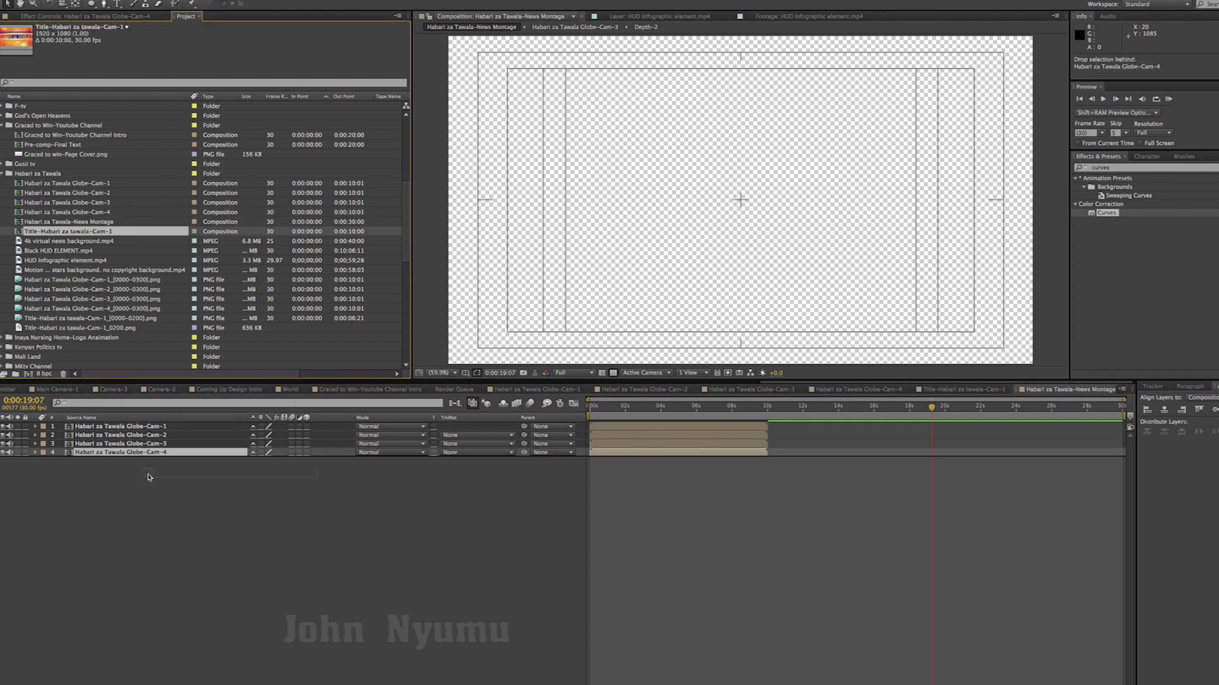
{"action": "left_click_drag", "start_coordinate": [21, 233], "coordinate": [16, 470]}
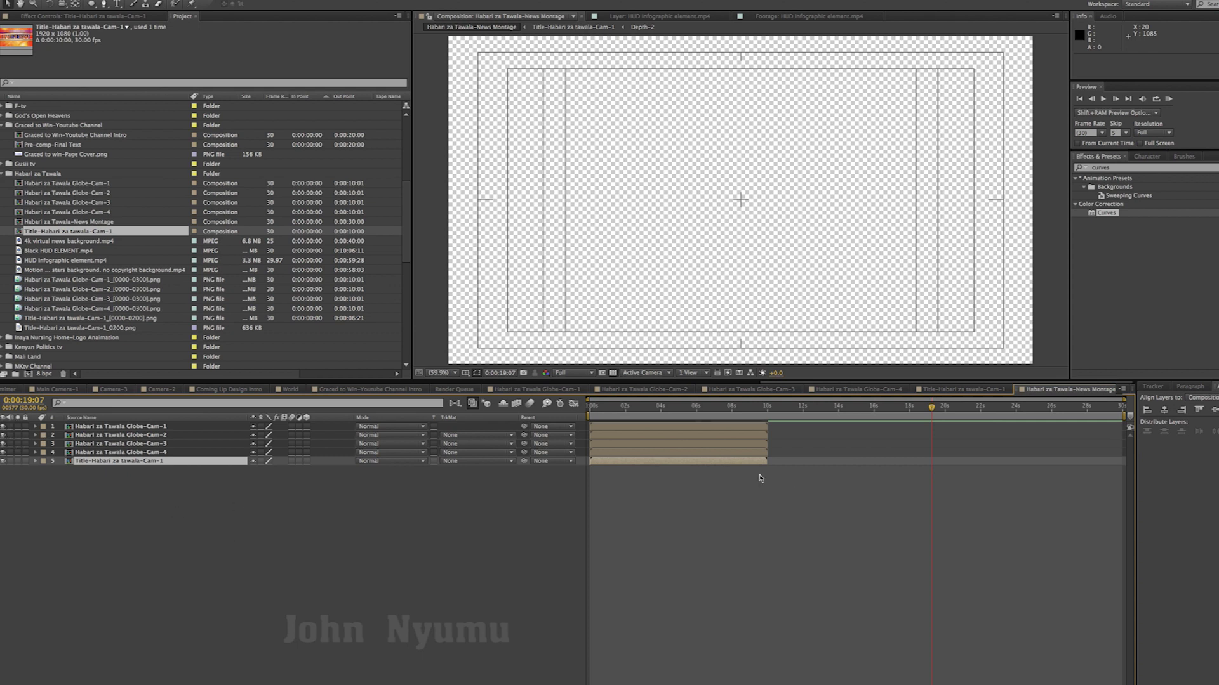
Step: Set the preview resolution to Half and start the title layer near 20 seconds
{"action": "left_click_drag", "start_coordinate": [716, 464], "coordinate": [854, 500]}
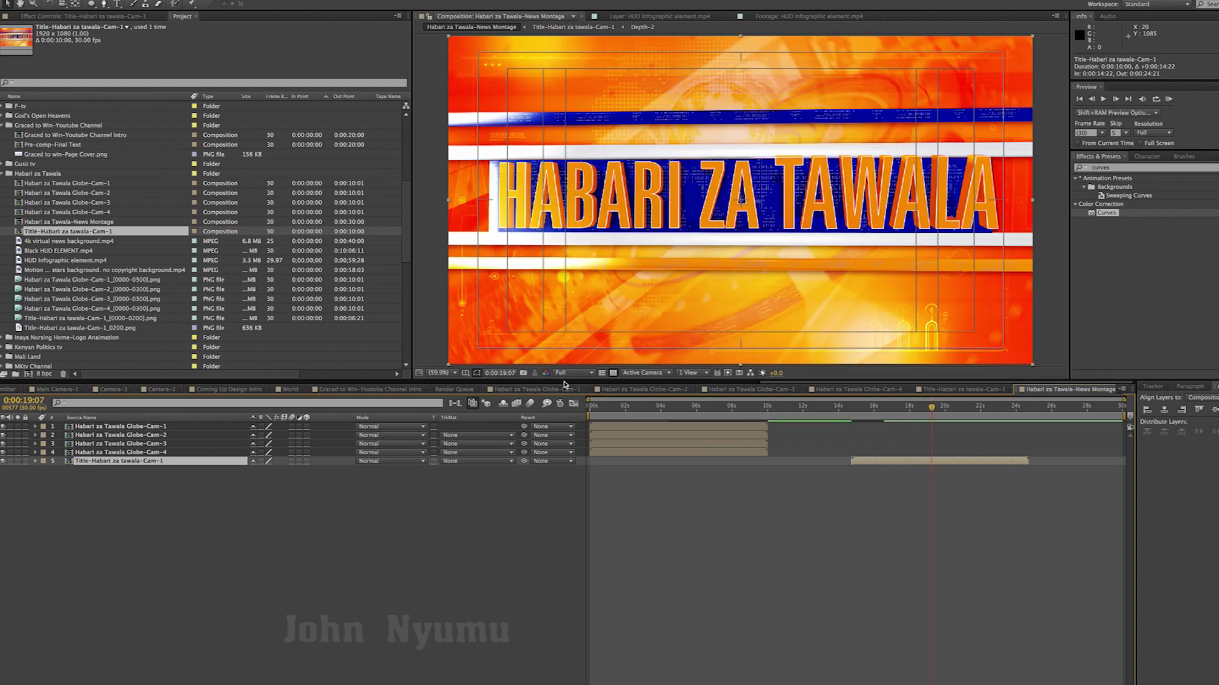
{"action": "left_click", "coordinate": [573, 374]}
{"action": "left_click", "coordinate": [569, 408]}
{"action": "left_click", "coordinate": [897, 466]}
{"action": "left_click_drag", "start_coordinate": [897, 464], "coordinate": [995, 467]}
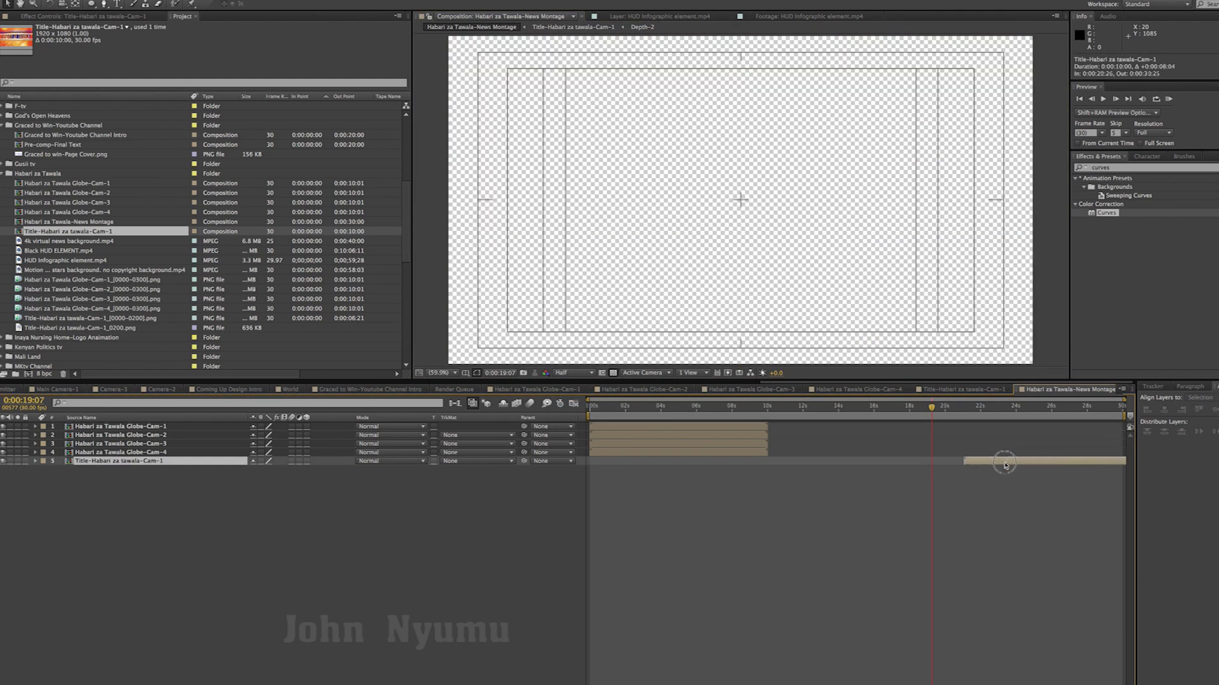
Step: Stagger the shots: Cam-4 and Cam-3 near 14 seconds, Cam-2 near 16 seconds
{"action": "left_click_drag", "start_coordinate": [733, 453], "coordinate": [977, 453]}
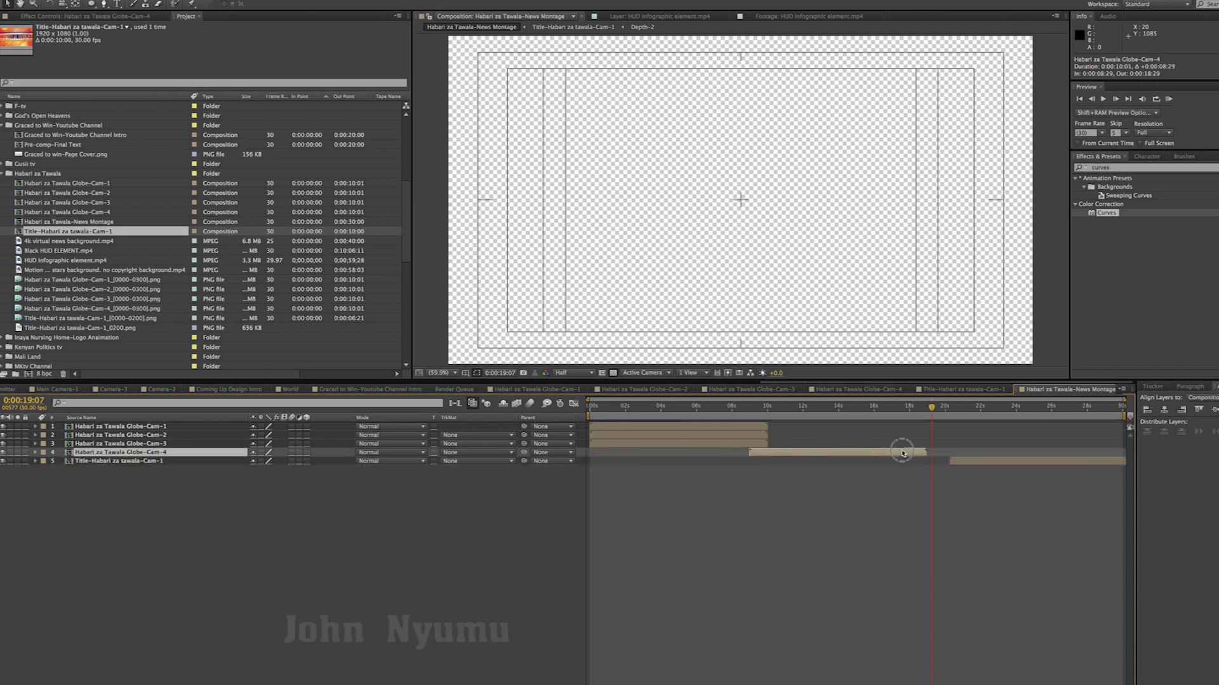
{"action": "left_click", "coordinate": [748, 448]}
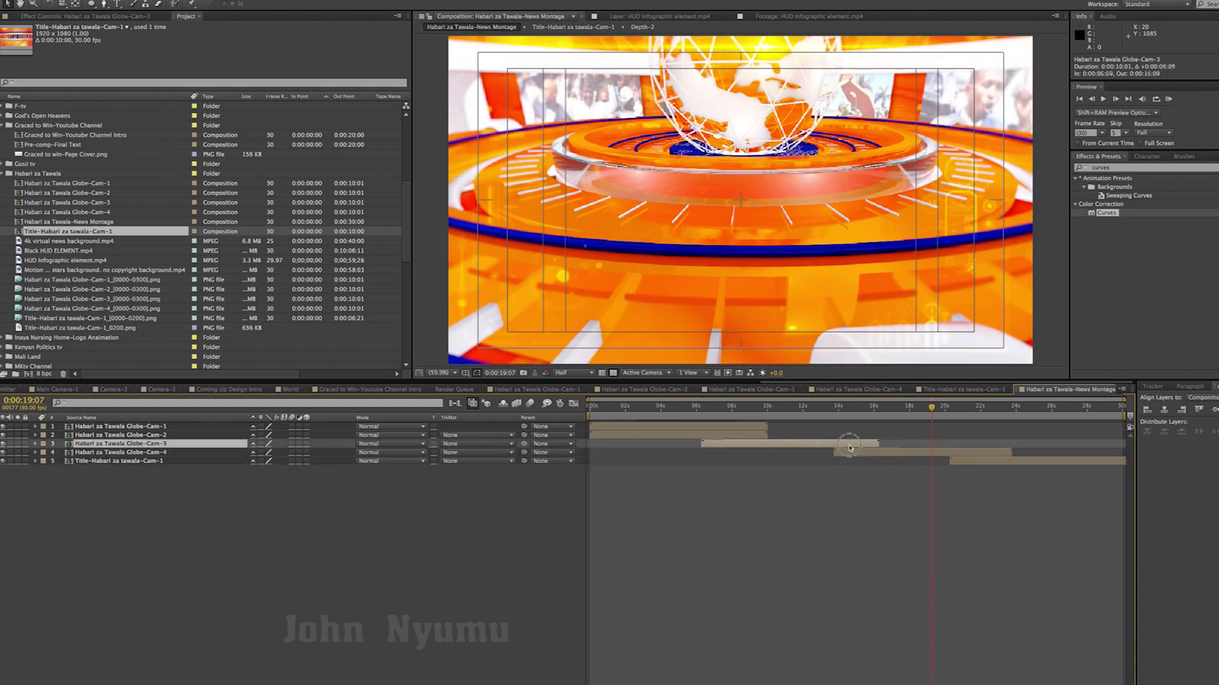
{"action": "left_click_drag", "start_coordinate": [748, 448], "coordinate": [928, 445]}
{"action": "left_click_drag", "start_coordinate": [782, 450], "coordinate": [858, 449]}
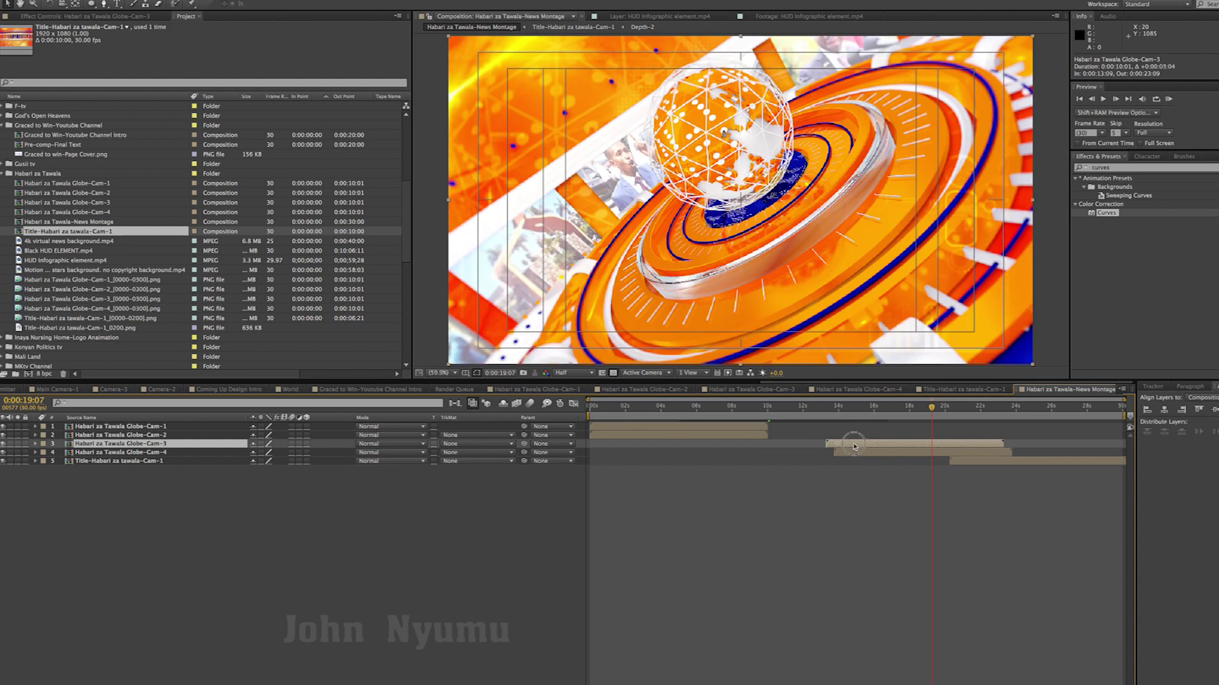
{"action": "left_click_drag", "start_coordinate": [669, 436], "coordinate": [955, 436]}
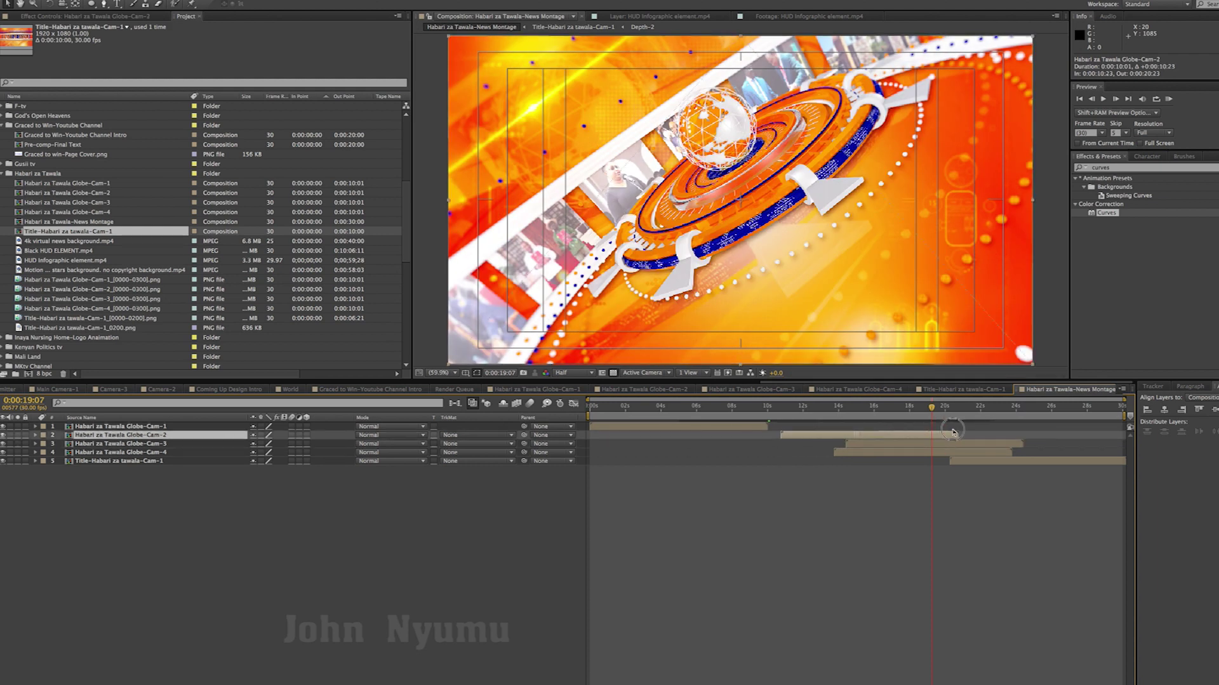
{"action": "key", "text": "Home"}
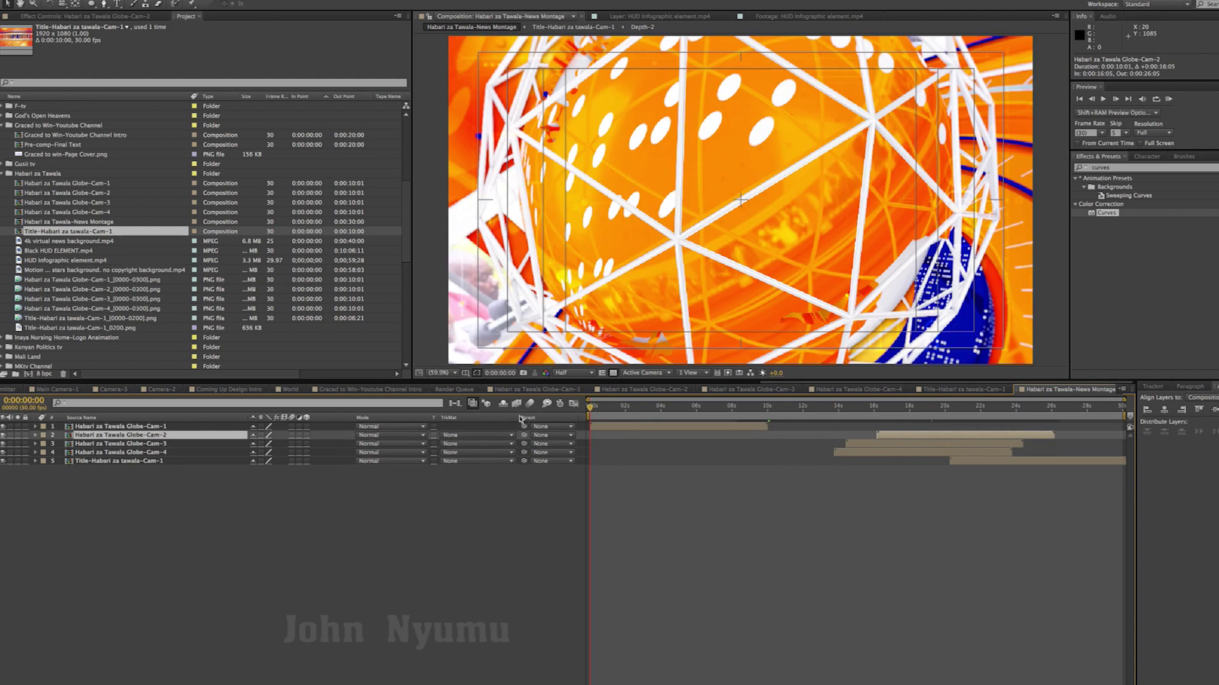
Step: Preview the montage opening and shift the Cam-1 shot about 11 frames earlier
{"action": "key", "text": "space"}
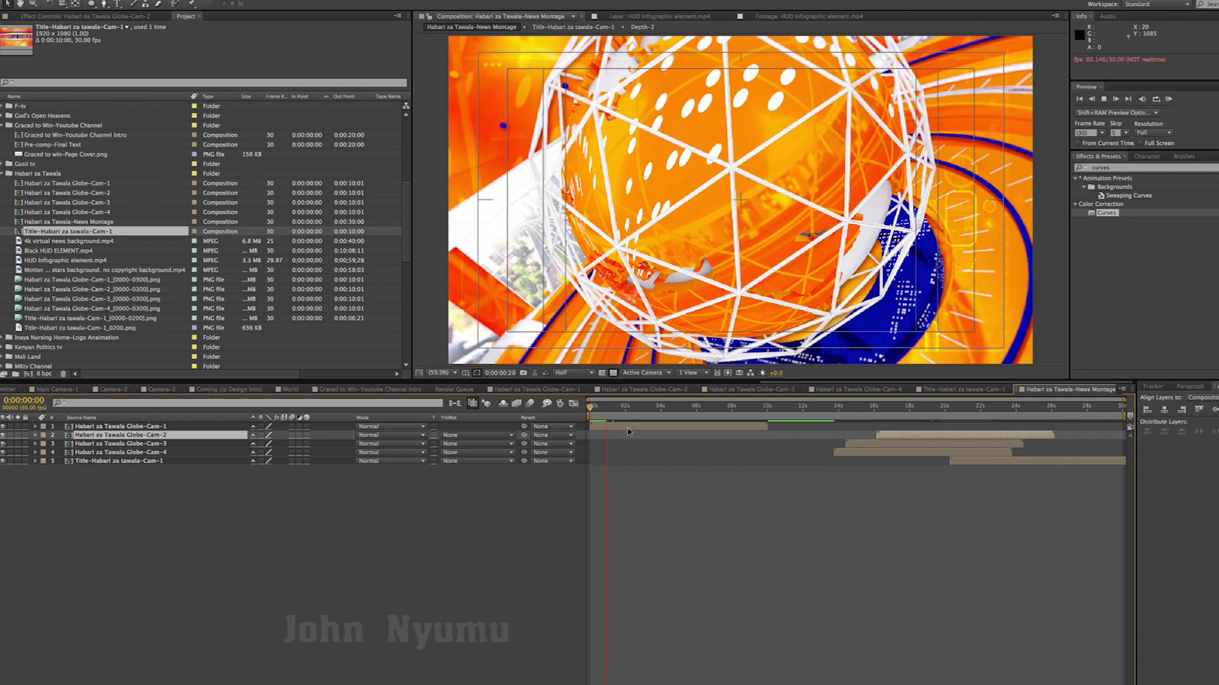
{"action": "key", "text": "space"}
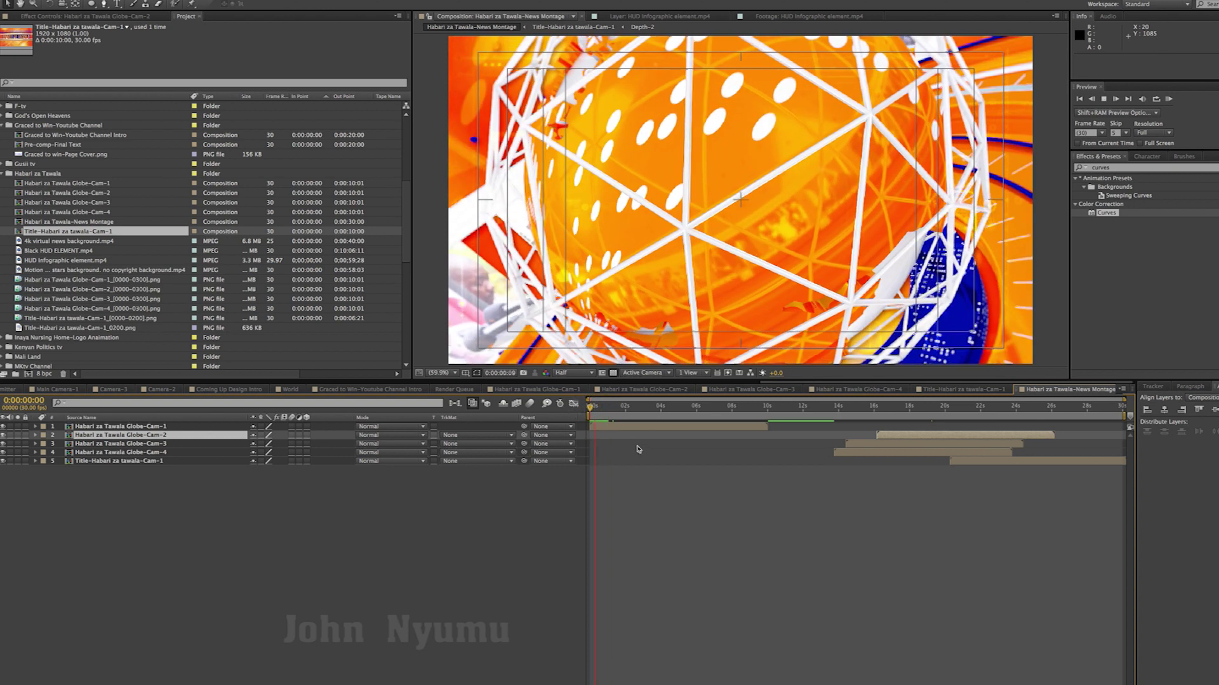
{"action": "left_click_drag", "start_coordinate": [627, 431], "coordinate": [620, 431]}
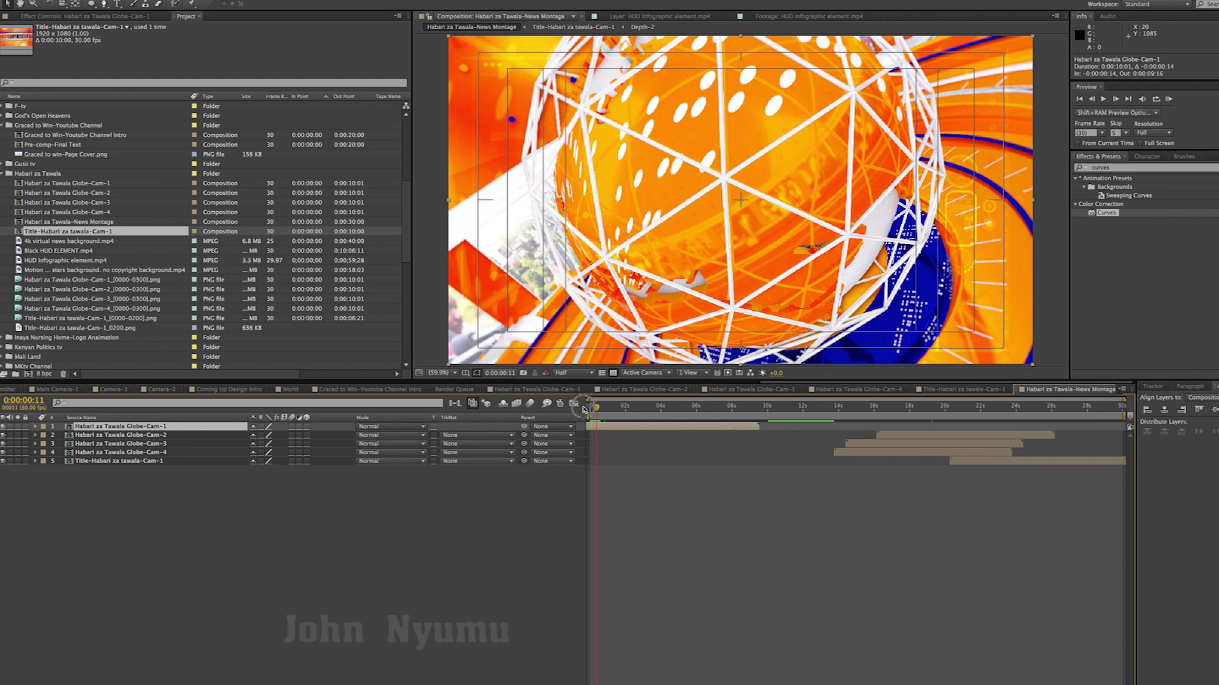
{"action": "left_click", "coordinate": [675, 495]}
{"action": "key", "text": "space"}
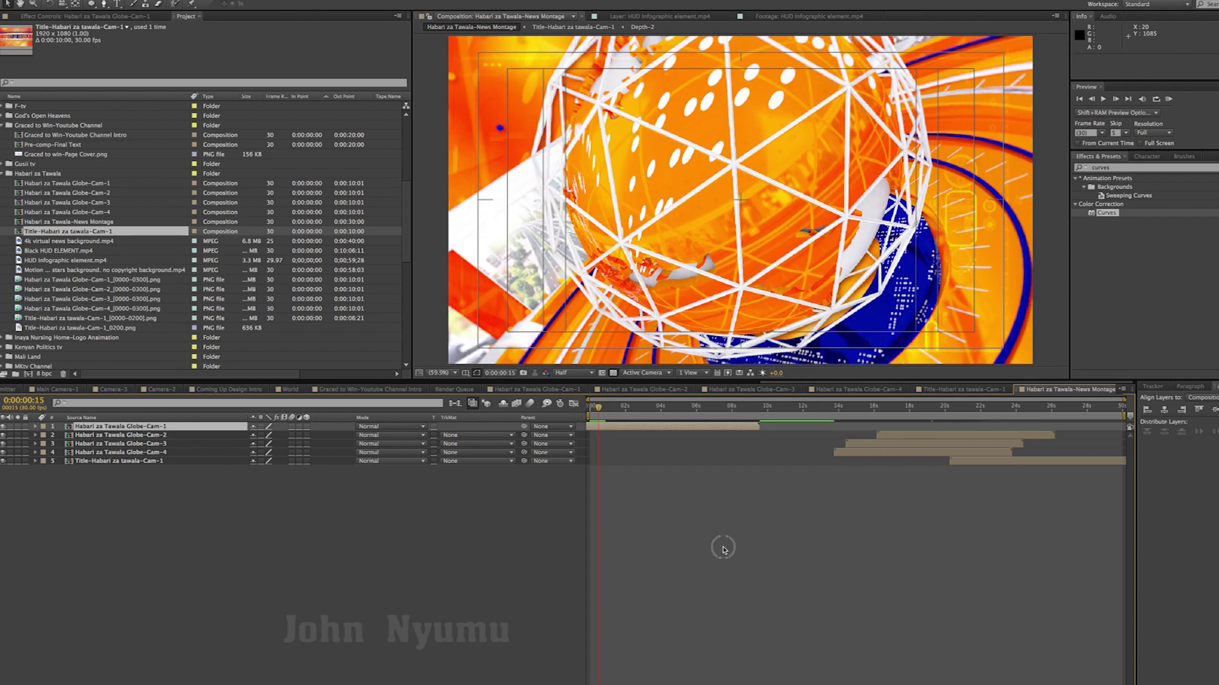
{"action": "left_click", "coordinate": [723, 550]}
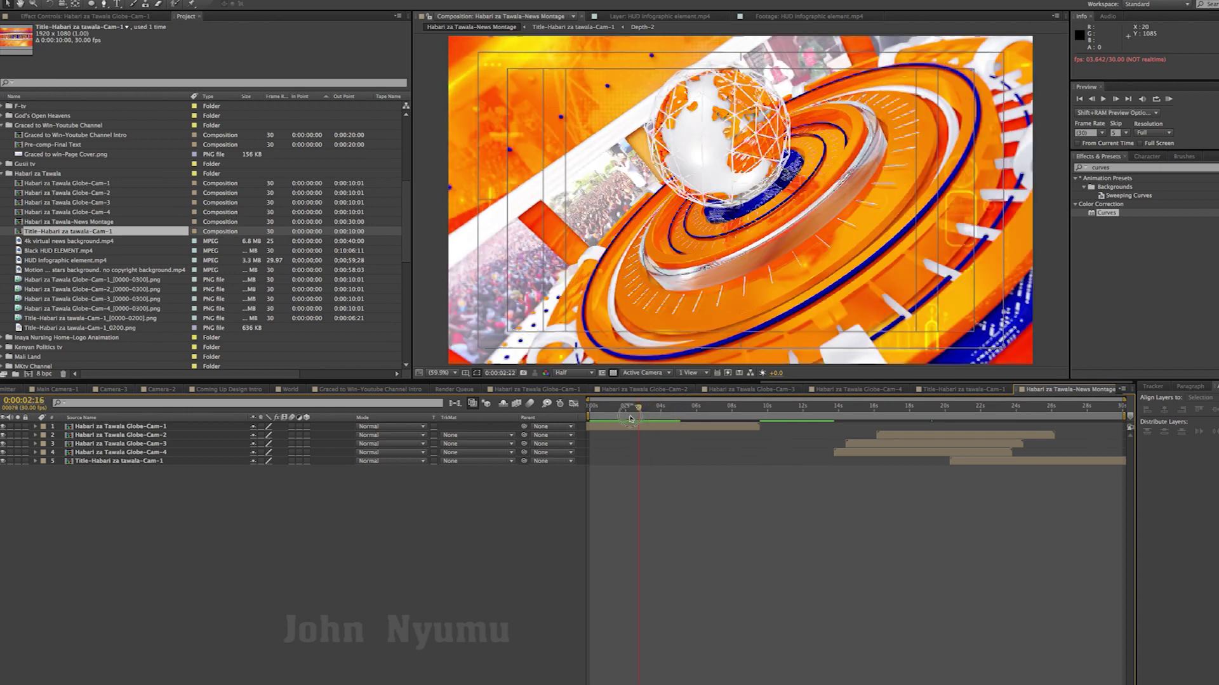
{"action": "left_click_drag", "start_coordinate": [631, 418], "coordinate": [586, 420]}
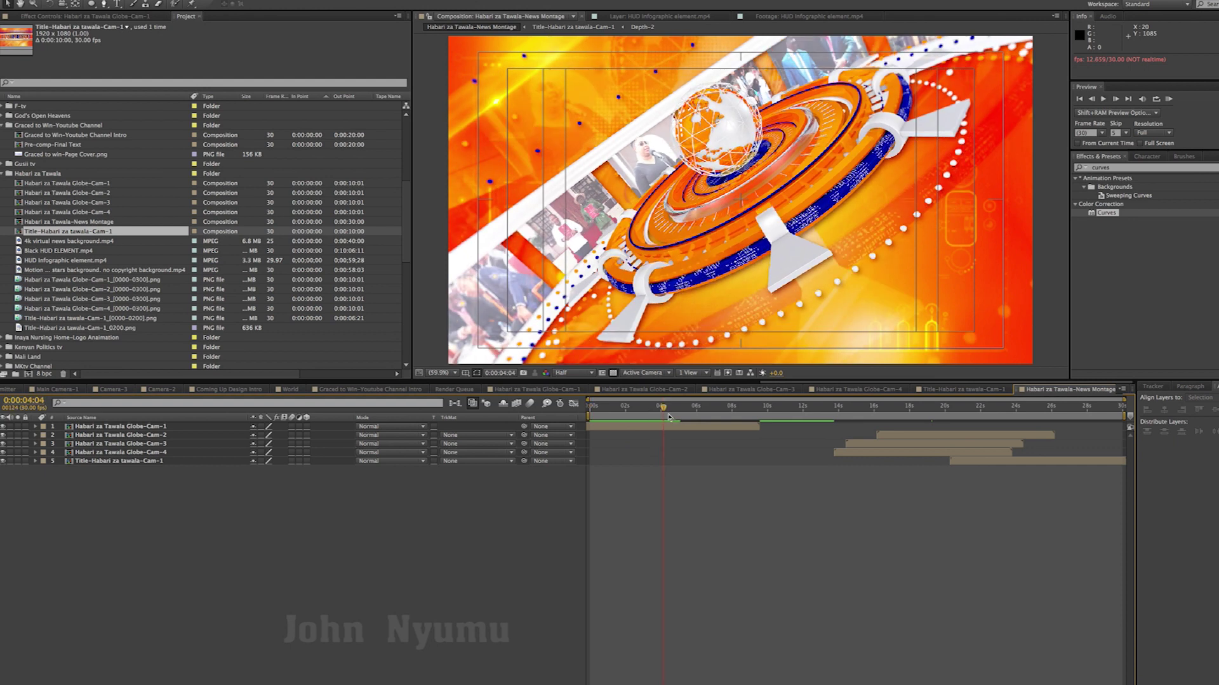
Step: Keyframe Cam-1 opacity from 100% at 4:04 to 0% at 5:02
{"action": "left_click", "coordinate": [683, 430]}
{"action": "key", "text": "t"}
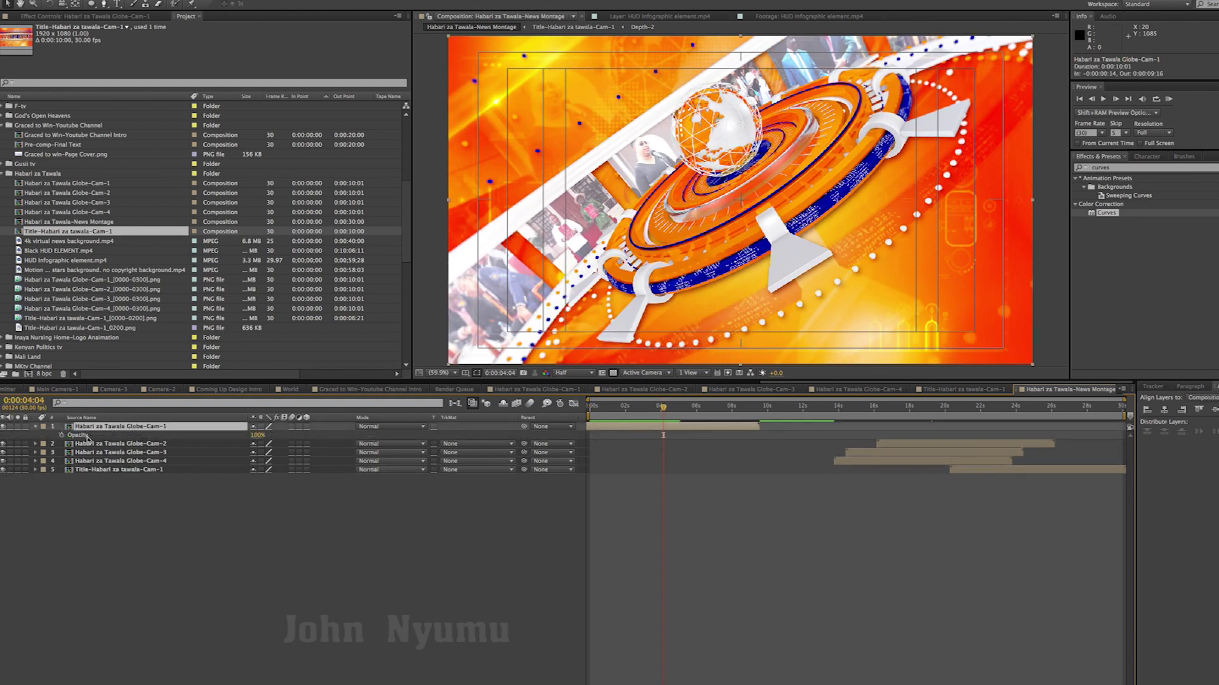
{"action": "left_click", "coordinate": [62, 435]}
{"action": "key", "text": "space"}
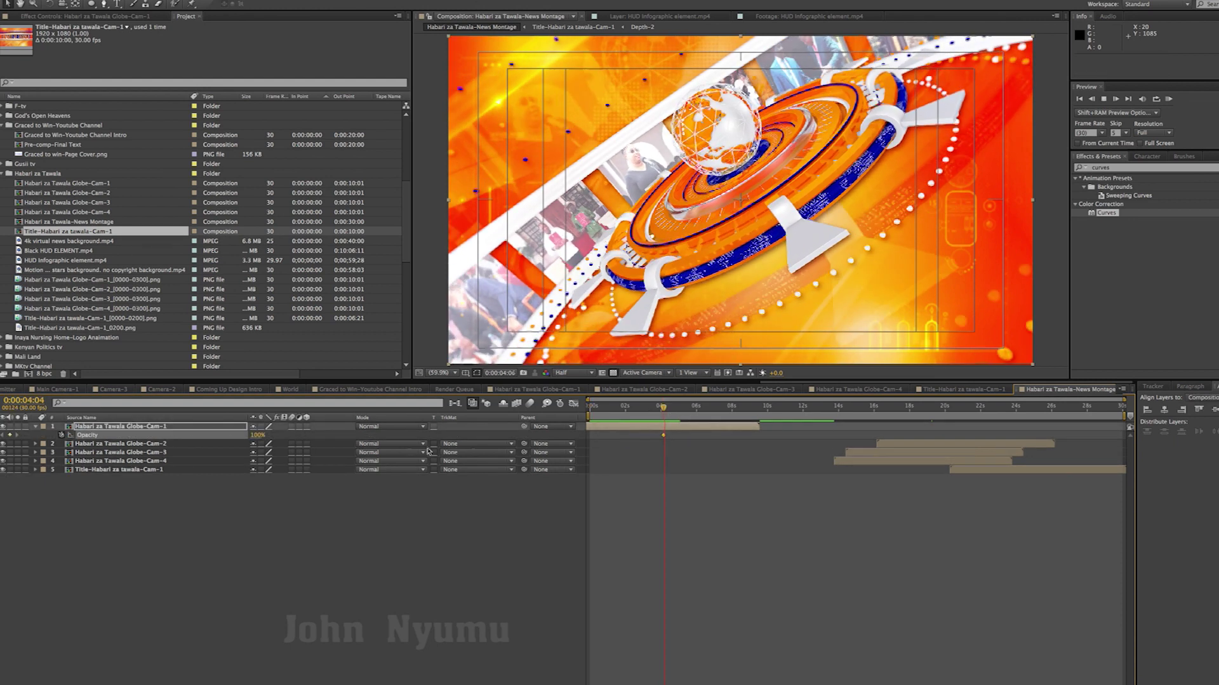
{"action": "key", "text": "space"}
{"action": "left_click_drag", "start_coordinate": [246, 440], "coordinate": [181, 442]}
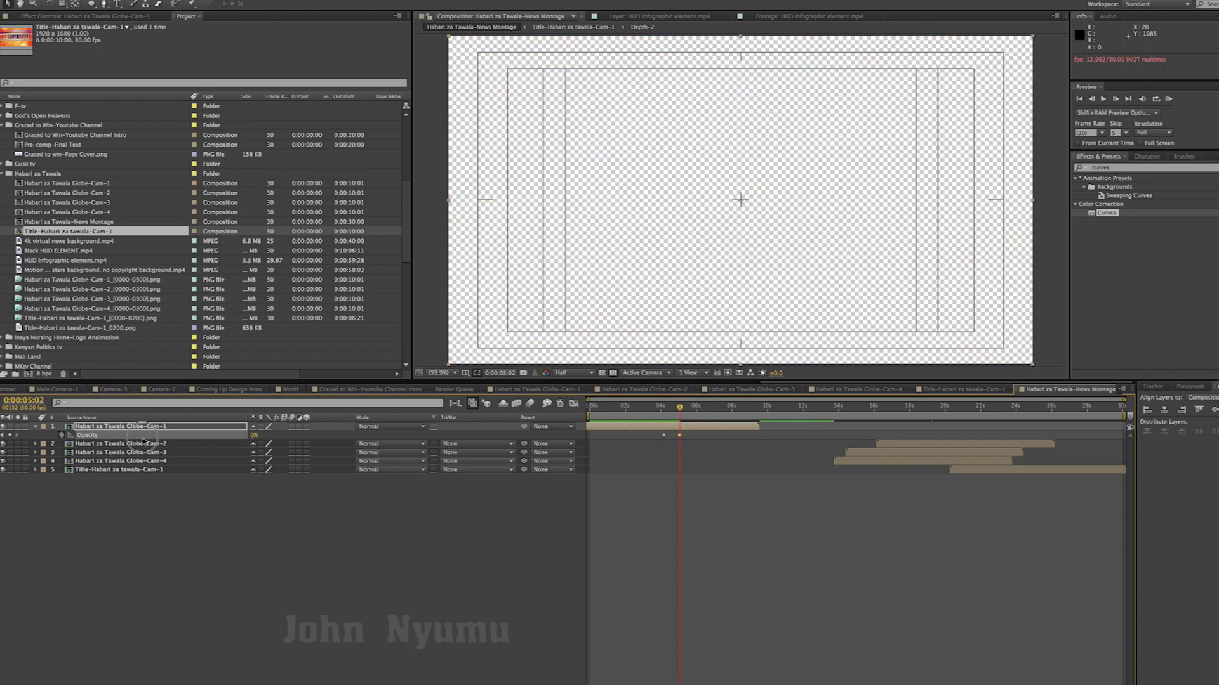
Step: Apply Easy Ease to both opacity keyframes, check the fade, and open the Globe-Cam-1 comp
{"action": "right_click", "coordinate": [663, 436]}
{"action": "mouse_move", "coordinate": [704, 545]}
{"action": "left_click", "coordinate": [825, 564]}
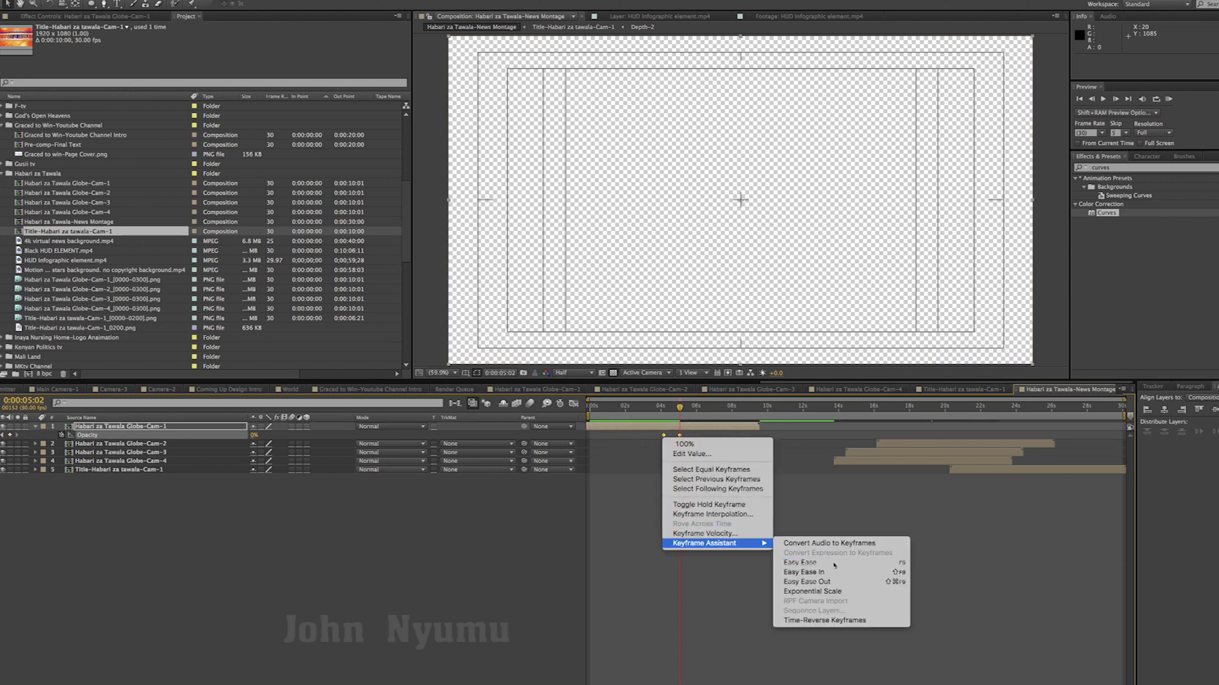
{"action": "left_click_drag", "start_coordinate": [675, 410], "coordinate": [660, 410]}
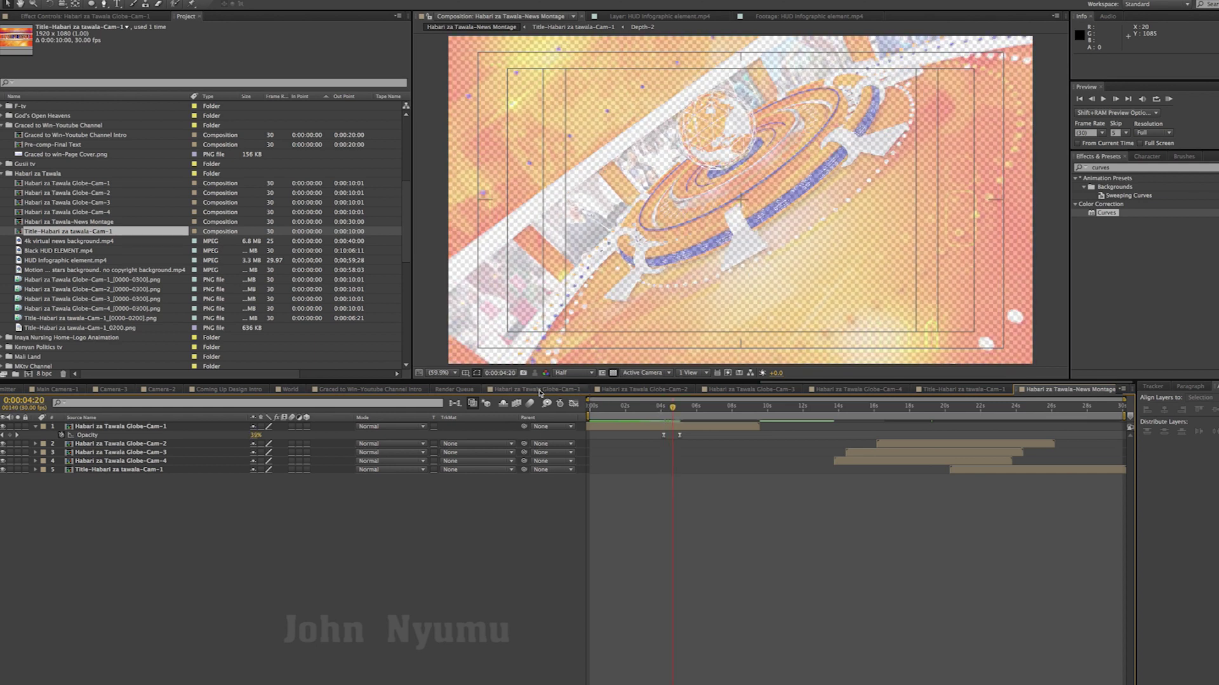
{"action": "left_click", "coordinate": [540, 390]}
{"action": "mouse_move", "coordinate": [908, 411]}
{"action": "left_mouse_down"}
{"action": "mouse_move", "coordinate": [1049, 409]}
{"action": "mouse_move", "coordinate": [904, 417]}
{"action": "mouse_move", "coordinate": [974, 413]}
{"action": "left_mouse_up"}
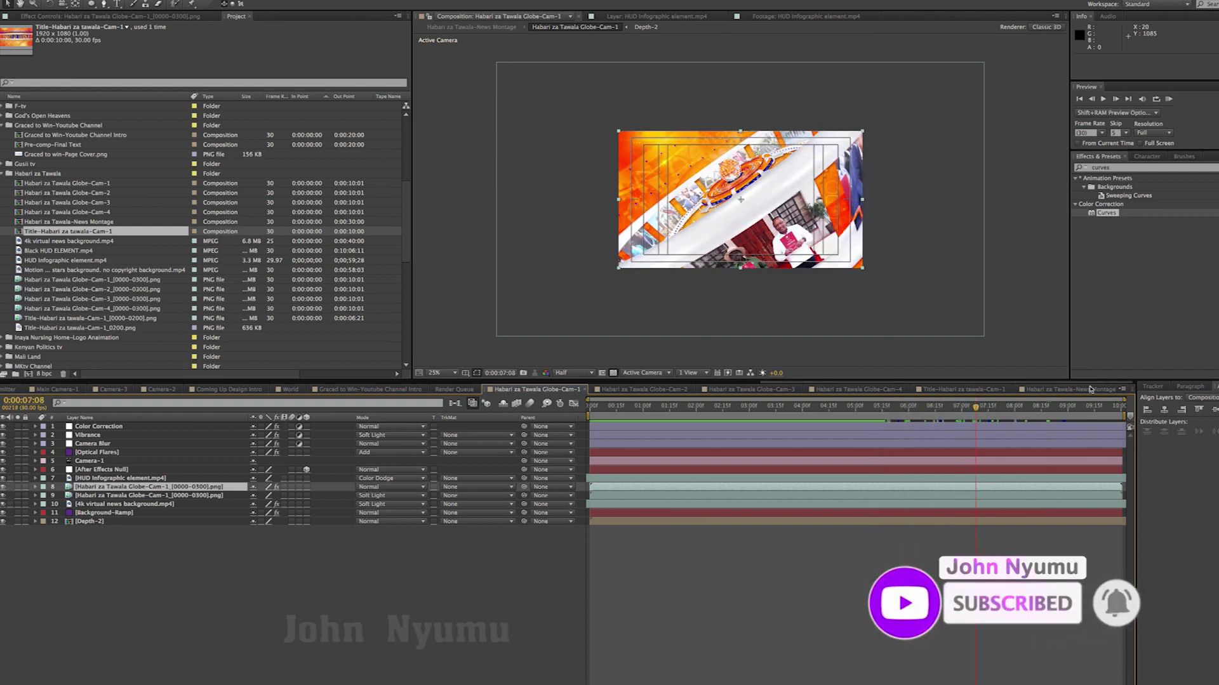
Step: Back in News Montage, start the title around 26 seconds and Cam-4 about 11 seconds
{"action": "left_click", "coordinate": [1071, 389]}
{"action": "left_click_drag", "start_coordinate": [714, 417], "coordinate": [691, 413]}
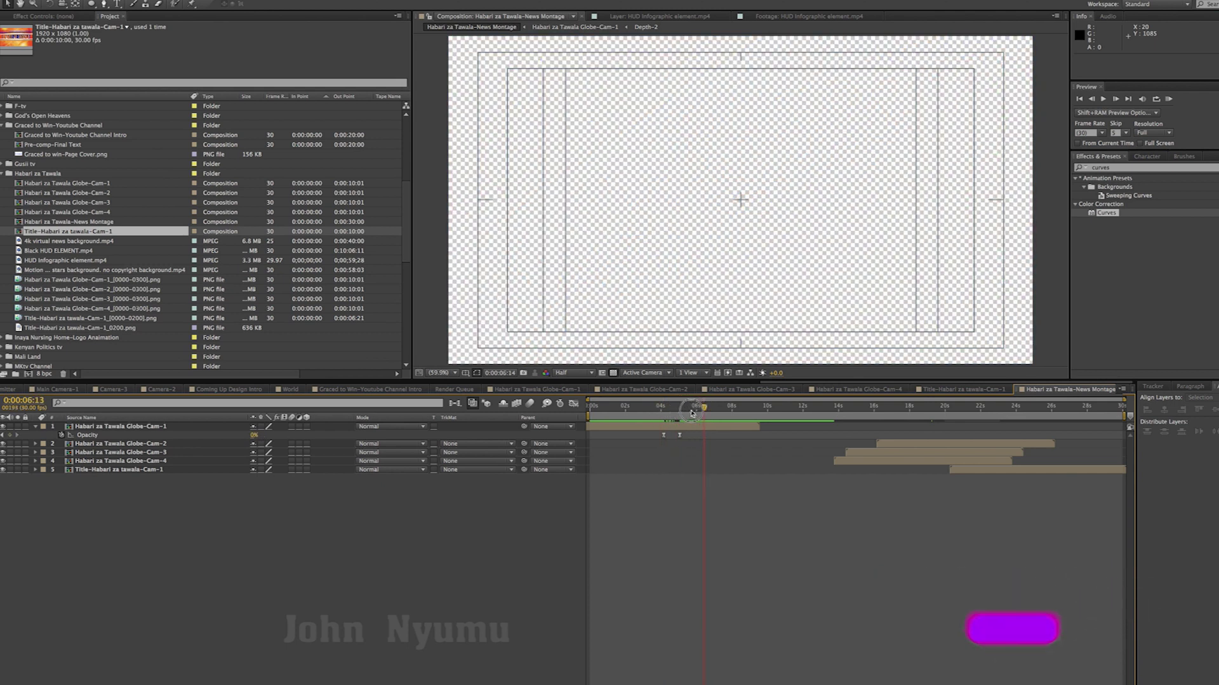
{"action": "mouse_move", "coordinate": [692, 414]}
{"action": "left_mouse_down"}
{"action": "mouse_move", "coordinate": [673, 410]}
{"action": "mouse_move", "coordinate": [713, 410]}
{"action": "left_mouse_up"}
{"action": "left_click_drag", "start_coordinate": [958, 470], "coordinate": [1077, 470]}
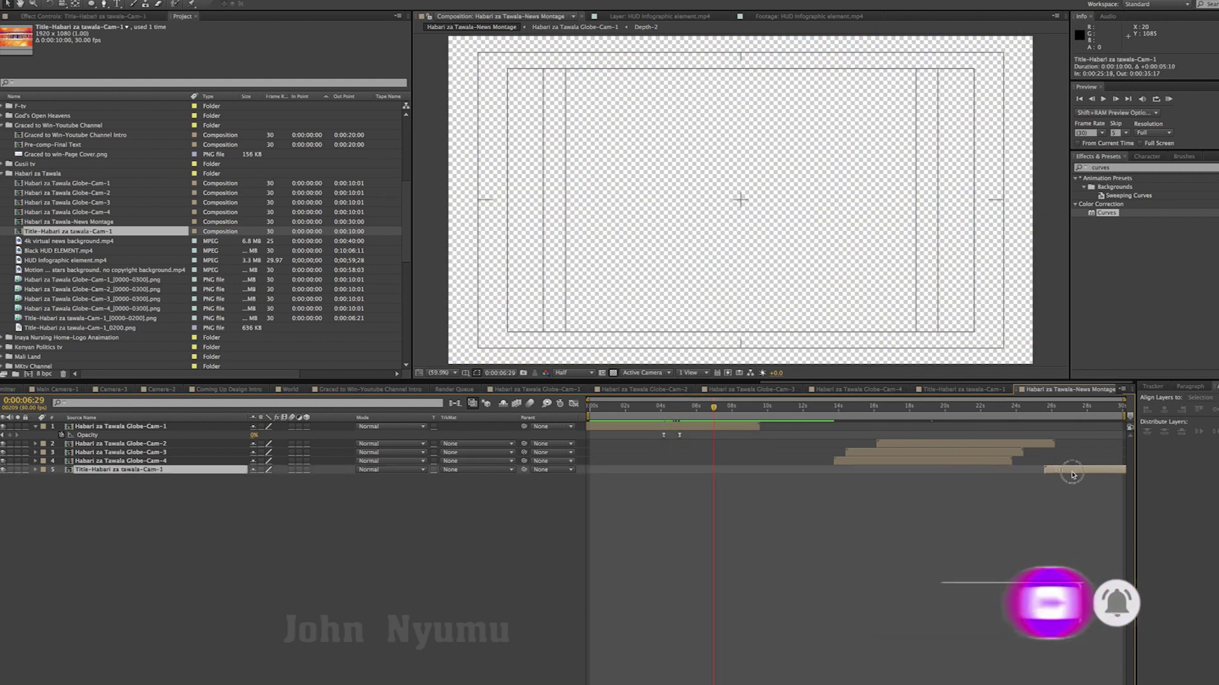
{"action": "left_click_drag", "start_coordinate": [871, 461], "coordinate": [816, 465]}
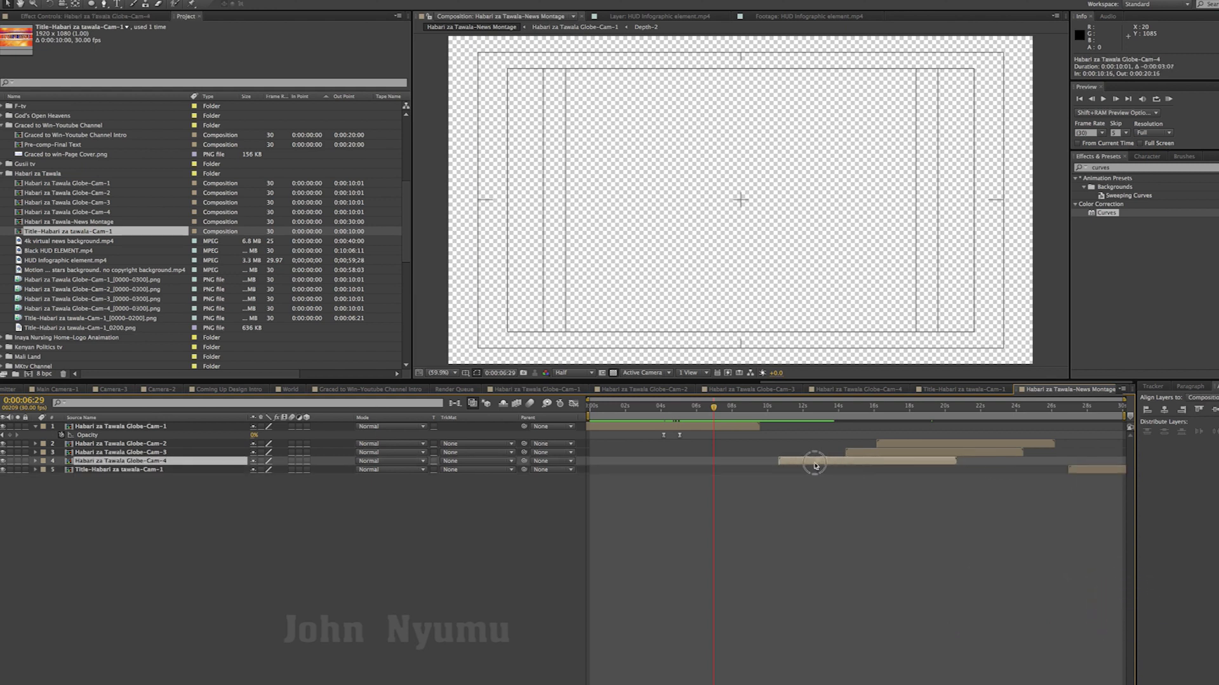
{"action": "left_click", "coordinate": [773, 415]}
{"action": "key", "text": "space"}
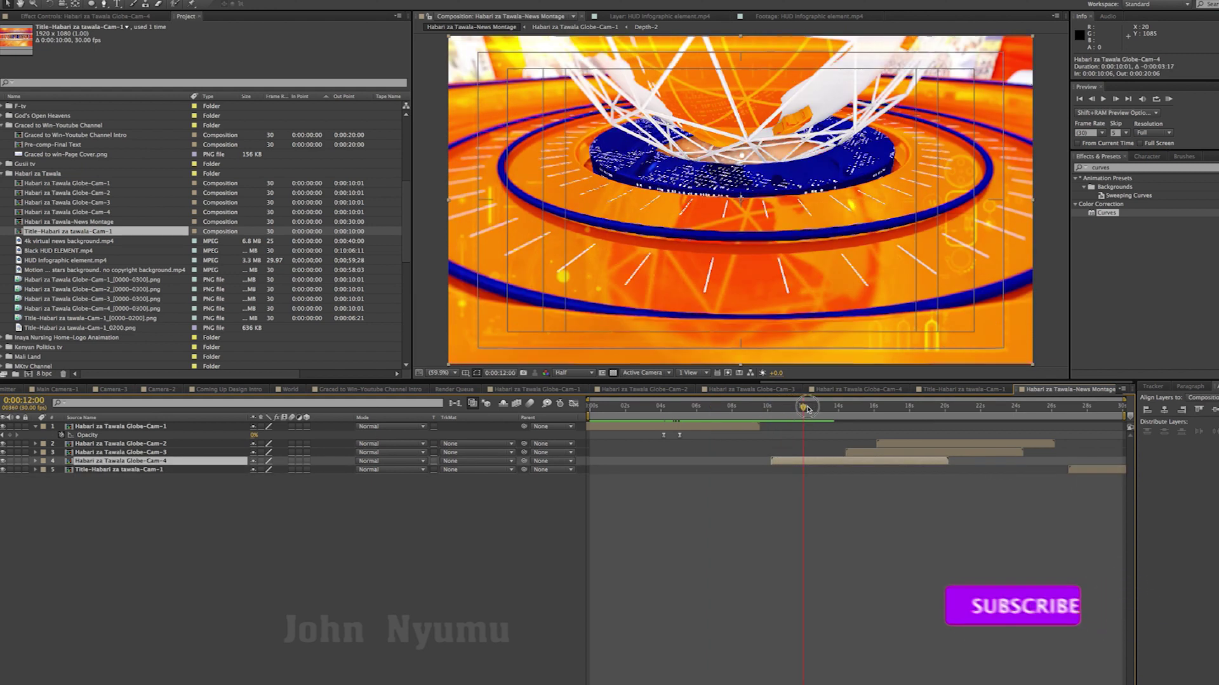
Step: Move Globe-Cam-4 to about 23 seconds and Globe-Cam-3 to about 18 seconds
{"action": "left_click_drag", "start_coordinate": [826, 463], "coordinate": [1051, 467]}
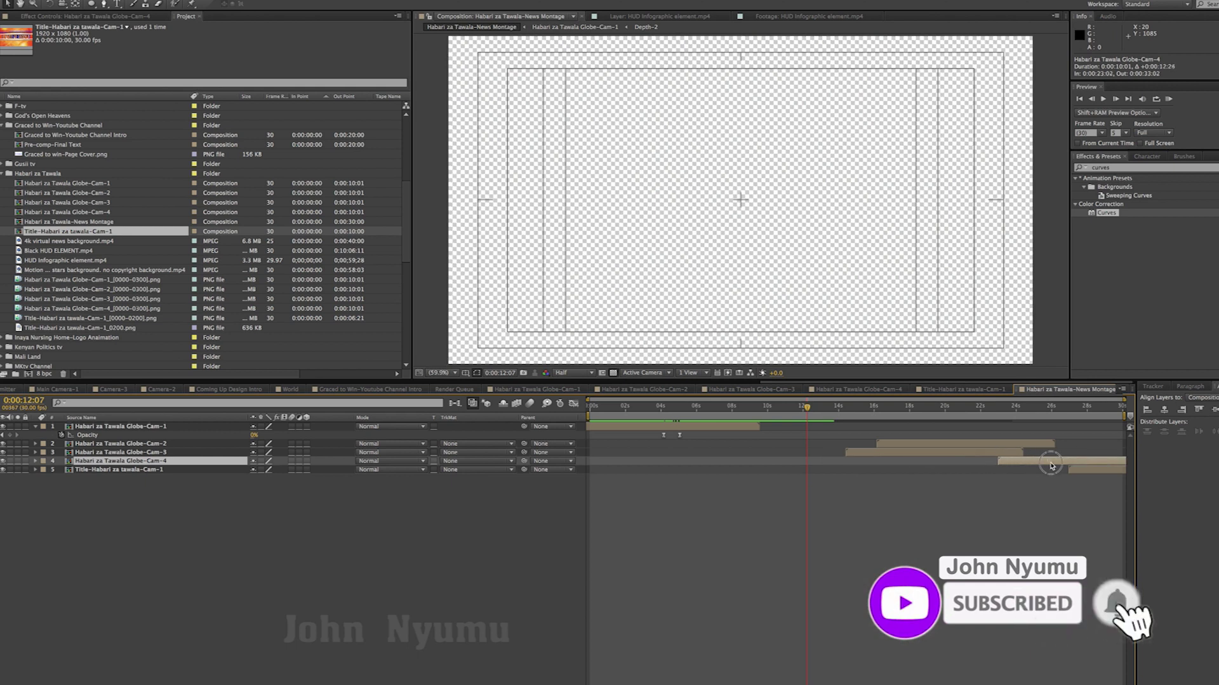
{"action": "left_click_drag", "start_coordinate": [932, 454], "coordinate": [838, 458]}
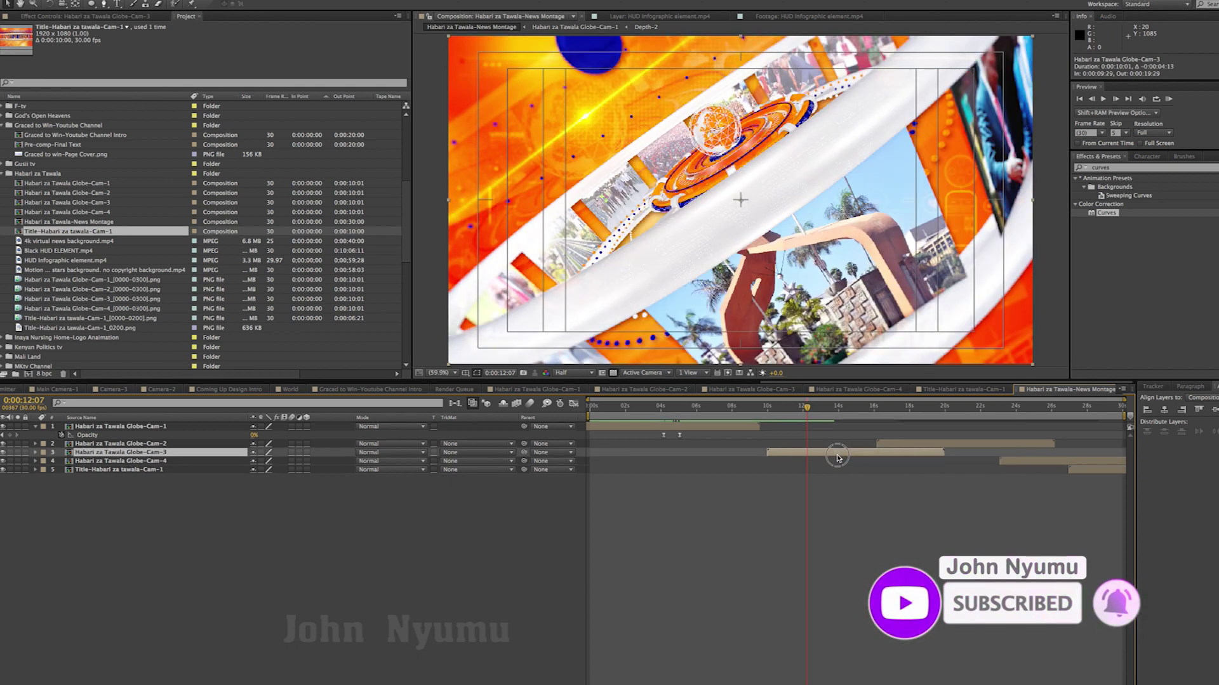
{"action": "left_click_drag", "start_coordinate": [838, 458], "coordinate": [757, 462]}
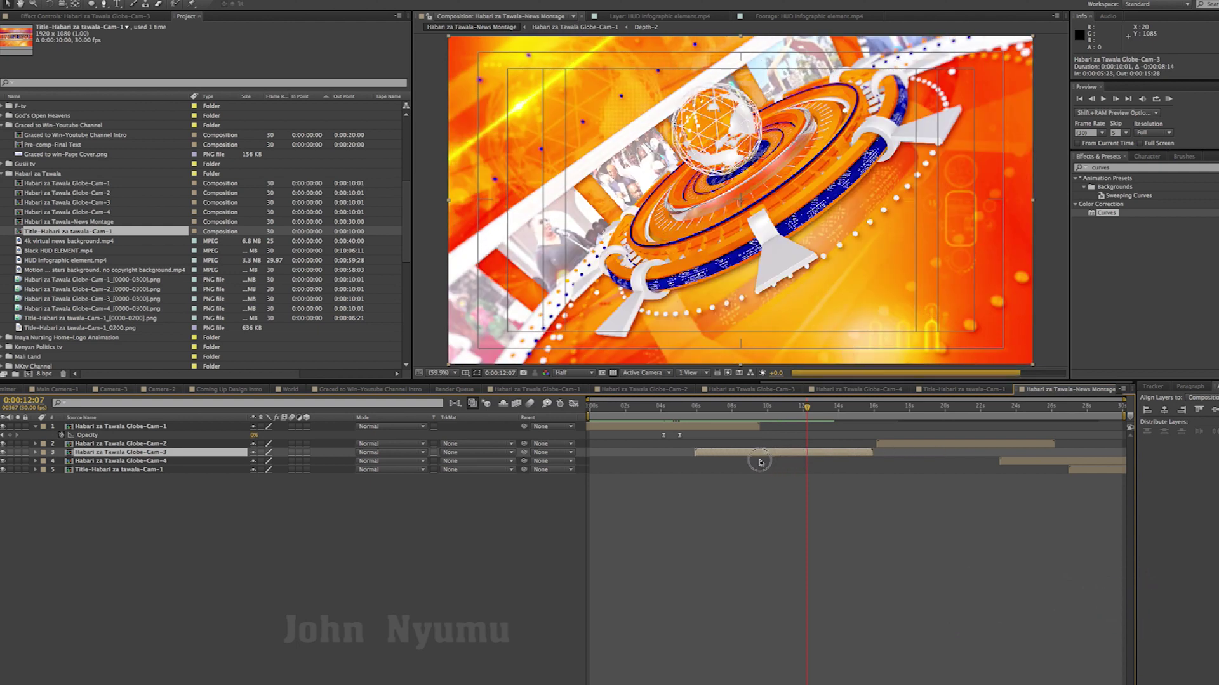
{"action": "left_click_drag", "start_coordinate": [757, 462], "coordinate": [862, 460]}
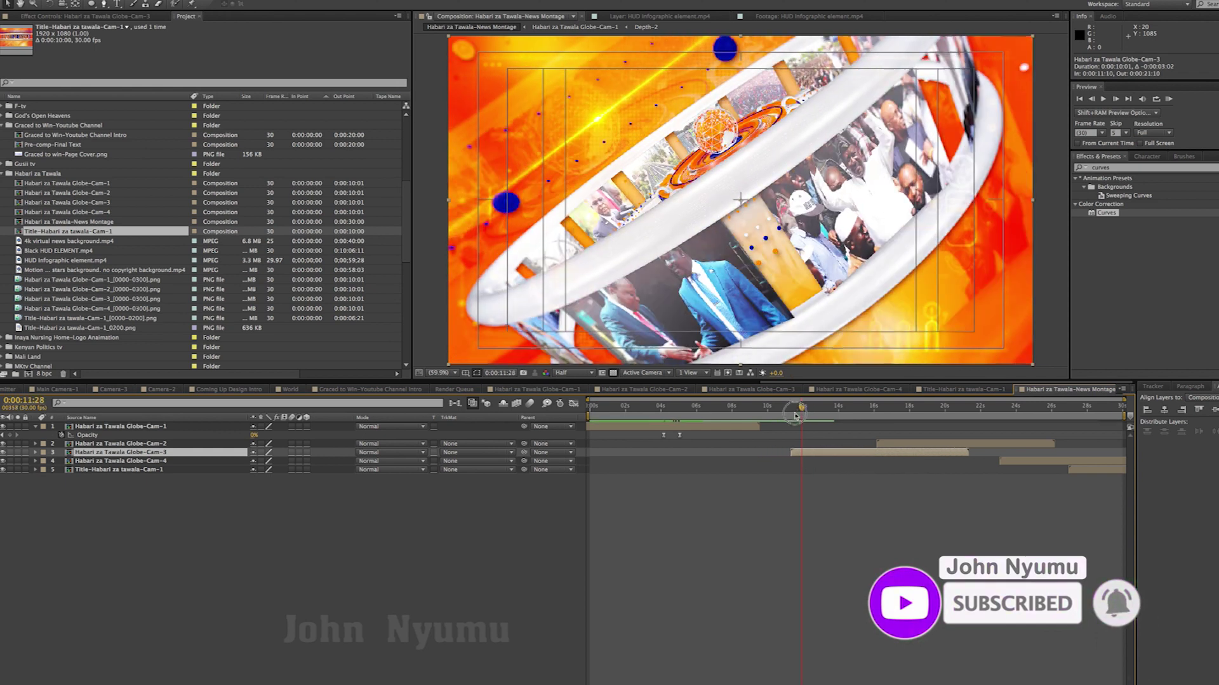
{"action": "left_click_drag", "start_coordinate": [808, 410], "coordinate": [800, 409]}
{"action": "key", "text": "space"}
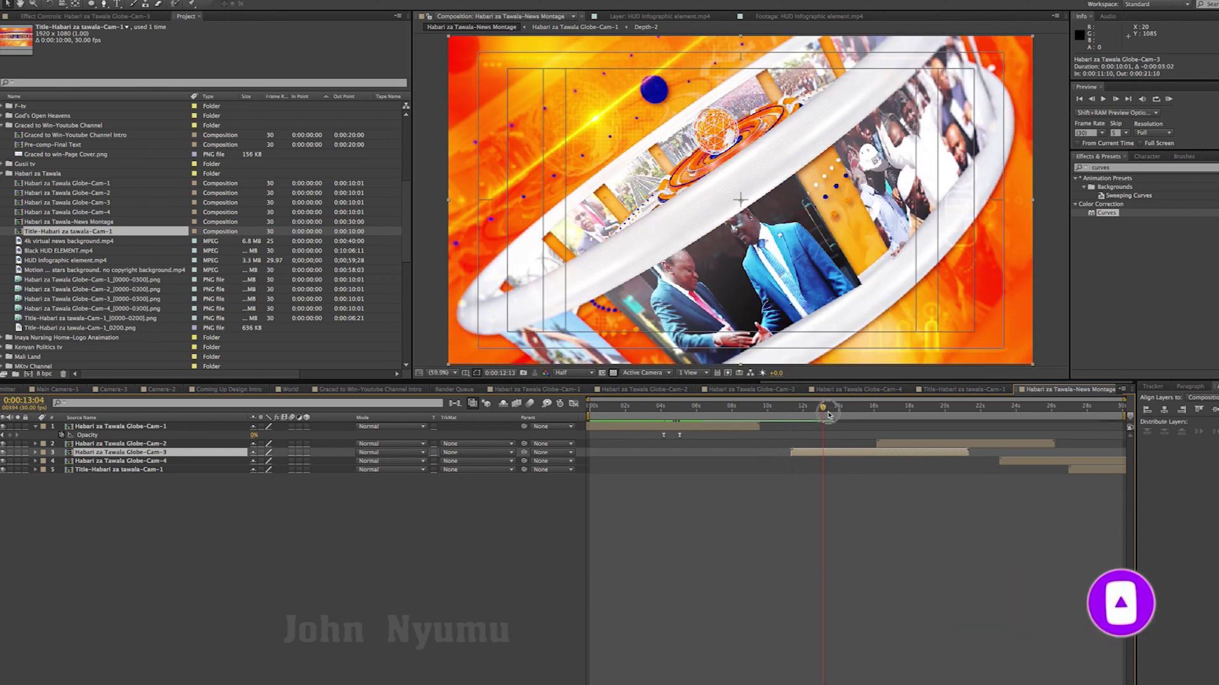
{"action": "mouse_move", "coordinate": [826, 456]}
{"action": "left_mouse_down"}
{"action": "mouse_move", "coordinate": [992, 457]}
{"action": "mouse_move", "coordinate": [892, 446]}
{"action": "left_mouse_up"}
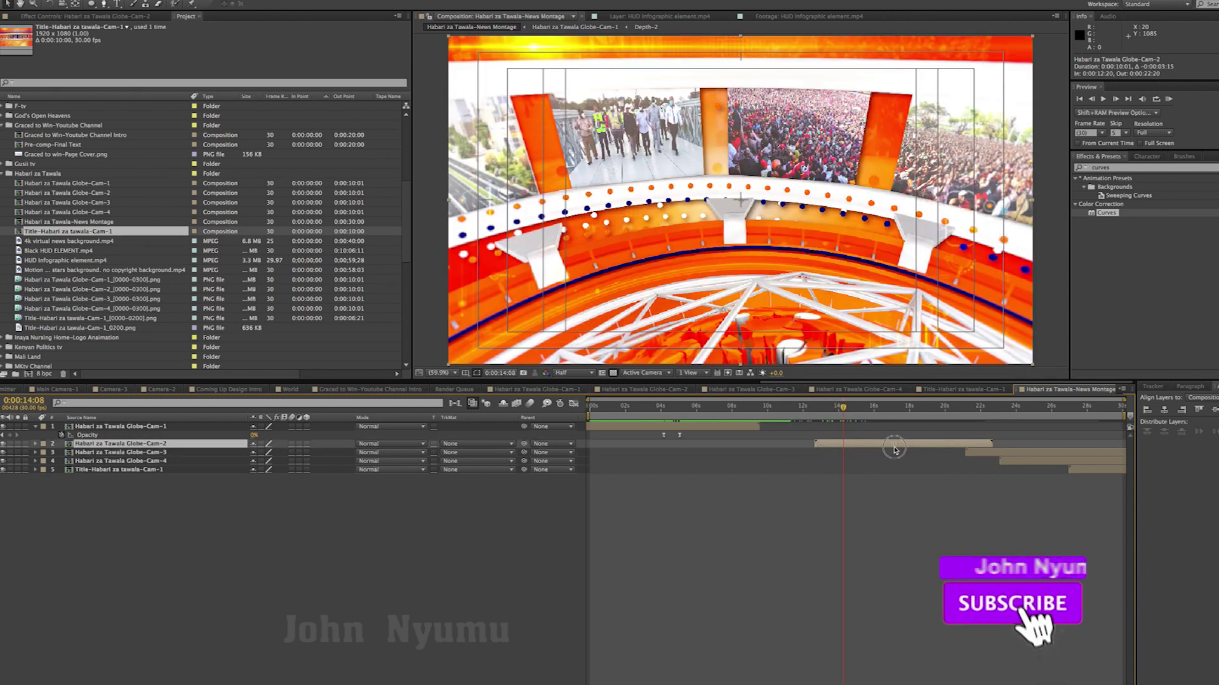
Step: Move Globe-Cam-2 to start near 3 seconds, overlapping Cam-1's fade-out
{"action": "left_click_drag", "start_coordinate": [891, 446], "coordinate": [867, 447]}
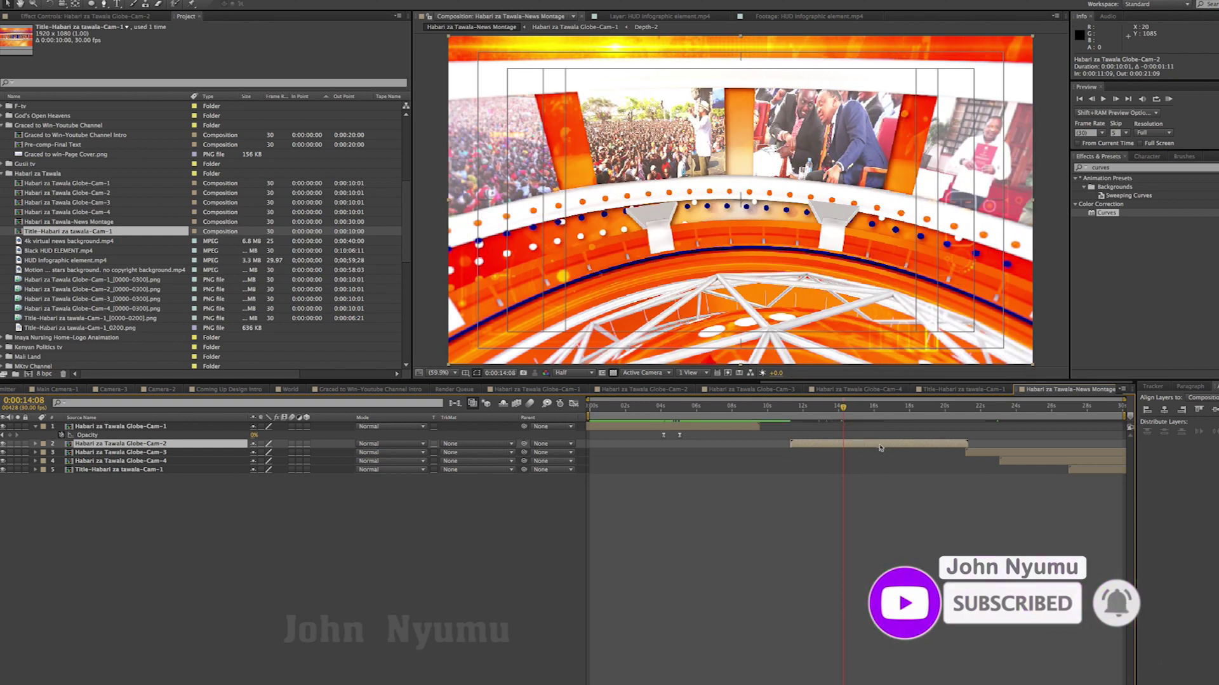
{"action": "left_click_drag", "start_coordinate": [880, 448], "coordinate": [727, 450]}
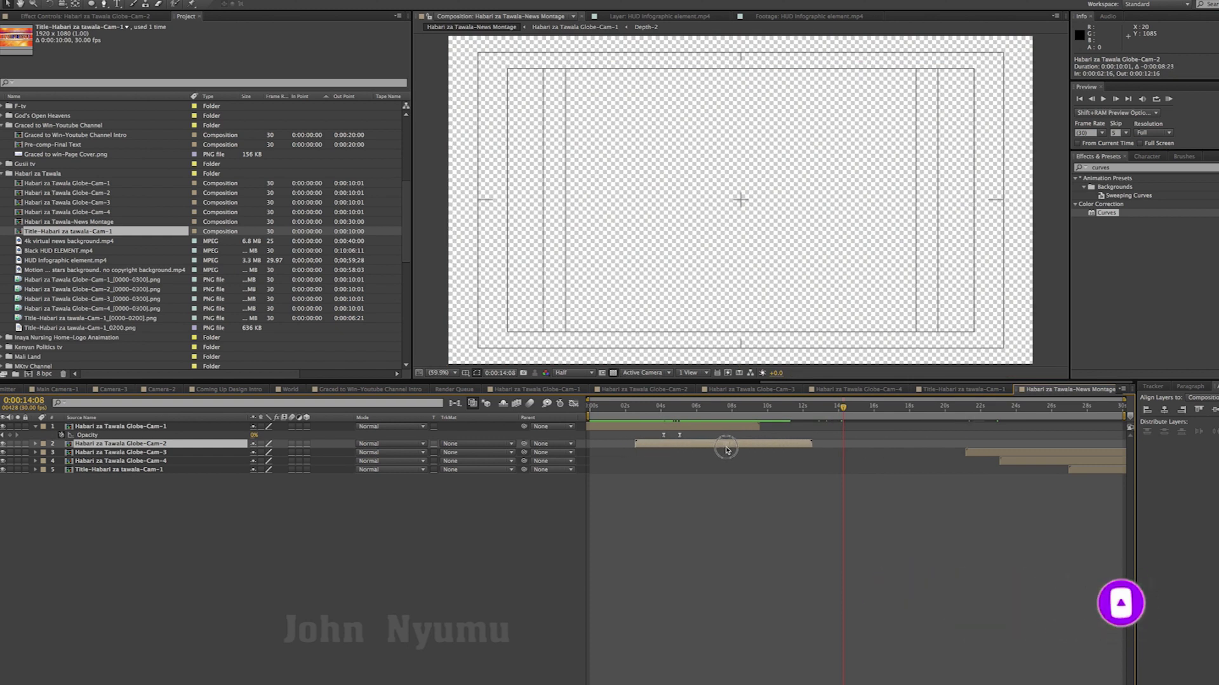
{"action": "mouse_move", "coordinate": [681, 410]}
{"action": "left_mouse_down"}
{"action": "mouse_move", "coordinate": [660, 409]}
{"action": "mouse_move", "coordinate": [696, 448]}
{"action": "left_mouse_up"}
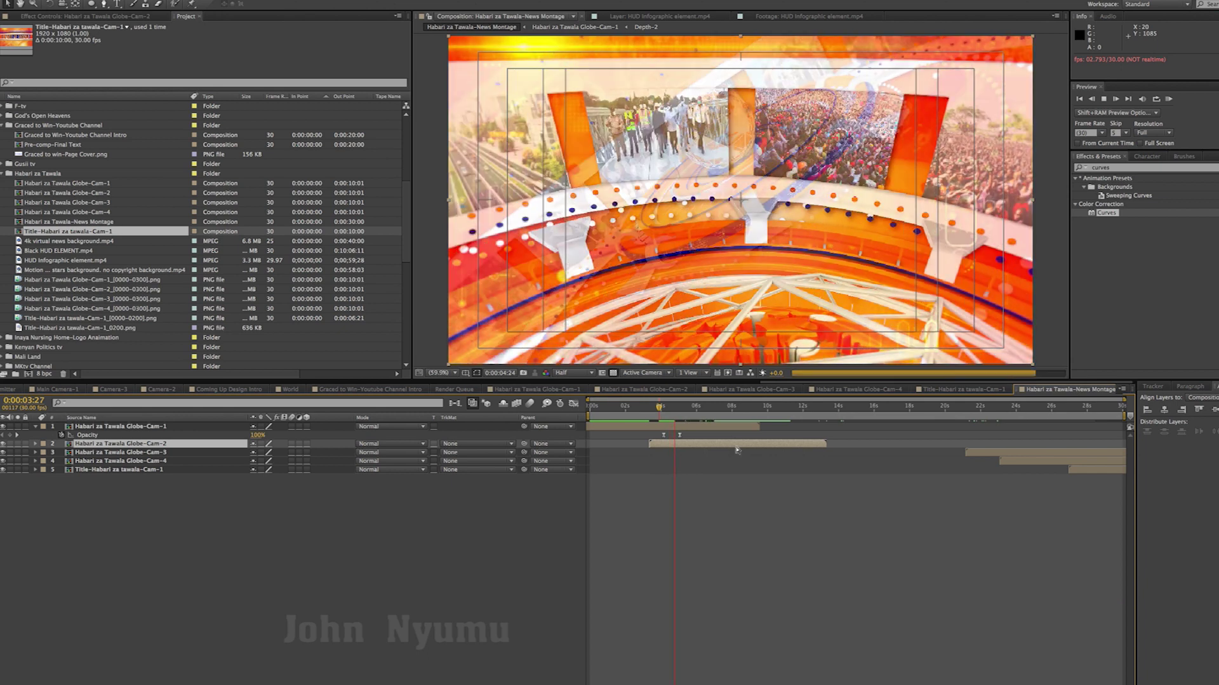
Step: Nudge Globe-Cam-2 later, shift Globe-Cam-1's opacity fade-out later, and preview the cross-fade
{"action": "key", "text": "space"}
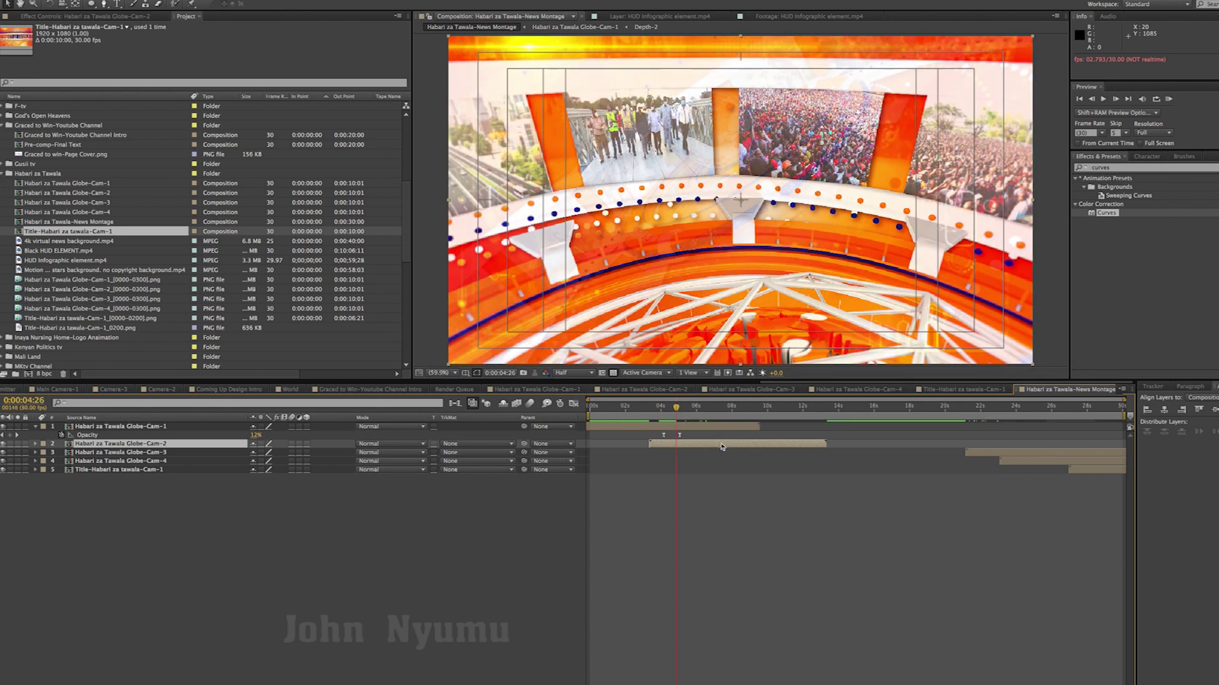
{"action": "left_click_drag", "start_coordinate": [698, 445], "coordinate": [769, 447]}
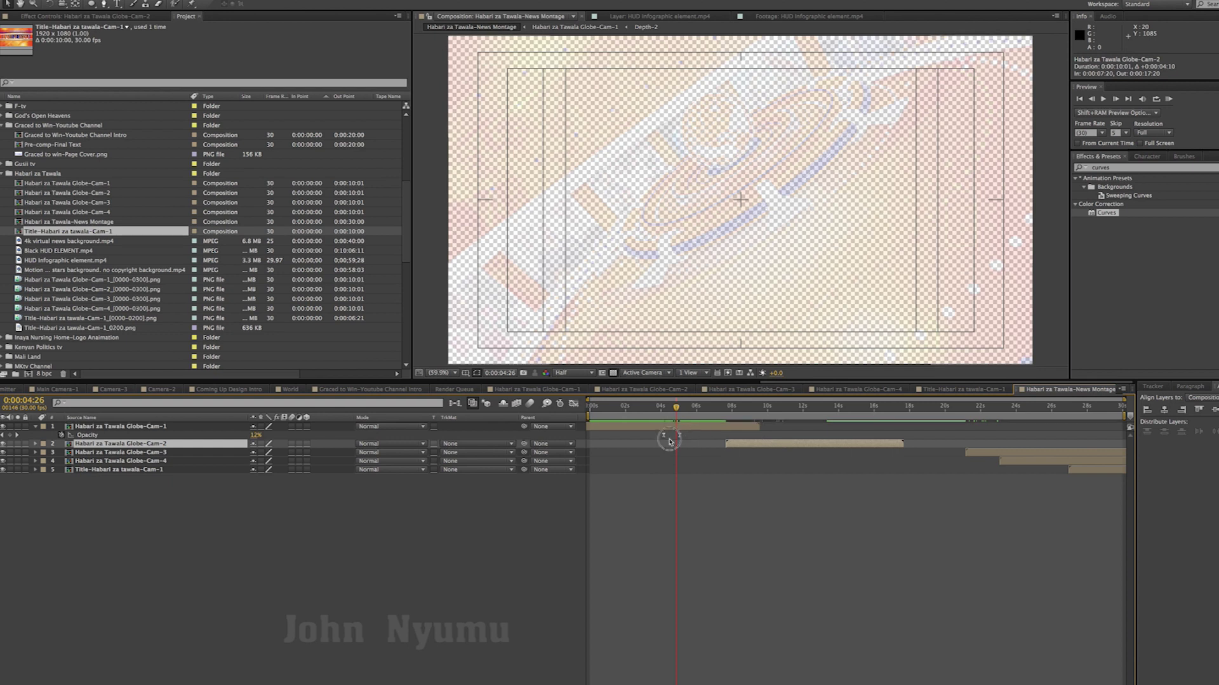
{"action": "left_click", "coordinate": [669, 441]}
{"action": "left_click_drag", "start_coordinate": [680, 439], "coordinate": [720, 438]}
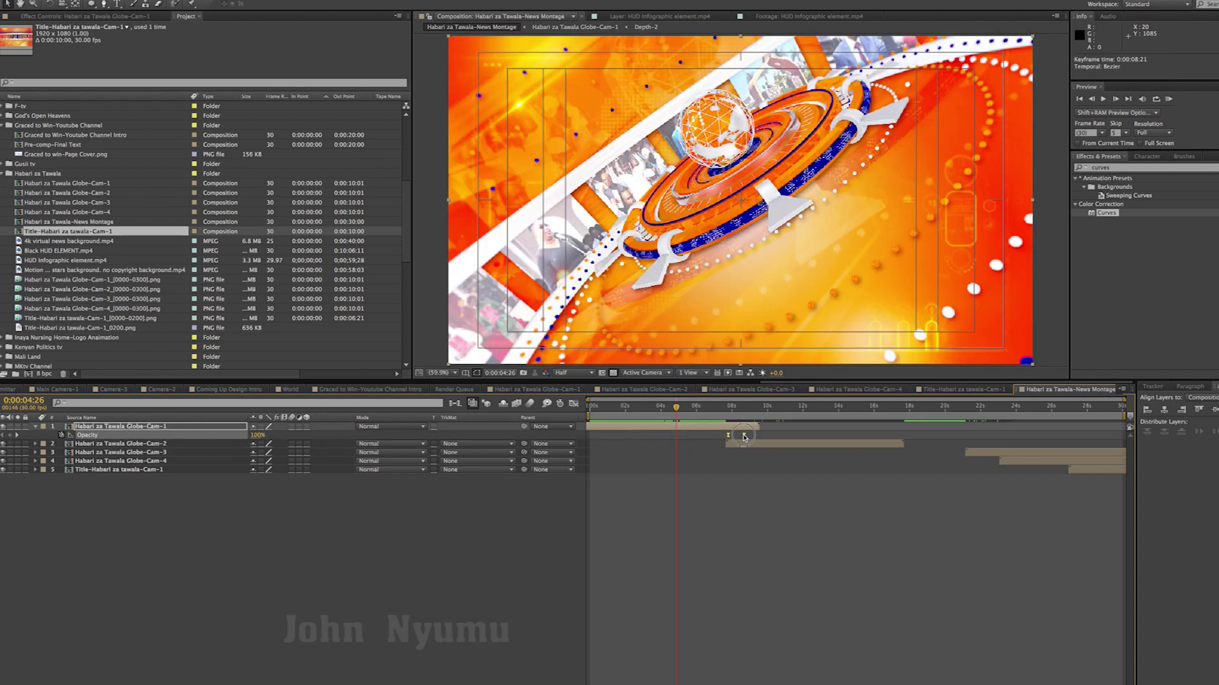
{"action": "key", "text": "space"}
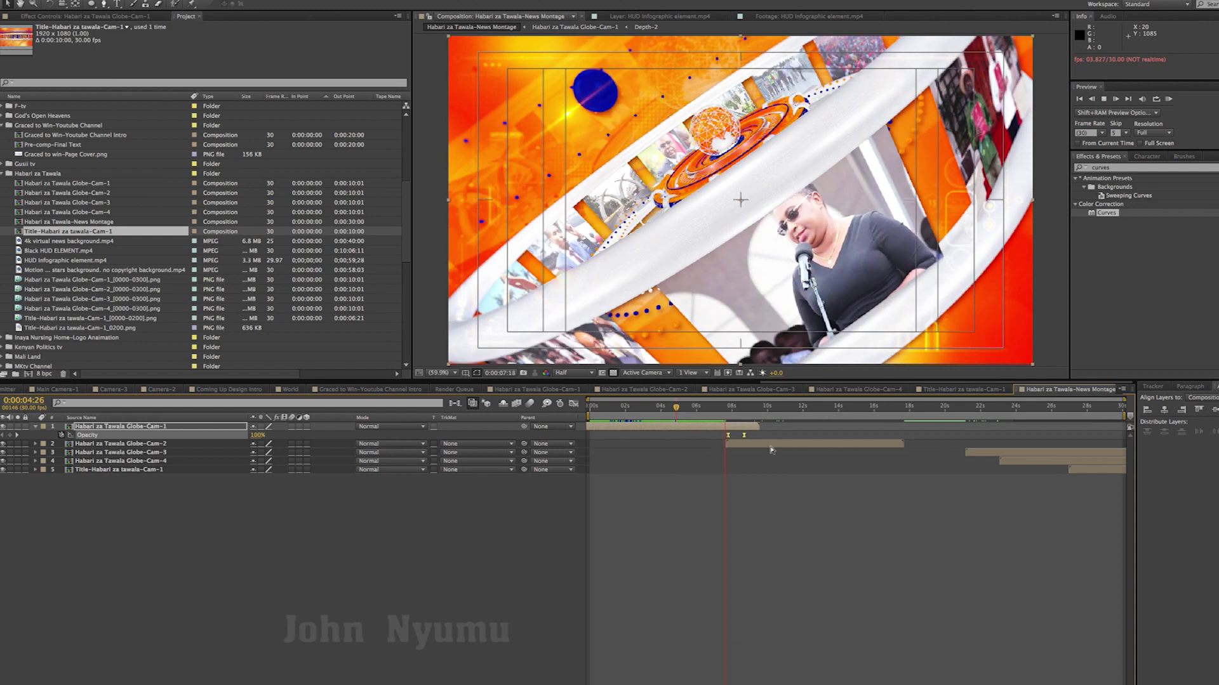
{"action": "key", "text": "space"}
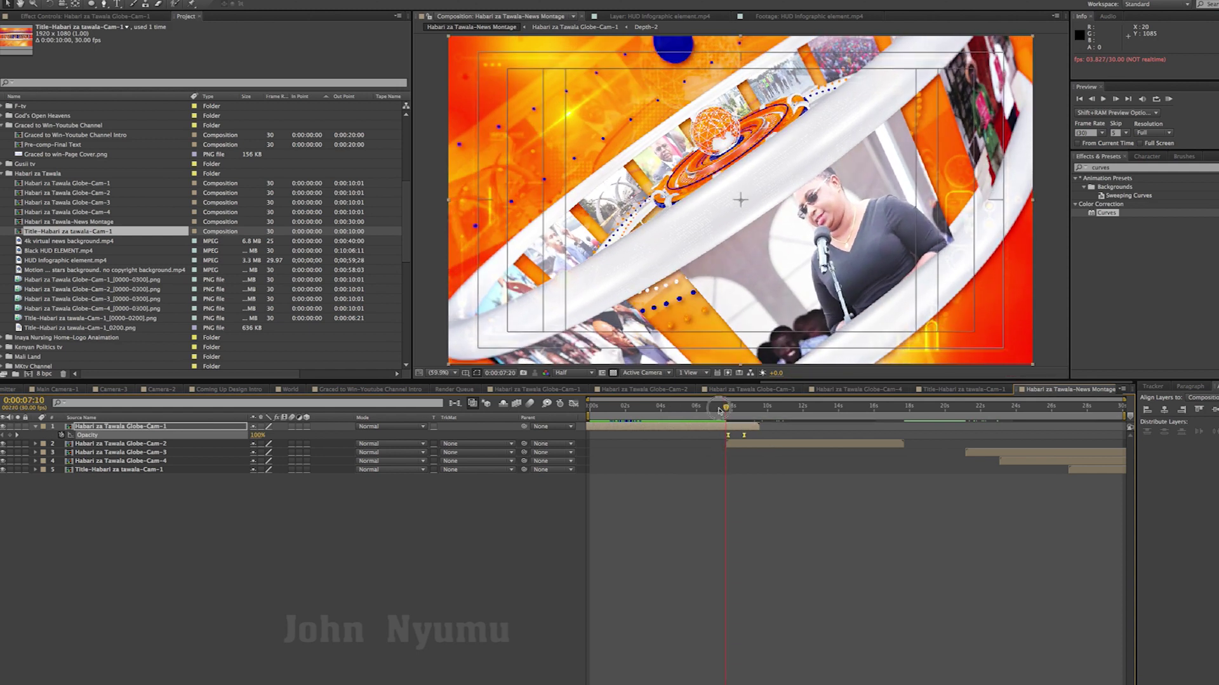
{"action": "left_click_drag", "start_coordinate": [719, 411], "coordinate": [713, 415]}
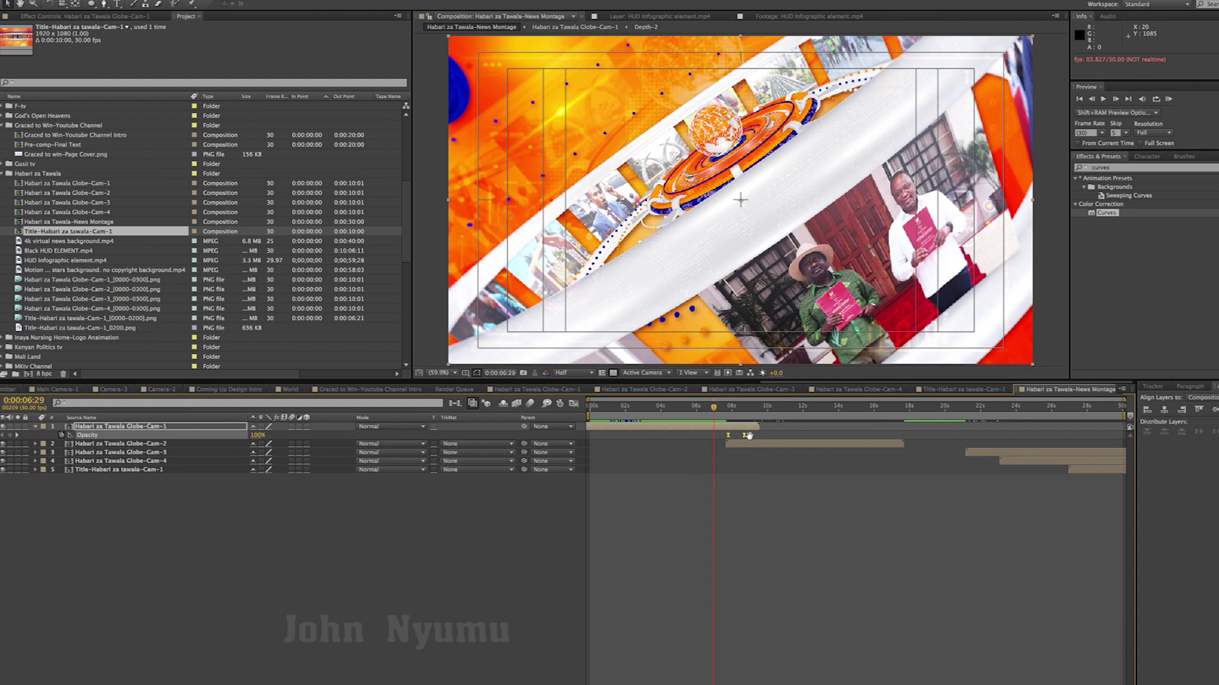
{"action": "key", "text": "space"}
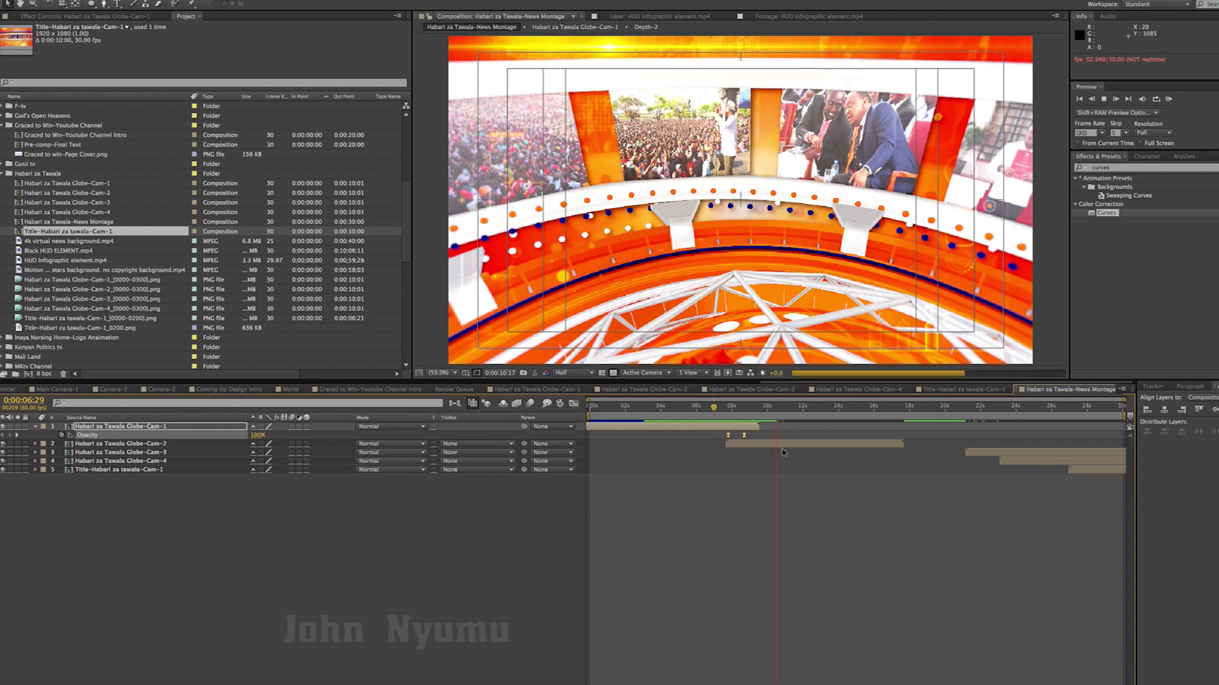
Step: Slide Globe-Cam-2 slightly earlier and preview the cross-fade from 7:18 to 11:15
{"action": "left_click", "coordinate": [717, 413]}
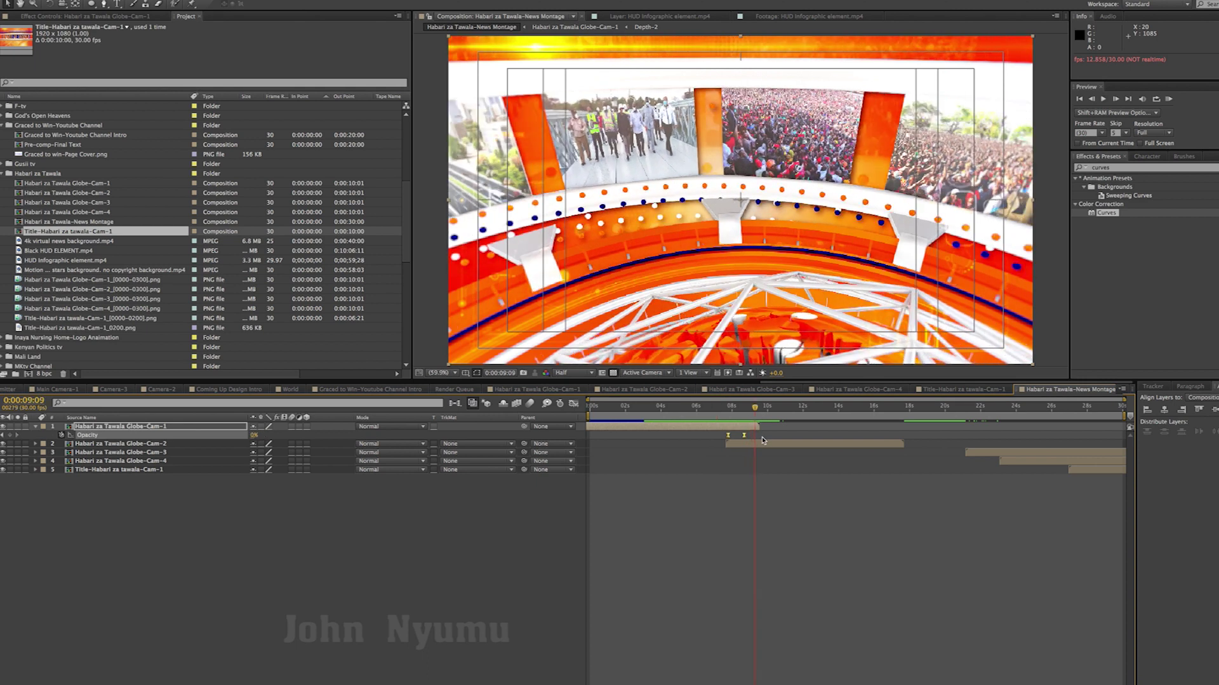
{"action": "left_click_drag", "start_coordinate": [769, 449], "coordinate": [763, 449]}
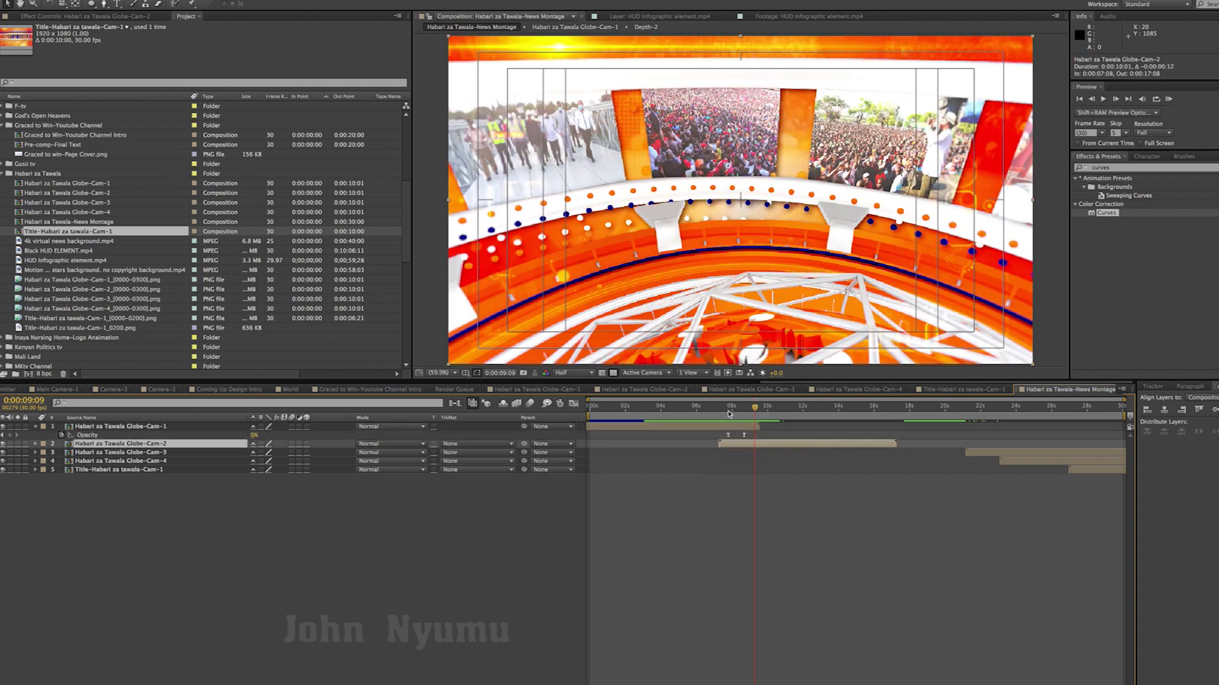
{"action": "left_click", "coordinate": [725, 414]}
{"action": "key", "text": "space"}
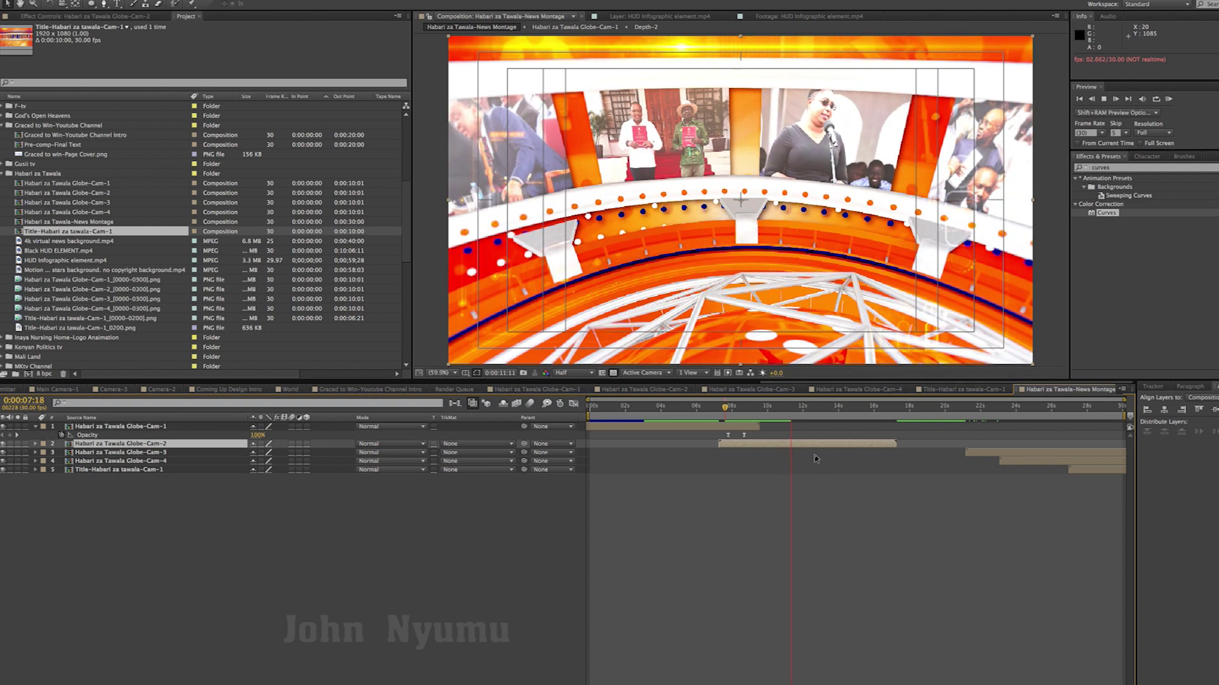
{"action": "left_click", "coordinate": [811, 446]}
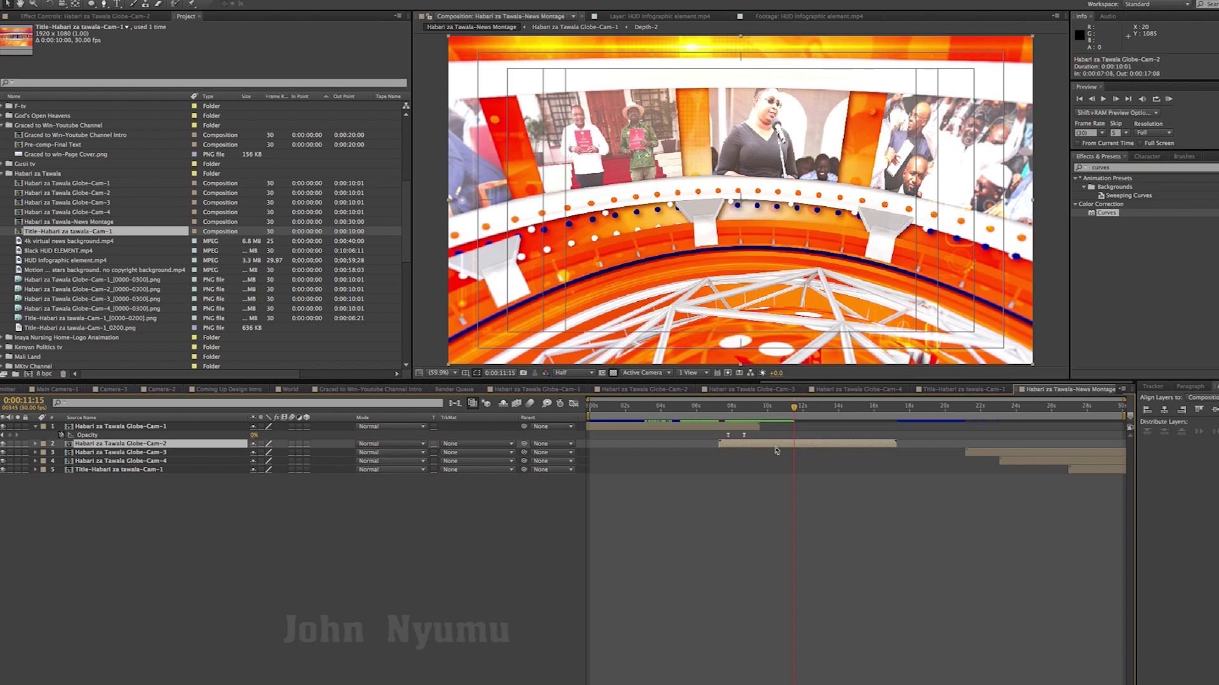
Step: Key Globe-Cam-2's opacity at 100% at 11:15 and 0% at 11:27
{"action": "key", "text": "t"}
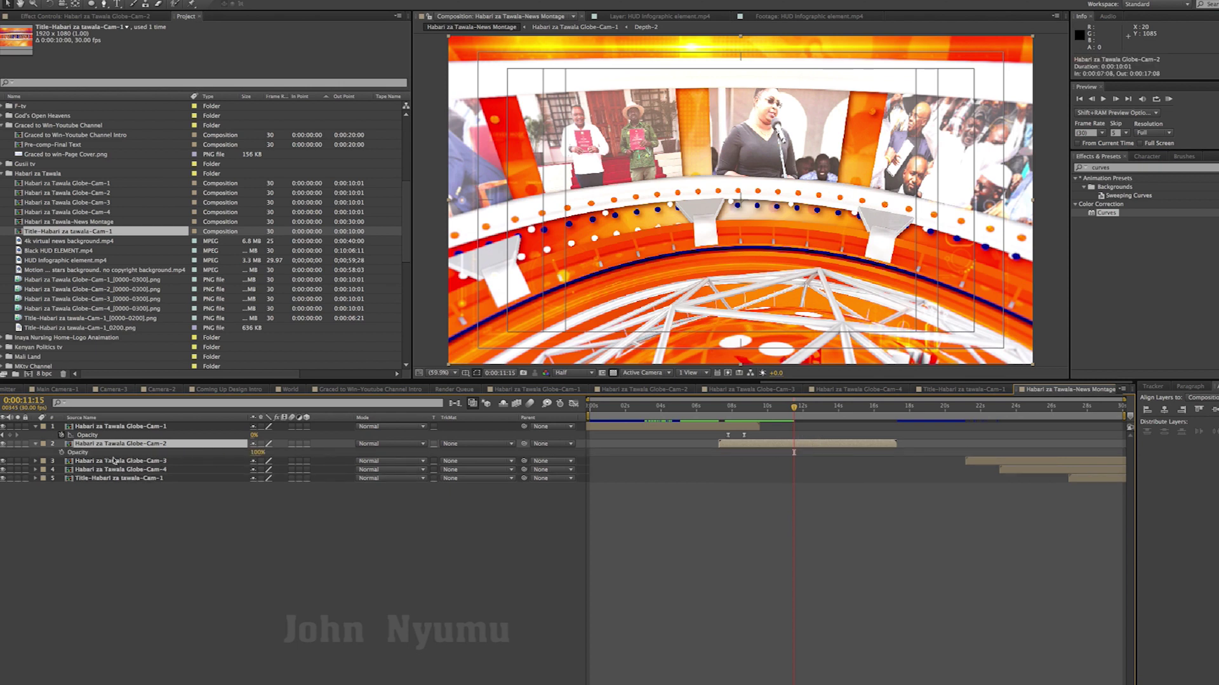
{"action": "left_click", "coordinate": [60, 452]}
{"action": "key", "text": "space"}
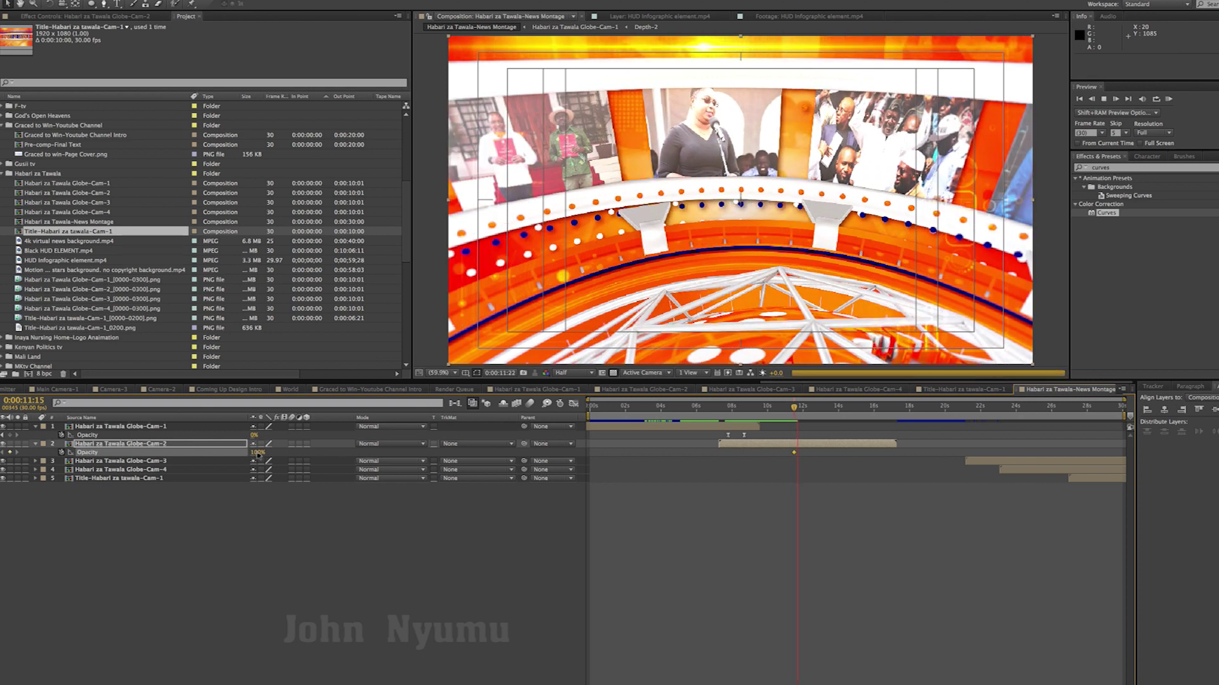
{"action": "key", "text": "space"}
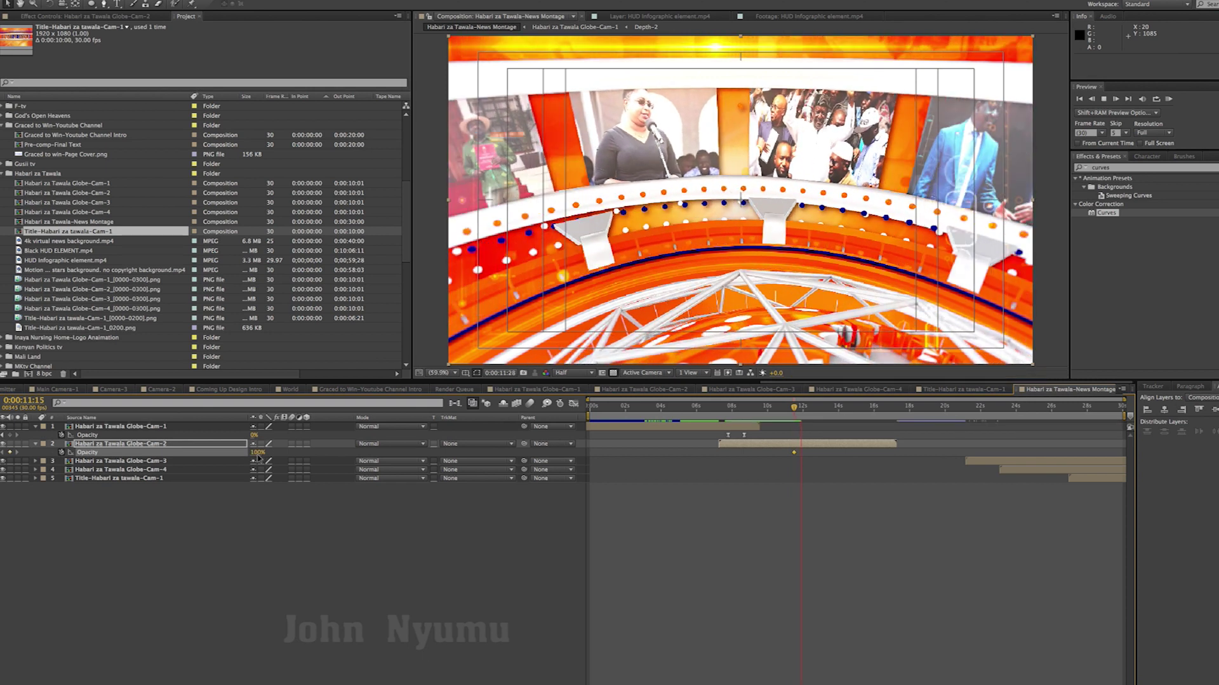
{"action": "left_click_drag", "start_coordinate": [257, 453], "coordinate": [128, 459]}
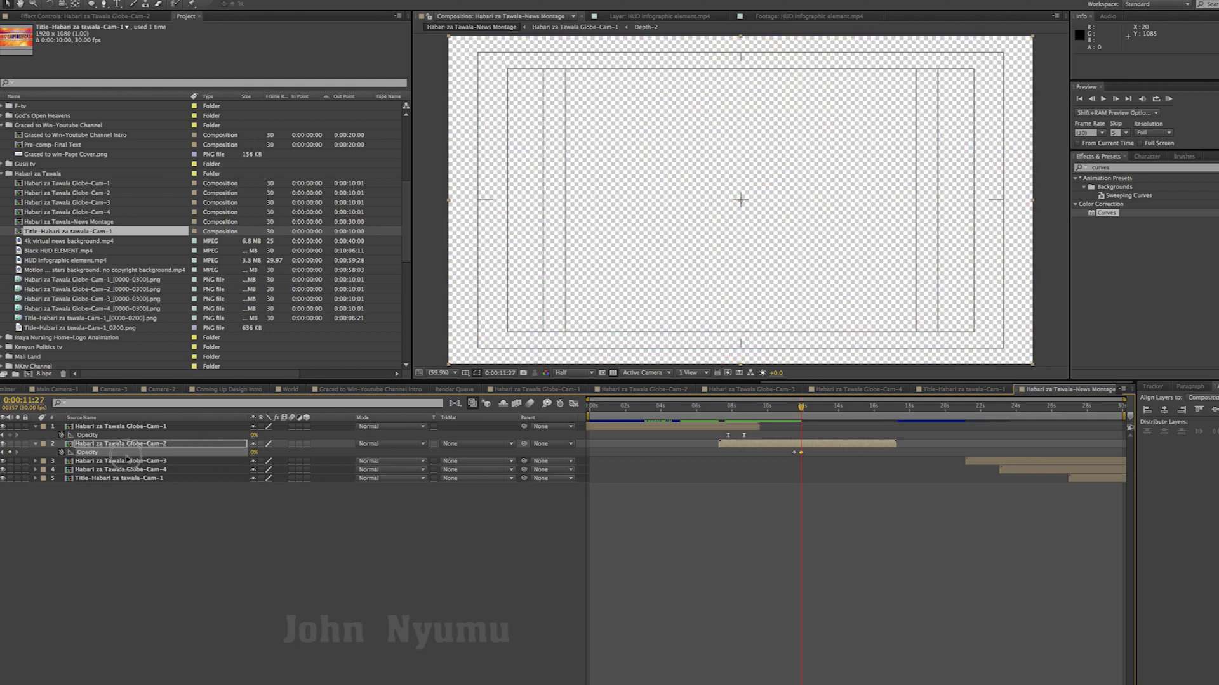
Step: Apply Easy Ease to both Globe-Cam-2 opacity keyframes
{"action": "left_click_drag", "start_coordinate": [813, 459], "coordinate": [755, 450]}
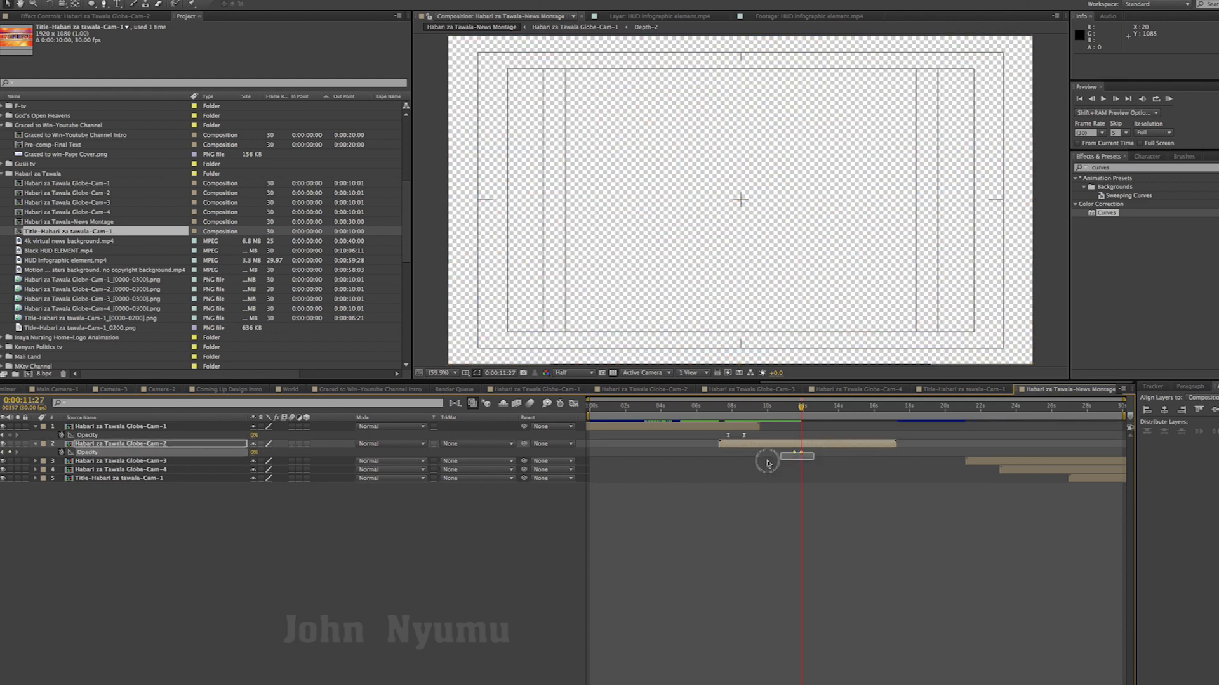
{"action": "right_click", "coordinate": [802, 455]}
{"action": "mouse_move", "coordinate": [857, 563]}
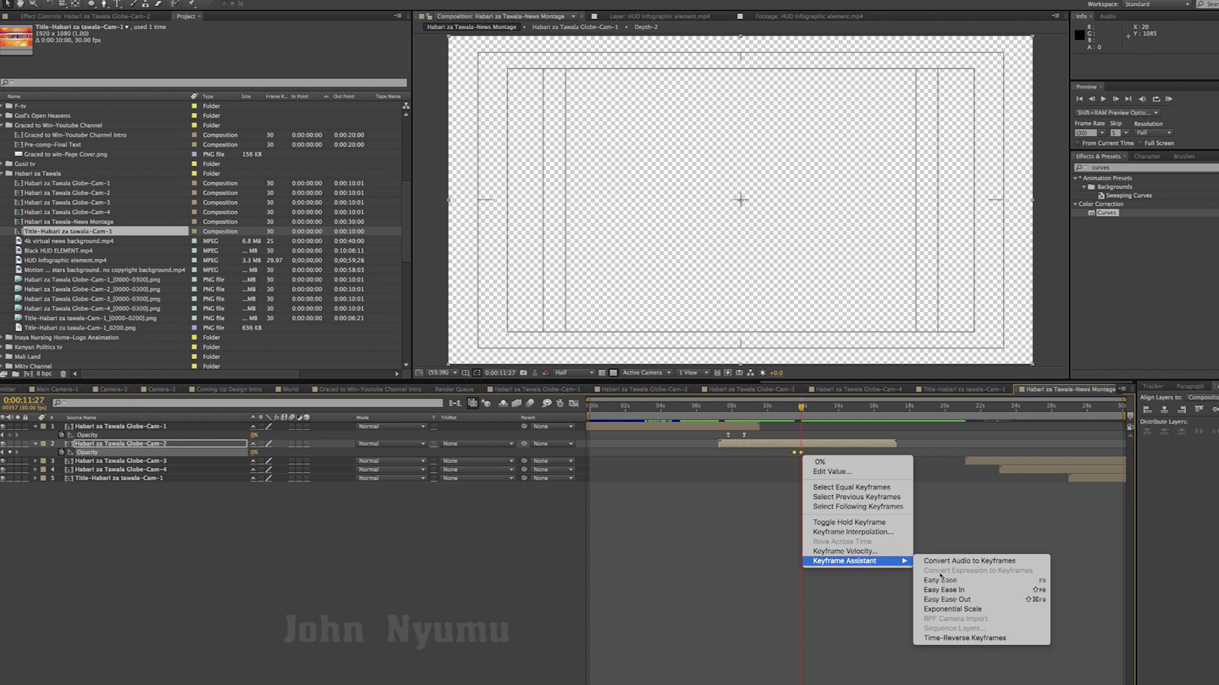
{"action": "left_click", "coordinate": [956, 581]}
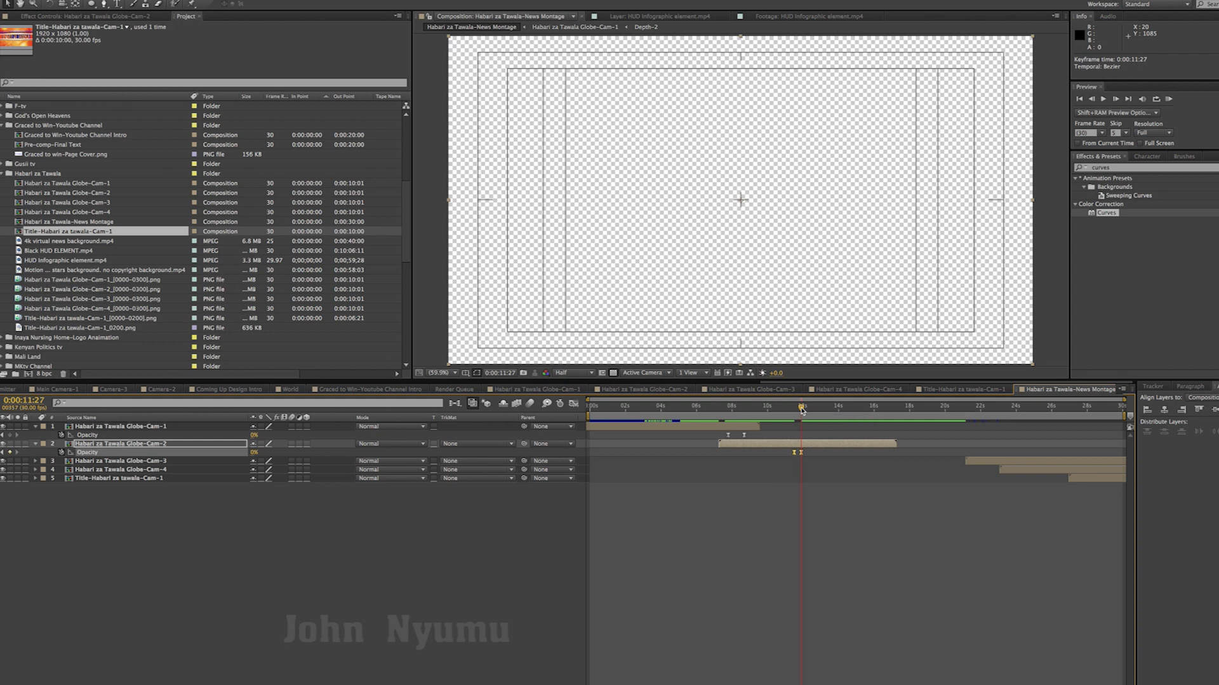
{"action": "left_click", "coordinate": [849, 474]}
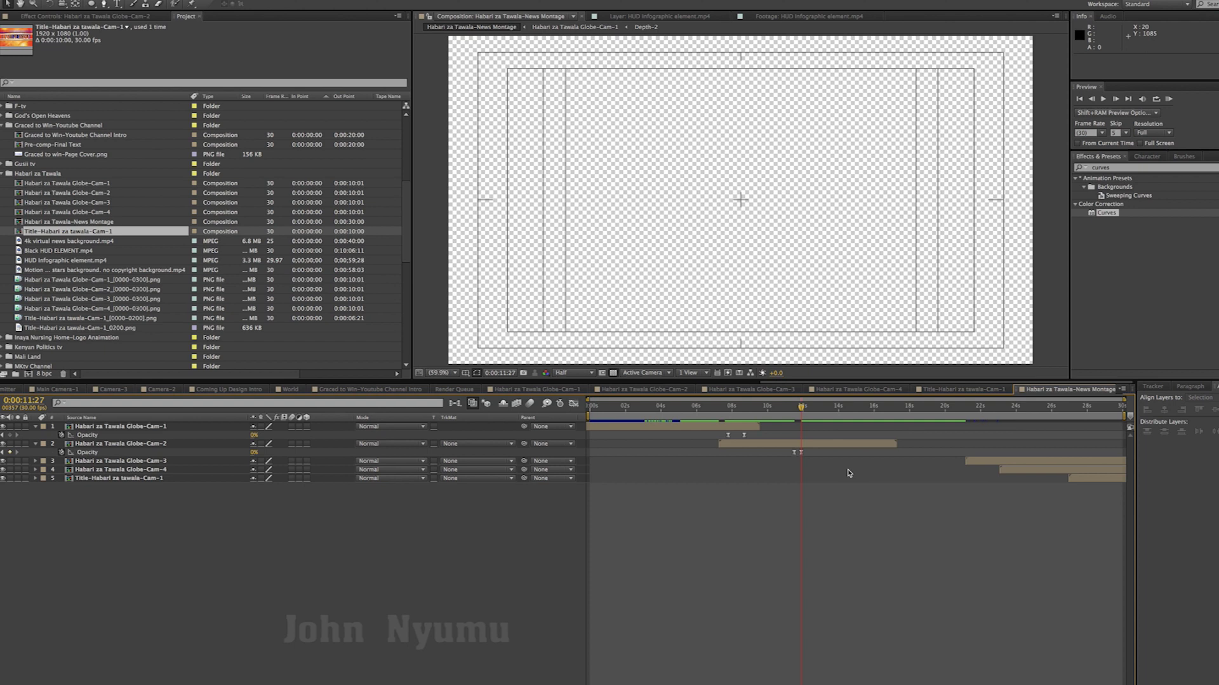
Step: Save the project with Ctrl+S and scrub back to replay Globe-Cam-2's fade-out
{"action": "key", "text": "ctrl+s"}
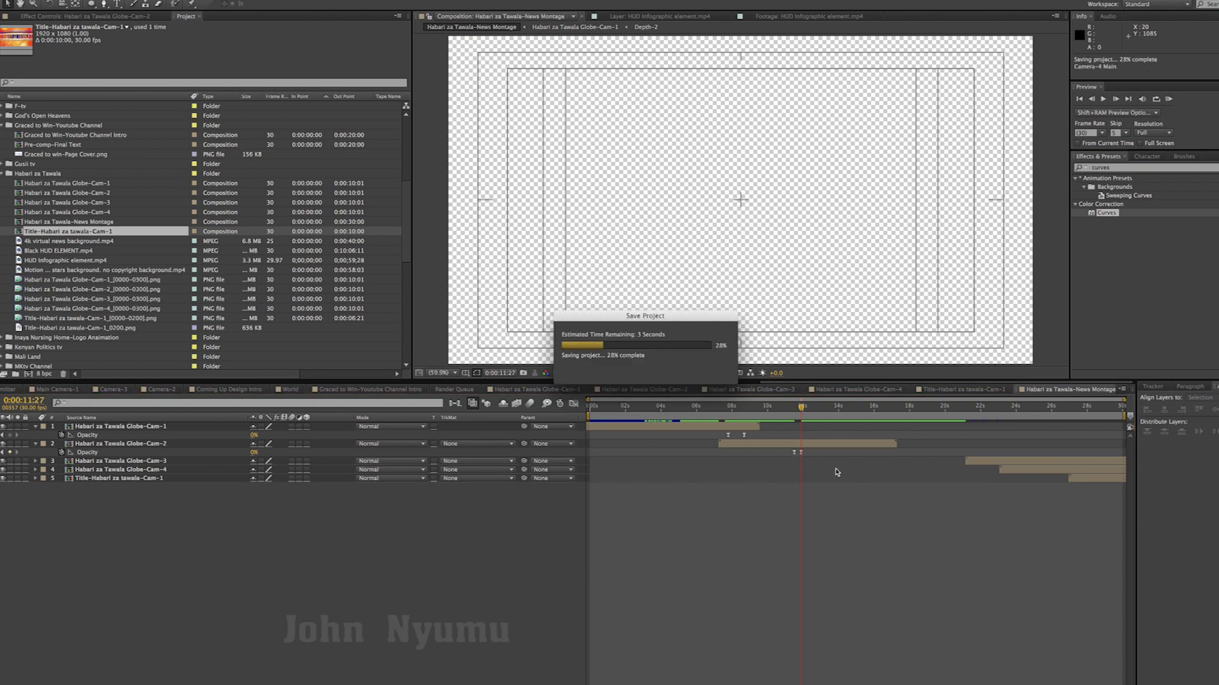
{"action": "mouse_move", "coordinate": [802, 411]}
{"action": "left_mouse_down"}
{"action": "mouse_move", "coordinate": [726, 416]}
{"action": "mouse_move", "coordinate": [797, 407]}
{"action": "left_mouse_up"}
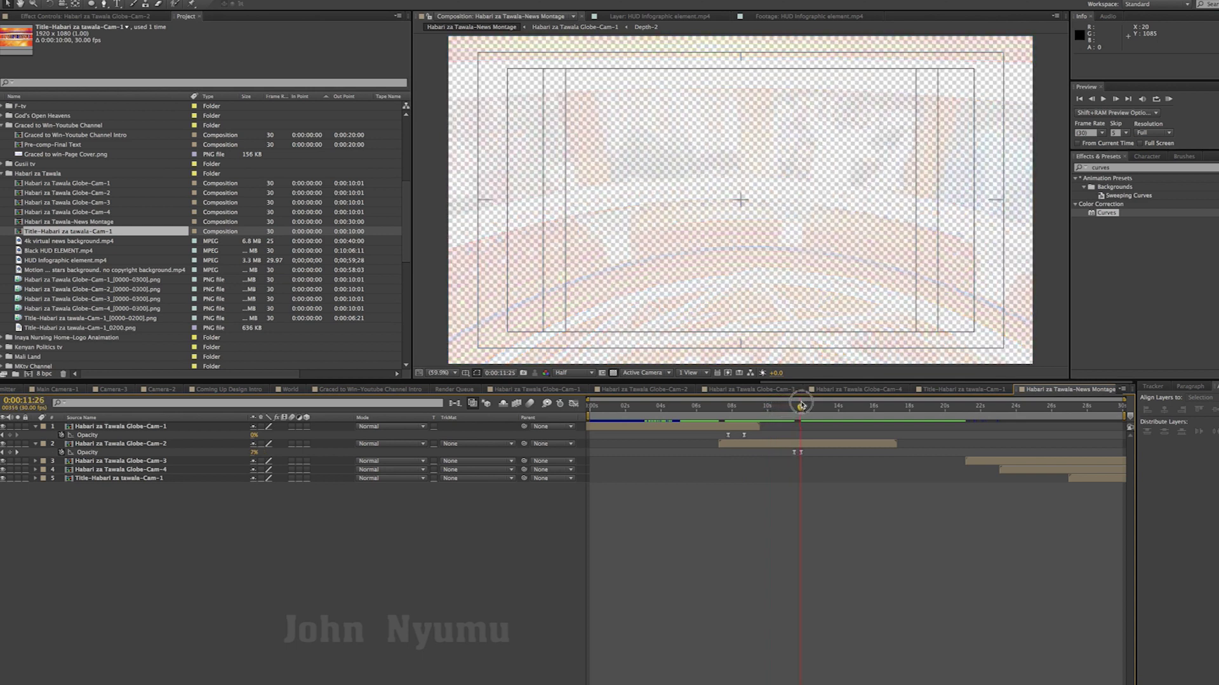
{"action": "mouse_move", "coordinate": [797, 407]}
{"action": "left_mouse_down"}
{"action": "mouse_move", "coordinate": [740, 420]}
{"action": "mouse_move", "coordinate": [859, 424]}
{"action": "left_mouse_up"}
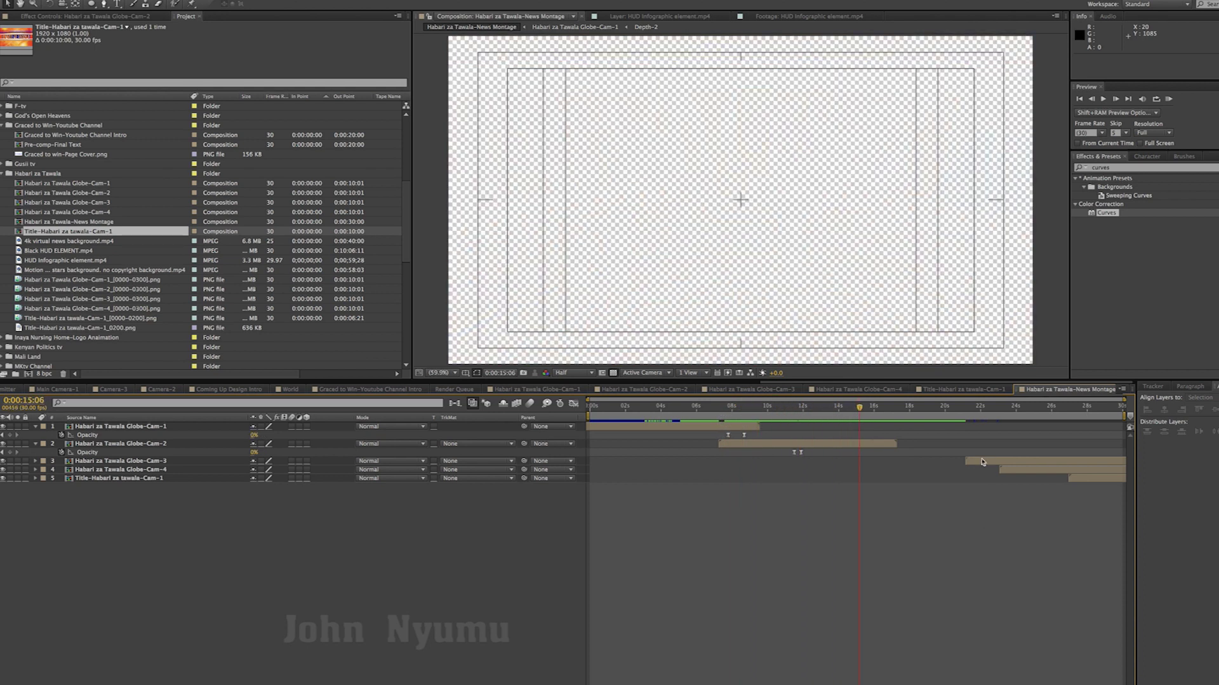
Step: Move Globe-Cam-3 earlier to start around 0:00:09:27 and scrub through the Cam-2 to Cam-3 transition
{"action": "left_click_drag", "start_coordinate": [982, 461], "coordinate": [914, 462]}
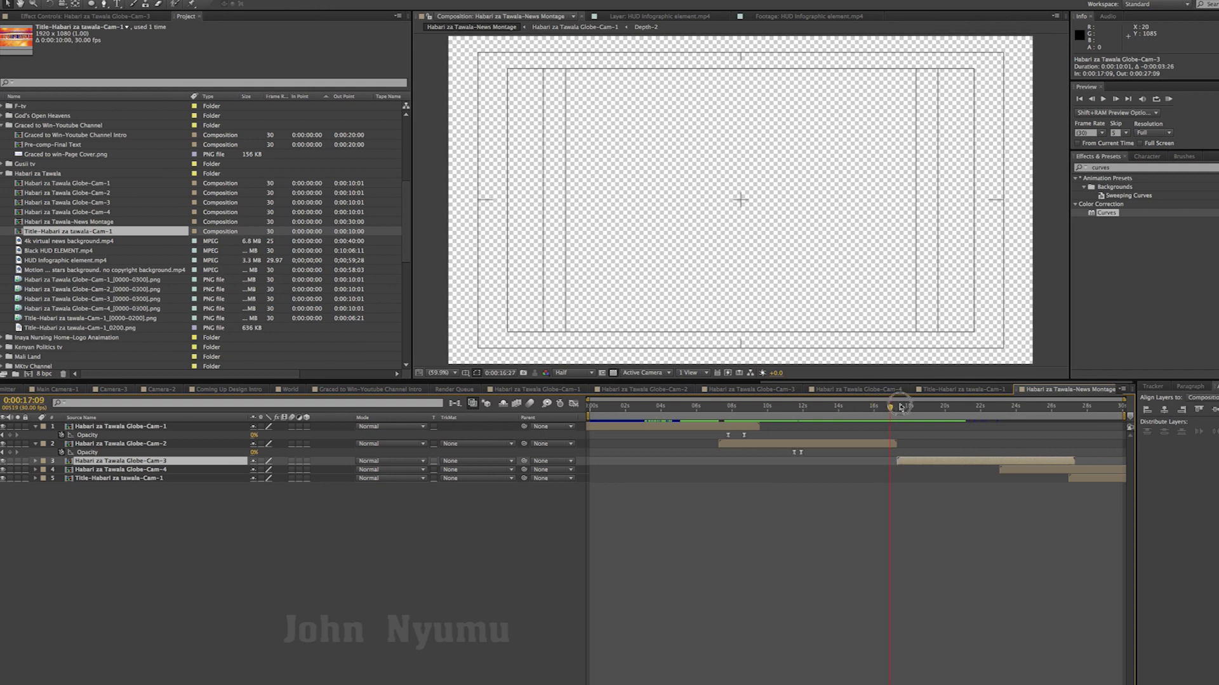
{"action": "left_click_drag", "start_coordinate": [901, 407], "coordinate": [913, 407]}
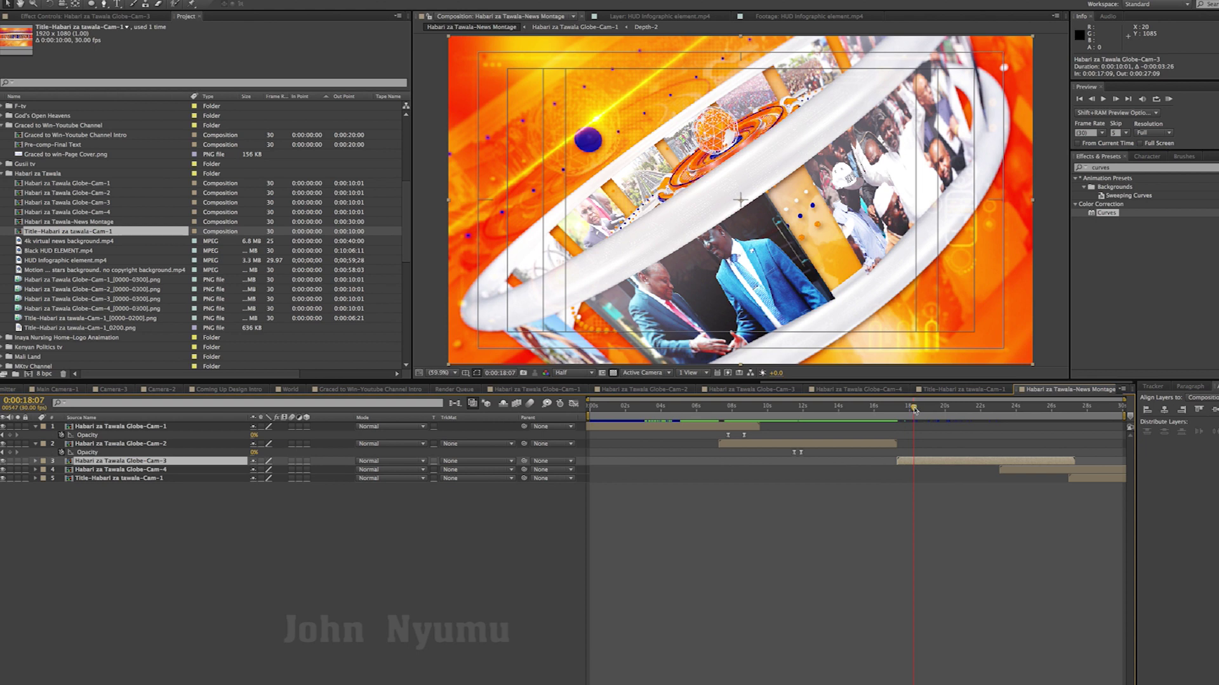
{"action": "left_click_drag", "start_coordinate": [935, 409], "coordinate": [953, 409]}
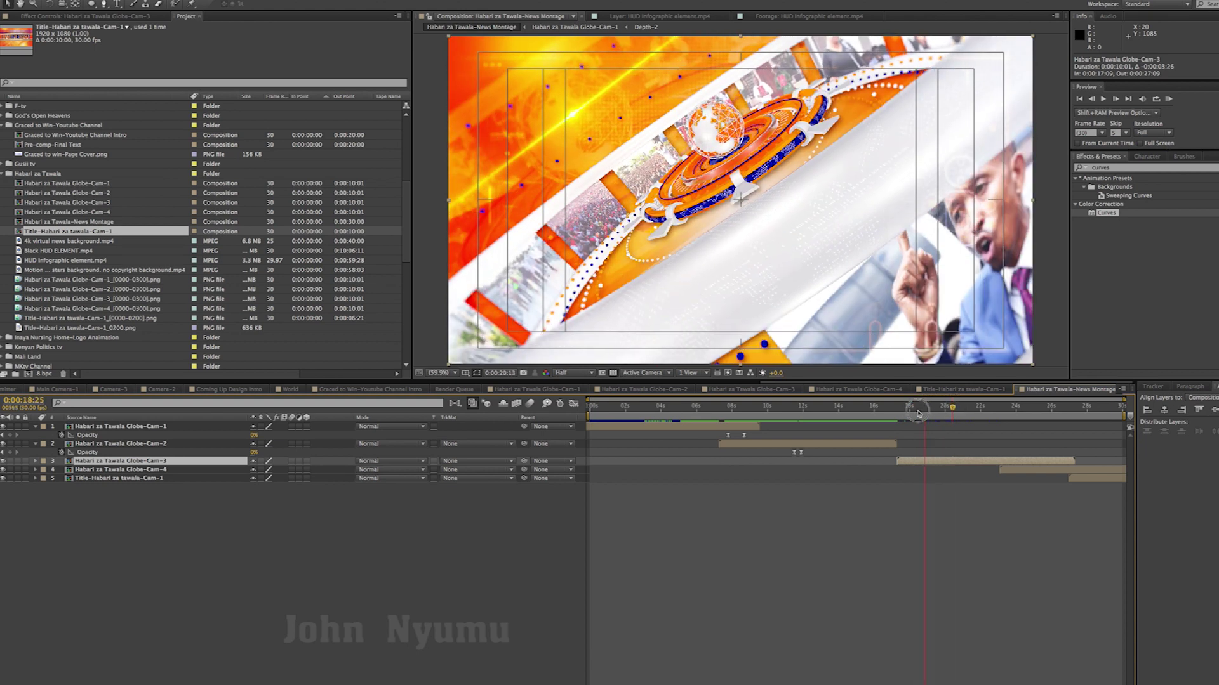
{"action": "mouse_move", "coordinate": [926, 464]}
{"action": "left_mouse_down"}
{"action": "mouse_move", "coordinate": [1040, 462]}
{"action": "mouse_move", "coordinate": [753, 486]}
{"action": "mouse_move", "coordinate": [981, 490]}
{"action": "mouse_move", "coordinate": [825, 471]}
{"action": "left_mouse_up"}
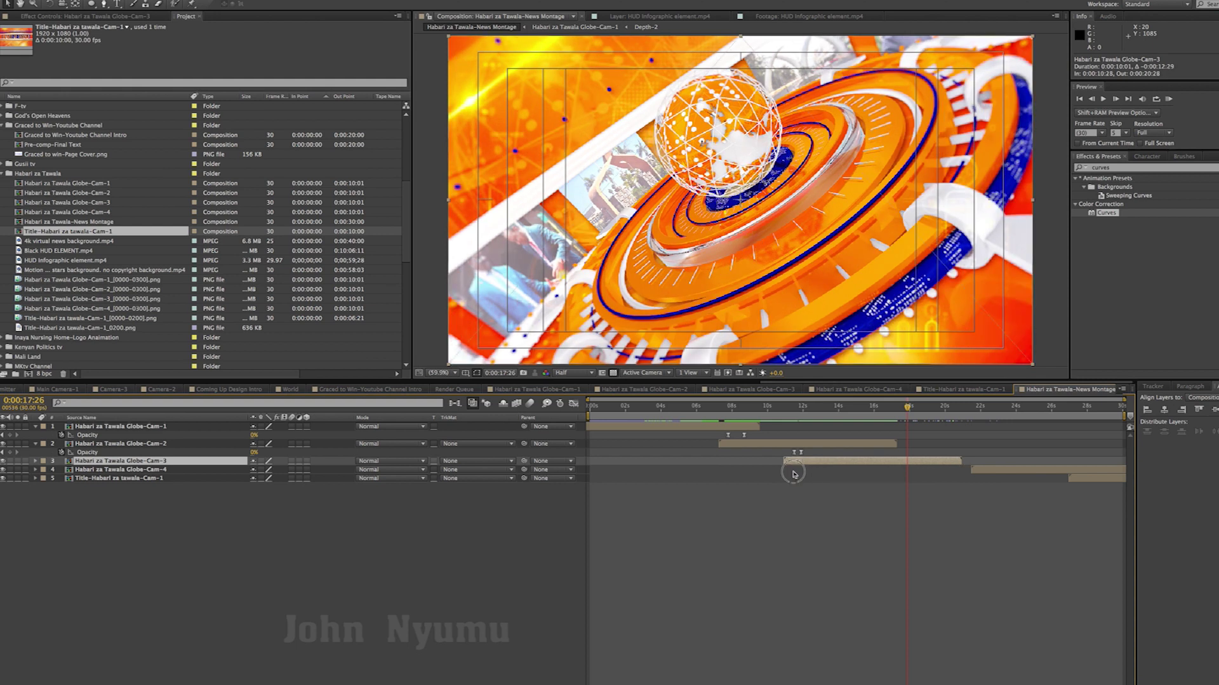
{"action": "left_click_drag", "start_coordinate": [793, 473], "coordinate": [774, 472]}
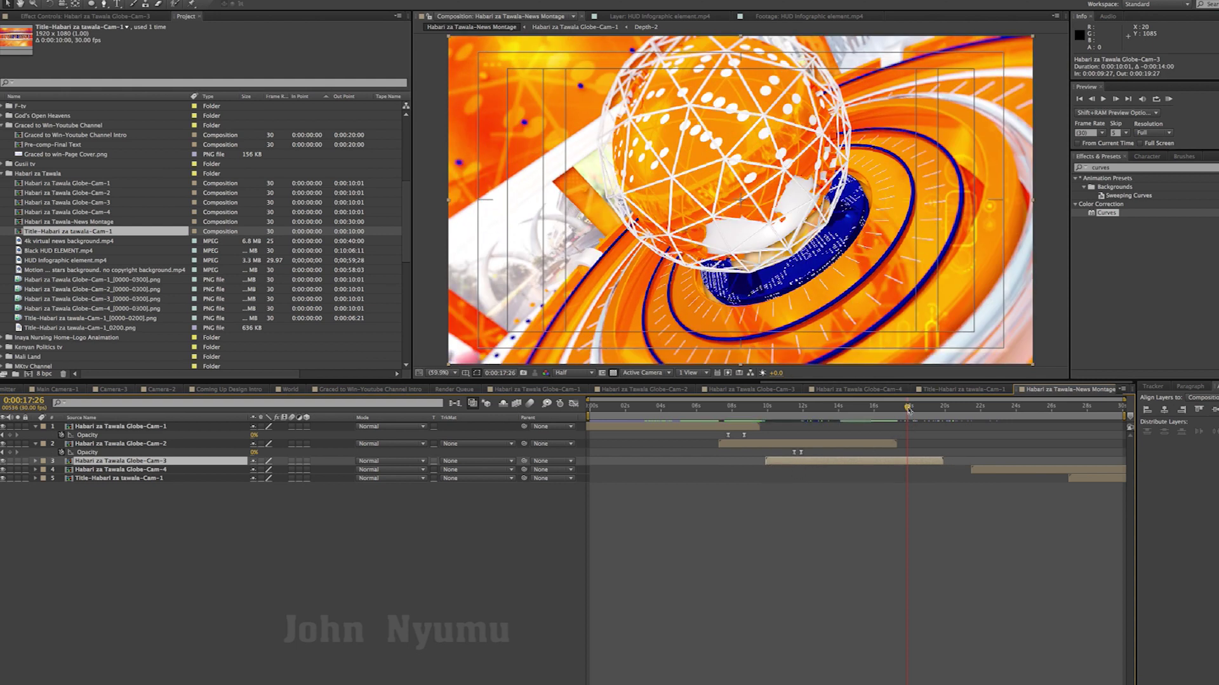
{"action": "left_click_drag", "start_coordinate": [824, 414], "coordinate": [779, 418]}
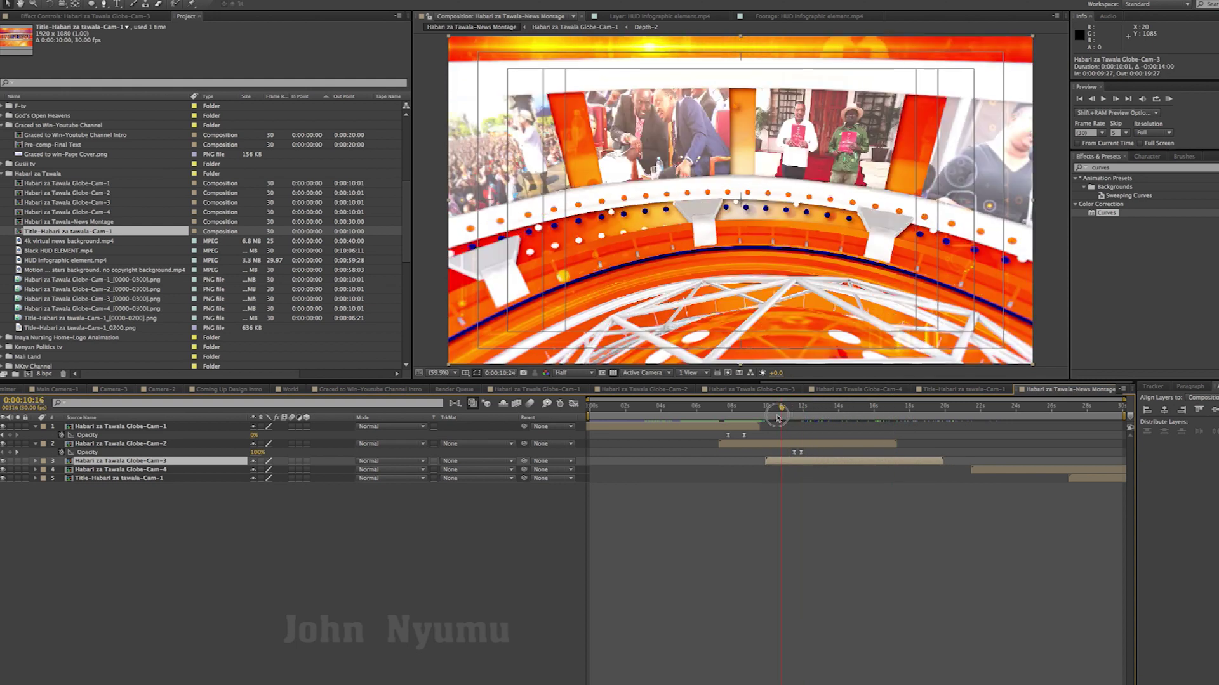
{"action": "mouse_move", "coordinate": [767, 411]}
{"action": "left_mouse_down"}
{"action": "mouse_move", "coordinate": [721, 410]}
{"action": "mouse_move", "coordinate": [801, 399]}
{"action": "left_mouse_up"}
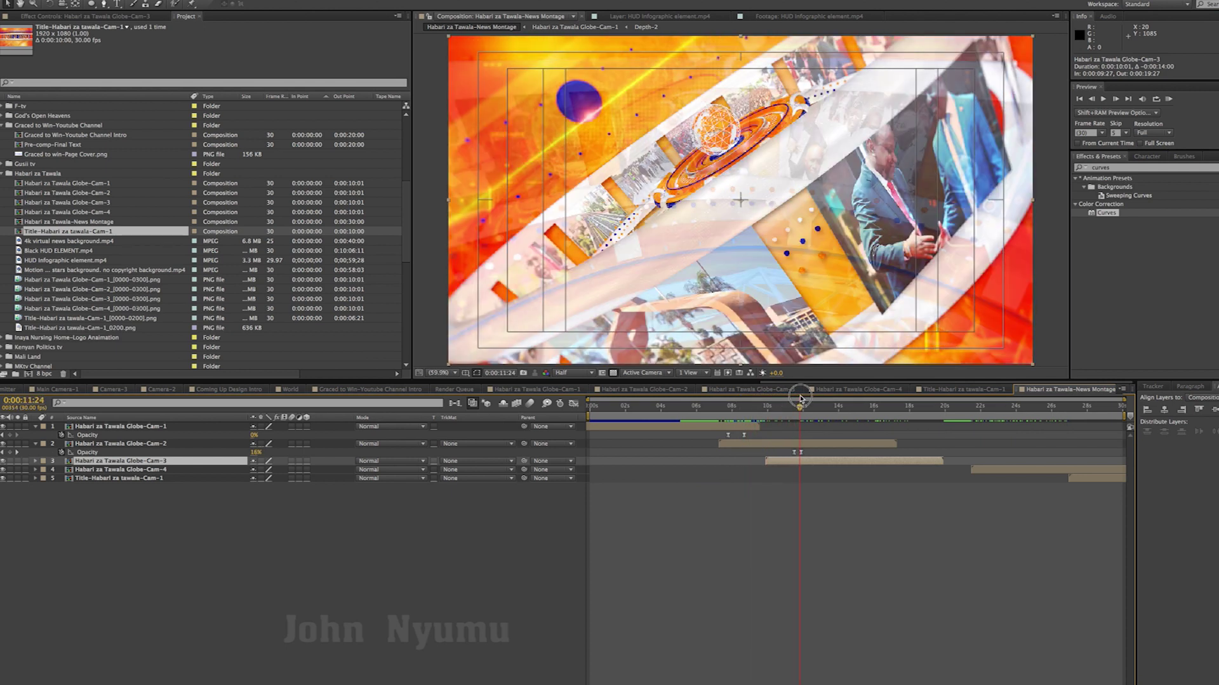
{"action": "left_click_drag", "start_coordinate": [801, 400], "coordinate": [863, 394]}
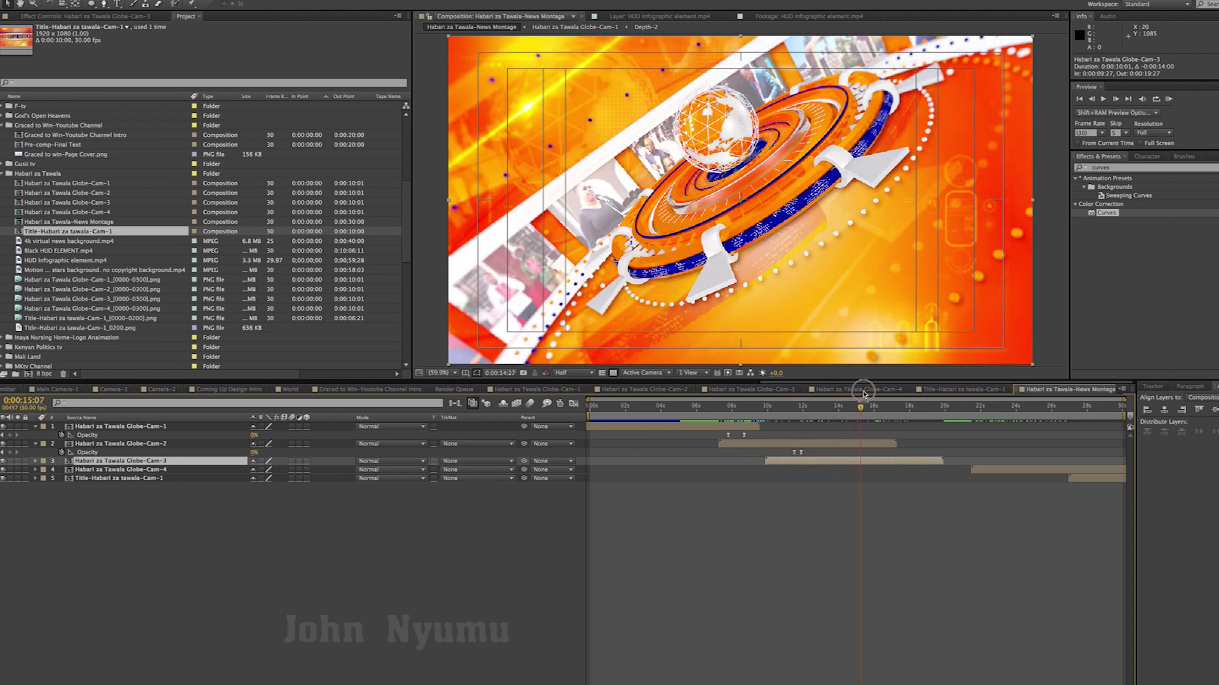
Step: Push Globe-Cam-2's fade-out end keyframe slightly later and preview the cross-fade
{"action": "mouse_move", "coordinate": [801, 453]}
{"action": "left_mouse_down"}
{"action": "mouse_move", "coordinate": [812, 453]}
{"action": "mouse_move", "coordinate": [801, 464]}
{"action": "left_mouse_up"}
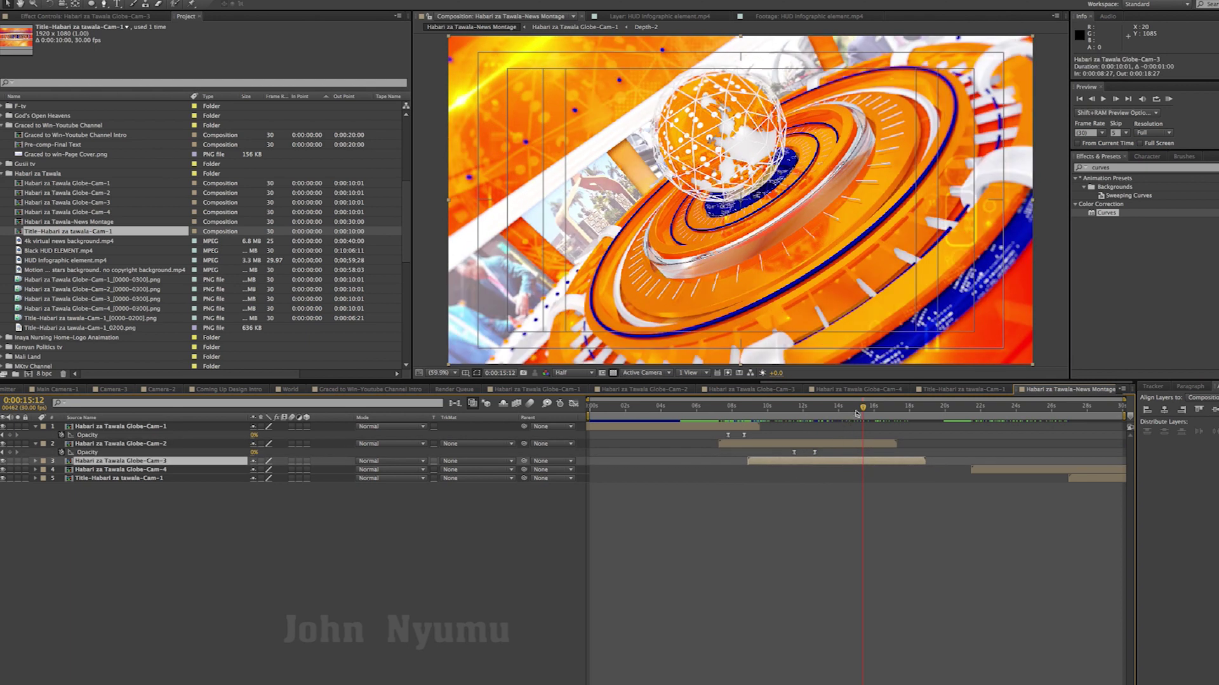
{"action": "mouse_move", "coordinate": [803, 413]}
{"action": "left_mouse_down"}
{"action": "mouse_move", "coordinate": [789, 413]}
{"action": "mouse_move", "coordinate": [816, 408]}
{"action": "mouse_move", "coordinate": [787, 428]}
{"action": "left_mouse_up"}
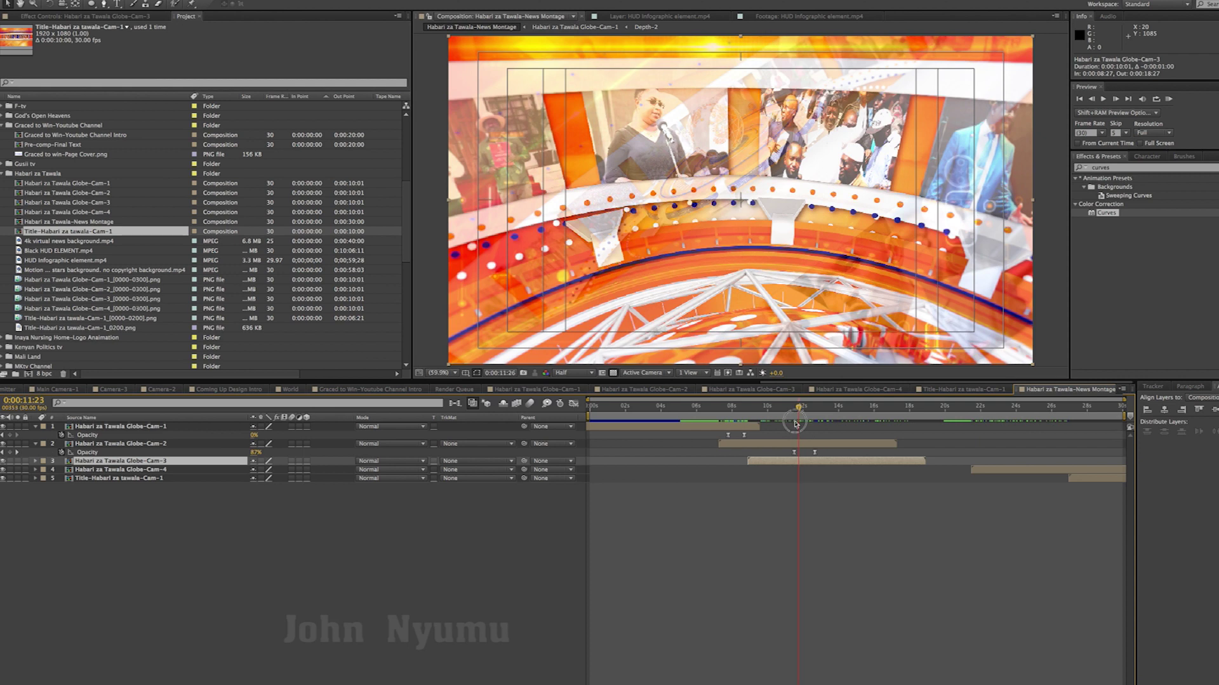
{"action": "key", "text": "space"}
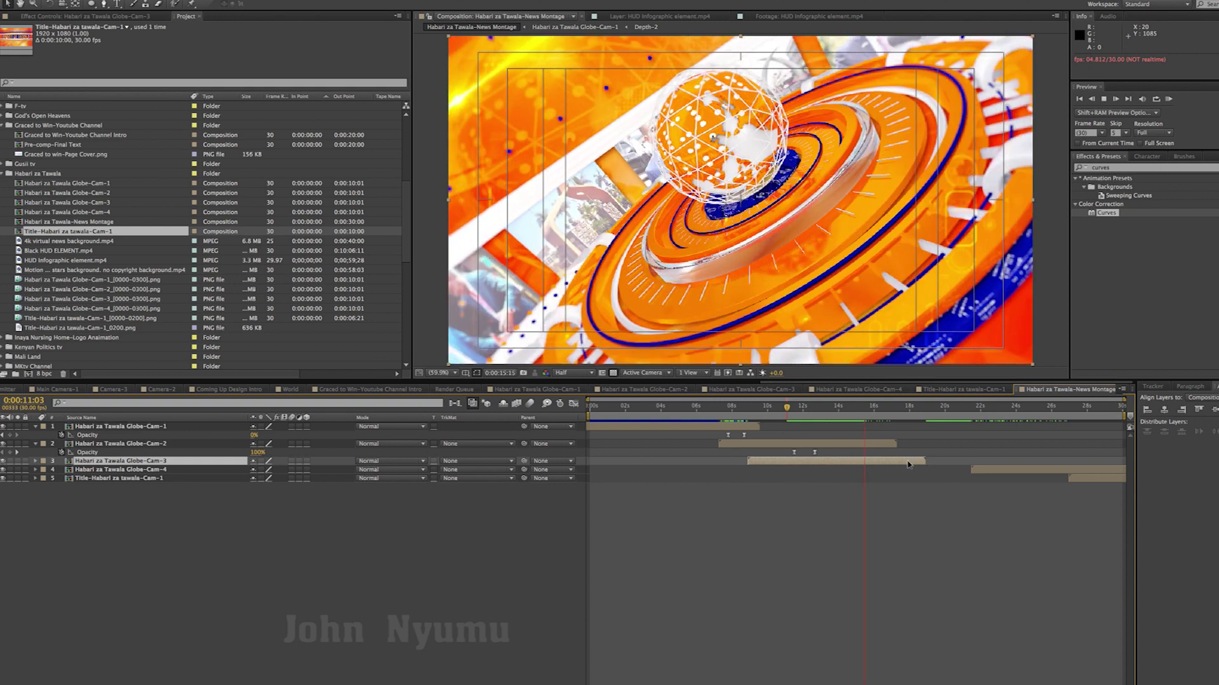
{"action": "key", "text": "space"}
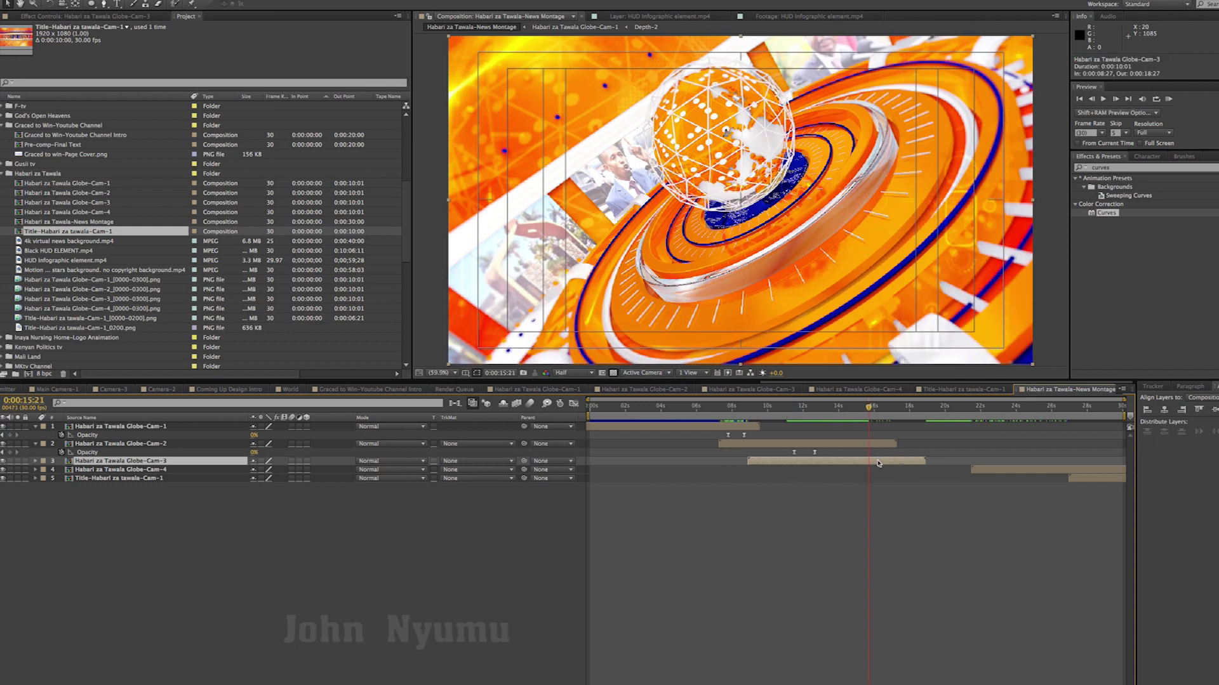
Step: Key Globe-Cam-3's opacity from 100% down to 0% a few frames later, then save
{"action": "key", "text": "t"}
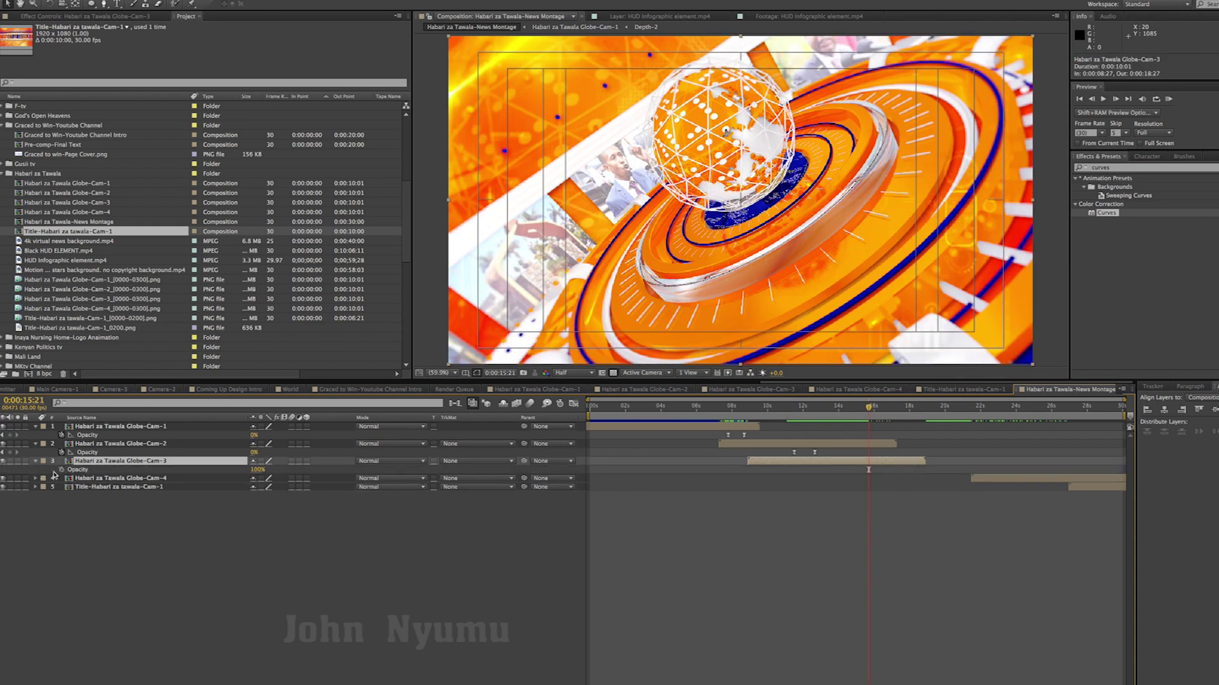
{"action": "left_click", "coordinate": [62, 470]}
{"action": "left_click_drag", "start_coordinate": [863, 475], "coordinate": [857, 476]}
{"action": "left_click_drag", "start_coordinate": [257, 473], "coordinate": [157, 478]}
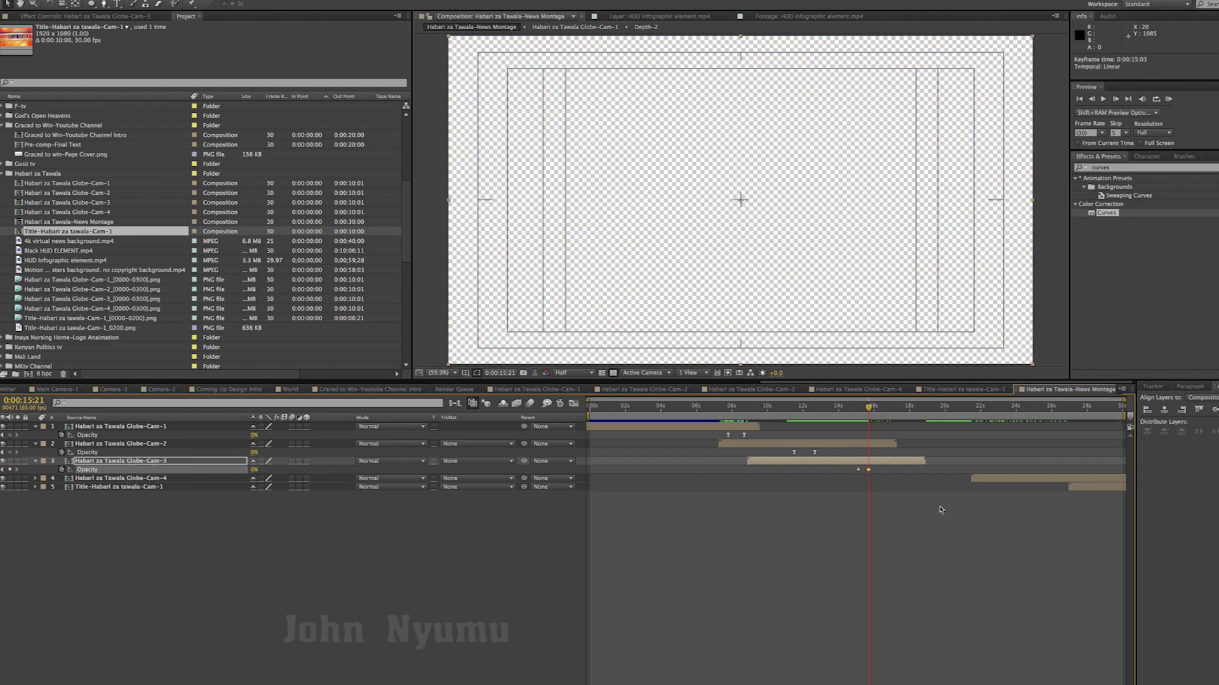
{"action": "left_click", "coordinate": [941, 510]}
{"action": "key", "text": "ctrl+s"}
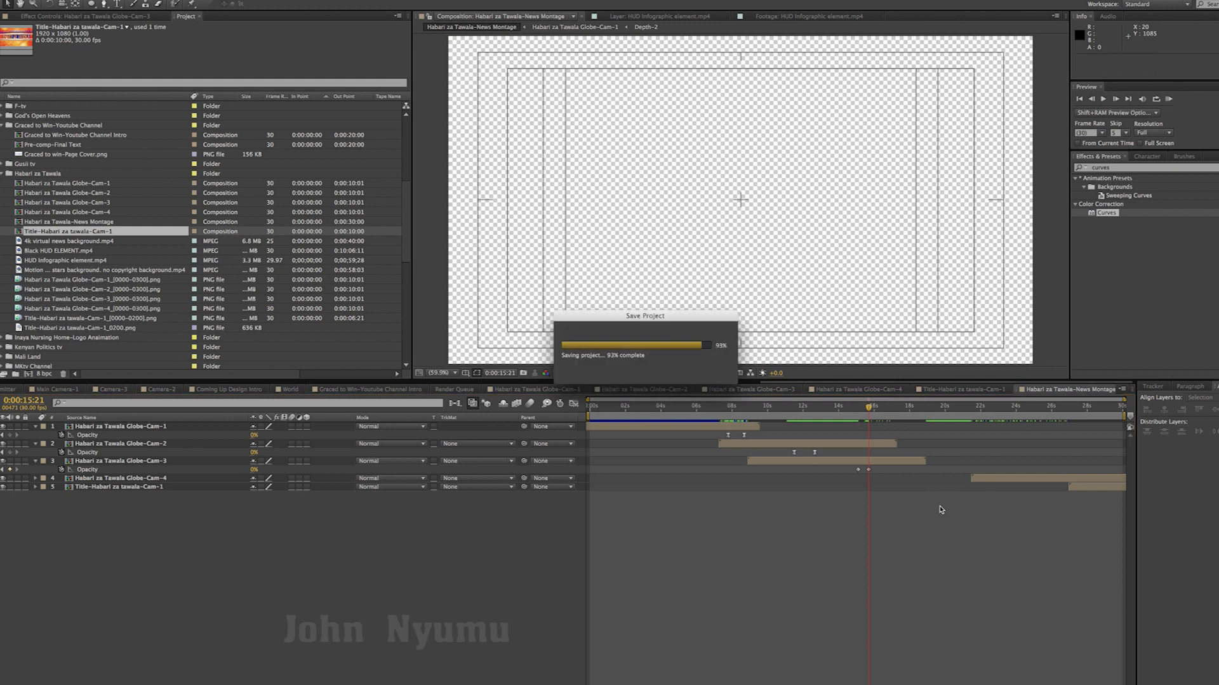
Step: Apply Easy Ease to both Globe-Cam-3 opacity keyframes
{"action": "left_click_drag", "start_coordinate": [884, 476], "coordinate": [835, 478]}
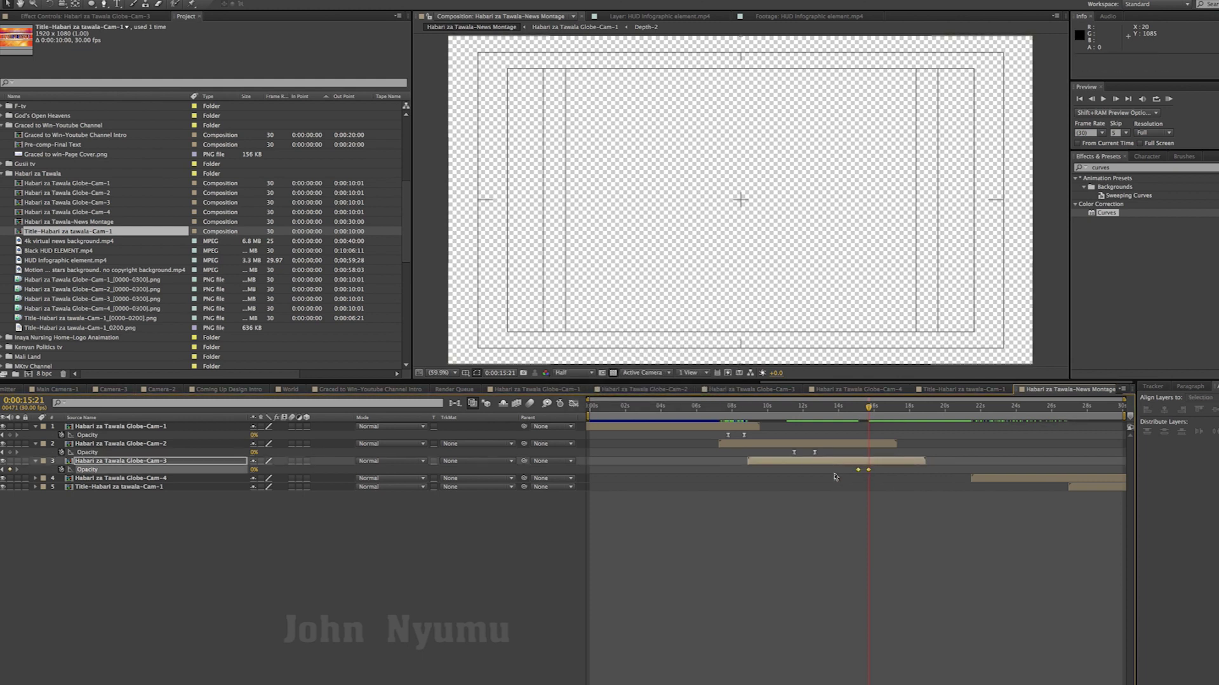
{"action": "right_click", "coordinate": [869, 470]}
{"action": "mouse_move", "coordinate": [933, 576]}
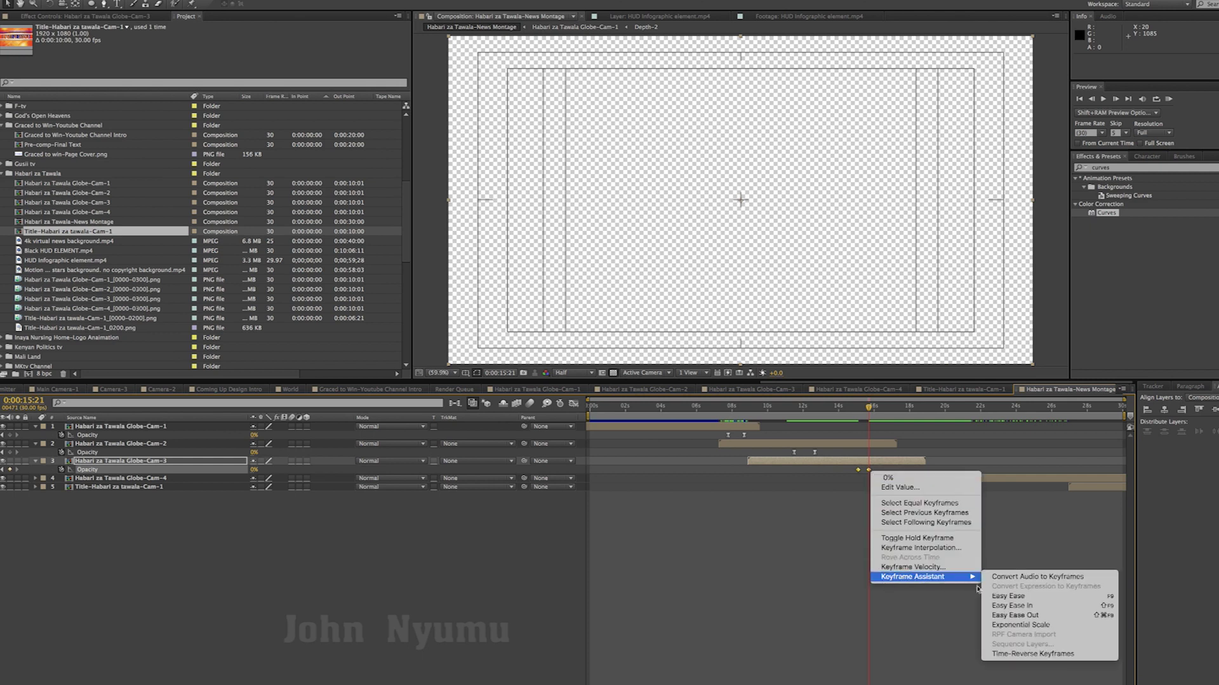
{"action": "left_click", "coordinate": [1009, 596]}
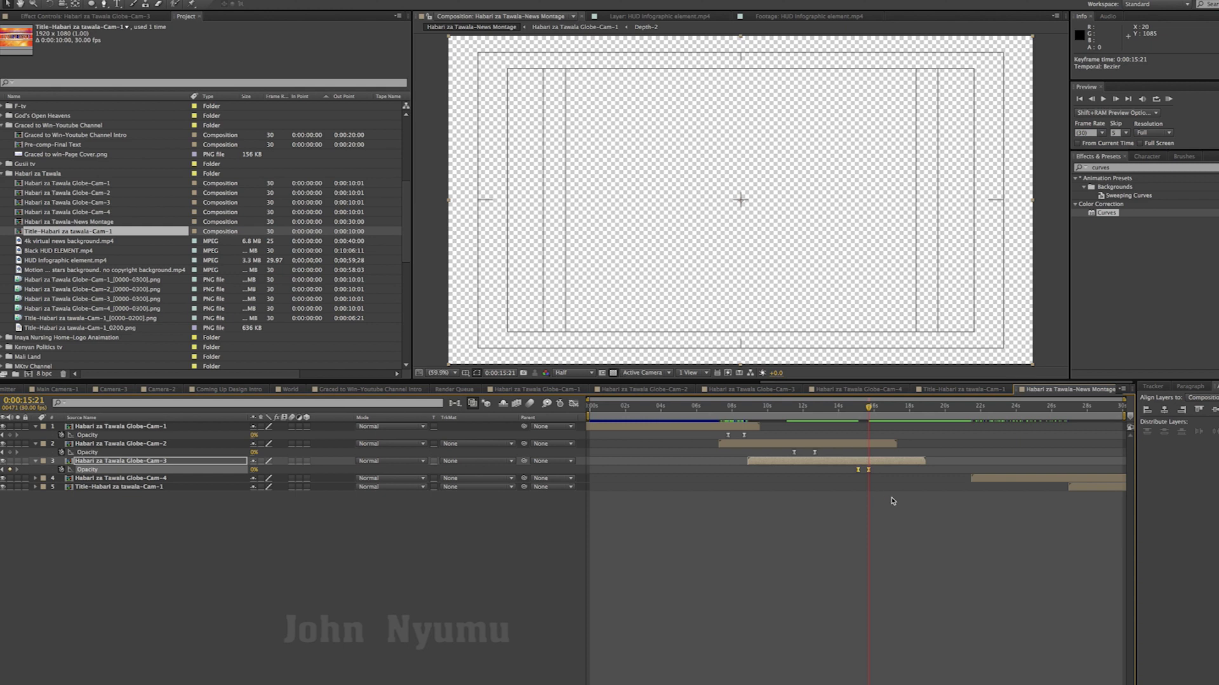
{"action": "left_click", "coordinate": [892, 502]}
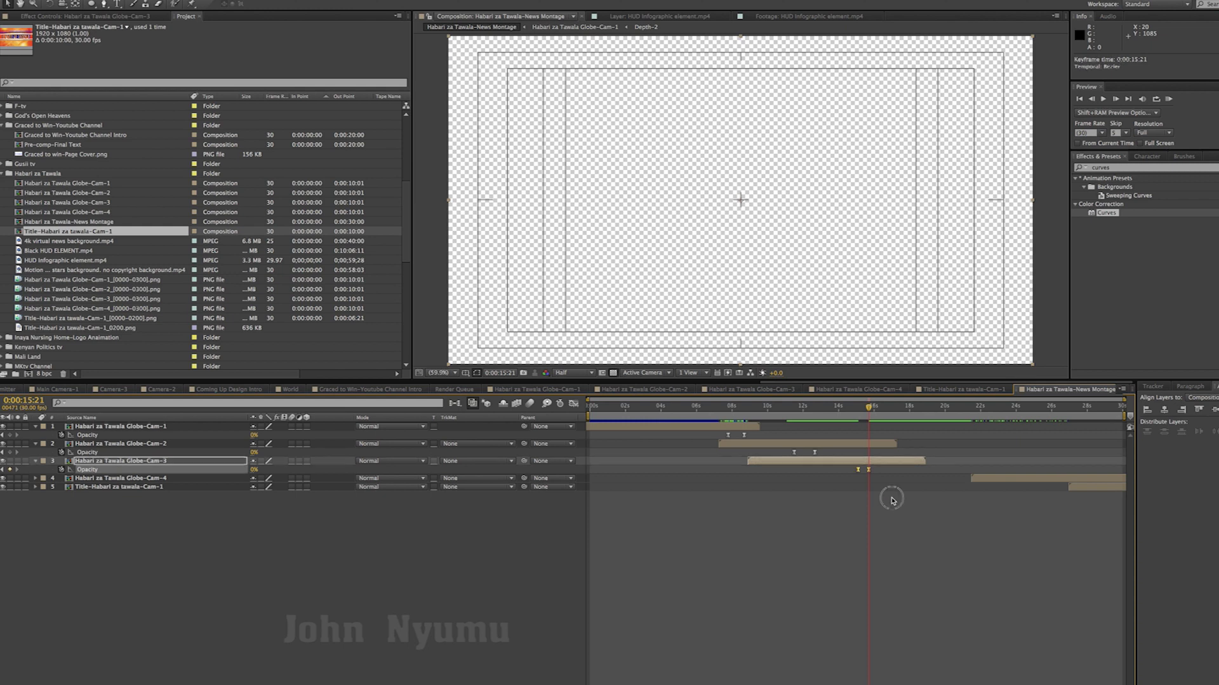
Step: Retime Globe-Cam-3's 0% opacity keyframe to around 0:00:15:21, nudging it slightly later
{"action": "left_click", "coordinate": [869, 470]}
{"action": "left_click_drag", "start_coordinate": [873, 473], "coordinate": [868, 471]}
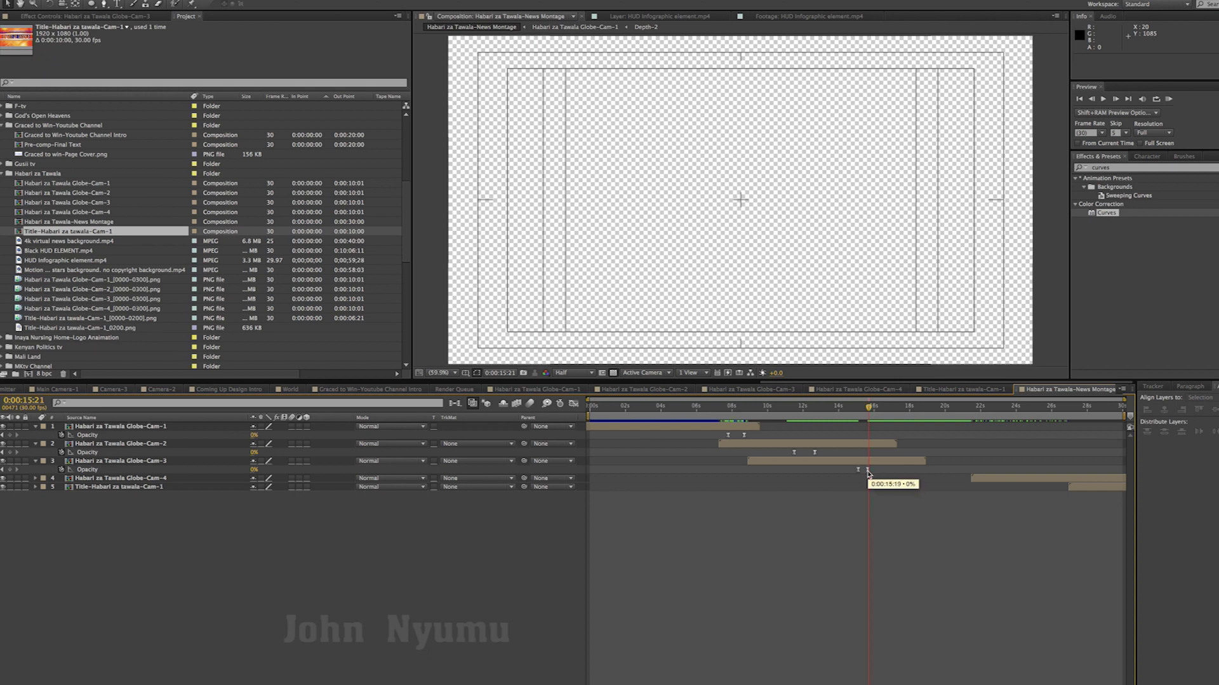
{"action": "left_click", "coordinate": [868, 471]}
{"action": "left_click_drag", "start_coordinate": [872, 472], "coordinate": [876, 470]}
{"action": "mouse_move", "coordinate": [869, 409]}
{"action": "left_mouse_down"}
{"action": "mouse_move", "coordinate": [879, 410]}
{"action": "mouse_move", "coordinate": [855, 421]}
{"action": "left_mouse_up"}
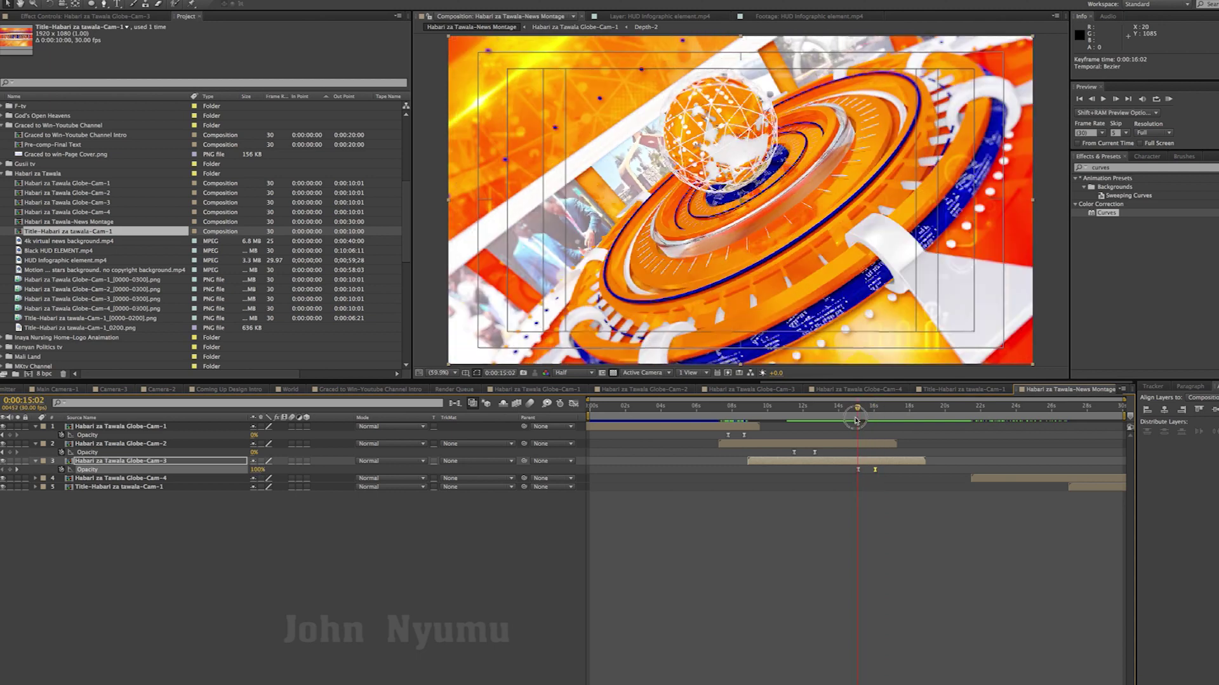
Step: Preview Globe-Cam-3's fade-out, save the project, and set the viewer zoom to 50%
{"action": "key", "text": "space"}
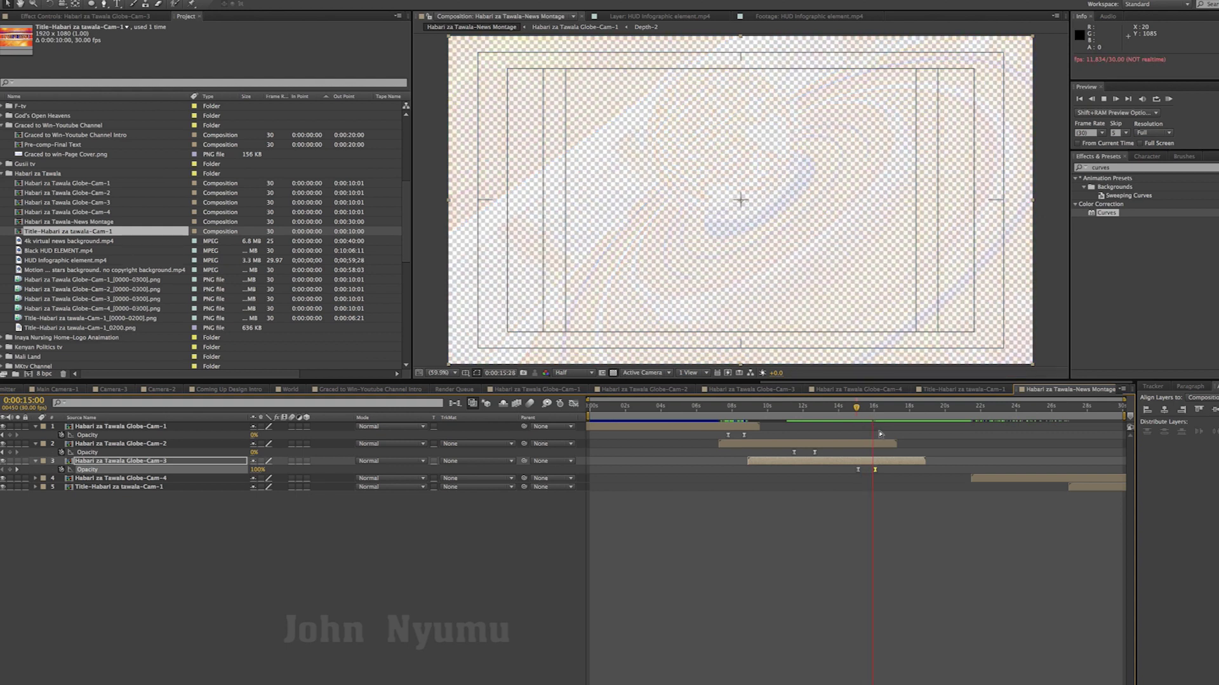
{"action": "left_click", "coordinate": [924, 437]}
{"action": "key", "text": "ctrl+s"}
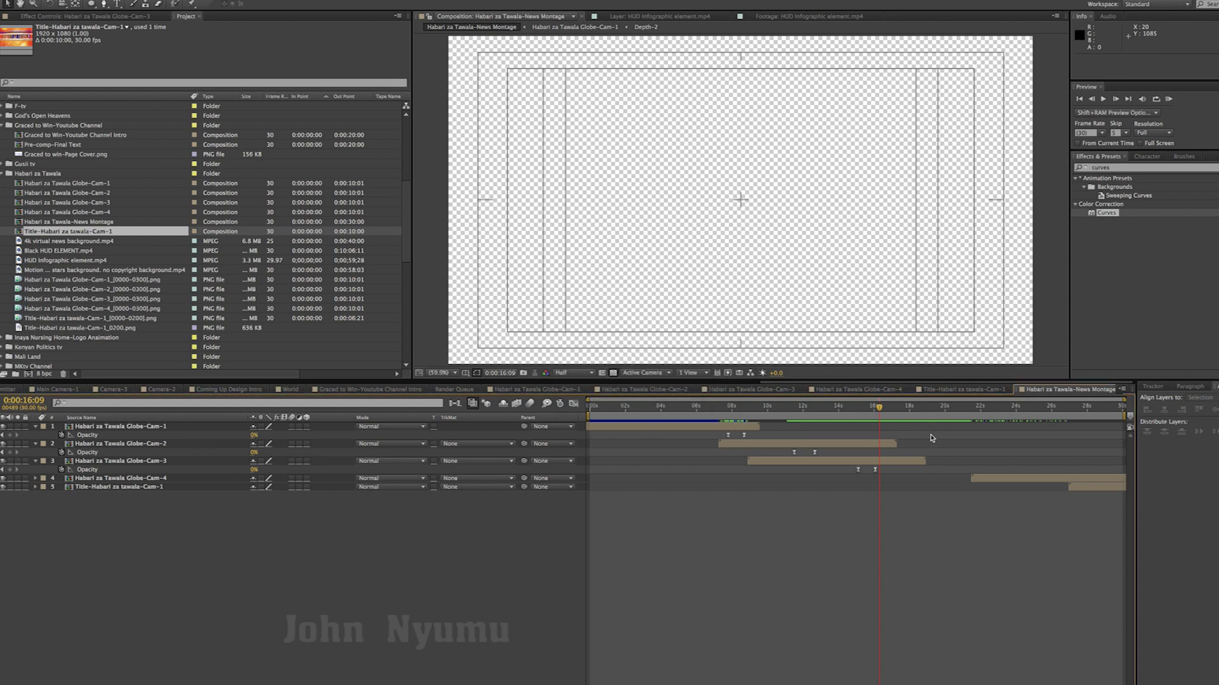
{"action": "key", "text": "comma"}
{"action": "key", "text": "comma"}
{"action": "key", "text": "period"}
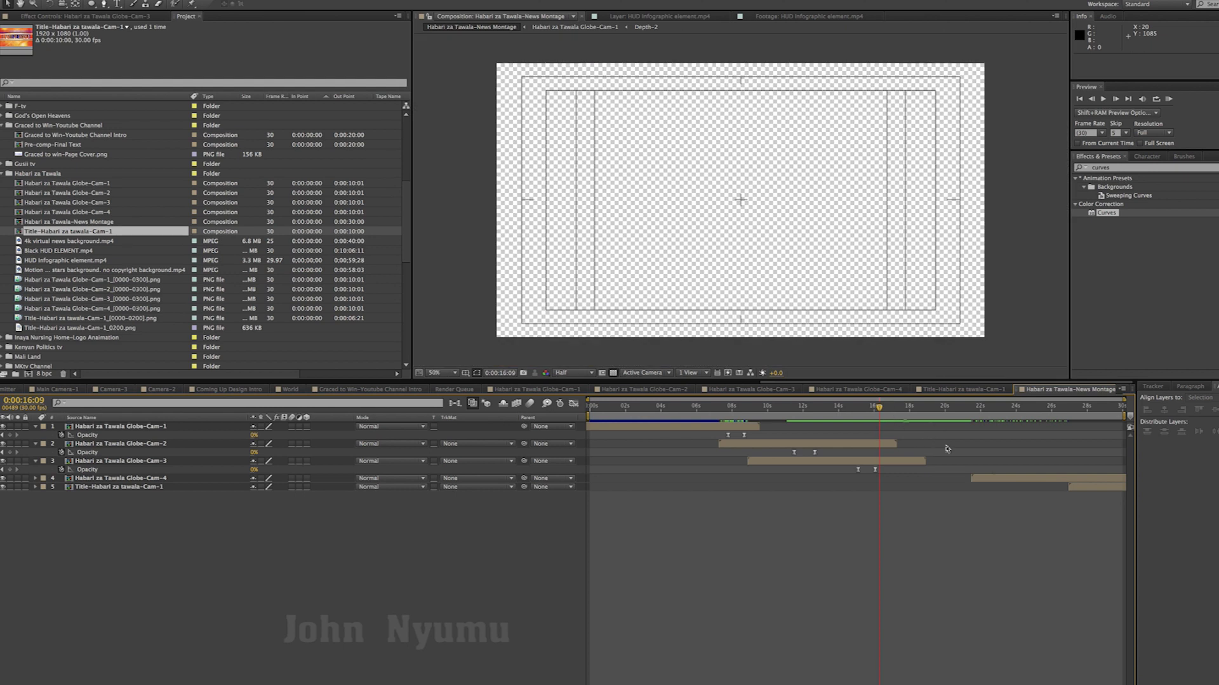
Step: Slide Globe-Cam-4 earlier to start near 14 seconds and scrub the Cam-3 to Cam-4 transition
{"action": "left_click_drag", "start_coordinate": [1009, 482], "coordinate": [878, 482]}
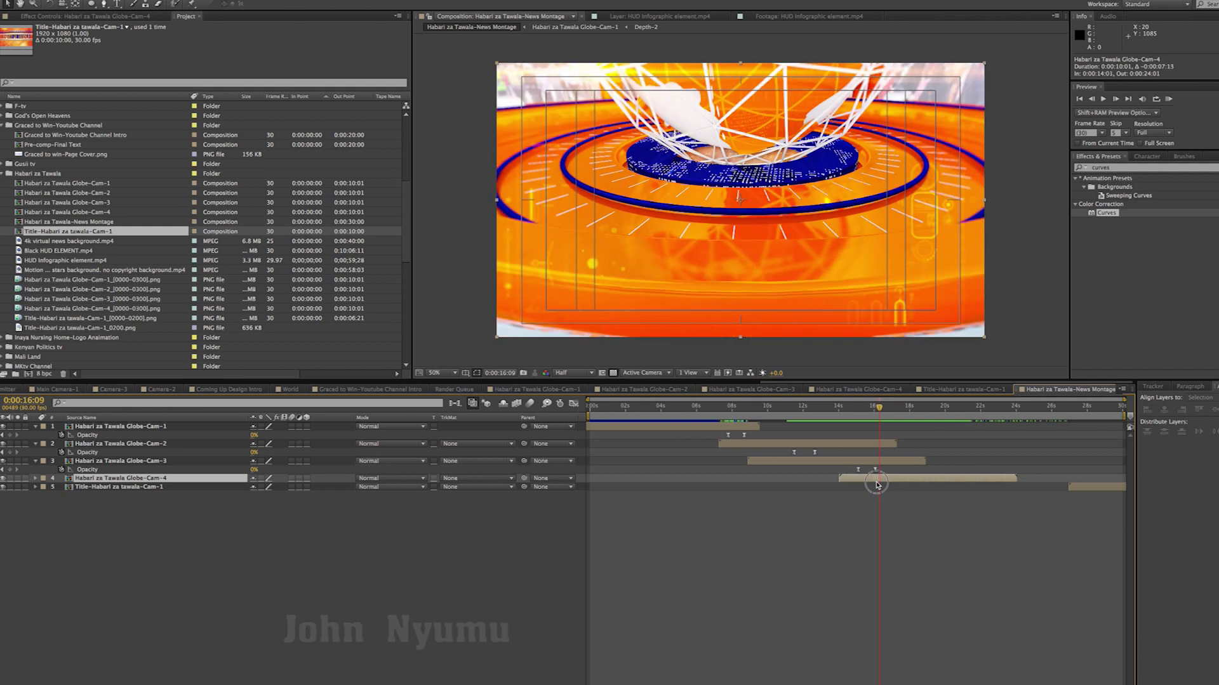
{"action": "left_click_drag", "start_coordinate": [856, 409], "coordinate": [846, 410]}
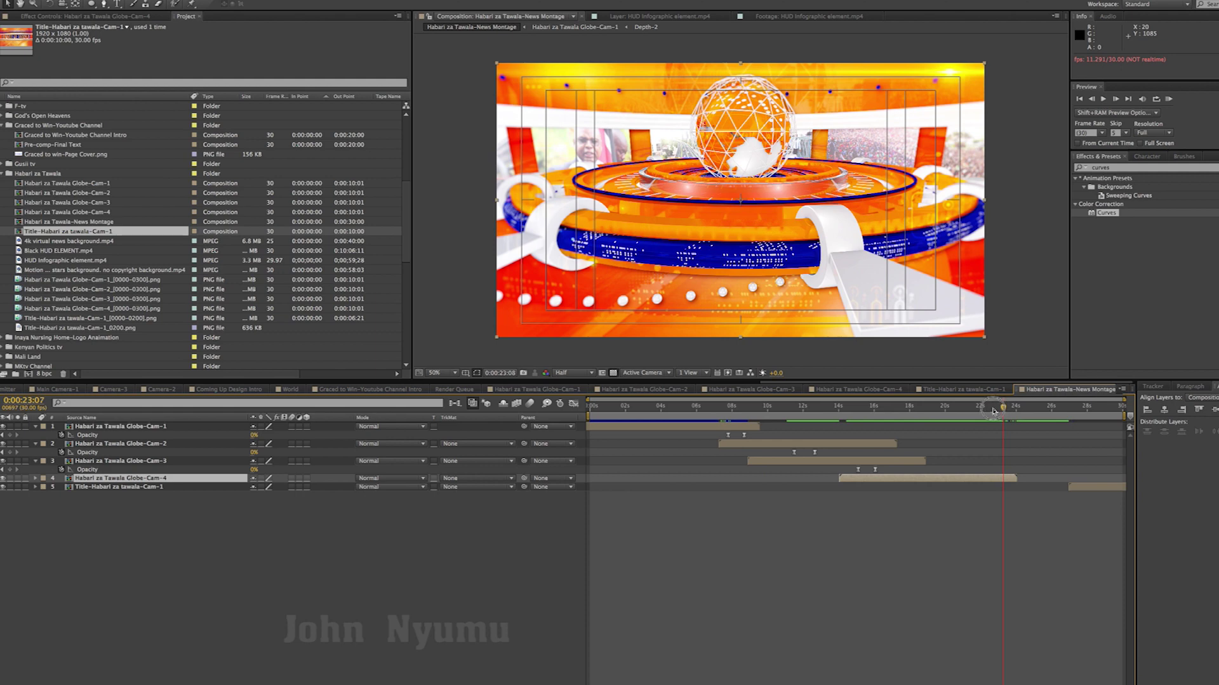
{"action": "left_click_drag", "start_coordinate": [969, 415], "coordinate": [857, 432]}
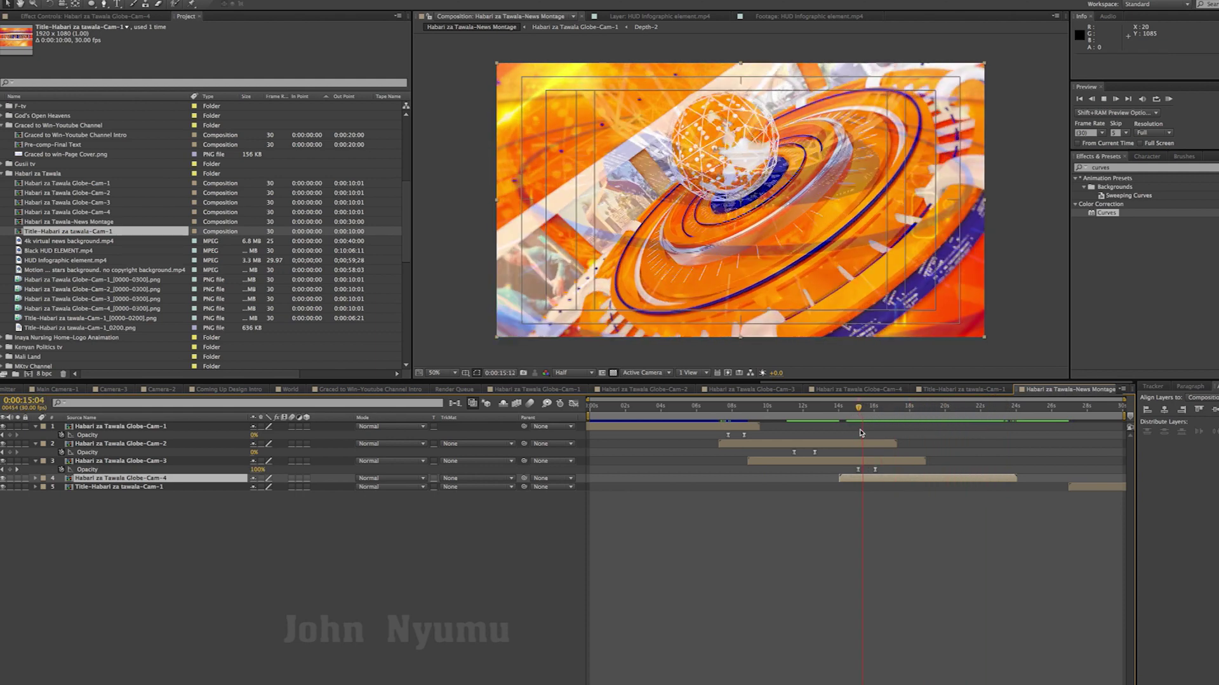
{"action": "left_click_drag", "start_coordinate": [872, 410], "coordinate": [846, 416]}
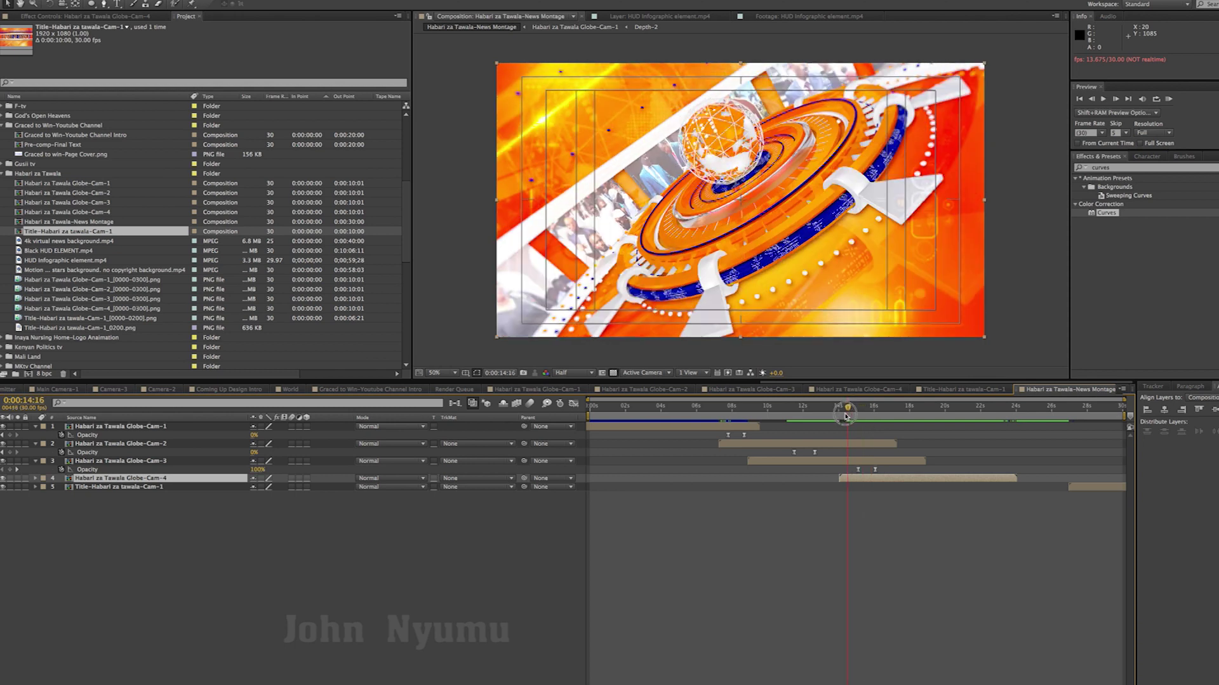
{"action": "mouse_move", "coordinate": [883, 474]}
{"action": "left_mouse_down"}
{"action": "mouse_move", "coordinate": [852, 466]}
{"action": "mouse_move", "coordinate": [863, 471]}
{"action": "left_mouse_up"}
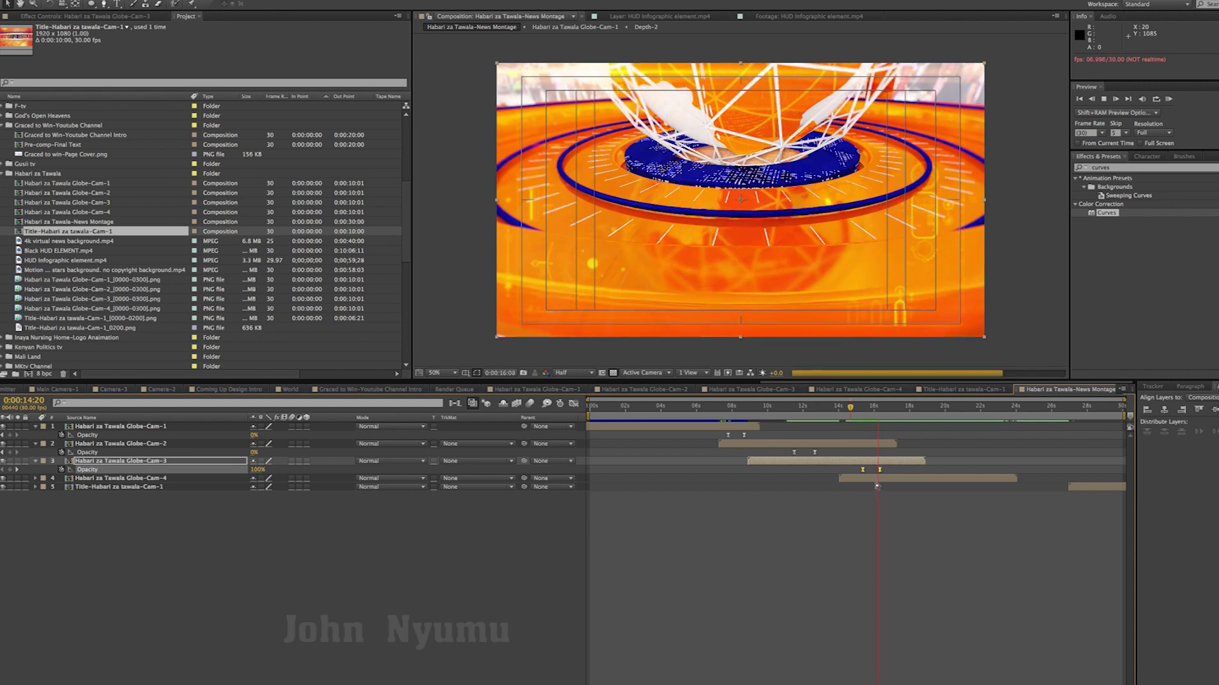
Step: Push Globe-Cam-3's opacity keyframes a few frames later from 0:00:15:00 and preview the fade
{"action": "left_click", "coordinate": [879, 422]}
{"action": "left_click_drag", "start_coordinate": [865, 412], "coordinate": [854, 419]}
{"action": "left_click_drag", "start_coordinate": [880, 470], "coordinate": [884, 470]}
{"action": "key", "text": "space"}
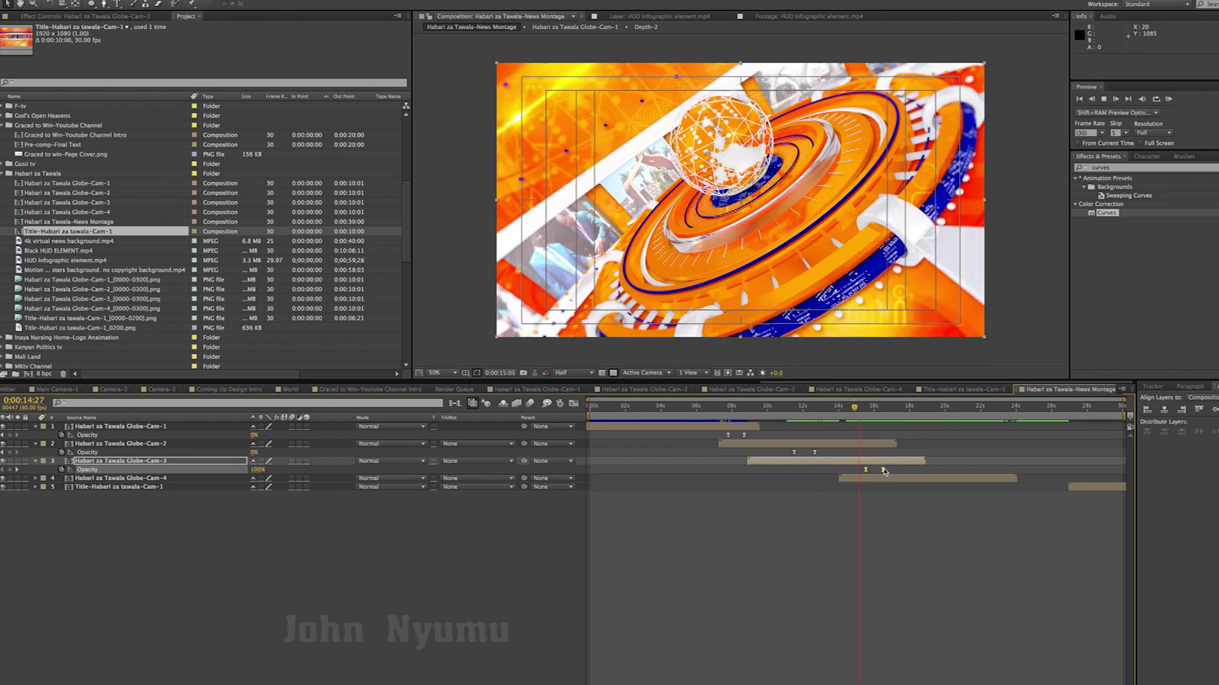
{"action": "left_click_drag", "start_coordinate": [884, 471], "coordinate": [886, 471]}
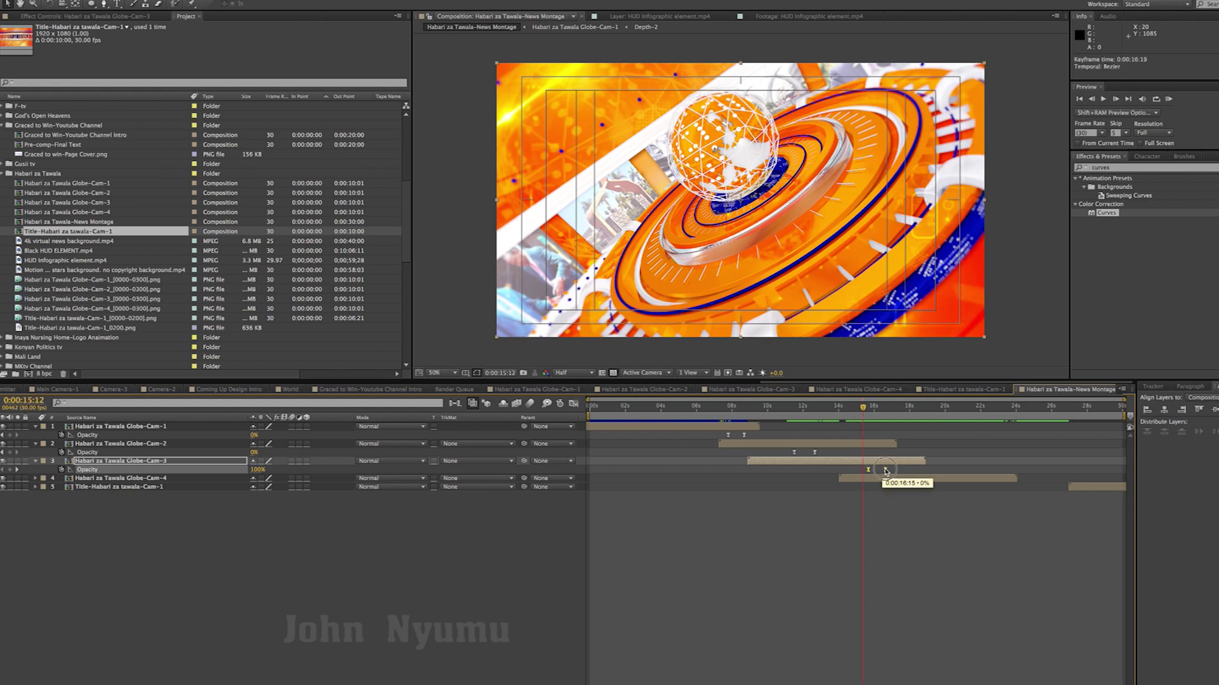
{"action": "key", "text": "space"}
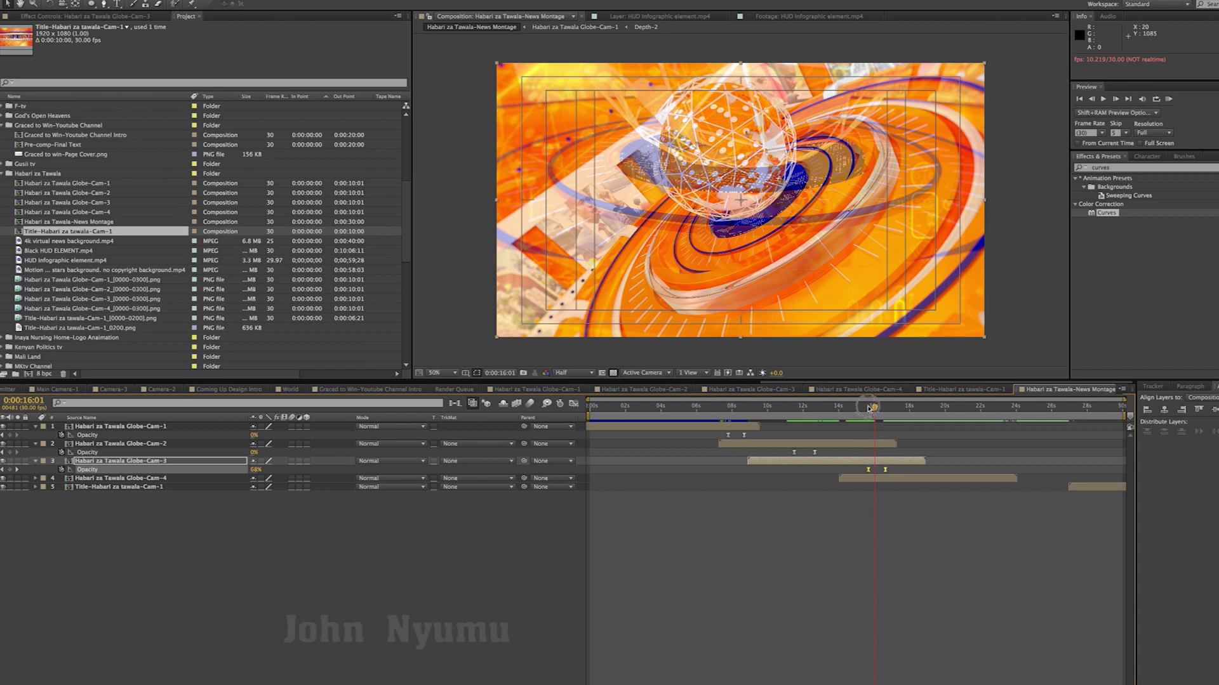
Step: Shift Globe-Cam-3's fade keyframes slightly later again, previewing the transition from 15:22 and 14:06
{"action": "left_click_drag", "start_coordinate": [868, 408], "coordinate": [860, 417]}
{"action": "left_click", "coordinate": [886, 471]}
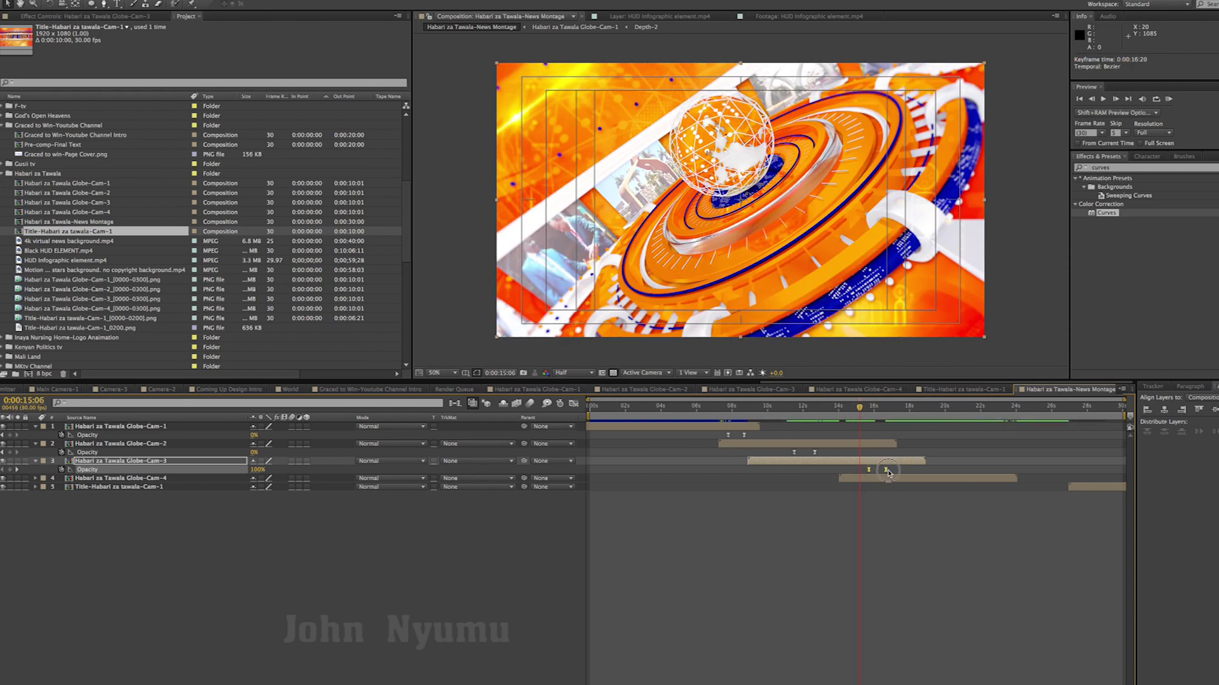
{"action": "key", "text": "space"}
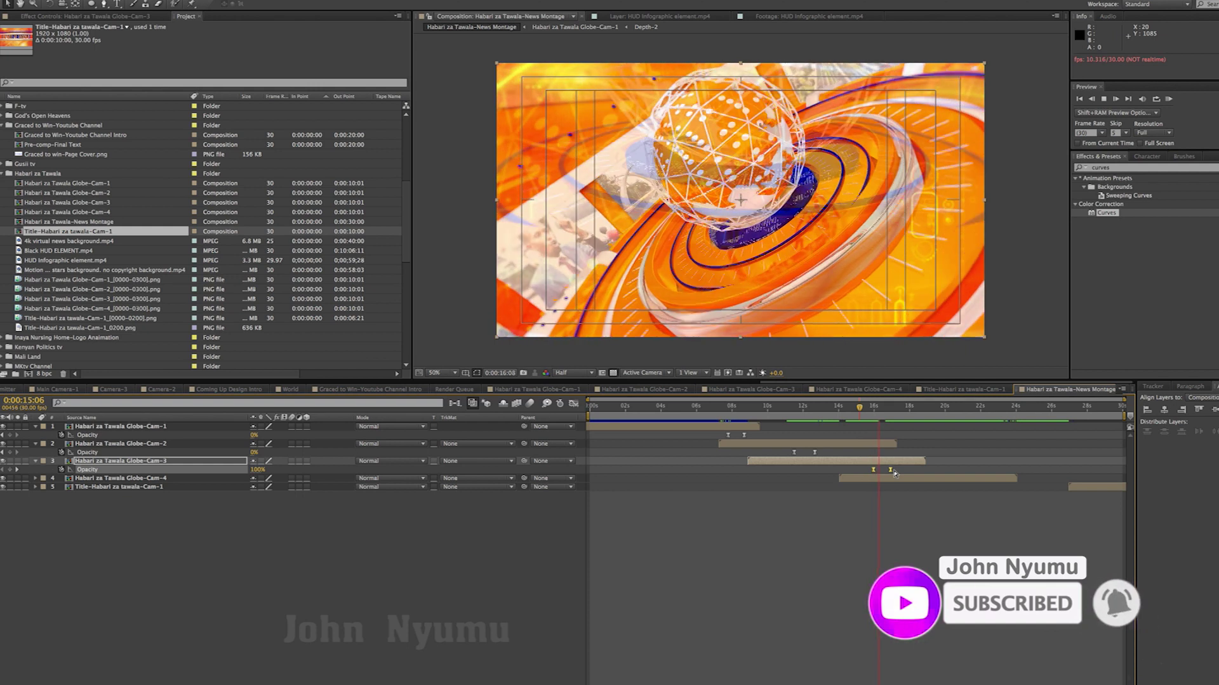
{"action": "key", "text": "space"}
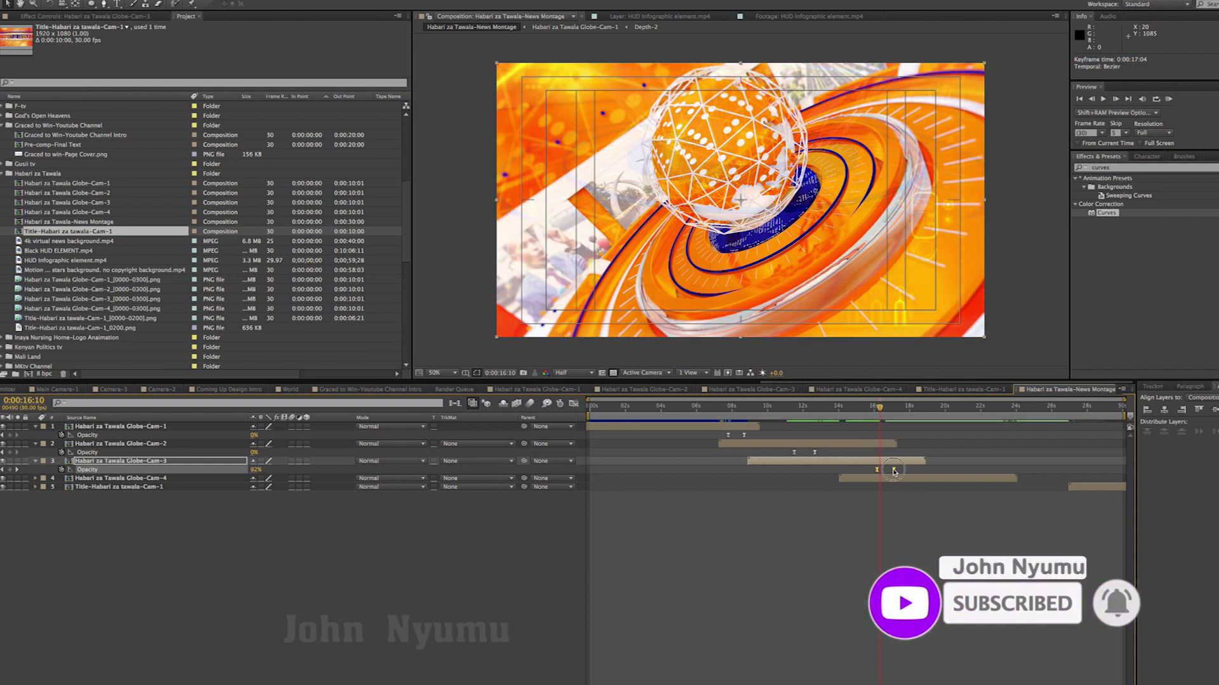
{"action": "left_click_drag", "start_coordinate": [890, 470], "coordinate": [894, 471]}
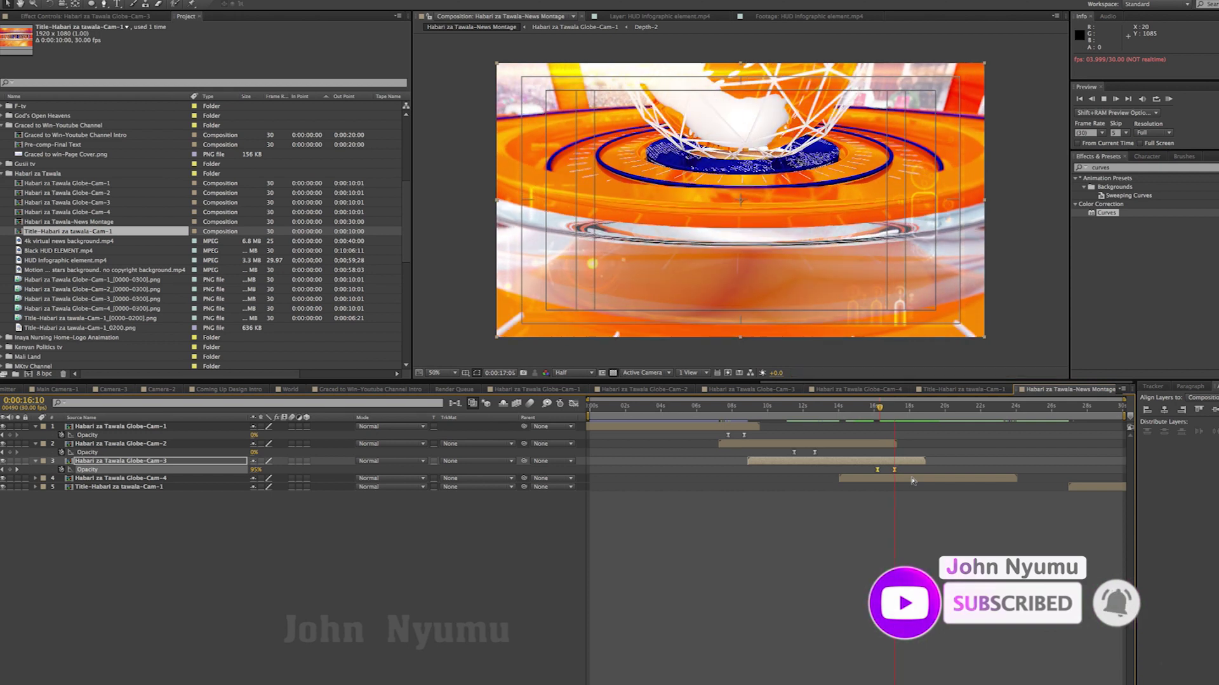
{"action": "left_click", "coordinate": [904, 409]}
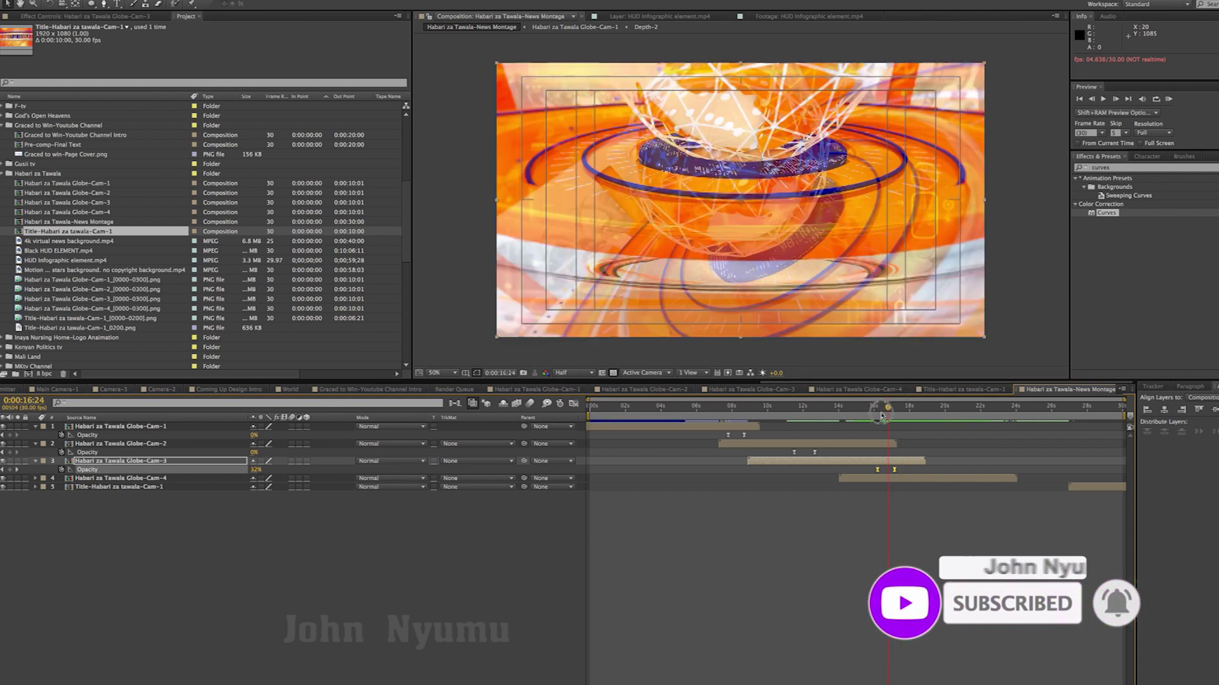
{"action": "left_click_drag", "start_coordinate": [903, 410], "coordinate": [874, 409]}
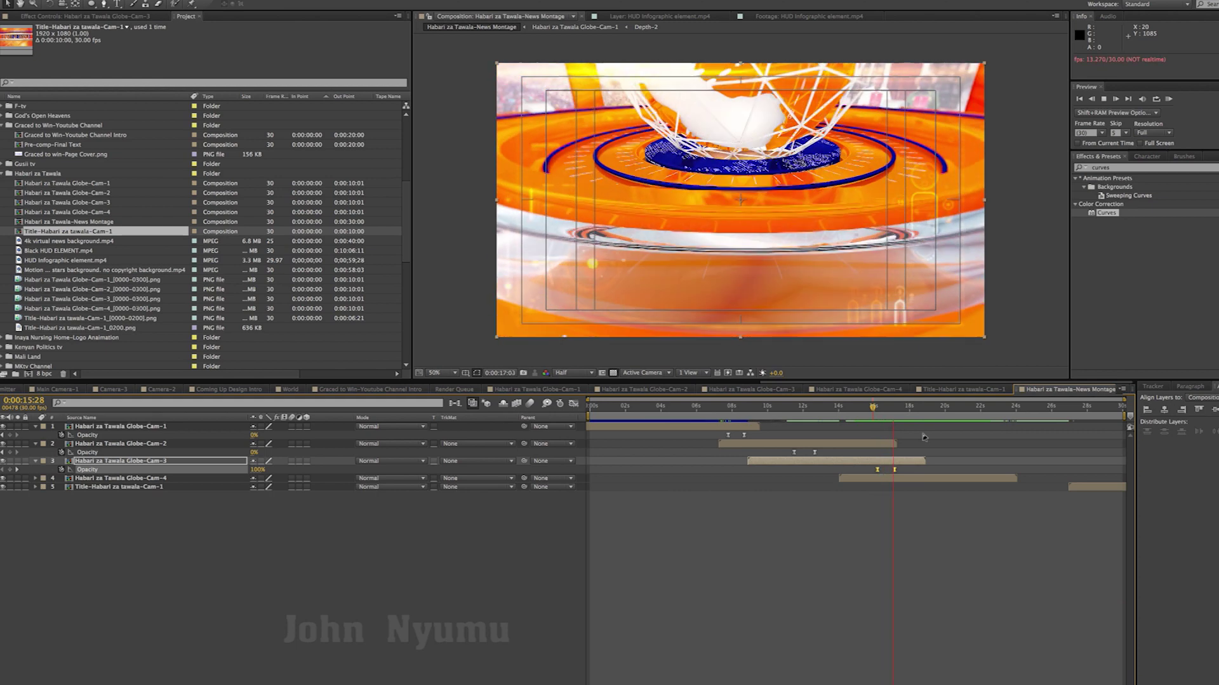
{"action": "left_click", "coordinate": [869, 419]}
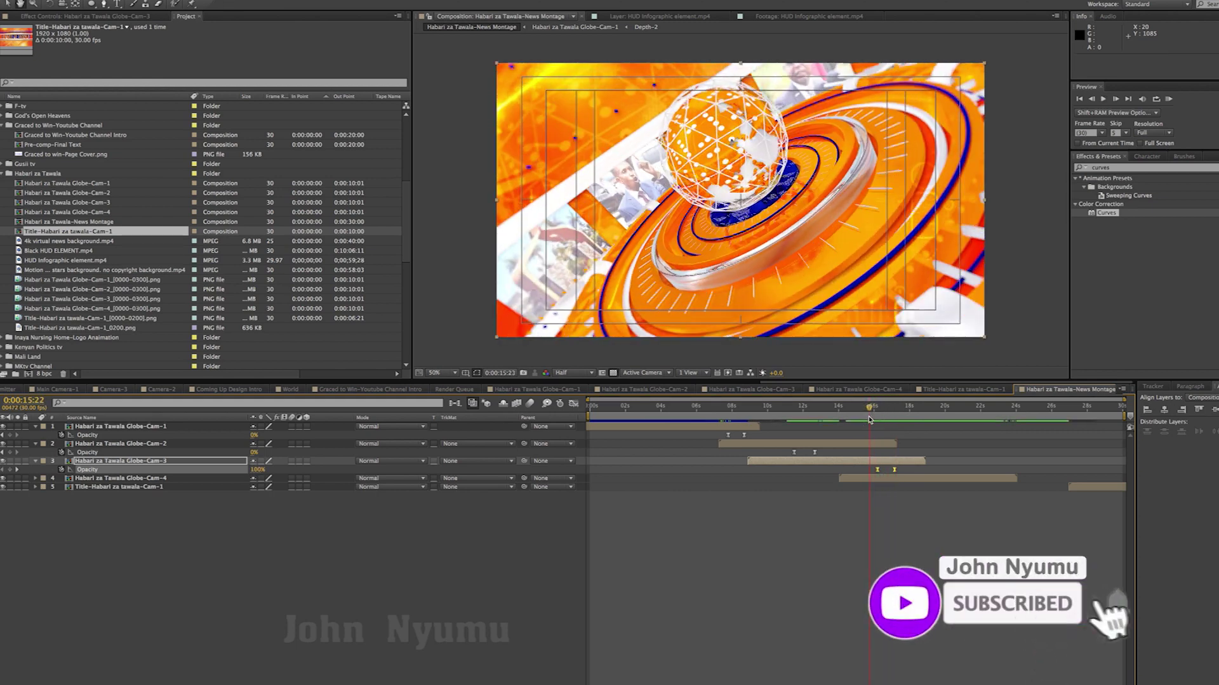
{"action": "key", "text": "space"}
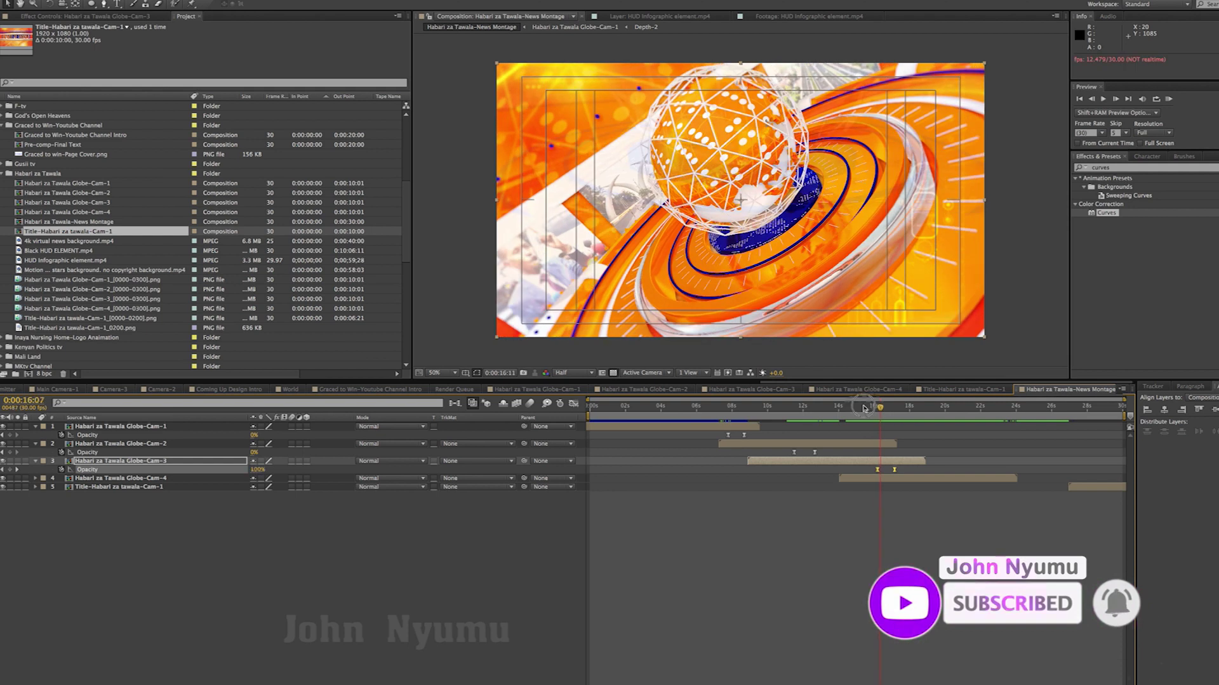
{"action": "left_click", "coordinate": [836, 409]}
{"action": "key", "text": "space"}
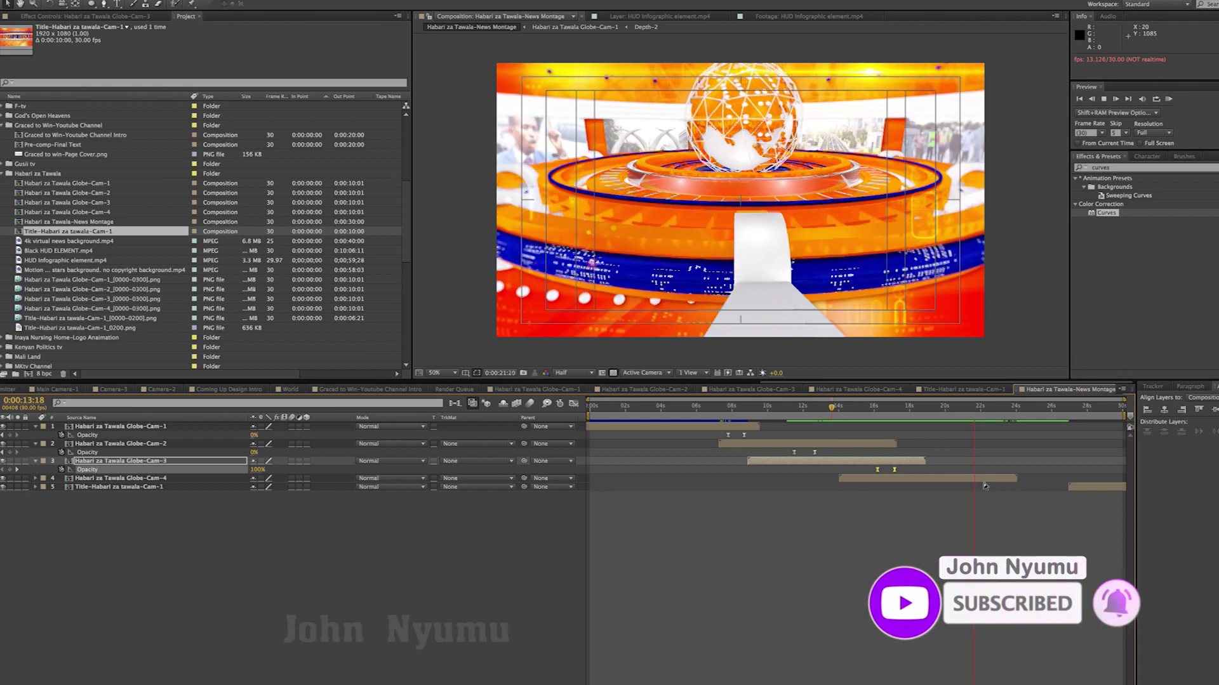
Step: Key Globe-Cam-4's opacity at 100% at 21:28 and 0% at 22:29
{"action": "left_click", "coordinate": [984, 481]}
{"action": "key", "text": "t"}
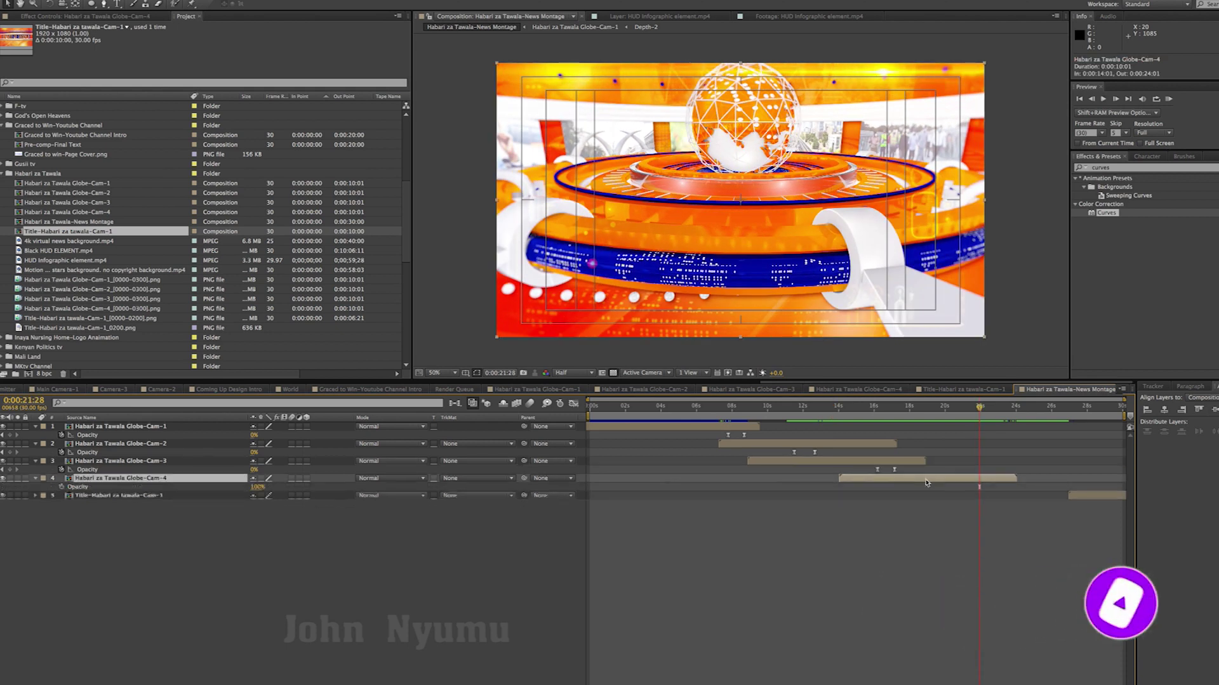
{"action": "left_click", "coordinate": [62, 487]}
{"action": "key", "text": "space"}
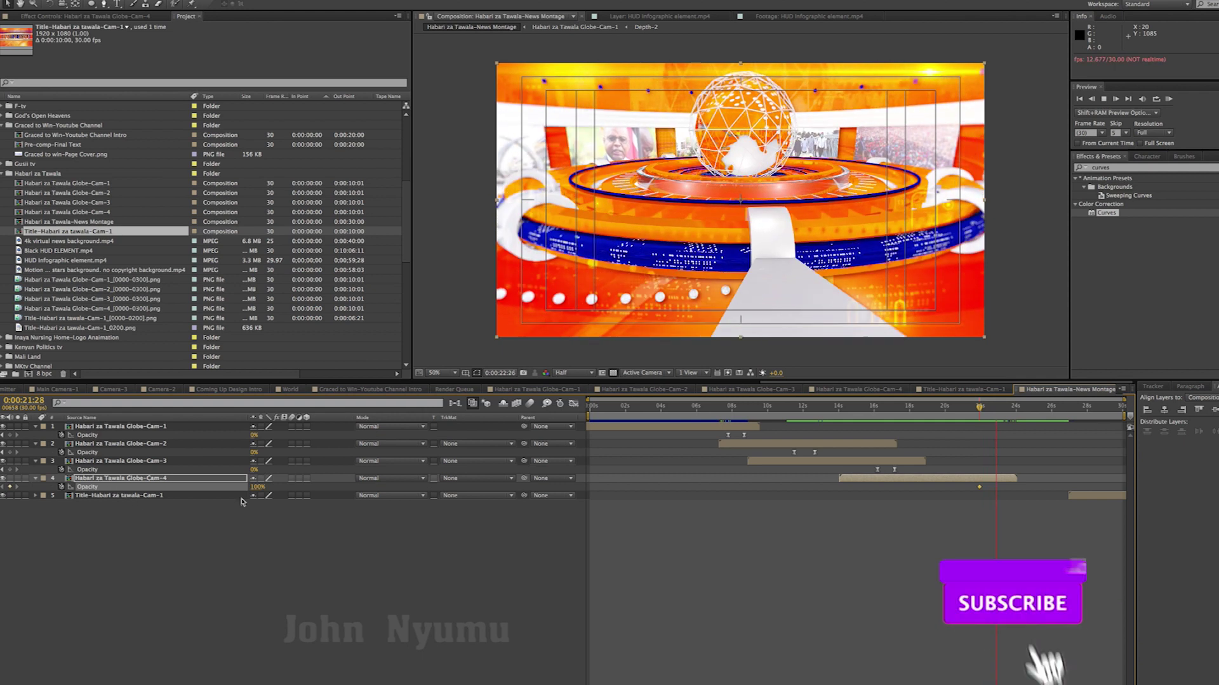
{"action": "left_click_drag", "start_coordinate": [255, 487], "coordinate": [197, 496]}
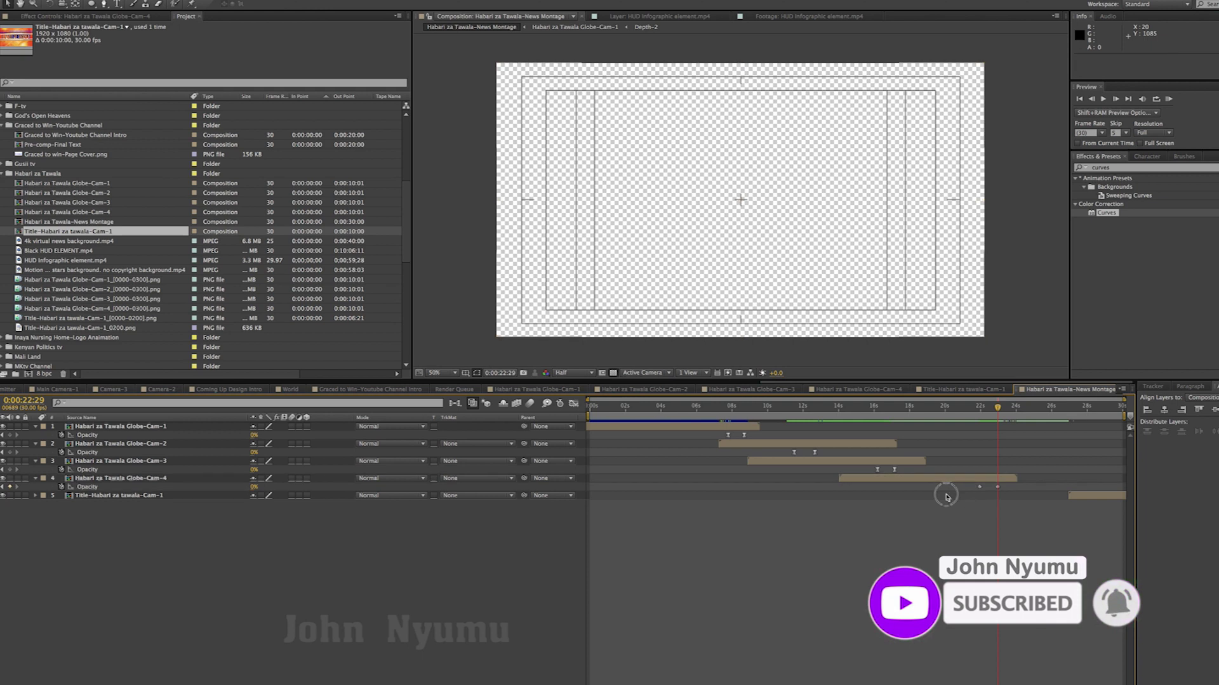
Step: Apply Easy Ease to Globe-Cam-4's opacity keyframes and move the title layer to start near 18 seconds
{"action": "right_click", "coordinate": [979, 487]}
{"action": "mouse_move", "coordinate": [1040, 596]}
{"action": "left_click", "coordinate": [1117, 615]}
{"action": "left_click_drag", "start_coordinate": [1097, 501], "coordinate": [942, 503]}
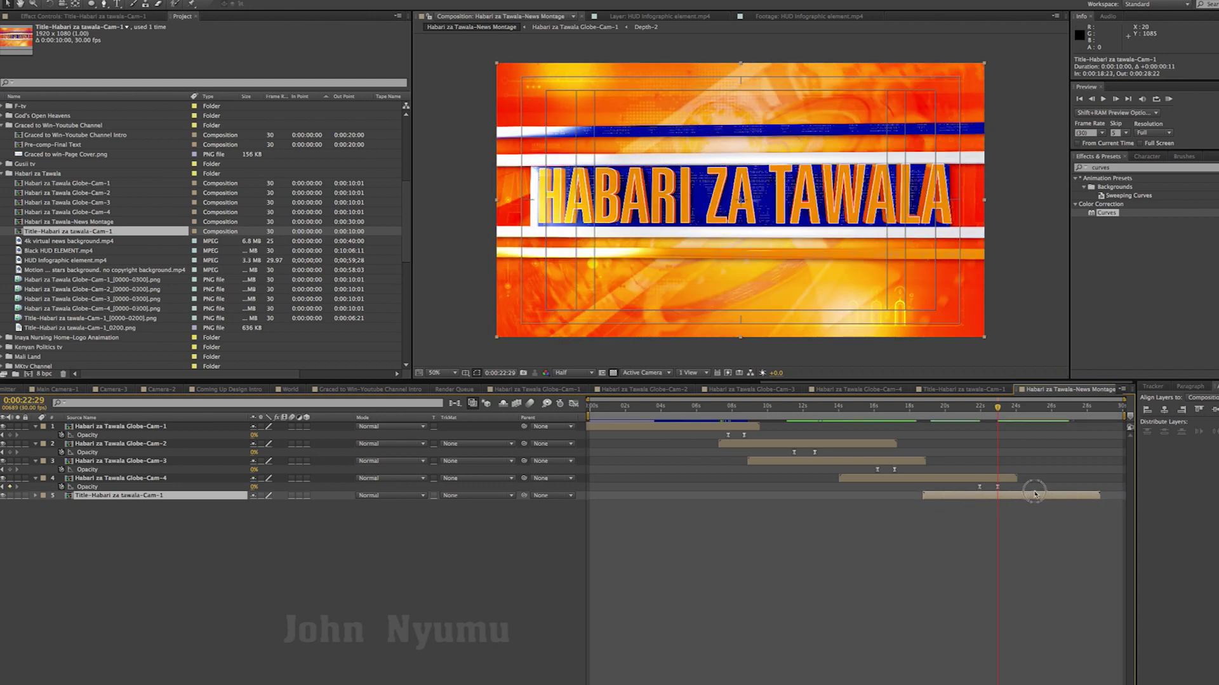
Step: Retime the HABARI ZA TAWALA title layer to start at 20:08
{"action": "left_click_drag", "start_coordinate": [1021, 498], "coordinate": [1037, 498]}
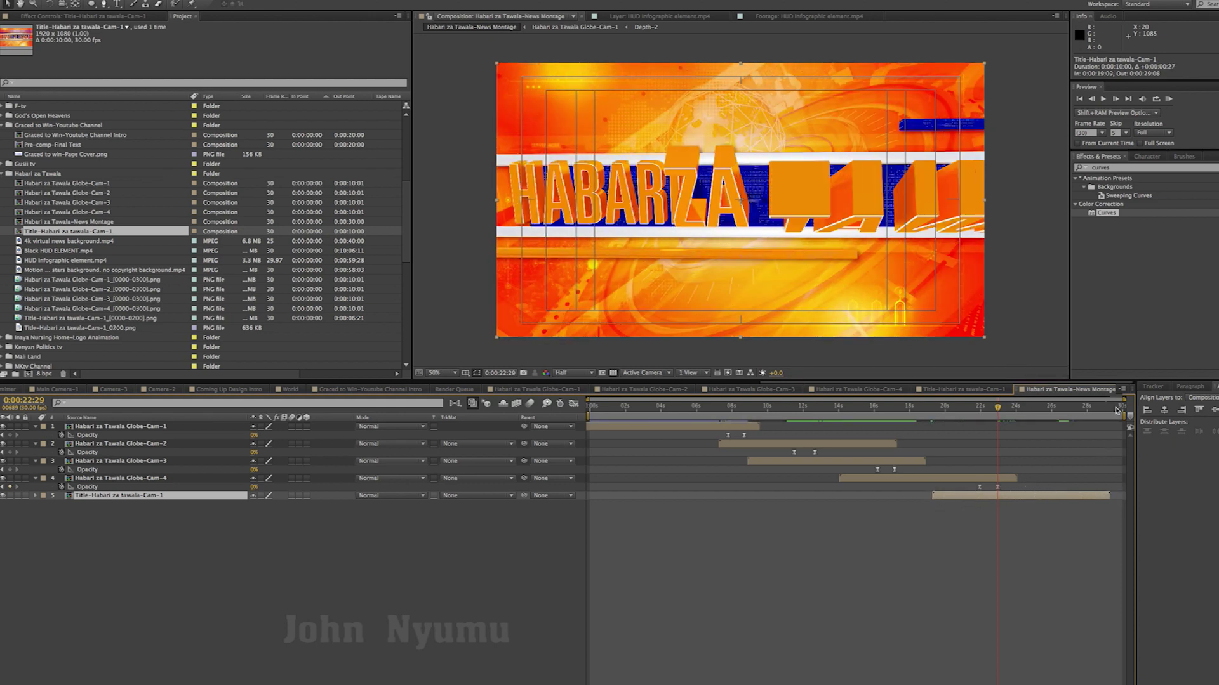
{"action": "left_click", "coordinate": [1058, 407]}
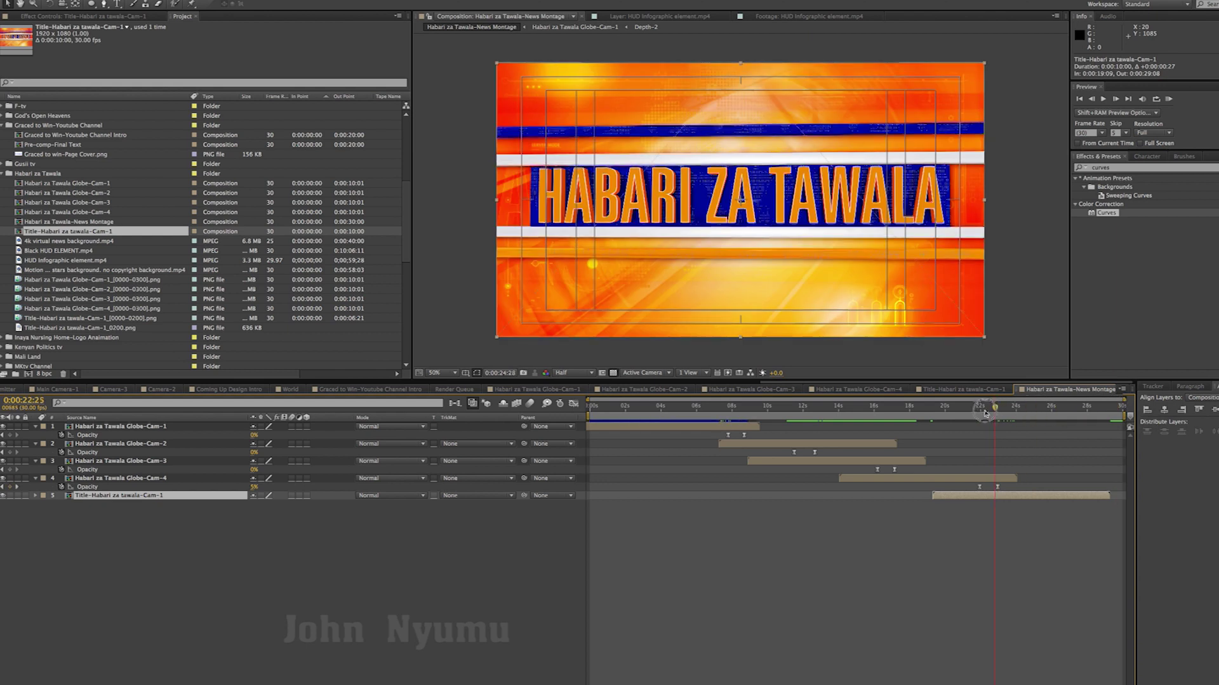
{"action": "mouse_move", "coordinate": [1028, 411]}
{"action": "left_mouse_down"}
{"action": "mouse_move", "coordinate": [979, 415]}
{"action": "mouse_move", "coordinate": [999, 409]}
{"action": "left_mouse_up"}
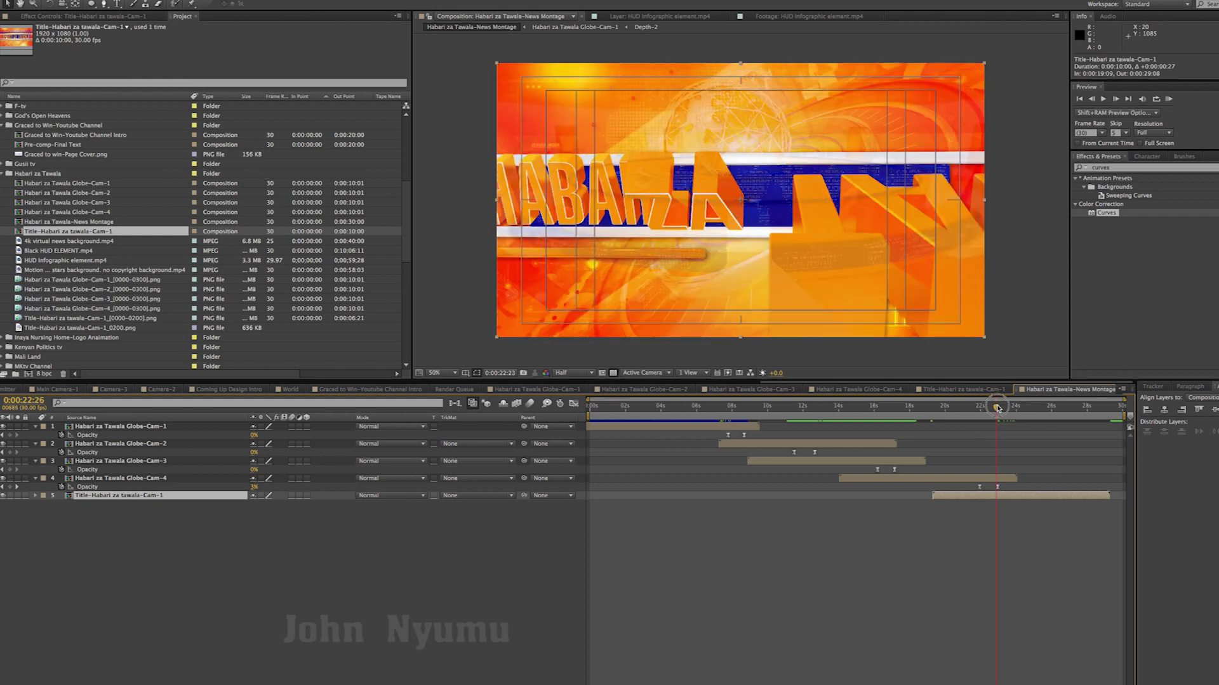
{"action": "left_click_drag", "start_coordinate": [1018, 497], "coordinate": [1046, 491]}
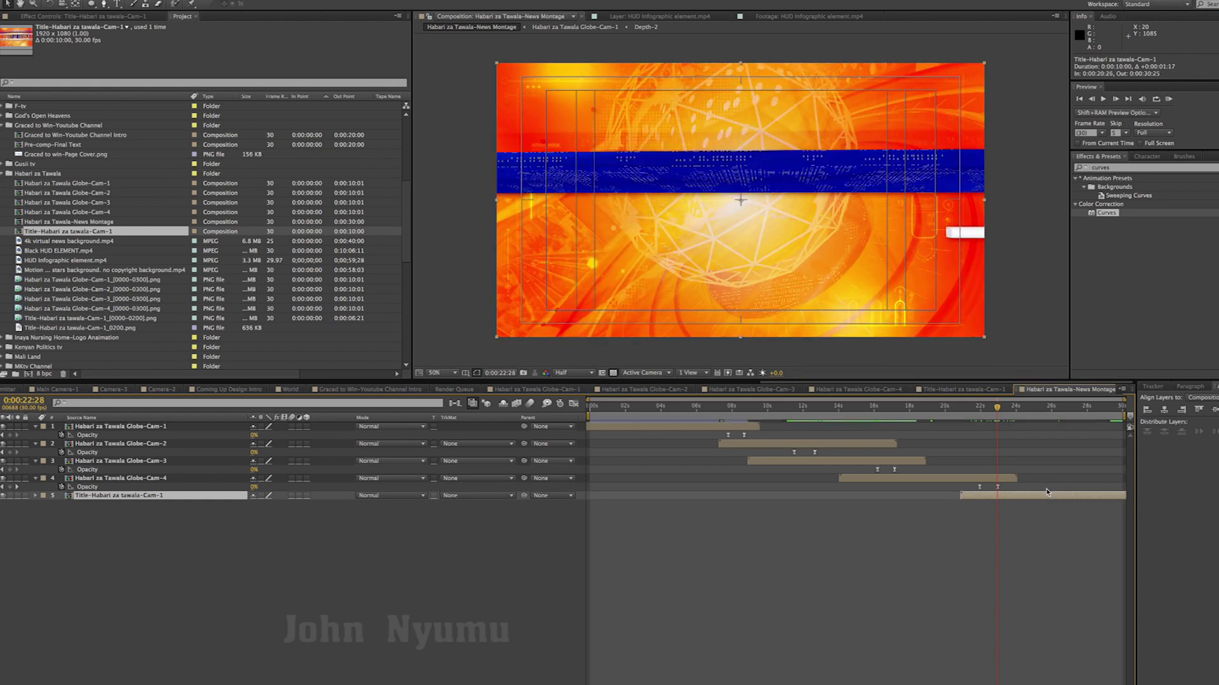
{"action": "left_click_drag", "start_coordinate": [1027, 498], "coordinate": [1017, 498]}
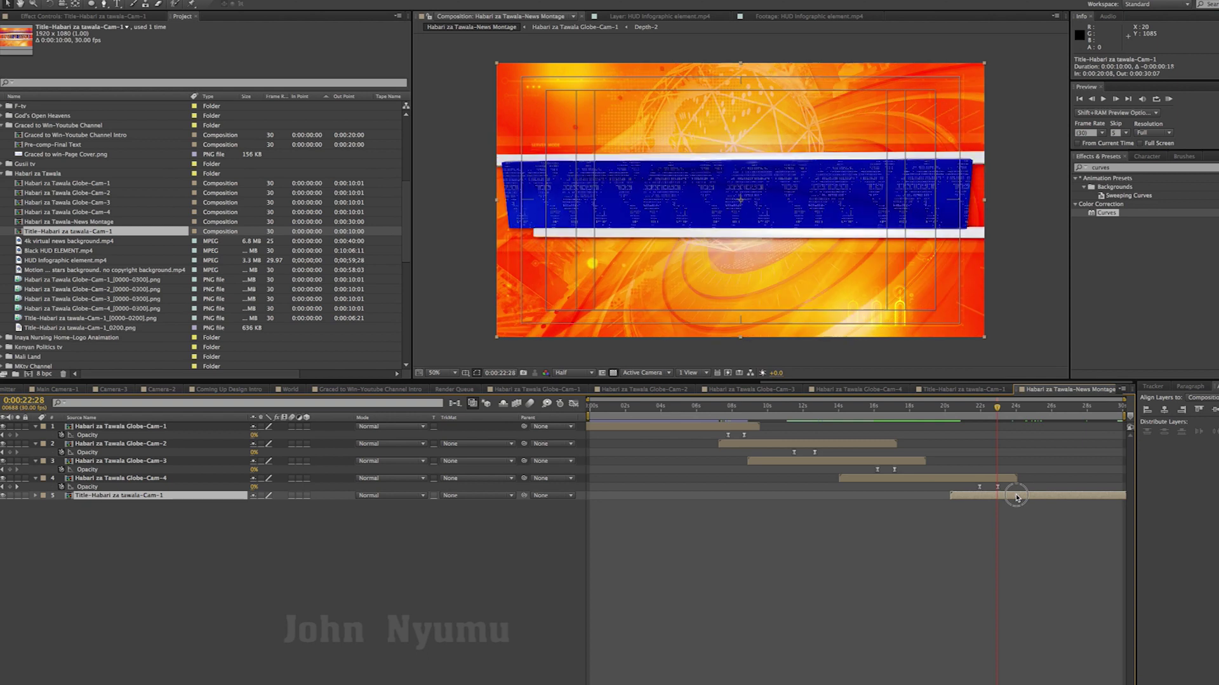
Step: Preview the transition into the title from 21:17 and step through to the completed title
{"action": "left_click", "coordinate": [972, 410]}
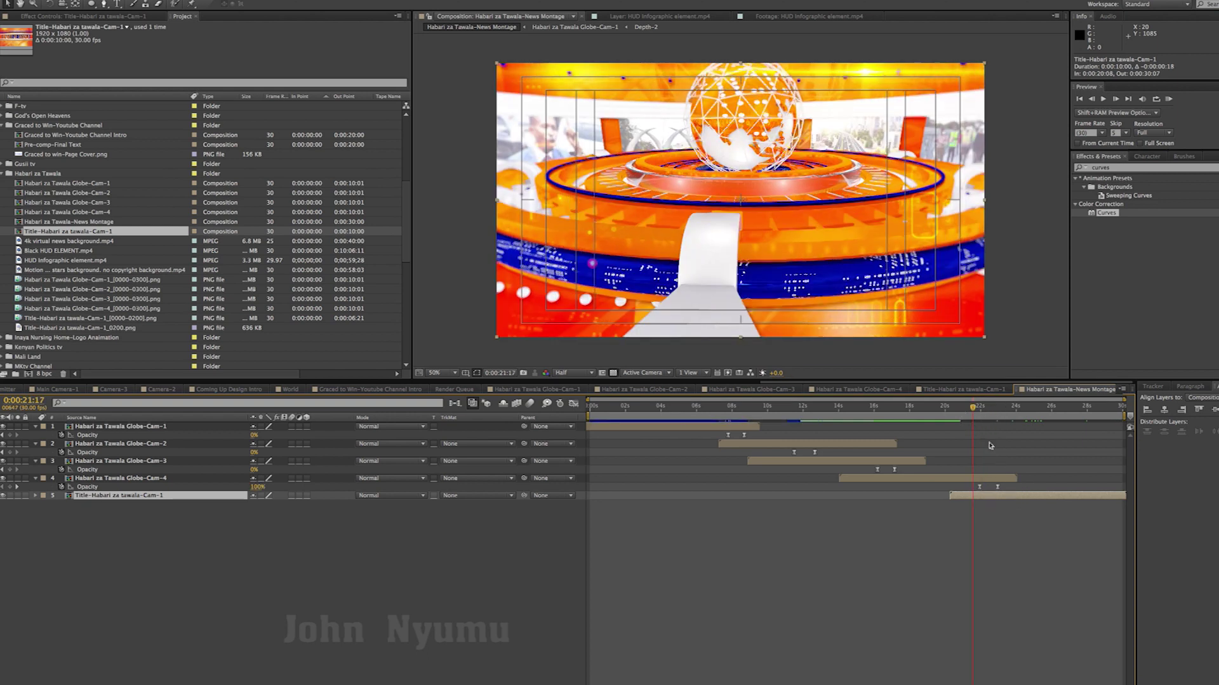
{"action": "key", "text": "KP_0"}
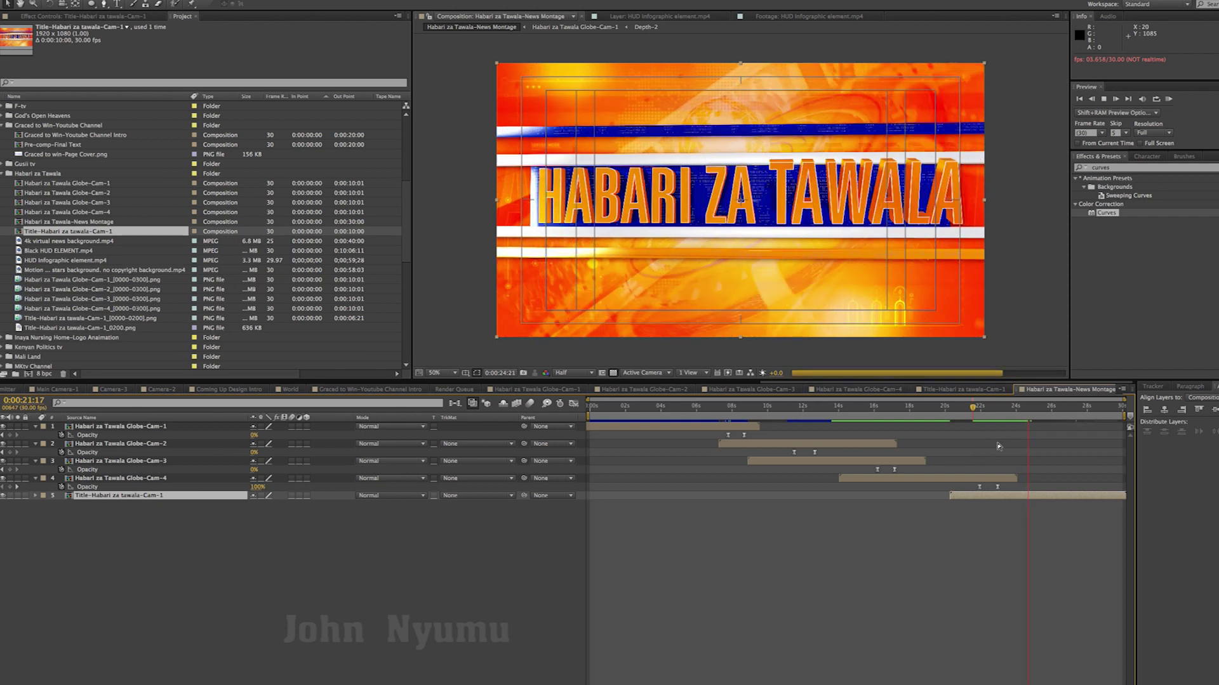
{"action": "left_click", "coordinate": [1022, 412]}
{"action": "left_click", "coordinate": [1004, 413]}
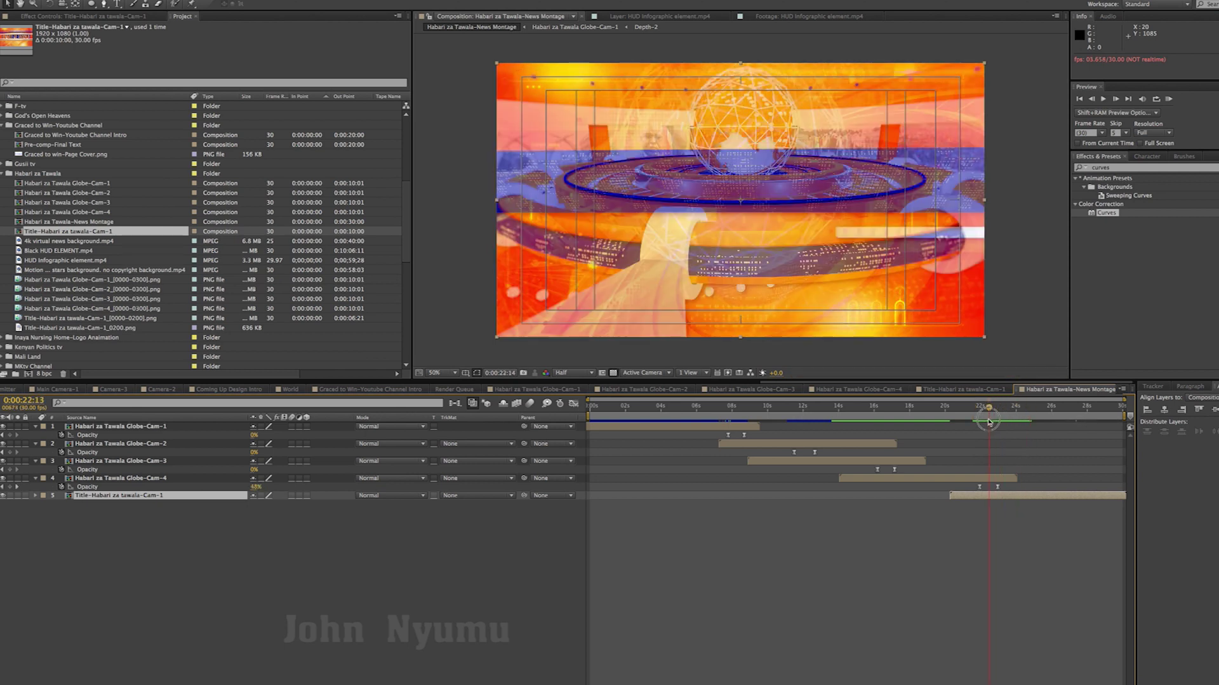
{"action": "left_click", "coordinate": [1012, 417]}
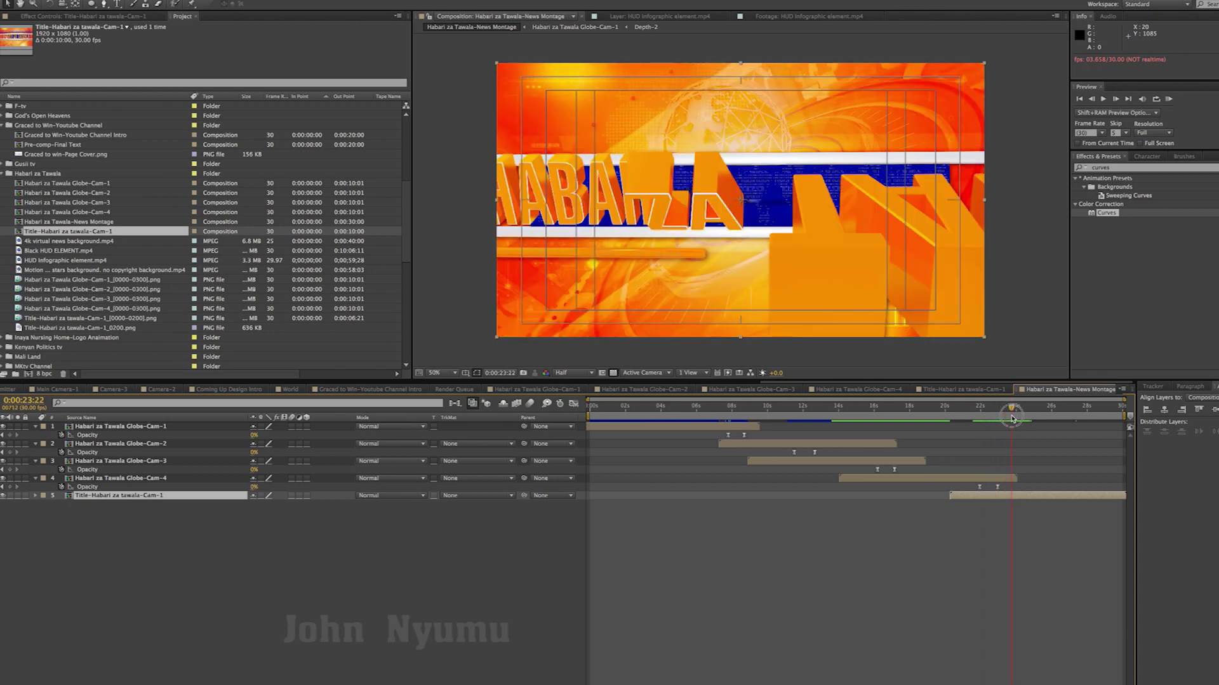
{"action": "left_click_drag", "start_coordinate": [1012, 417], "coordinate": [1133, 419]}
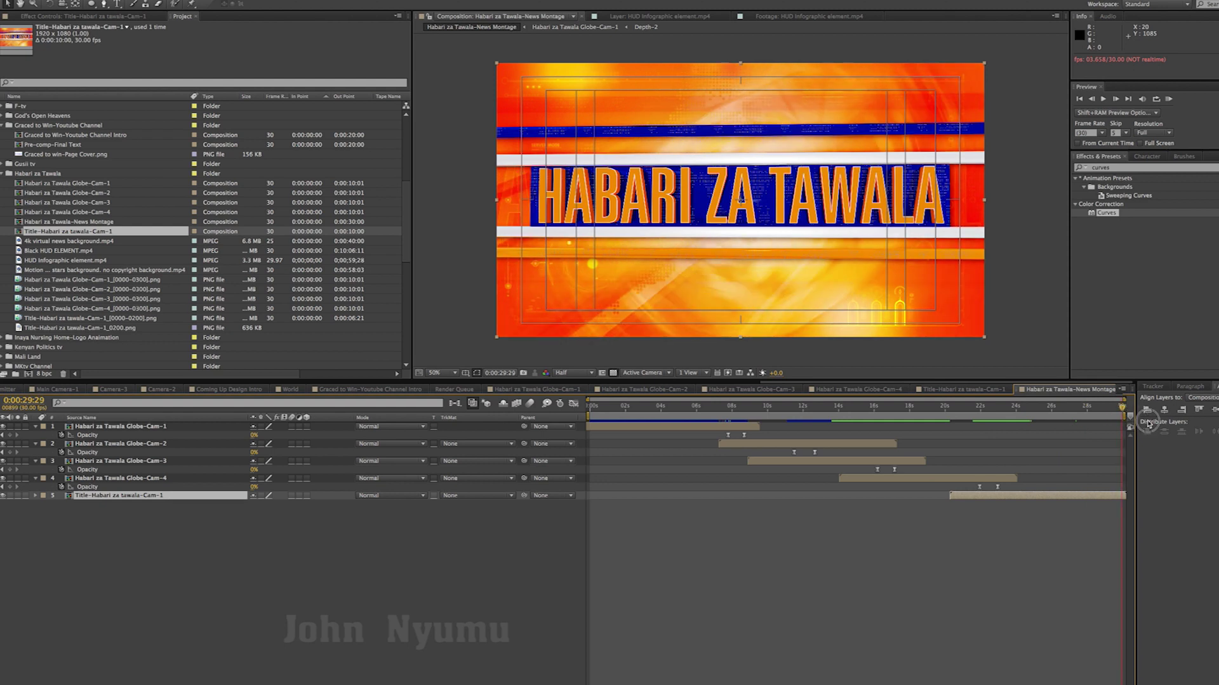
Step: Turn on composition motion blur and enable motion blur on all five layers
{"action": "left_click", "coordinate": [1041, 453]}
{"action": "left_click", "coordinate": [530, 404]}
{"action": "left_click_drag", "start_coordinate": [290, 428], "coordinate": [292, 496]}
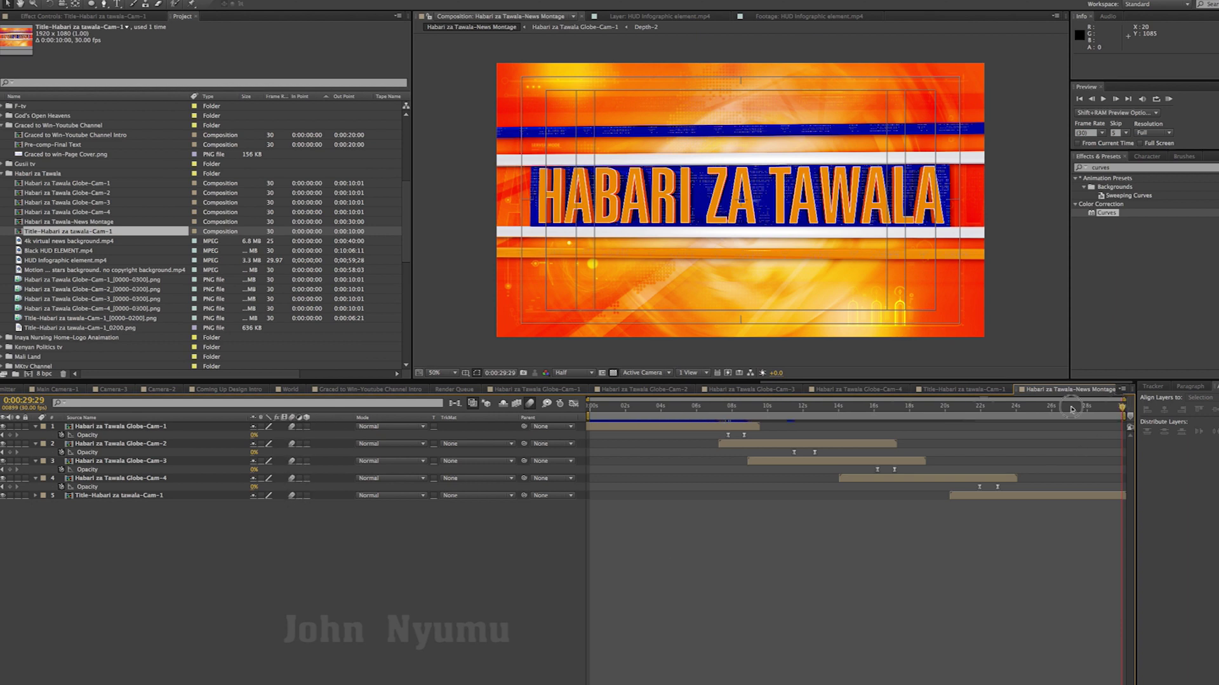
Step: Return to the start of the News Montage, save the project, and play it back
{"action": "key", "text": "Home"}
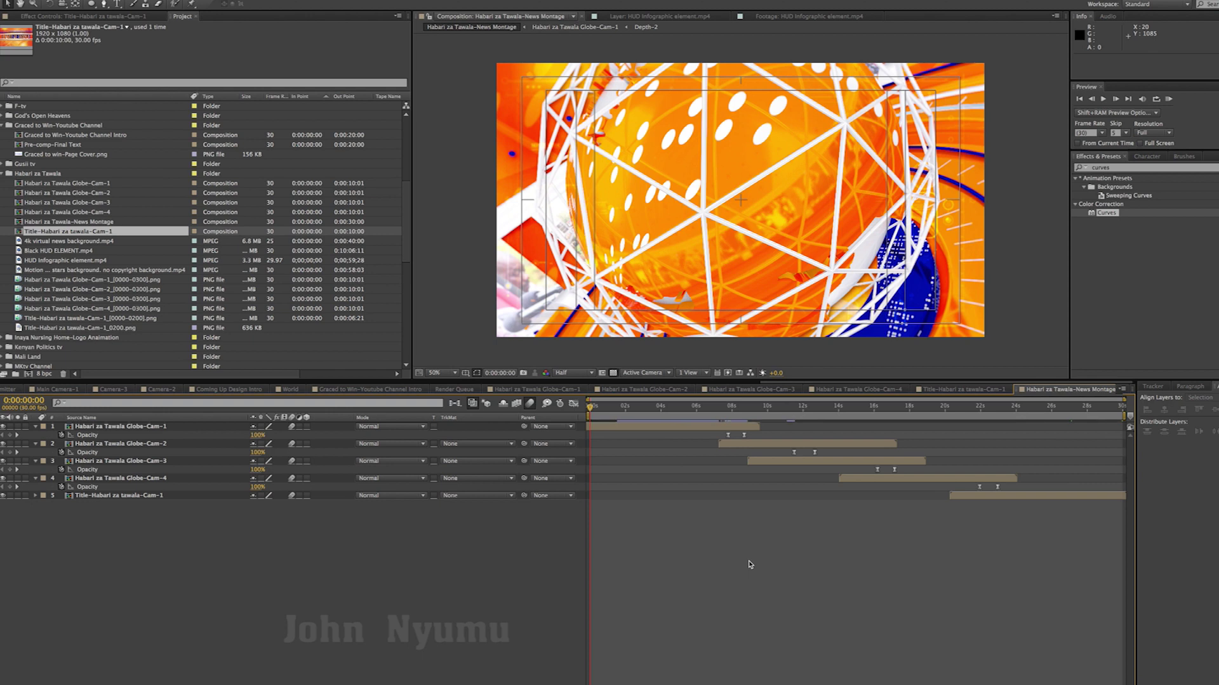
{"action": "key", "text": "ctrl+s"}
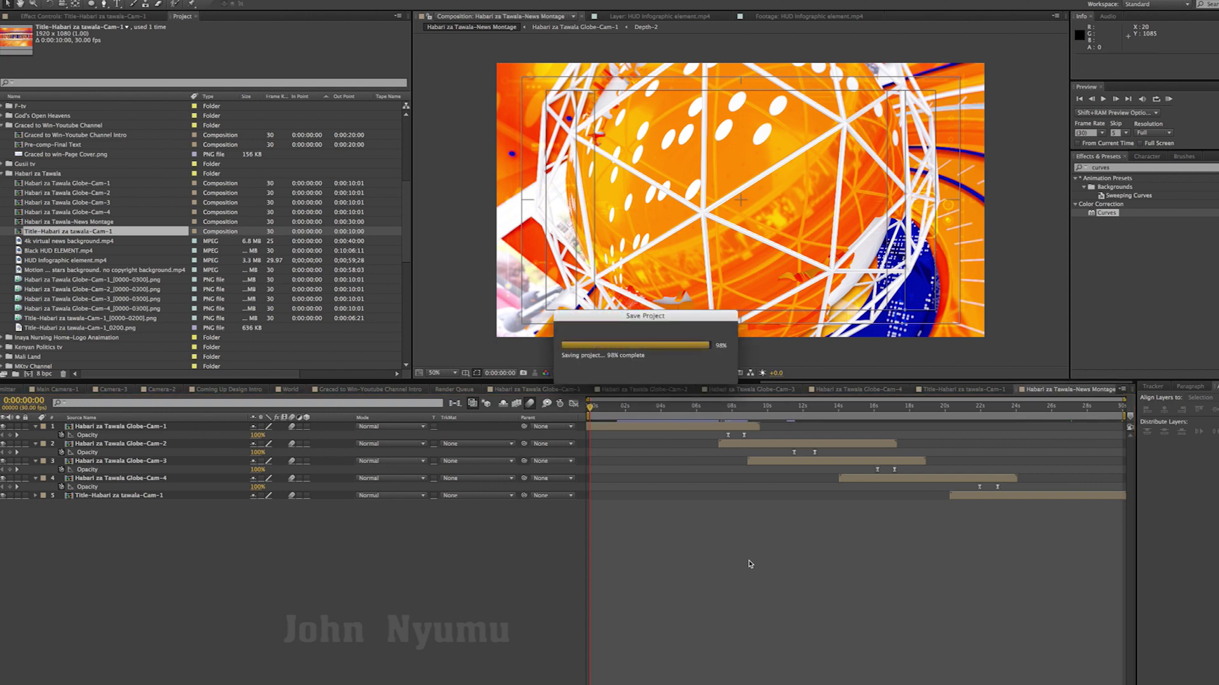
{"action": "key", "text": "space"}
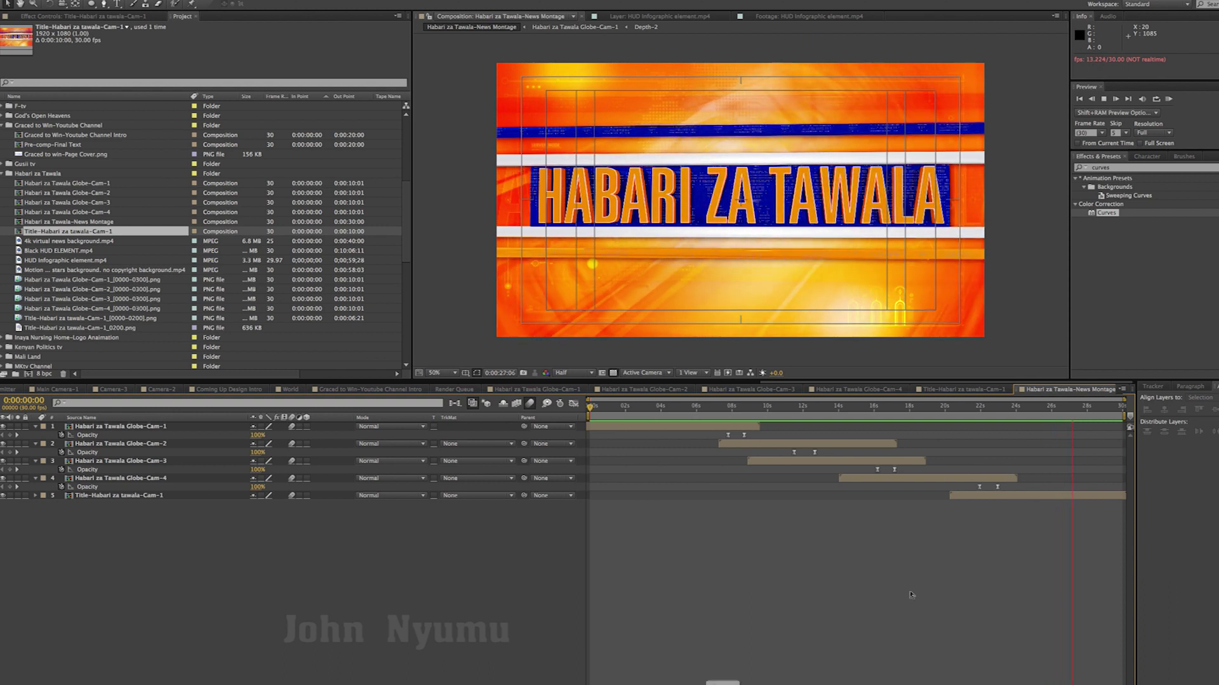
Step: Scrub back to 0:00:22:20 to review, then switch to the Graced to Win-Youtube Channel Intro composition
{"action": "left_click_drag", "start_coordinate": [1084, 408], "coordinate": [718, 423]}
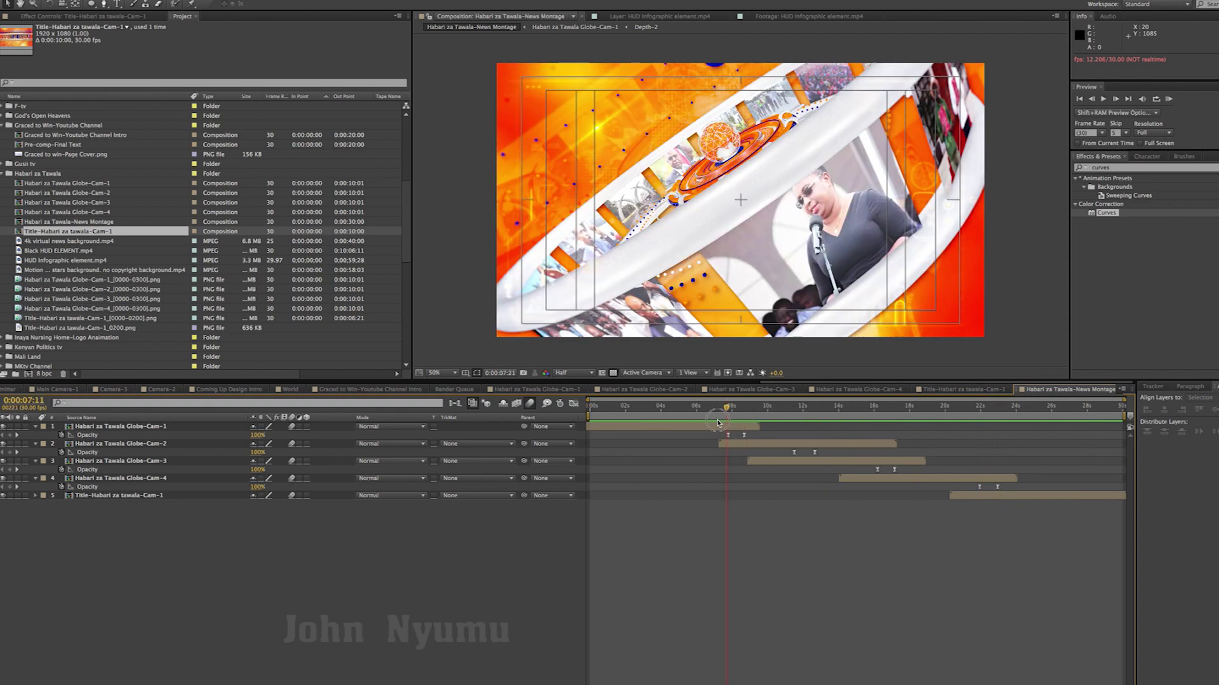
{"action": "left_click", "coordinate": [361, 391]}
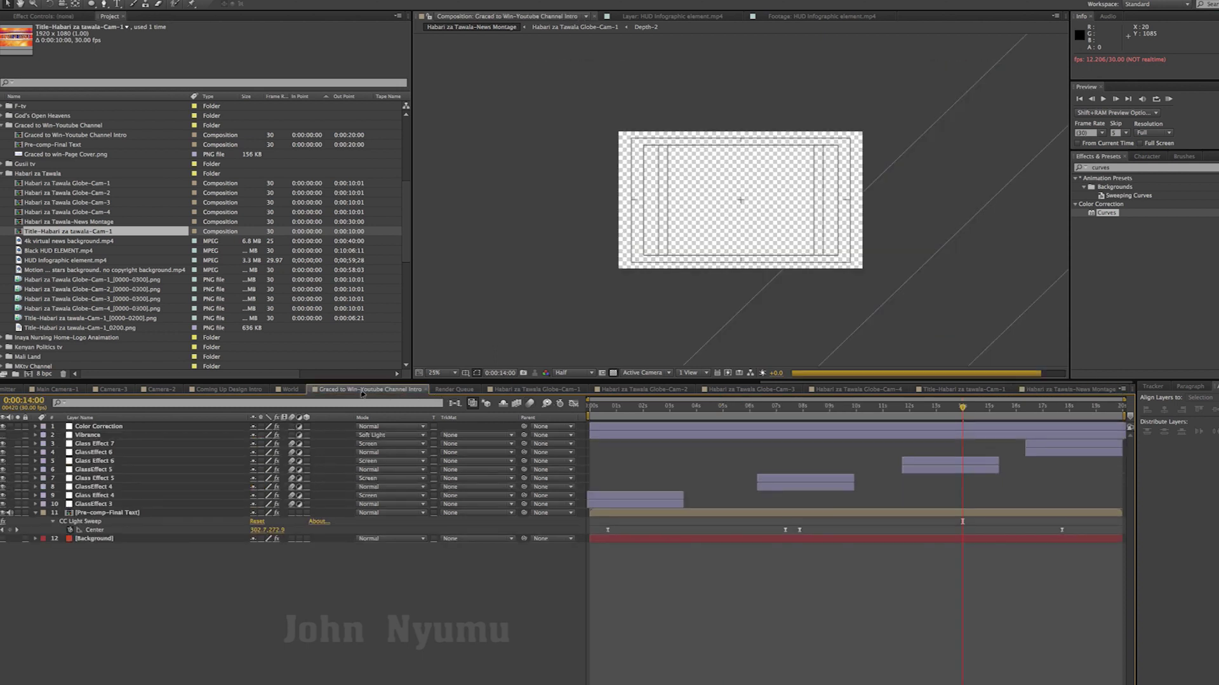
Step: Select GlassEffect 3 and Glass Effect 4 in the intro, then return to the News Montage near 6 seconds
{"action": "left_click", "coordinate": [105, 505]}
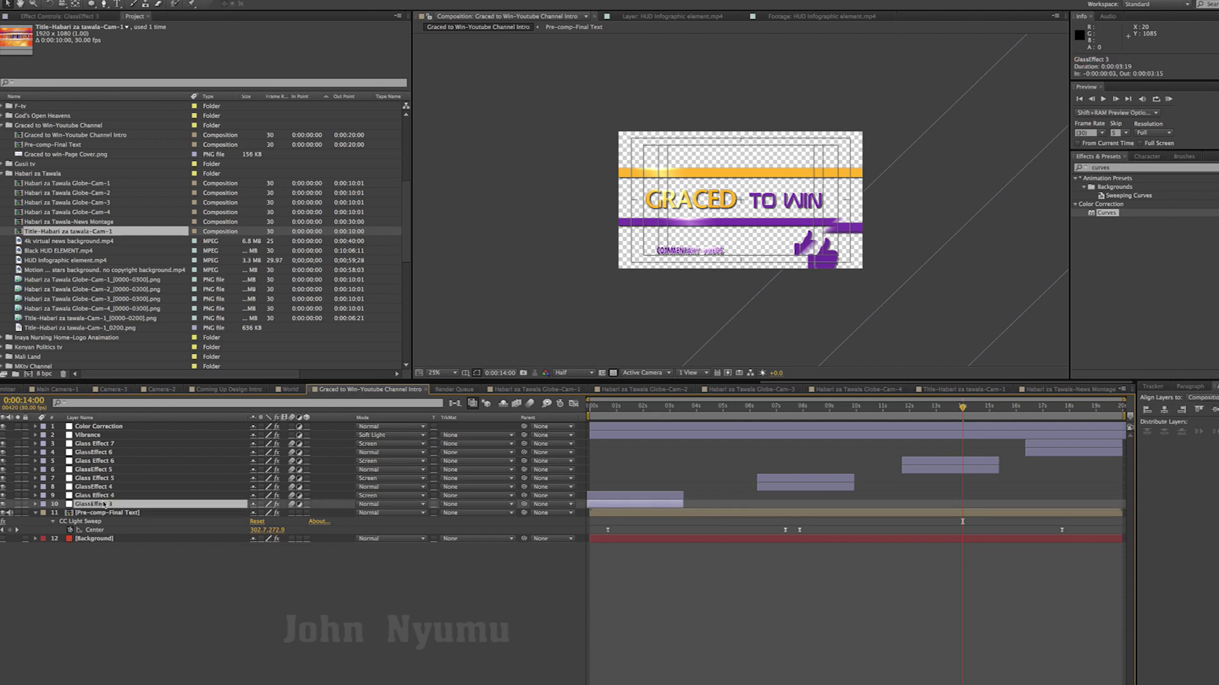
{"action": "left_click", "coordinate": [117, 496], "text": "ctrl"}
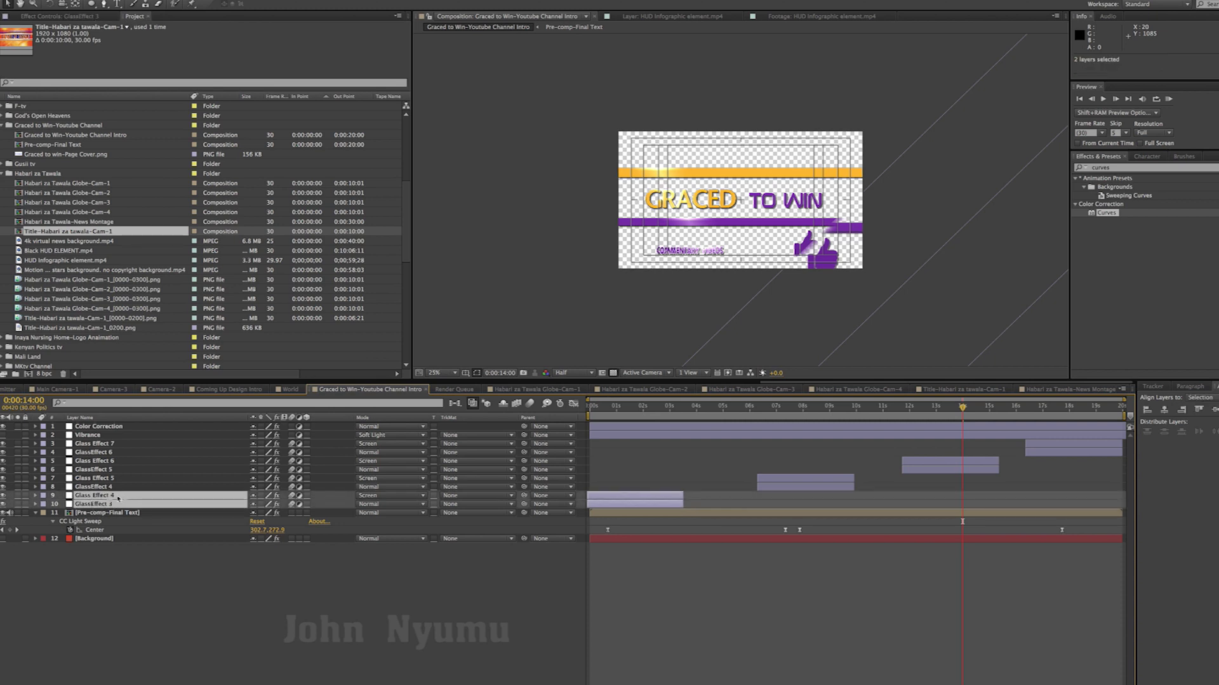
{"action": "left_click", "coordinate": [1059, 389]}
{"action": "left_click_drag", "start_coordinate": [721, 409], "coordinate": [705, 410]}
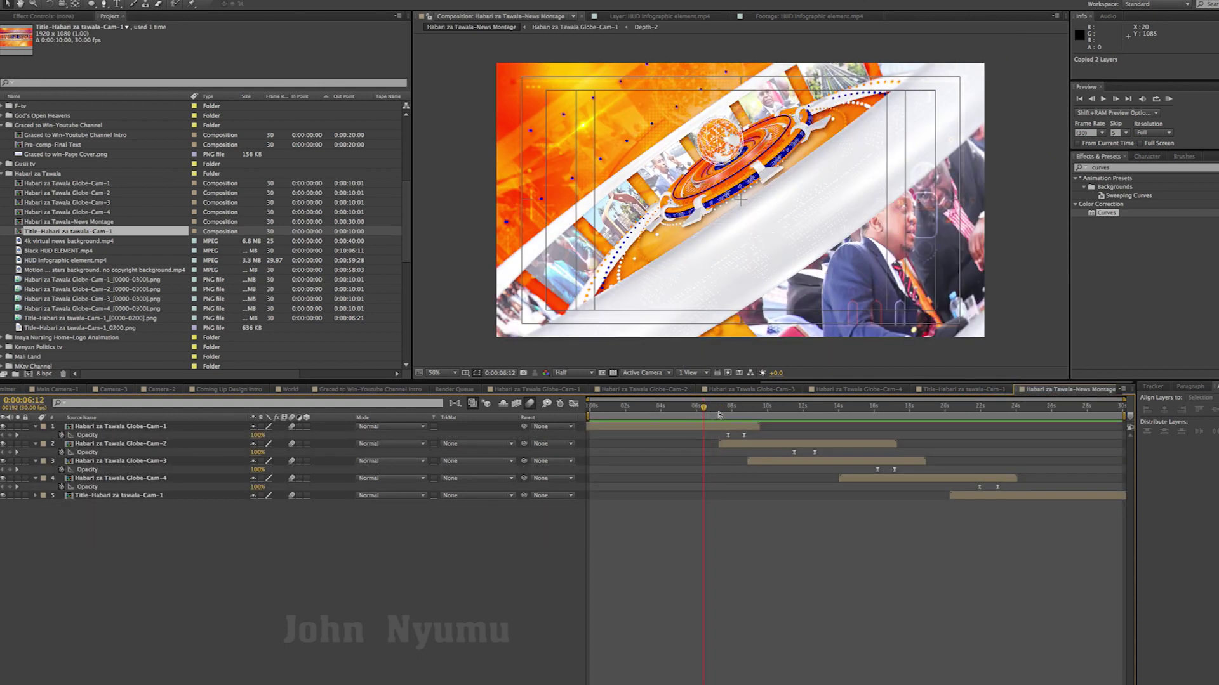
Step: Paste the glass layers, show layer names, and move GlassEffect 3 and Glass Effect 4 to about 8 seconds
{"action": "key", "text": "ctrl+v"}
{"action": "left_click", "coordinate": [89, 418]}
{"action": "left_click", "coordinate": [627, 467]}
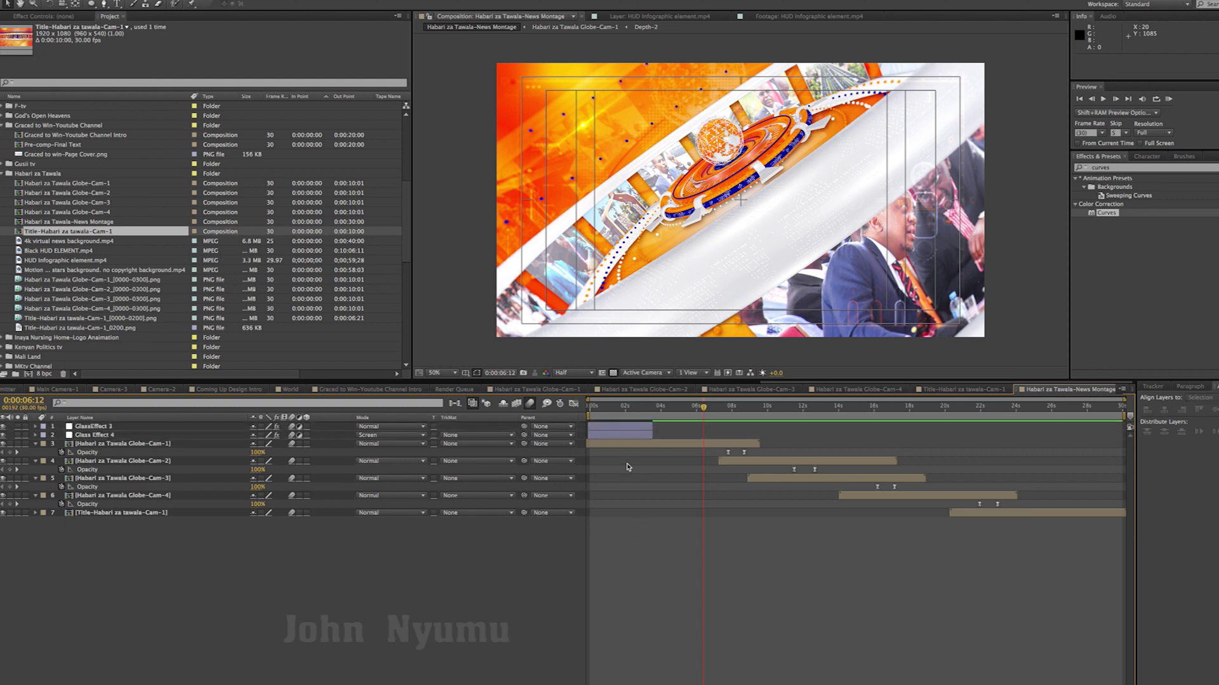
{"action": "left_click", "coordinate": [626, 431]}
{"action": "left_click", "coordinate": [625, 437], "text": "shift"}
{"action": "left_click_drag", "start_coordinate": [624, 429], "coordinate": [773, 430]}
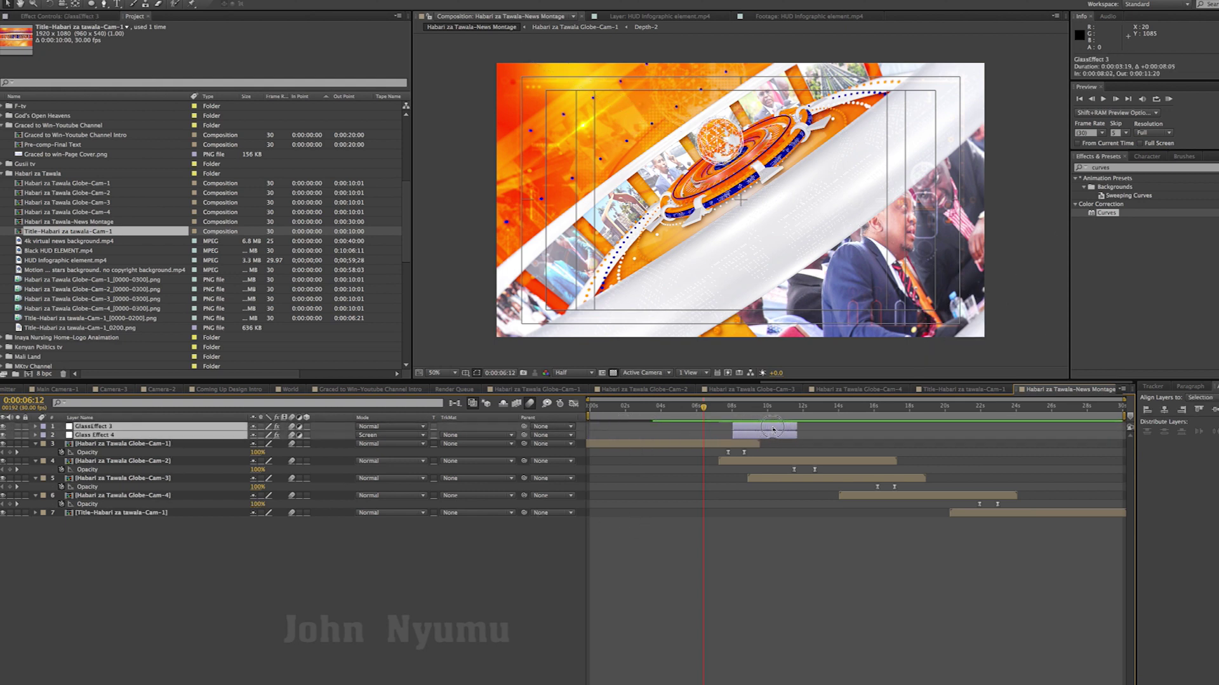
Step: Fine-tune the glass pair's timing over the Cam-1-to-Cam-2 cross-fade and preview the montage
{"action": "left_click_drag", "start_coordinate": [709, 408], "coordinate": [744, 410]}
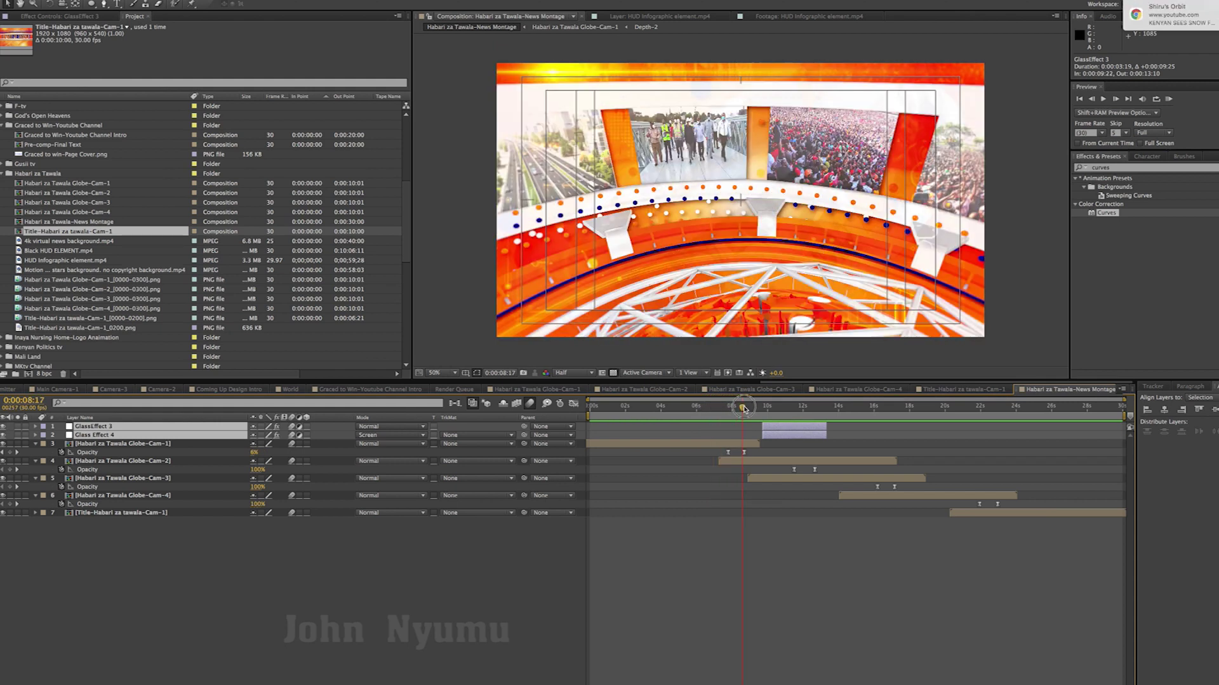
{"action": "left_click_drag", "start_coordinate": [742, 409], "coordinate": [728, 437]}
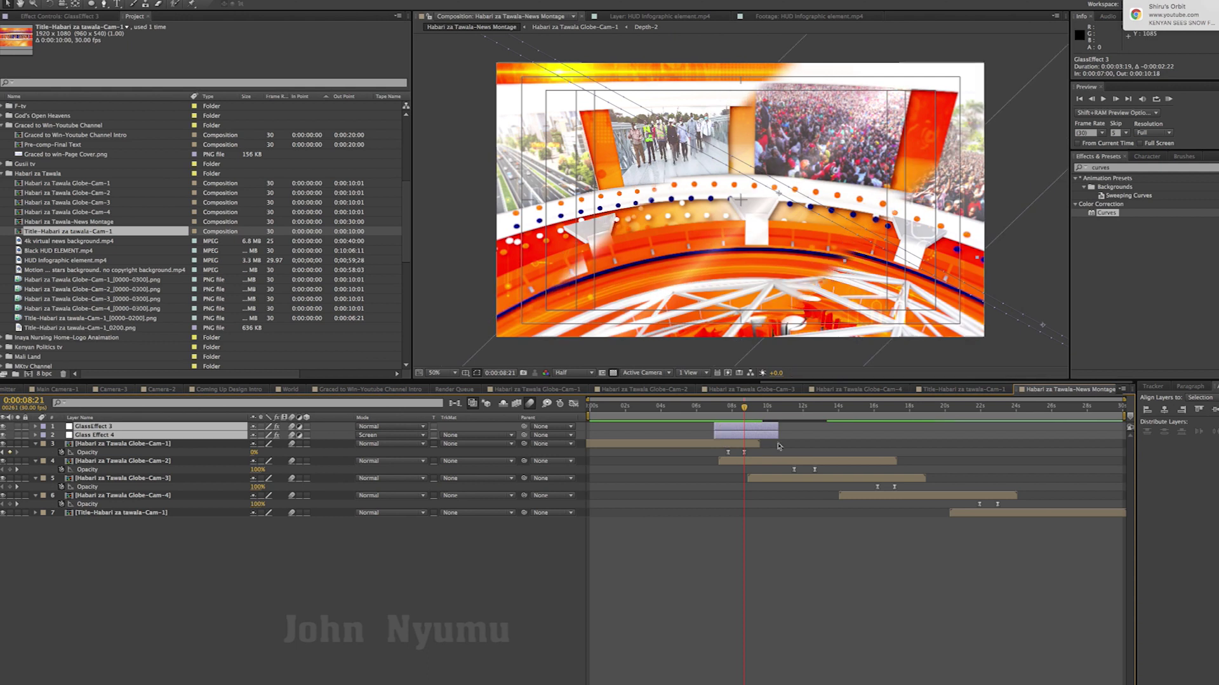
{"action": "left_click", "coordinate": [812, 435]}
{"action": "left_click_drag", "start_coordinate": [727, 415], "coordinate": [737, 412]}
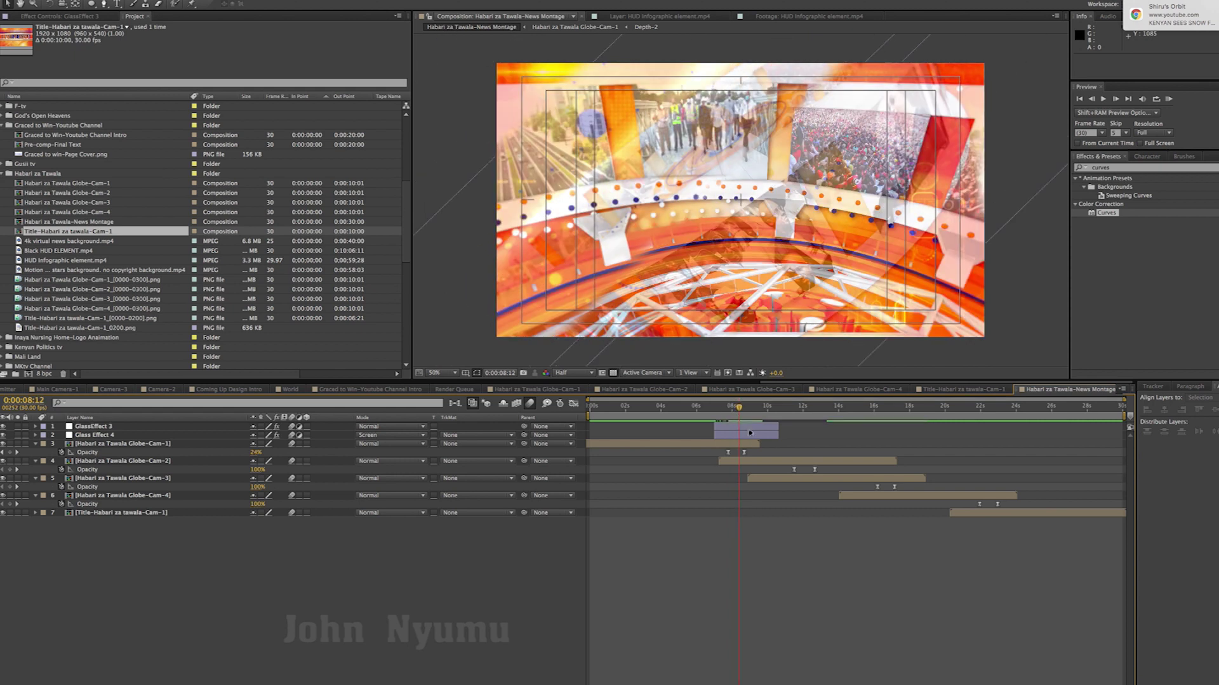
{"action": "left_click", "coordinate": [749, 427]}
{"action": "left_click", "coordinate": [749, 435], "text": "shift"}
{"action": "left_click_drag", "start_coordinate": [753, 433], "coordinate": [705, 417]}
{"action": "left_click", "coordinate": [739, 409]}
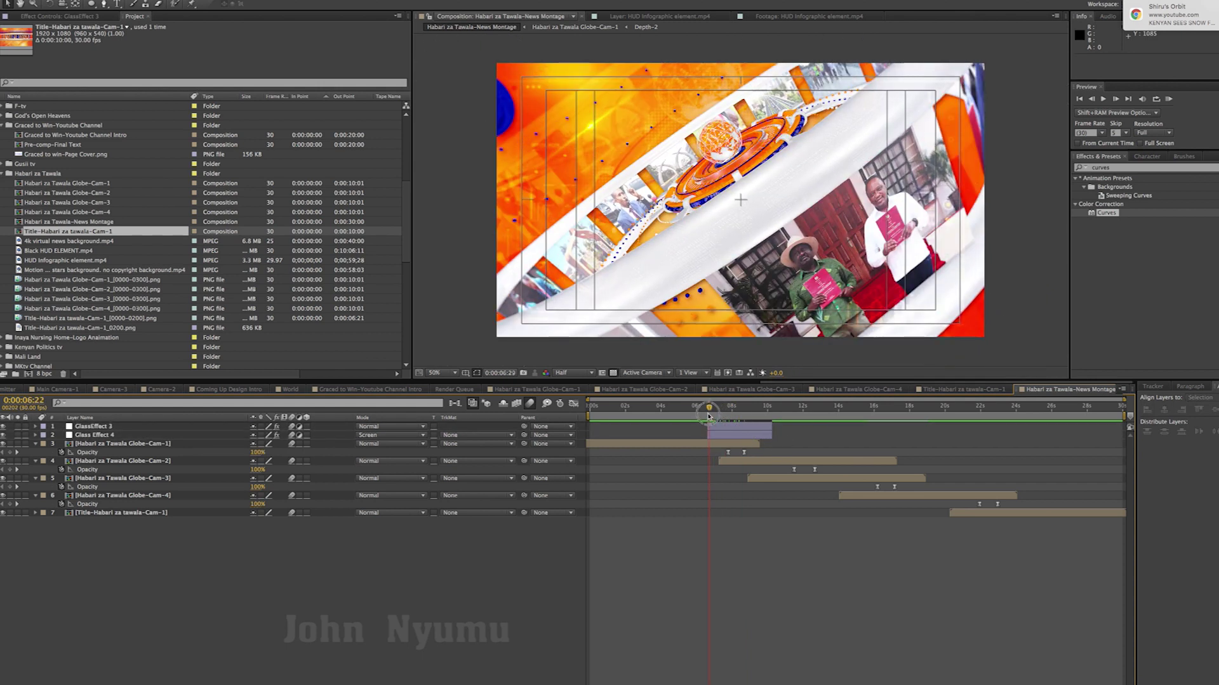
{"action": "key", "text": "space"}
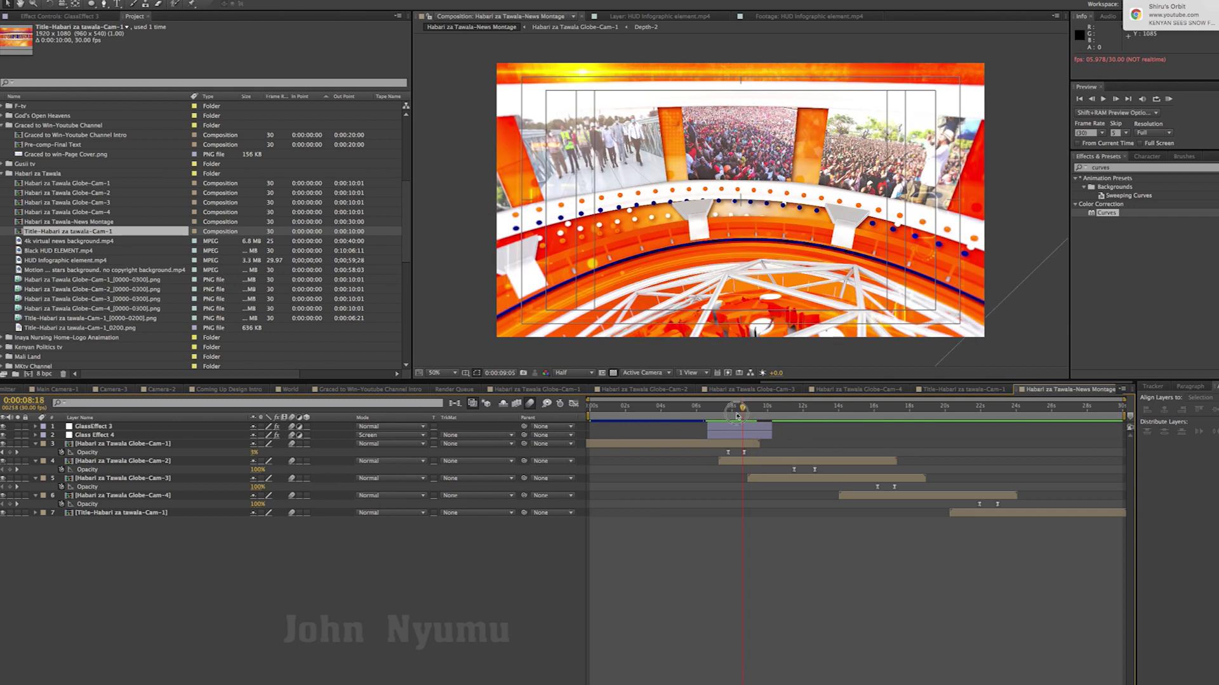
{"action": "left_click", "coordinate": [722, 422]}
{"action": "key", "text": "space"}
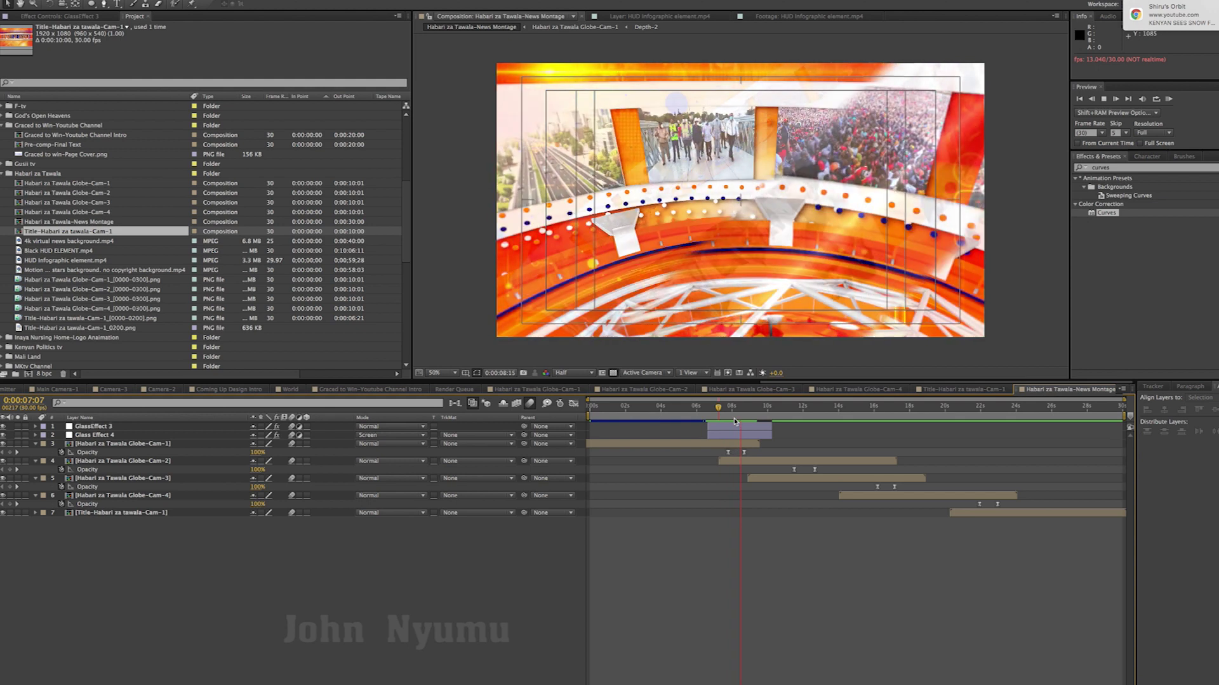
{"action": "left_click_drag", "start_coordinate": [745, 411], "coordinate": [727, 422]}
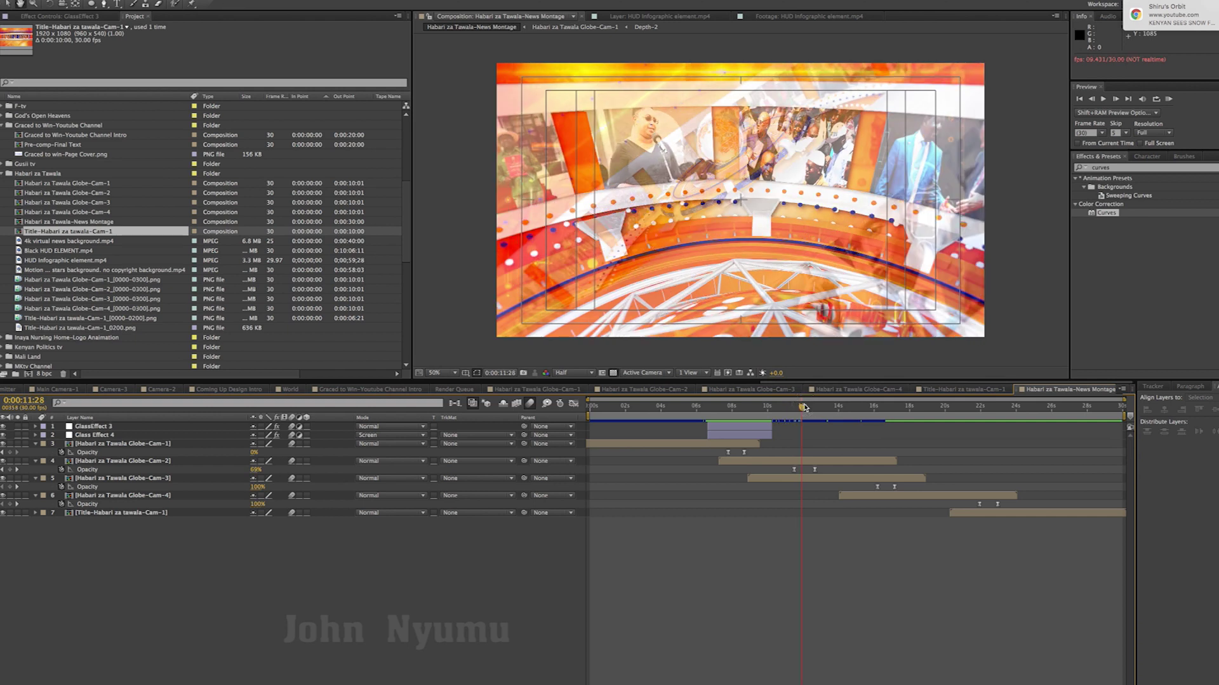
{"action": "left_click_drag", "start_coordinate": [806, 414], "coordinate": [870, 406]}
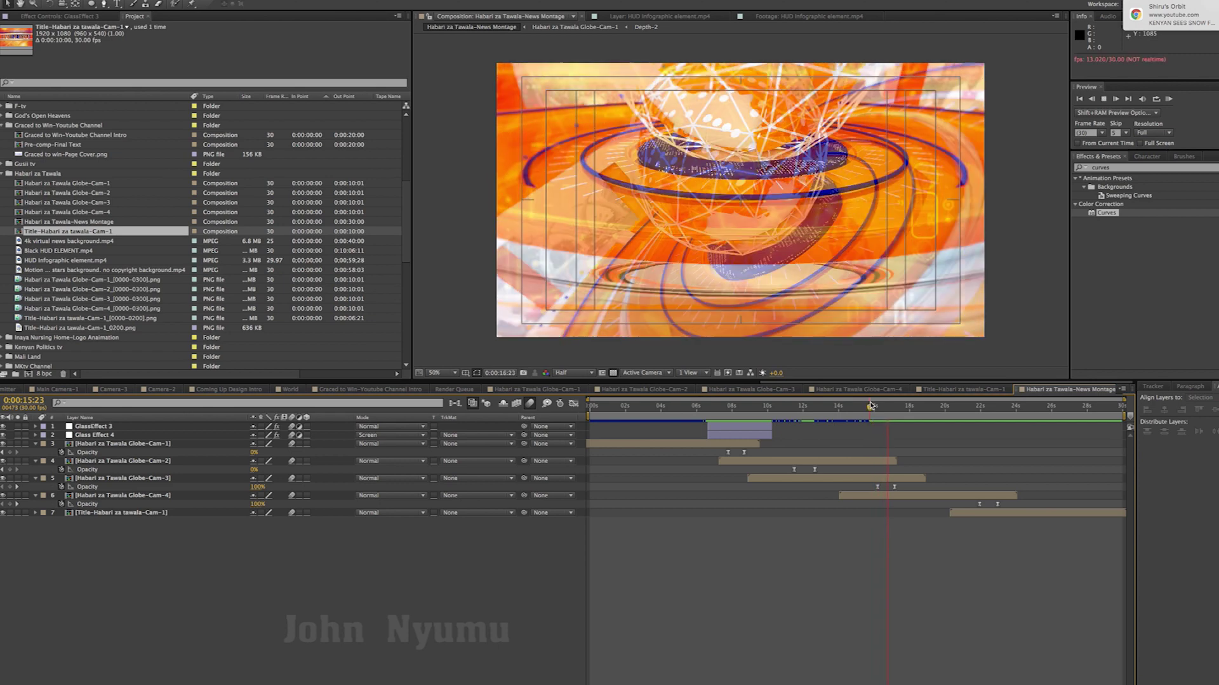
{"action": "left_click_drag", "start_coordinate": [871, 406], "coordinate": [978, 408]}
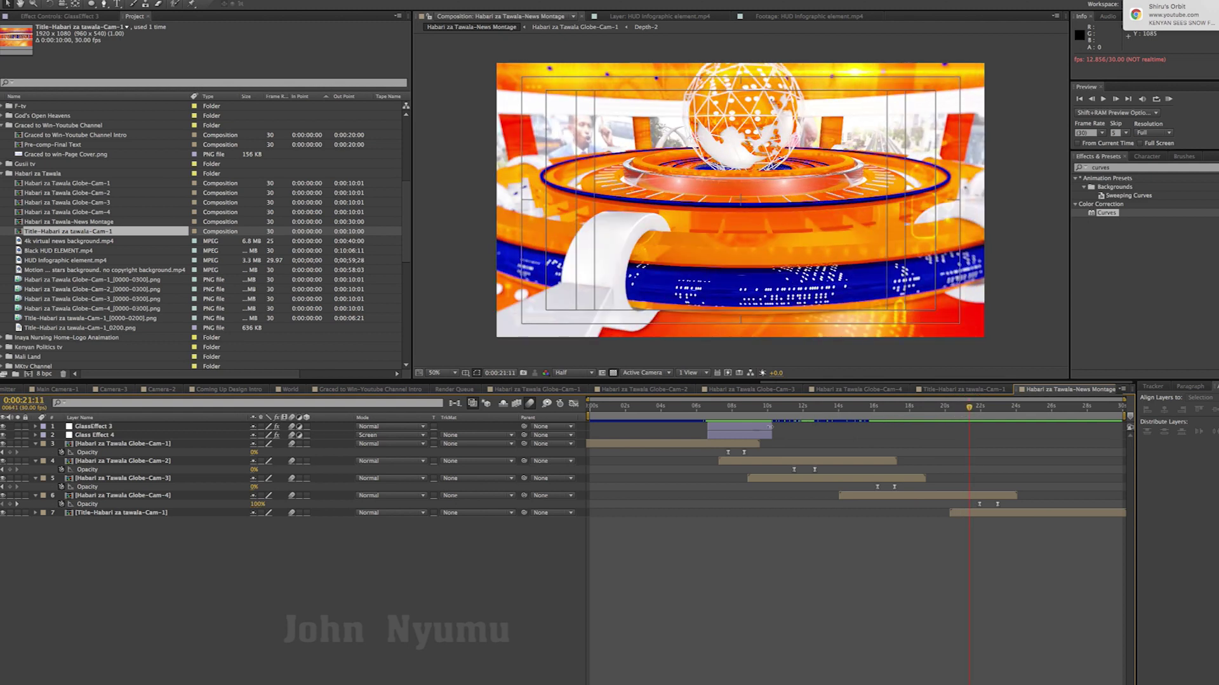
Step: Duplicate GlassEffect 3 and Glass Effect 4, stack the copies at the top, and move them to about 21 seconds
{"action": "left_click", "coordinate": [762, 426]}
{"action": "left_click", "coordinate": [754, 435], "text": "shift"}
{"action": "key", "text": "ctrl+d"}
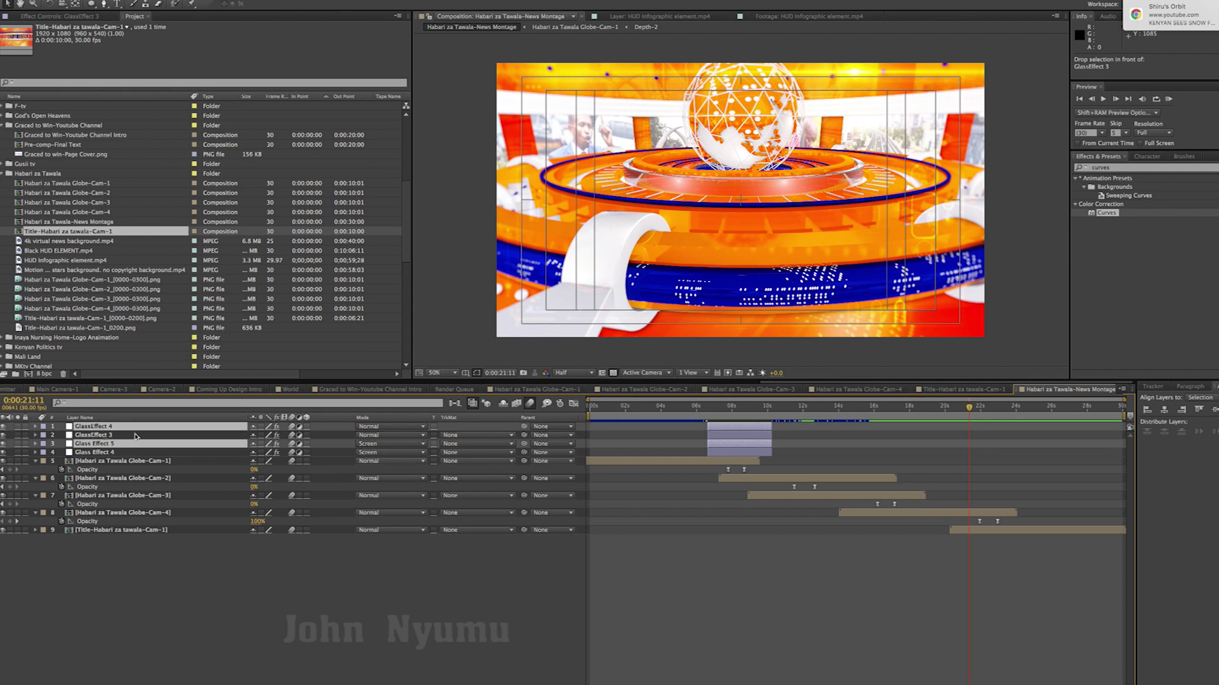
{"action": "left_click_drag", "start_coordinate": [104, 446], "coordinate": [105, 437]}
{"action": "left_click_drag", "start_coordinate": [816, 432], "coordinate": [978, 439]}
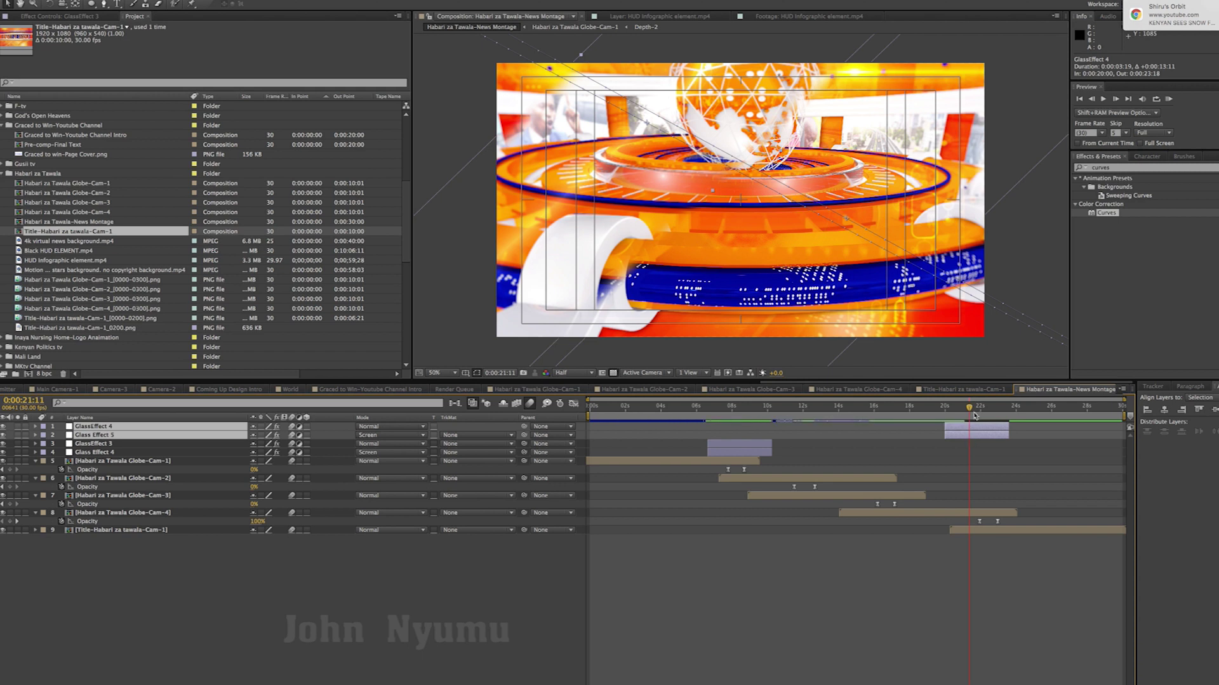
Step: Adjust GlassEffect 4 and Glass Effect 5 slightly later over the title transition and preview it
{"action": "left_click_drag", "start_coordinate": [984, 431], "coordinate": [948, 416]}
{"action": "key", "text": "space"}
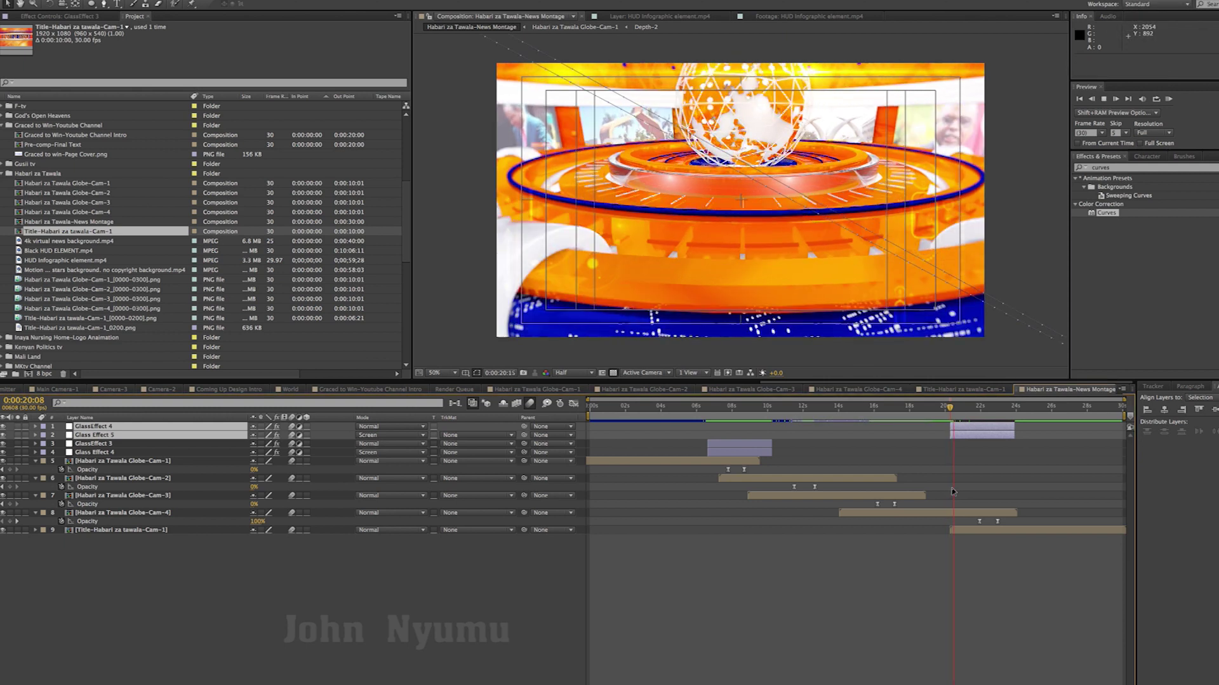
{"action": "key", "text": "ctrl+shift+a"}
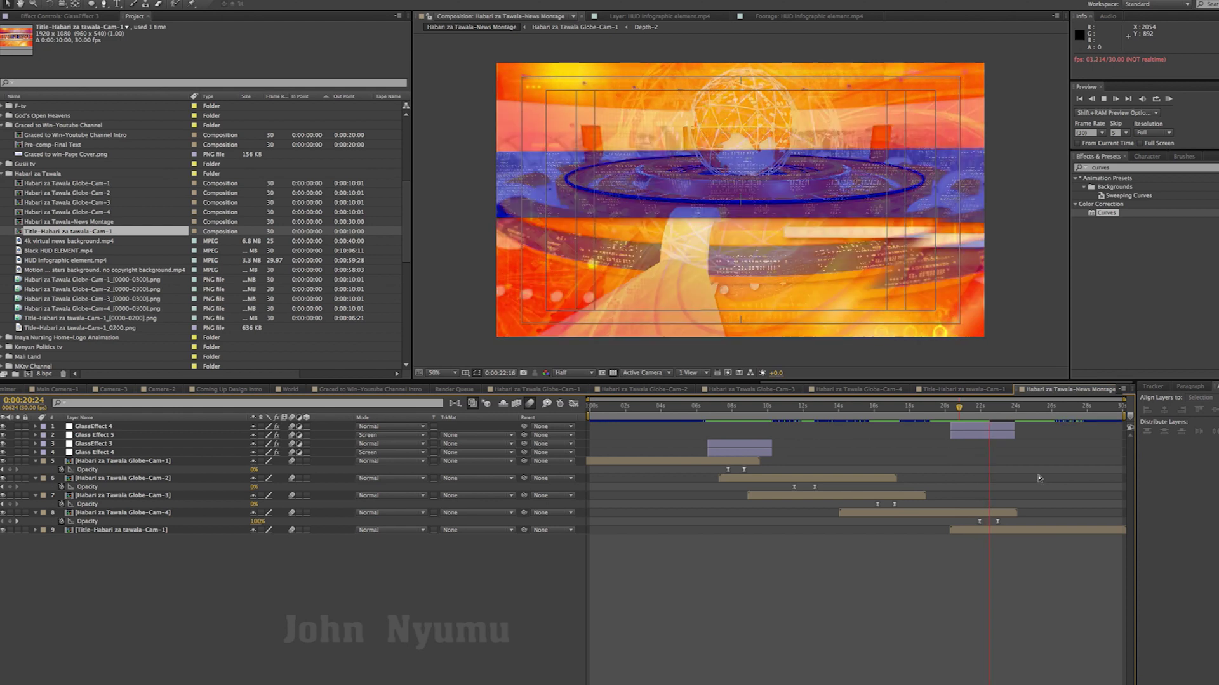
{"action": "left_click", "coordinate": [1005, 431]}
{"action": "left_click", "coordinate": [1002, 439], "text": "shift"}
{"action": "left_click_drag", "start_coordinate": [1001, 431], "coordinate": [952, 411]}
{"action": "left_click", "coordinate": [995, 421]}
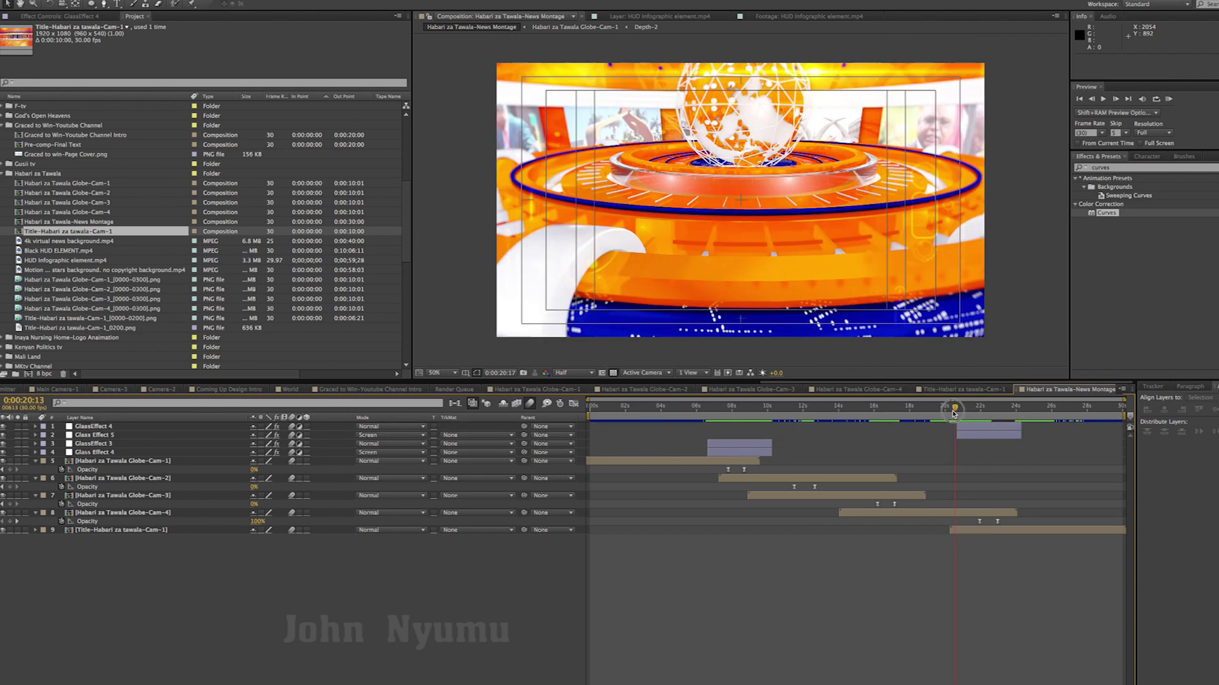
Step: Shift GlassEffect 4 and Glass Effect 5 three frames later and preview the title flash again
{"action": "key", "text": "space"}
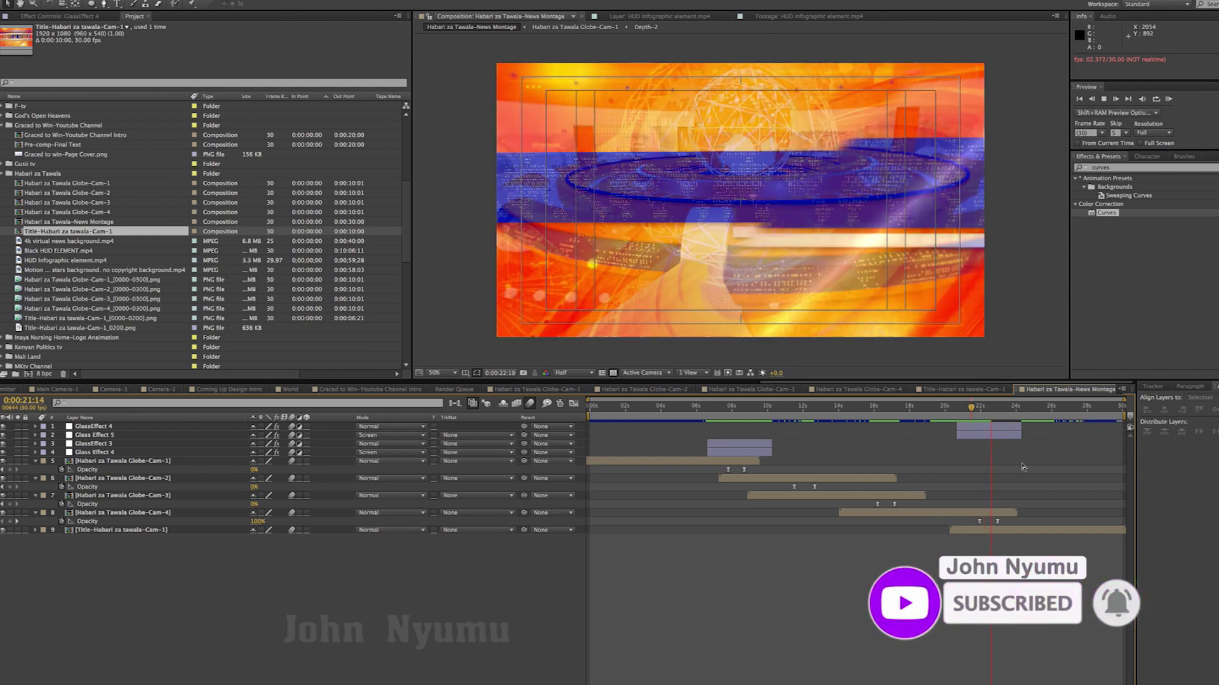
{"action": "left_click", "coordinate": [1005, 438]}
{"action": "left_click", "coordinate": [1006, 437], "text": "shift"}
{"action": "left_click_drag", "start_coordinate": [1006, 437], "coordinate": [1011, 430]}
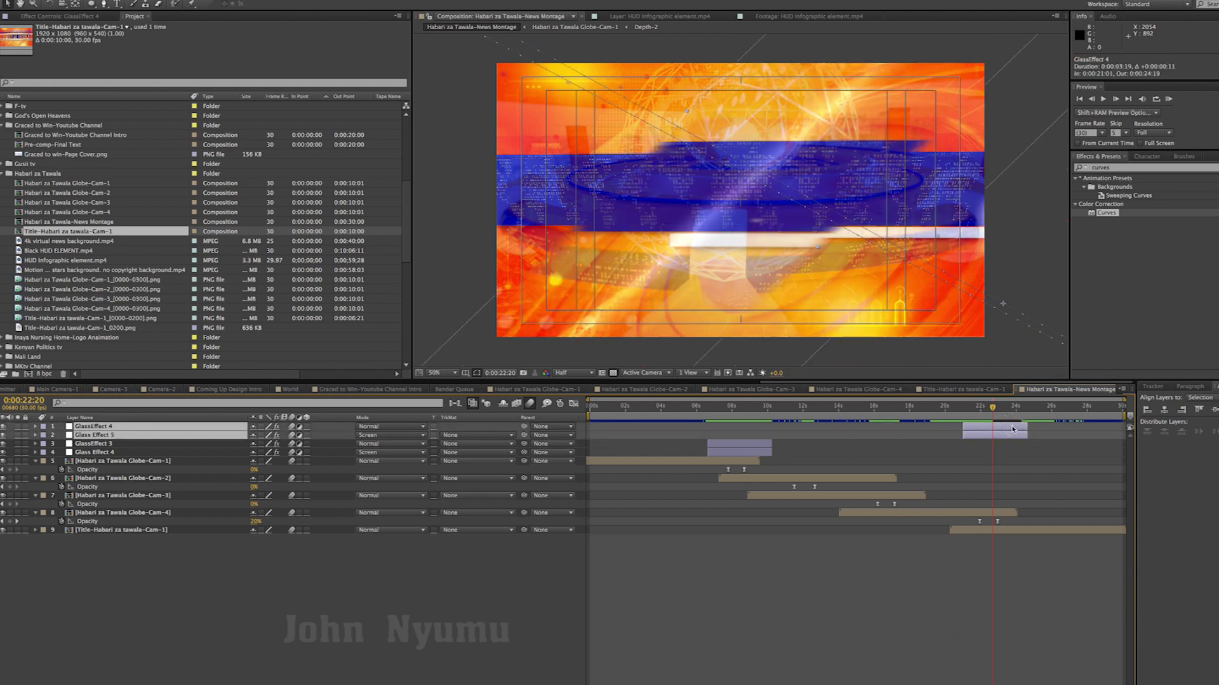
{"action": "left_click", "coordinate": [969, 406]}
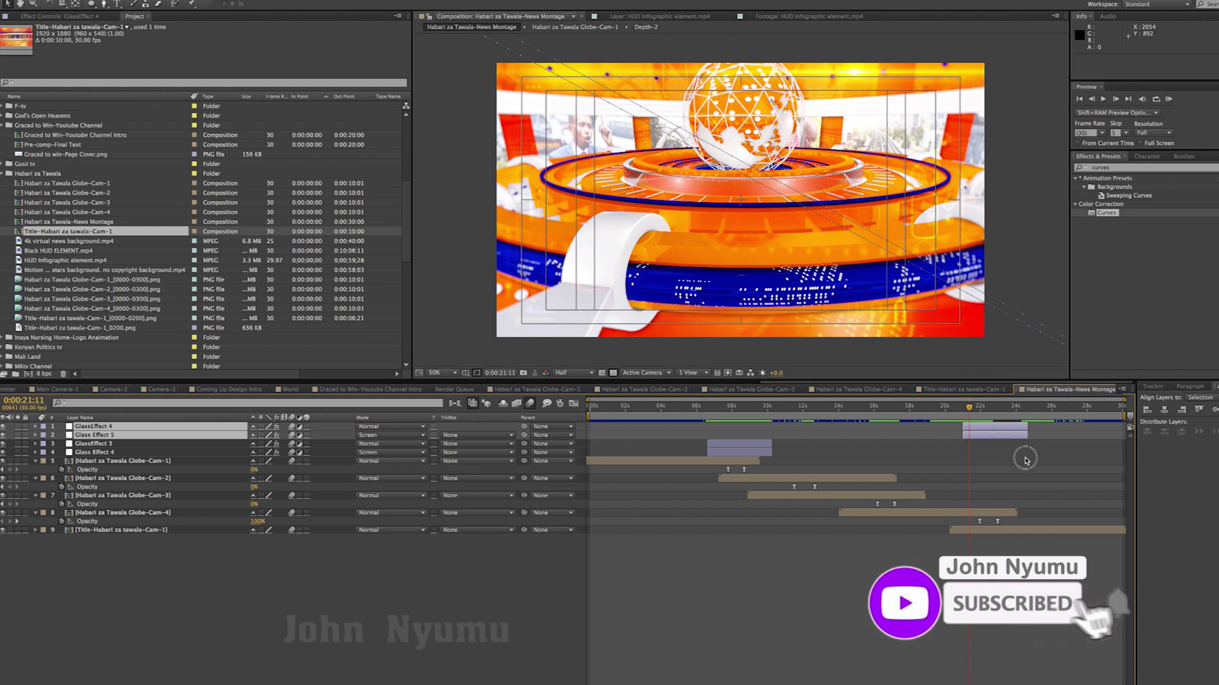
{"action": "key", "text": "space"}
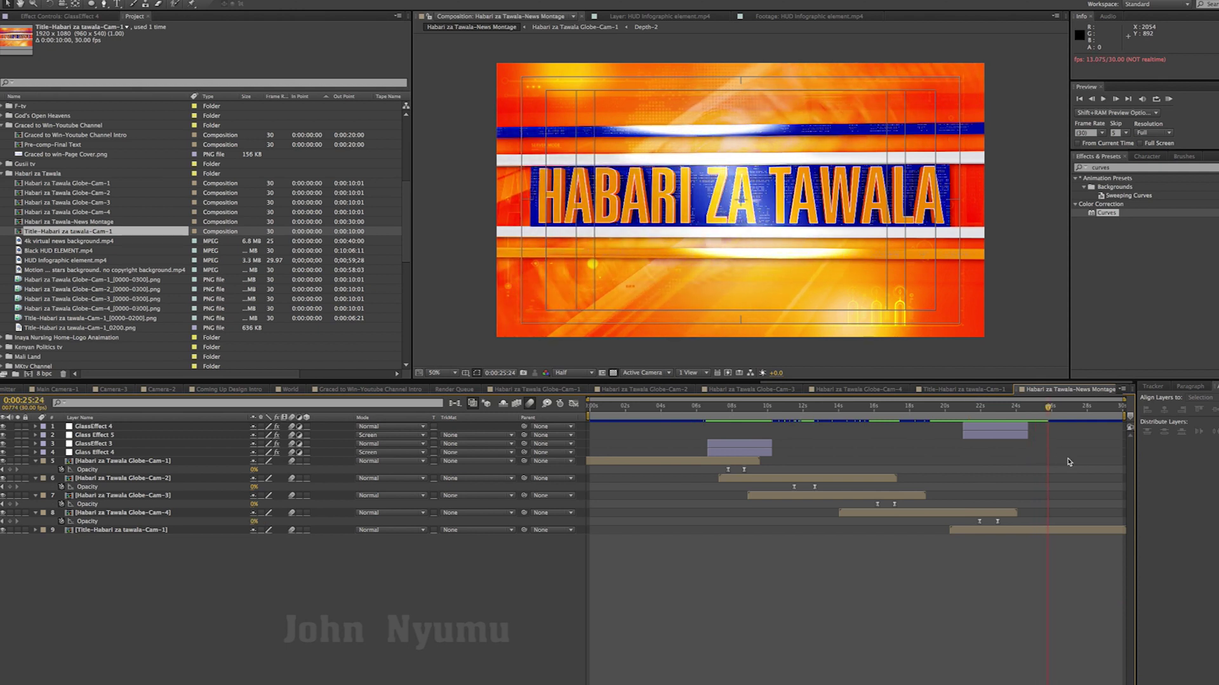
{"action": "left_click", "coordinate": [843, 419]}
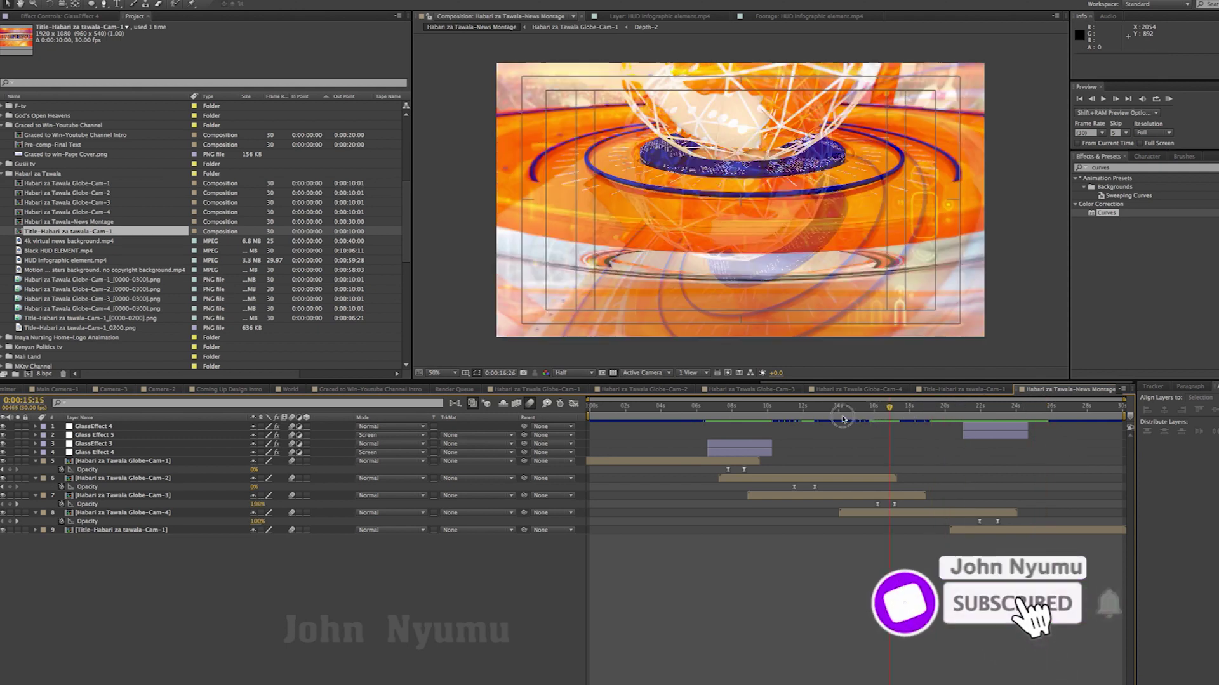
{"action": "key", "text": "KP_0"}
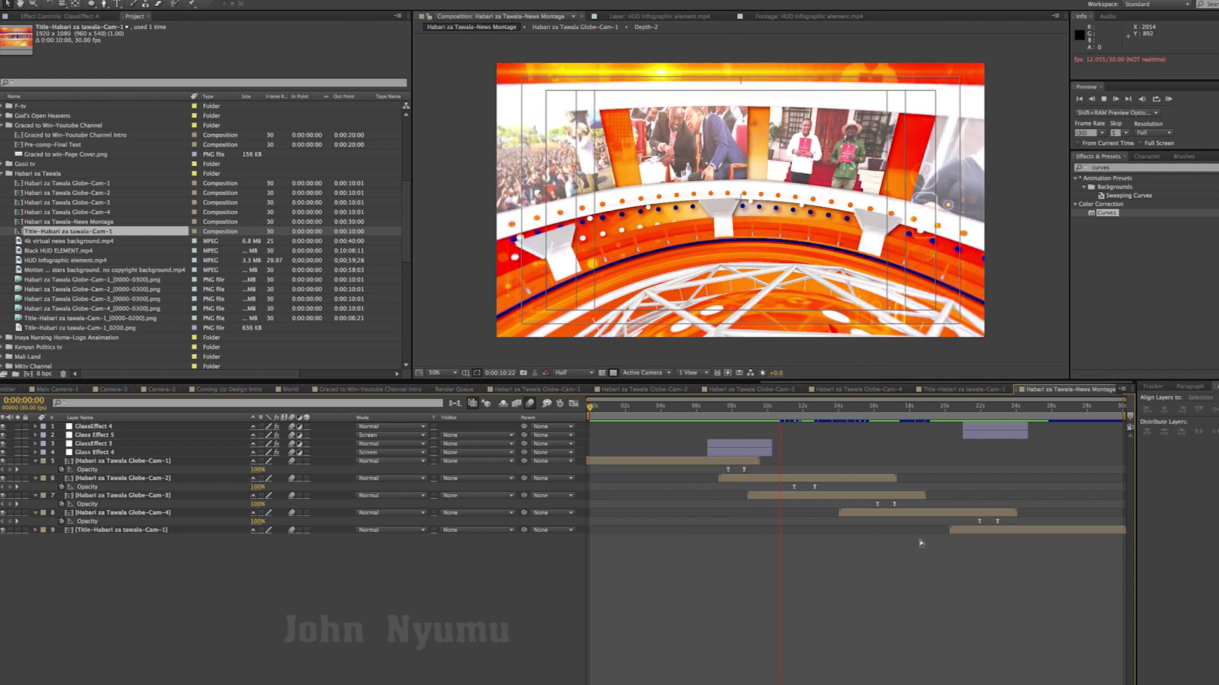
Step: Zoom the Composition viewer down to 12.5% and restart the montage preview
{"action": "key", "text": "comma"}
{"action": "key", "text": "comma"}
{"action": "key", "text": "space"}
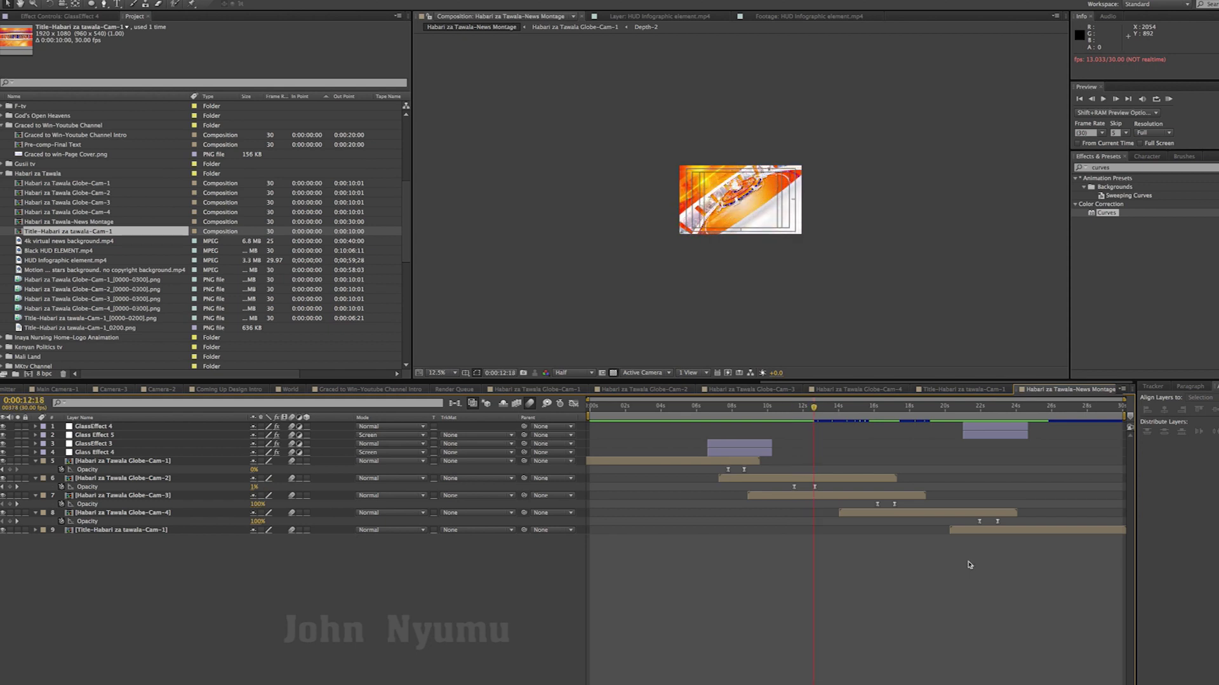
{"action": "key", "text": "space"}
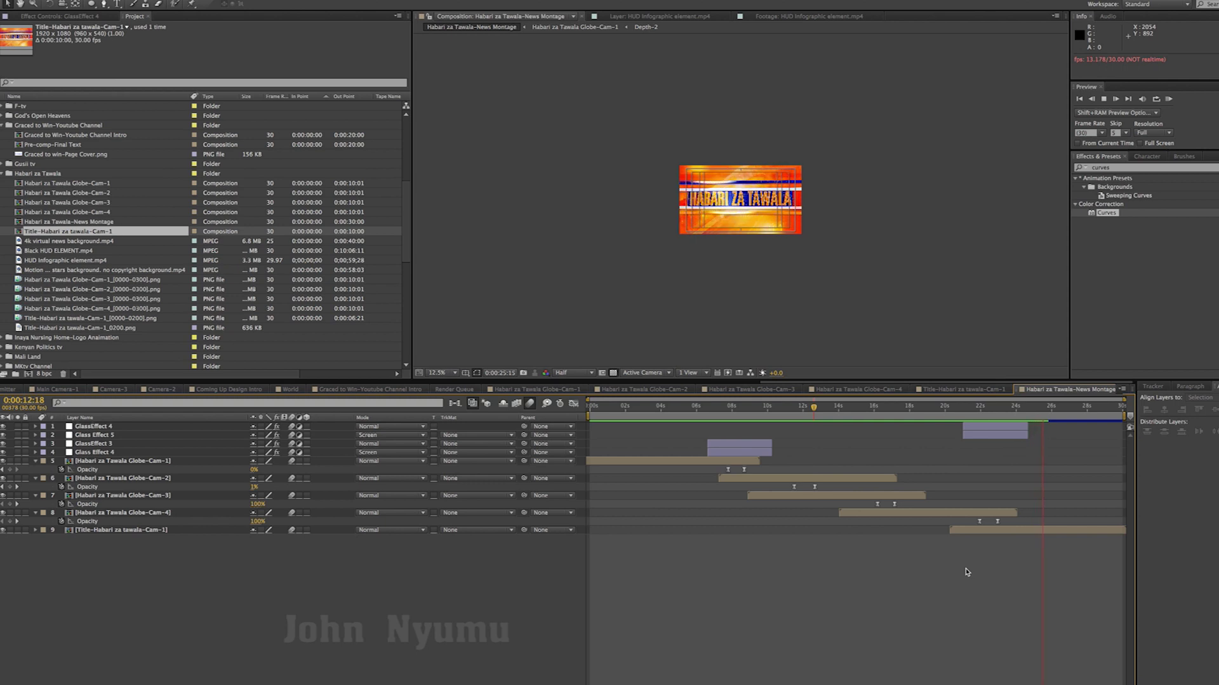
Step: Stop the preview, zoom the Composition viewer back to 50%, and play the ending title section
{"action": "key", "text": "space"}
{"action": "key", "text": "period"}
{"action": "key", "text": "period"}
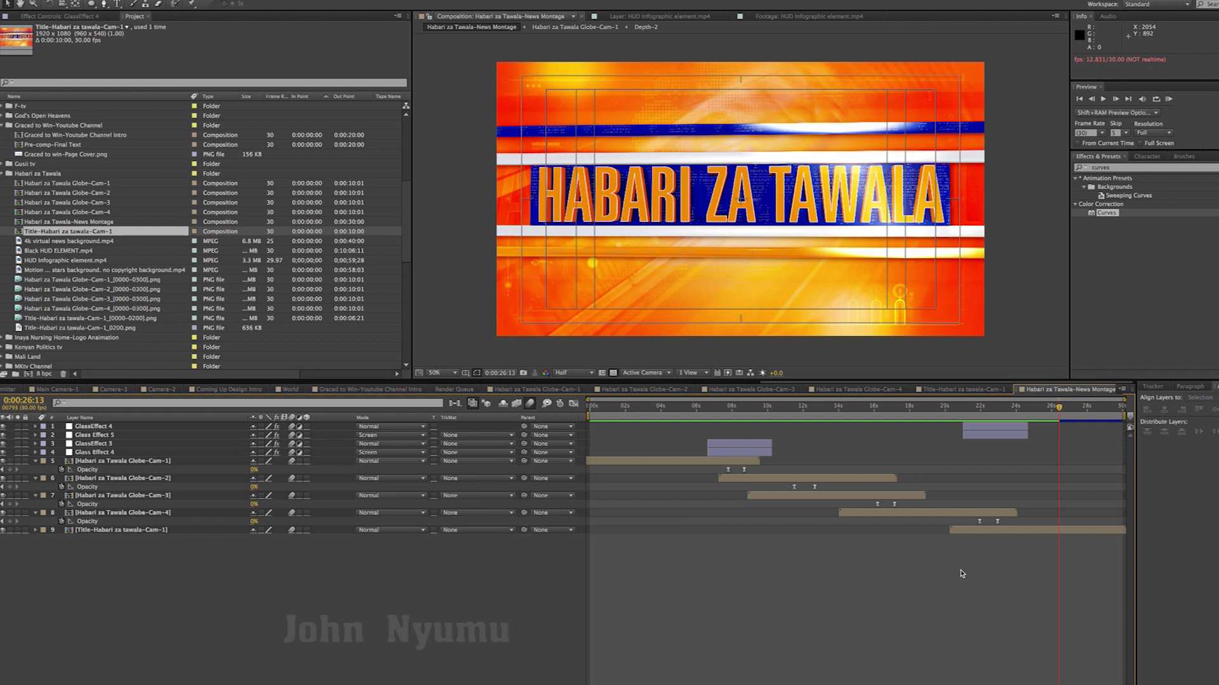
{"action": "key", "text": "space"}
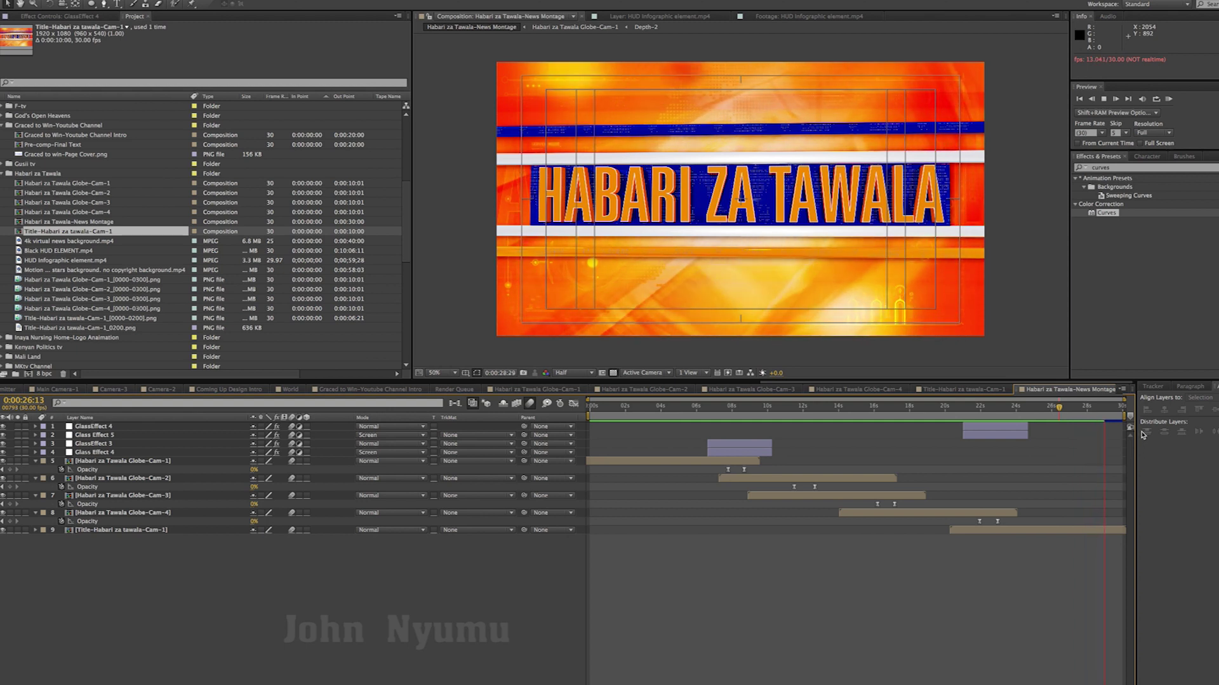
{"action": "key", "text": "space"}
Step: Move back to about 25 seconds and collapse the opened layer properties on all layers
{"action": "left_click_drag", "start_coordinate": [1115, 408], "coordinate": [1042, 416]}
{"action": "left_click", "coordinate": [1074, 477]}
{"action": "key", "text": "u"}
{"action": "key", "text": "u"}
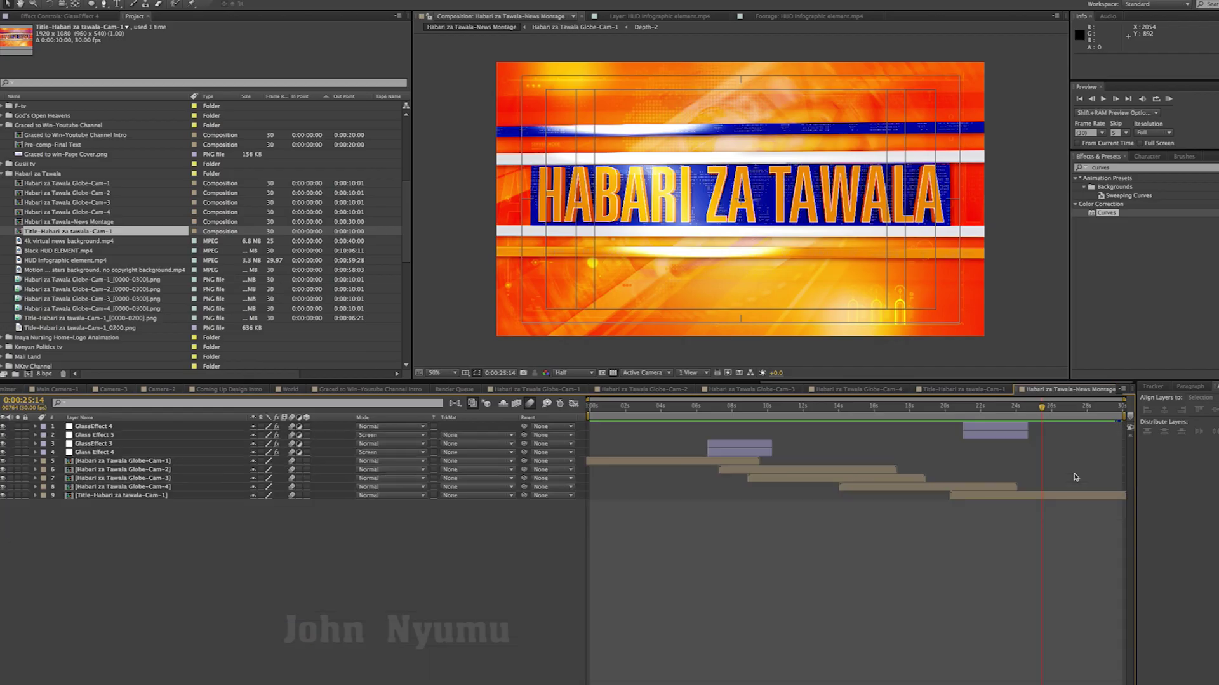